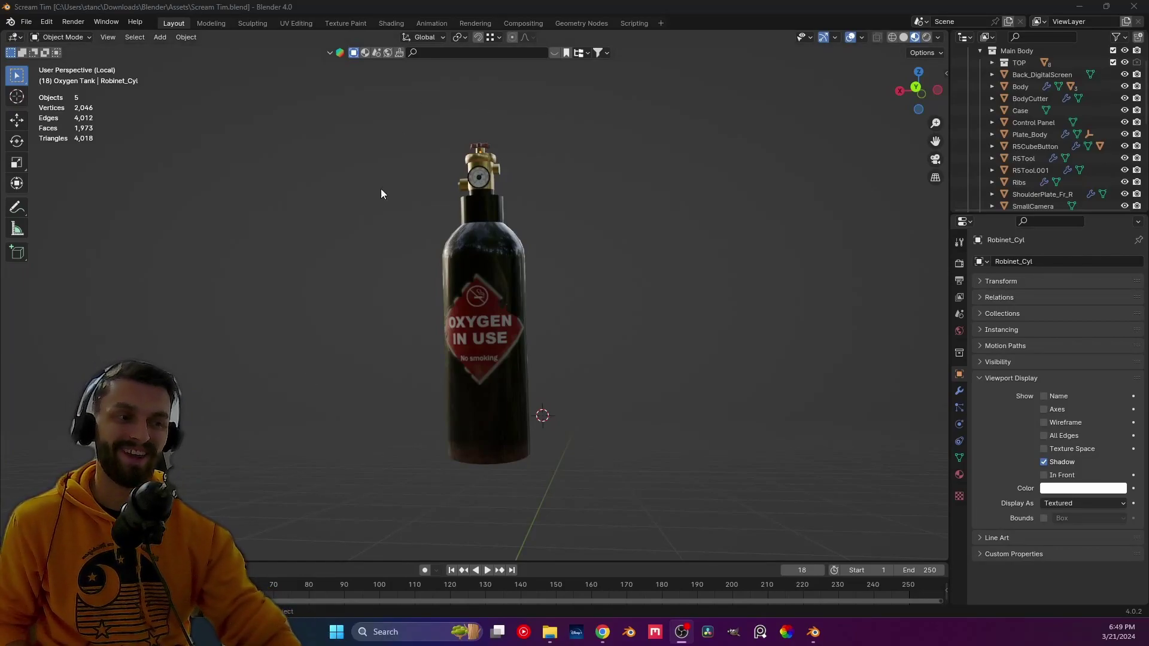
- Leave the oxygen tank's local view to show the full robot, and set the viewport to solid shading
middle_click_drag(490, 377, 443, 339, "shift")
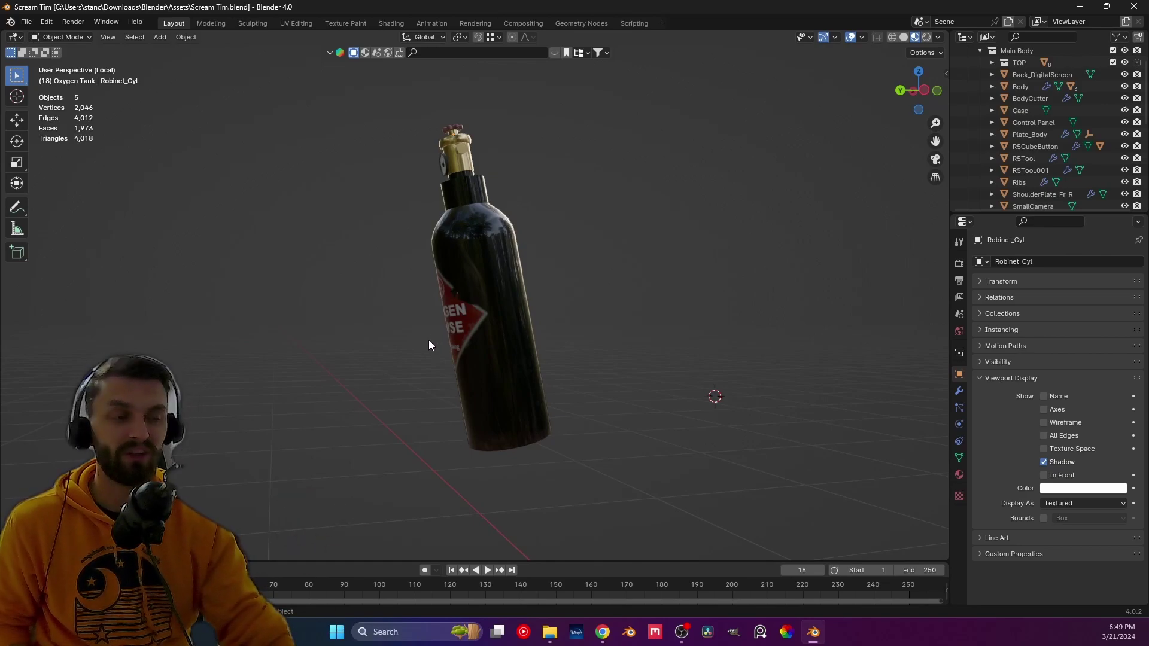
middle_click_drag(467, 344, 483, 301)
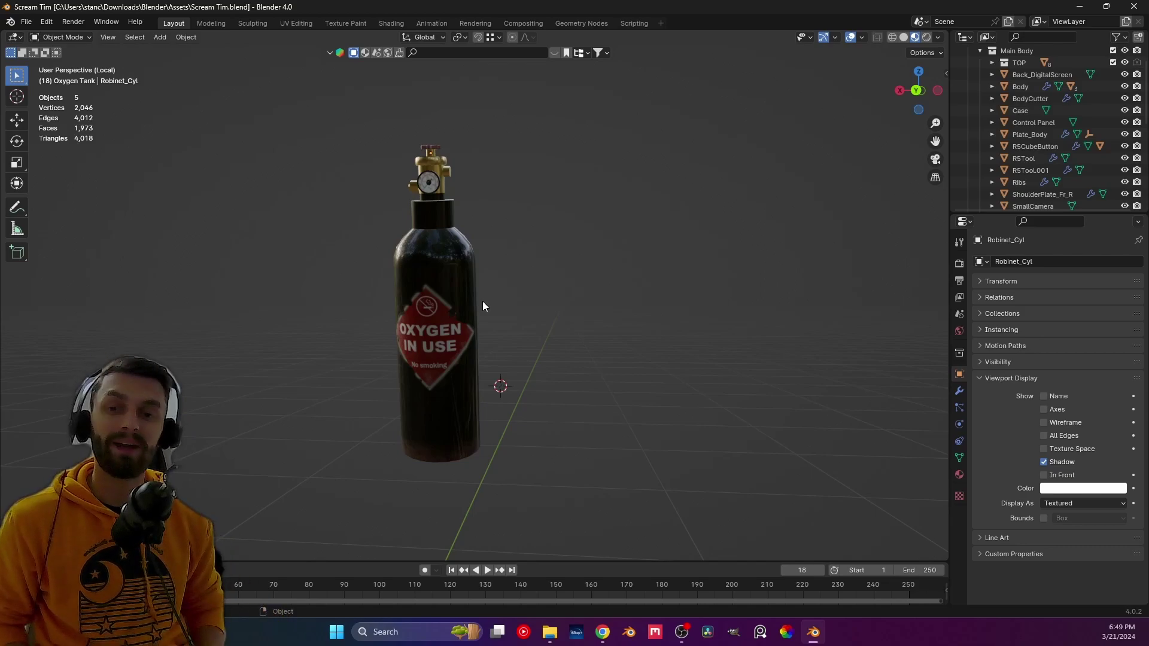
key("ctrl+KP_1")
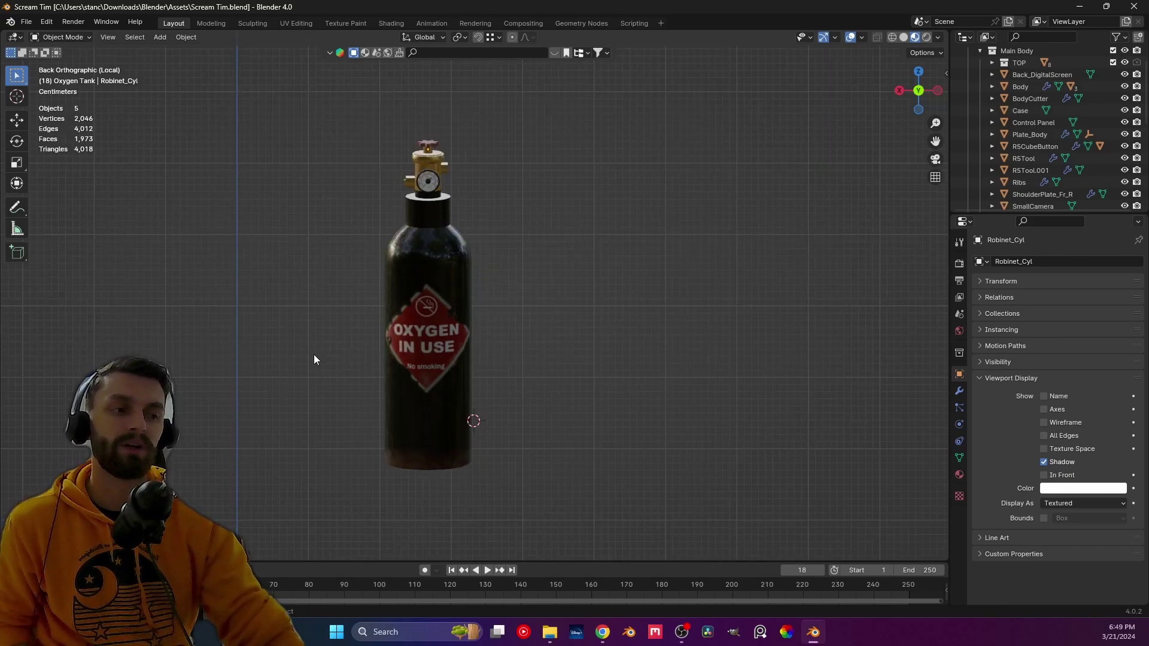
key("KP_Divide")
middle_click_drag(378, 328, 539, 396)
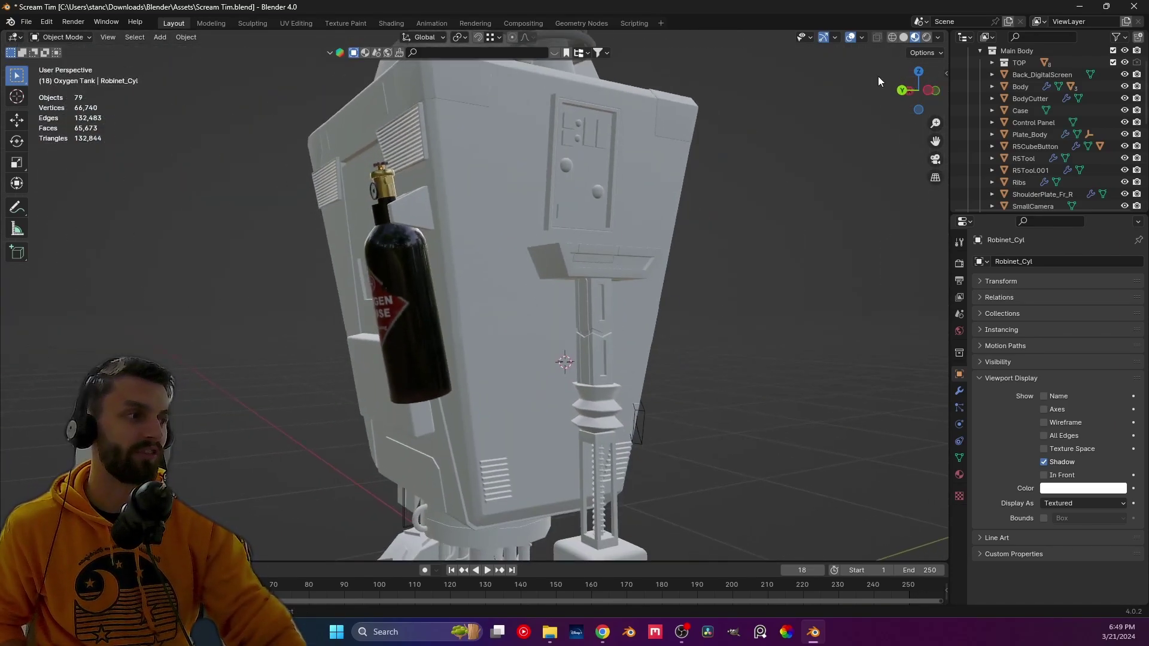
left_click(904, 38)
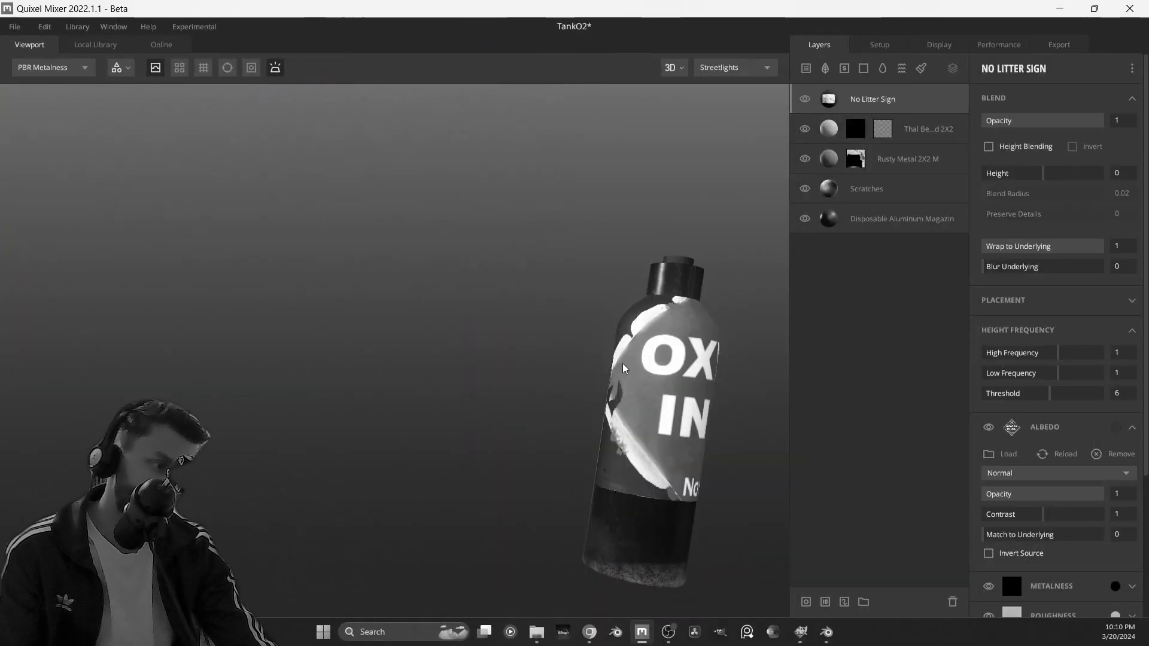
left_click_drag(689, 389, 522, 441)
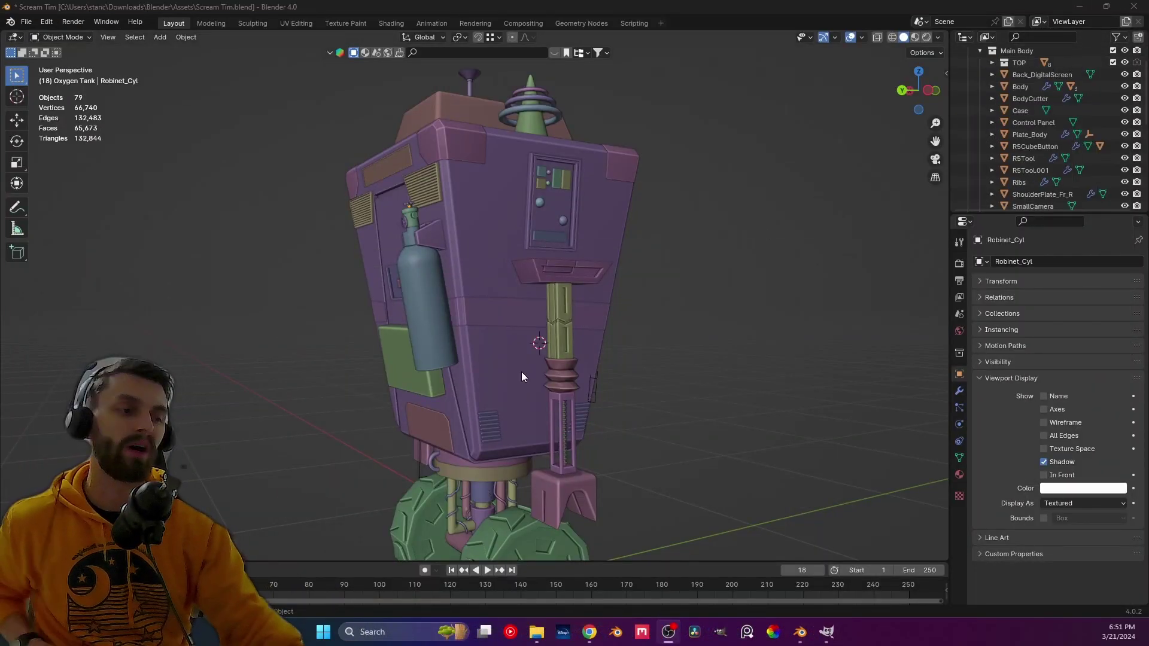
- Examine the robot's body from several sides, including the wireframe cutter boxes around its upper corner
middle_click_drag(636, 334, 457, 321)
scroll(543, 329, "up", 5)
middle_click_drag(544, 329, 348, 304)
middle_click_drag(621, 185, 379, 362)
scroll(454, 225, "up", 3)
scroll(444, 298, "up", 3)
scroll(439, 301, "down", 2)
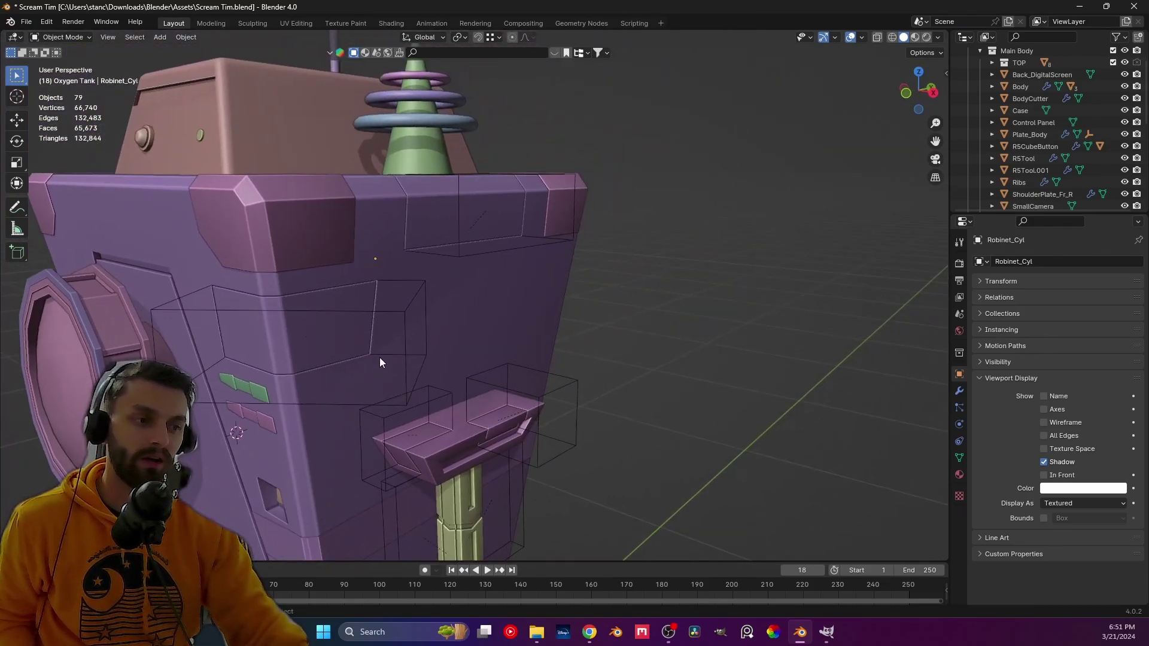
middle_click_drag(432, 331, 377, 311)
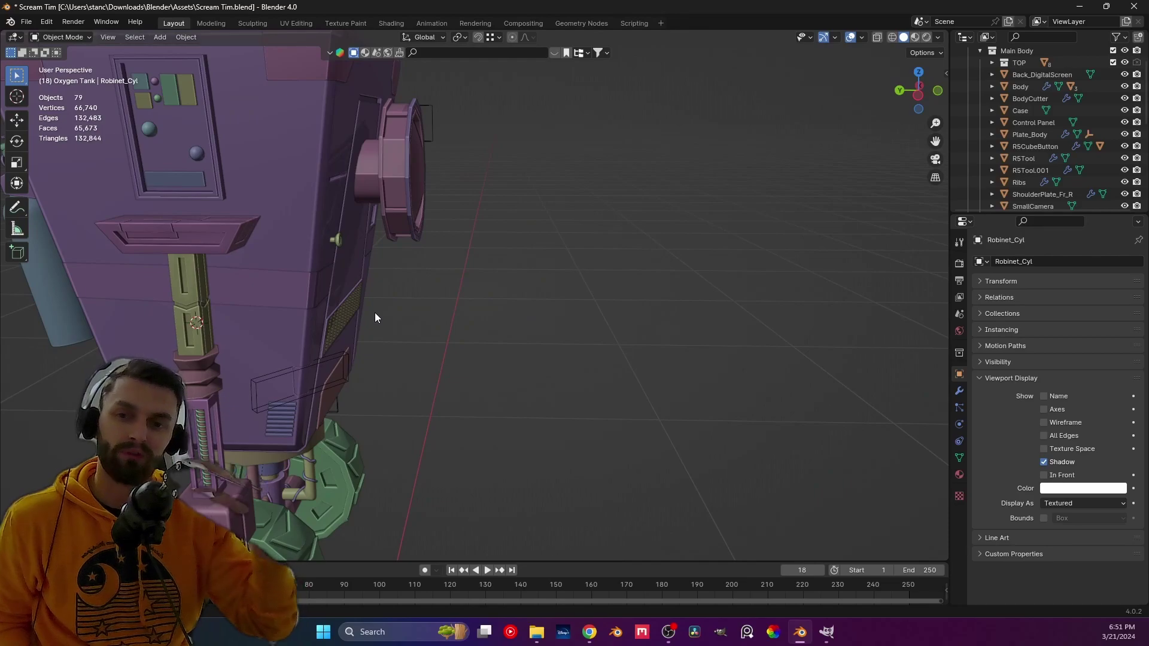
- Set the viewport display of the cutter box at the body's upper corner, BodyCutter.002, to Textured
middle_click_drag(474, 338, 492, 253)
left_click(508, 260)
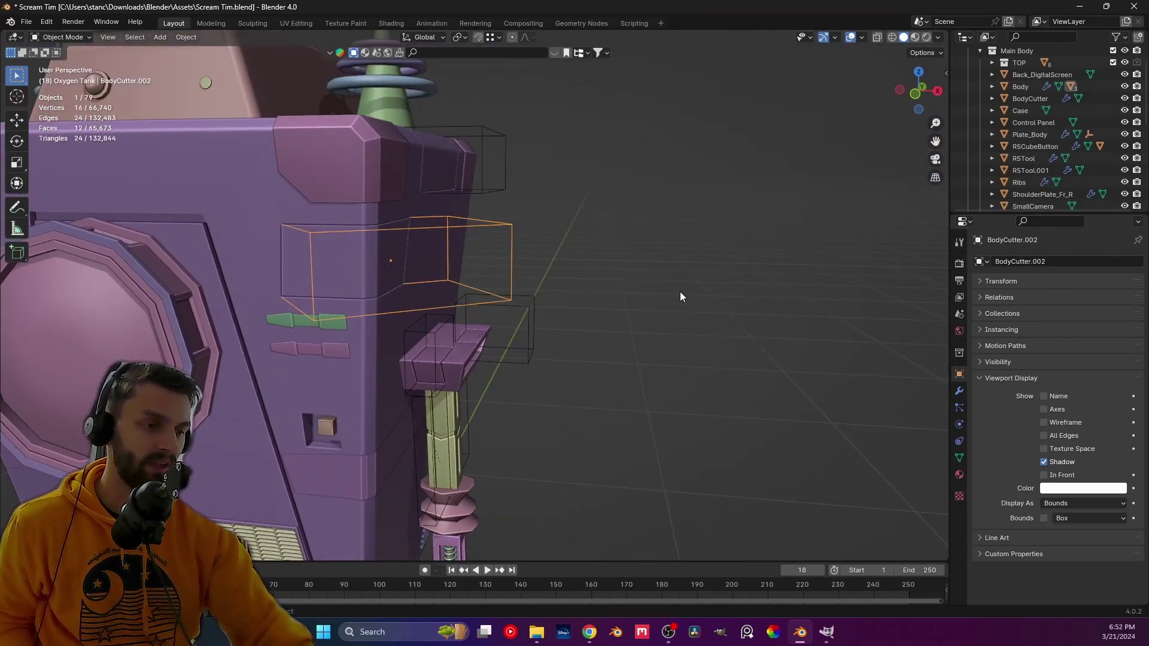
left_click(1068, 502)
left_click(1057, 555)
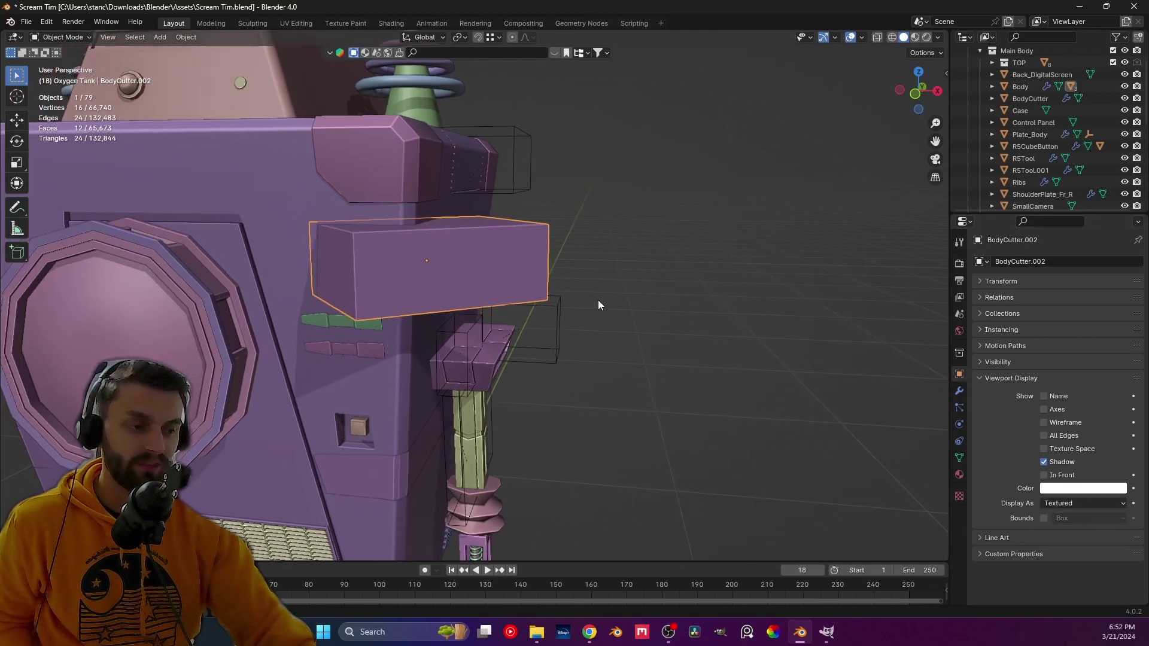
middle_click_drag(598, 300, 486, 249)
middle_click_drag(405, 274, 377, 228)
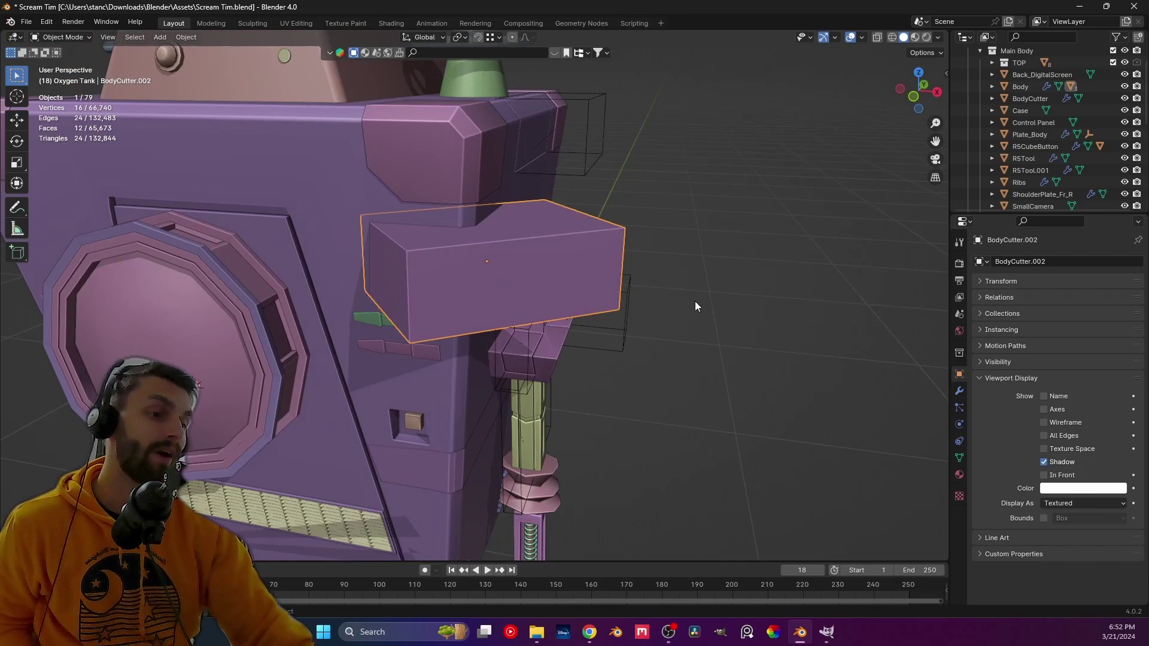
- Add a Bevel modifier to BodyCutter.002 below its Solidify modifier, with an amount of 0.002 m
left_click(959, 391)
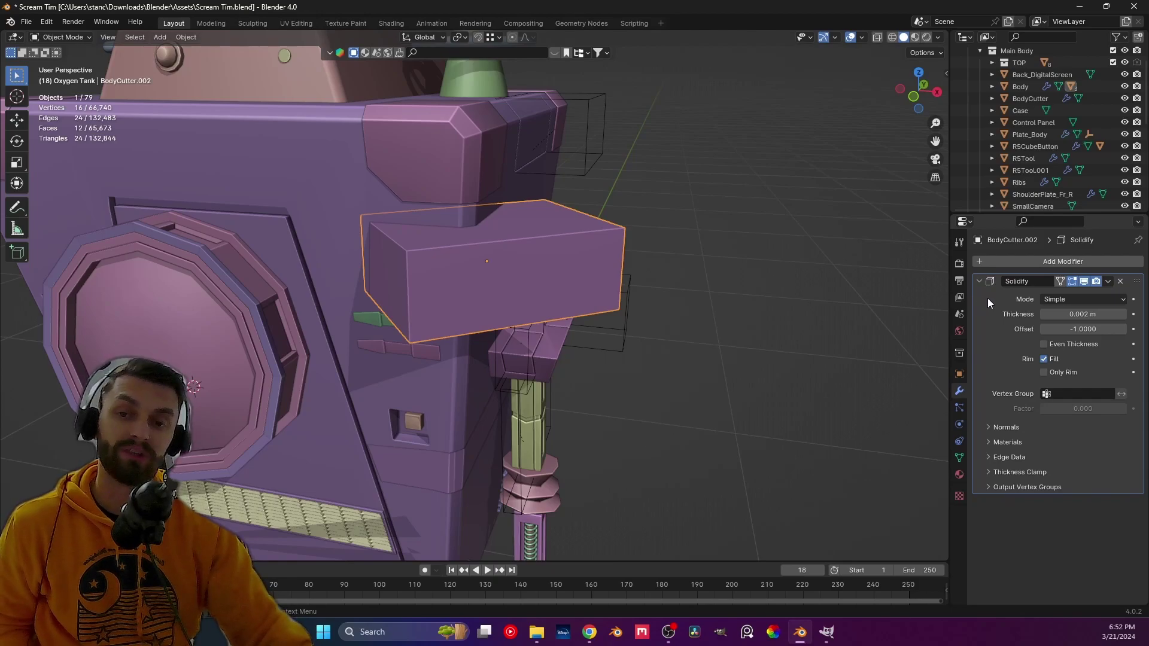
middle_click_drag(590, 299, 646, 331, "shift")
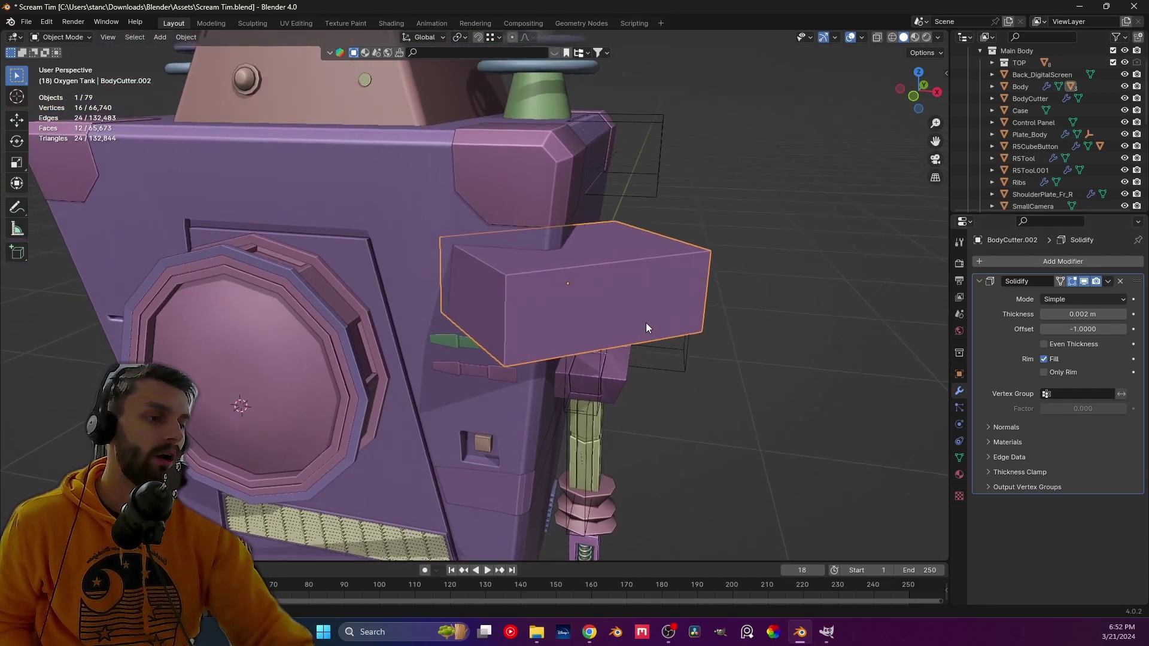
scroll(646, 331, "down", 3)
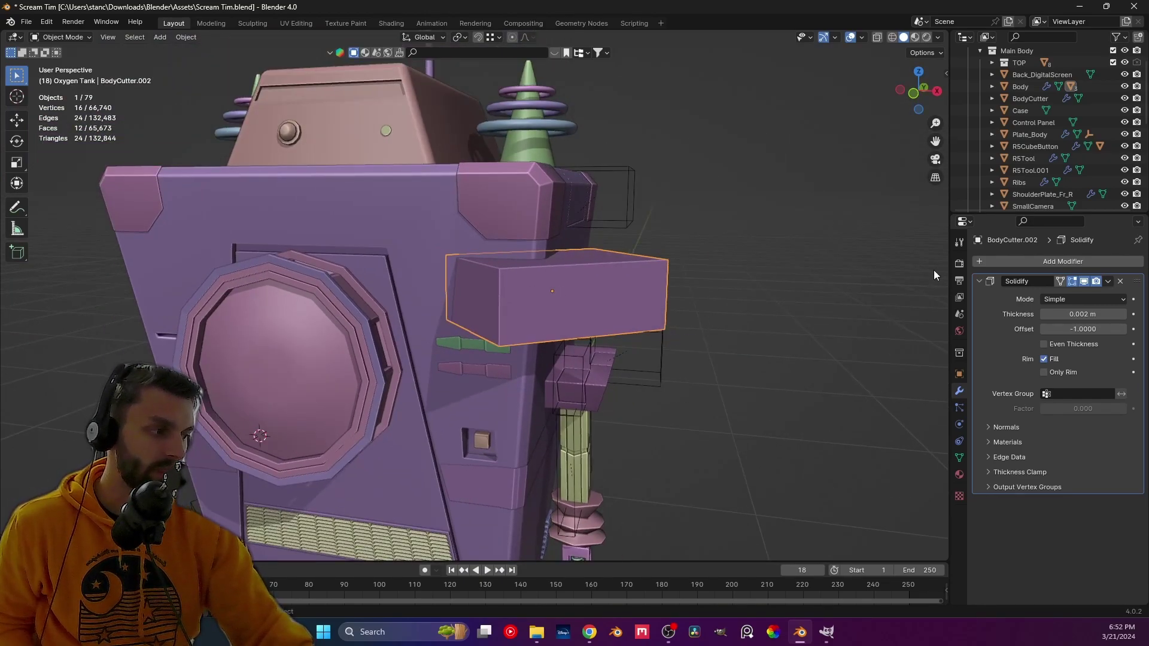
left_click(996, 265)
mouse_move(989, 306)
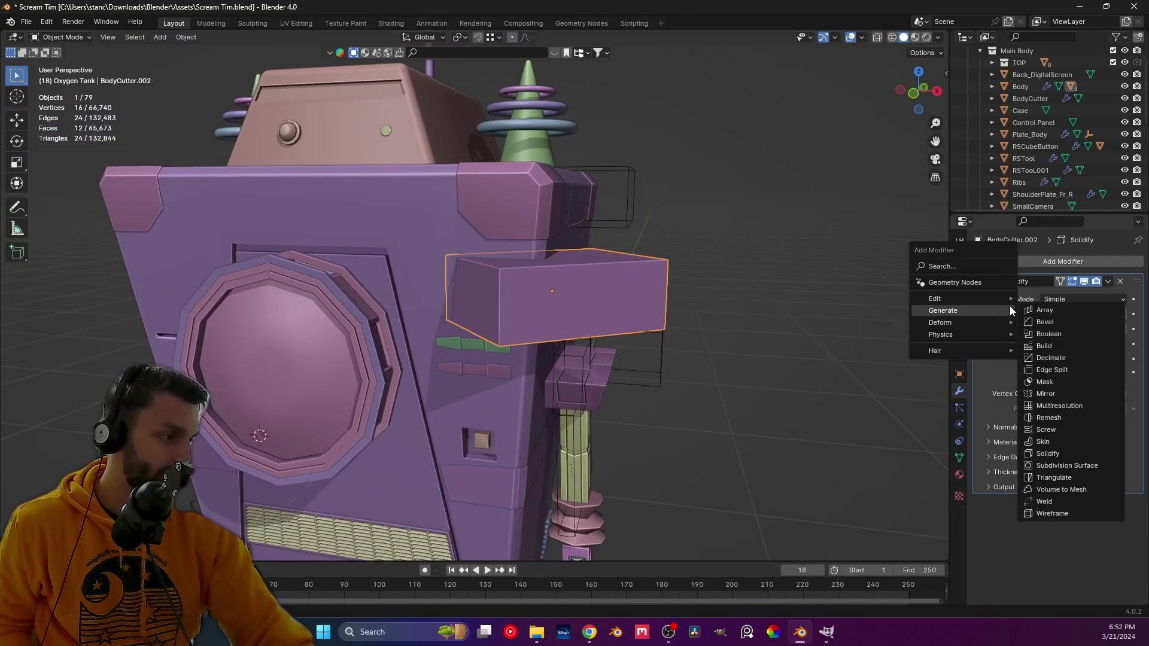
left_click(1048, 322)
left_click_drag(1085, 551, 1053, 551)
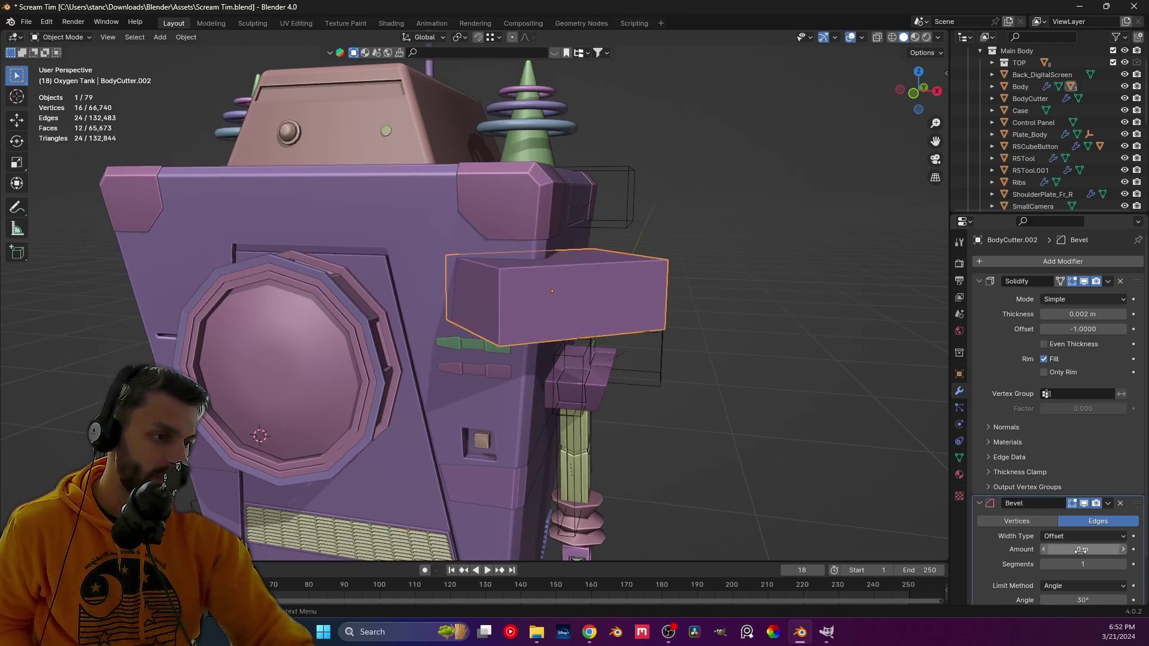
left_click(1074, 547)
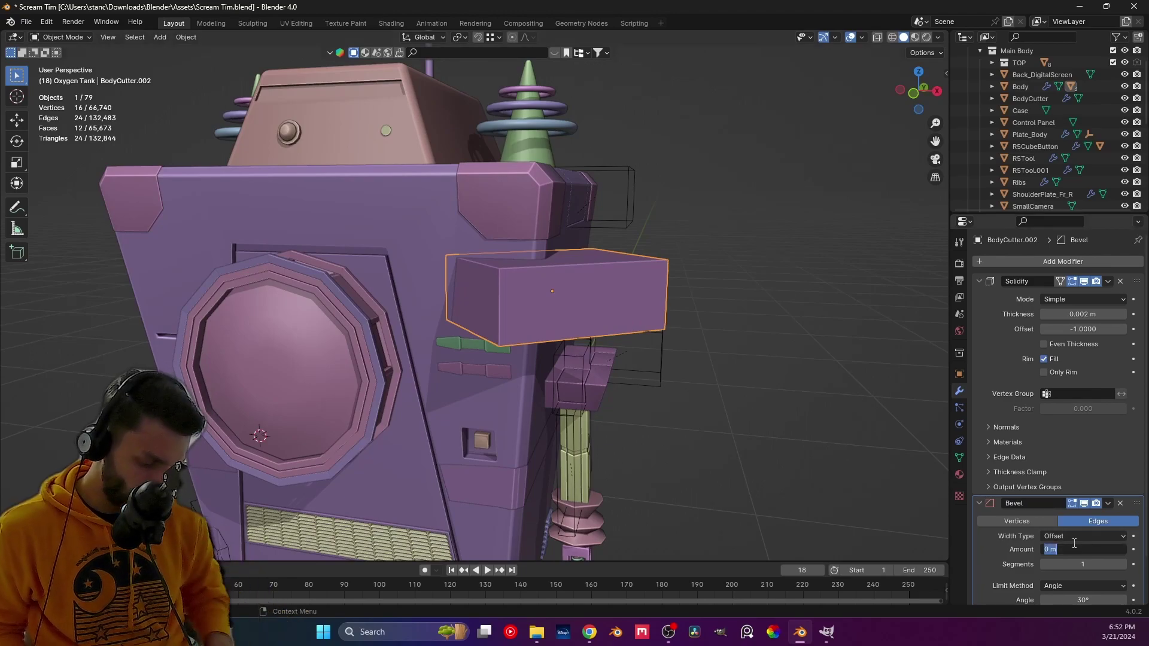
type(".002")
key("Return")
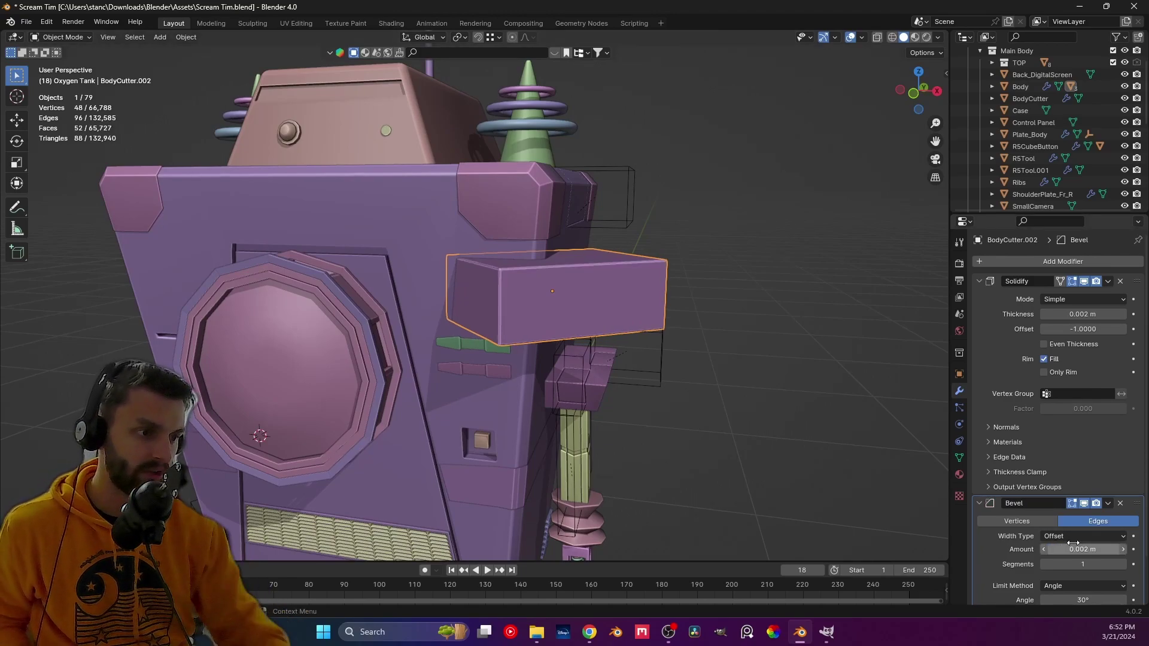
- Set the Bevel modifier on BodyCutter.002 to 3 segments
scroll(648, 387, "up", 5)
scroll(662, 346, "down", 2)
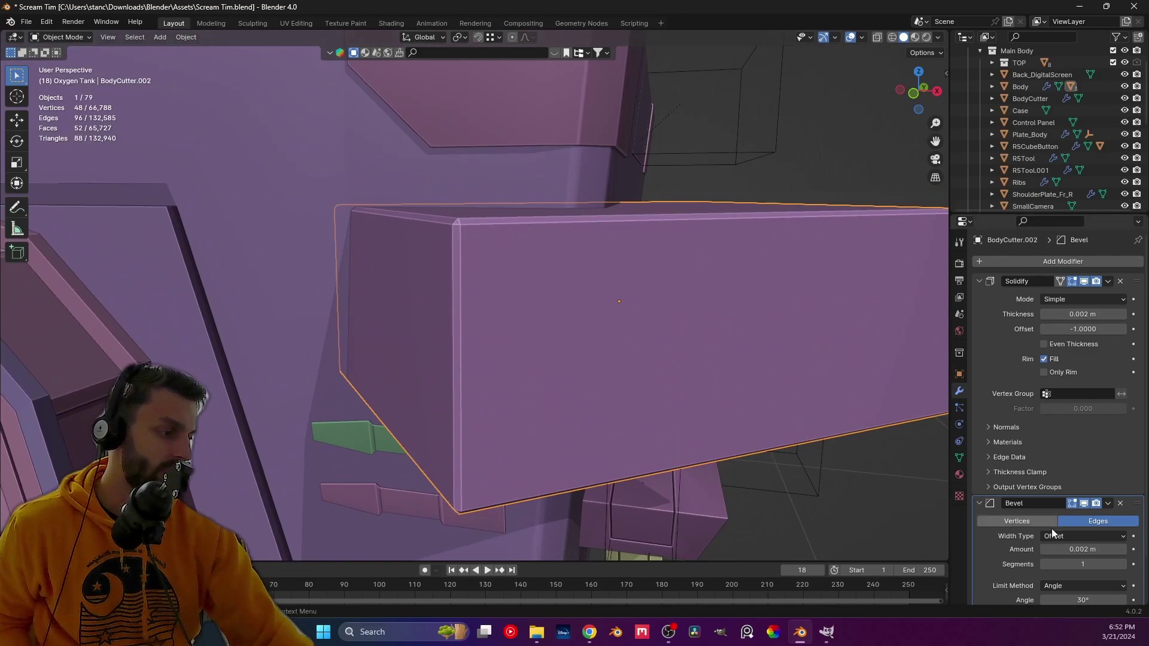
left_click(1123, 564)
left_click(1122, 564)
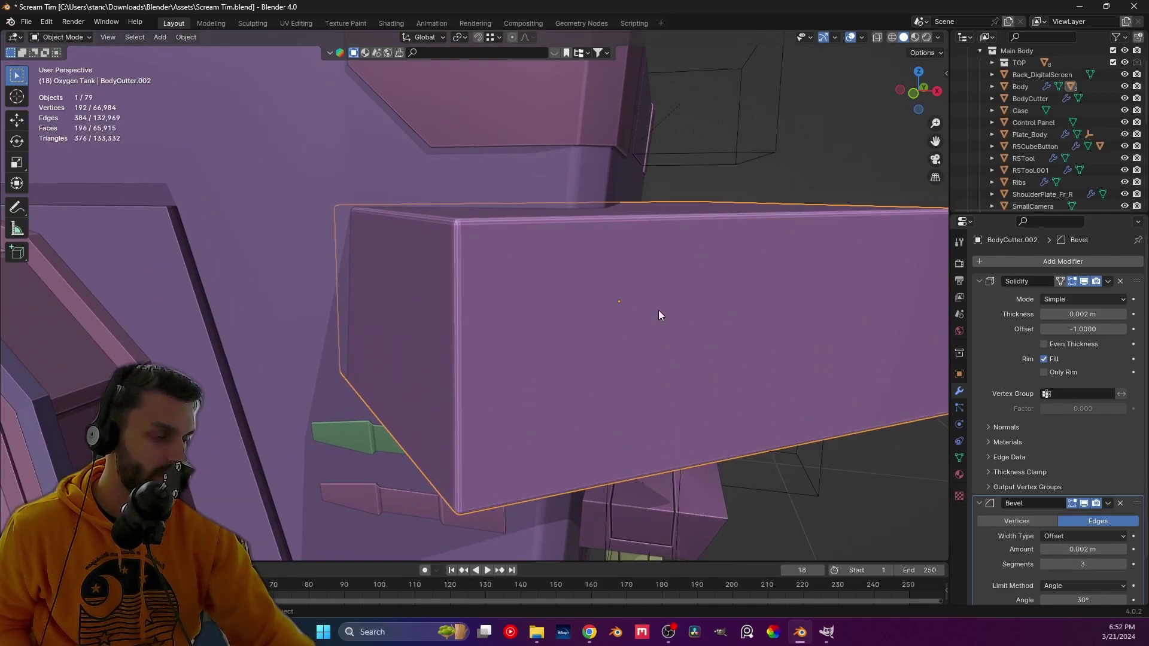
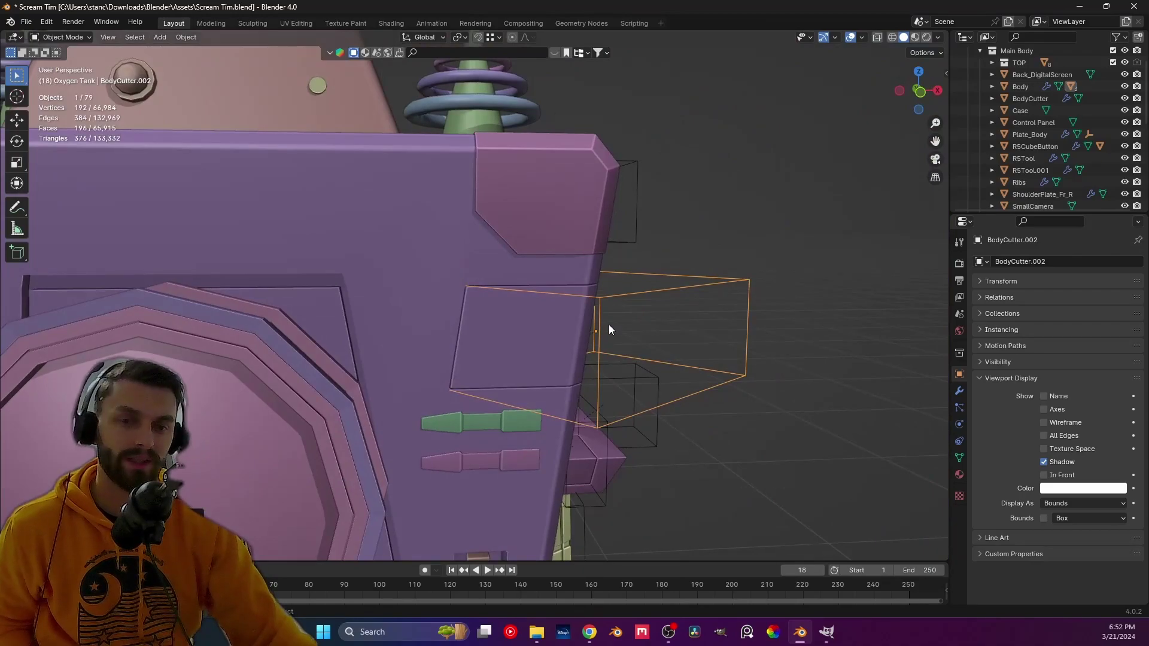
- Disable the cutter's Bevel modifier in the viewport to compare the panel cut, and remove that Bevel modifier
middle_click_drag(608, 324, 570, 303)
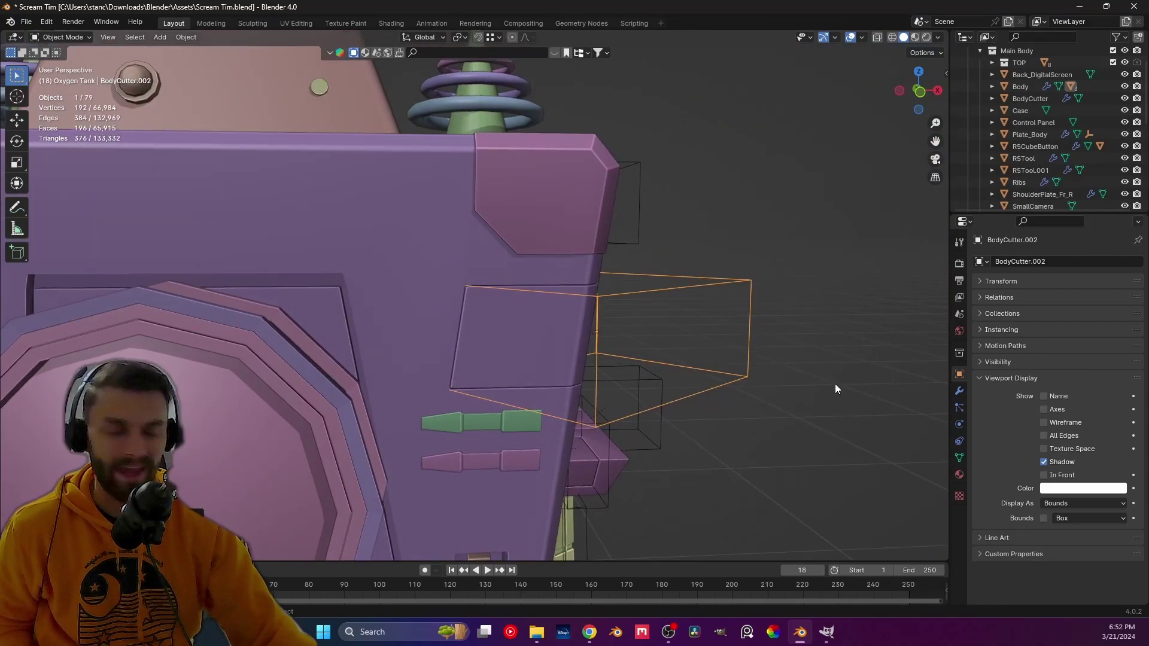
left_click(960, 390)
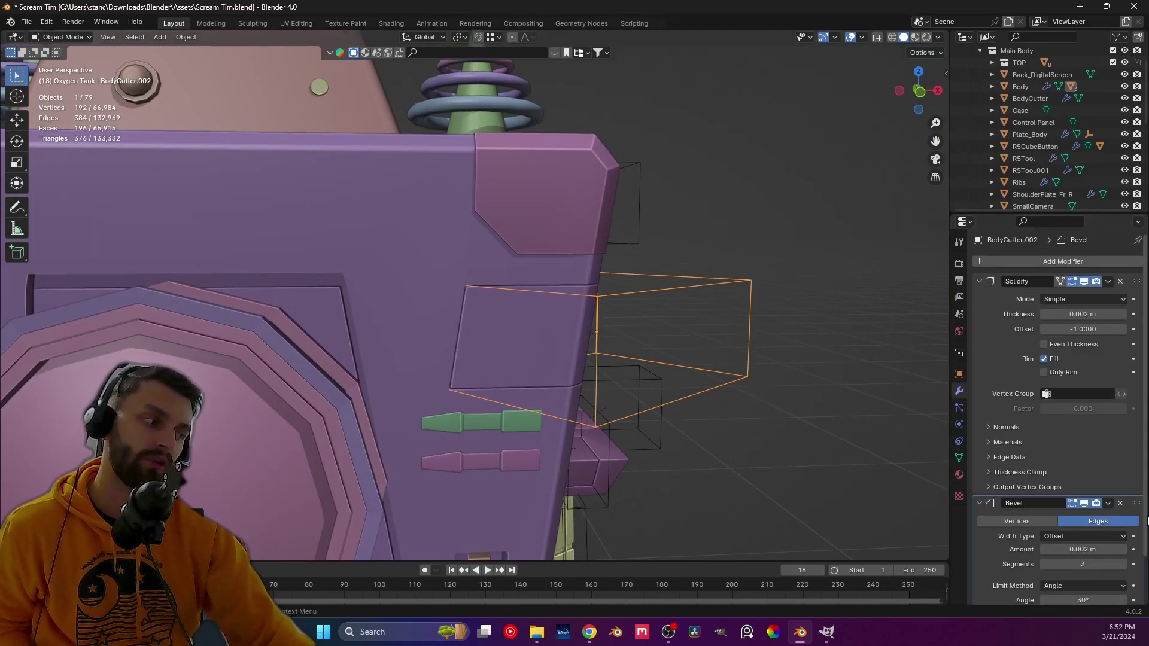
left_click(1085, 503)
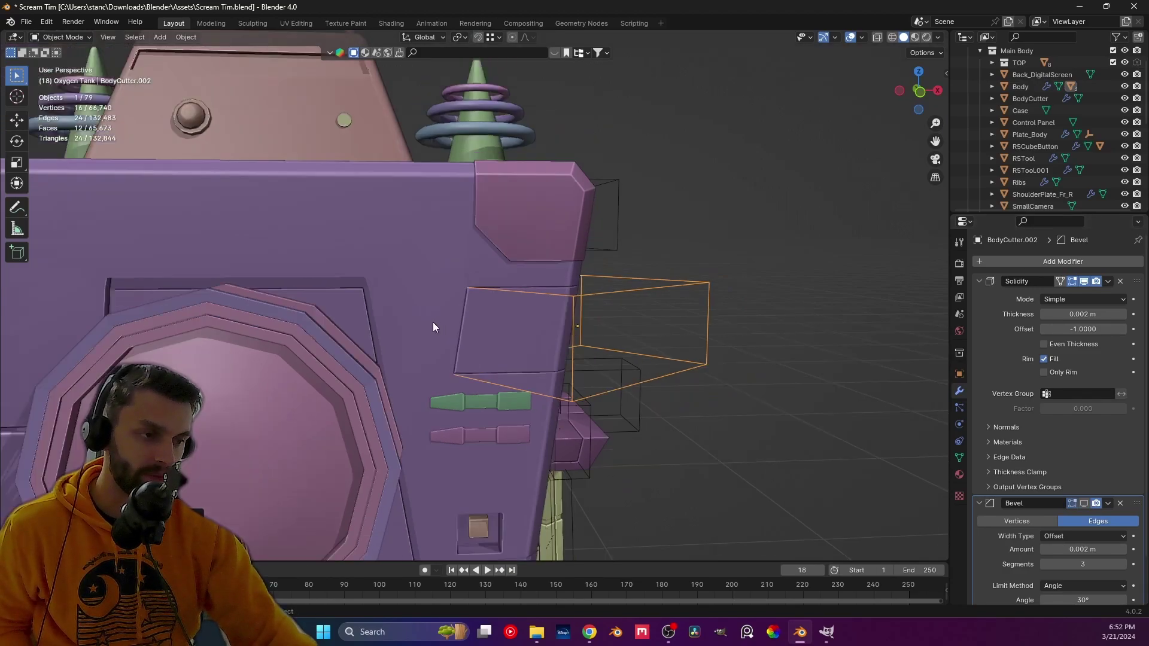
scroll(461, 338, "up", 4)
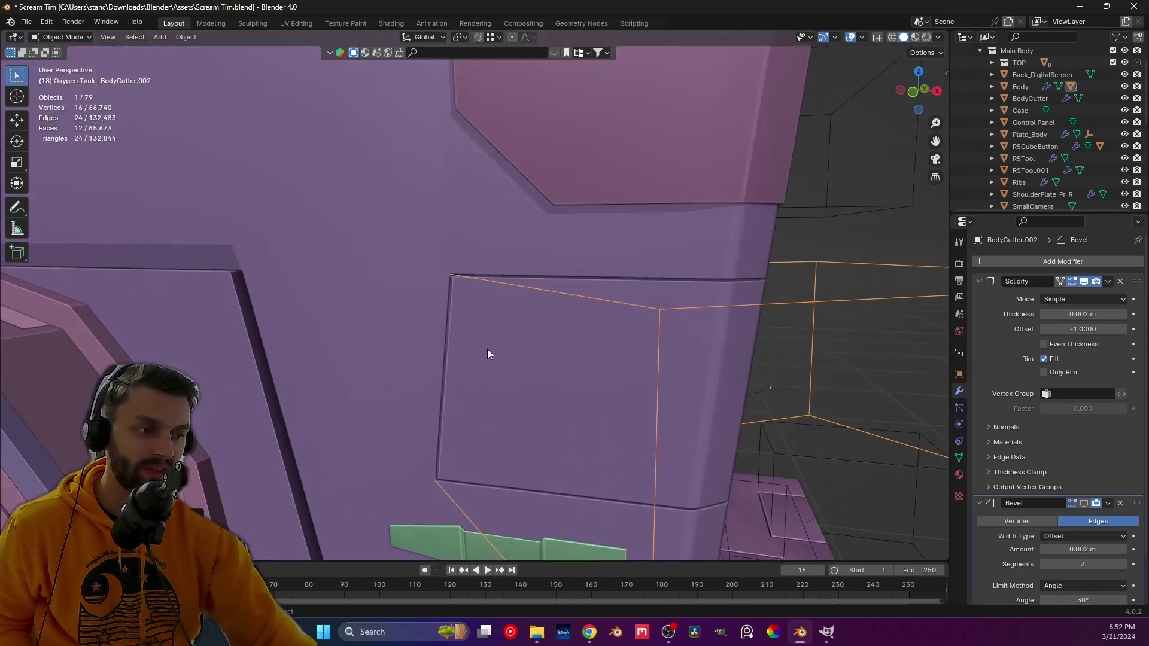
left_click(1120, 504)
scroll(605, 344, "down", 3)
middle_click_drag(567, 339, 630, 277)
scroll(493, 332, "up", 3)
scroll(494, 333, "down", 3)
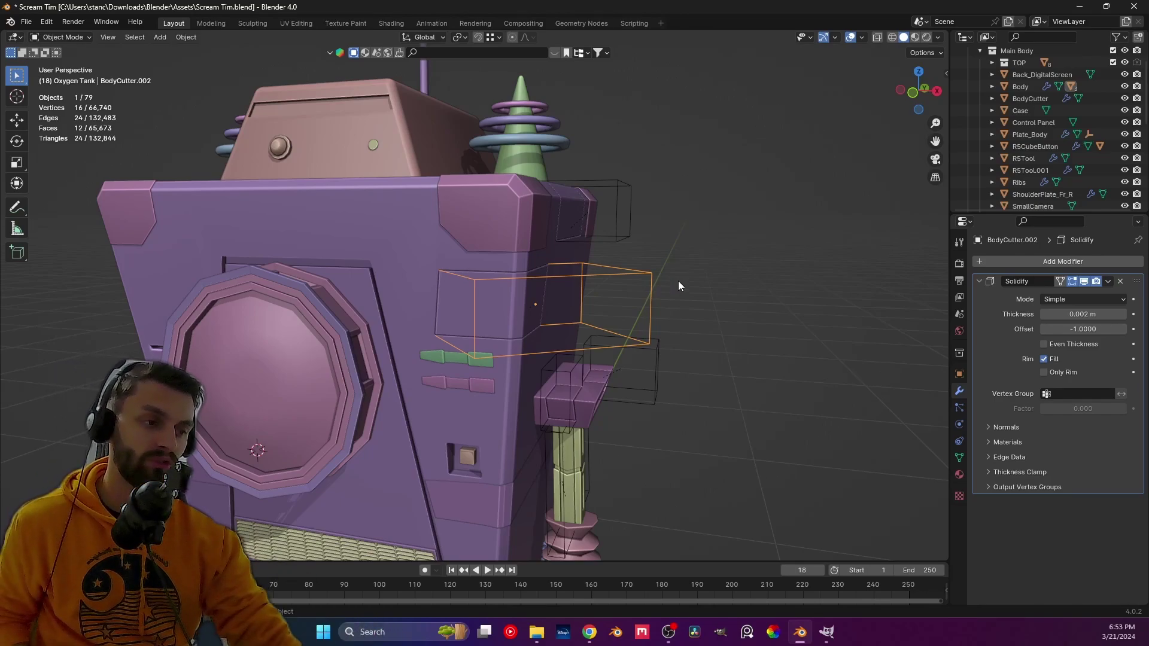
- Inspect the robot Body's modifier stack with its Booleans, and reselect the BodyCutter.002 box
left_click(383, 260)
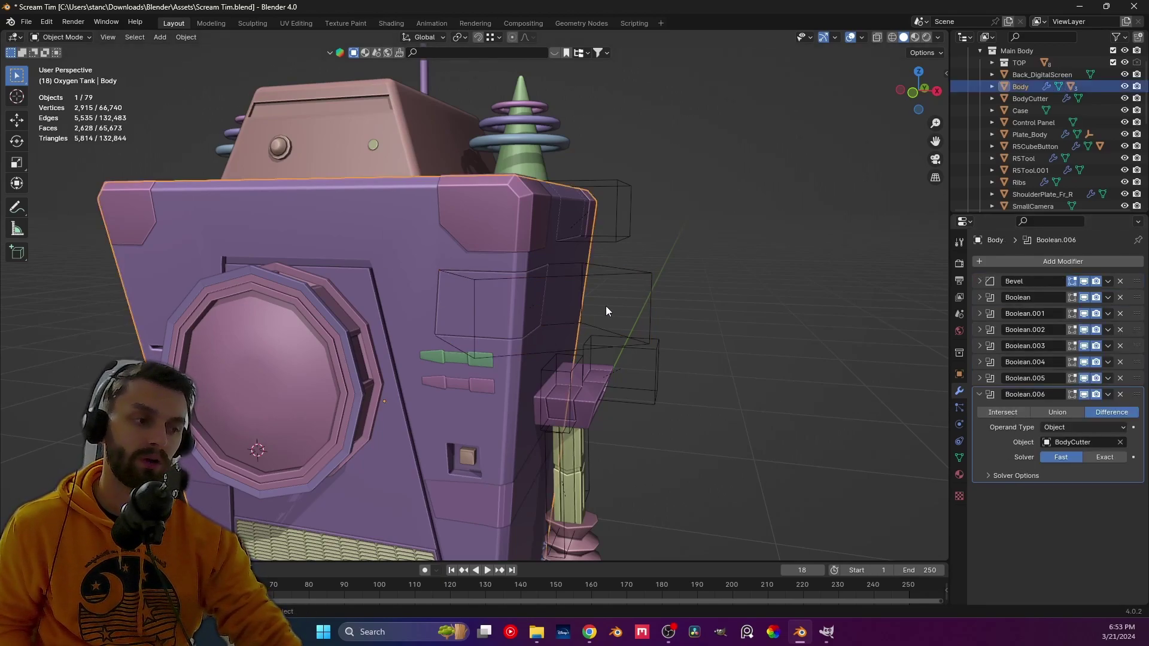
left_click(627, 285)
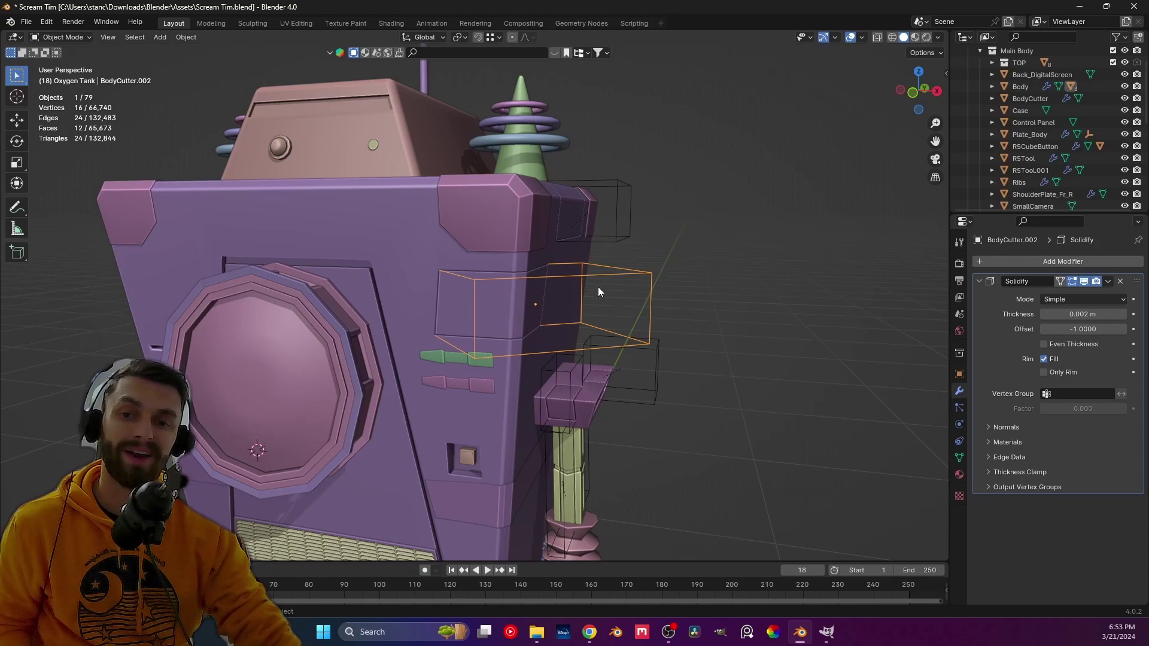
left_click(726, 251)
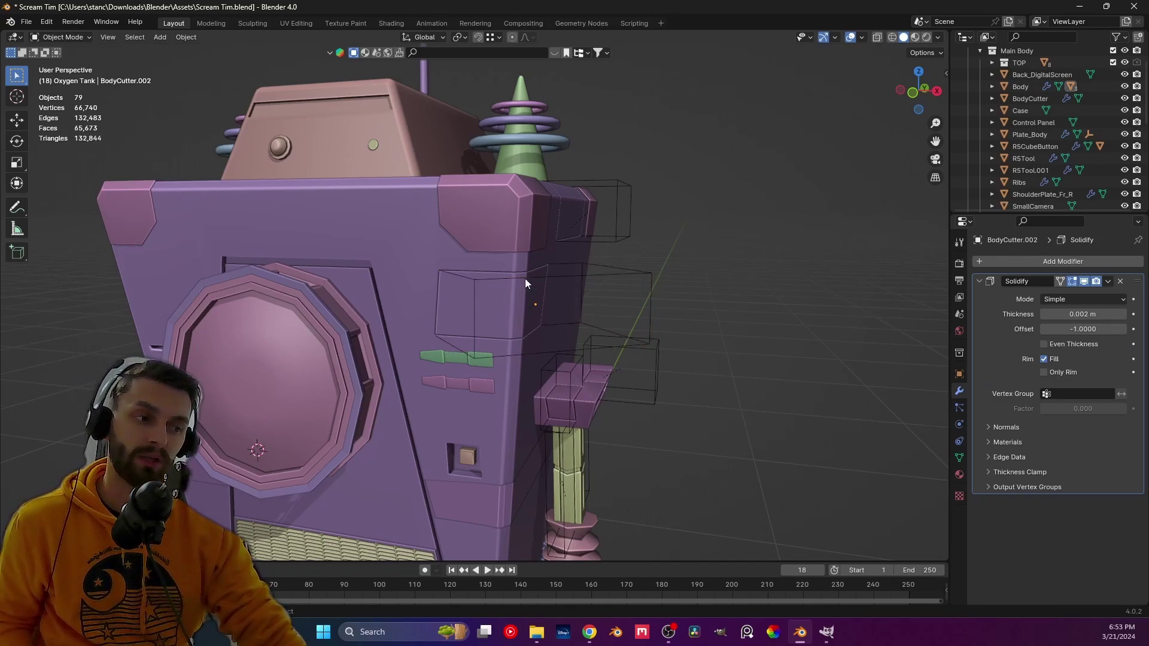
left_click(624, 280)
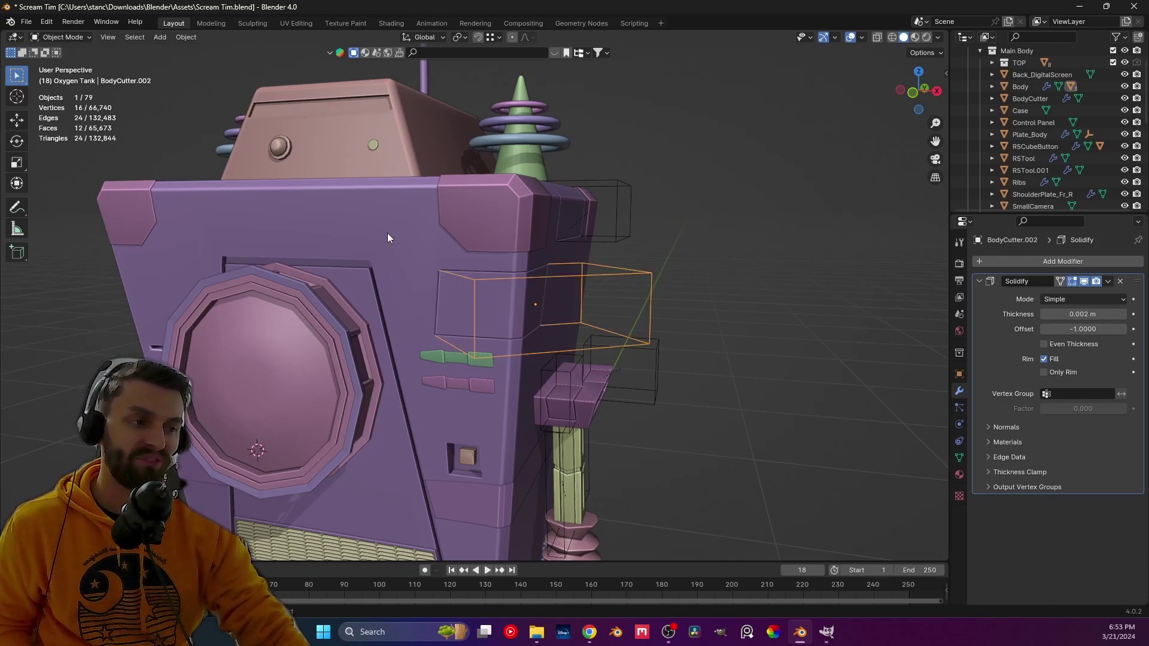
- Temporarily disable the Solidify modifier on BodyCutter.002 in the viewport to compare the cut, and re-enable it
left_click(1083, 282)
scroll(480, 390, "up", 5)
middle_click_drag(489, 380, 526, 360)
middle_click_drag(522, 315, 435, 366)
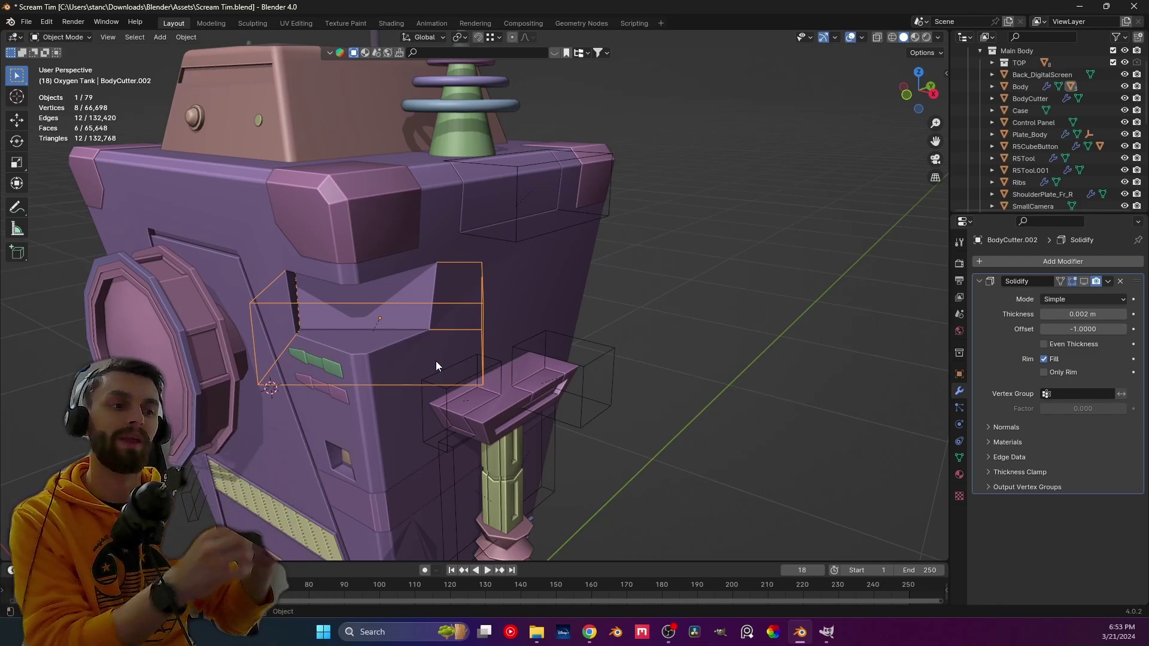
left_click(1083, 282)
middle_click_drag(359, 306, 371, 281)
scroll(399, 310, "up", 8)
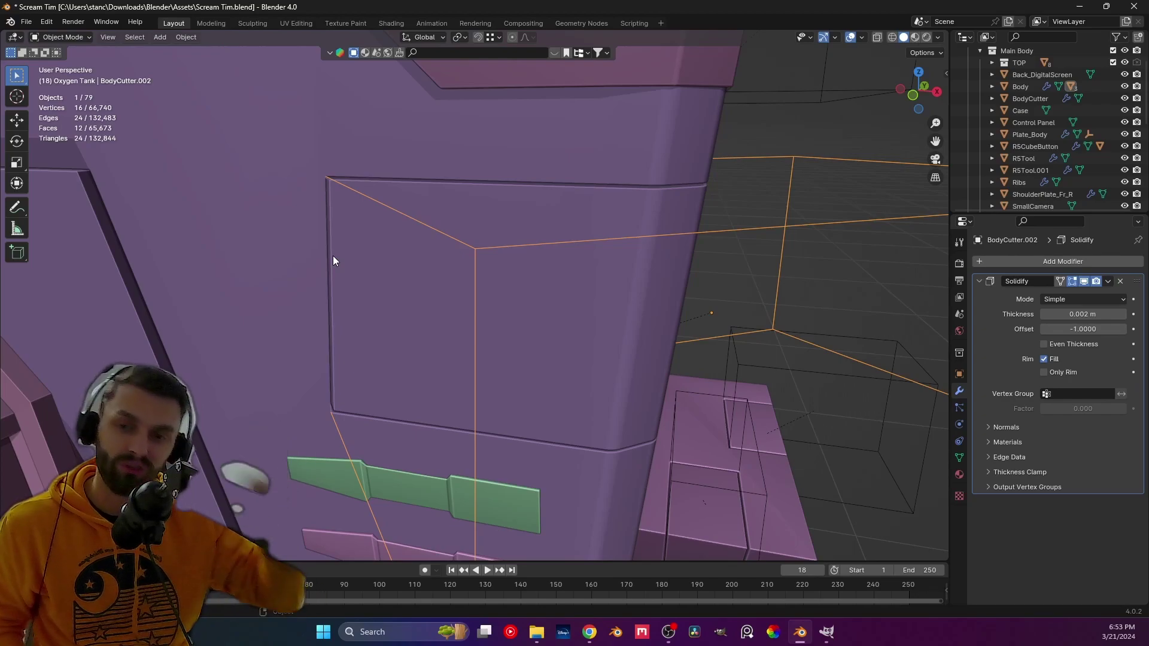
- Examine the panel lines and details around the robot's body, from the upper corner cut to the oxygen tank side
middle_click_drag(311, 254, 460, 222)
scroll(493, 207, "down", 3)
middle_click_drag(528, 244, 214, 220)
scroll(524, 267, "down", 3)
scroll(214, 221, "down", 4)
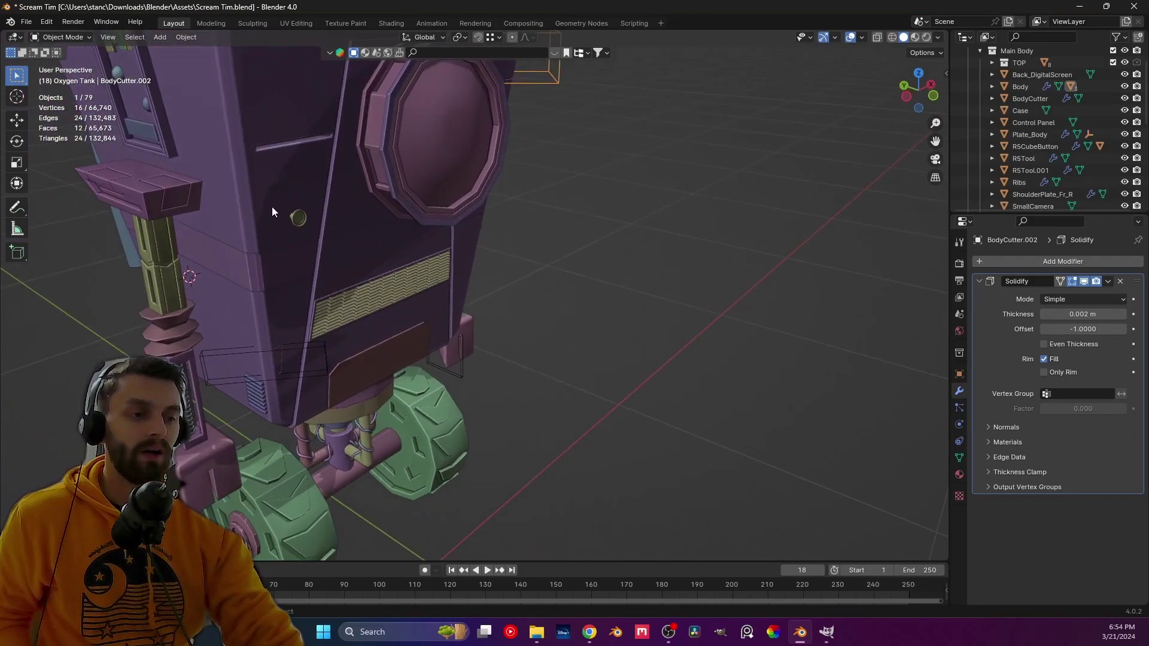
middle_click_drag(377, 182, 503, 306)
scroll(407, 323, "up", 2)
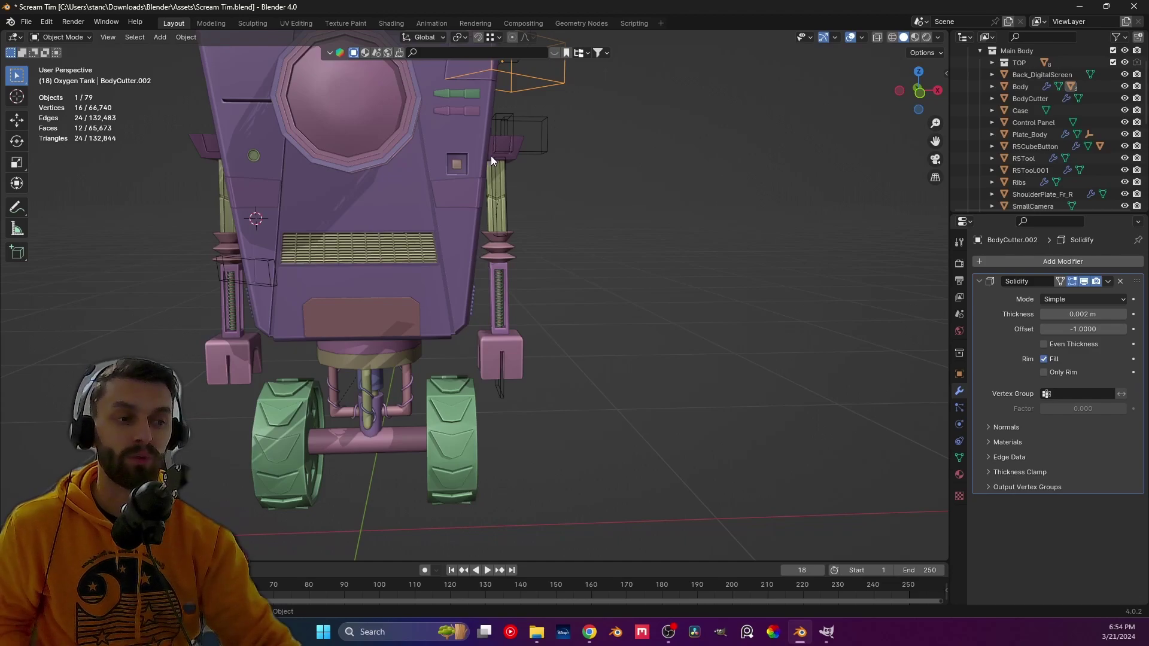
middle_click_drag(490, 181, 372, 269)
middle_click_drag(317, 325, 392, 298)
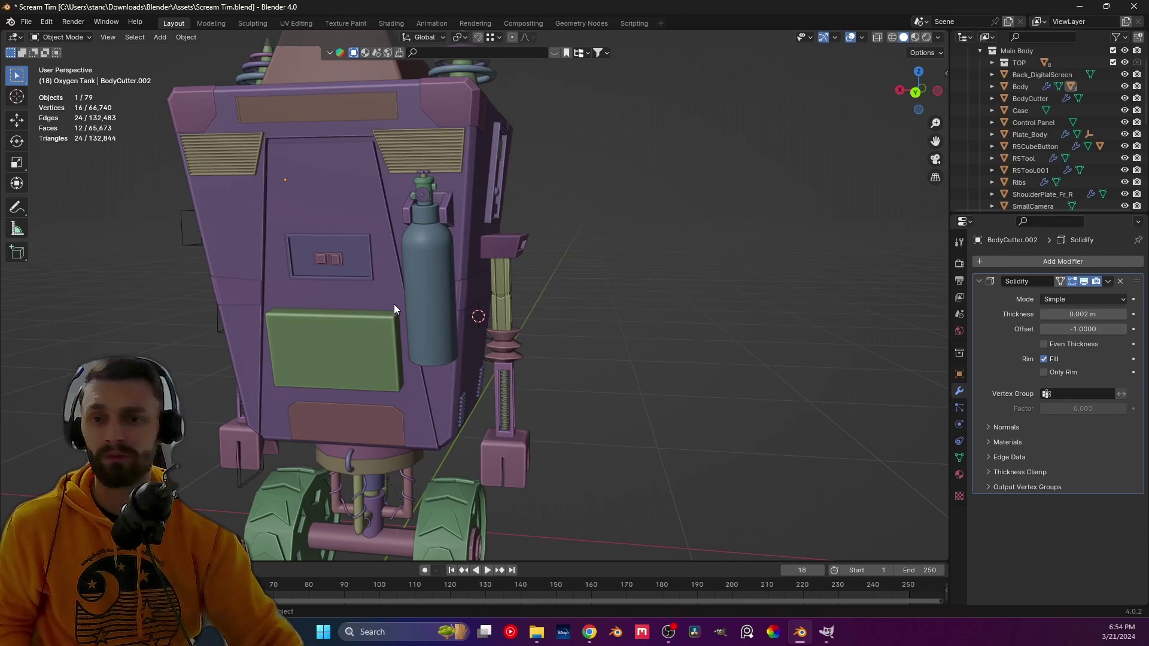
- Examine the robot's back side and the oxygen tank in the back orthographic view, and clear the selection
middle_click_drag(413, 254, 438, 304, "shift")
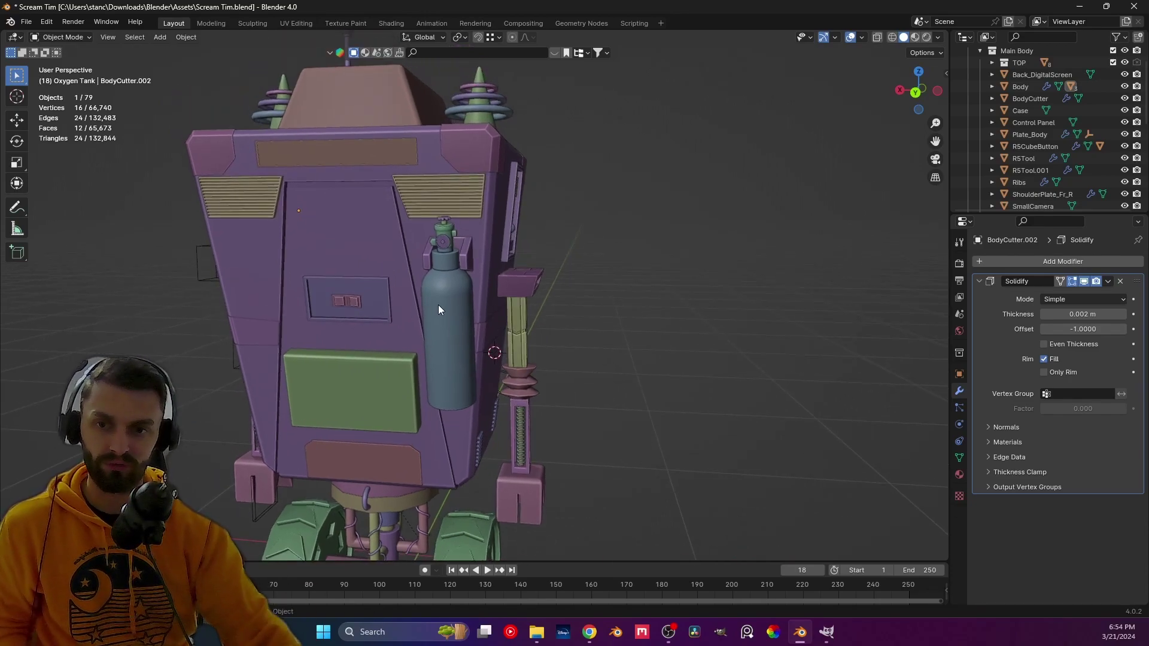
key("ctrl+KP_1")
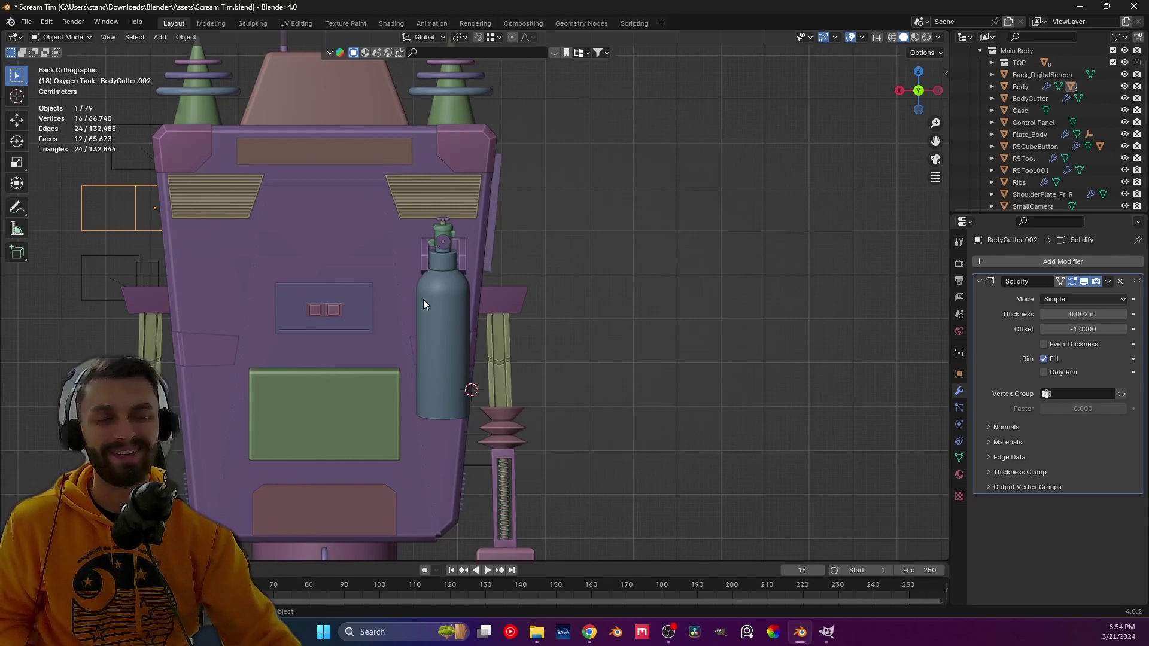
scroll(437, 289, "up", 3)
middle_click_drag(437, 289, 612, 292, "shift")
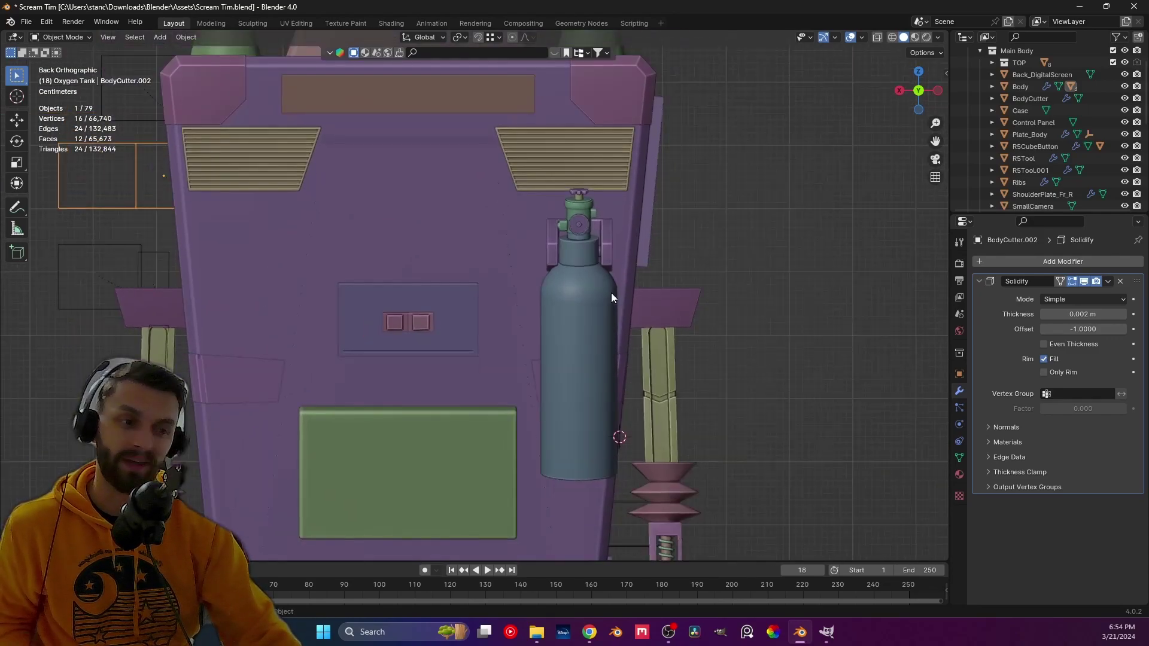
scroll(611, 293, "up", 2)
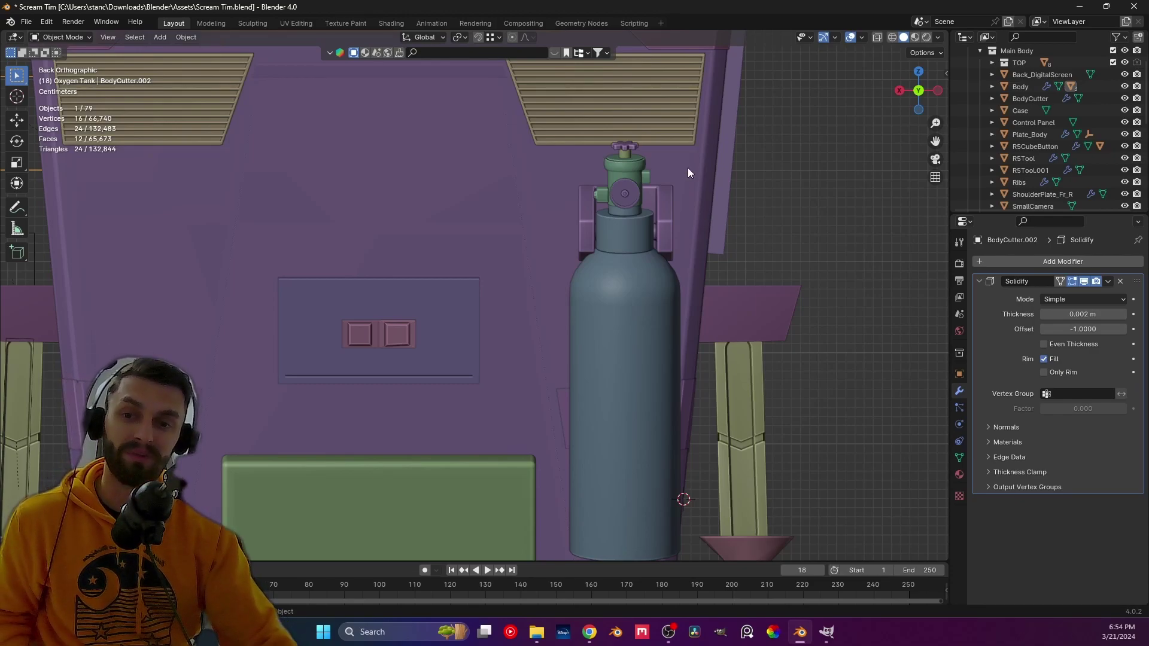
scroll(697, 219, "down", 3)
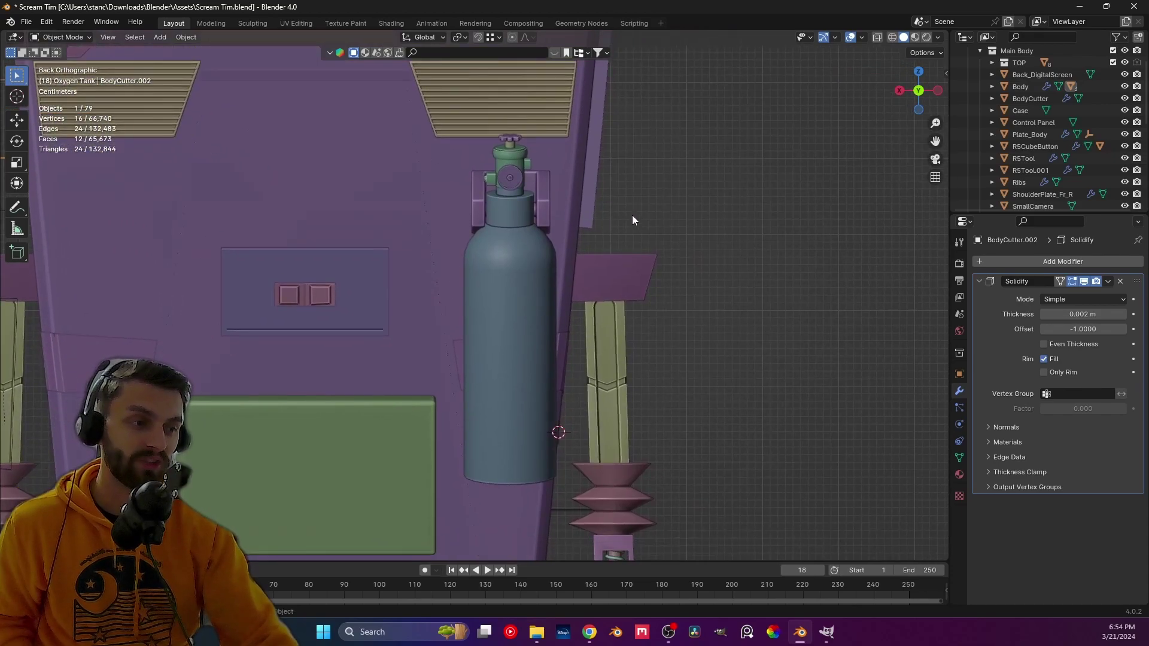
middle_click_drag(630, 223, 633, 202, "shift")
left_click(641, 189)
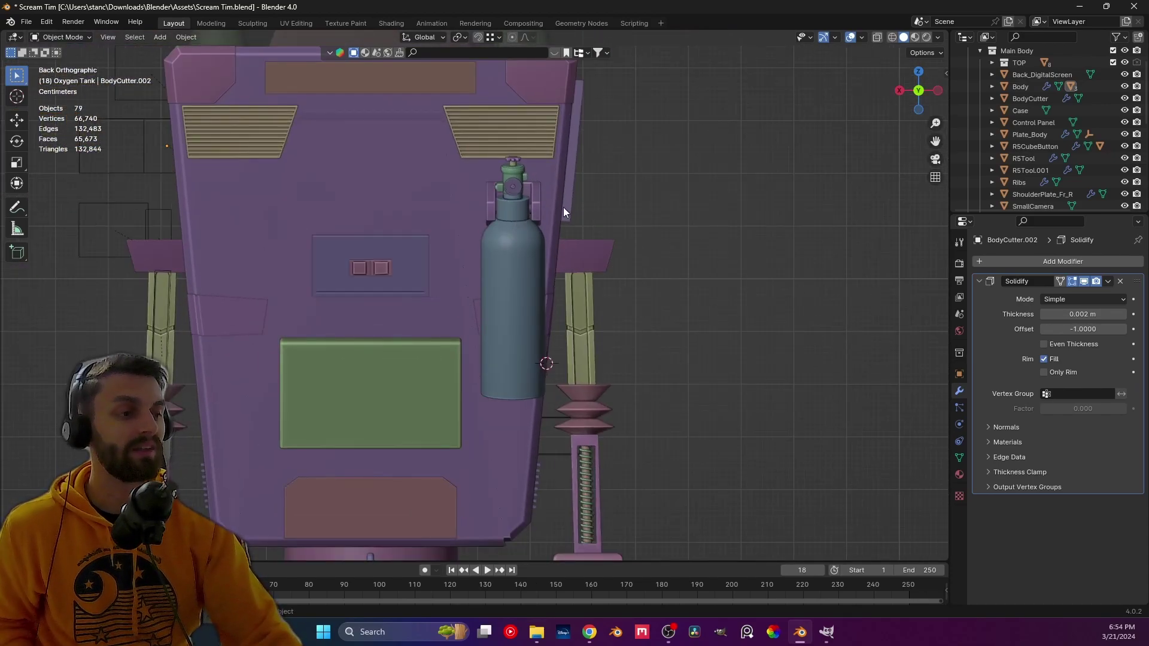
- Show the model in Material Preview shading, select the Tank object and inspect its "OXYGEN IN USE" label texture
left_click(916, 38)
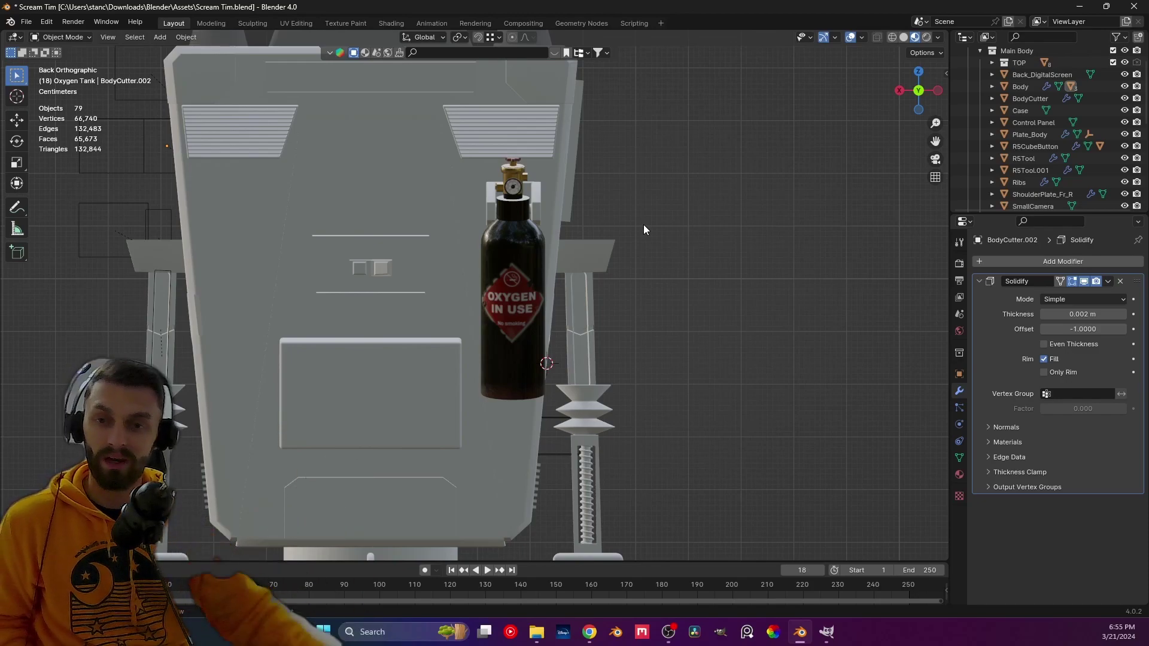
left_click(528, 246)
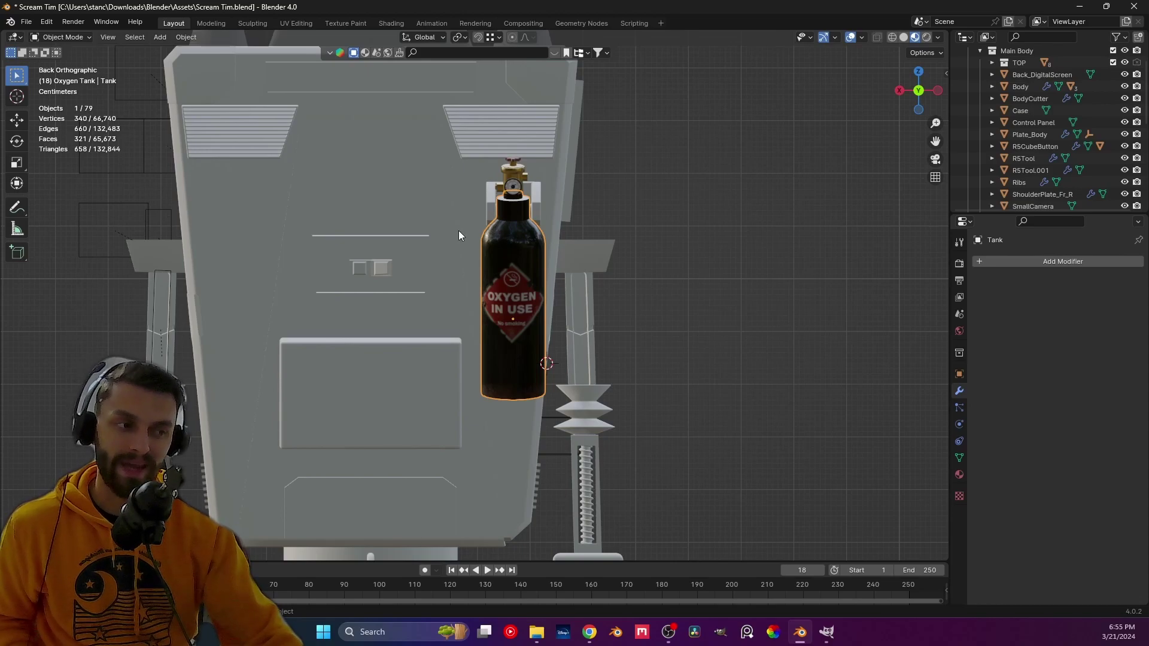
scroll(666, 291, "up", 3)
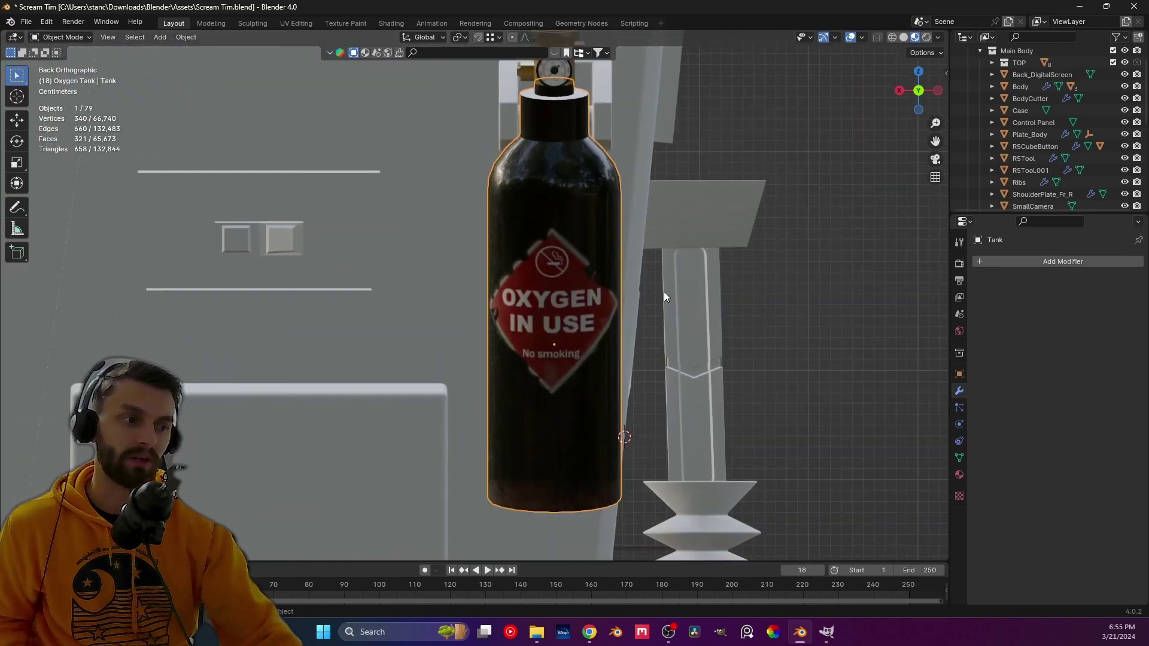
middle_click_drag(575, 294, 524, 234, "shift")
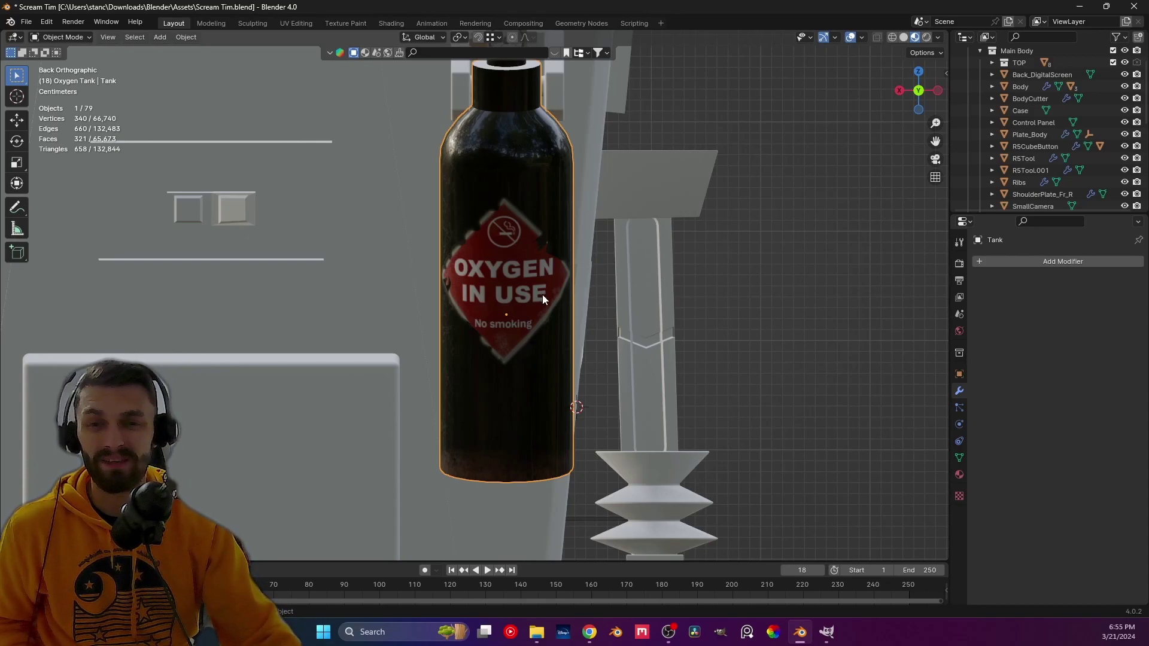
middle_click_drag(542, 294, 511, 295, "shift")
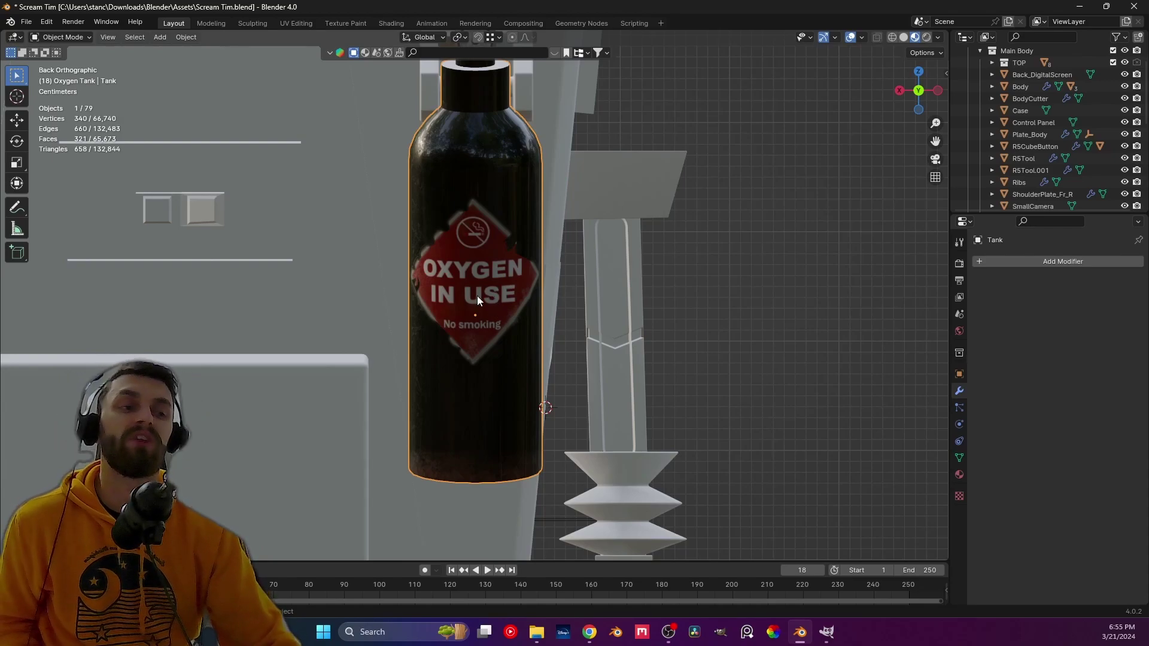
middle_click_drag(500, 289, 447, 246)
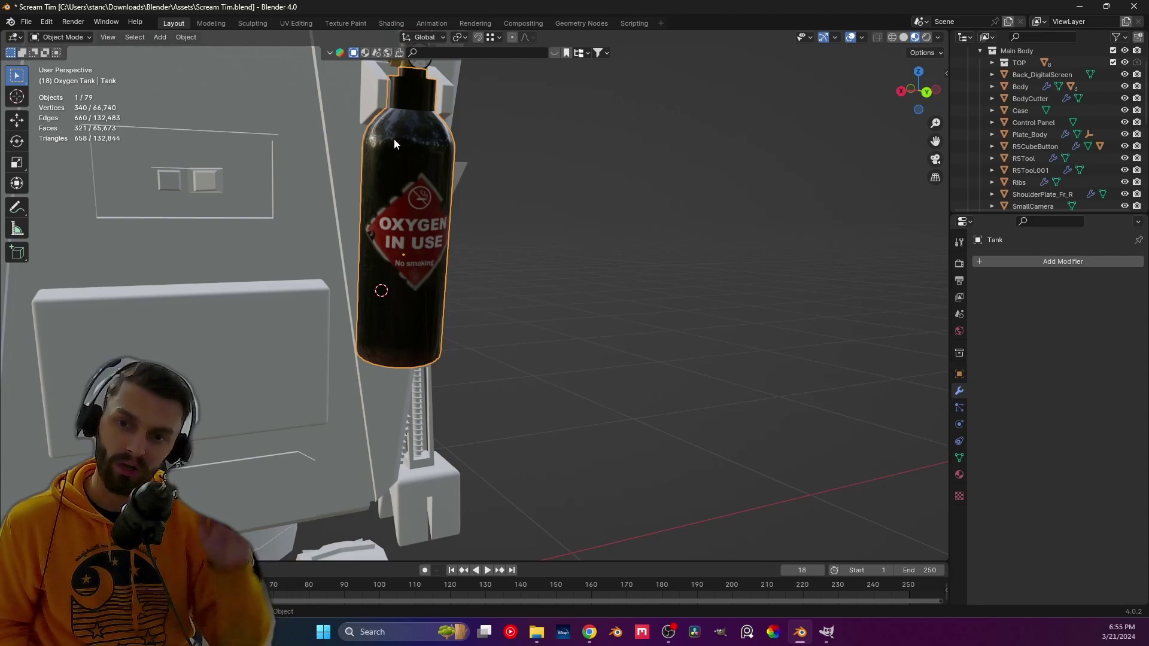
middle_click_drag(411, 182, 413, 227, "shift")
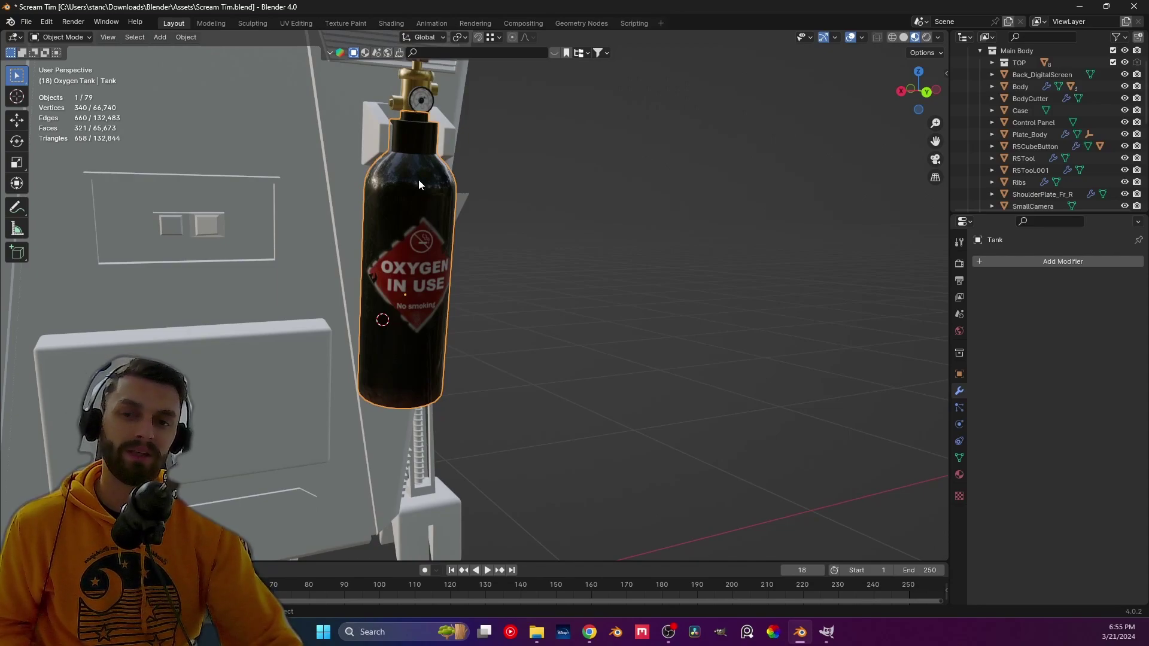
middle_click_drag(466, 172, 399, 168)
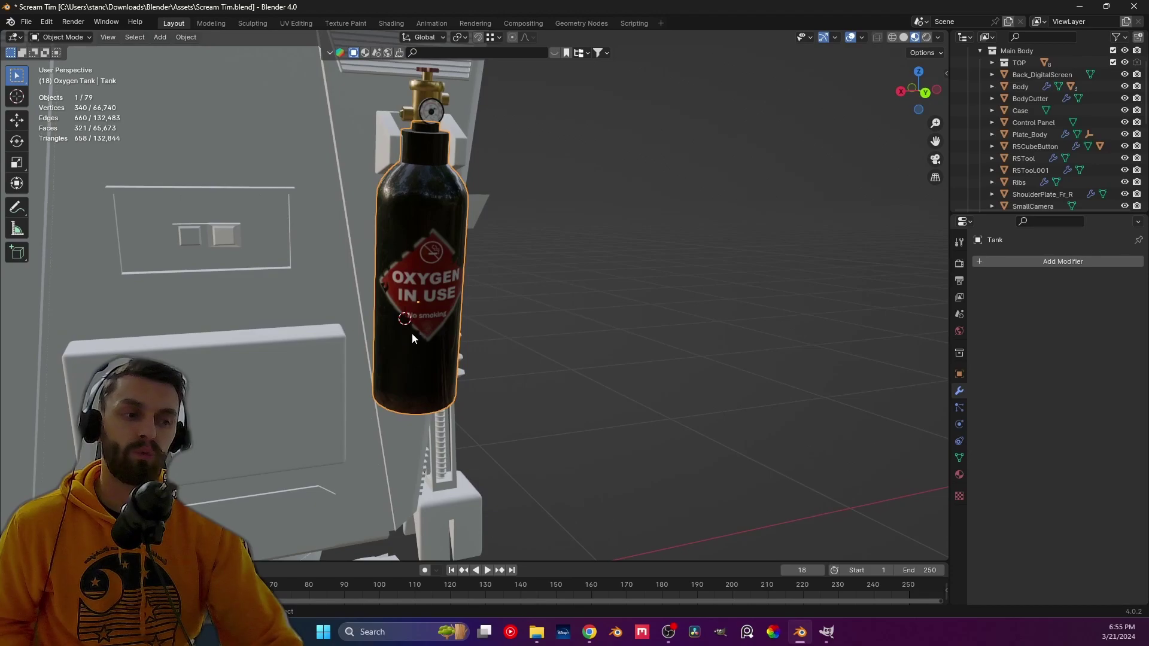
- Deselect the tank and examine the brass valve on top of it from several sides
left_click(559, 257)
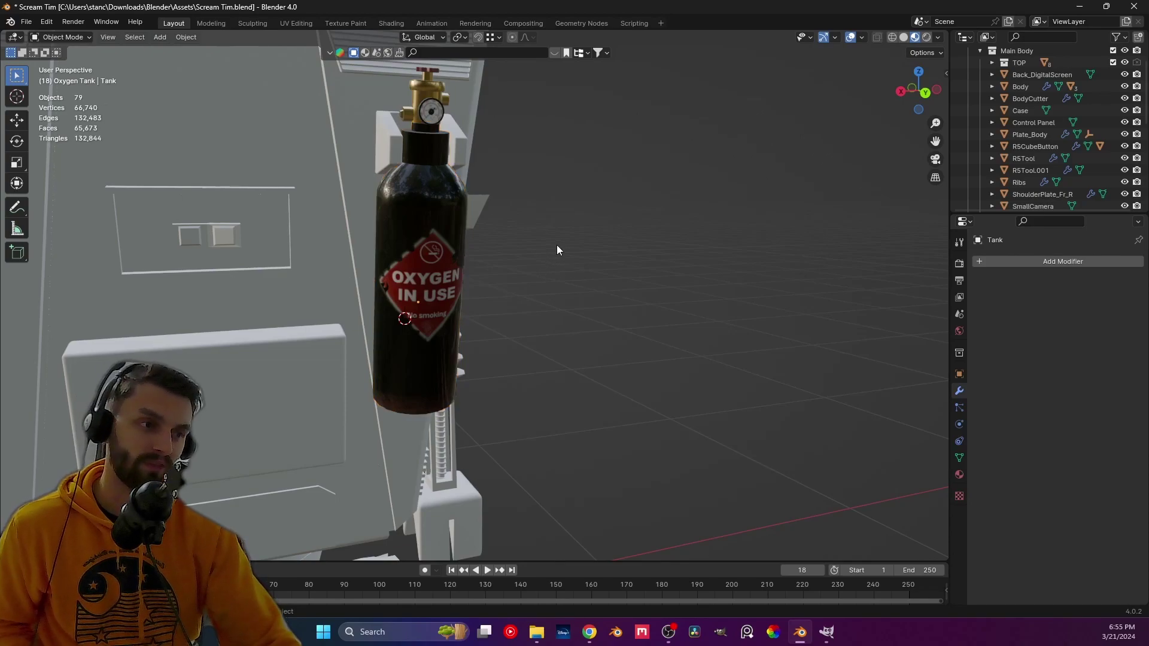
middle_click_drag(559, 257, 537, 332)
scroll(429, 288, "up", 3)
middle_click_drag(428, 287, 420, 339)
scroll(500, 382, "up", 4)
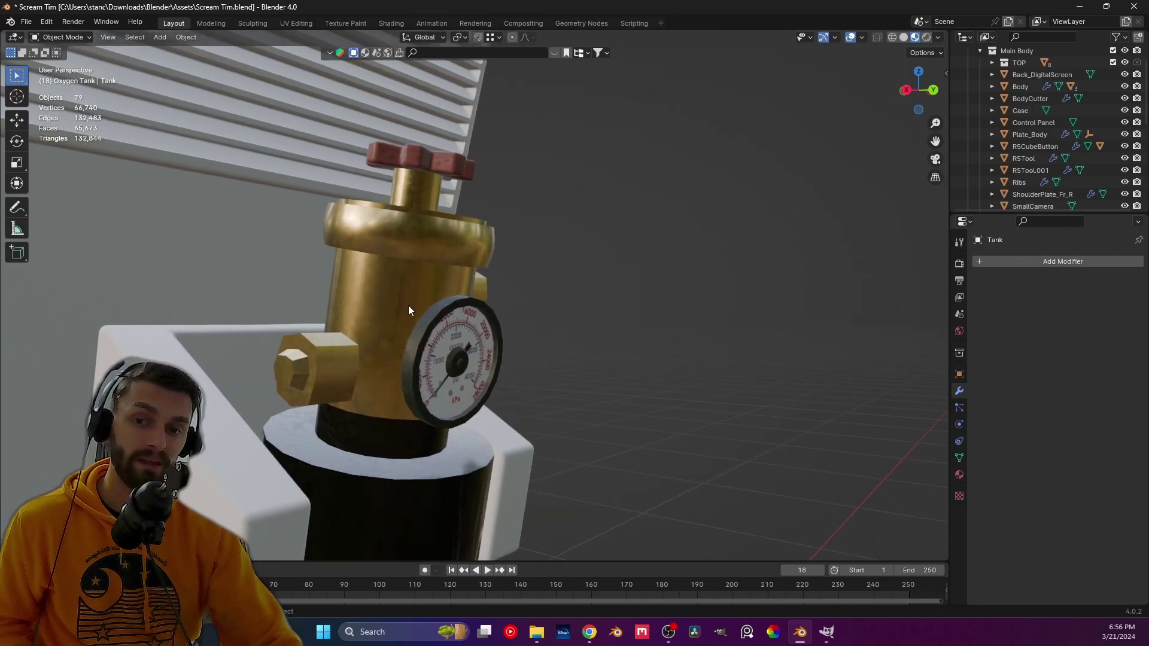
scroll(408, 306, "down", 2)
middle_click_drag(429, 318, 186, 327)
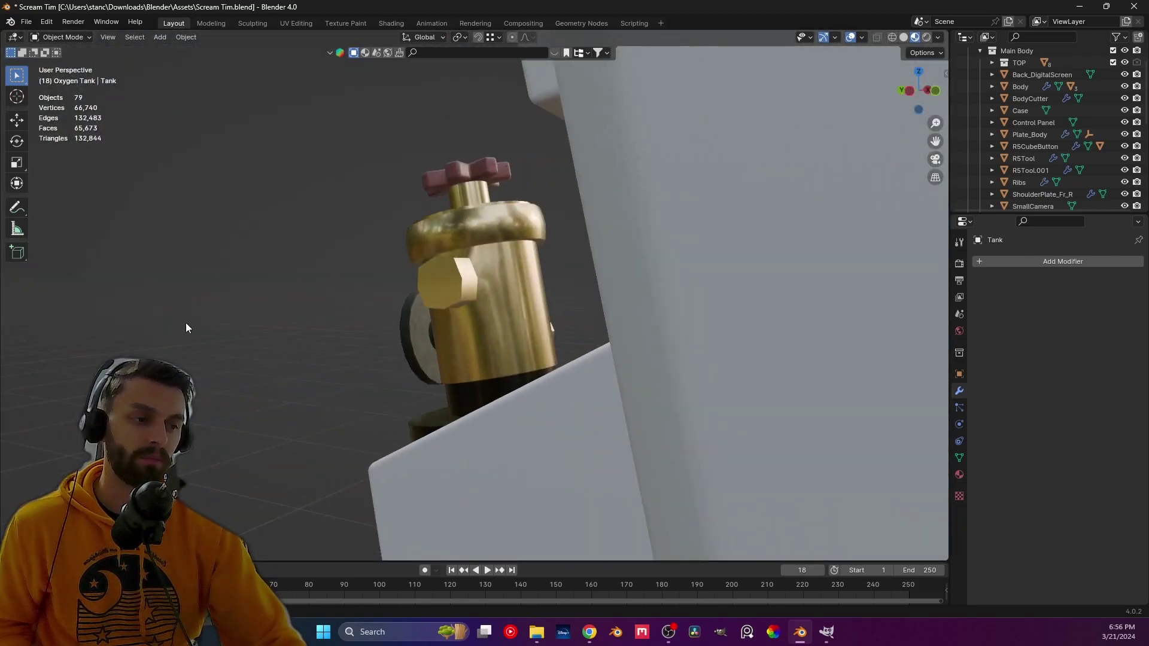
middle_click_drag(477, 346, 344, 302)
- Select the Sensor pressure gauge, examine its textured dial up close, and deselect it
left_click(344, 298)
scroll(359, 293, "up", 5)
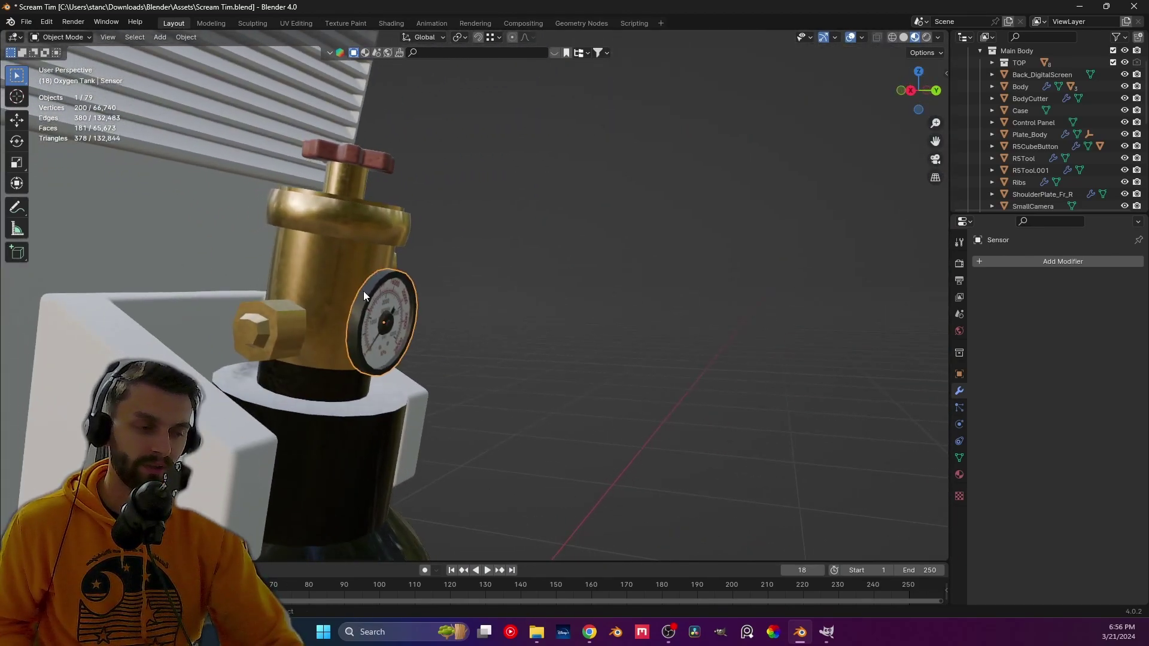
middle_click_drag(202, 307, 288, 311)
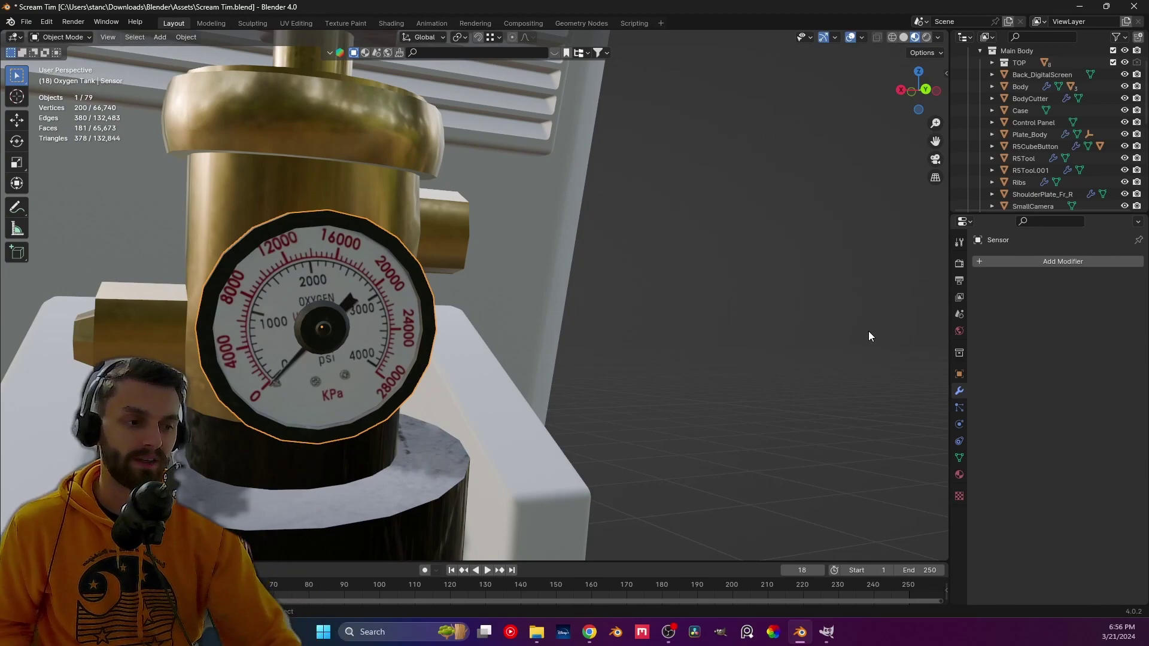
scroll(748, 307, "down", 3)
left_click(749, 309)
scroll(440, 380, "down", 3)
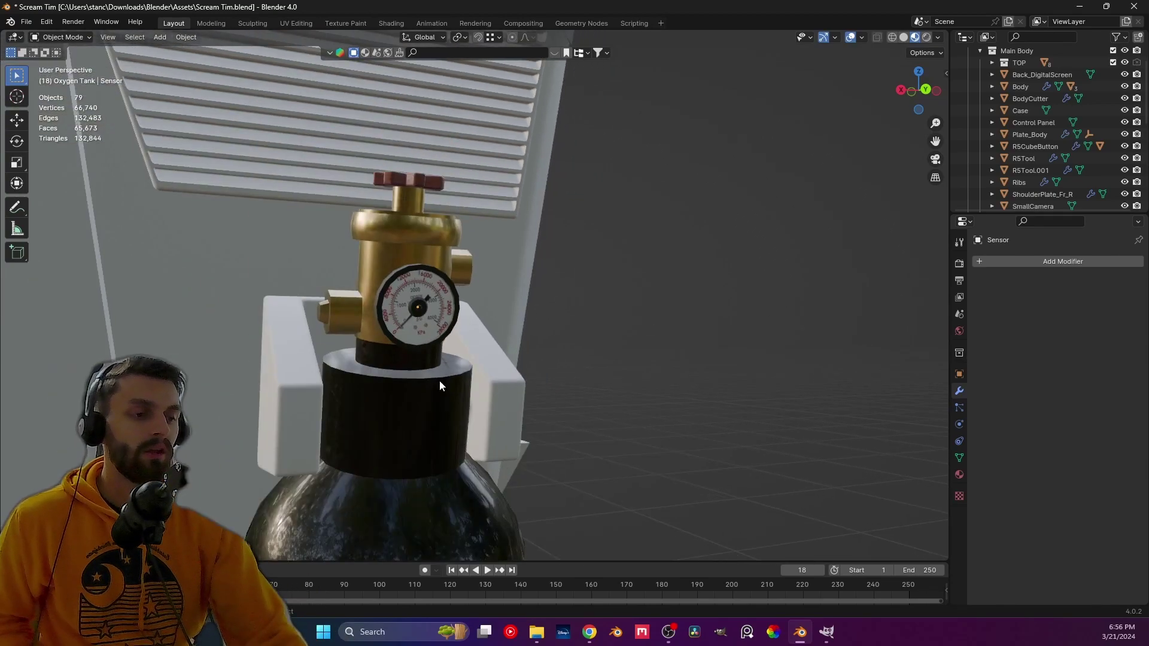
- Bevel the edge loop at the base of the Tank's neck with 3 segments in Edit Mode and return to Object Mode
middle_click_drag(440, 388, 434, 277, "alt")
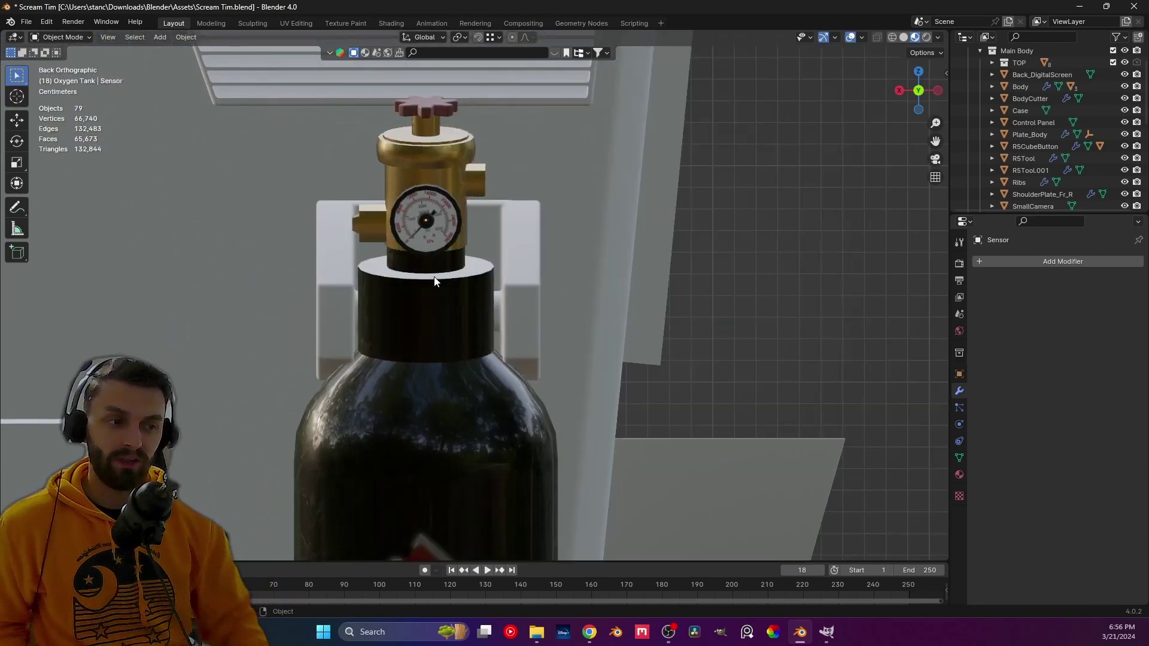
scroll(431, 293, "down", 4)
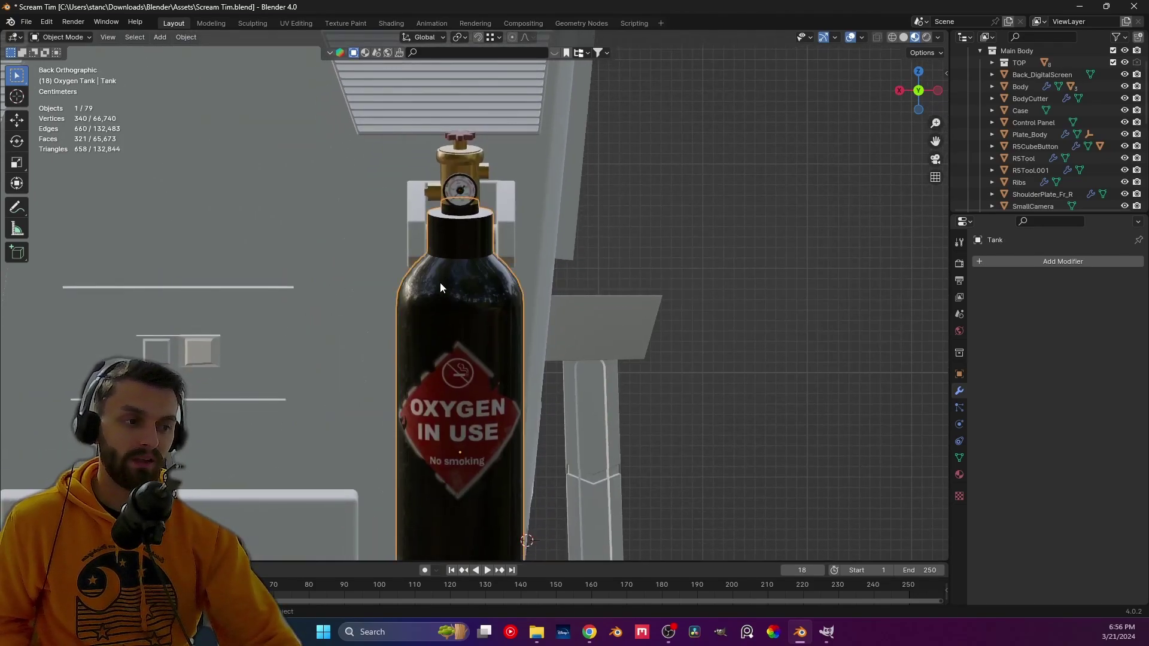
left_click(440, 282)
key("Tab")
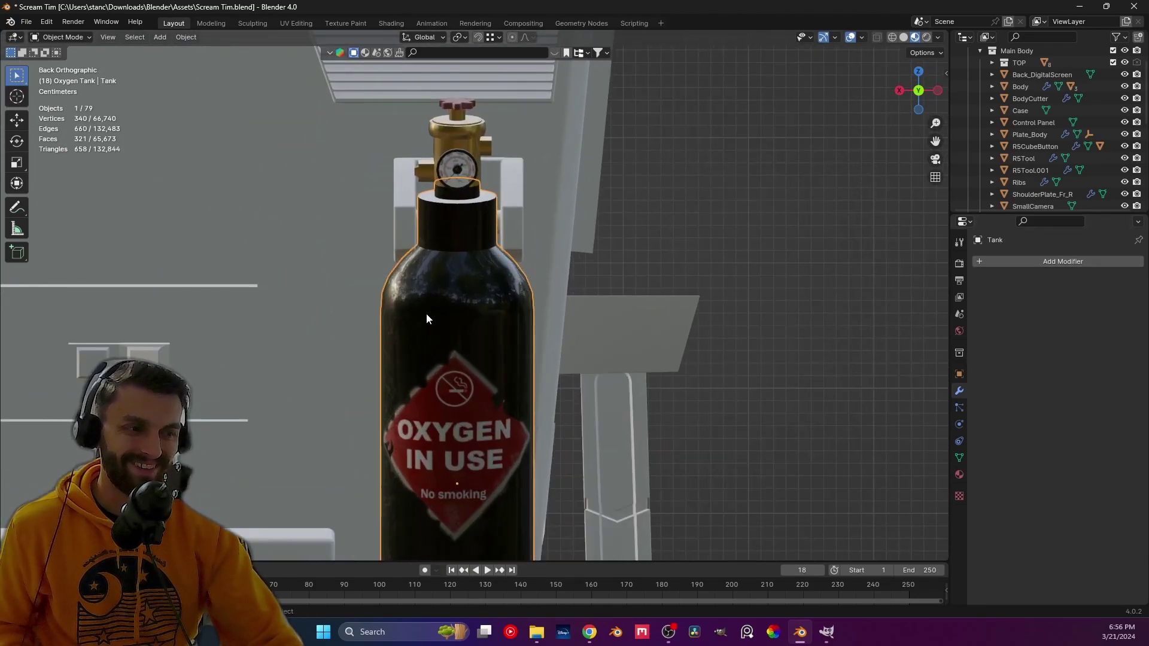
scroll(421, 301, "up", 6)
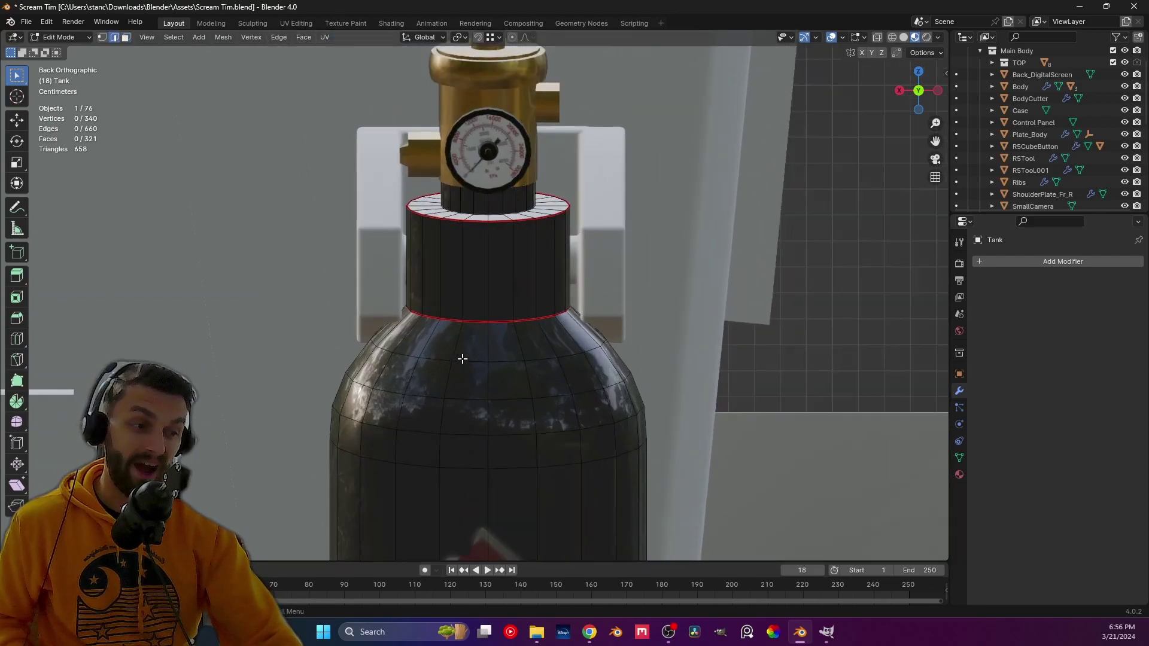
left_click(472, 333, "alt")
key("ctrl+b")
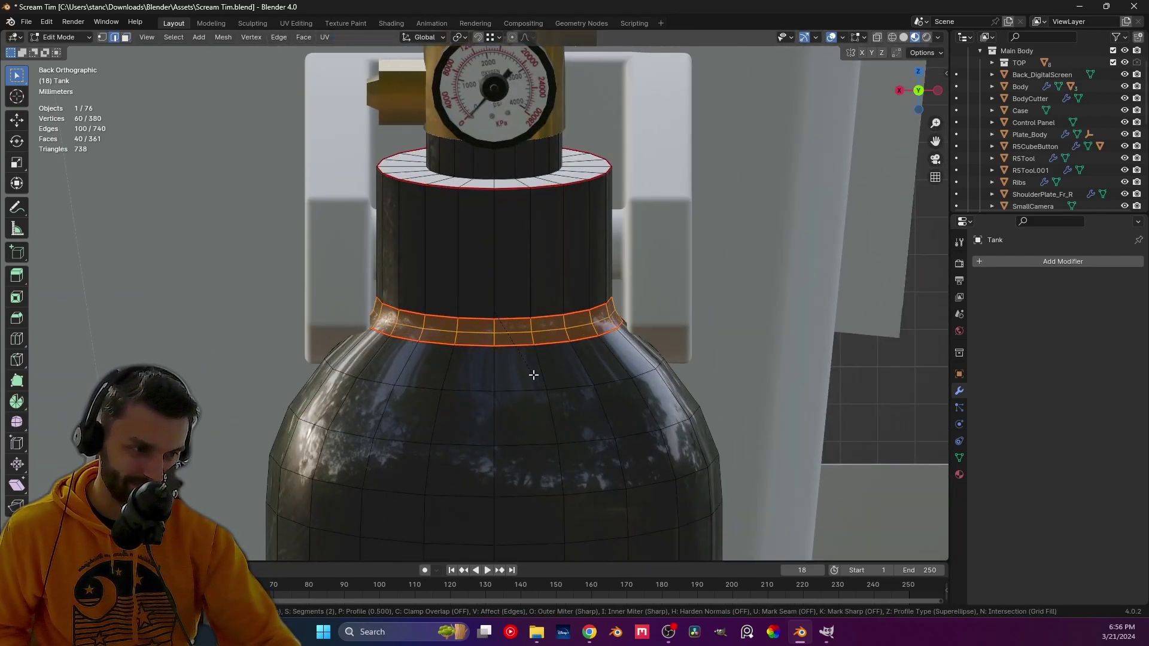
scroll(533, 375, "up", 2)
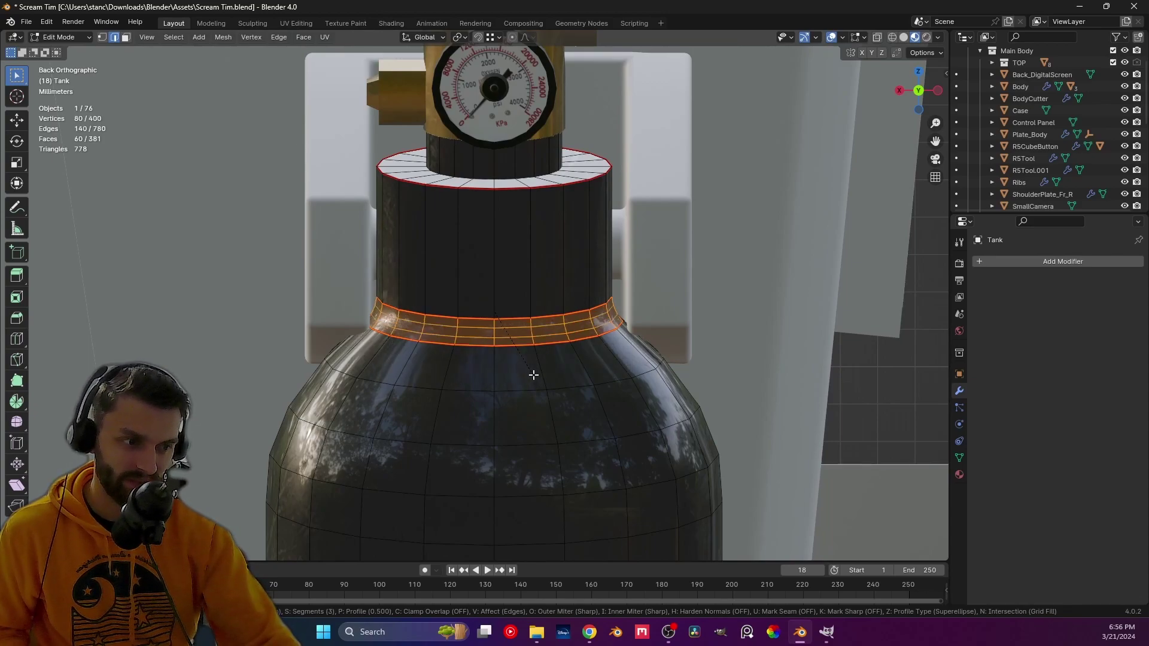
left_click(533, 374)
key("k")
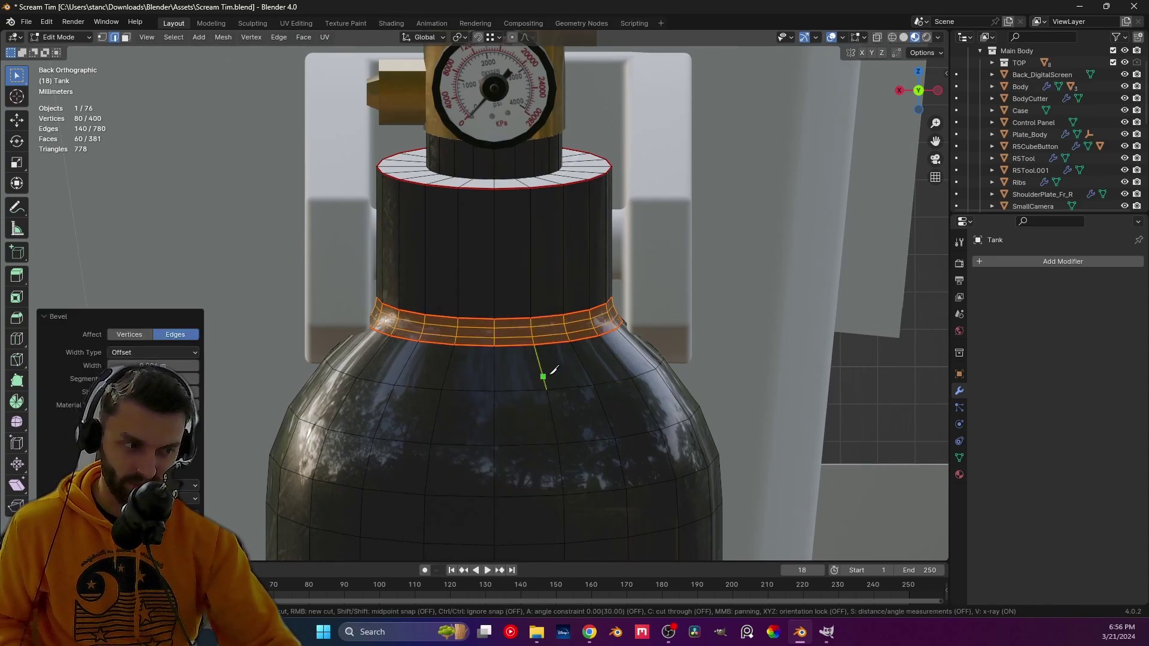
key("Escape")
key("Tab")
- Add an edge loop around the Tank's shoulder just below the beveled neck base
middle_click_drag(521, 379, 417, 307)
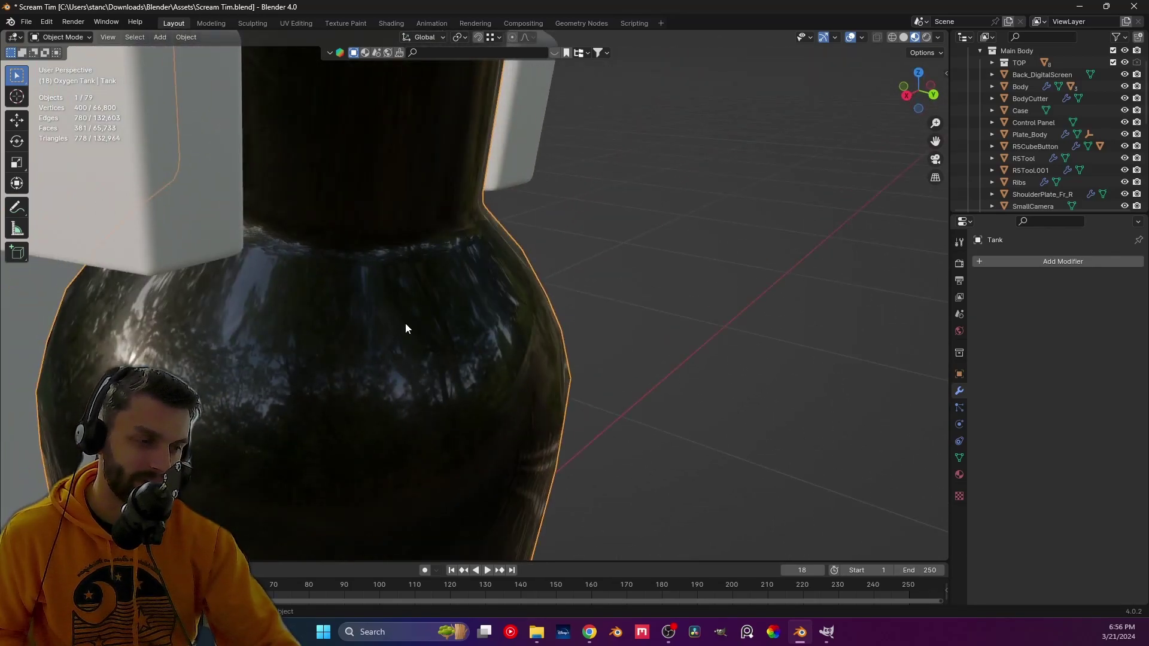
key("Tab")
key("g")
left_click(423, 318)
key("Tab")
left_click(605, 350)
- Bevel the sharp outer edge loop on the upper rim of the Tank's neck with 3 segments
middle_click_drag(605, 349, 502, 280)
scroll(514, 315, "down", 3)
left_click(503, 286)
key("Tab")
scroll(492, 286, "up", 1)
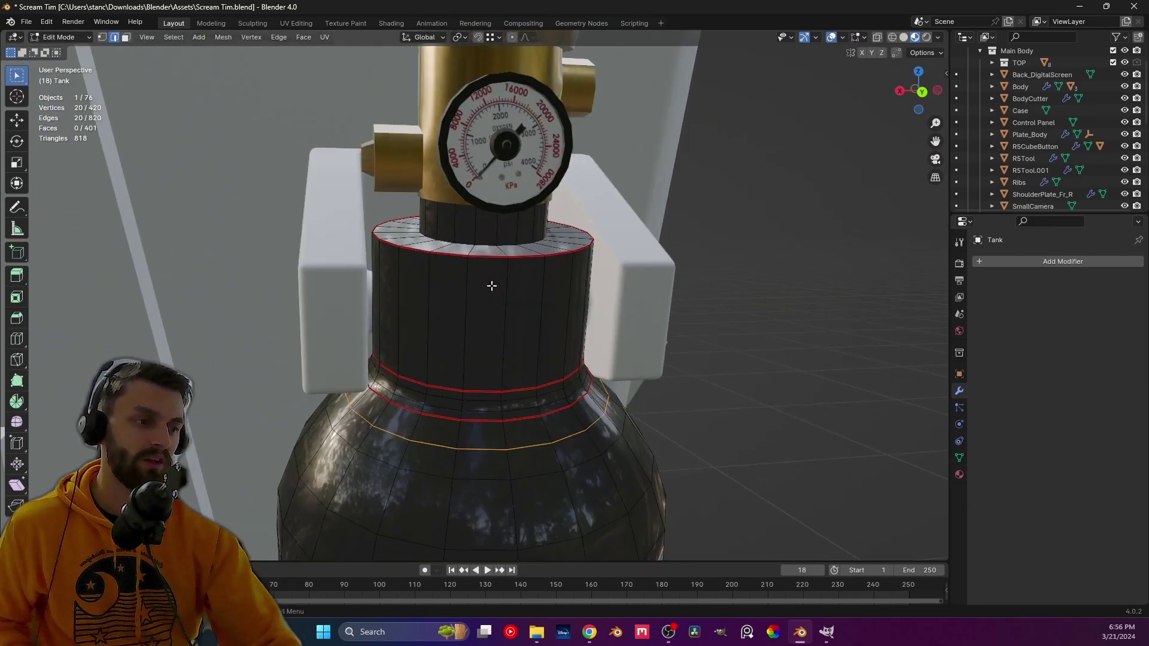
left_click(486, 257, "alt")
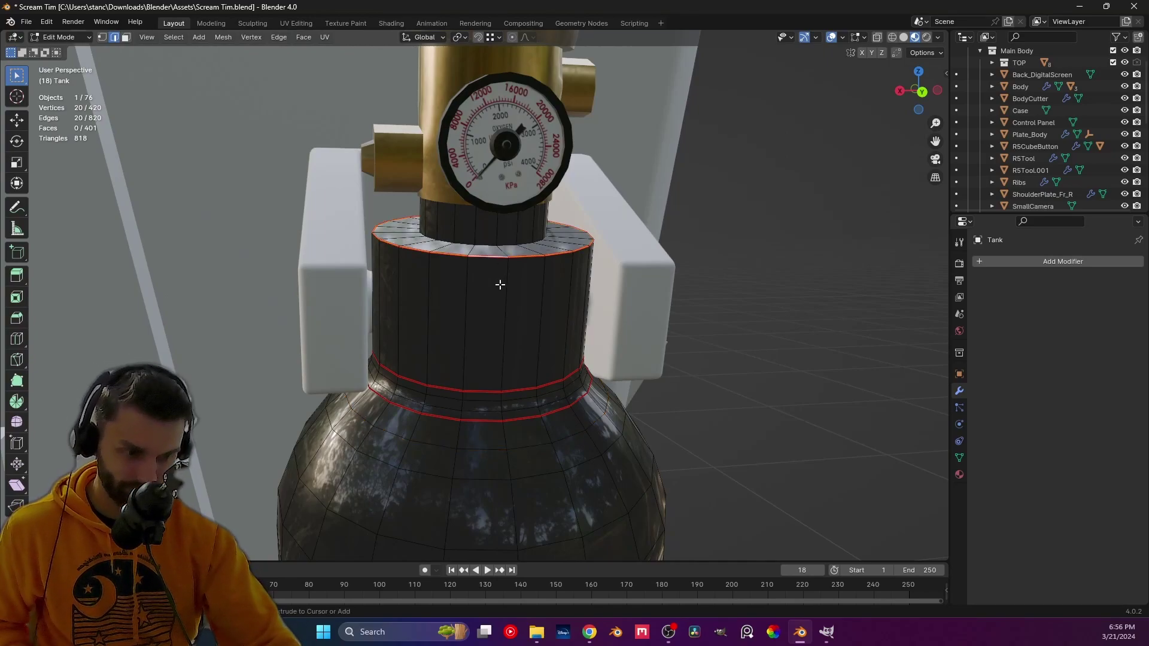
key("ctrl+b")
left_click(506, 311)
key("Tab")
- Check the beveled tank neck from a few angles and save the Scream Tim.blend file
middle_click_drag(502, 310, 444, 303)
scroll(510, 325, "down", 5)
left_click(567, 282)
scroll(444, 300, "up", 5)
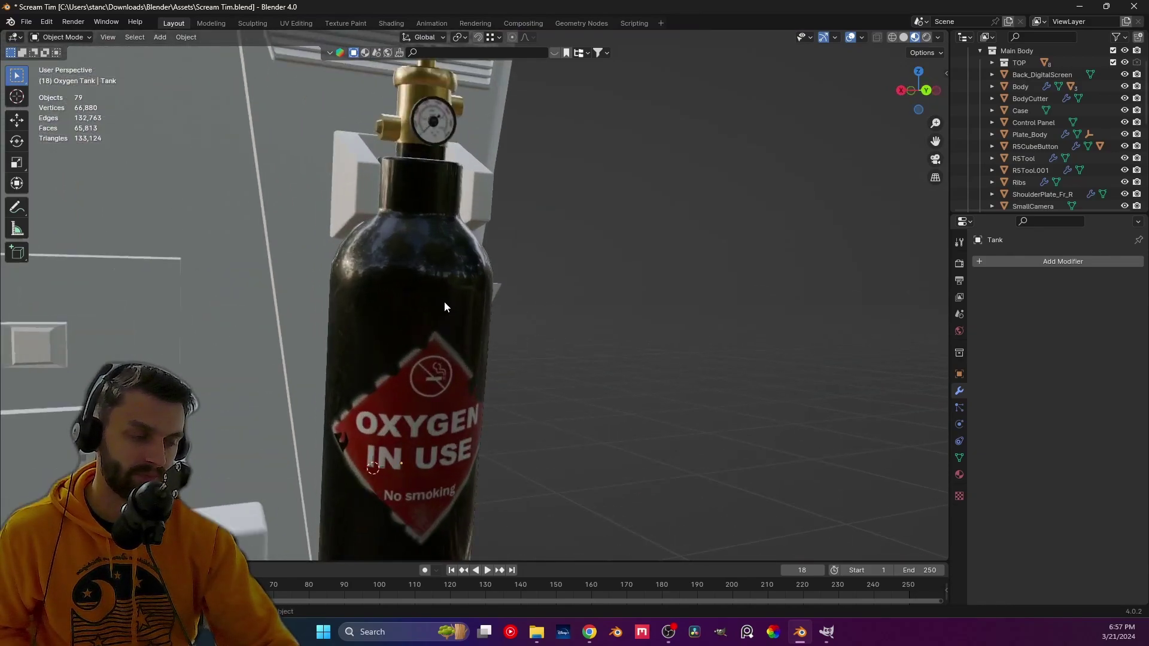
scroll(447, 318, "down", 4)
middle_click_drag(347, 314, 402, 356)
scroll(477, 348, "up", 4)
scroll(476, 352, "up", 1)
key("ctrl+s")
- Try to UV unwrap the beveled rim faces of the Tank and check how the texture looks in Object Mode
left_click(395, 357)
key("Tab")
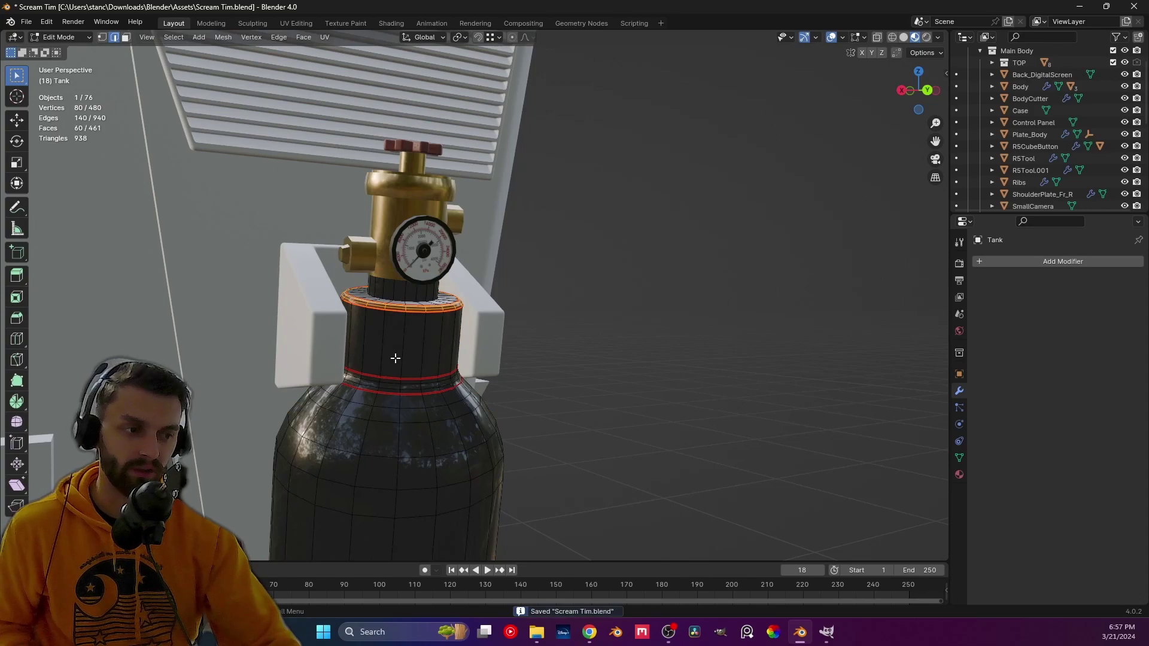
key("u")
left_click(396, 358)
key("Tab")
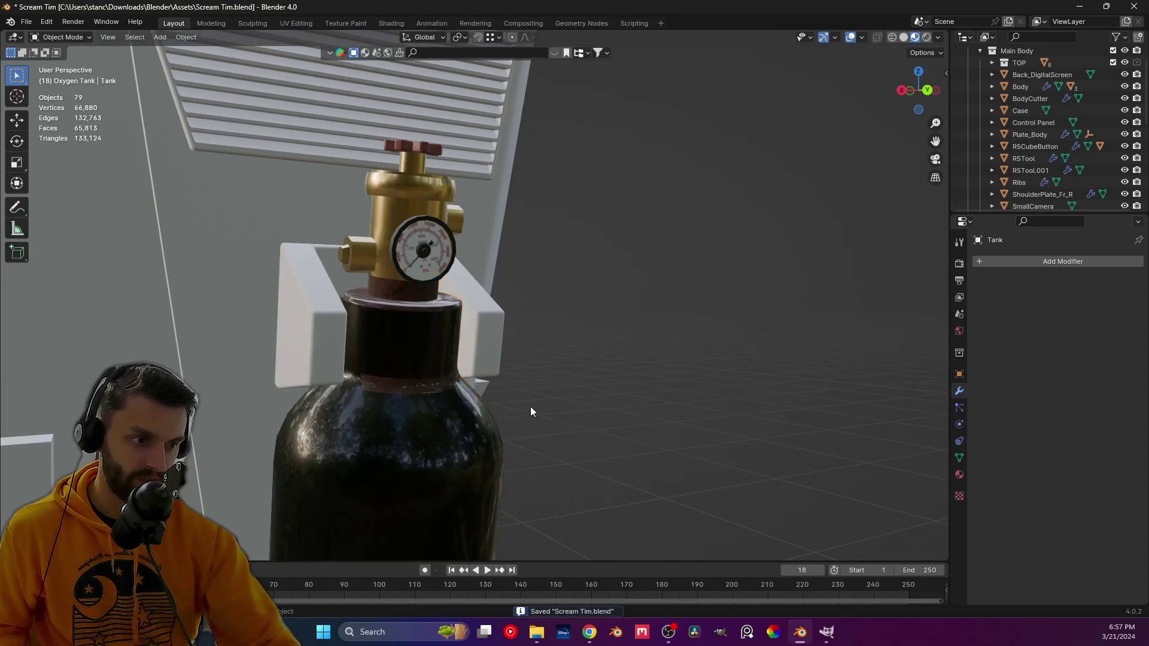
scroll(462, 373, "up", 2)
middle_click_drag(462, 372, 586, 412)
- Undo the Tank's unwrap, added edge loop and both neck bevels
key("Tab")
key("Tab")
key("alt+a")
middle_click_drag(453, 369, 413, 332)
scroll(418, 350, "up", 3)
left_click(417, 331)
key("Tab")
left_click(417, 327, "alt")
key("Tab")
key("Tab")
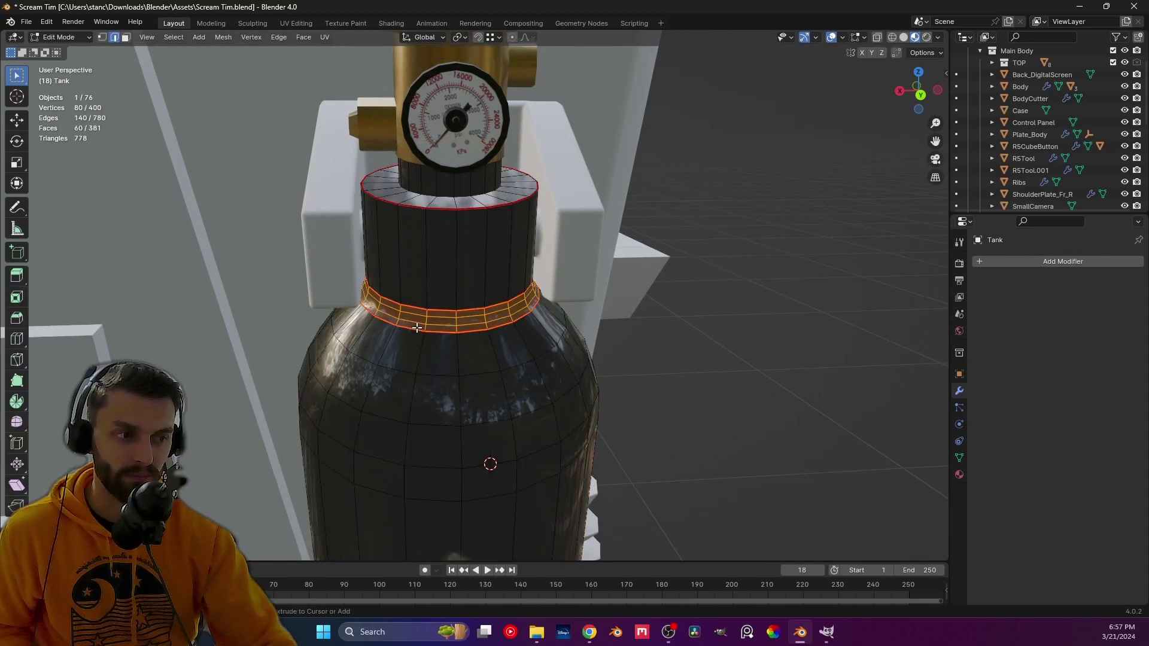
key("Tab")
key("Tab")
key("Tab")
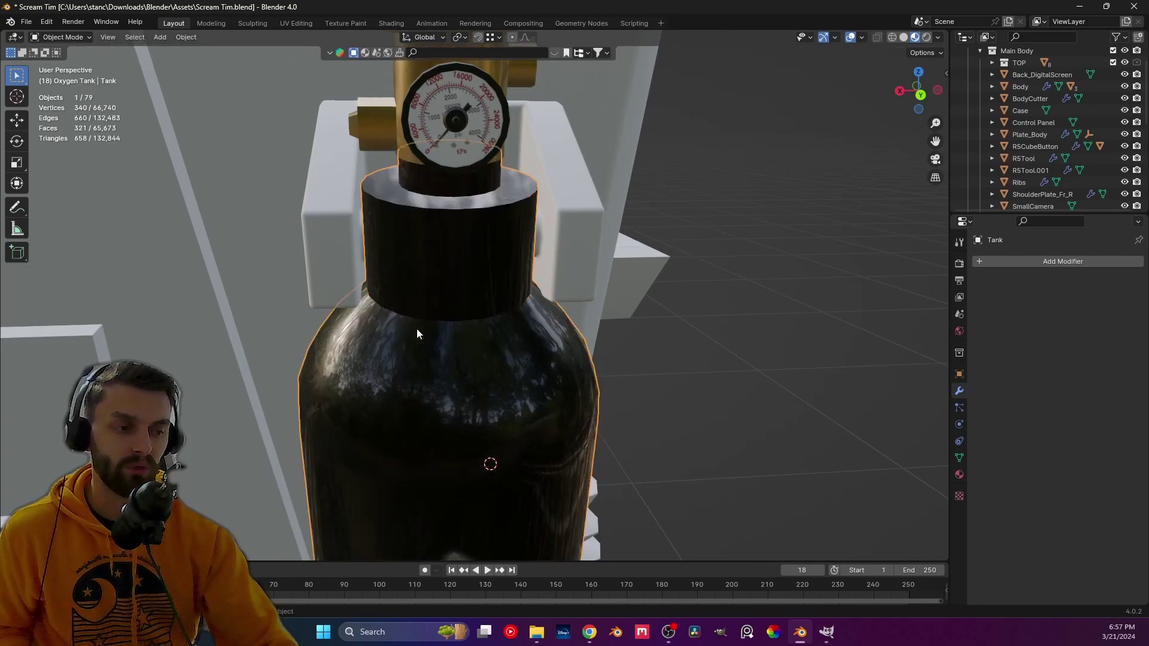
- Deselect the Tank, show the robot's back and side, and switch the viewport to solid shading
middle_click_drag(414, 356, 510, 309)
key("alt+a")
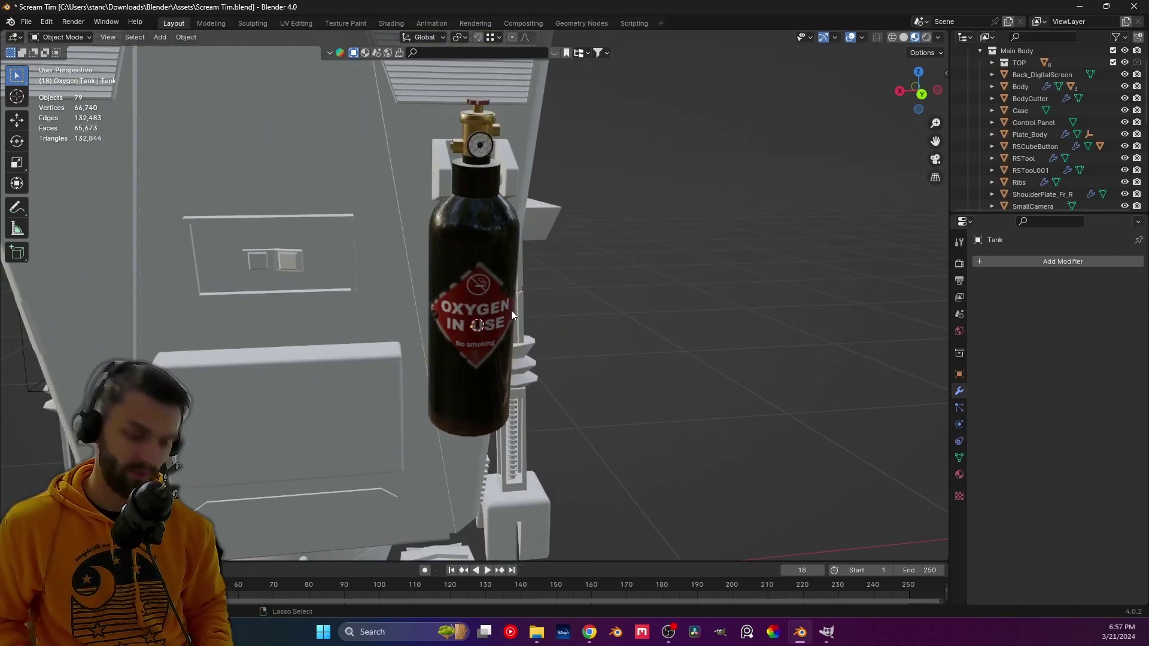
key("ctrl+KP_1")
scroll(518, 305, "down", 3)
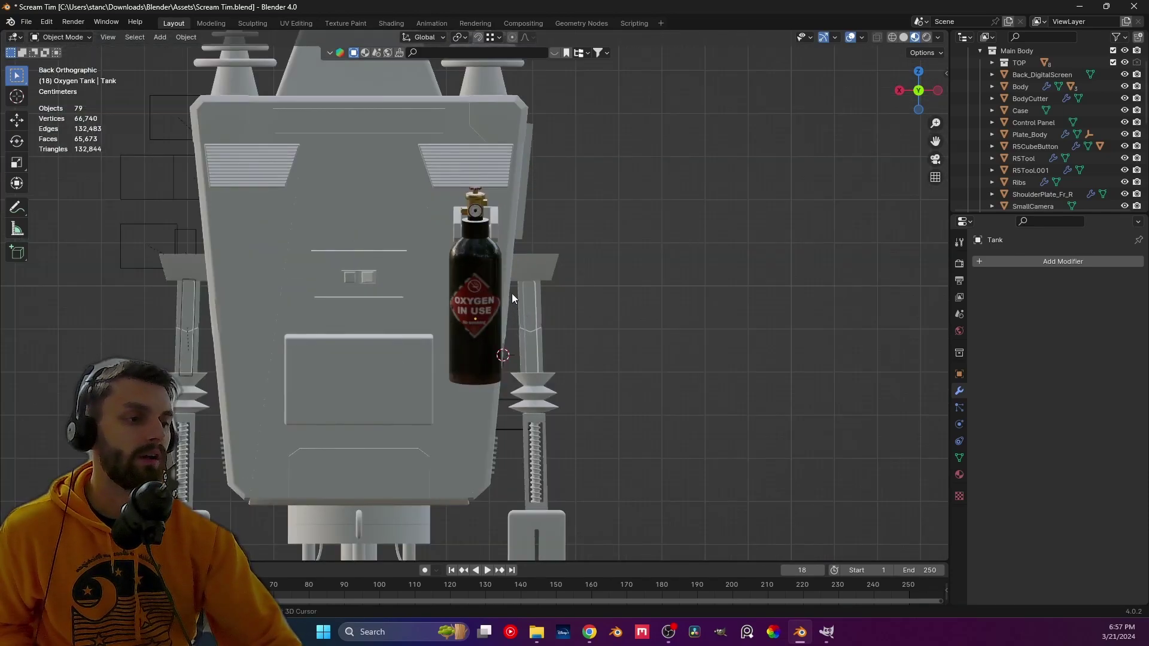
middle_click_drag(511, 297, 531, 242, "shift")
middle_click_drag(528, 194, 500, 277)
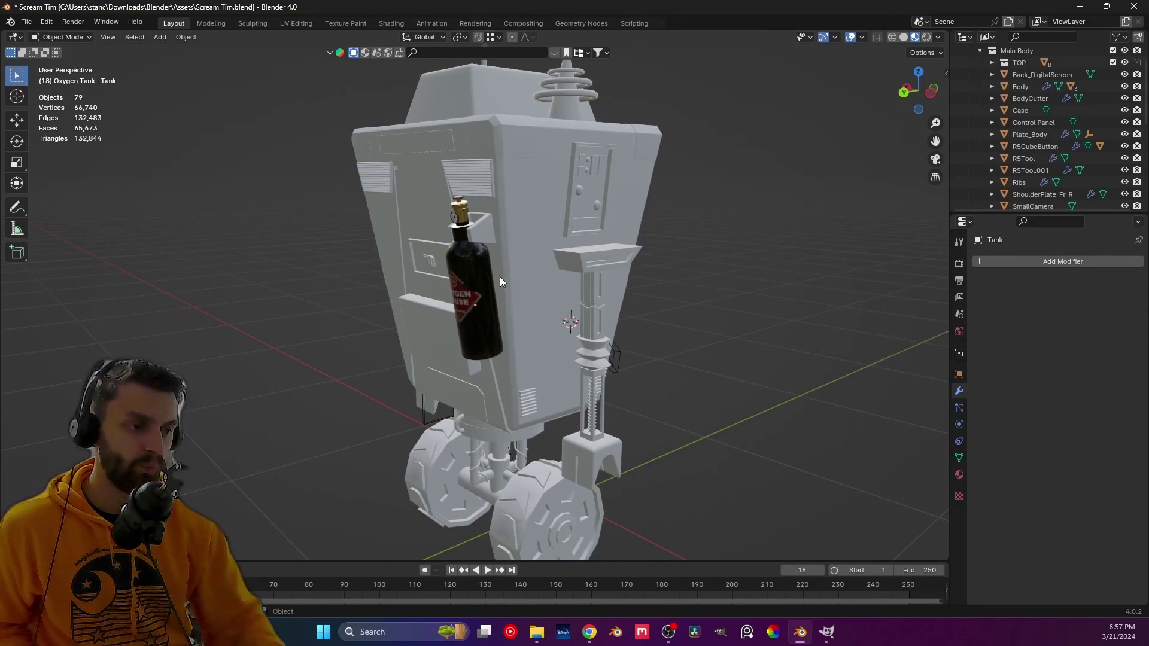
left_click(903, 37)
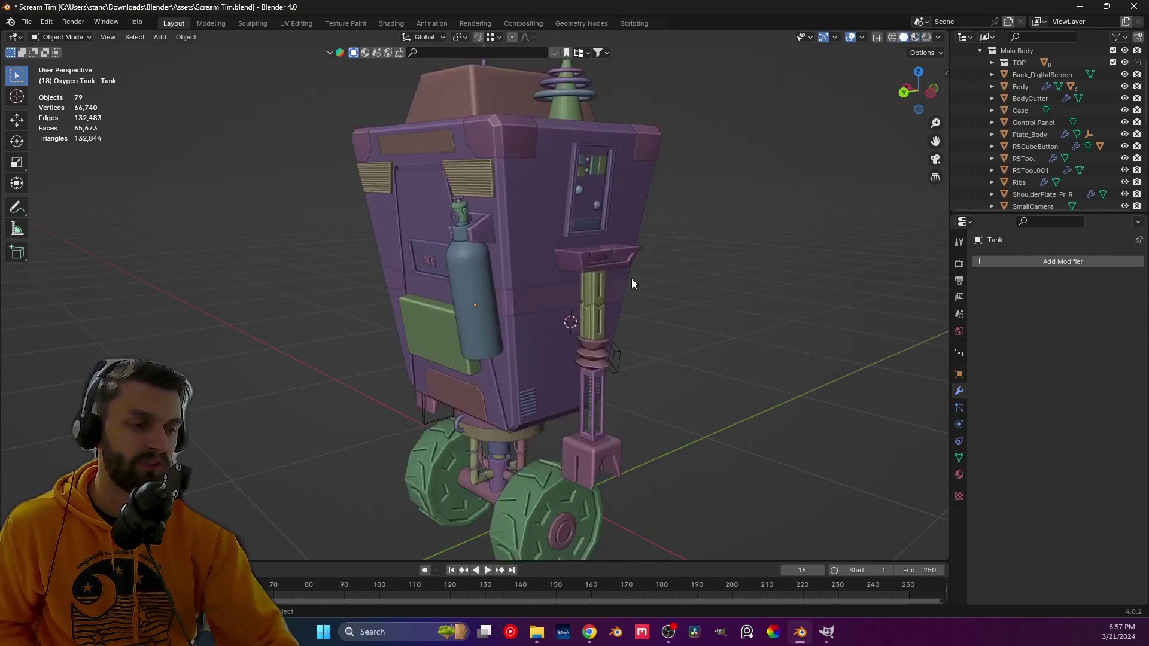
scroll(566, 295, "down", 4)
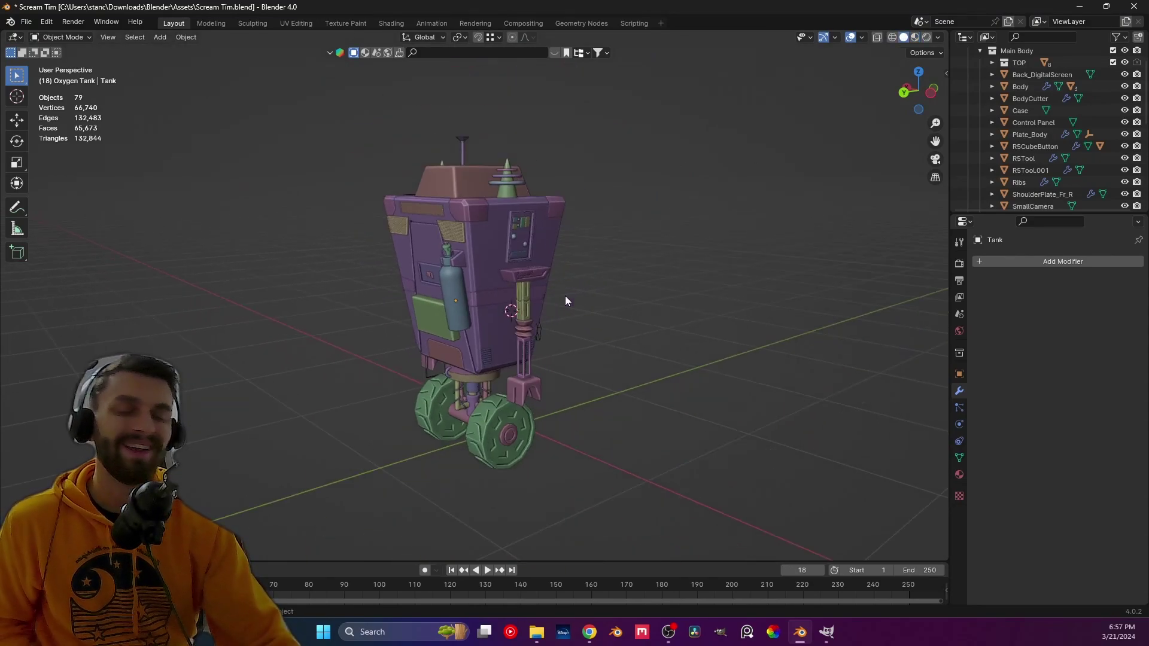
- Examine the fire extinguisher, its cone nozzle and its mounting bracket on the robot's back
key("KP_3")
key("KP_4")
key("KP_1")
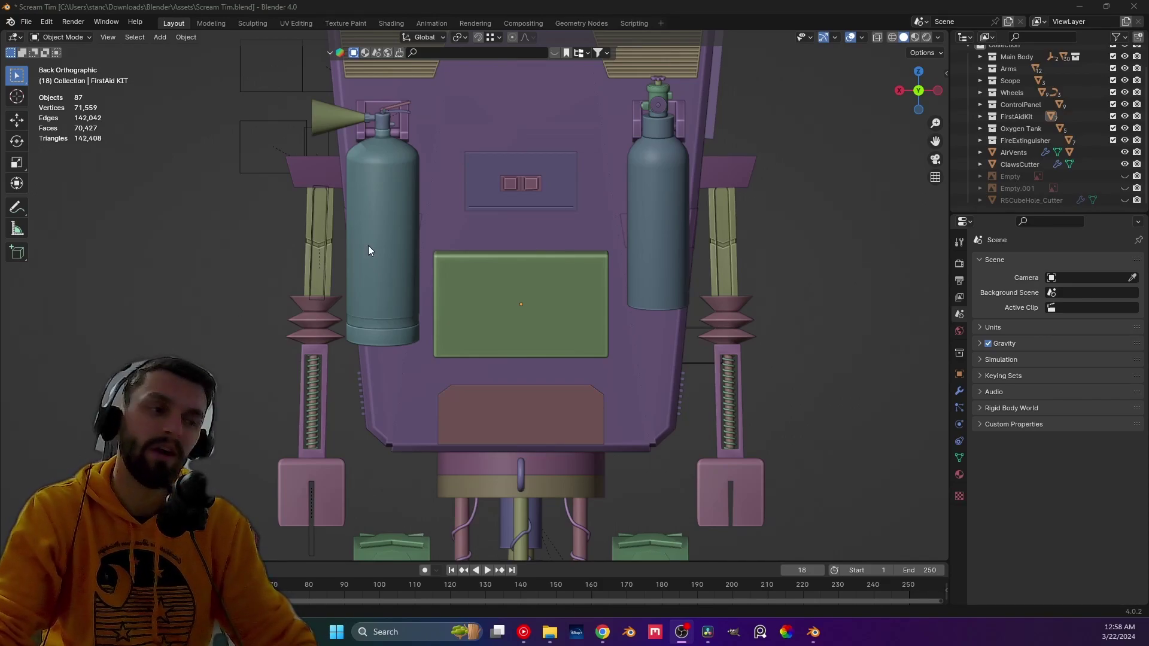
middle_click_drag(346, 249, 439, 249)
scroll(353, 249, "up", 1)
scroll(460, 297, "up", 4)
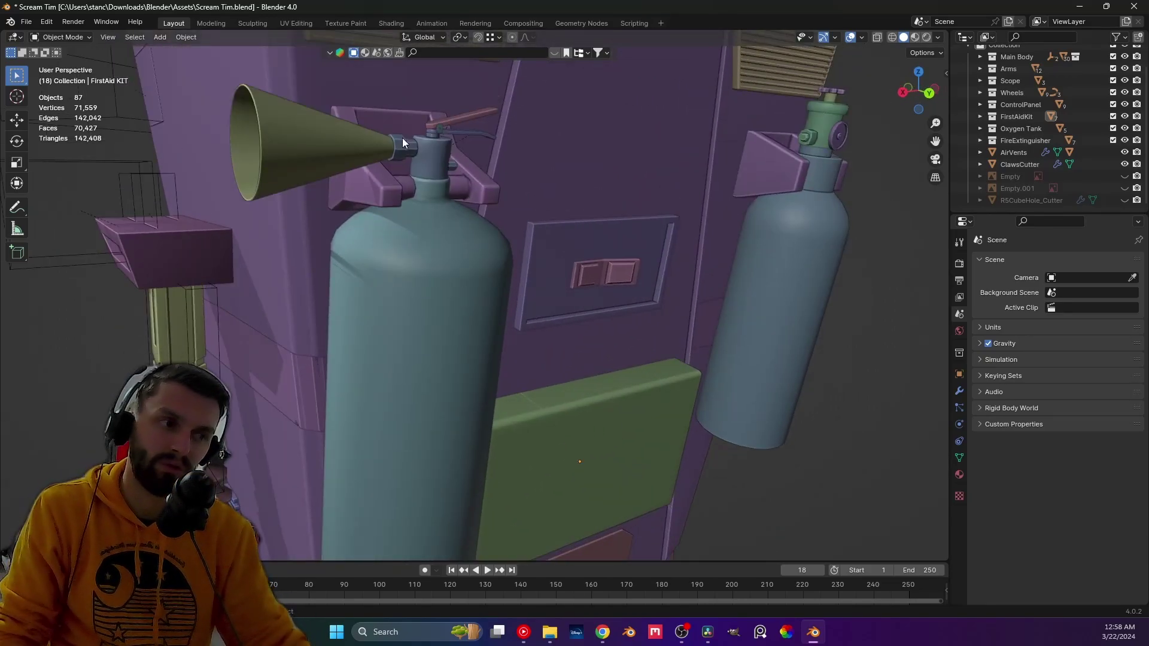
middle_click_drag(457, 173, 392, 189)
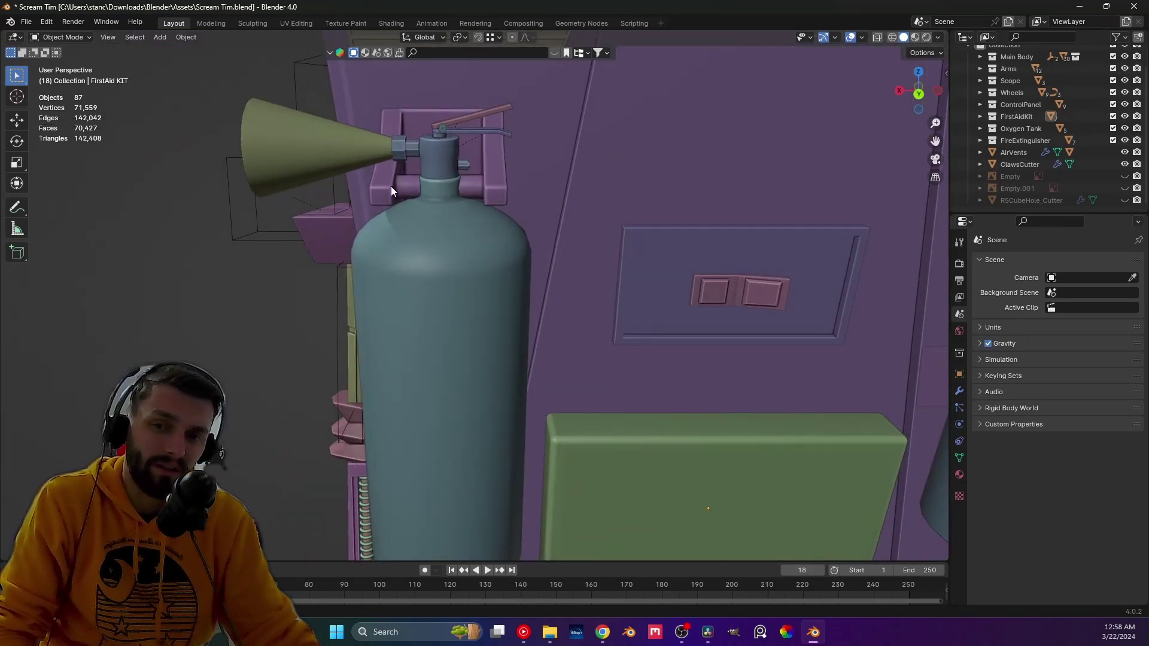
scroll(426, 251, "down", 4)
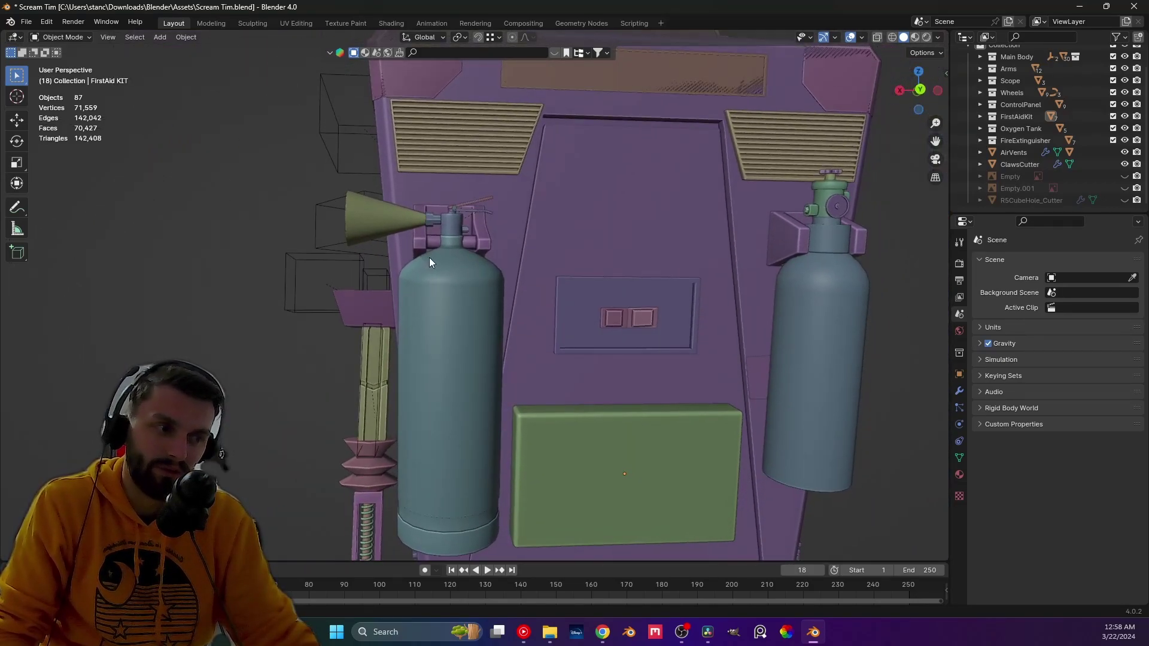
scroll(429, 261, "down", 2)
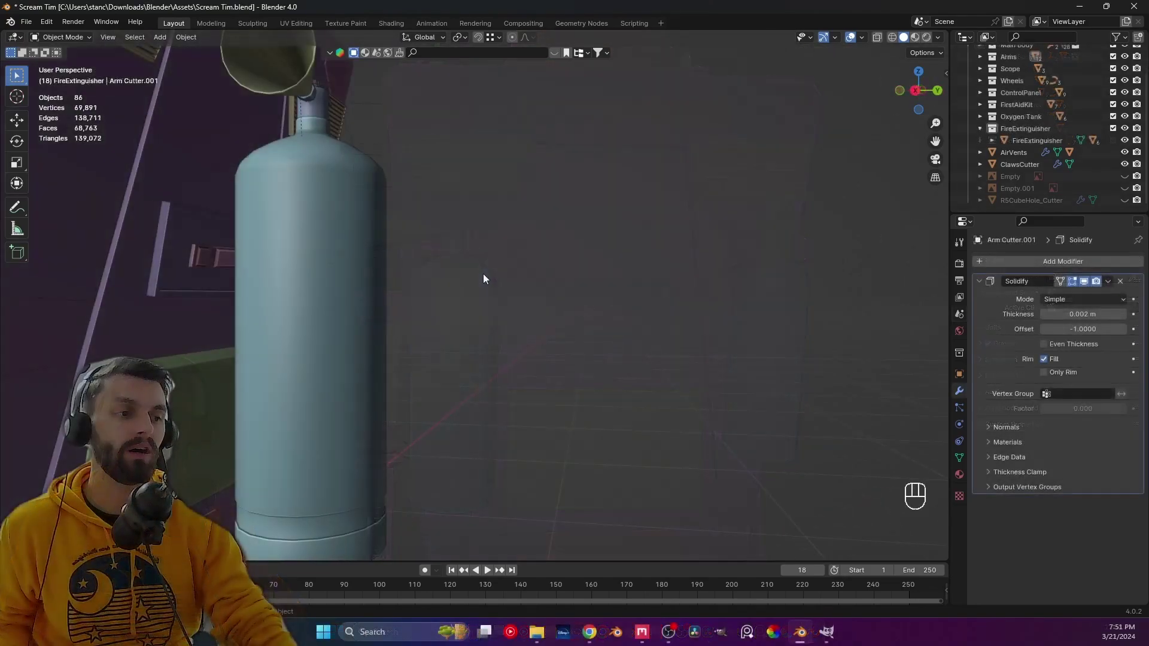
- Select the FireExtinguisher body and open it in Edit Mode from the back view
middle_click_drag(483, 274, 378, 199)
scroll(458, 261, "down", 3)
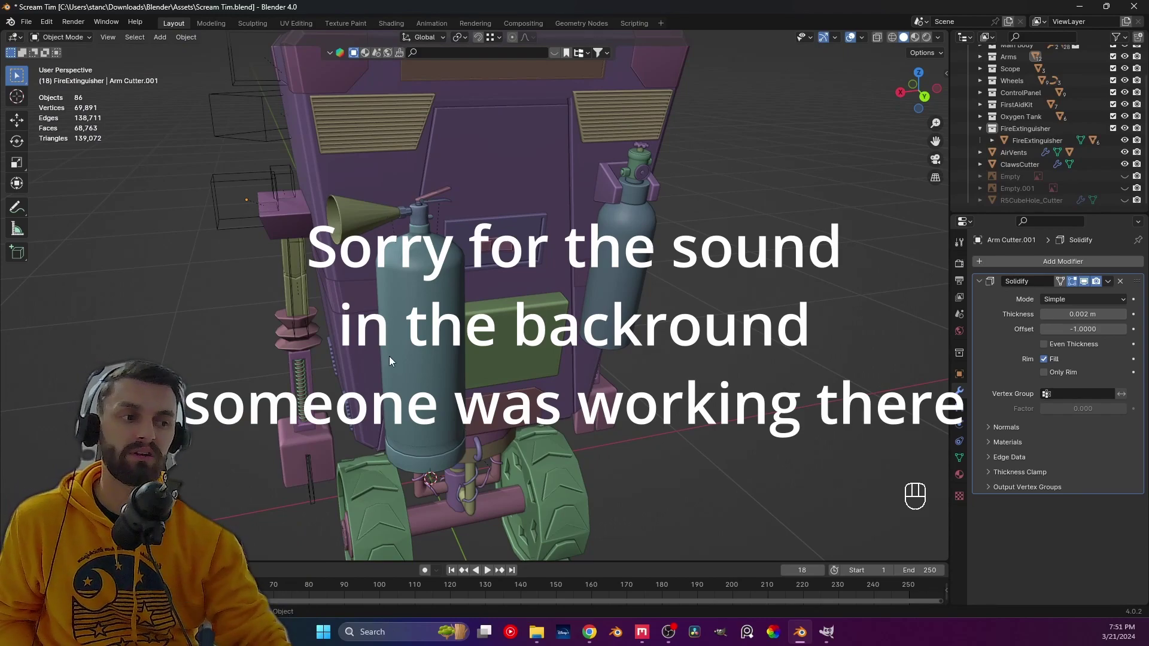
left_click(408, 354)
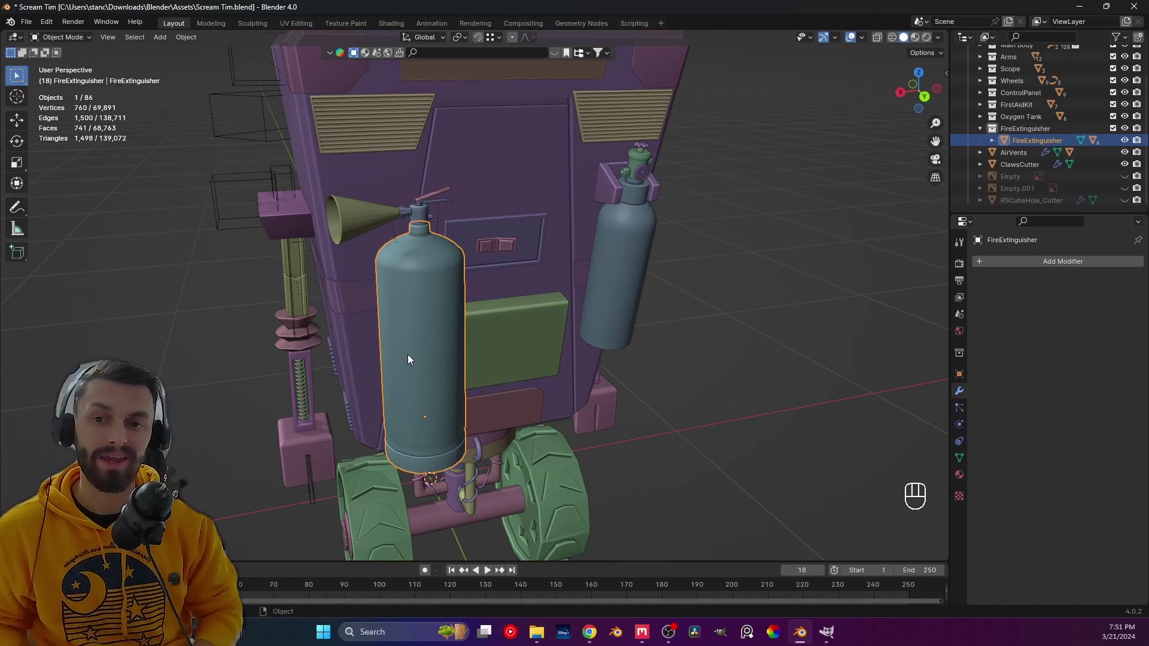
key("ctrl+KP_1")
key("Tab")
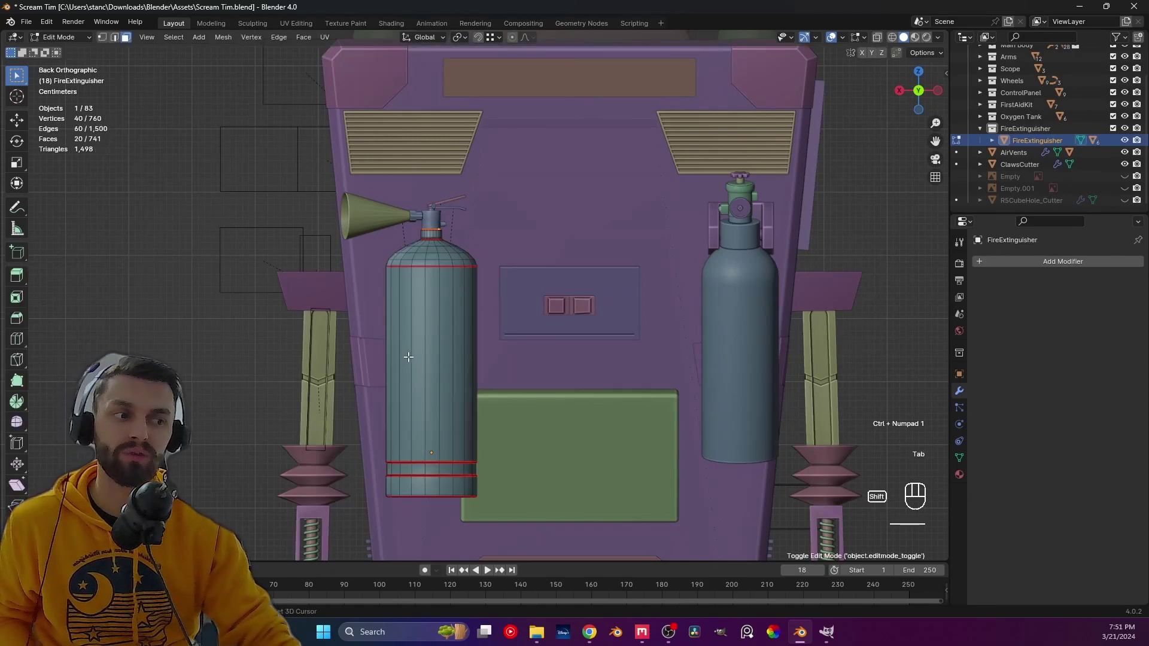
middle_click_drag(409, 358, 453, 322, "shift")
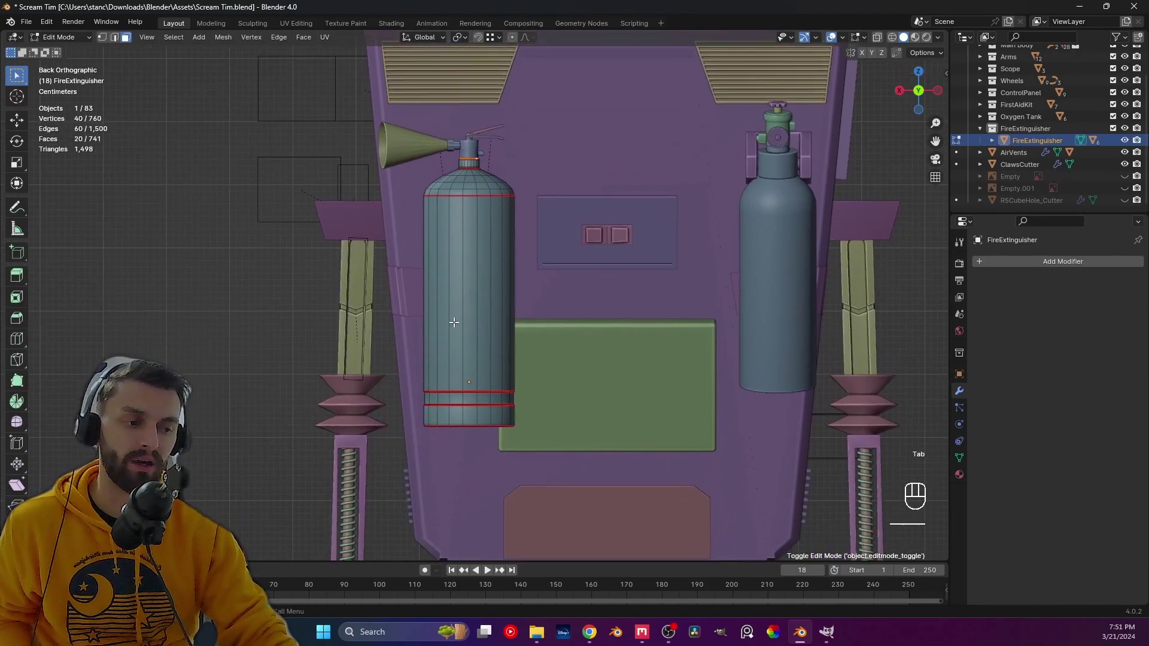
- Examine the marked seams around the lower bands and the recessed underside of the FireExtinguisher body
scroll(463, 391, "up", 3)
middle_click_drag(477, 415, 486, 306)
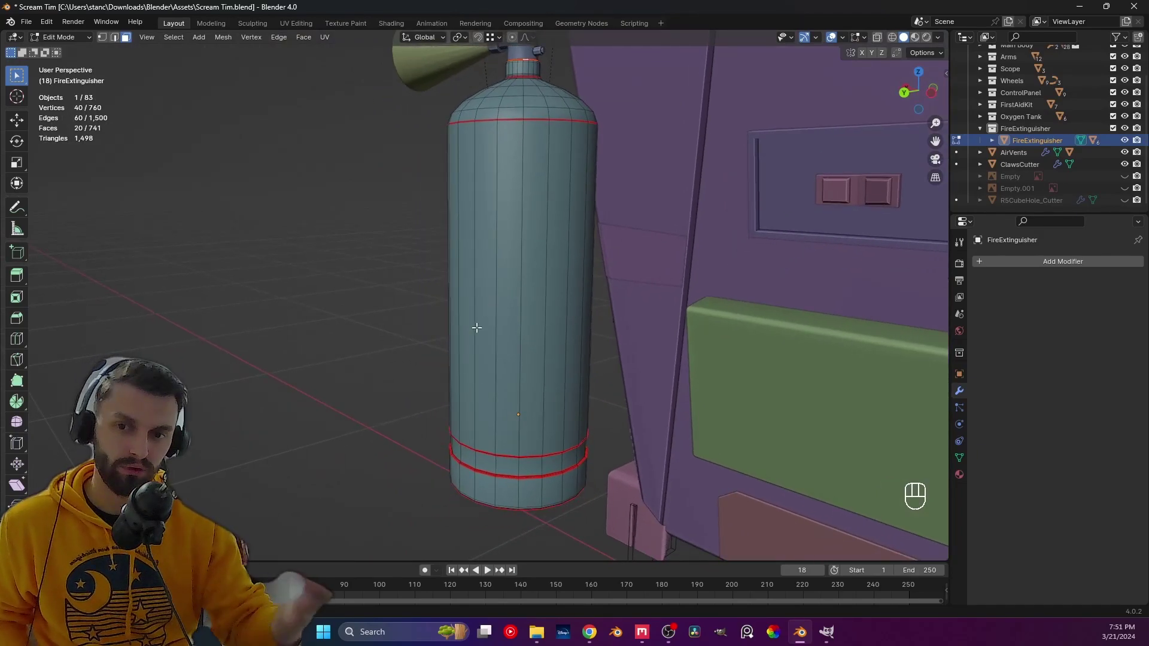
middle_click_drag(259, 394, 339, 282, "shift")
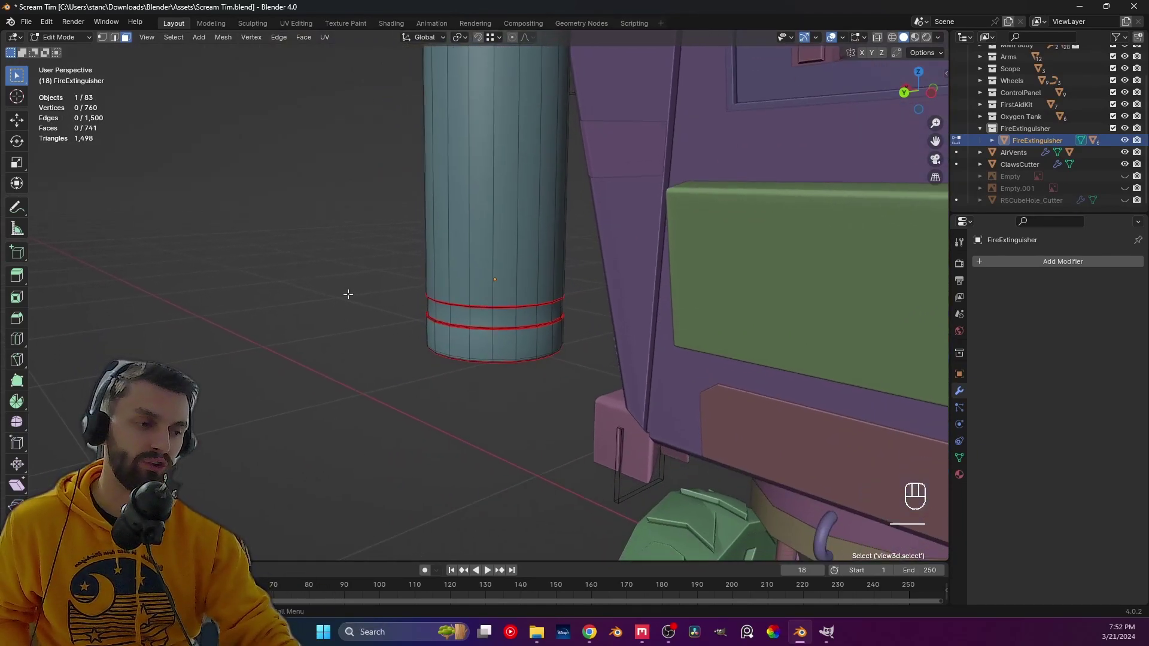
scroll(366, 320, "up", 4)
middle_click_drag(367, 321, 429, 218, "shift")
scroll(388, 242, "up", 3)
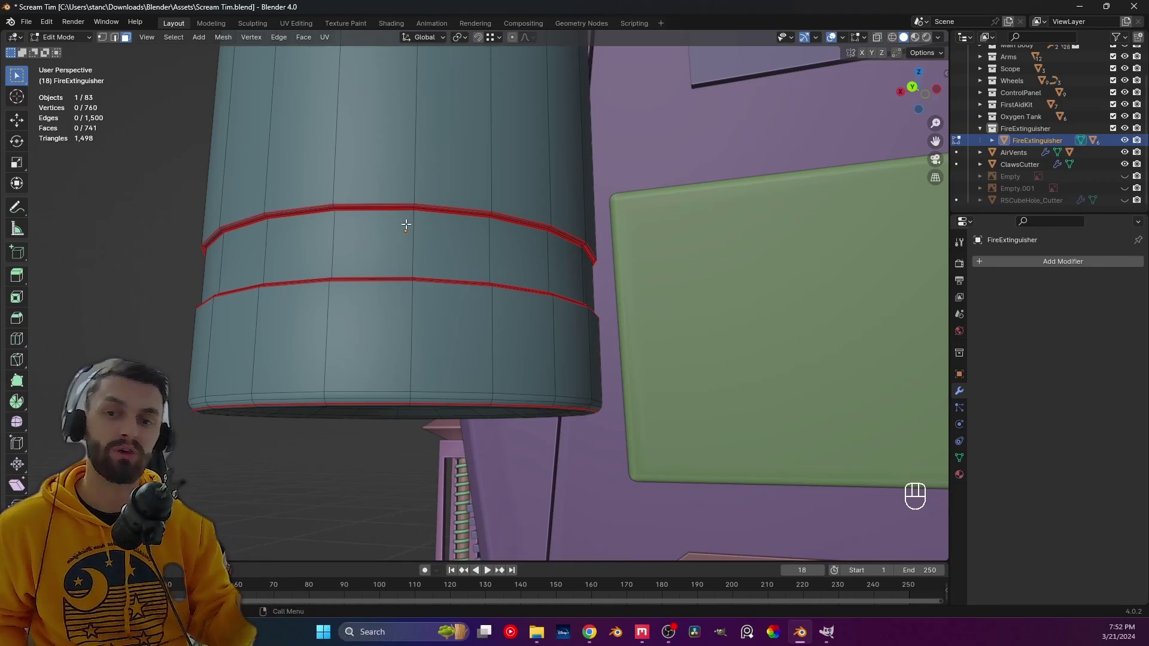
middle_click_drag(406, 267, 408, 240)
scroll(369, 342, "up", 4)
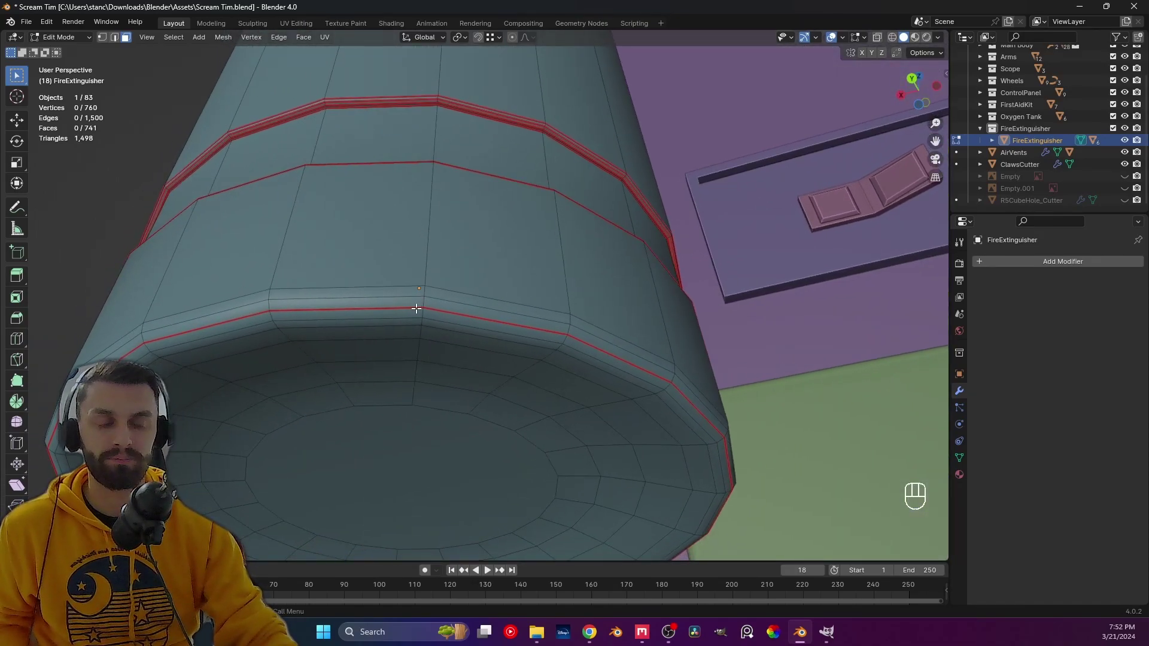
middle_click_drag(413, 319, 422, 279, "shift")
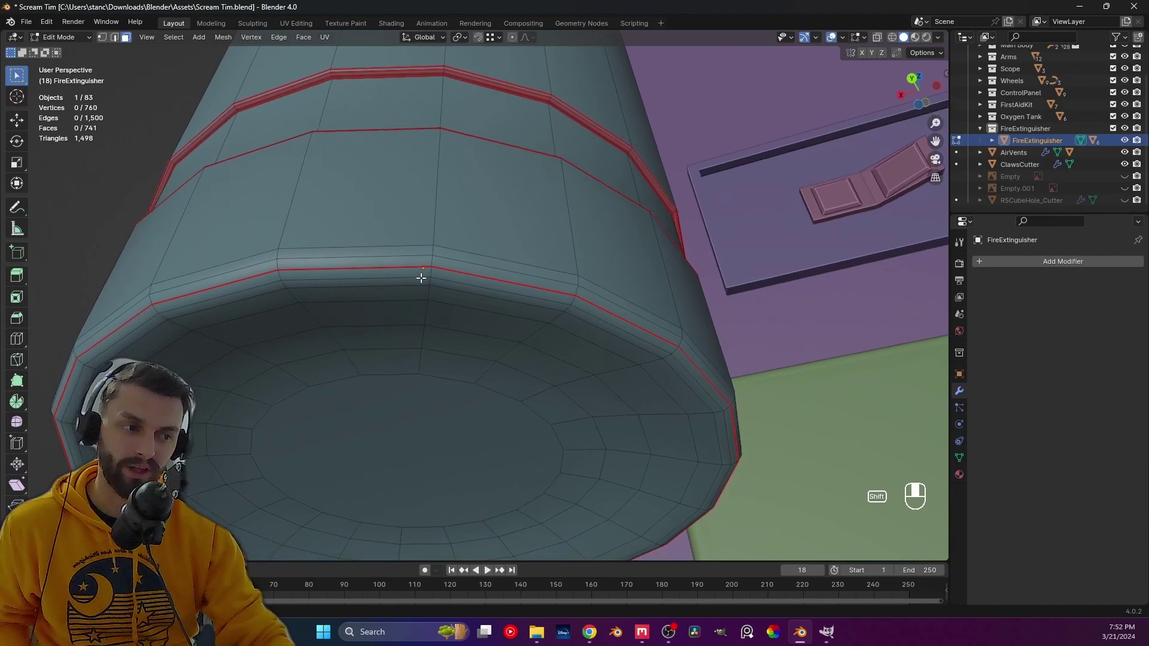
- Dissolve the seam-marked edge loop running around the bottom rim of the FireExtinguisher body
left_click(357, 269, "alt")
key("2")
key("ctrl+x")
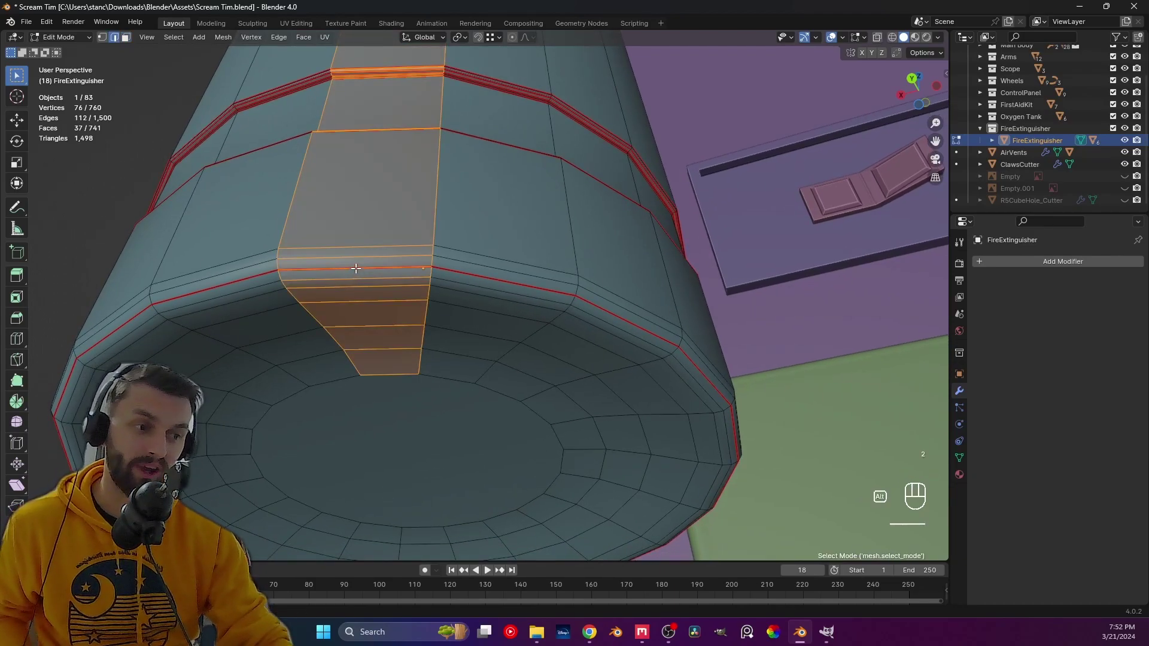
- Mark the edge loop just inside the FireExtinguisher's bottom rim as a seam
middle_click_drag(347, 292, 360, 290)
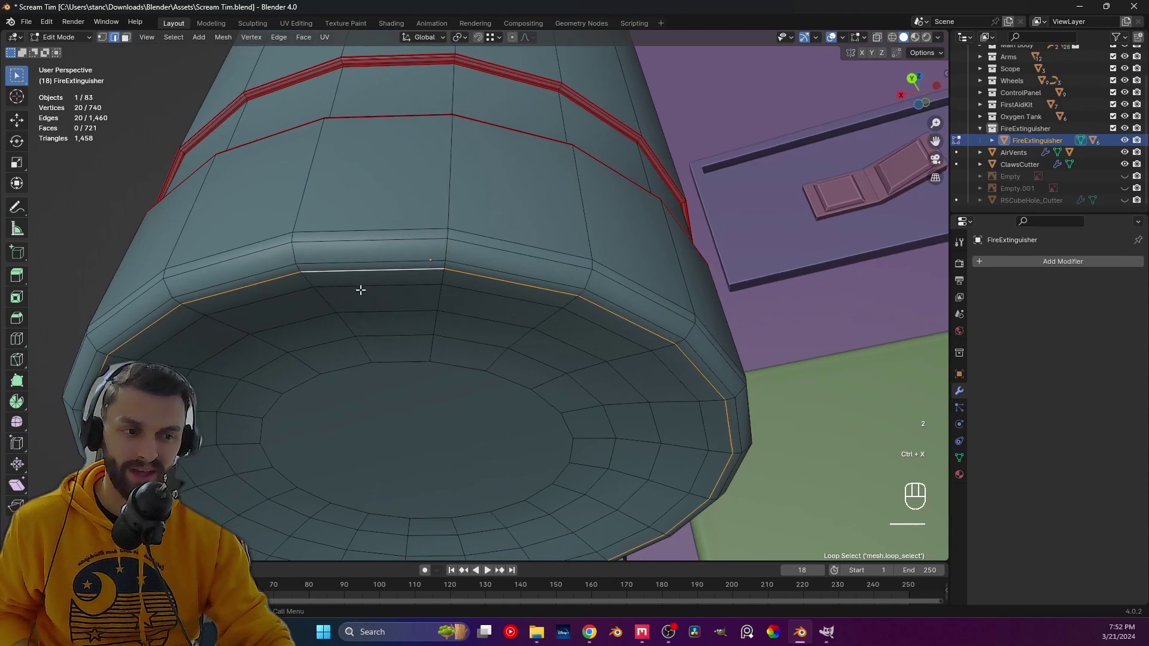
key("ctrl+e")
left_click(361, 290)
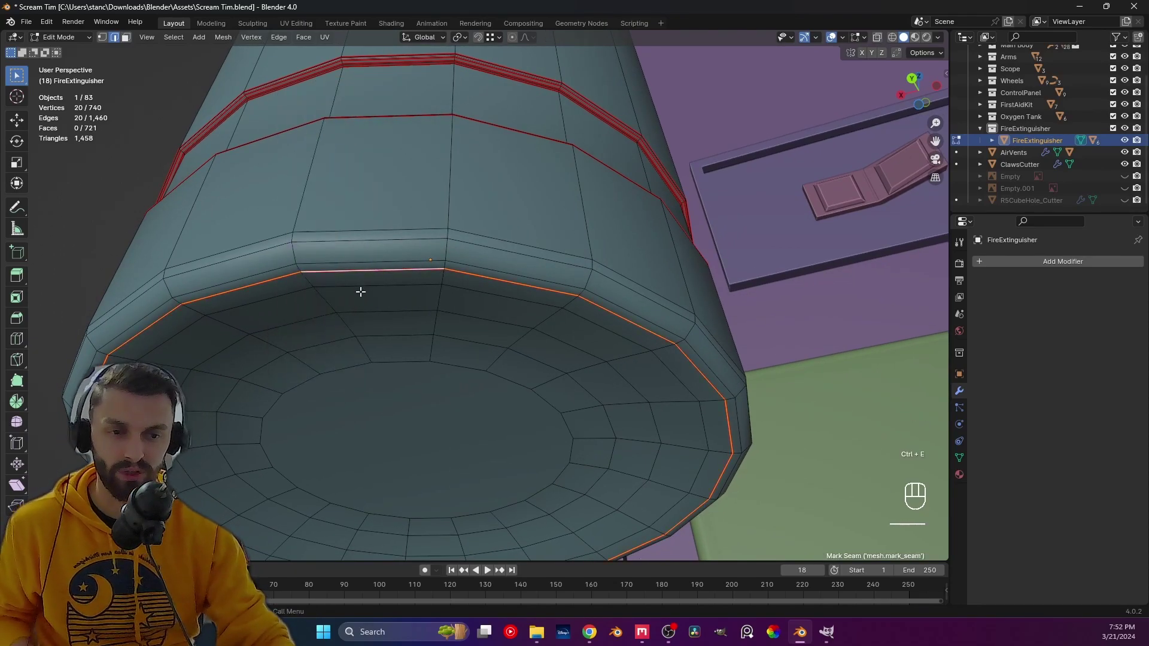
key("ctrl+e")
left_click(480, 333)
- Select a lengthwise edge loop along the FireExtinguisher body and return to Object Mode in the back view
middle_click_drag(472, 357, 452, 208)
scroll(432, 331, "down", 5)
left_click(452, 207, "alt+shift")
scroll(452, 208, "down", 4)
middle_click_drag(457, 303, 553, 331)
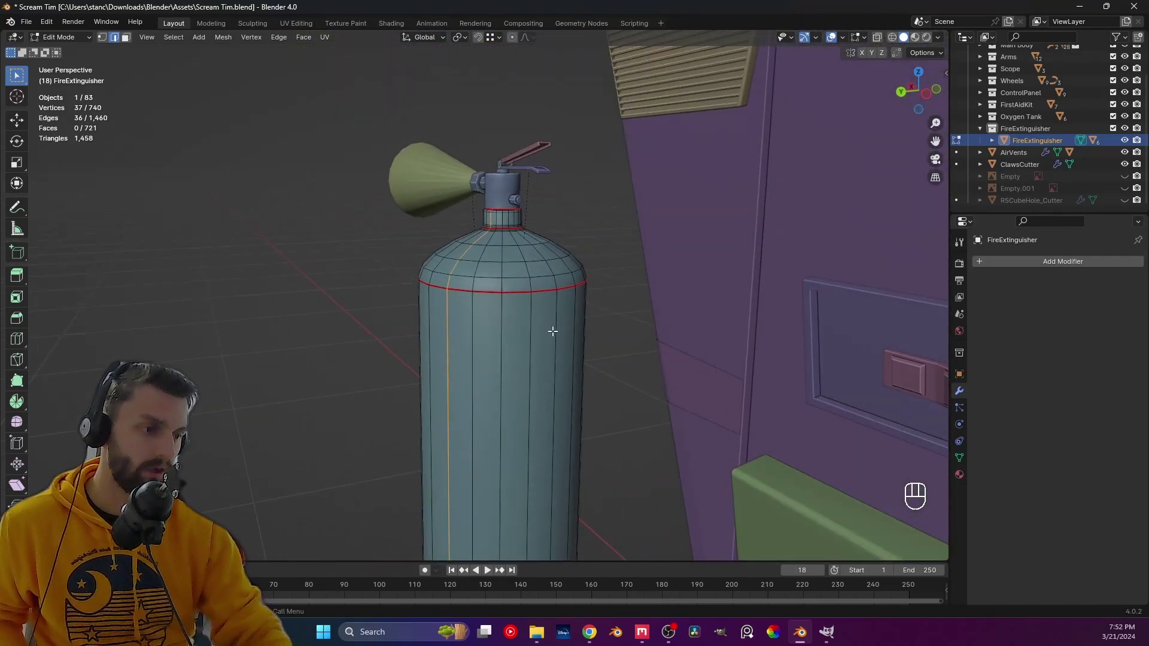
key("ctrl+KP_1")
scroll(553, 331, "down", 6)
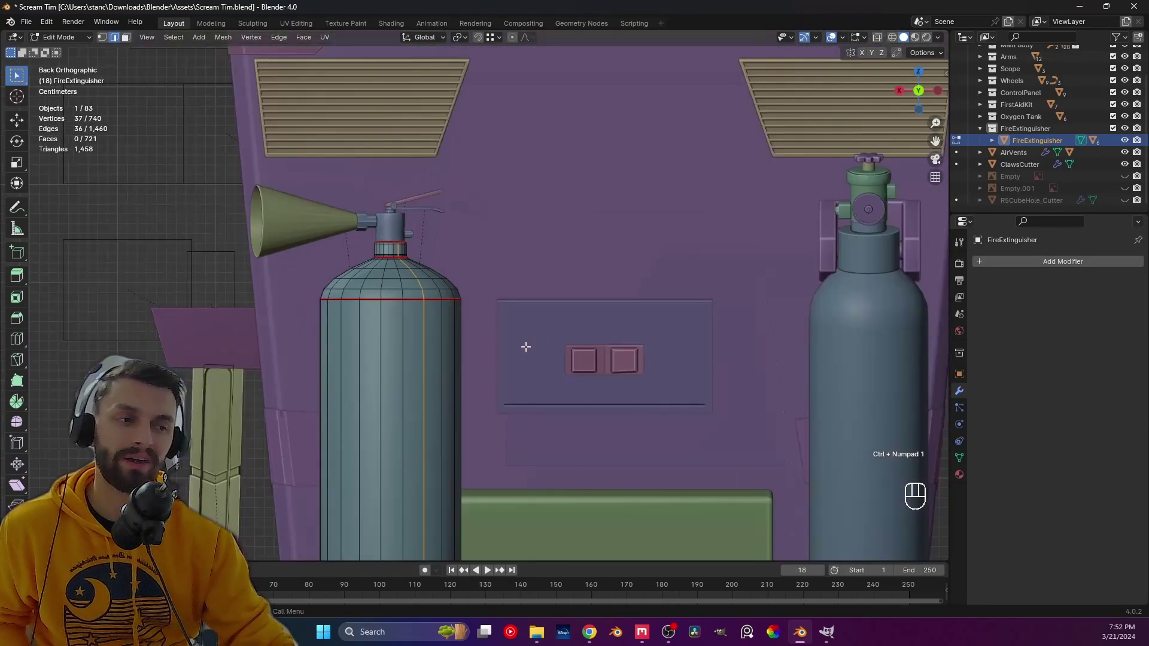
key("Tab")
scroll(439, 349, "up", 2)
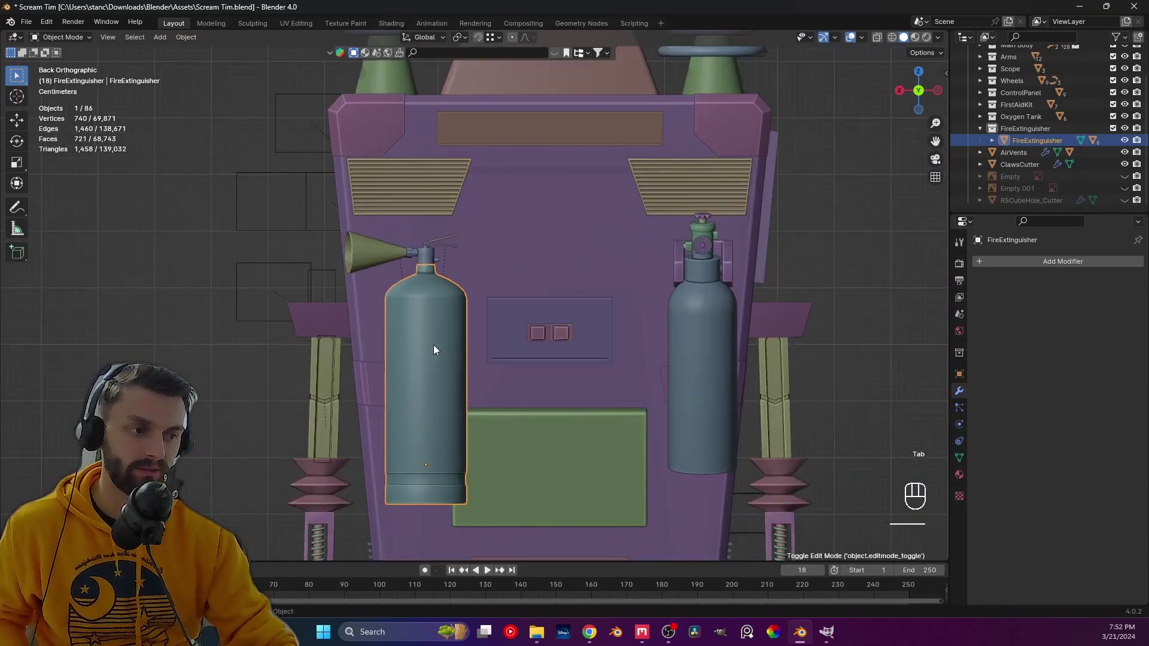
- Inspect the top of the fire extinguisher up close and select its FireValve
middle_click_drag(396, 333, 405, 368)
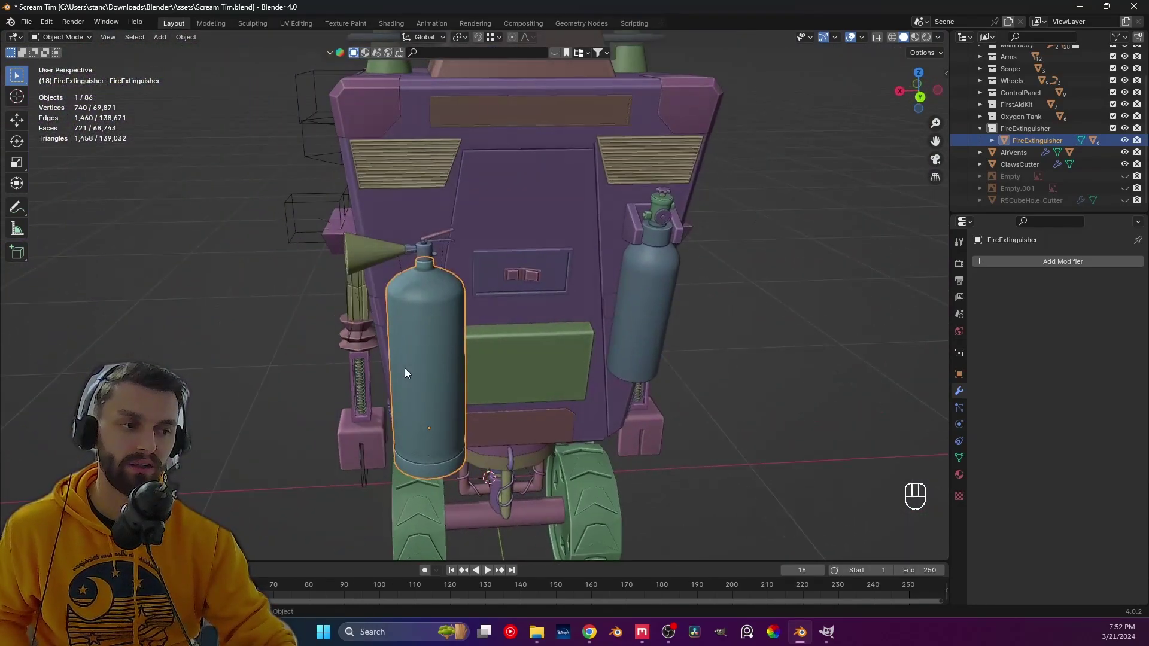
scroll(406, 365, "up", 5)
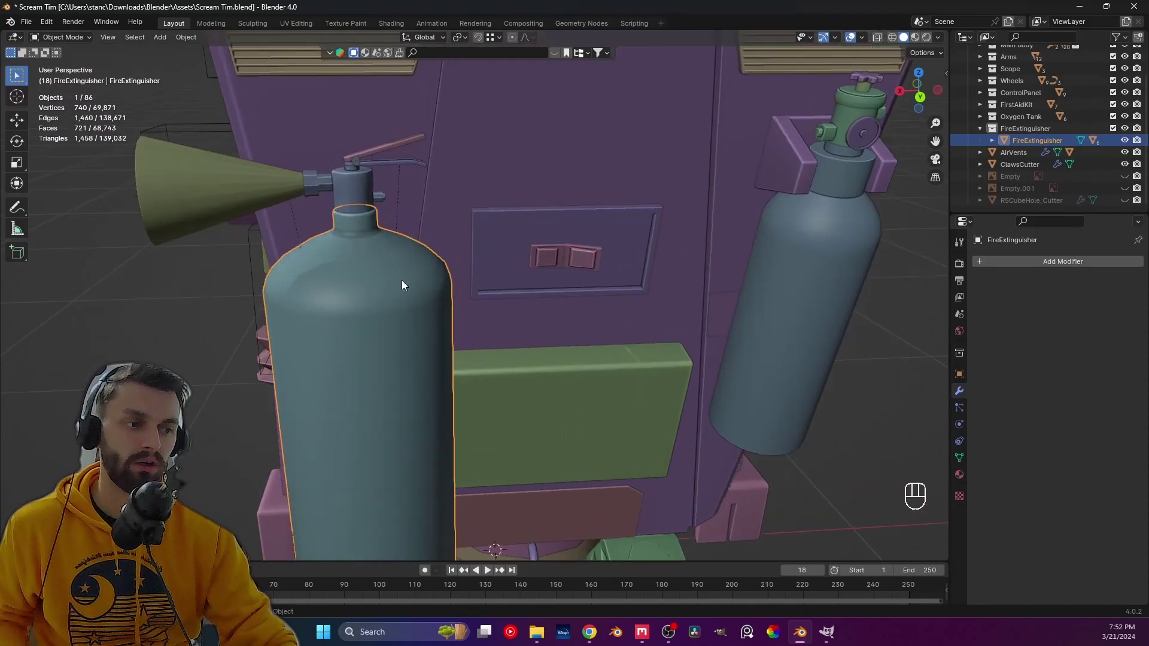
middle_click_drag(416, 361, 468, 364)
key("ctrl+KP_1")
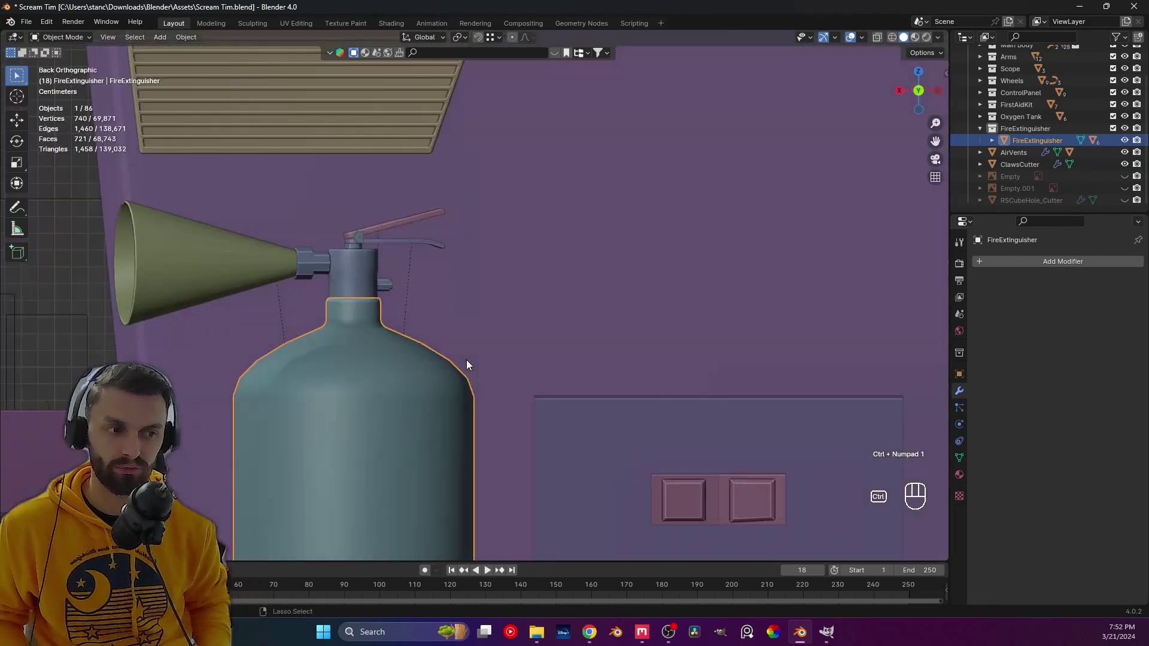
left_click(360, 288)
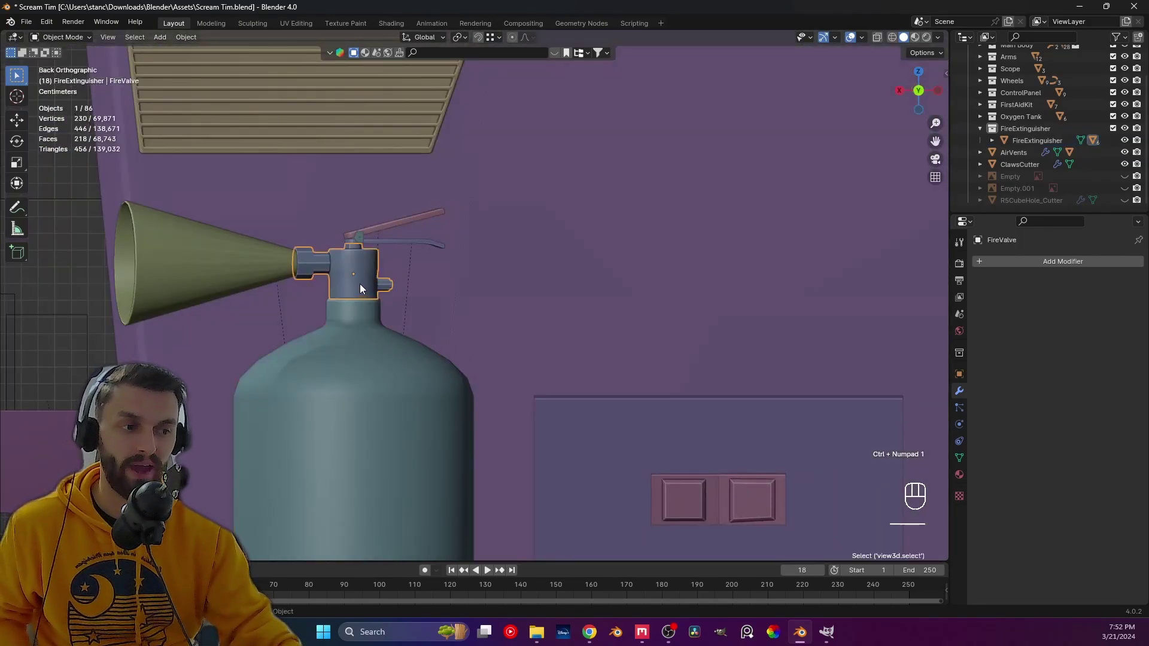
- Clear the parent of the cone-shaped FireHead nozzle
middle_click_drag(426, 325, 458, 315)
left_click(396, 268)
middle_click(458, 315, "alt")
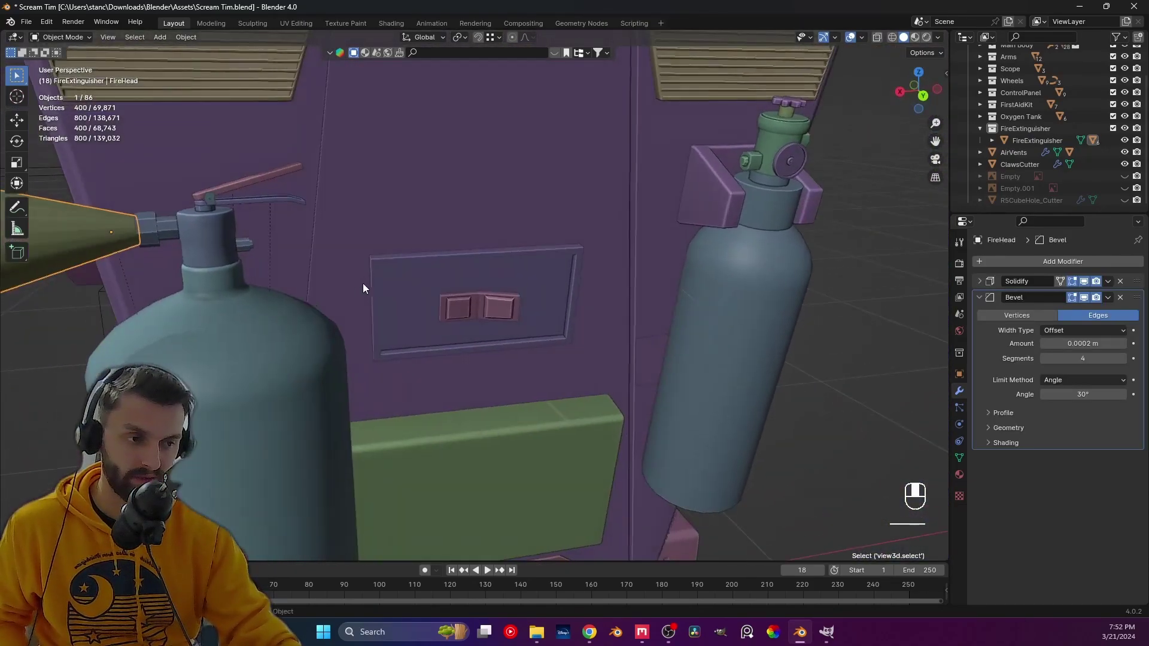
key("alt+p")
left_click(234, 286)
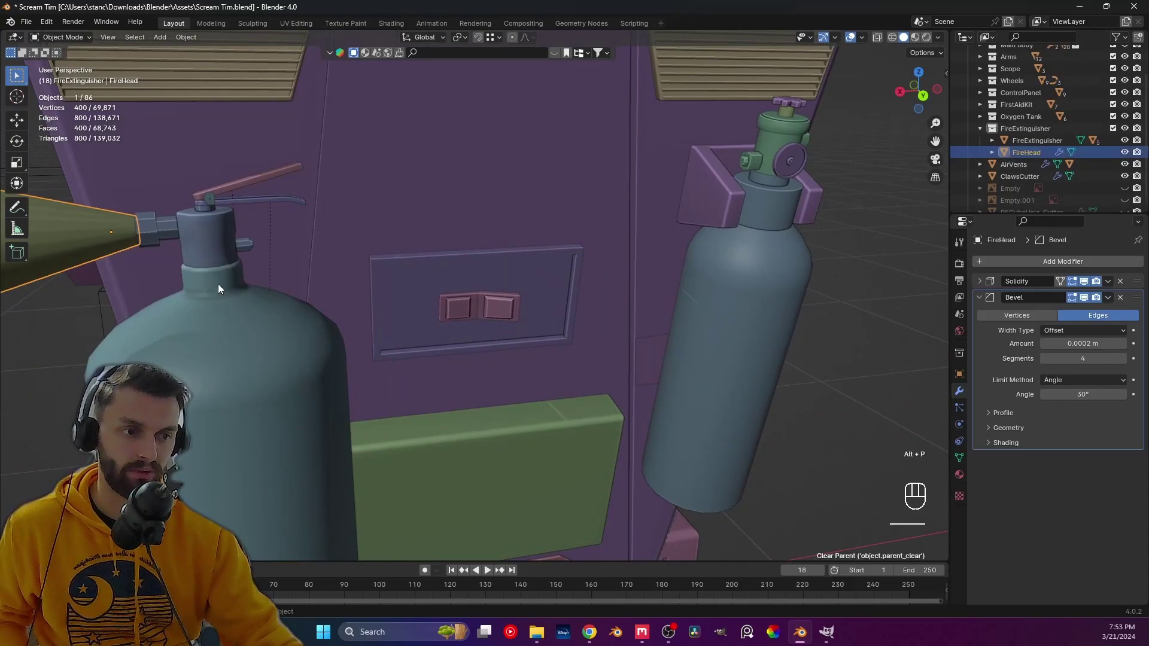
- Parent the FireHead nozzle to the FireValve and check the object hierarchy under FireExtinguisher
middle_click_drag(221, 285, 301, 285, "shift")
left_click(276, 250, "shift")
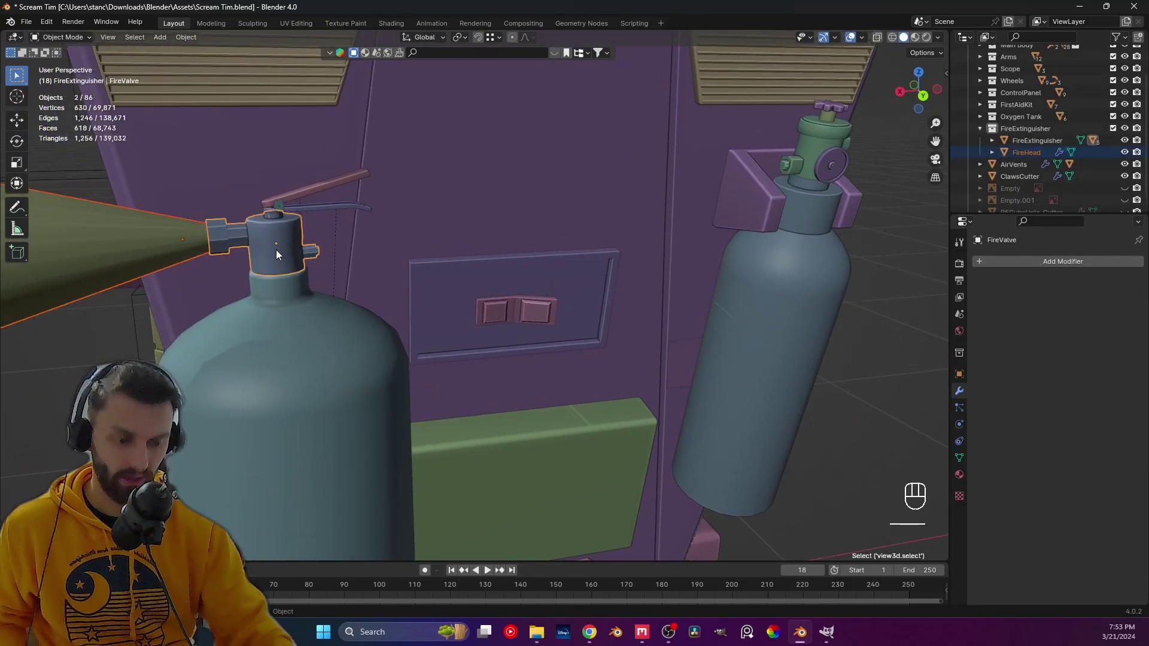
key("ctrl+p")
left_click(276, 250)
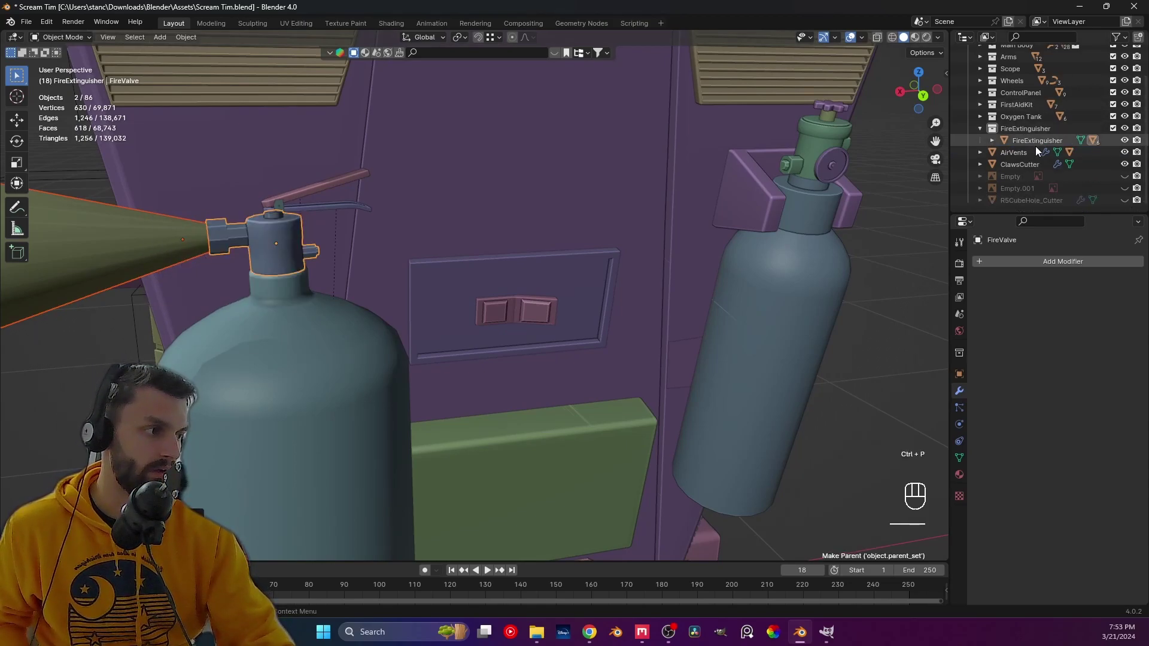
left_click(993, 139)
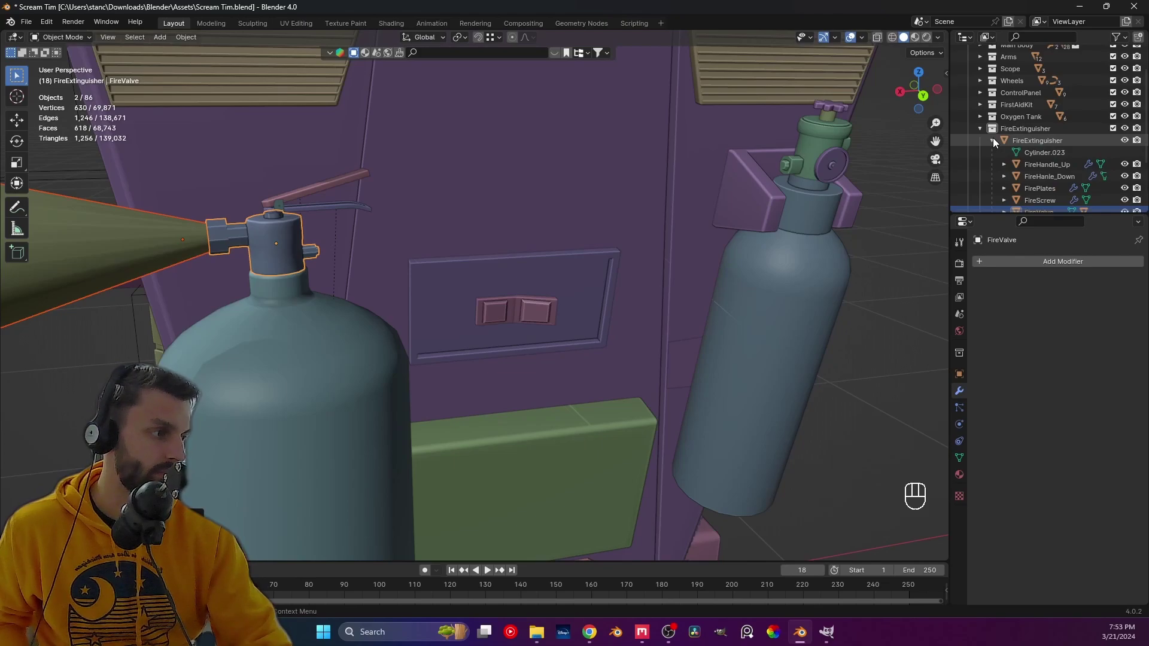
left_click(991, 140)
scroll(335, 214, "up", 2)
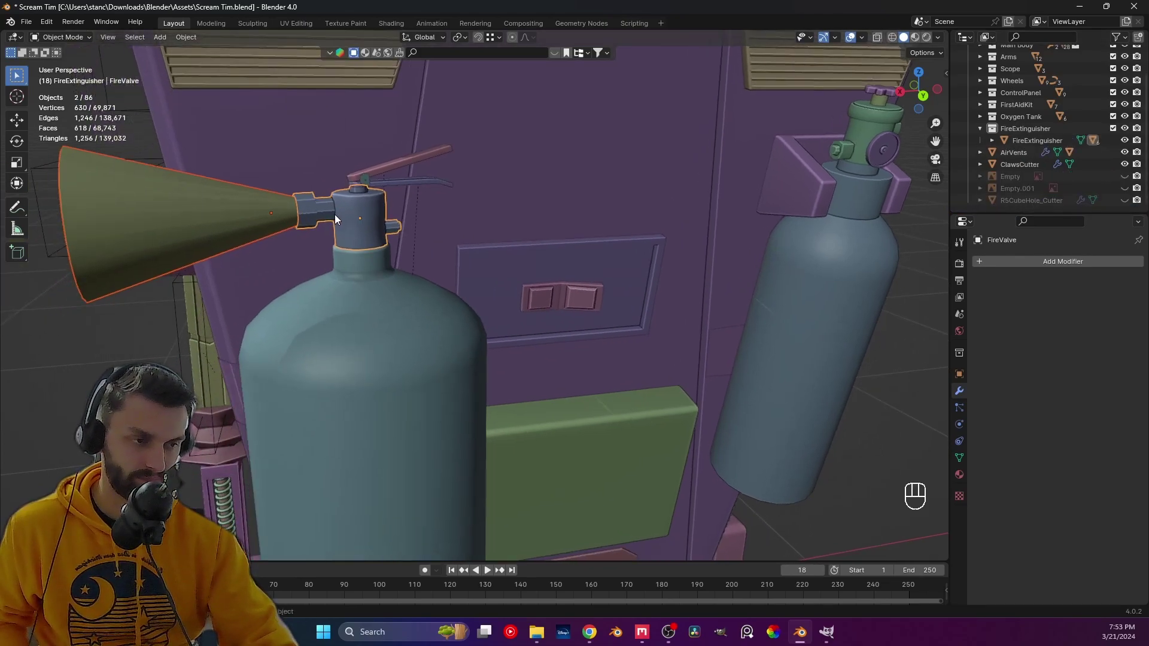
- Clear the parents of the fire extinguisher's upper and lower handles while keeping their transformations
middle_click_drag(335, 219, 323, 222)
middle_click_drag(388, 316, 440, 305, "shift")
left_click(64, 307)
left_click(451, 171)
middle_click_drag(451, 171, 419, 193, "shift")
key("alt+p")
left_click(455, 207)
scroll(421, 191, "up", 4)
left_click(469, 256)
key("alt+p")
left_click(470, 257)
- Clear the parents of the FireScrew and FirePlates beside the handles, keeping their transformations
middle_click_drag(470, 258, 414, 215)
scroll(414, 215, "up", 3)
left_click(420, 219)
key("alt+p")
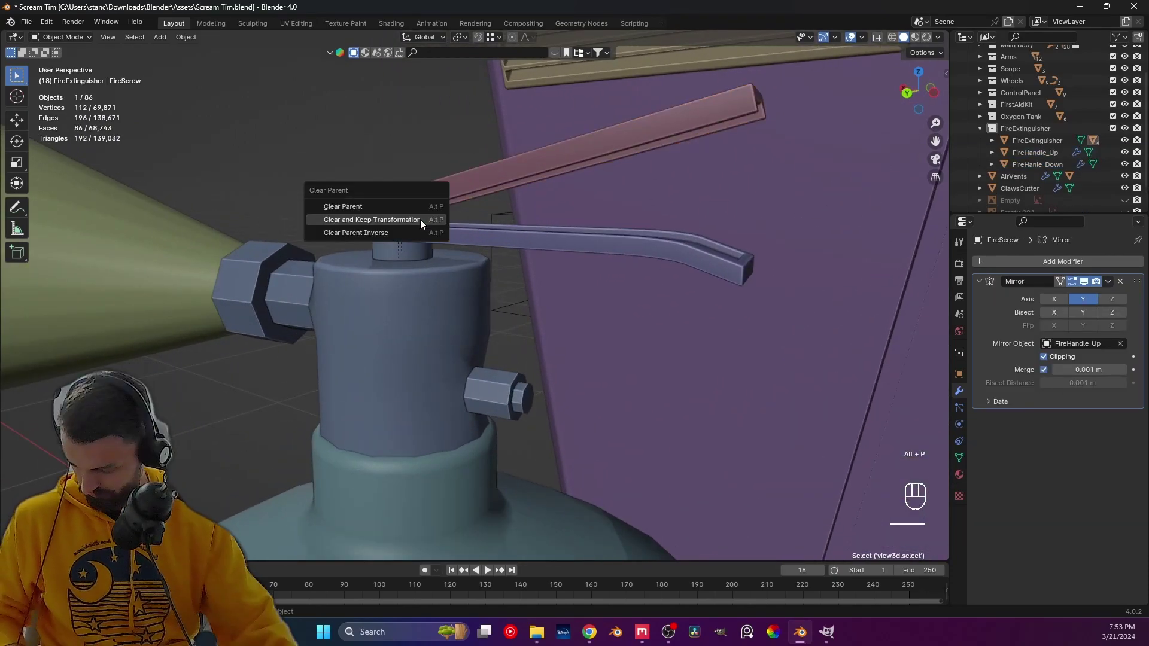
left_click(420, 219)
left_click(398, 231)
key("alt+p")
left_click(399, 231)
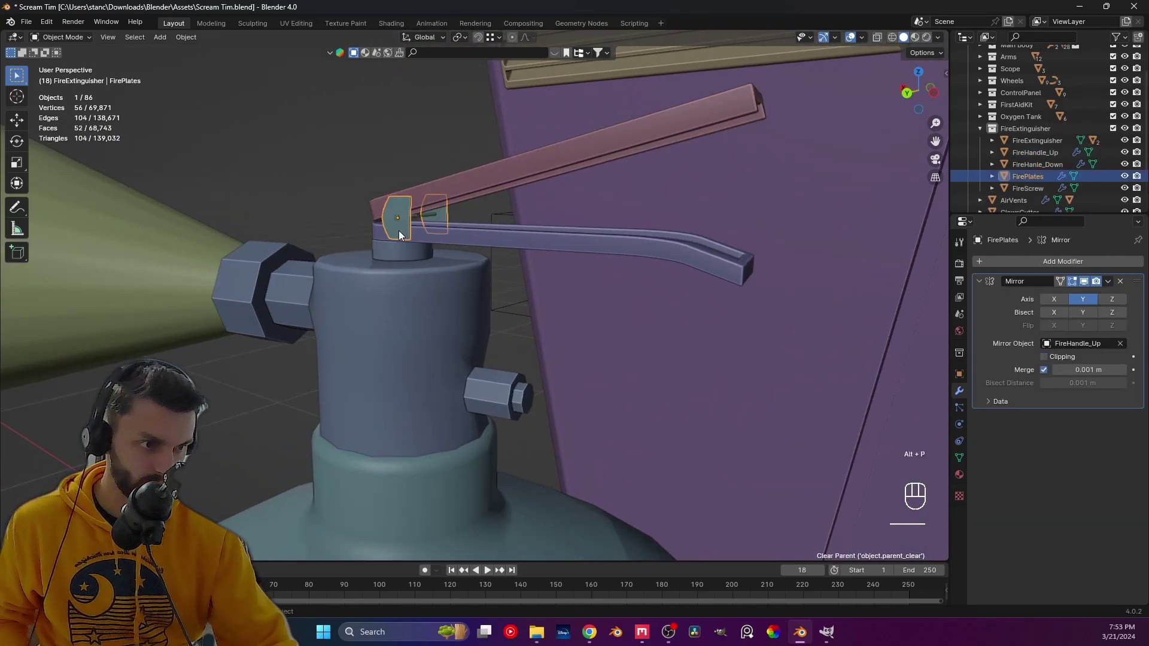
- Parent the FirePlates and the adjoining small handle parts to the FireValve
left_click(429, 235, "shift")
left_click(337, 308, "shift")
key("ctrl+p")
left_click(337, 318)
left_click(249, 137)
left_click(430, 239, "shift")
left_click(429, 293, "shift")
key("ctrl+p")
left_click(429, 293)
- Parent the remaining handle parts, including FireHandle_Up, to the FireValve
left_click(397, 221)
left_click(393, 321, "shift")
key("ctrl+p")
left_click(393, 321)
left_click(401, 228)
left_click(393, 316, "shift")
key("ctrl+p")
left_click(393, 316)
left_click(371, 350, "shift")
key("ctrl+p")
left_click(371, 350)
- Select the FireValve in the back view and rotate it about -11° around the global Z axis
key("KP_1")
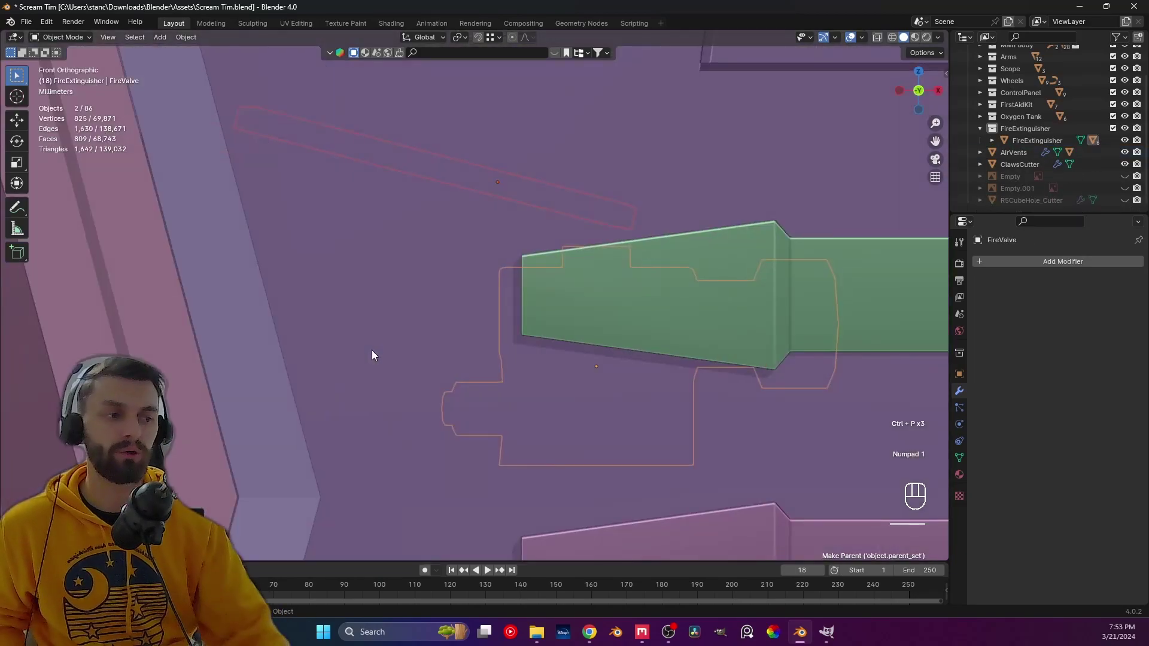
key("ctrl+KP_1")
scroll(469, 290, "down", 5)
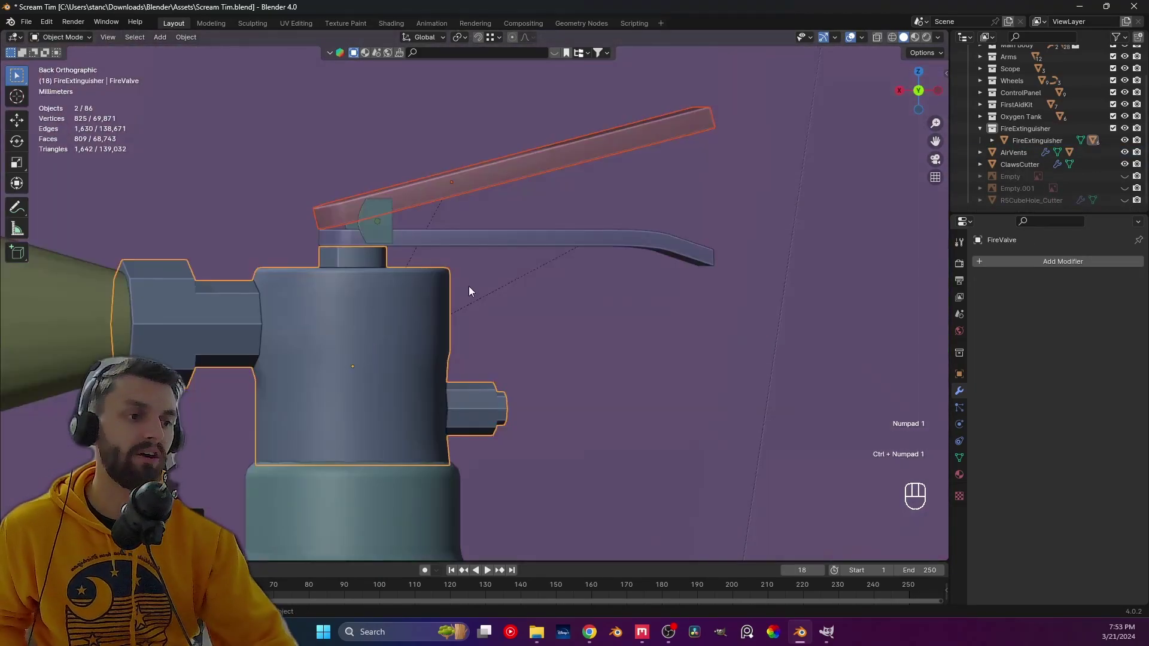
middle_click_drag(347, 364, 220, 192, "shift")
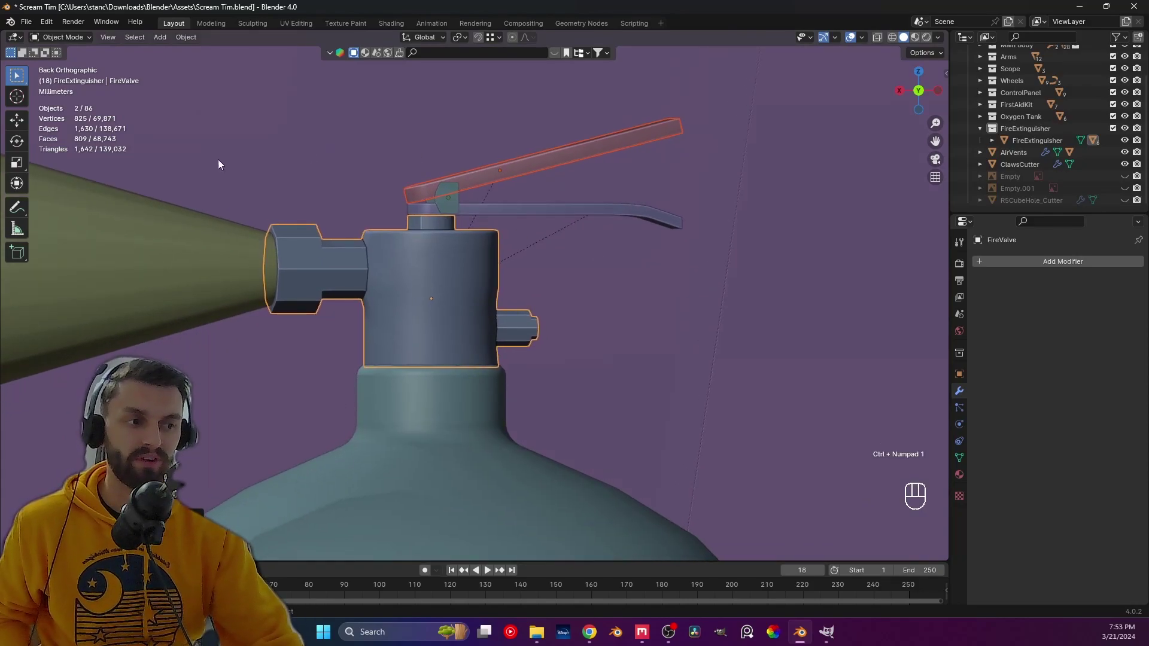
left_click(416, 312)
scroll(525, 350, "down", 1)
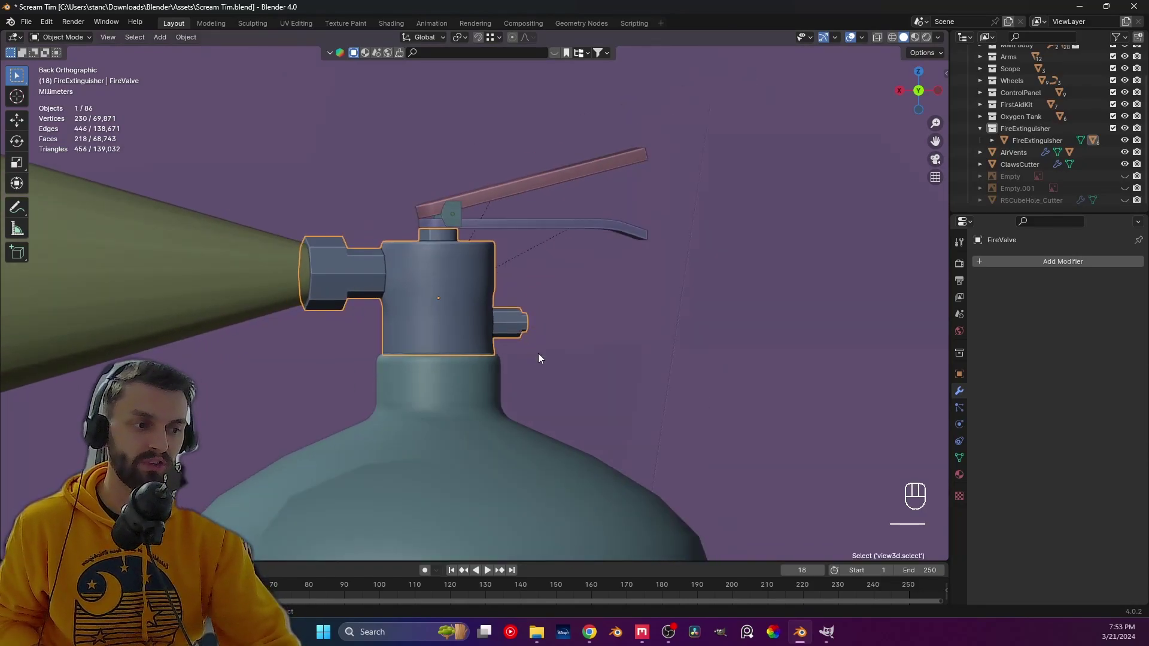
scroll(440, 293, "down", 1)
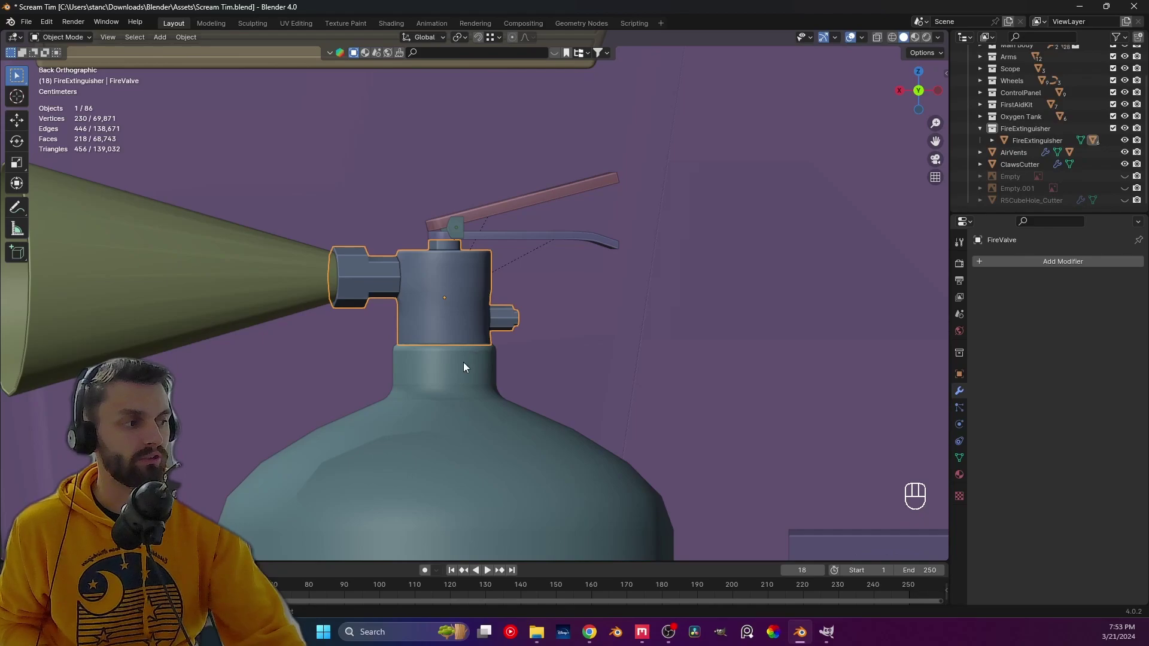
scroll(497, 359, "down", 1)
scroll(537, 355, "down", 1)
scroll(556, 351, "down", 1)
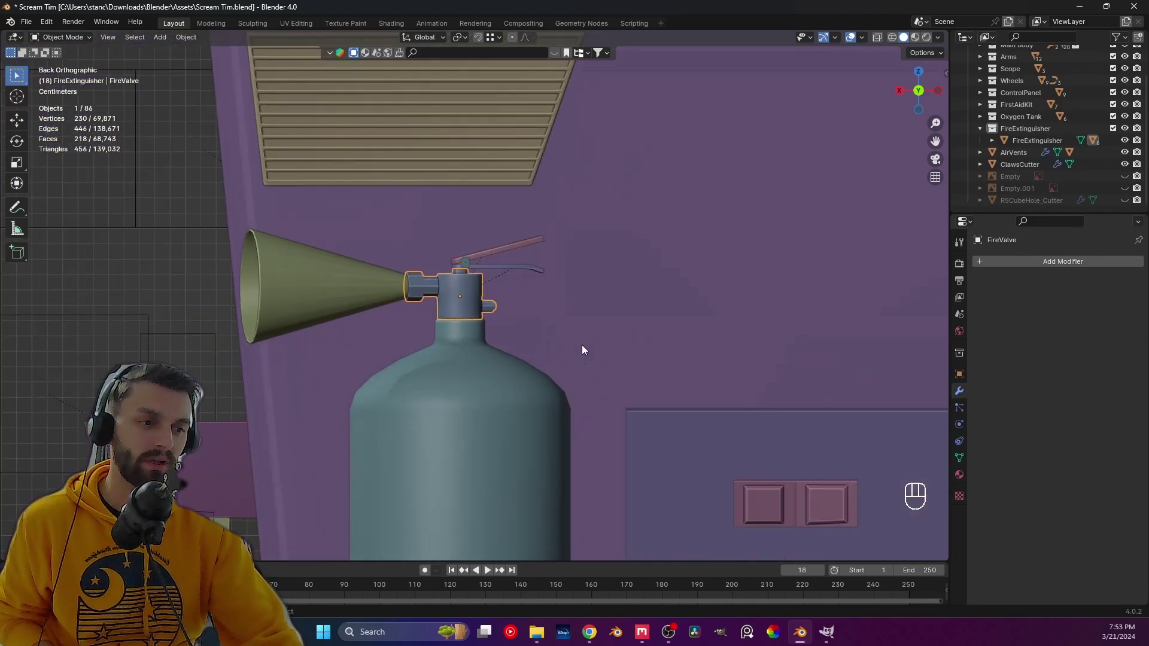
key("r")
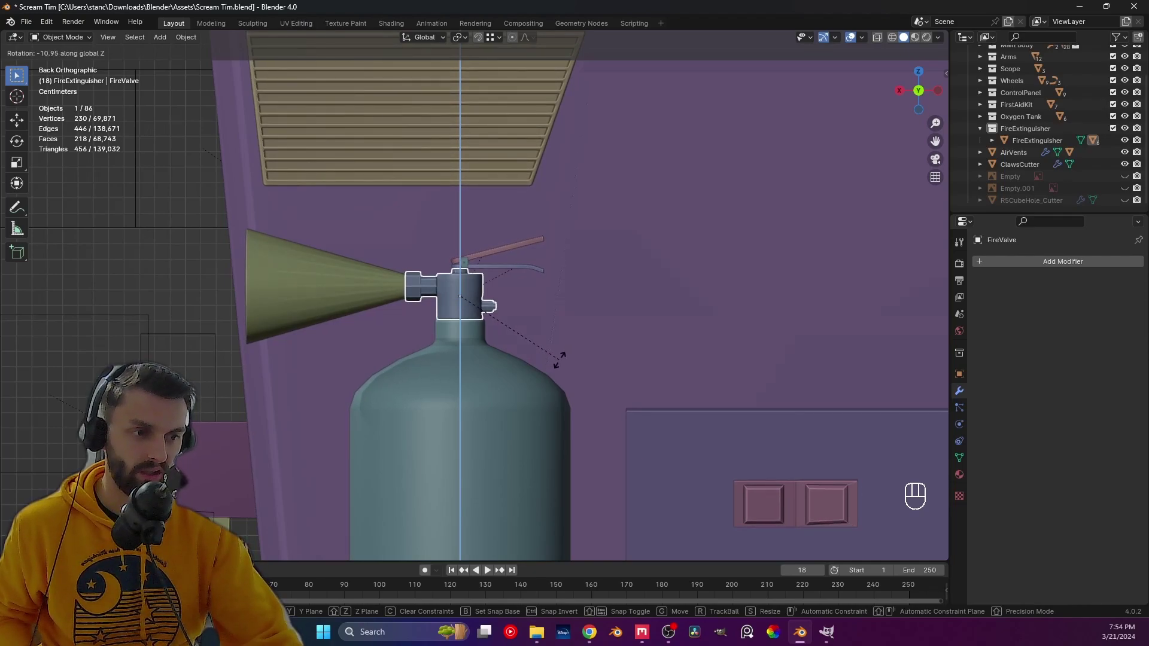
left_click(559, 359)
- Rotate the FireValve slightly around the global Z axis in the top view to straighten the nozzle
middle_click_drag(559, 360, 545, 421)
key("KP_7")
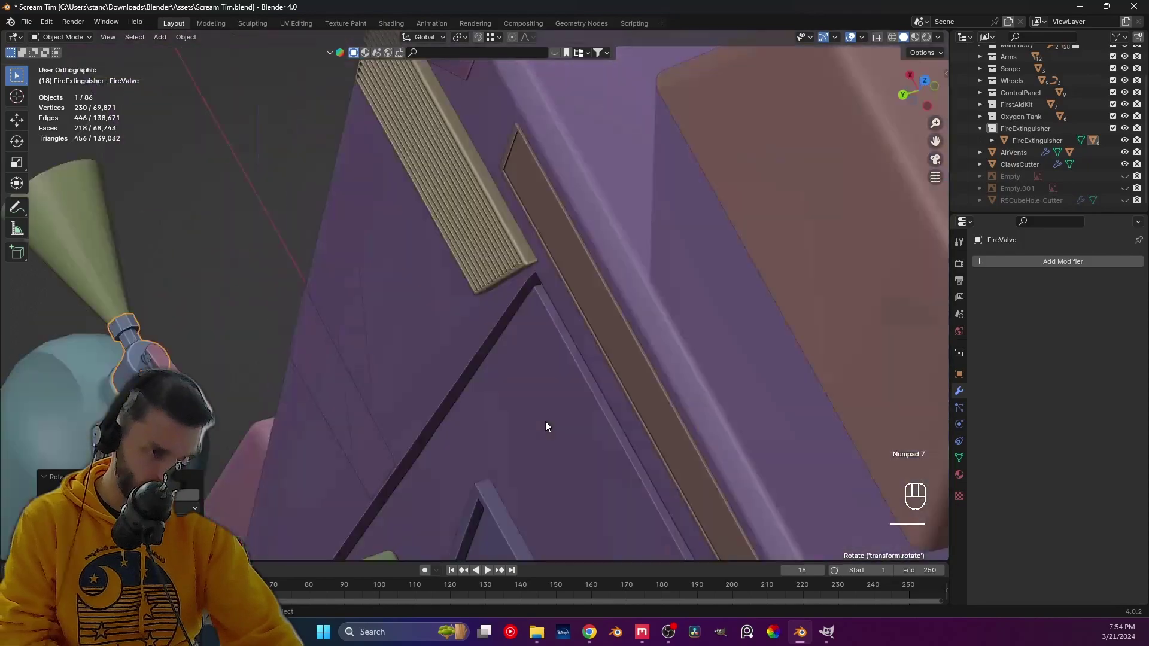
scroll(447, 299, "up", 5, "shift")
scroll(465, 303, "up", 2)
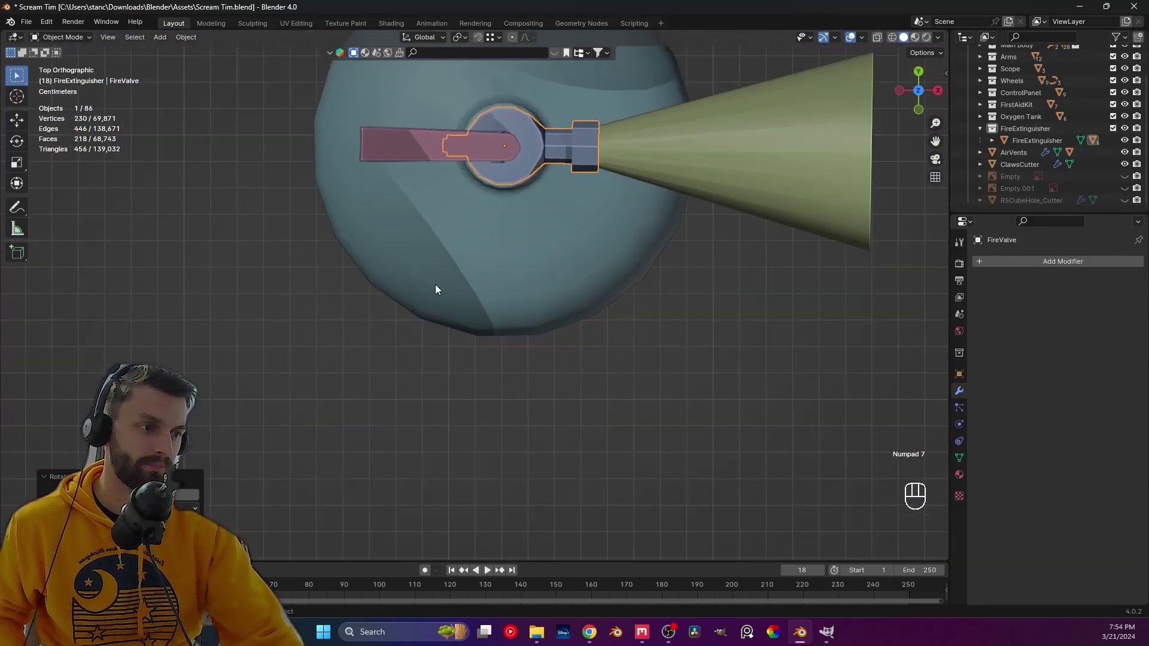
scroll(460, 297, "up", 3, "shift")
scroll(349, 334, "up", 4)
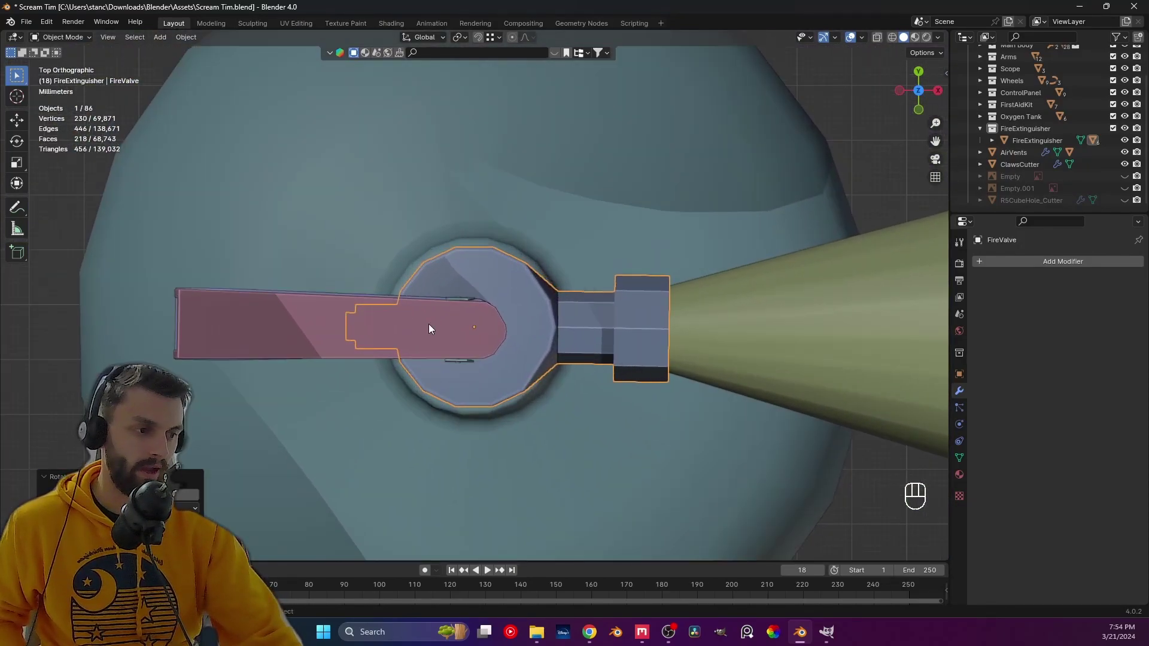
scroll(443, 324, "up", 1, "shift")
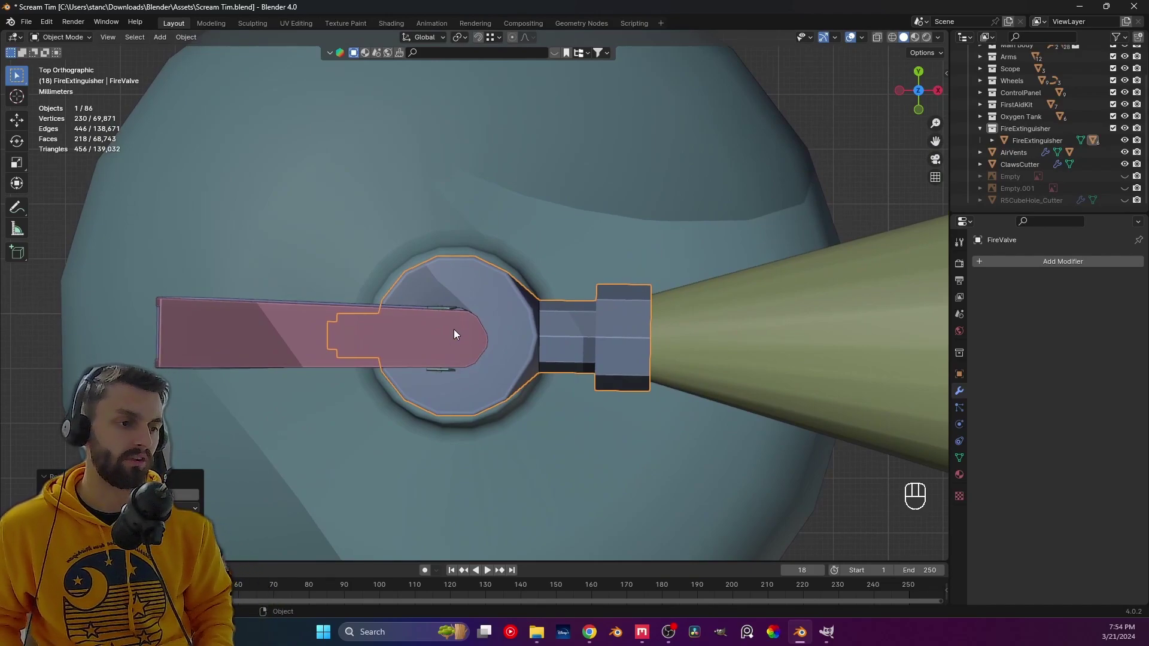
scroll(453, 329, "down", 4)
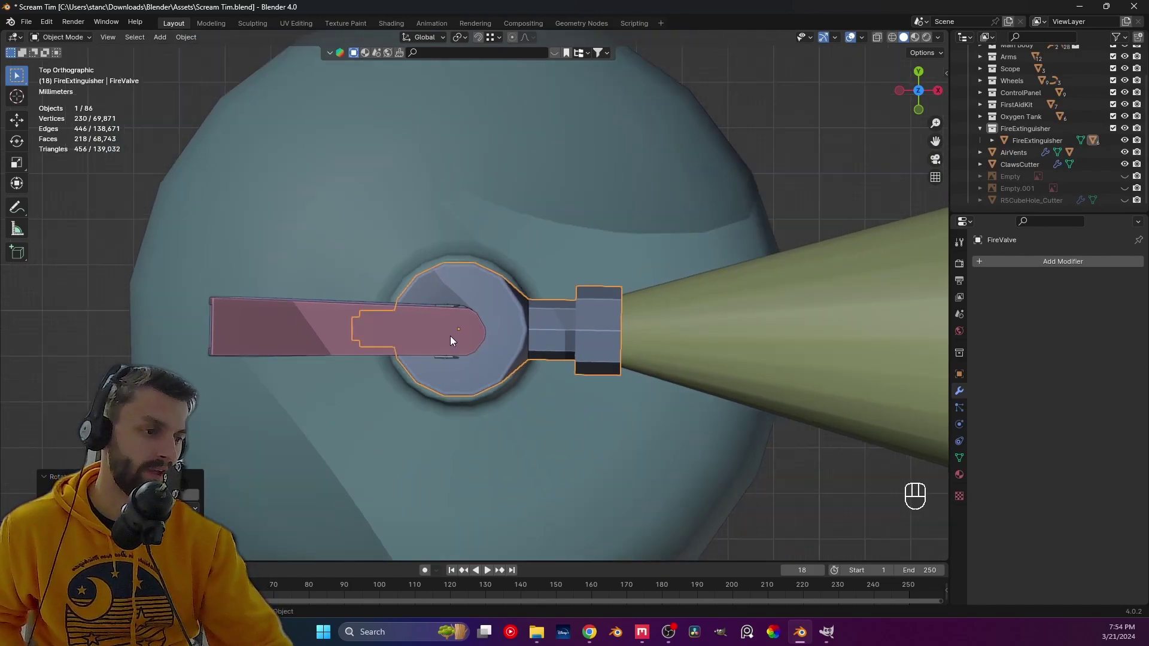
scroll(463, 330, "down", 1, "ctrl")
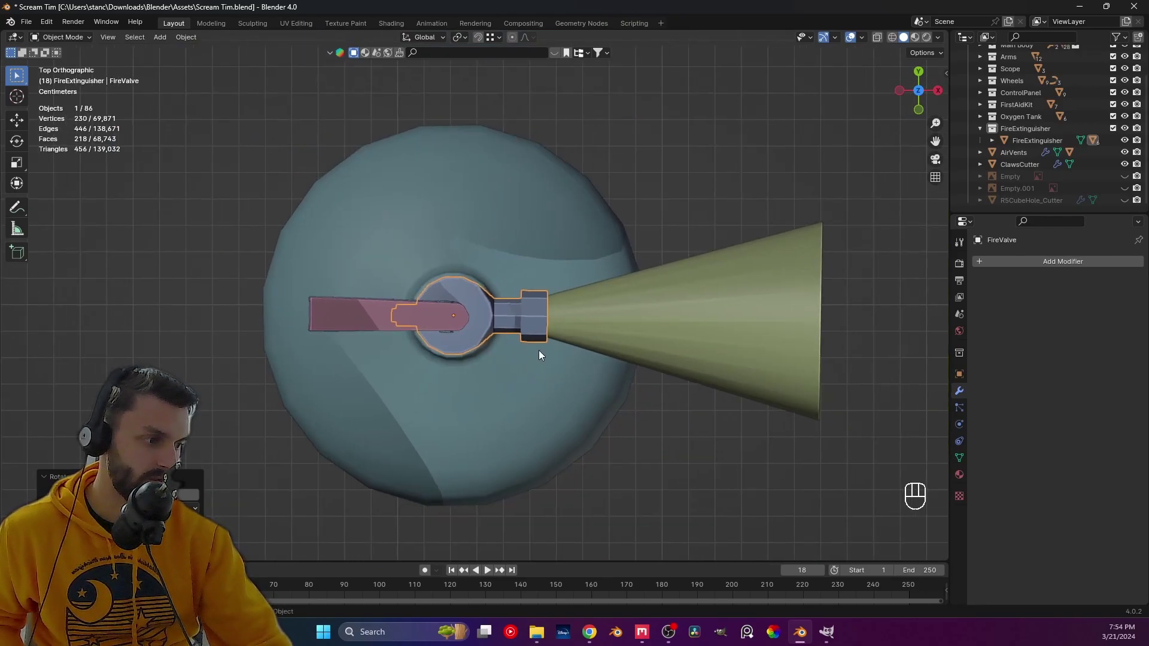
key("r")
key("x")
key("z")
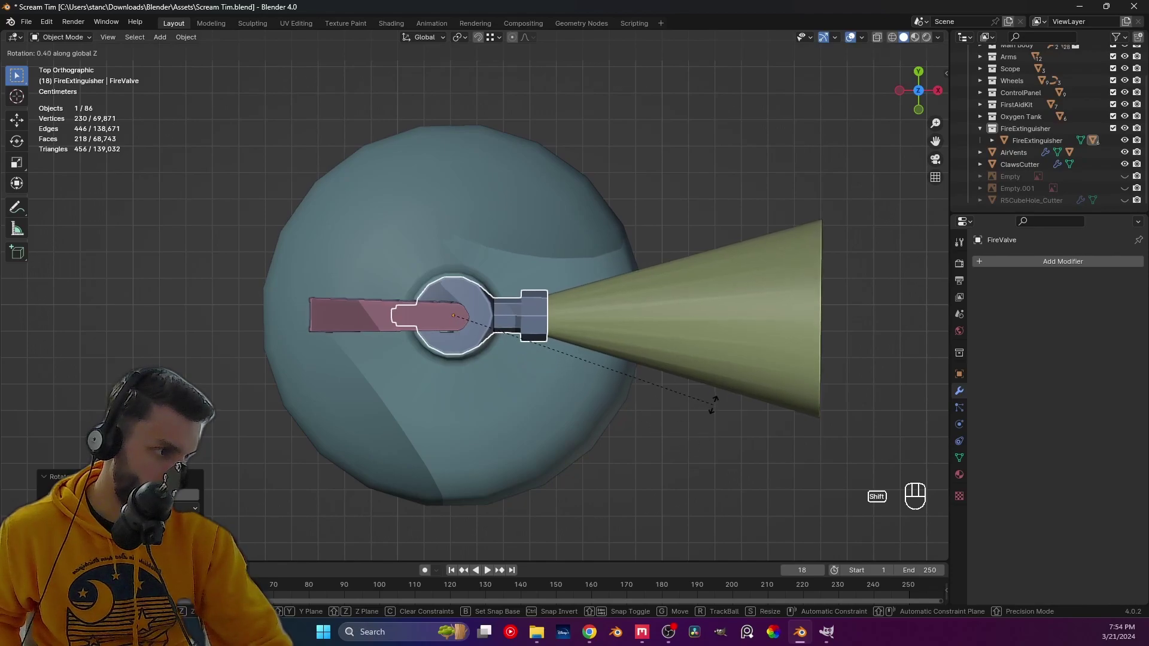
left_click(720, 376)
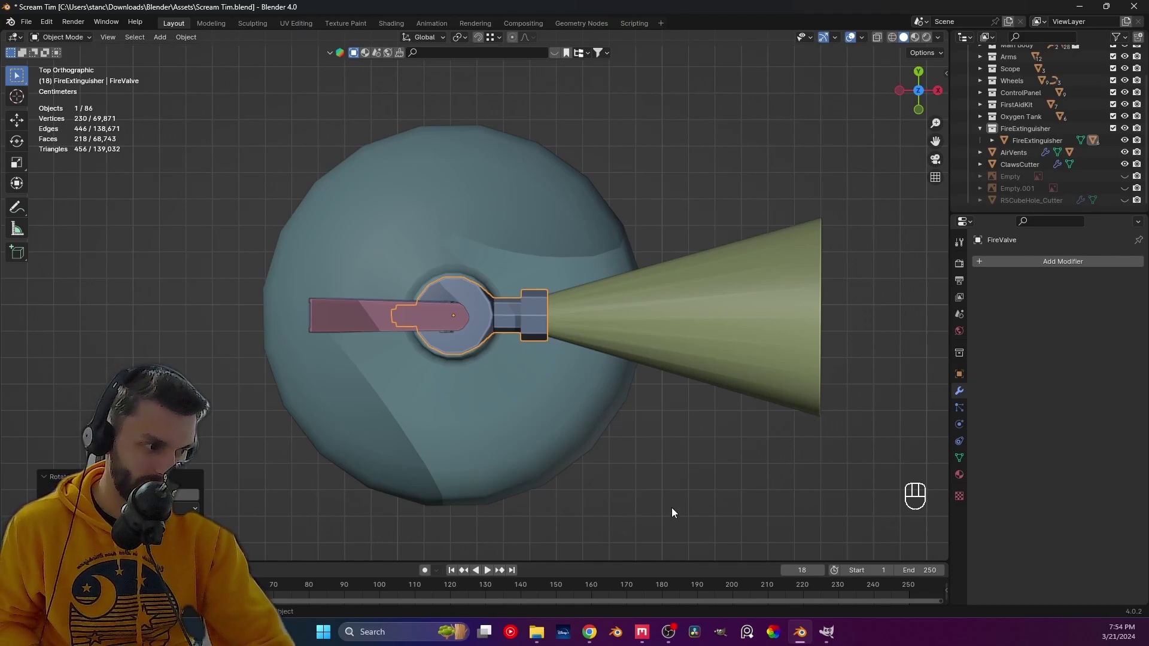
- Fine-tune the FireValve's Z rotation by a fraction of a degree and save the file
key("r")
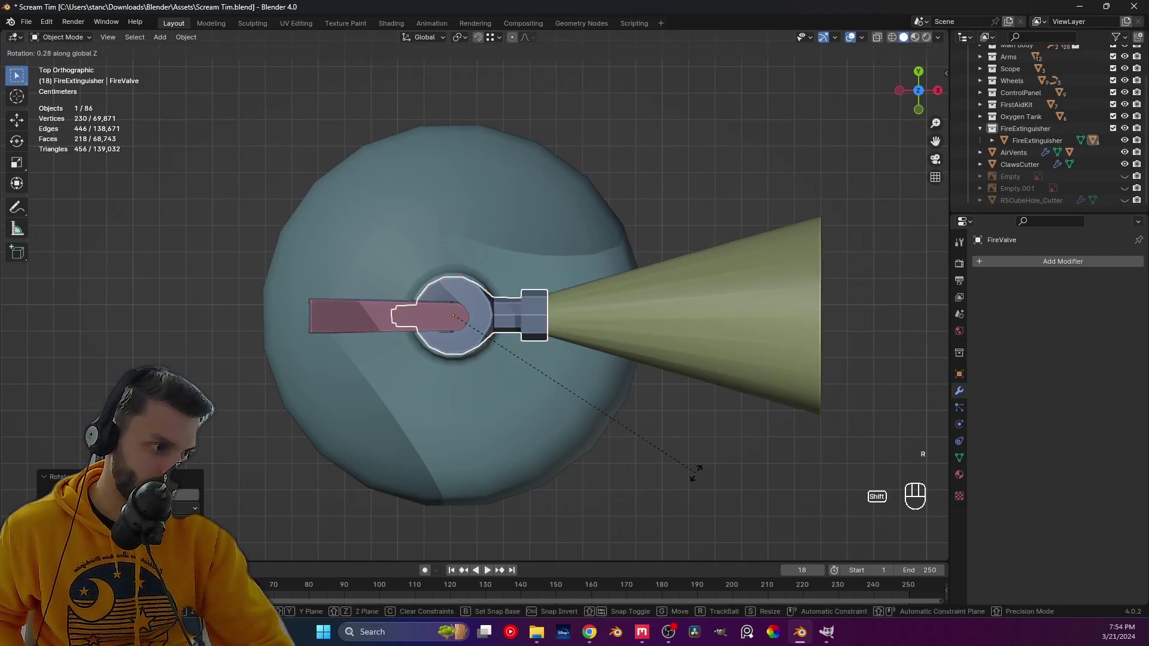
left_click(692, 490)
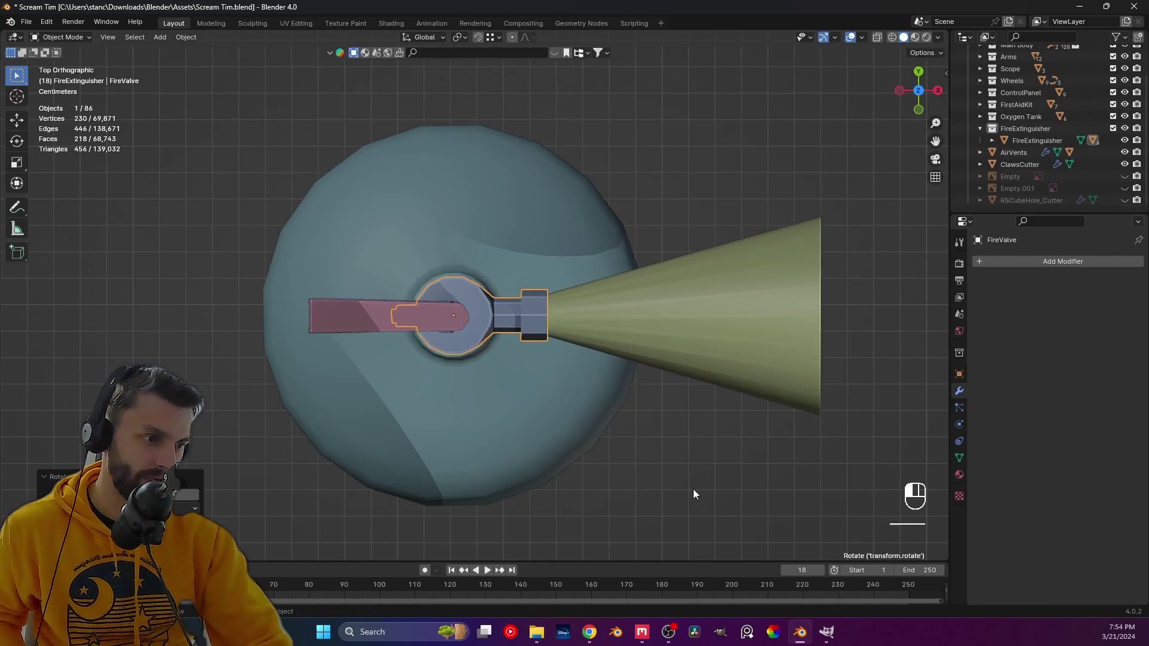
key("ctrl+KP_1")
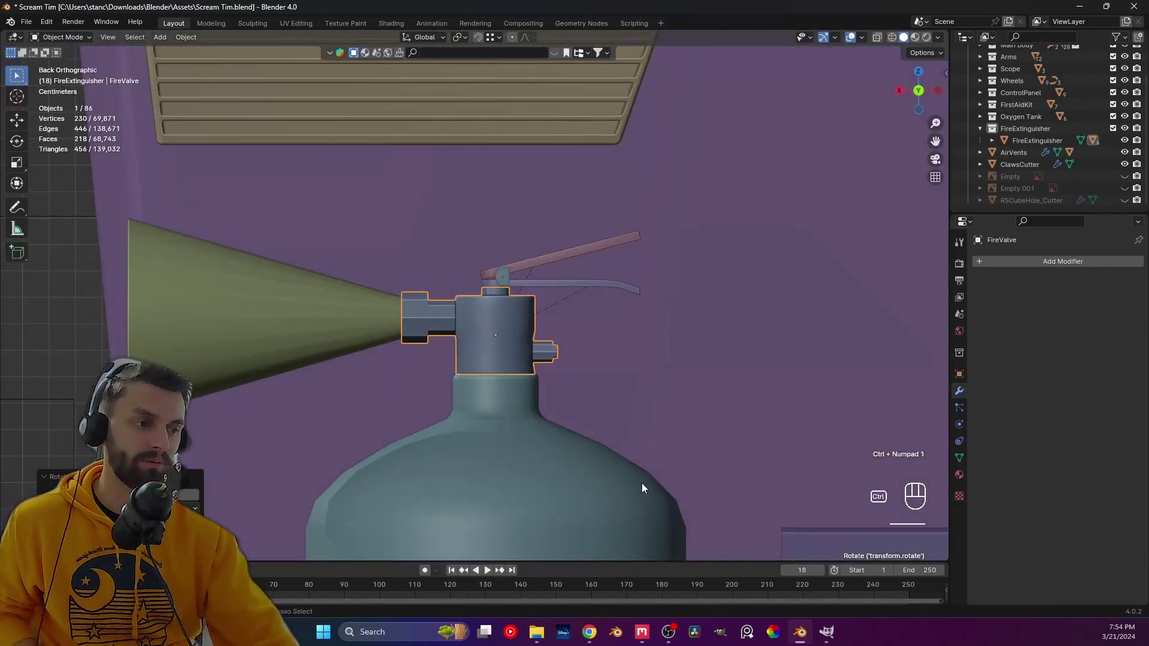
key("ctrl+s")
- Put the FireExtinguisher body into Edit Mode and review its seams from the back
middle_click_drag(579, 359, 299, 357)
scroll(353, 351, "up", 2)
left_click(353, 351)
left_click(472, 377)
key("Tab")
scroll(494, 377, "up", 4)
middle_click_drag(495, 377, 585, 334, "shift")
key("ctrl+KP_1")
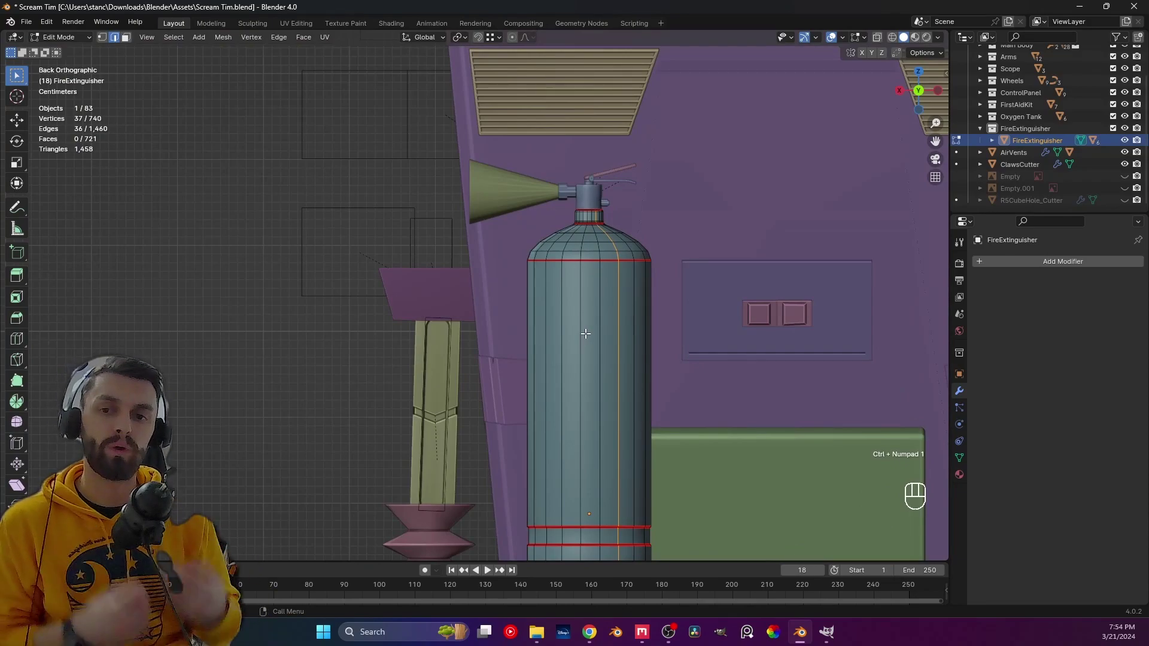
middle_click_drag(585, 333, 535, 287)
scroll(536, 293, "down", 2)
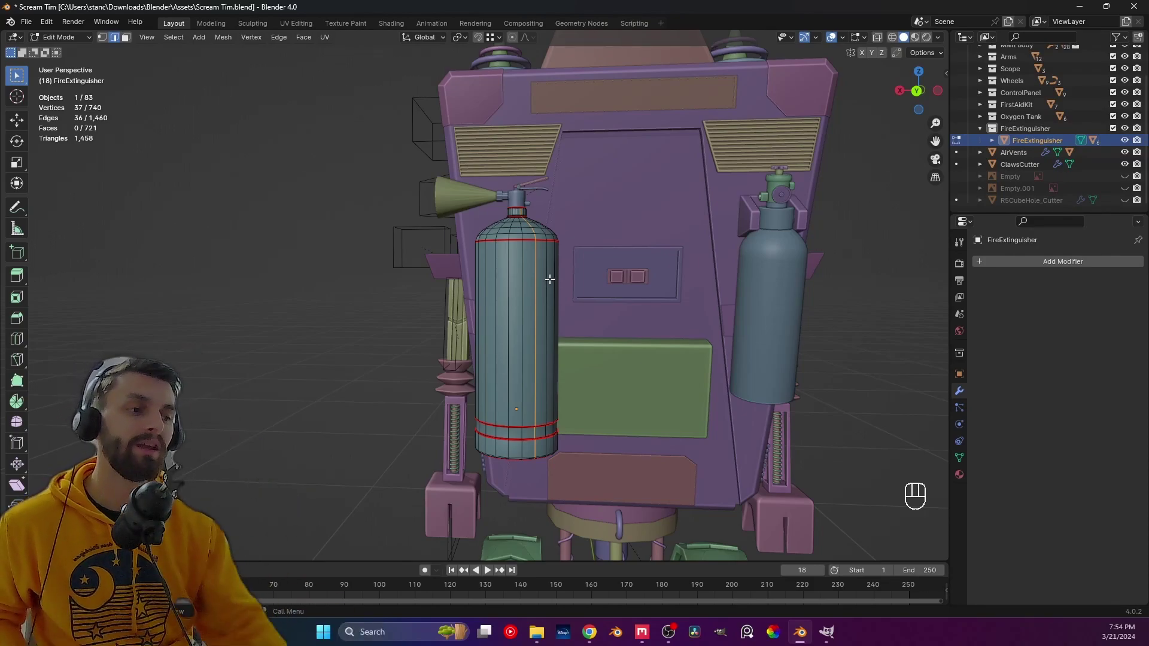
scroll(488, 273, "up", 3)
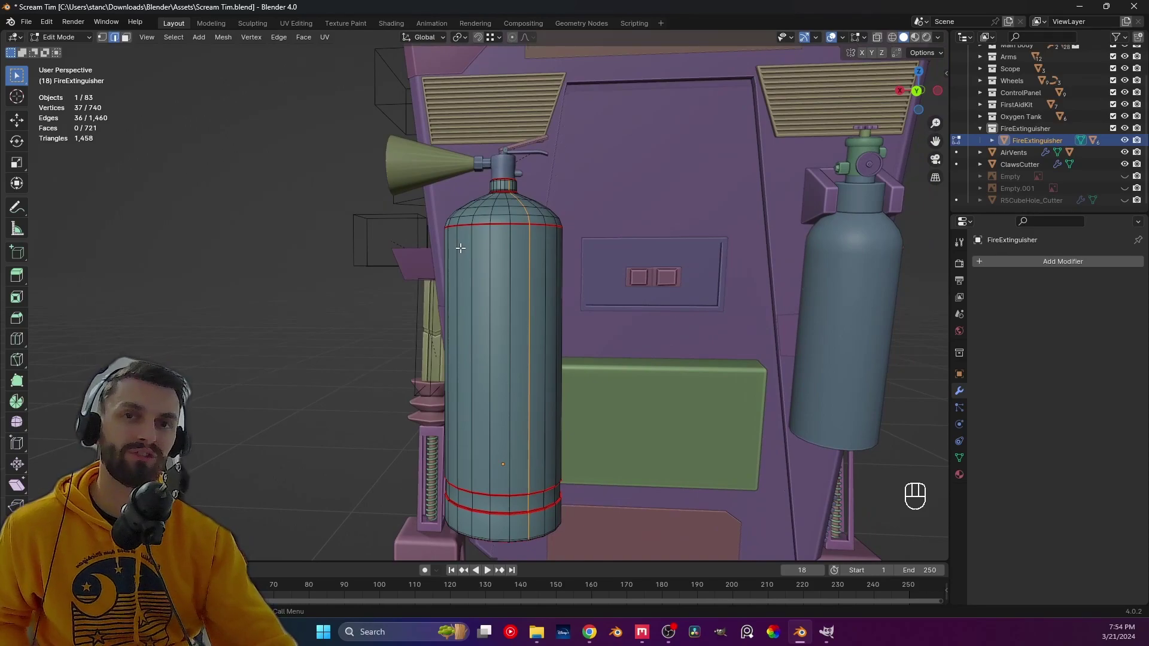
- Mark a lengthwise edge loop on the side of the cylinder facing the robot as a seam
middle_click_drag(495, 267, 665, 365)
middle_click_drag(669, 262, 599, 369)
left_click(666, 347, "alt")
middle_click_drag(666, 347, 600, 359)
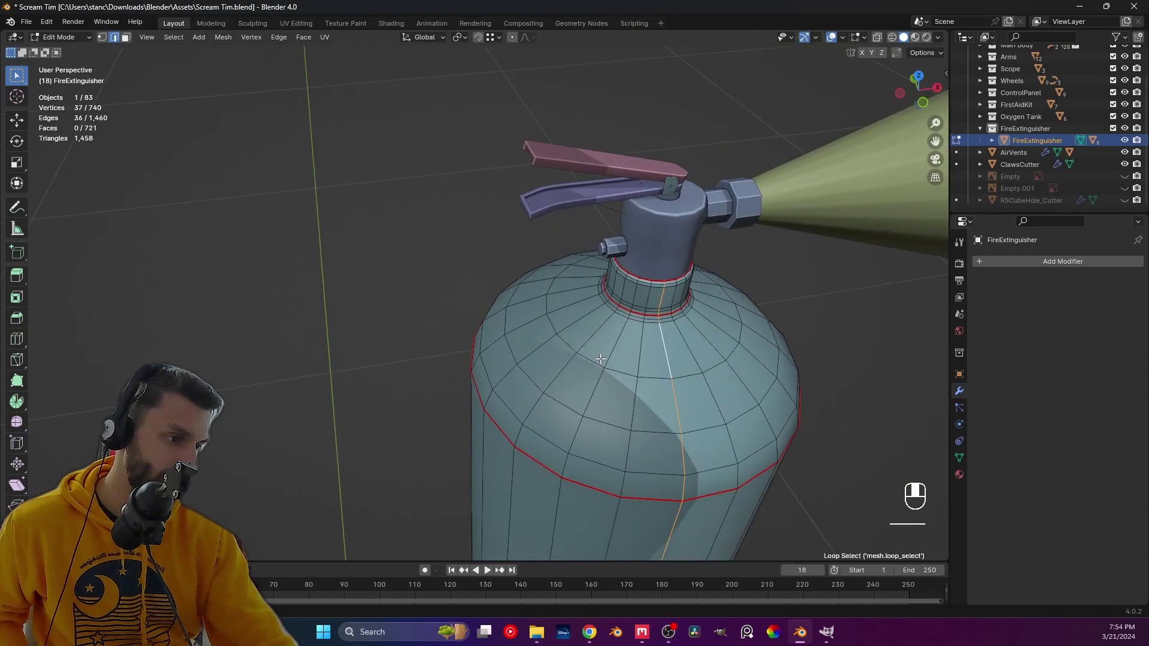
middle_click_drag(682, 341, 633, 390)
key("ctrl+e")
left_click(633, 390)
- Unwrap the entire FireExtinguisher mesh and deselect it
key("a")
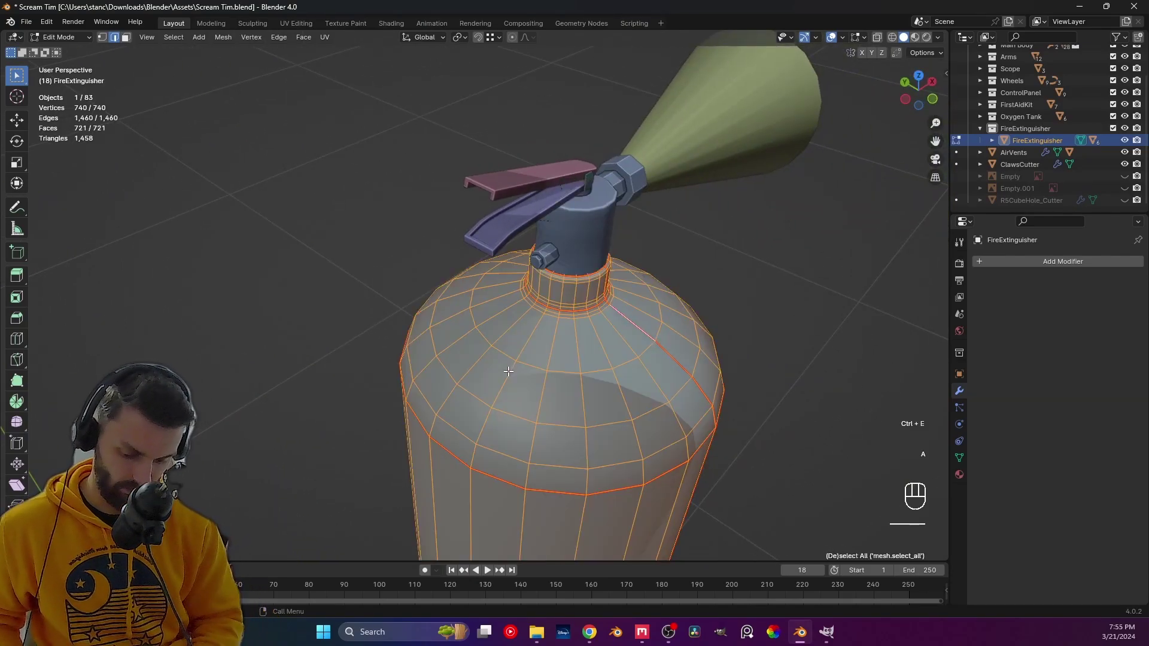
key("u")
left_click(508, 371)
left_click(91, 77)
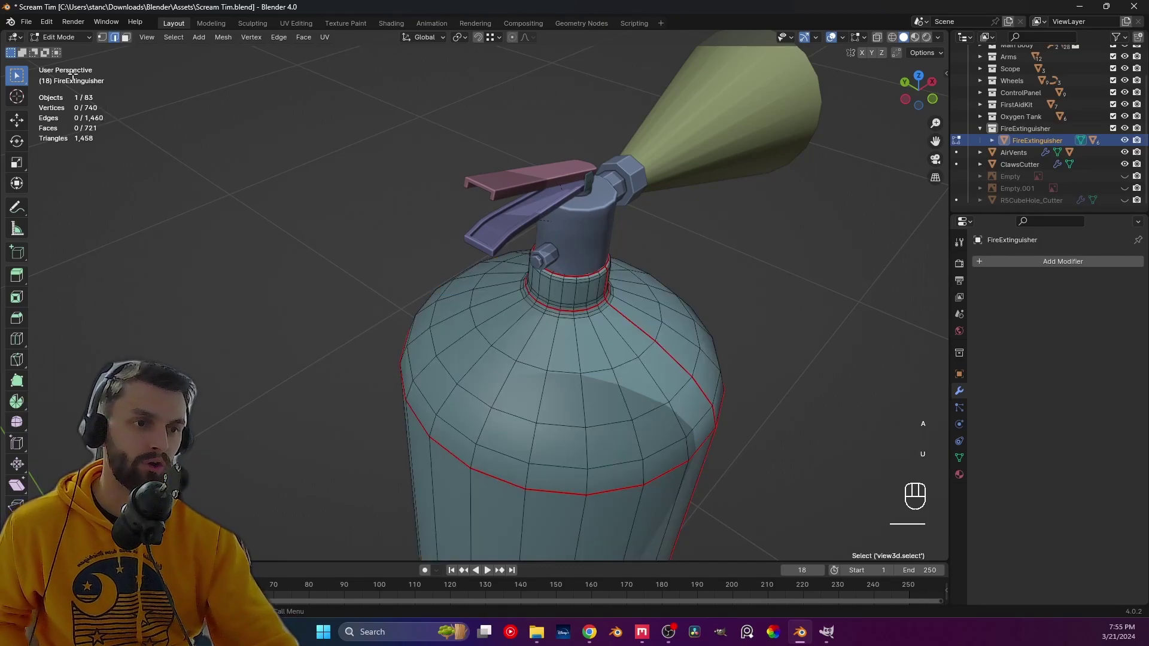
- Split the 3D viewport vertically and show the mesh's UV layout in a wide UV Editor beside it
left_click_drag(4, 36, 270, 54)
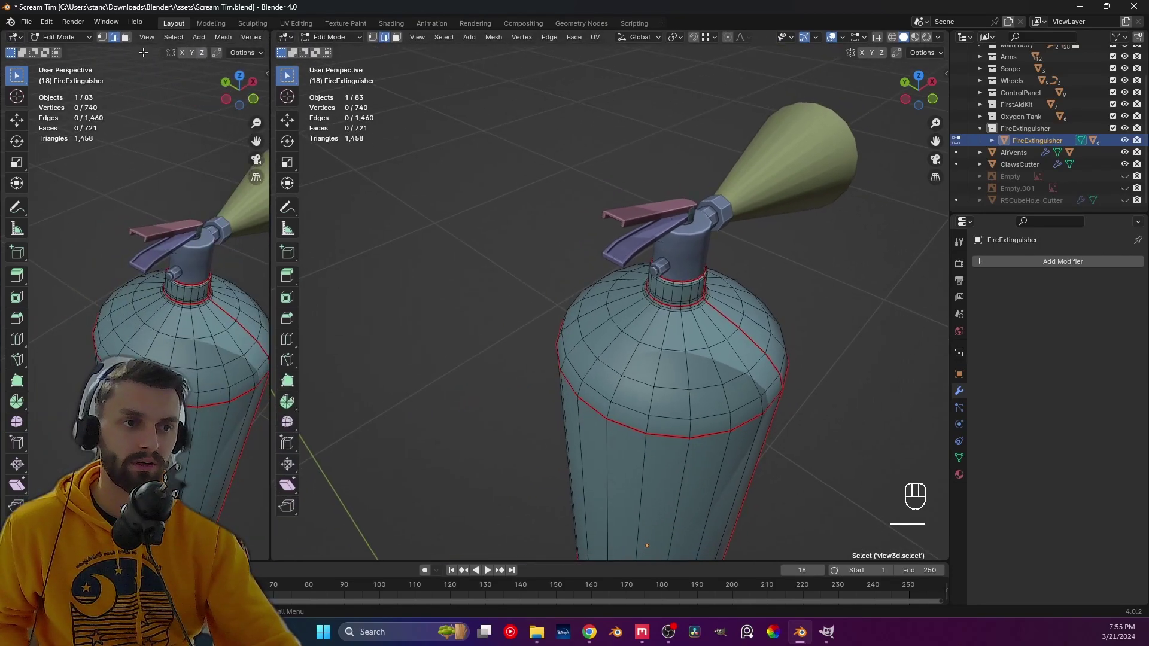
left_click_drag(270, 103, 410, 103)
left_click(13, 38)
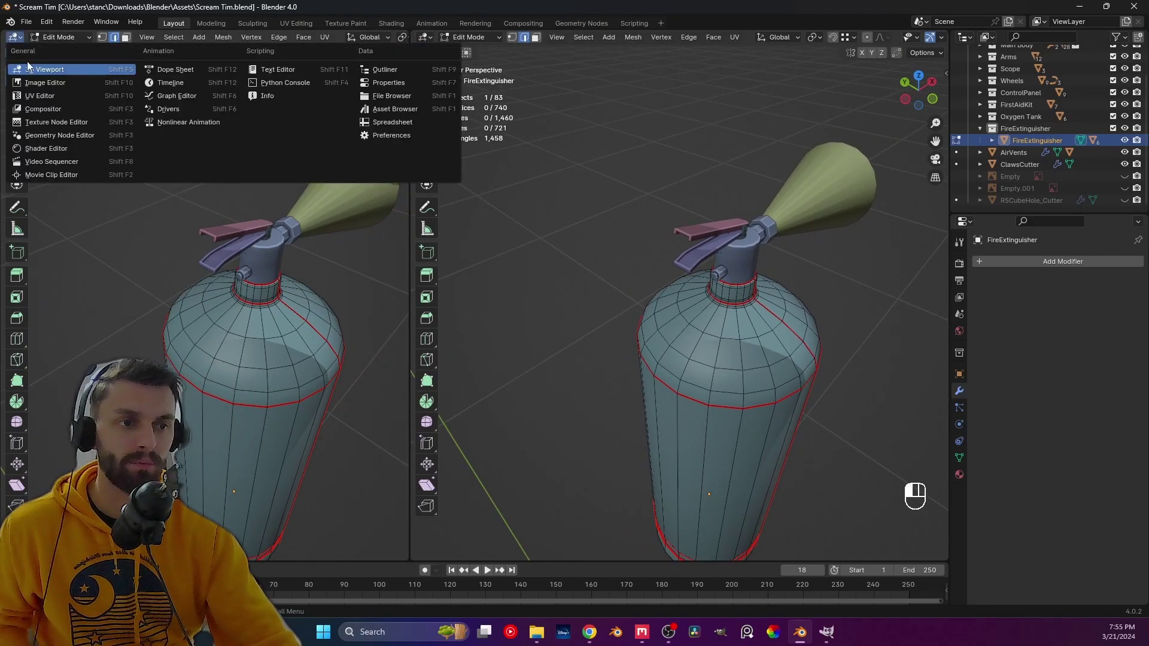
left_click(36, 93)
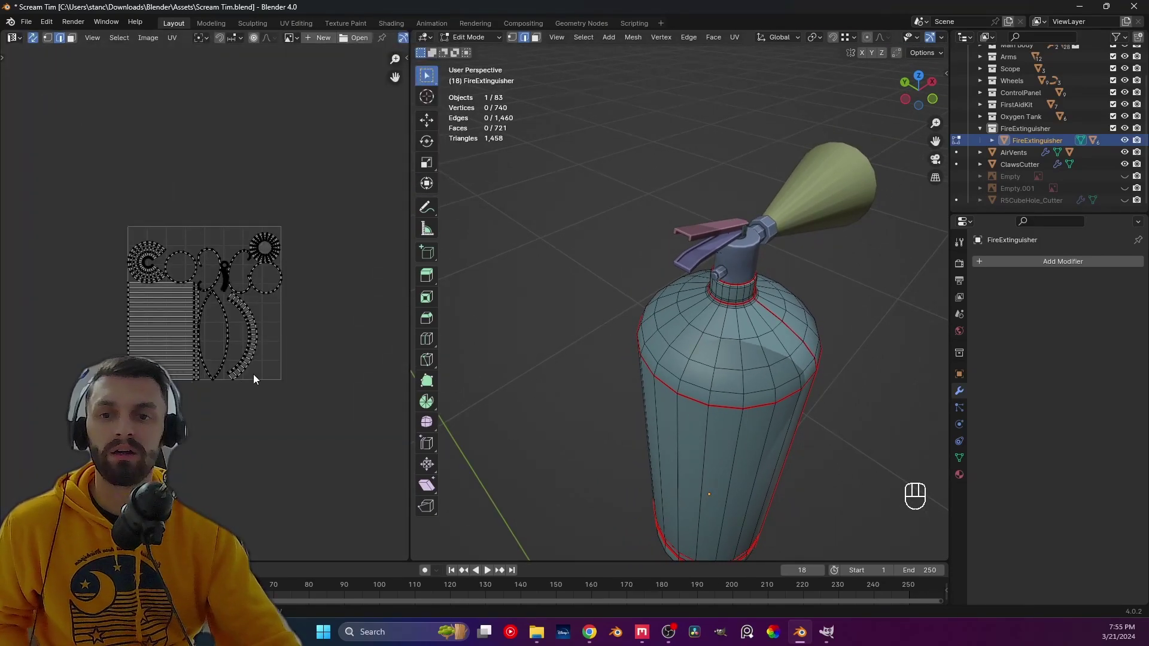
scroll(253, 374, "up", 3)
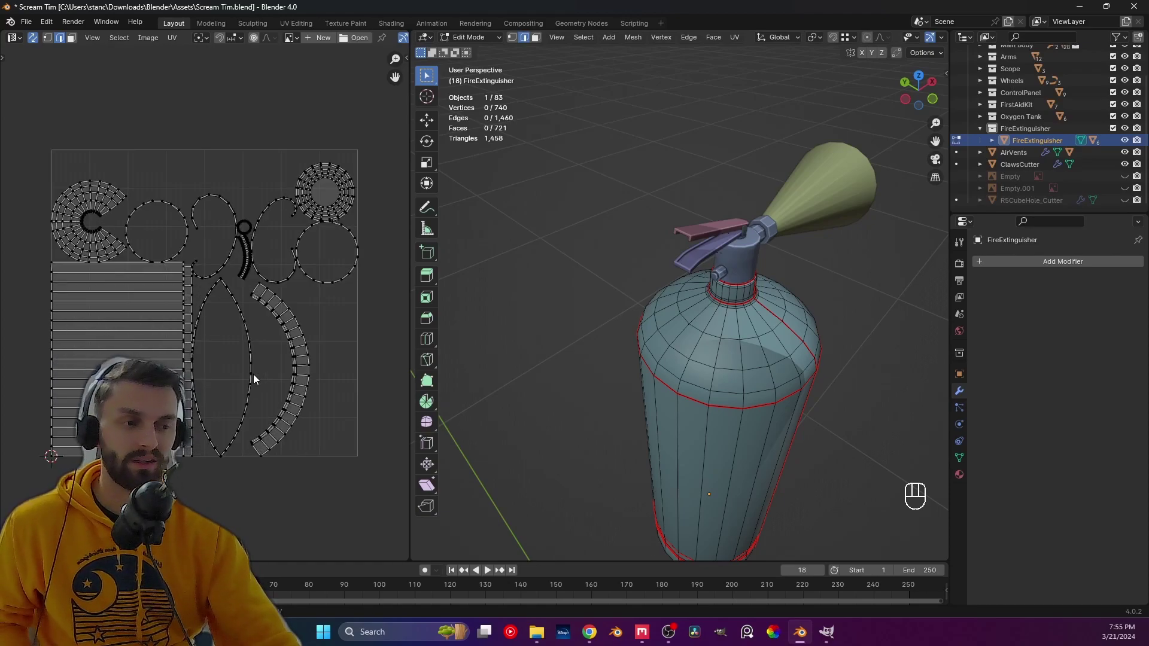
left_click_drag(409, 133, 484, 133)
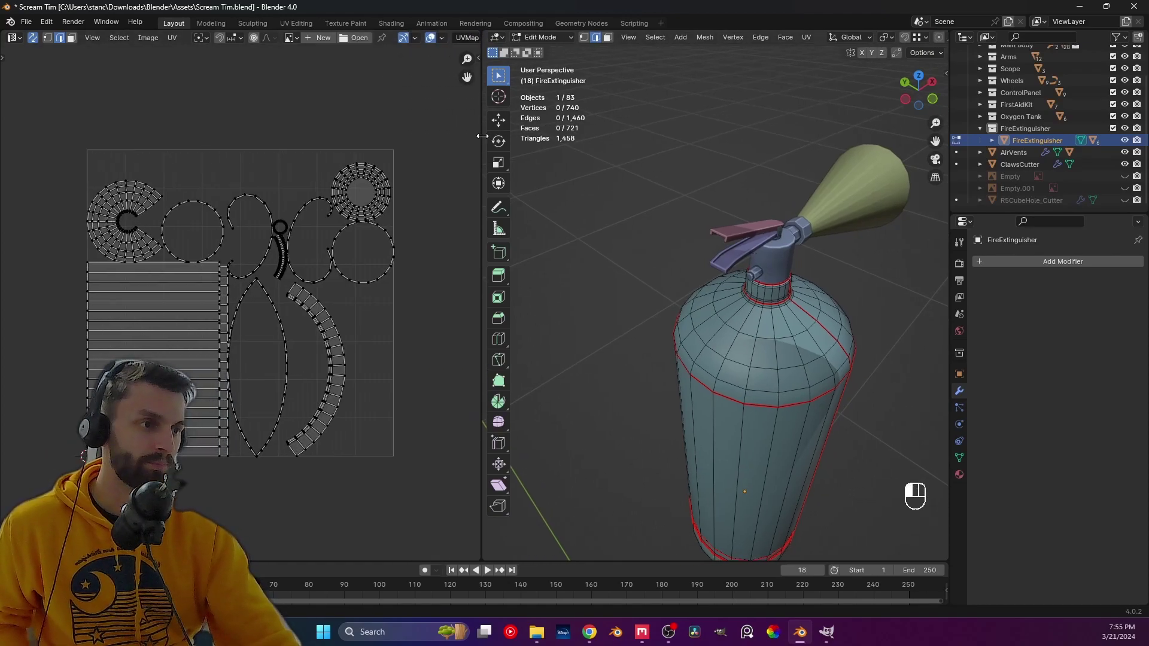
- Turn on the Display Stretch overlay in the UV Editor
left_click(14, 38)
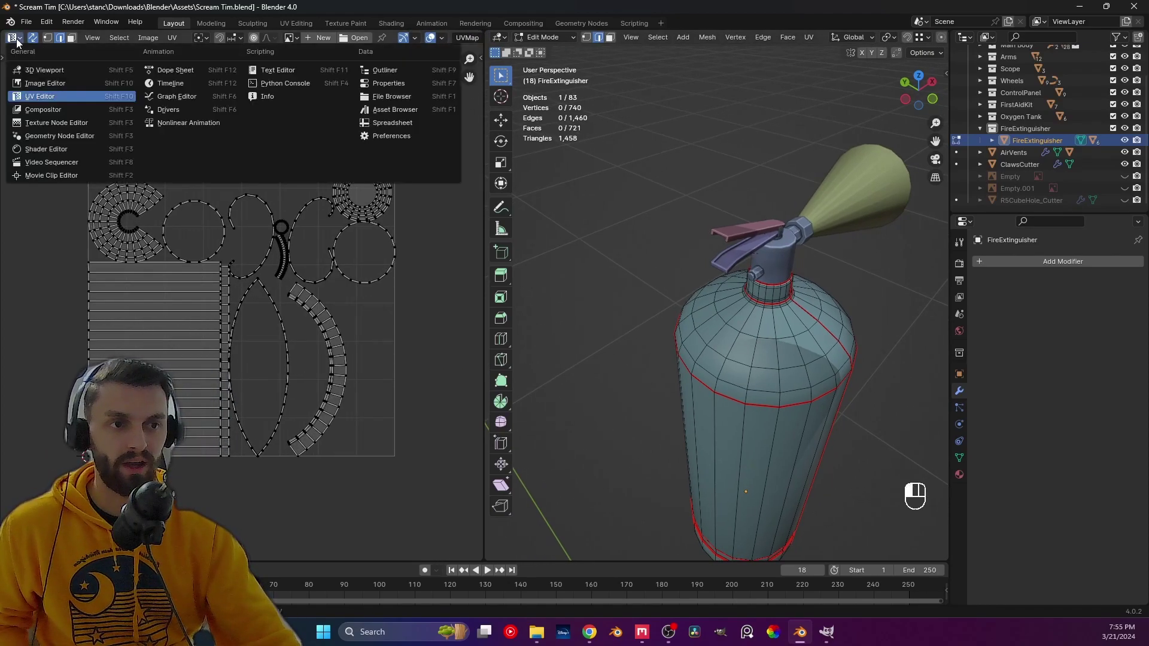
left_click(40, 97)
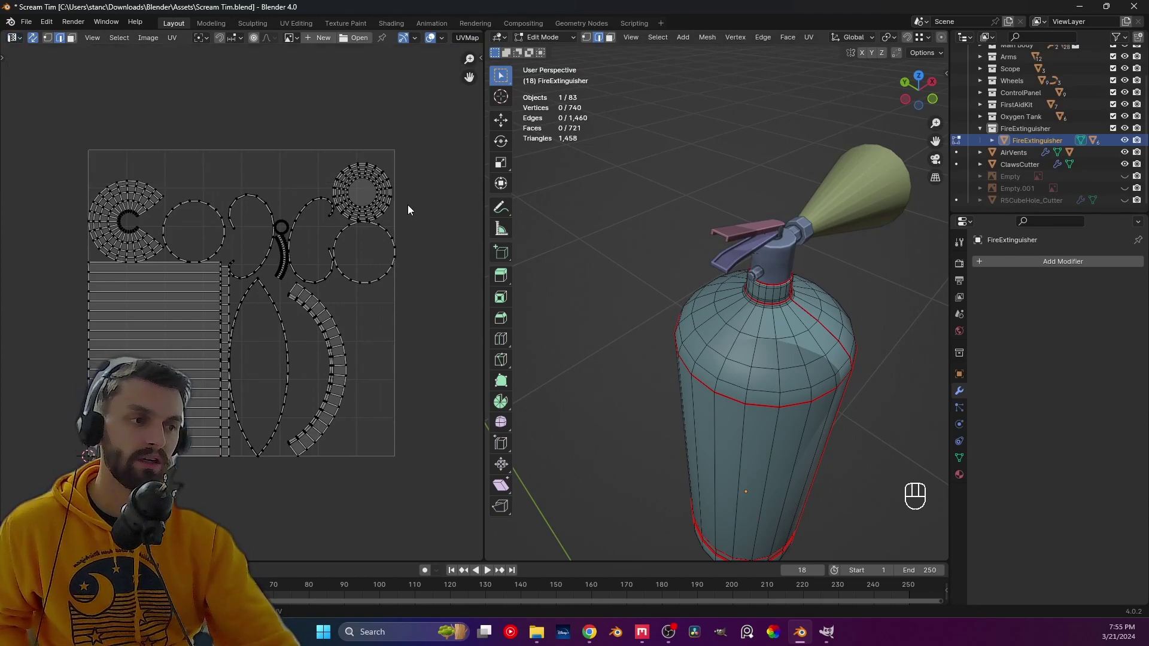
left_click(442, 37)
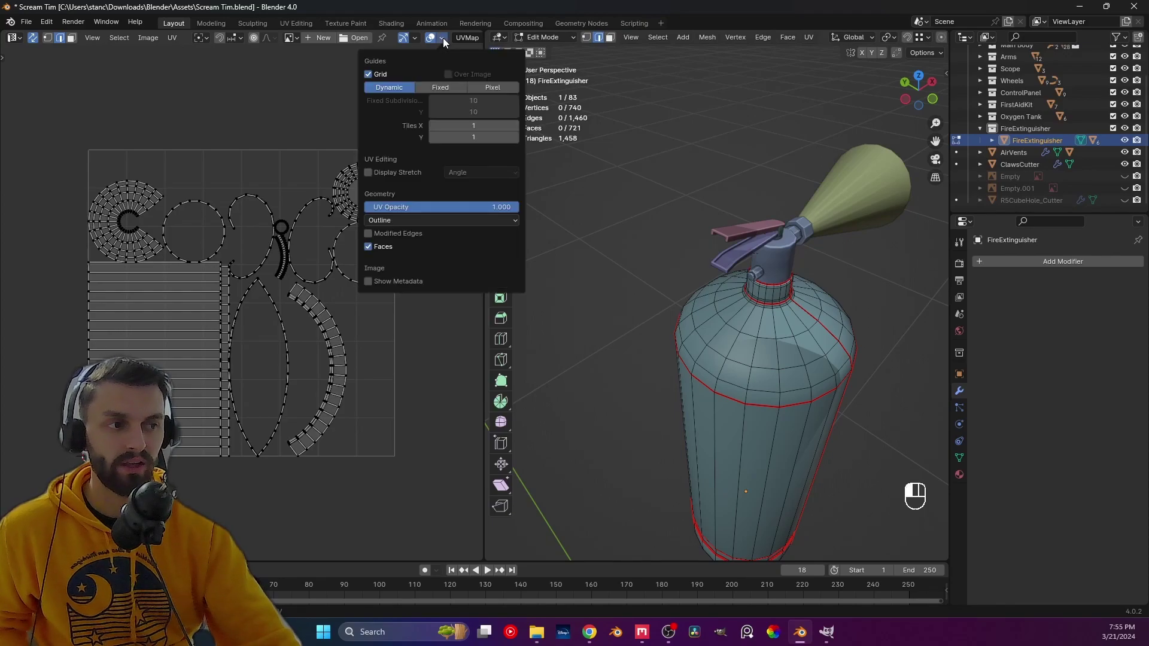
left_click(368, 172)
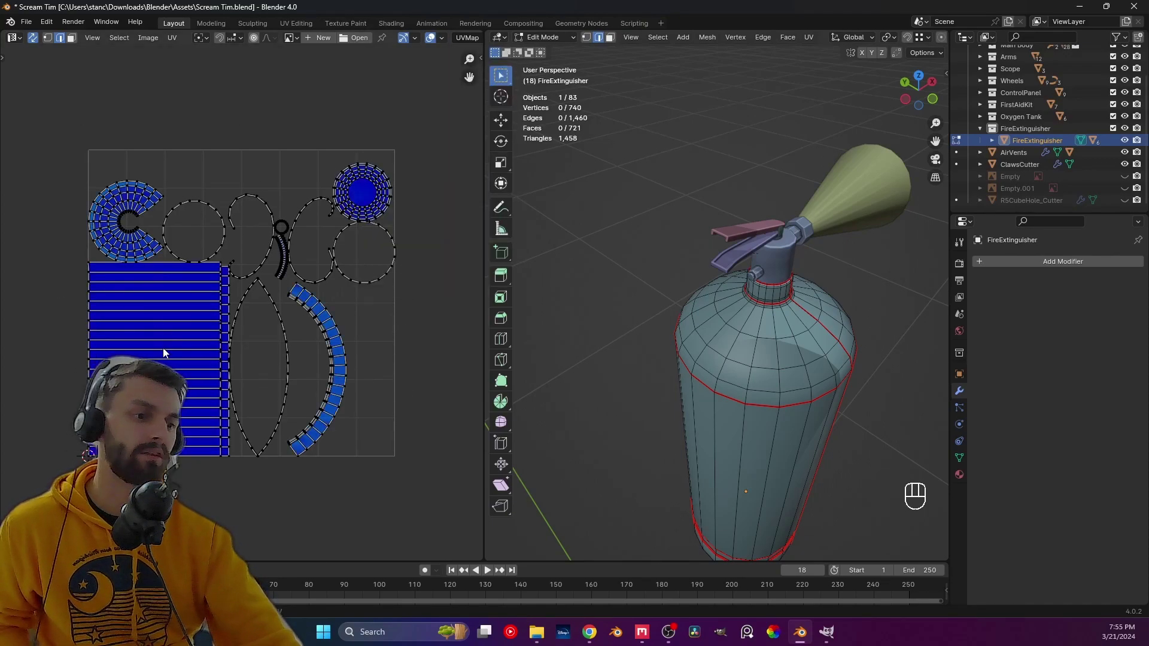
- Examine the stretch colours across the whole UV layout and closely on the C-shaped island above the cylinder's rectangular island
scroll(154, 326, "up", 4)
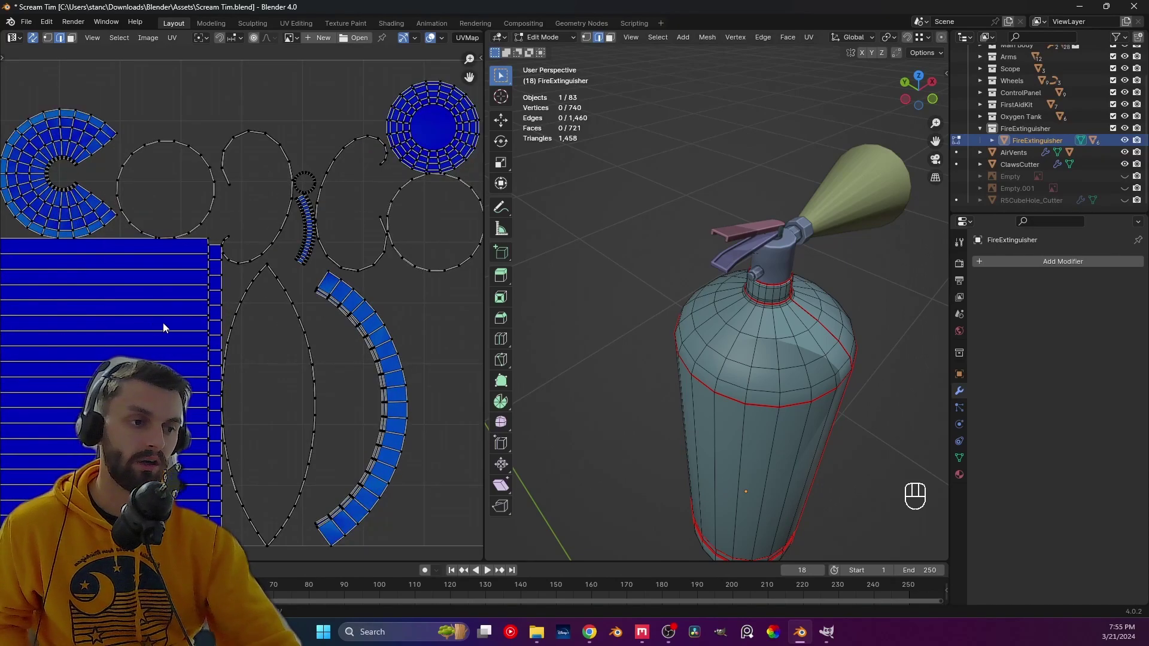
scroll(199, 326, "down", 5)
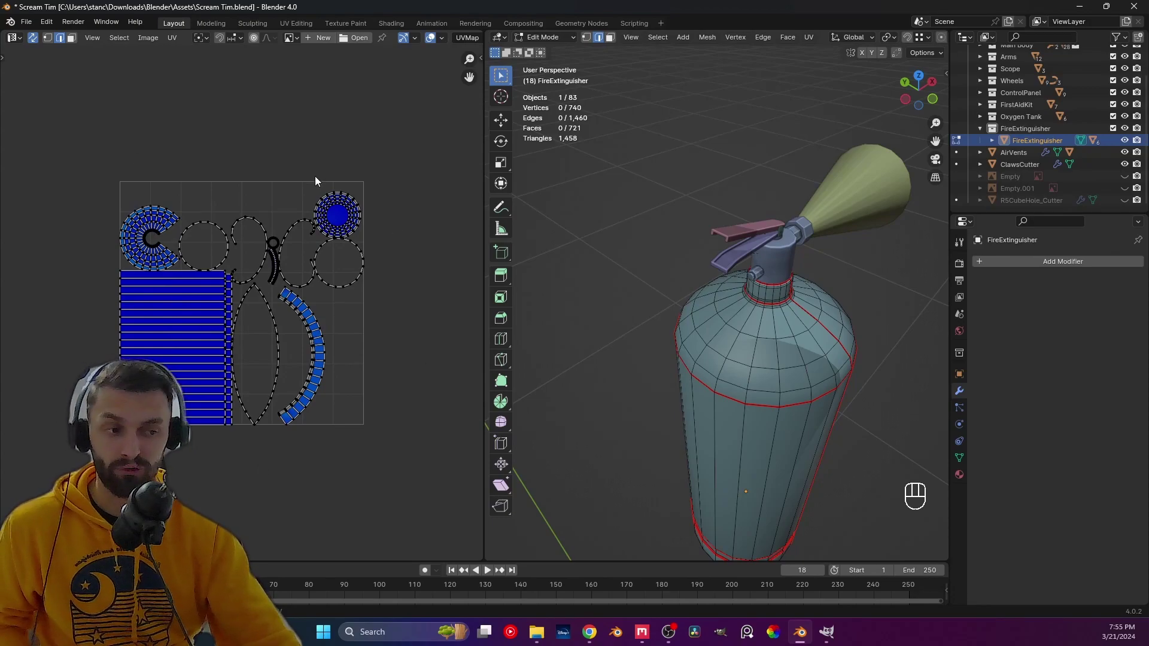
scroll(167, 362, "up", 2)
scroll(166, 362, "up", 2)
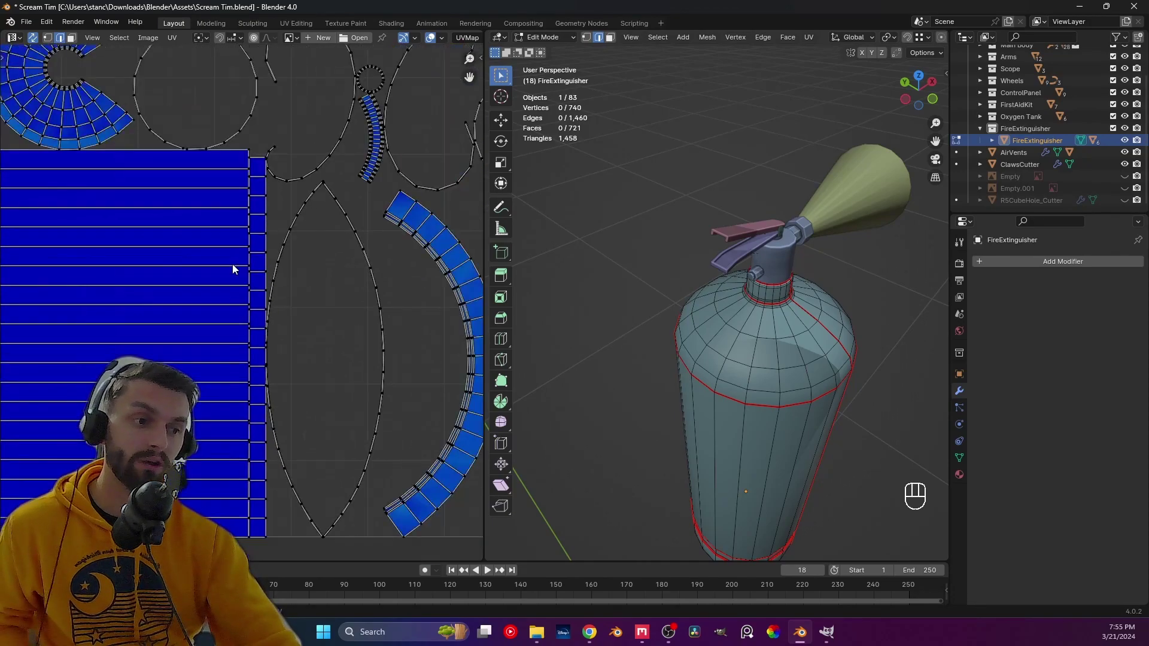
scroll(236, 267, "down", 2)
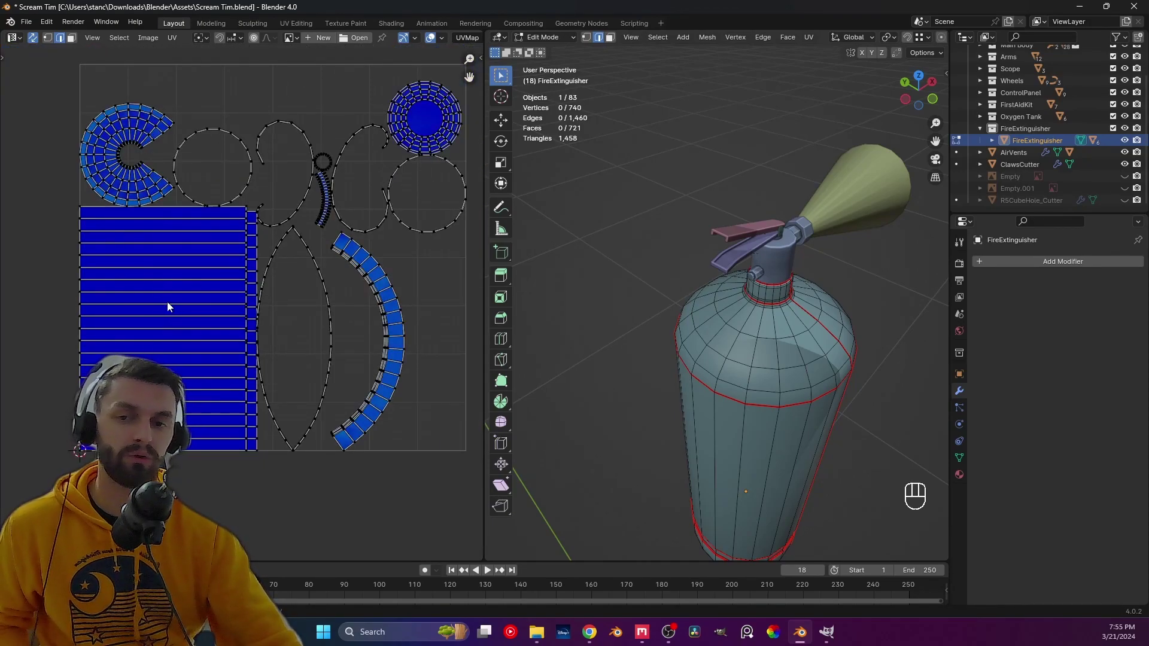
scroll(215, 323, "up", 5)
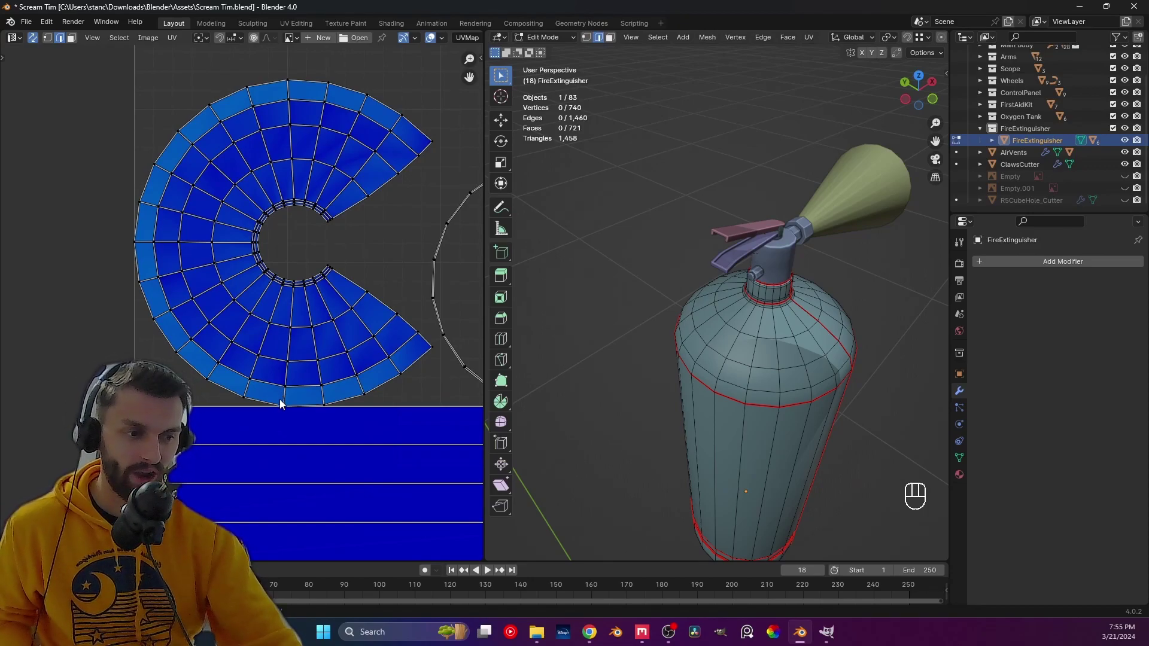
- Turn off UV sync selection and select the entire FireExtinguisher mesh so its UV islands show
left_click(280, 405)
scroll(294, 418, "down", 5)
scroll(251, 359, "up", 1)
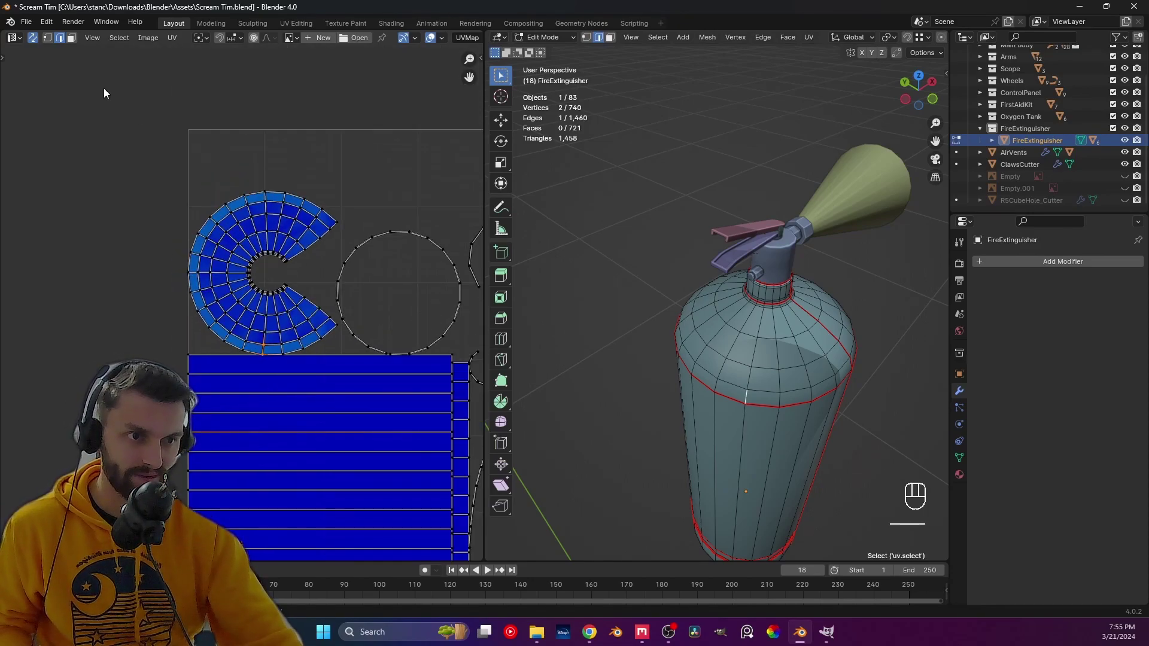
left_click(32, 38)
key("a")
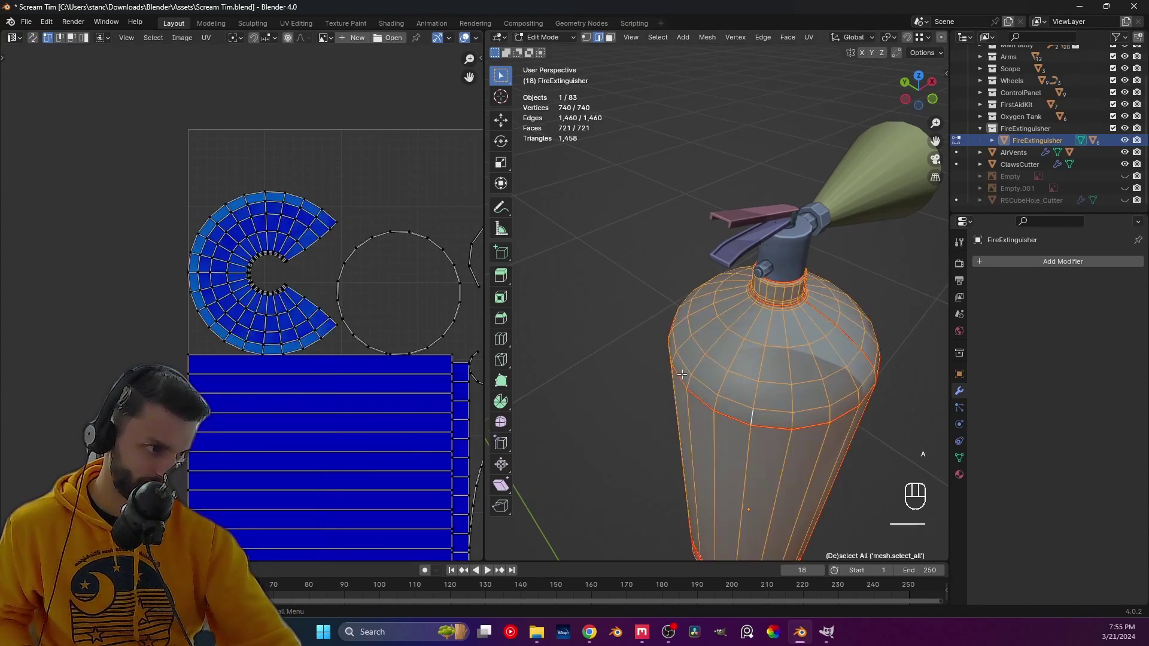
- Try moving a vertex on the C-shaped island's outer rim to demonstrate stretch, then cancel the move and deselect it
scroll(252, 363, "up", 1)
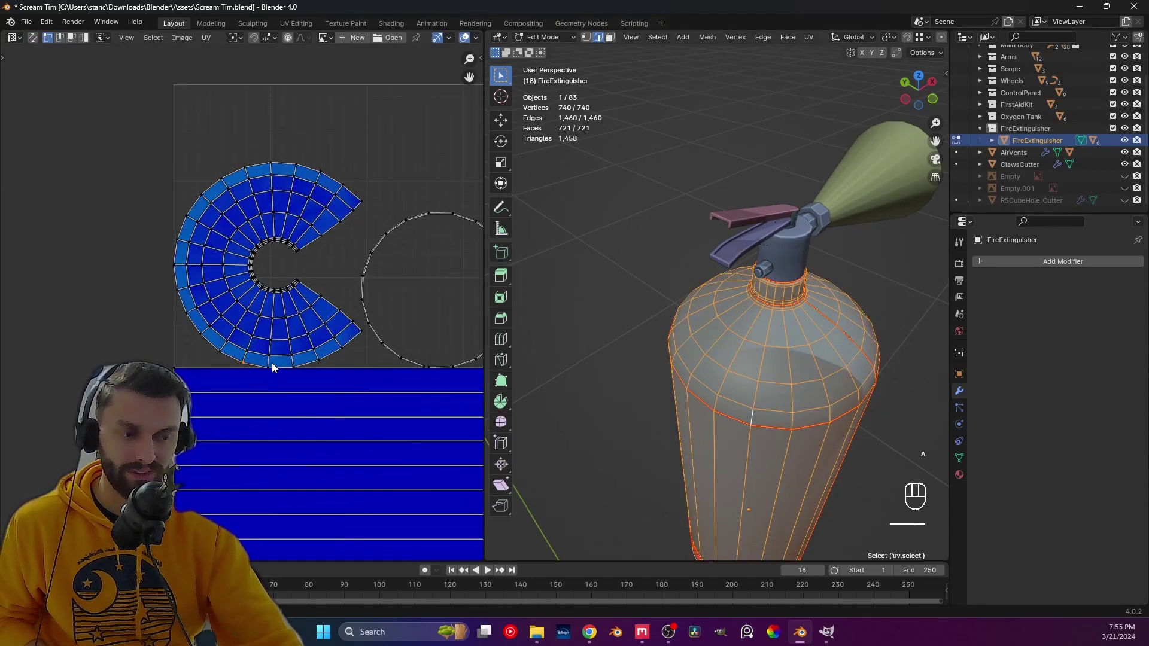
left_click(246, 369)
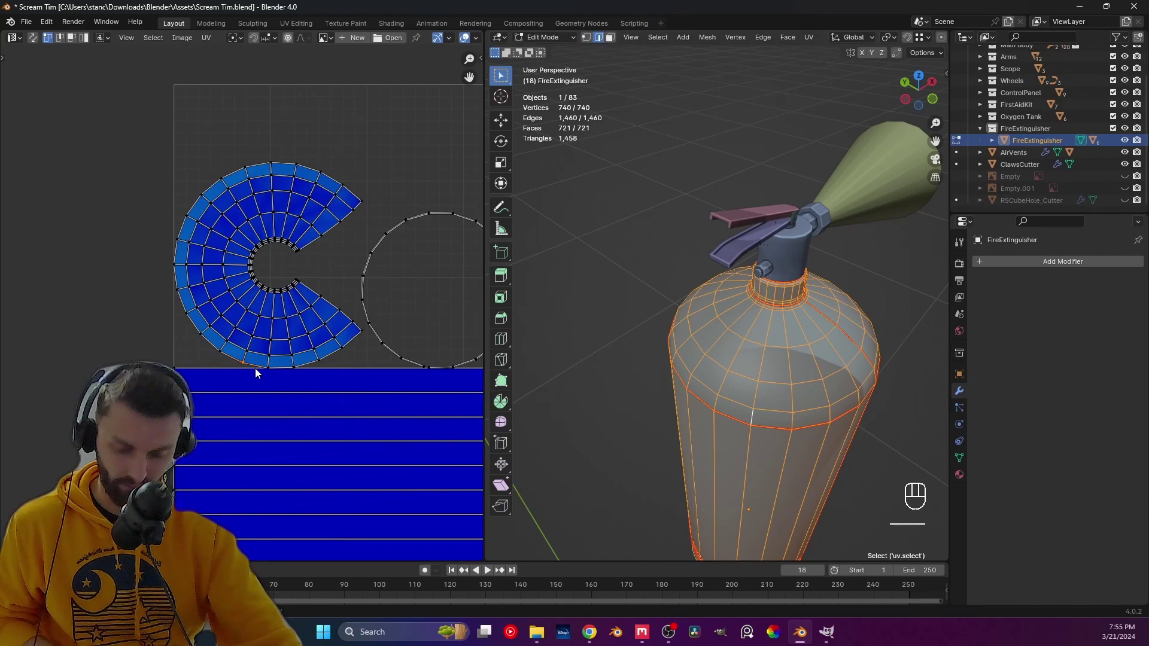
key("g")
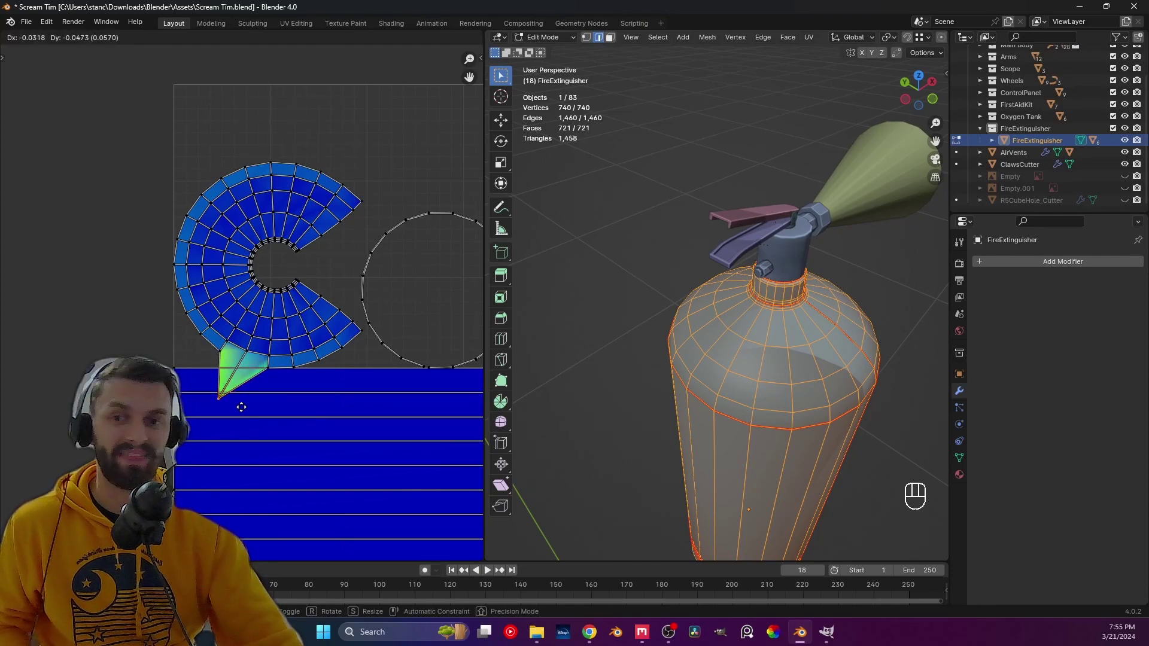
right_click(241, 407)
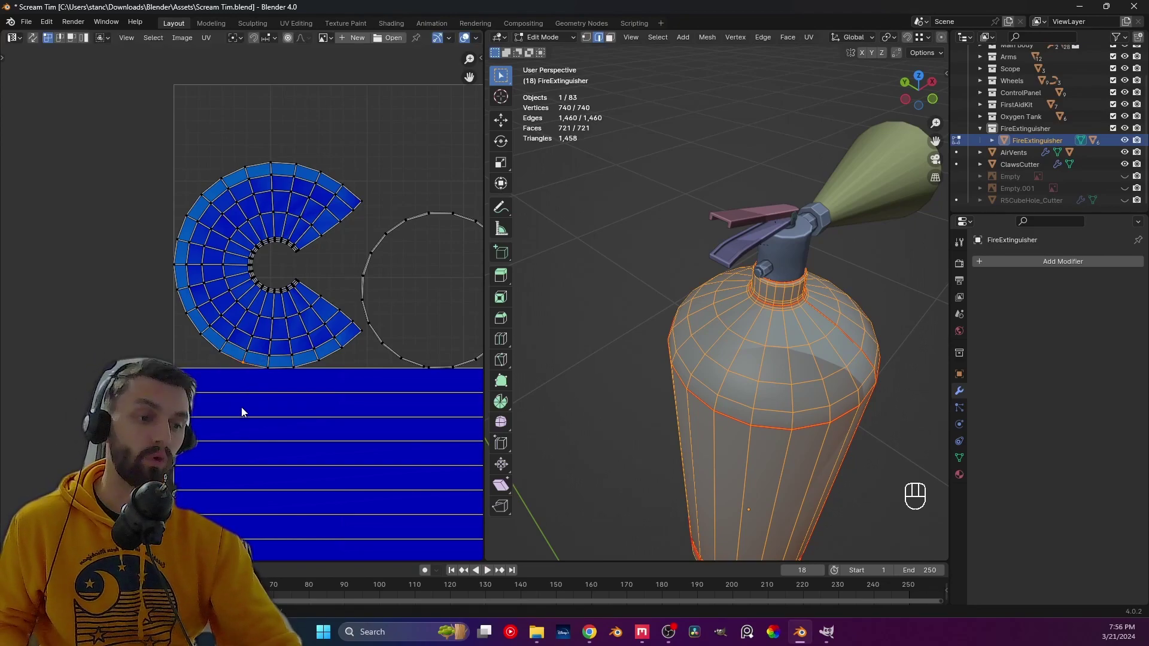
left_click(149, 220)
- Split the UV Editor horizontally, make the lower area a Shader Editor and hide its sidebar
scroll(163, 353, "down", 2)
scroll(163, 353, "down", 2)
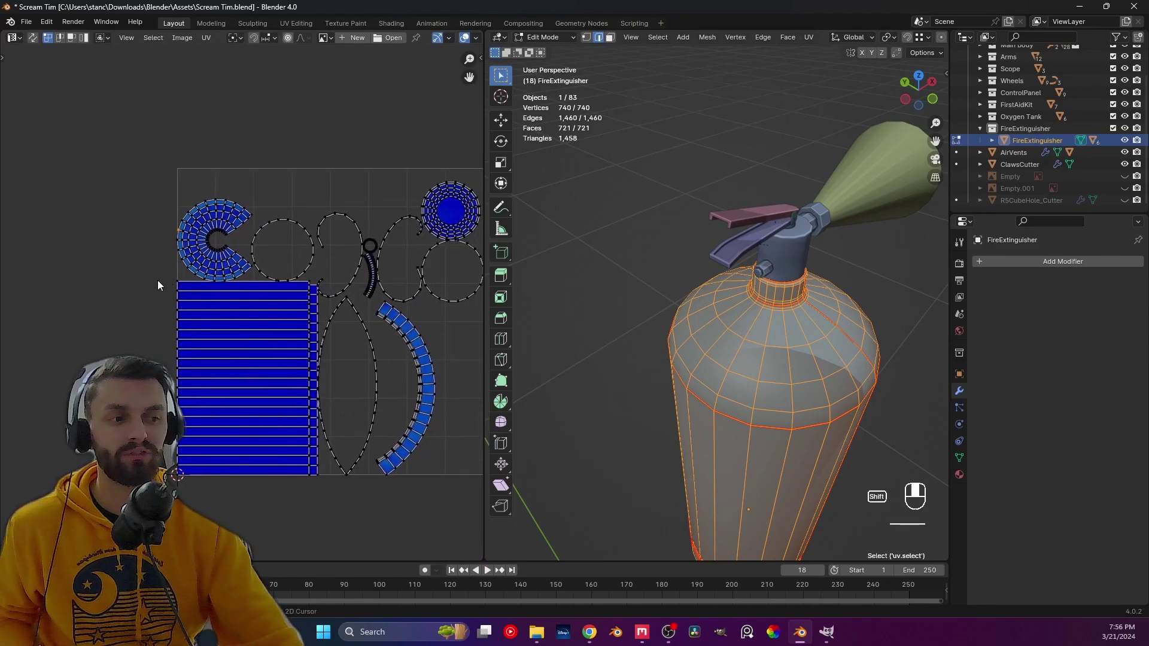
middle_click_drag(314, 192, 286, 183, "shift")
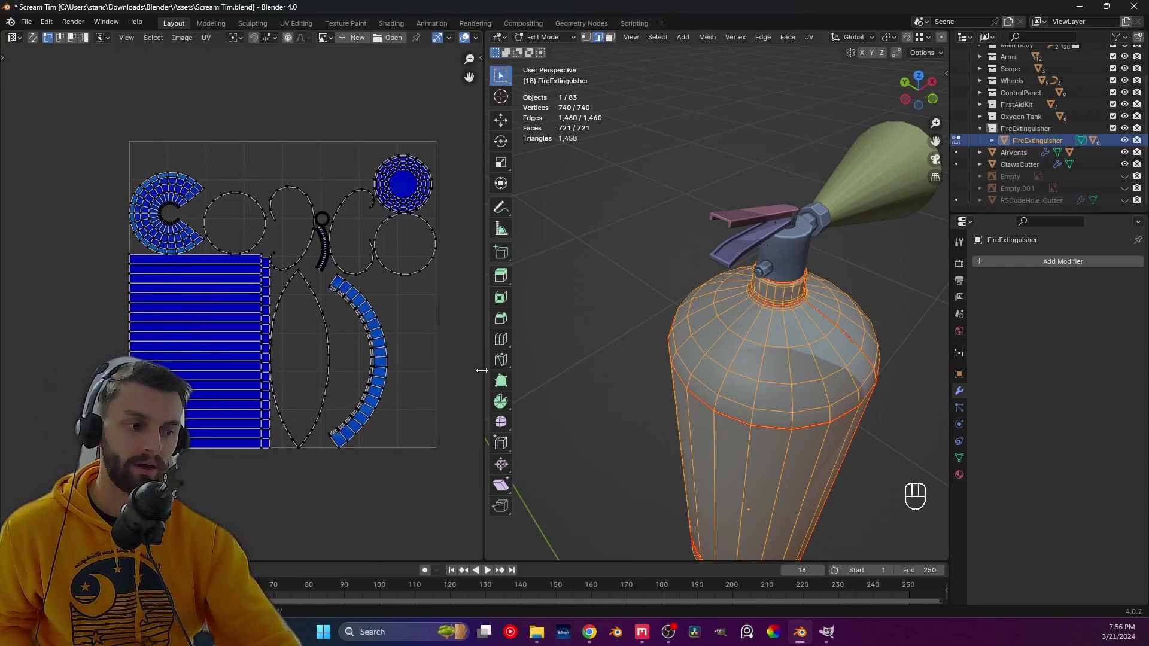
left_click_drag(480, 558, 475, 267)
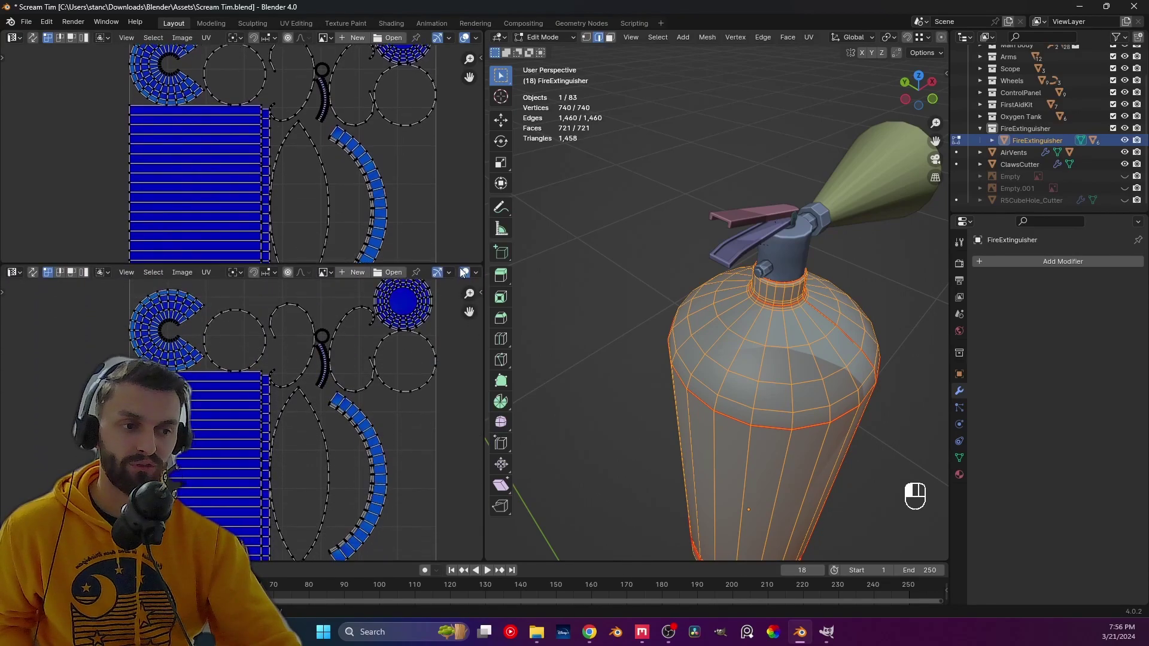
left_click(12, 273)
left_click(34, 383)
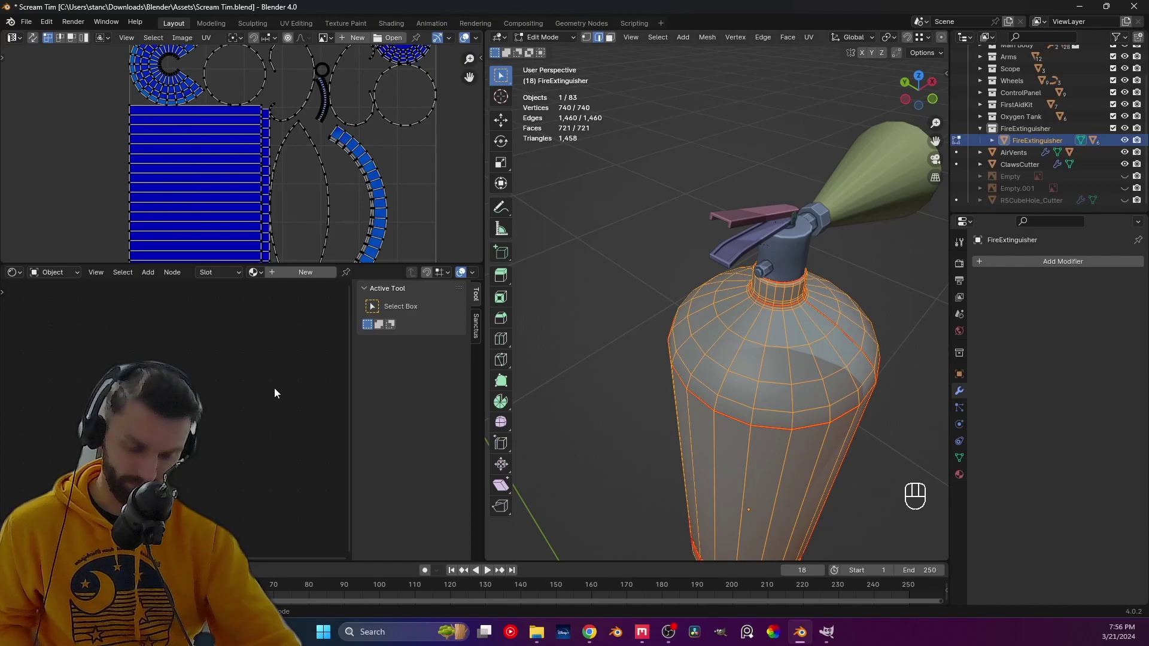
key("n")
- Create a new material on the FireExtinguisher and name it UV test
left_click(254, 272)
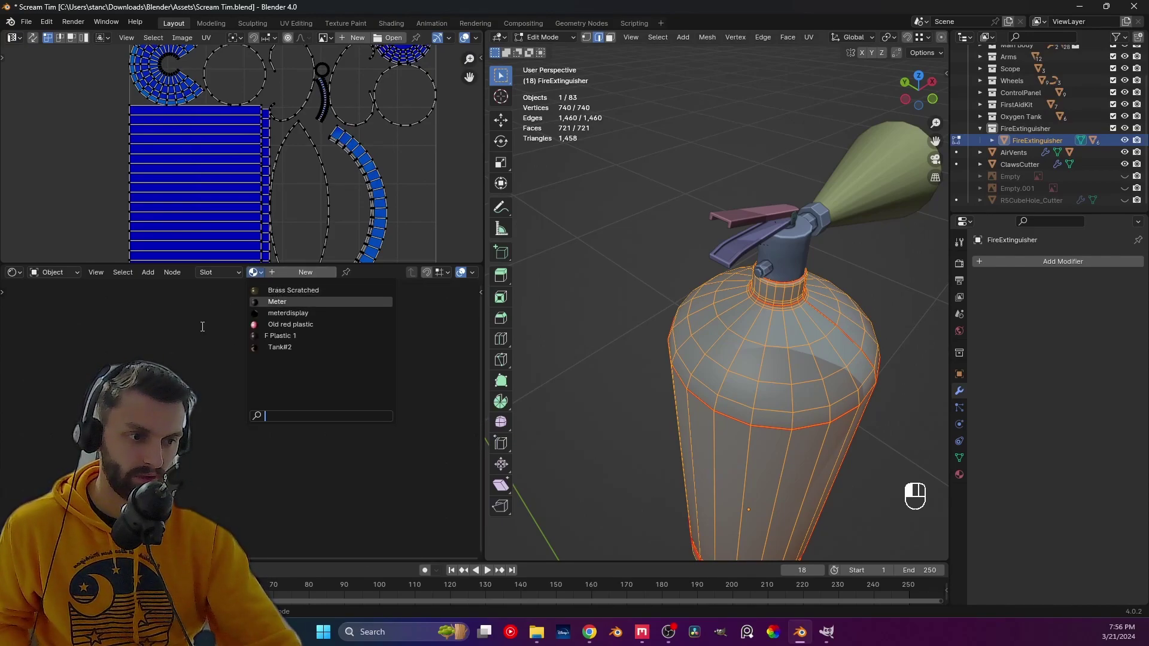
left_click(305, 273)
double_click(347, 272)
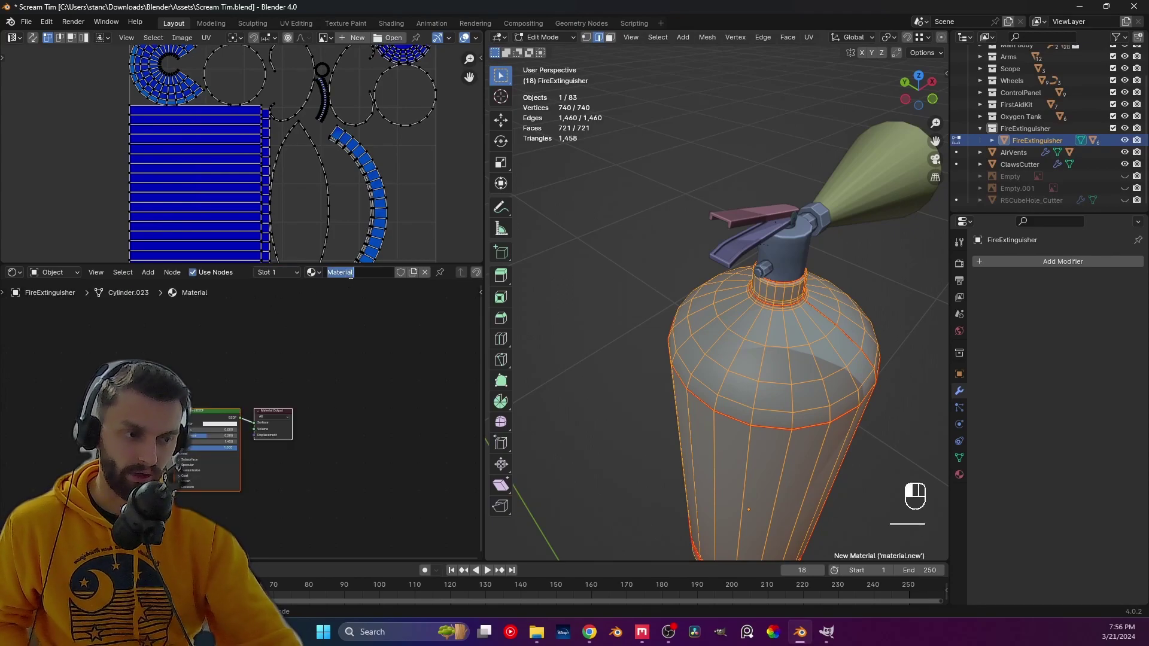
type("Y")
key("BackSpace")
type("UV")
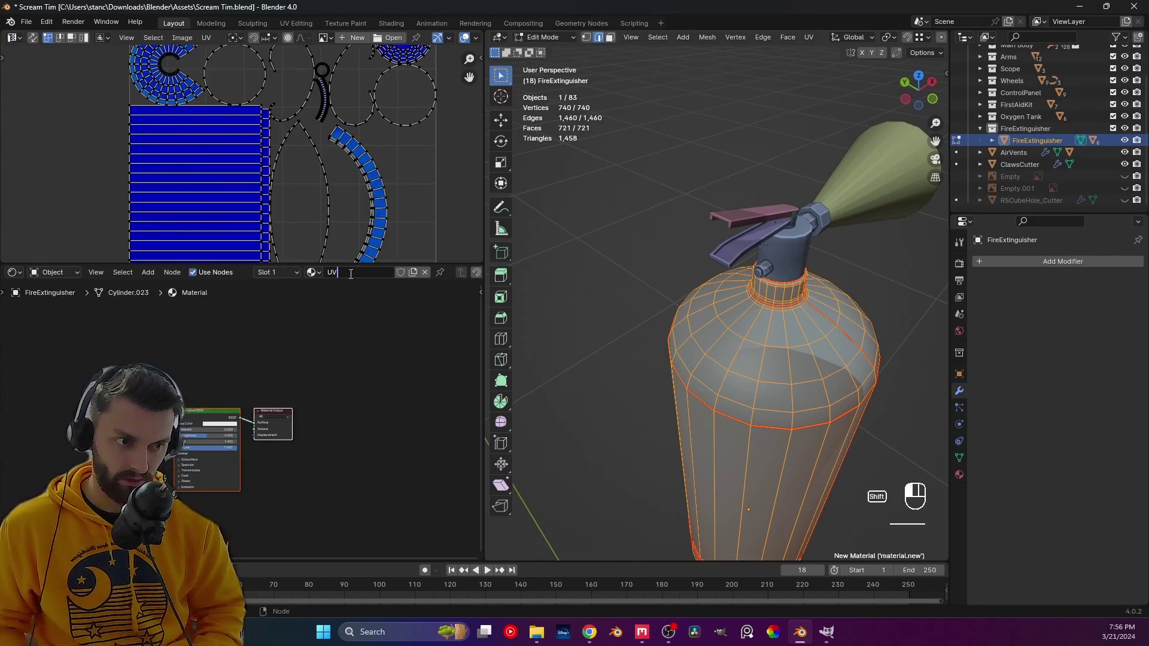
type(" test")
key("Return")
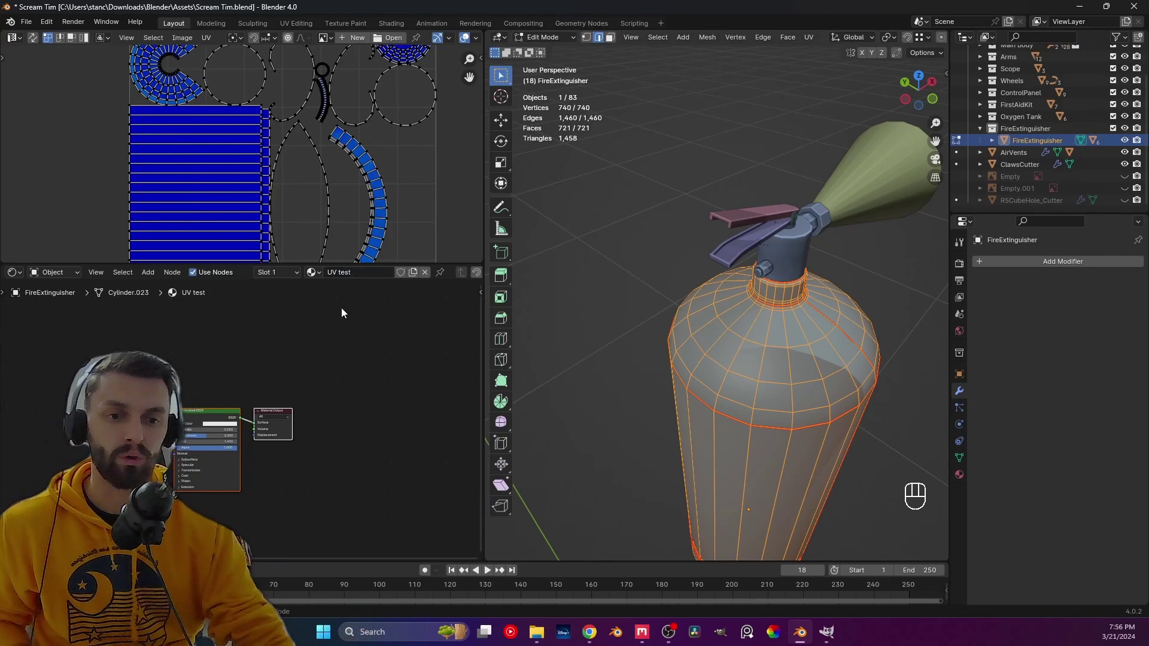
- Replace the Principled BSDF node with an Image Texture node placed beside the Material Output
scroll(382, 370, "up", 4)
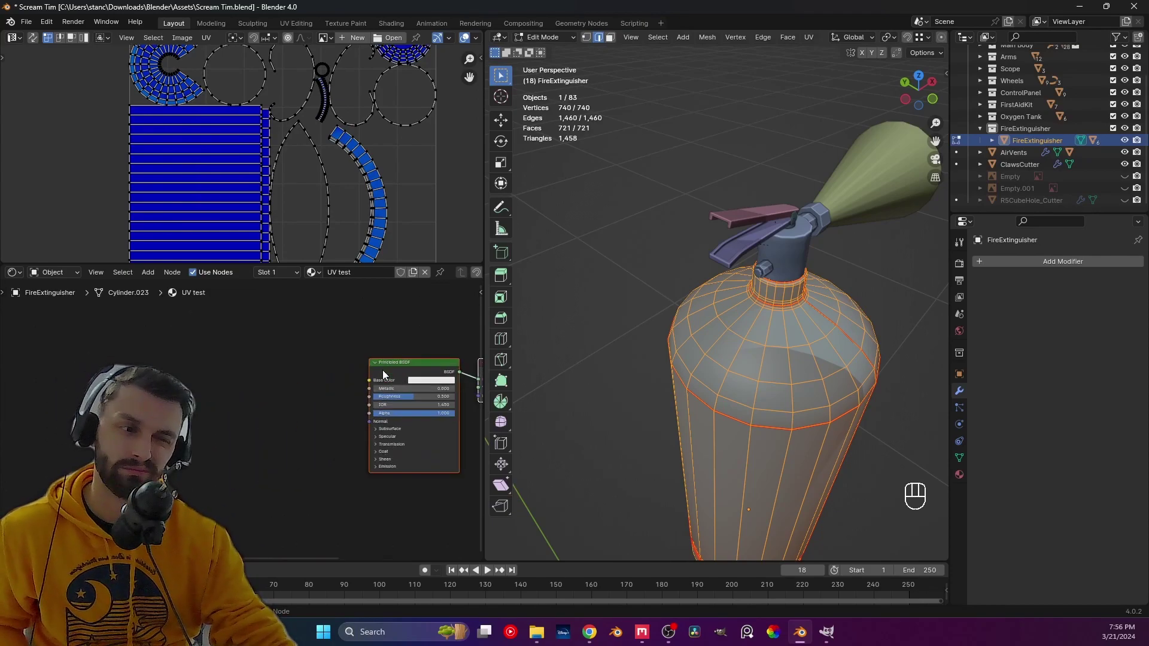
key("x")
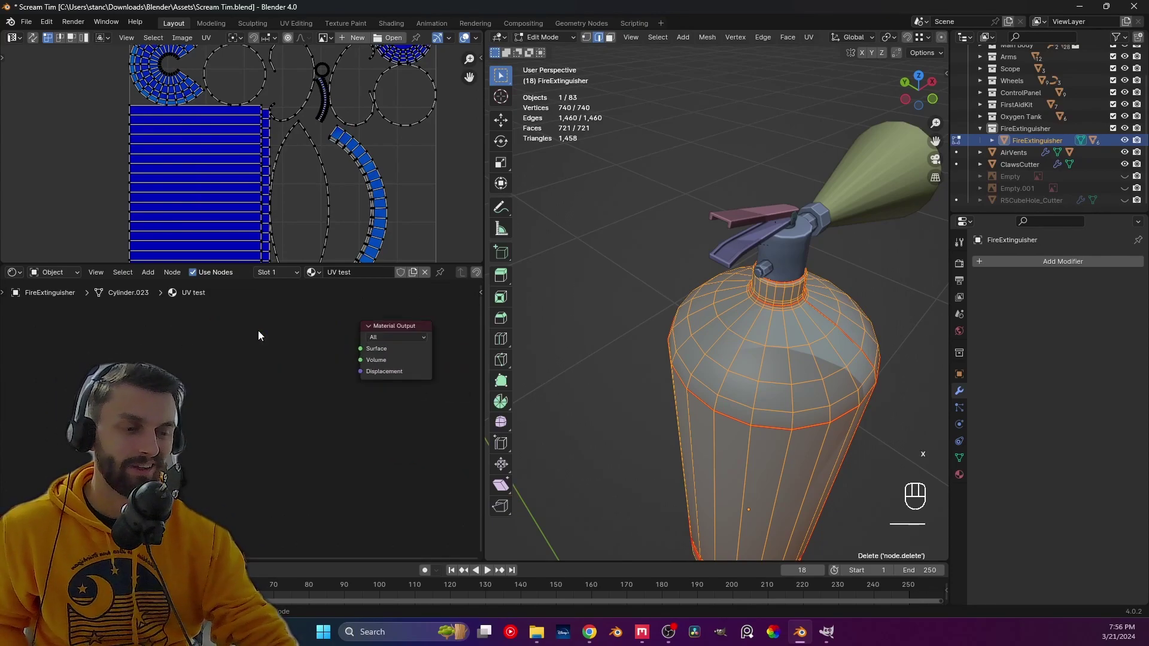
key("shift+a")
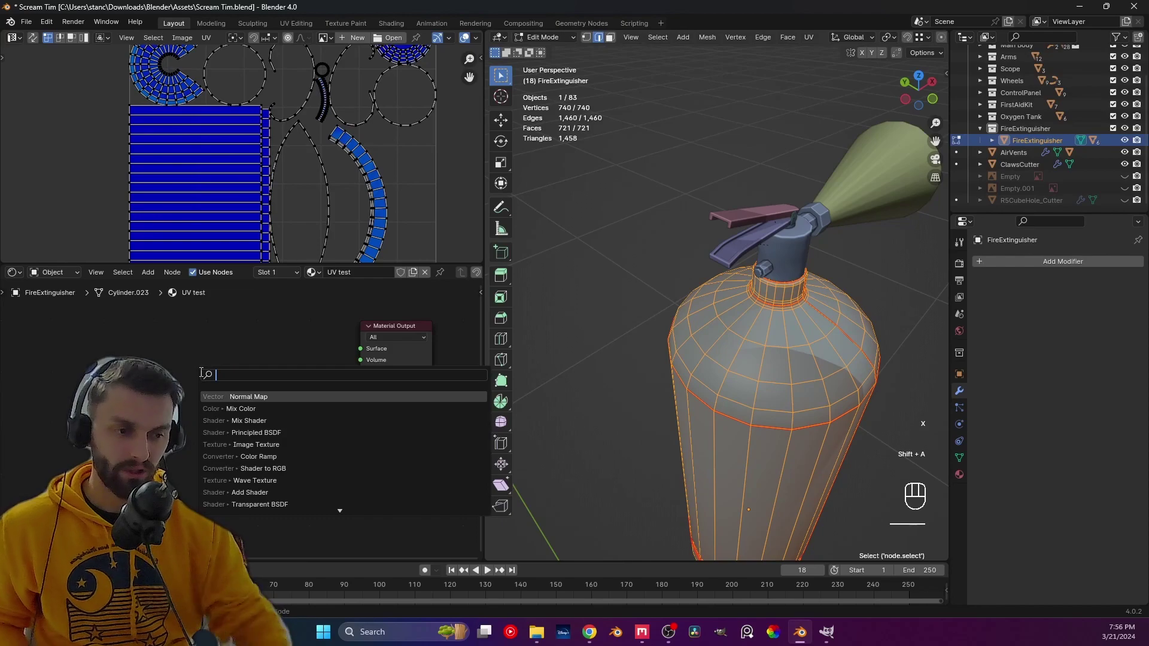
type("image")
key("Return")
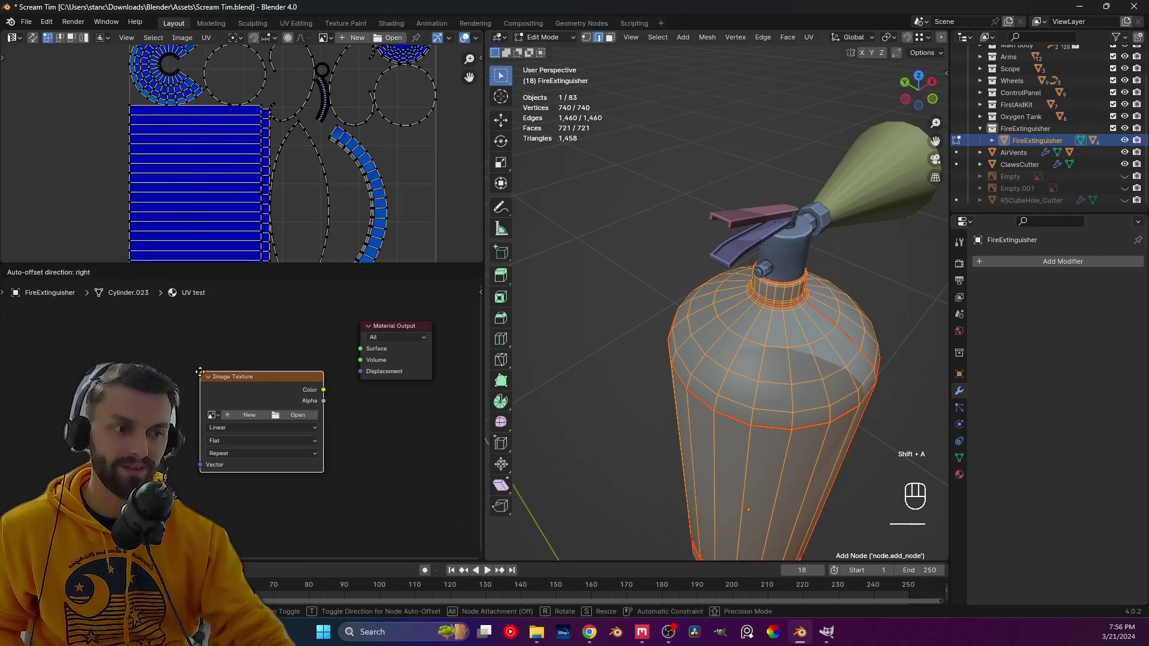
left_click(165, 323)
- Create a 4096 × 4096 px UV Grid image named UV test without alpha and link its Color to the Material Output's Surface
left_click(209, 365)
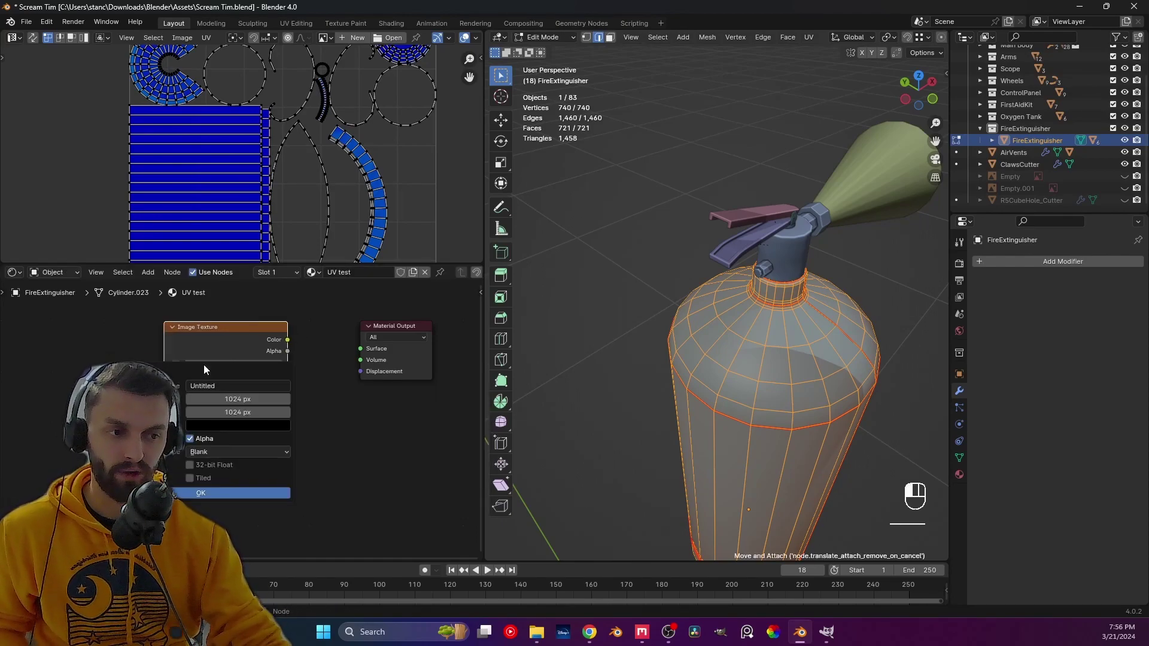
left_click(211, 386)
type("UV test")
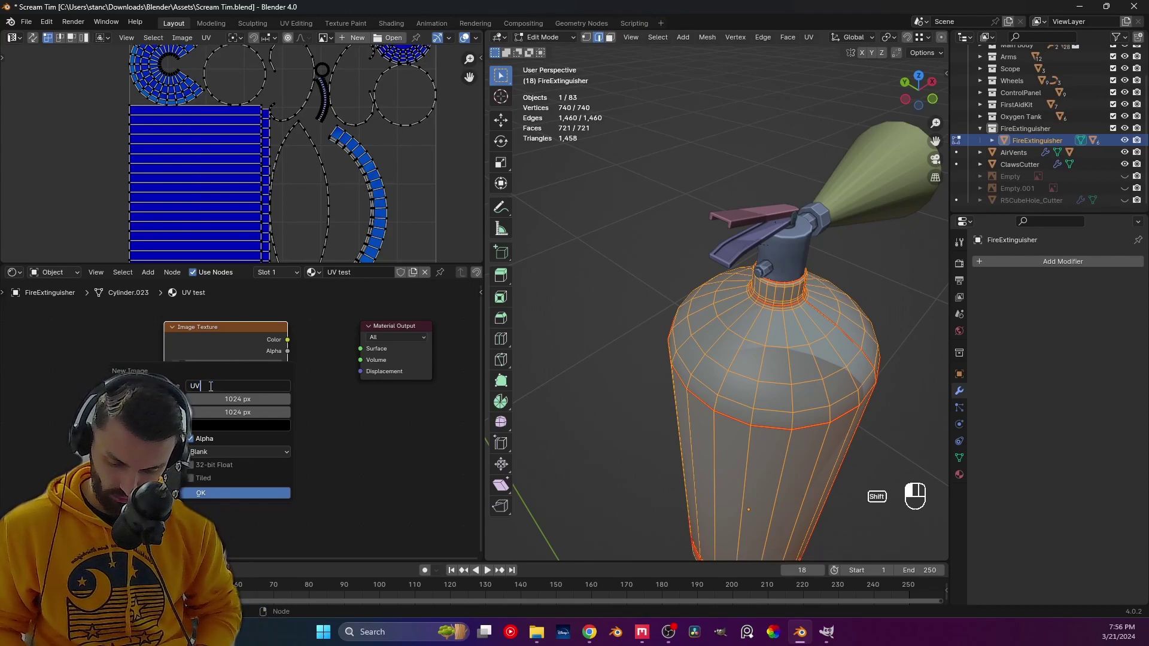
key("Return")
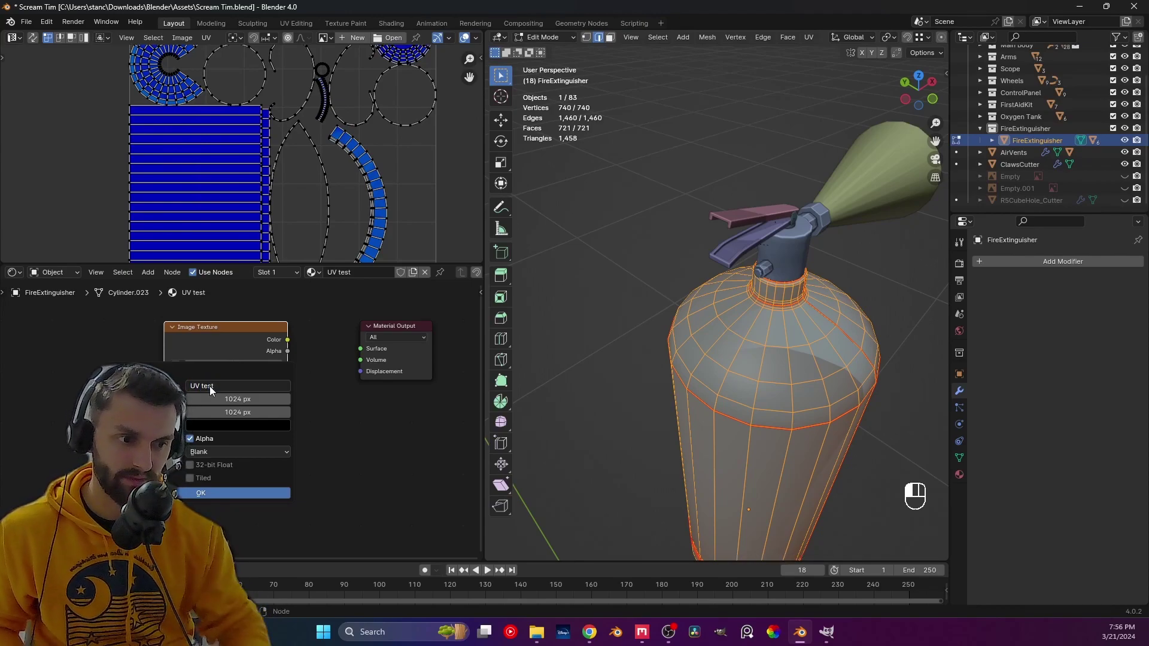
left_click(264, 398)
type("*")
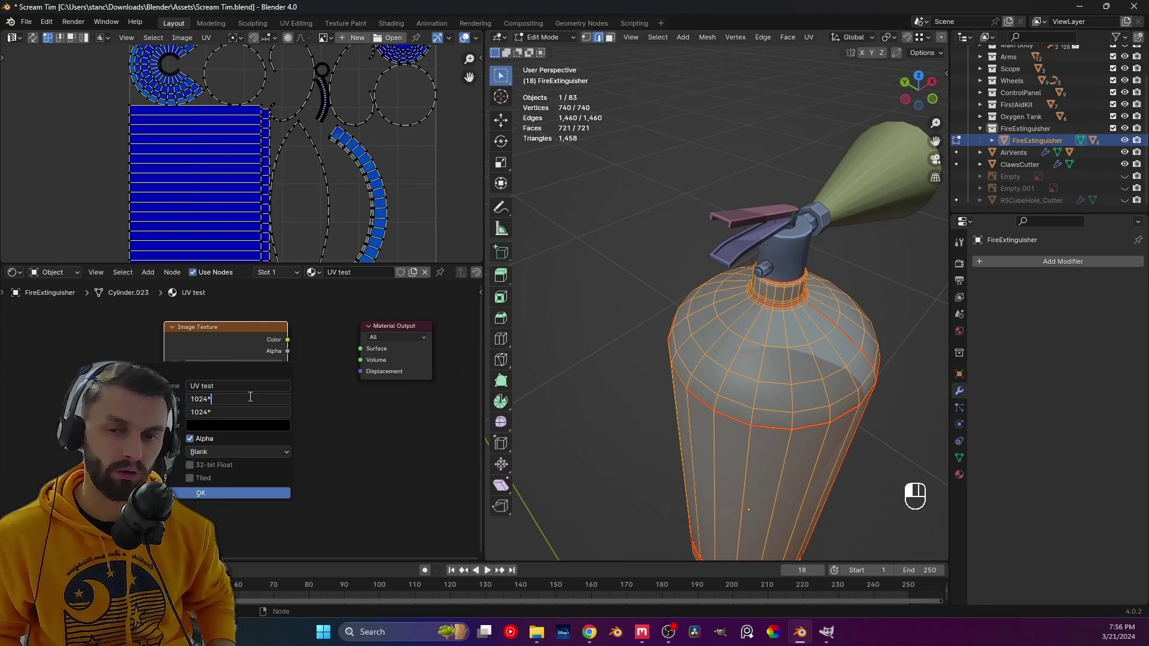
type("4")
key("Return")
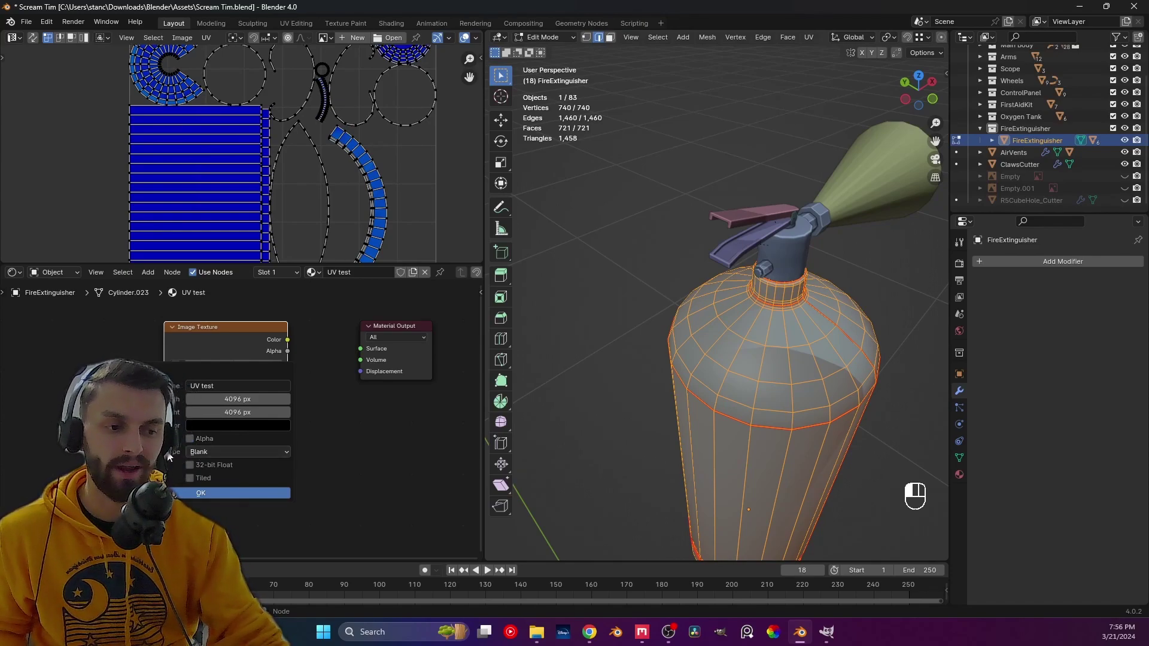
left_click(214, 452)
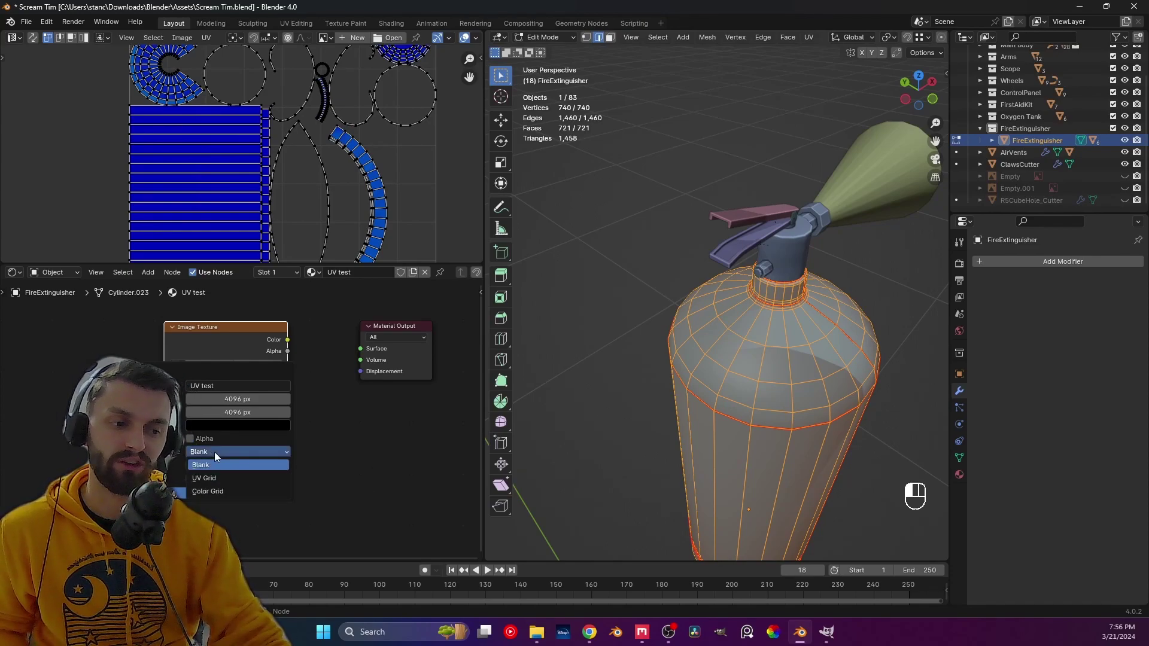
left_click(213, 478)
left_click(194, 493)
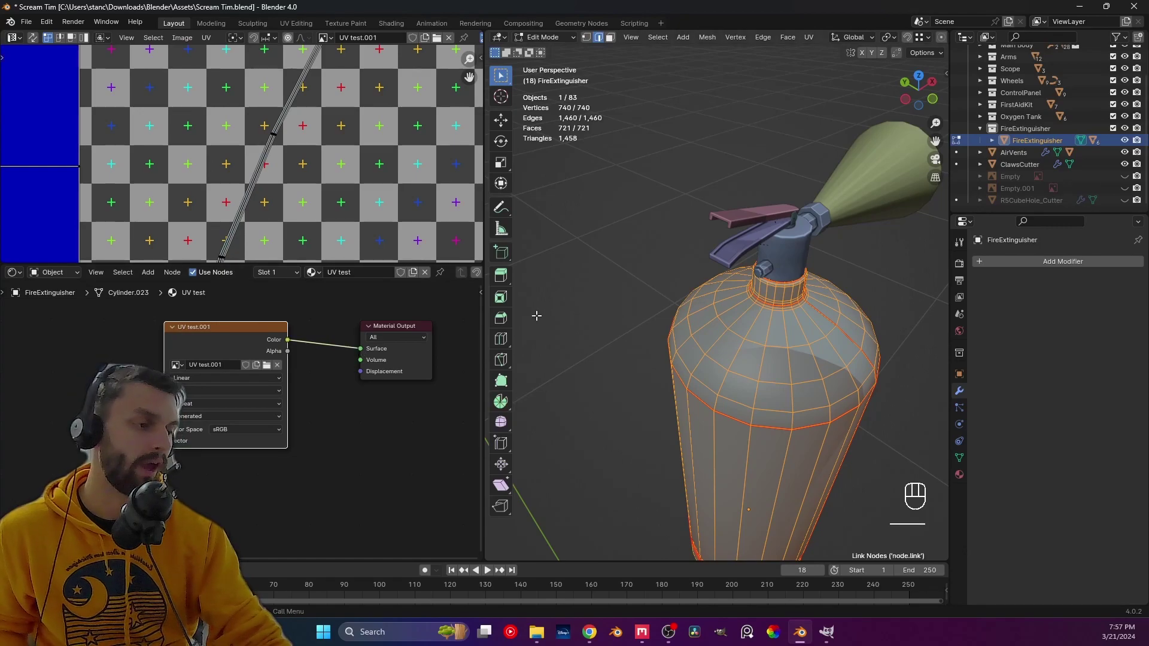
- Deselect the mesh and switch the 3D viewport to Material Preview to show the checker texture on the extinguisher
left_click(575, 290)
scroll(599, 37, "down", 2)
scroll(897, 37, "down", 2)
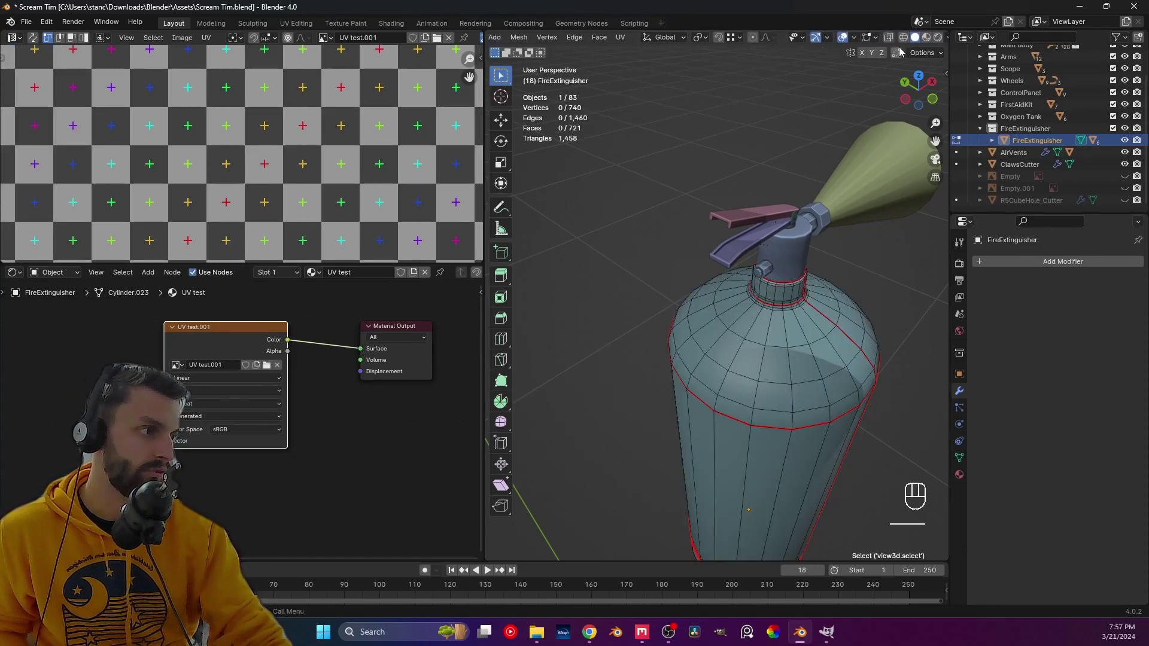
key("z")
middle_click_drag(685, 284, 586, 368)
left_click(583, 374)
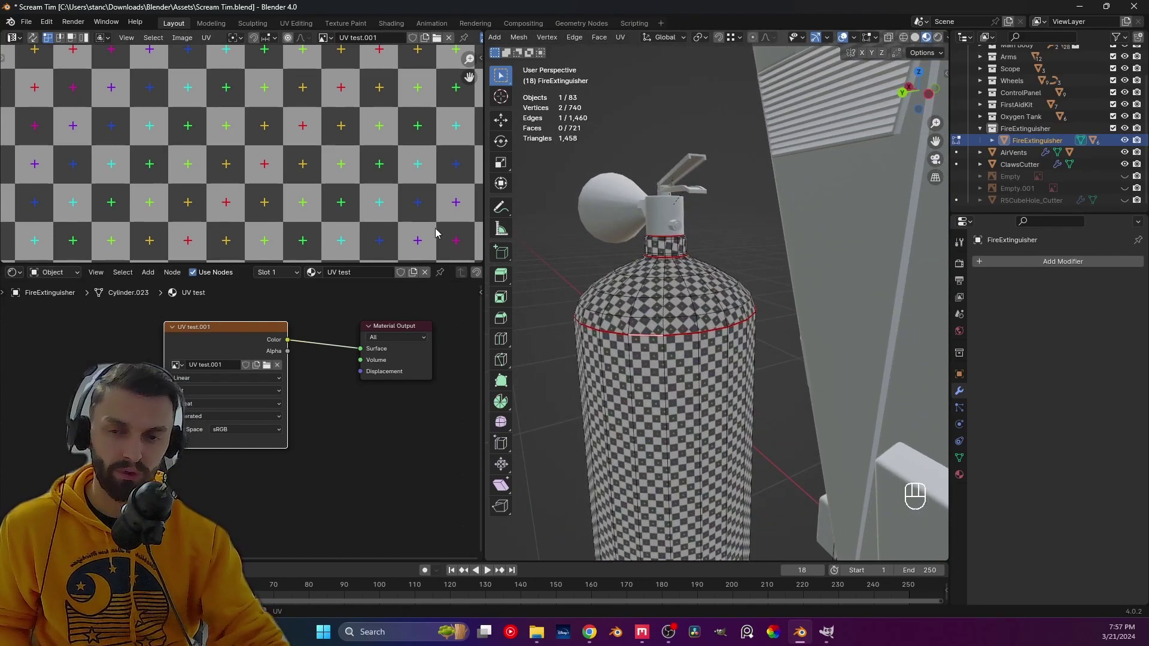
- Select the whole mesh to show its UV islands over the checker image in the UV Editor
scroll(306, 178, "down", 2)
scroll(307, 174, "down", 5)
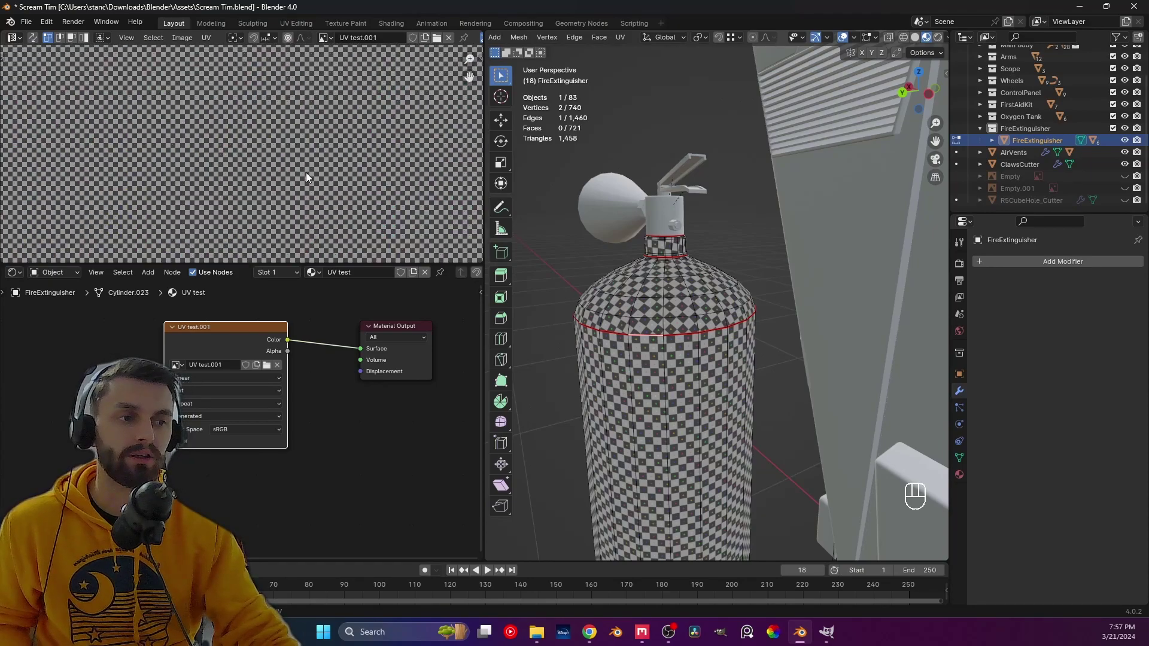
key("a")
scroll(313, 199, "up", 3)
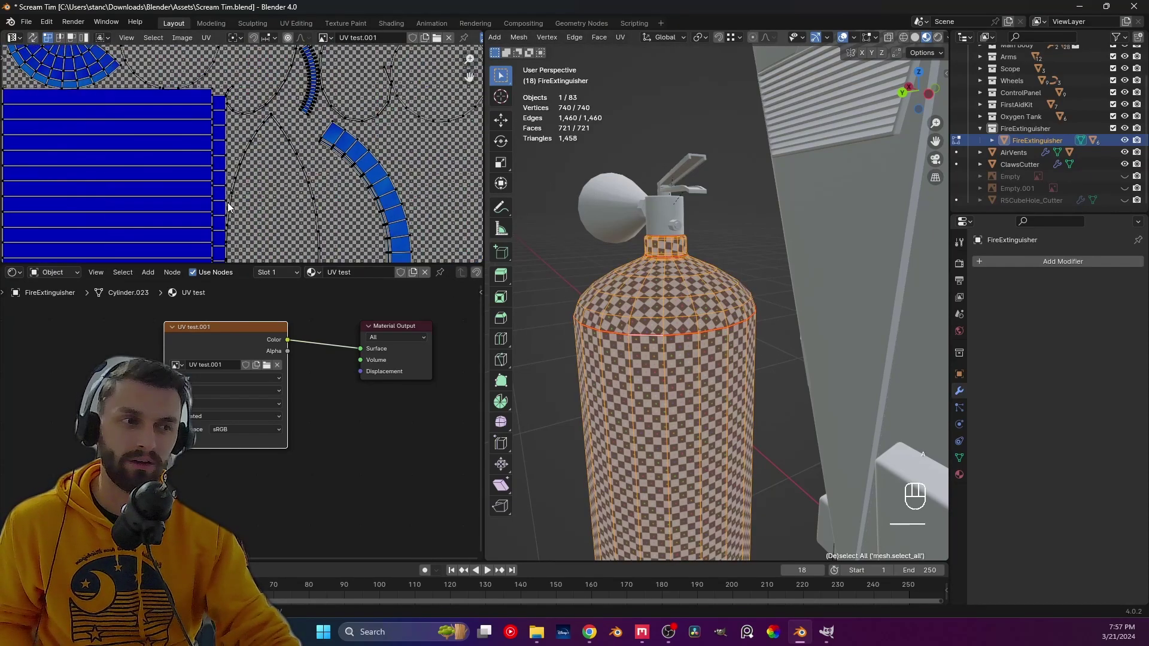
- Leave Edit Mode and examine the checker pattern closely along the extinguisher's body for stretching
left_click(557, 450)
middle_click_drag(557, 450, 699, 282)
key("Tab")
scroll(653, 374, "up", 4)
scroll(671, 329, "up", 6)
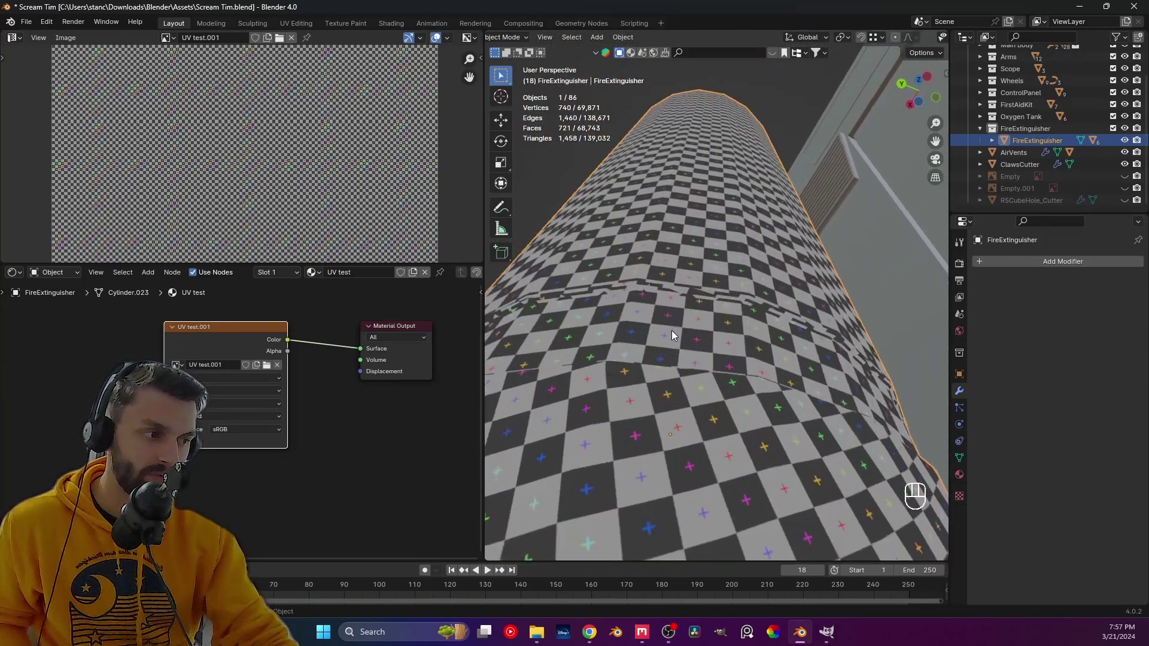
- Select the extinguisher's whole mesh in Edit Mode and examine its thin UV strips over the checker image in the UV Editor
scroll(672, 335, "down", 8)
middle_click_drag(645, 347, 544, 332)
key("Tab")
key("a")
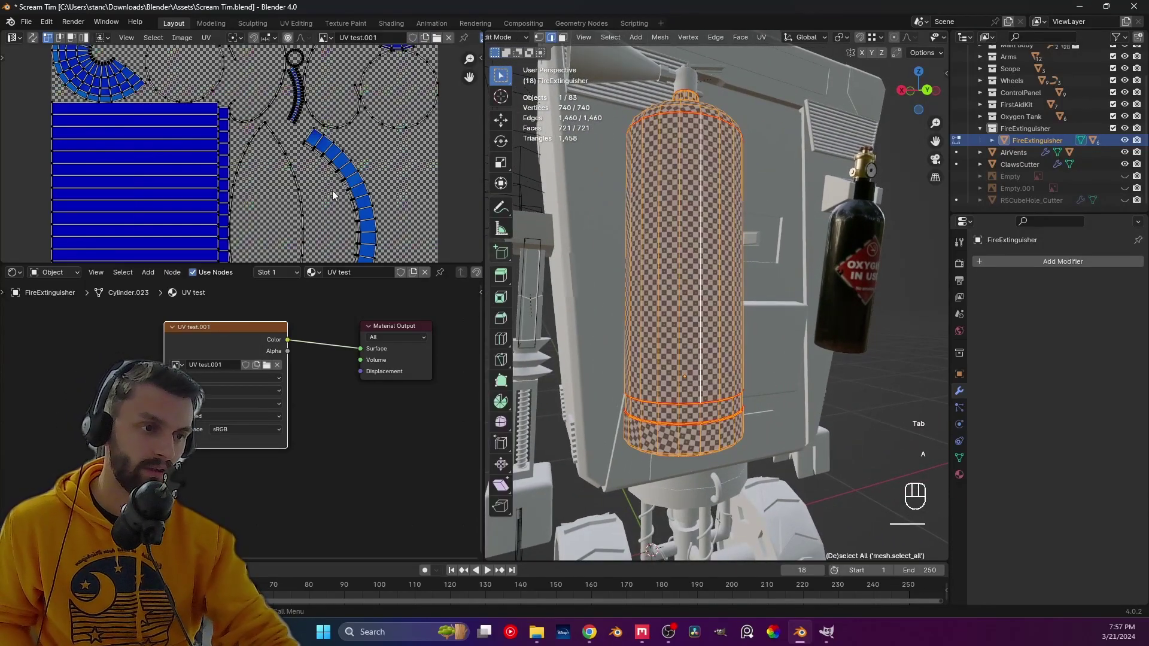
scroll(301, 196, "up", 6)
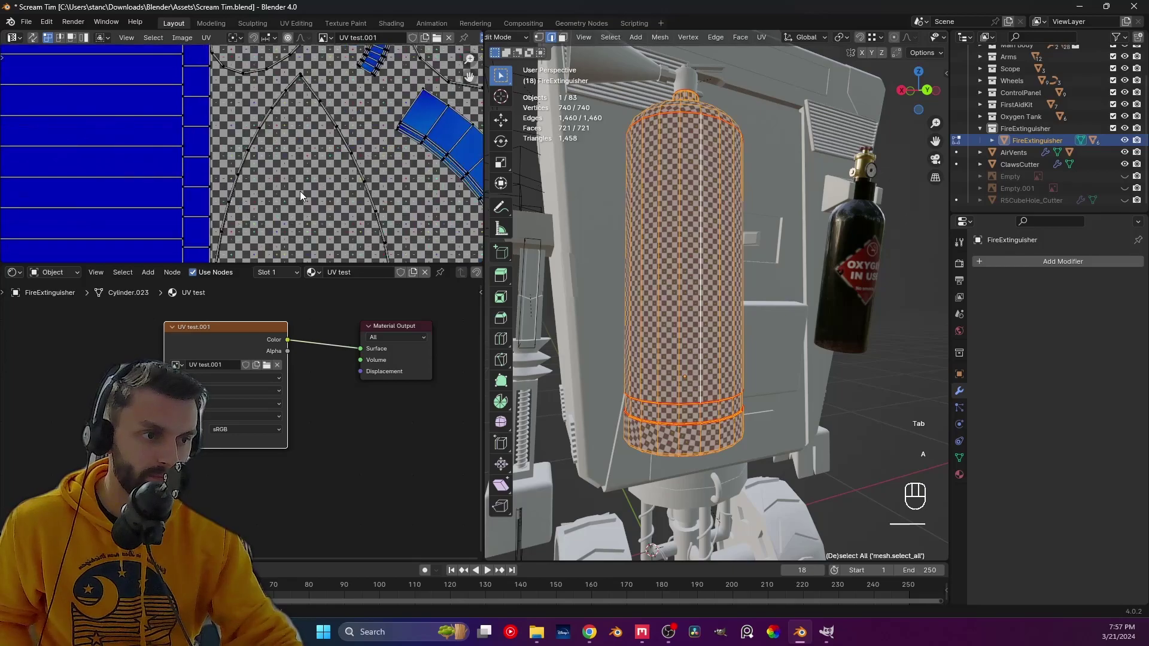
scroll(301, 196, "up", 9)
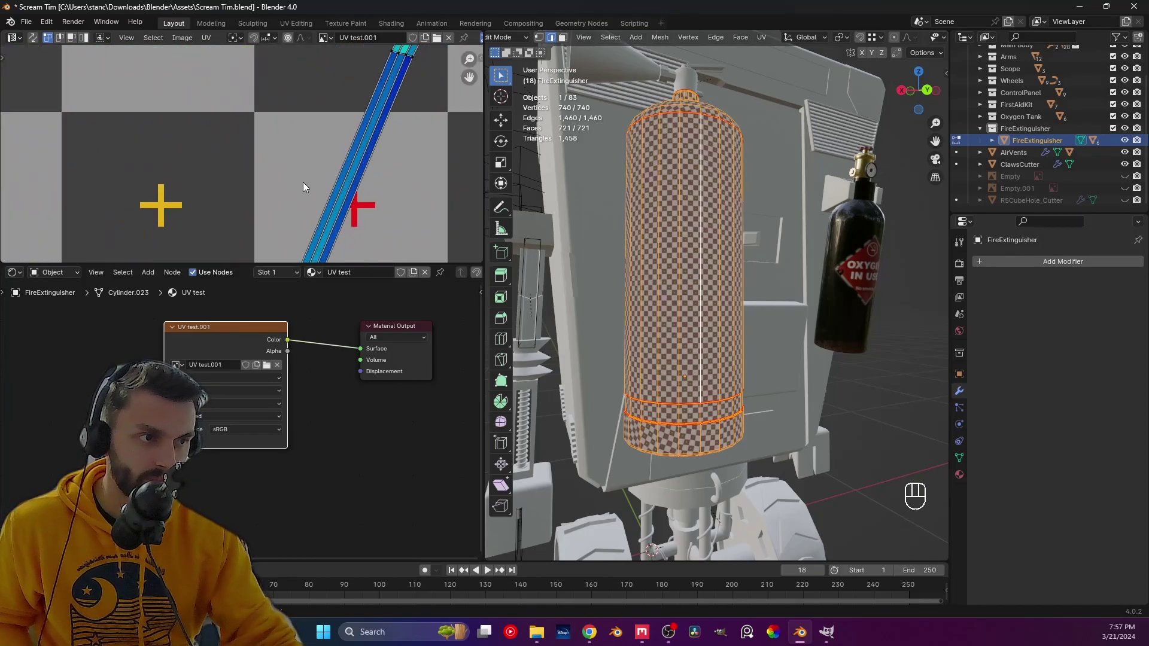
middle_click_drag(300, 186, 292, 181, "shift")
scroll(292, 181, "down", 5)
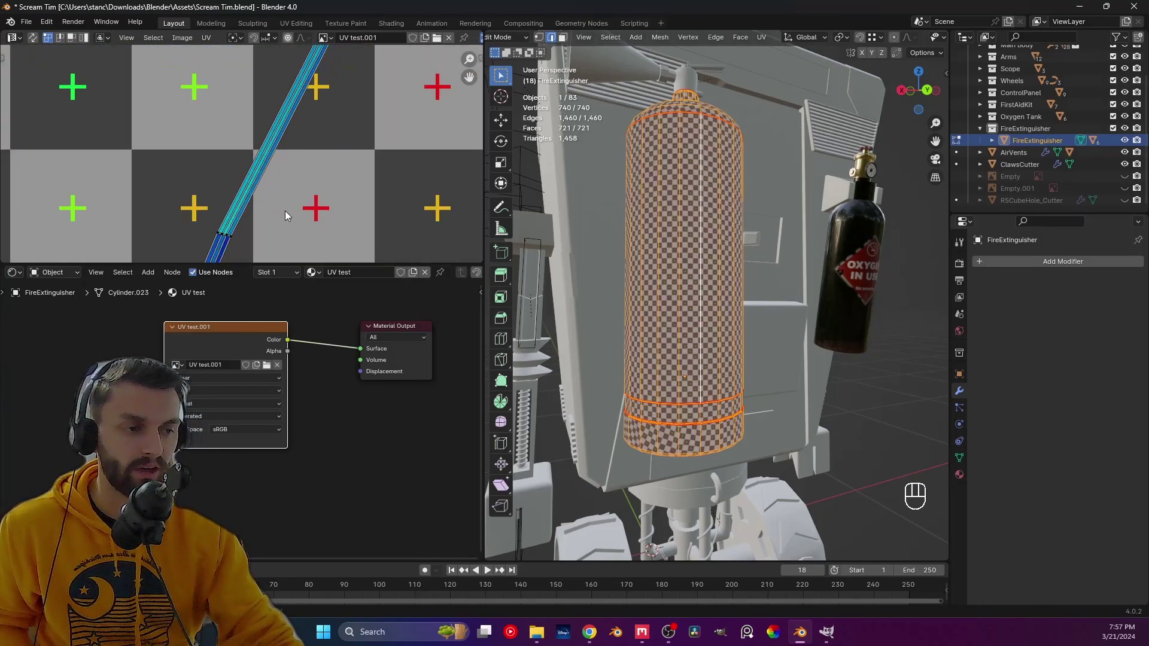
scroll(270, 203, "down", 10)
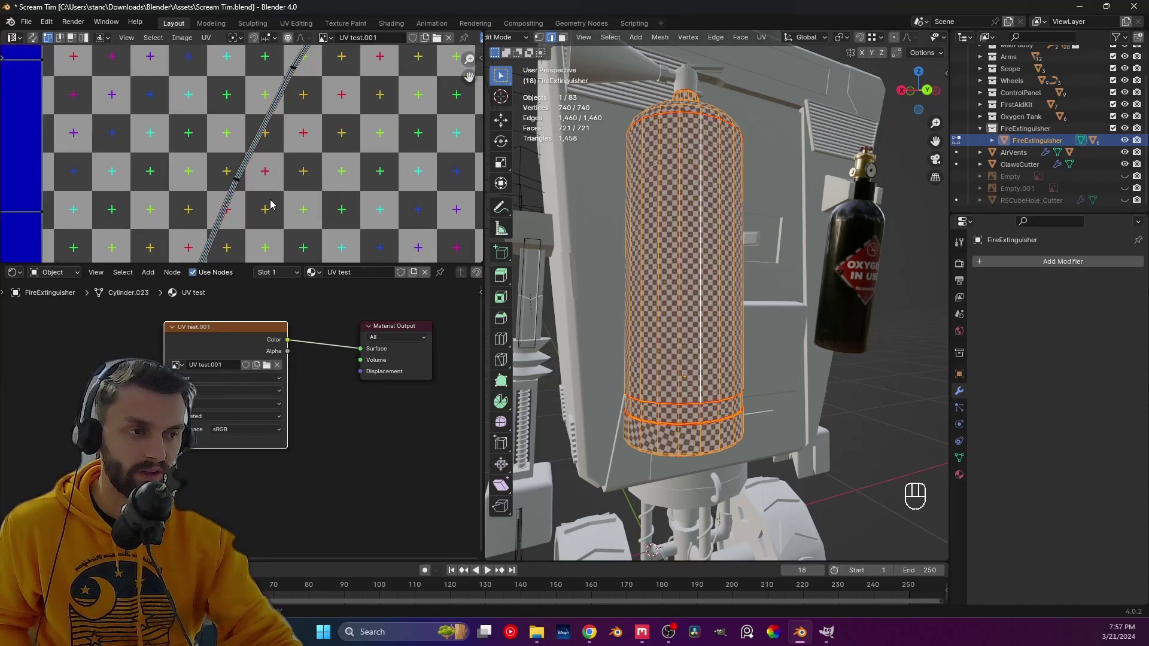
scroll(270, 202, "down", 3)
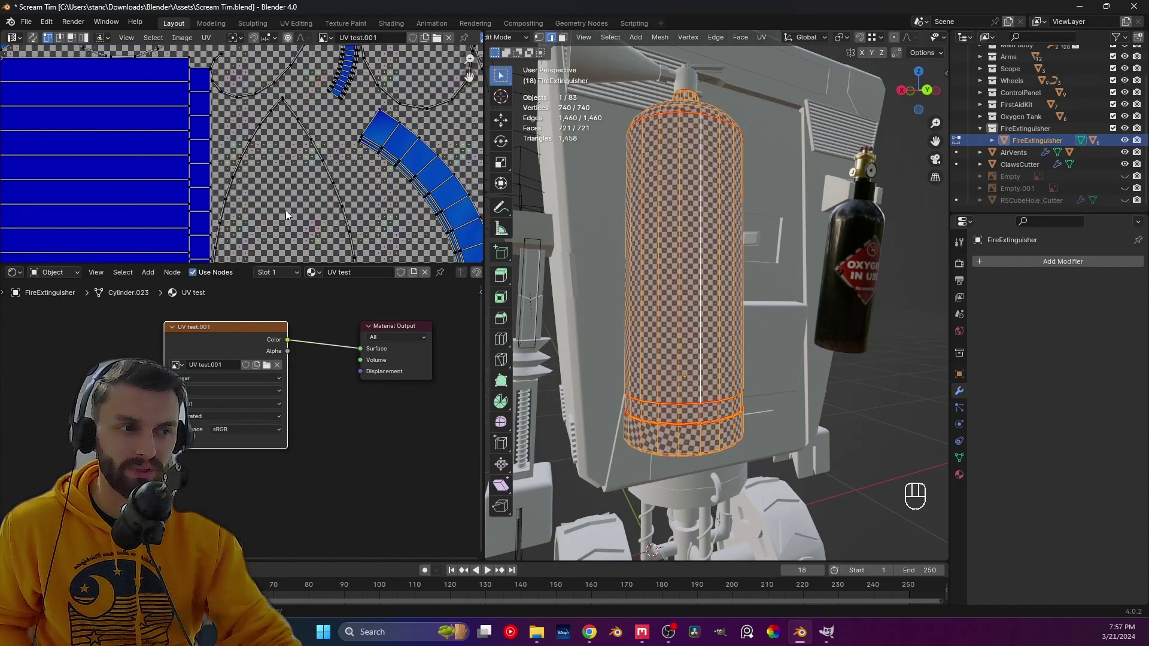
- Examine the checker pattern around the ridges near the extinguisher's base, both in Object Mode and in Edit Mode with edge selection
middle_click_drag(544, 332, 660, 286)
scroll(660, 286, "up", 10)
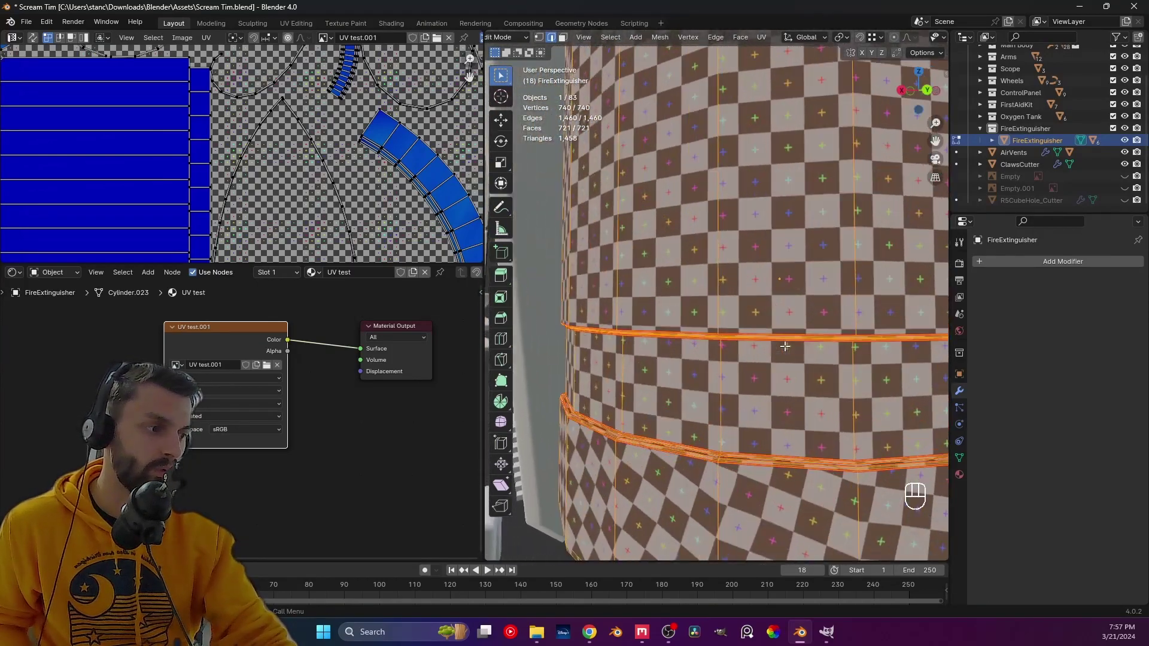
middle_click_drag(756, 261, 666, 216, "shift")
middle_click_drag(740, 243, 630, 144)
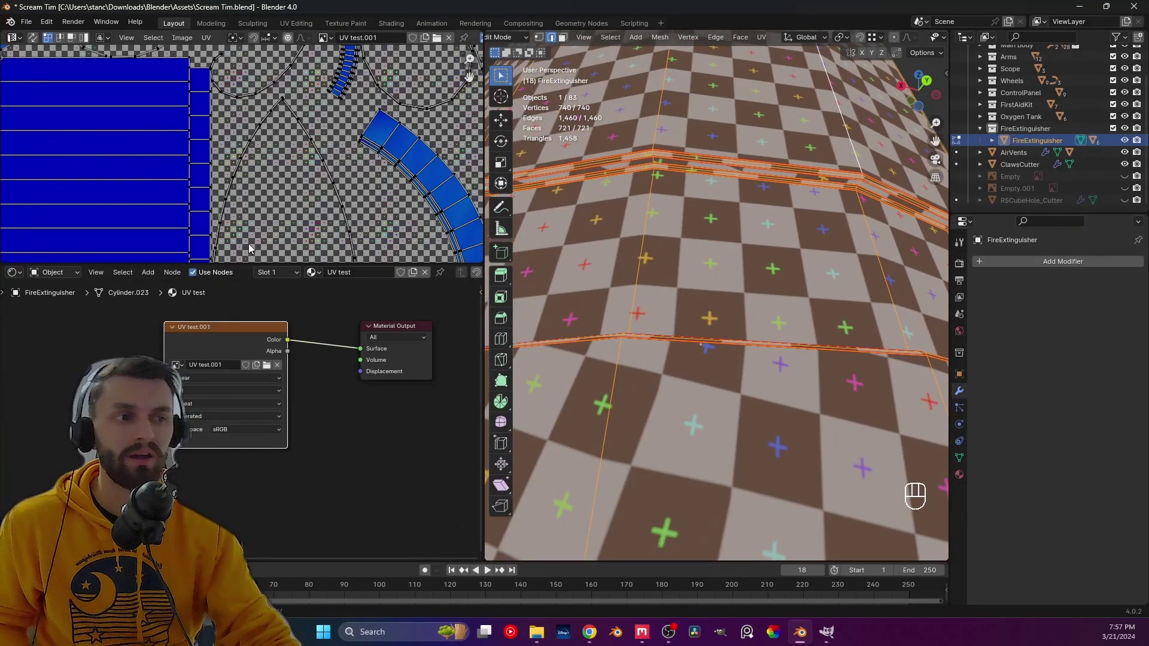
middle_click_drag(673, 170, 649, 227)
key("Tab")
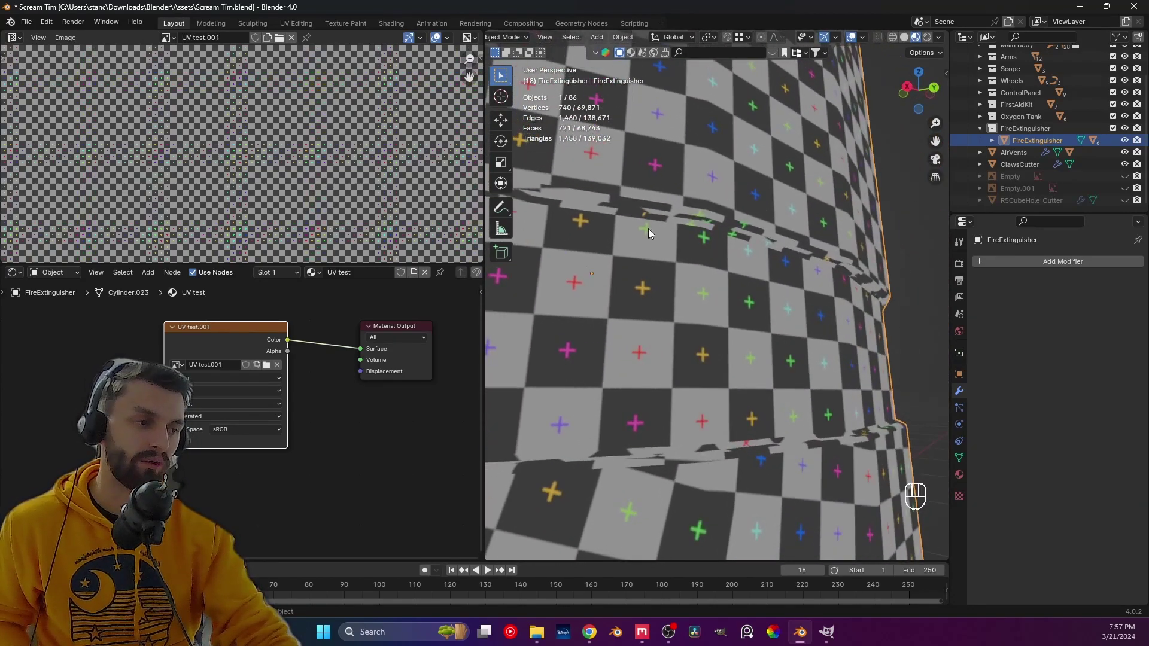
scroll(649, 227, "up", 4)
middle_click_drag(705, 320, 705, 268)
key("Tab")
key("2")
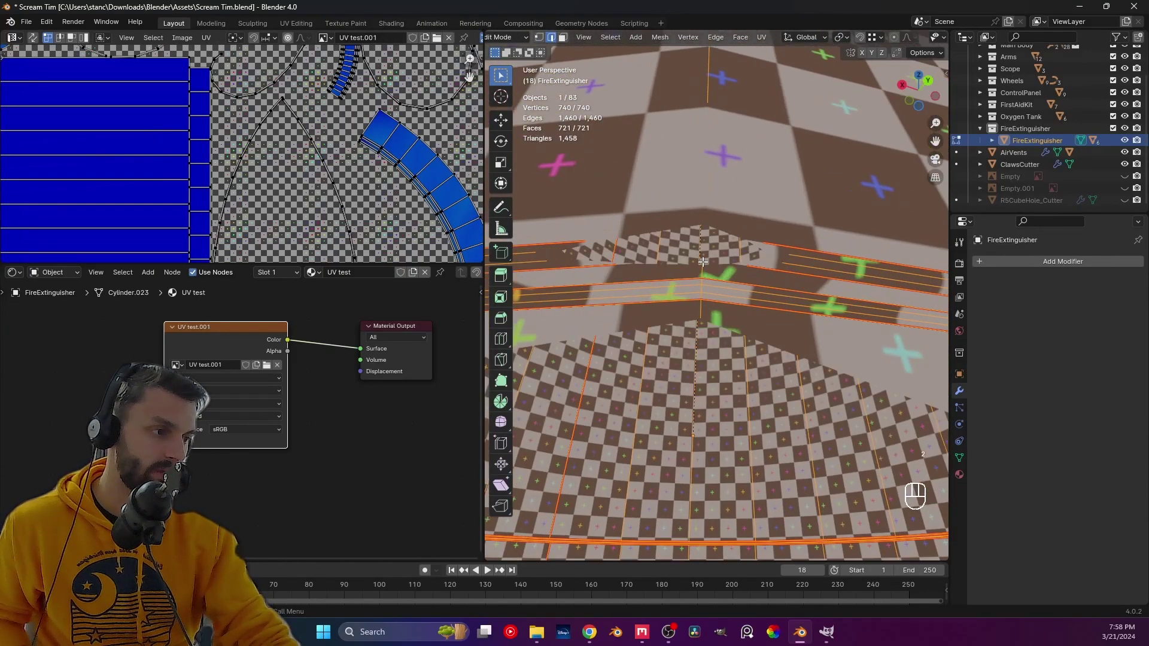
- Set the 3D viewport's Clip Start to 0.0001 m and zoom in closely on the extinguisher's ridge
scroll(703, 262, "down", 5)
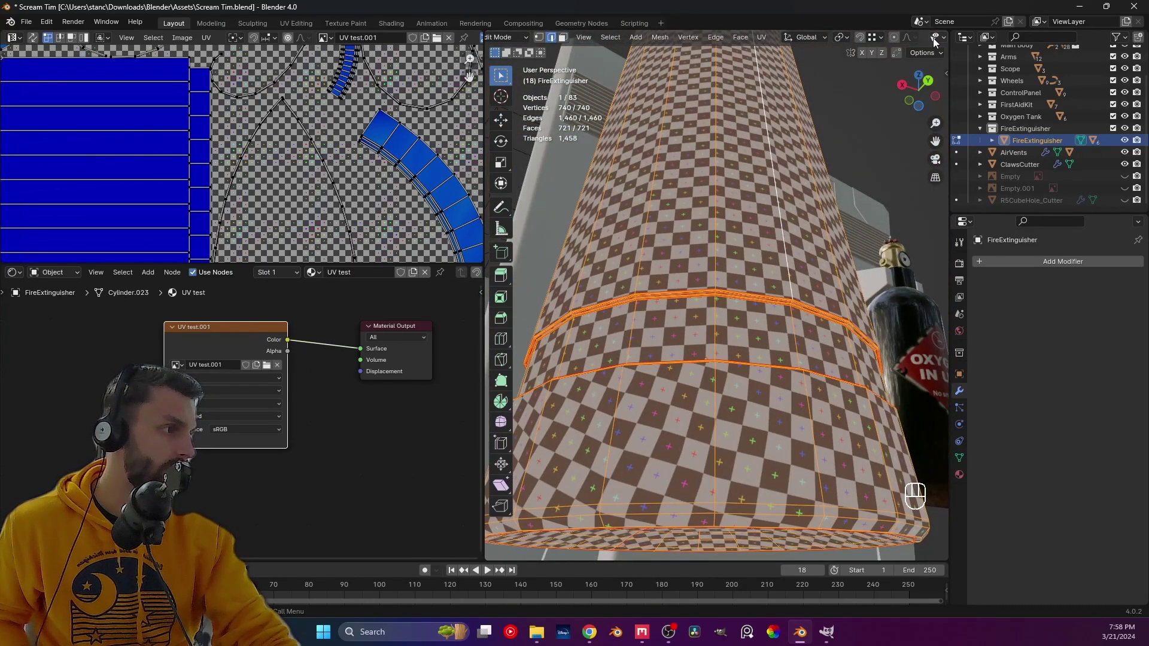
scroll(935, 40, "down", 4)
key("n")
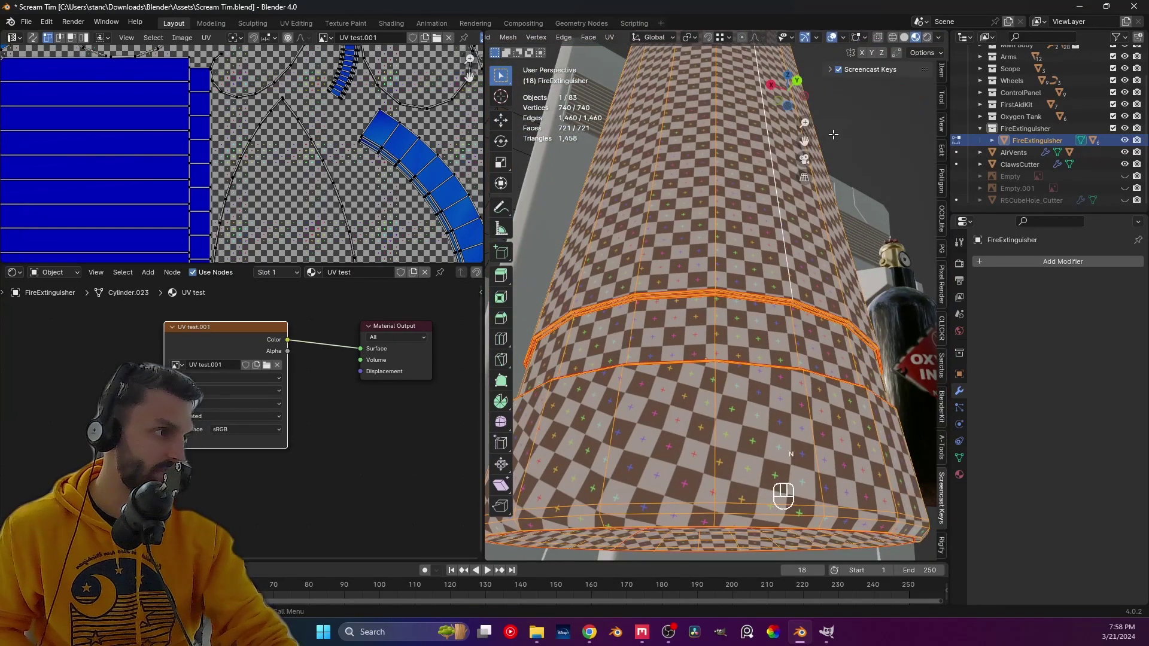
key("n")
key("n")
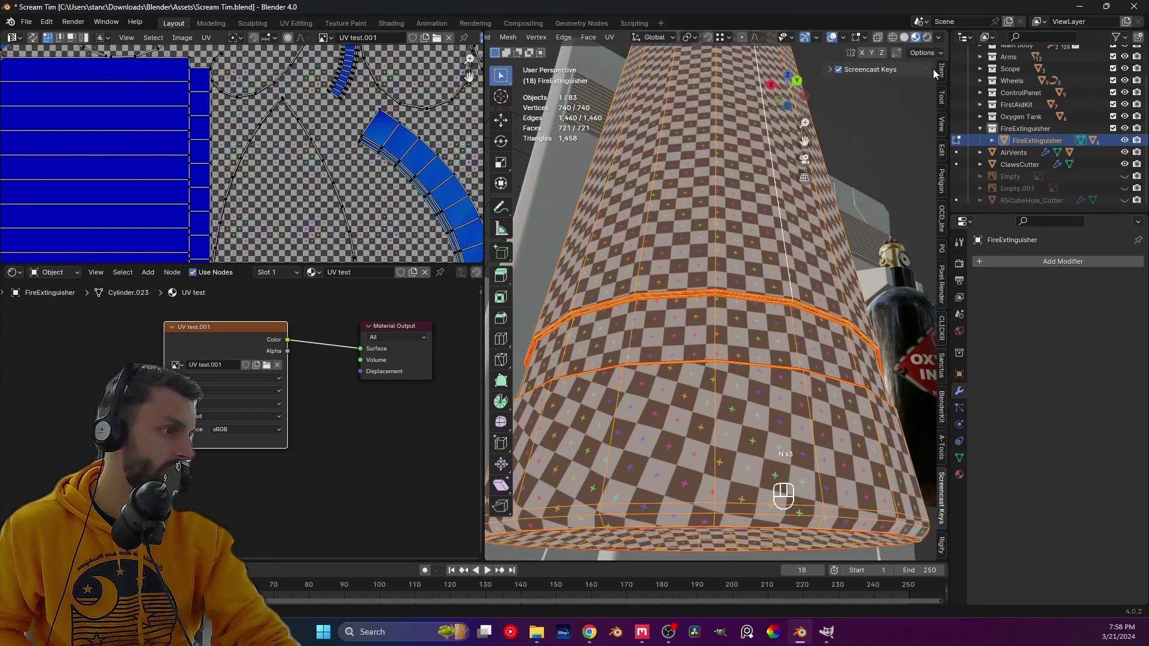
left_click(942, 127)
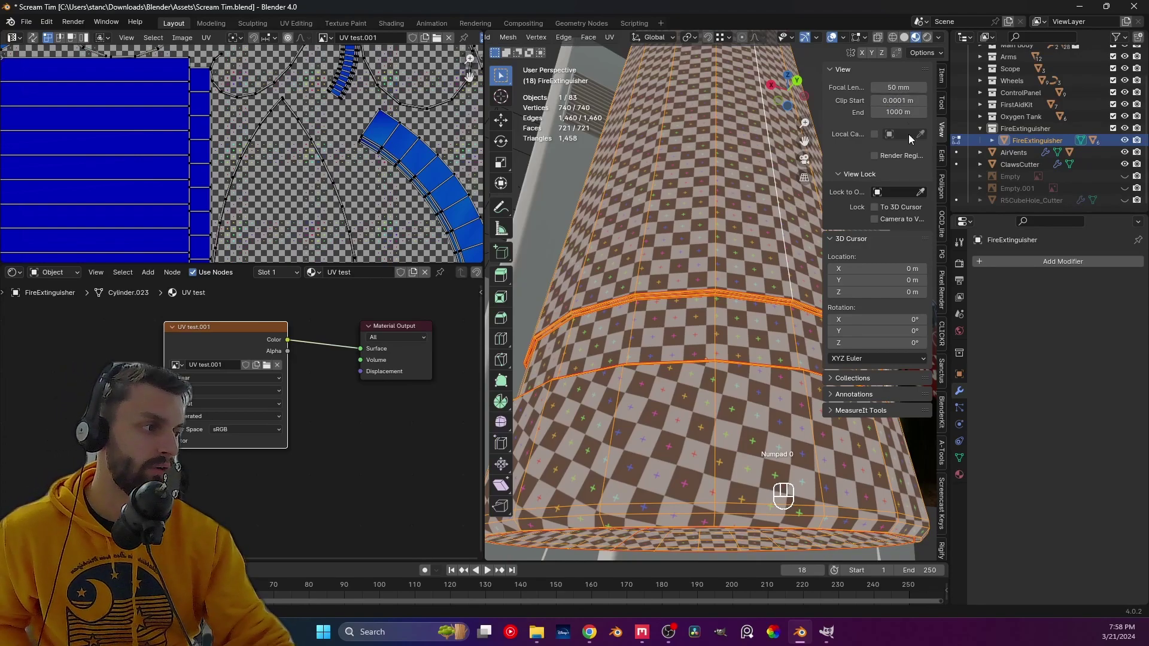
scroll(726, 252, "up", 10)
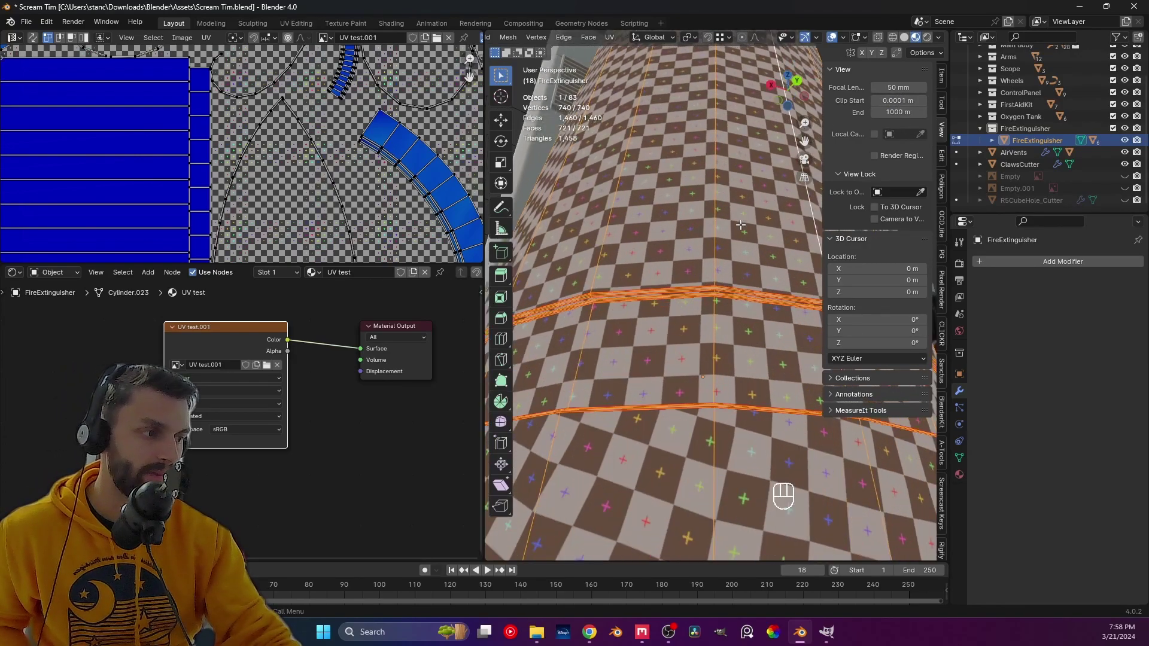
scroll(726, 252, "up", 4)
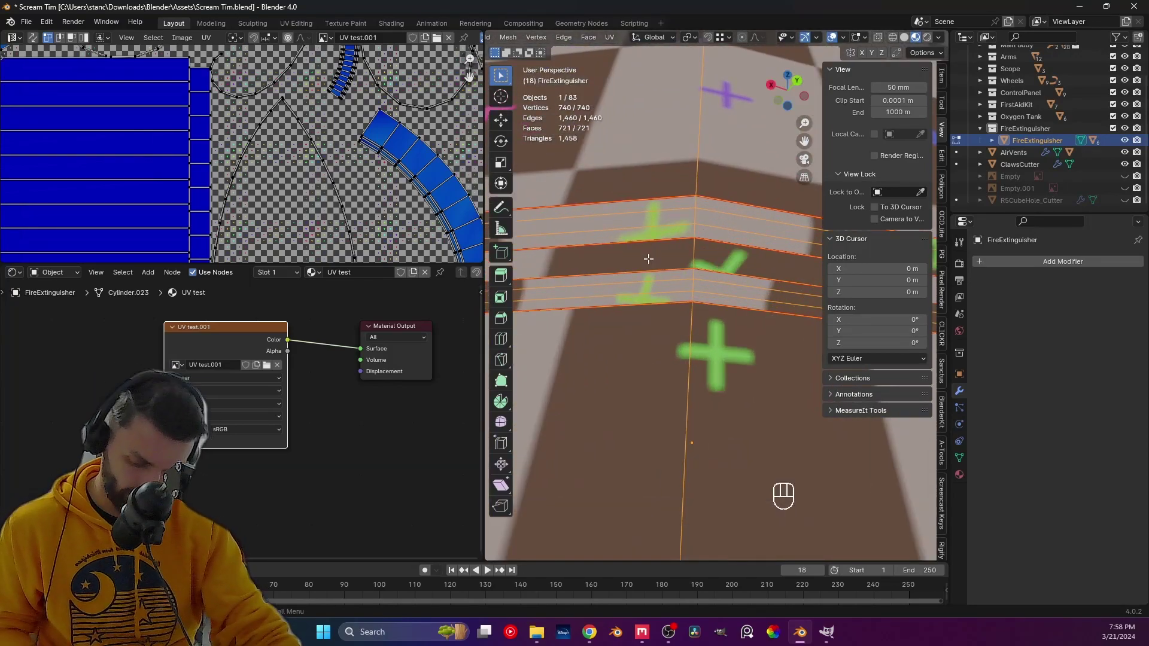
key("n")
- Select the short vertical edge path crossing the extinguisher's ridge and mark it as a seam
middle_click_drag(660, 279, 677, 279, "shift")
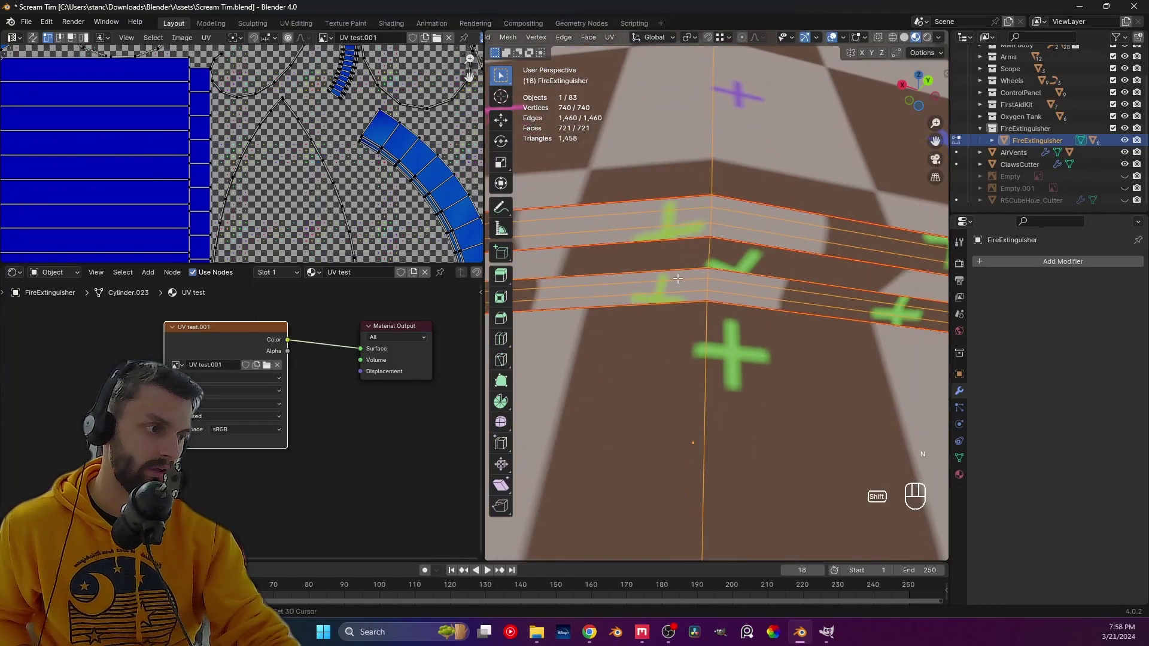
left_click(711, 248)
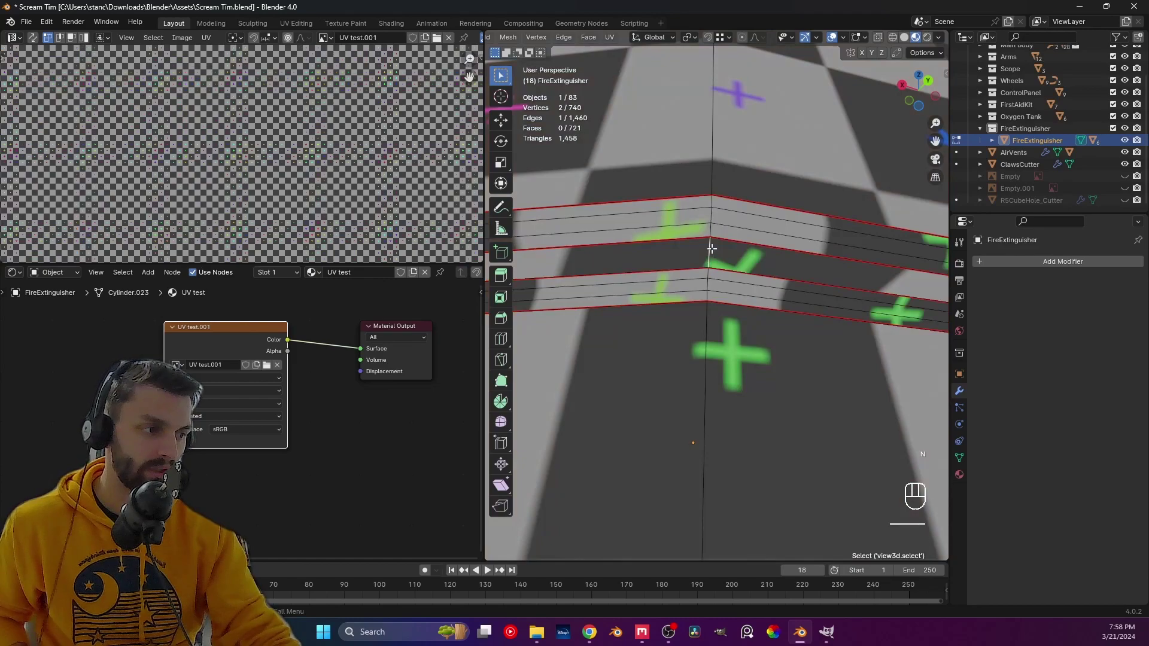
left_click(707, 298, "ctrl")
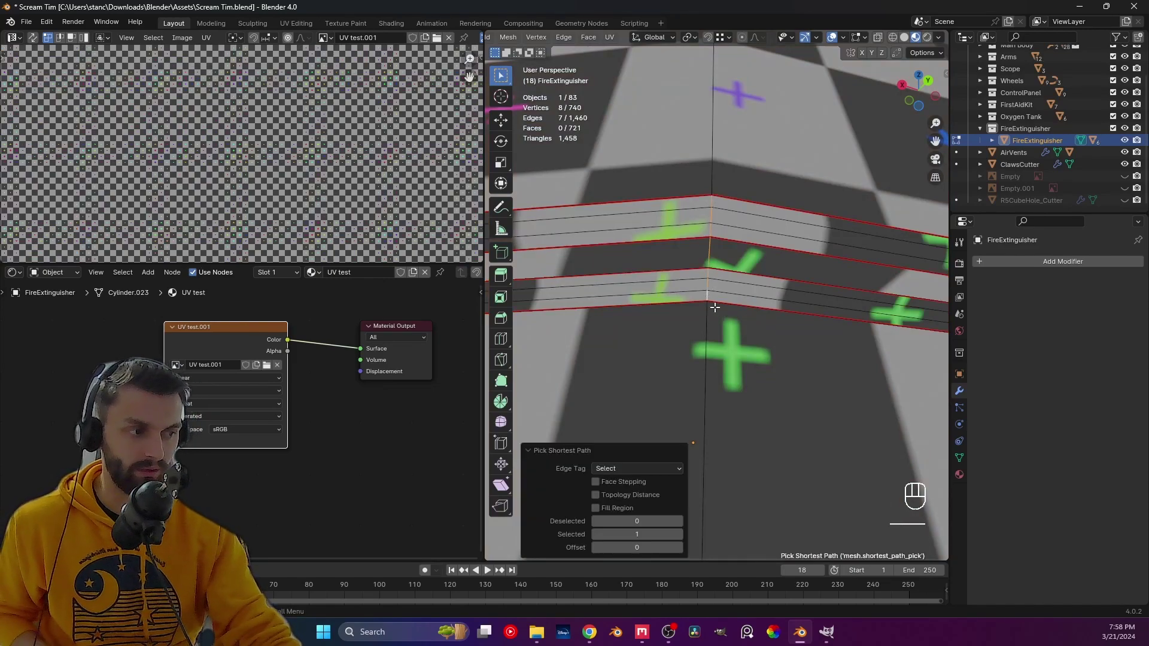
middle_click_drag(714, 307, 667, 306)
key("ctrl+e")
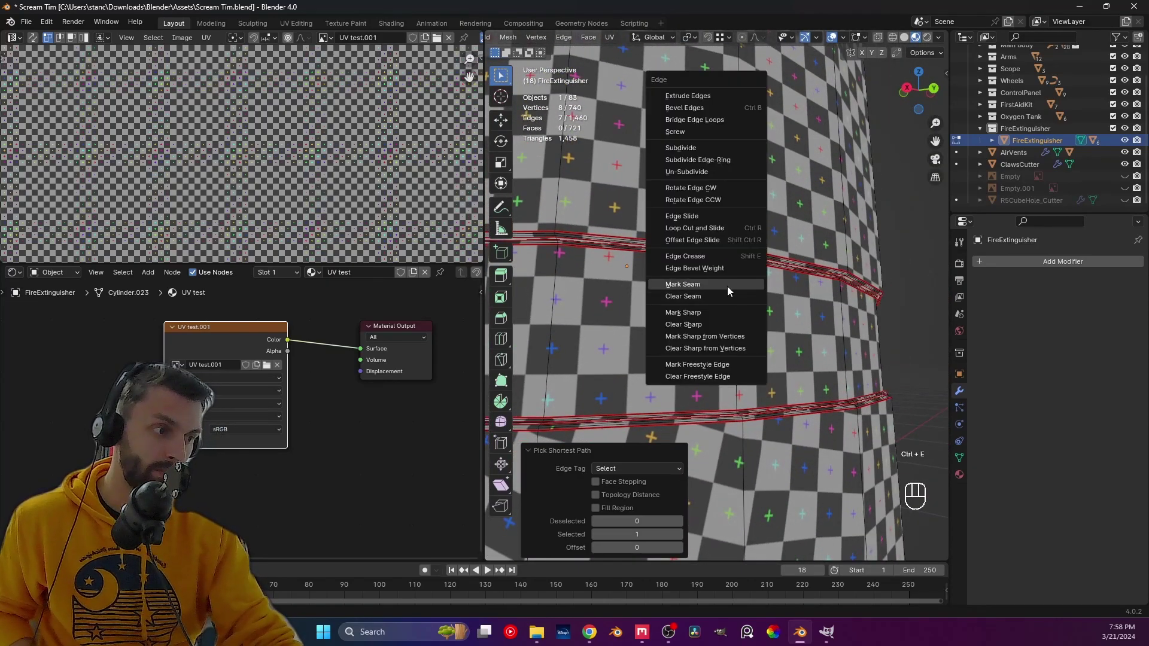
left_click(727, 286)
- Mark a seam along the short vertical edge path crossing the extinguisher's other ridge
middle_click_drag(727, 286, 720, 335)
scroll(735, 347, "up", 3)
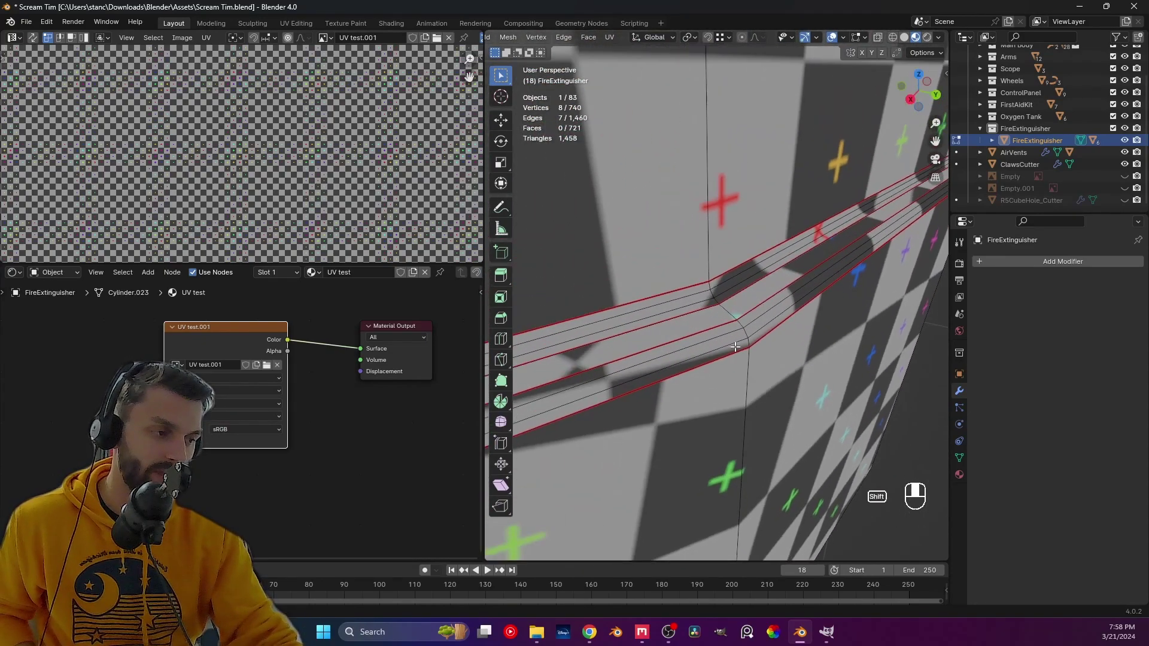
scroll(735, 347, "up", 1)
scroll(700, 303, "up", 1)
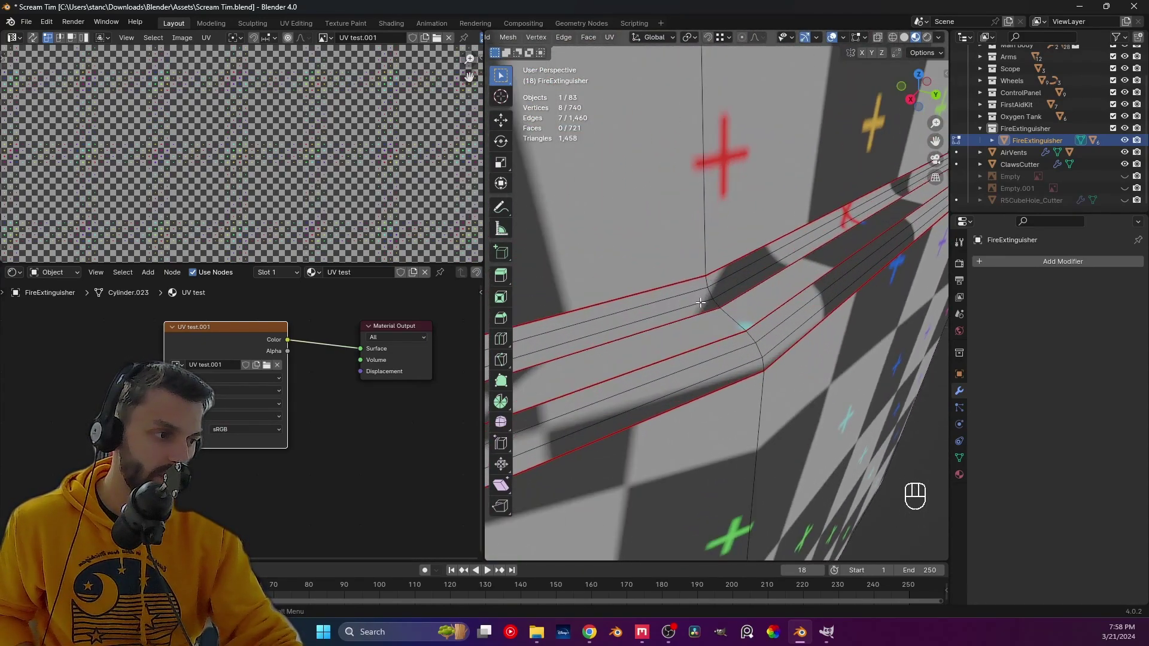
left_click(764, 364, "ctrl")
key("ctrl+e")
left_click(760, 345)
- Select the whole extinguisher mesh and unwrap it again along the updated seams
key("a")
key("u")
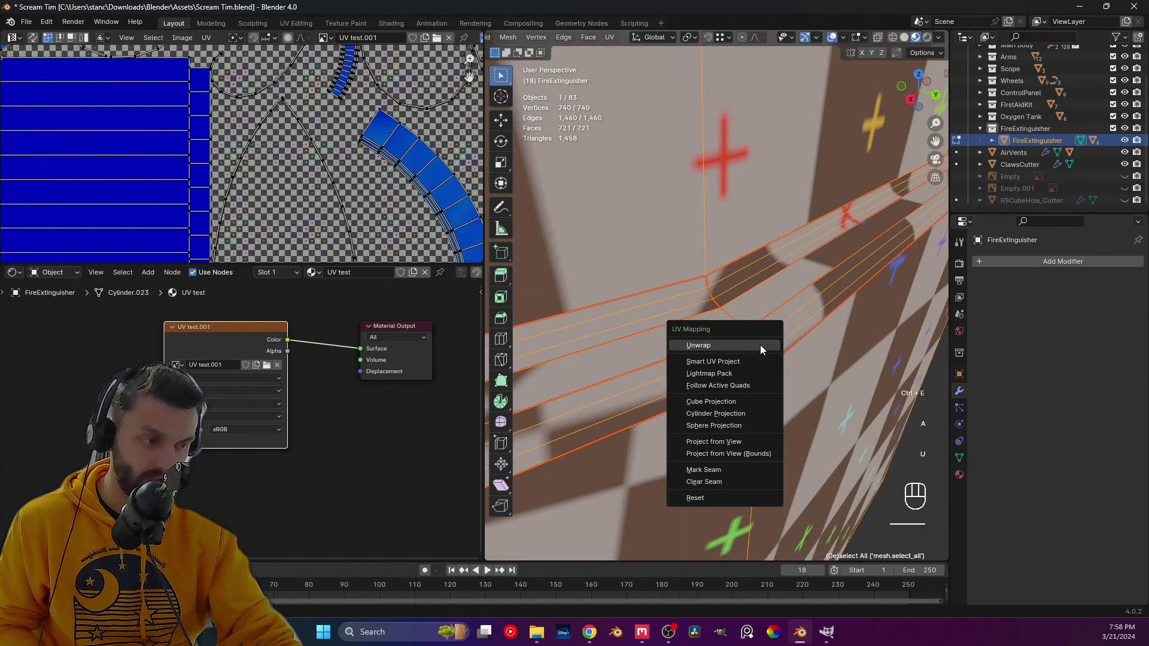
left_click(760, 345)
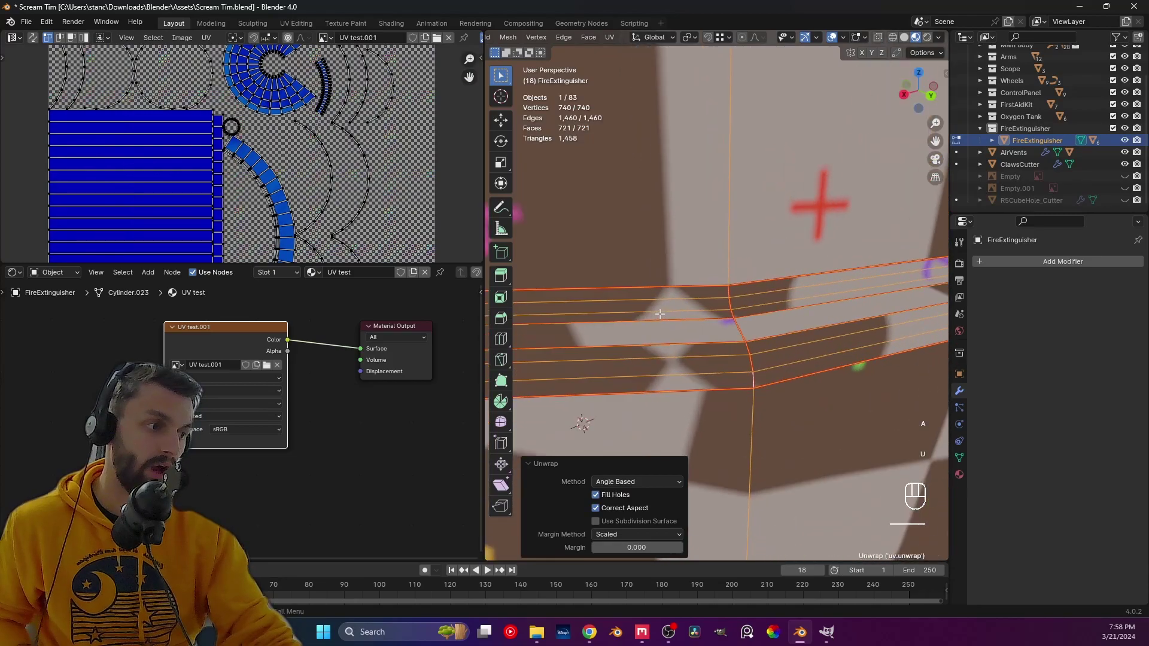
- Return to Object Mode and check the newly unwrapped checker pattern around the base ridges and body
key("Tab")
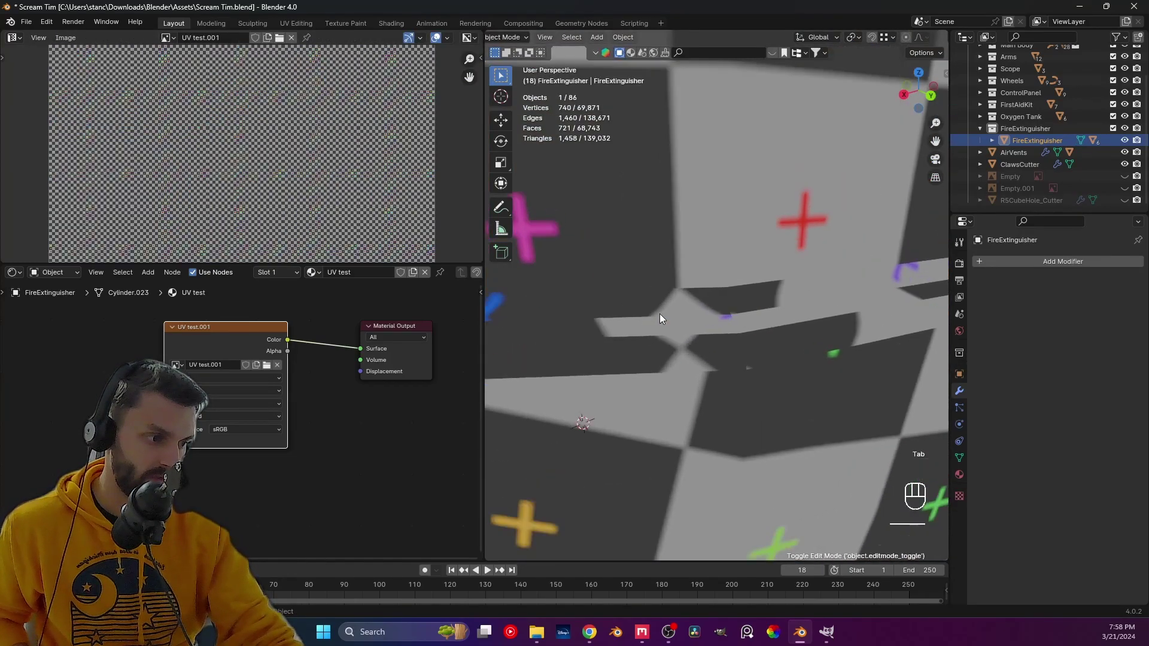
scroll(659, 314, "down", 10)
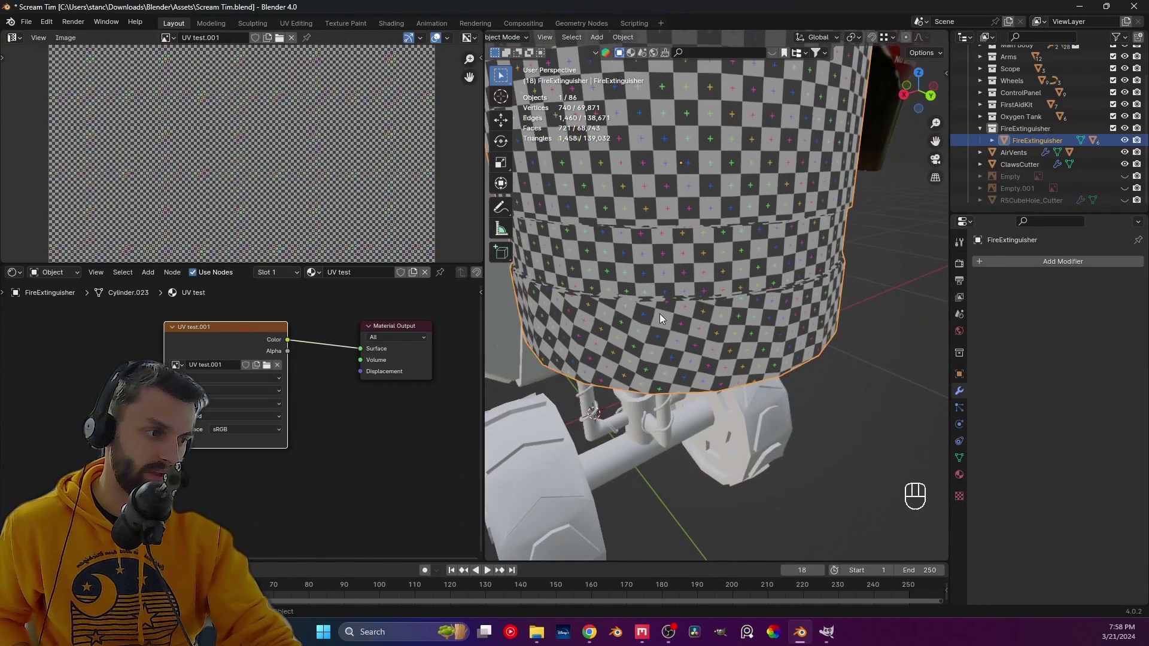
left_click(841, 293)
scroll(702, 350, "up", 5)
scroll(702, 350, "up", 4, "shift")
left_click(706, 396)
- Select the whole mesh in Edit Mode and examine the re-unwrapped ridge strips closely in the UV Editor
key("Tab")
key("a")
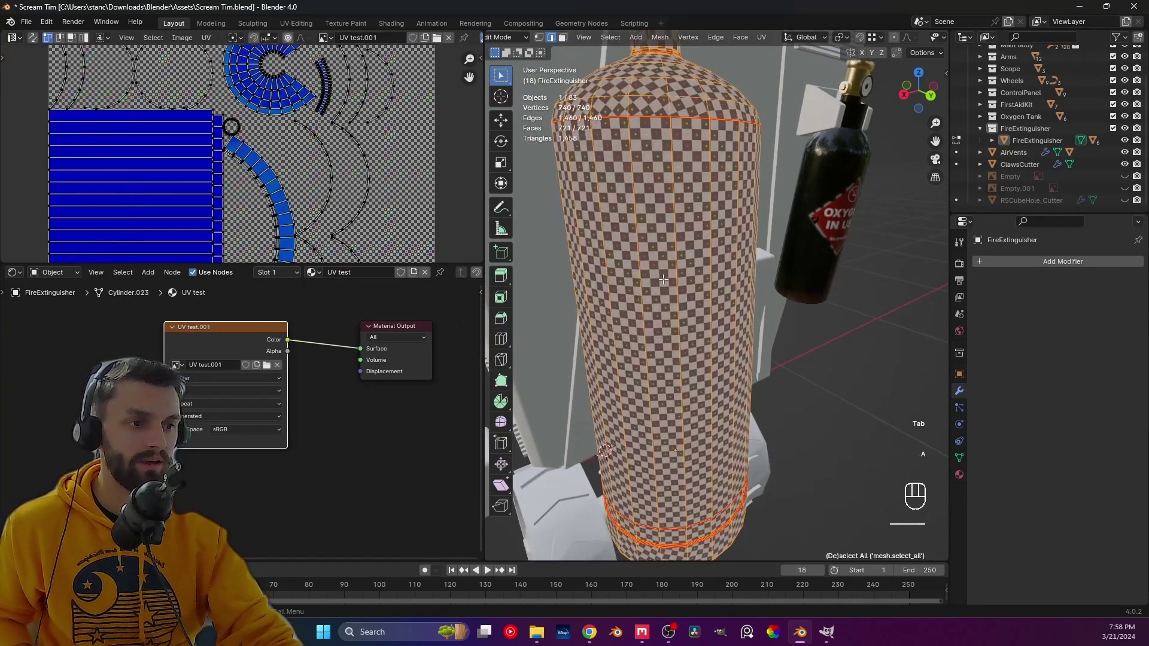
key("Home")
scroll(271, 152, "up", 6)
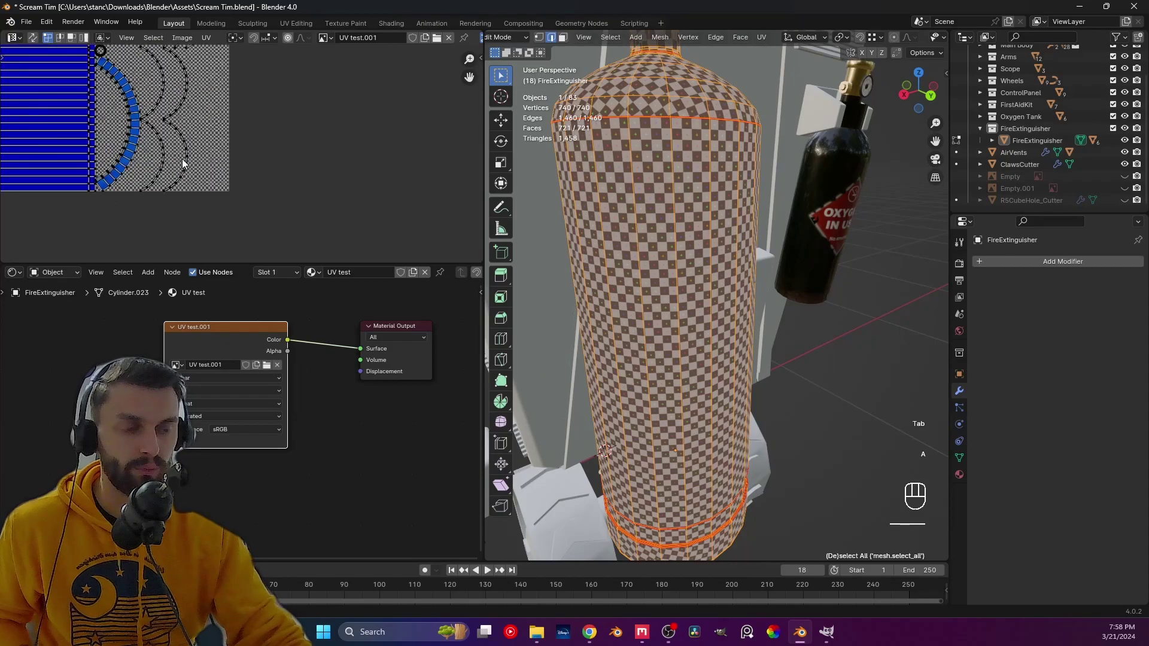
scroll(213, 148, "up", 8)
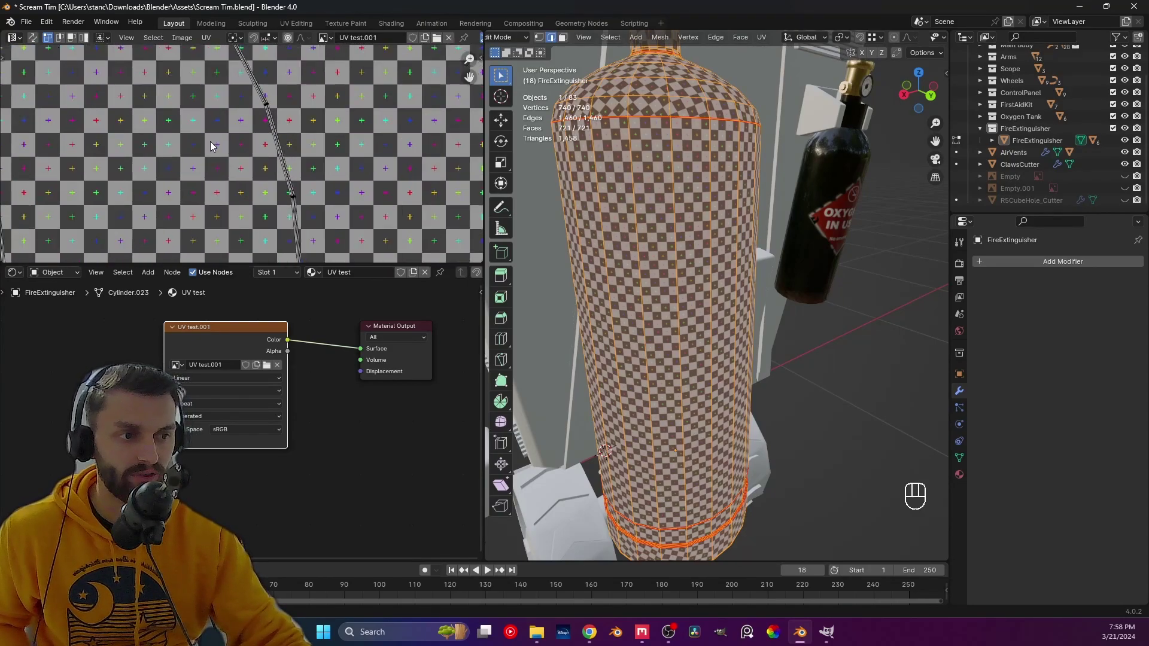
scroll(336, 120, "up", 3)
middle_click_drag(336, 119, 228, 136)
scroll(228, 137, "down", 5)
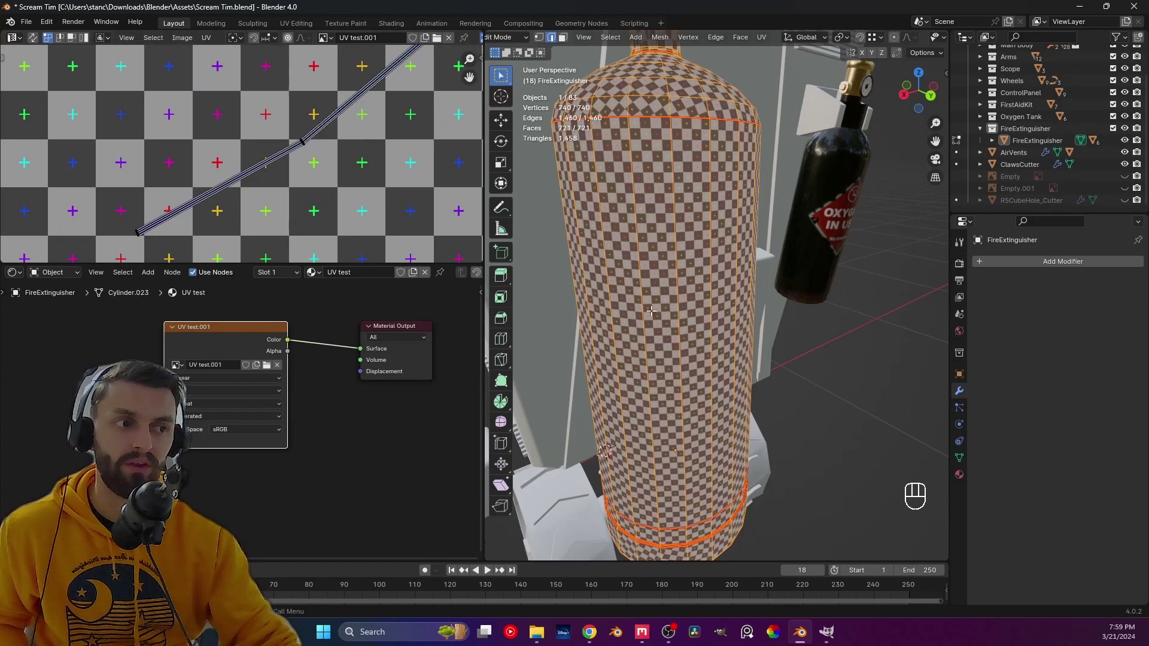
- Leave Edit Mode, widen the 3D viewport and examine the checker pattern on the extinguisher's shoulder and neck
key("Tab")
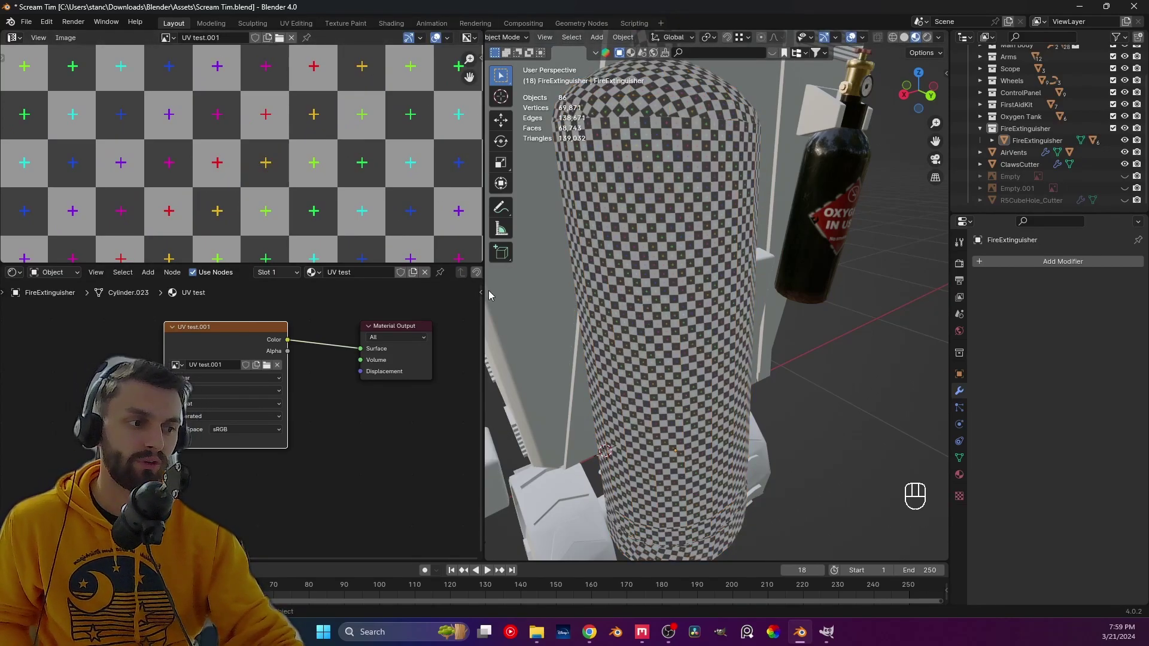
left_click_drag(483, 291, 201, 291)
scroll(605, 282, "down", 3)
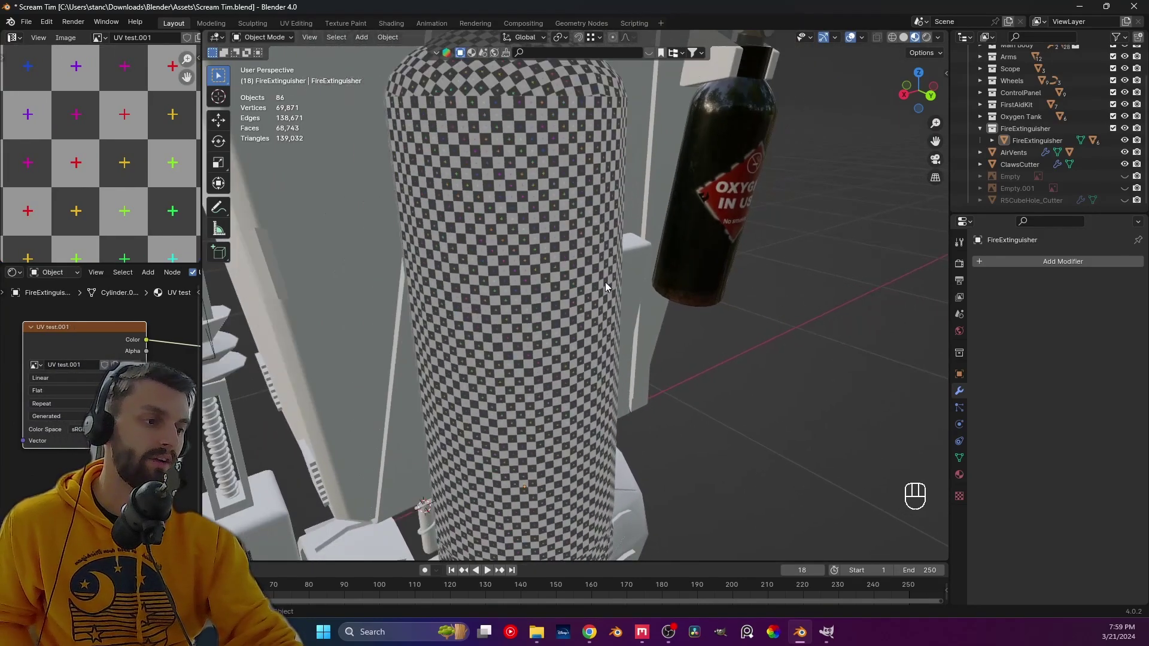
scroll(604, 284, "up", 8)
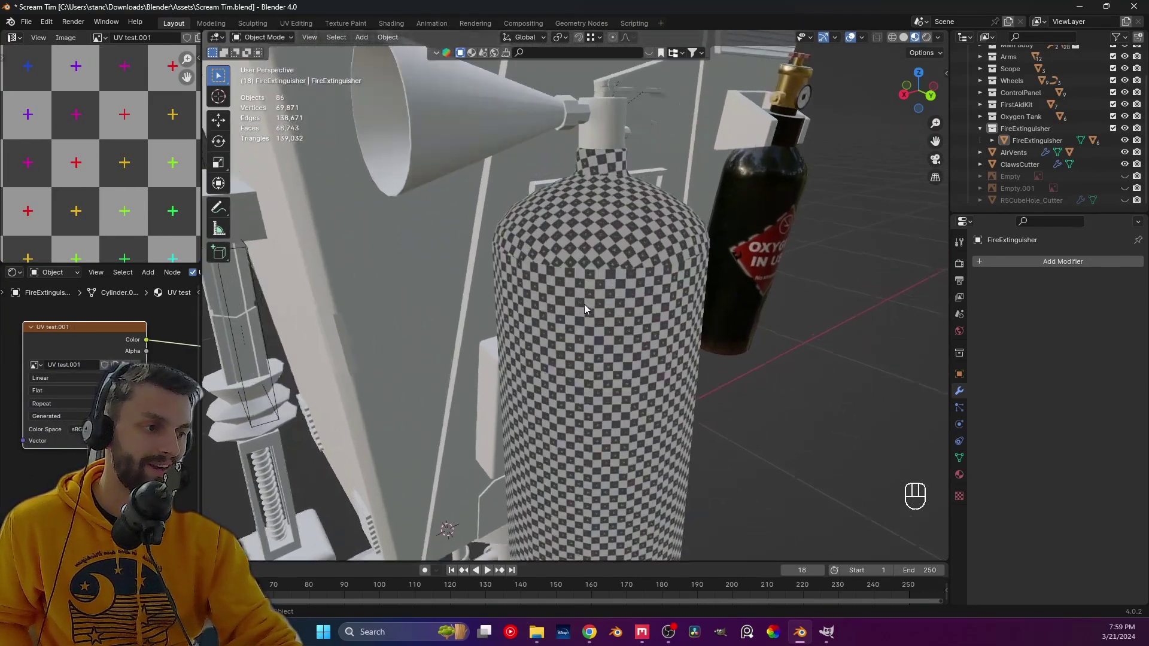
middle_click_drag(589, 305, 485, 297)
middle_click_drag(616, 299, 474, 264)
- Select the extinguisher, save the file and switch the viewport to the back orthographic view
left_click(527, 288)
key("Tab")
key("Tab")
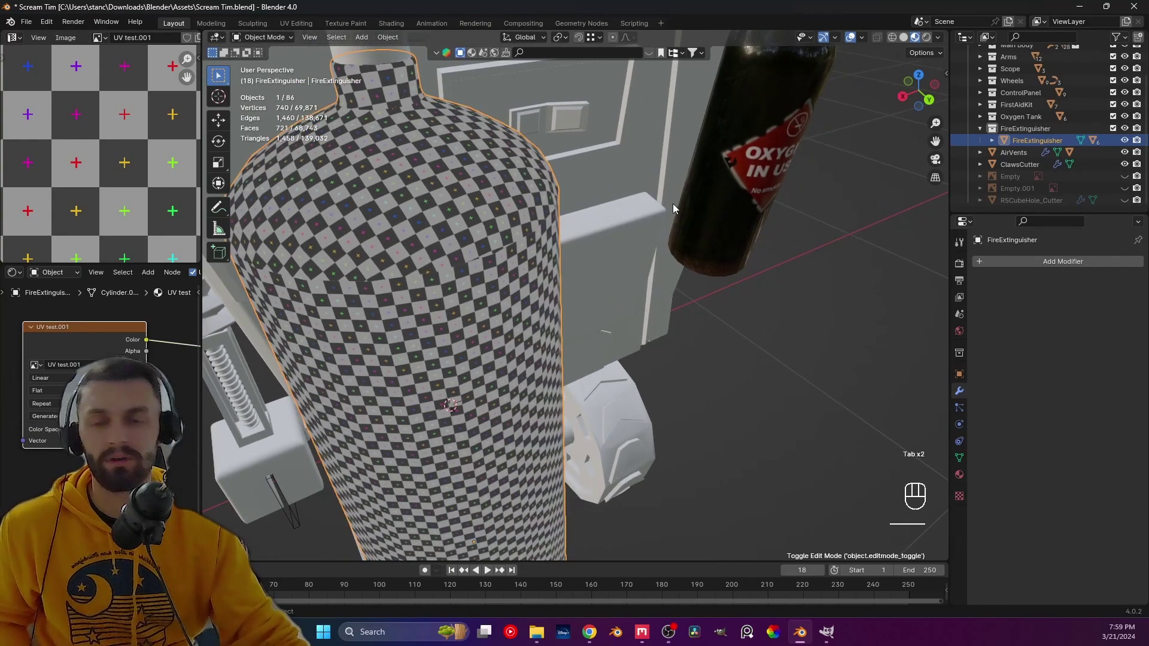
middle_click_drag(706, 256, 511, 325)
key("ctrl+s")
key("ctrl+KP_1")
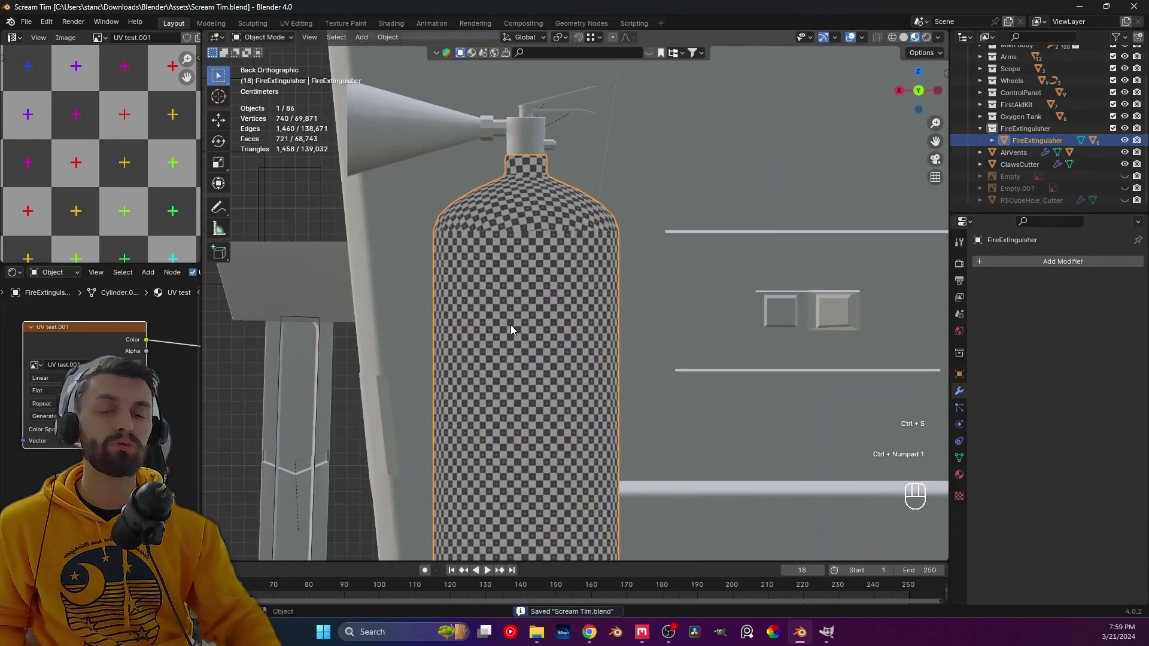
- Deselect the fire extinguisher and switch to Chrome to show the Quixel Mixer download page
middle_click_drag(518, 324, 575, 261, "shift")
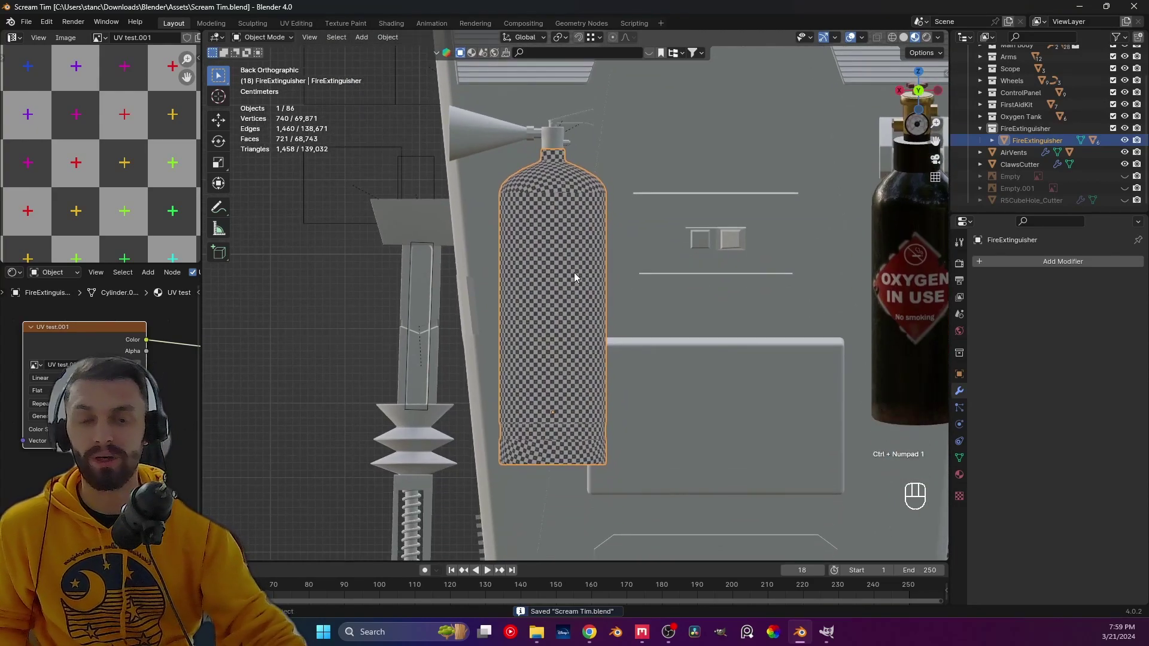
left_click(339, 423)
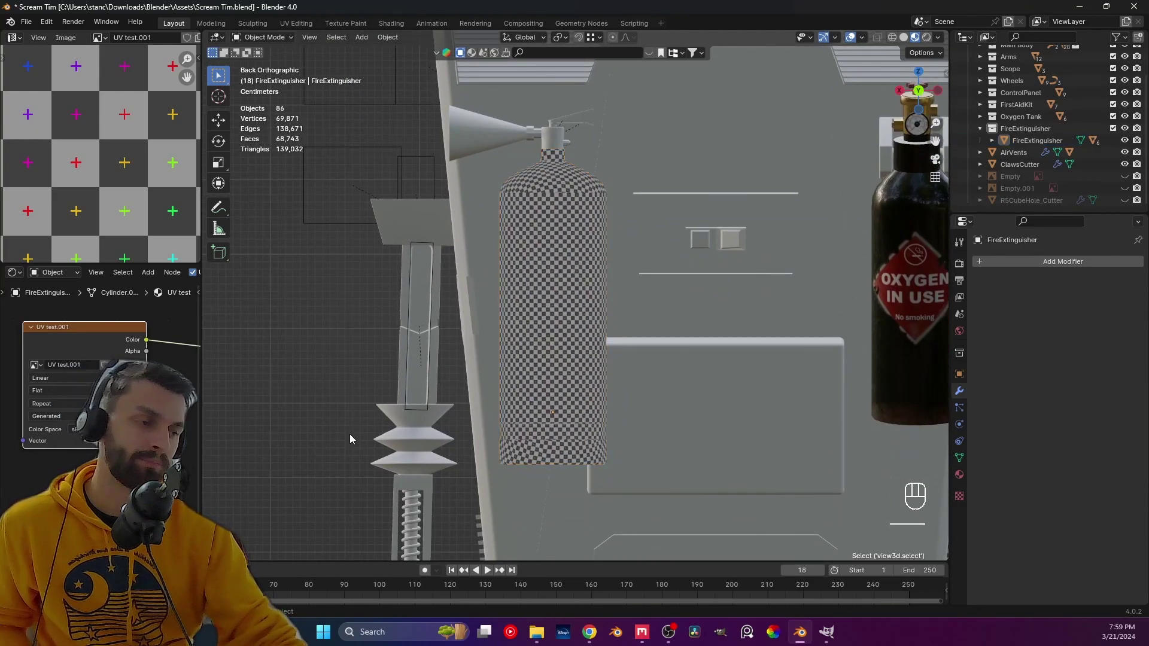
left_click(590, 632)
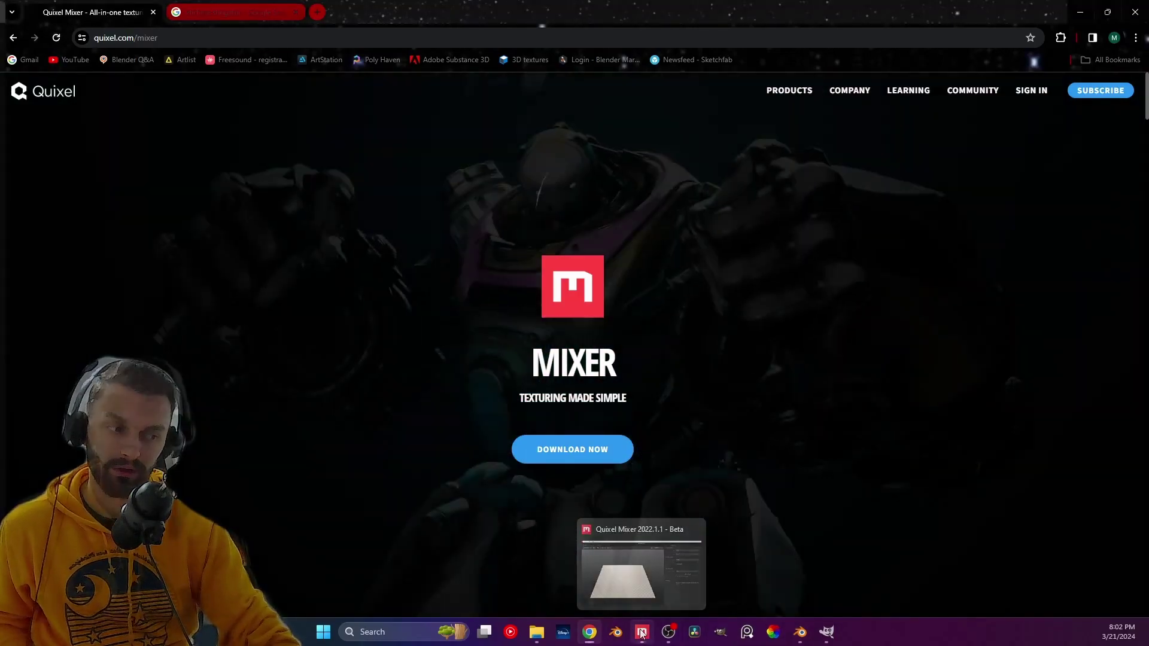
- Switch to Quixel Mixer and maximize its window
left_click(642, 633)
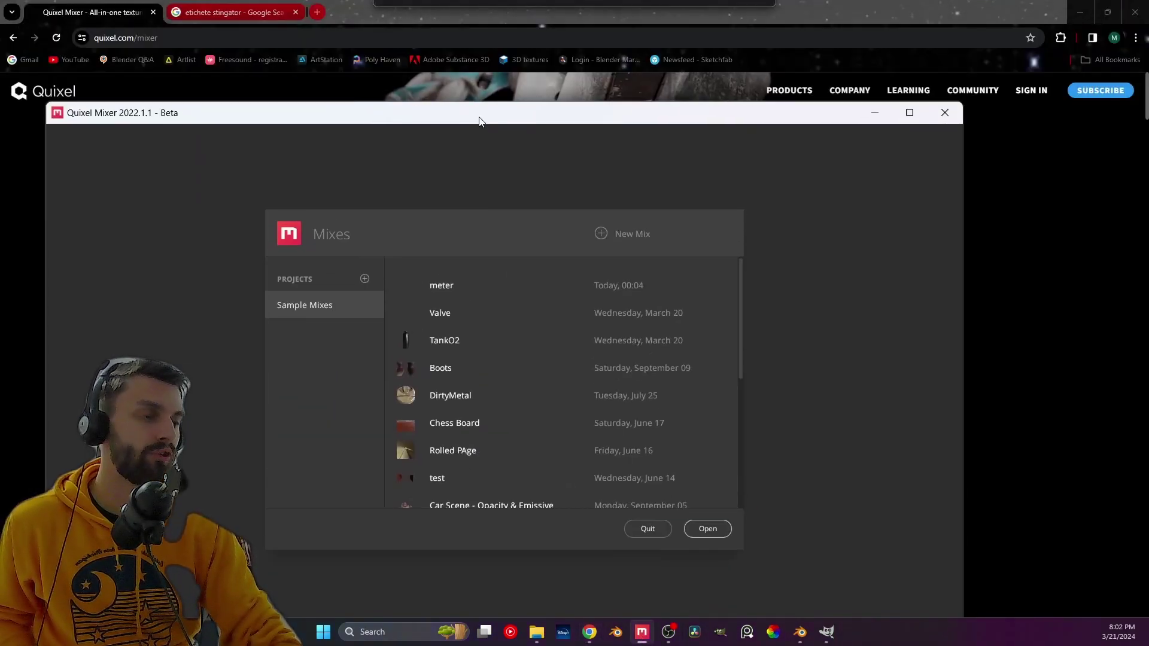
left_click_drag(479, 122, 508, 90)
double_click(508, 89)
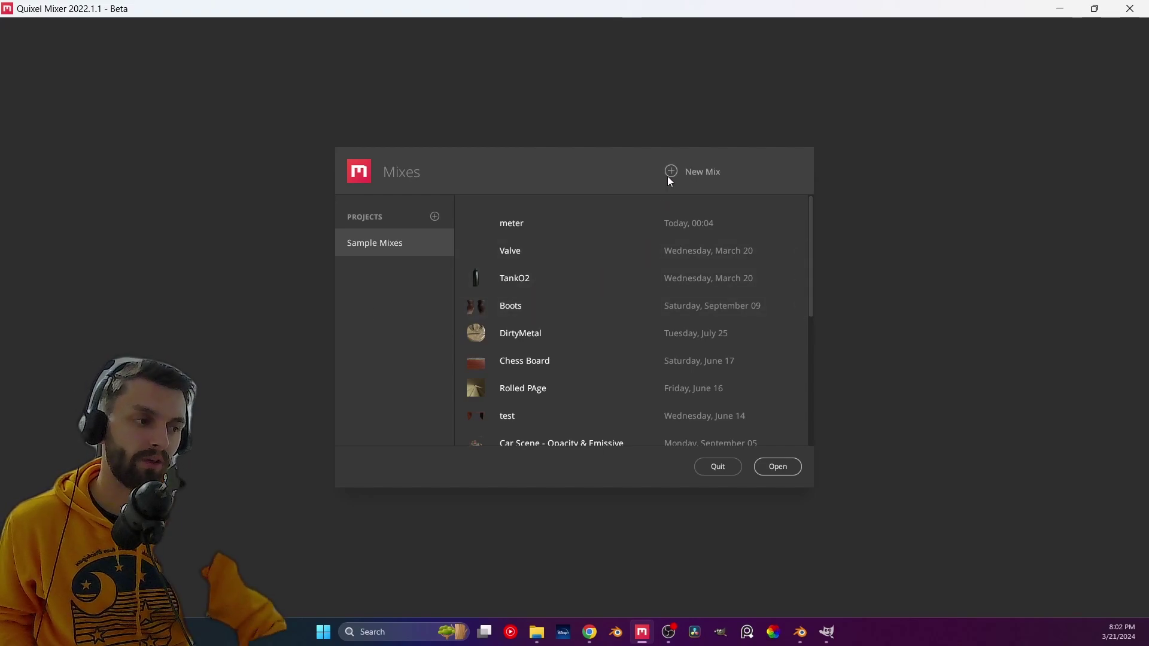
- Create a new mix named FireExtingisher with a 2048 px working resolution
left_click(694, 171)
double_click(560, 286)
type("FireEx")
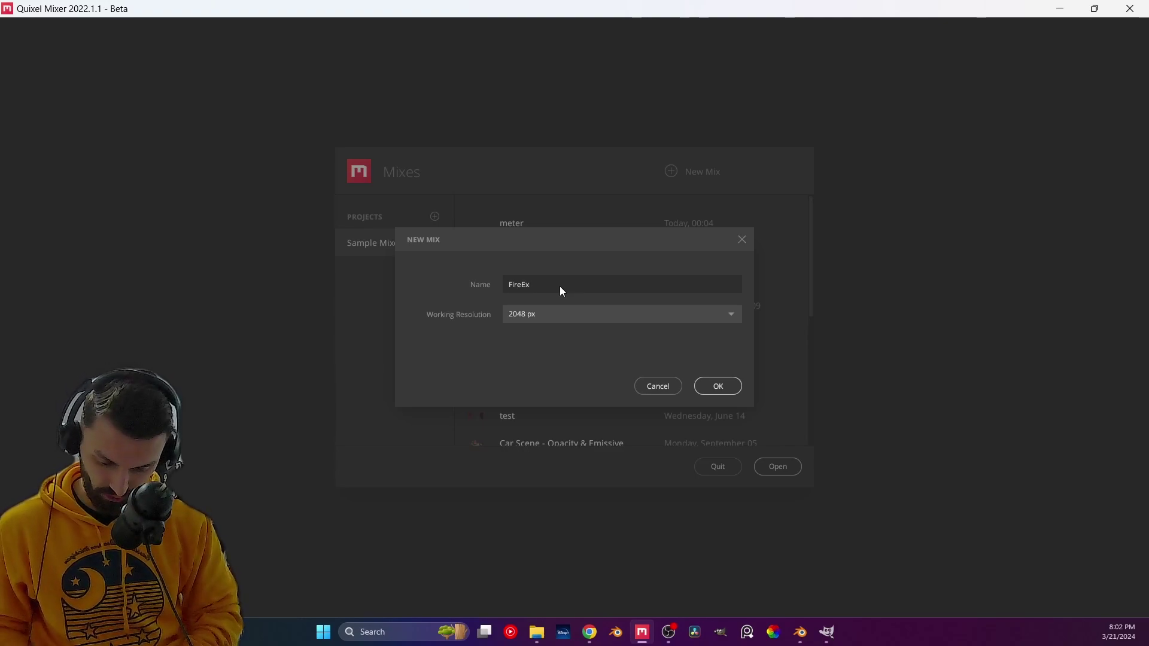
type("tinguisher")
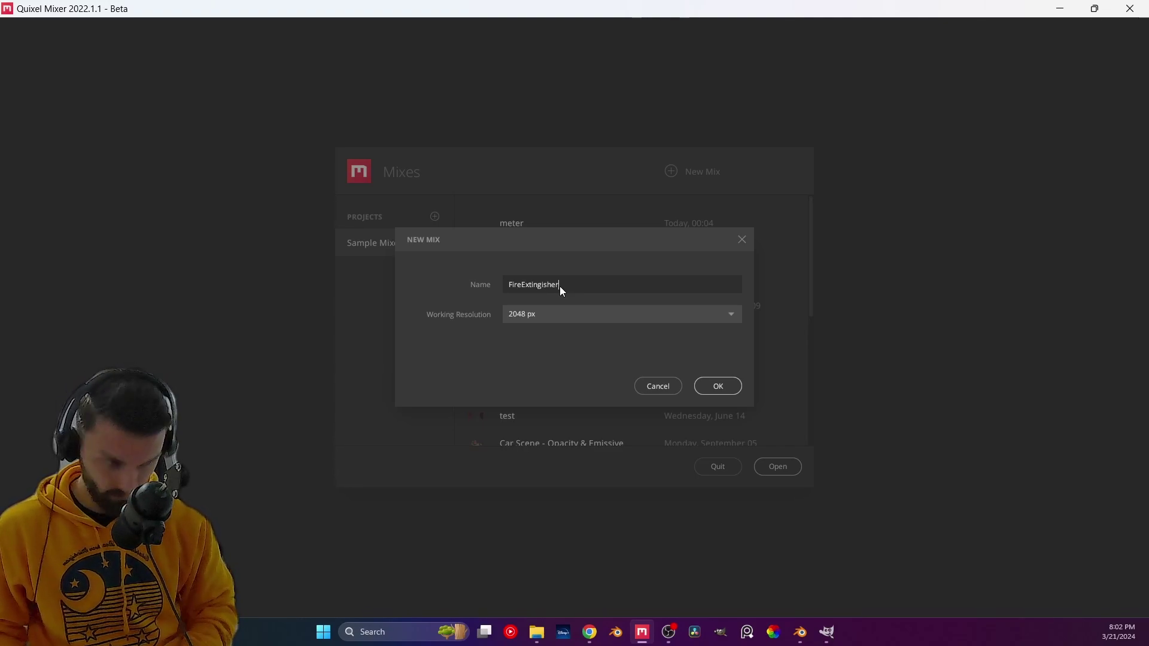
key("Return")
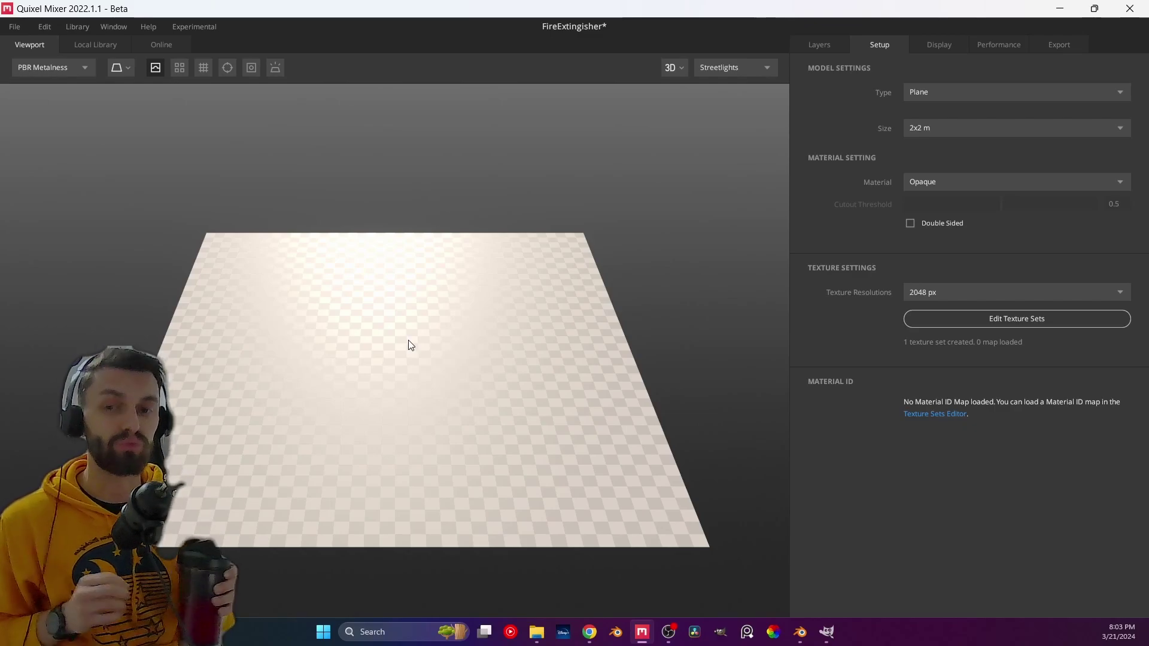
scroll(411, 345, "down", 4)
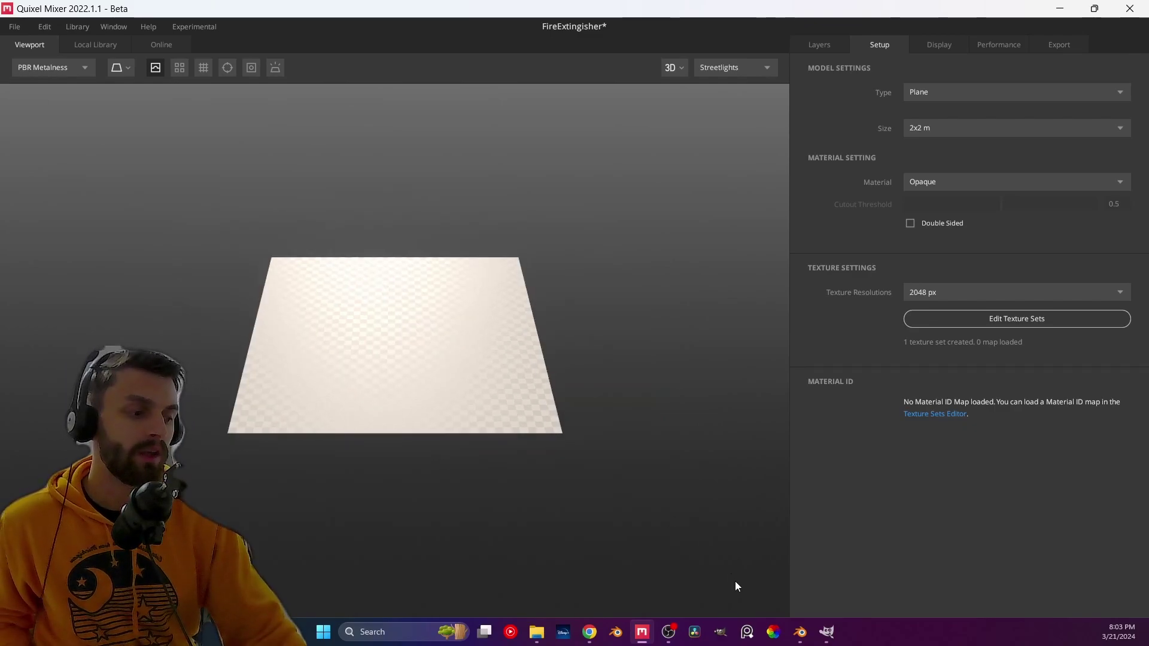
- Switch back to Blender, select the fire extinguisher and extend the 3D viewport over the image and shader editors
left_click(806, 633)
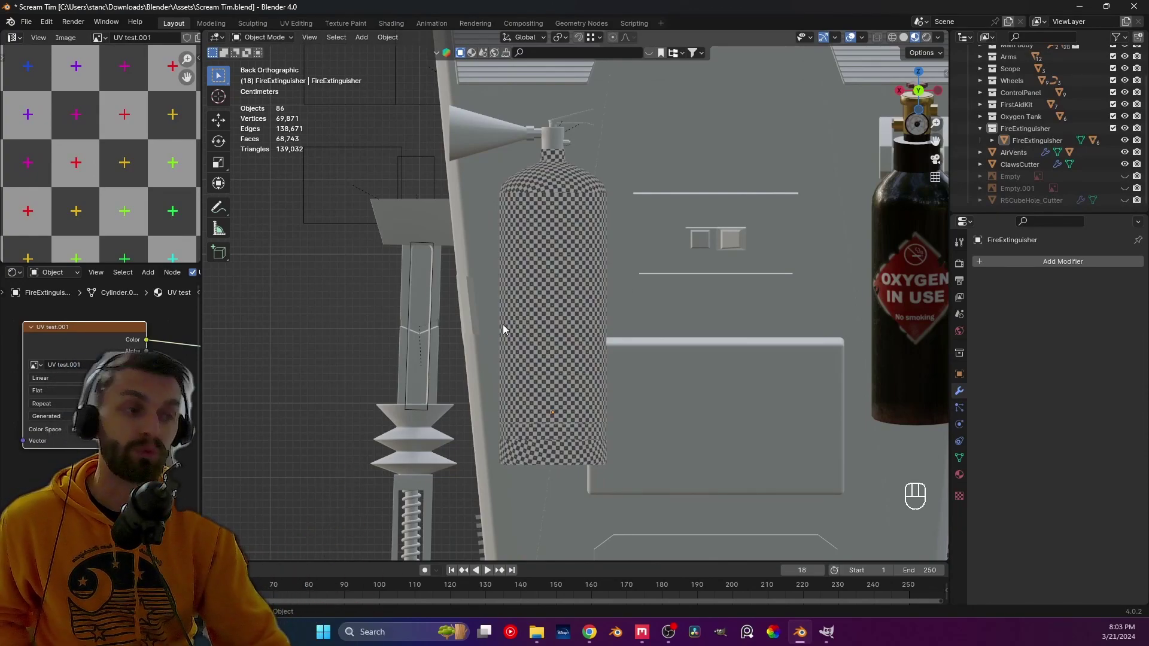
left_click(606, 304)
middle_click_drag(561, 298, 364, 252, "shift")
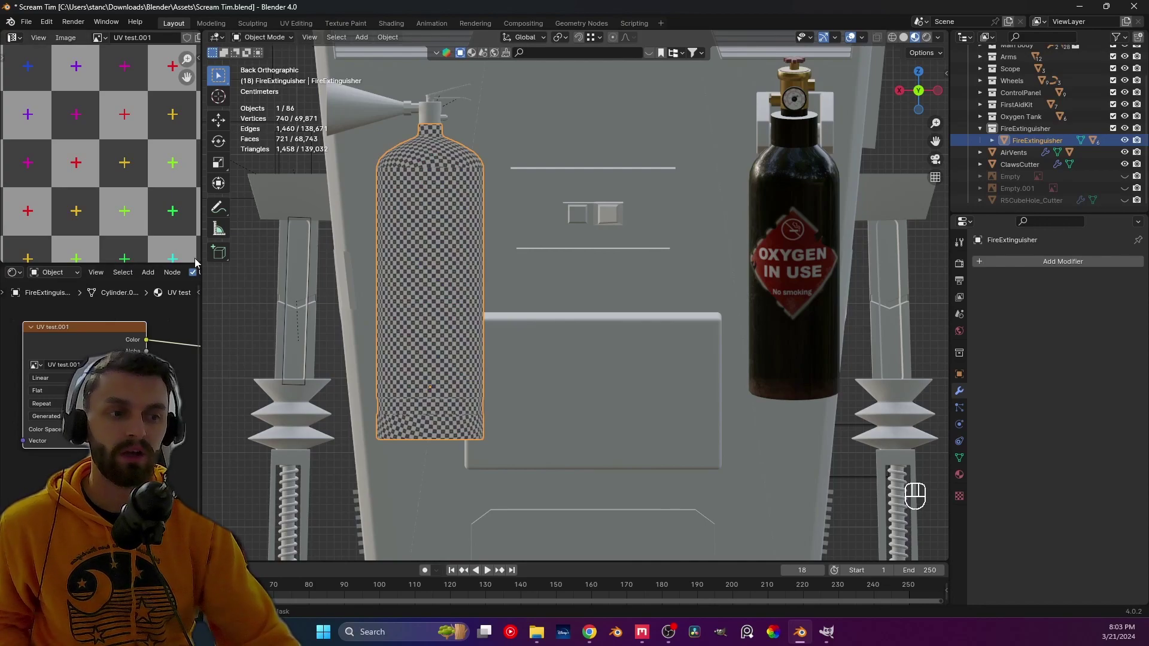
left_click_drag(197, 265, 149, 371)
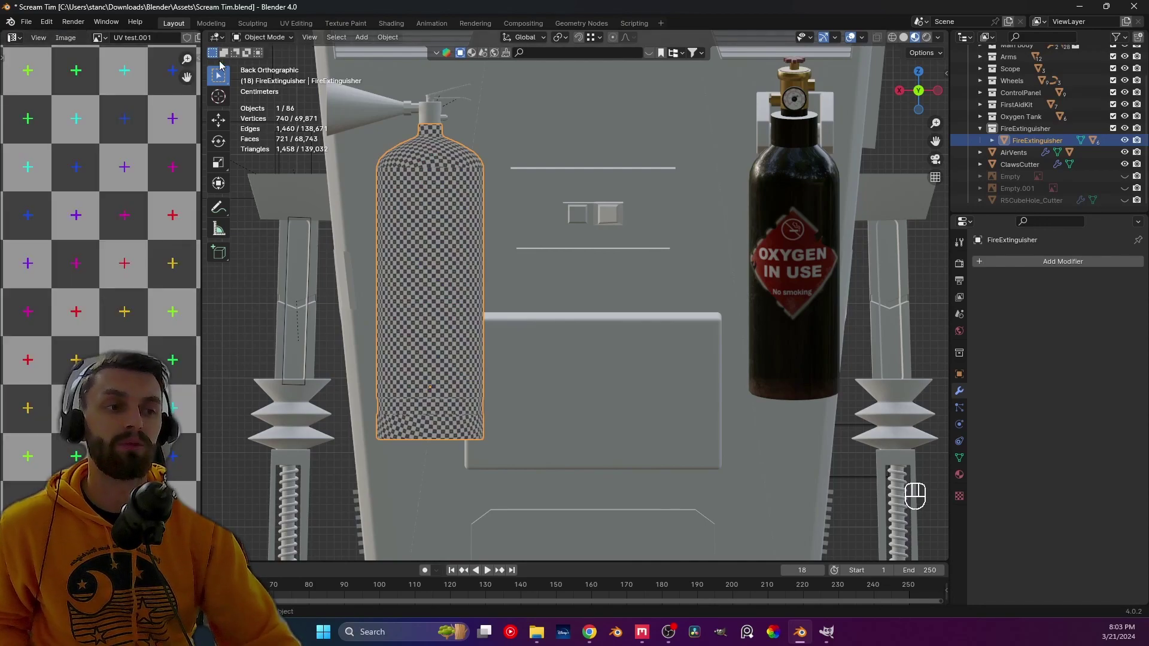
left_click_drag(204, 34, 166, 43)
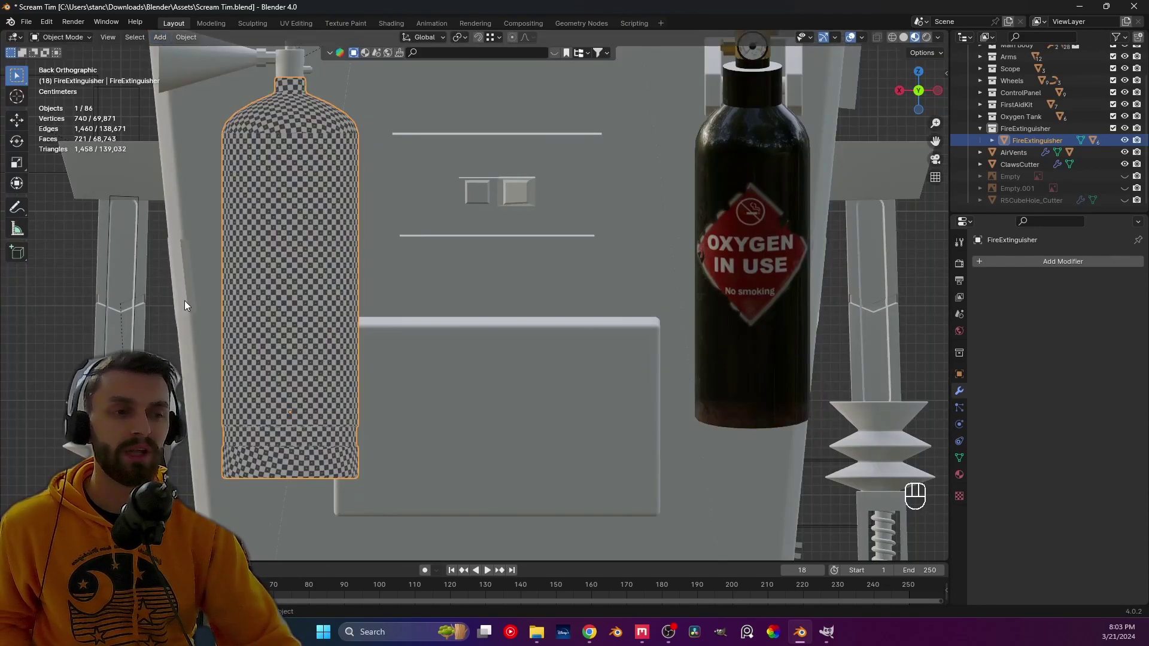
scroll(374, 318, "down", 3)
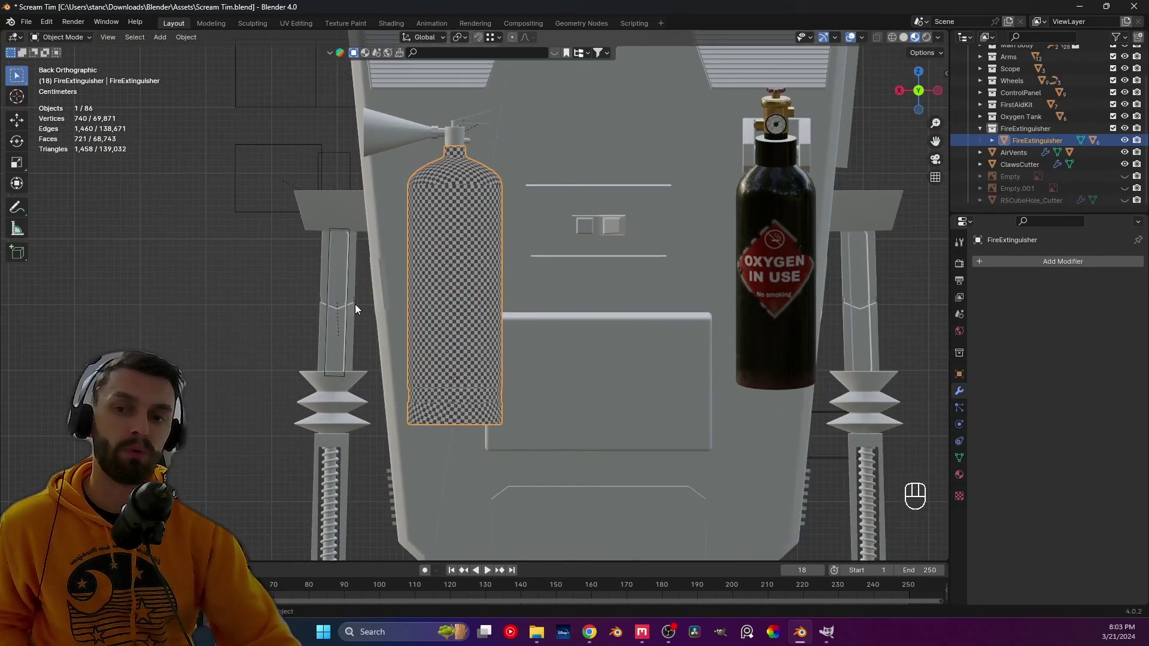
- Apply the scale, rotation and location transforms to the fire extinguisher
left_click(274, 304)
left_click(448, 283)
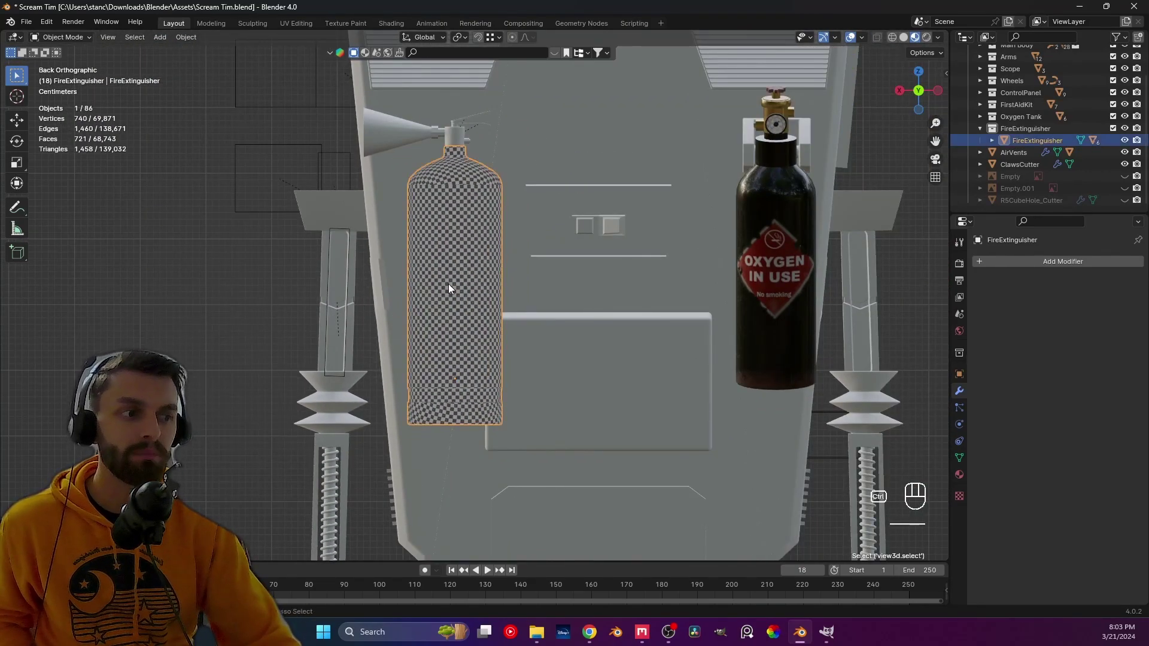
key("ctrl+a")
left_click(447, 284)
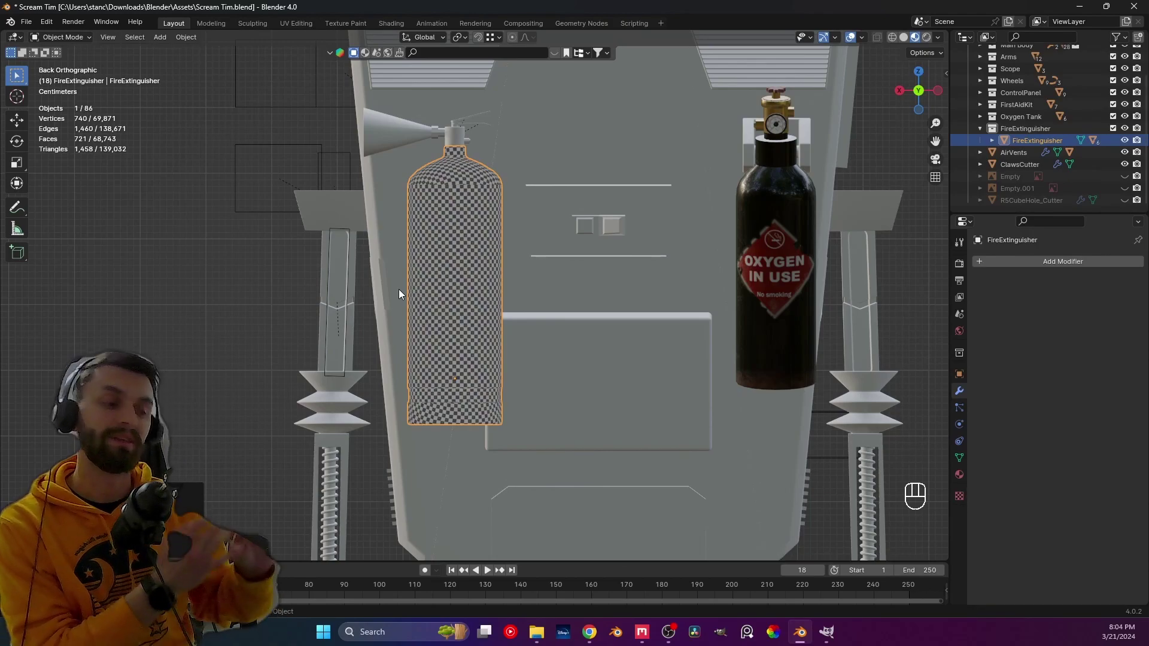
key("ctrl+a")
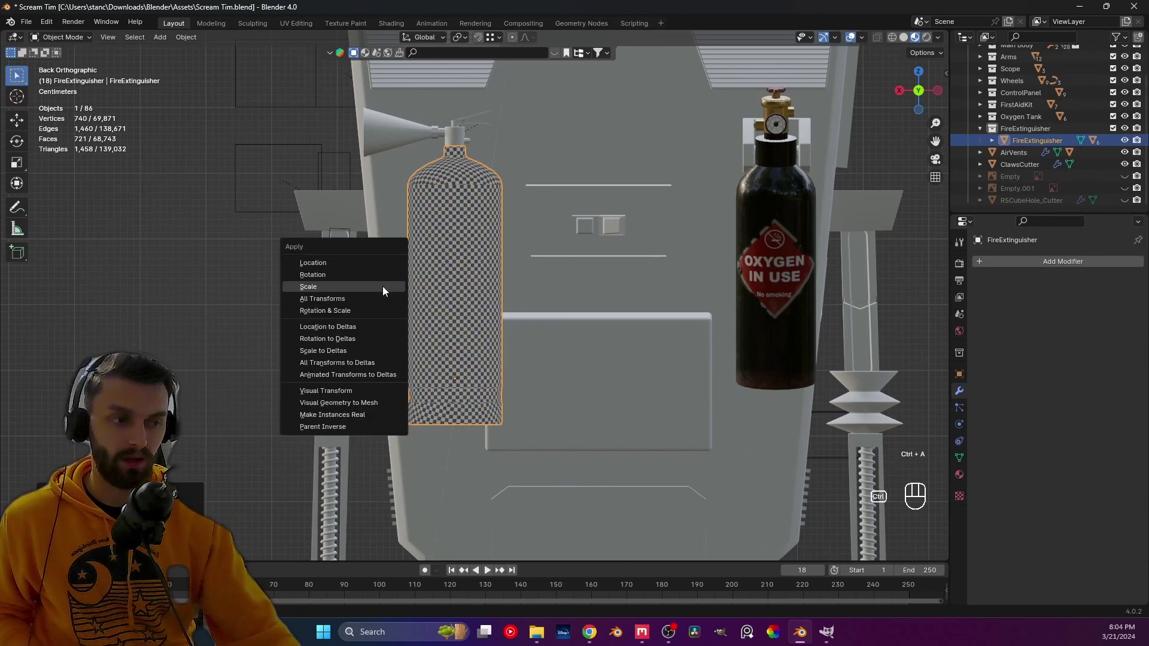
left_click(355, 274)
key("ctrl+a")
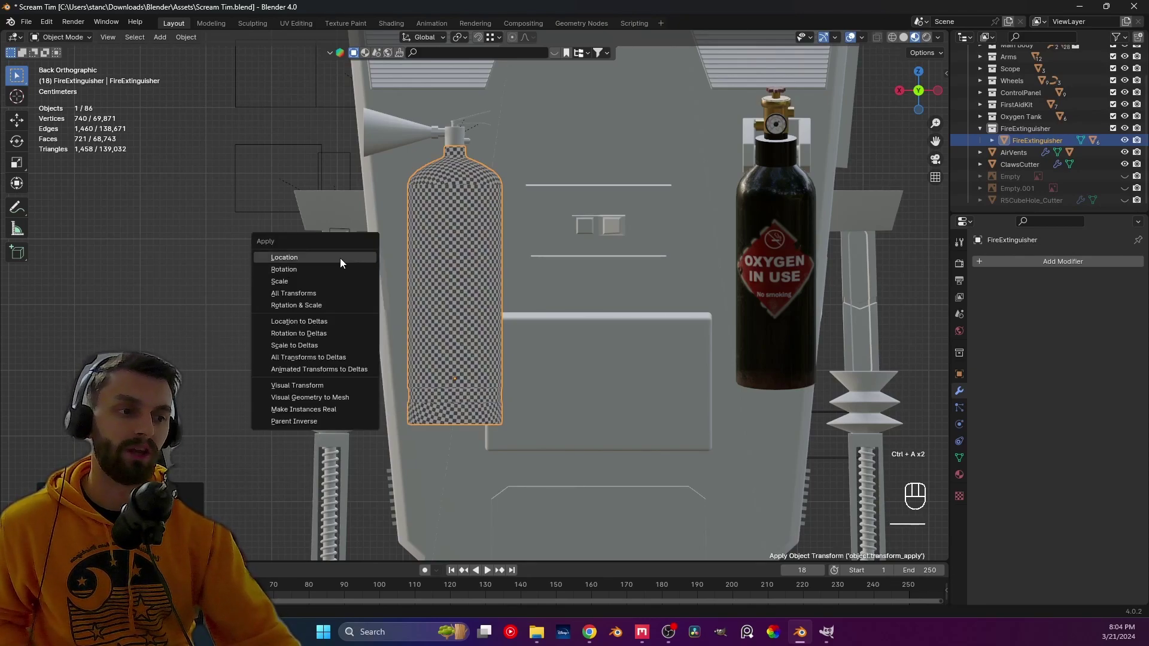
left_click(340, 259)
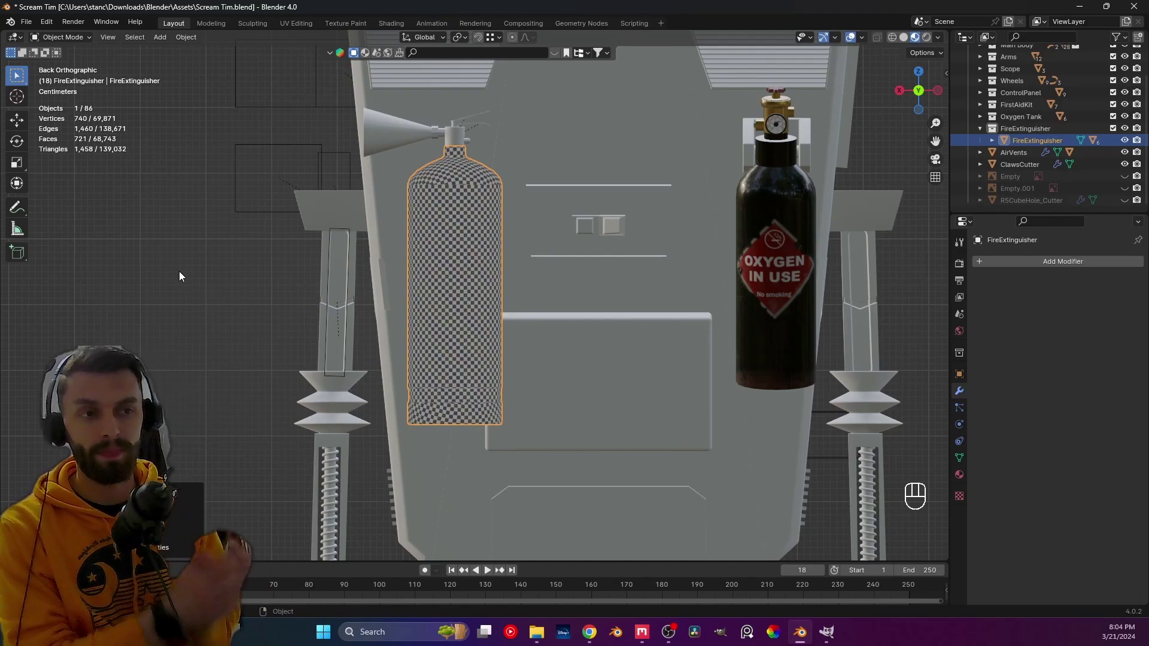
- Start an FBX export into the OXYGEN TANK\FireExtinguisher folder with the file name FireExtinguisher.fbx
left_click(27, 23)
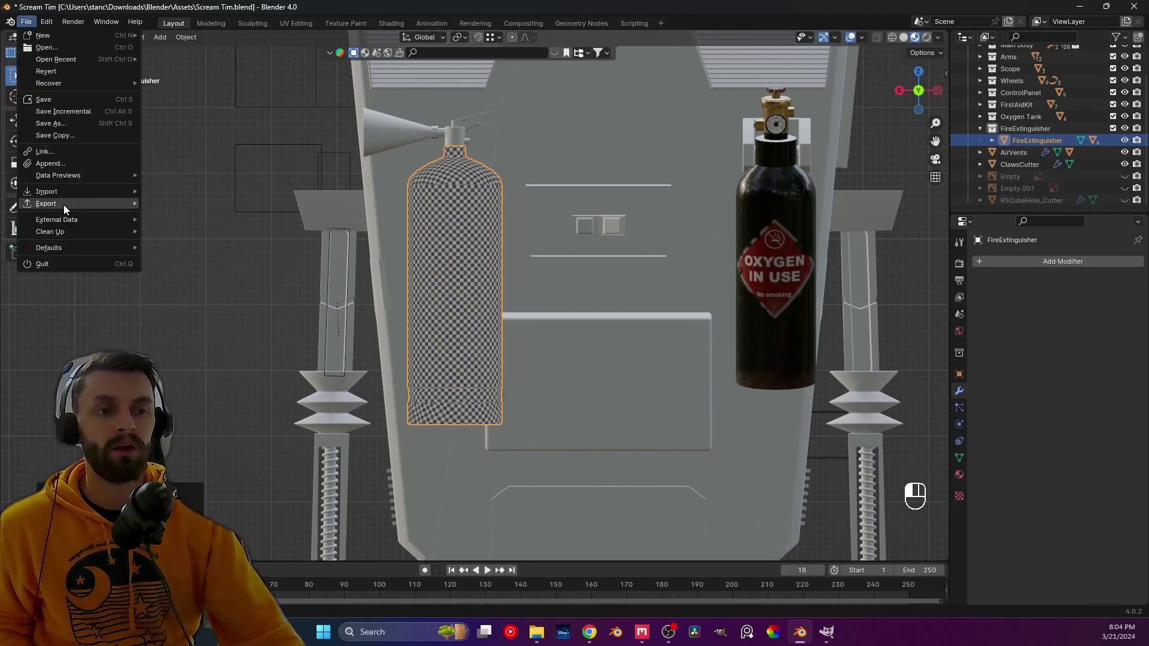
mouse_move(52, 206)
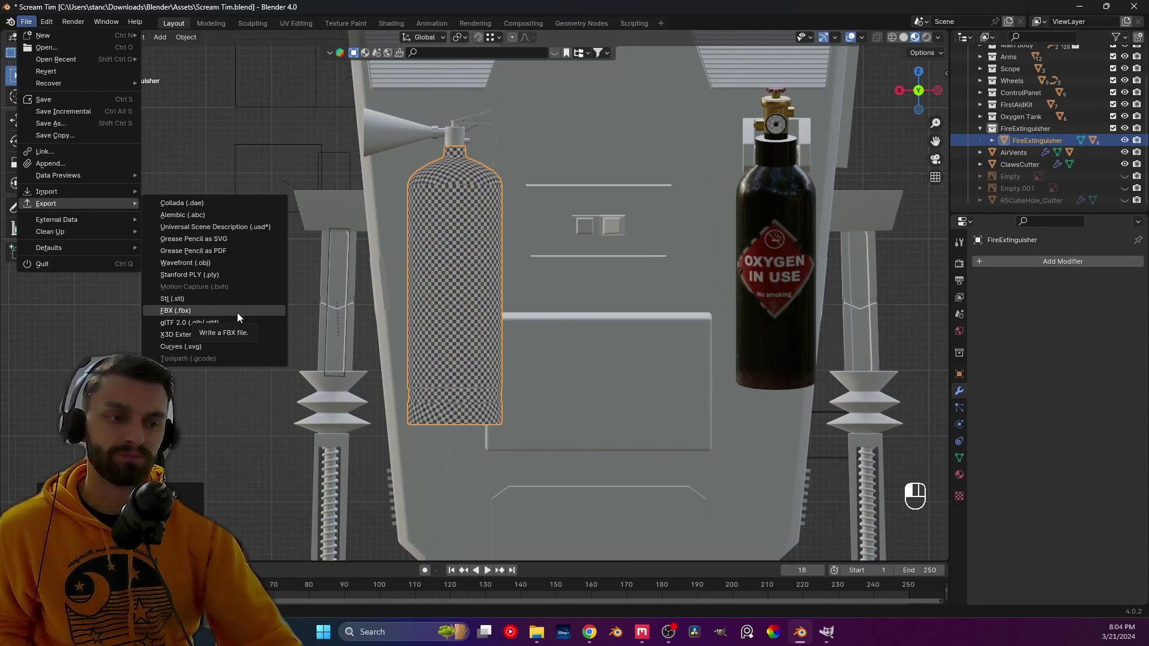
left_click(181, 312)
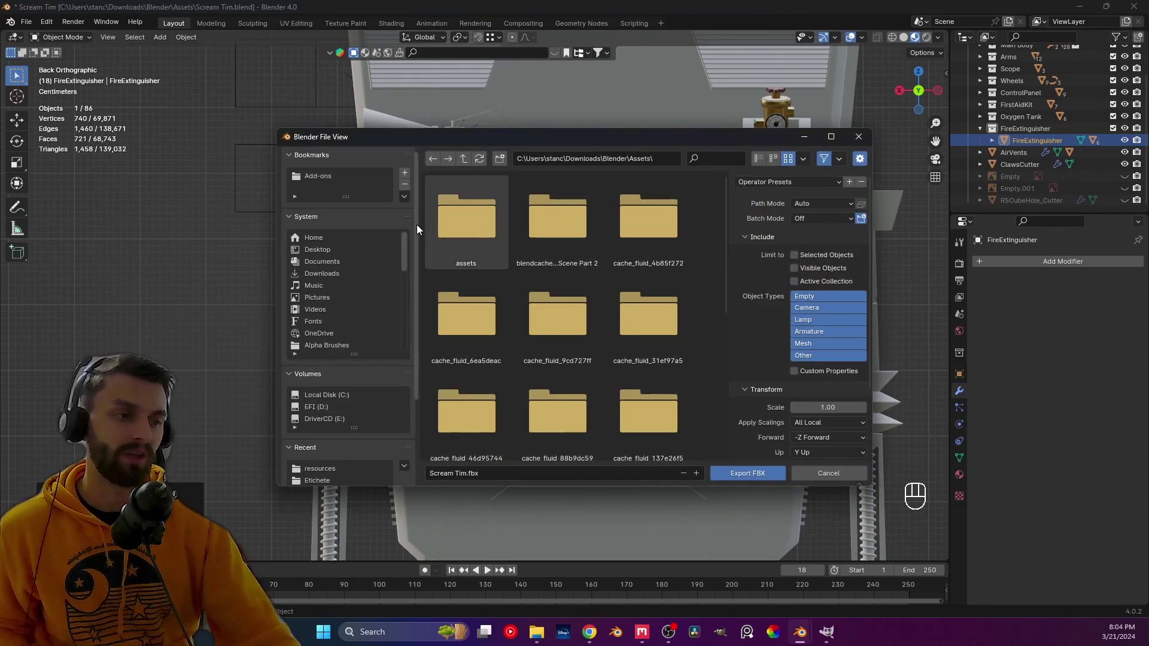
left_click(462, 159)
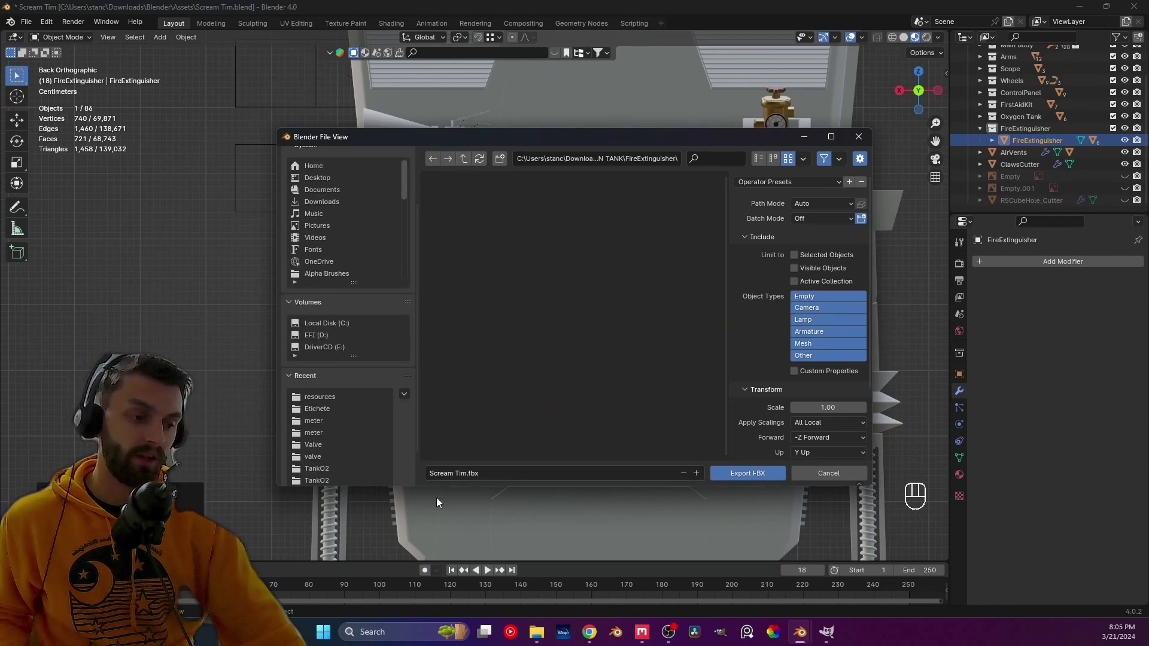
left_click(465, 472)
type("FireEx")
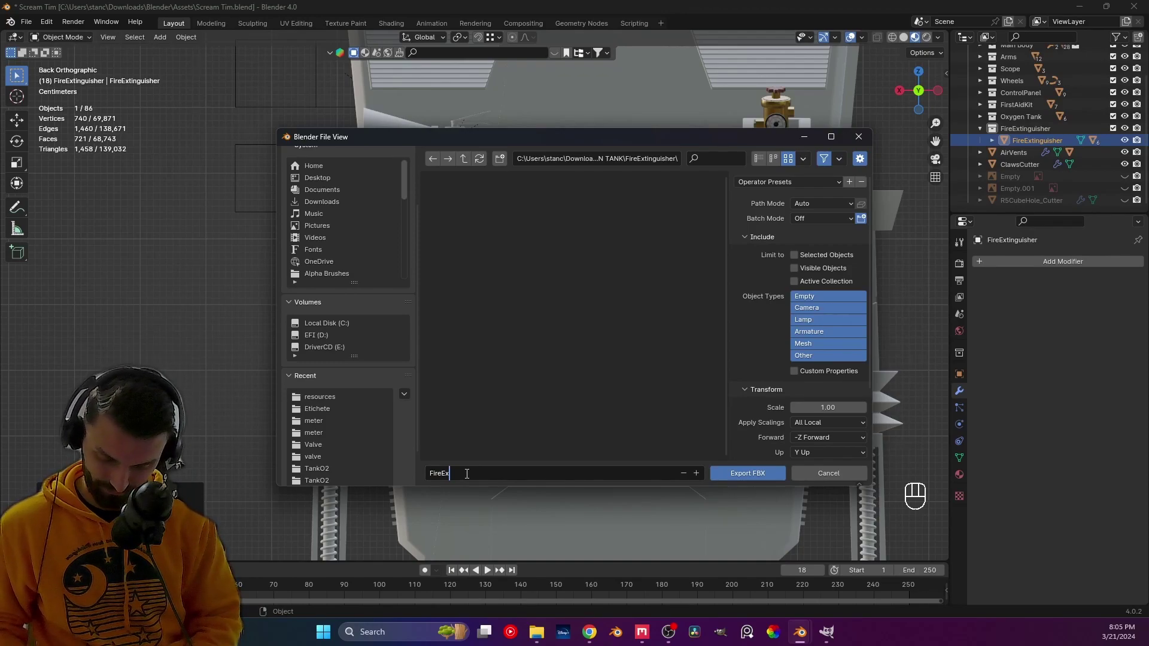
type("tinguisher")
key("Return")
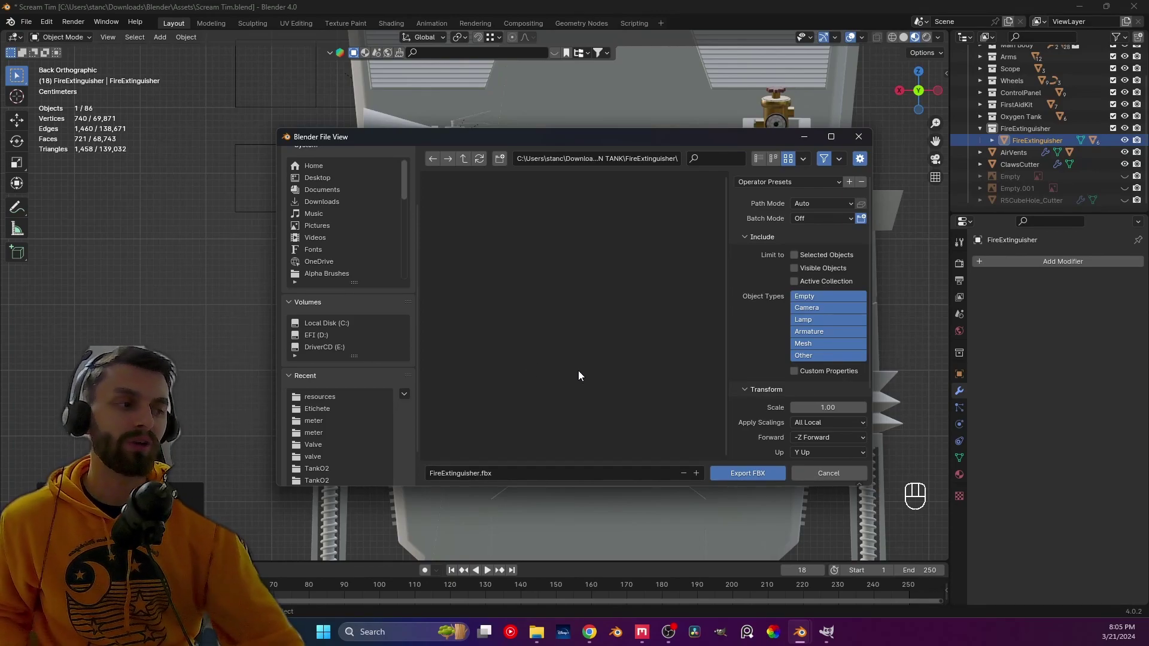
- Limit the export to selected objects of the Mesh type, export the FBX and deselect the extinguisher
left_click(795, 255)
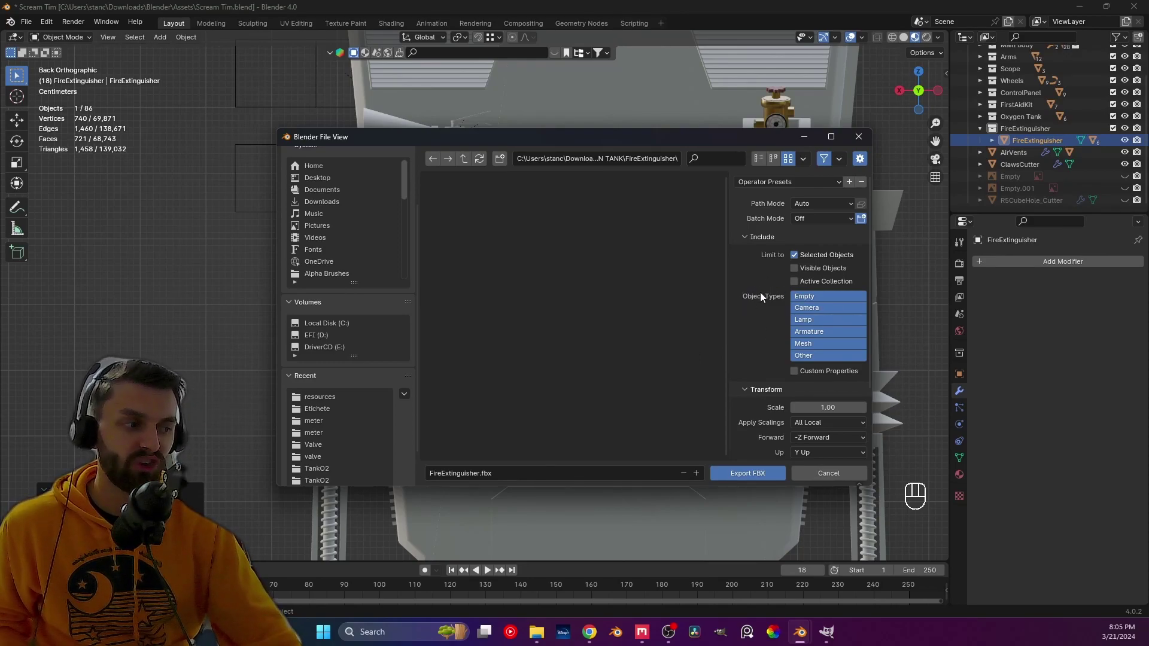
left_click(804, 344)
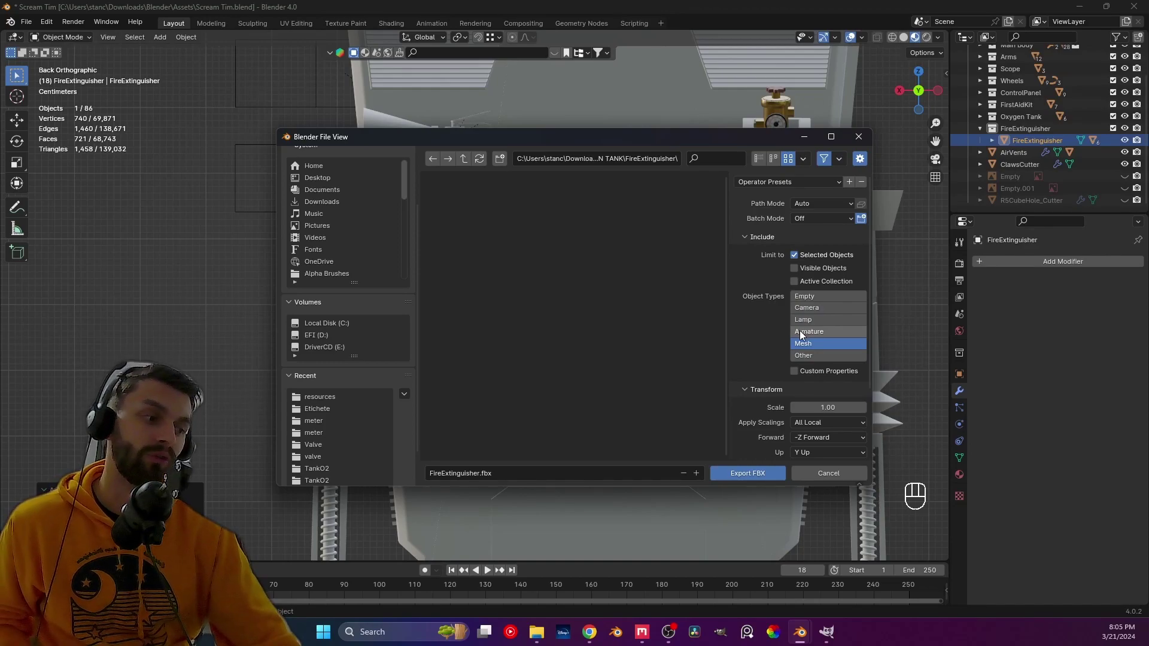
left_click(740, 475)
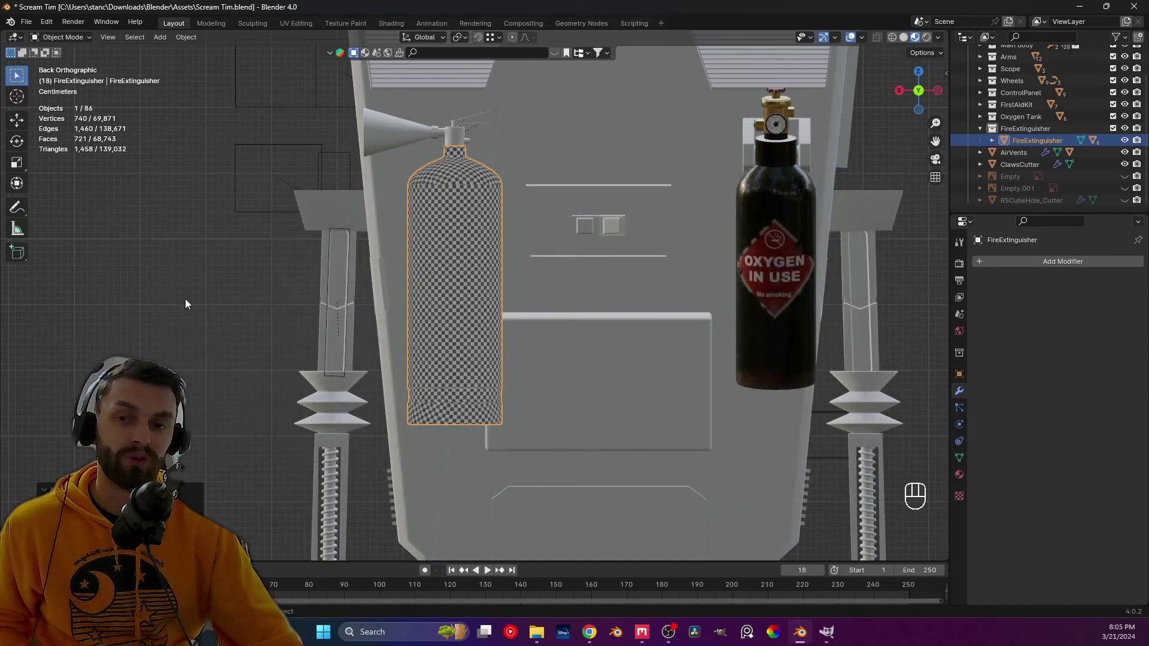
left_click(184, 299)
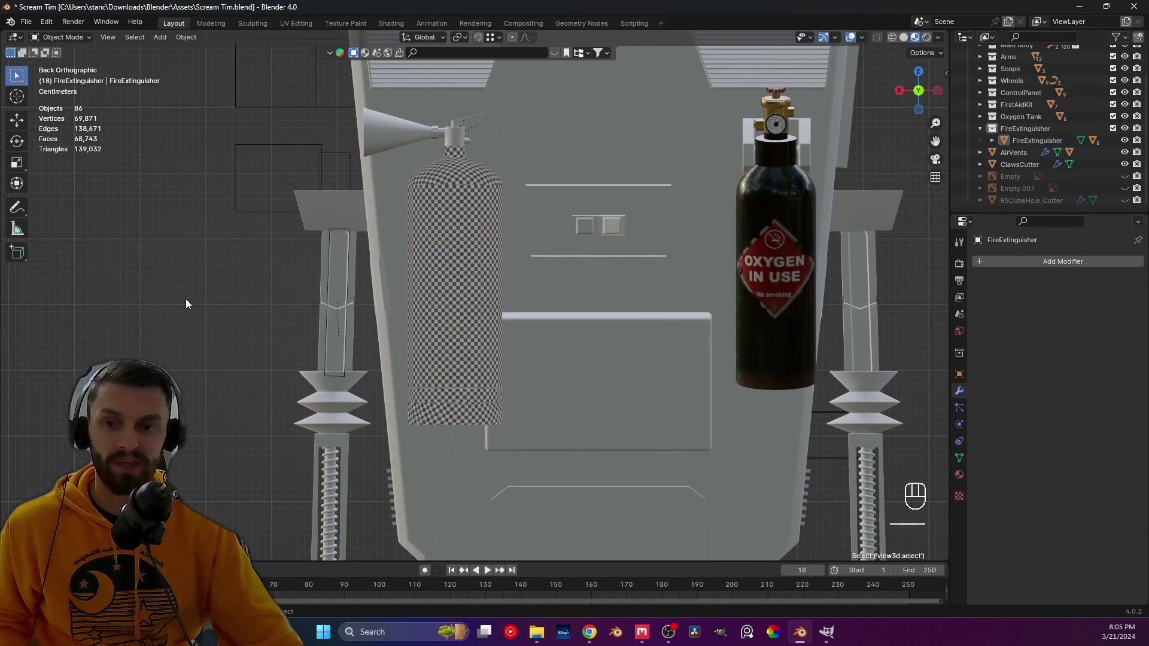
- Switch to Quixel Mixer, set the model type to Custom Model and load FireExtinguisher.fbx from the FireExtinguisher folder
left_click(642, 632)
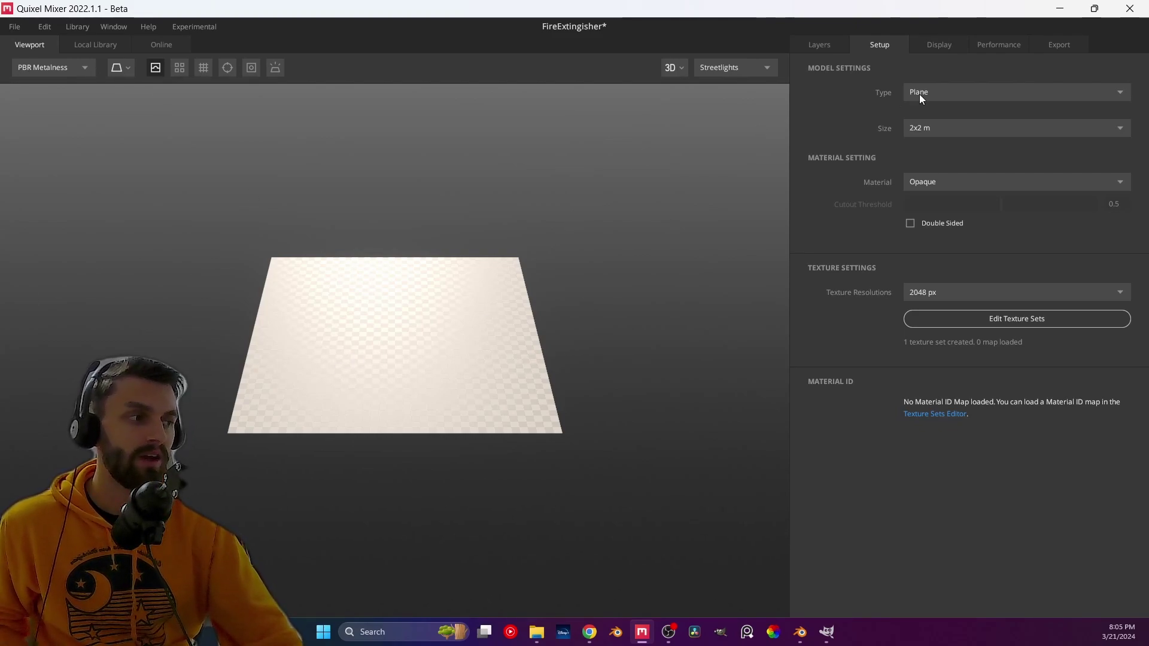
left_click(950, 92)
left_click(949, 148)
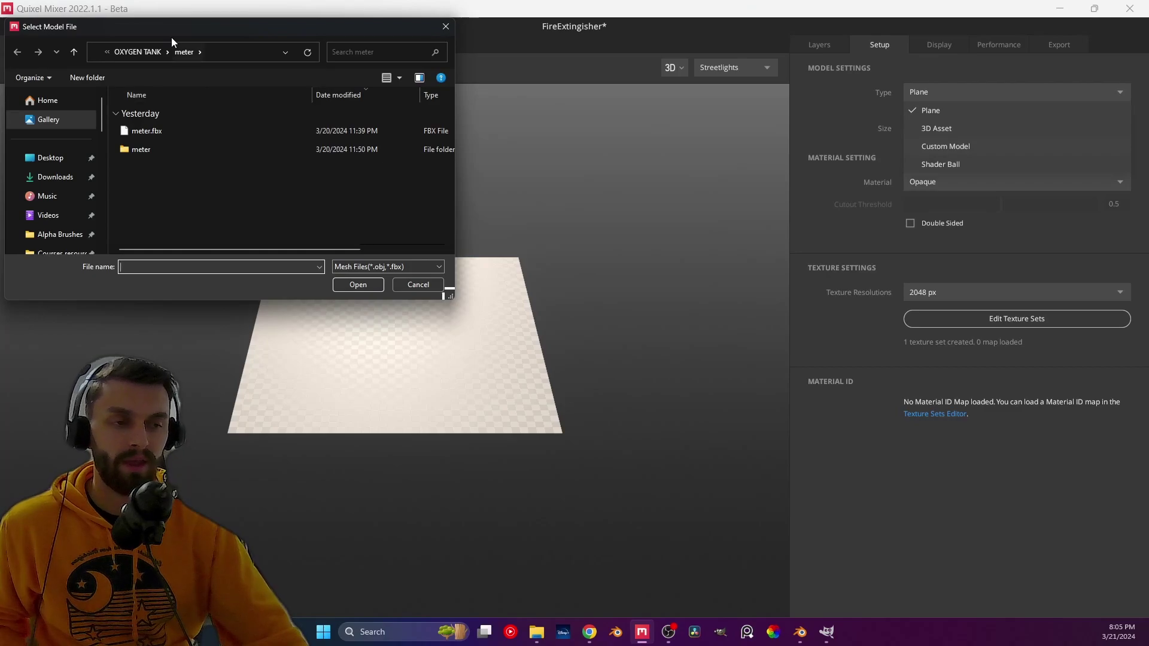
left_click(145, 52)
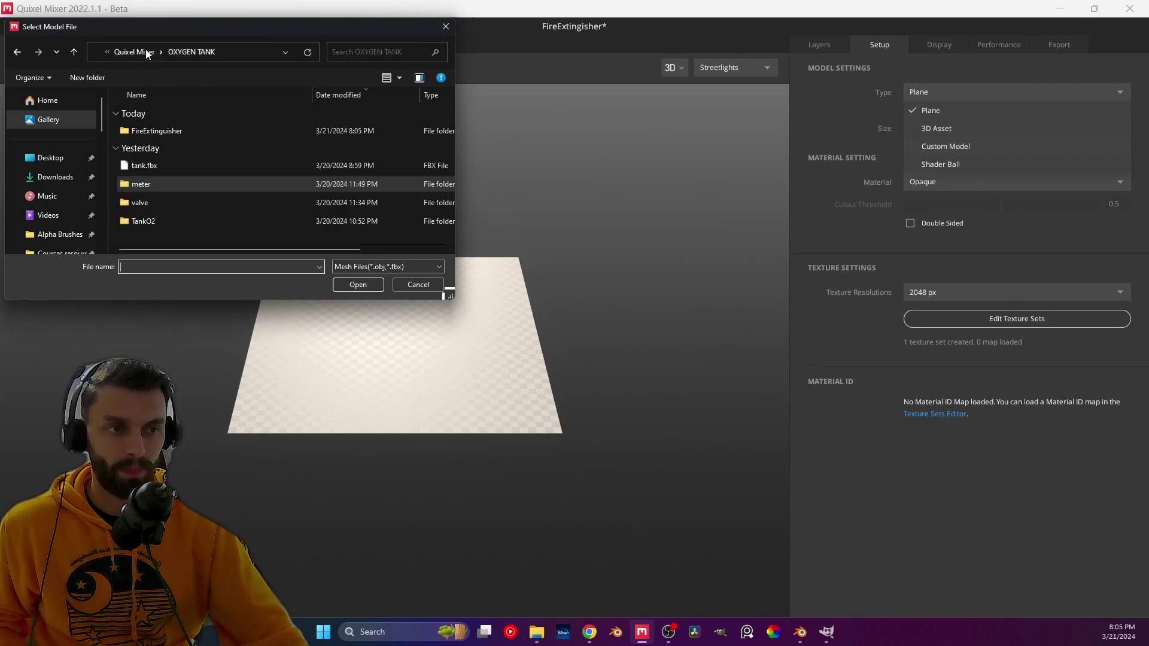
double_click(165, 130)
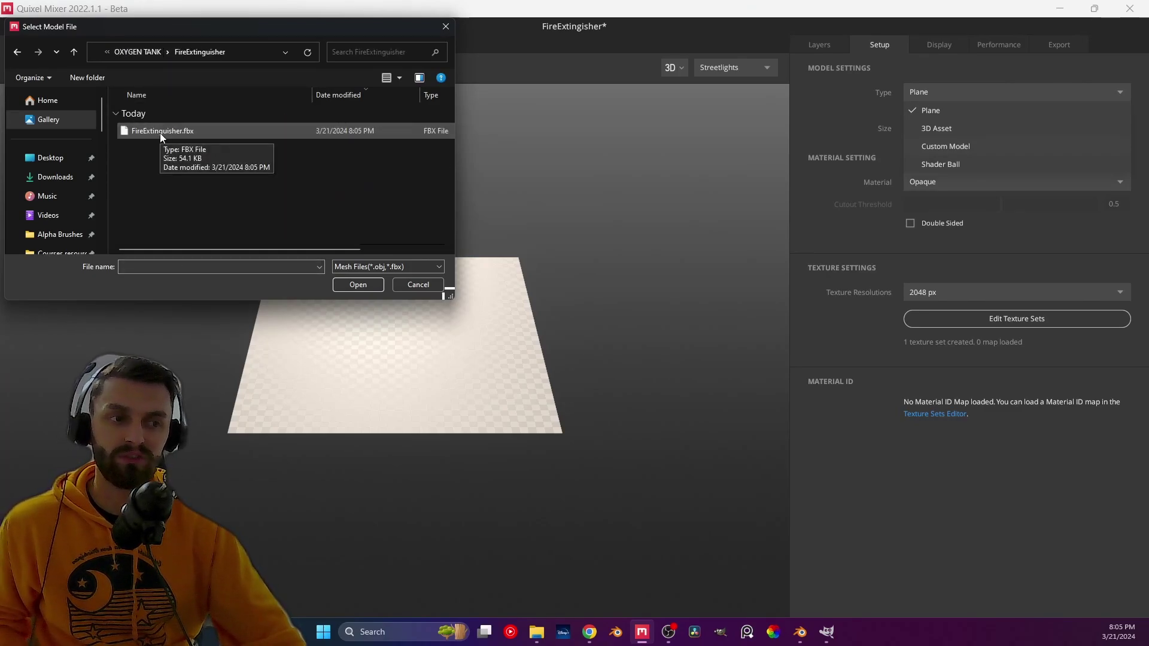
double_click(160, 133)
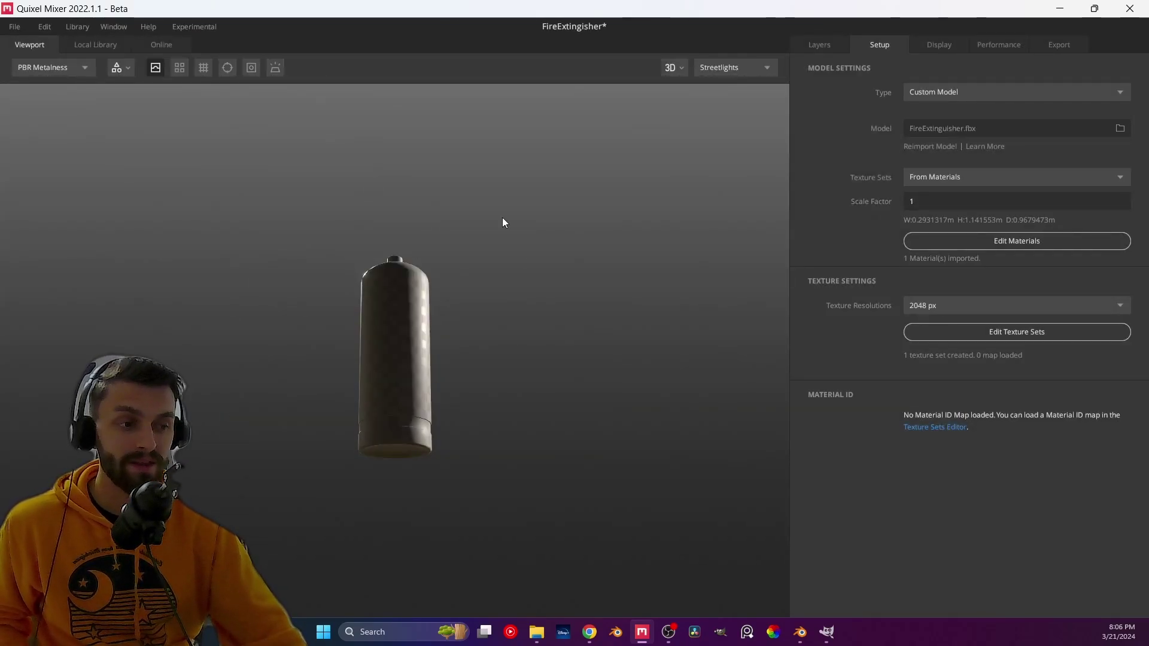
left_click_drag(375, 300, 541, 354)
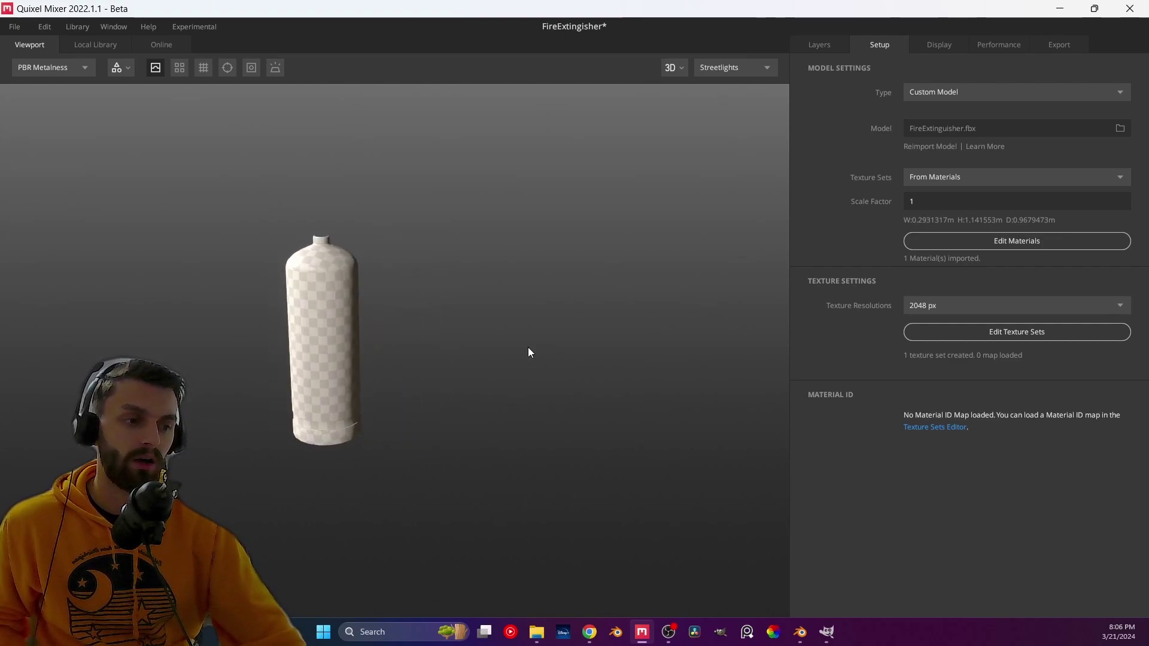
left_click_drag(452, 337, 399, 312)
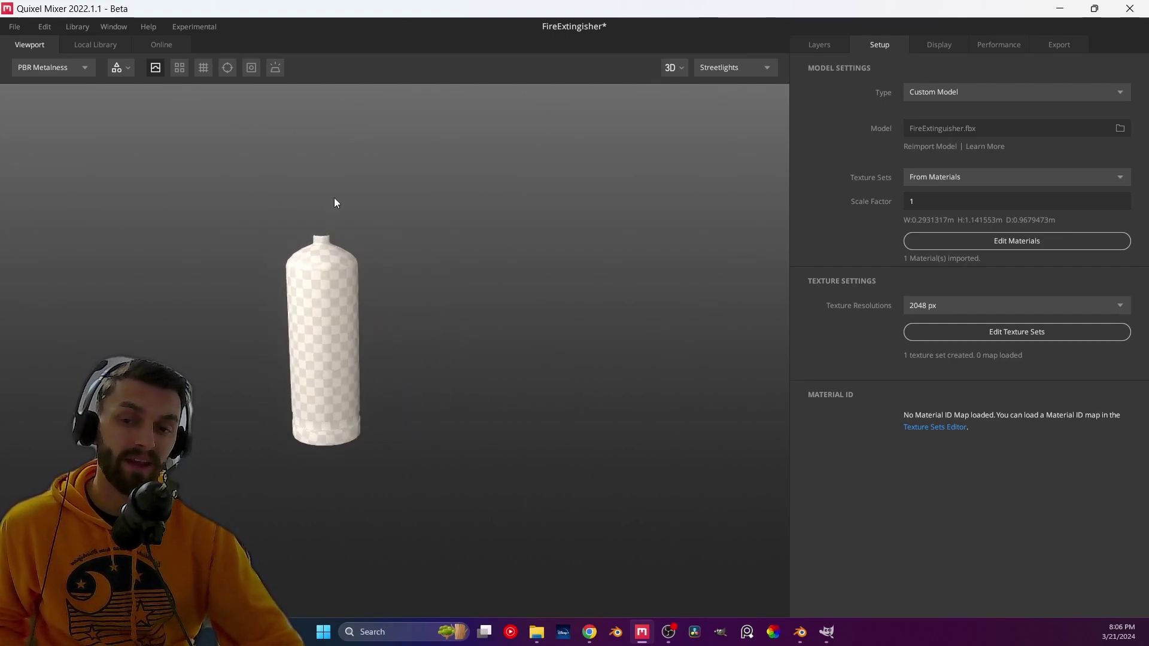
middle_click_drag(323, 290, 398, 363)
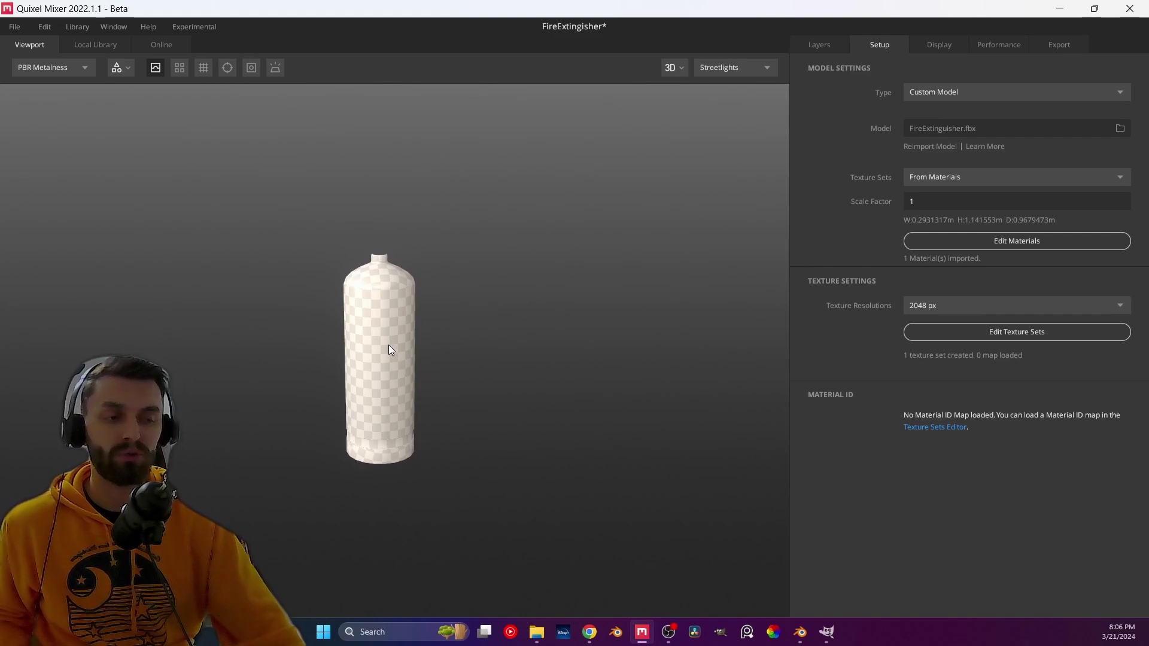
left_click_drag(387, 333, 413, 328)
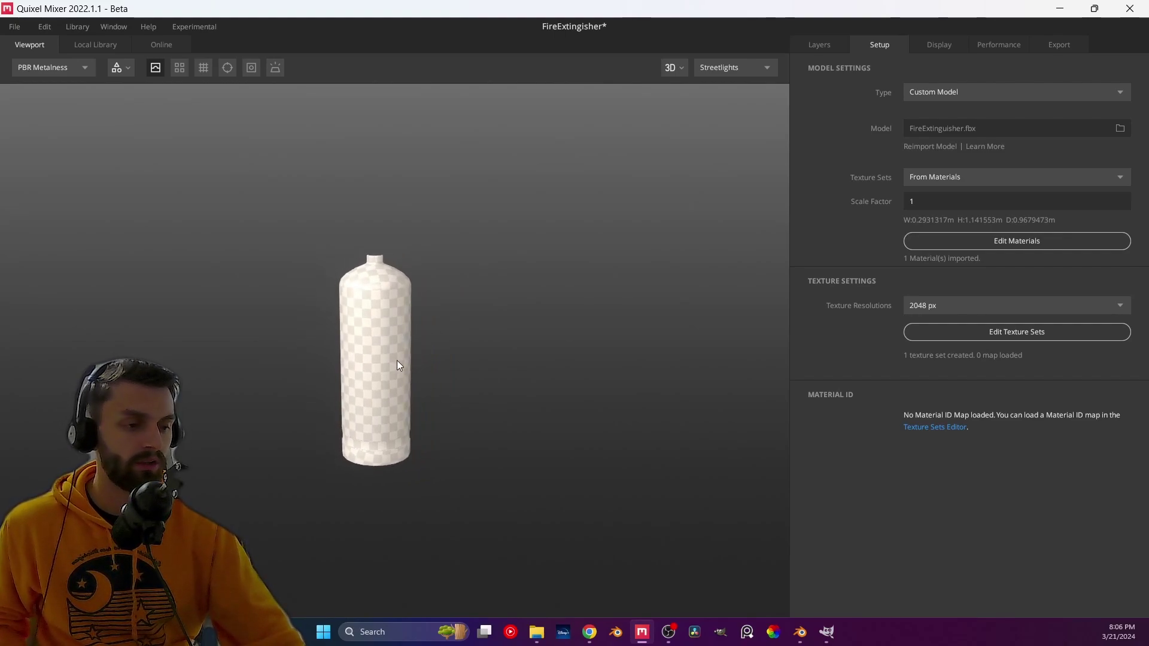
mouse_move(437, 396)
left_mouse_down()
mouse_move(160, 334)
mouse_move(213, 371)
mouse_move(731, 417)
mouse_move(685, 357)
mouse_move(10, 375)
mouse_move(453, 529)
mouse_move(610, 470)
mouse_move(3, 454)
mouse_move(16, 443)
left_mouse_up()
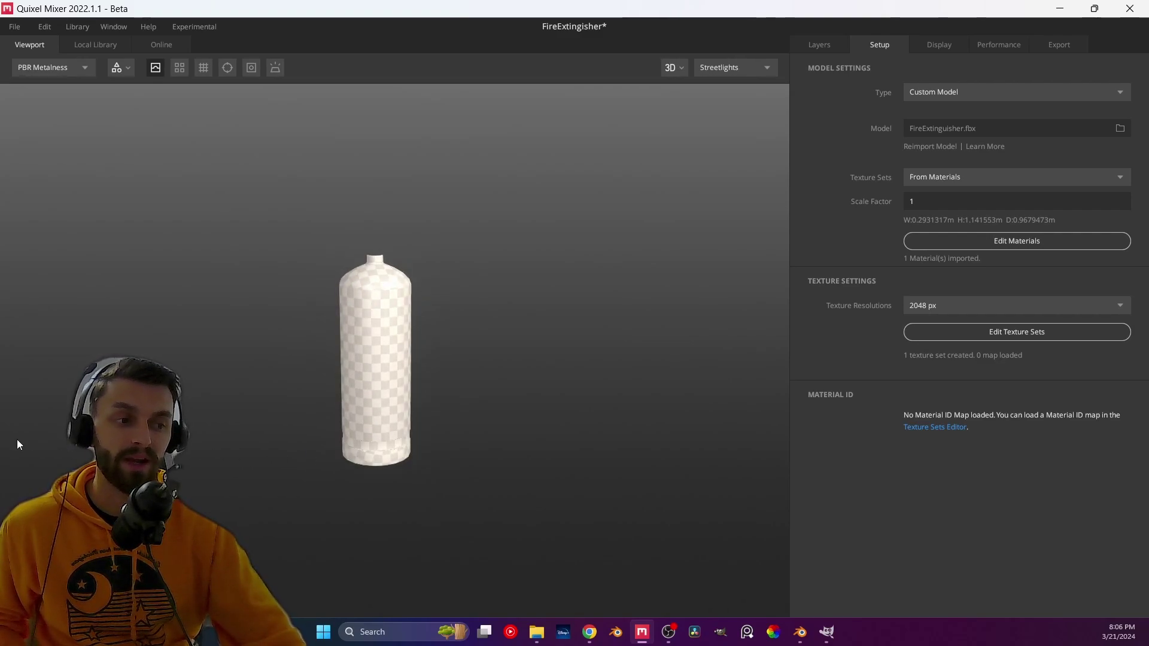
- Preview the extinguisher under the Indoors, Pisa, Desert Road and Flourescent lighting environments and return the lighting to Streetlights
left_click(724, 70)
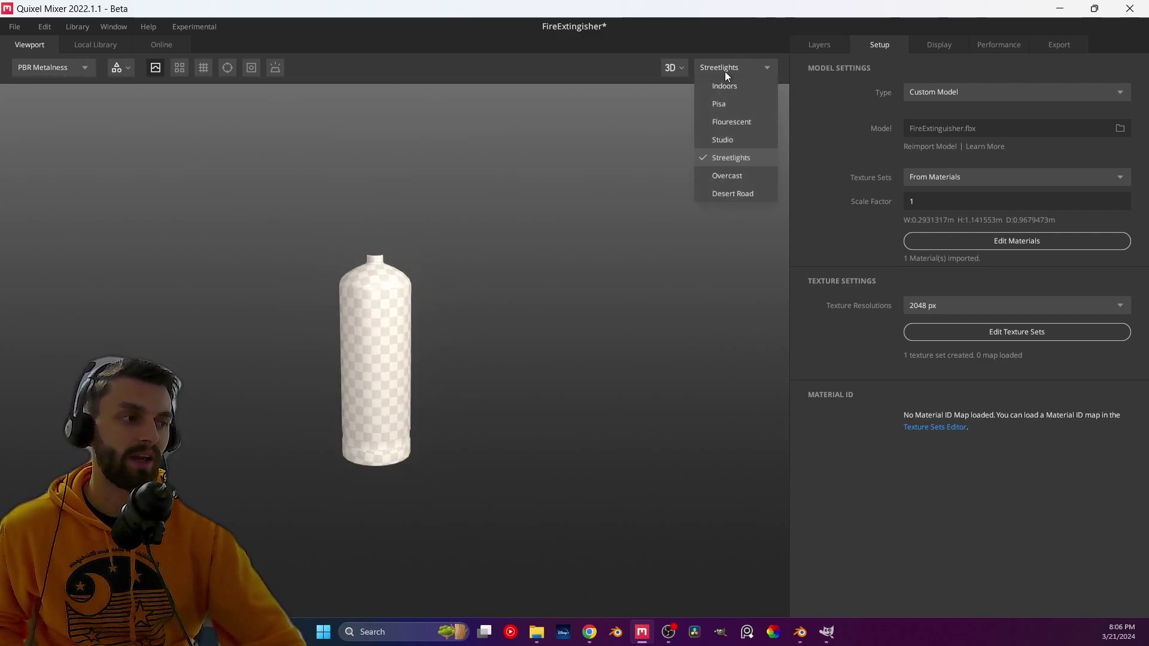
left_click(724, 88)
left_click(721, 72)
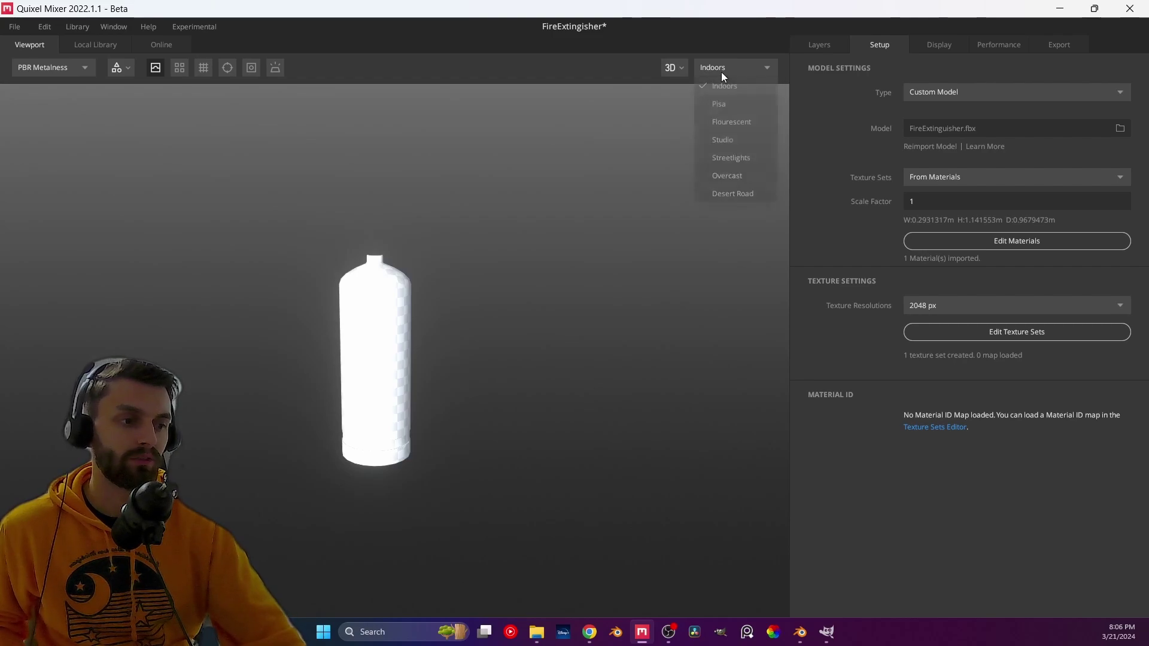
left_click(722, 104)
left_click(714, 74)
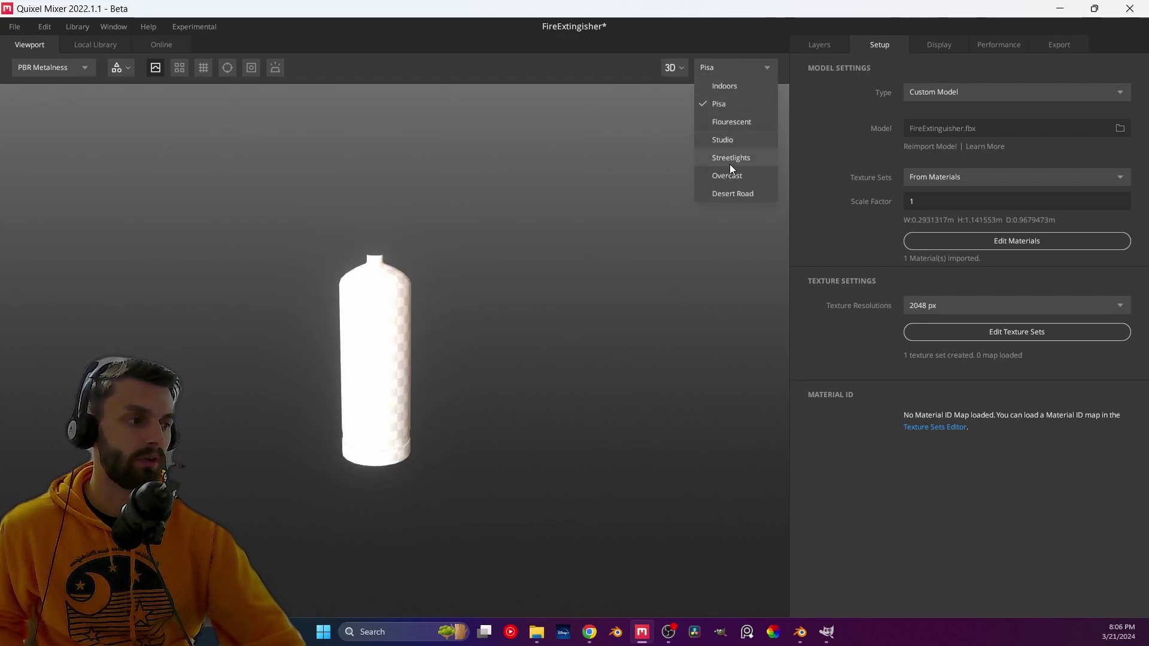
left_click(733, 194)
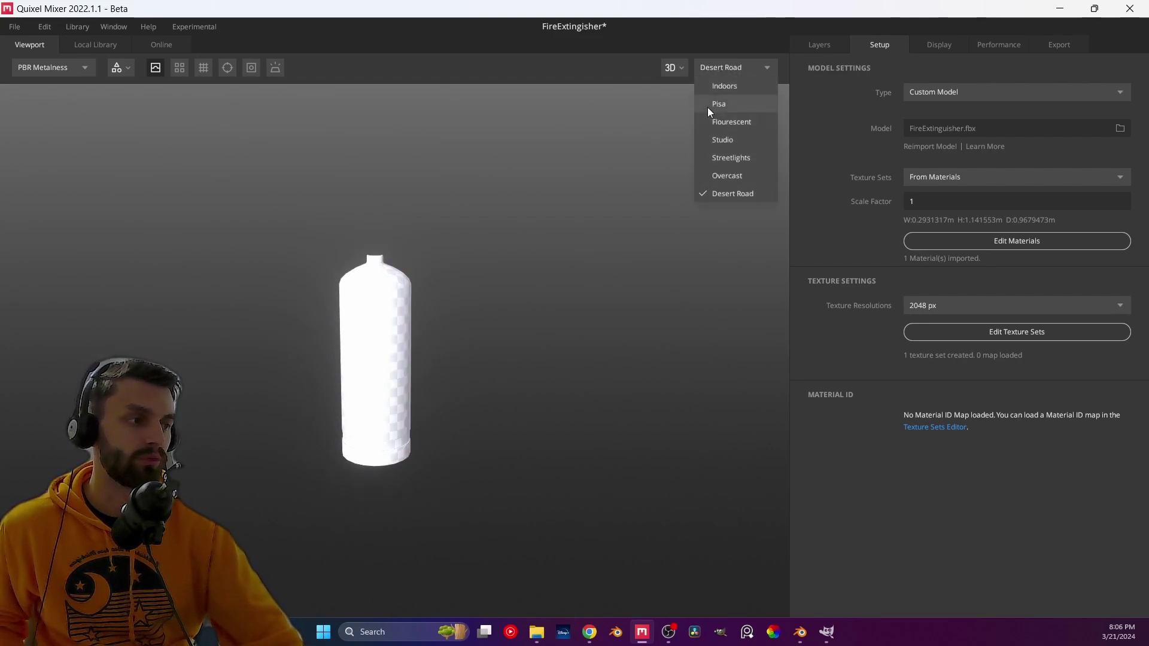
left_click(746, 123)
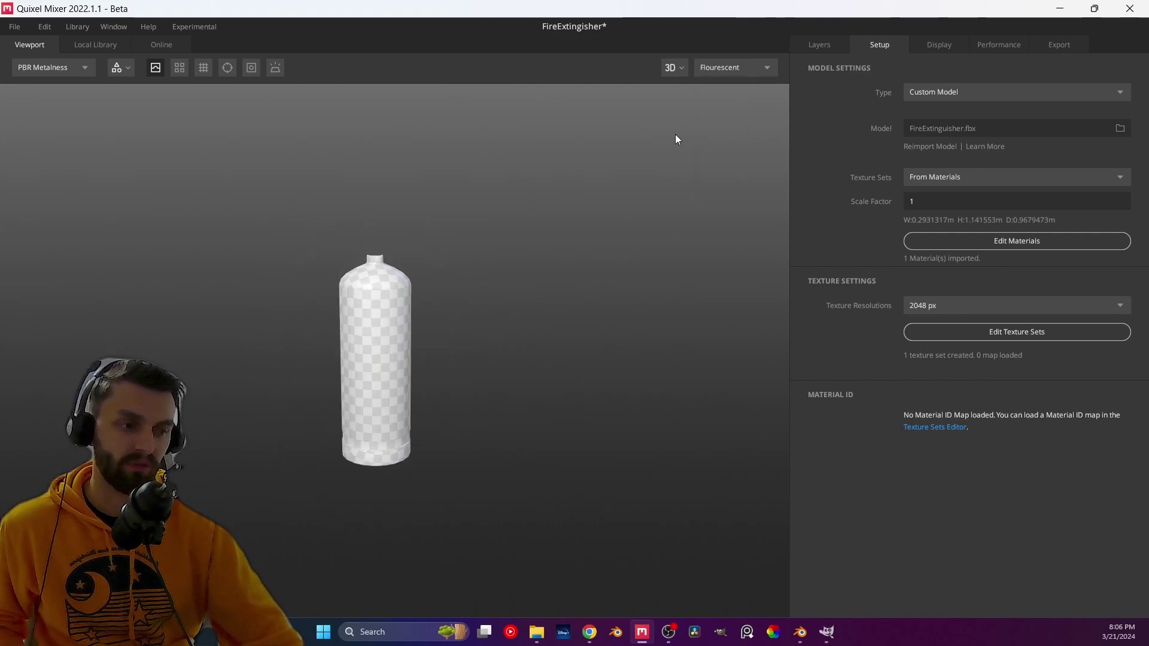
left_click(740, 67)
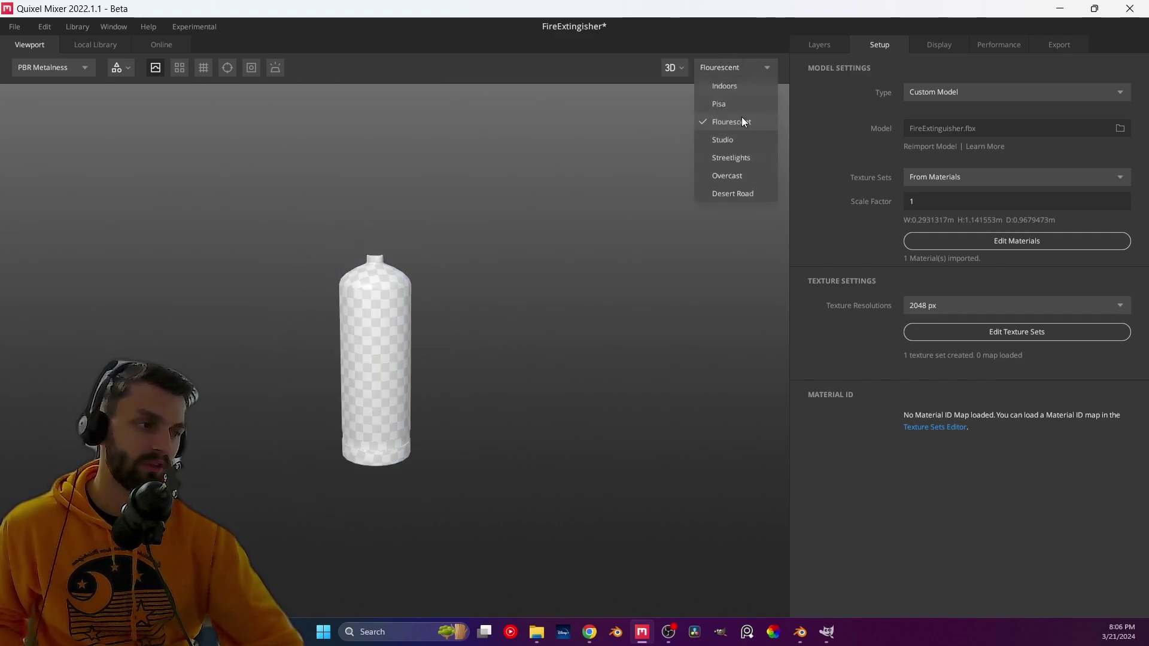
left_click(744, 157)
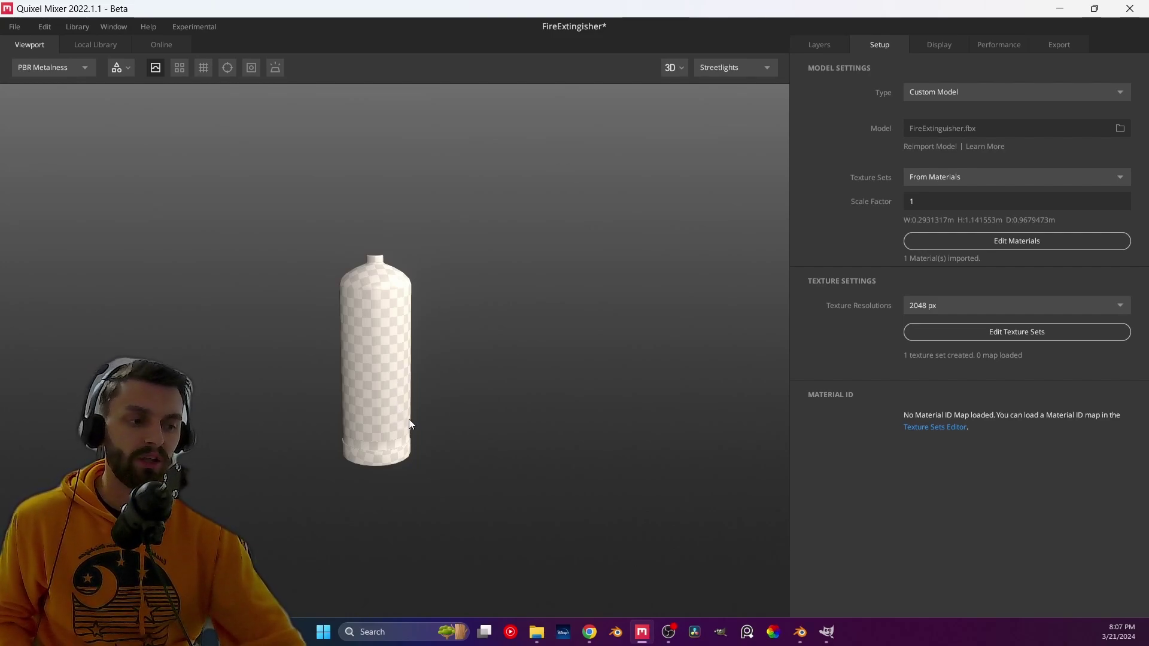
scroll(393, 426, "up", 3)
scroll(392, 425, "down", 2)
scroll(393, 426, "up", 3)
scroll(392, 425, "down", 4)
scroll(387, 434, "up", 4)
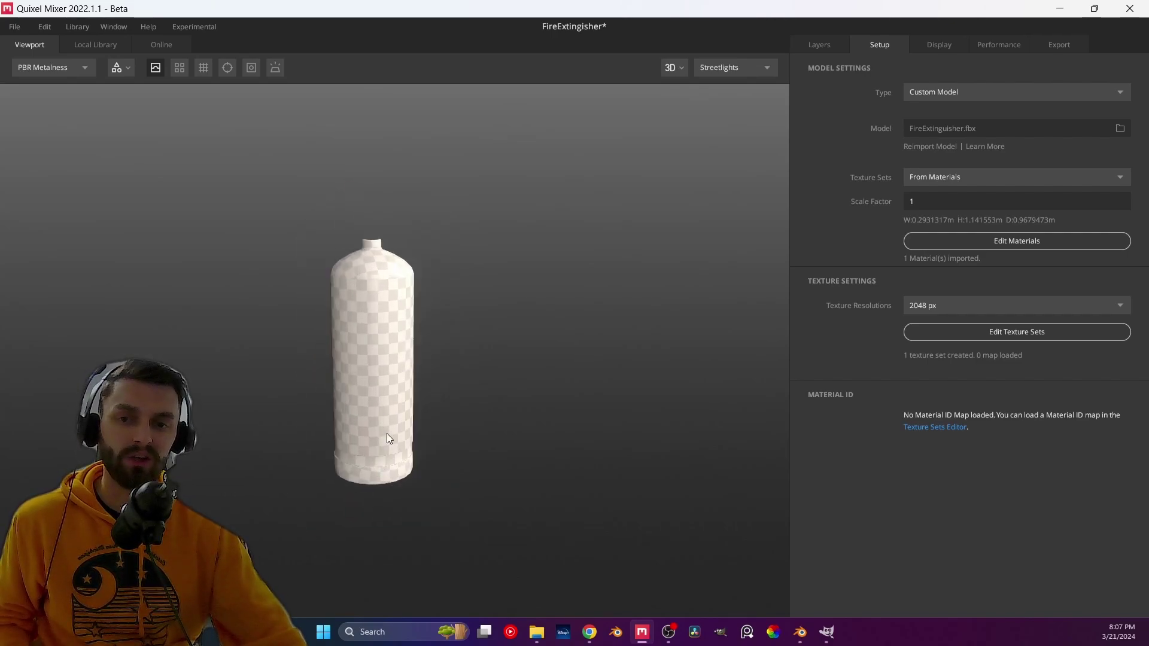
scroll(387, 433, "down", 3)
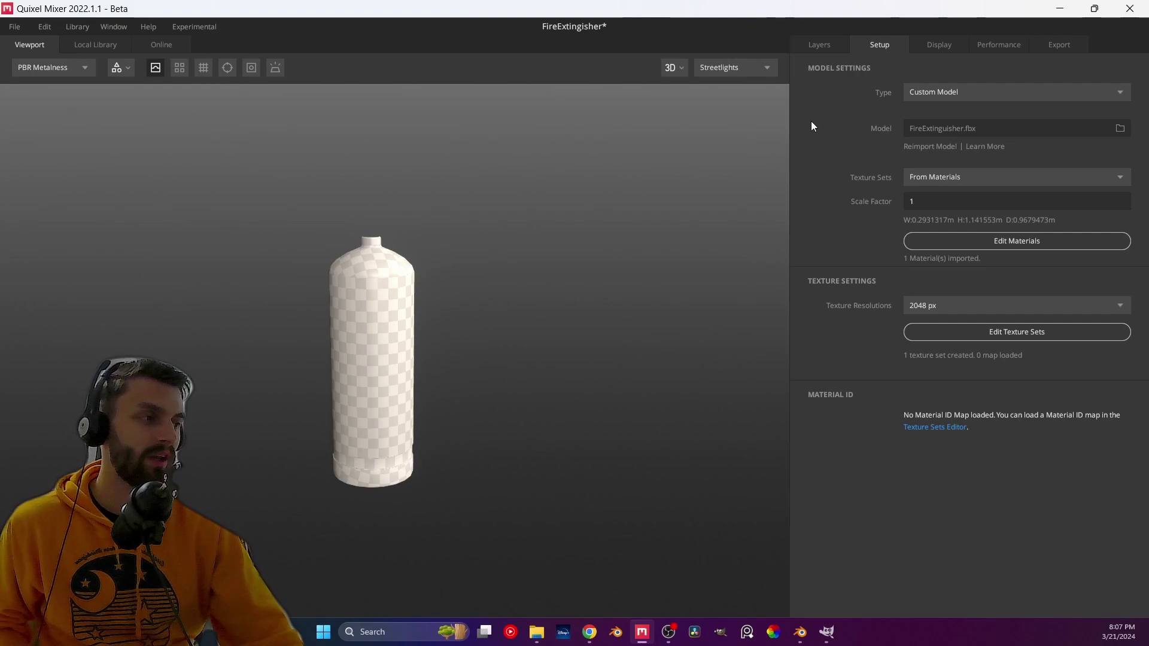
- Look at the export settings, return to the empty layer stack and add a Solid layer
left_click(820, 47)
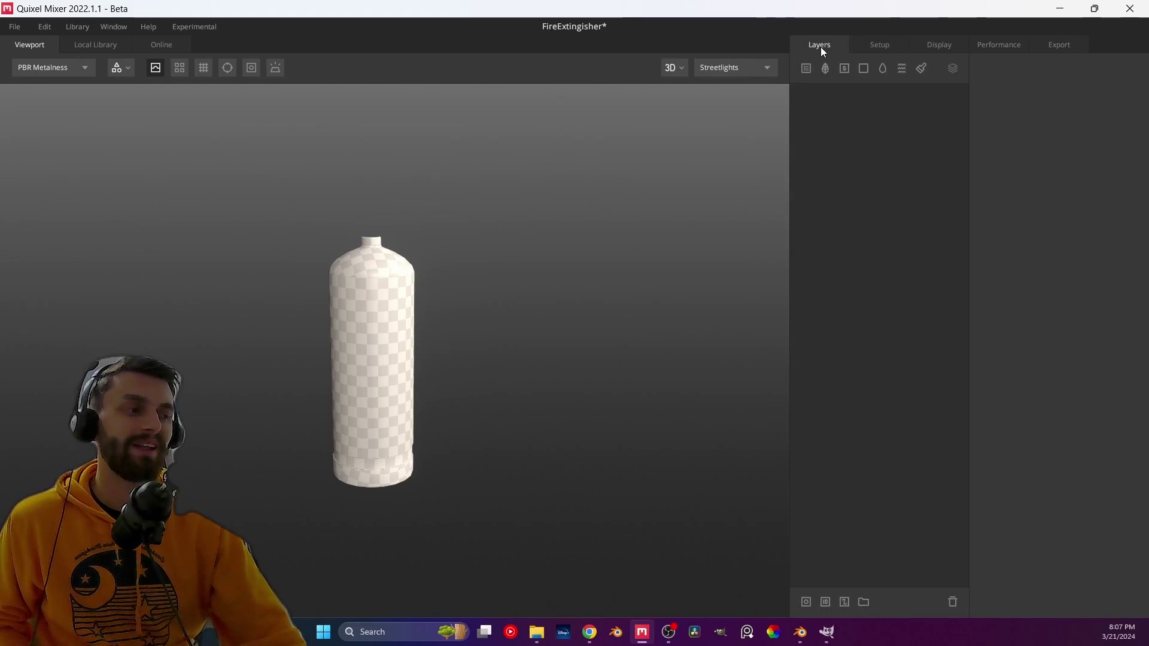
left_click(1056, 47)
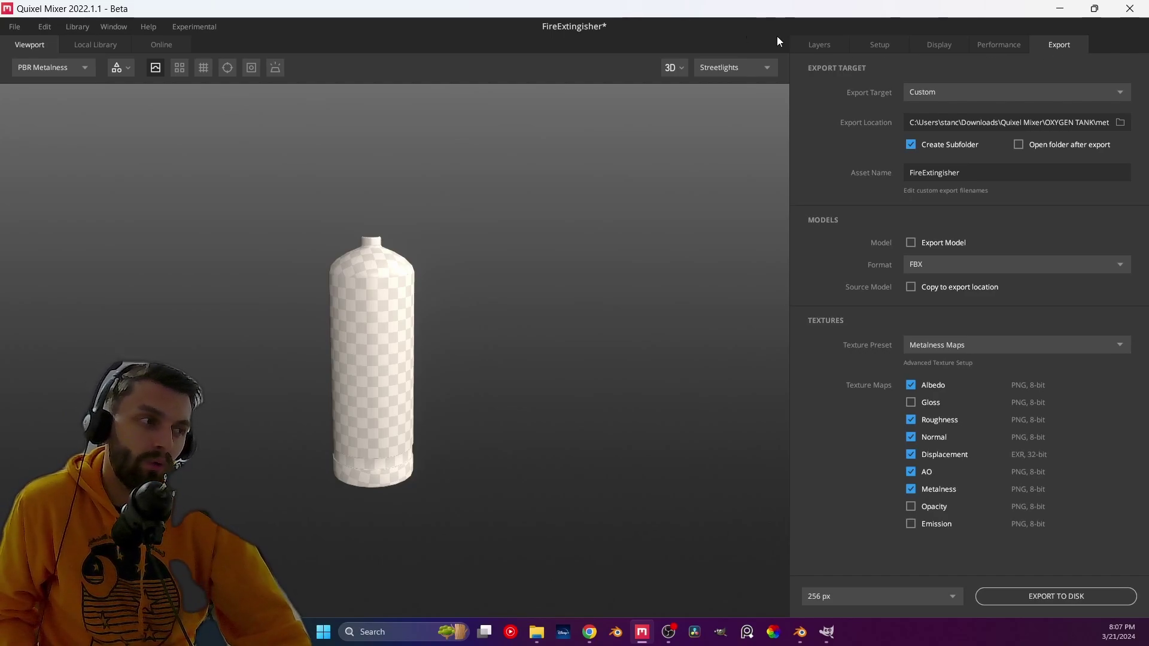
left_click(825, 44)
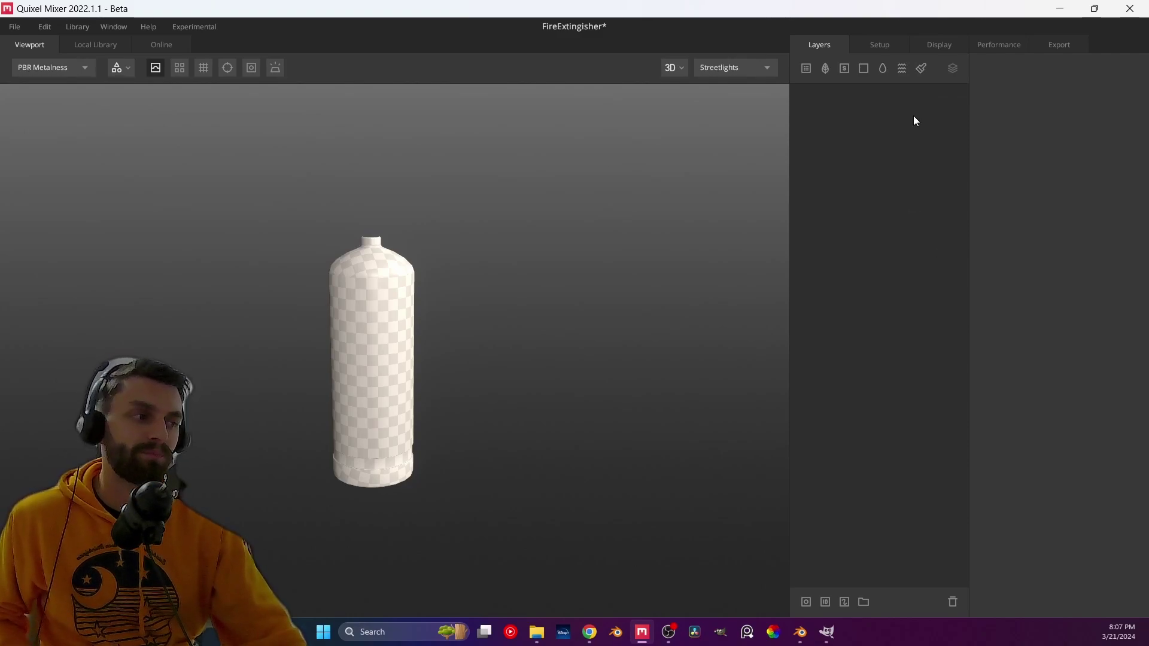
left_click(864, 72)
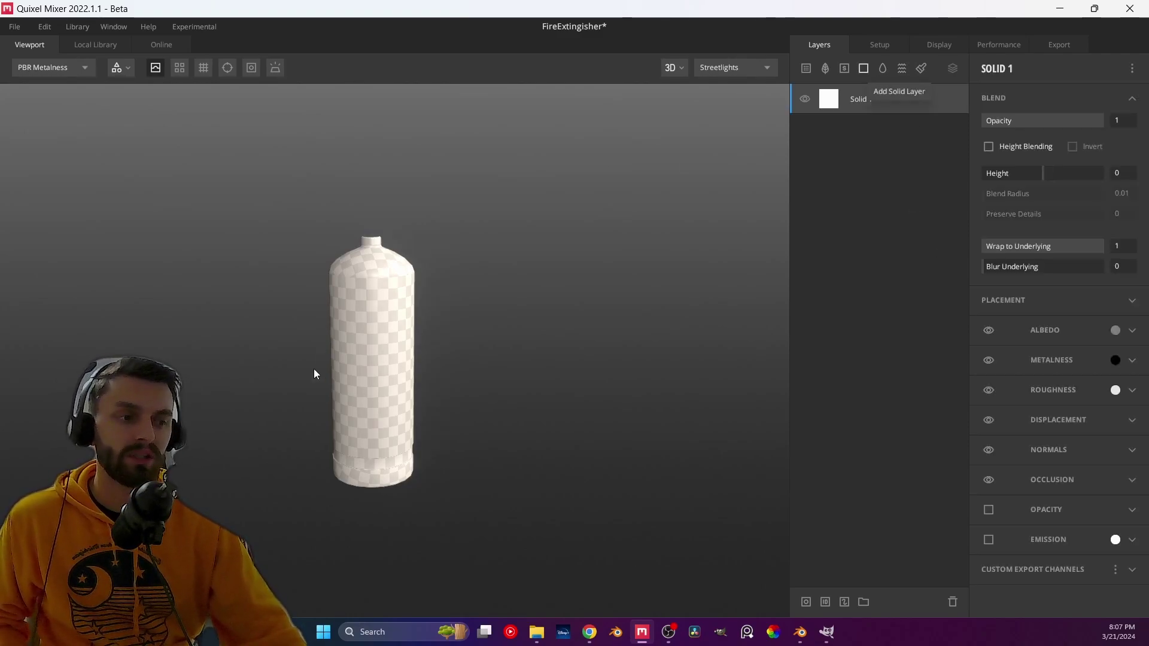
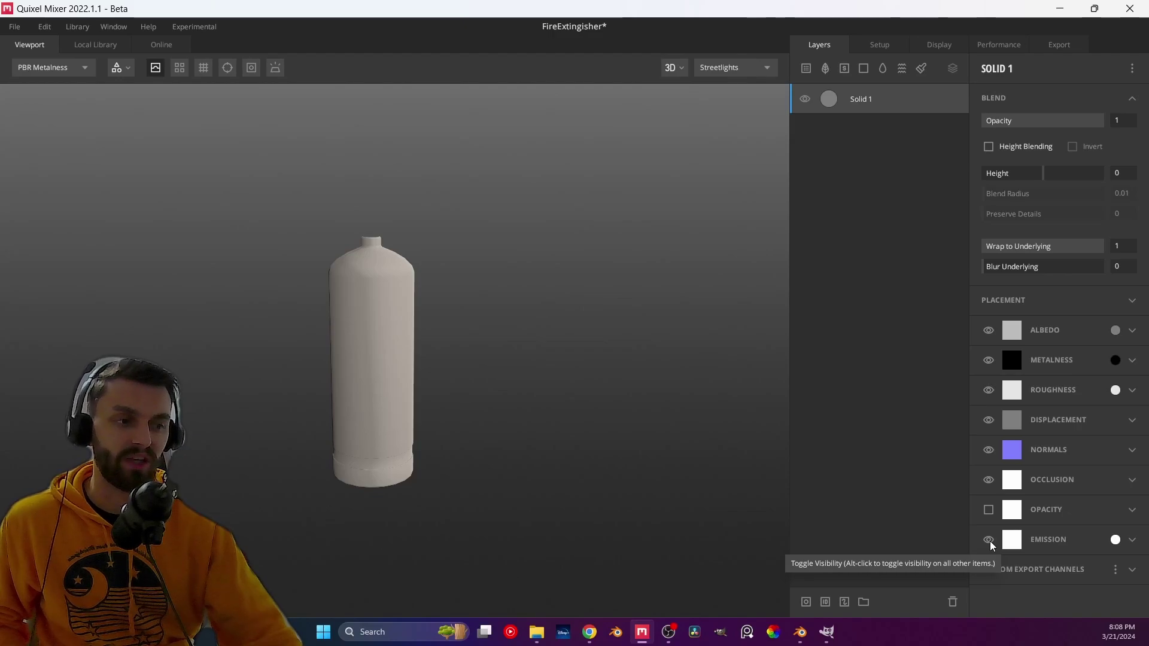
- Look through the blend modes of the Solid layer's emission channel and disable emission on that layer
left_click(1132, 540)
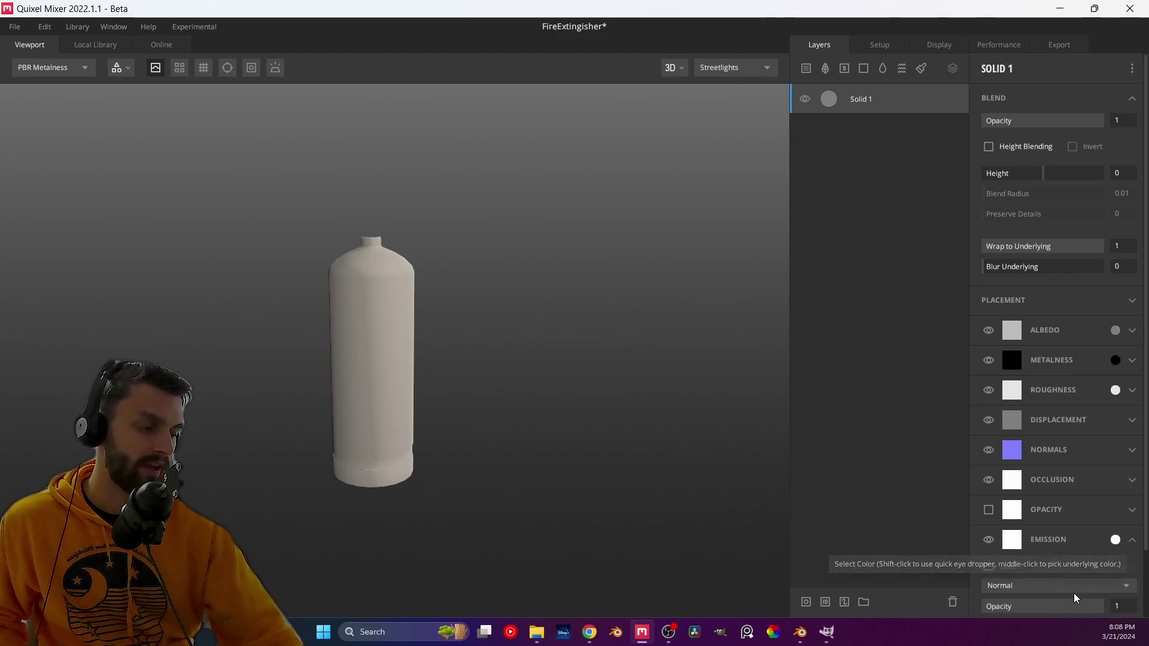
left_click(1070, 585)
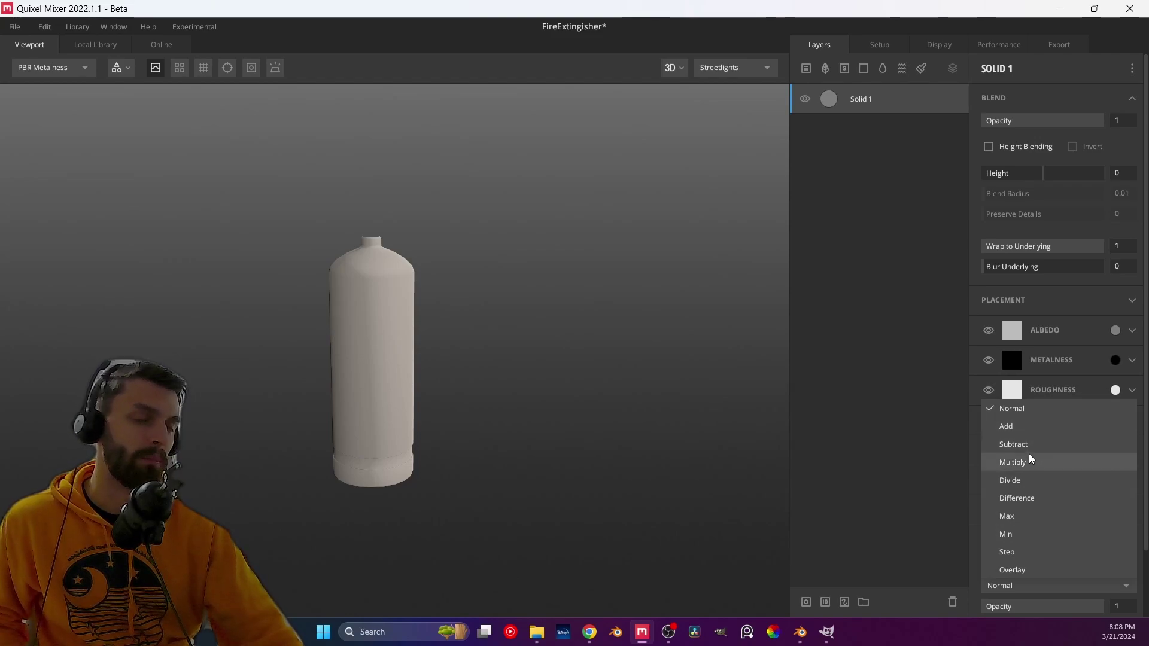
left_click(718, 451)
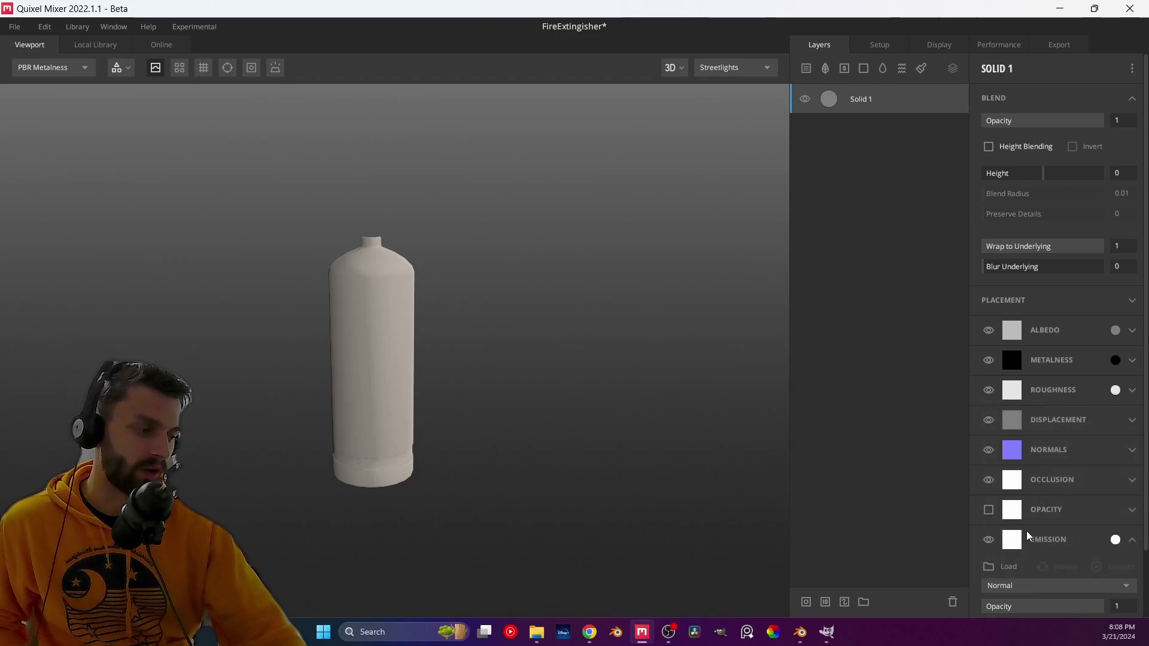
left_click(988, 542)
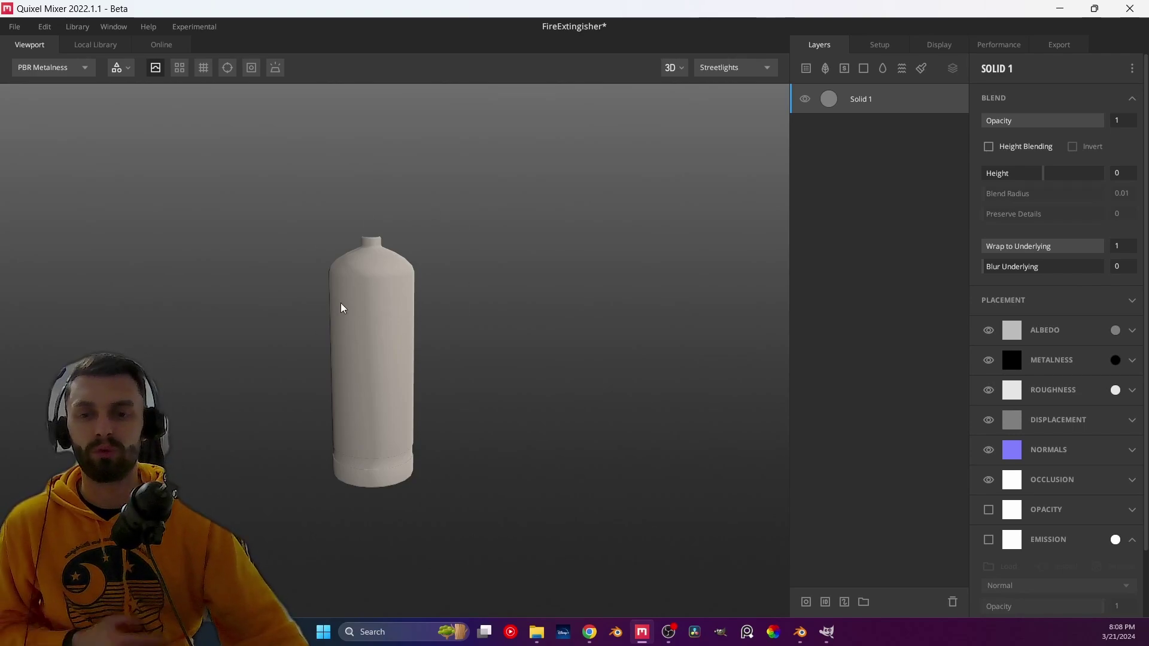
- Set the Solid layer's albedo color to red, hex B90D0D, and apply it
left_click(1132, 331)
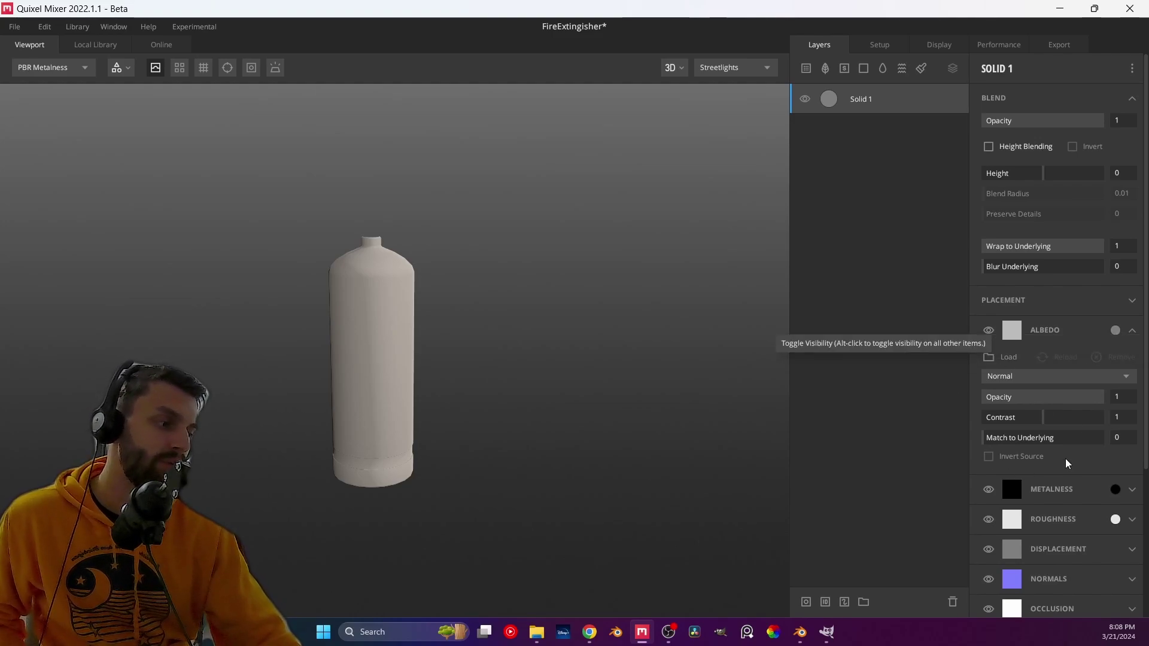
left_click(1018, 331)
left_click(544, 295)
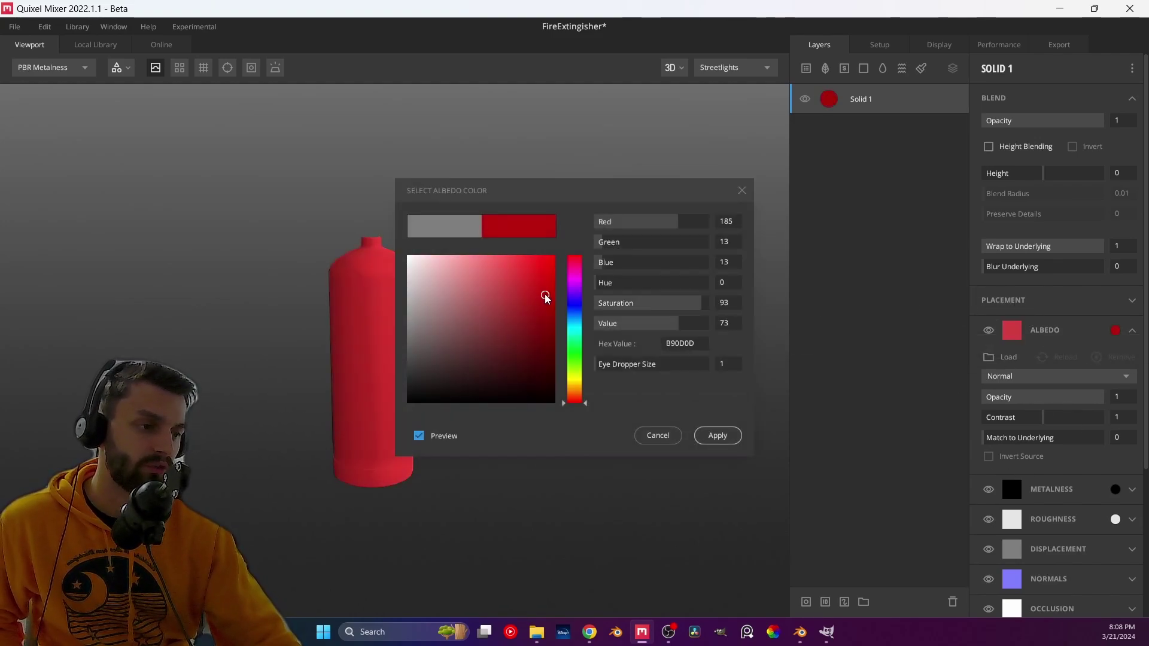
left_click(718, 435)
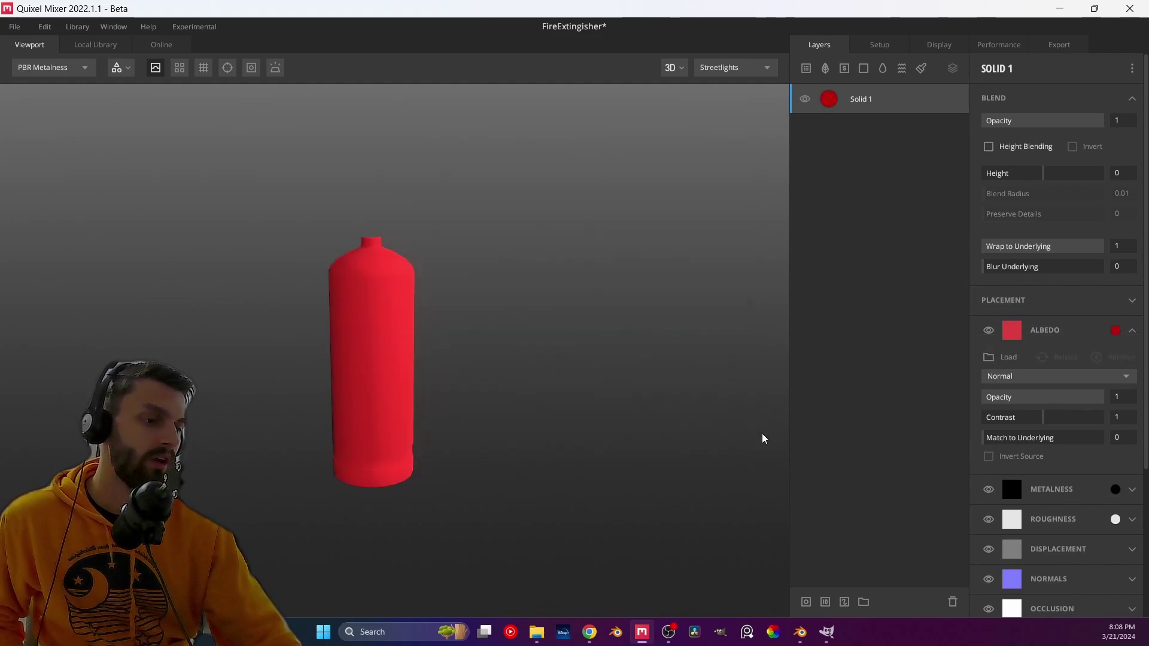
- Load the image "no smoking sign O2 (damaged_roughness)" from the Etichete folder into the Solid layer's albedo channel
left_click(988, 358)
left_click(163, 150)
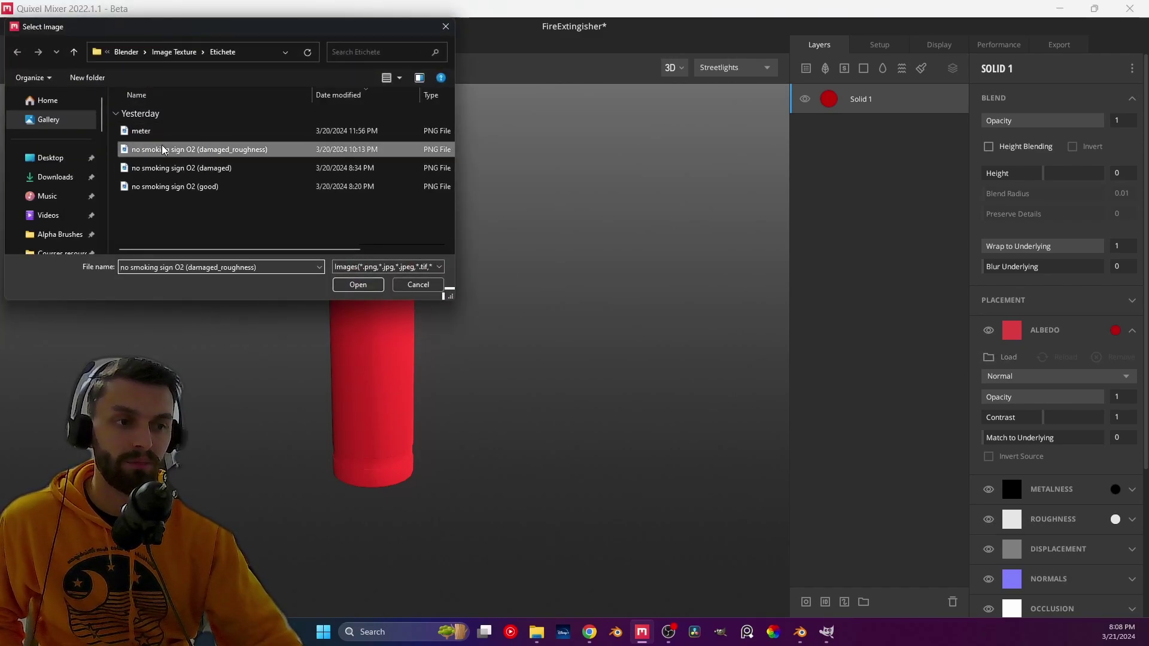
left_click(358, 284)
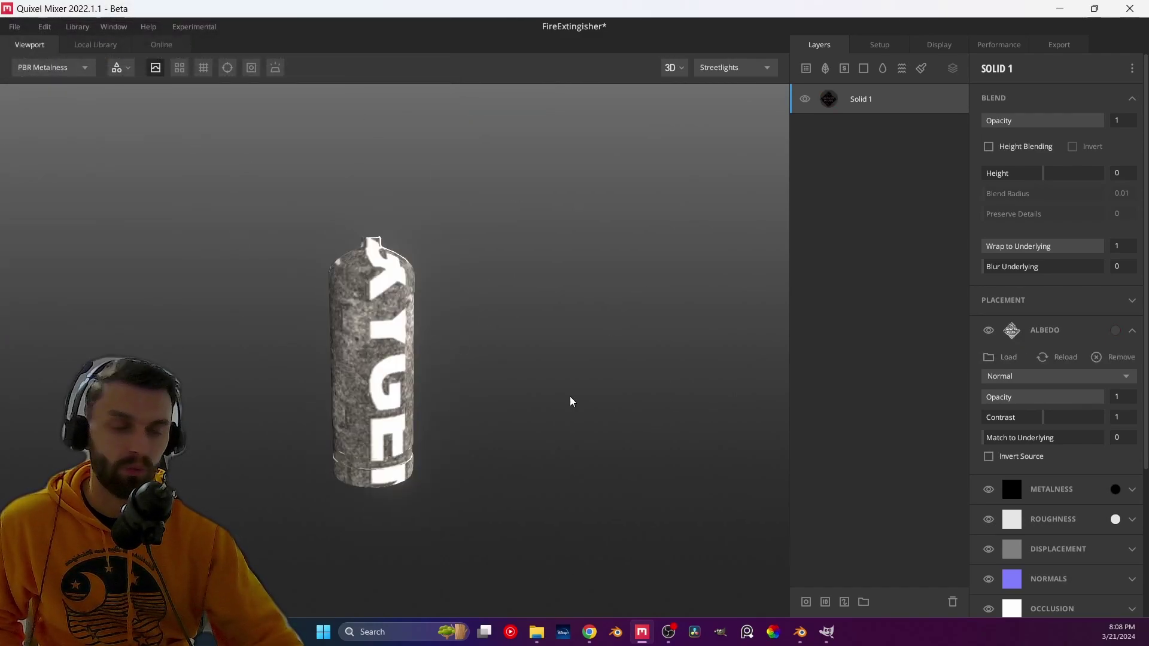
- Remove the loaded image from the albedo channel and delete the Solid layer
left_click(1101, 358)
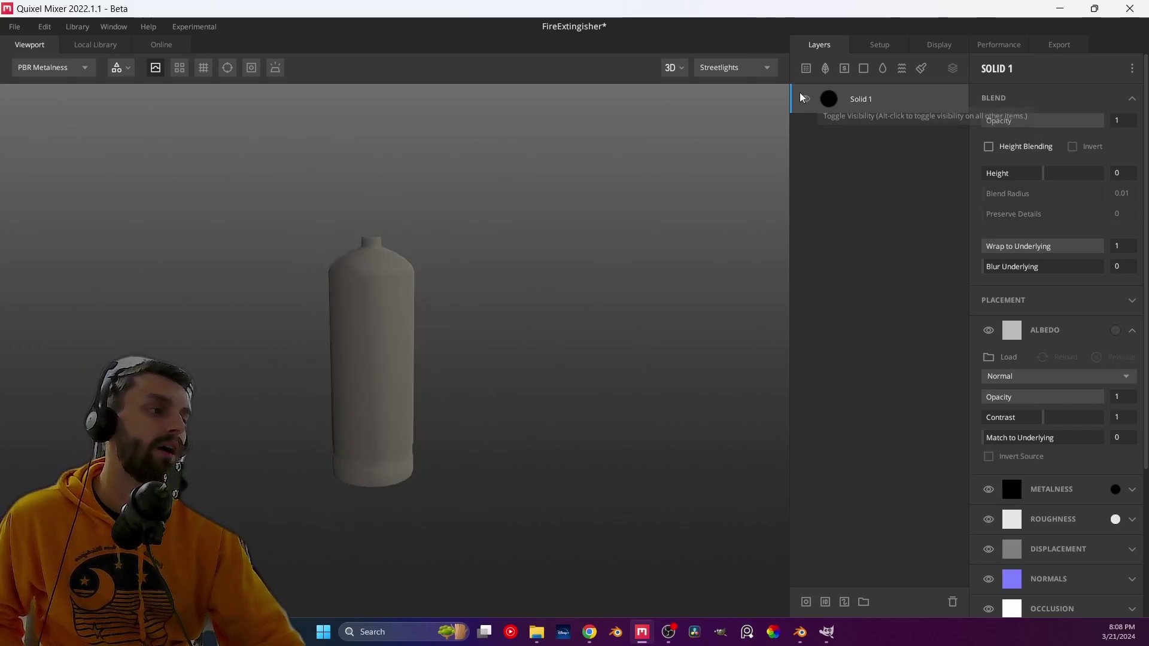
right_click(828, 100)
left_click(853, 163)
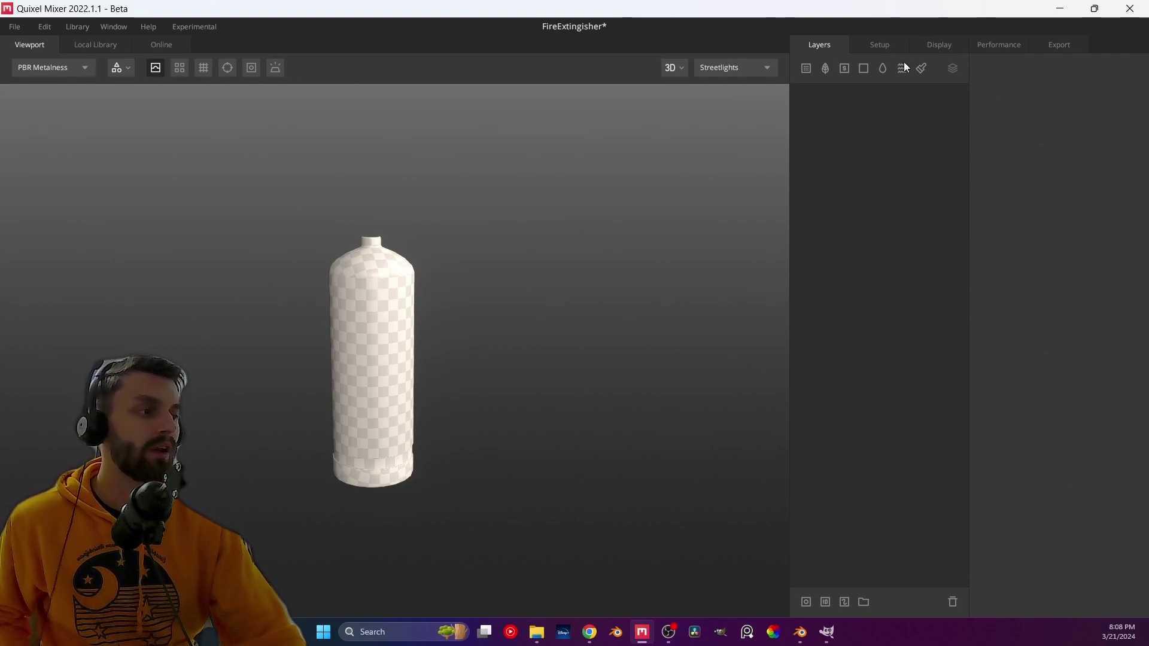
- Add a Paint layer to the mix and review its brush settings down to the color channels
left_click(921, 69)
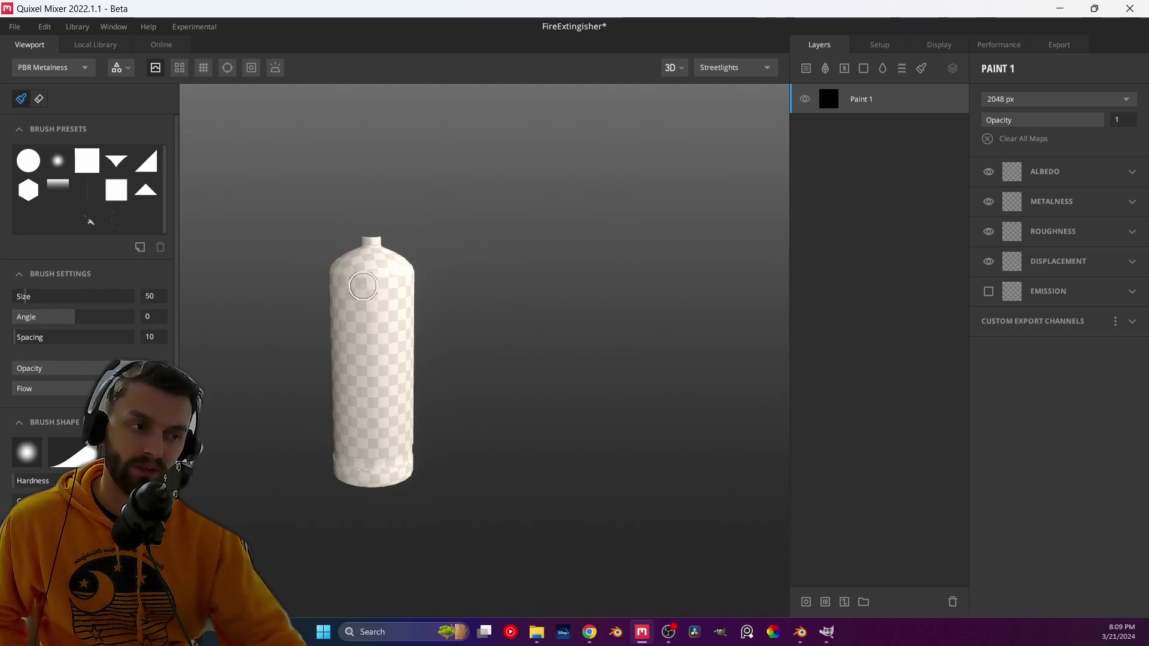
scroll(90, 299, "down", 3)
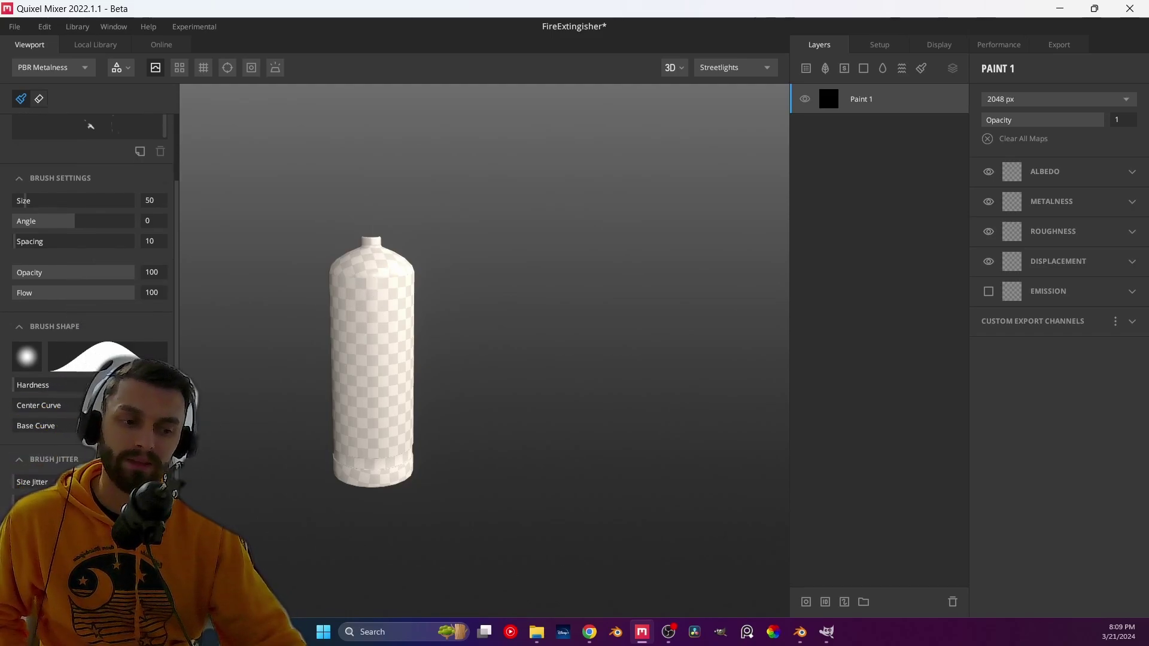
scroll(178, 449, "down", 4)
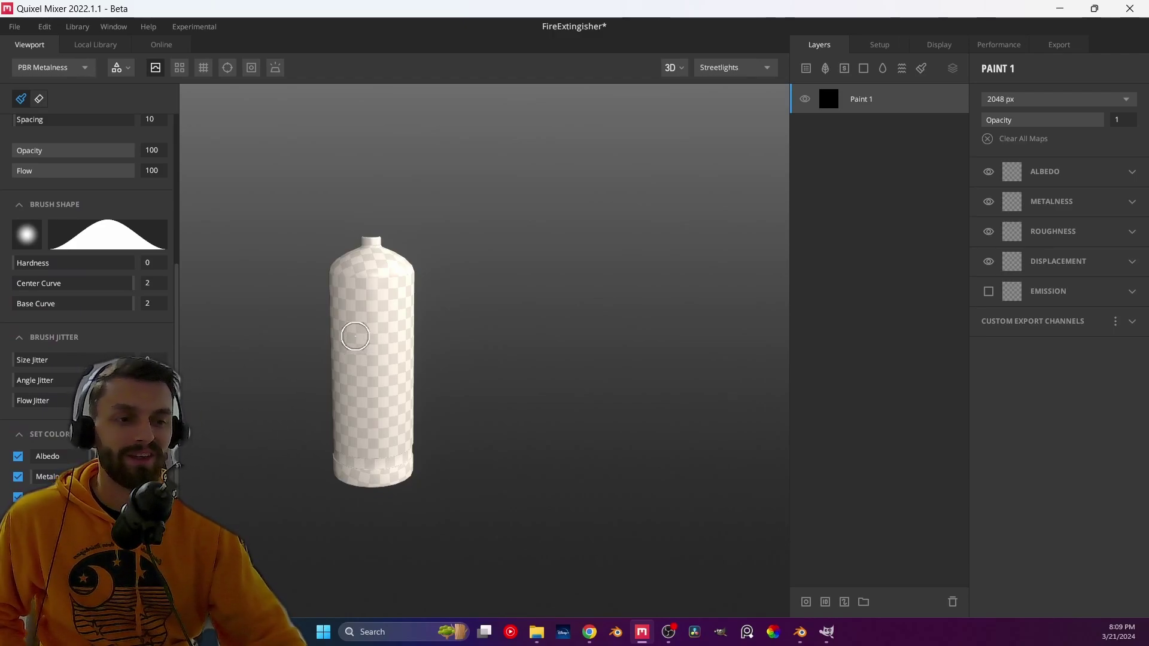
- Paint freehand strokes over the extinguisher's body with the size 50 brush and expand the Paint layer's displacement settings
mouse_move(366, 276)
left_mouse_down()
mouse_move(373, 406)
mouse_move(377, 371)
mouse_move(380, 416)
mouse_move(377, 300)
mouse_move(393, 469)
mouse_move(398, 320)
mouse_move(404, 400)
left_mouse_up()
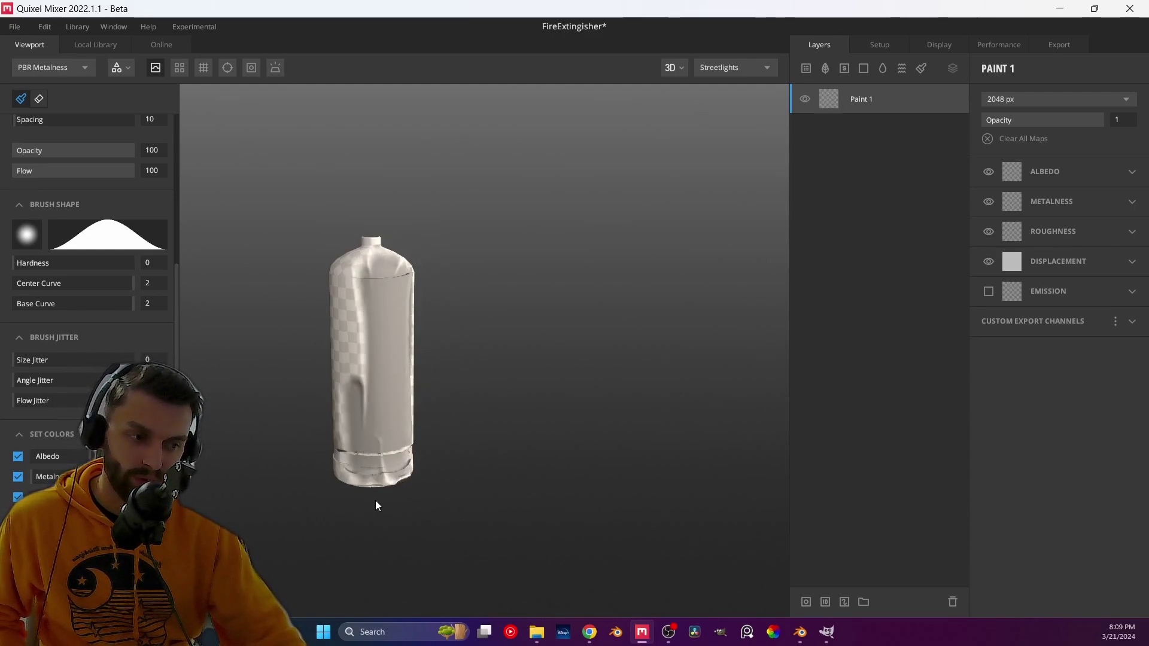
mouse_move(398, 471)
left_mouse_down()
mouse_move(392, 418)
mouse_move(369, 415)
mouse_move(336, 331)
mouse_move(367, 278)
mouse_move(361, 264)
mouse_move(325, 275)
left_mouse_up()
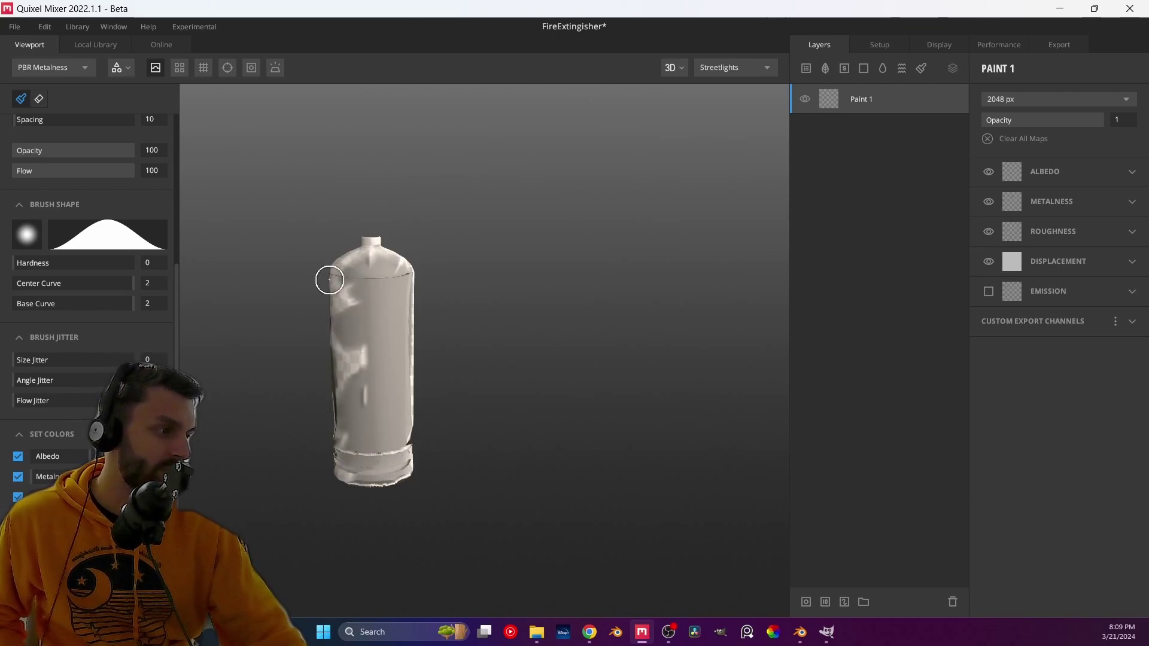
left_click(1055, 264)
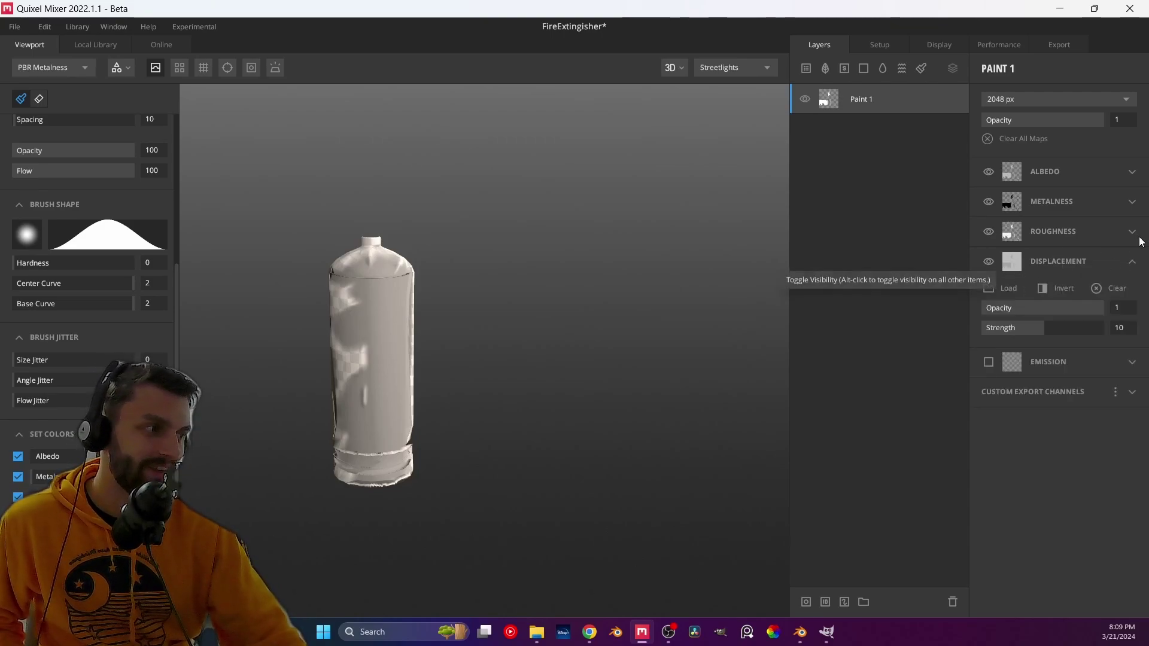
- Toggle the Paint 1 layer's displacement channel off and on, clear its displacement map, and collapse the channel's settings
left_click(988, 263)
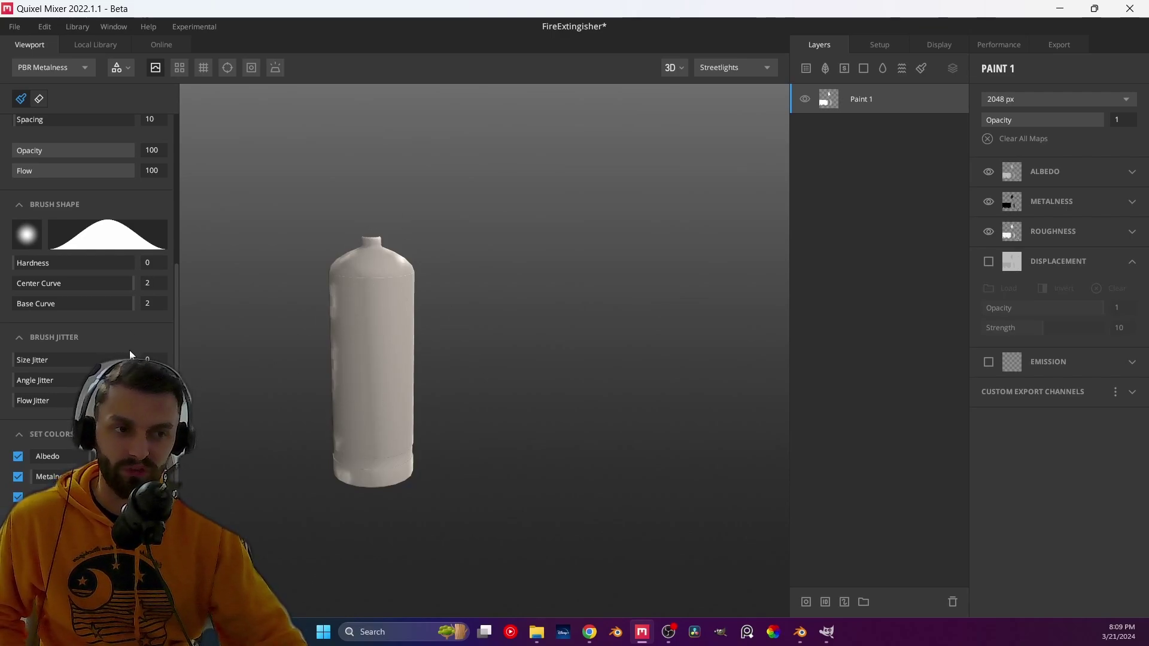
scroll(129, 353, "up", 1)
scroll(126, 358, "up", 1)
scroll(126, 358, "down", 1)
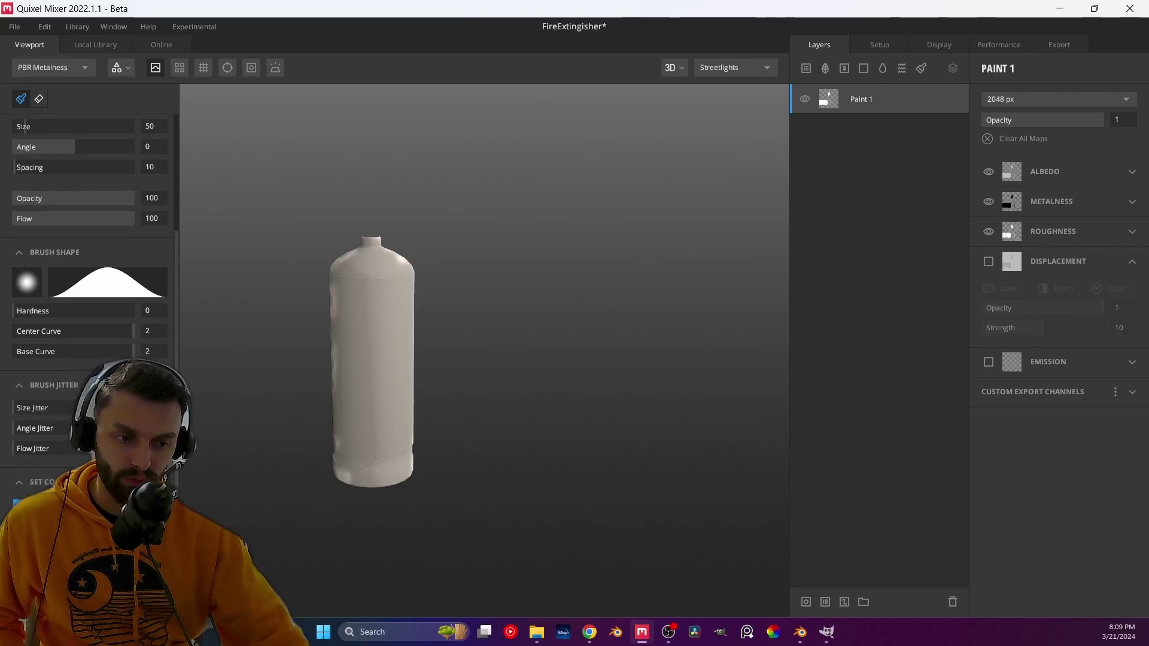
scroll(126, 358, "down", 1)
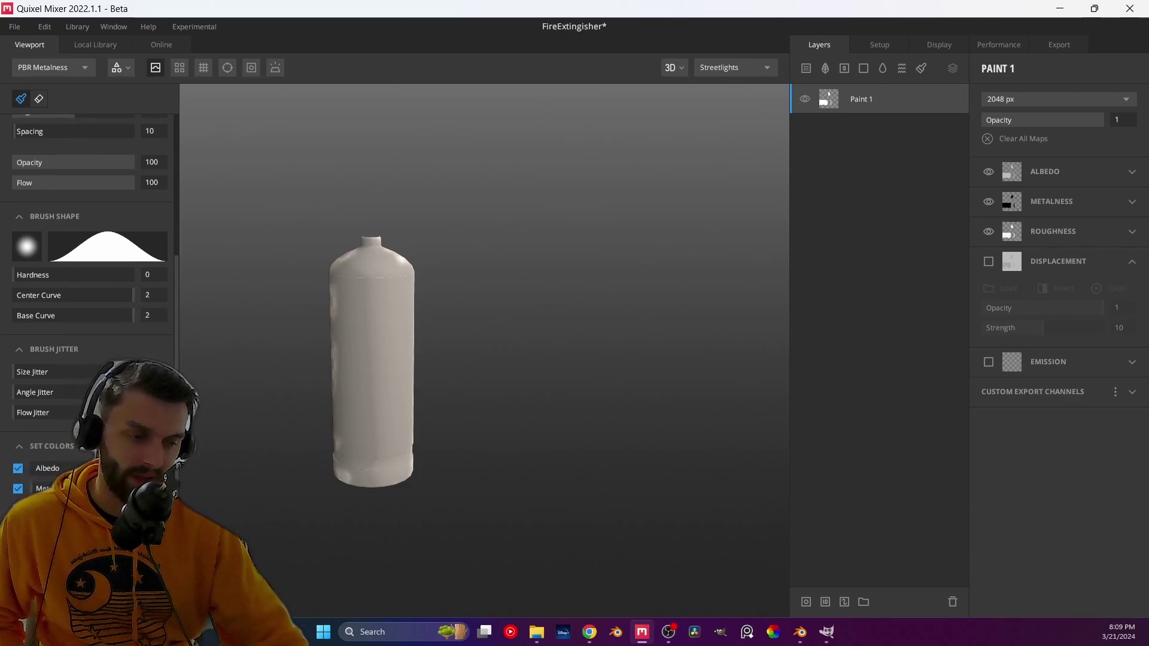
left_click(983, 259)
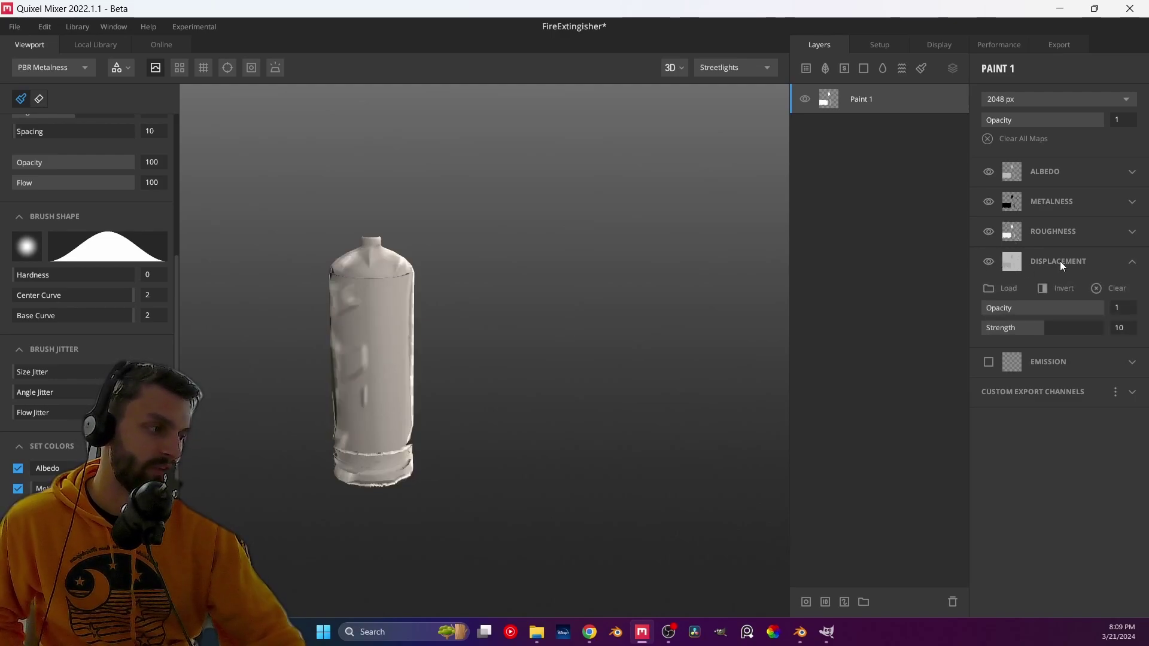
left_click(1095, 288)
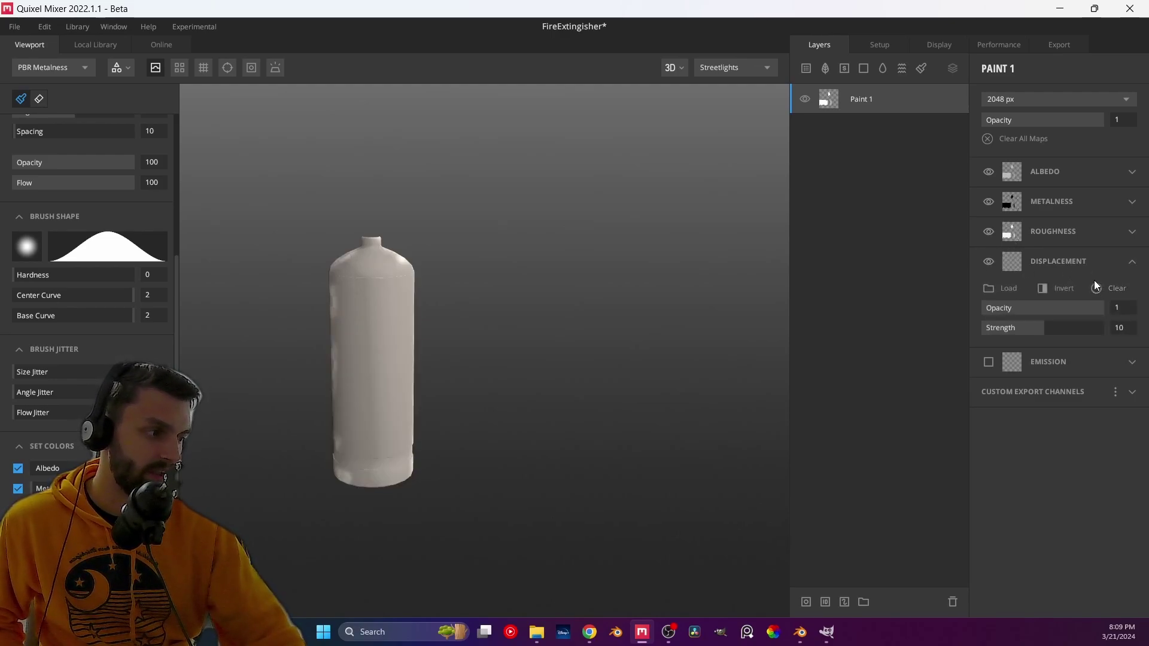
left_click(1135, 263)
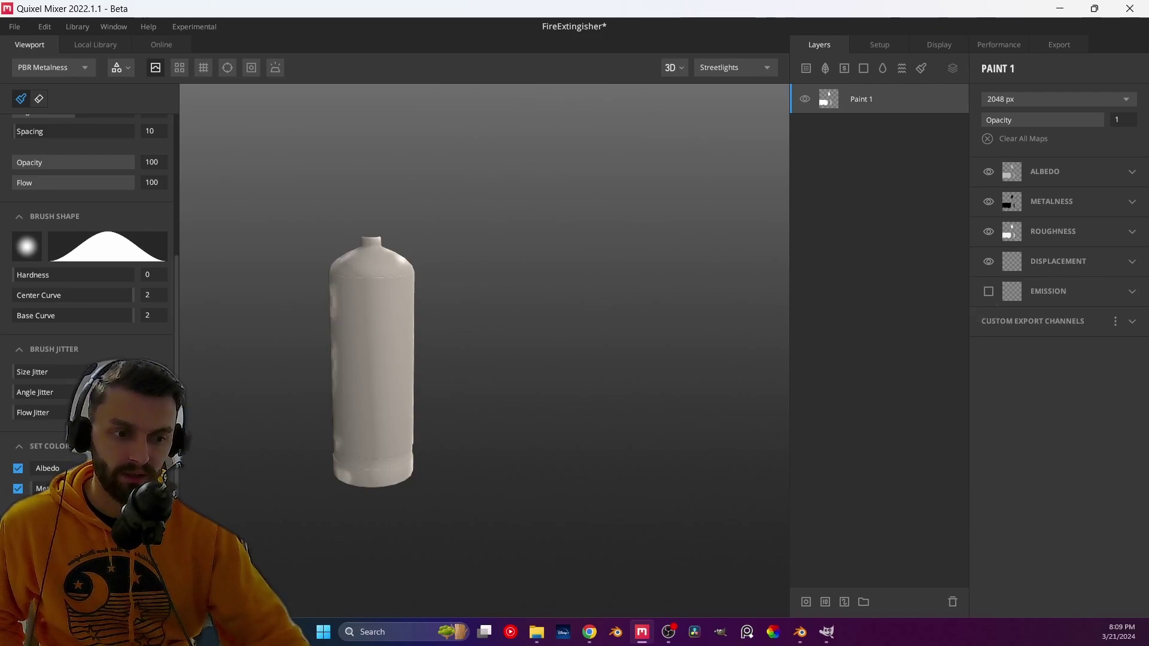
- Paint new freehand displacement strokes across the cleared extinguisher body with the size 50 brush and glance at the online asset library
mouse_move(338, 350)
left_mouse_down()
mouse_move(357, 394)
mouse_move(376, 386)
mouse_move(389, 443)
left_mouse_up()
mouse_move(332, 290)
left_mouse_down()
mouse_move(377, 314)
mouse_move(402, 352)
mouse_move(401, 406)
left_mouse_up()
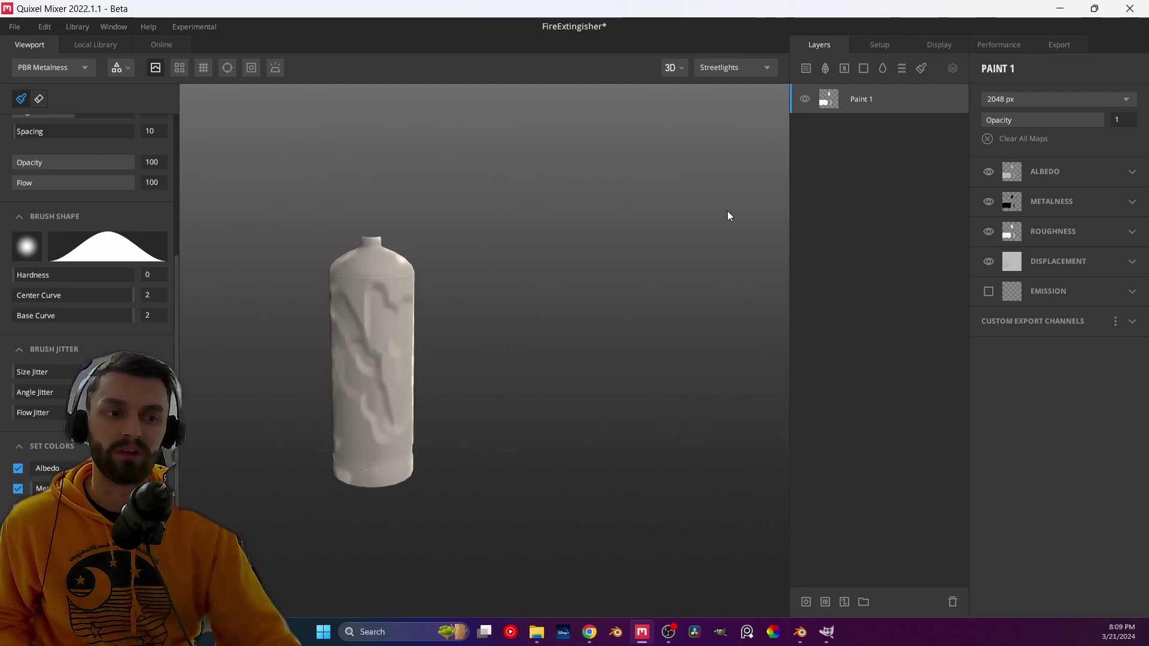
scroll(85, 173, "up", 5)
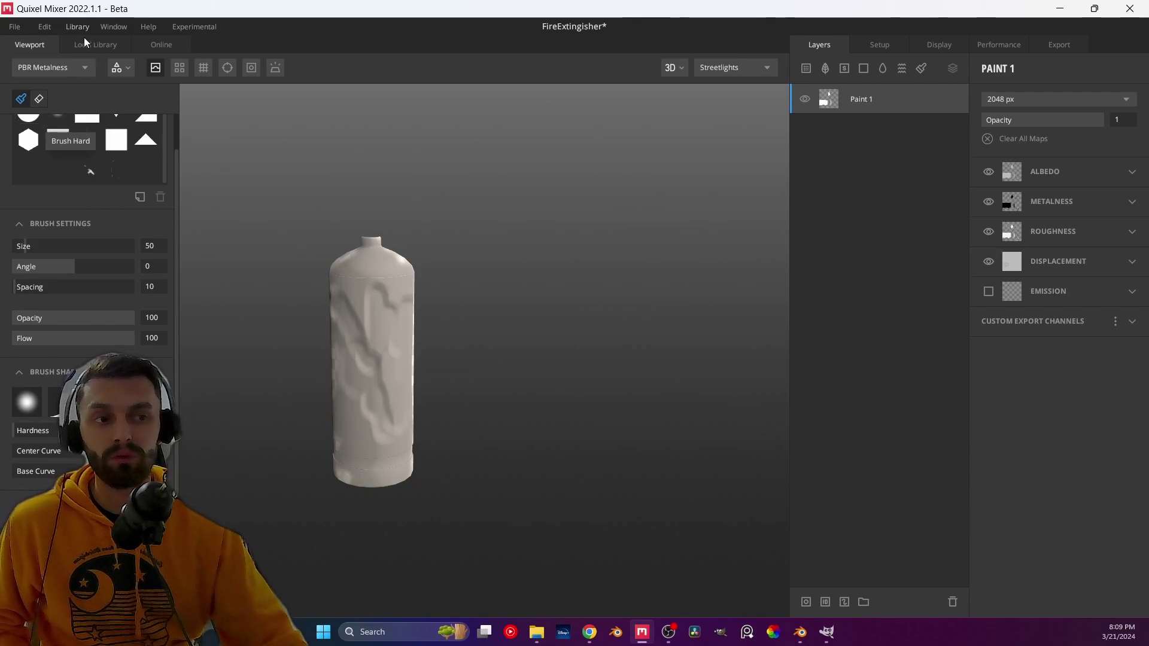
left_click(163, 45)
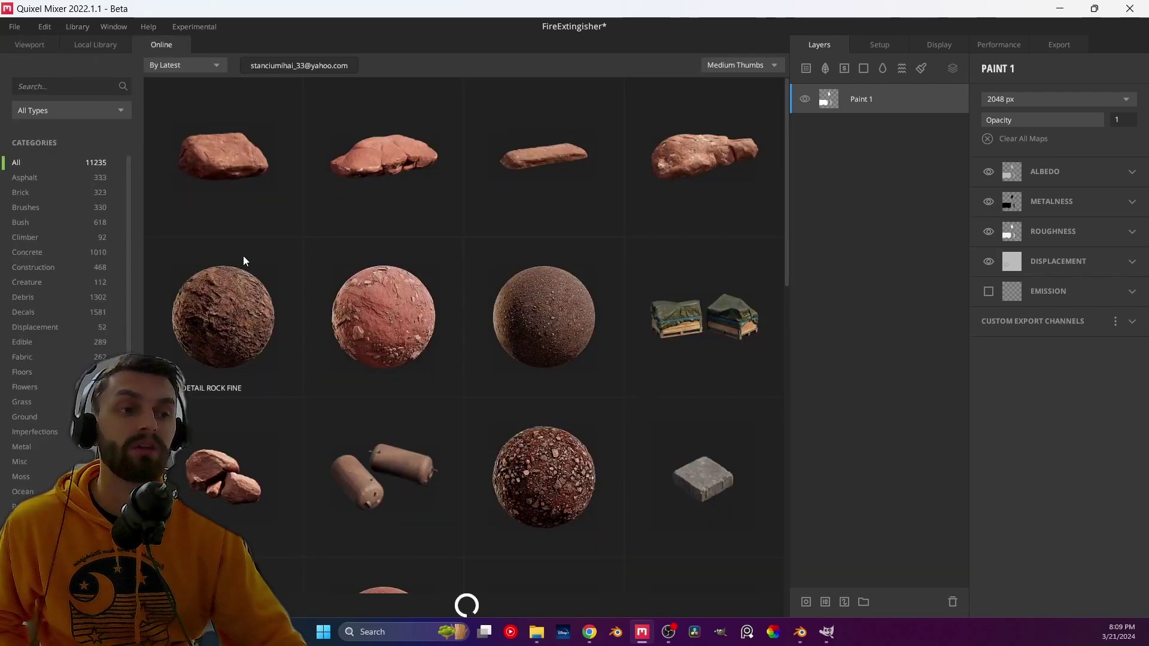
left_click(34, 42)
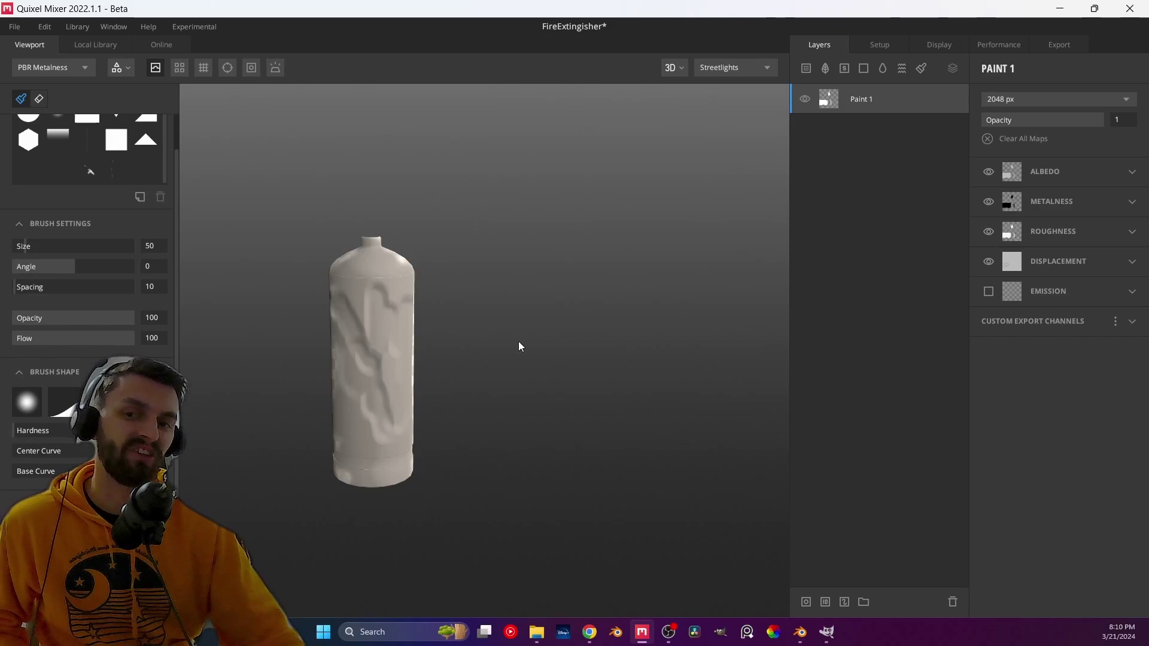
- Delete the Paint 1 layer from the mix
scroll(519, 343, "up", 5)
scroll(518, 347, "down", 2)
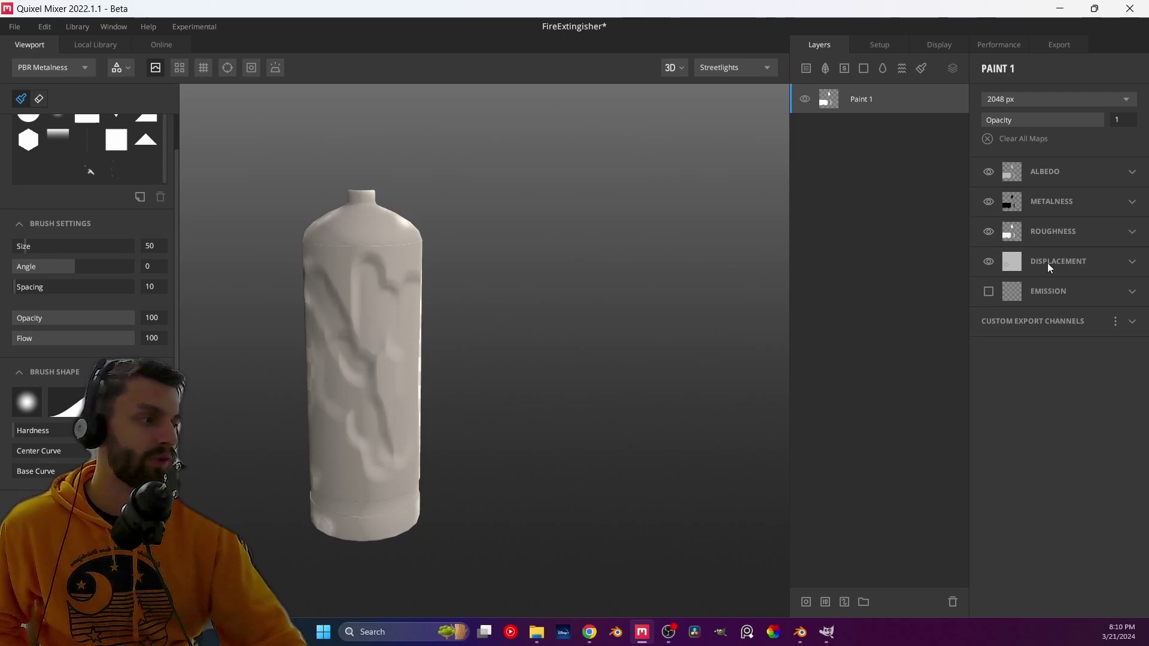
right_click(857, 102)
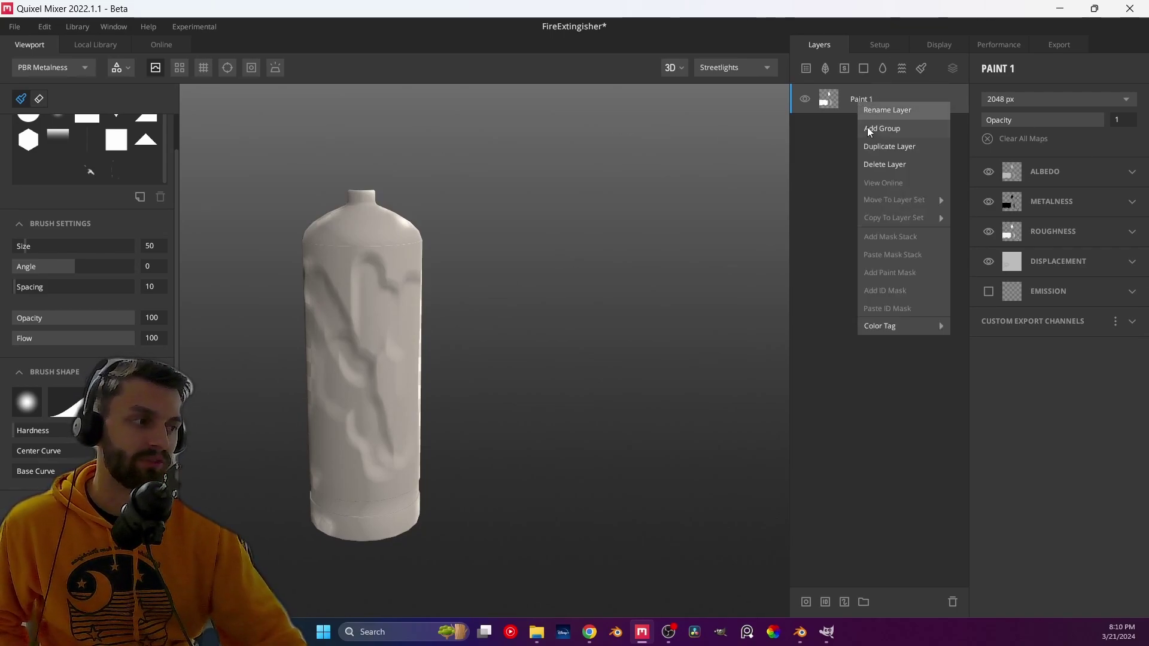
left_click(889, 162)
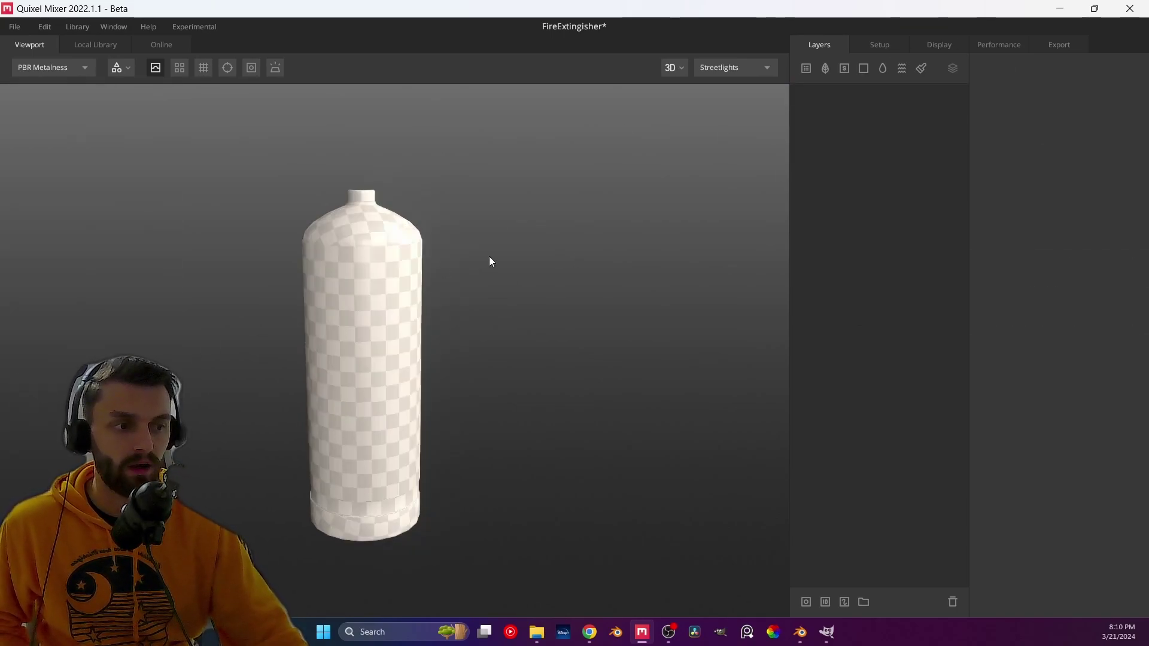
mouse_move(365, 291)
left_mouse_down()
mouse_move(496, 308)
mouse_move(641, 282)
mouse_move(357, 275)
left_mouse_up()
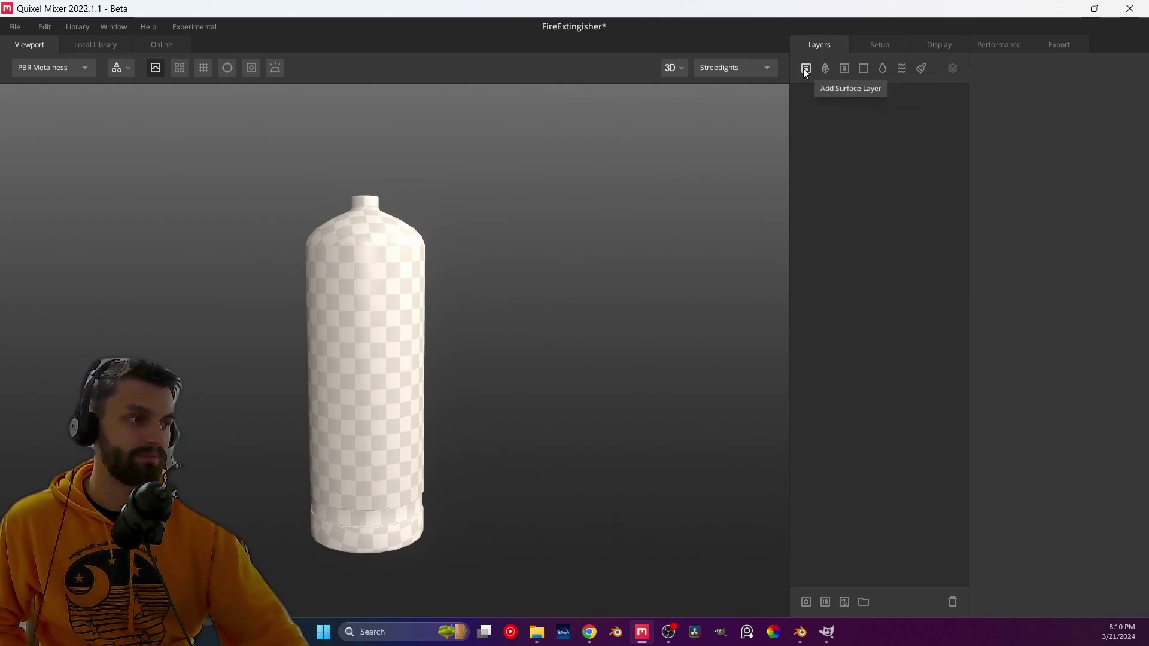
- Add the Scratched Painted Wood (Yellow) smart material to the extinguisher and inspect it under different lighting
left_click(844, 69)
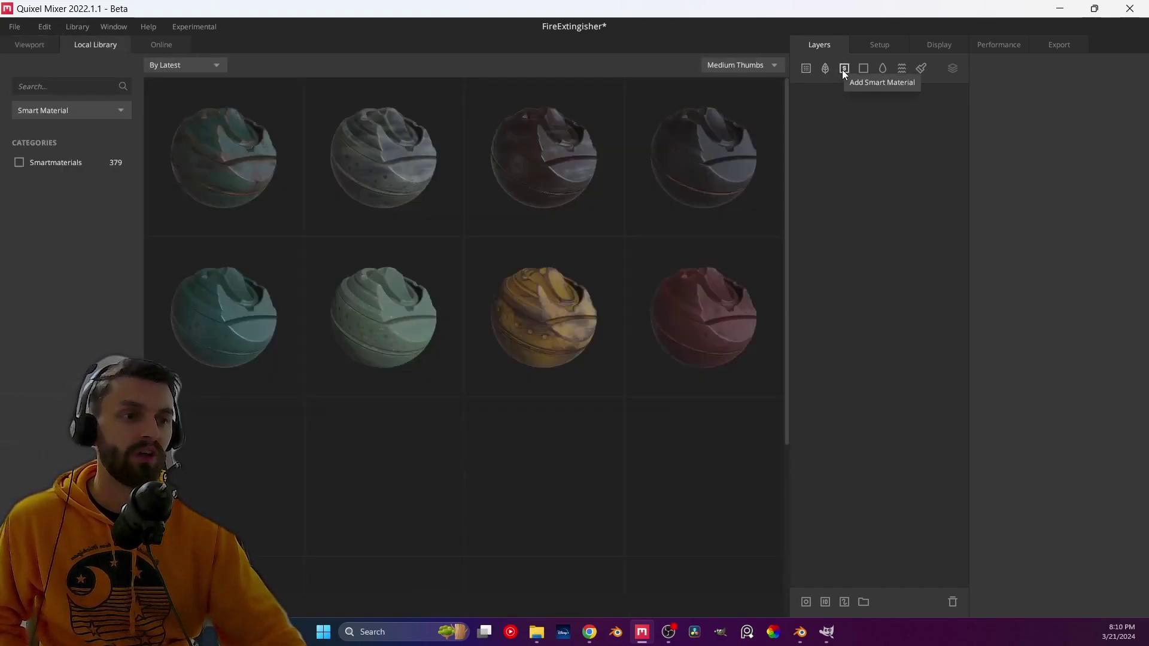
left_click(598, 320)
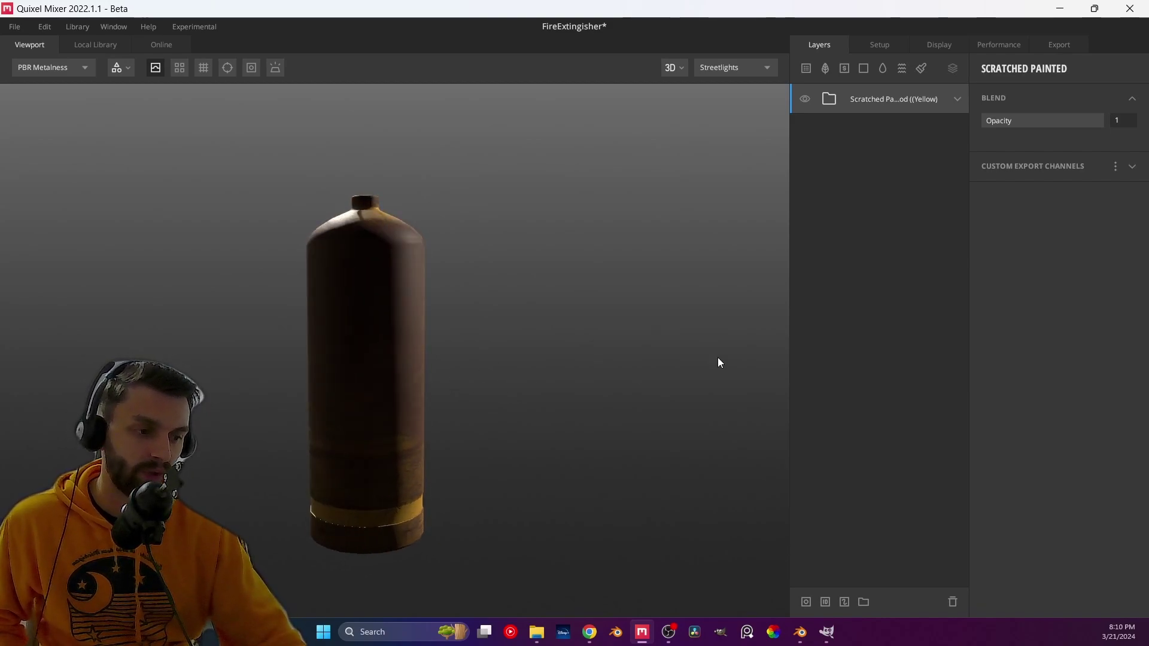
mouse_move(305, 372)
left_mouse_down()
mouse_move(278, 252)
mouse_move(287, 202)
mouse_move(354, 449)
mouse_move(340, 518)
mouse_move(339, 344)
left_mouse_up()
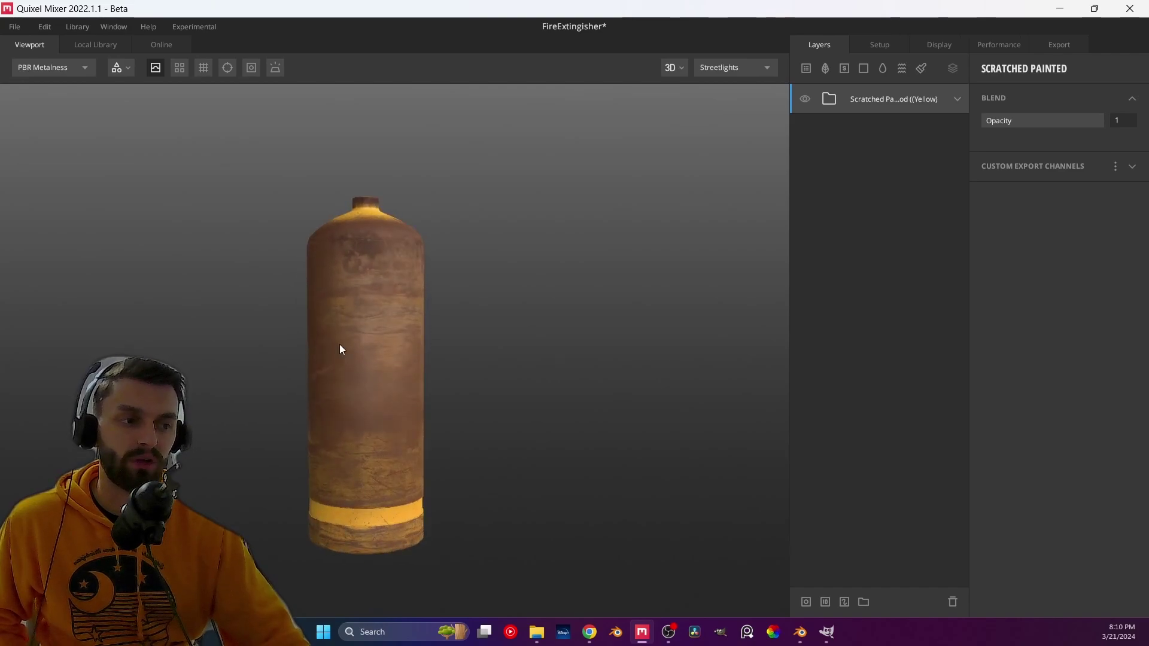
middle_click_drag(349, 333, 377, 321)
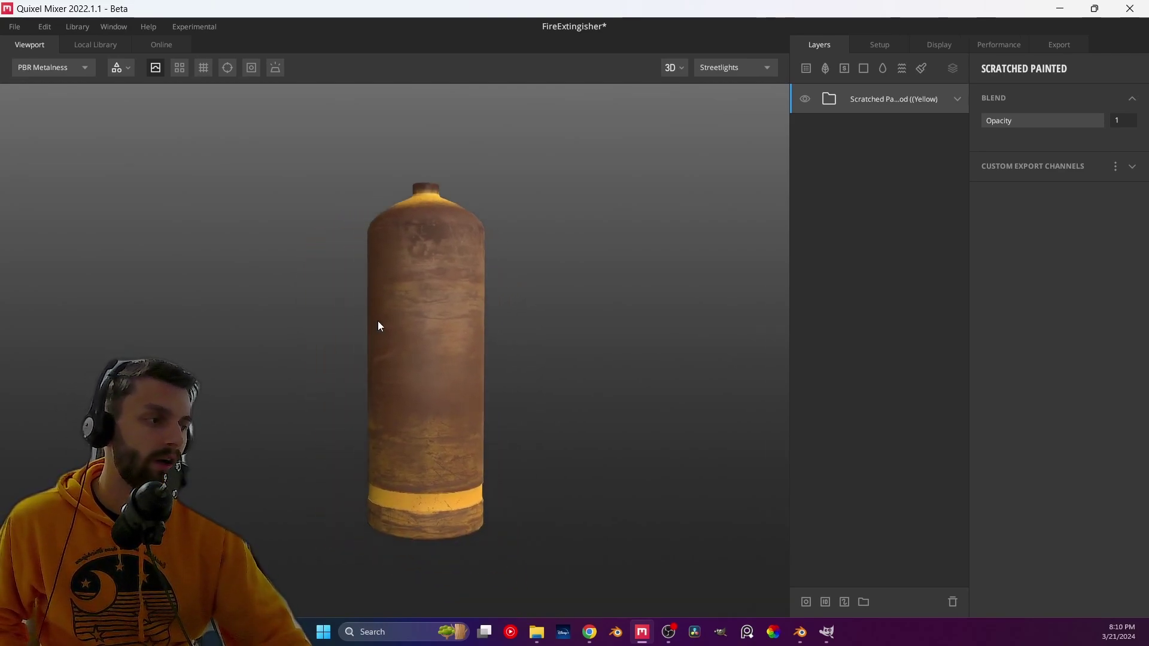
- Review the Color Variation, Base Wood, Burned Details and Base Paint layers inside the yellow smart material, and delete its group
left_click(957, 98)
left_click(881, 129)
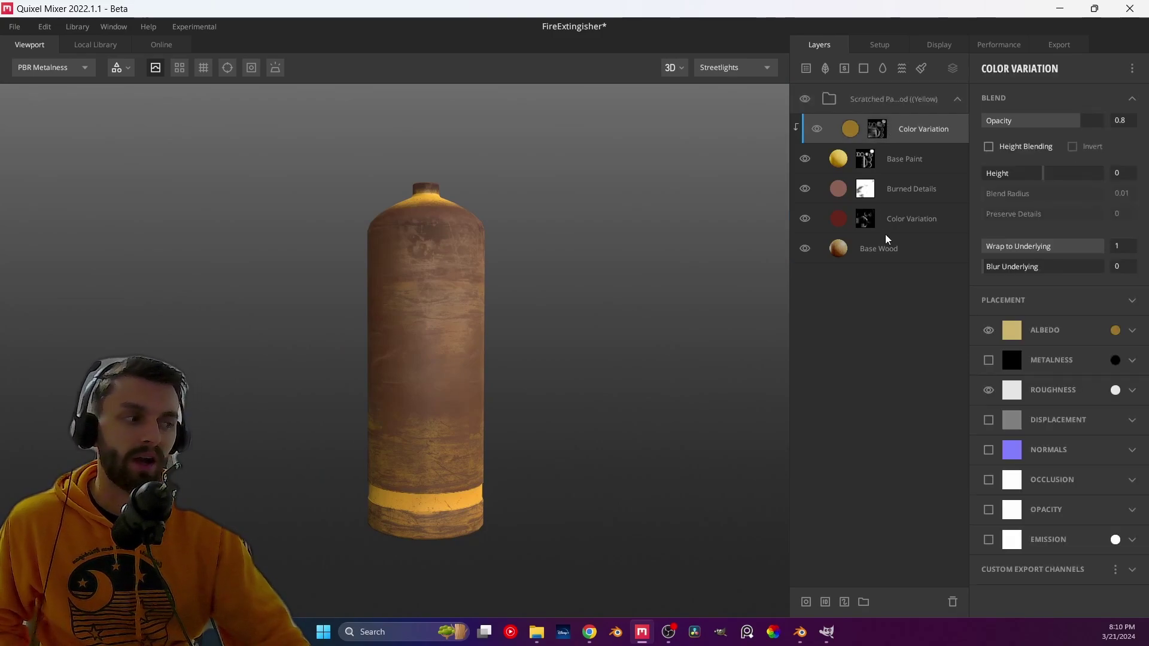
left_click(887, 255)
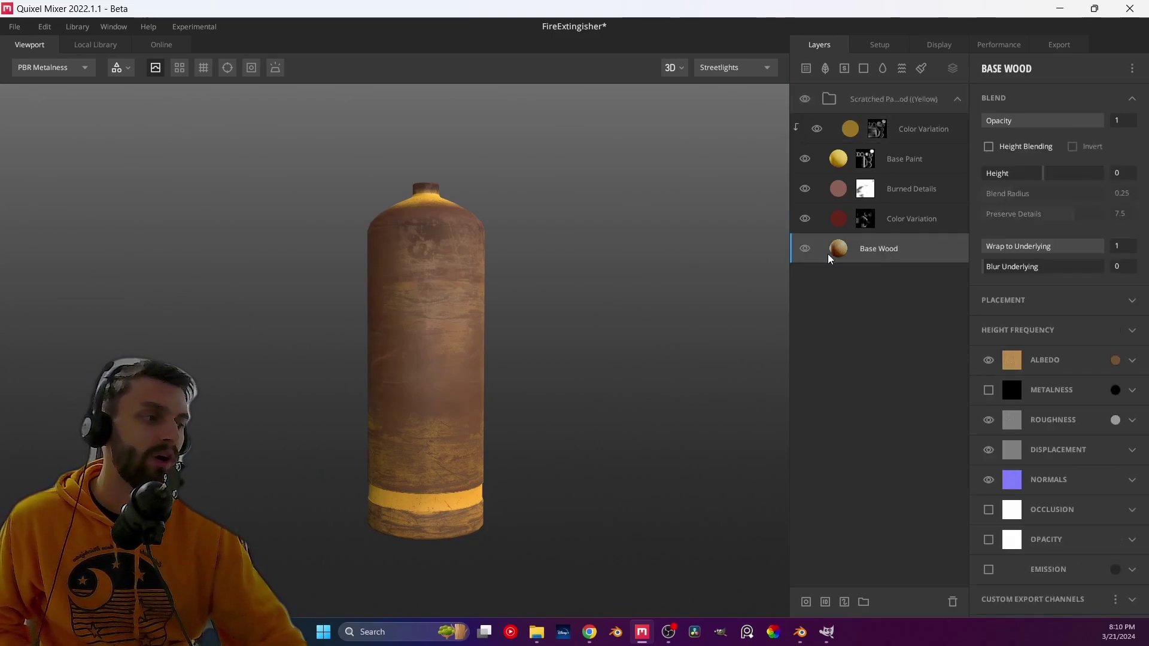
left_click(838, 216)
left_click(838, 190)
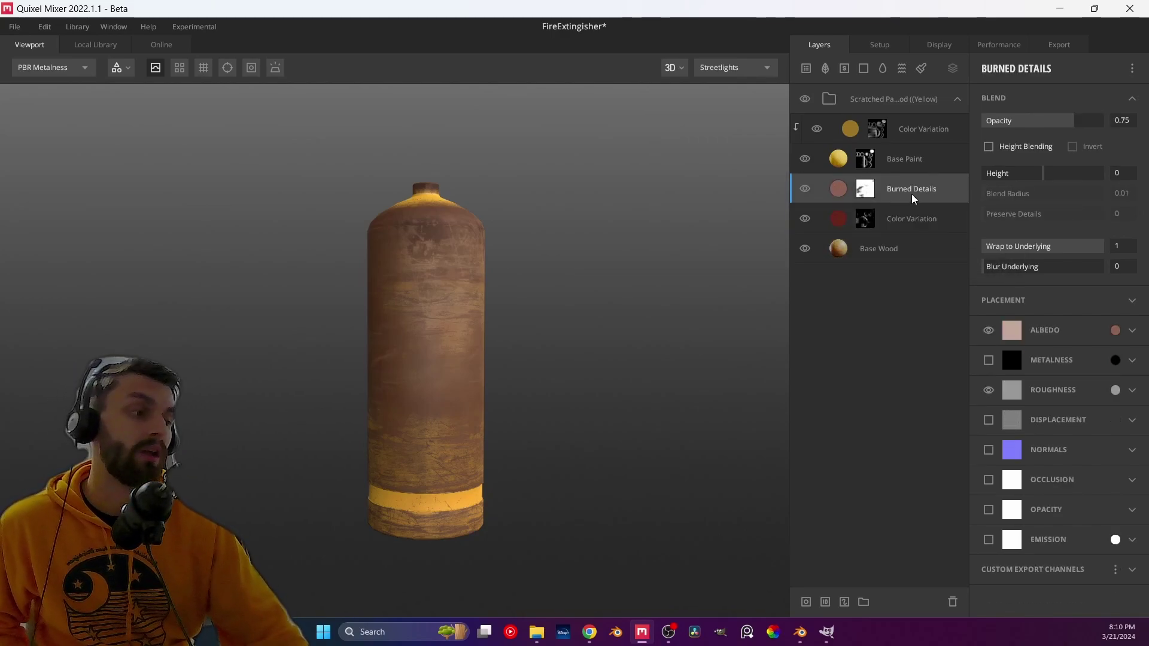
left_click(839, 163)
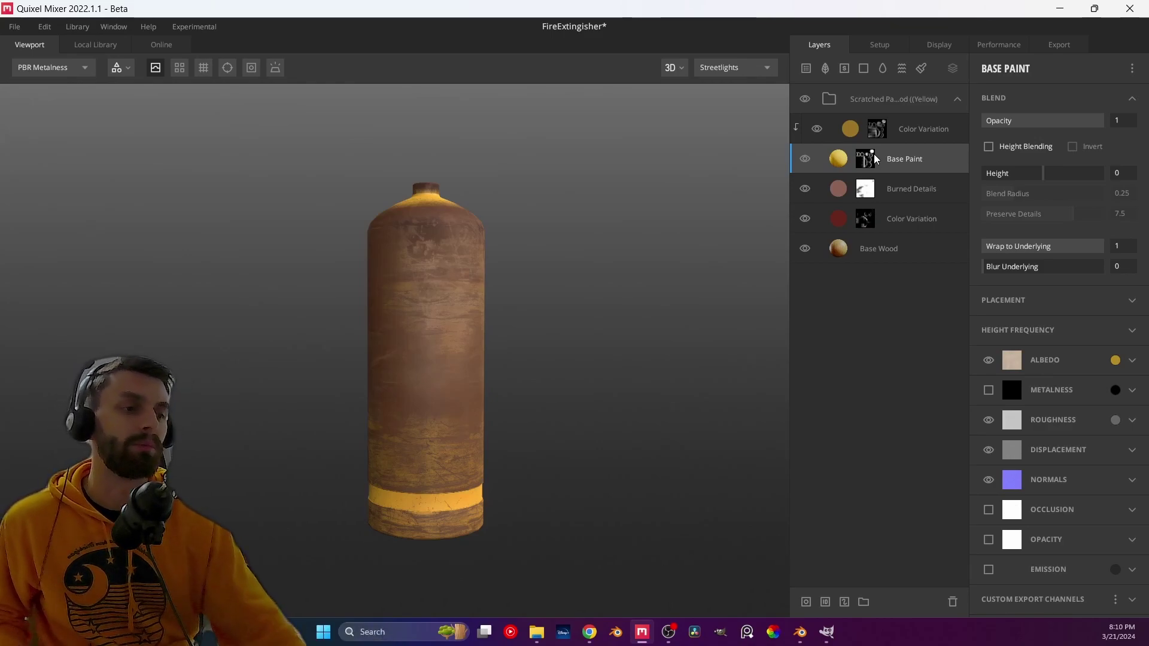
right_click(892, 95)
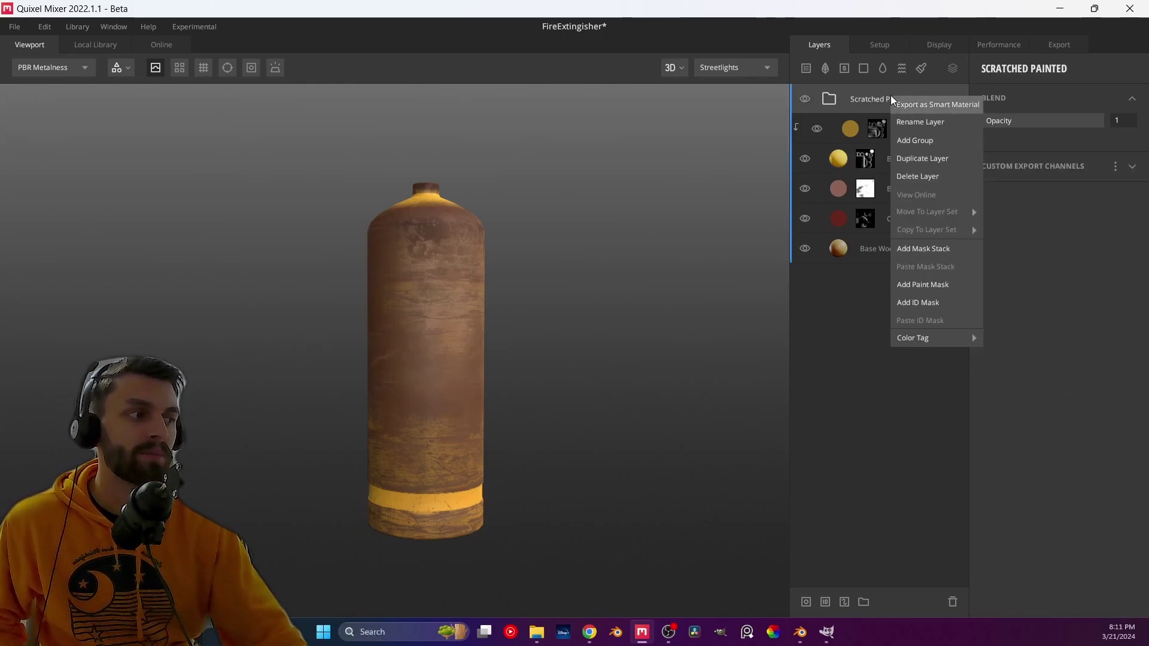
left_click(914, 177)
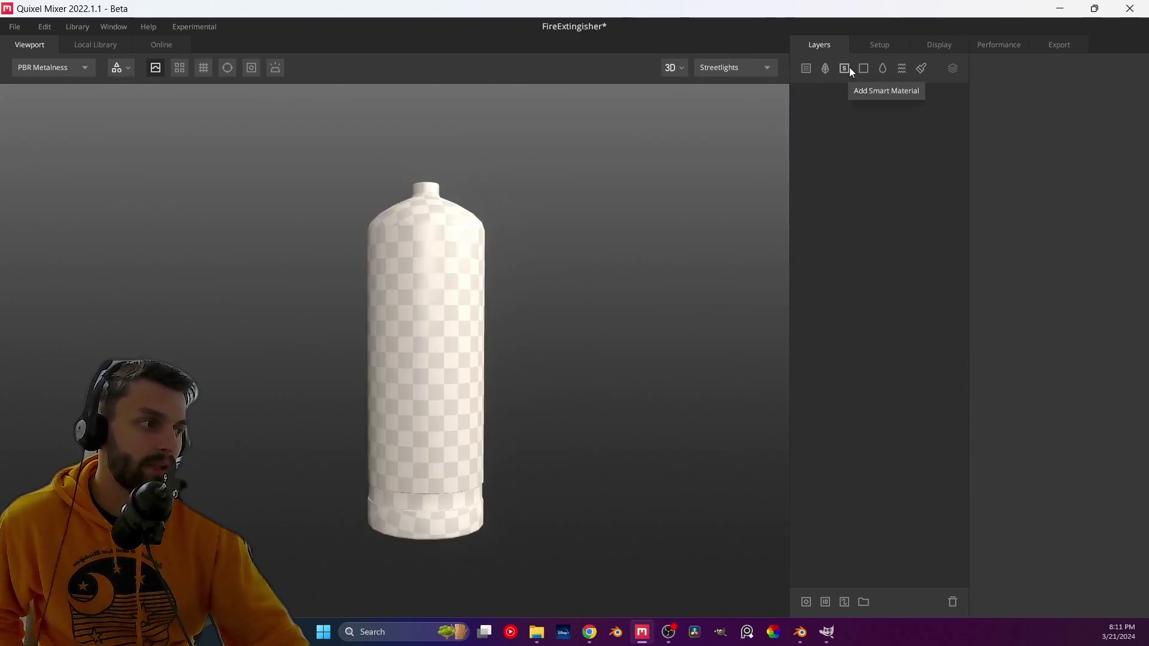
- Search the local library's smart materials for "red metal"
left_click(846, 68)
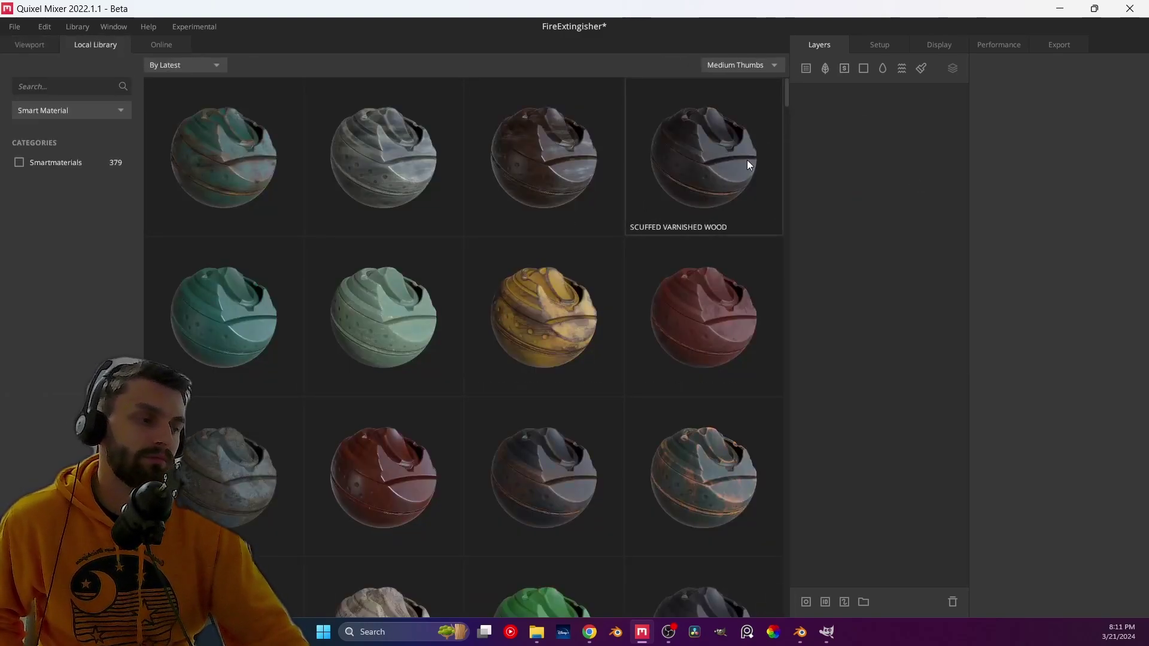
left_click_drag(787, 93, 778, 311)
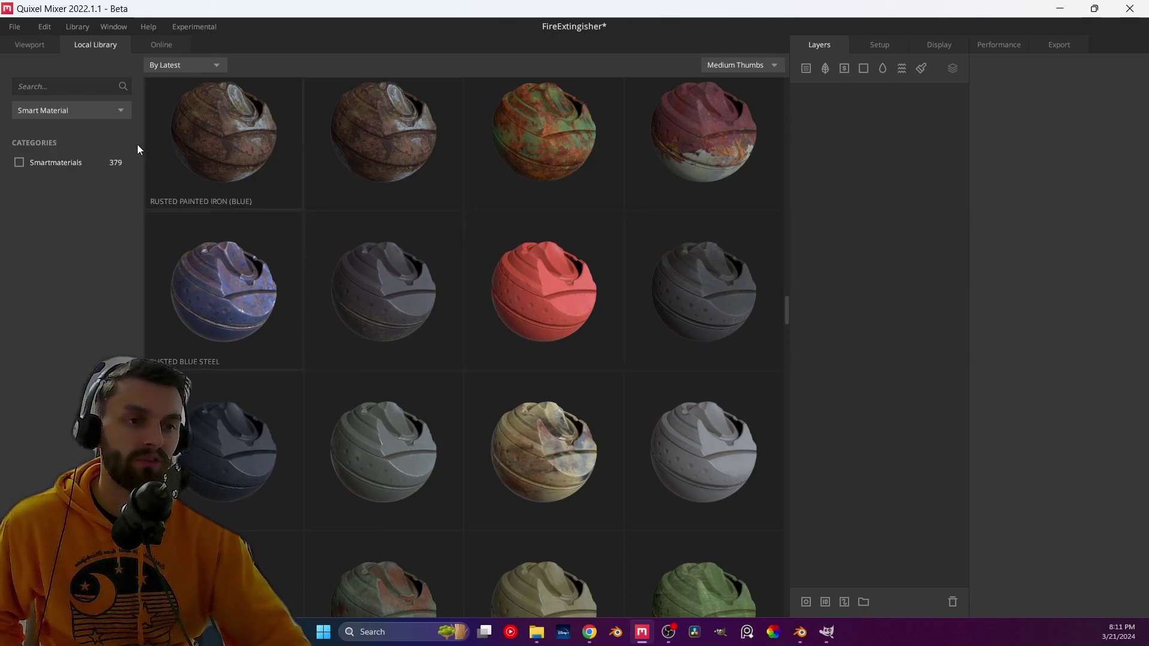
left_click(57, 89)
type("re metal")
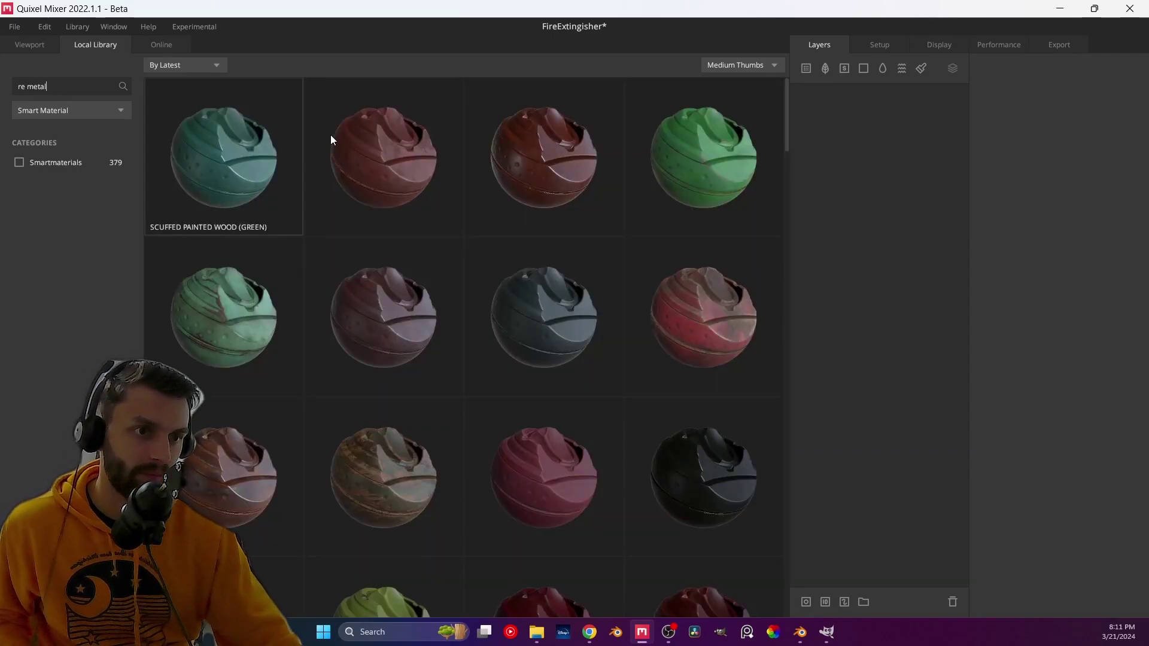
left_click(26, 87)
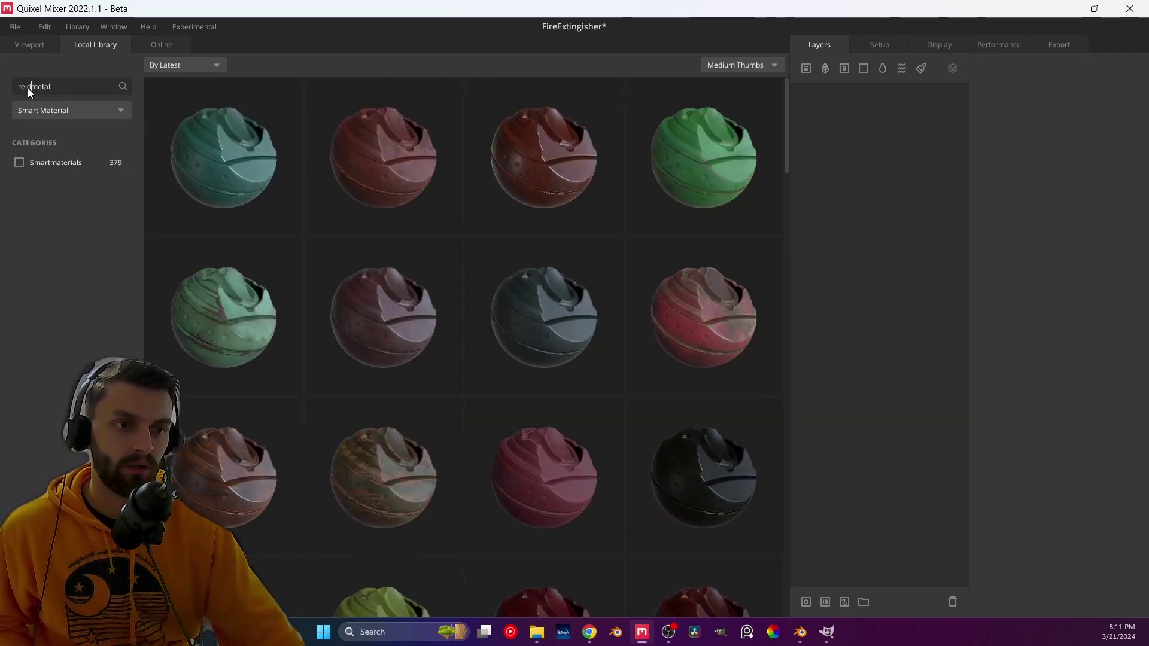
type("d")
key("Delete")
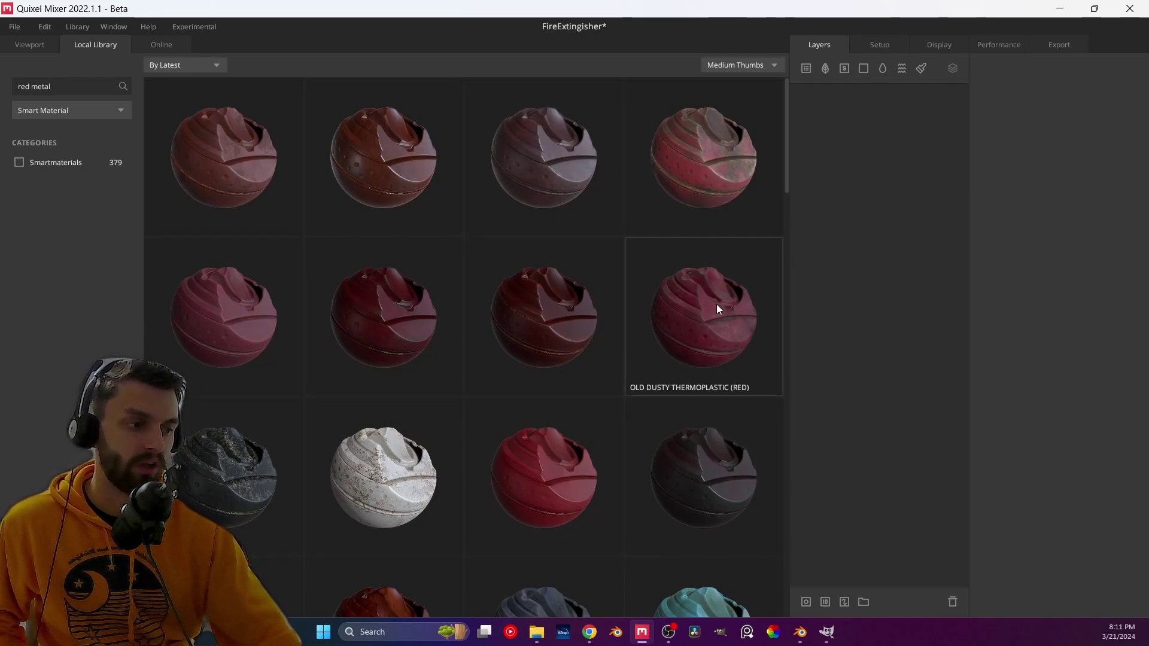
- Add the Damaged Painted Metal (Red) smart material to the extinguisher and inspect it in the viewport
scroll(775, 190, "down", 1)
left_click_drag(795, 190, 803, 389)
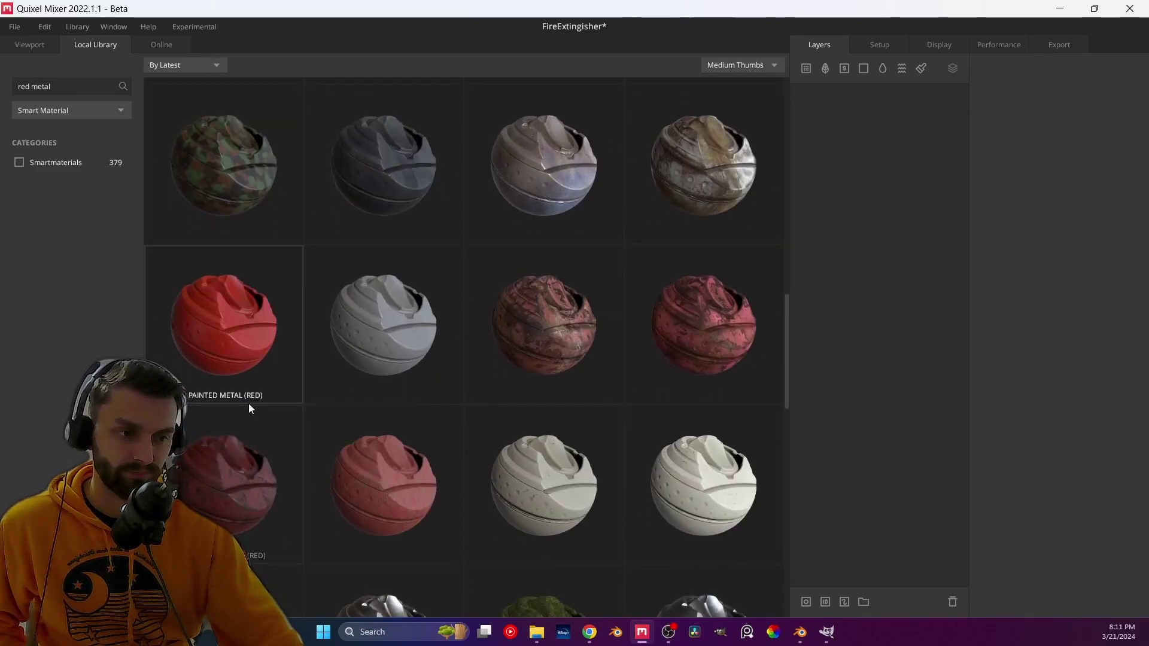
left_click(239, 362)
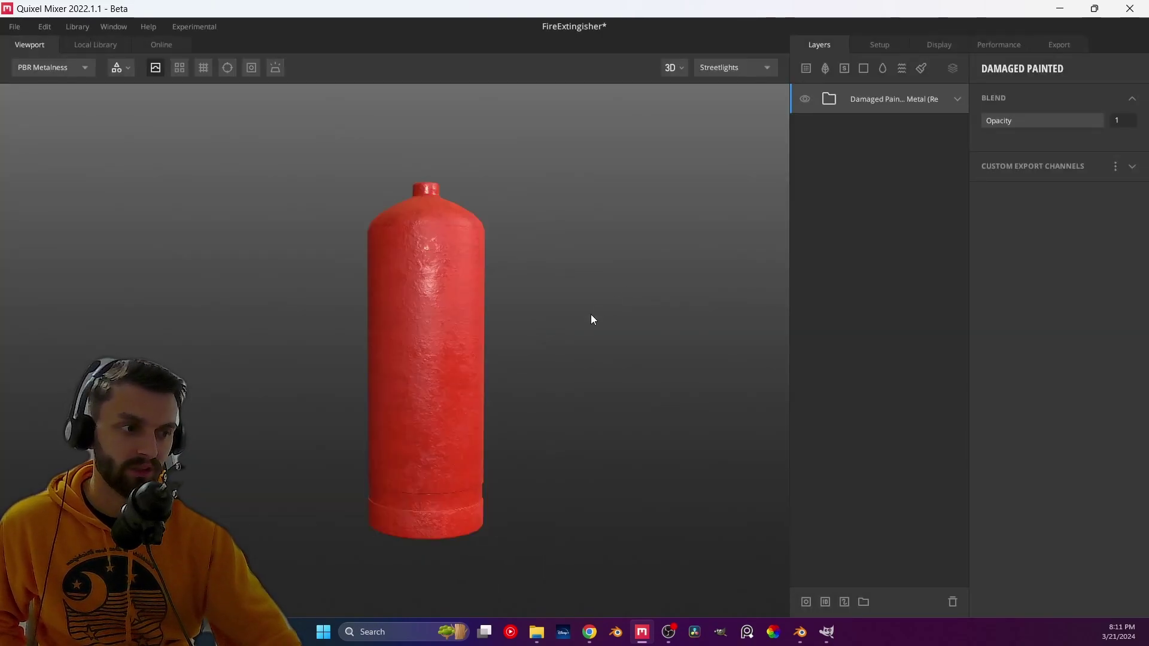
middle_click_drag(525, 362, 447, 323)
mouse_move(447, 329)
left_mouse_down()
mouse_move(395, 316)
mouse_move(587, 372)
mouse_move(670, 379)
mouse_move(409, 353)
left_mouse_up()
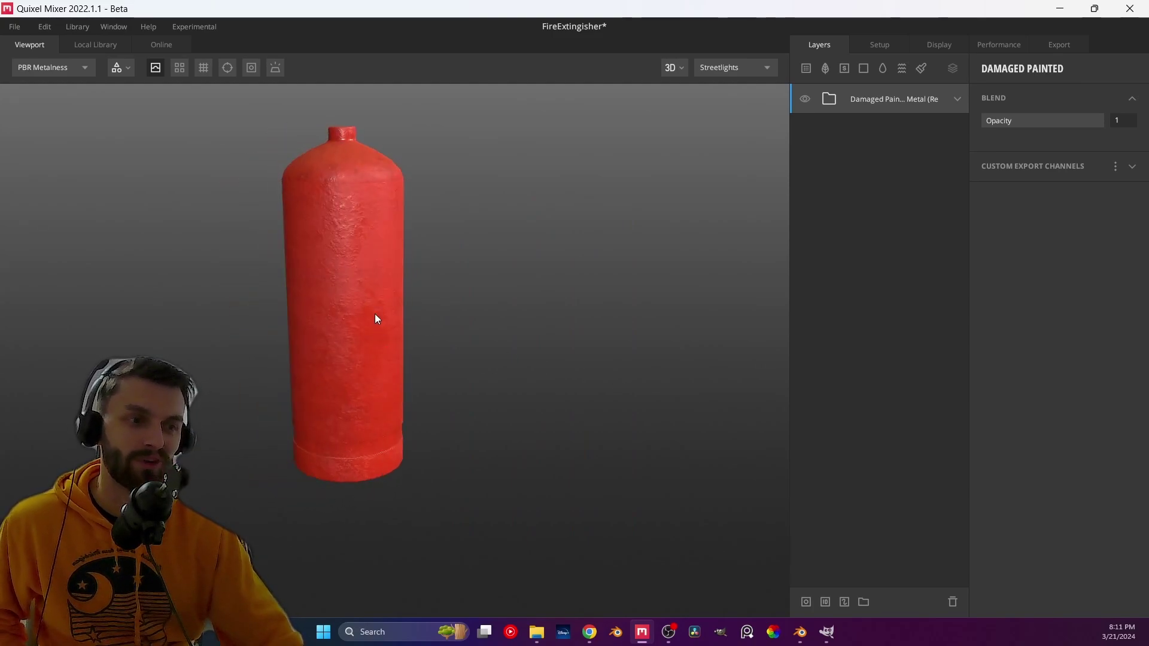
mouse_move(375, 314)
middle_mouse_down()
mouse_move(448, 321)
mouse_move(395, 315)
middle_mouse_up()
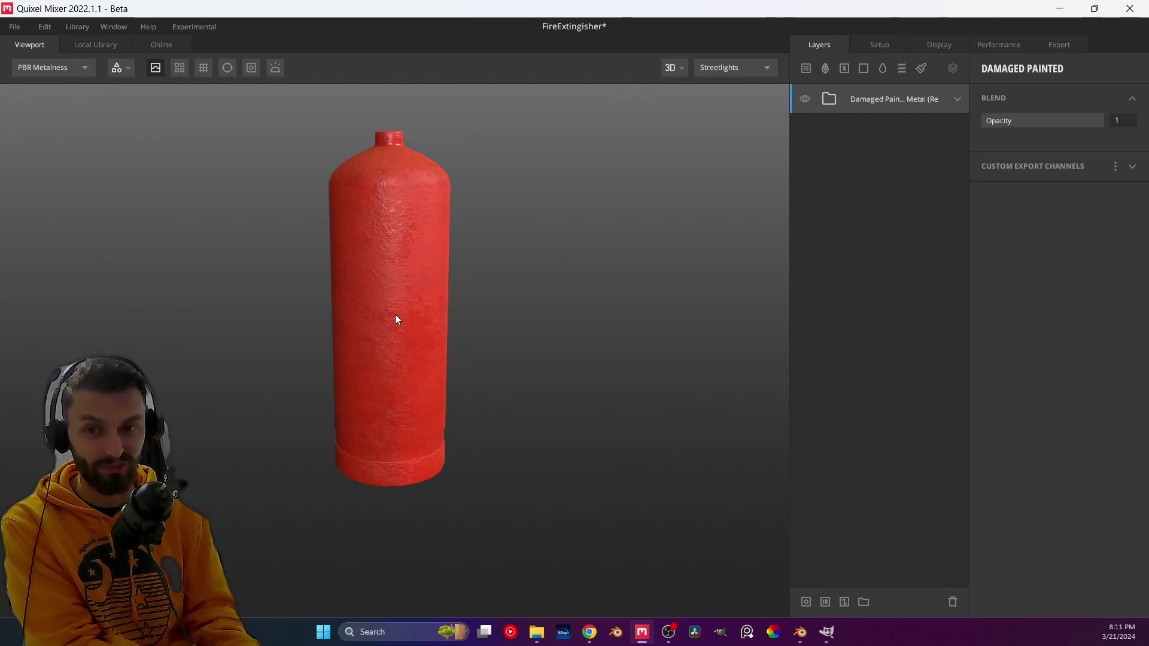
- Review the Base Metal, Damage, Dirt and Dust layers inside the Damaged Painted Metal (Red) smart material, and delete its group
left_click(958, 98)
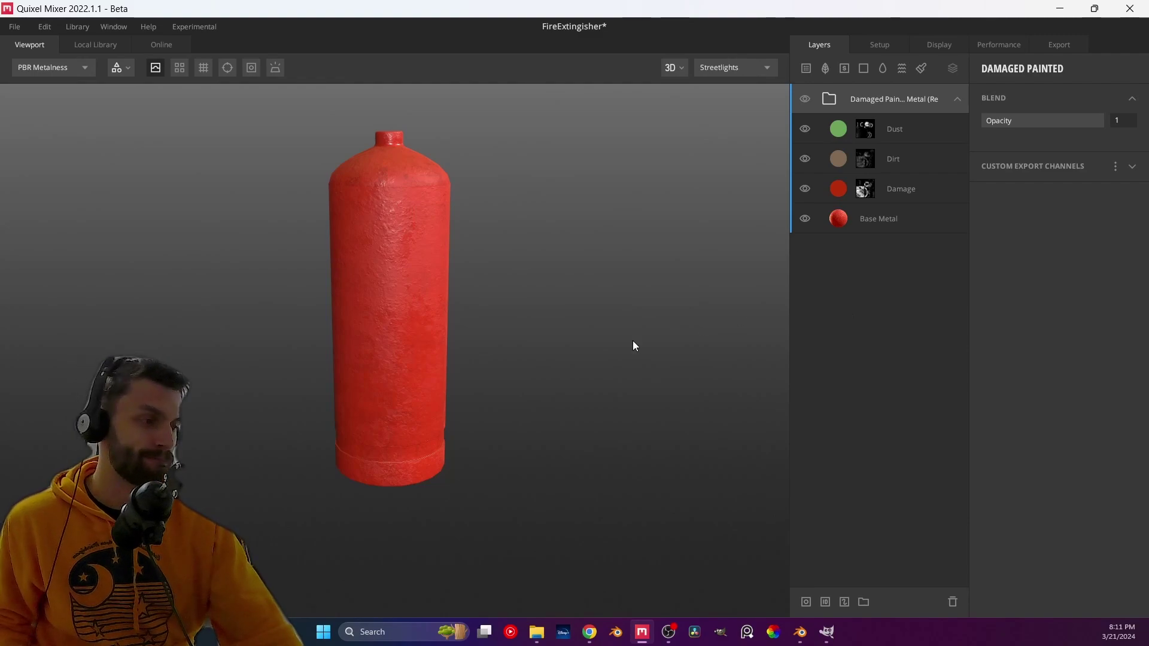
left_click(888, 223)
left_click(843, 190)
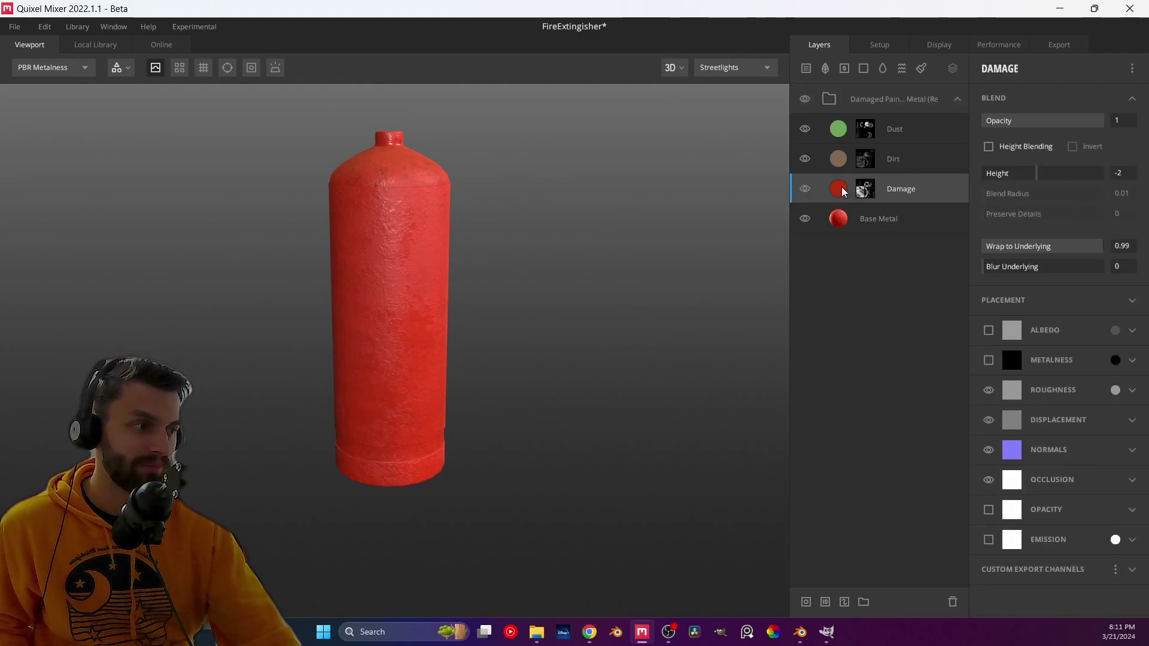
left_click(841, 163)
left_click(842, 131)
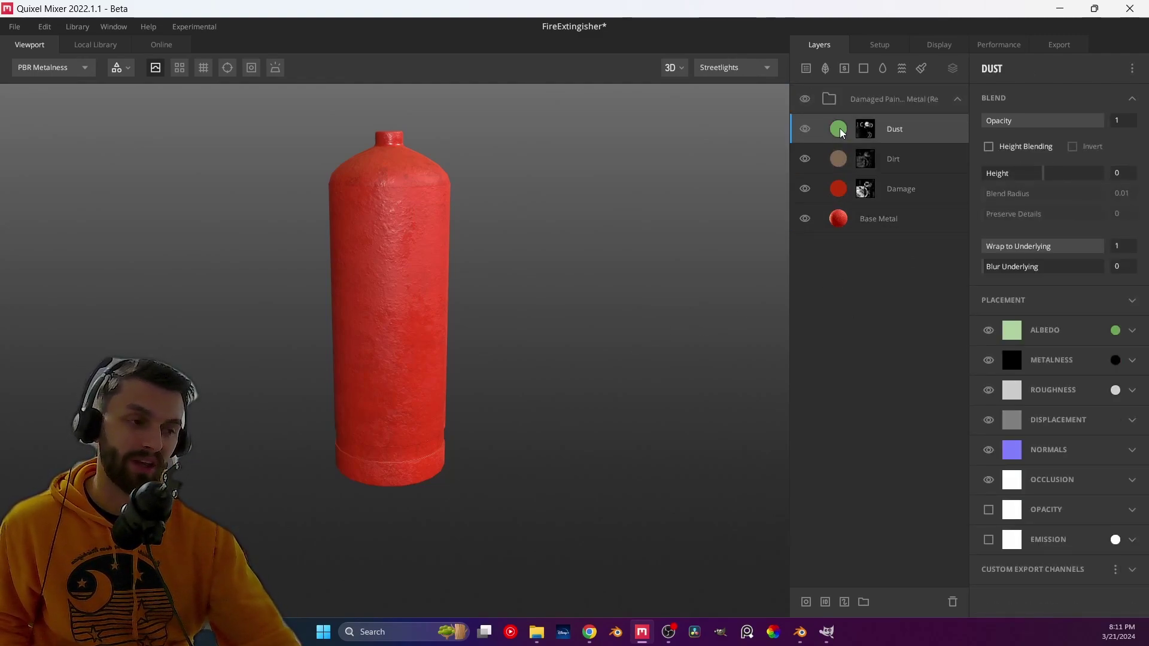
left_click_drag(405, 175, 446, 145)
left_click_drag(477, 412, 431, 312)
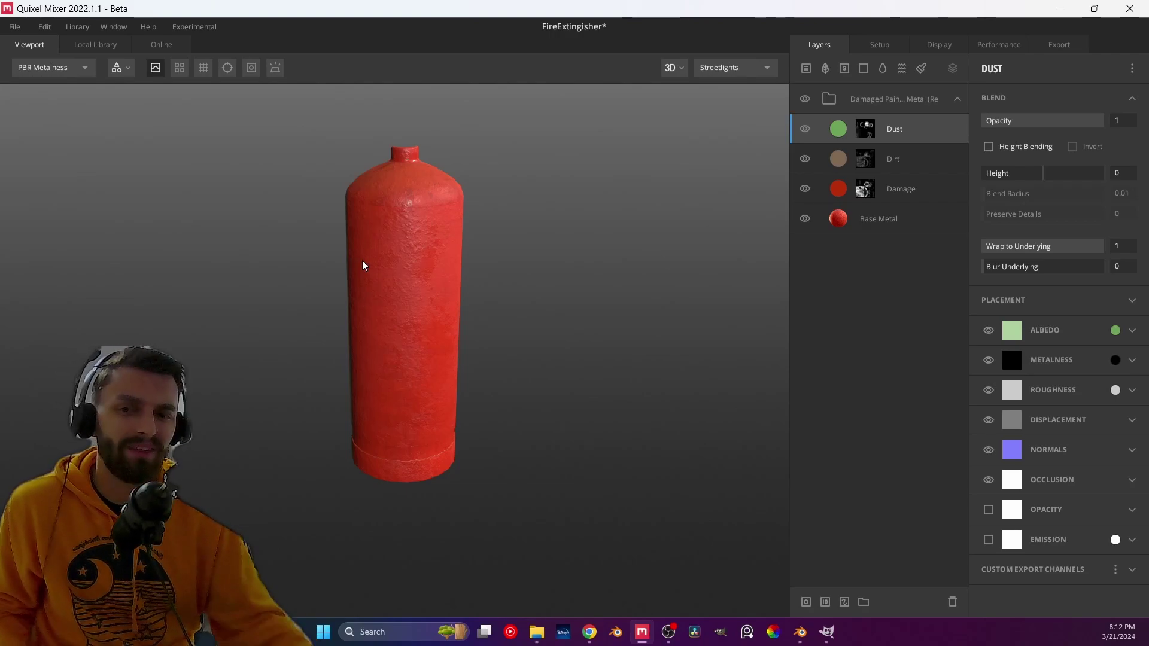
right_click(864, 100)
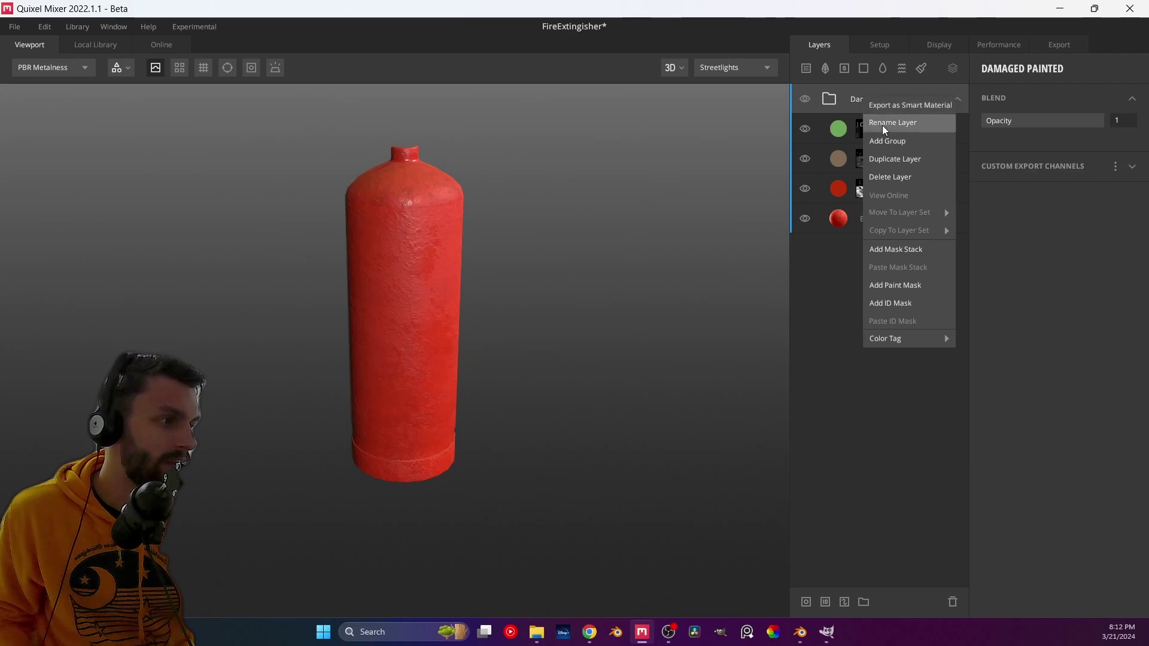
left_click(884, 175)
- Add the Aged Painted Metal (Red) smart material from the local library to the extinguisher and inspect it from several angles
left_click(95, 44)
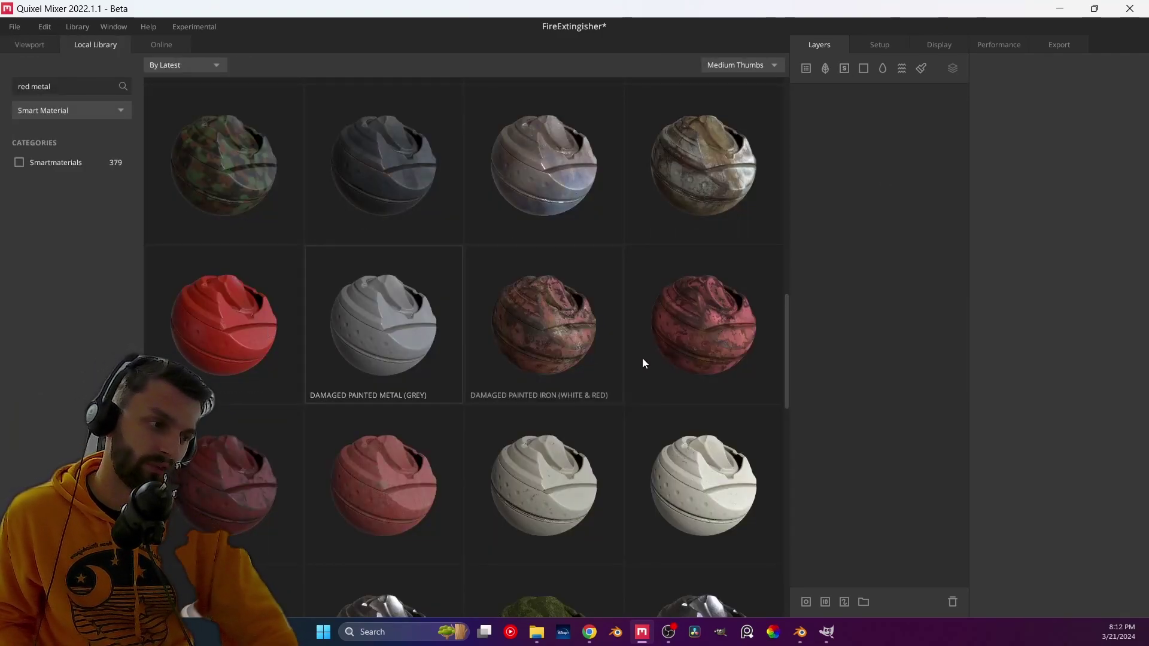
left_click(402, 471)
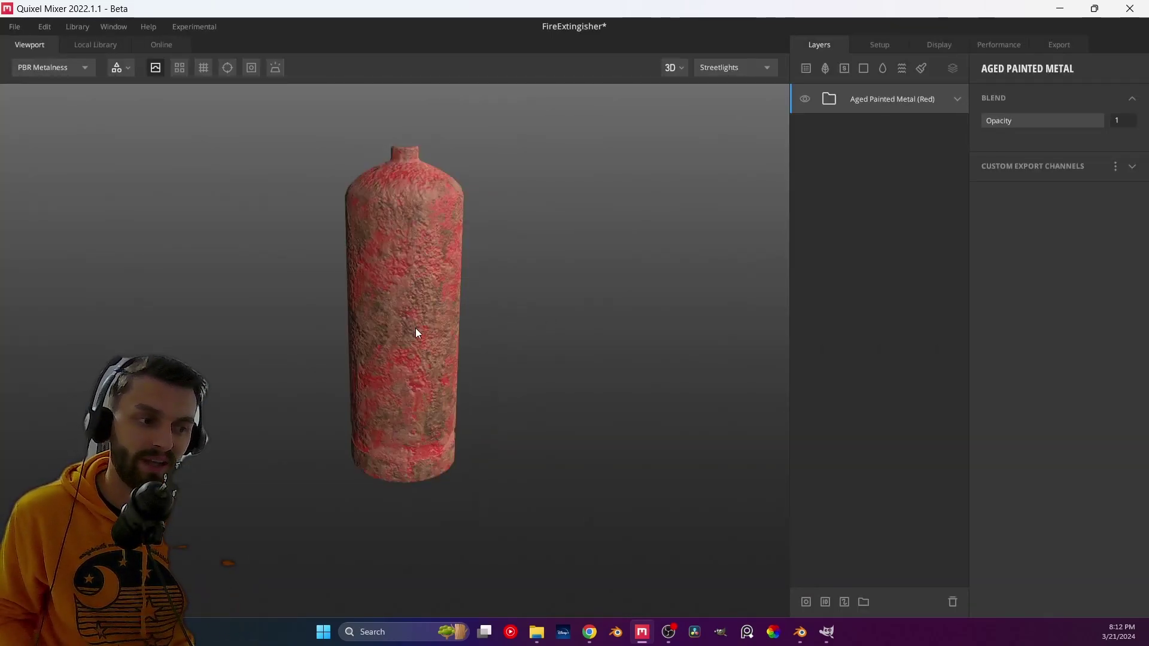
middle_click_drag(417, 333, 467, 358)
left_click_drag(467, 358, 512, 274)
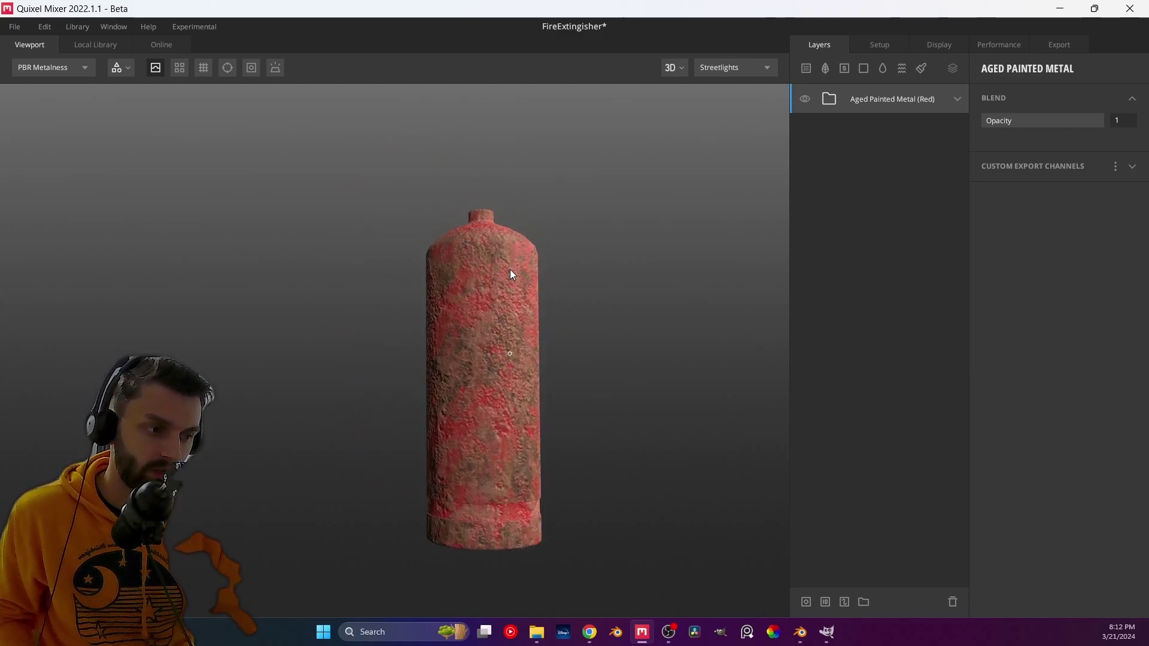
left_click_drag(526, 339, 392, 396)
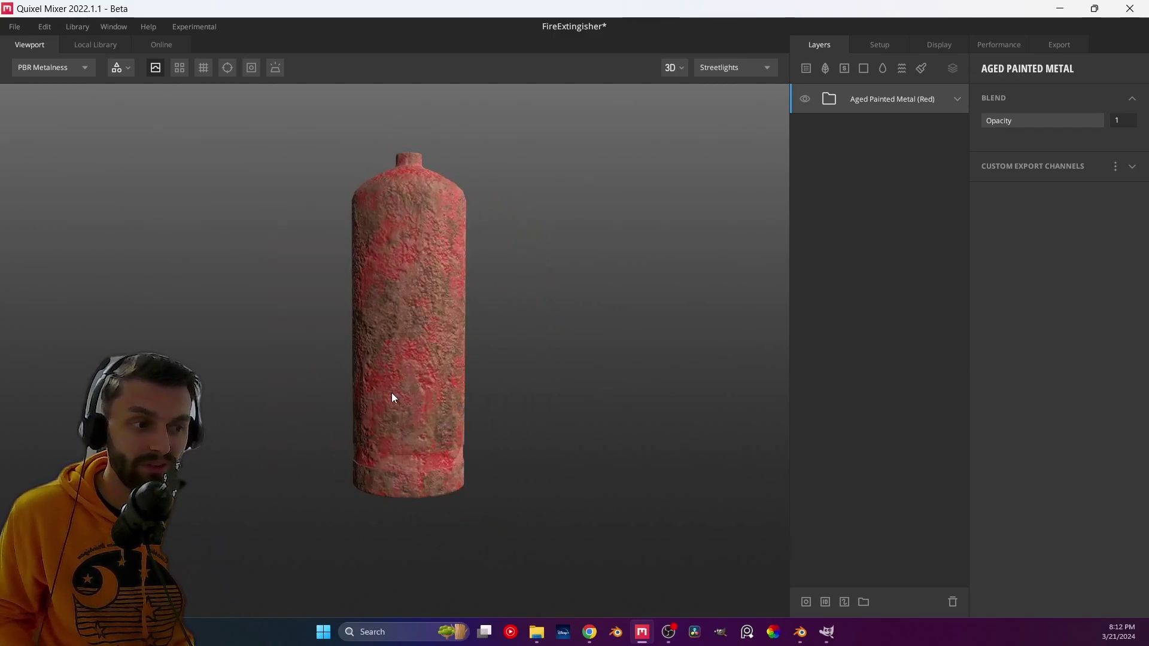
left_click_drag(389, 292, 408, 316)
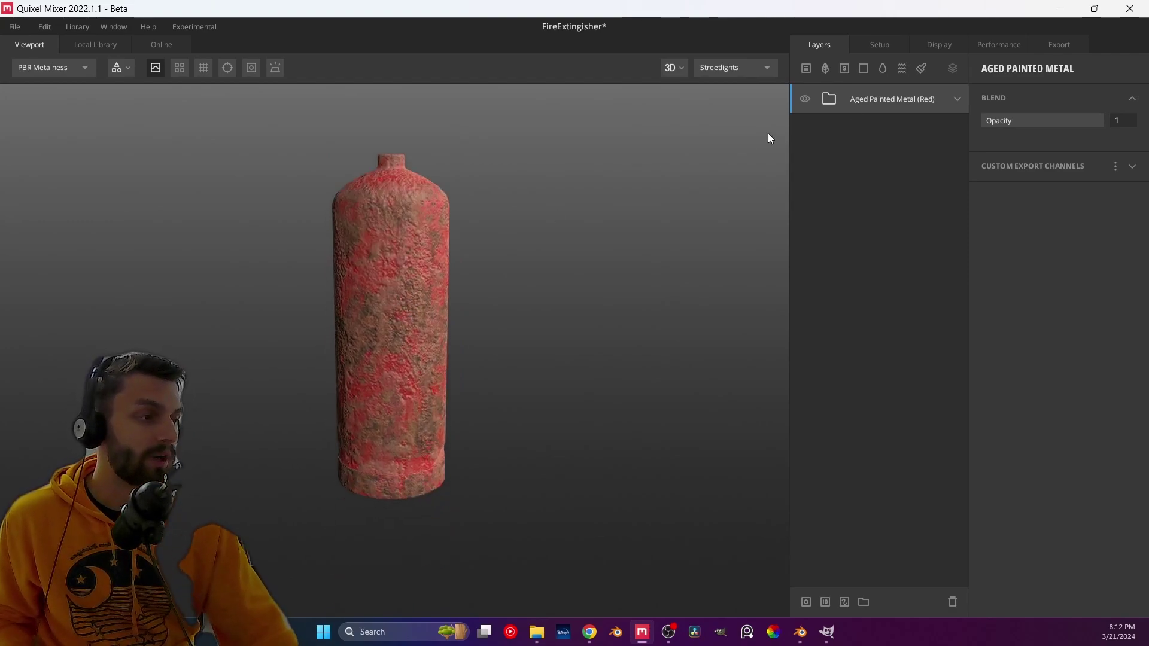
- In the Leakage layer's mask stack, set the lower Range value of the Direction component to 0.54
left_click(957, 99)
left_click(865, 159)
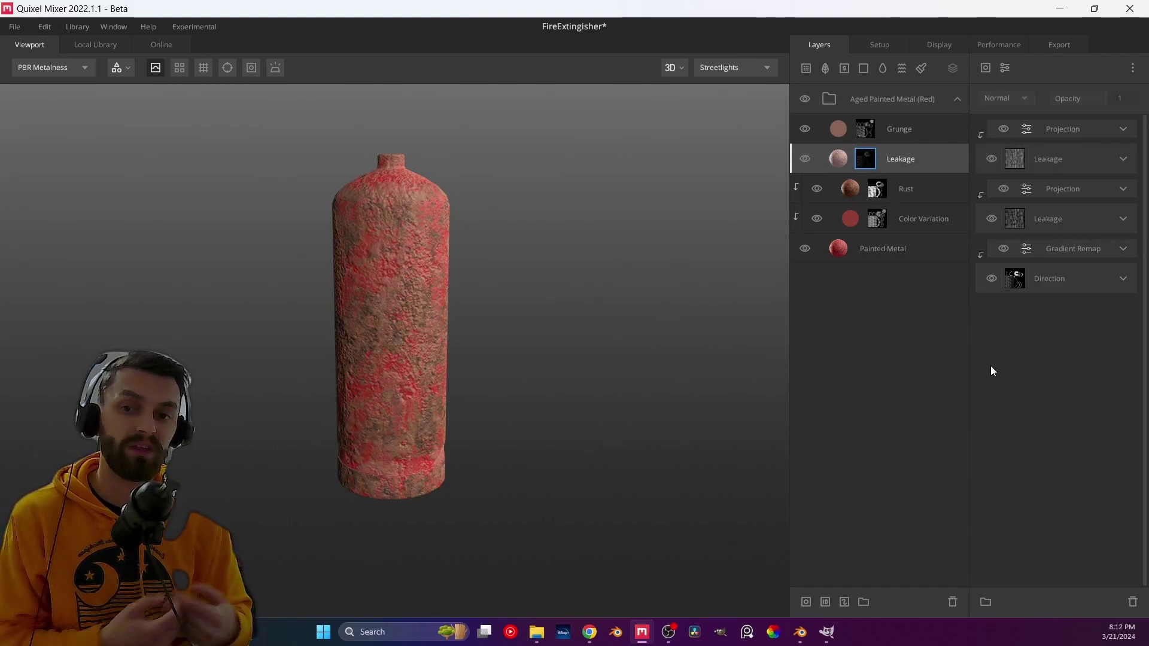
left_click(1124, 279)
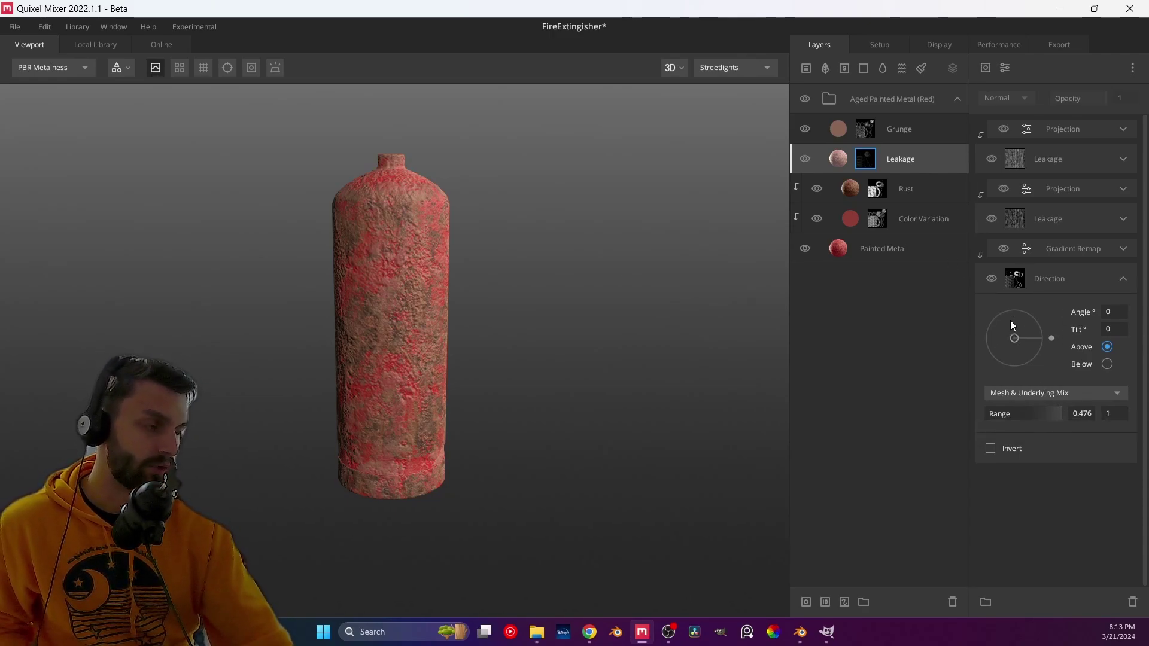
mouse_move(1022, 415)
left_mouse_down()
mouse_move(986, 416)
mouse_move(1041, 416)
mouse_move(1025, 423)
left_mouse_up()
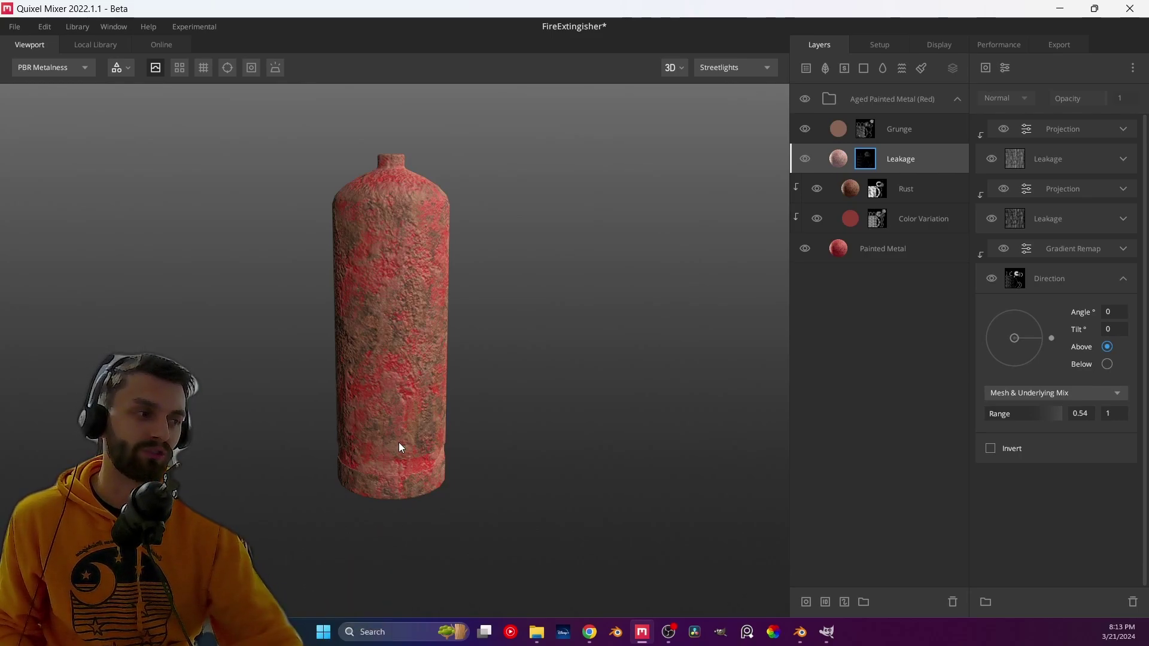
- Inspect the extinguisher's albedo, metalness, roughness, normal, displacement, occlusion, material ID and layer mask views, with the Grunge layer selected for the later channels
key("2")
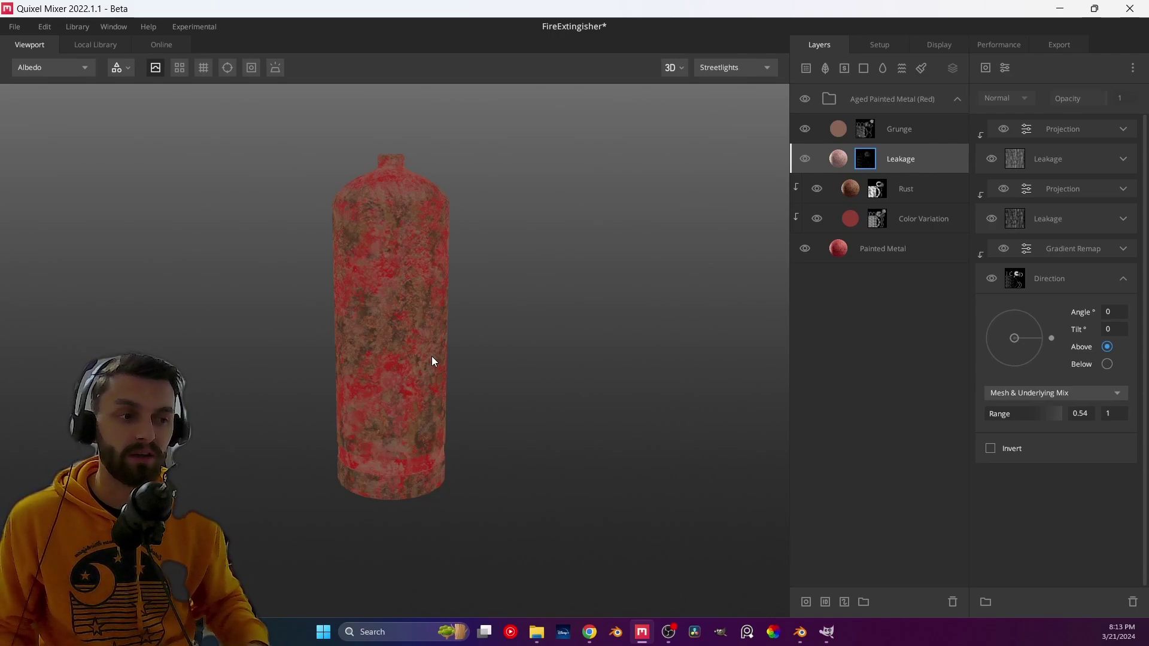
key("3")
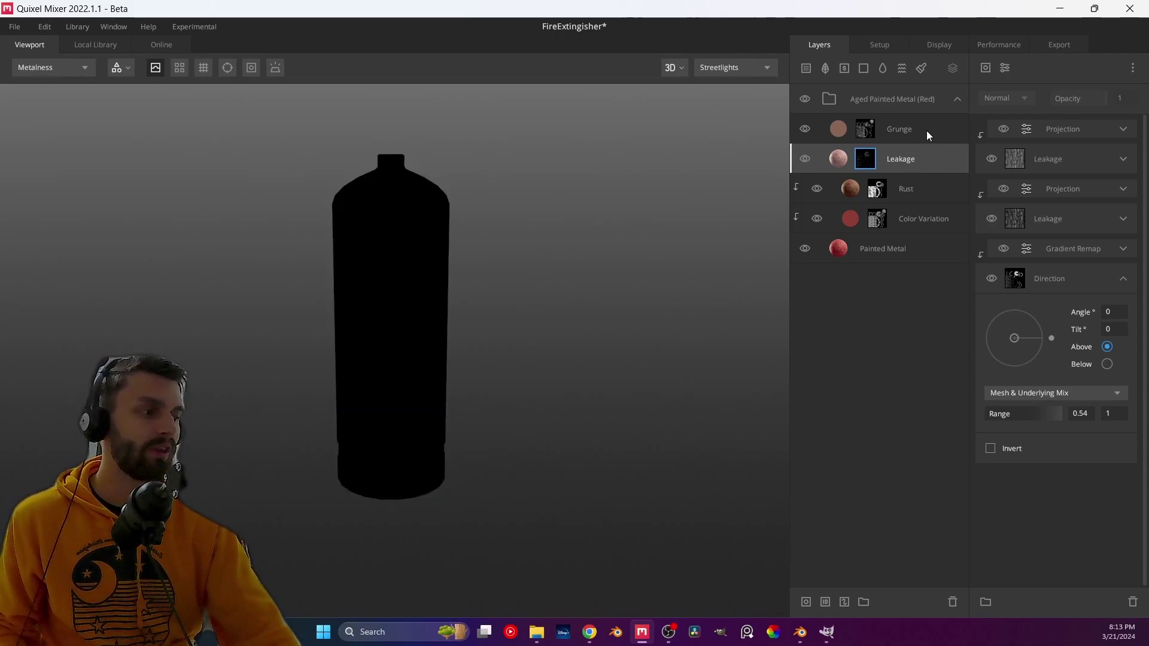
left_click(841, 131)
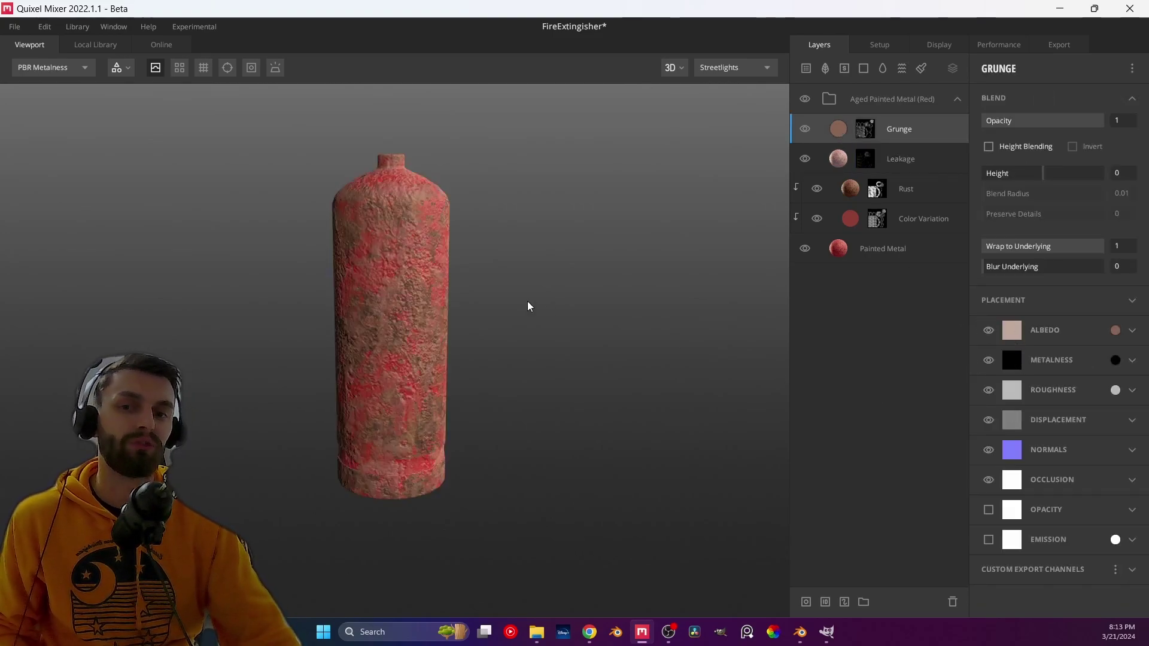
key("2")
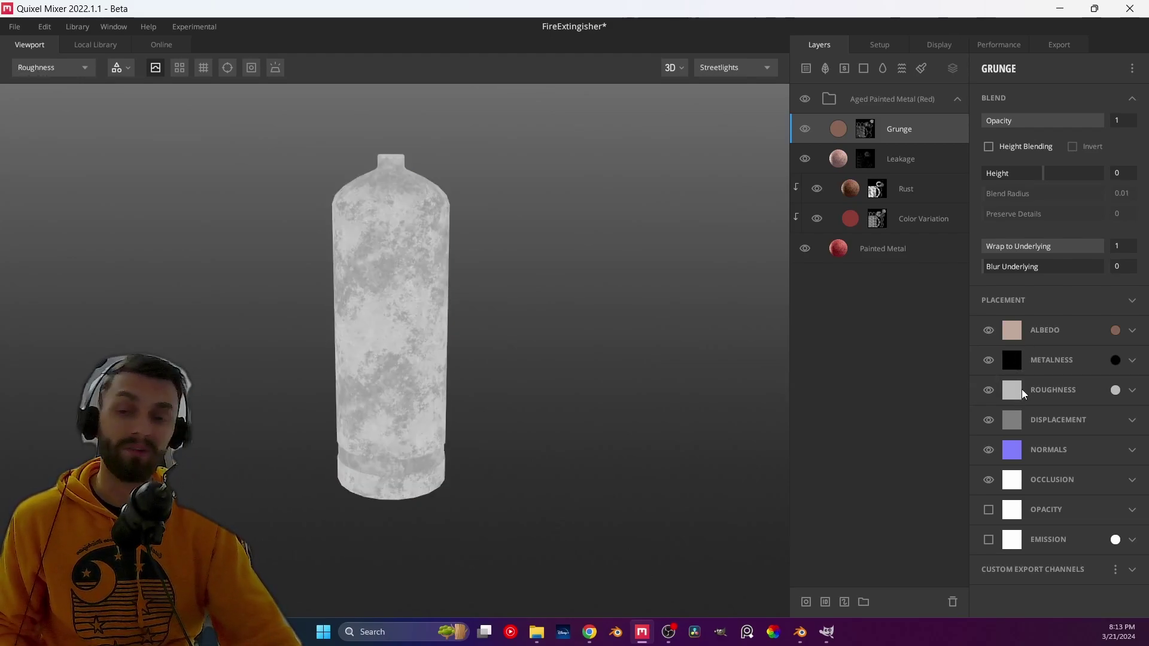
key("5")
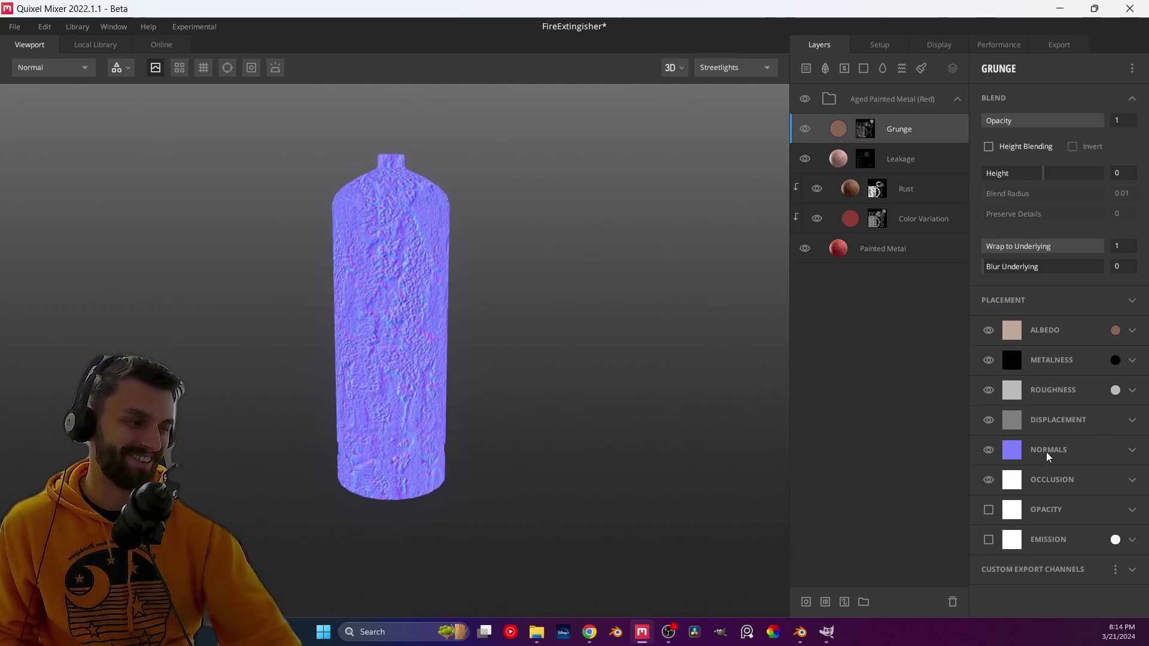
left_click(1020, 451)
left_click(1023, 449)
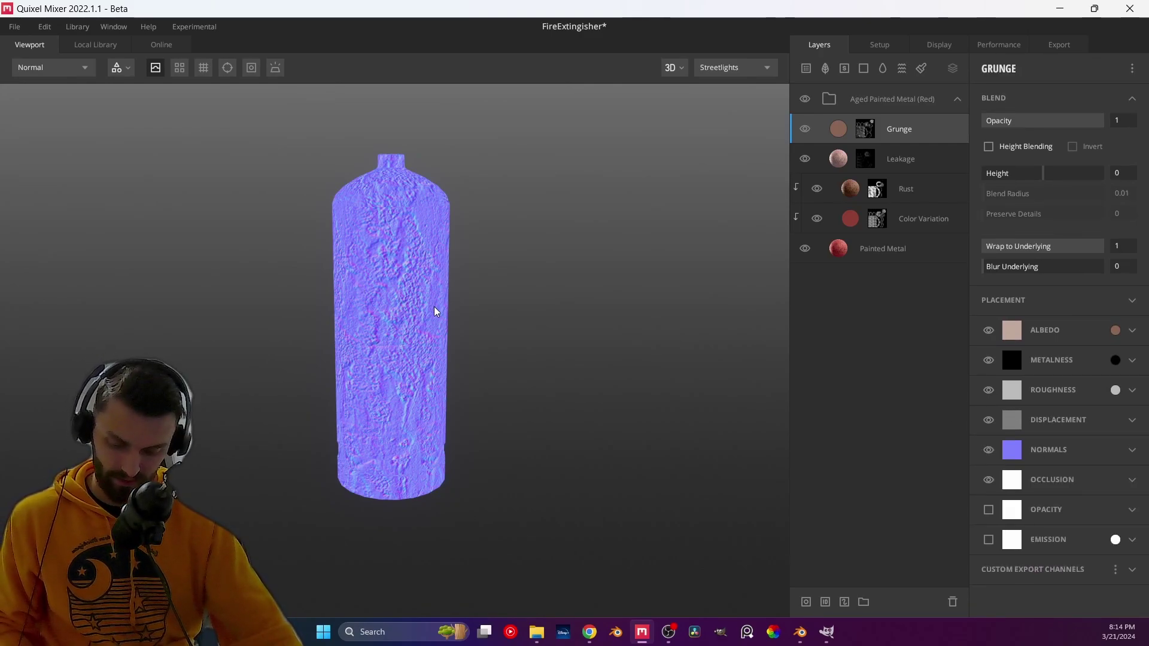
key("5")
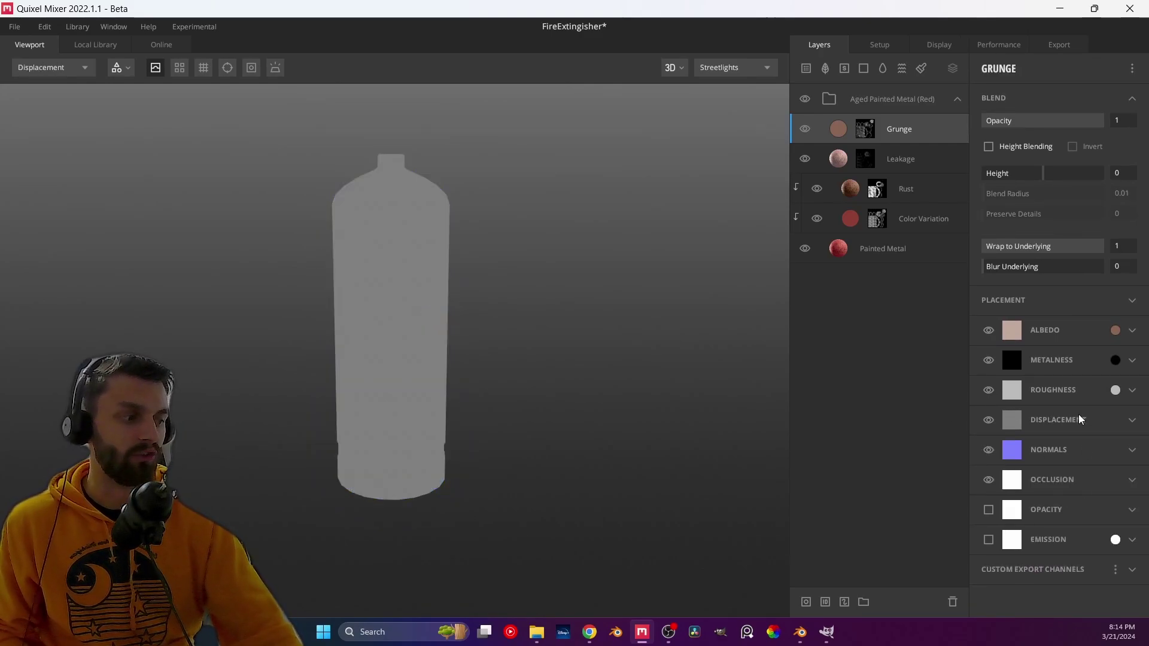
key("6")
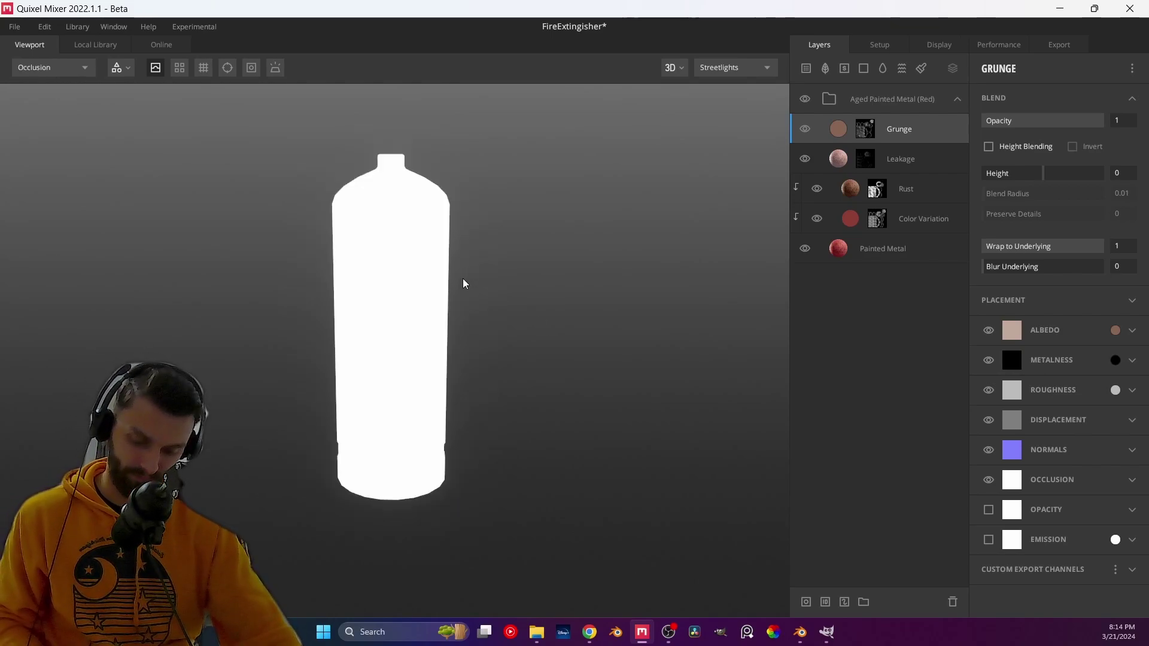
key("7")
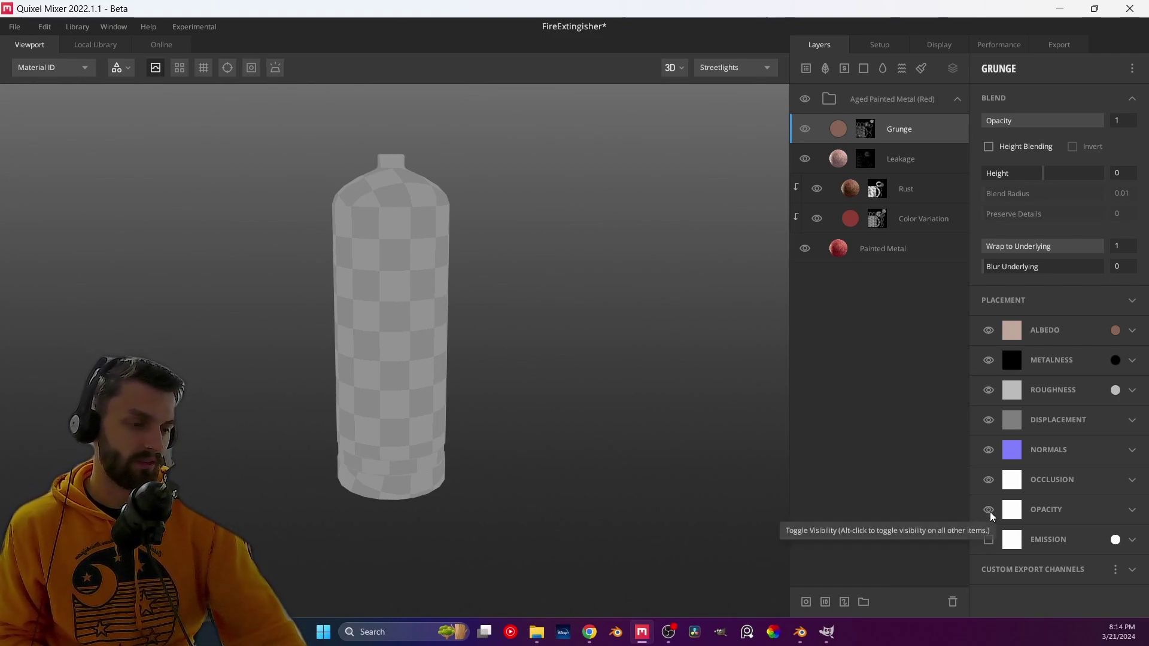
key("8")
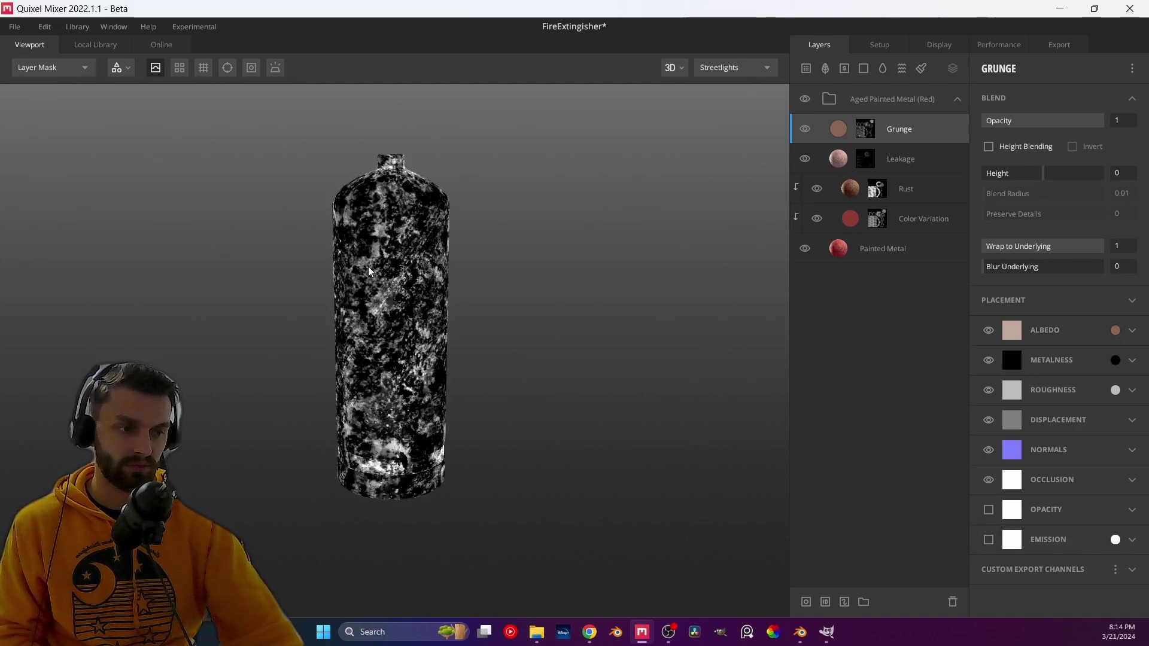
key("8")
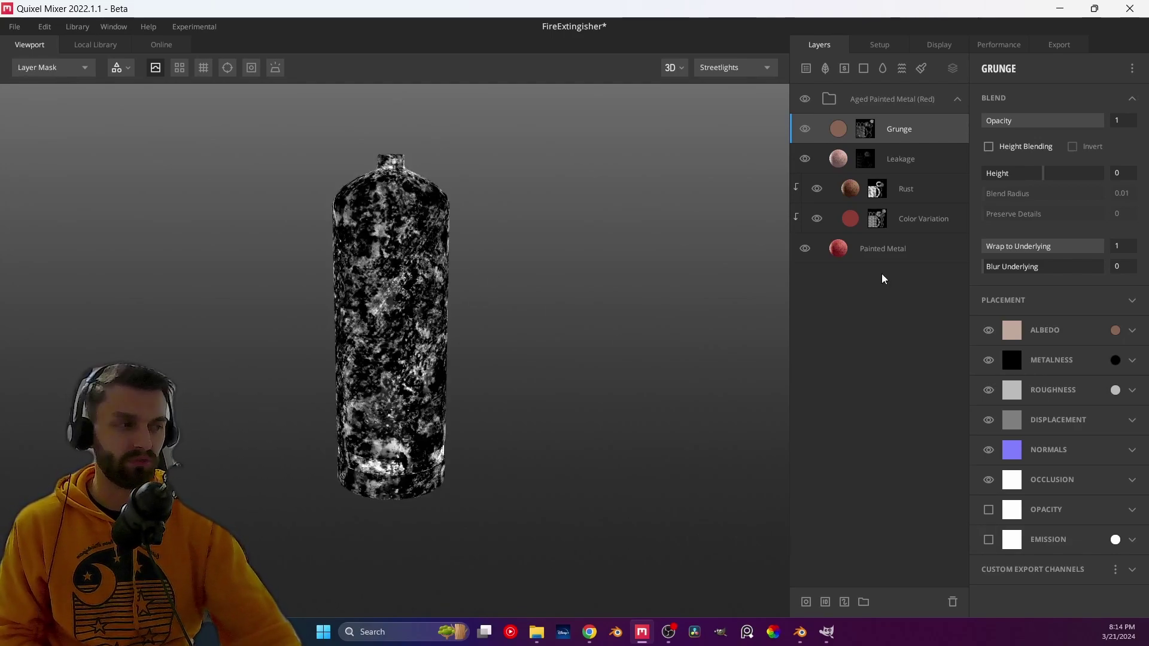
- Examine the Grunge, Leakage and Large Cavities components of the Grunge layer's mask, and delete the Aged Painted Metal (Red) group
left_click(867, 128)
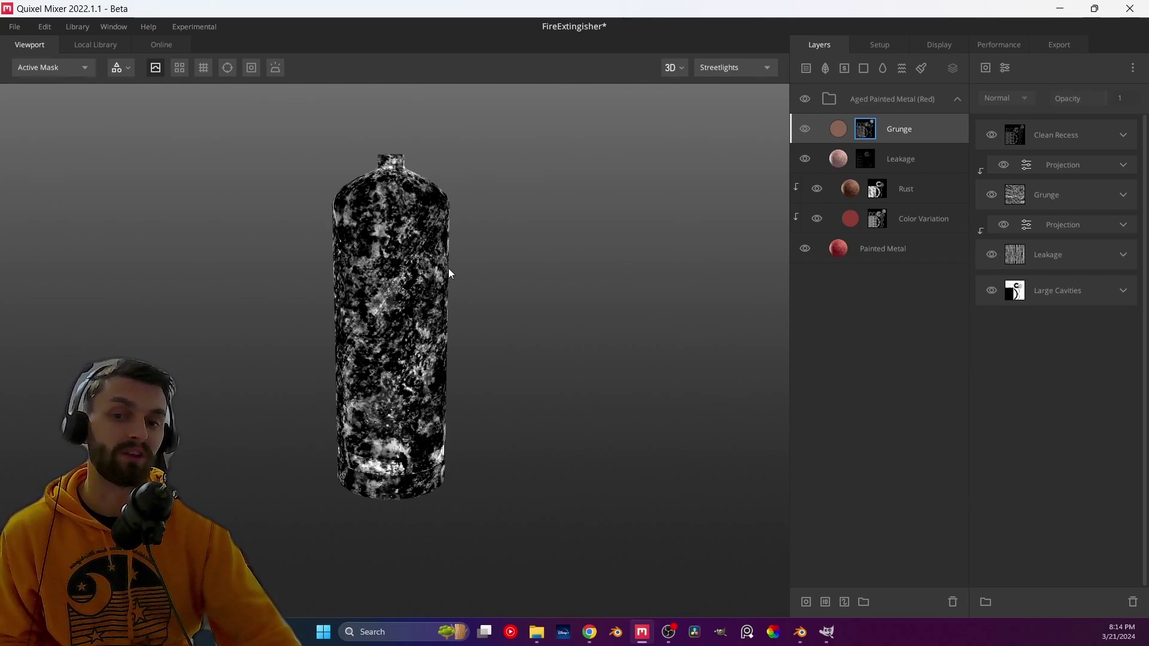
left_click(1015, 202)
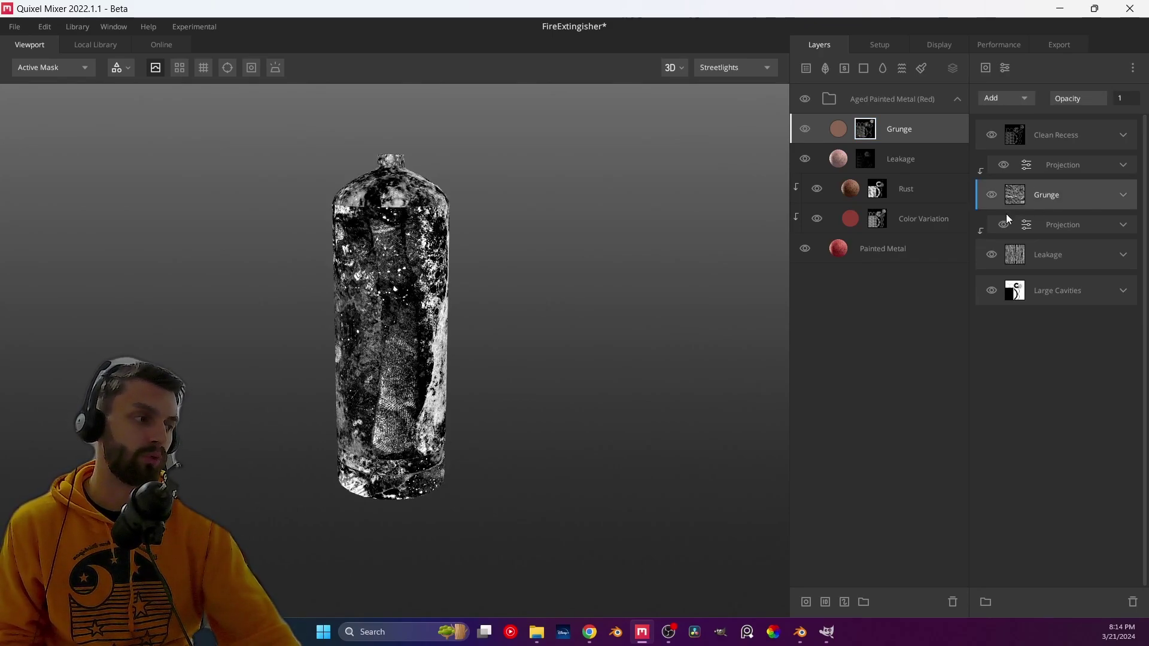
left_click(1053, 257)
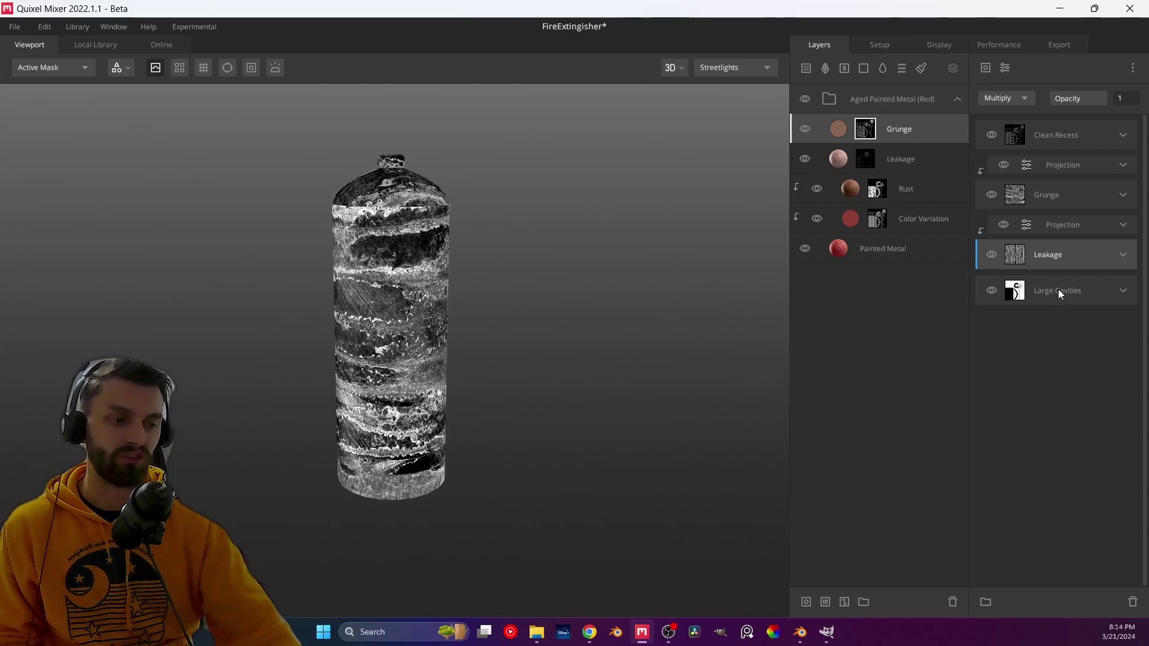
key("m")
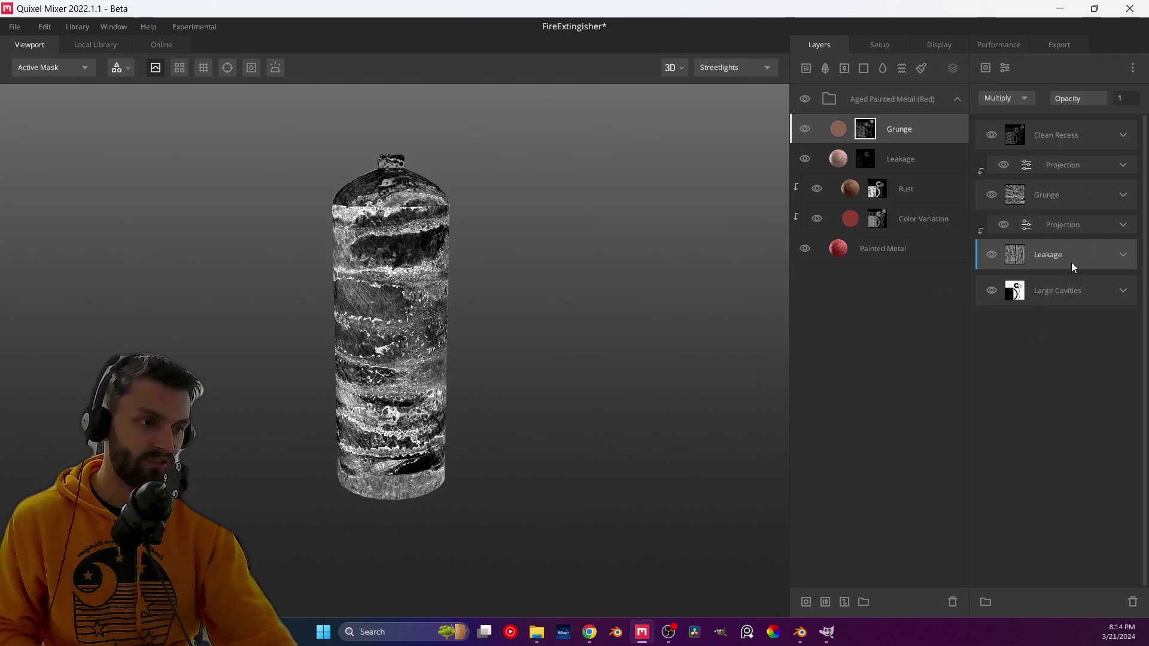
left_click(1086, 301)
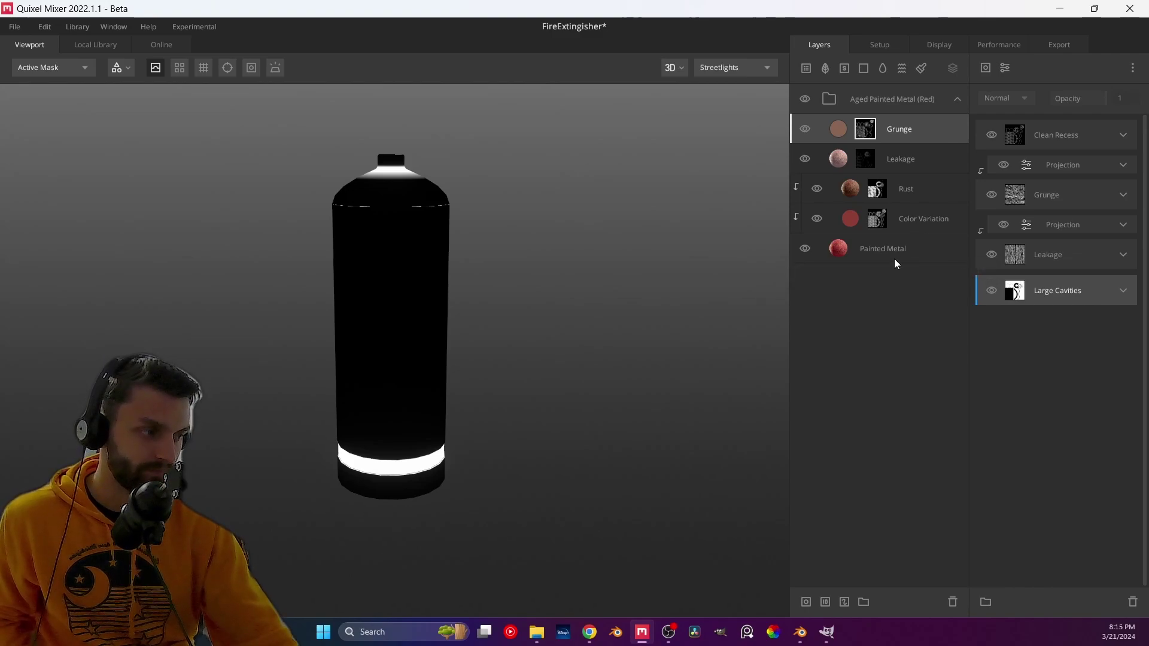
right_click(863, 96)
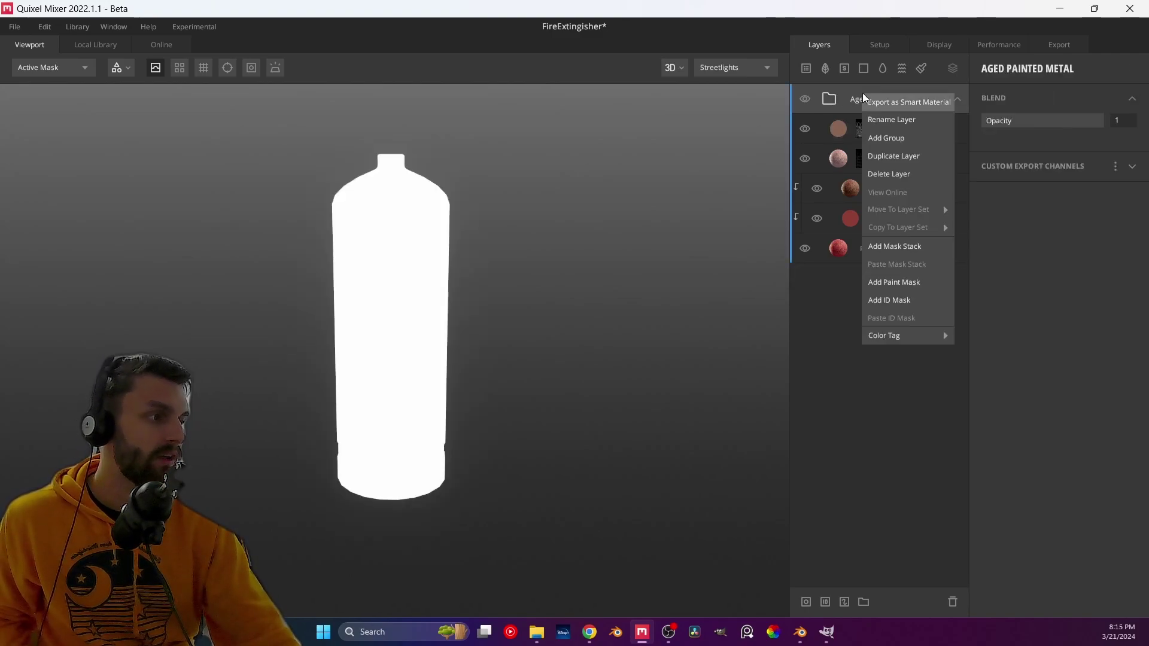
left_click(911, 175)
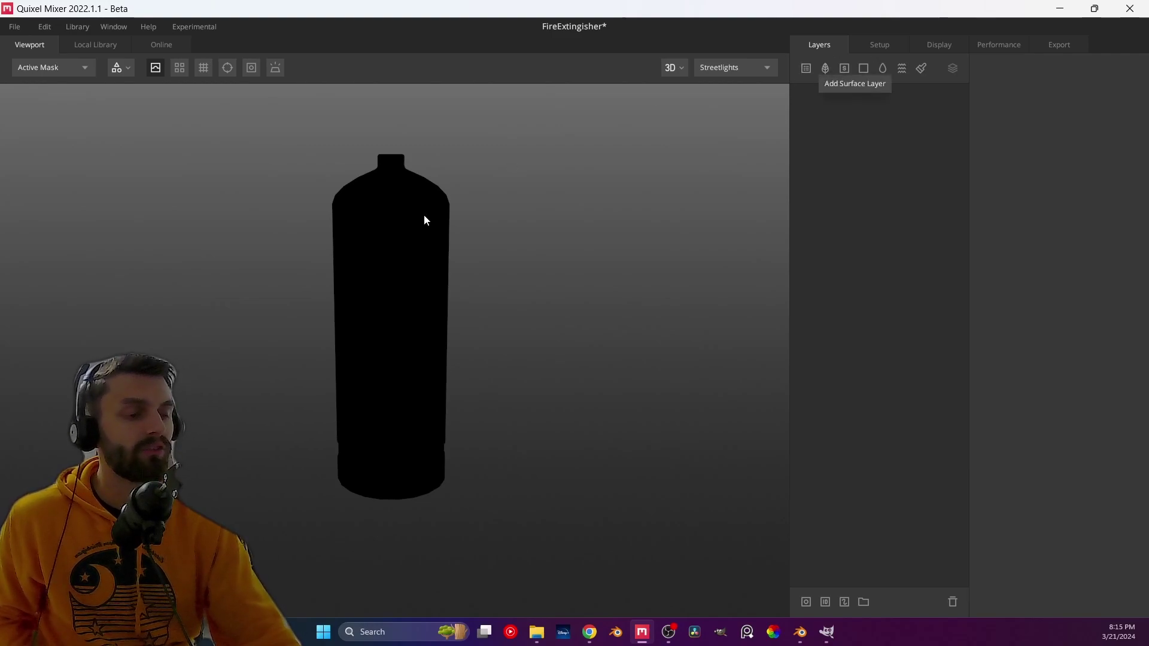
- Display the model in PBR Metalness view and start adding a surface layer, clearing the local library's search
key("1")
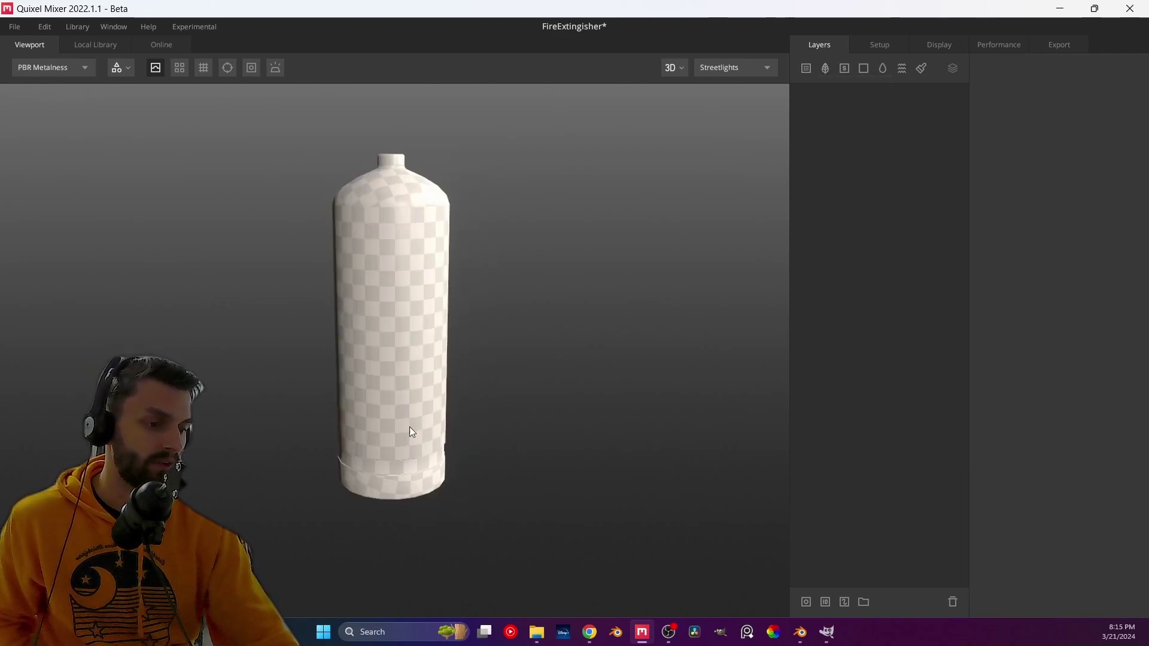
left_click_drag(407, 462, 427, 315)
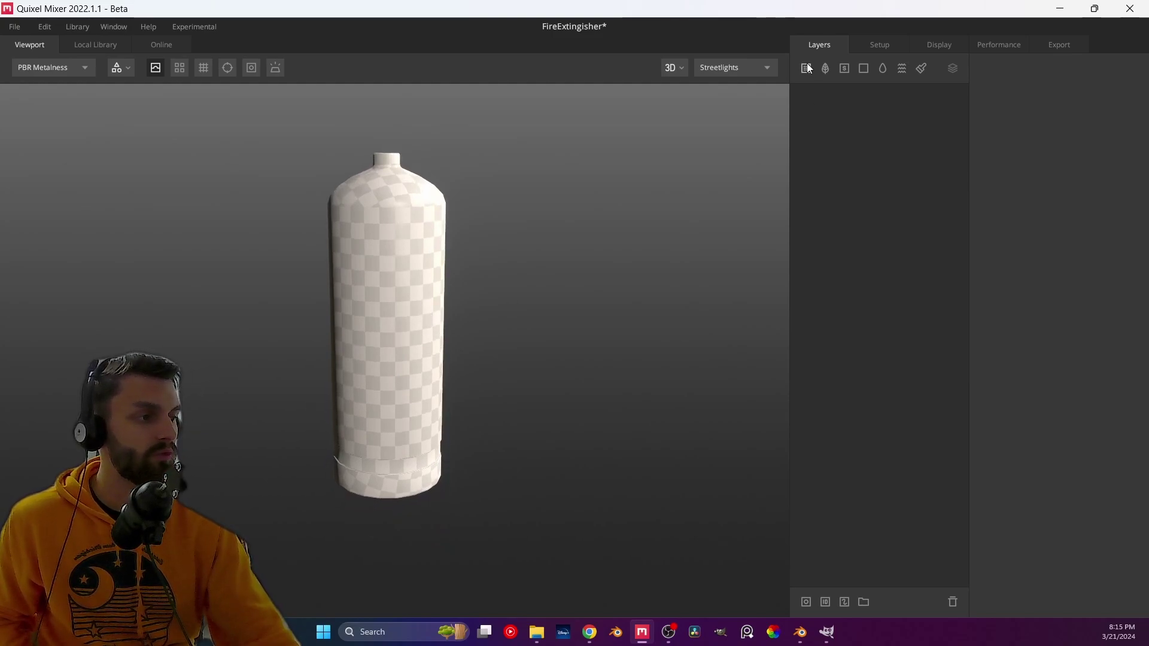
left_click(807, 67)
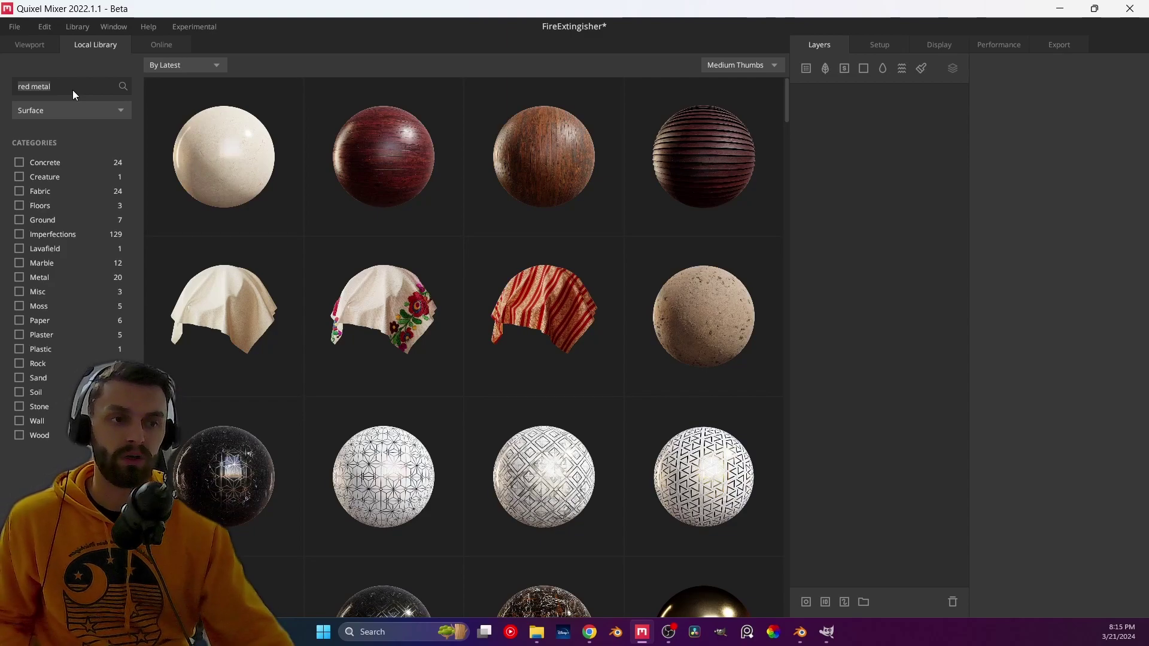
key("BackSpace")
- Filter the local surfaces by the Concrete, Floors, Imperfections, Metal and Misc categories
left_click(19, 162)
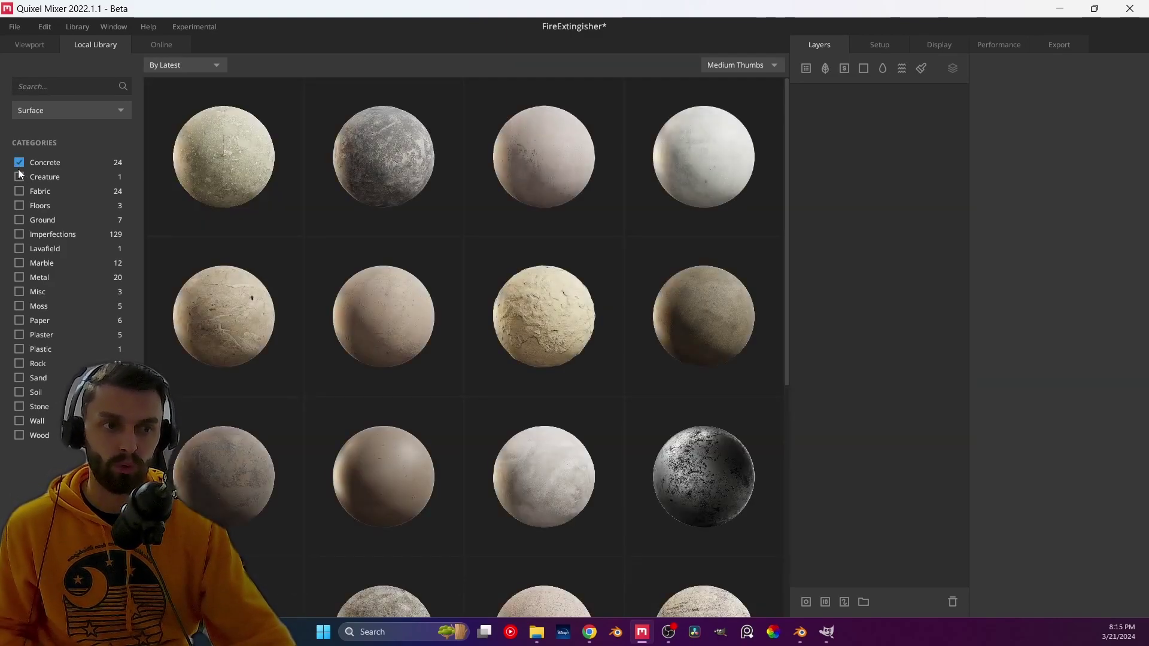
left_click(19, 205)
left_click(19, 234)
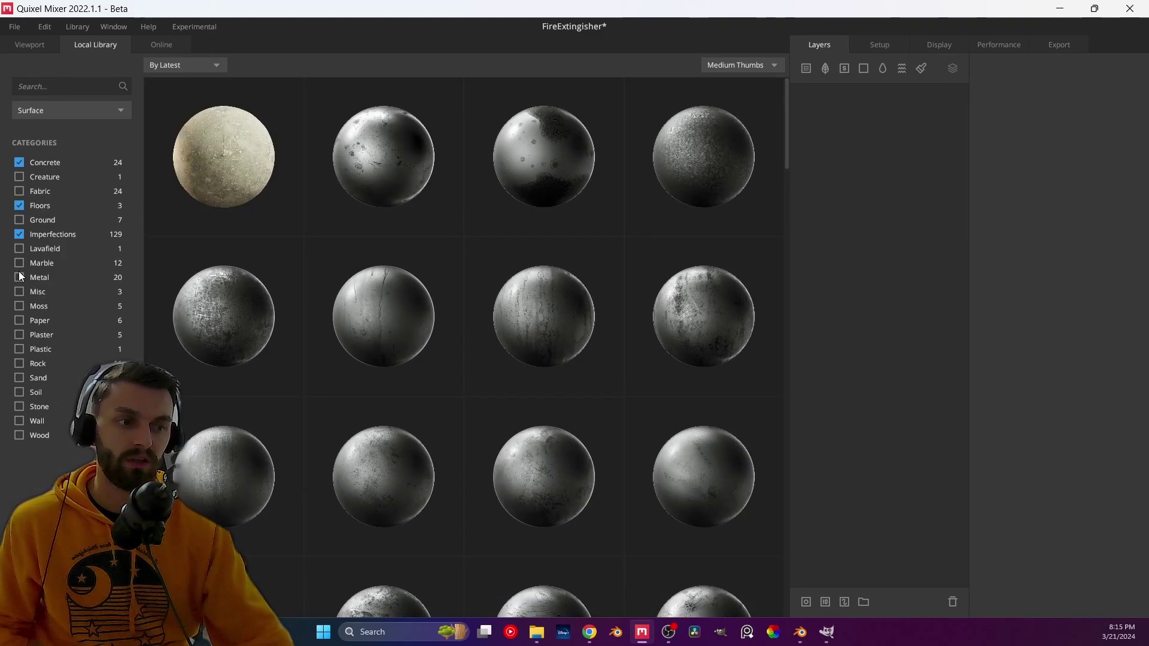
left_click(19, 277)
left_click(19, 292)
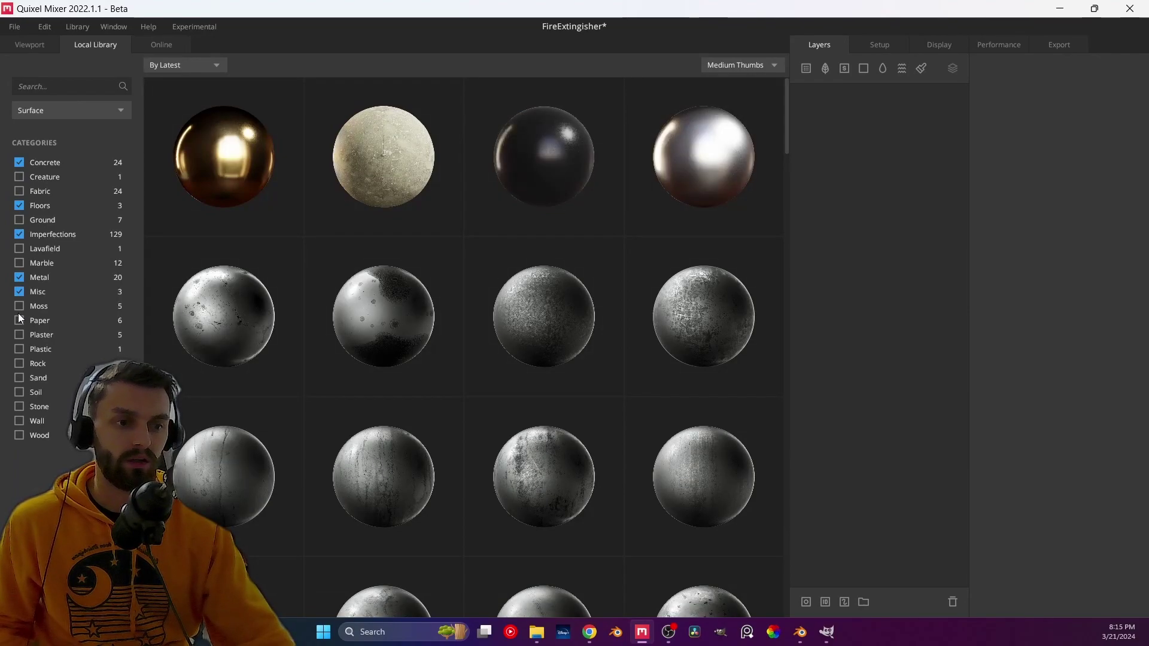
- Clear all the selected category filters from the local surface library
left_click(19, 162)
left_click(19, 205)
left_click(19, 234)
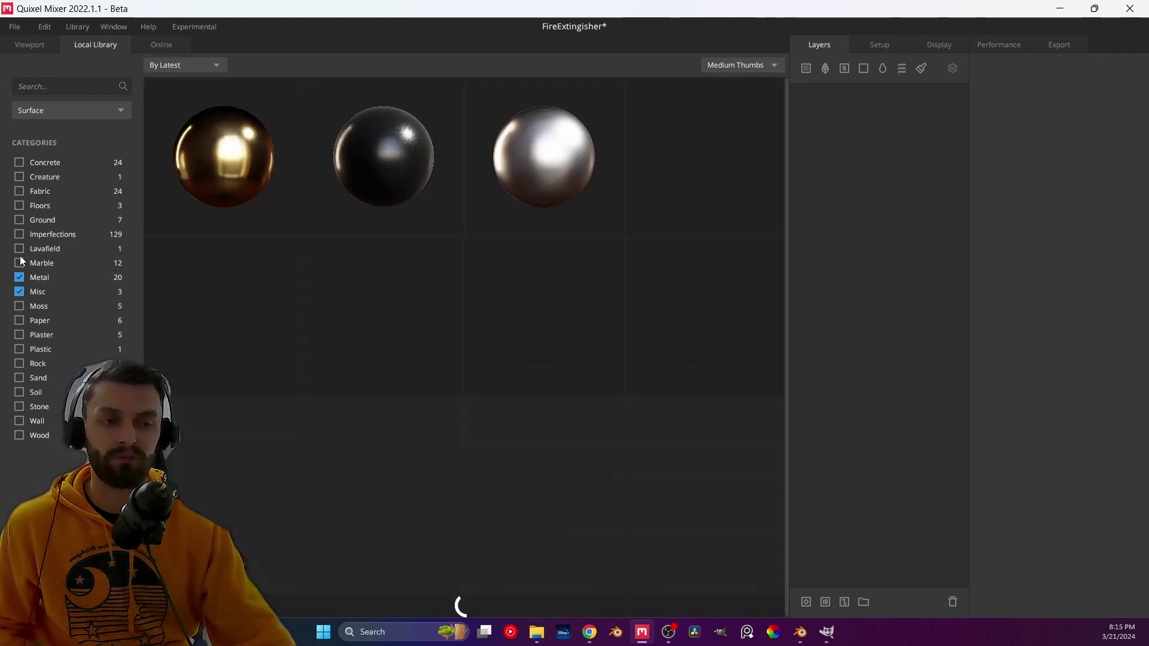
left_click(19, 277)
left_click(19, 291)
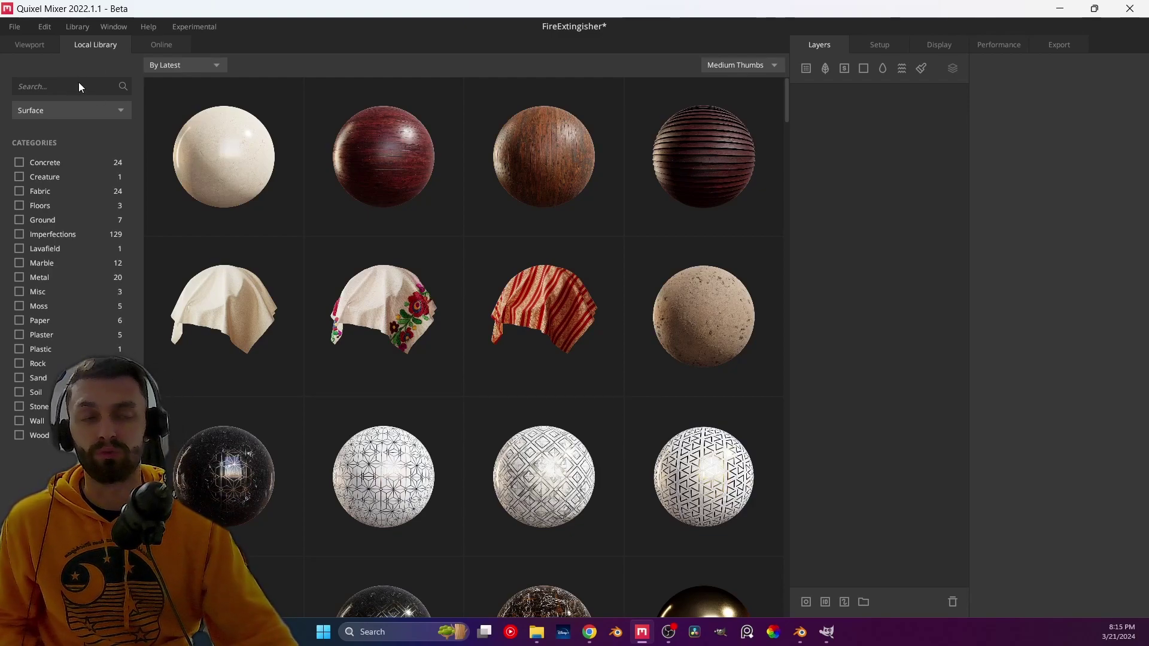
- Browse the online asset library across all categories and preview the Banquet Roasted Quail asset
left_click(156, 45)
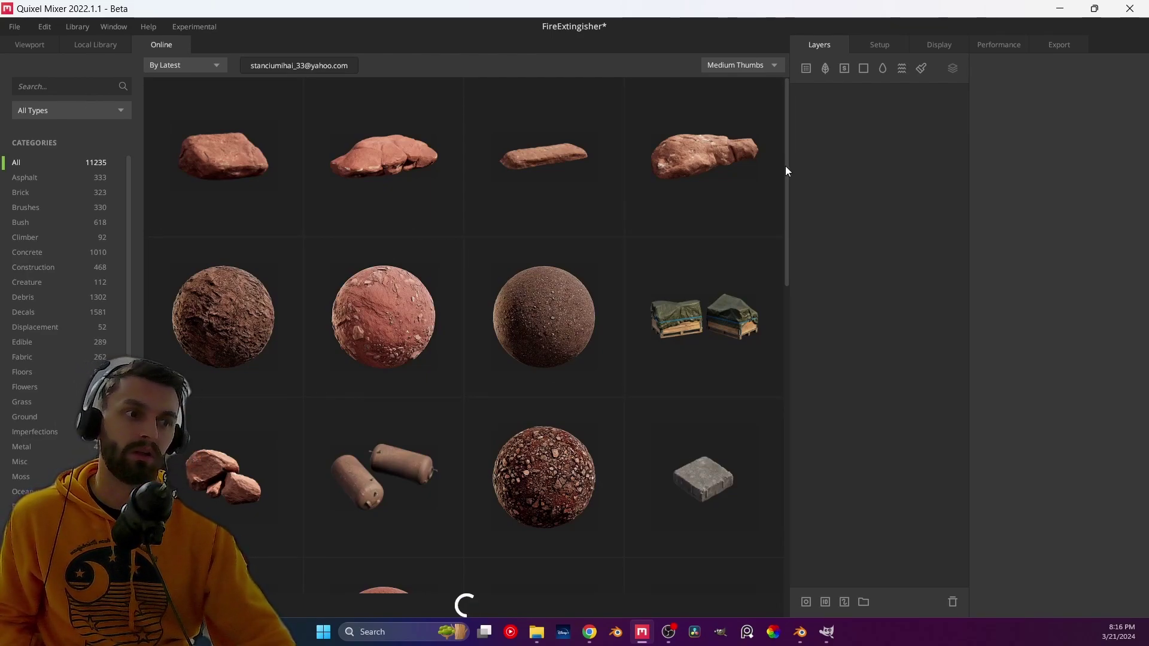
left_click_drag(786, 166, 784, 407)
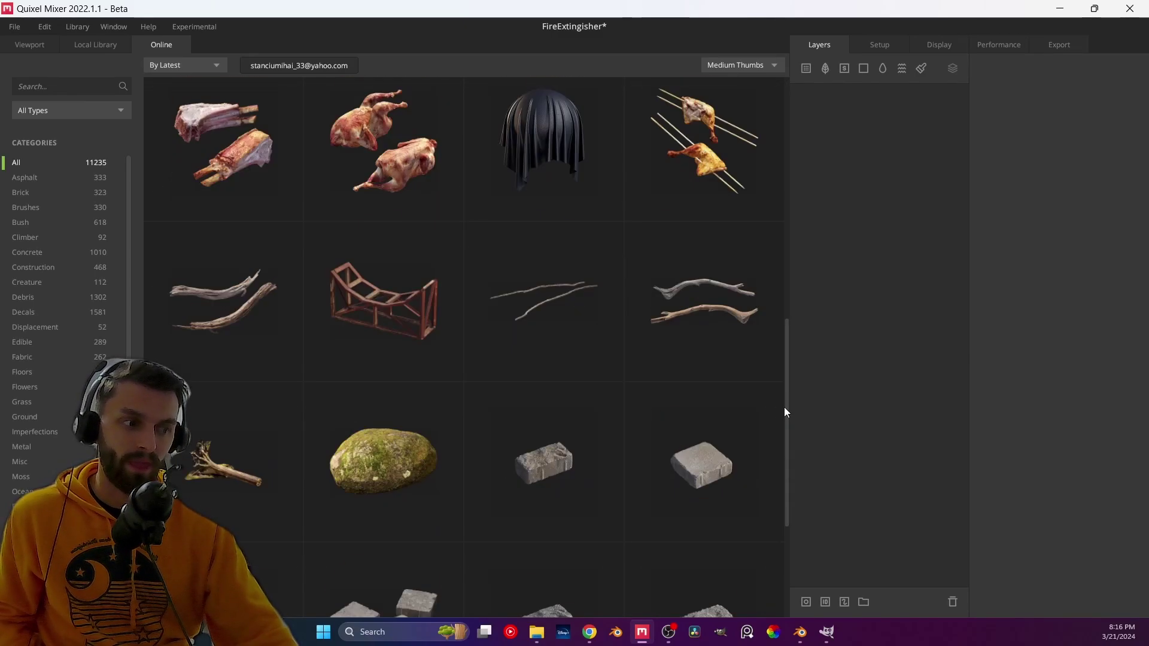
scroll(532, 353, "up", 2)
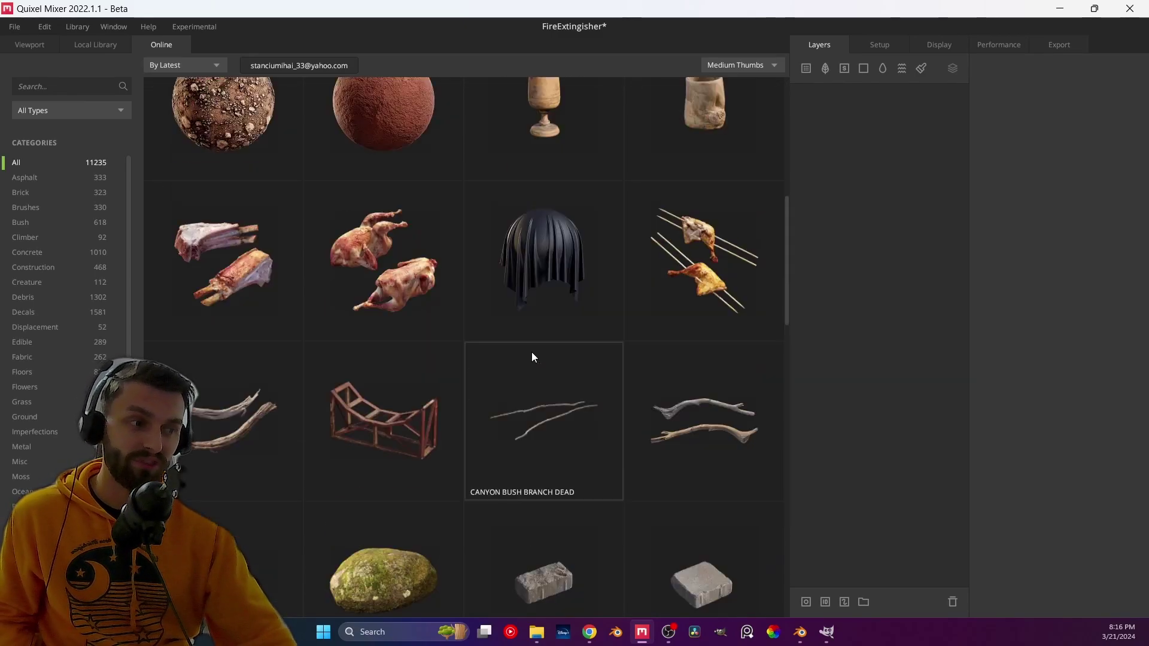
left_click(417, 299)
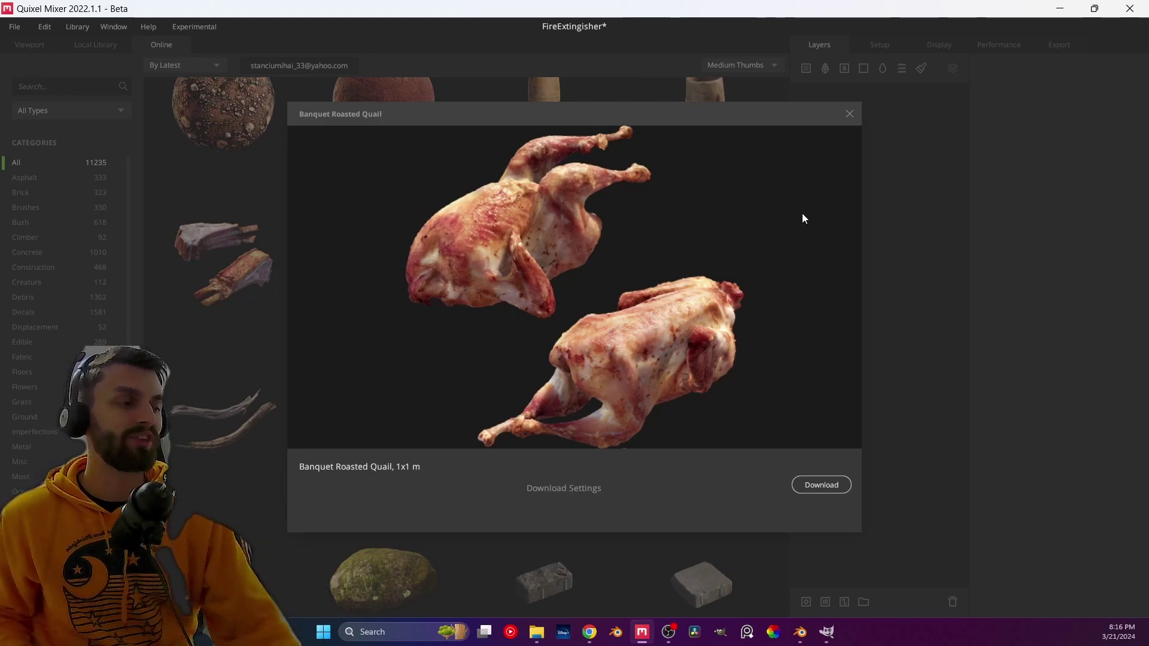
left_click(848, 114)
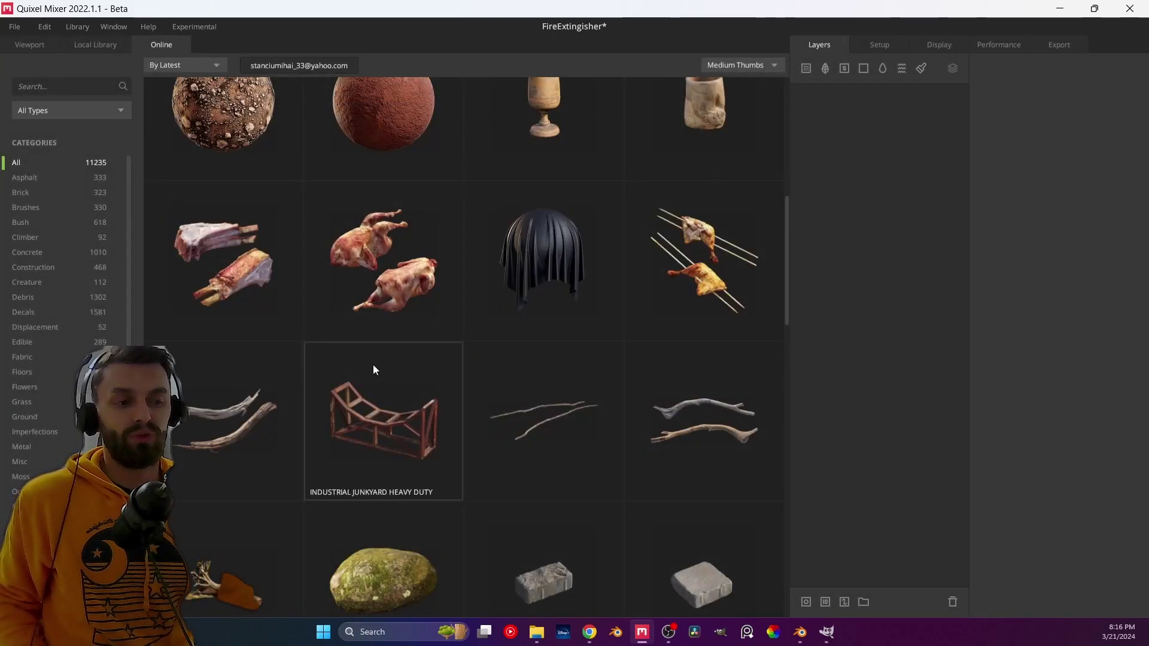
left_click_drag(788, 298, 716, 206)
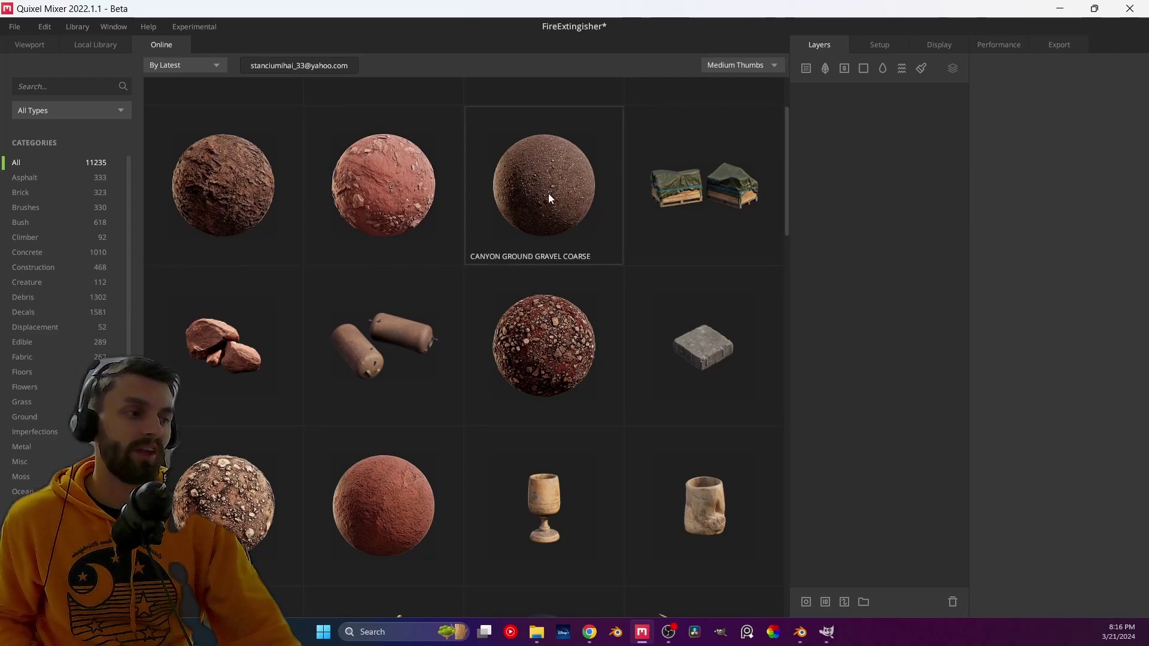
- Browse the Fabric category of the online asset library
left_click(21, 356)
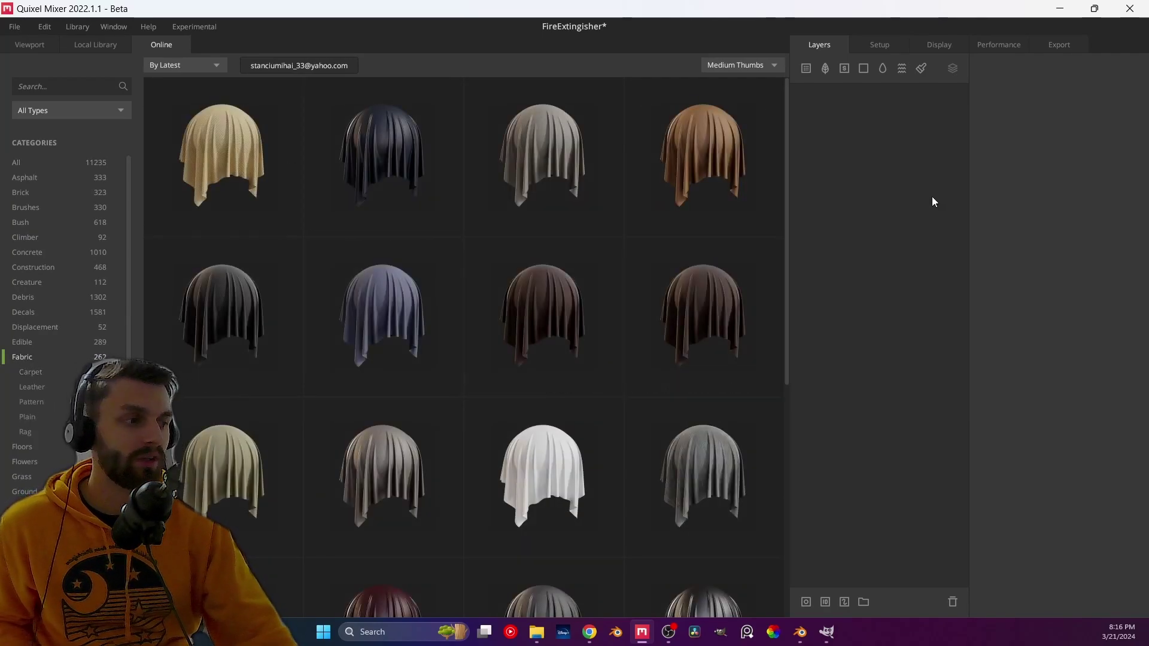
left_click_drag(788, 231, 785, 332)
scroll(769, 501, "down", 10)
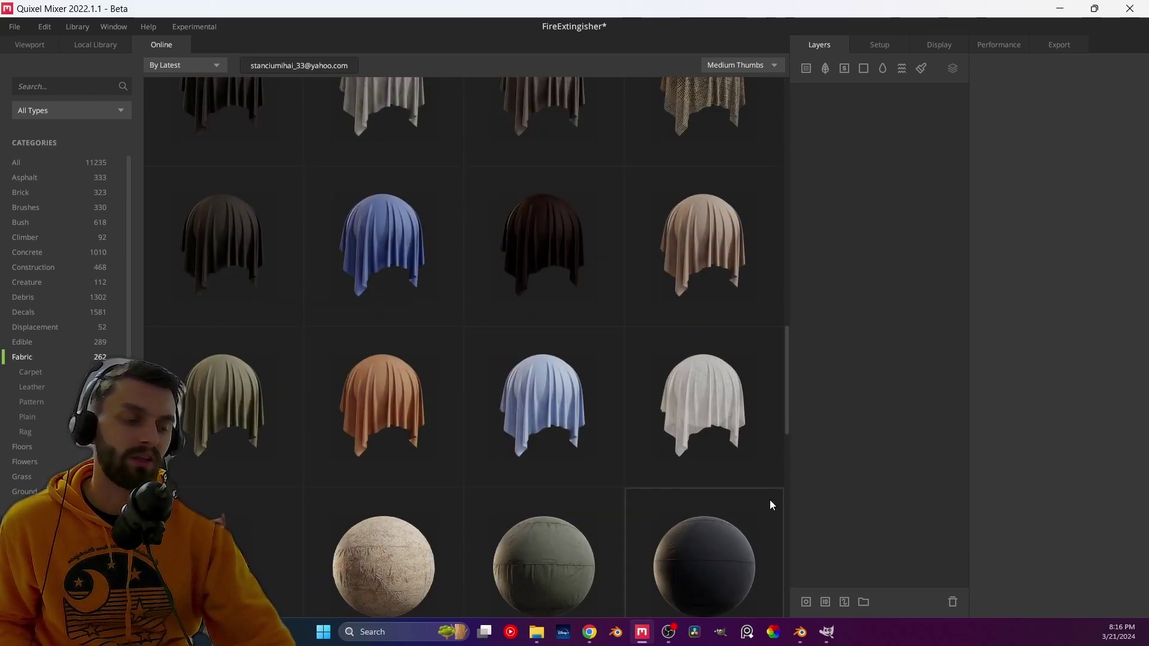
scroll(256, 466, "down", 2)
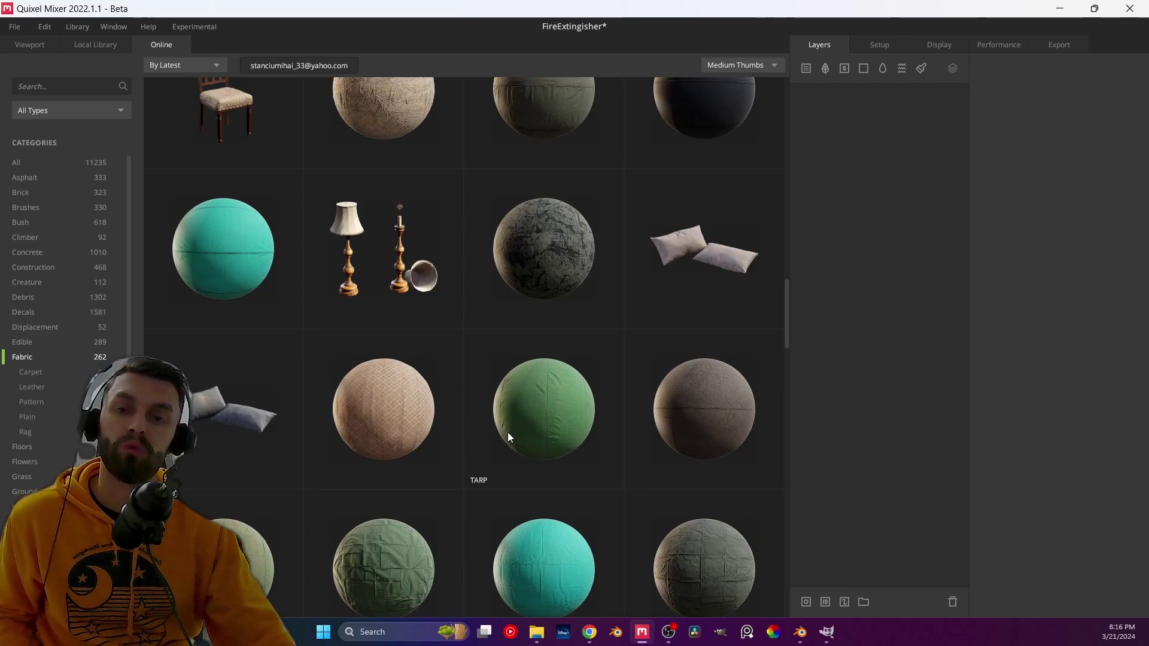
- Return to the local library, filter its surfaces to Metal and search for "red metal"
left_click(37, 46)
left_click(70, 46)
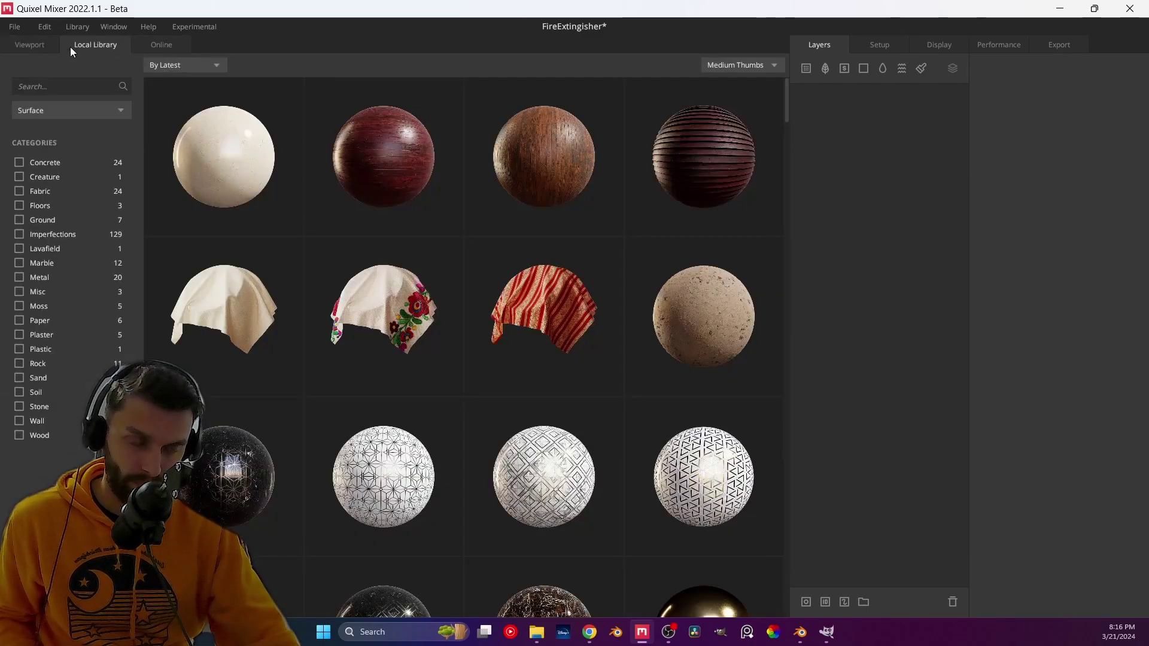
left_click(22, 277)
left_click(48, 88)
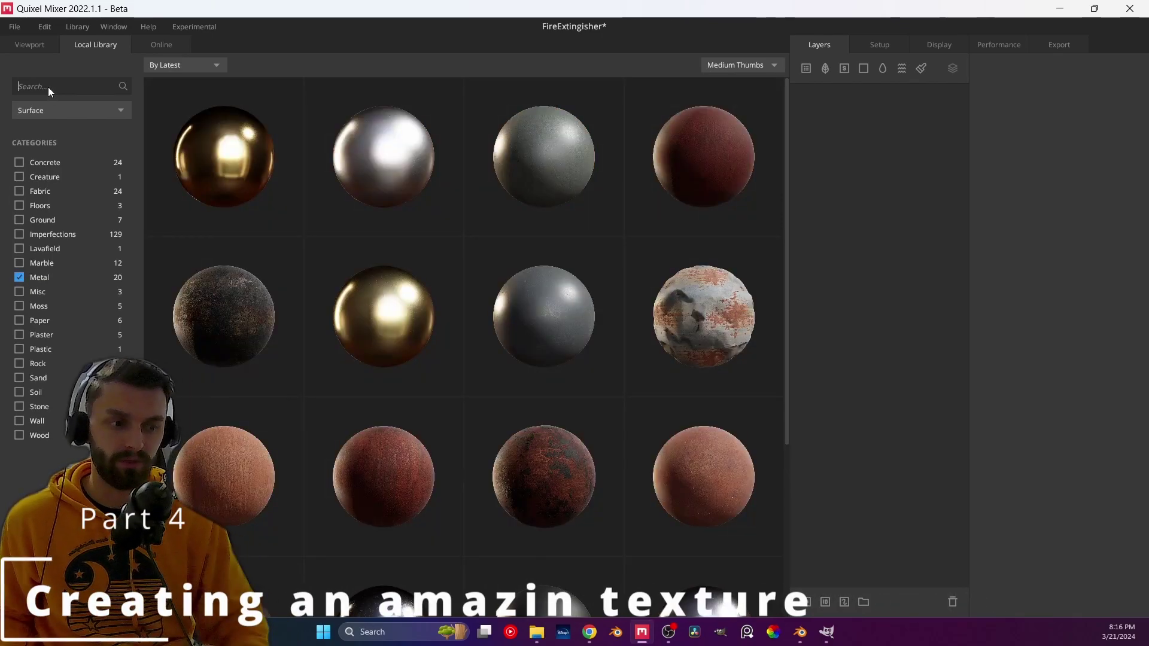
type("red metal")
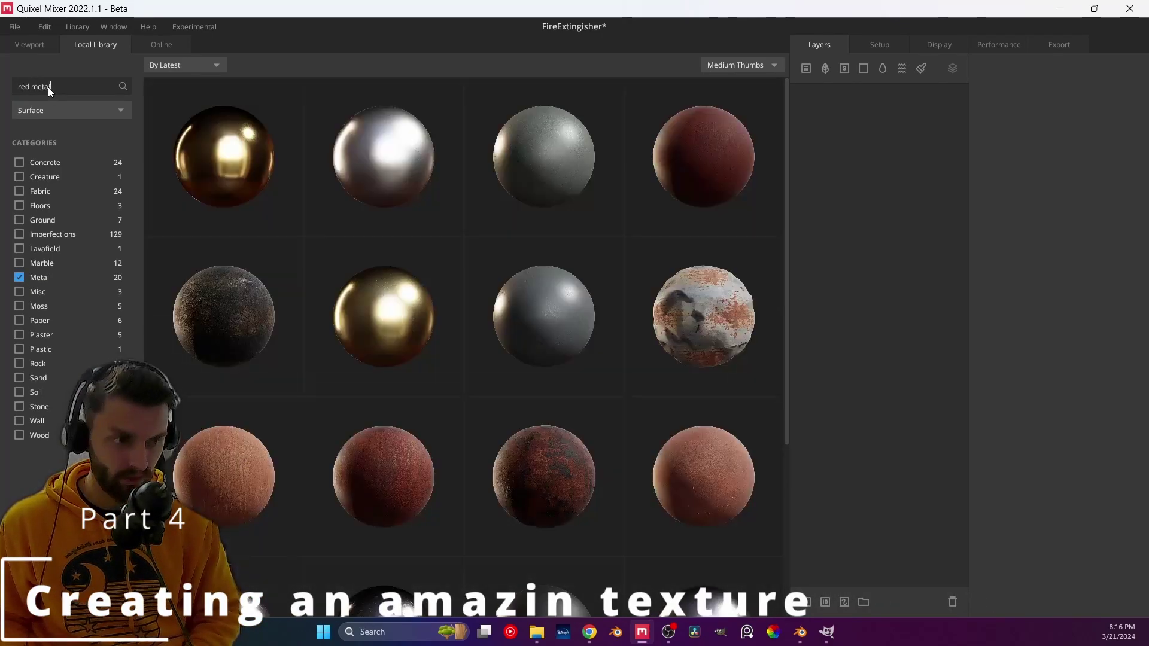
- Find the Iron surface among the metal materials and add it to the model as a surface layer
left_click_drag(789, 201, 785, 448)
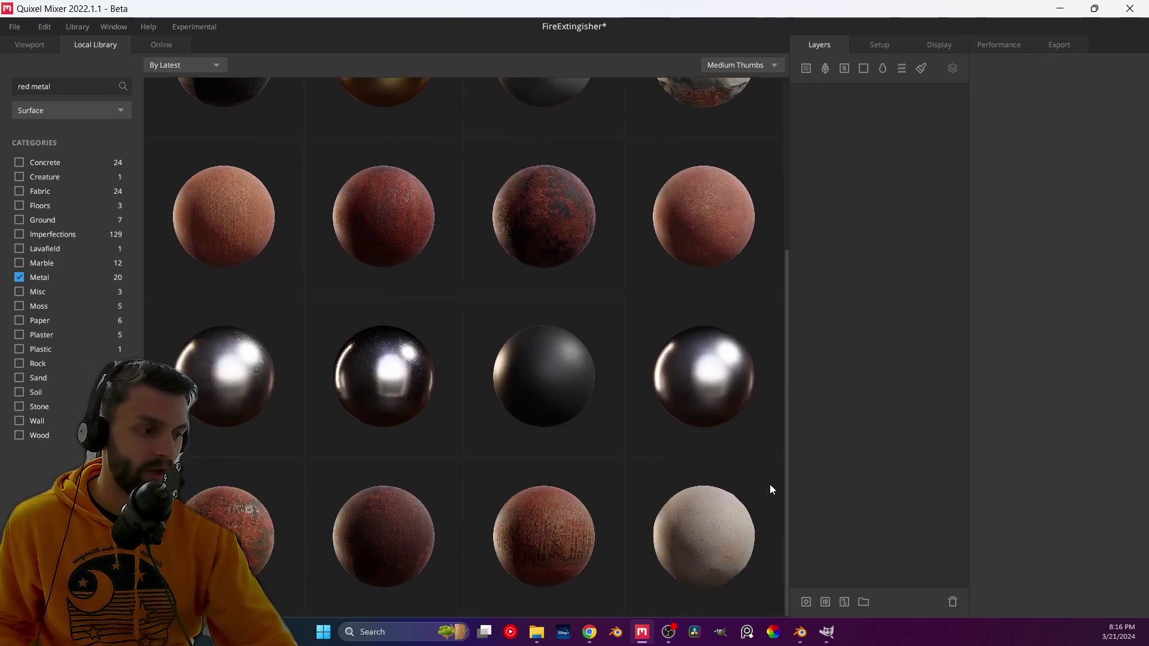
scroll(779, 481, "up", 1)
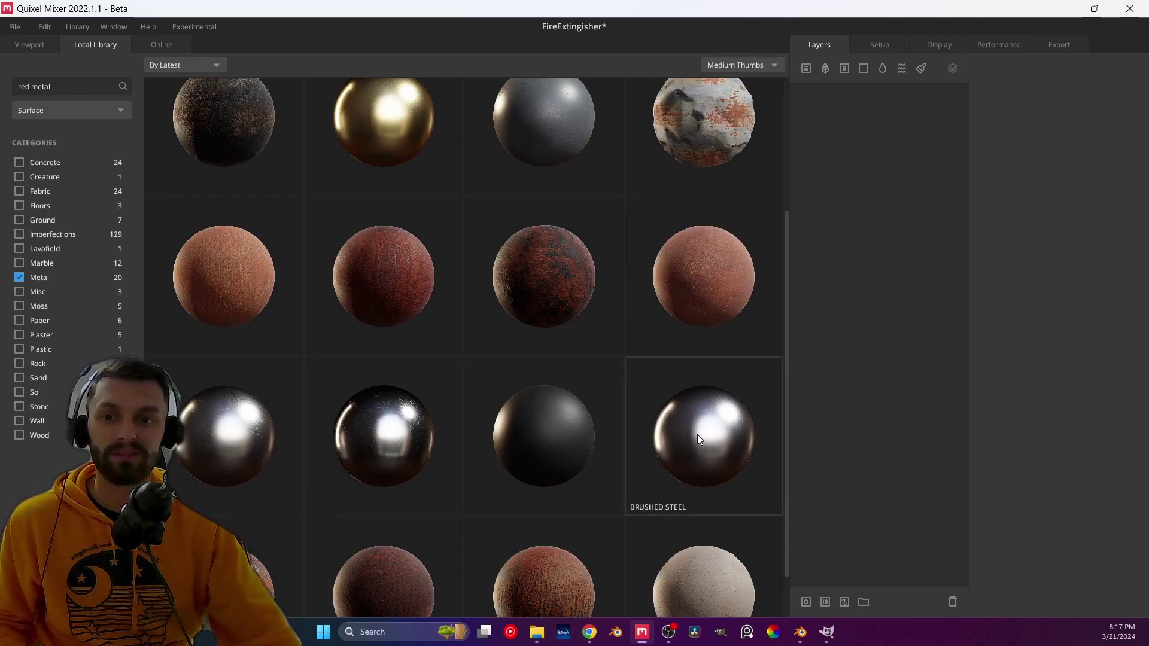
left_click(218, 435)
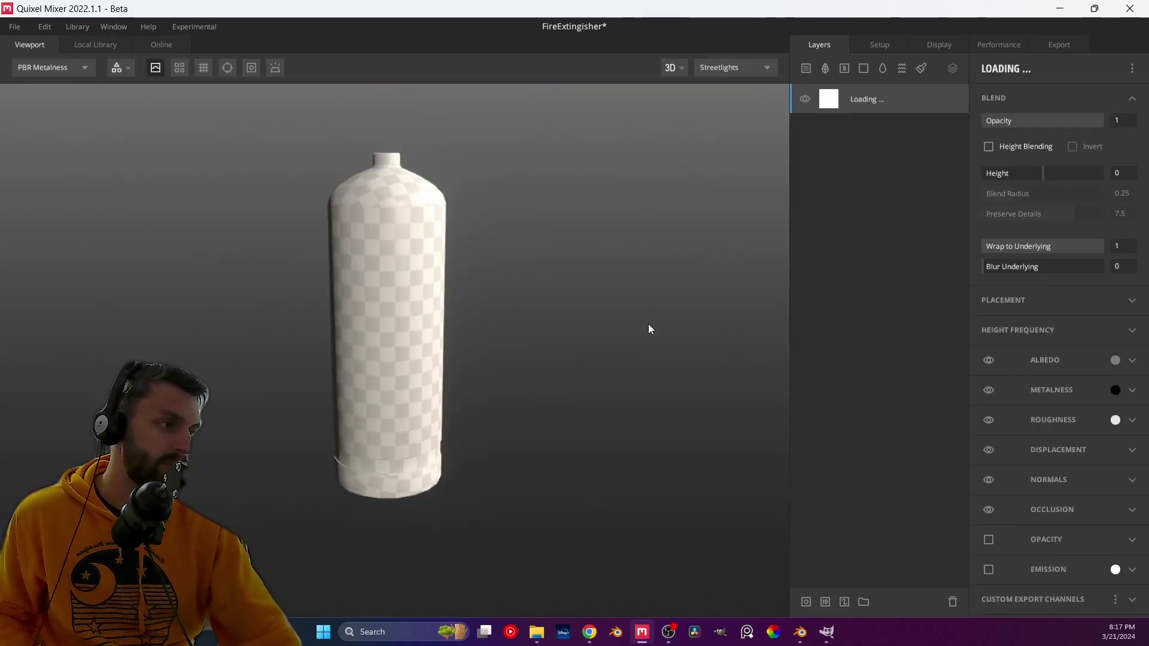
- Tint the Iron layer's albedo a muted red, hex 9F4C4C
left_click_drag(505, 370, 521, 325)
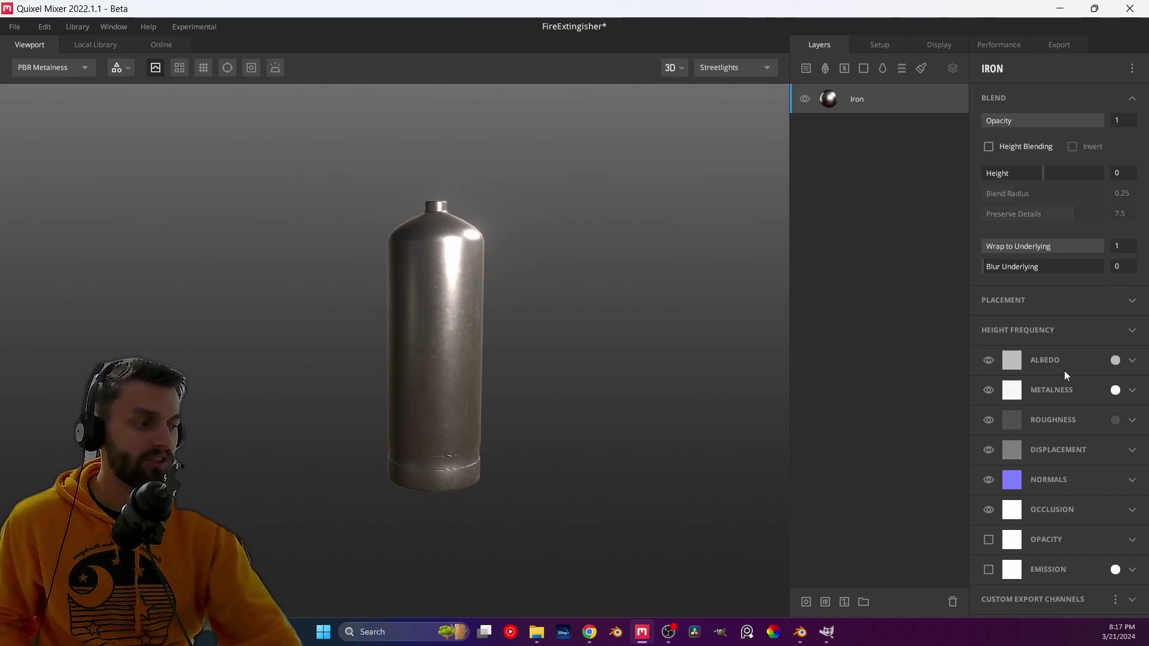
left_click(1113, 359)
left_click(577, 256)
left_click(479, 314)
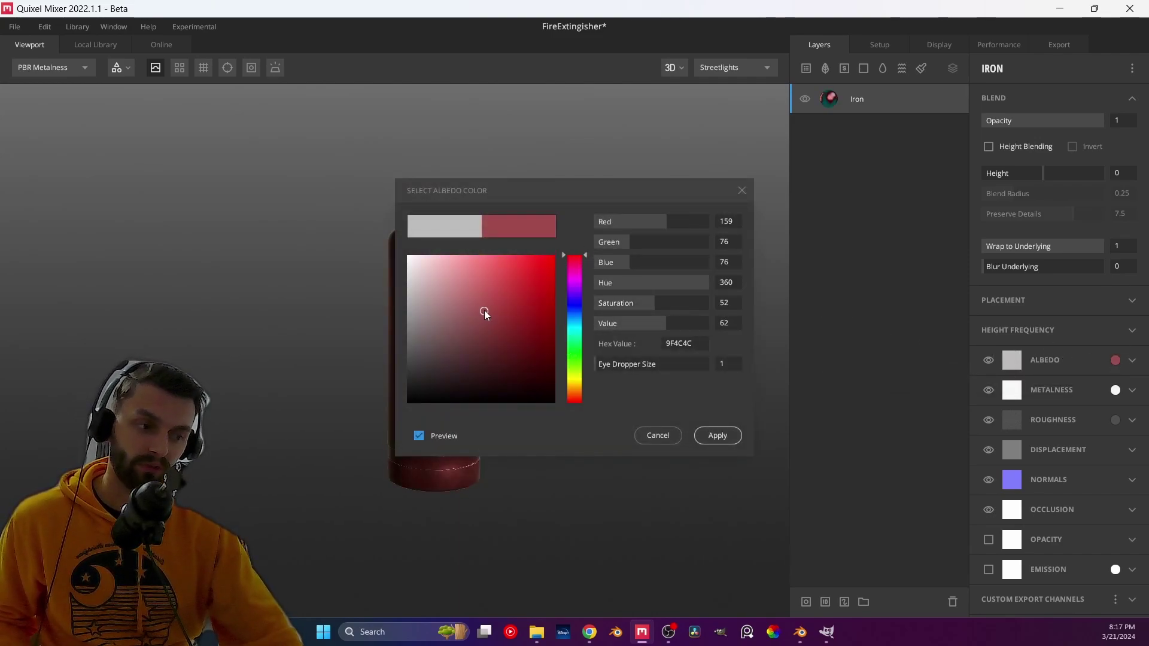
left_click(720, 437)
- Change the Iron layer's albedo to a brighter red, hex E83636
scroll(471, 407, "up", 5)
scroll(504, 403, "down", 4)
middle_click_drag(504, 403, 451, 413)
left_click(1114, 361)
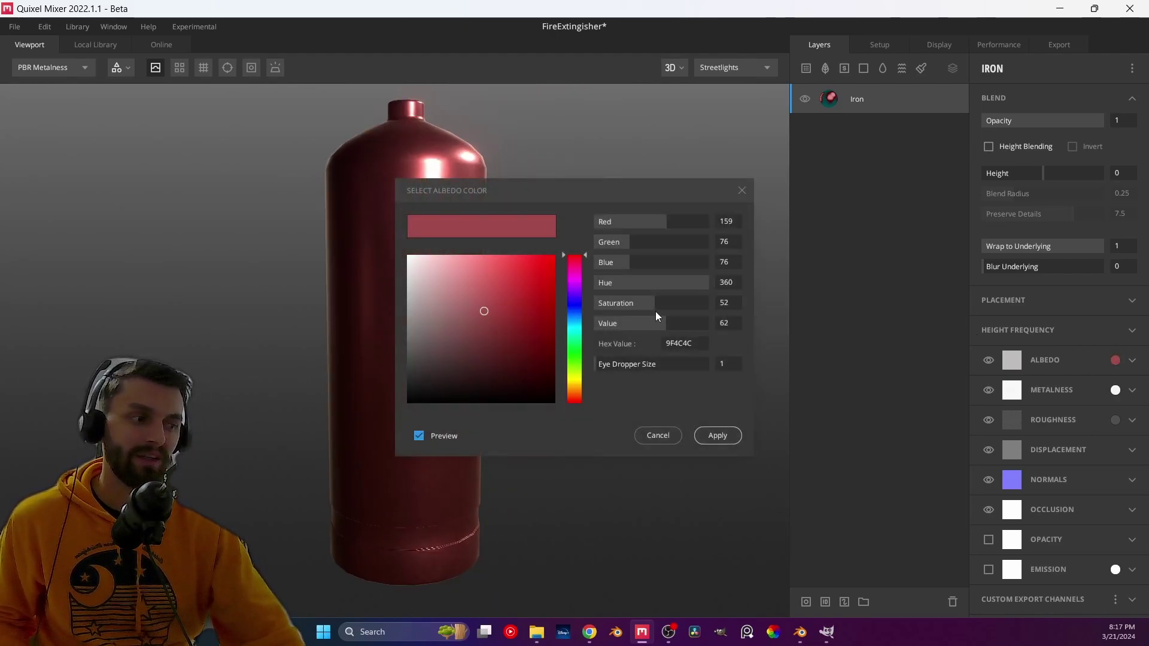
left_click_drag(487, 310, 520, 267)
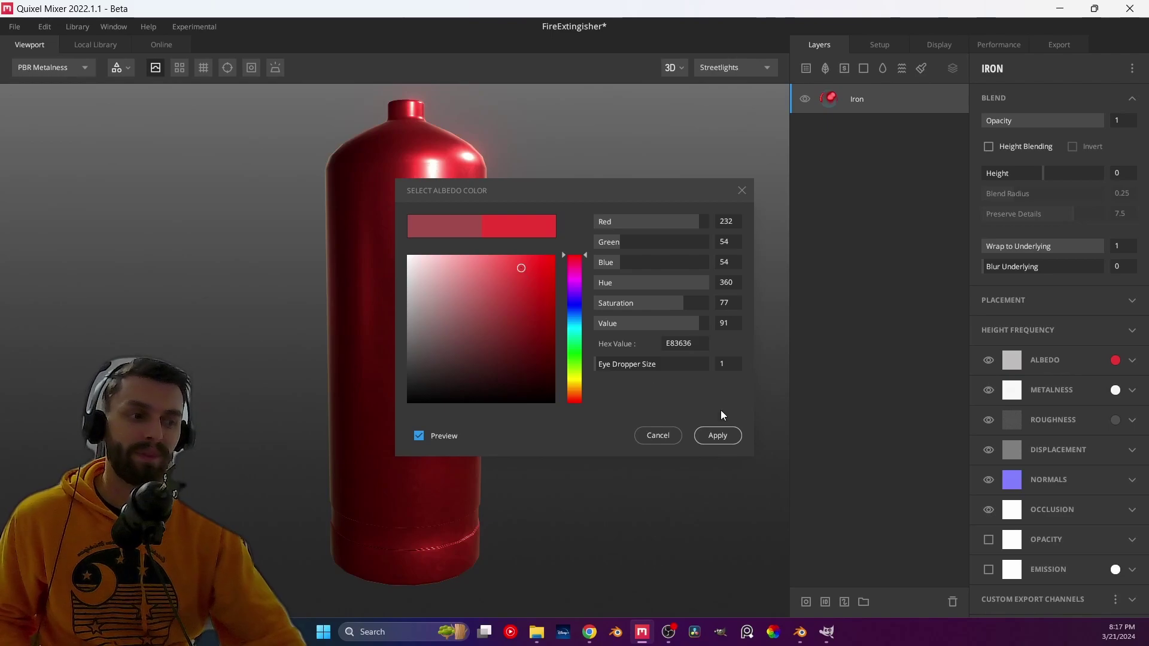
left_click(718, 436)
- Examine the red metal finish on the extinguisher body up close and from several angles
left_click_drag(449, 384, 524, 406)
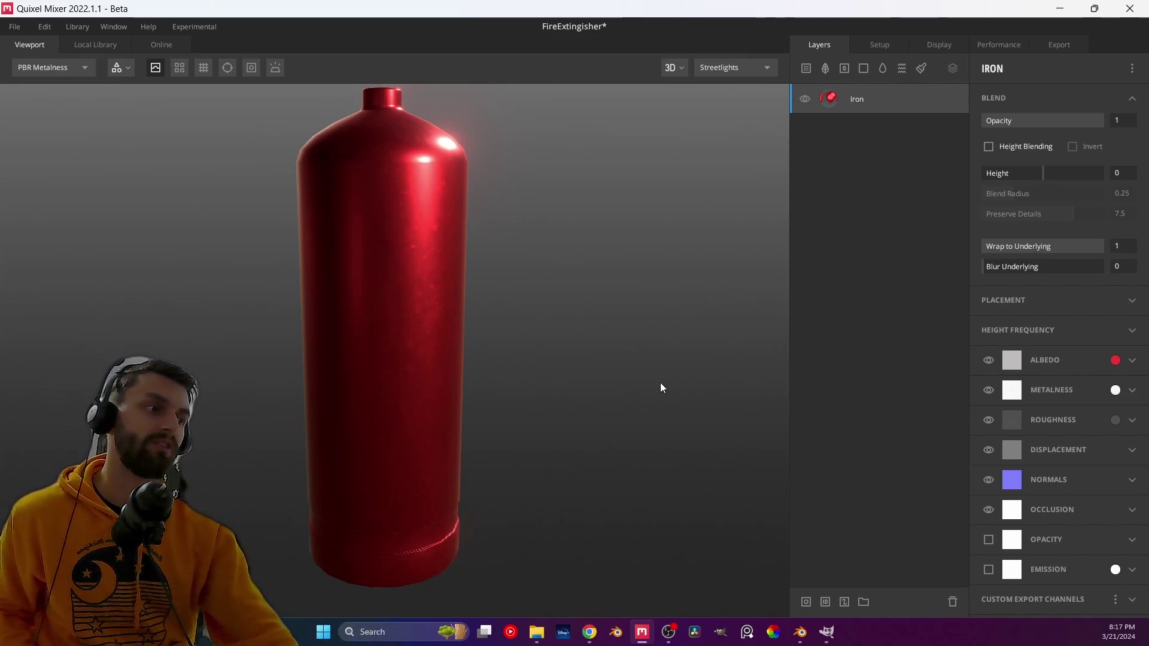
scroll(600, 353, "down", 3)
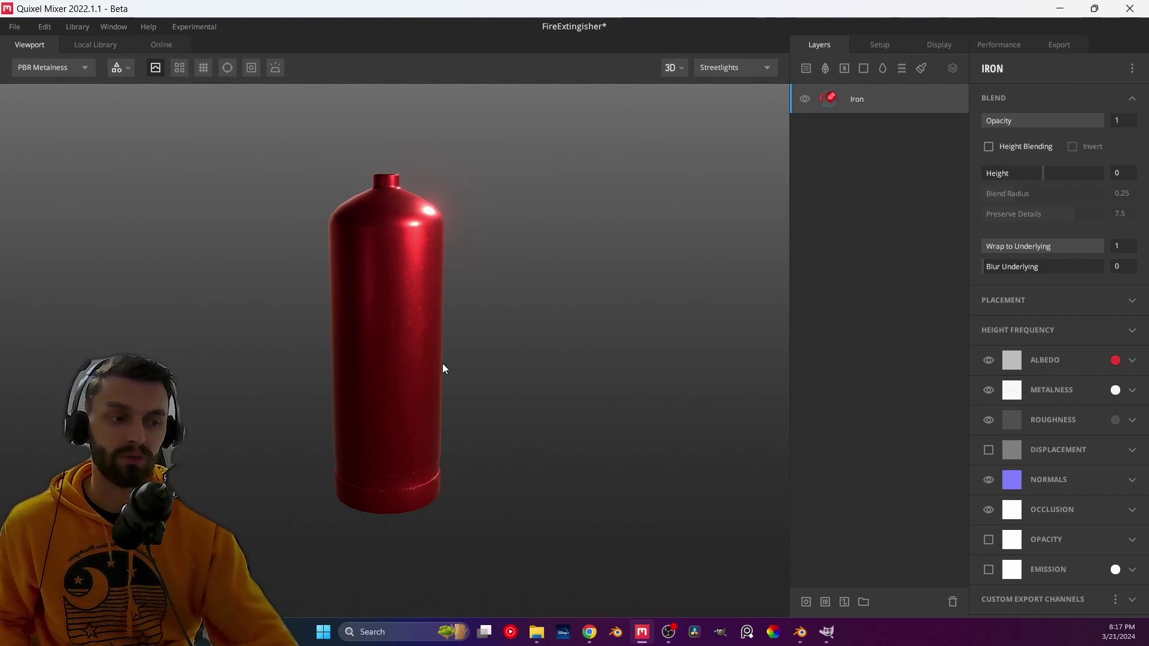
left_click_drag(422, 355, 397, 290)
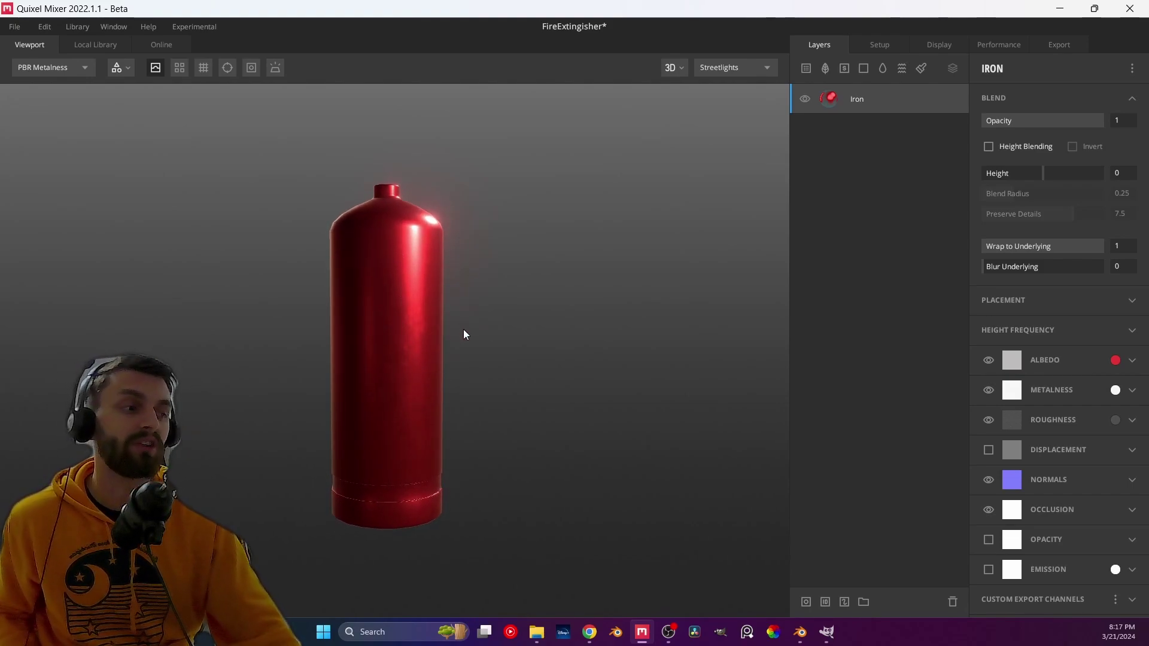
scroll(398, 511, "up", 3)
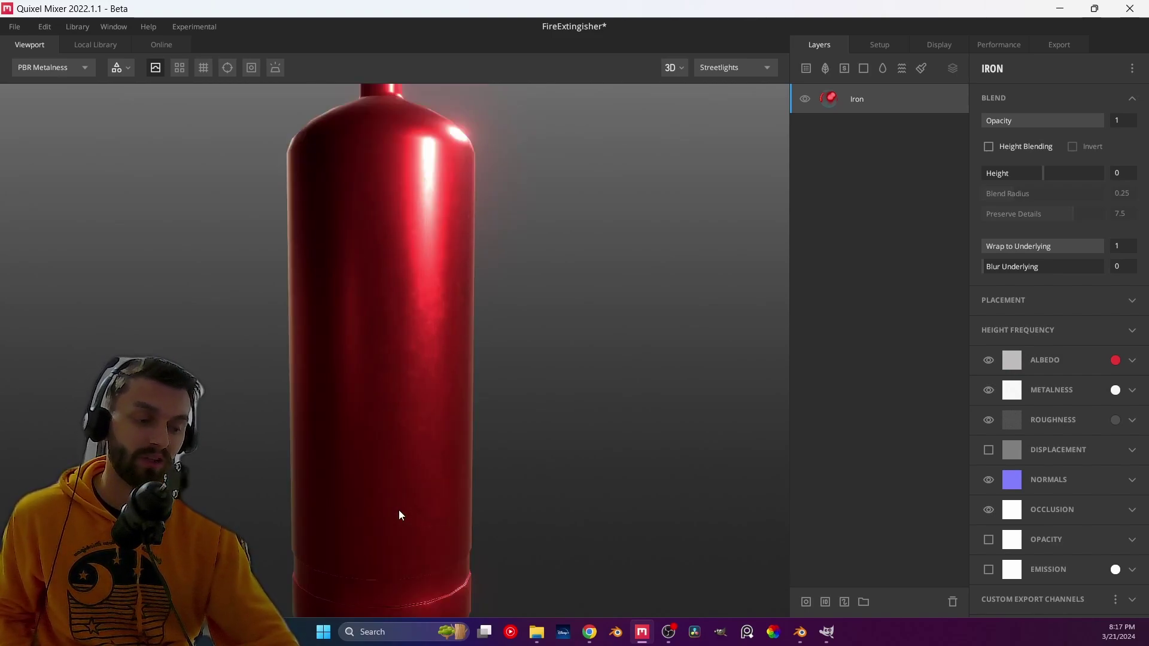
scroll(396, 472, "down", 3)
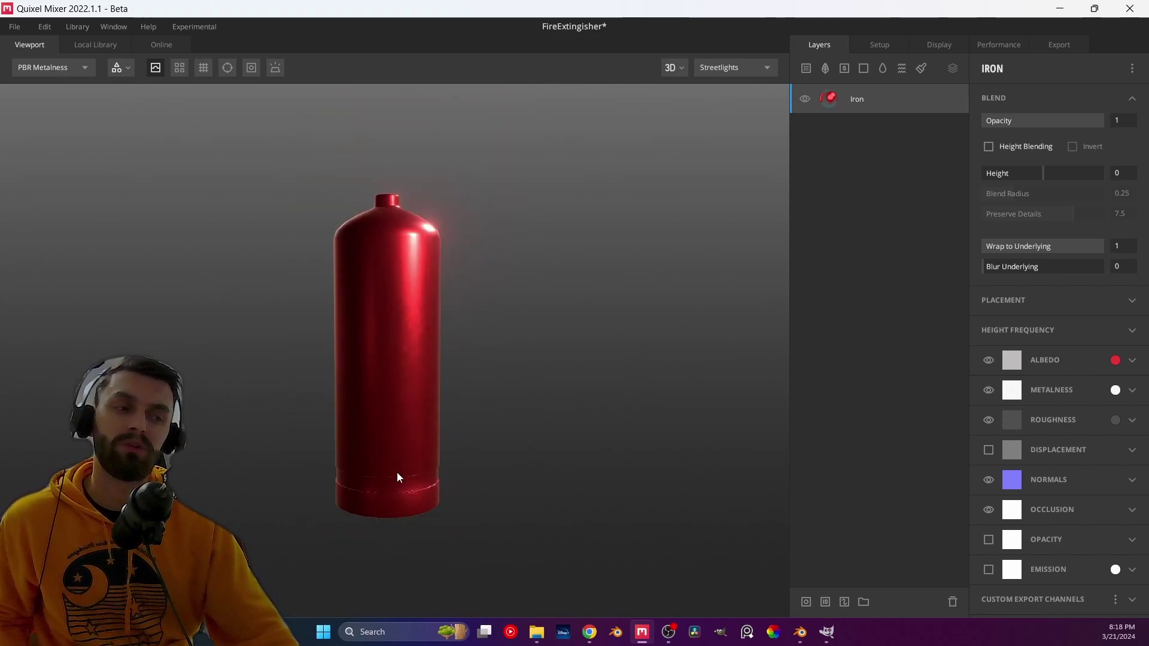
left_click_drag(405, 359, 414, 376)
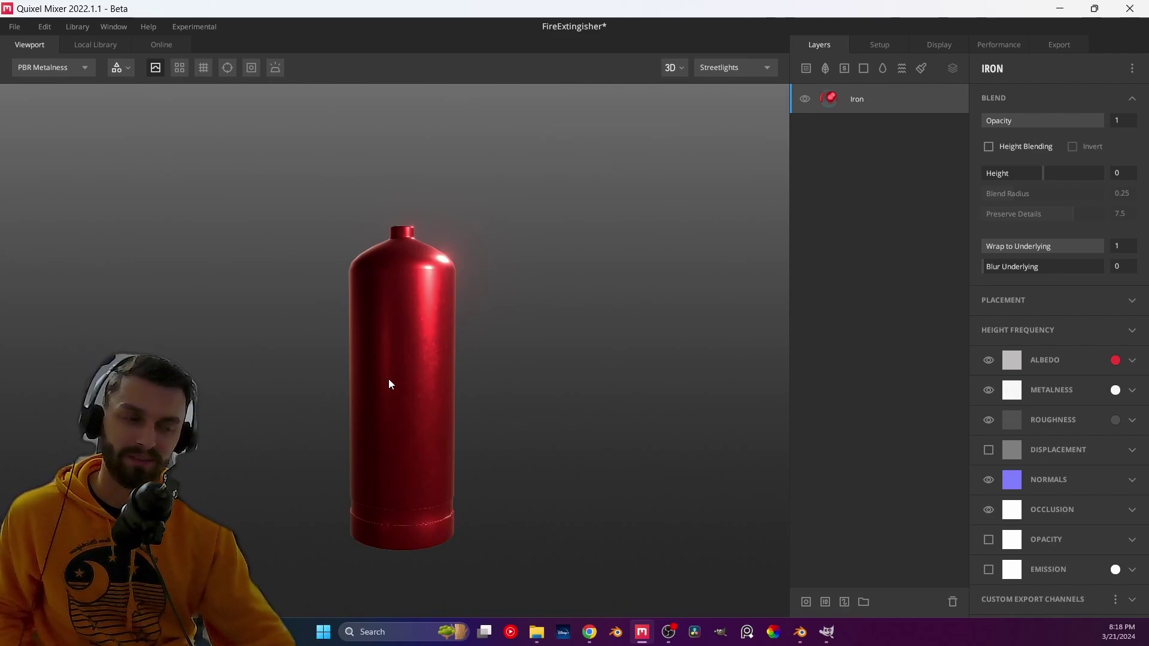
mouse_move(414, 330)
middle_mouse_down()
mouse_move(411, 346)
mouse_move(426, 293)
mouse_move(413, 339)
middle_mouse_up()
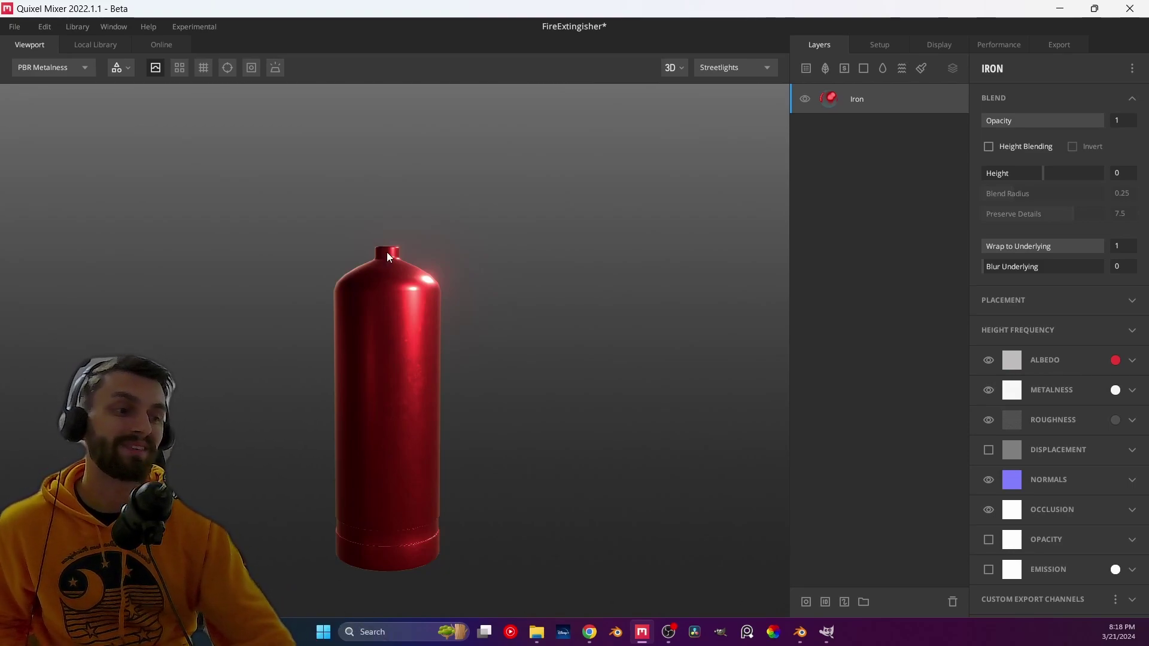
middle_click_drag(385, 287, 385, 221)
scroll(373, 125, "down", 2)
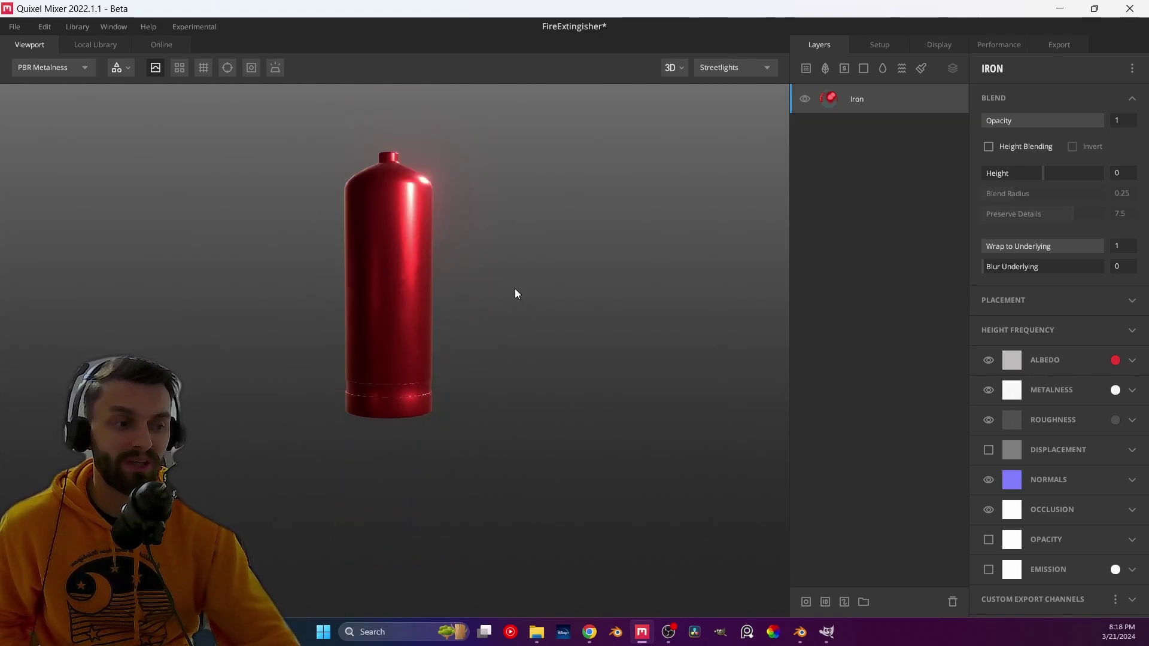
- Find Scratched Painted Metal Sheet among the online "red metal" results and download it
scroll(419, 297, "up", 1)
mouse_move(418, 297)
left_mouse_down()
mouse_move(414, 329)
mouse_move(425, 309)
left_mouse_up()
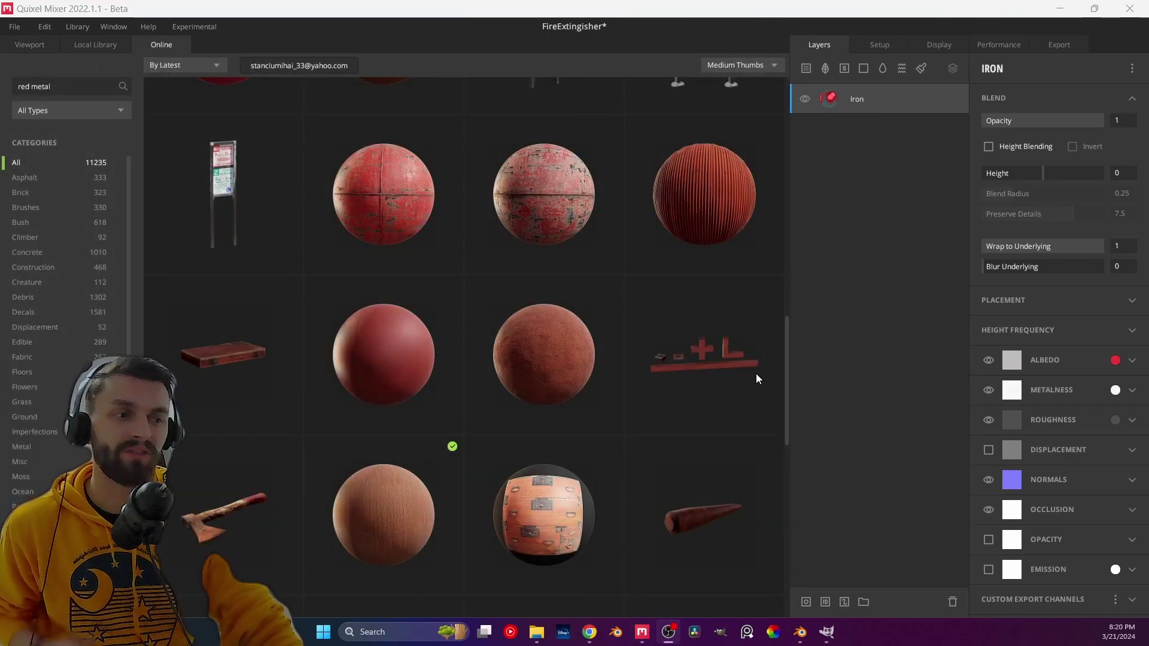
left_click_drag(787, 377, 788, 458)
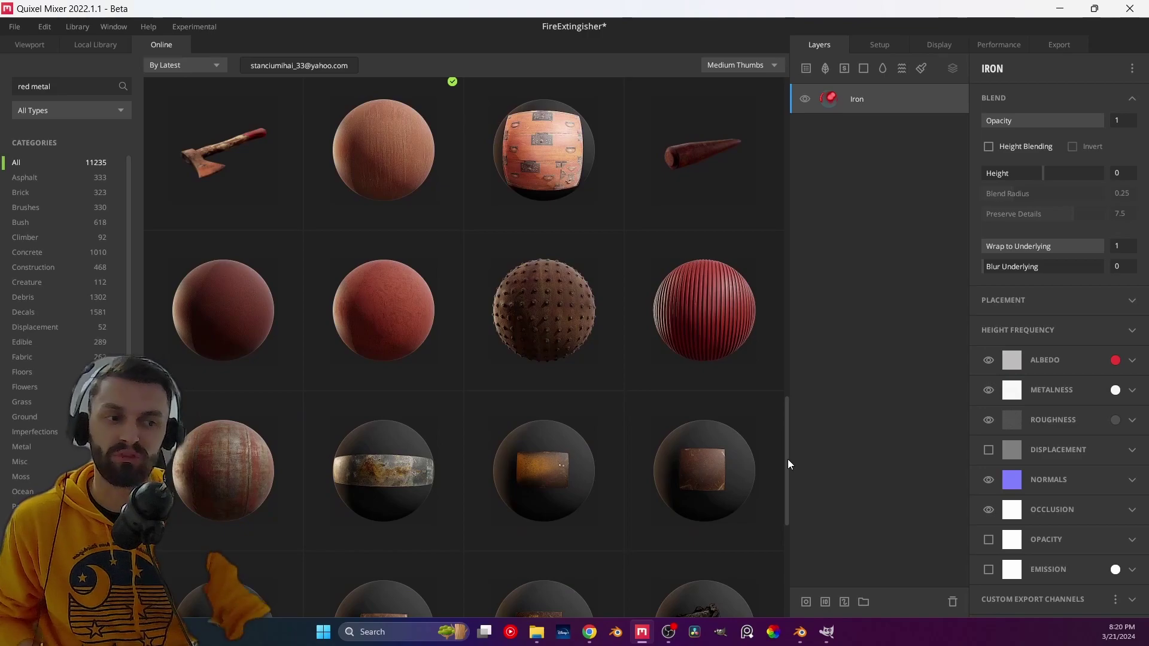
left_click_drag(787, 419, 797, 392)
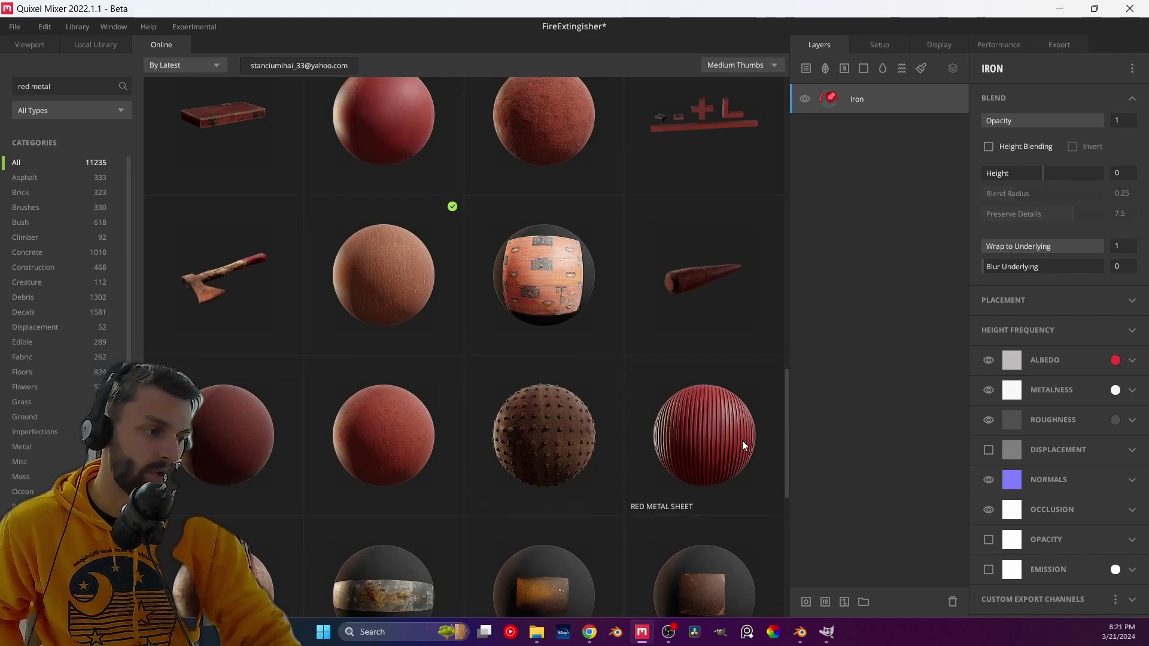
left_click_drag(787, 461, 793, 308)
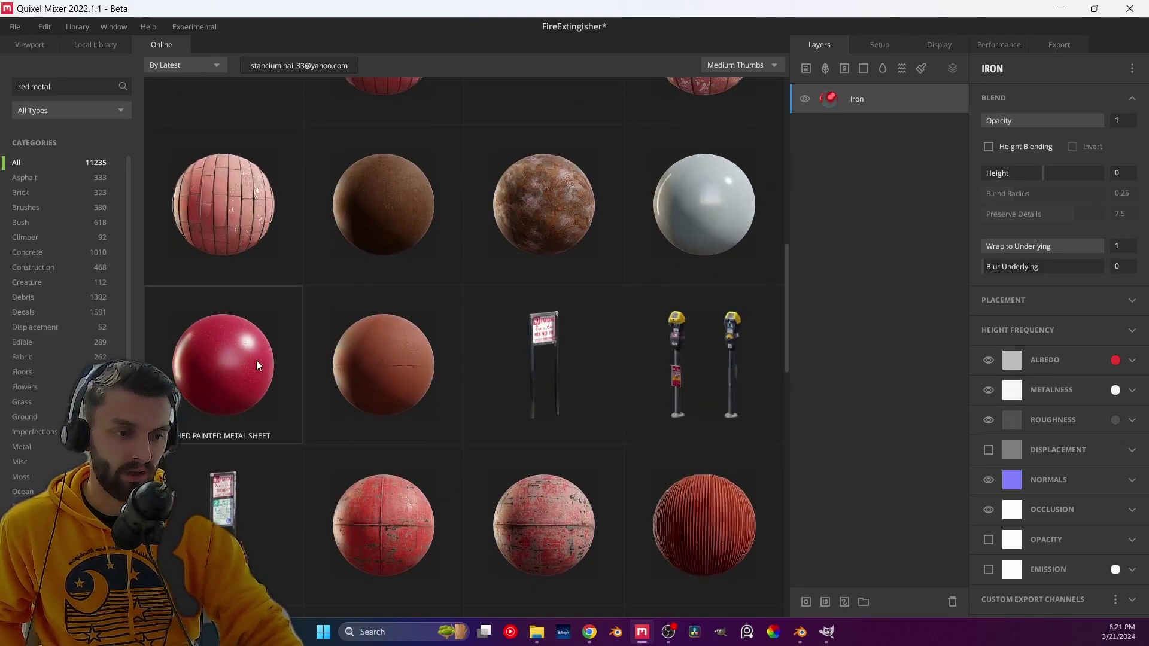
left_click(232, 396)
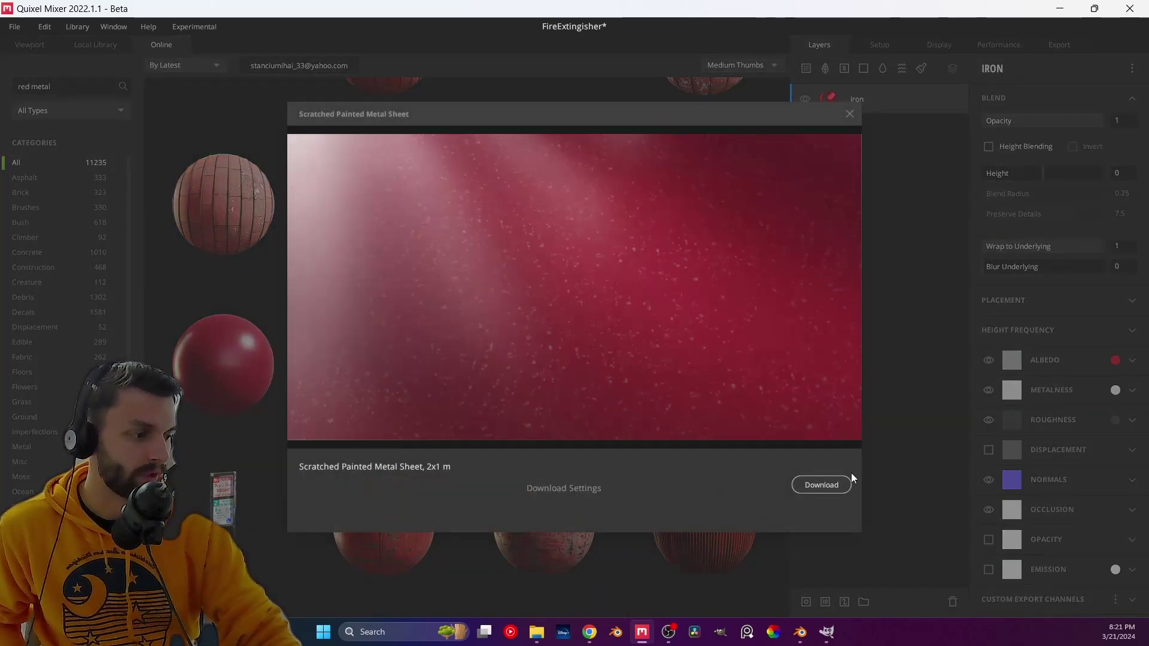
left_click(821, 485)
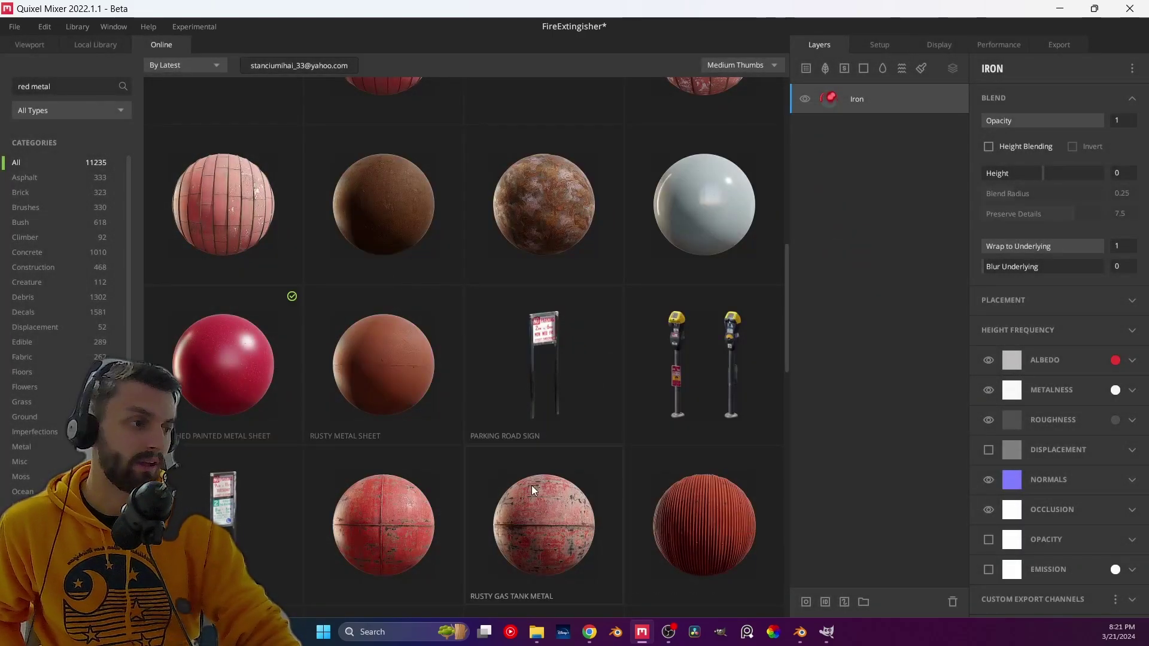
- Clear the "red metal" search text in the online library
scroll(487, 393, "up", 3)
scroll(365, 384, "up", 4)
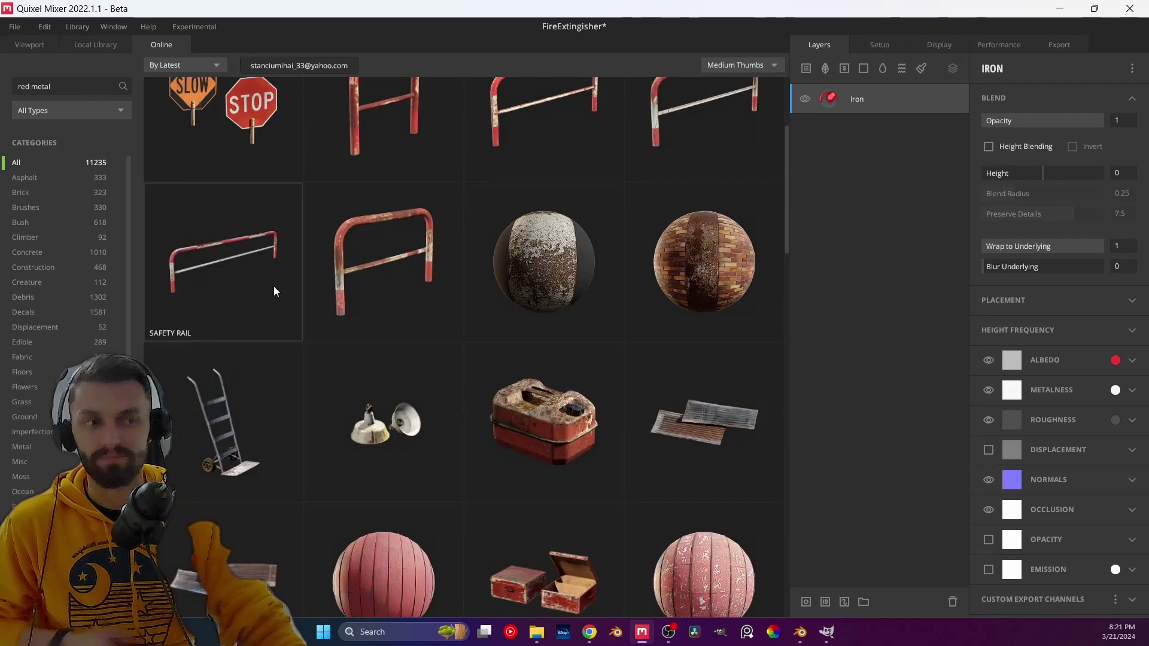
key("BackSpace")
key("BackSpace")
key("BackSpace")
key("BackSpace")
key("BackSpace")
key("BackSpace")
key("BackSpace")
key("BackSpace")
key("BackSpace")
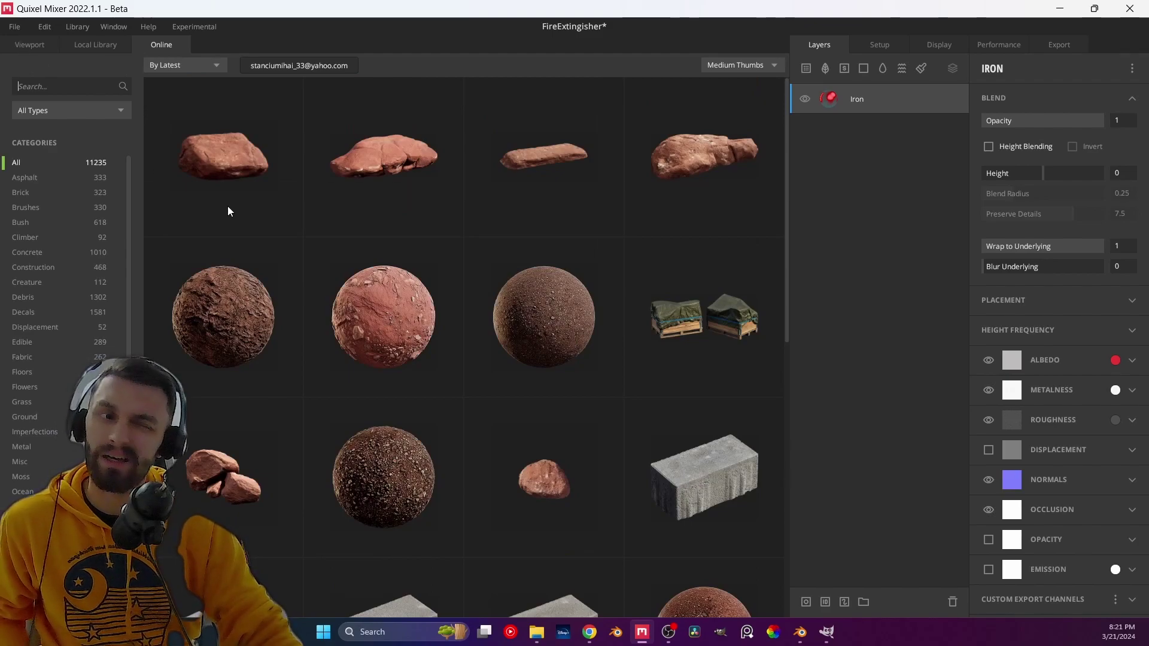
- Add the downloaded Scratched Painted Metal Sheet from the local library as a surface layer and hide the Iron layer
left_click(105, 45)
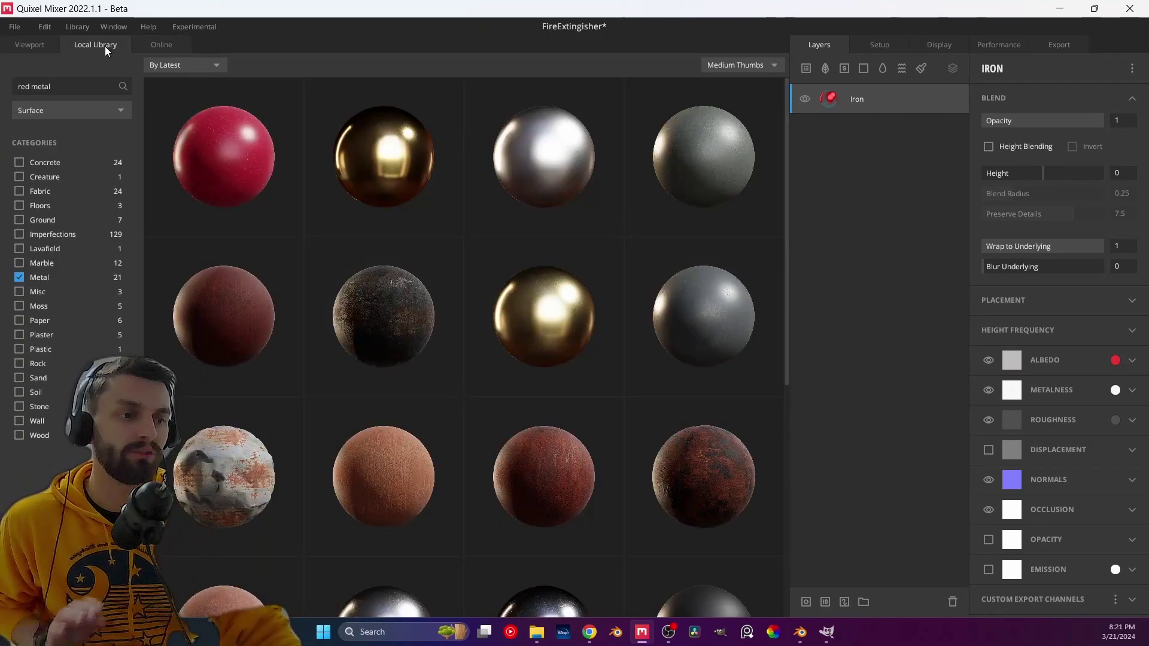
left_click(243, 175)
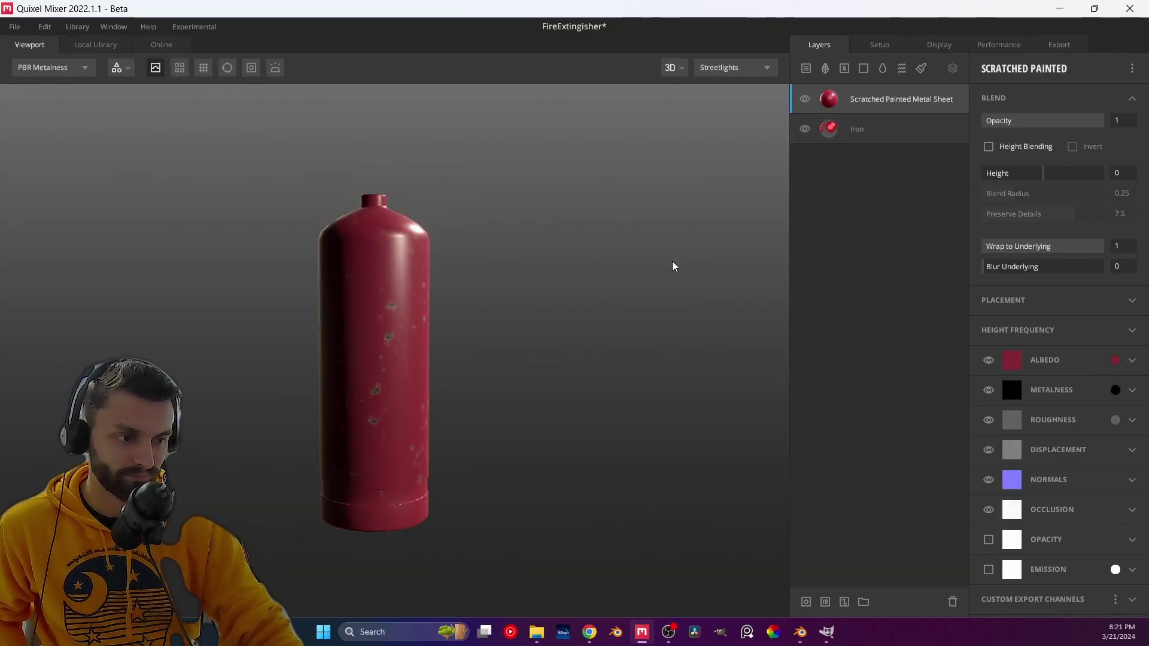
left_click(804, 135)
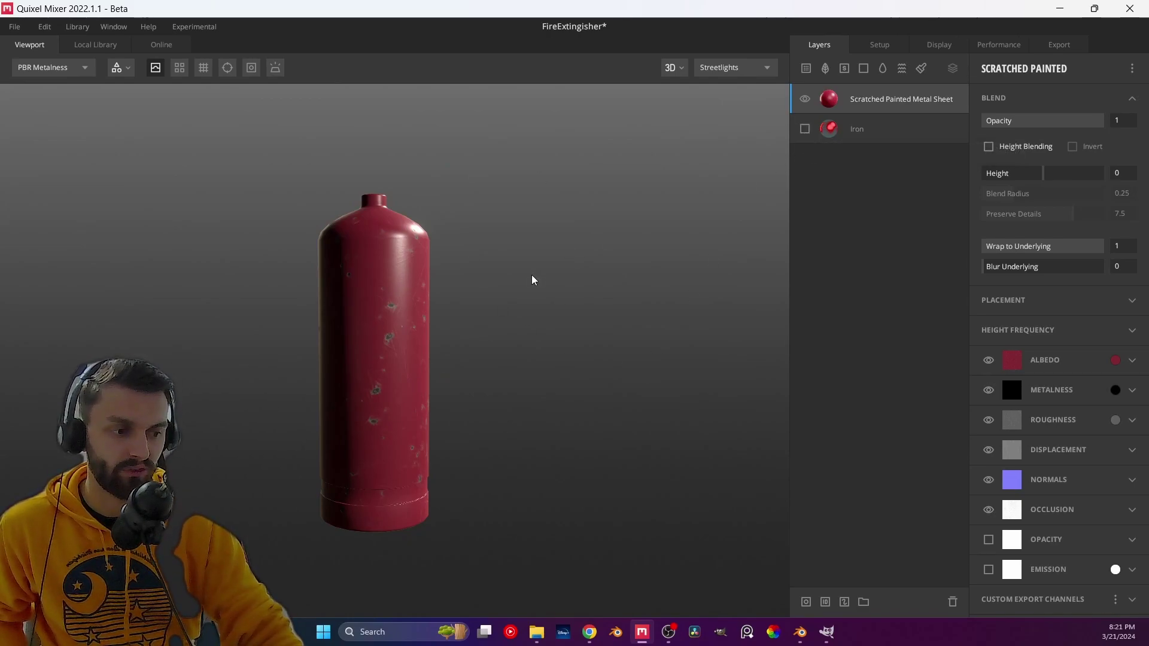
- Examine the Scratched Painted Metal Sheet finish on the extinguisher body from different angles and distances
scroll(431, 313, "down", 5)
left_click_drag(423, 331, 379, 349)
scroll(446, 331, "down", 2)
scroll(444, 282, "down", 3)
middle_click_drag(443, 282, 370, 348)
left_click_drag(370, 348, 481, 367)
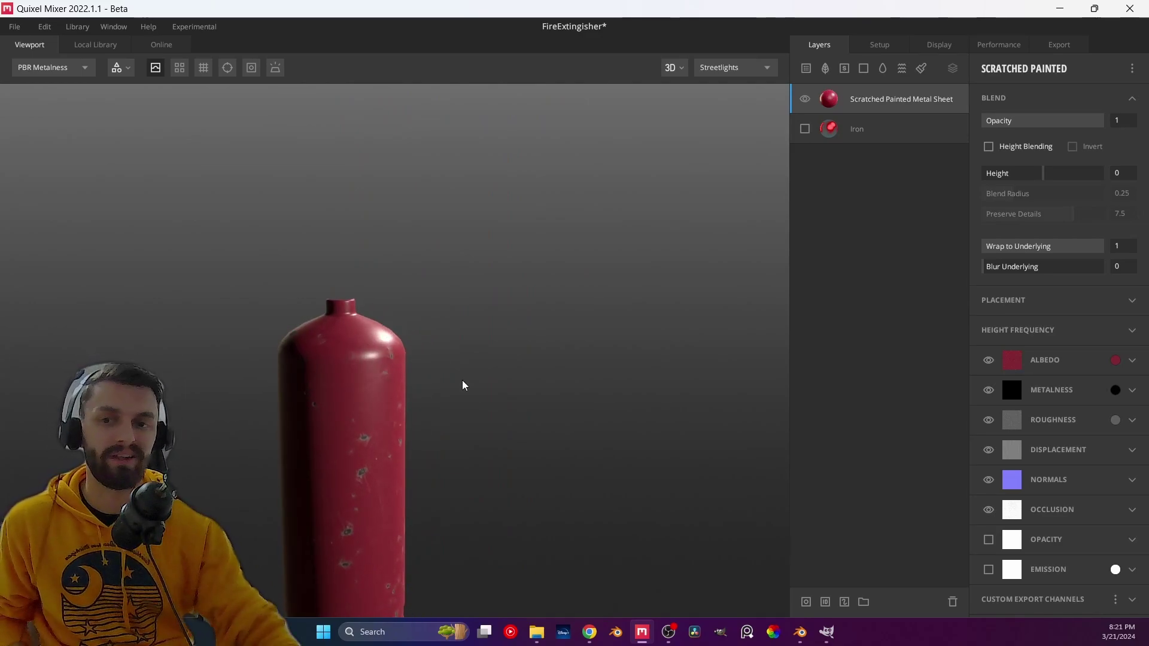
scroll(464, 385, "down", 3)
middle_click_drag(407, 383, 390, 341)
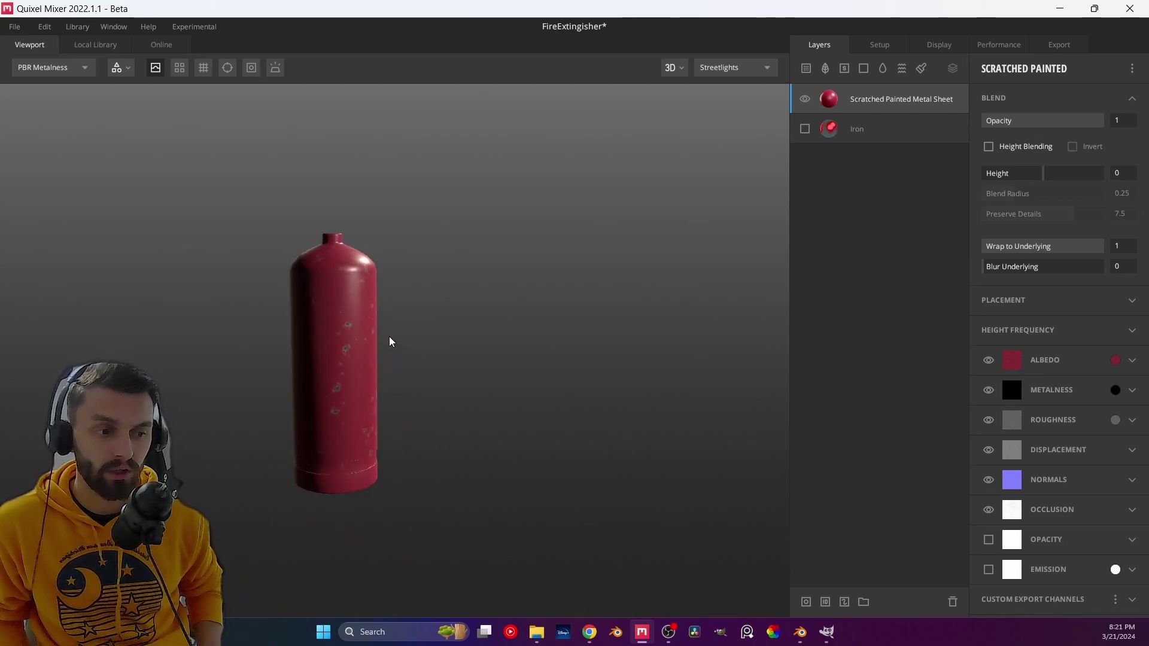
middle_click_drag(365, 402, 426, 354)
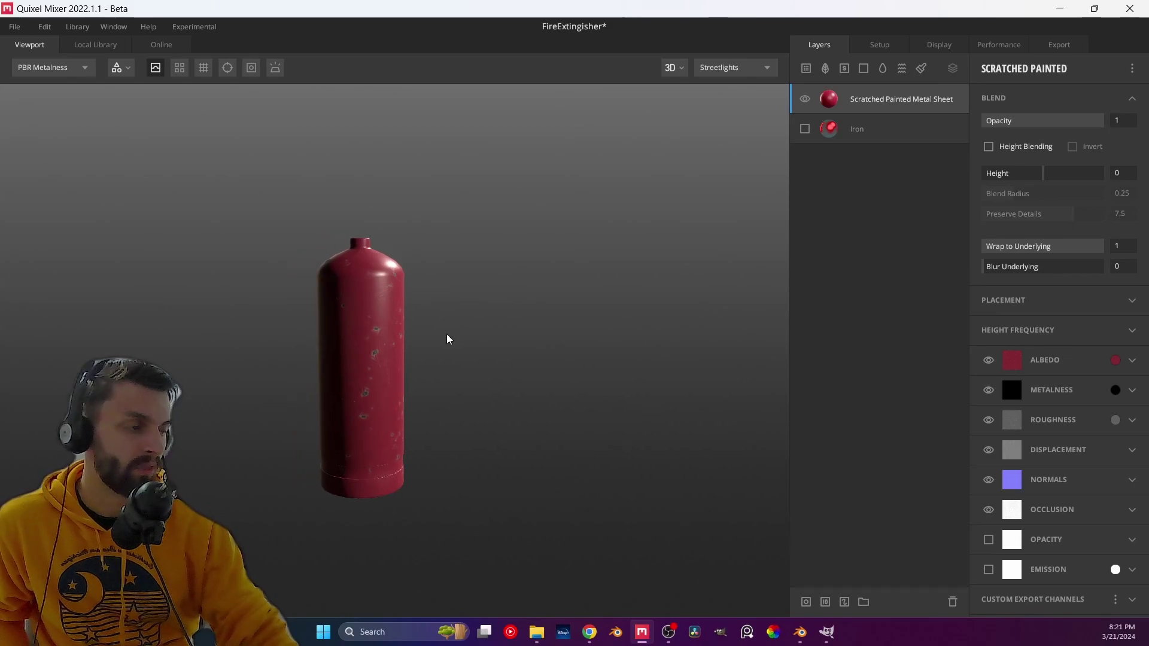
- Compare both finishes by toggling layer visibility, leave Iron shown, and delete the Scratched Painted Metal Sheet layer
left_click(805, 99)
left_click(805, 128)
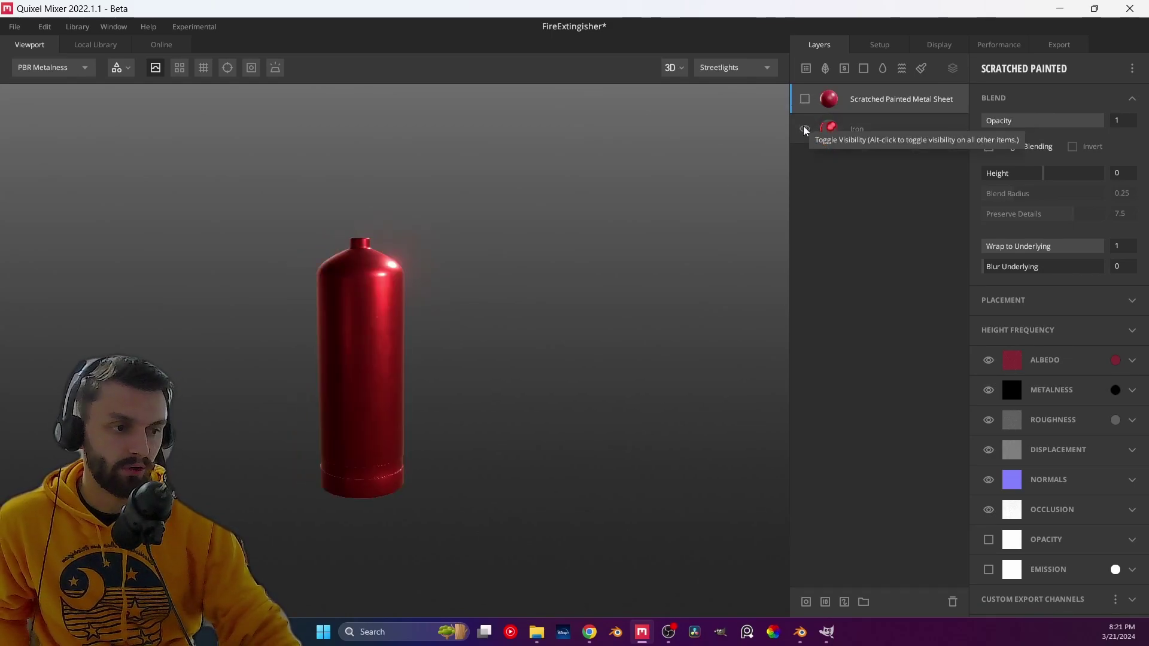
left_click(805, 99)
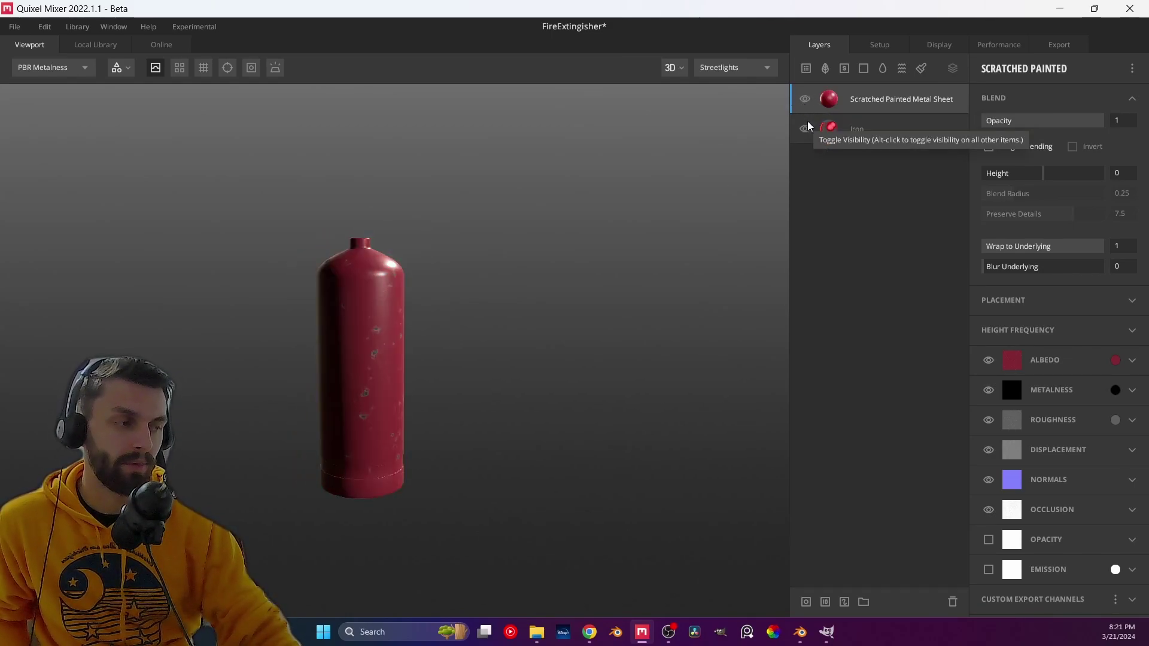
left_click(805, 99)
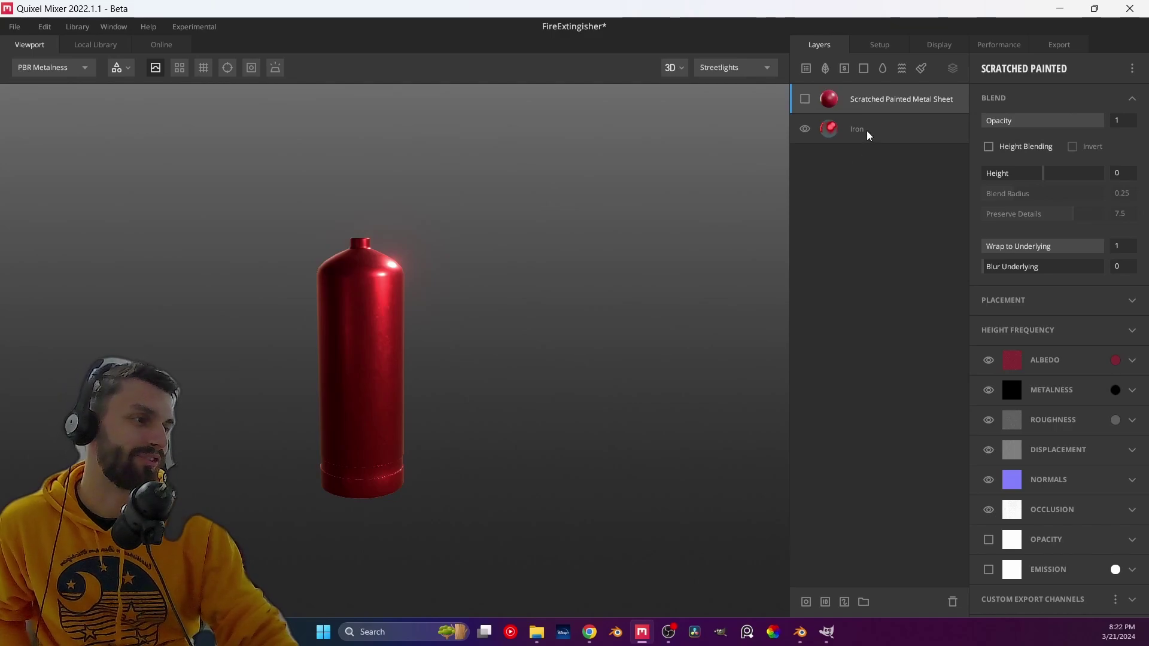
right_click(852, 106)
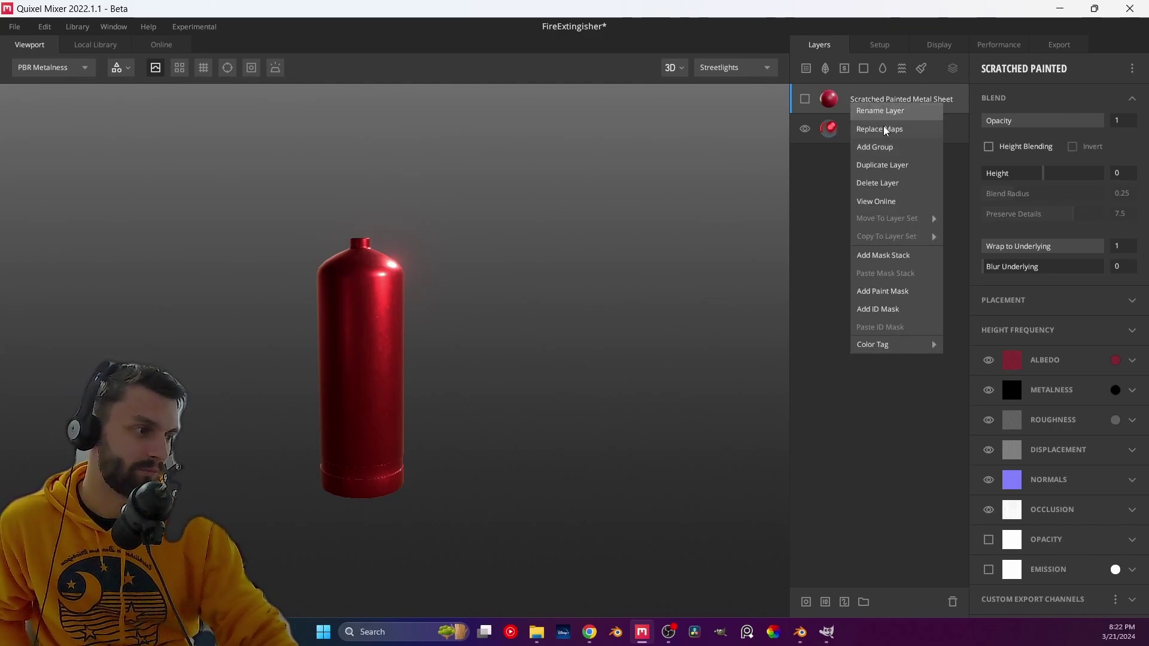
left_click(892, 183)
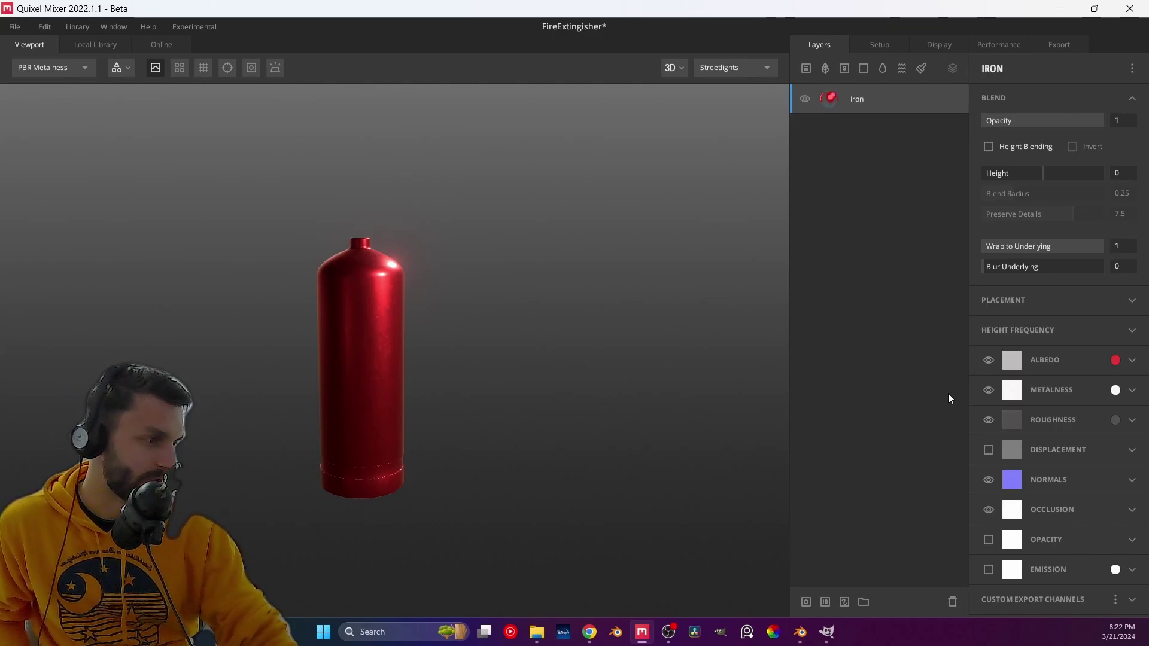
- Darken the Iron layer's albedo to a deep red, hex 952727, and check the finish on the model
left_click(1115, 360)
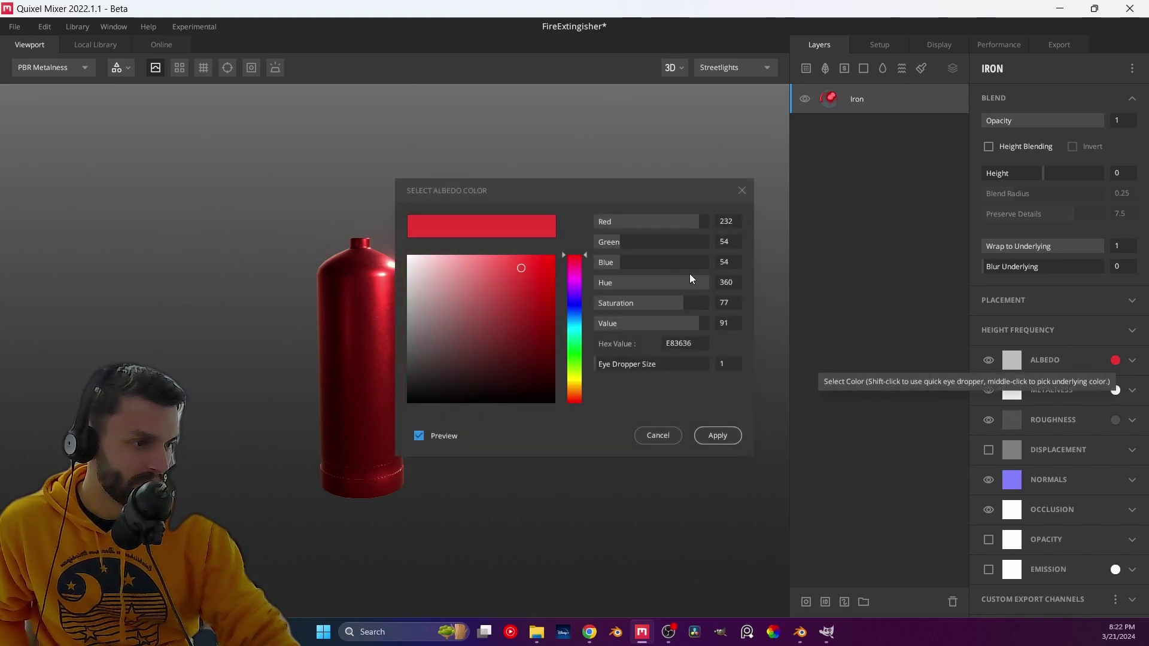
left_click(519, 298)
mouse_move(520, 297)
left_mouse_down()
mouse_move(525, 316)
mouse_move(530, 307)
mouse_move(516, 316)
left_mouse_up()
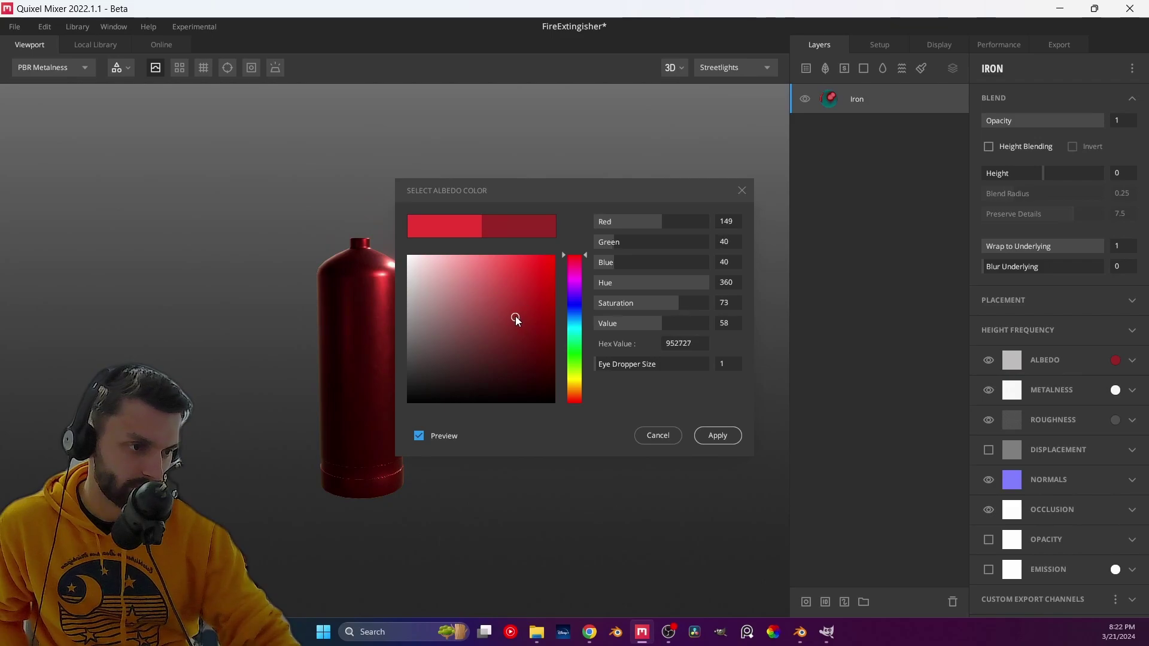
left_click(718, 436)
left_click_drag(330, 397, 450, 379)
left_click_drag(460, 359, 408, 371)
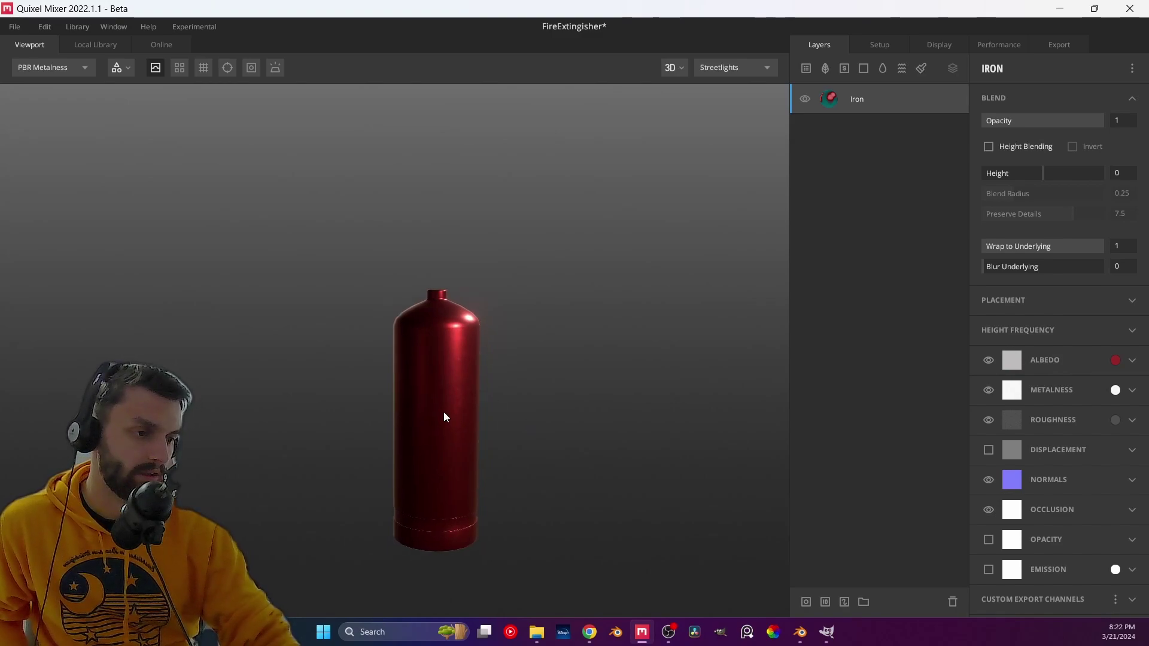
scroll(444, 410, "up", 3)
middle_click_drag(455, 411, 790, 173)
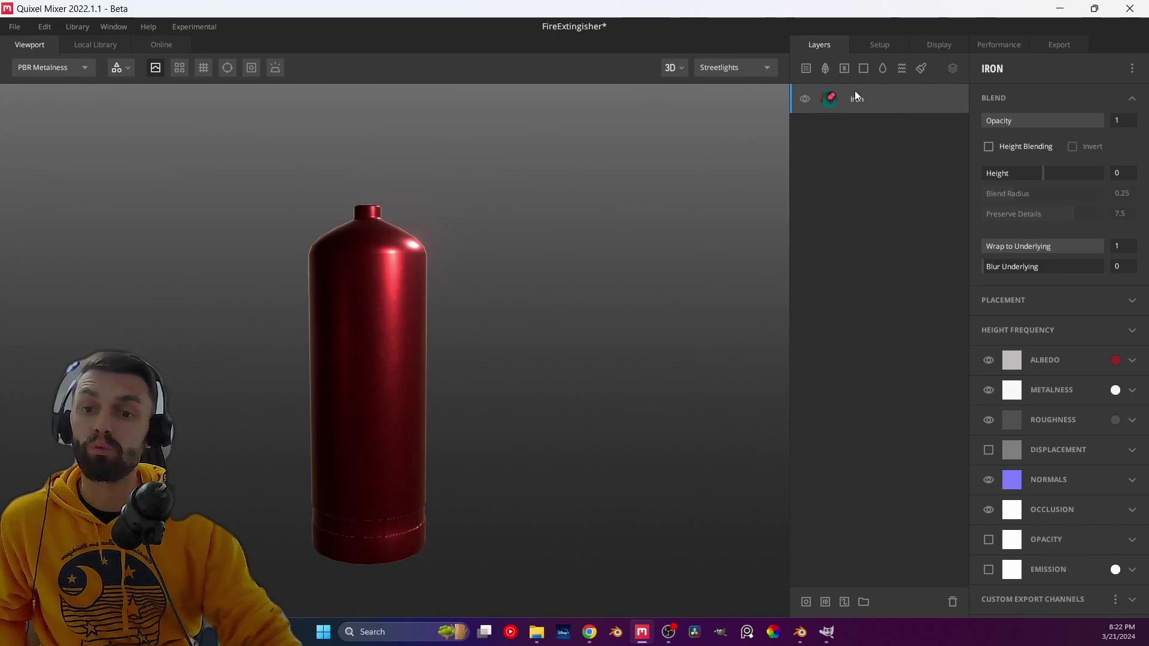
- Start adding a surface layer and filter the local library to Imperfections only, clearing the Metal category and search text
left_click(807, 69)
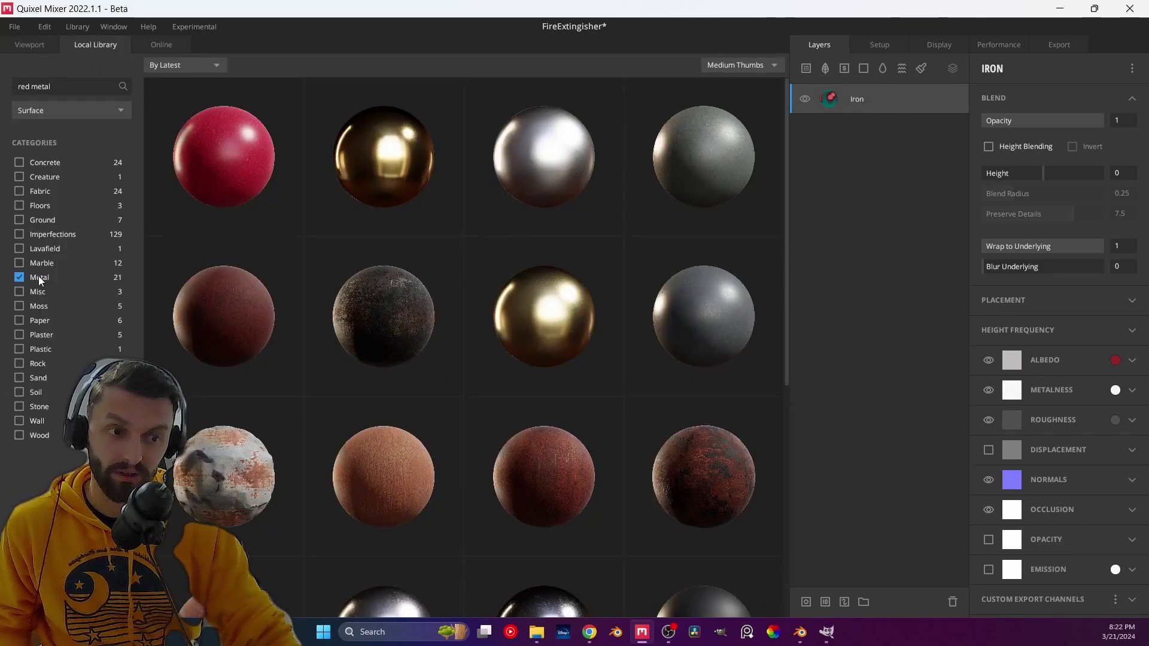
left_click(20, 277)
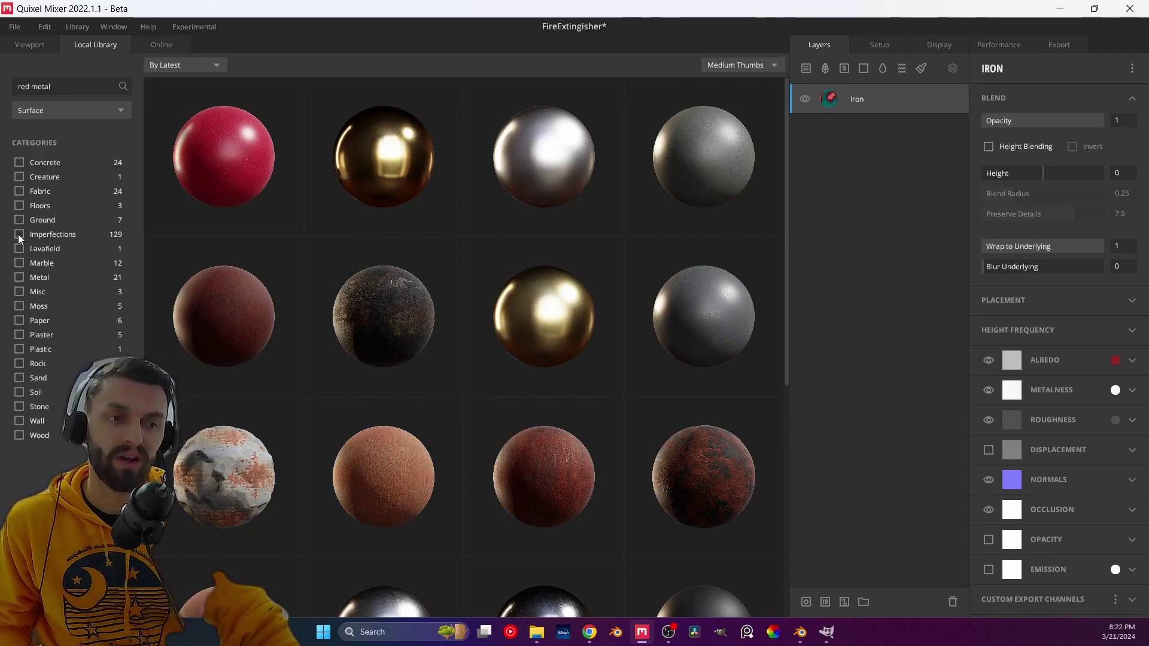
left_click_drag(39, 85, 12, 88)
key("BackSpace")
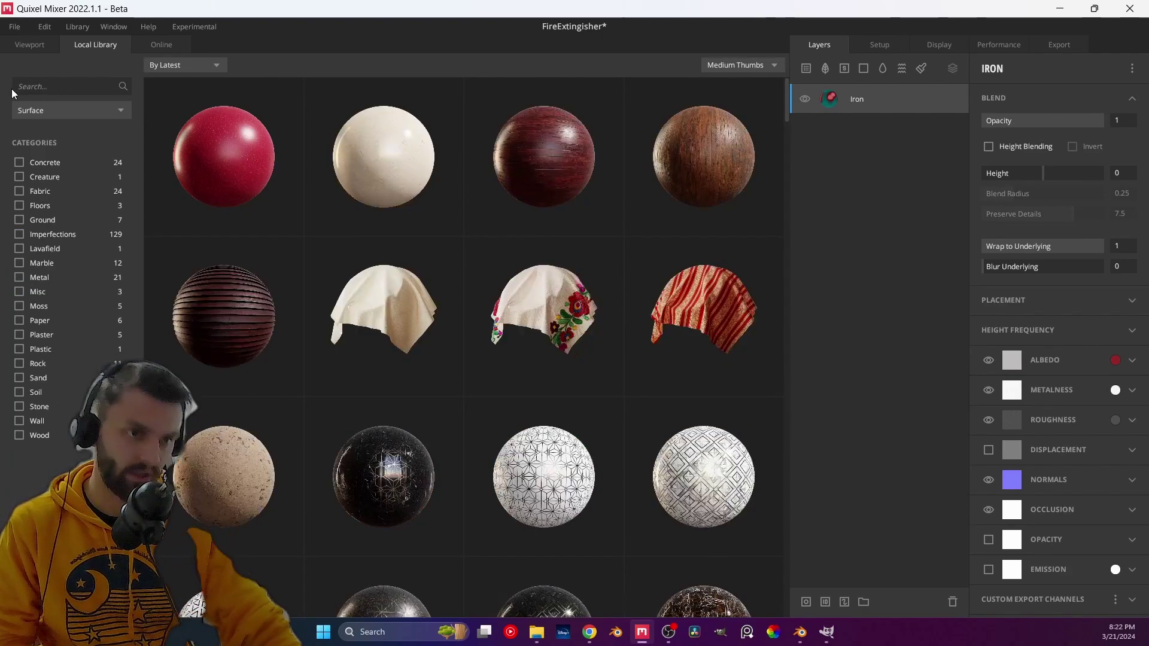
left_click(19, 234)
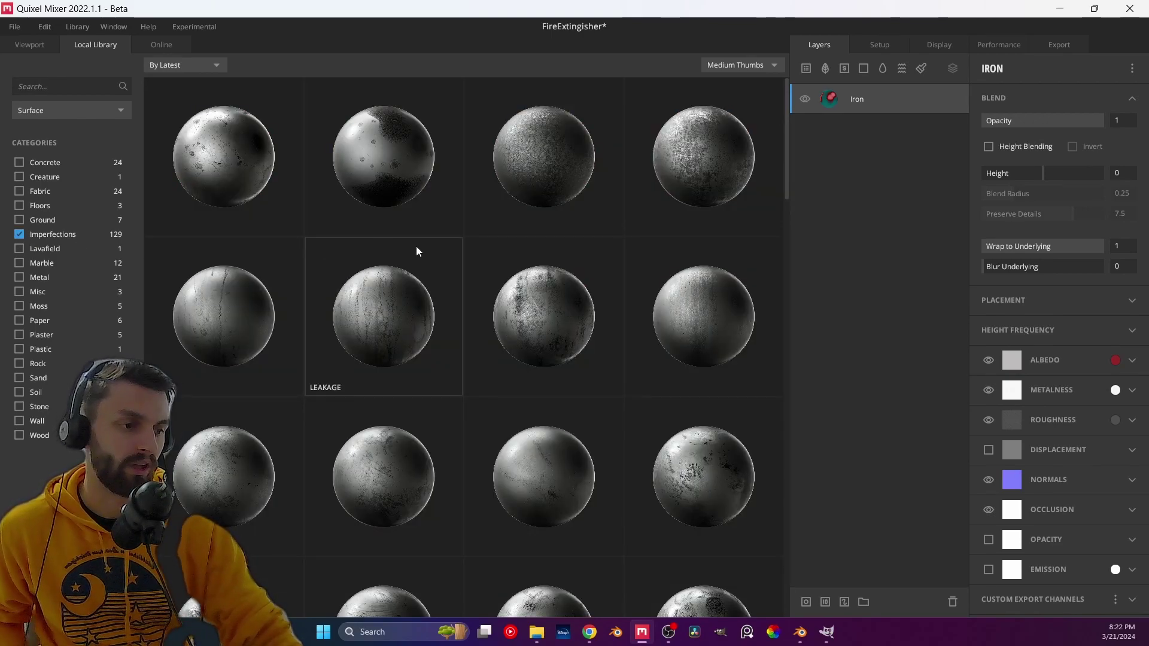
- Find the Scratched Painted Metal imperfection and add it as a layer above Iron
left_click_drag(786, 172, 786, 224)
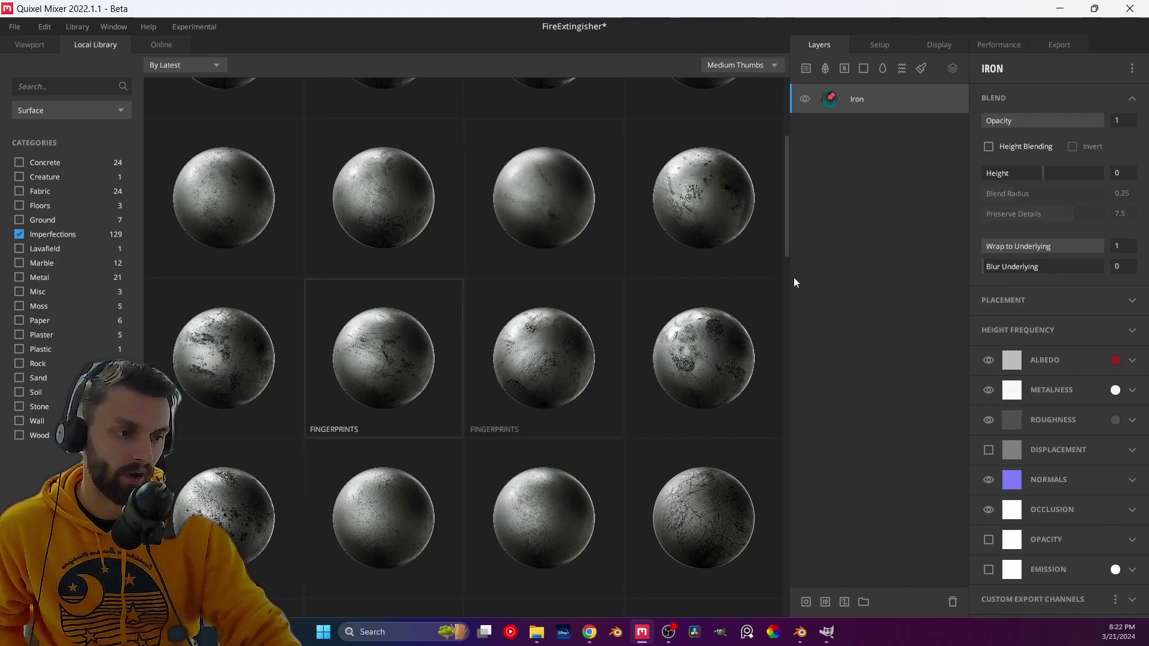
left_click_drag(787, 246, 794, 396)
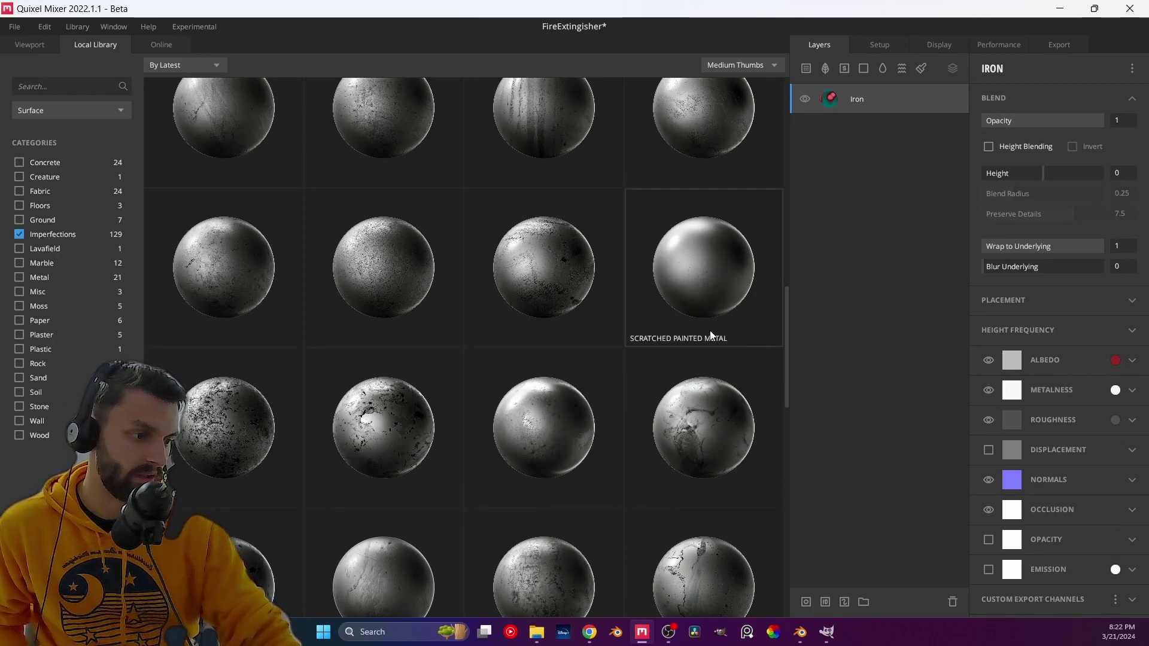
left_click(745, 237)
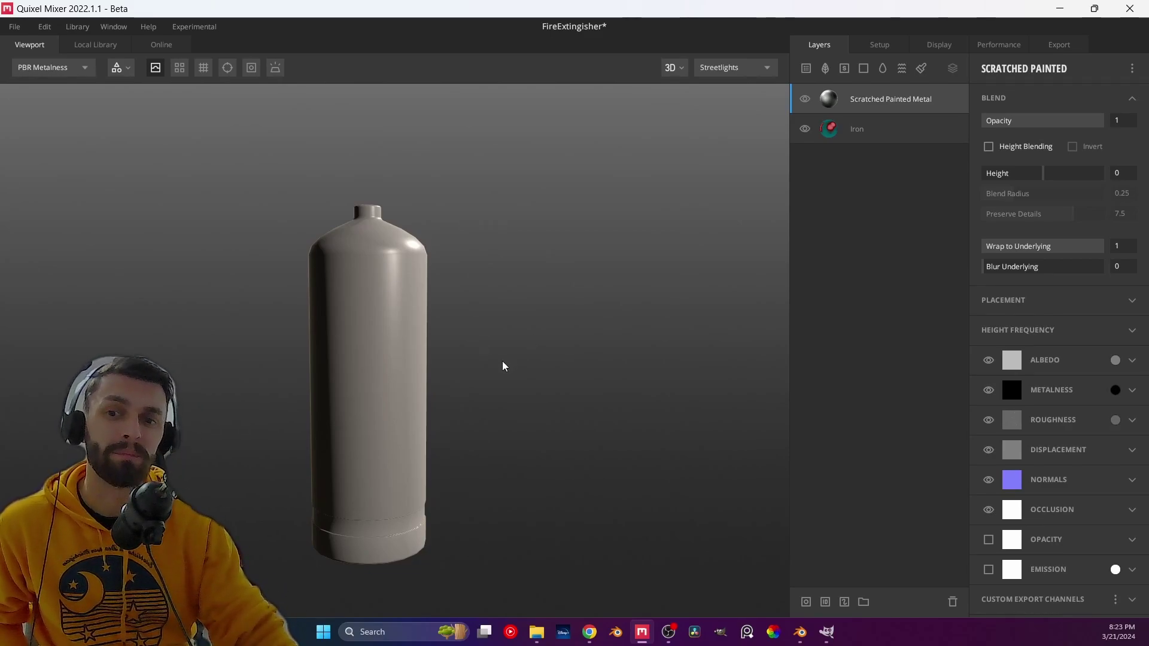
- Set the albedo blend mode of the Scratched Painted Metal layer to Multiply
left_click(1112, 361)
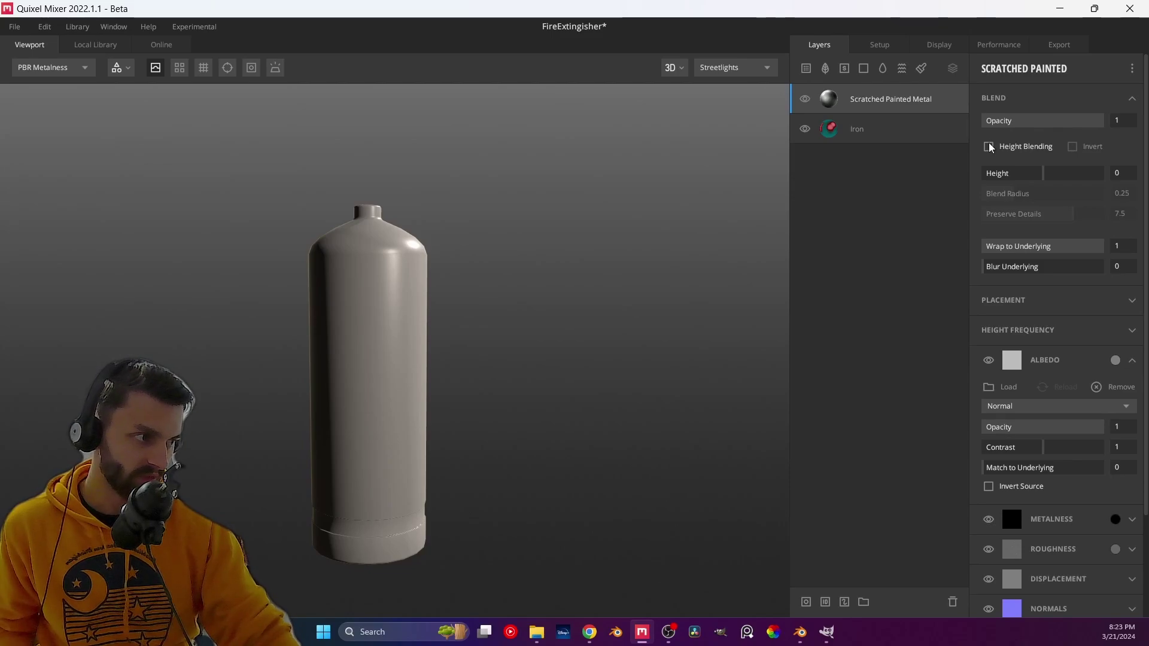
left_click(833, 128)
left_click(830, 103)
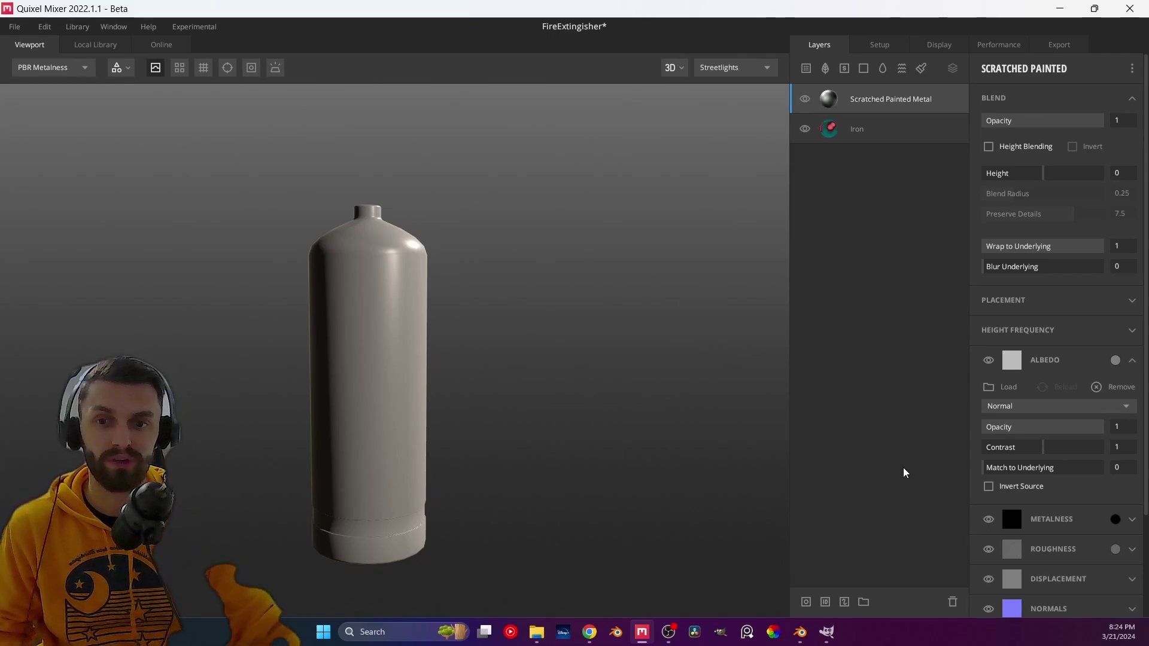
left_click(1046, 406)
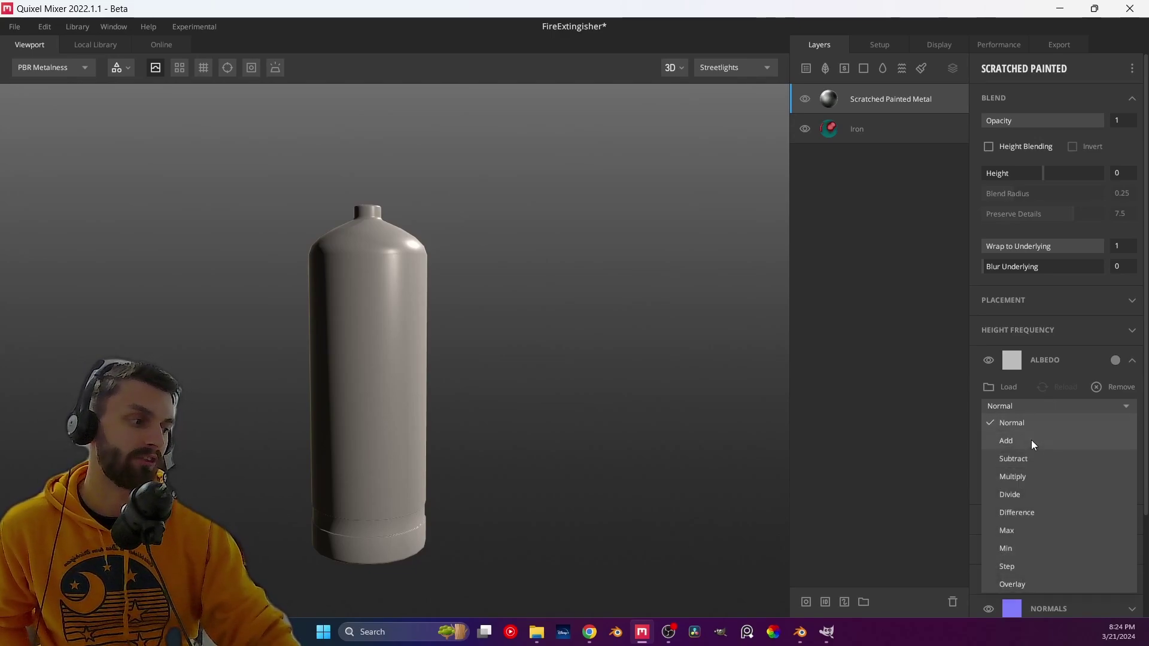
left_click(1027, 477)
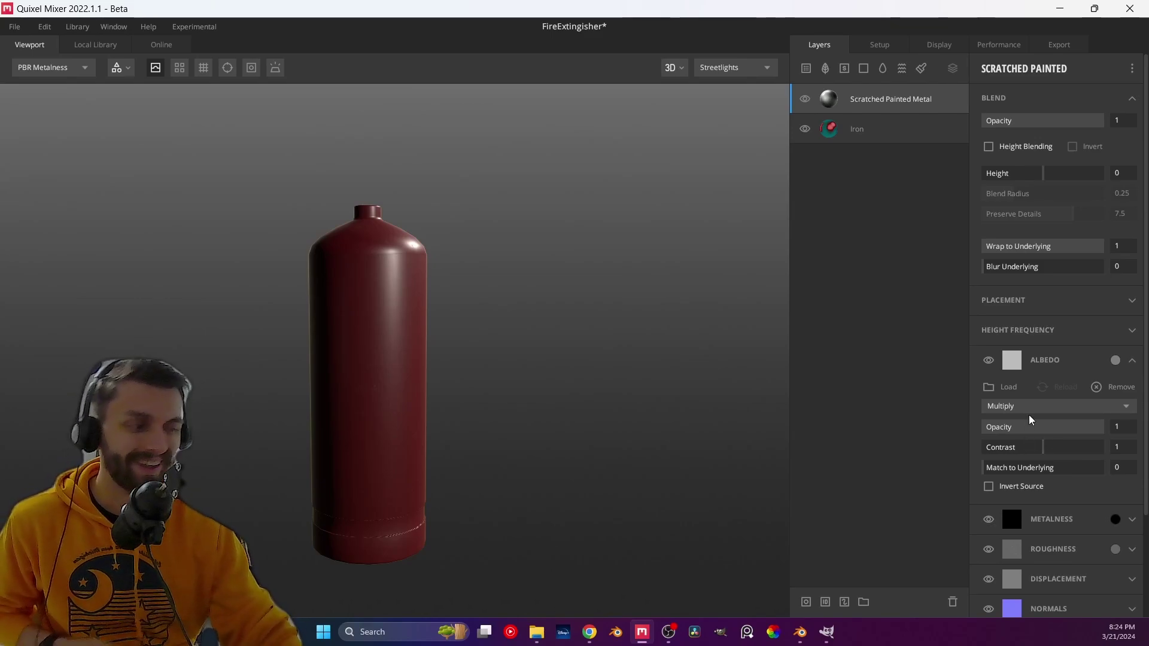
left_click_drag(1090, 436, 1144, 470)
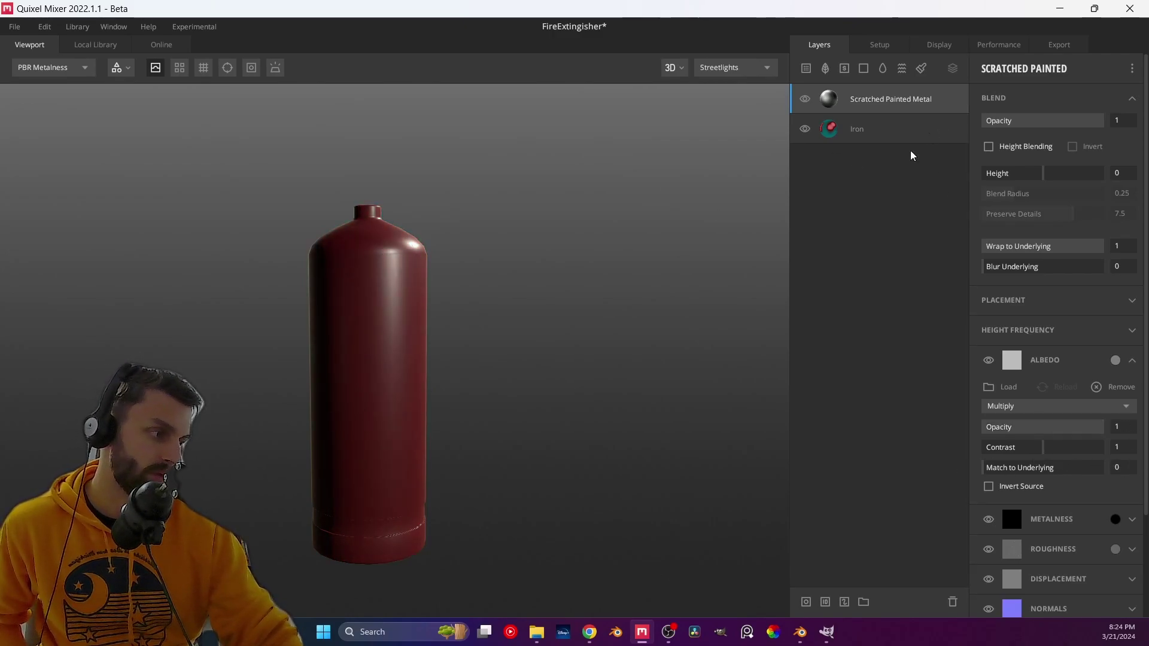
left_click(1114, 361)
mouse_move(439, 357)
left_mouse_down()
mouse_move(510, 329)
mouse_move(563, 277)
mouse_move(520, 257)
mouse_move(413, 277)
mouse_move(423, 318)
mouse_move(379, 346)
mouse_move(359, 240)
left_mouse_up()
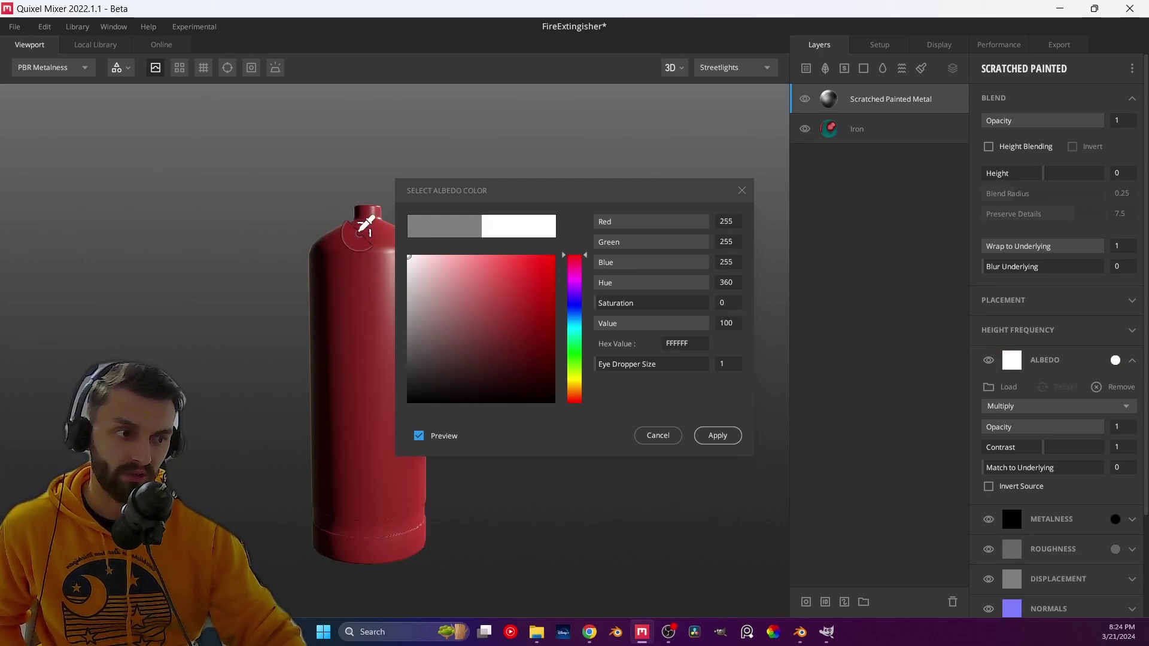
left_click(704, 433)
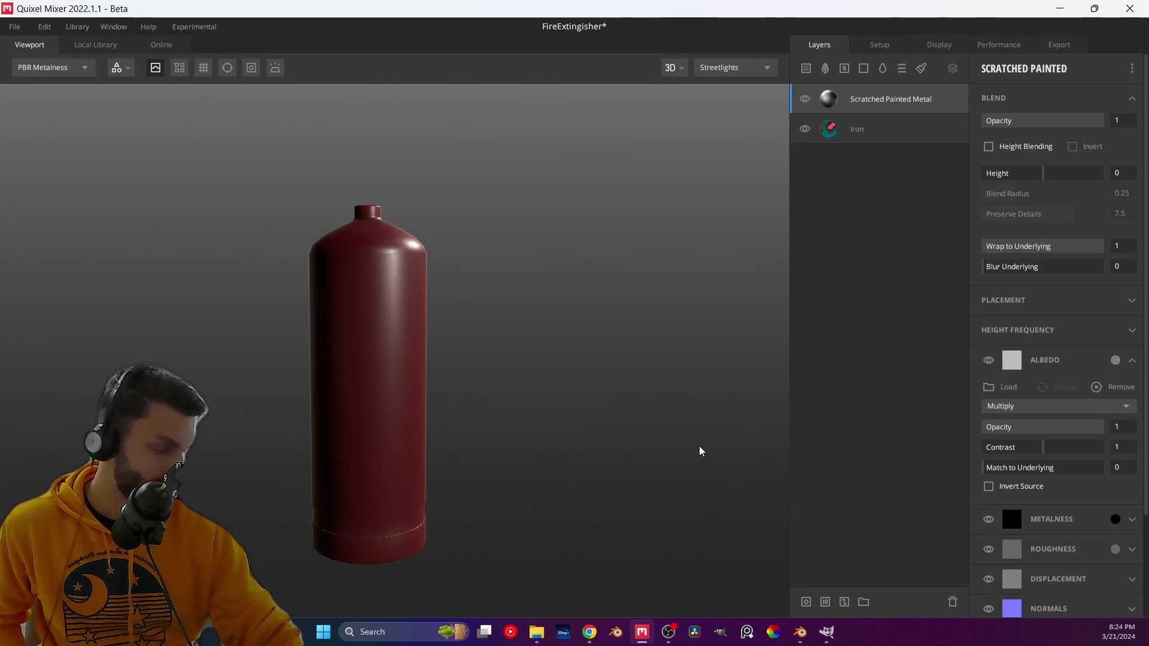
- Set the metalness blend mode of the Scratched Painted Metal layer to Multiply
scroll(1125, 419, "down", 1)
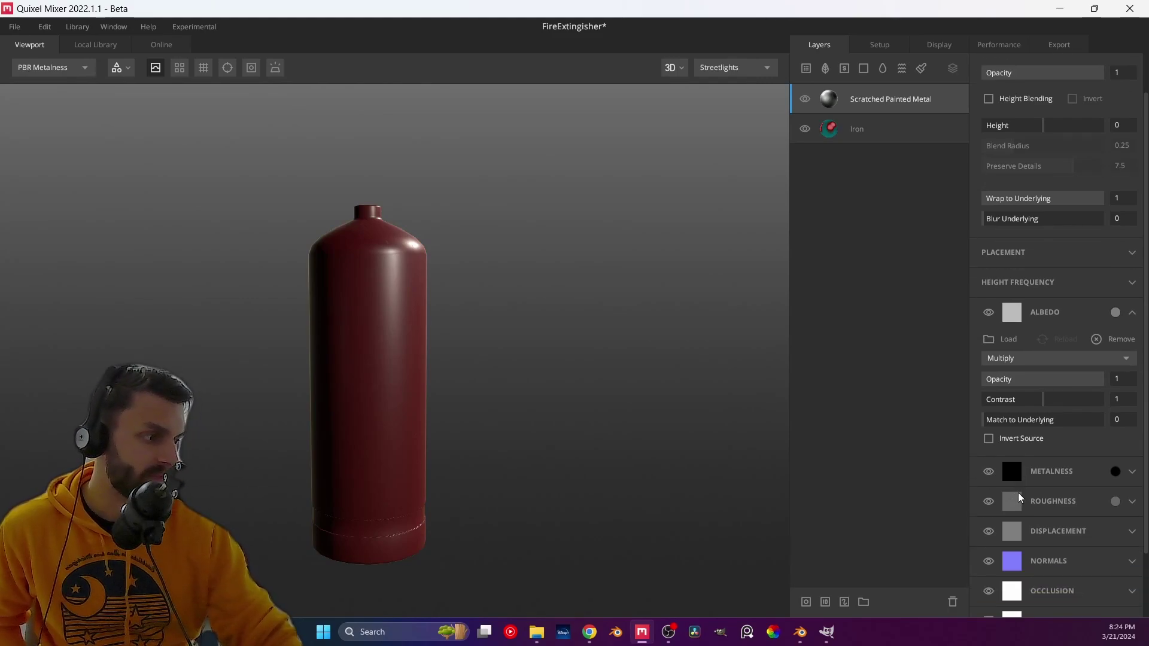
left_click(1132, 473)
left_click(1051, 518)
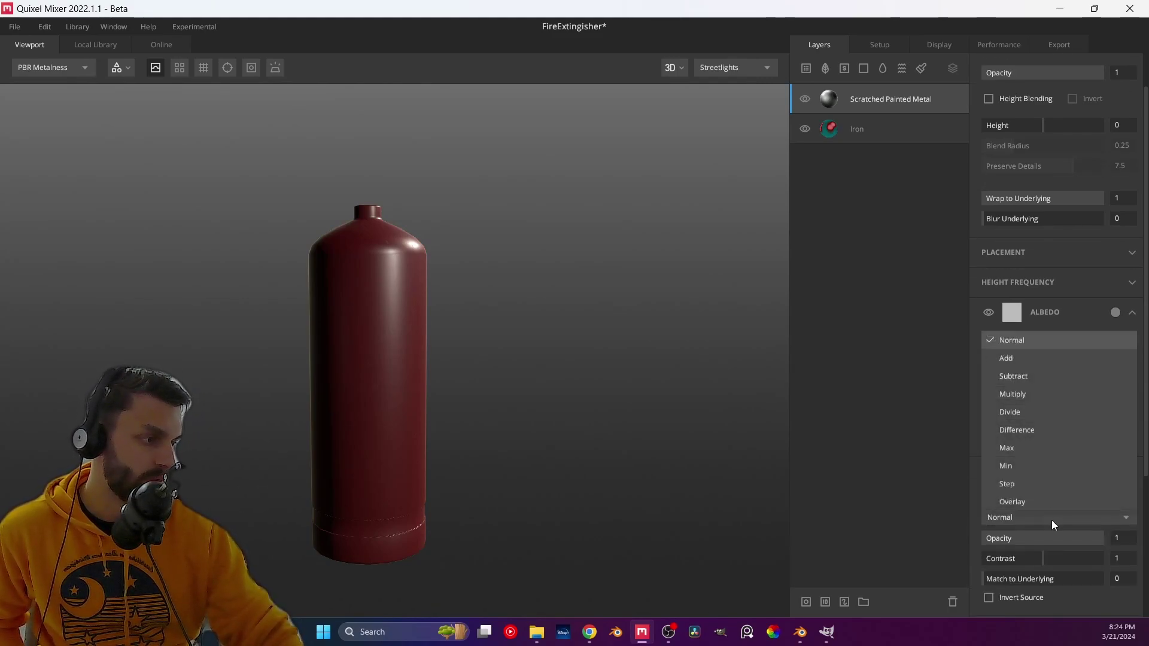
left_click(1020, 395)
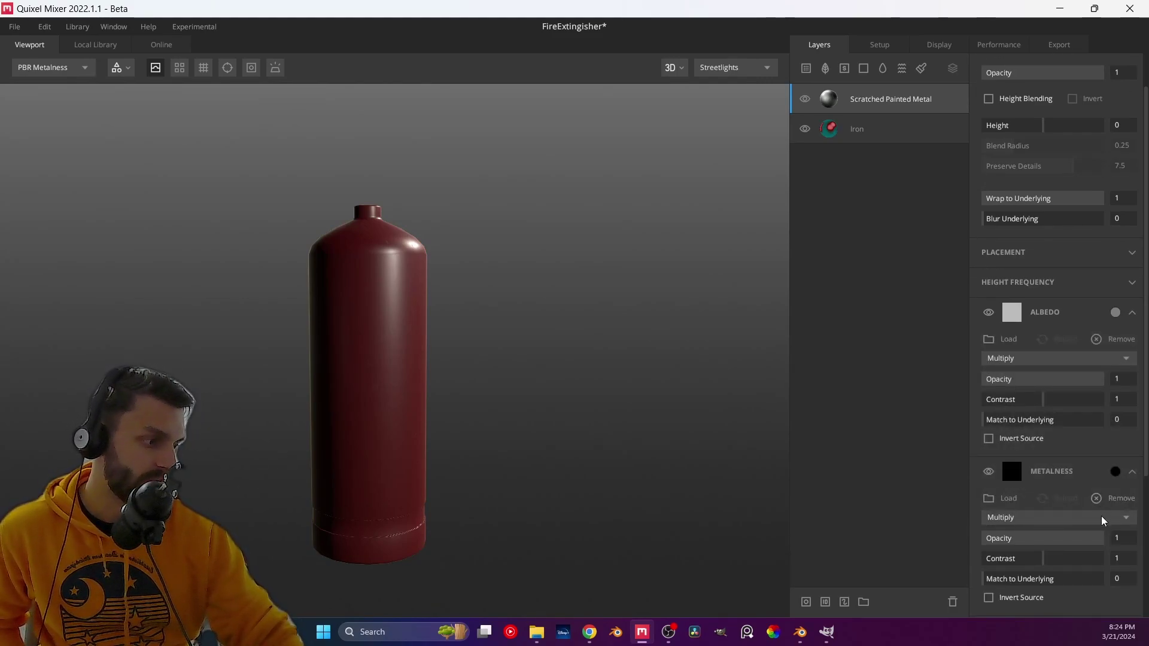
left_click(1135, 472)
- Try Multiply as the roughness blend mode of the Scratched Painted Metal layer and check the gloss on the model
left_click(1131, 502)
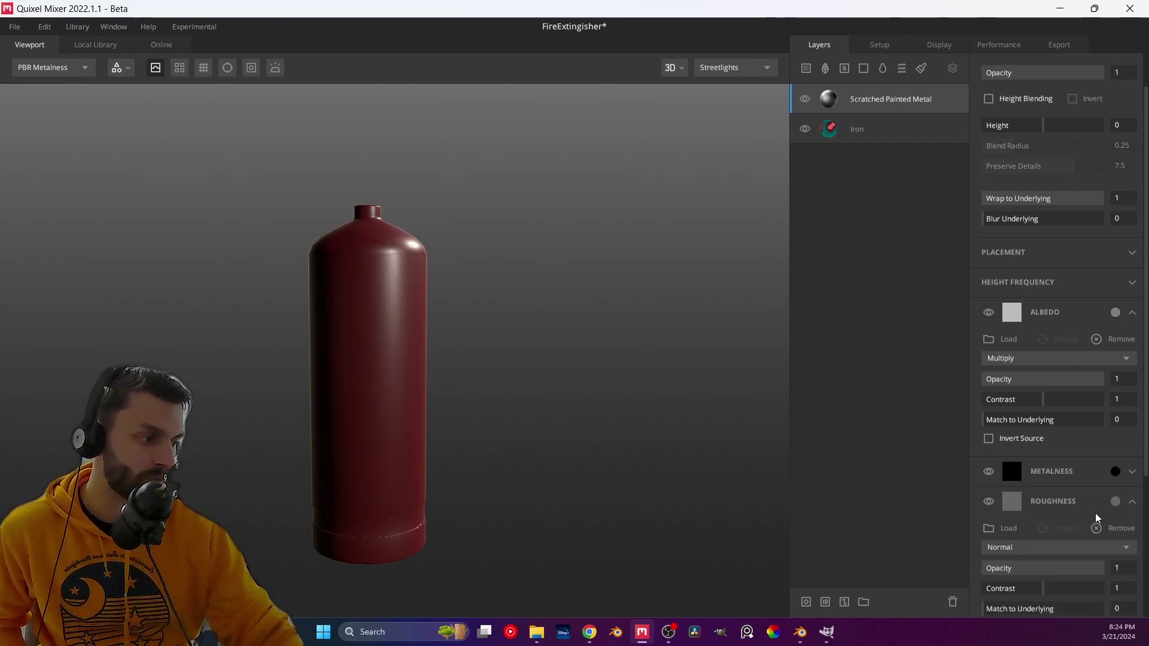
left_click(1032, 547)
left_click(1018, 423)
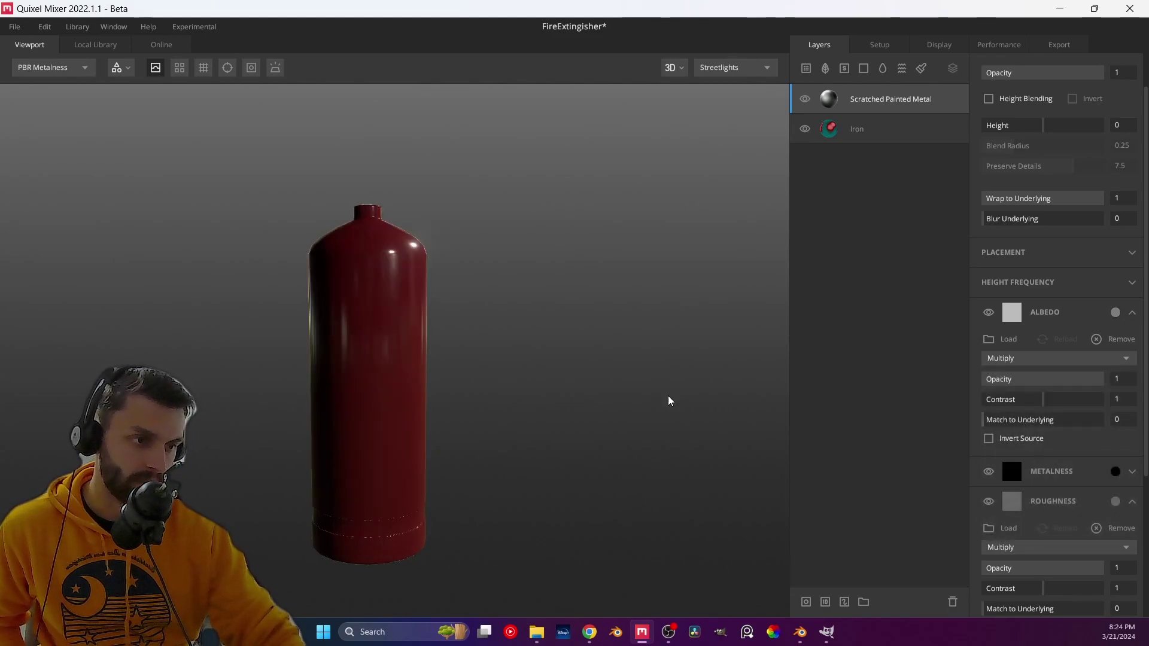
scroll(396, 395, "up", 3)
scroll(457, 359, "down", 2)
left_click_drag(505, 382, 411, 374)
scroll(474, 362, "down", 2)
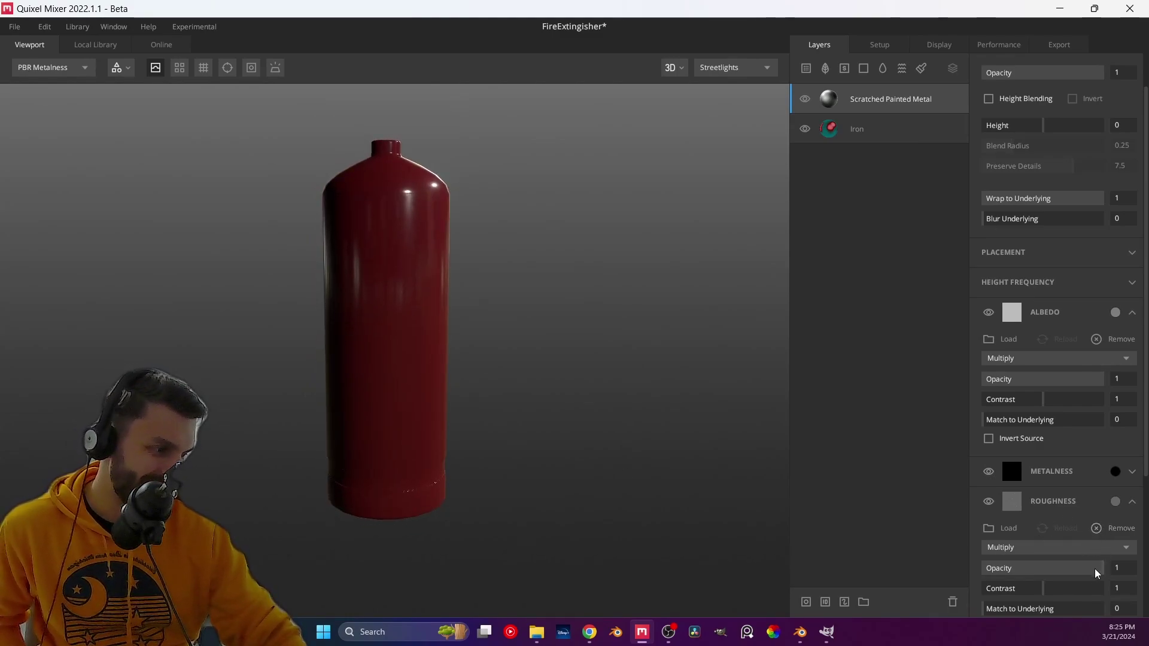
- Adjust the roughness contrast to 0.886 and compare the upper body with the Scratched Painted Metal layer hidden and shown
left_click_drag(1038, 593, 994, 592)
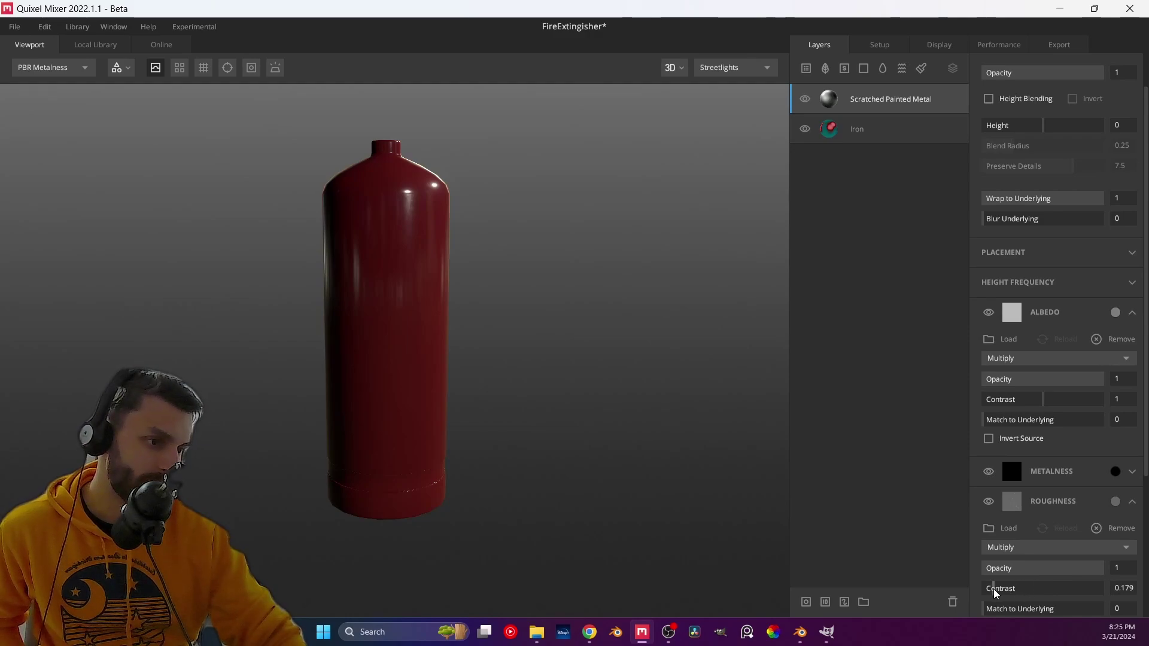
left_click_drag(1073, 593, 1090, 594)
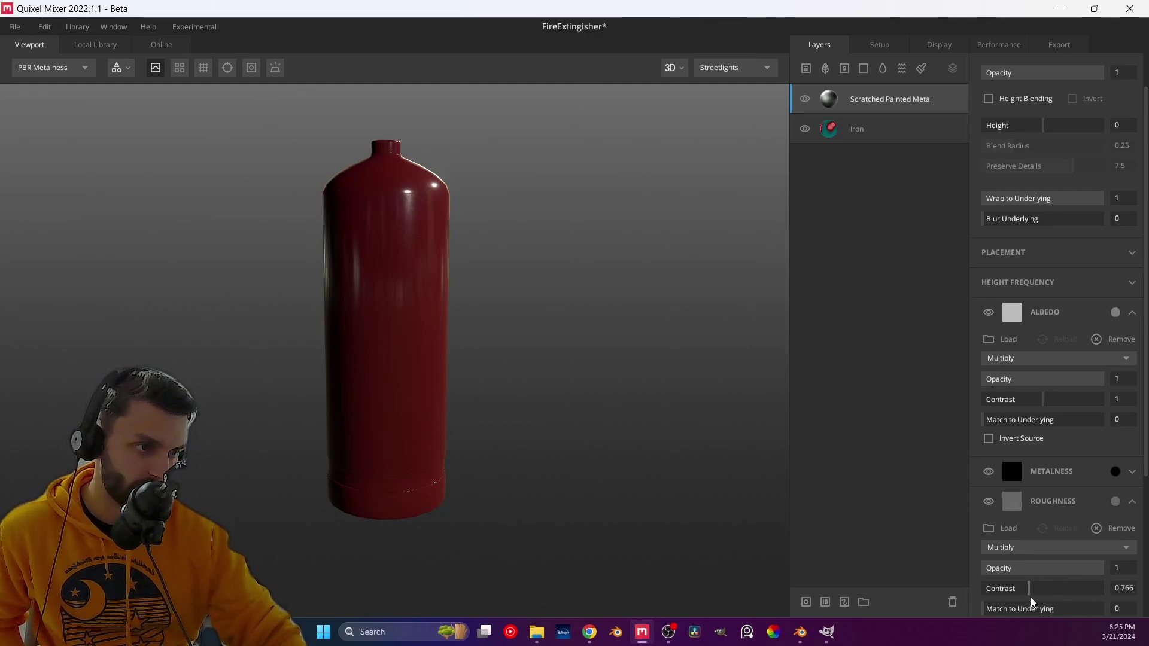
middle_click_drag(536, 308, 508, 400)
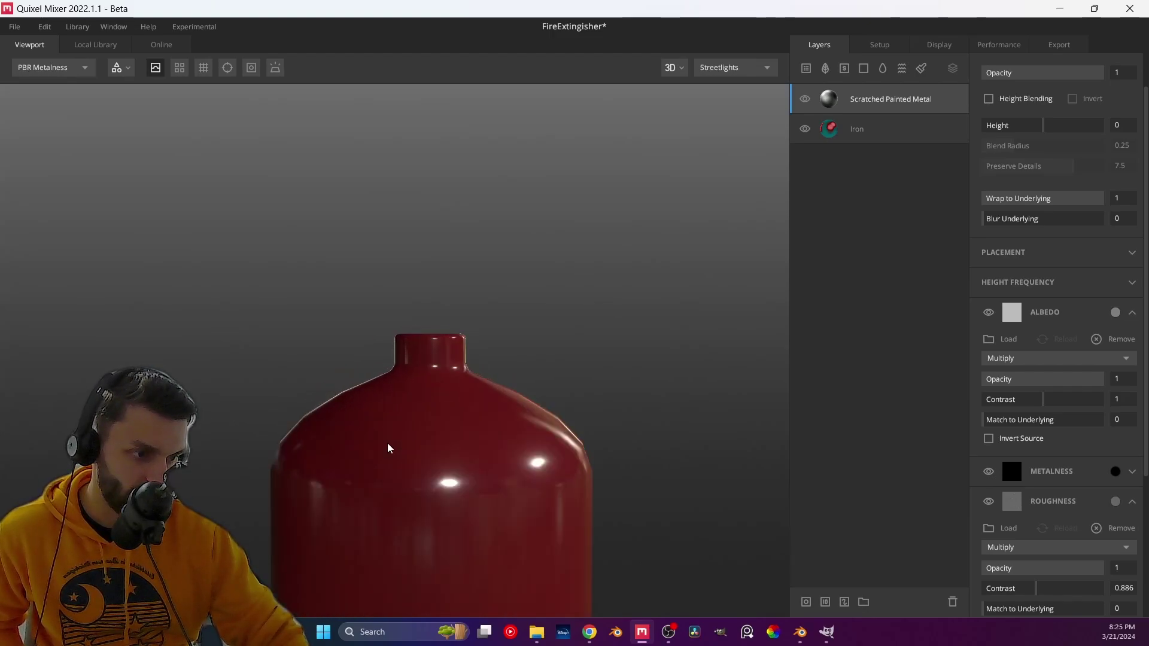
scroll(404, 408, "up", 3)
scroll(401, 401, "up", 2)
scroll(419, 418, "down", 3)
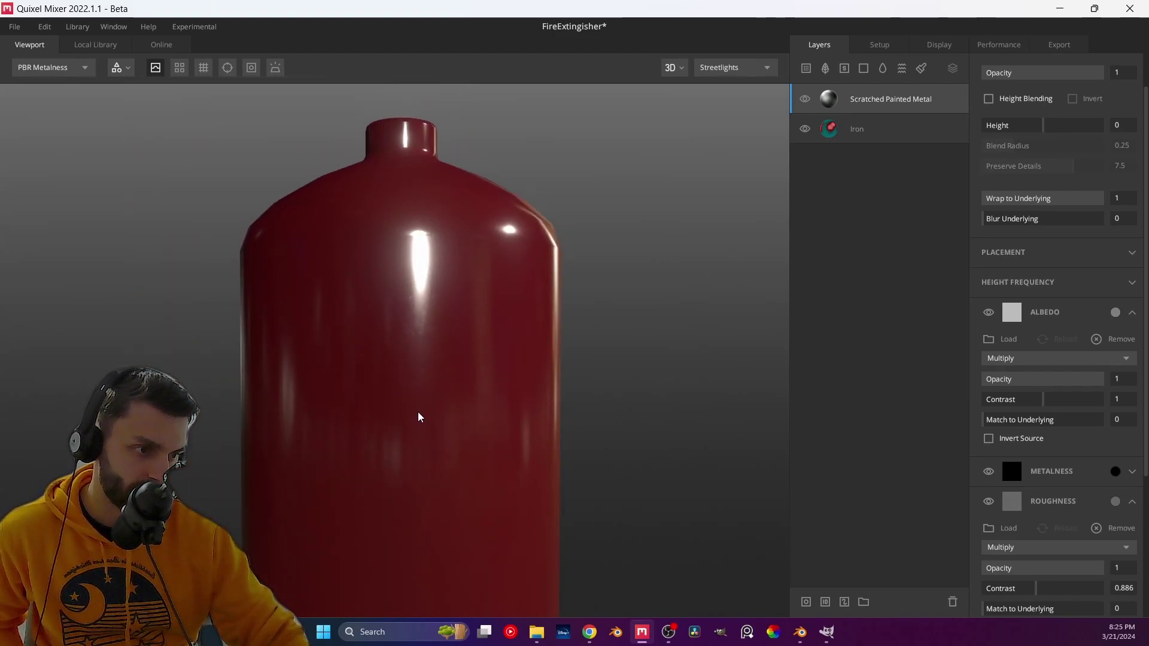
scroll(419, 417, "up", 3)
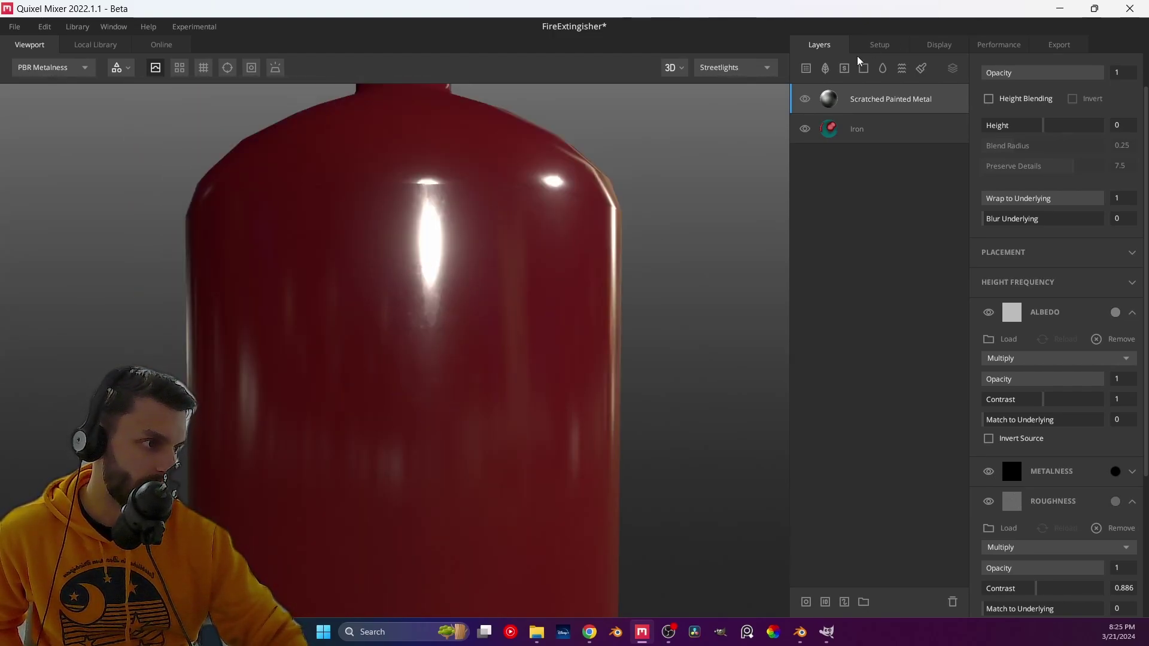
left_click(804, 99)
left_click(804, 99)
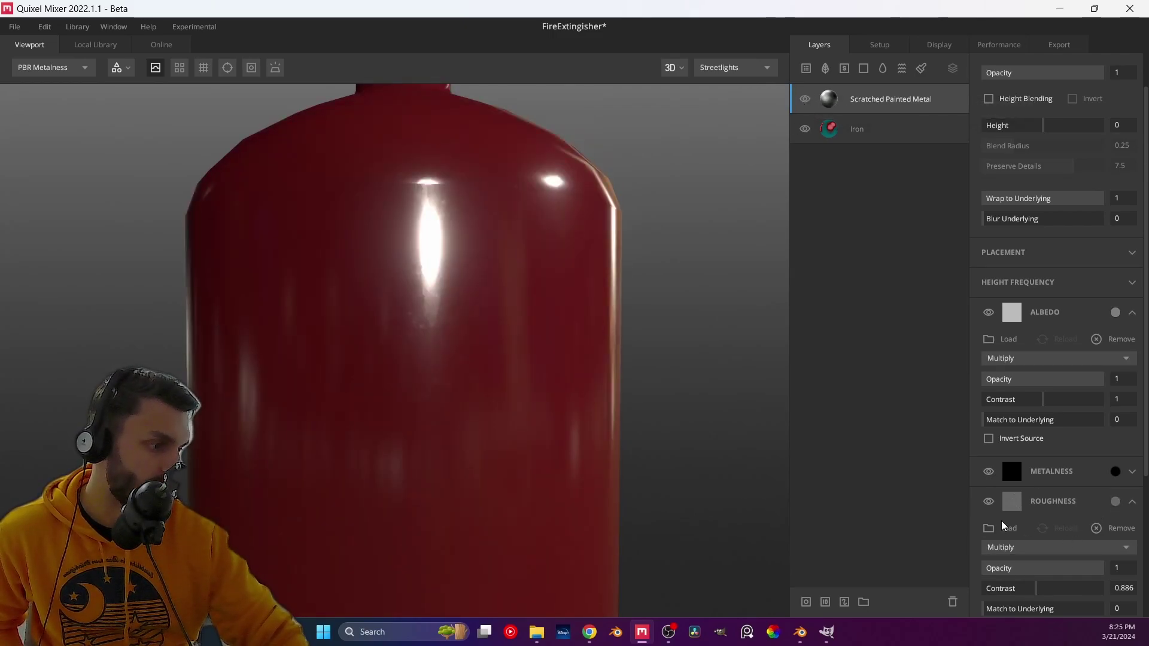
- Try Add as the roughness blend mode with an opacity of 0.761 and inspect the body's finish
left_click(1026, 548)
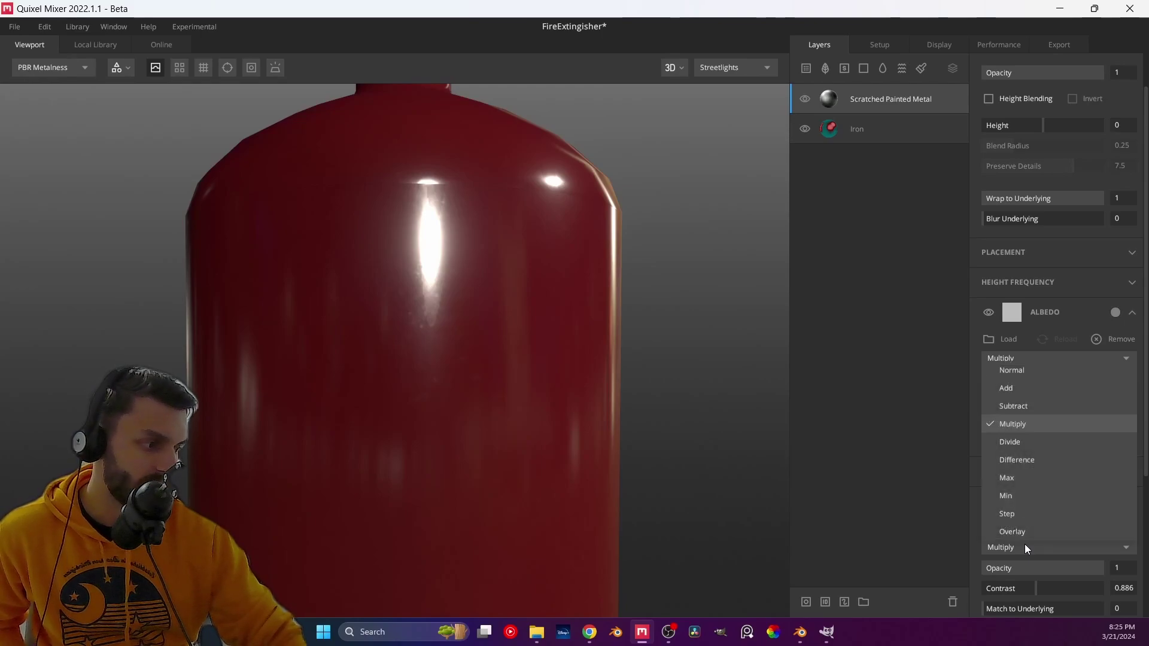
left_click(1022, 388)
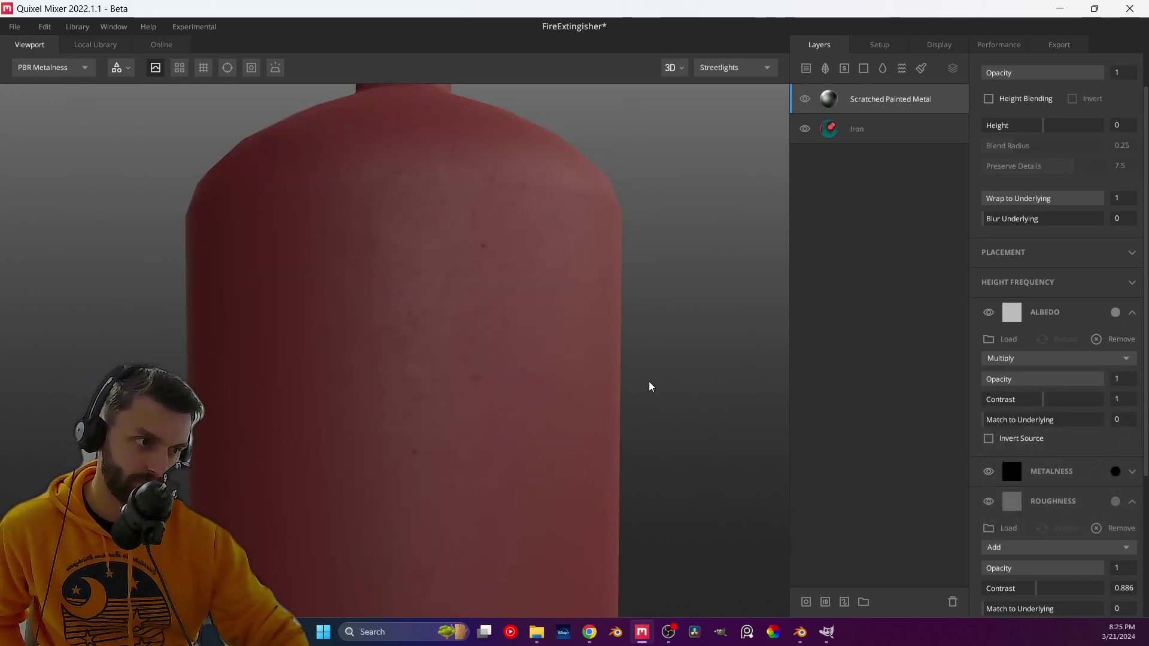
scroll(577, 385, "down", 3)
middle_click_drag(578, 388, 511, 428)
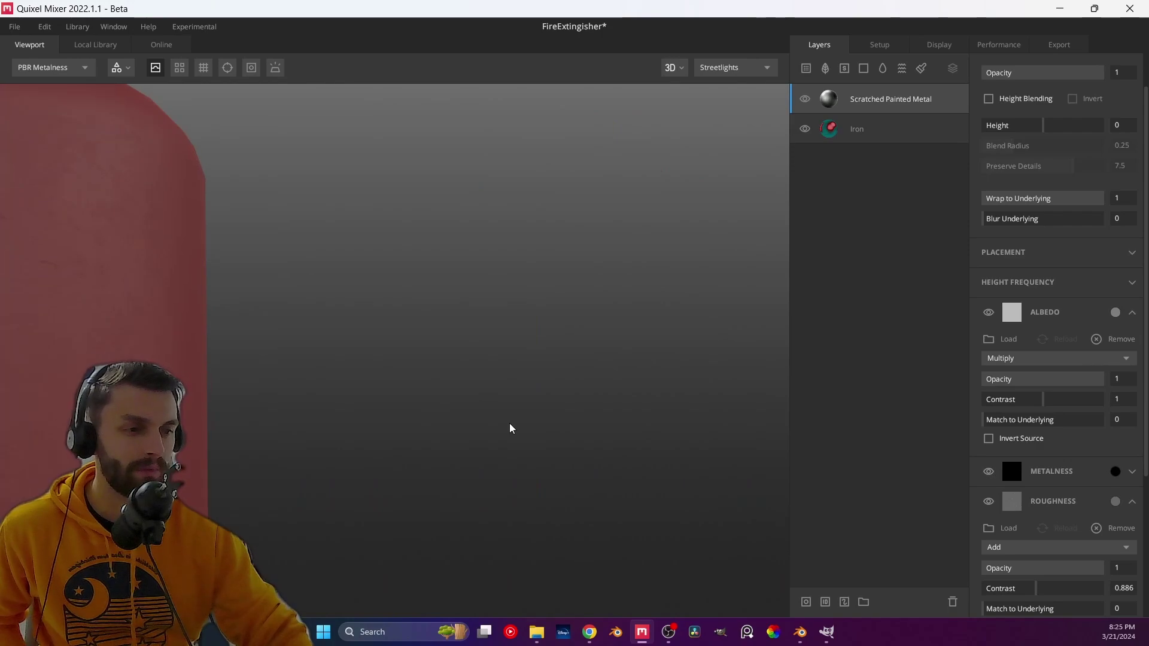
middle_click_drag(358, 449, 413, 433)
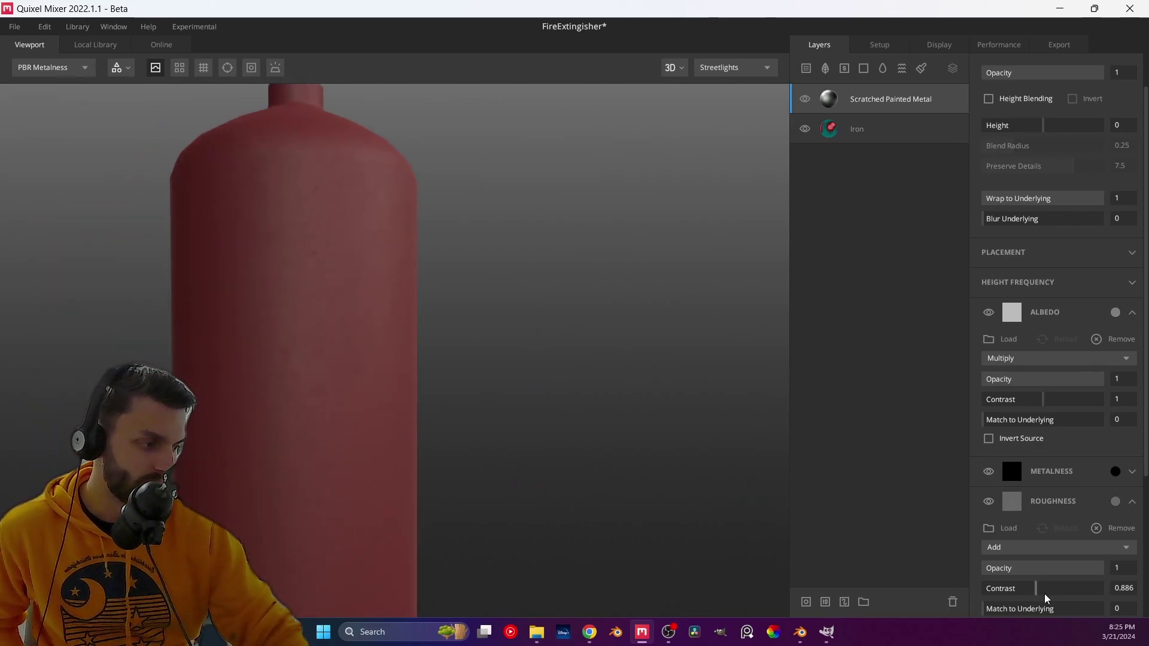
mouse_move(1078, 576)
left_mouse_down()
mouse_move(982, 567)
mouse_move(1010, 583)
mouse_move(1076, 580)
left_mouse_up()
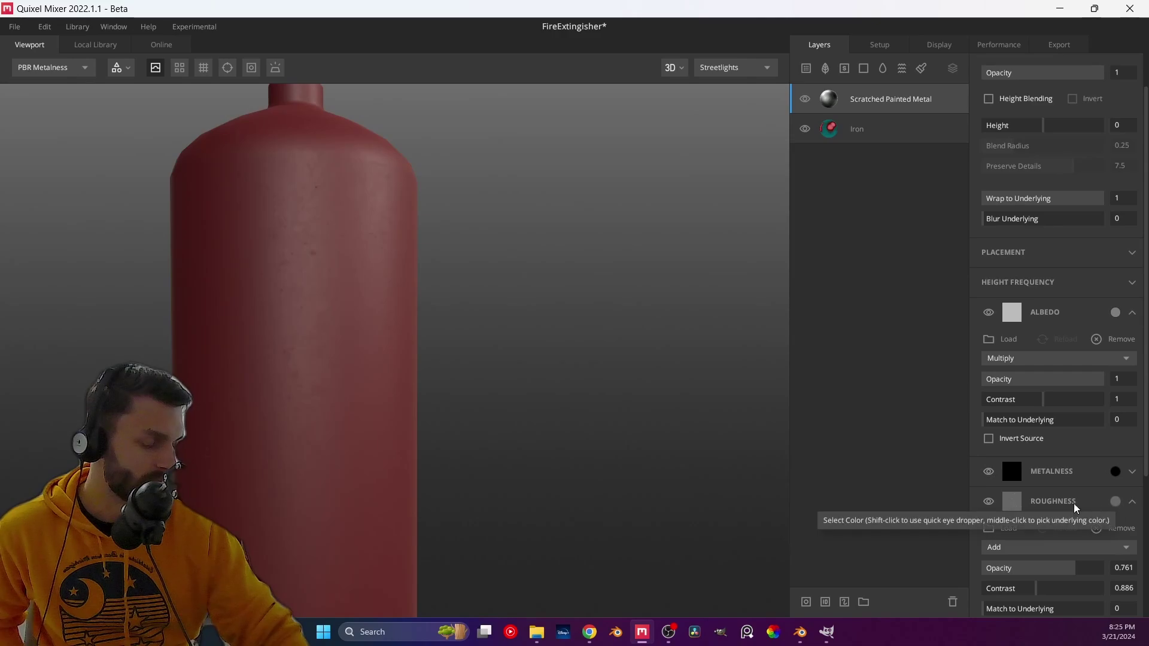
- Set the Scratched Painted Metal layer's roughness blend mode to Overlay and its roughness contrast to 2
left_click(1009, 548)
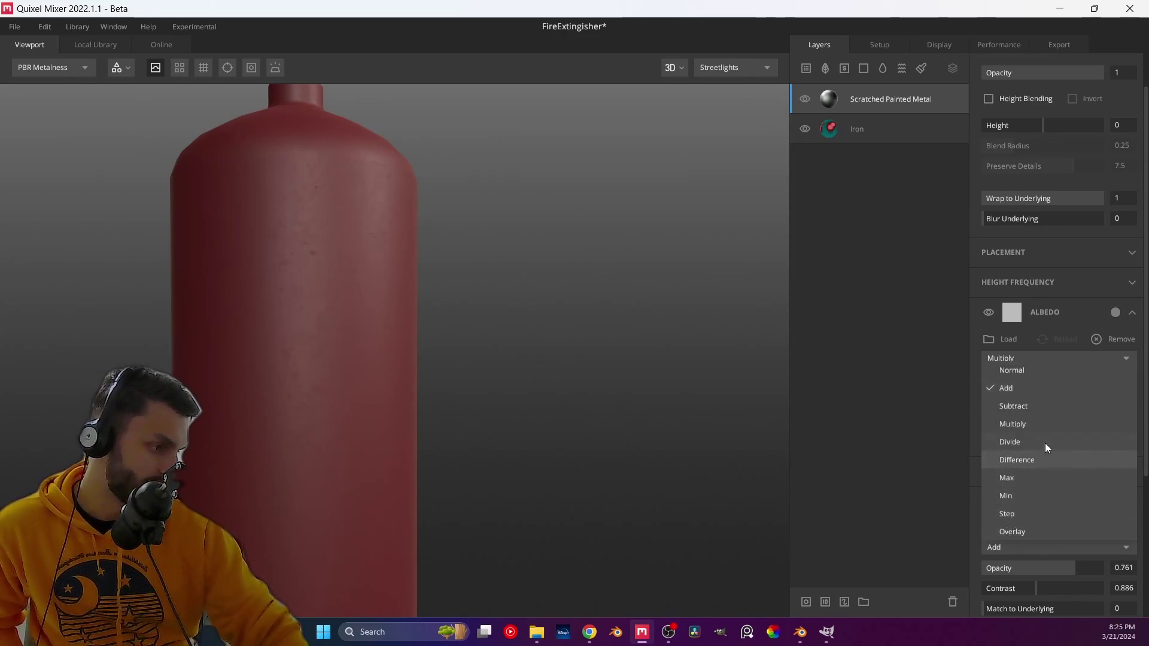
left_click(1020, 532)
left_click_drag(401, 350, 461, 406)
left_click_drag(1044, 589, 1143, 603)
left_click_drag(1001, 607, 1036, 607)
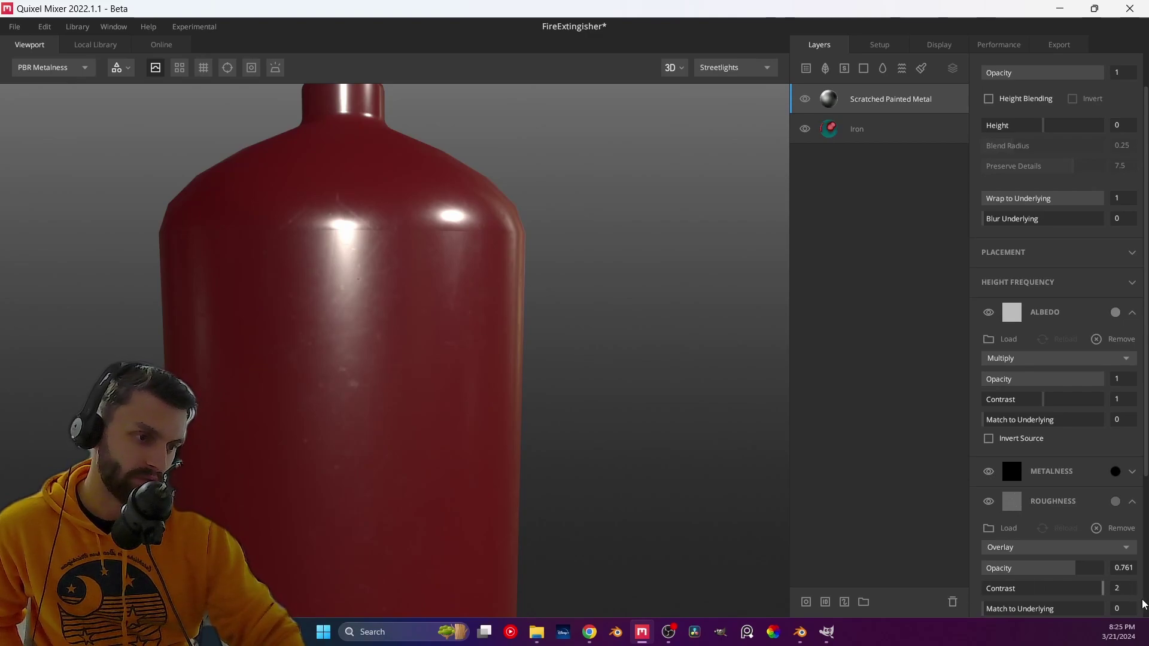
left_click_drag(1143, 604, 982, 609)
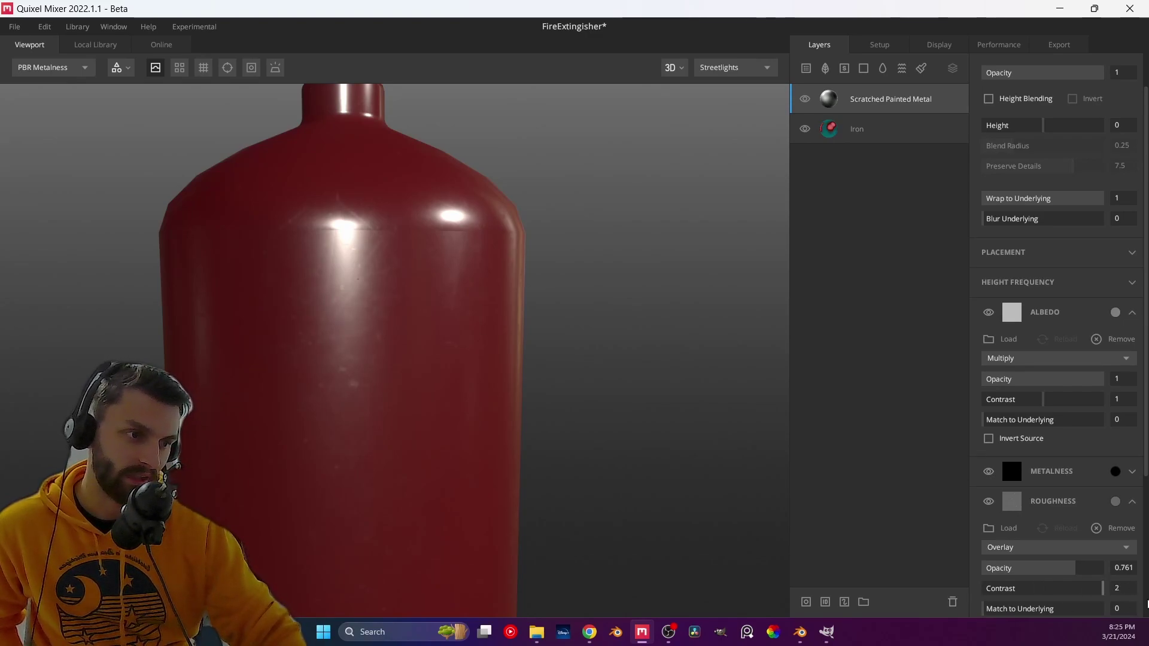
- Inspect the scratches over the whole body and set the layer's roughness opacity to 1
scroll(554, 339, "up", 1)
scroll(479, 377, "up", 2)
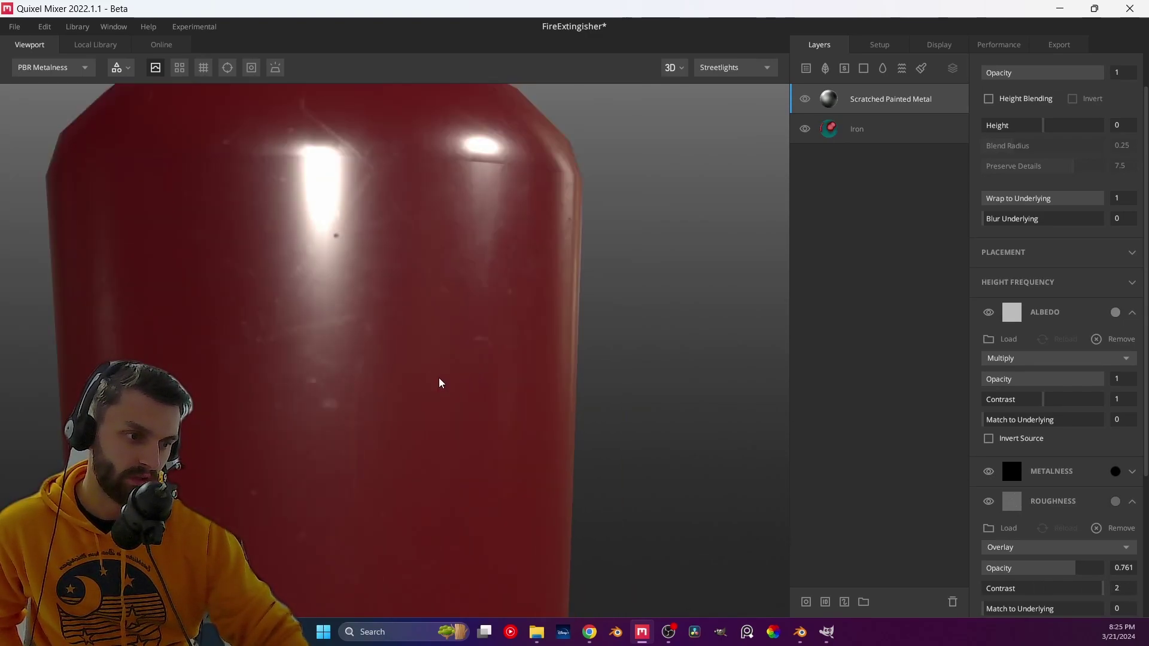
scroll(441, 383, "down", 5)
middle_click_drag(436, 385, 431, 319)
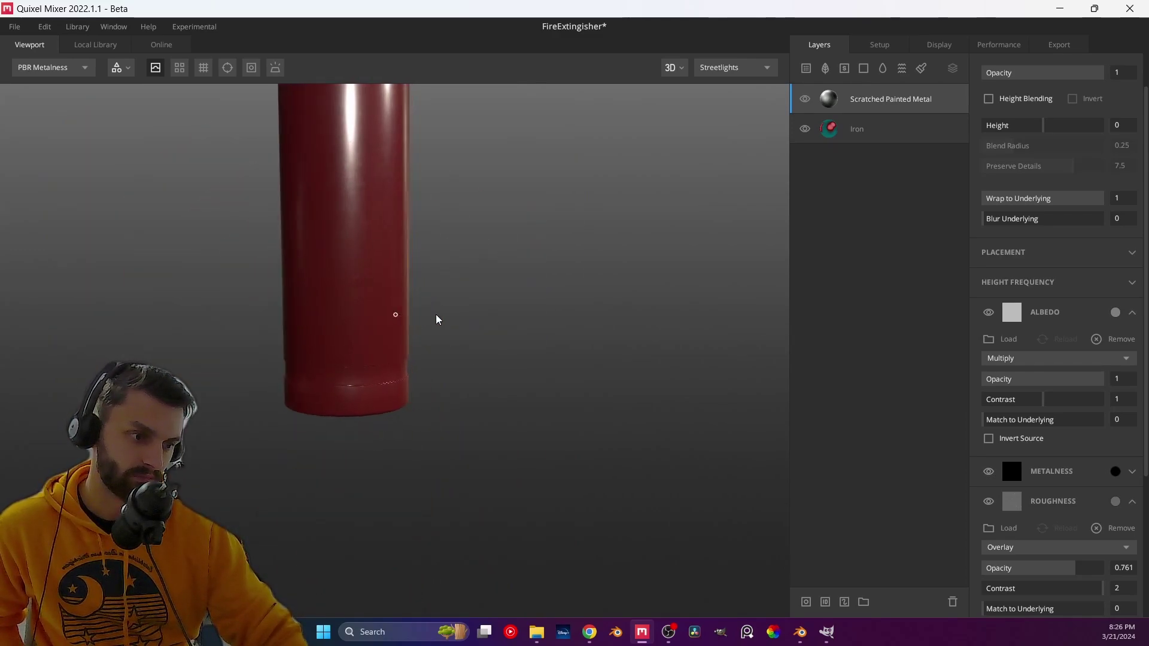
scroll(464, 313, "down", 3)
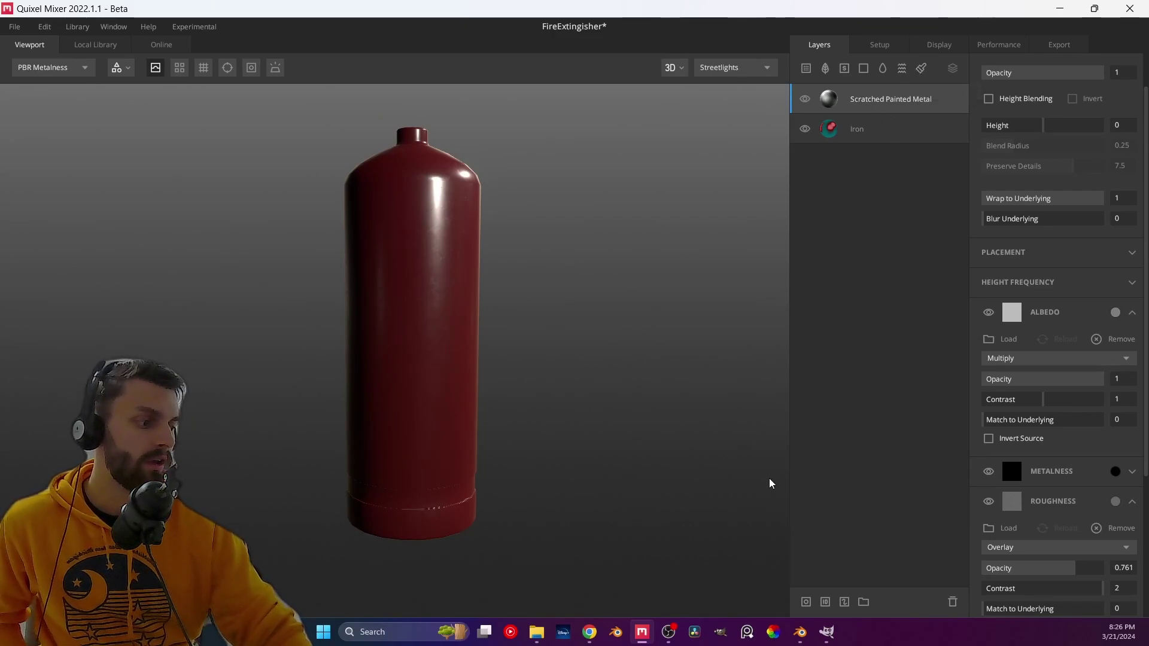
left_click_drag(1071, 576, 1121, 576)
left_click_drag(513, 266, 400, 307)
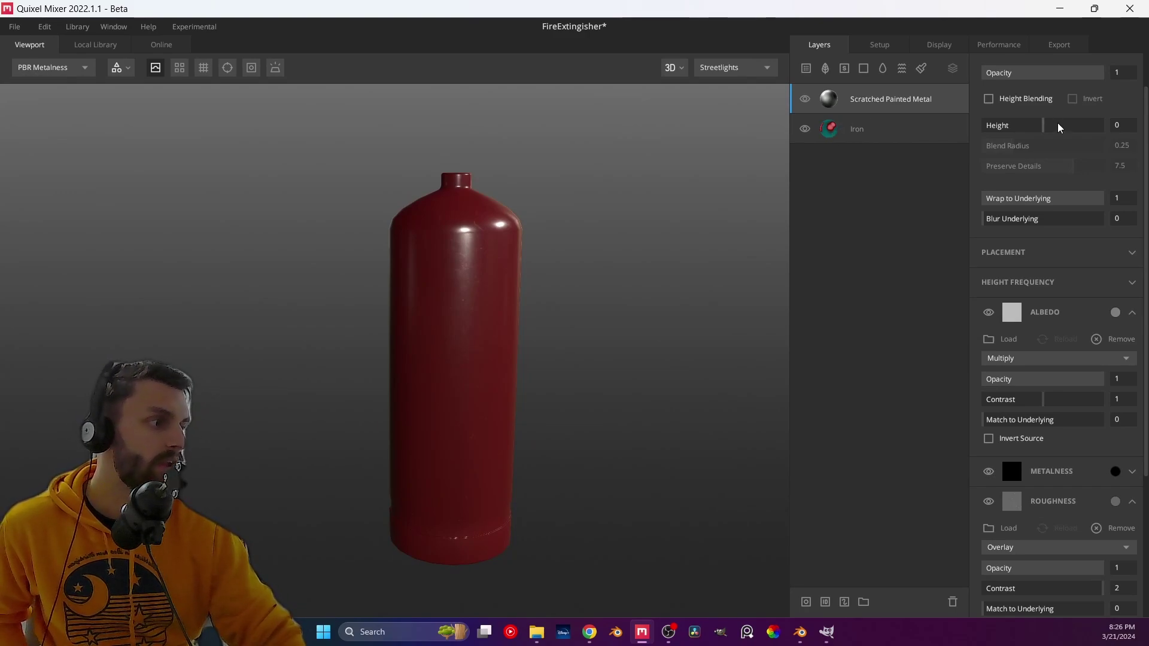
- Try lower overall opacities on the Scratched Painted Metal layer, including 0 and 0.488, and return it to 1
scroll(1038, 141, "up", 3)
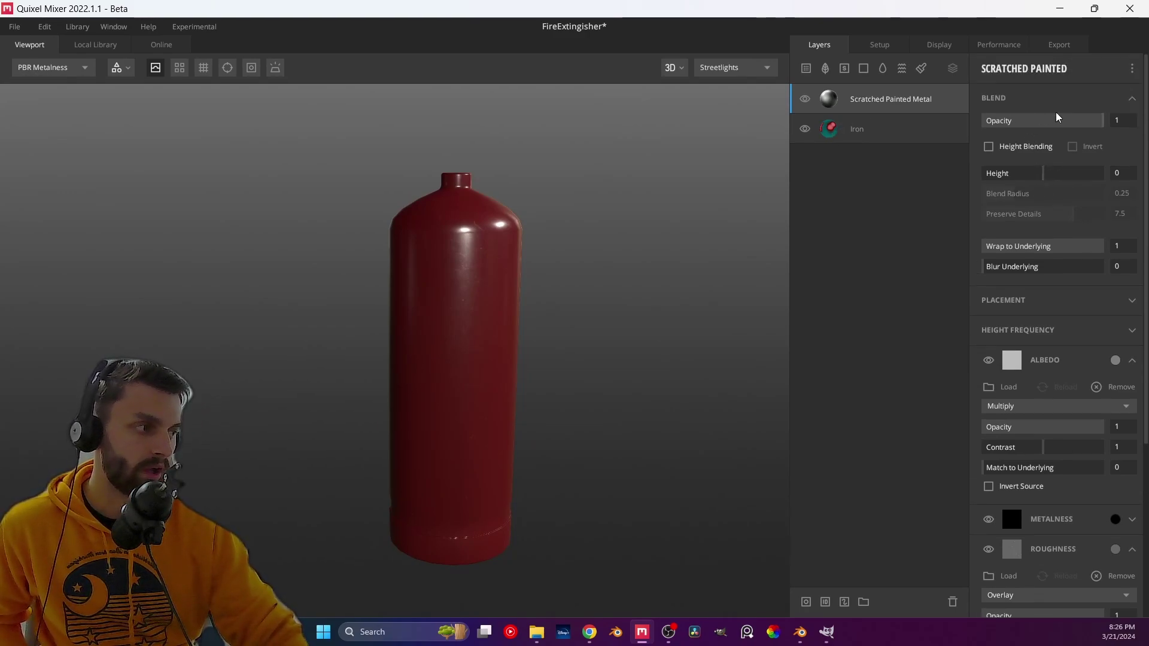
mouse_move(1100, 124)
left_mouse_down()
mouse_move(988, 123)
mouse_move(1088, 147)
mouse_move(1018, 148)
mouse_move(1051, 157)
mouse_move(997, 161)
mouse_move(1095, 162)
mouse_move(919, 181)
left_mouse_up()
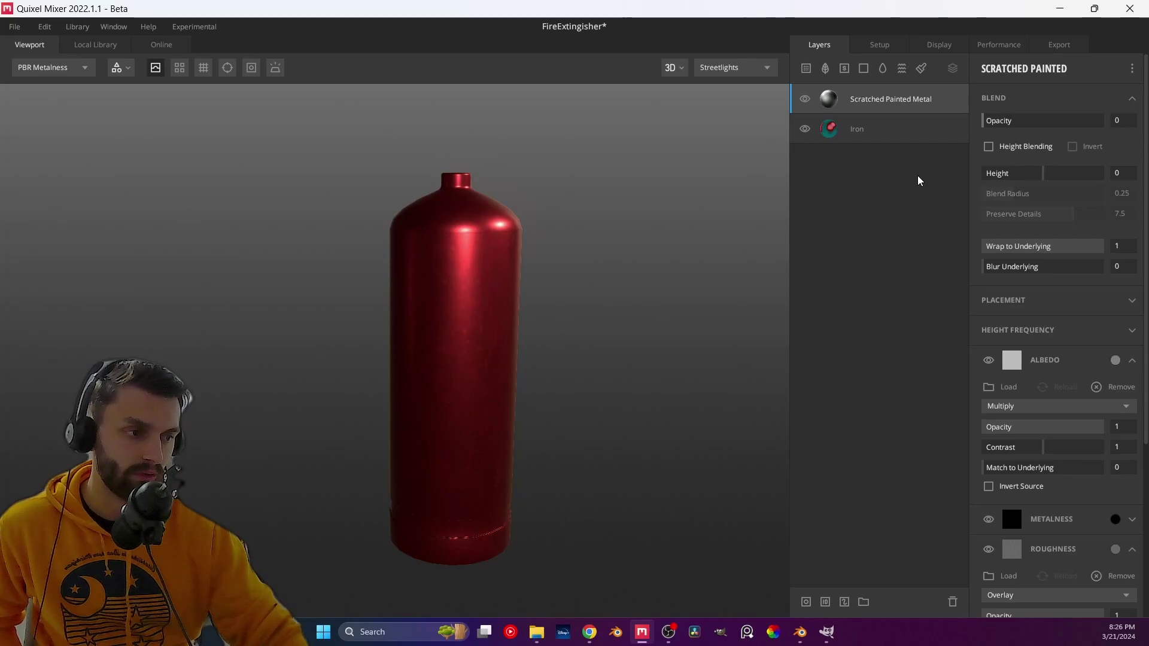
left_click(874, 132)
left_click(1017, 121)
mouse_move(1017, 121)
left_mouse_down()
mouse_move(971, 128)
mouse_move(1110, 127)
left_mouse_up()
left_click(885, 102)
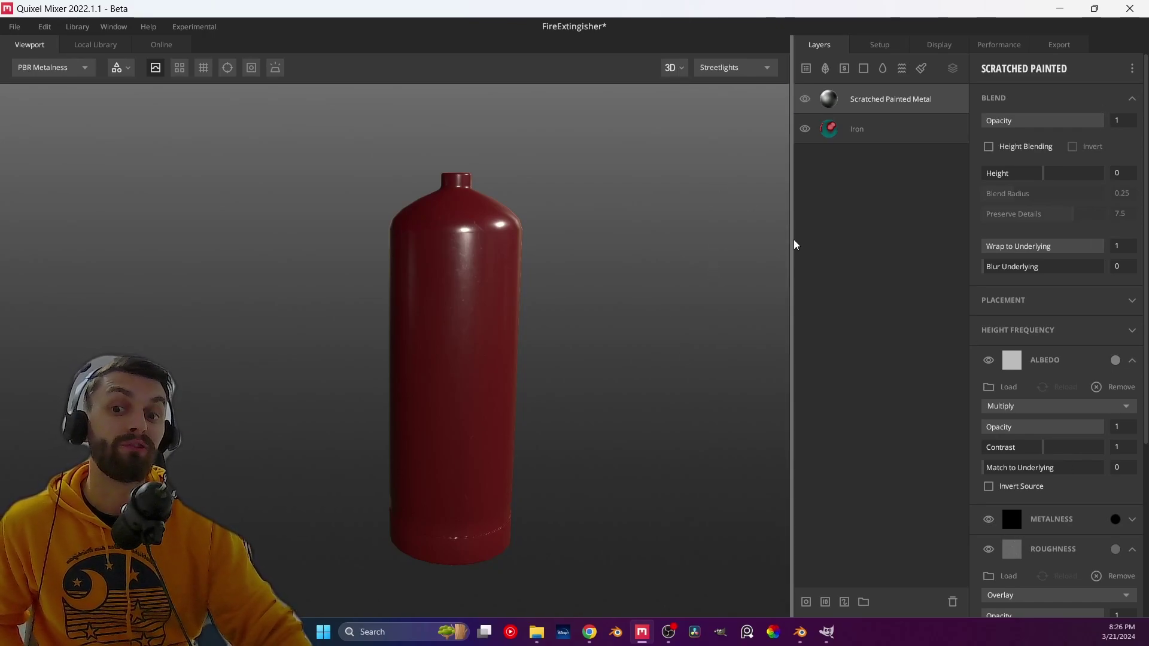
left_click(1097, 123)
left_click_drag(1098, 127, 1042, 128)
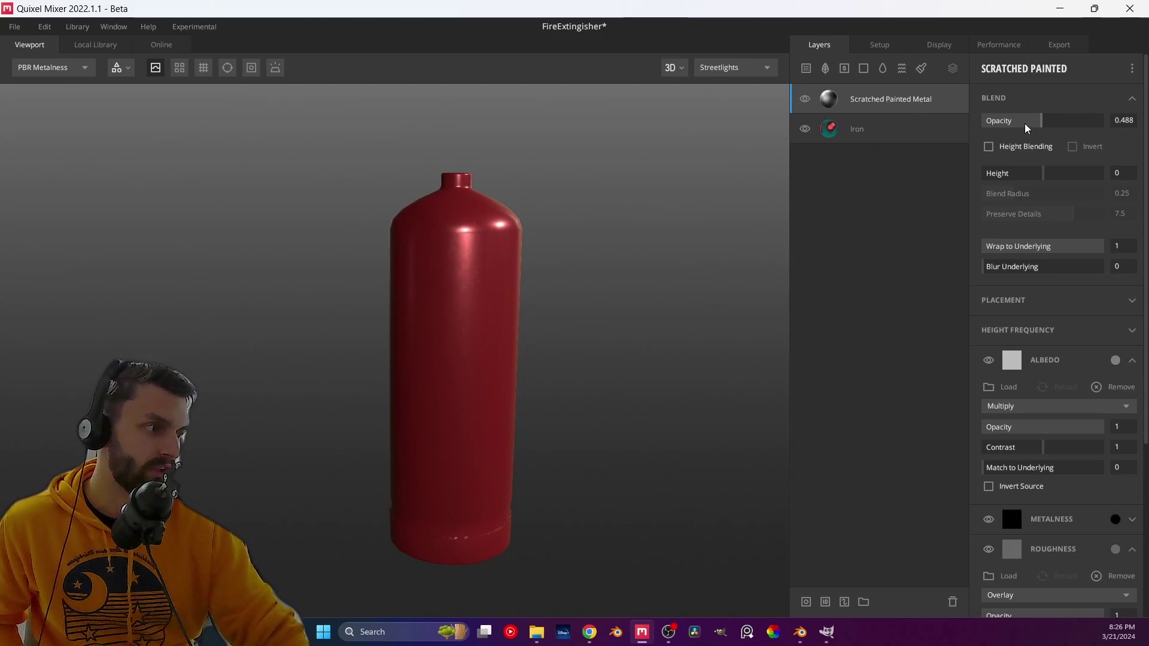
left_click_drag(1026, 121, 1107, 121)
left_click_drag(491, 330, 403, 295)
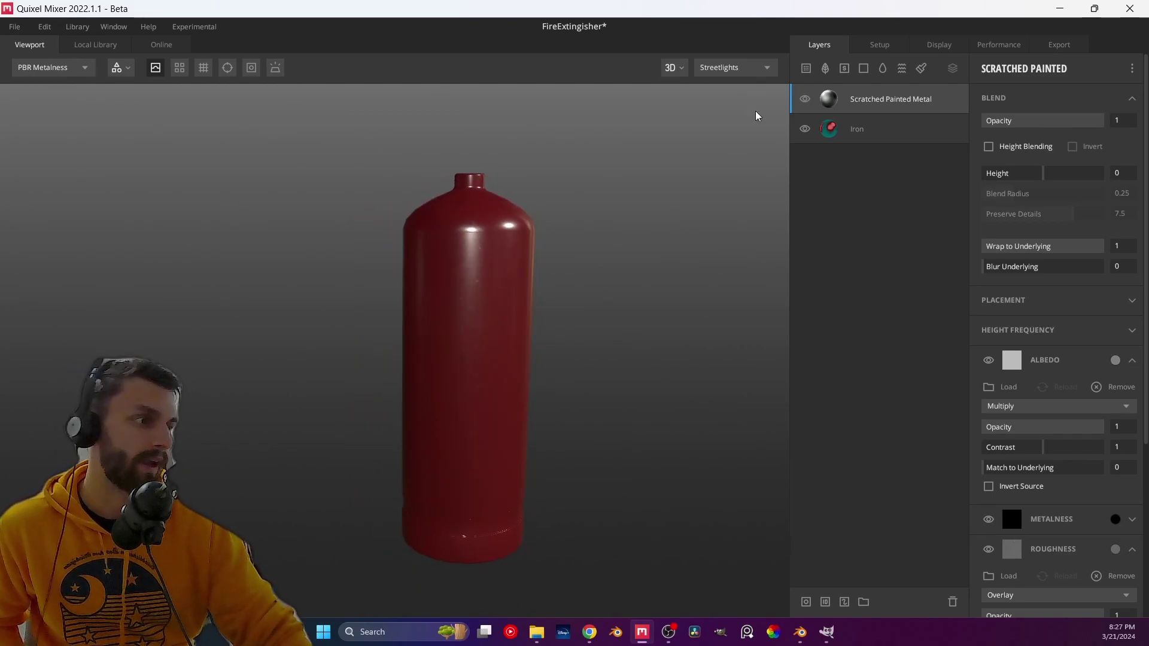
- Add the Leakage imperfection as the top layer and hide the Scratched Painted Metal and Iron layers
left_click(806, 68)
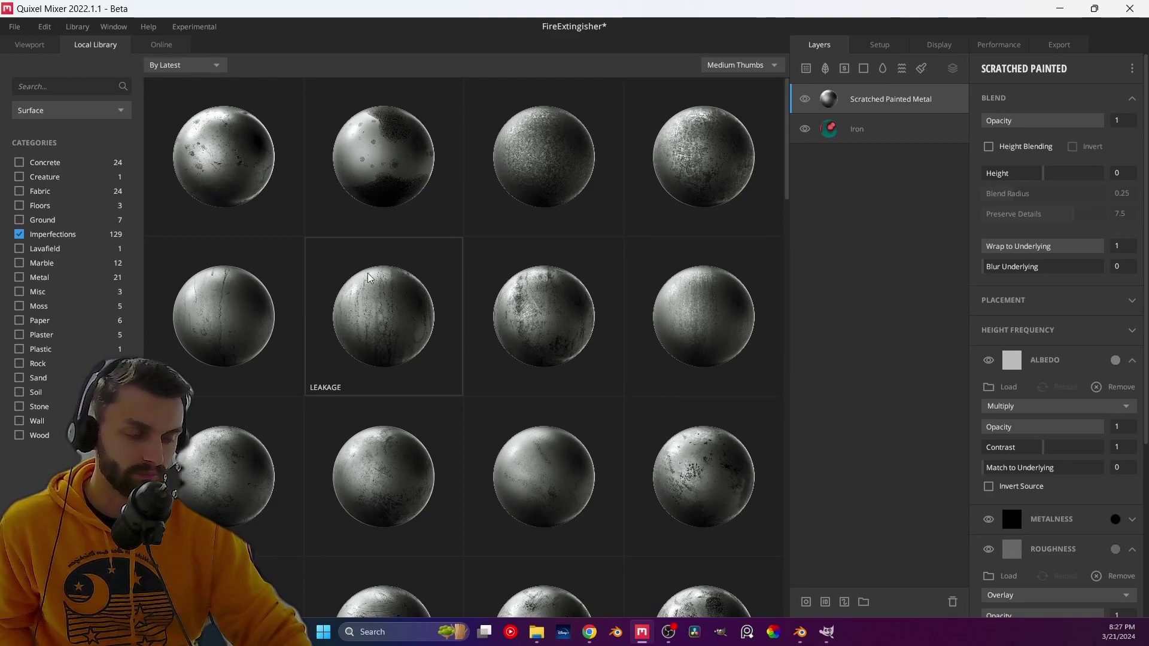
double_click(367, 327)
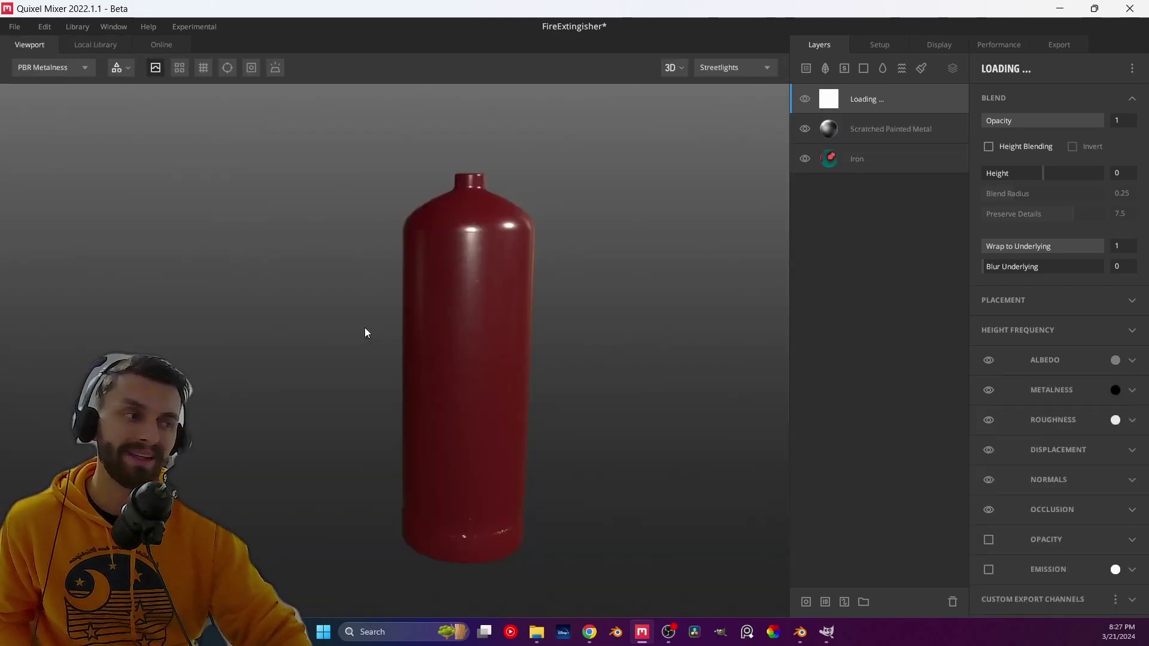
left_click_drag(510, 299, 533, 288)
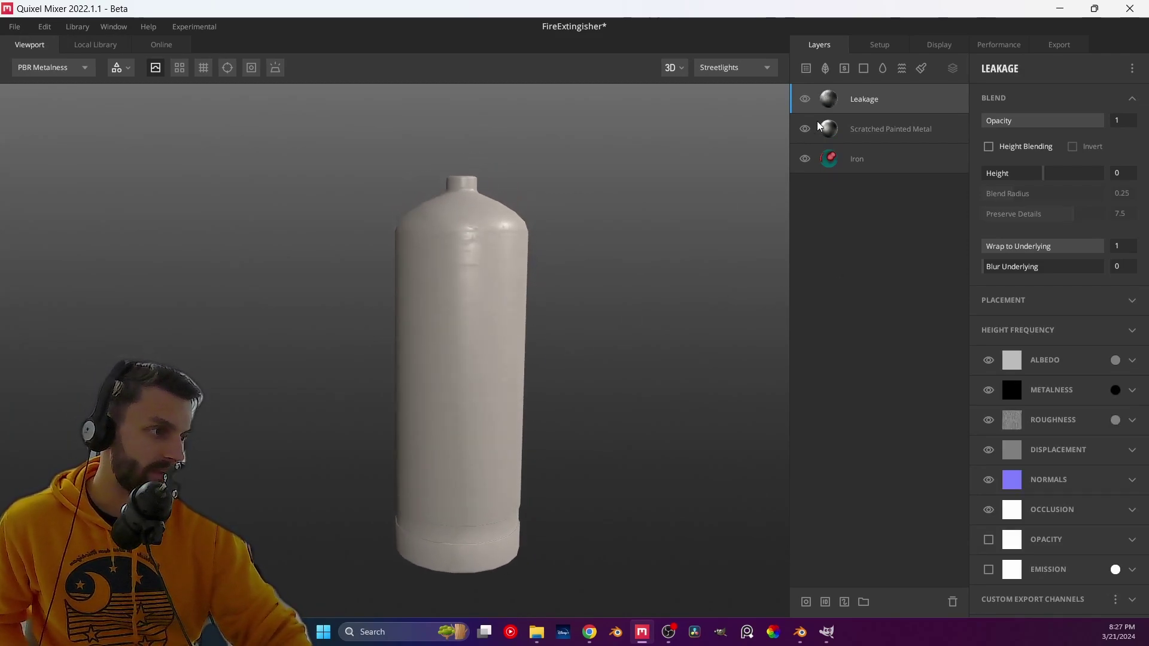
left_click(805, 160)
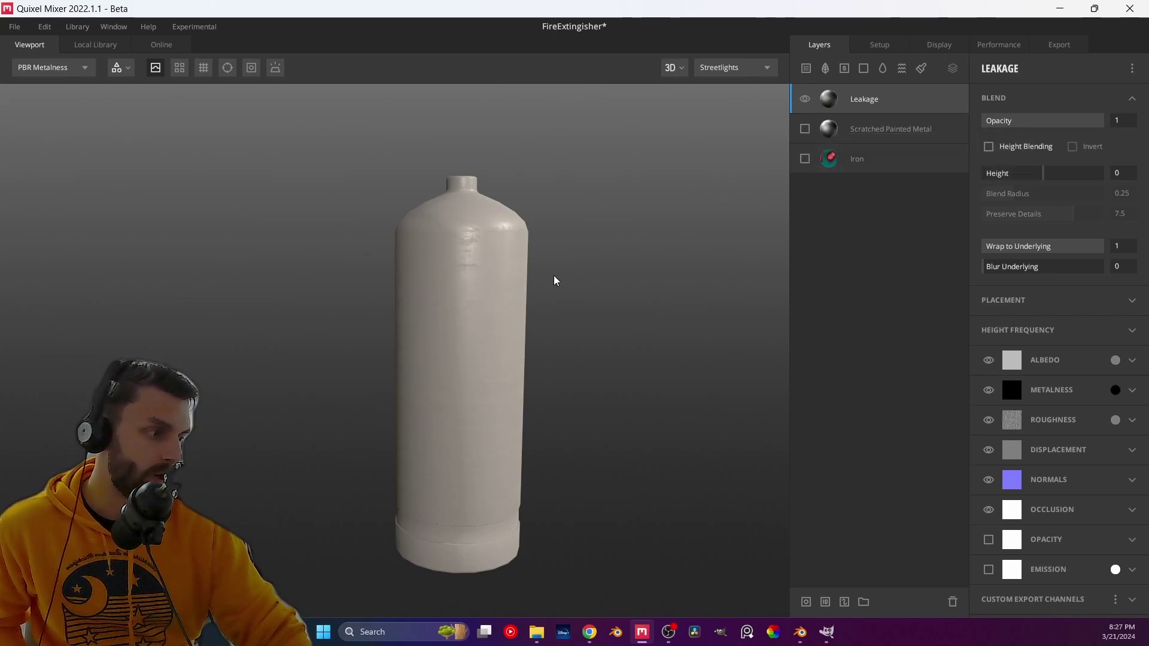
- Show the Iron layer again and set the Leakage layer's albedo blend mode to Multiply
left_click(805, 159)
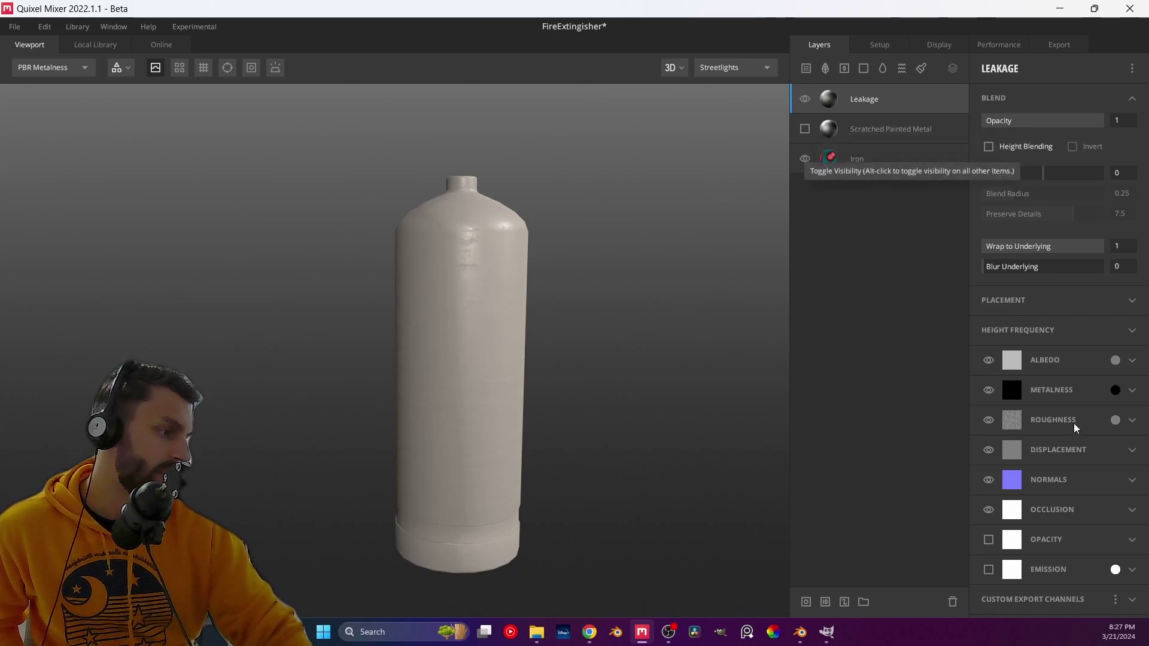
left_click(1131, 360)
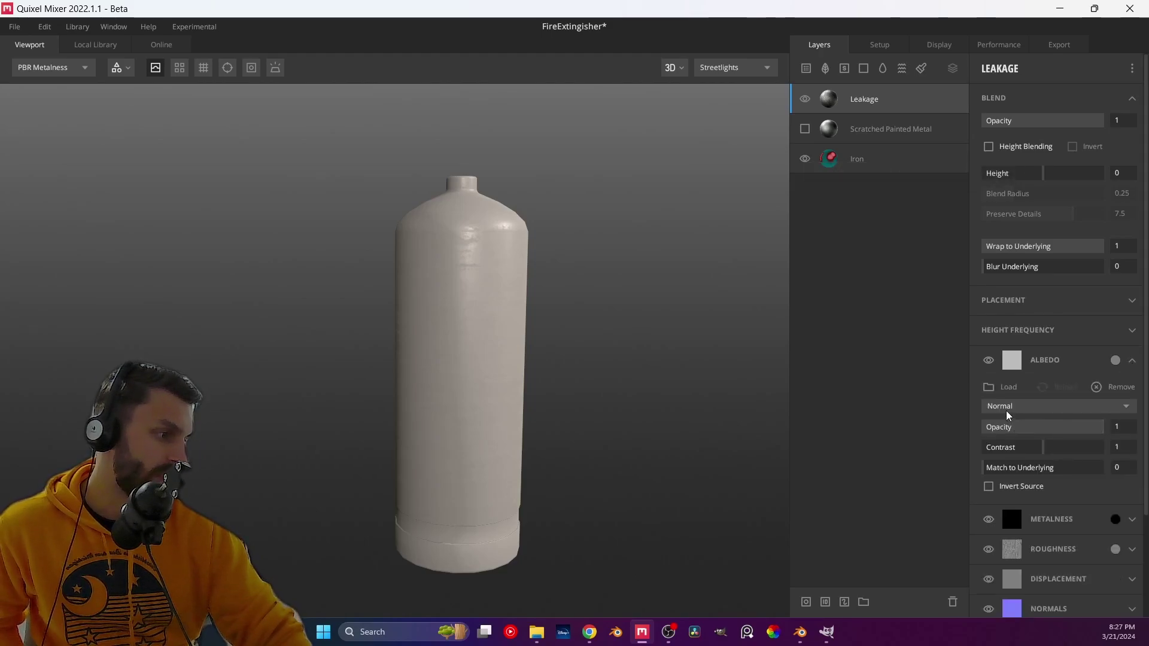
left_click(1008, 413)
left_click(1005, 474)
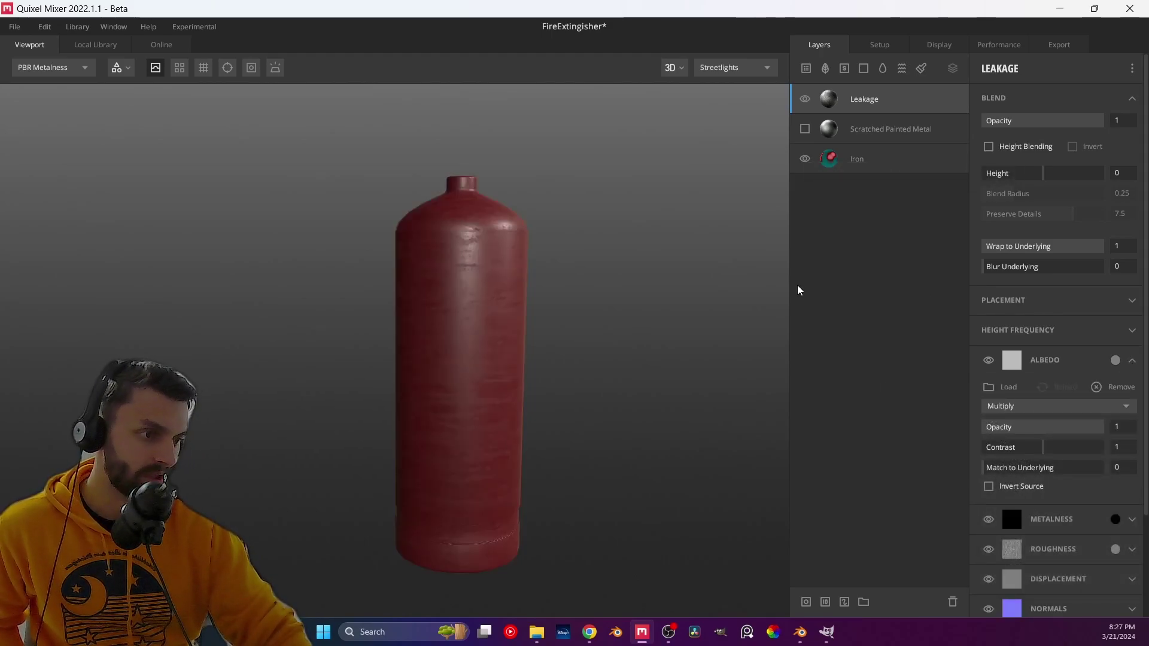
middle_click_drag(564, 340, 497, 308)
mouse_move(497, 308)
left_mouse_down()
mouse_move(680, 308)
mouse_move(315, 326)
mouse_move(416, 330)
left_mouse_up()
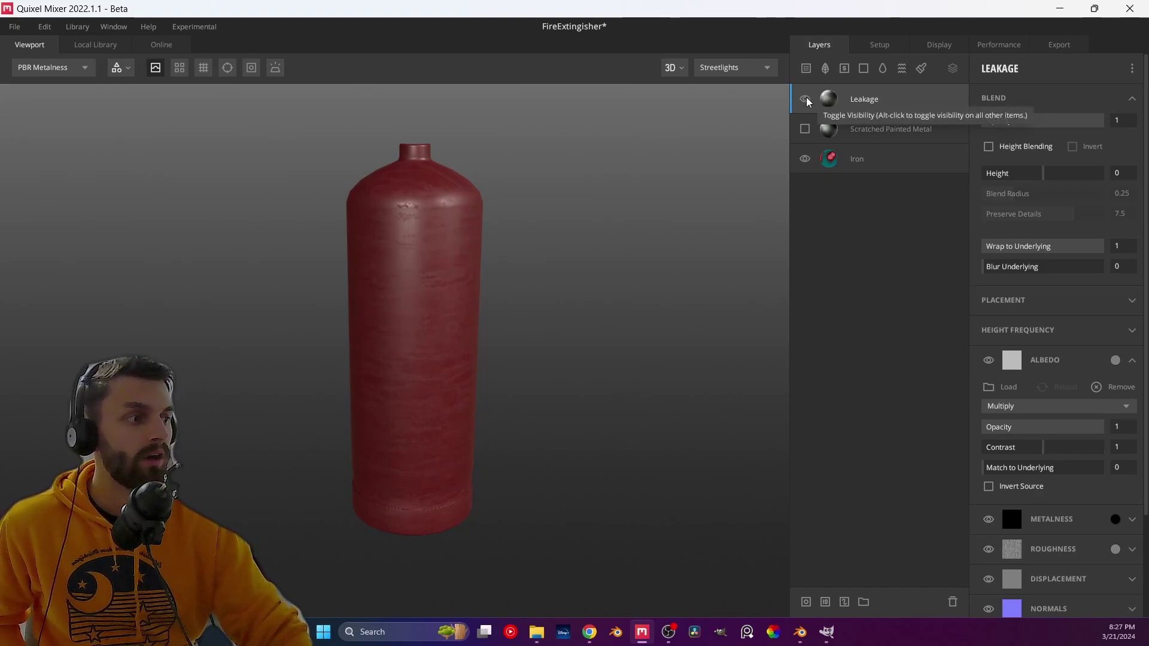
- Show the Scratched Painted Metal layer and set the Leakage layer's roughness blend mode to Overlay
left_click(805, 129)
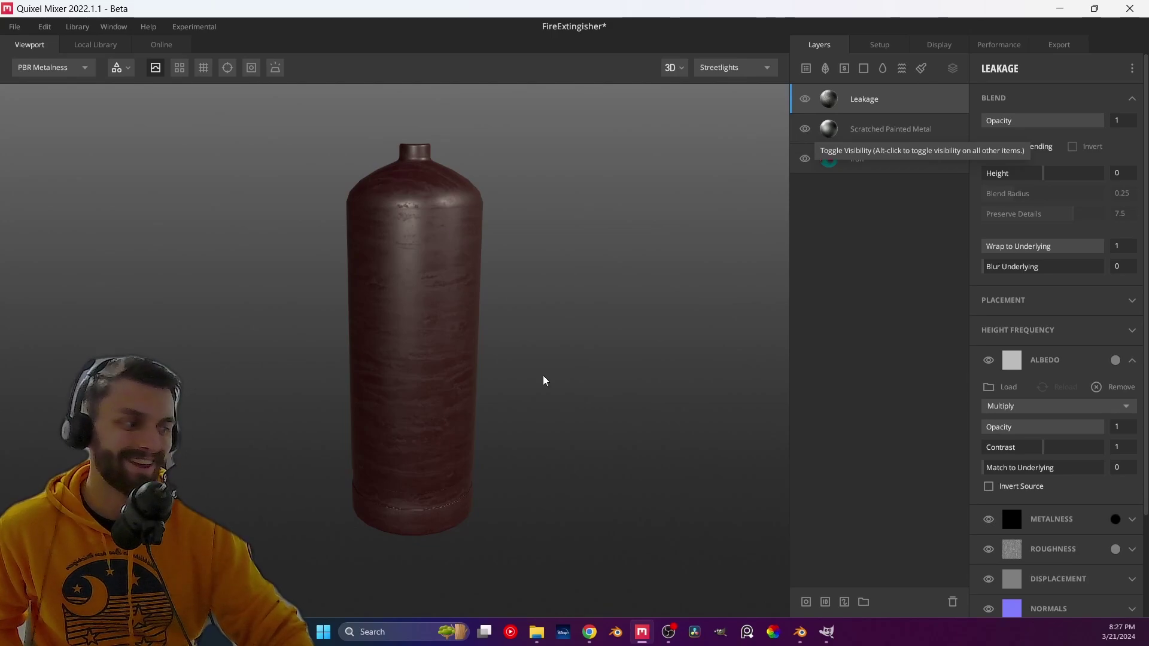
mouse_move(1095, 433)
left_mouse_down()
mouse_move(987, 427)
mouse_move(1116, 438)
left_mouse_up()
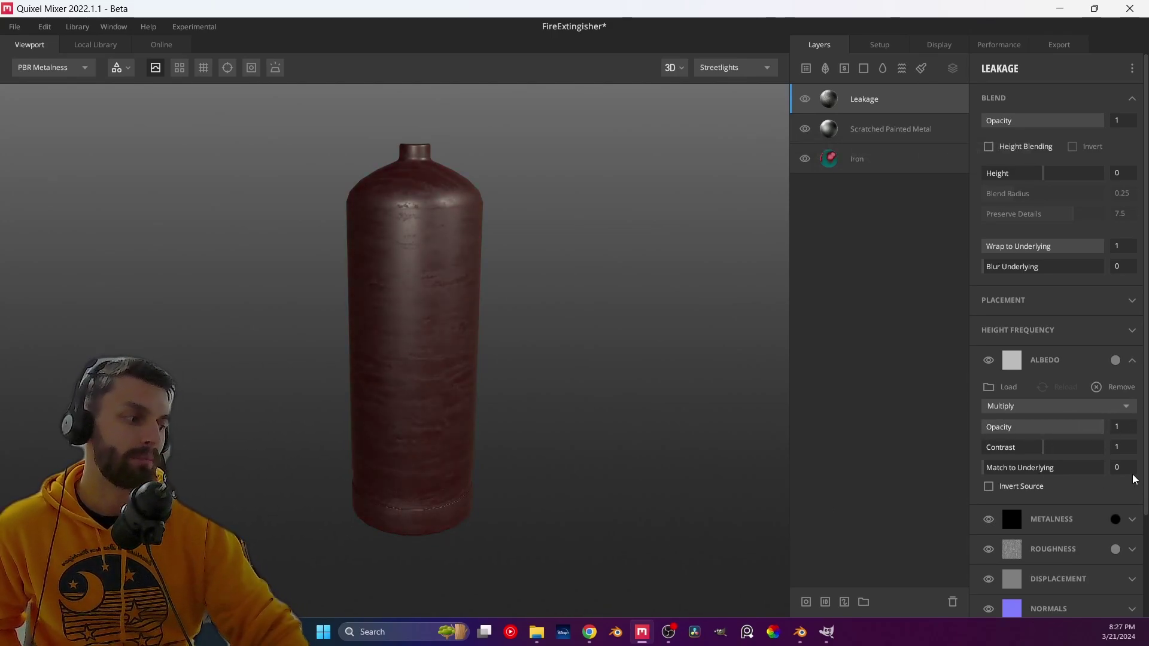
scroll(1048, 549, "down", 2)
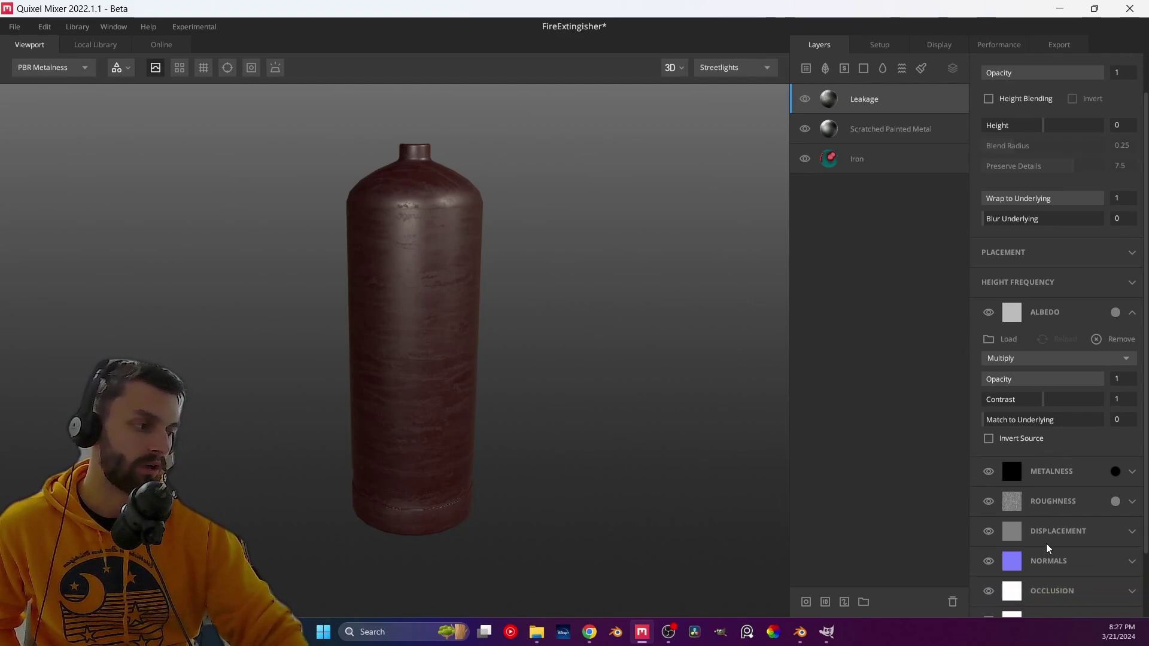
scroll(1048, 548, "down", 1)
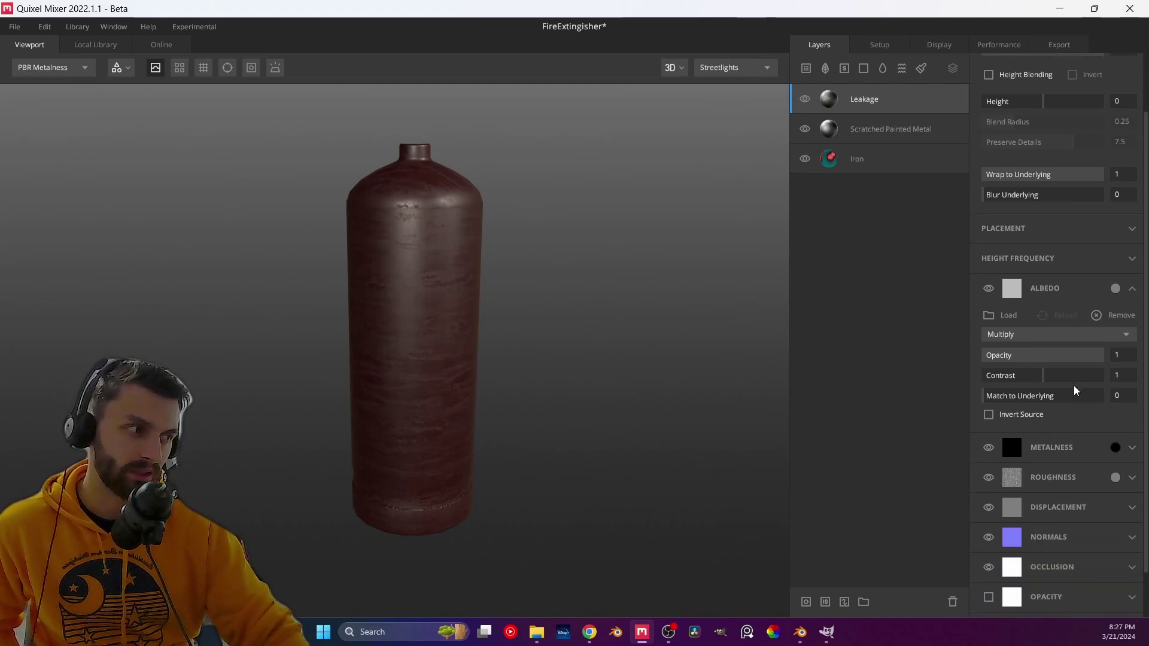
scroll(1132, 314, "down", 2)
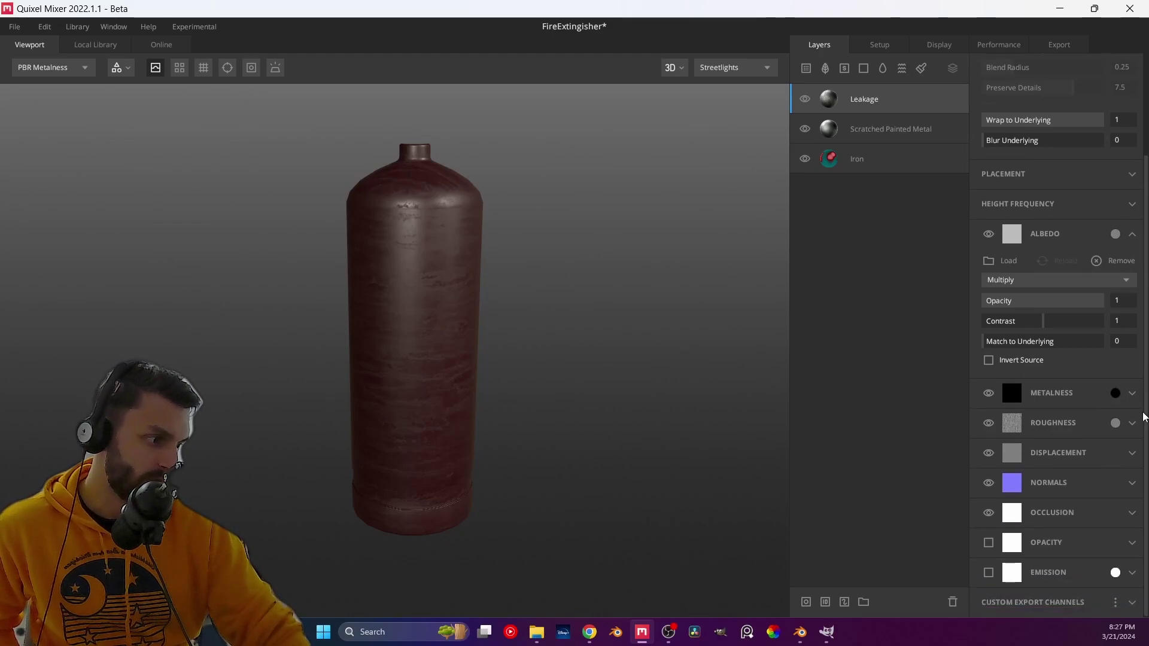
left_click(1132, 423)
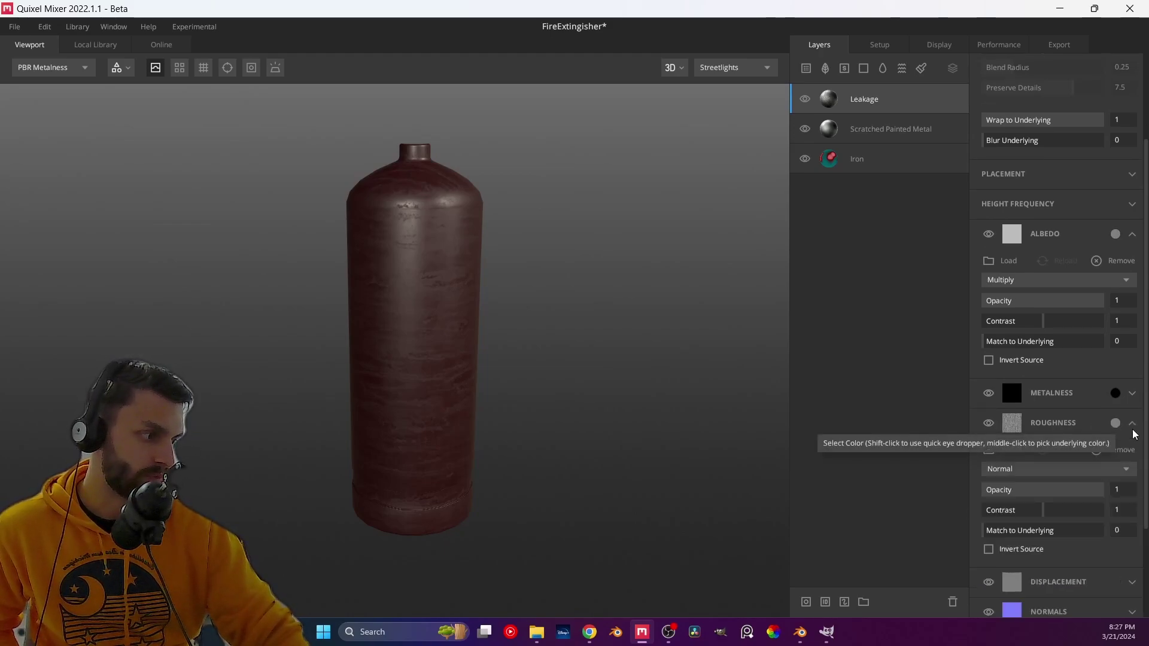
left_click(1038, 470)
left_click(1025, 346)
left_click(1022, 469)
left_click(1014, 452)
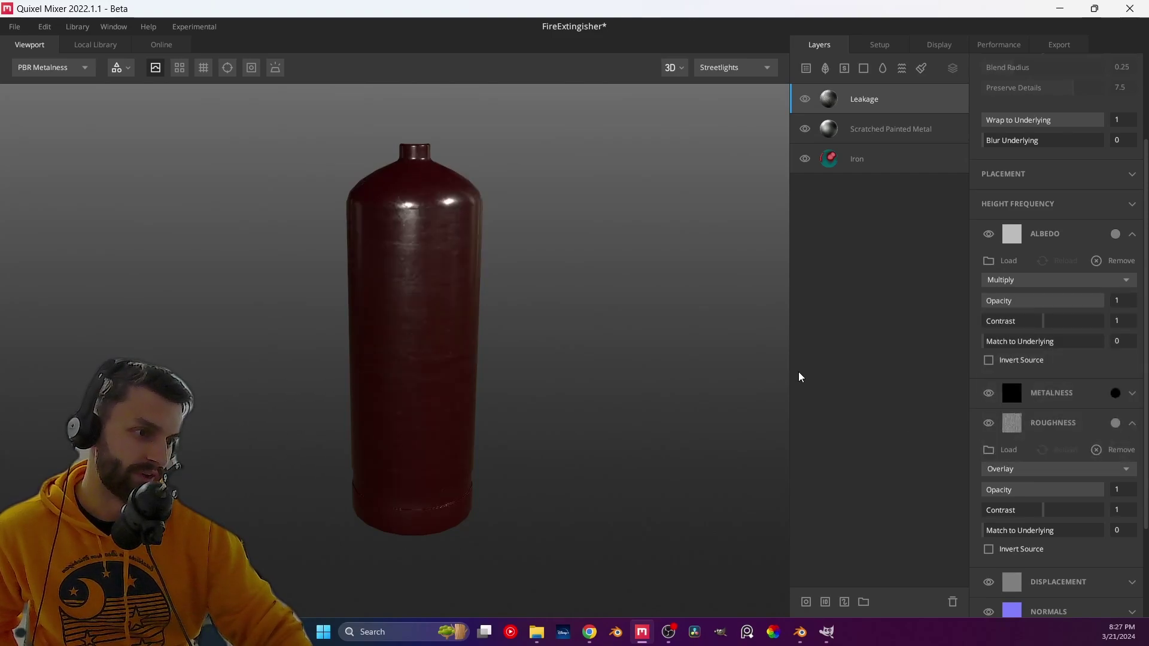
- Set the Leakage layer's roughness contrast to 1.1 and its albedo opacity to about 0.5
left_click(1090, 492)
left_click_drag(1090, 495, 1118, 499)
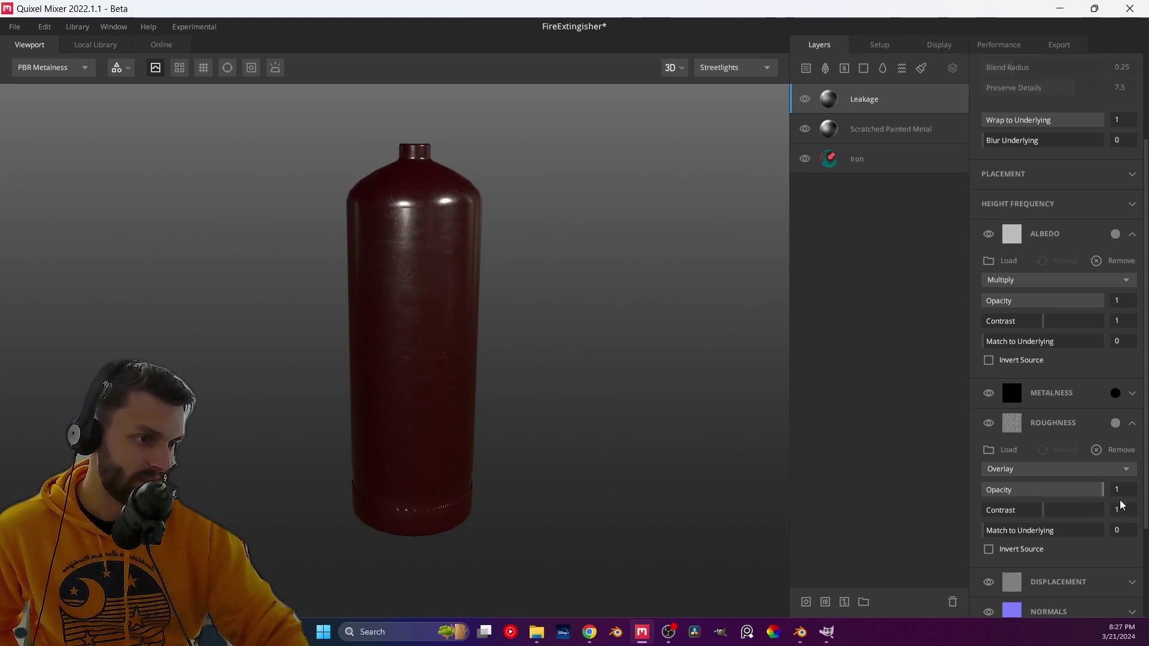
mouse_move(1042, 511)
left_mouse_down()
mouse_move(1106, 521)
mouse_move(1054, 523)
left_mouse_up()
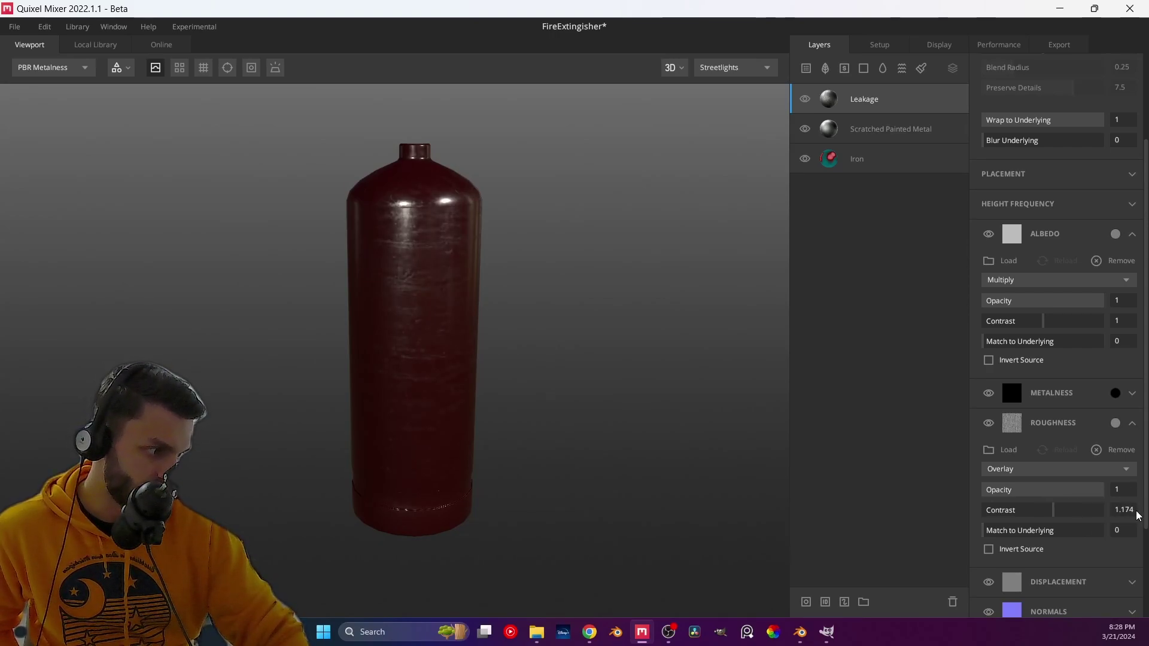
key("Return")
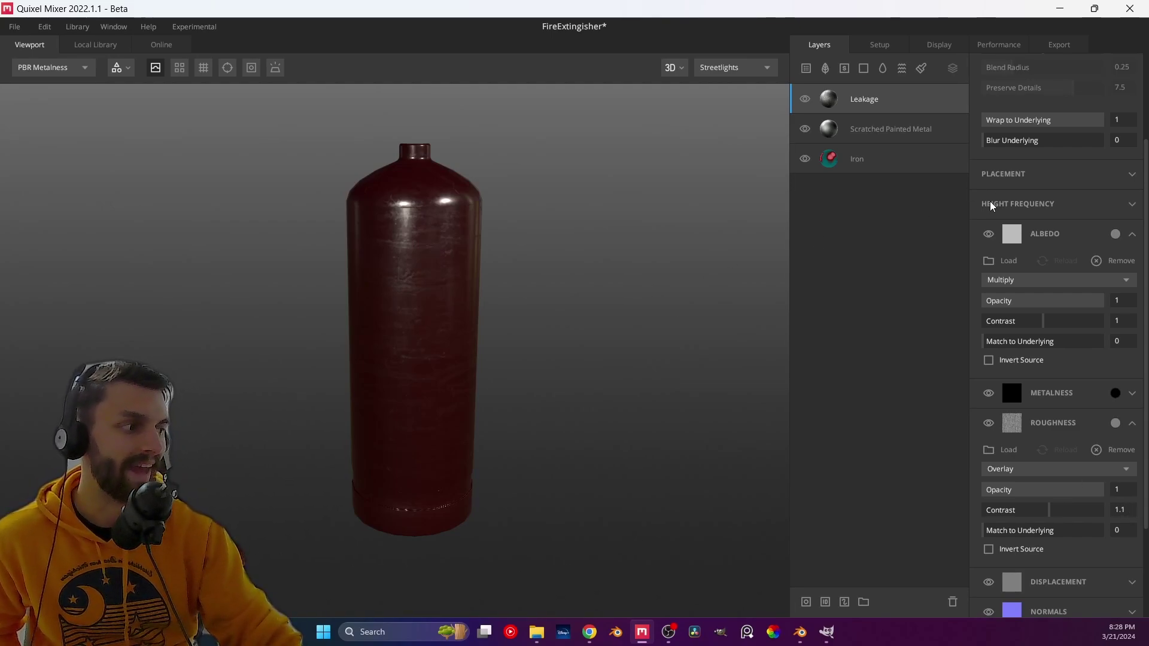
left_click_drag(1103, 304, 1044, 324)
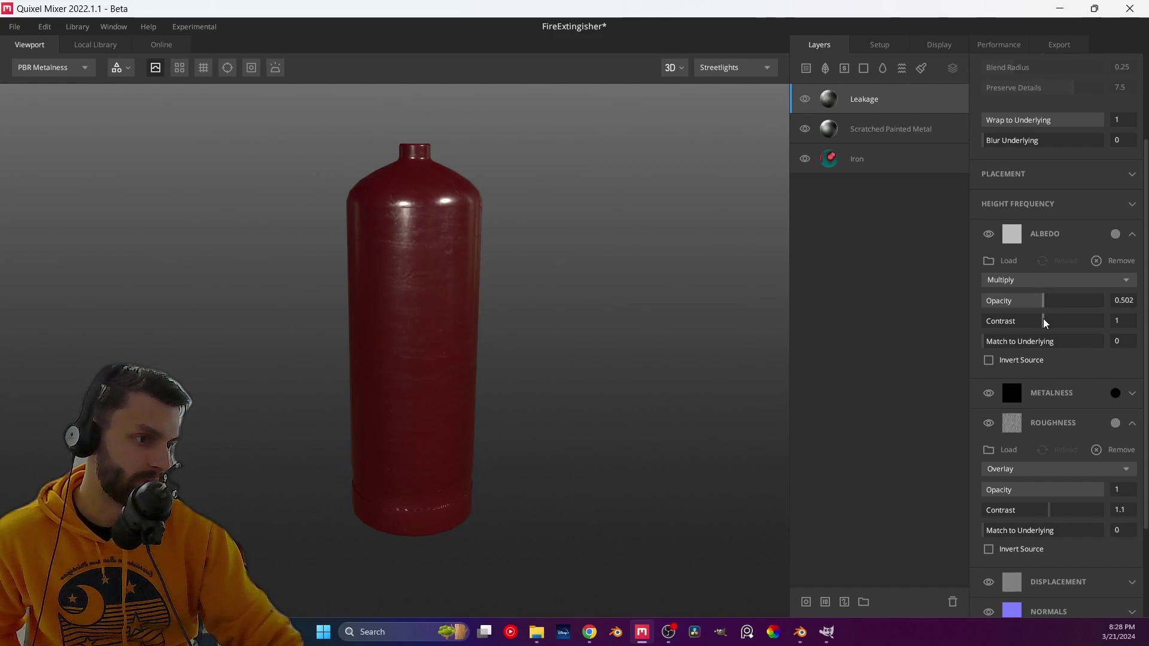
left_click_drag(329, 309, 361, 287)
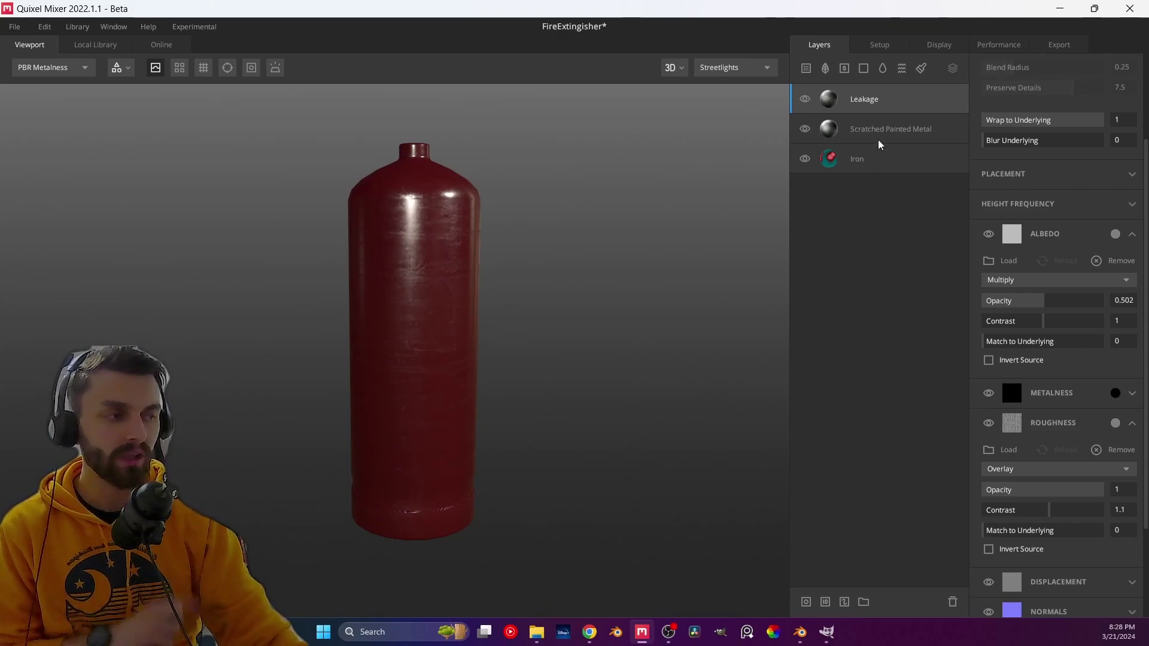
- Add a mask stack to the Leakage layer
right_click(871, 100)
left_click(860, 96)
right_click(859, 96)
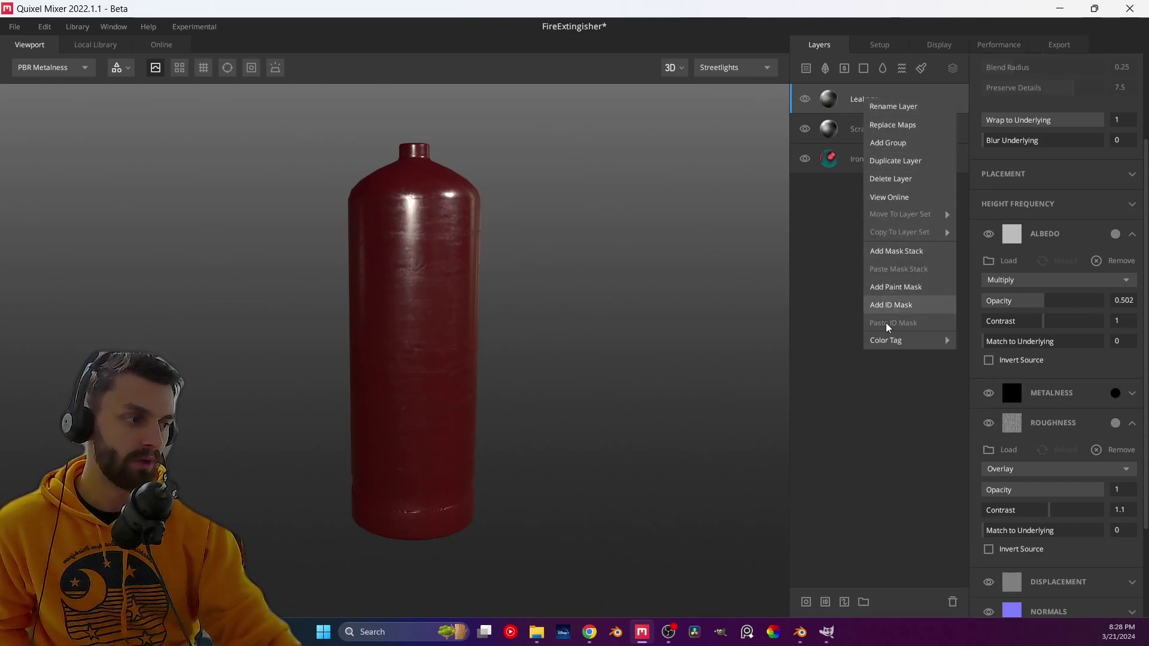
left_click(892, 253)
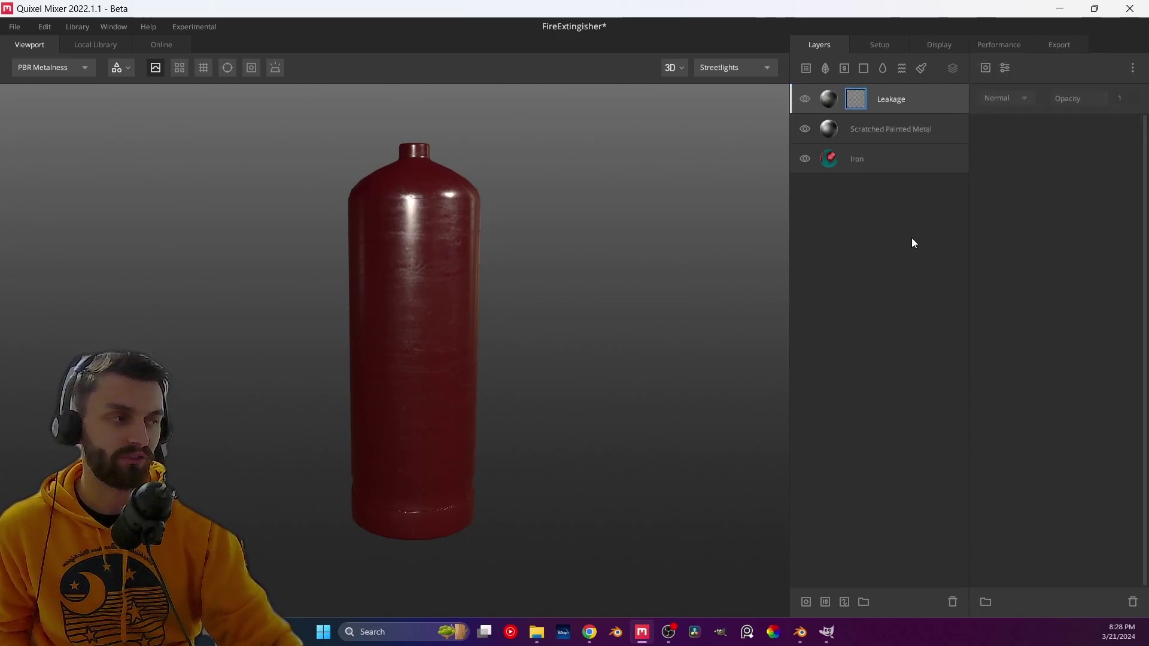
- Try a Curvature component in the Leakage mask, displaying the layer mask to examine the grooves near the body's base
left_click(986, 69)
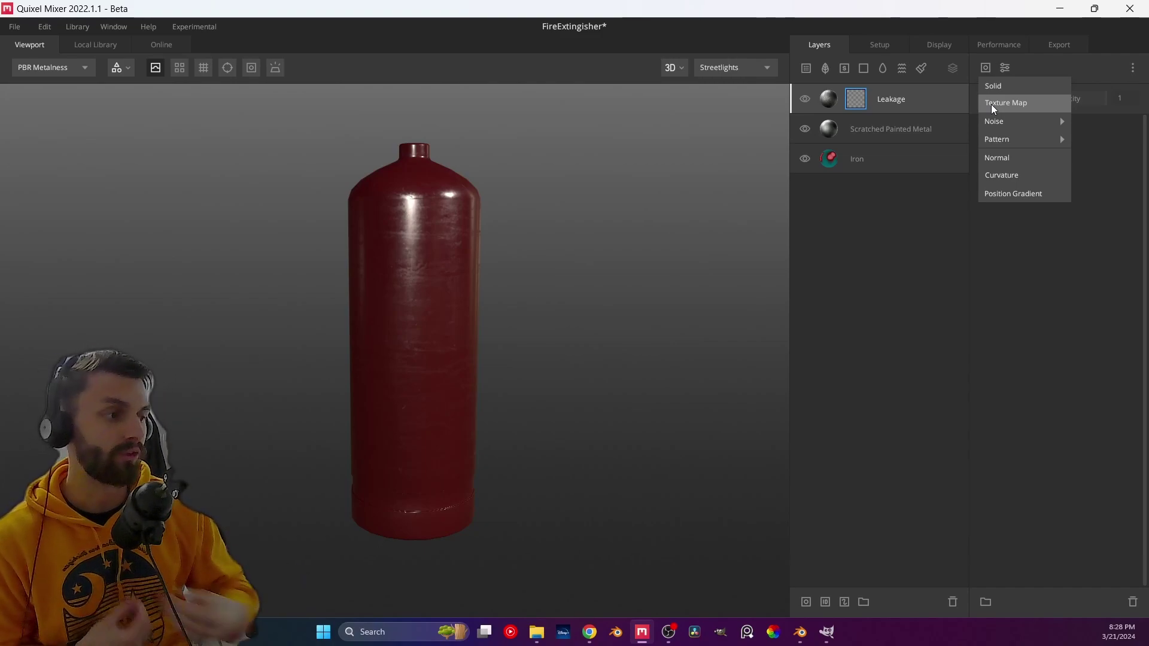
mouse_move(1007, 145)
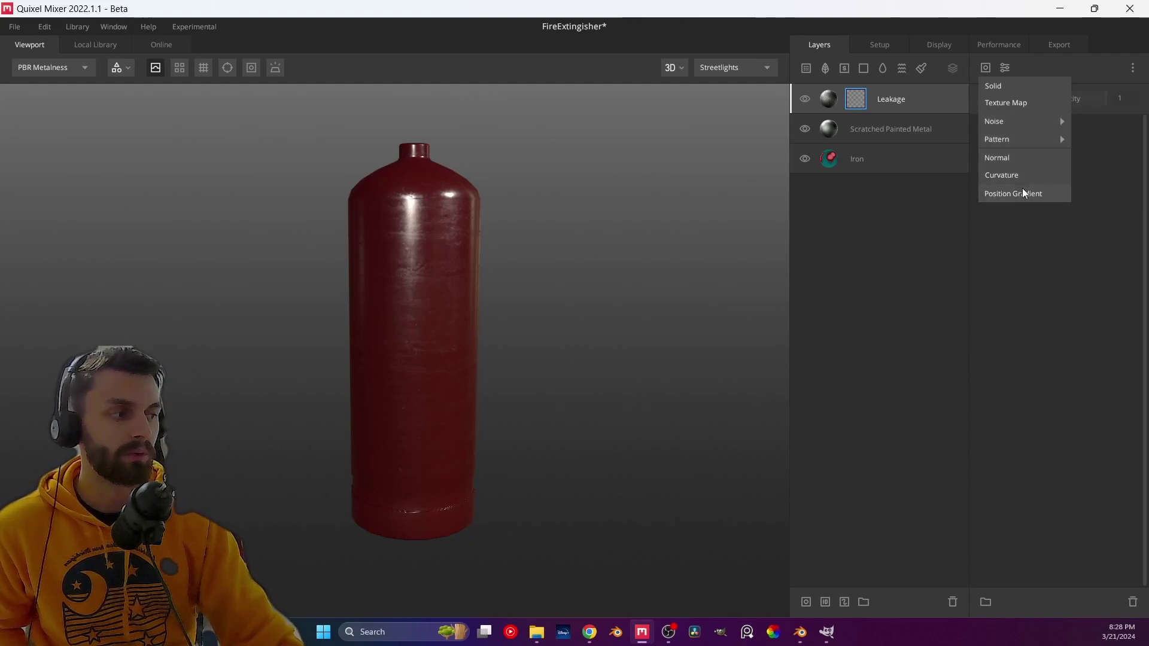
left_click(1007, 176)
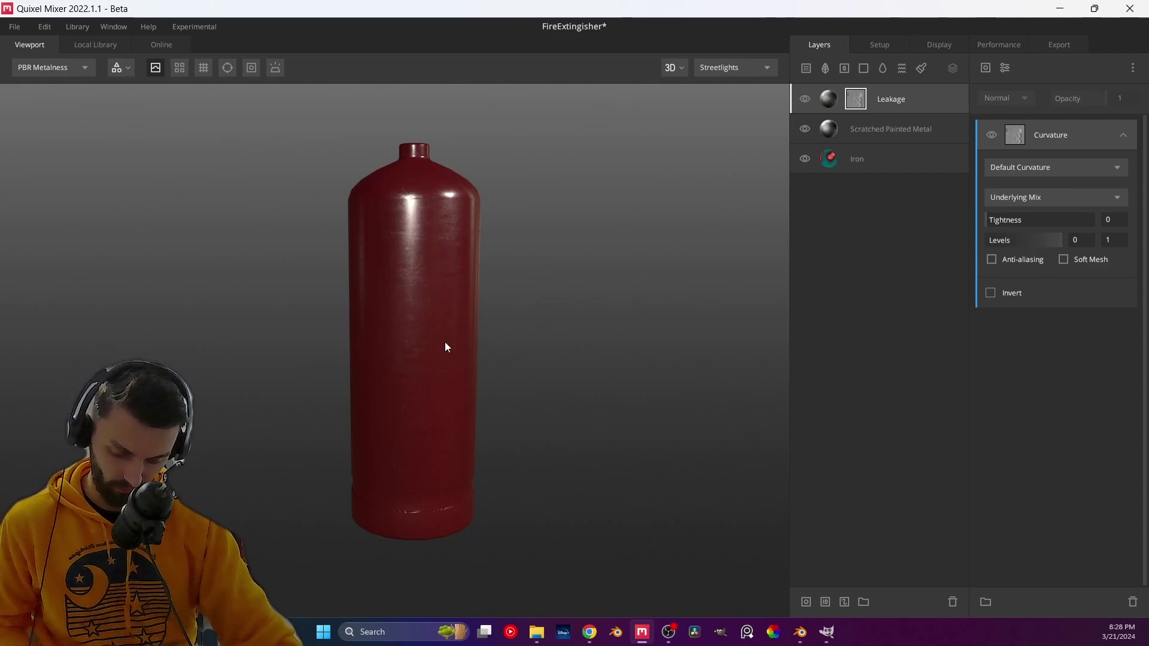
key("m")
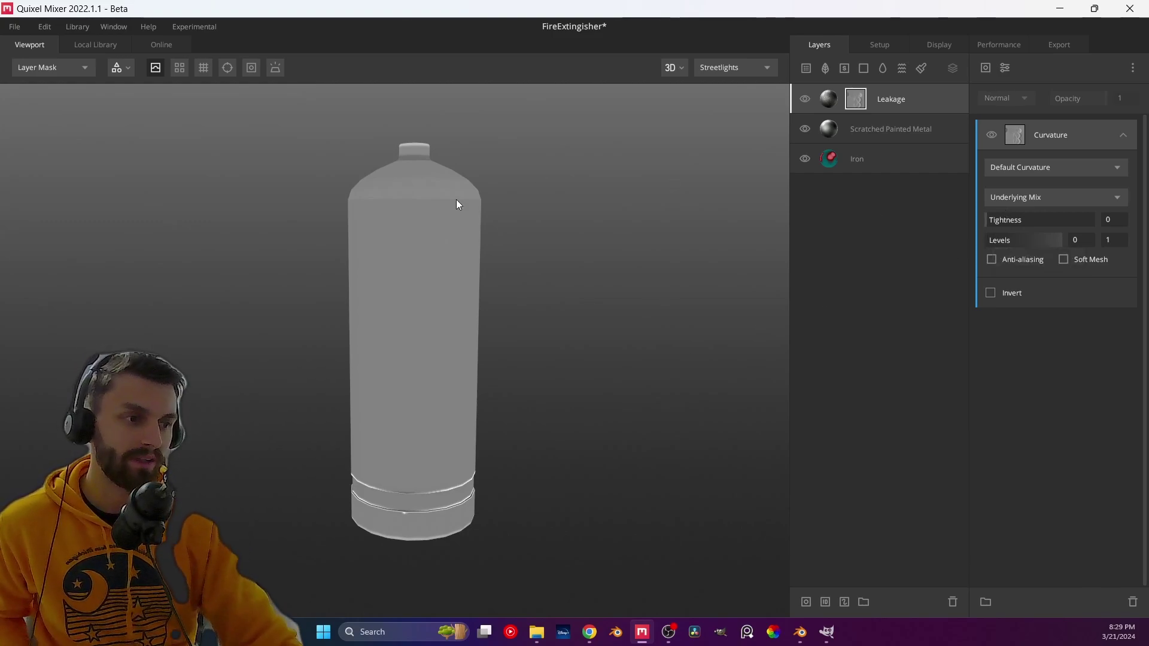
middle_click_drag(429, 425, 433, 376)
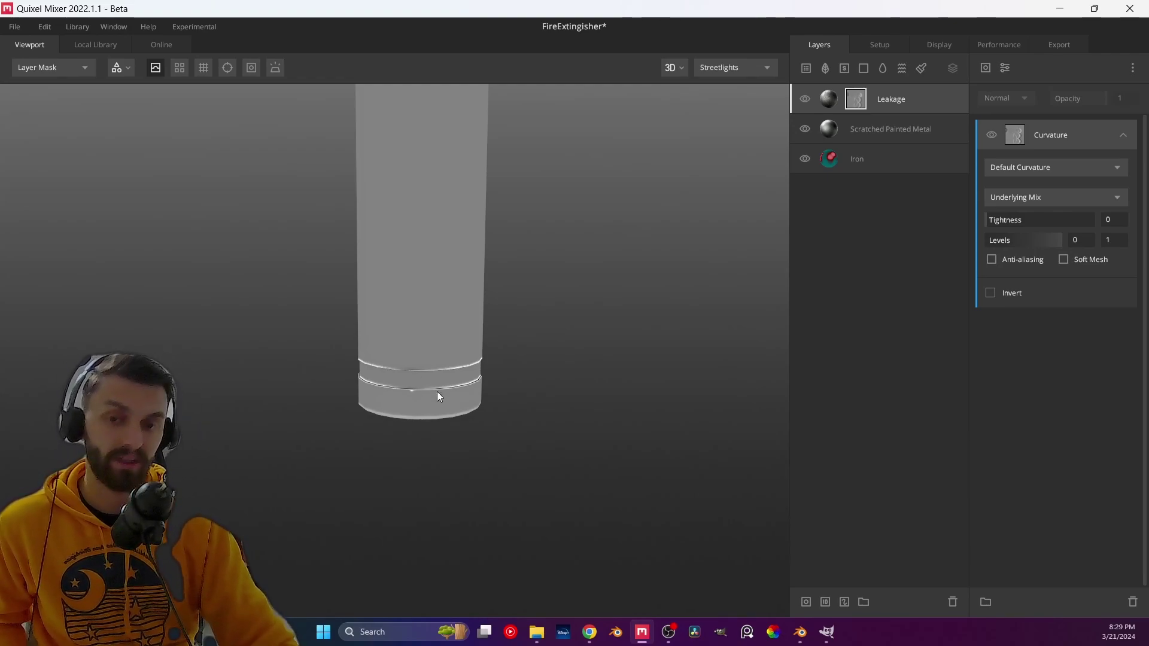
left_click_drag(437, 385, 442, 307)
scroll(451, 403, "up", 5)
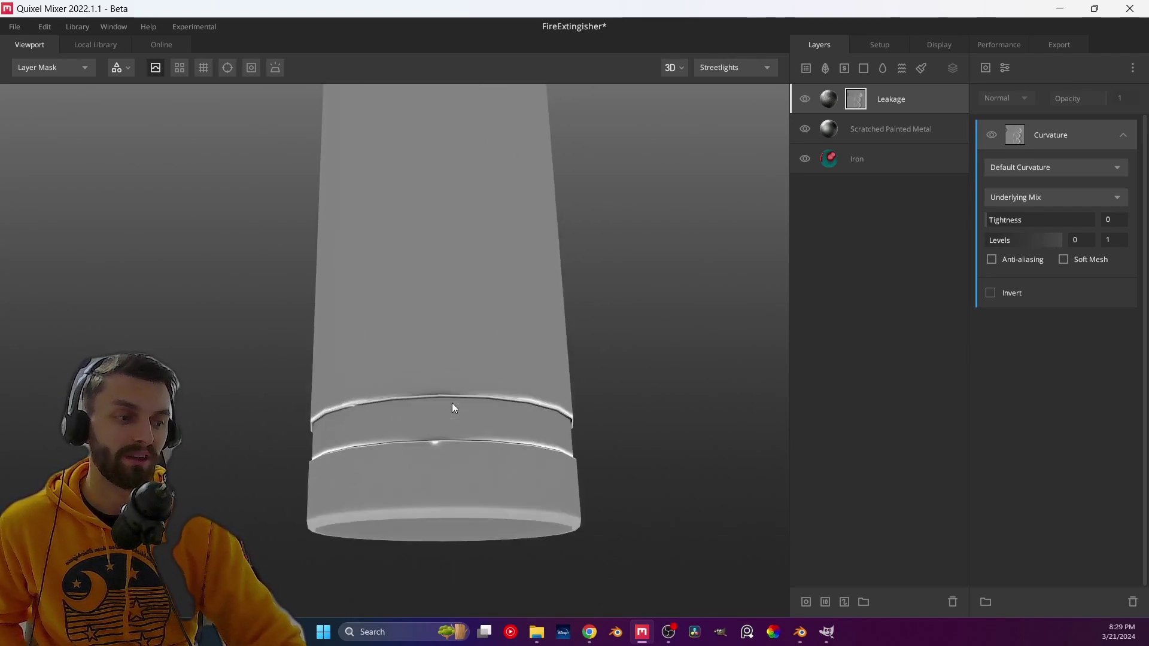
left_click_drag(451, 403, 423, 374)
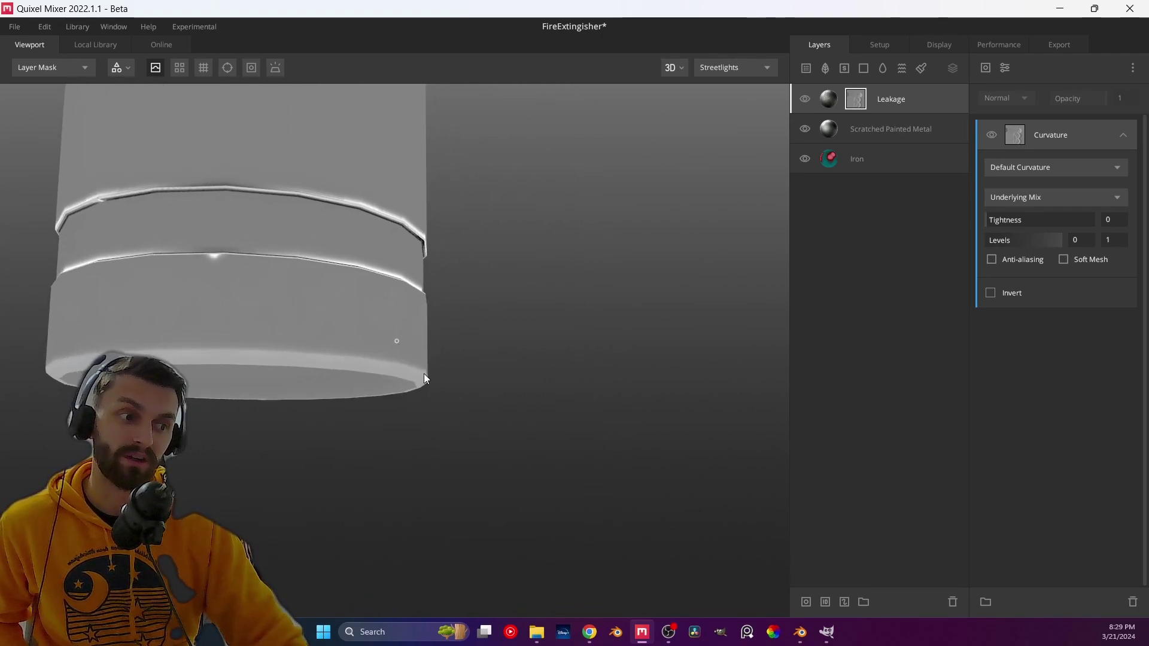
left_click_drag(376, 301, 651, 251)
- Try a lower level of 0.579 on the Curvature component and delete it from the Leakage mask
left_click_drag(997, 220, 968, 234)
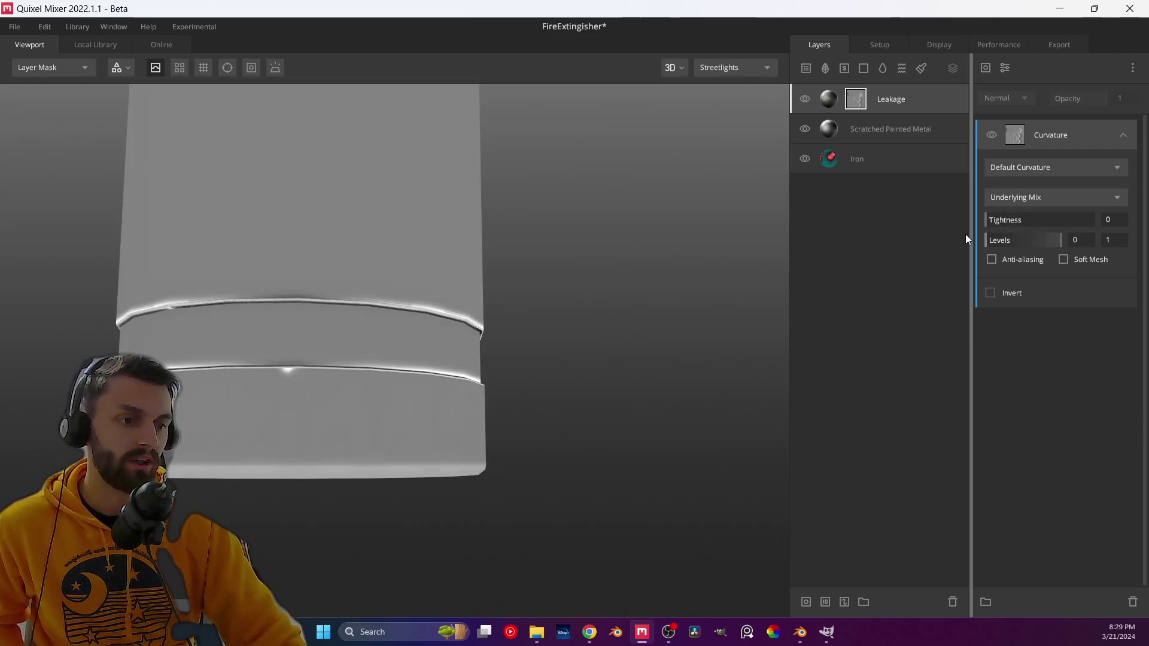
mouse_move(1055, 238)
left_mouse_down()
mouse_move(1031, 242)
mouse_move(1060, 241)
left_mouse_up()
left_click_drag(986, 240, 1030, 245)
left_click_drag(538, 347, 338, 248)
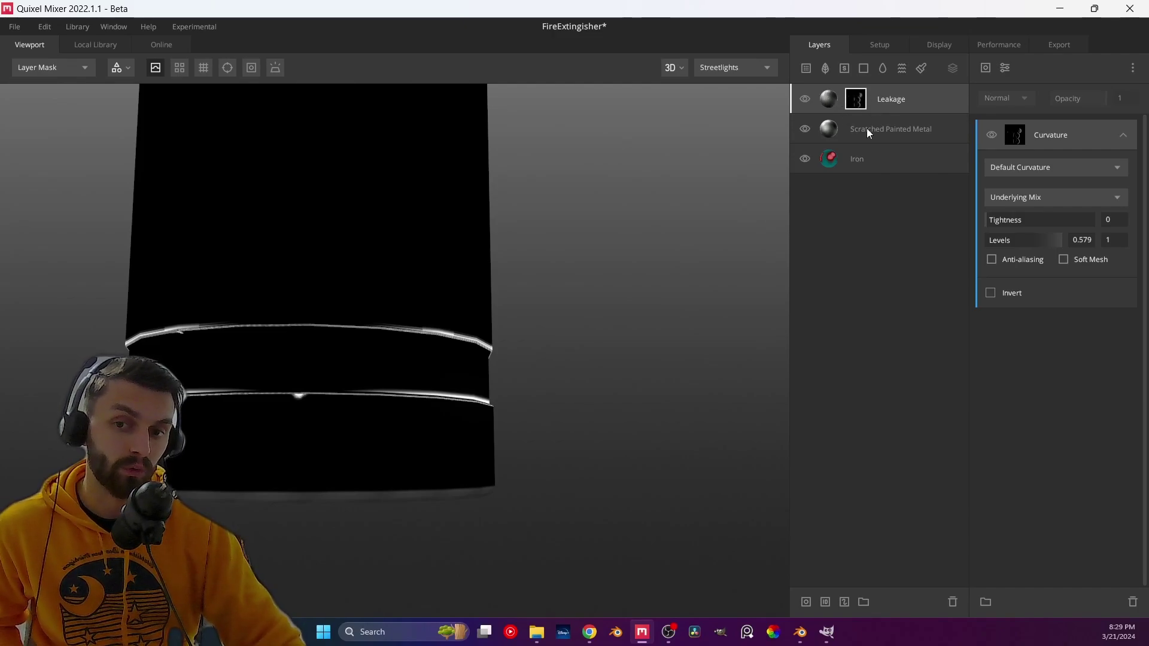
right_click(1064, 142)
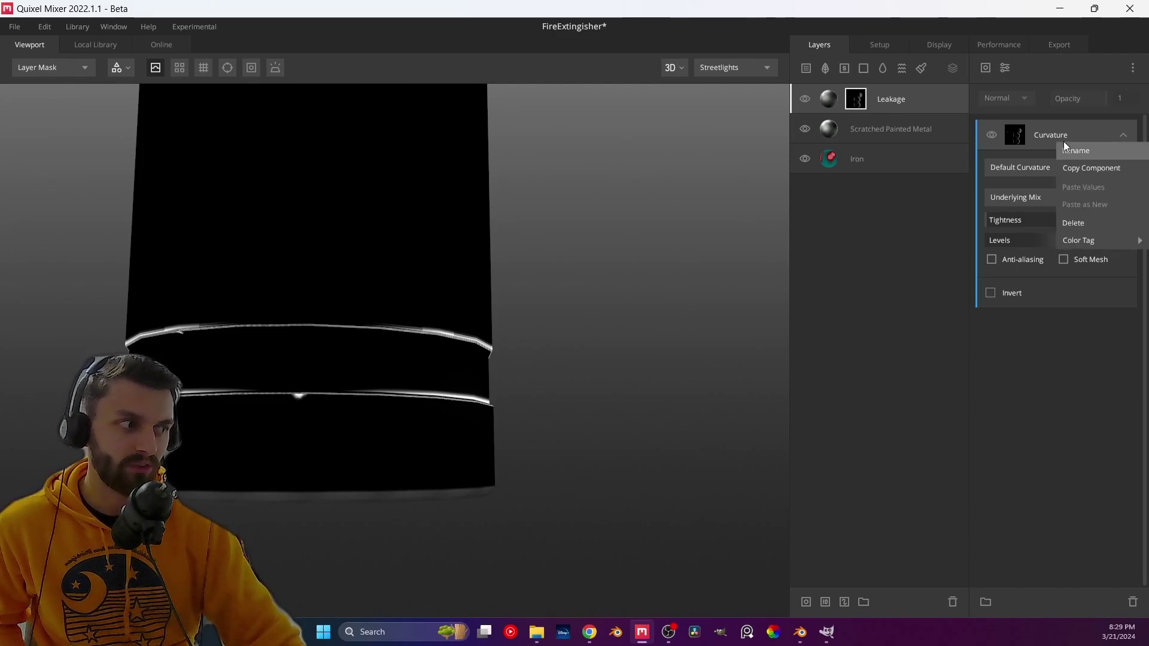
left_click(1083, 229)
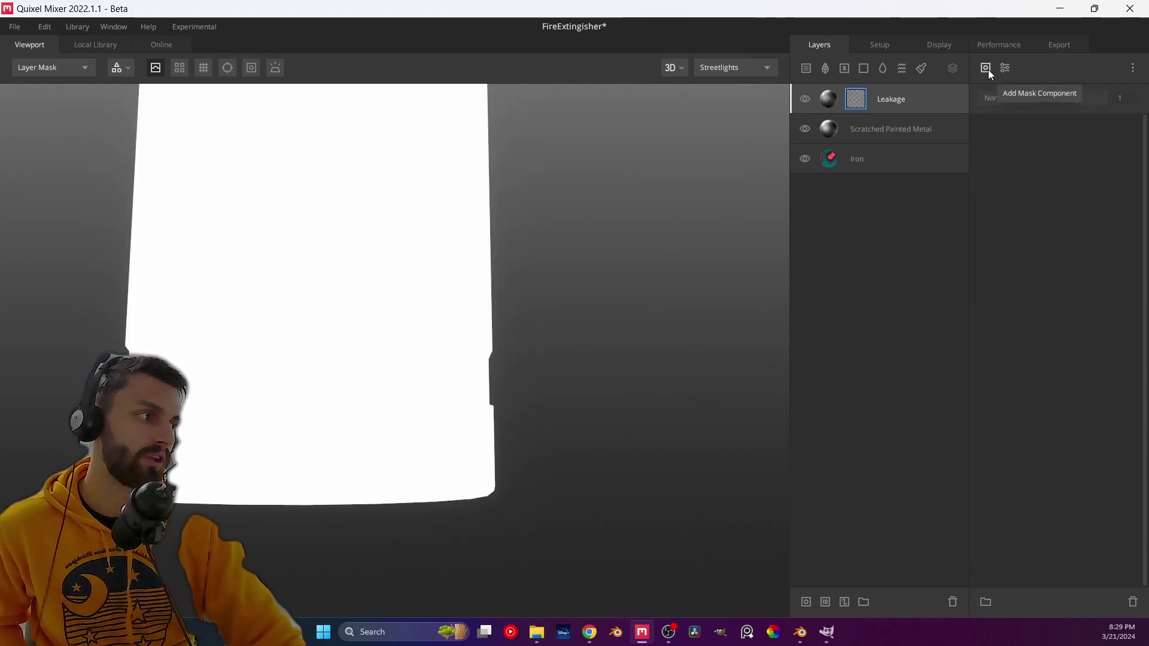
- Add a Projection modifier to the Leakage mask and set its projection type to Freeform
left_click(987, 69)
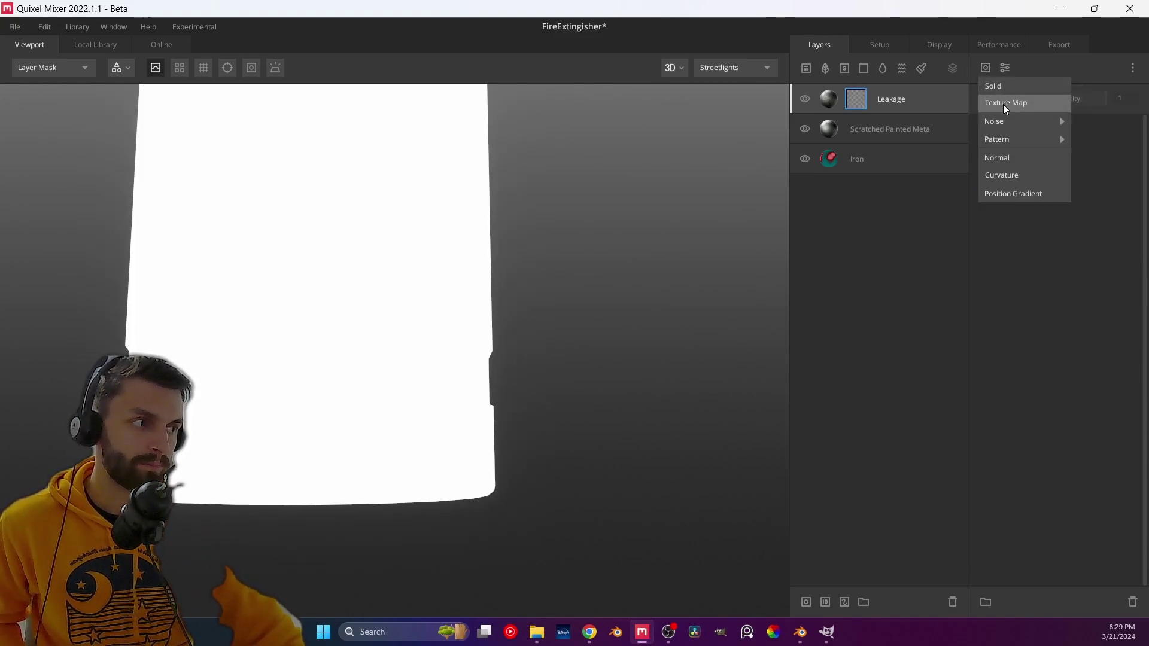
left_click(1005, 66)
left_click(1004, 66)
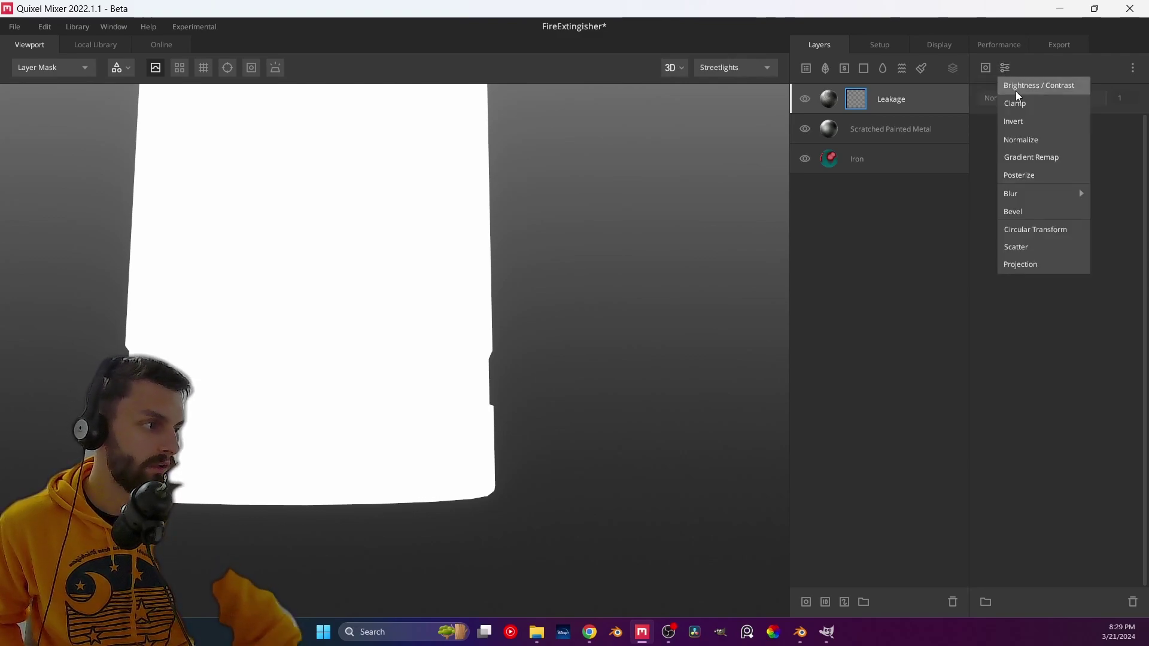
left_click(1026, 264)
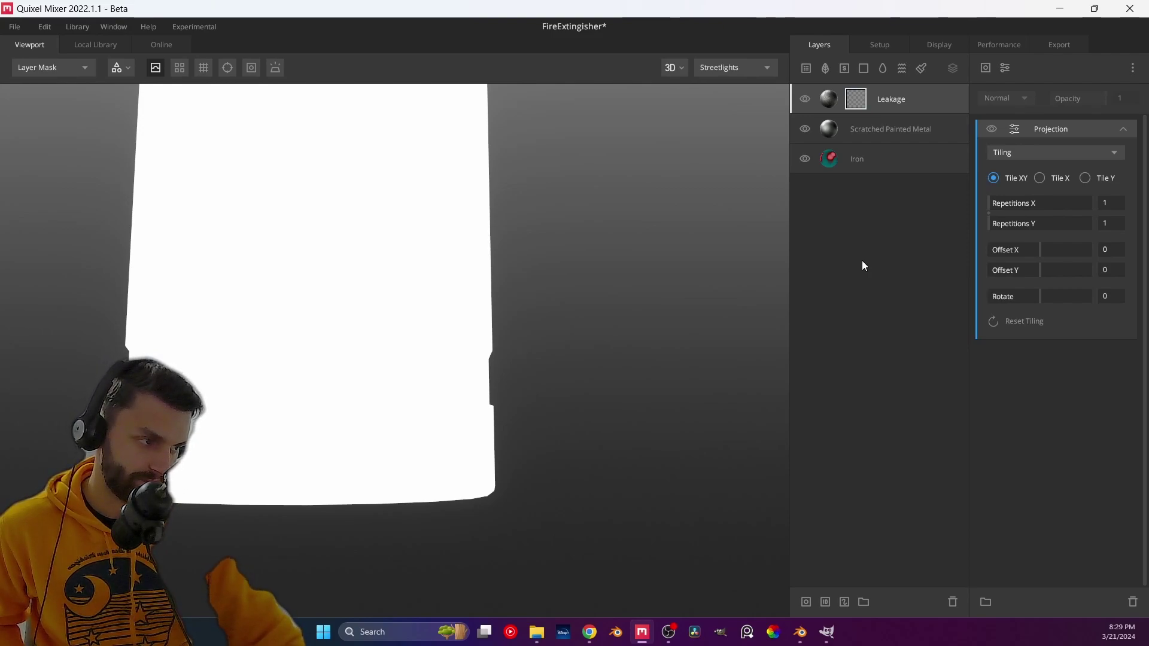
left_click_drag(456, 314, 401, 297)
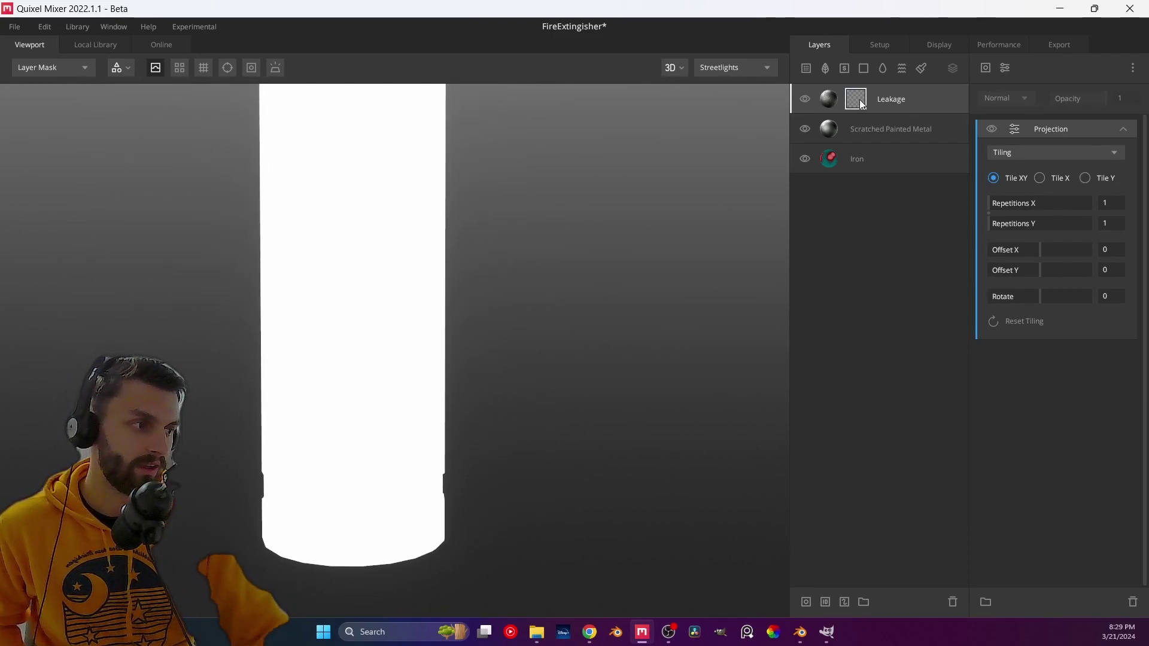
scroll(460, 379, "down", 4)
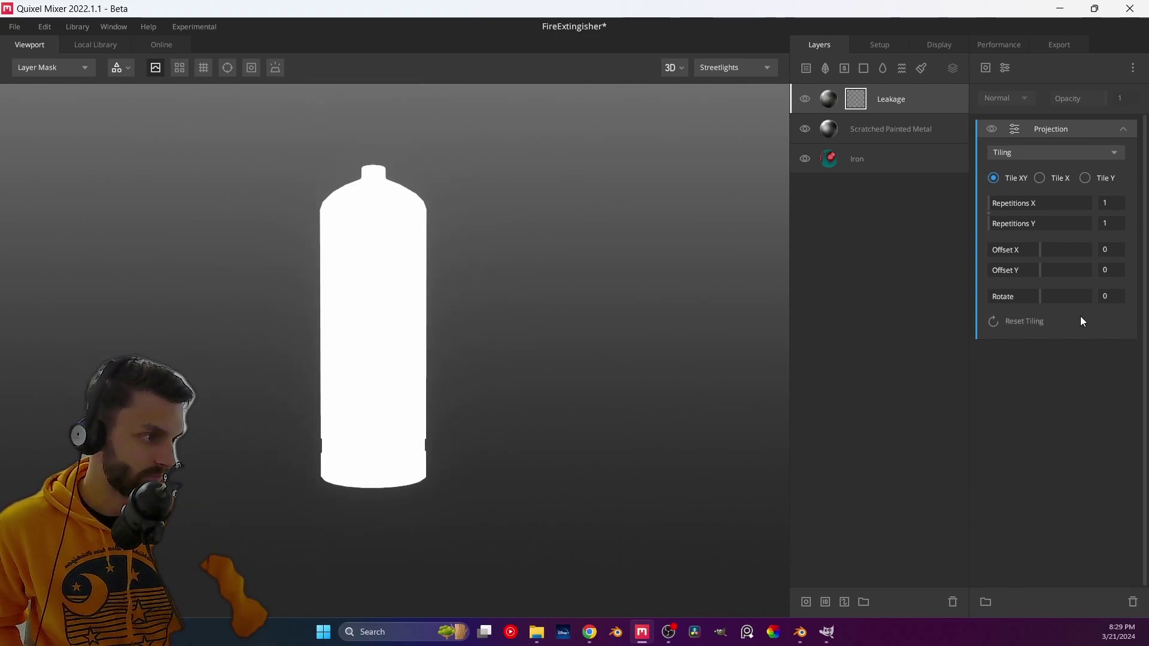
left_click(1029, 152)
left_click(1021, 187)
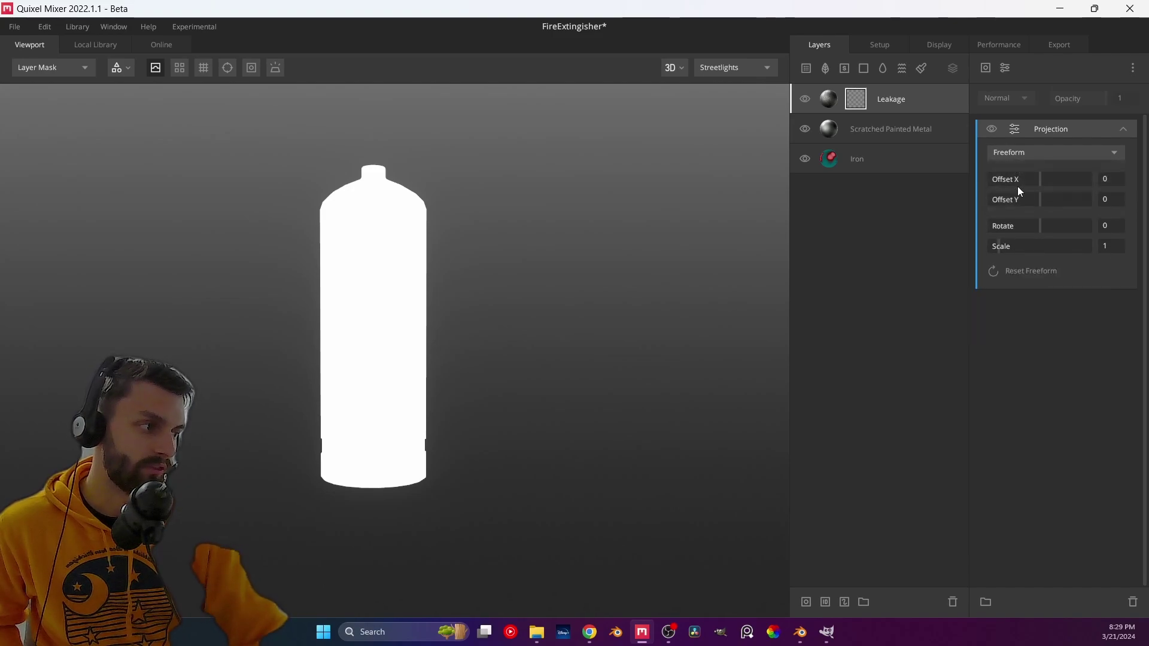
- Try Offset X -0.135 and Offset Y 1 on the Freeform Projection modifier, and delete it from the Leakage mask
left_click_drag(1040, 200, 1003, 199)
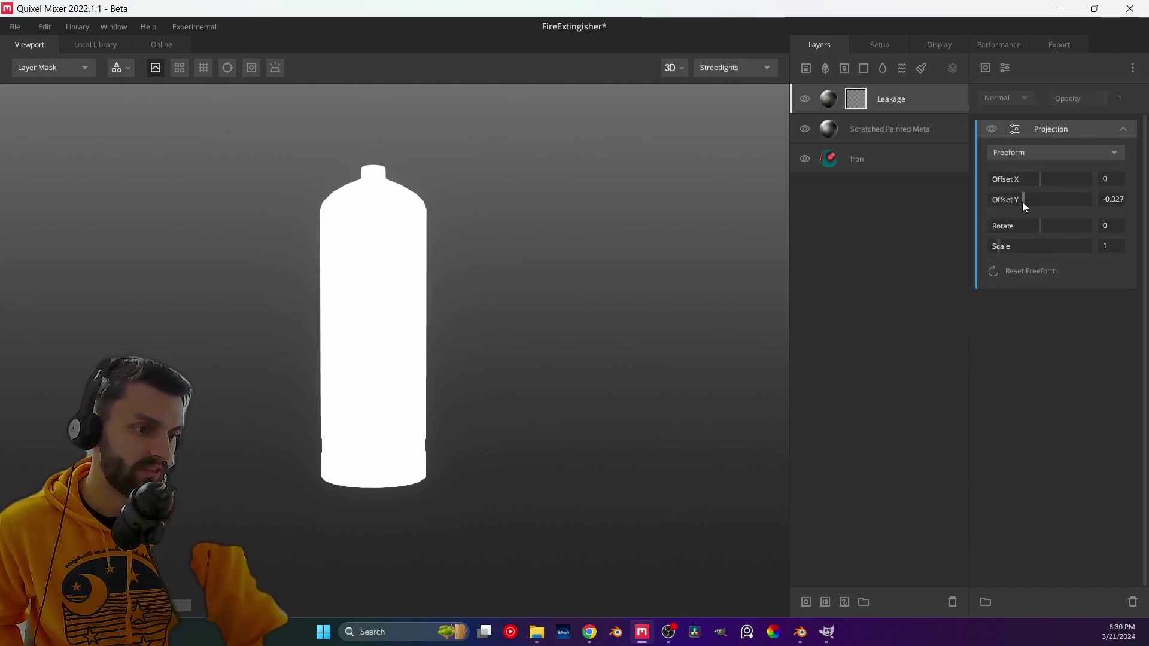
double_click(1024, 201)
left_click(825, 100)
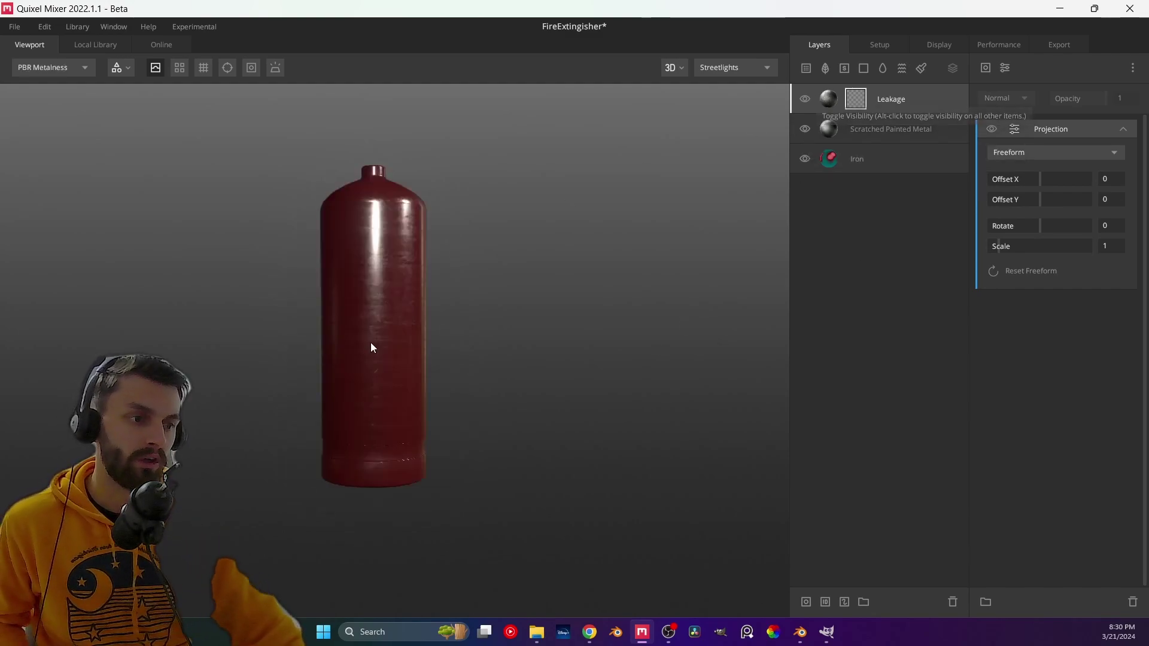
scroll(376, 356, "up", 2)
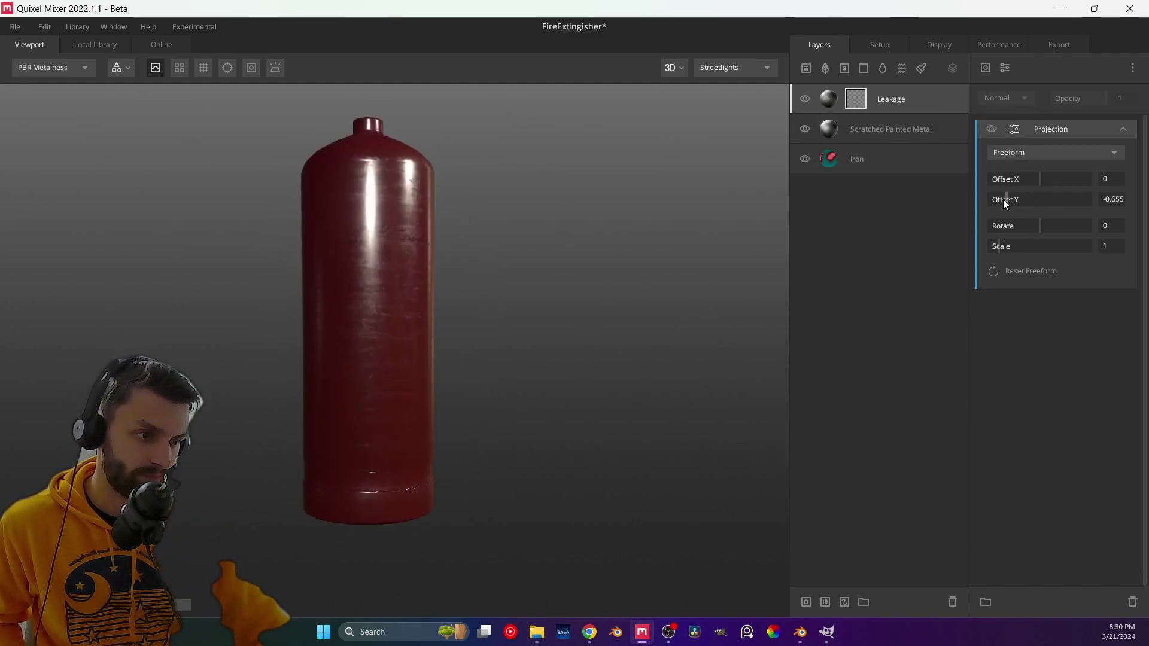
mouse_move(1025, 203)
left_mouse_down()
mouse_move(1094, 184)
mouse_move(985, 185)
mouse_move(1052, 186)
mouse_move(1035, 191)
left_mouse_up()
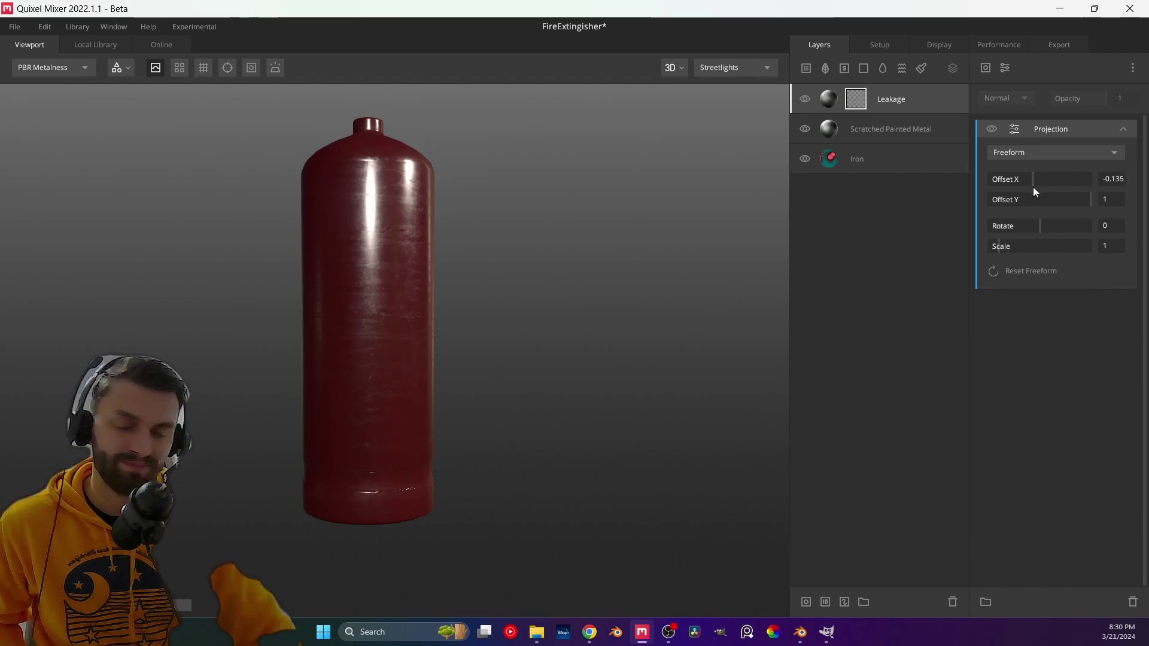
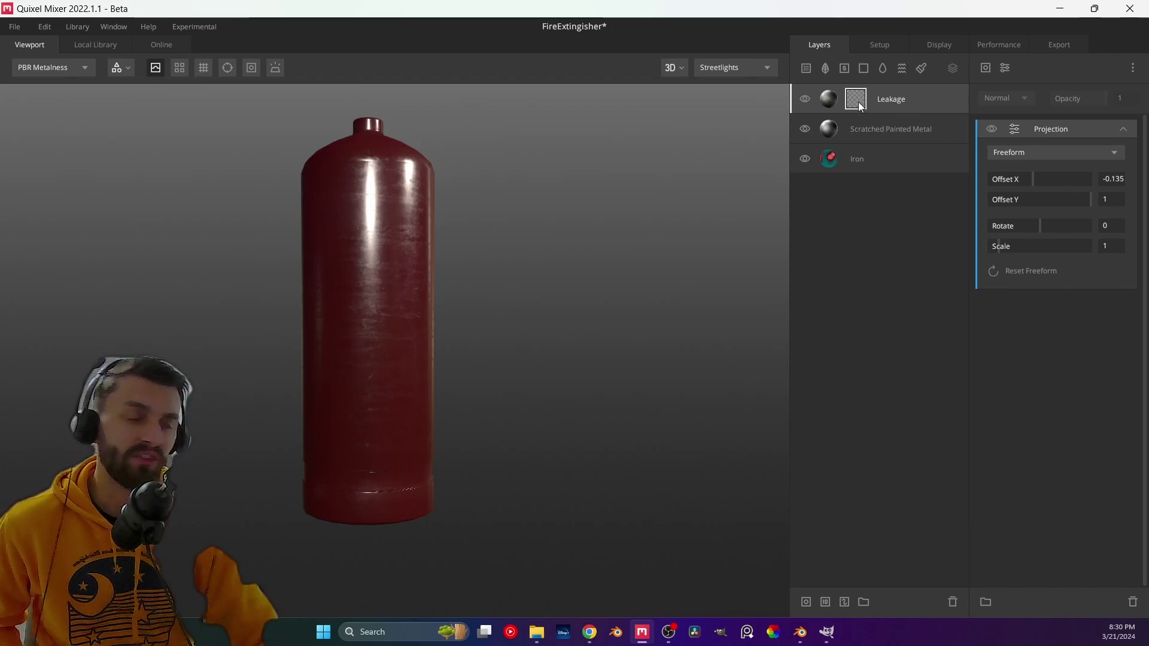
right_click(1060, 130)
left_click(1073, 213)
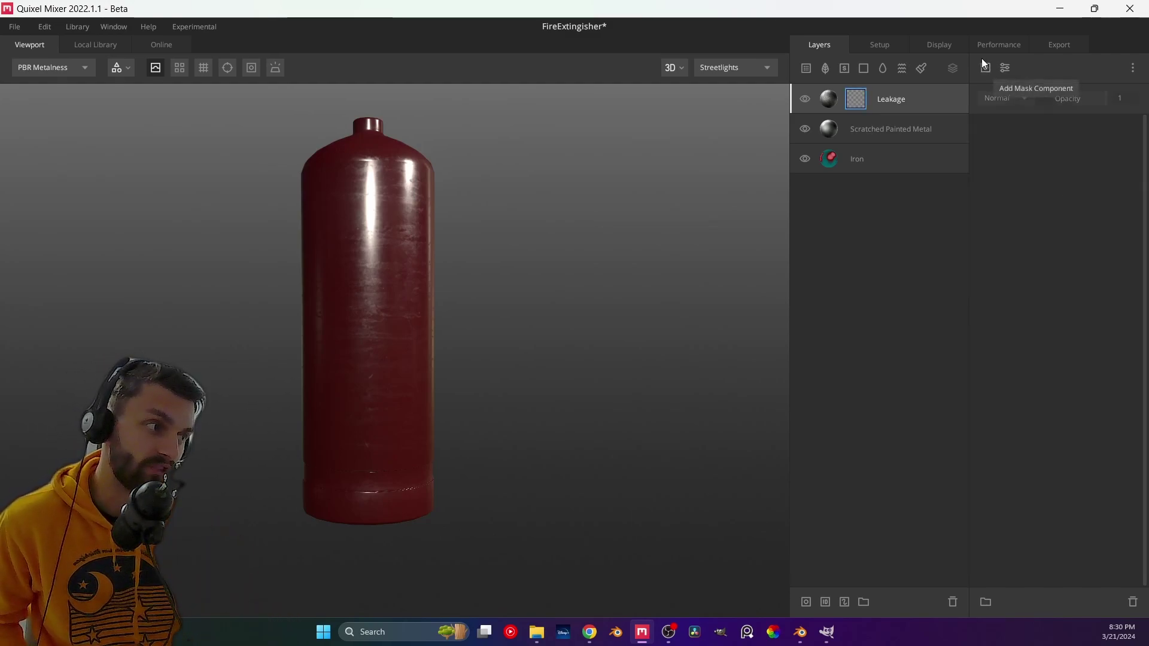
- Try a Solid component with different brightness levels in the Leakage mask and delete it
left_click(986, 68)
left_click(1007, 90)
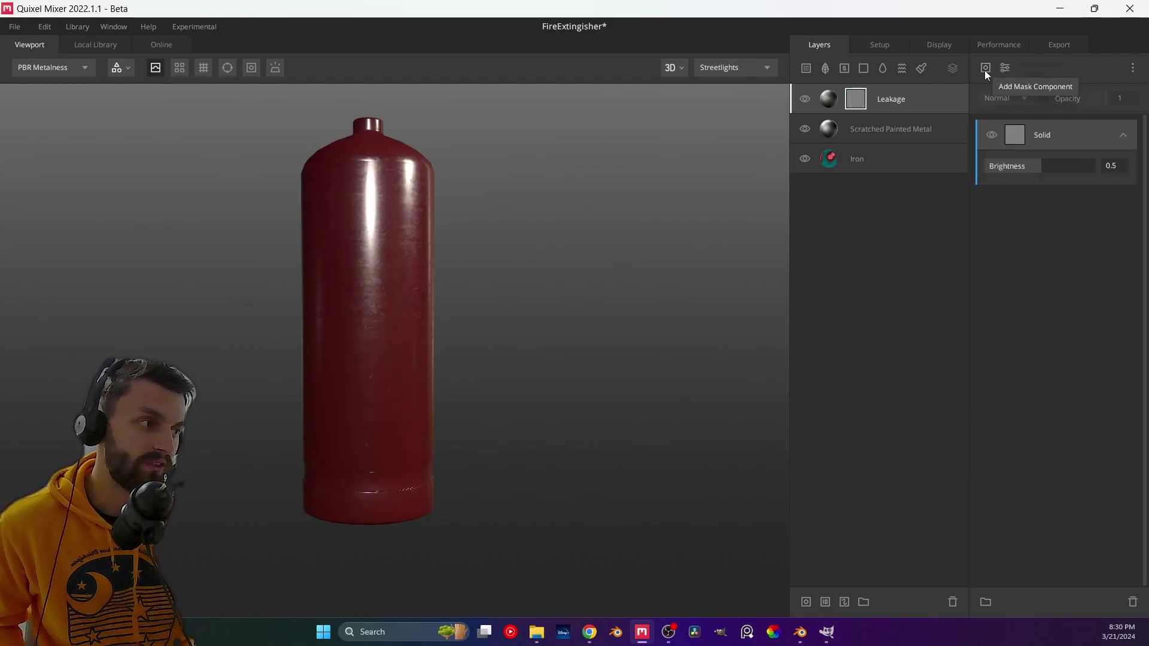
left_click_drag(1042, 166, 1021, 167)
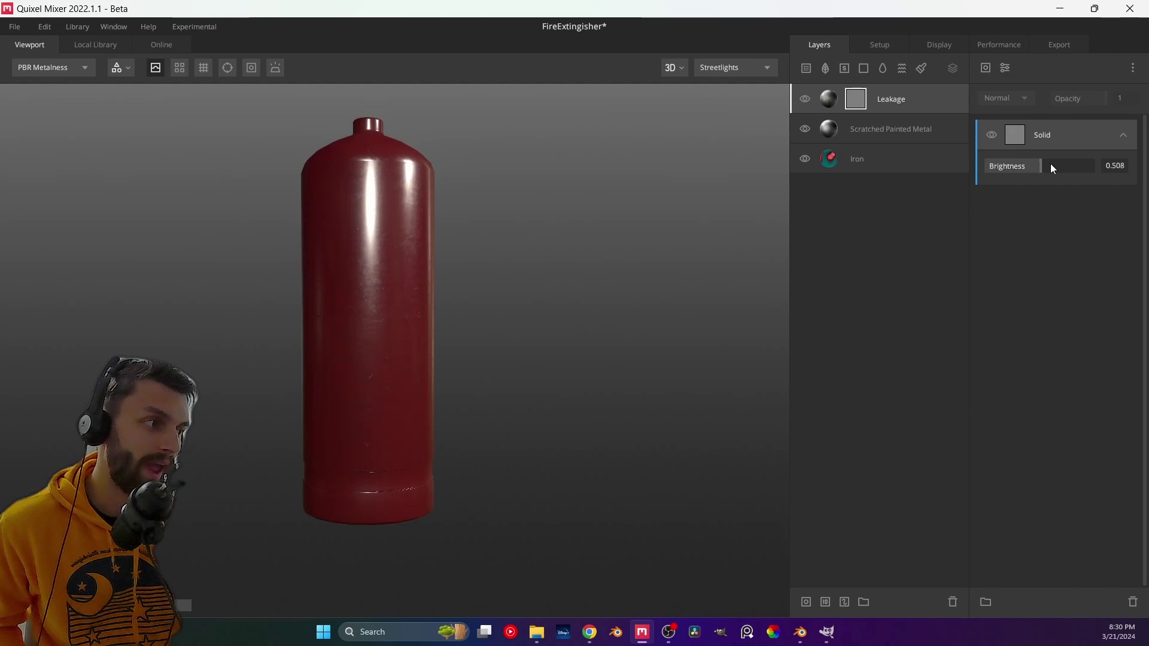
right_click(1041, 122)
left_click(1051, 196)
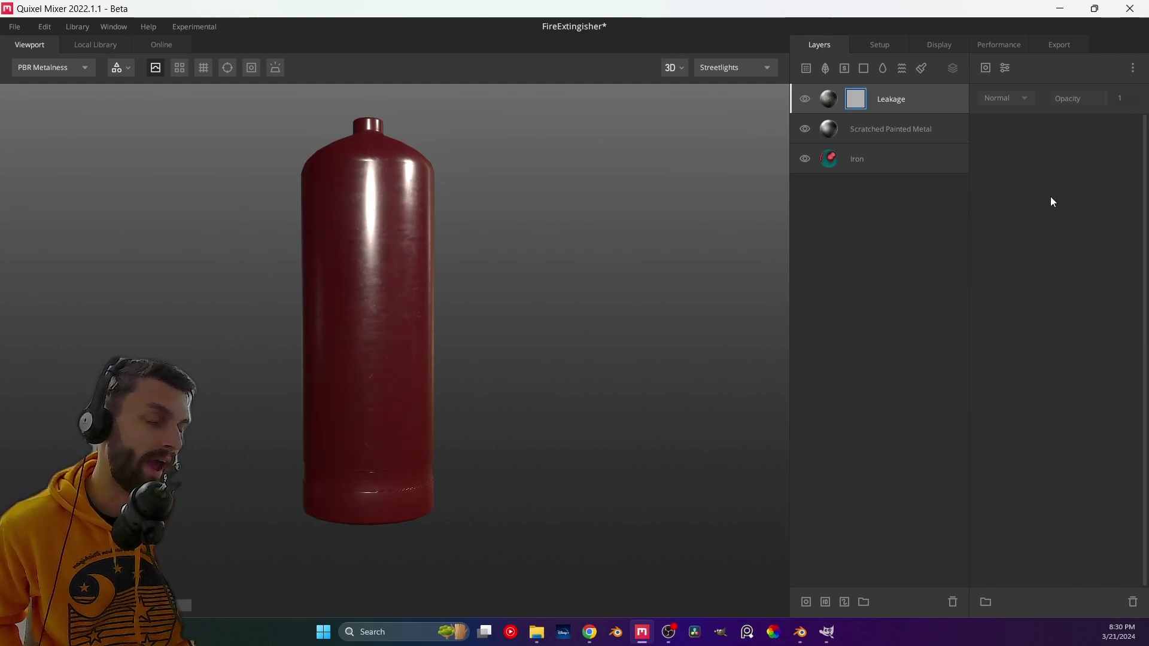
- Try a Texture Map component in the Leakage mask with the Layer Map, Library Asset and Base Map sources, and delete it
left_click(988, 67)
mouse_move(1046, 125)
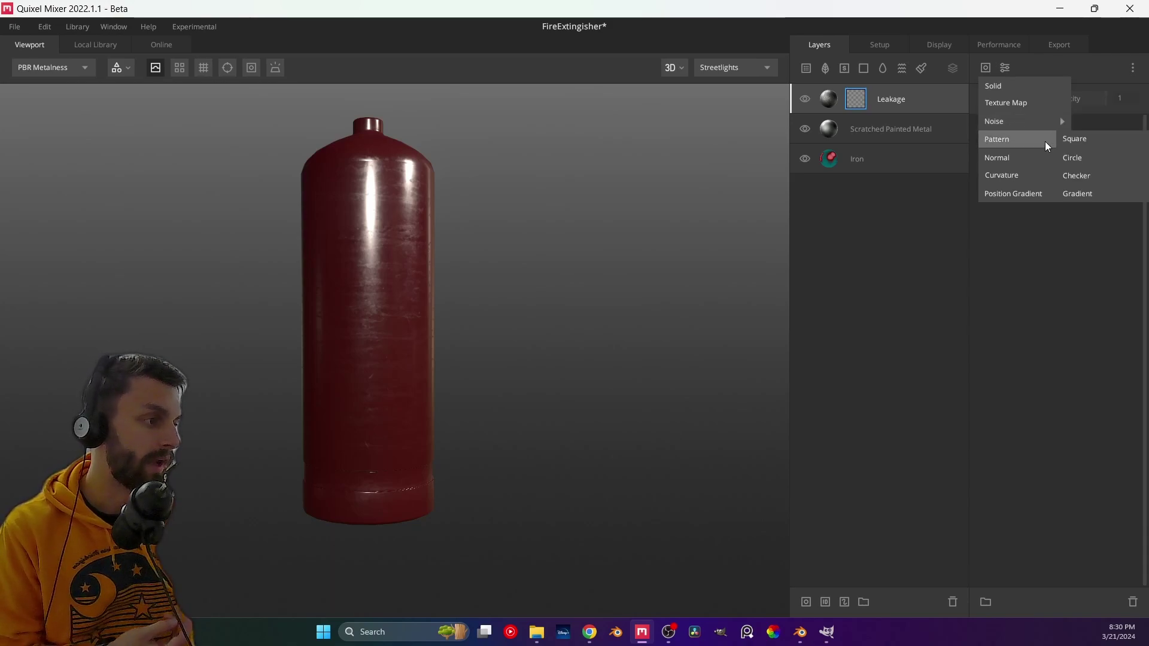
left_click(1020, 111)
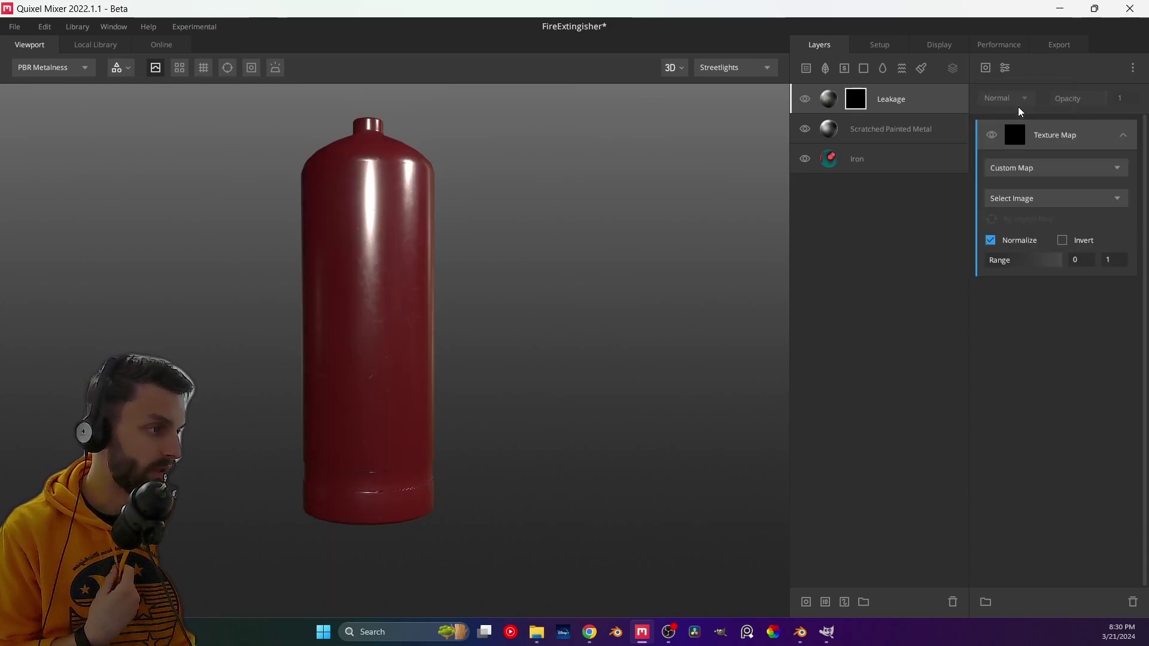
left_click(1058, 165)
left_click(1056, 203)
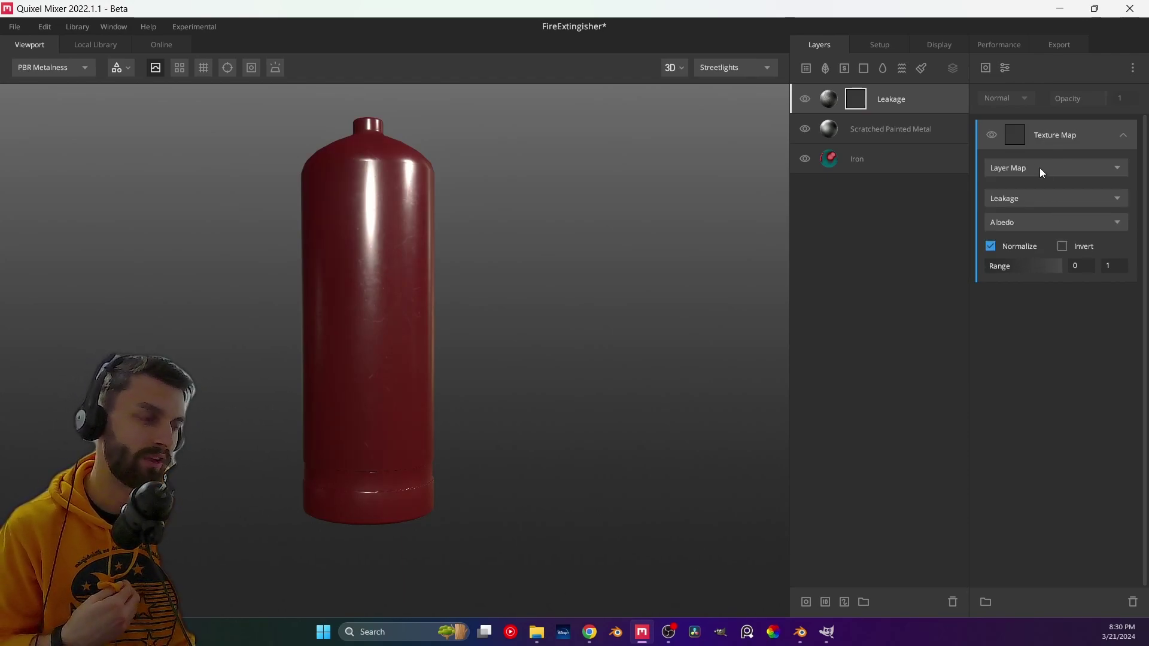
left_click(1039, 167)
left_click(1039, 221)
left_click(1022, 167)
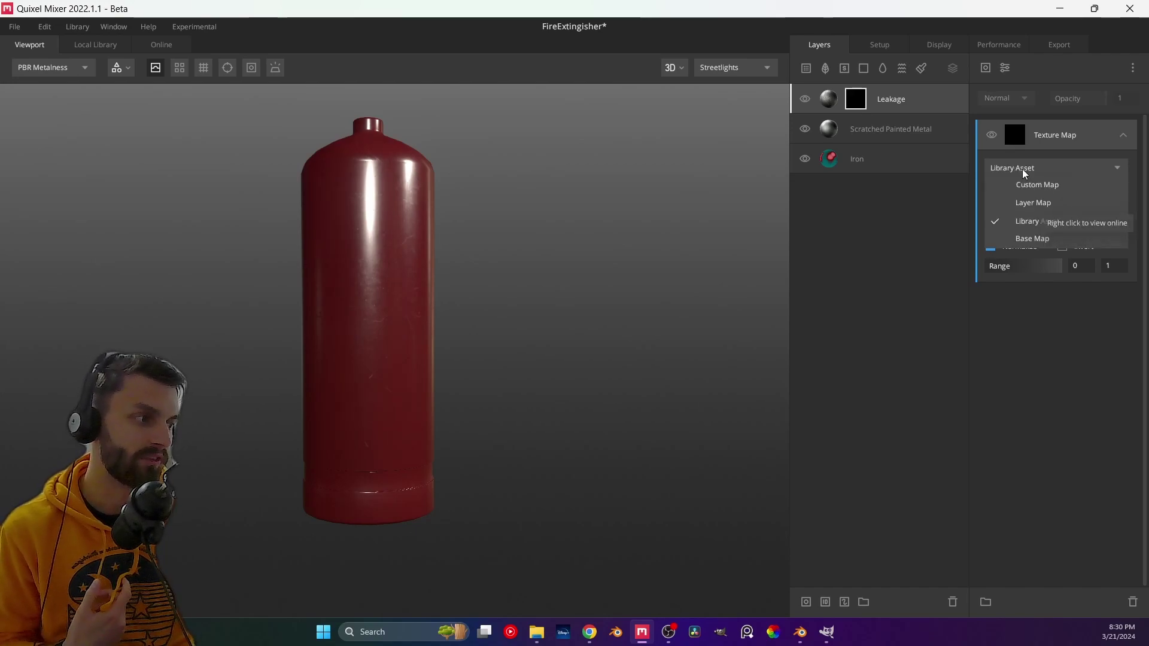
left_click(1025, 238)
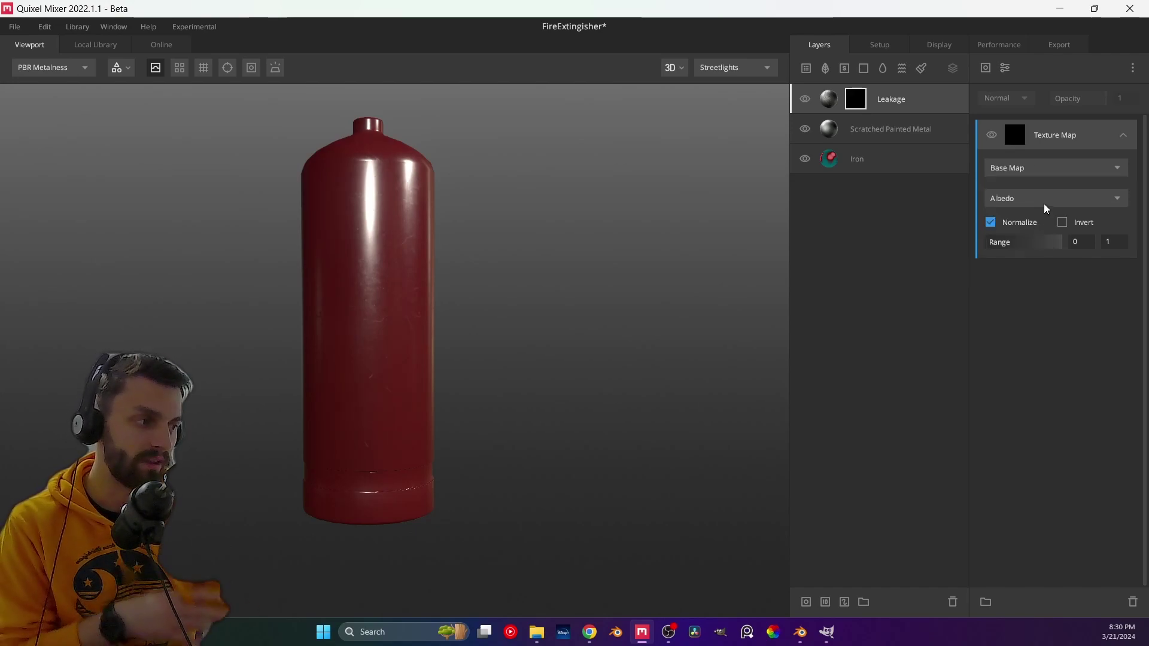
right_click(1081, 131)
left_click(1056, 142)
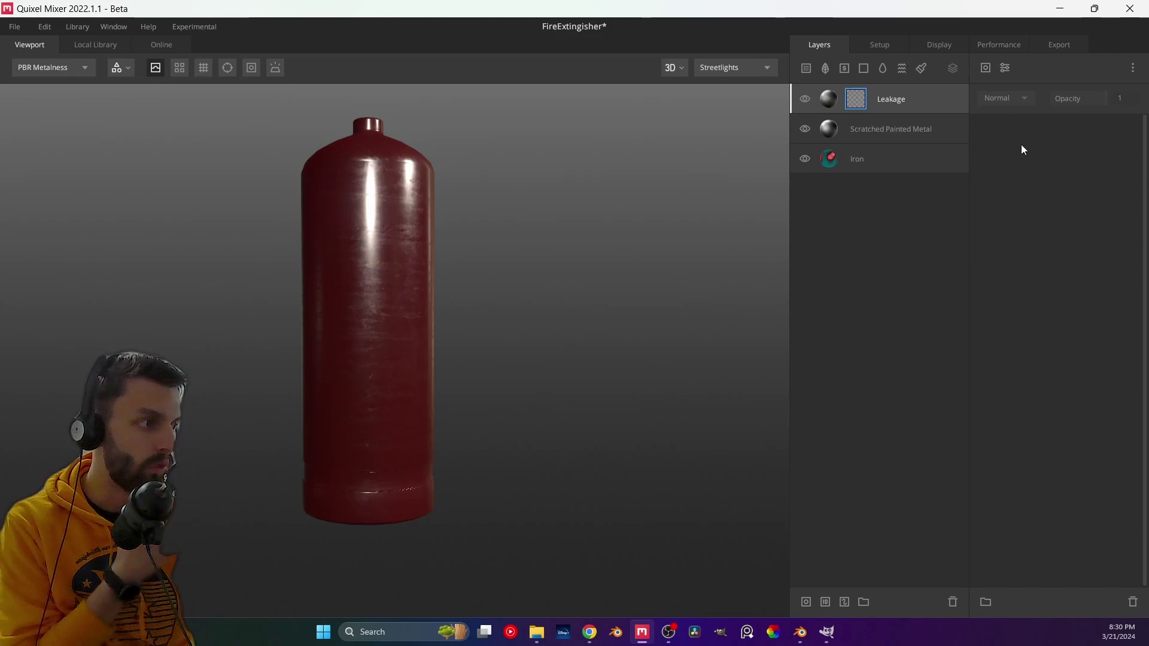
- Add a Position Gradient component to the Leakage mask and set its range to 0.071–0.675 with the layer mask displayed
left_click(986, 68)
mouse_move(1019, 146)
mouse_move(1033, 126)
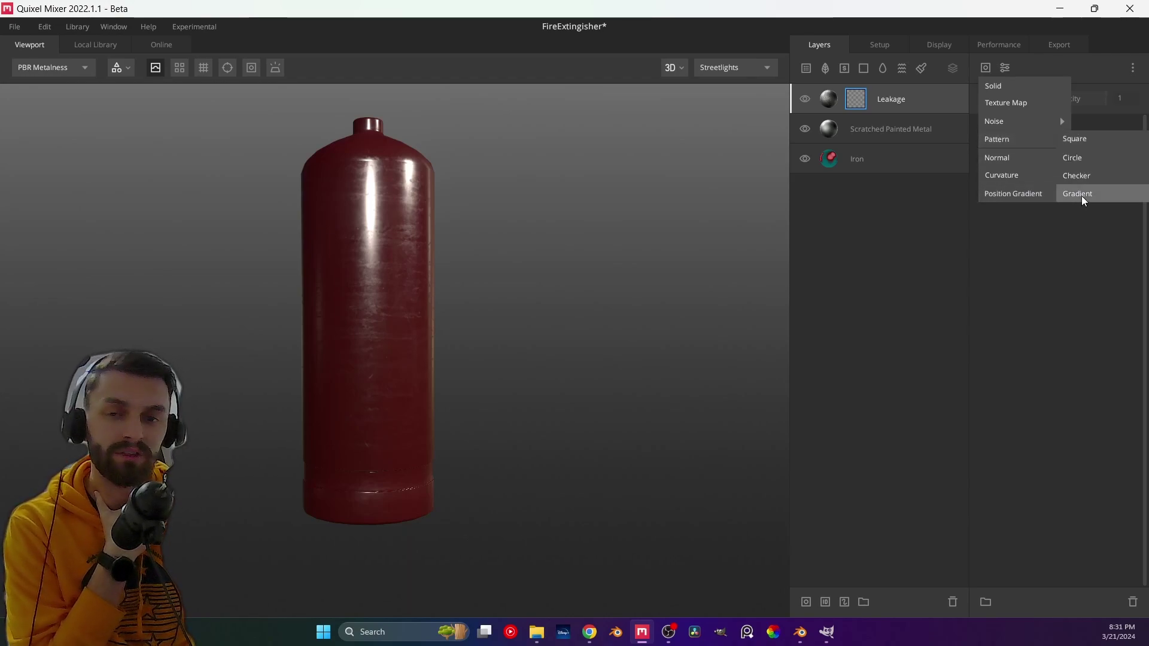
left_click(1018, 192)
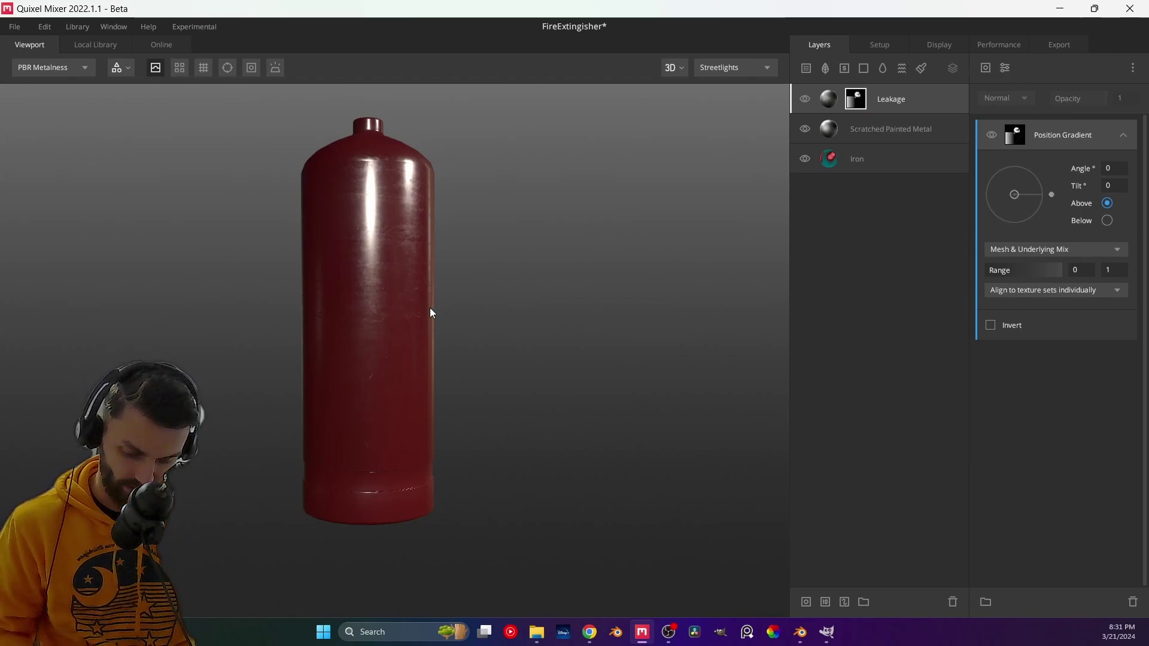
key("m")
mouse_move(1052, 273)
left_mouse_down()
mouse_move(1022, 271)
mouse_move(1050, 282)
mouse_move(1037, 282)
left_mouse_up()
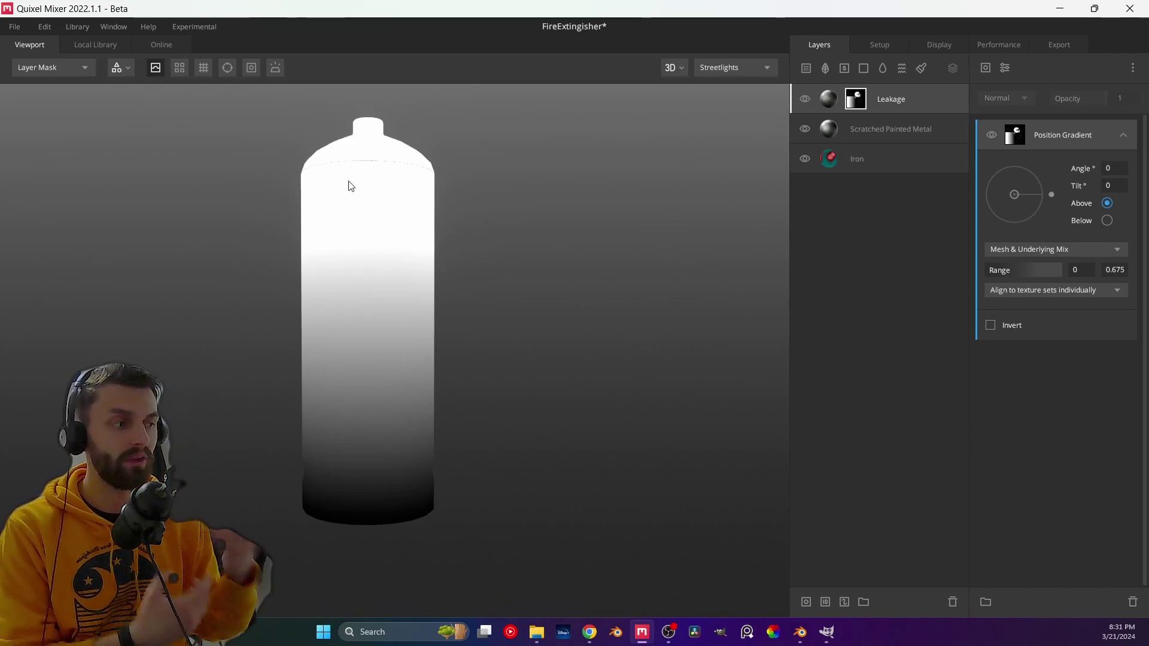
left_click_drag(984, 271, 1000, 278)
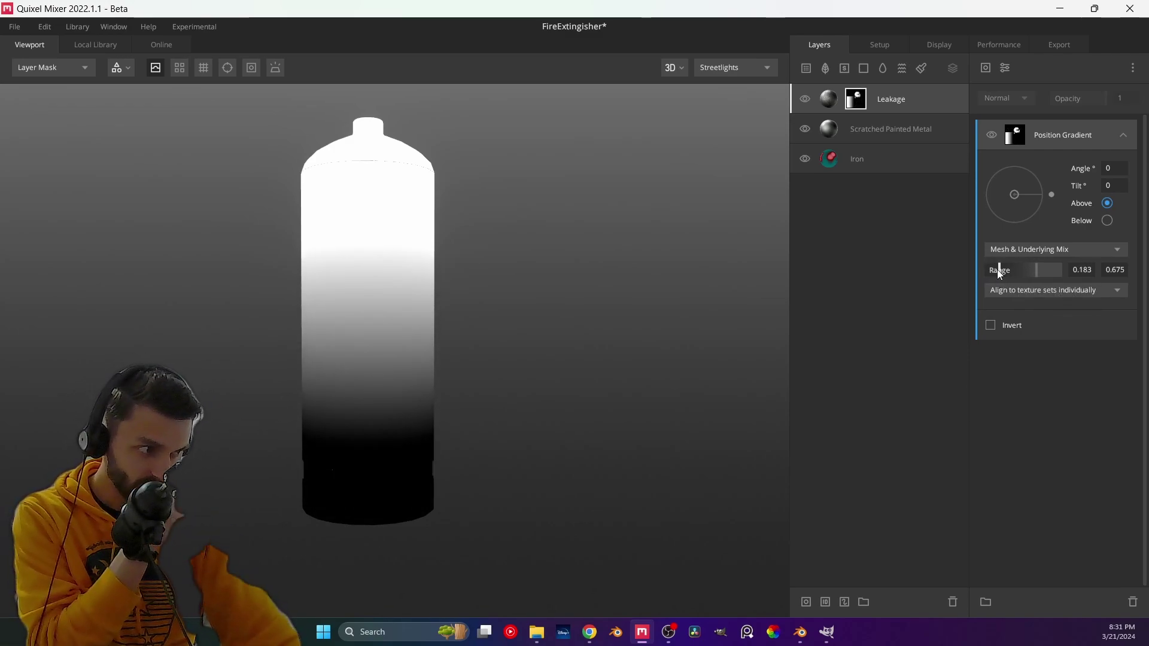
left_click_drag(998, 273, 991, 273)
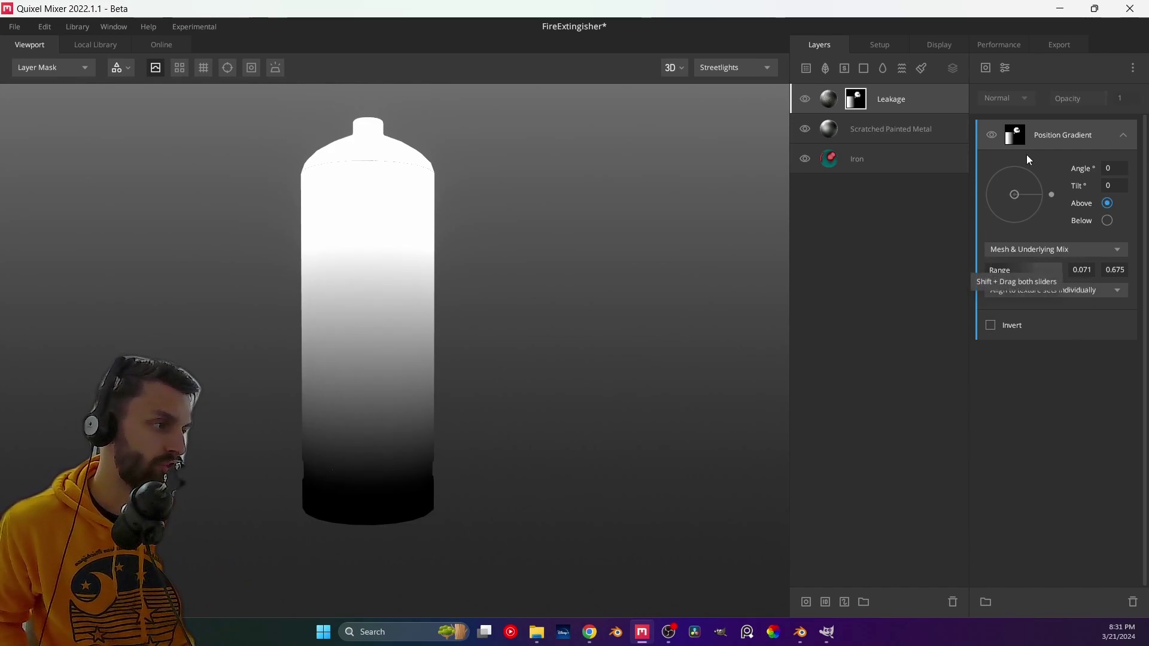
- Add a Freeform Projection modifier above the Position Gradient in the Leakage mask and return the display to PBR Metalness
left_click(1006, 68)
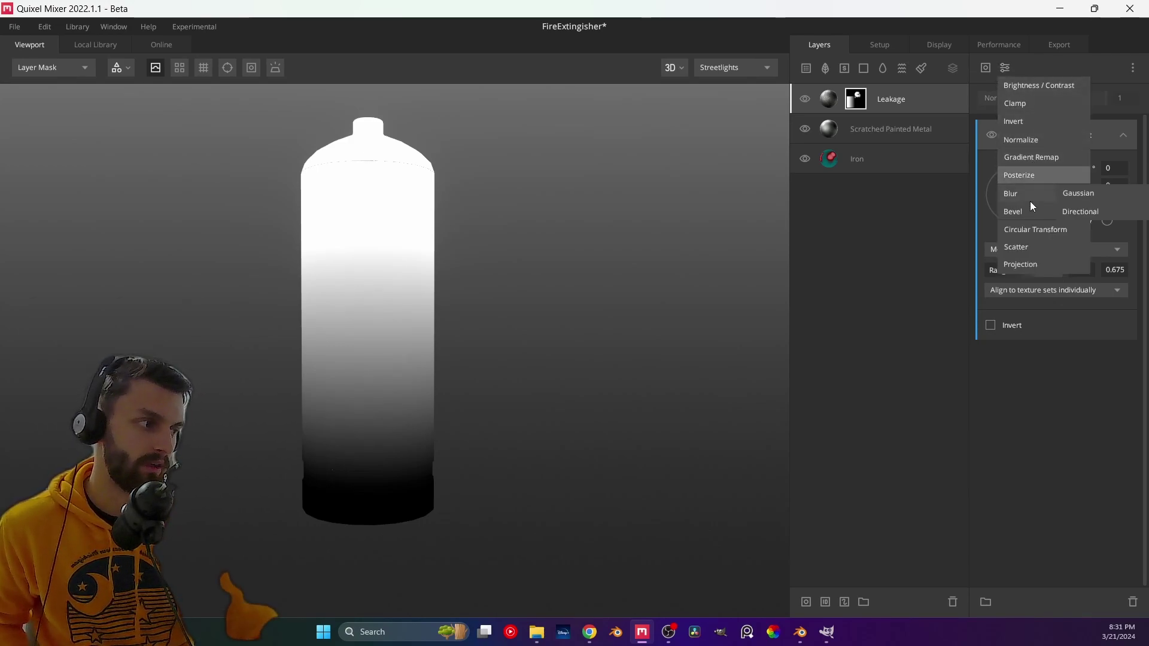
left_click(1024, 267)
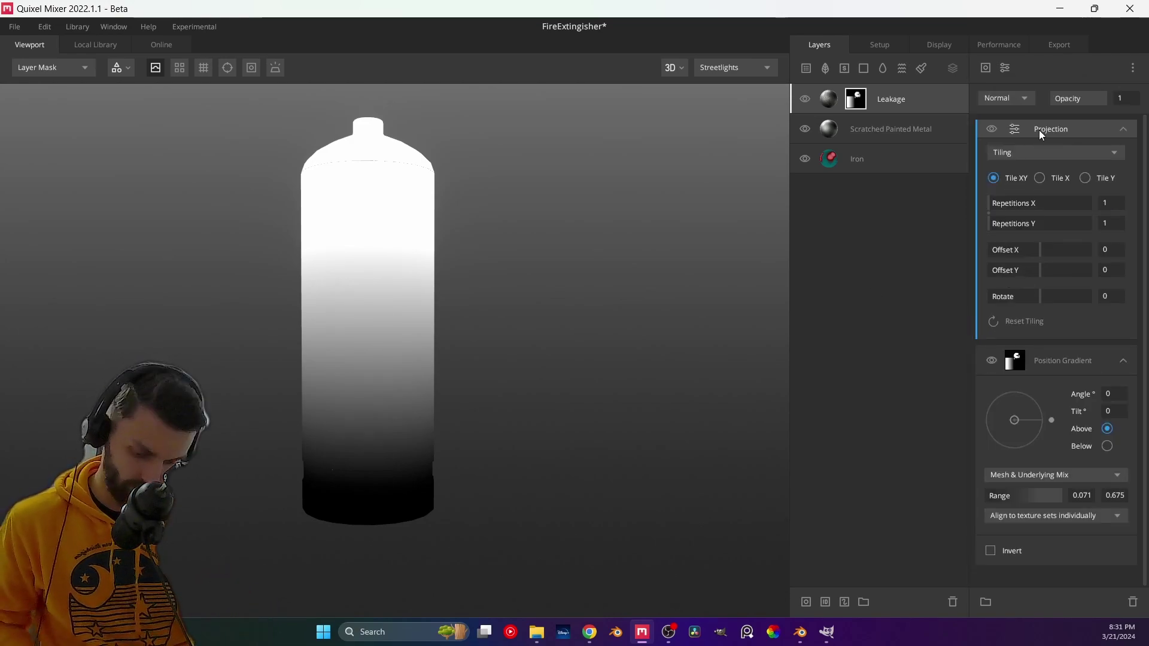
left_click(1078, 135)
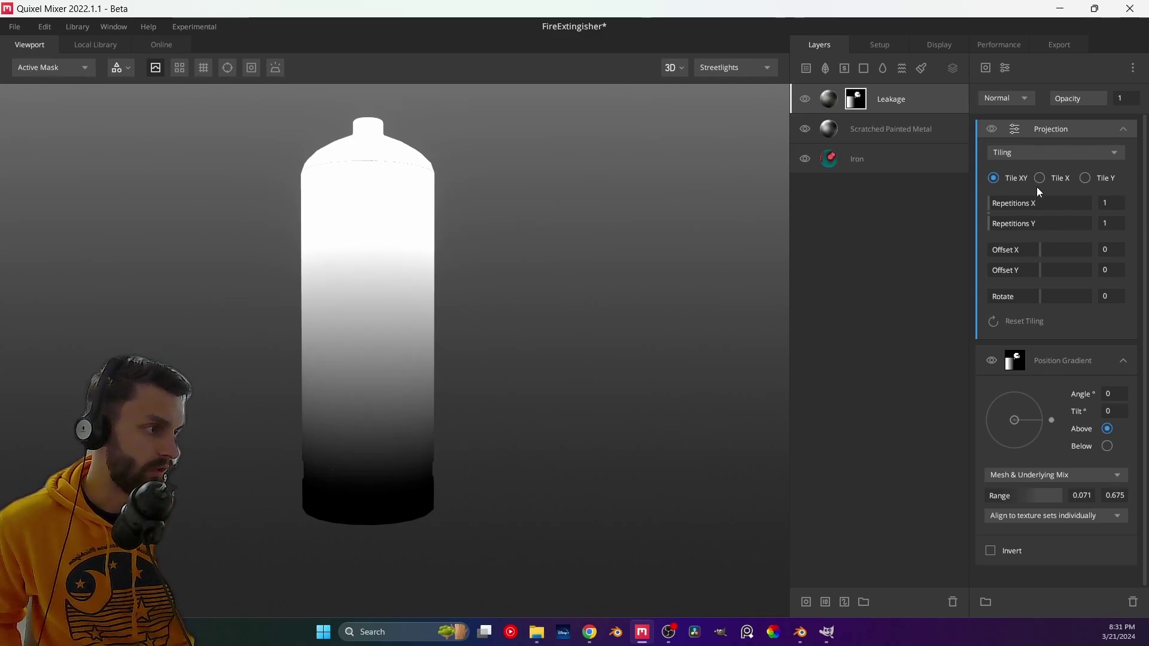
left_click(1023, 155)
left_click(1018, 189)
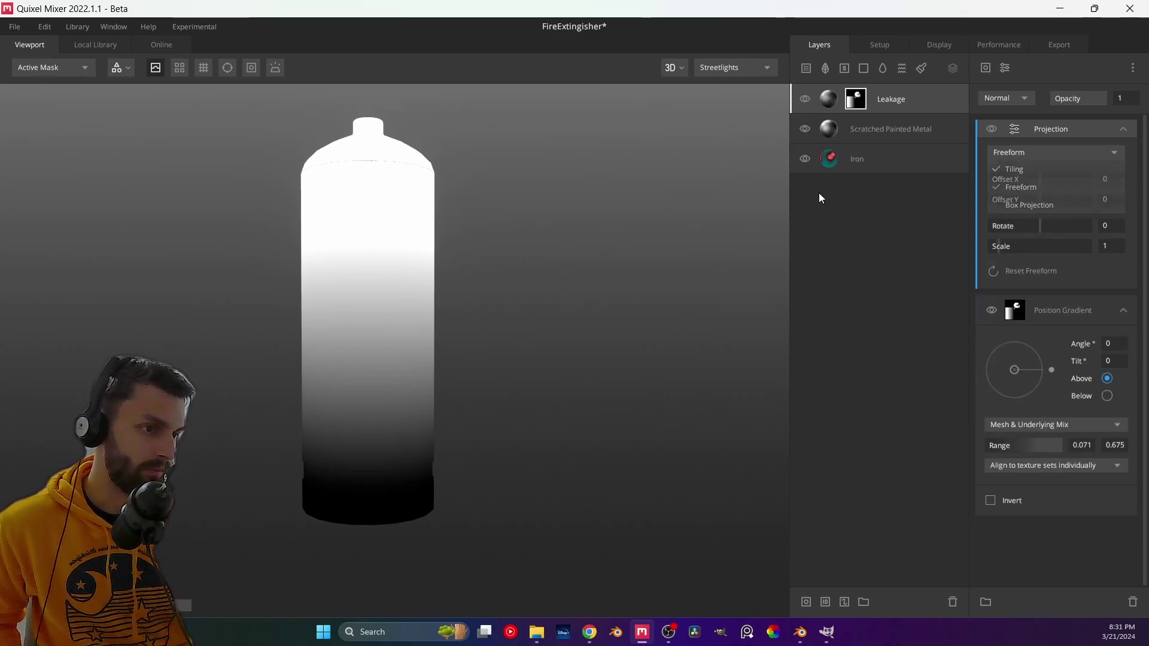
left_click(349, 315)
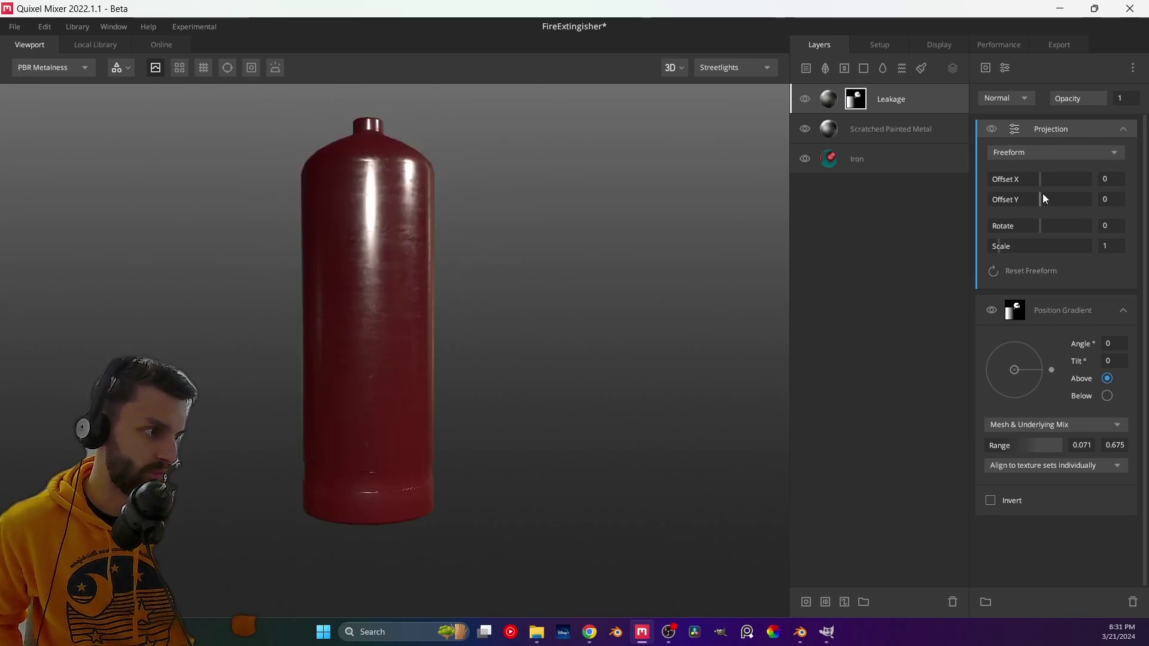
- Try Offset Y -0.006, Rotate -180, Scale 1.178 and Offset X -0.358 on the Freeform projection, and undo back to Tiling
left_click_drag(1039, 198, 1000, 246)
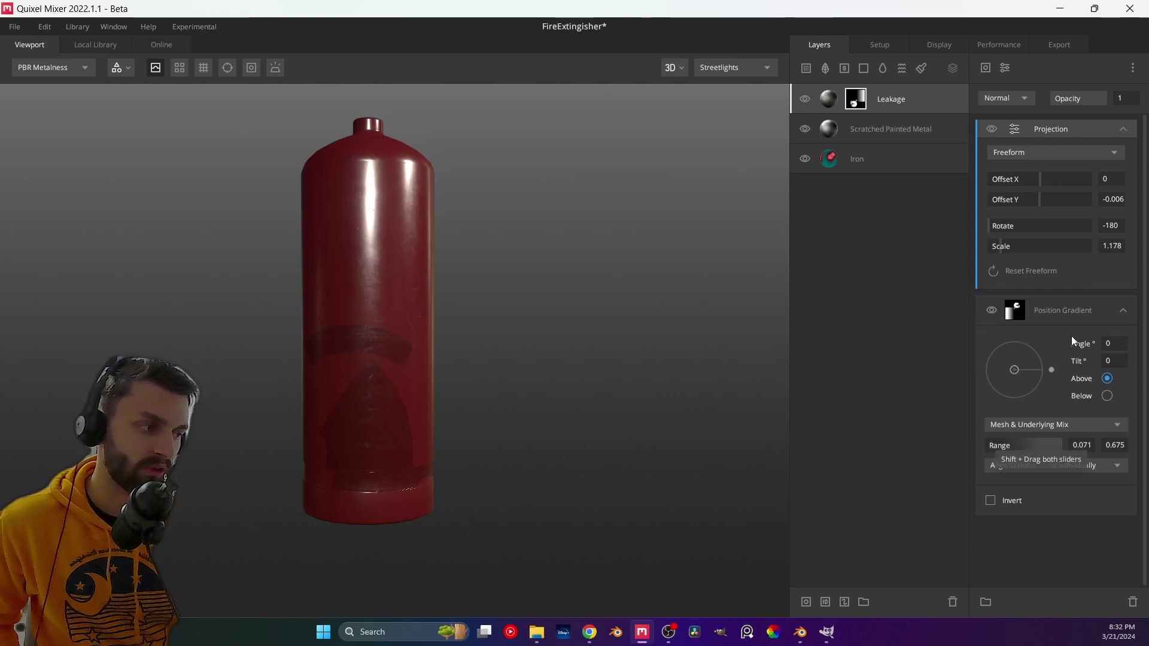
left_click(1035, 141)
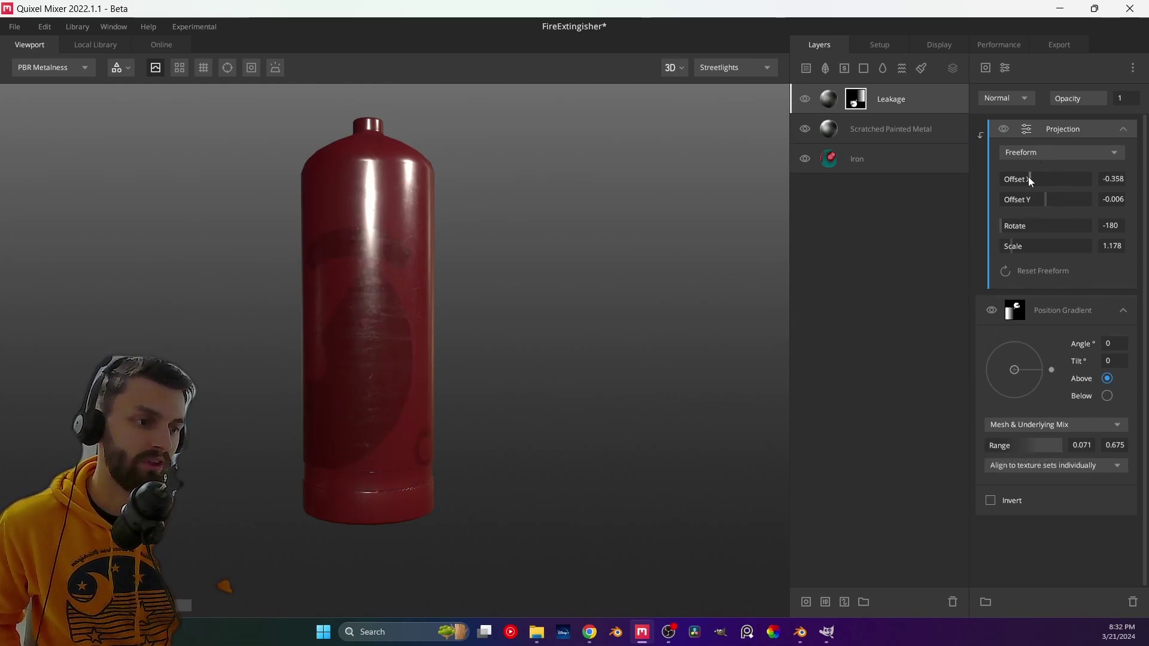
key("ctrl+z")
key("ctrl+z")
key("ctrl+z")
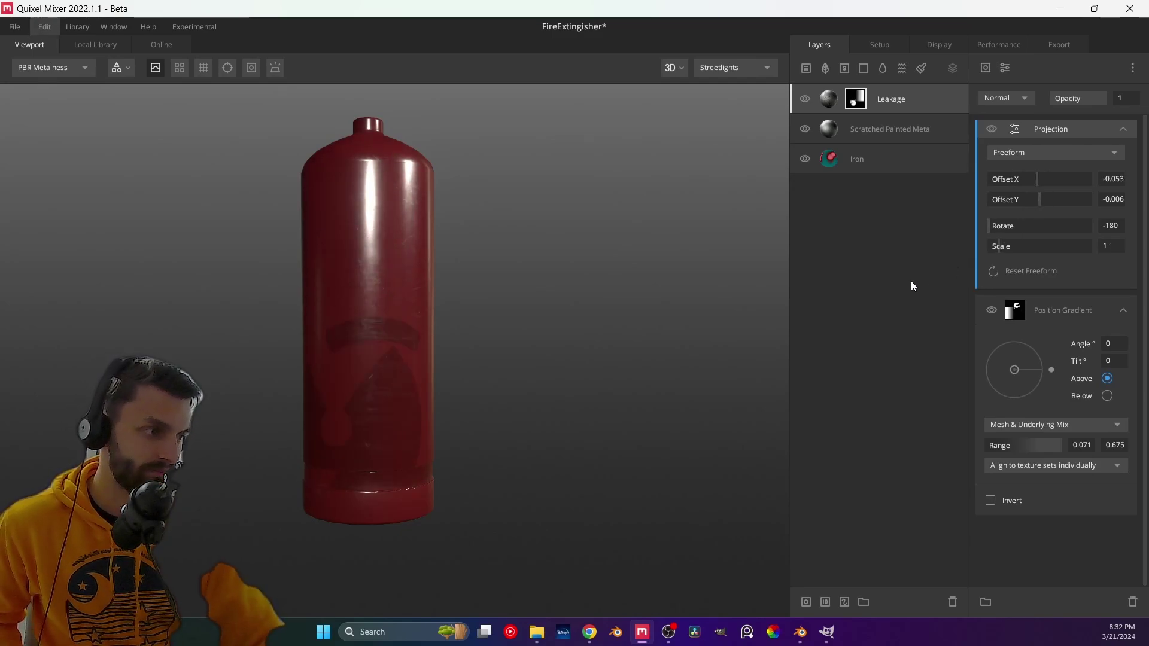
key("ctrl+z")
key("ctrl+z")
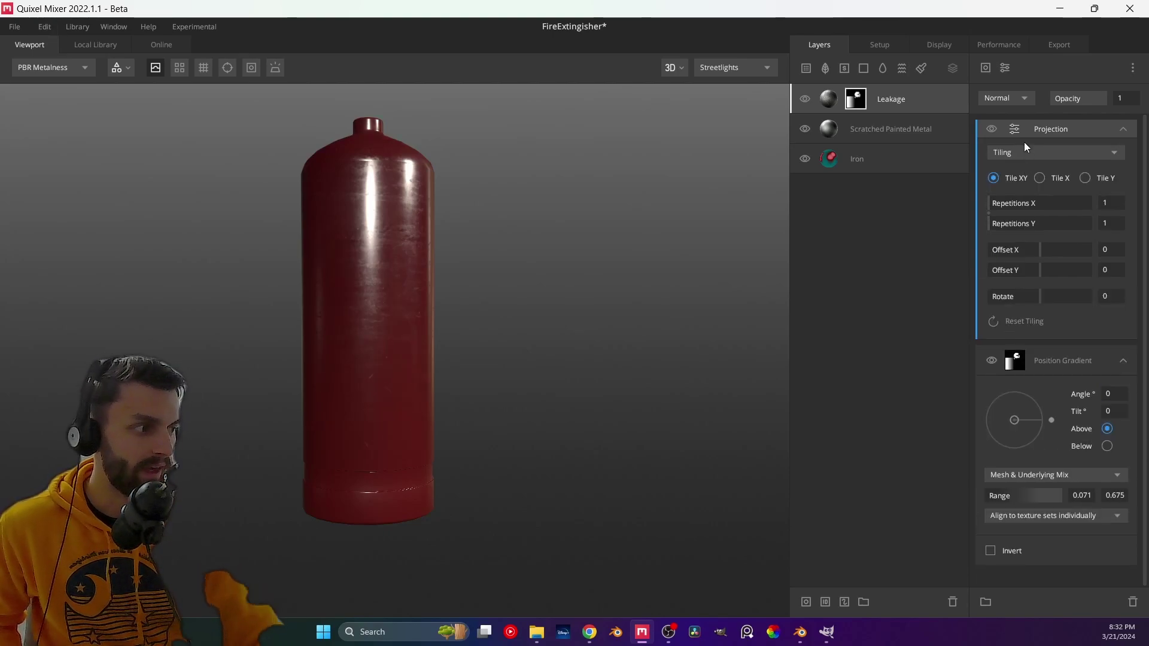
- Clip the Projection modifier to the Position Gradient and try a slight Offset Y of -0.013 on its tiling
key("ctrl+y")
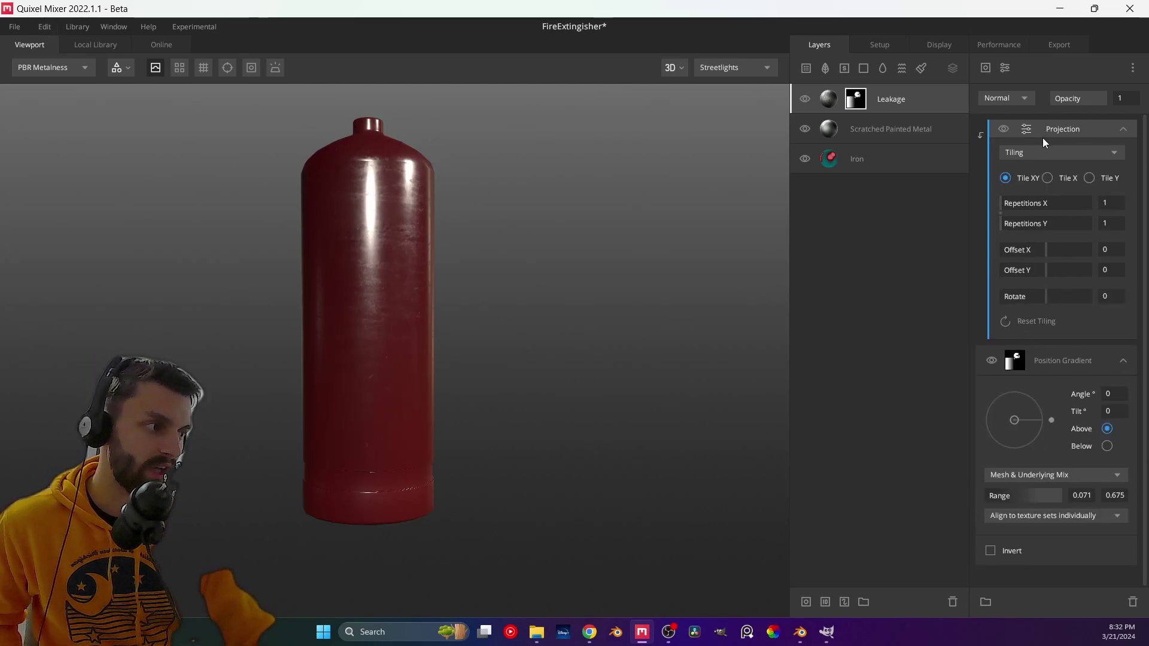
left_click(1053, 478)
left_click(1053, 479)
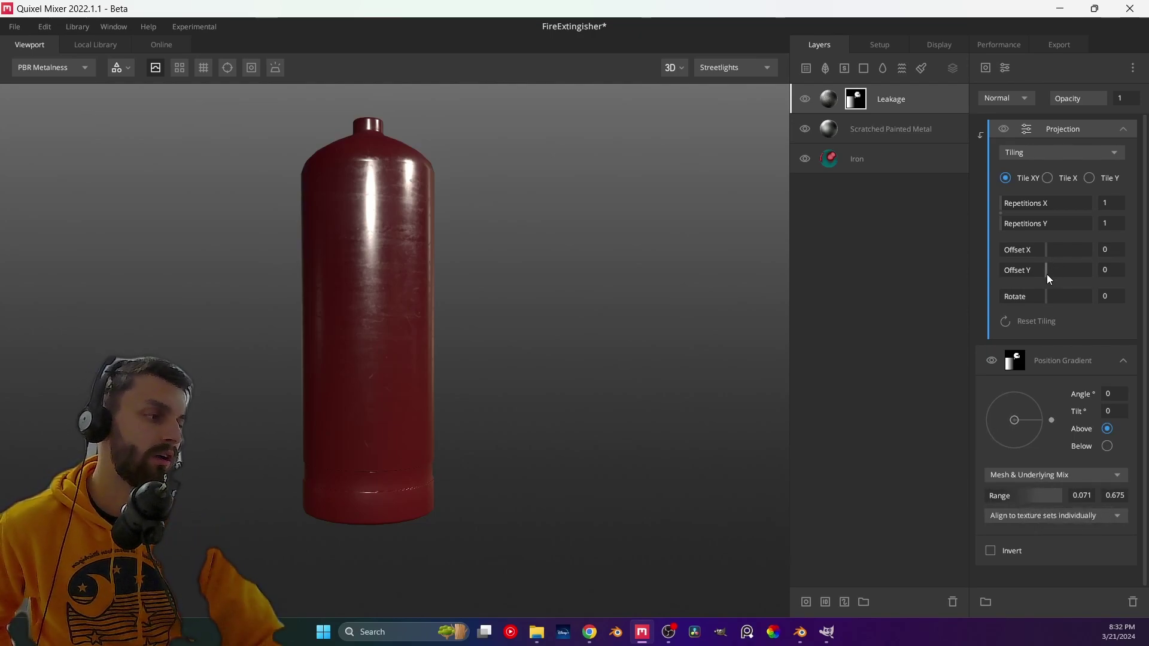
left_click_drag(1046, 271, 1047, 272)
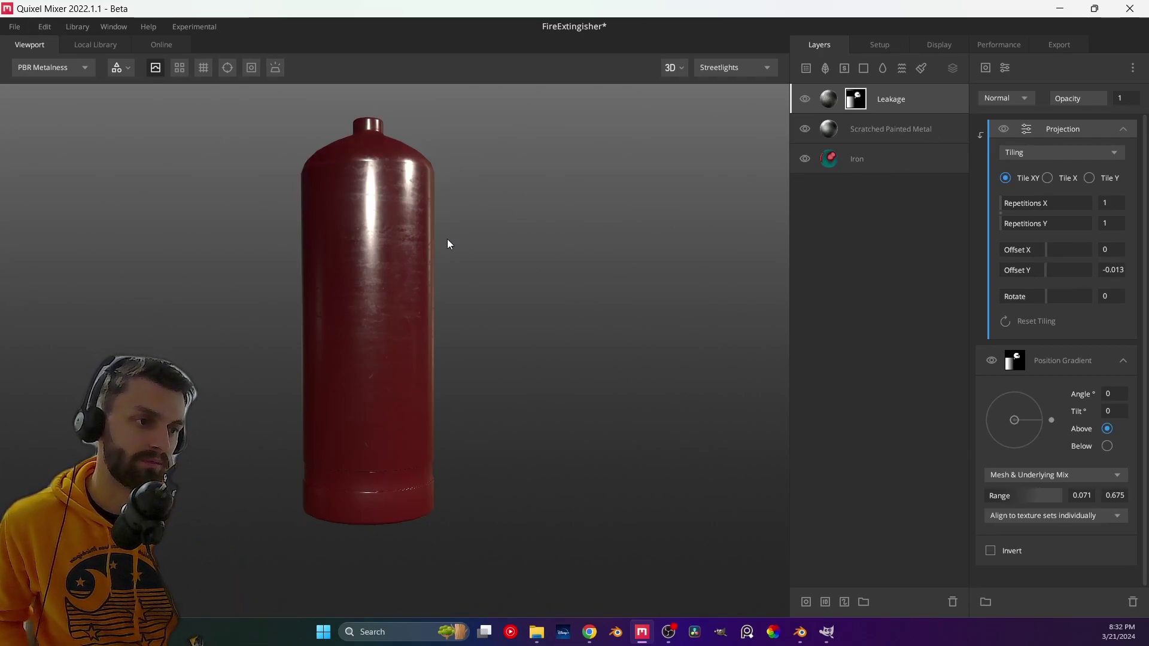
mouse_move(444, 271)
left_mouse_down()
mouse_move(279, 293)
mouse_move(6, 365)
mouse_move(188, 309)
mouse_move(371, 309)
mouse_move(411, 268)
mouse_move(442, 192)
mouse_move(446, 272)
left_mouse_up()
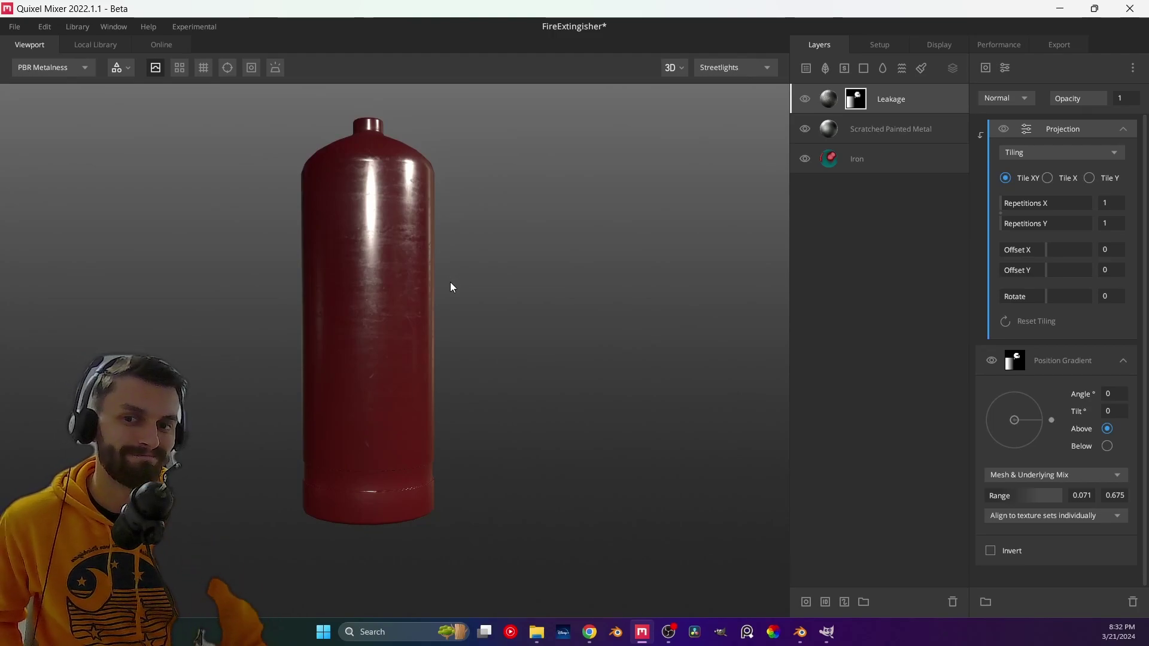
- Set the clipped Projection modifier to Freeform with Offset X -0.053, and open the Leakage layer's options
left_click(1040, 153)
left_click(1050, 184)
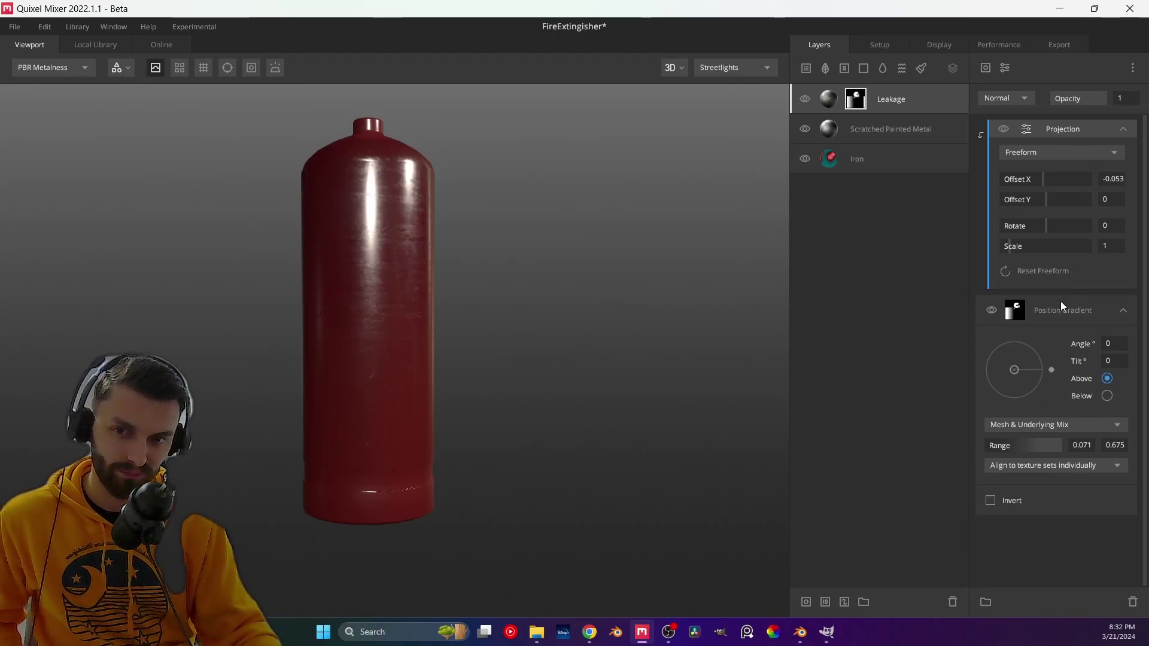
right_click(834, 108)
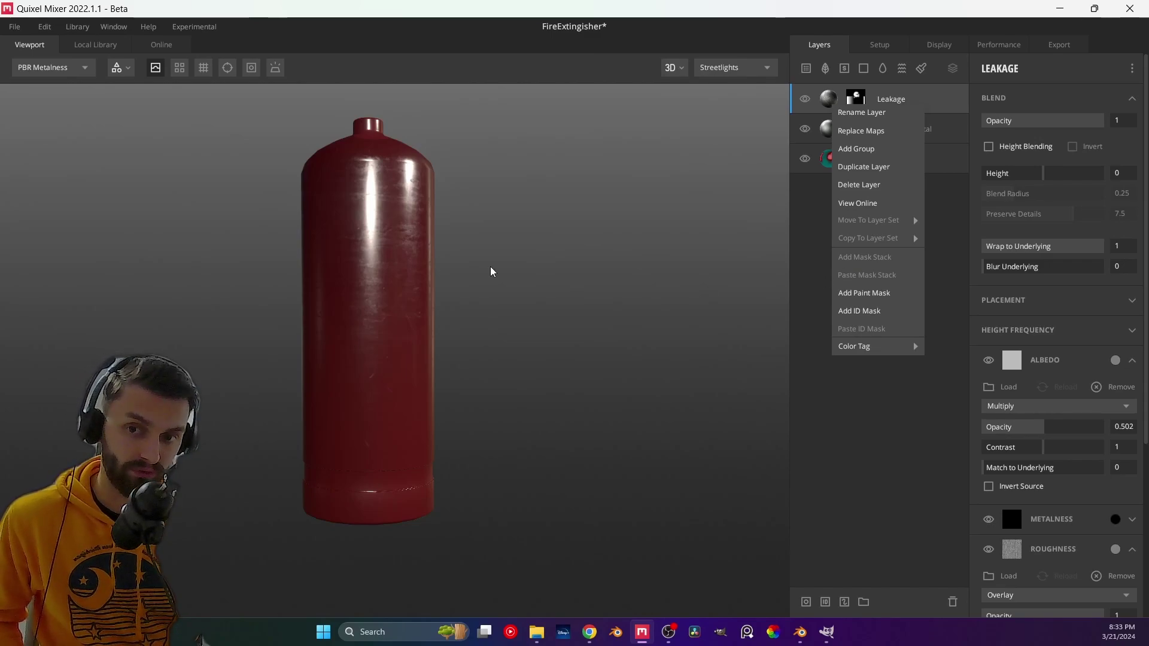
- Delete the mask stack from the Leakage layer
left_click(535, 273)
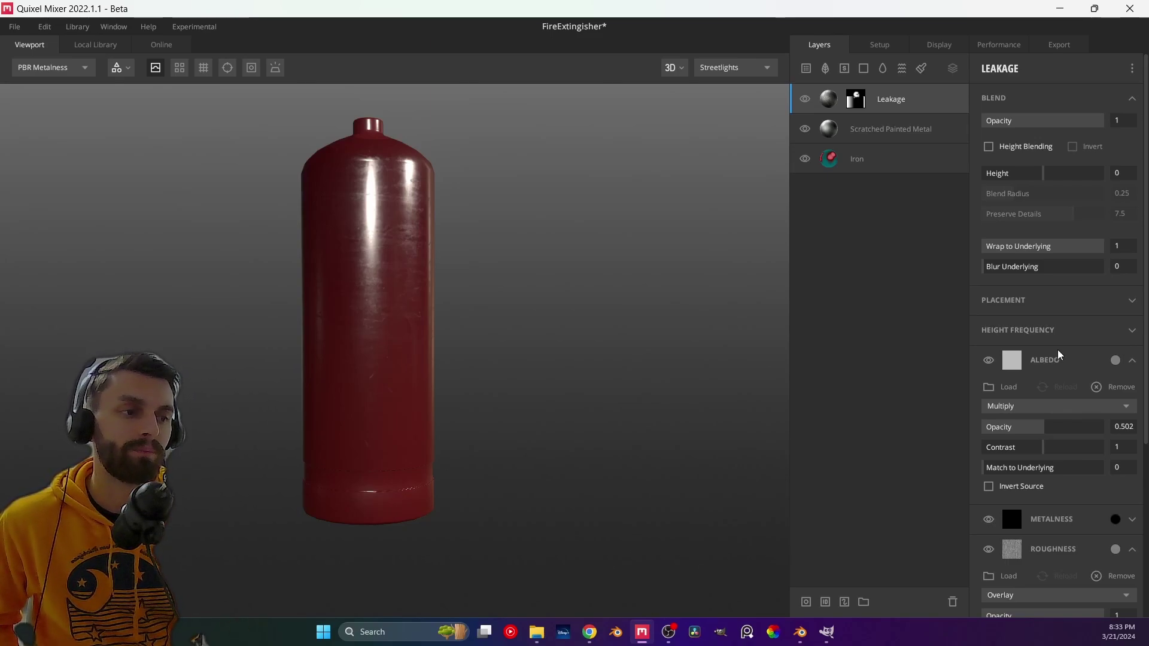
right_click(859, 100)
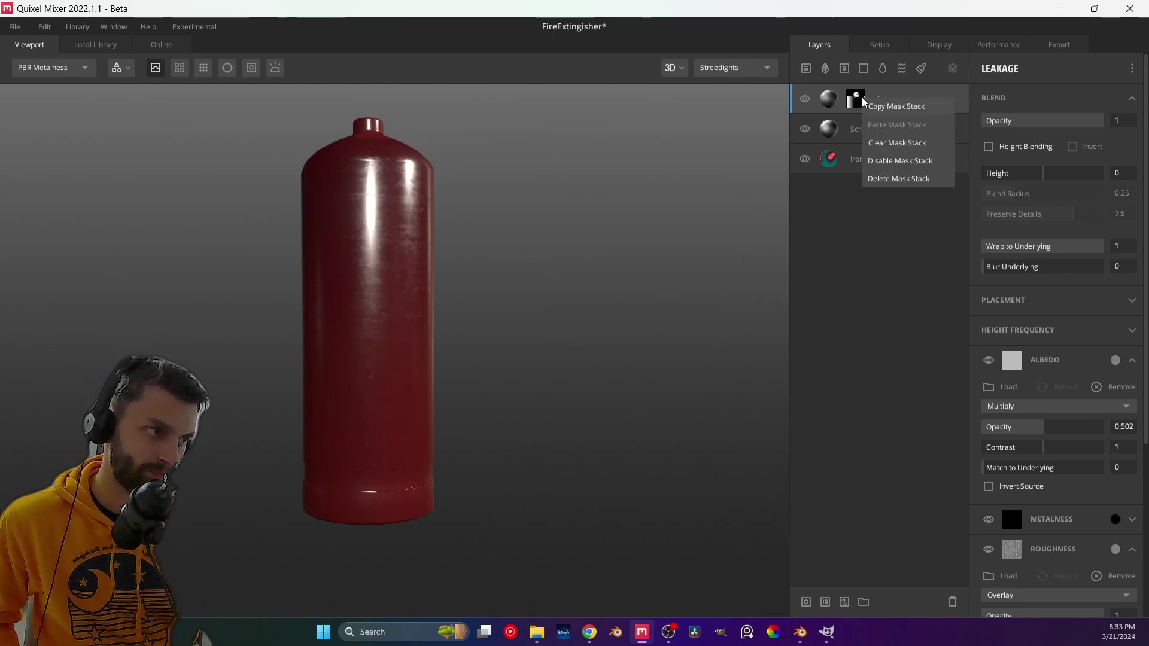
left_click(860, 100)
right_click(861, 100)
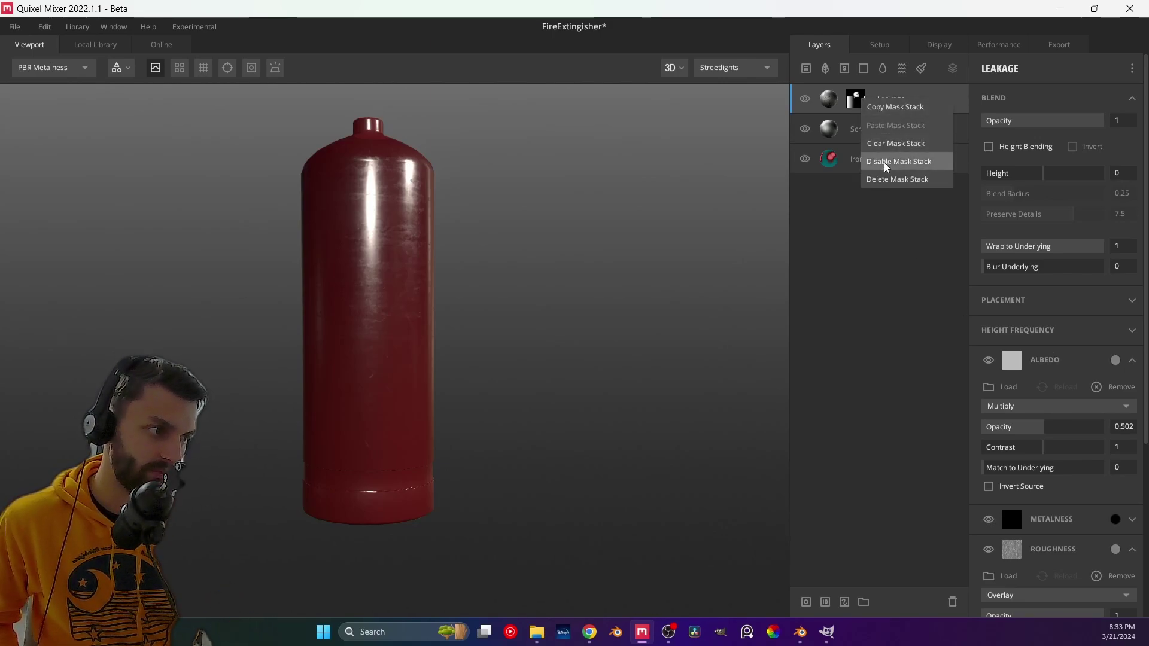
left_click(894, 179)
left_click_drag(443, 315, 389, 311)
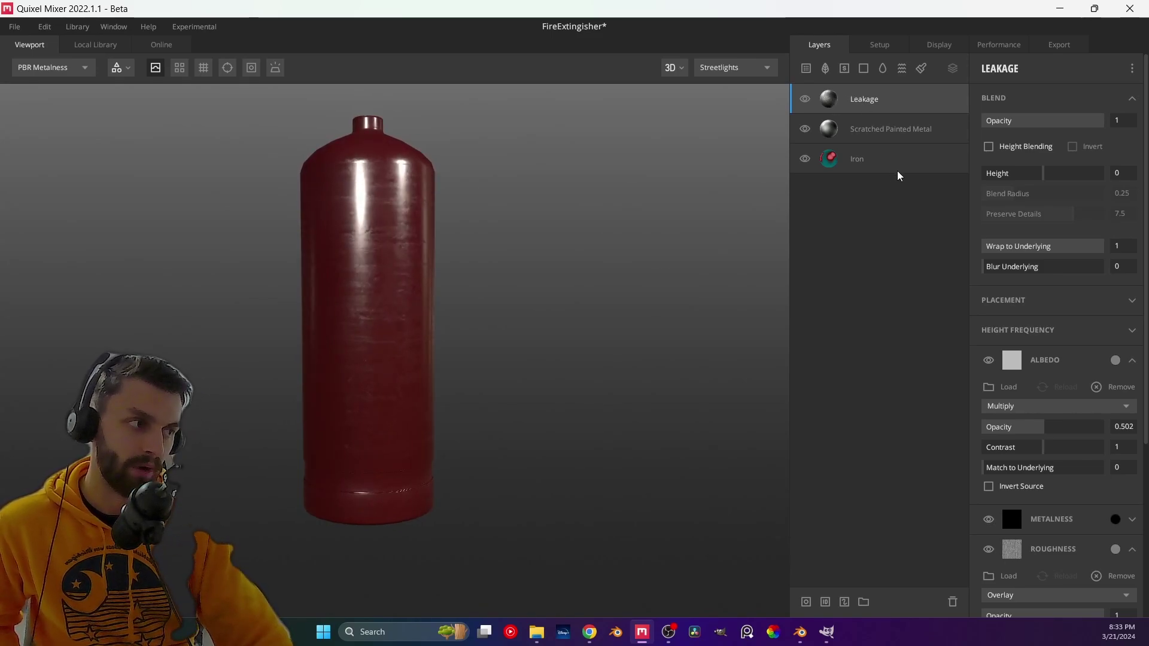
- Add a new mask stack to the Leakage layer with a Position Gradient component
right_click(866, 102)
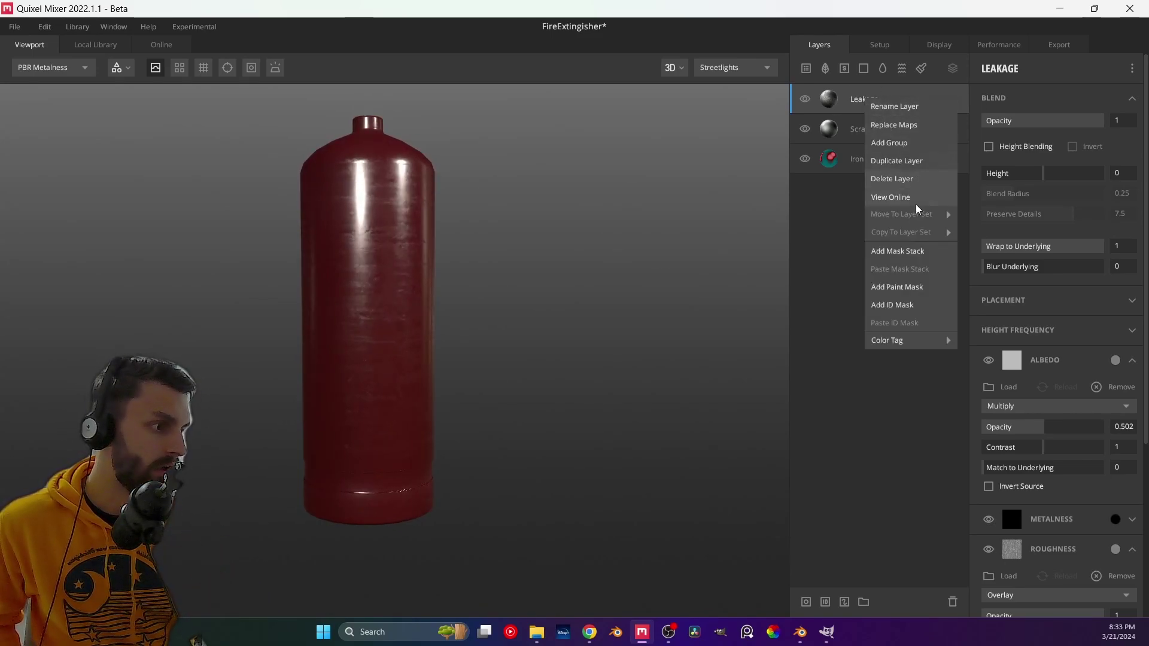
left_click(886, 256)
left_click(986, 68)
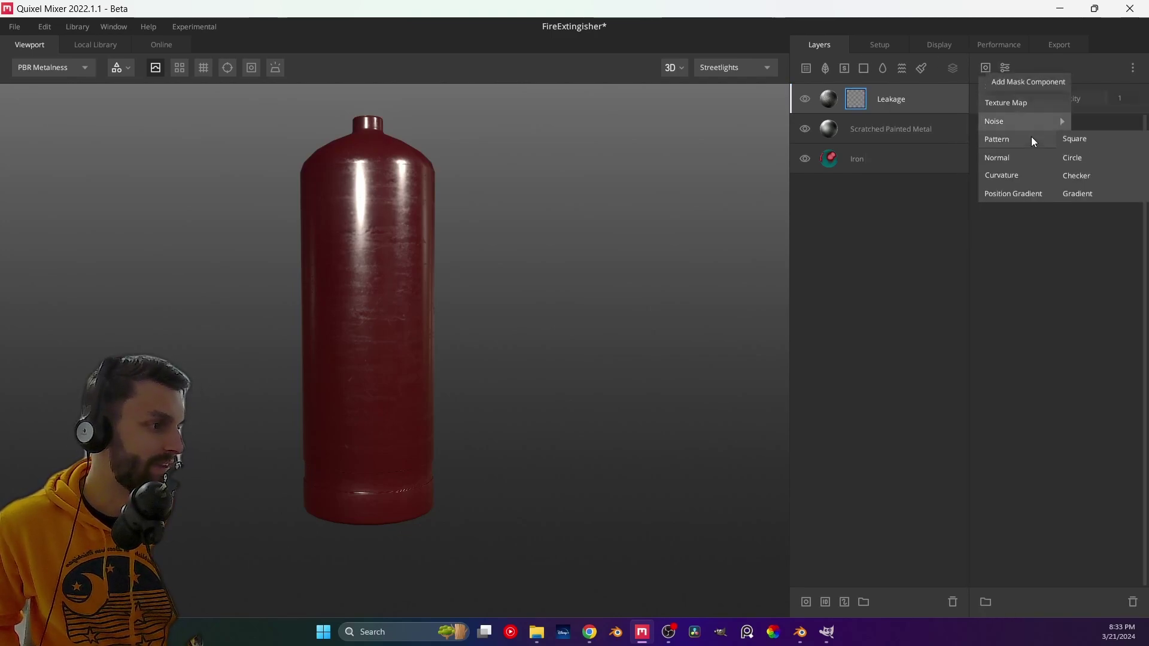
left_click(1018, 195)
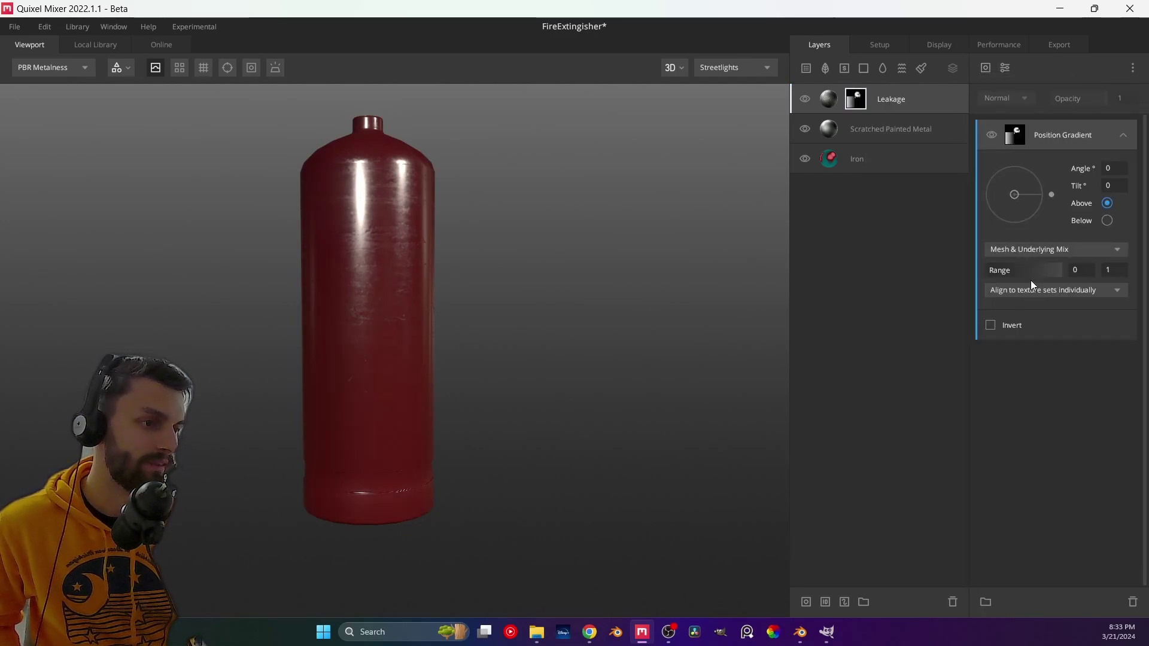
- Try a lower Range limit of 0.46 on the Position Gradient and return it to 0
left_click_drag(995, 268, 1072, 278)
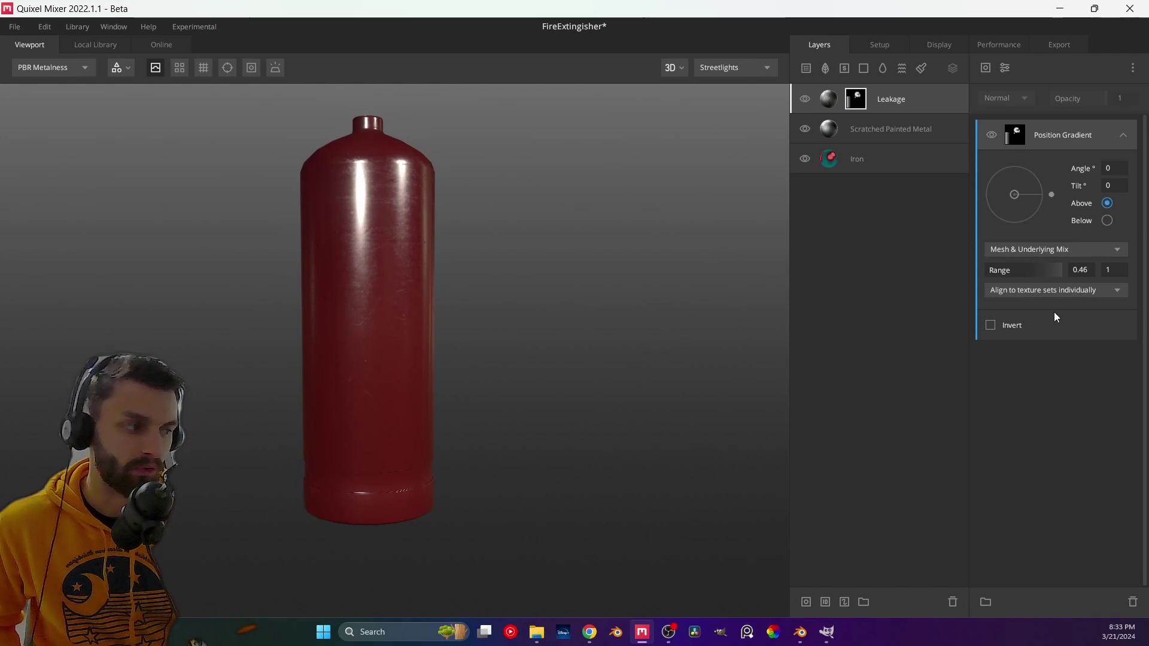
left_click_drag(1026, 272, 976, 276)
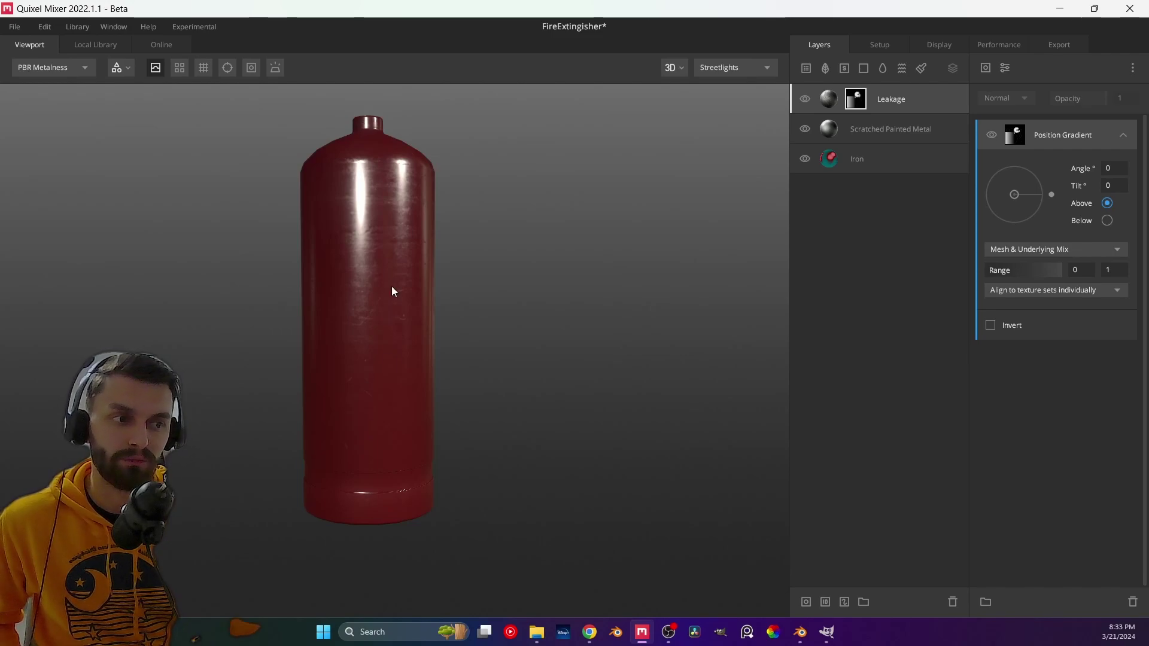
mouse_move(410, 211)
left_mouse_down()
mouse_move(623, 321)
mouse_move(538, 236)
mouse_move(292, 167)
mouse_move(388, 225)
left_mouse_up()
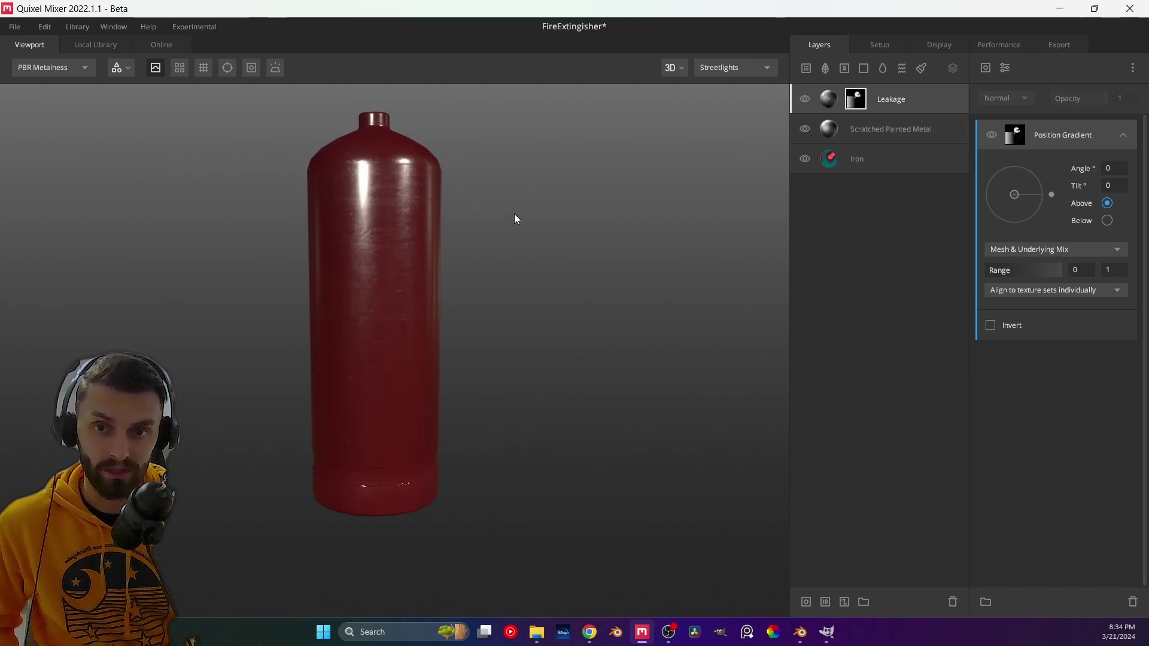
- Browse the Ground and Soil surfaces in the local library and add Soil Mud as a new top layer
left_click(807, 69)
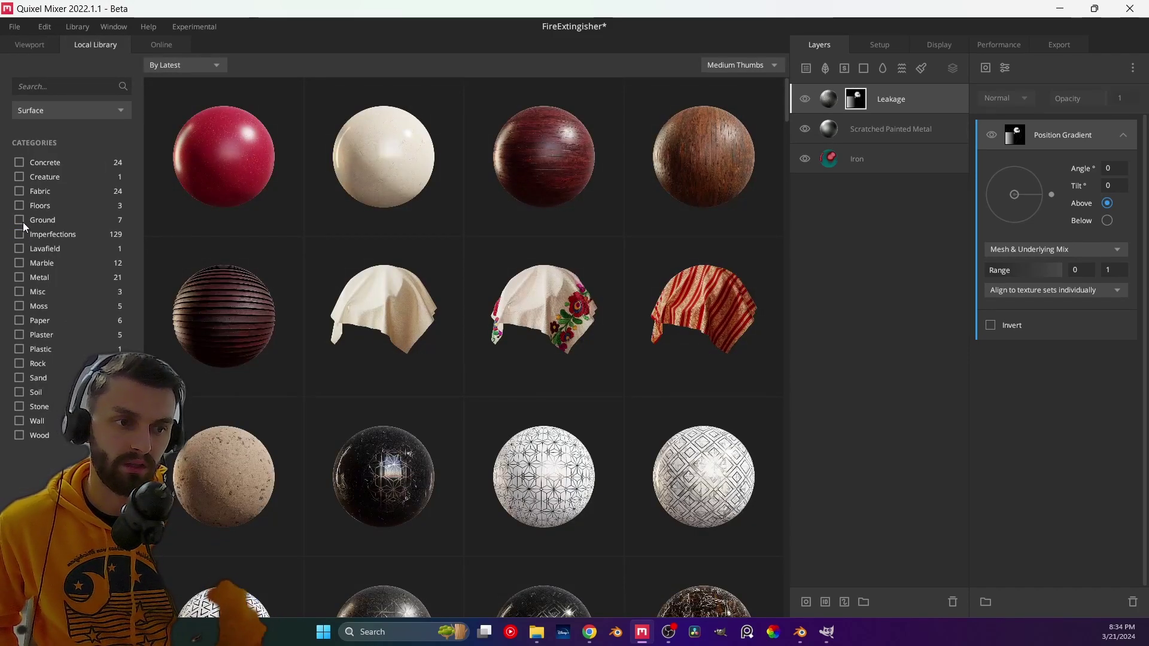
left_click(19, 221)
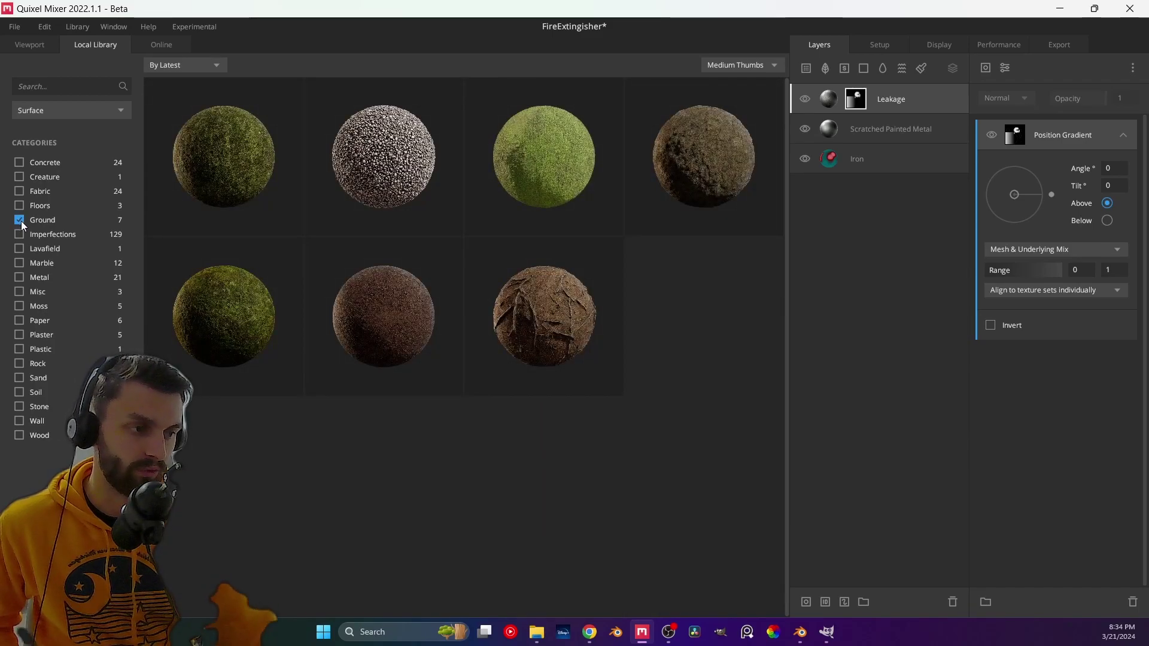
left_click(22, 221)
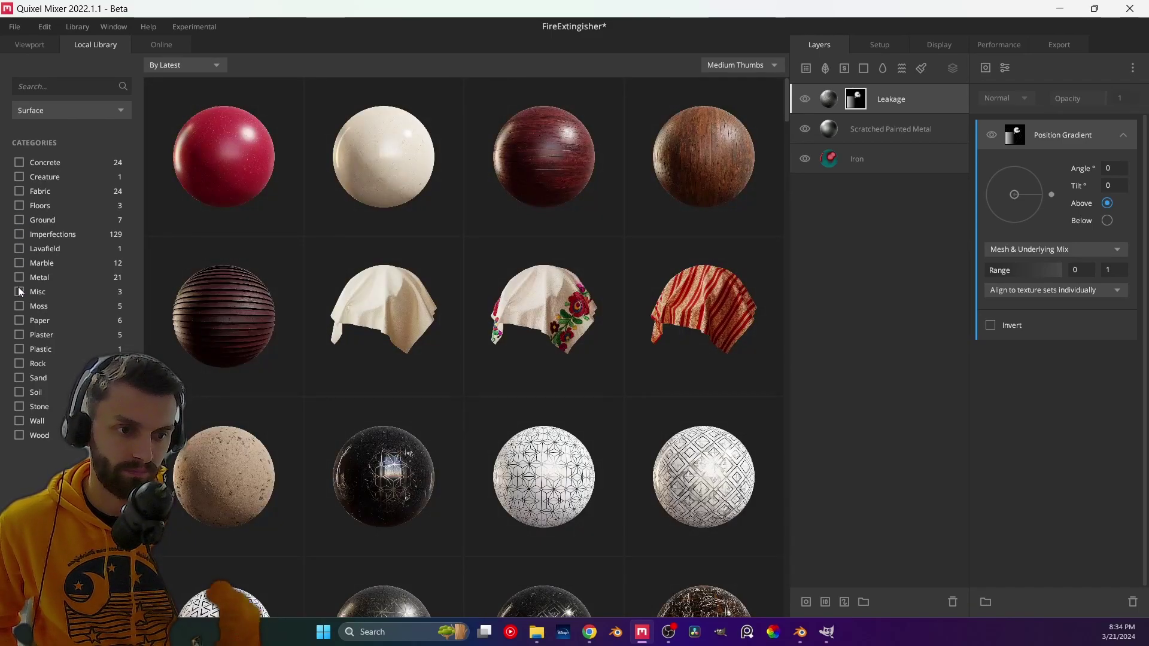
left_click(20, 393)
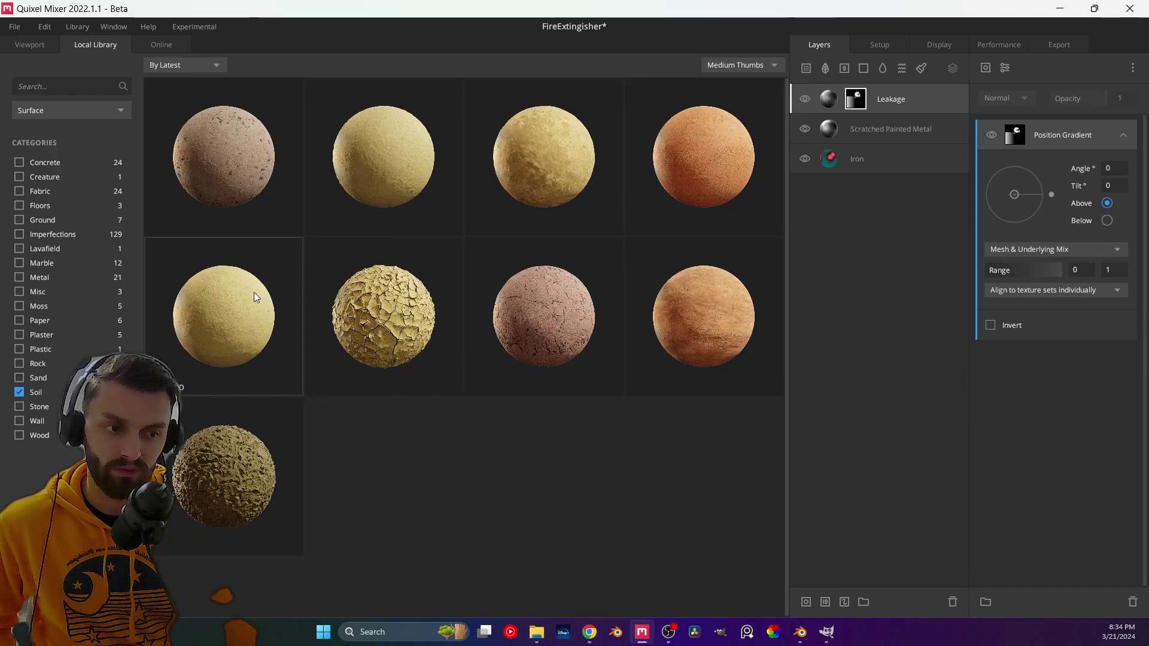
left_click(362, 202)
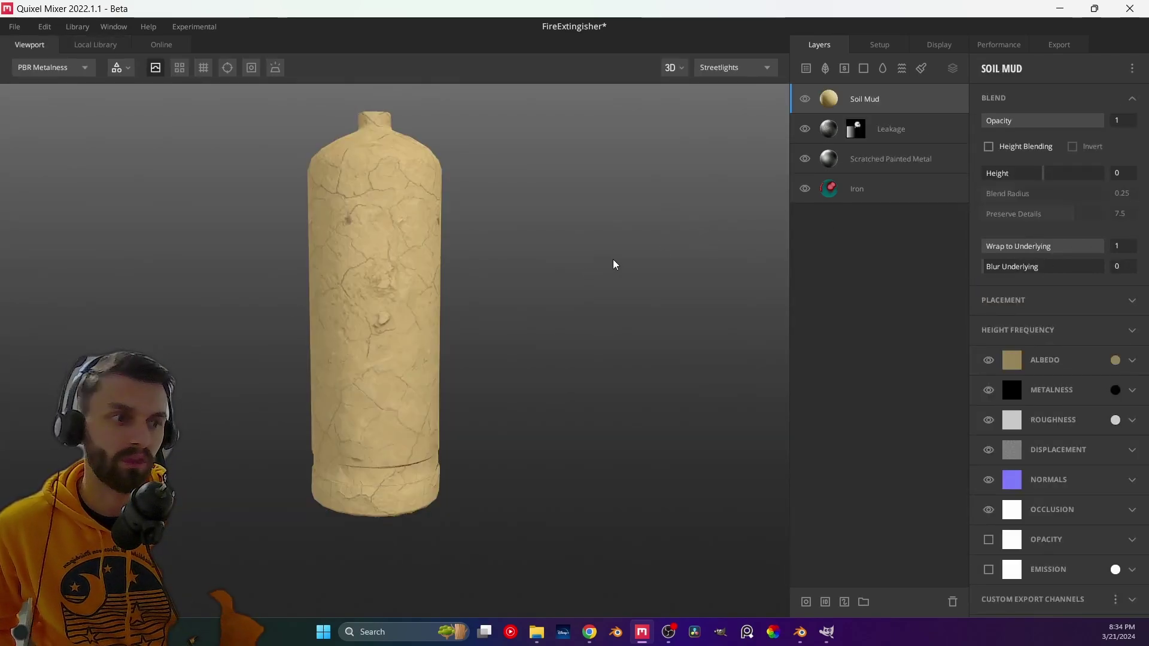
- Add an empty mask stack to the Soil Mud layer
mouse_move(395, 292)
left_mouse_down()
mouse_move(424, 298)
mouse_move(393, 295)
left_mouse_up()
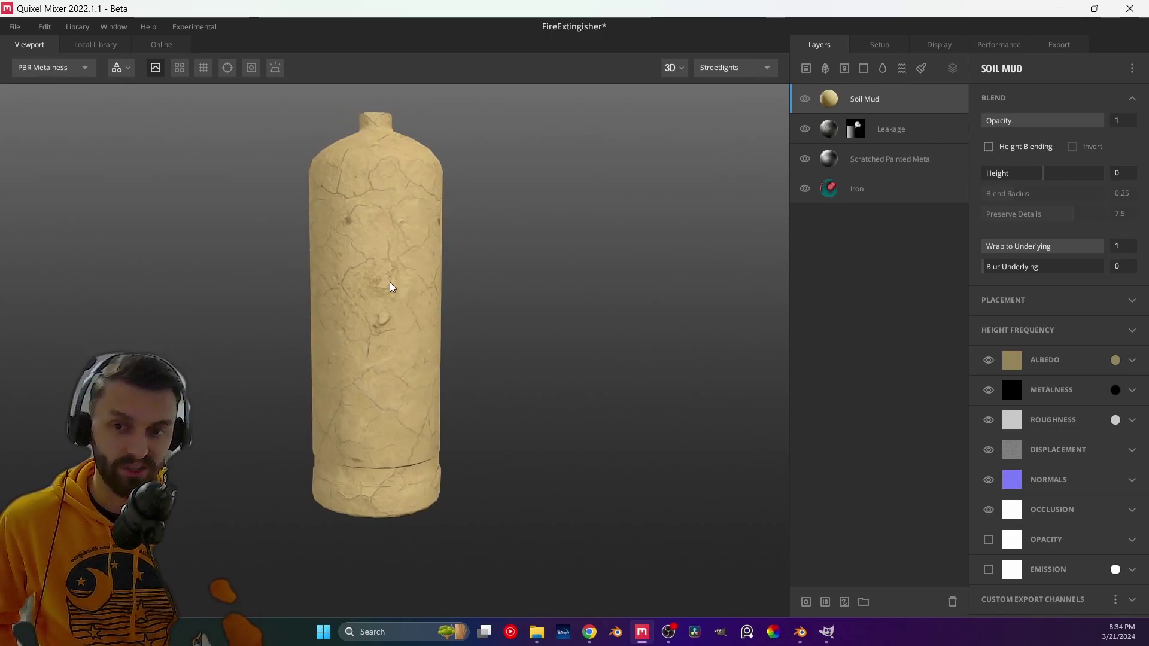
right_click(881, 88)
right_click(857, 102)
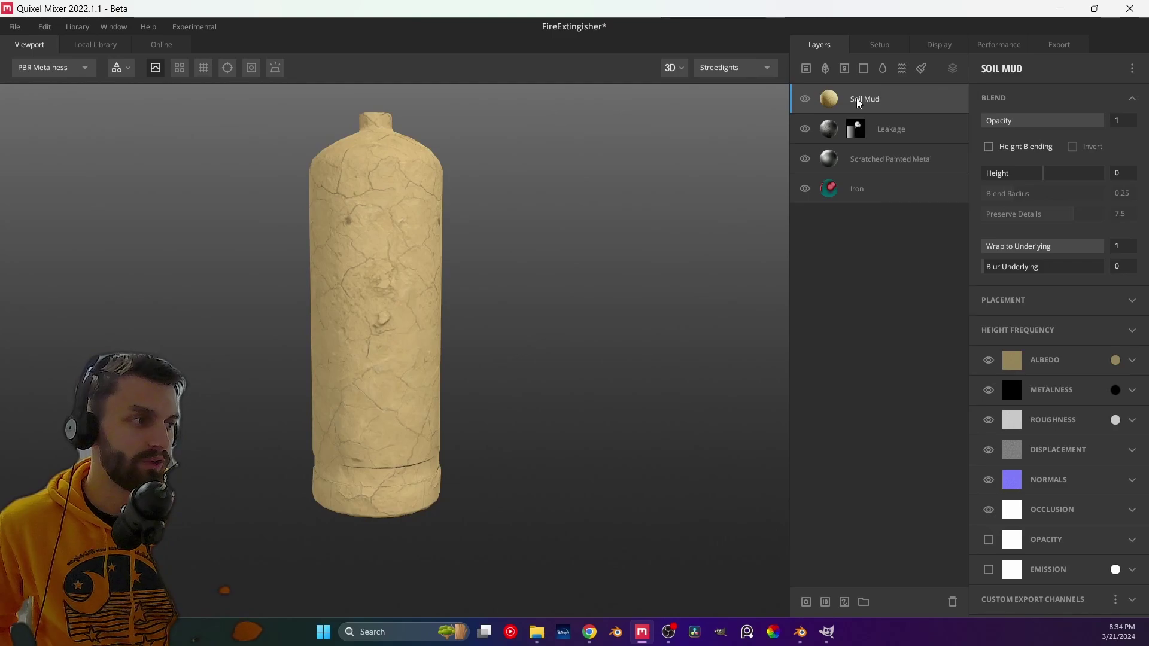
right_click(858, 103)
left_click(897, 252)
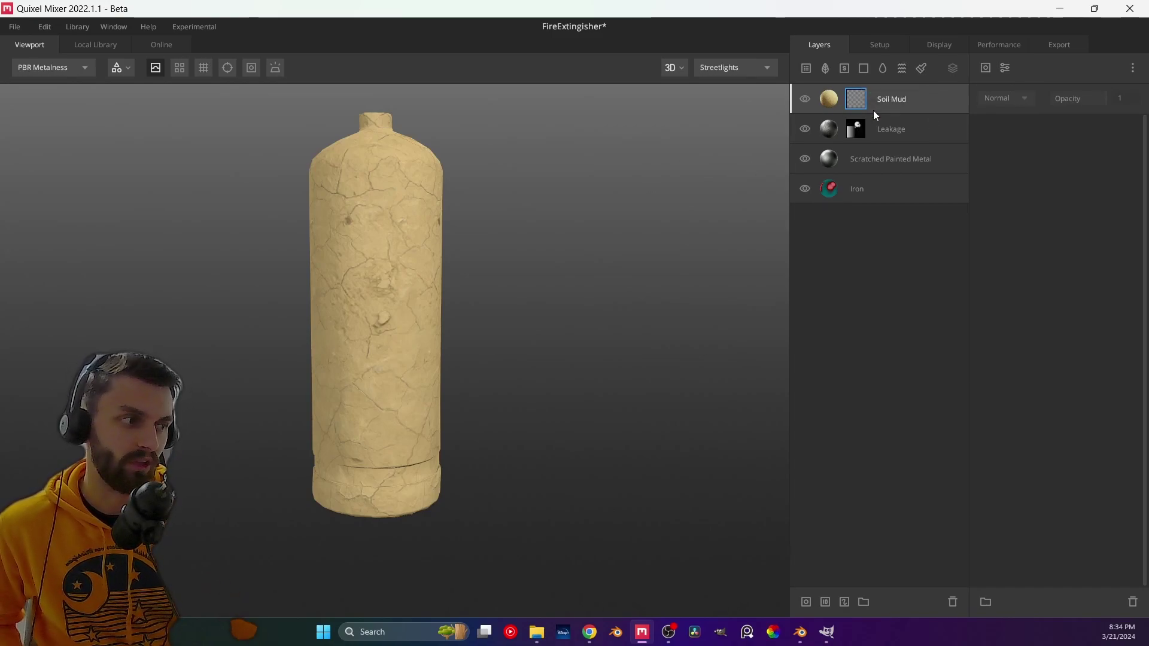
- Try clipping the Soil Mud layer to Leakage, inspect the effect on the cylinder, and release the clipping
left_click(836, 111)
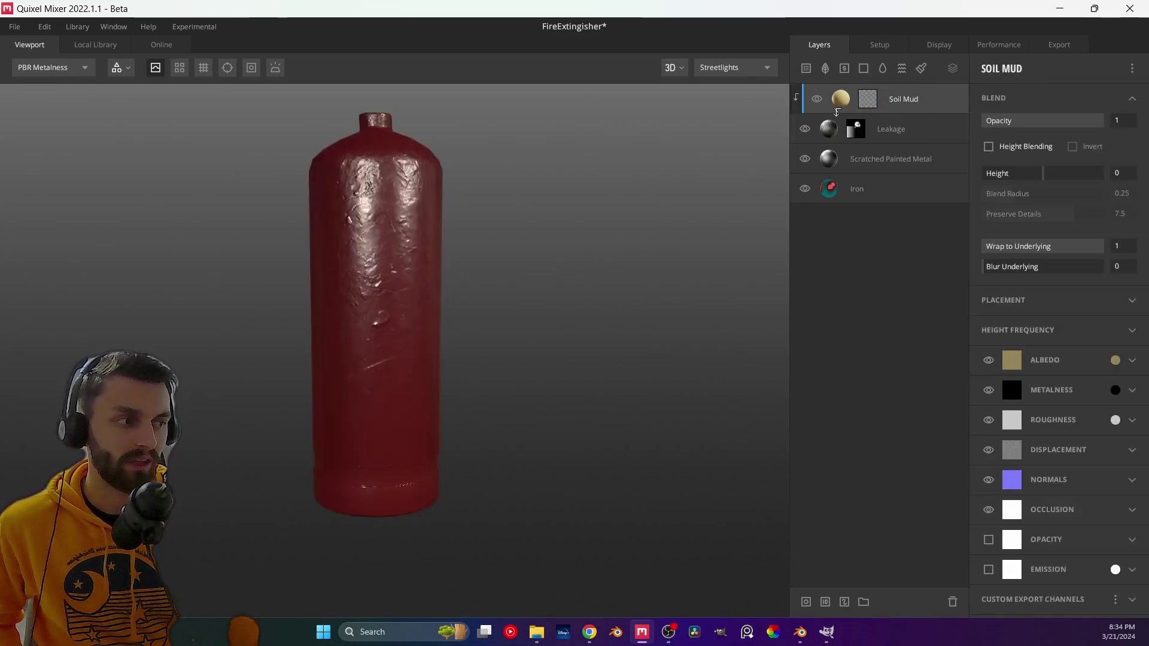
left_click_drag(836, 112, 816, 97)
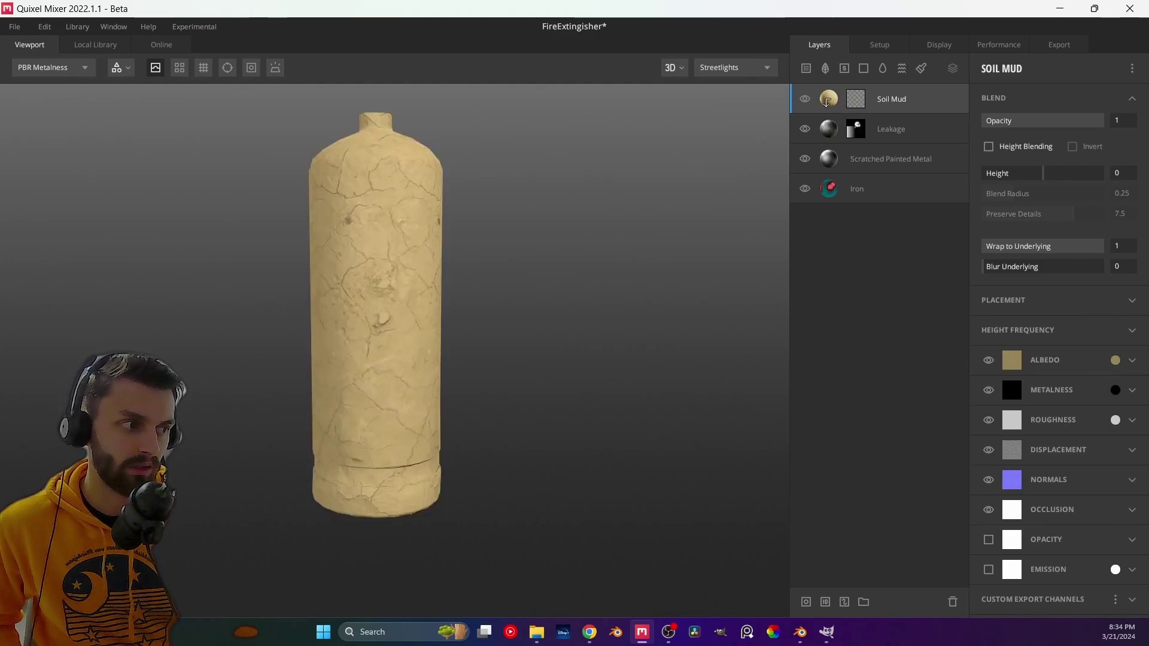
left_click(833, 110)
scroll(335, 299, "up", 5)
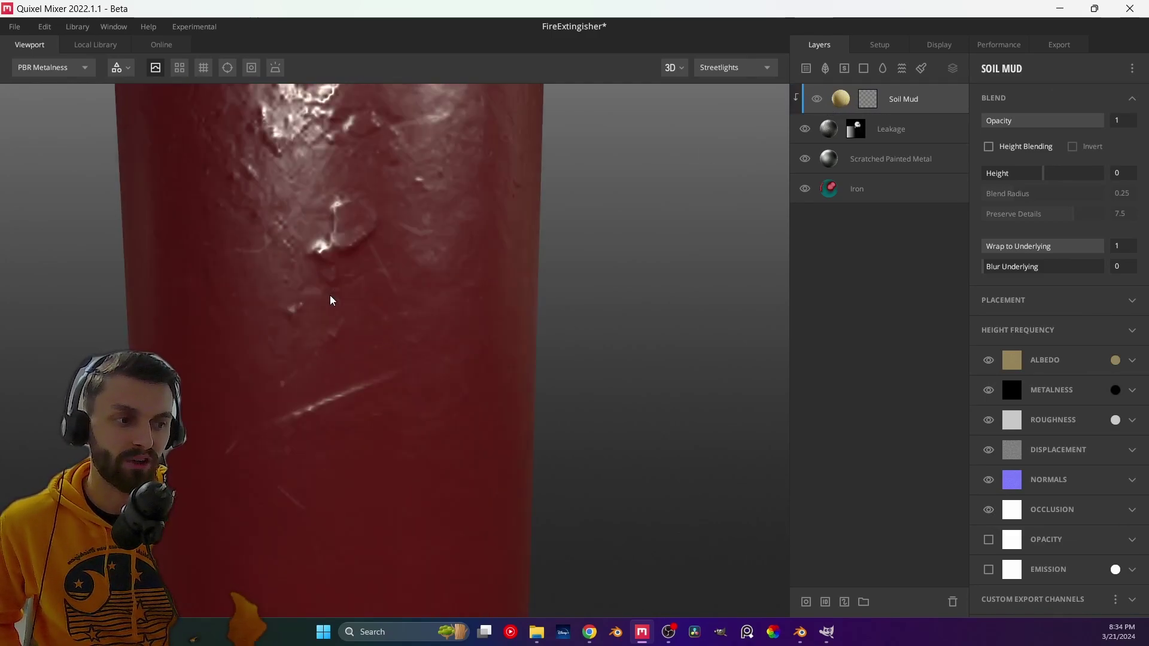
scroll(389, 285, "down", 5)
middle_click_drag(448, 287, 479, 313)
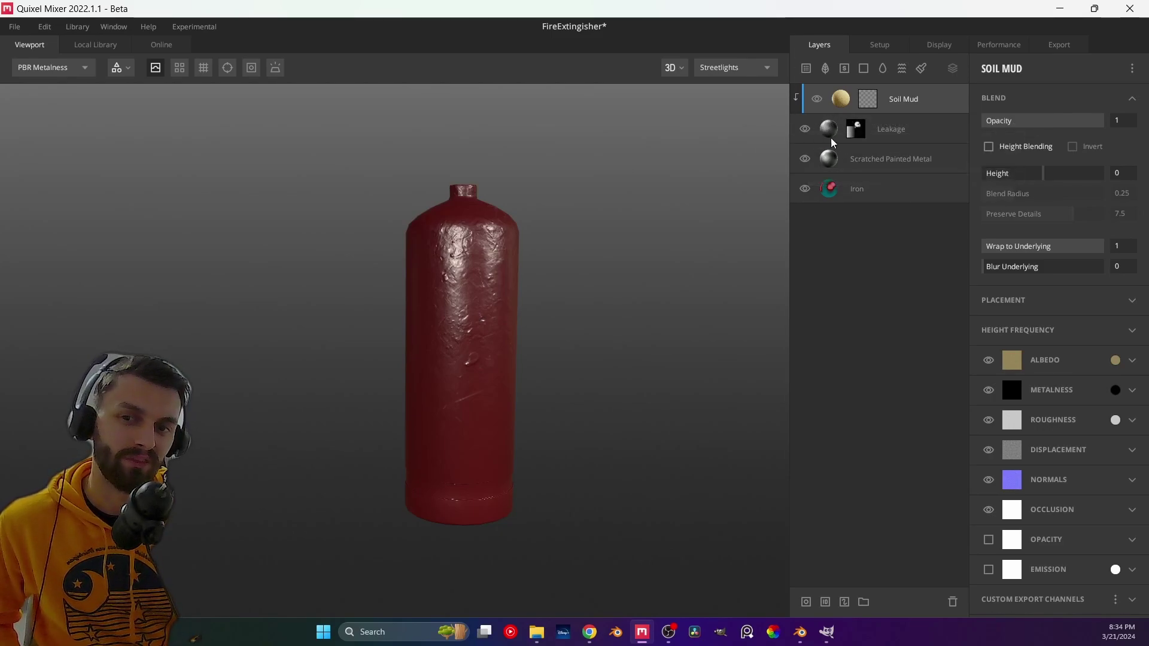
left_click(890, 150)
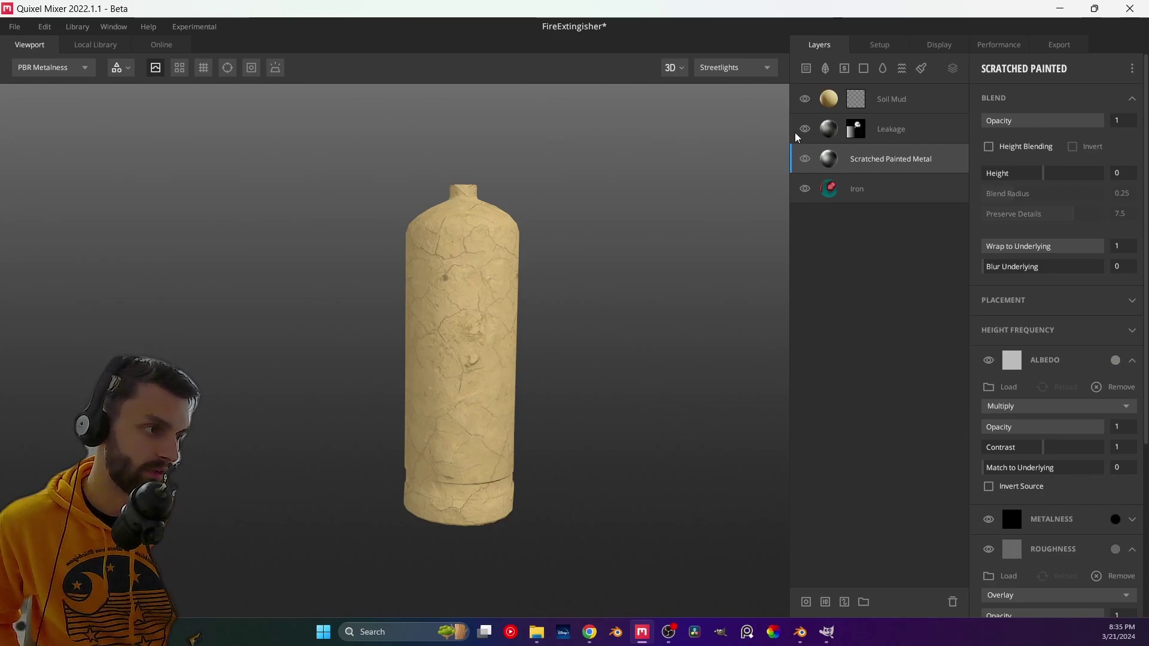
- Hide the Soil Mud layer, try clipping Leakage to Scratched Painted Metal, and release the clipping
left_click(805, 99)
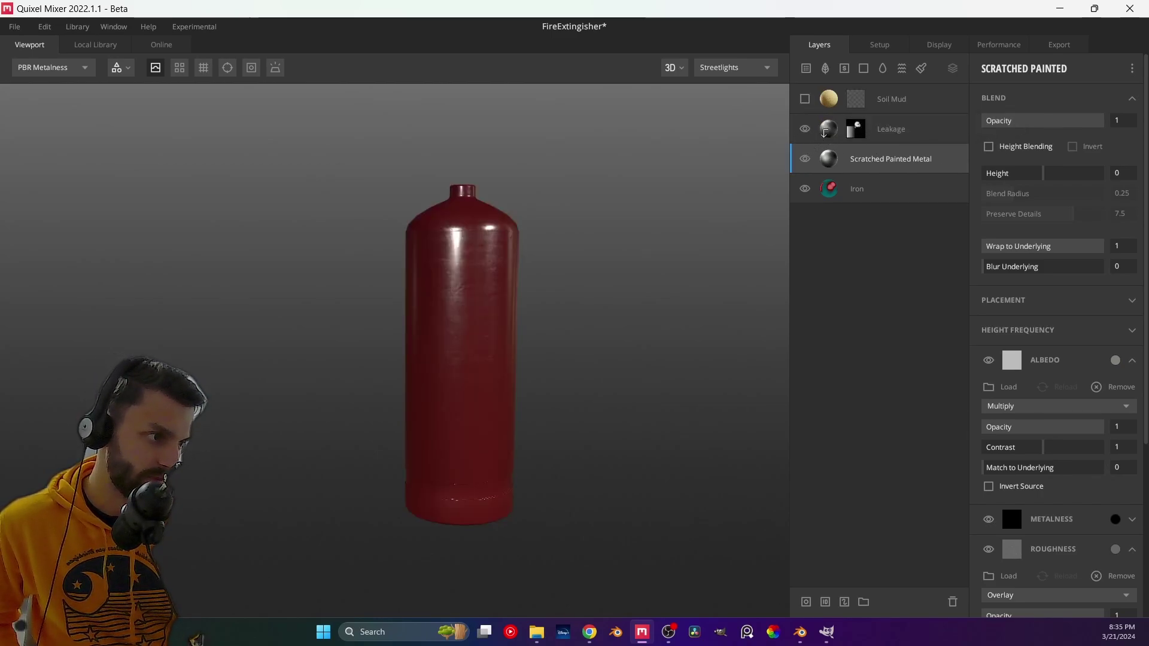
left_click(826, 130)
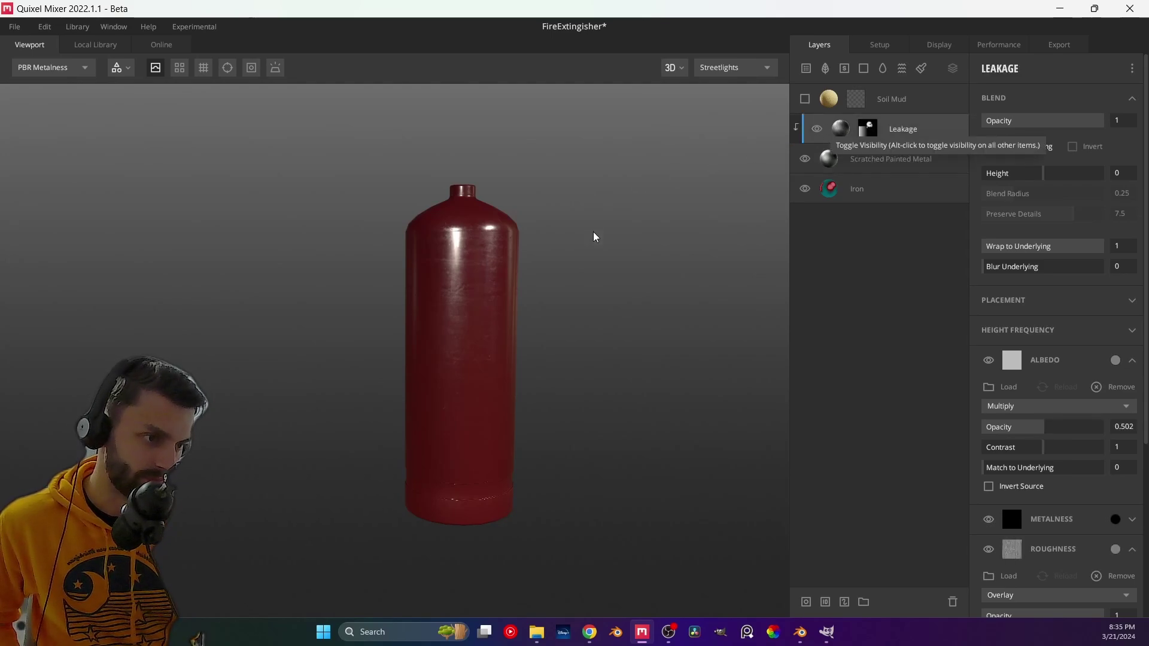
scroll(531, 303, "up", 5)
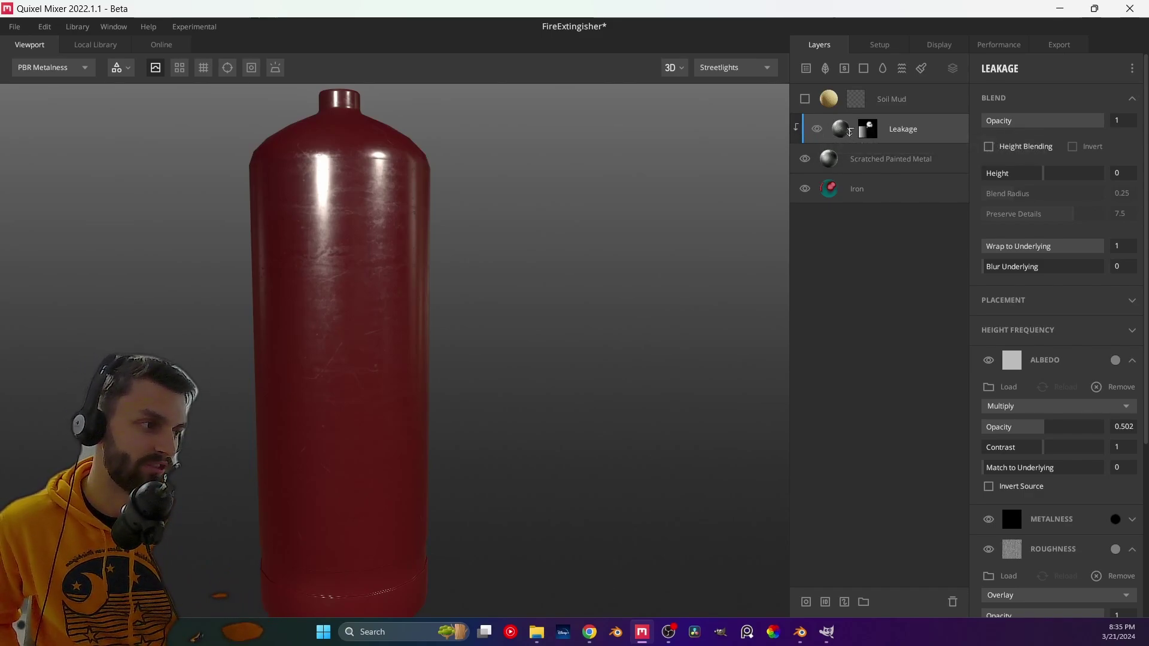
left_click_drag(842, 131, 909, 130)
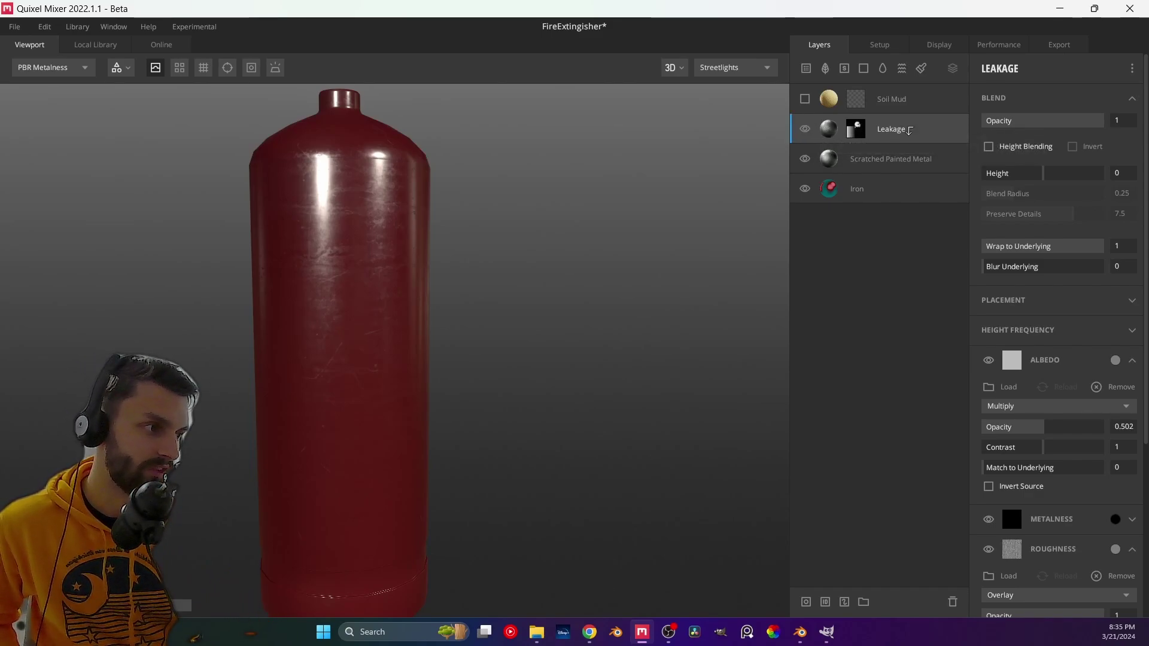
left_click(837, 169)
- Hide the Leakage and Scratched Painted Metal layers, and show Soil Mud again clipped to the layer beneath it
left_click(805, 129)
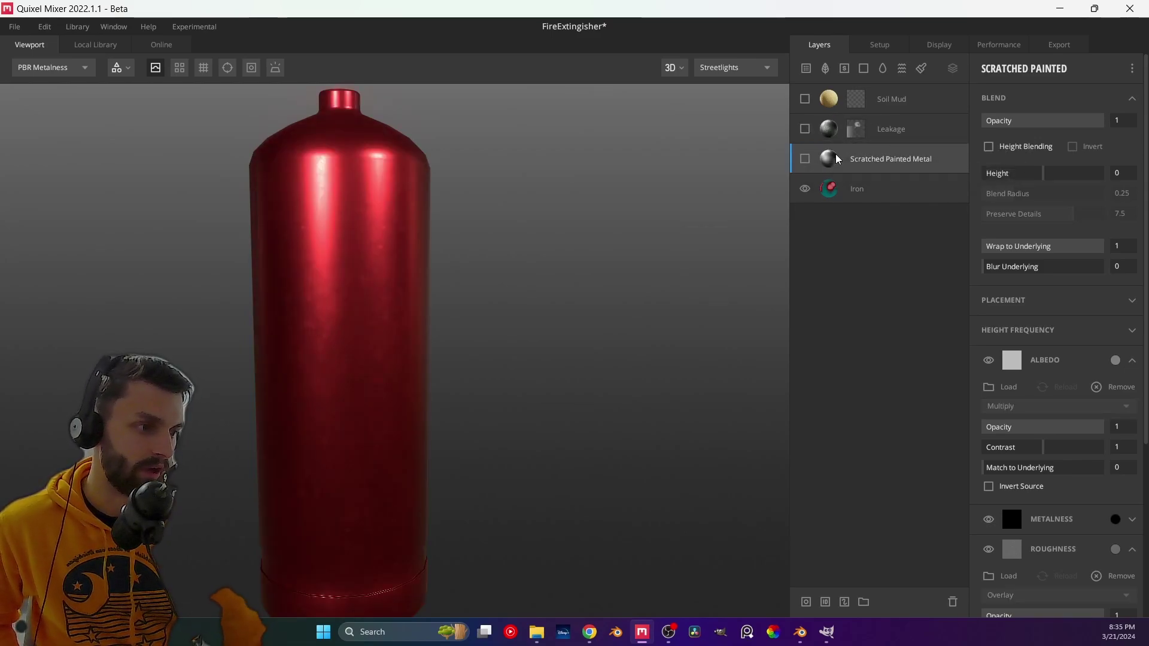
left_click(805, 100)
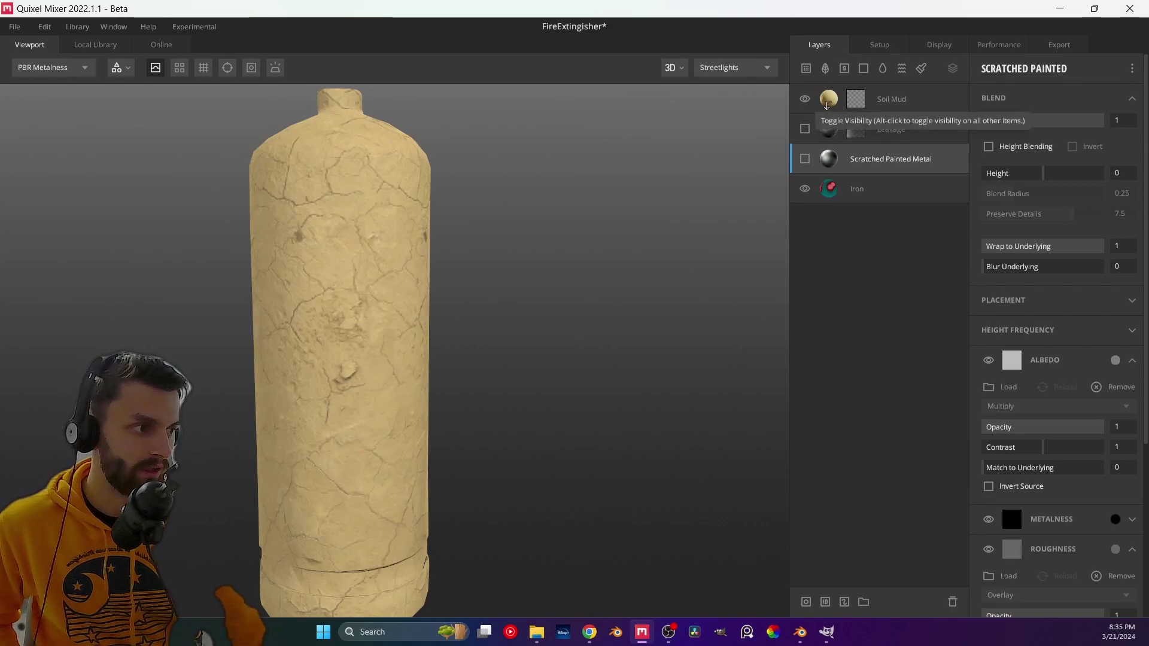
left_click(828, 105)
- Move the Soil Mud layer directly above Iron and clip it to Iron
scroll(557, 373, "down", 2)
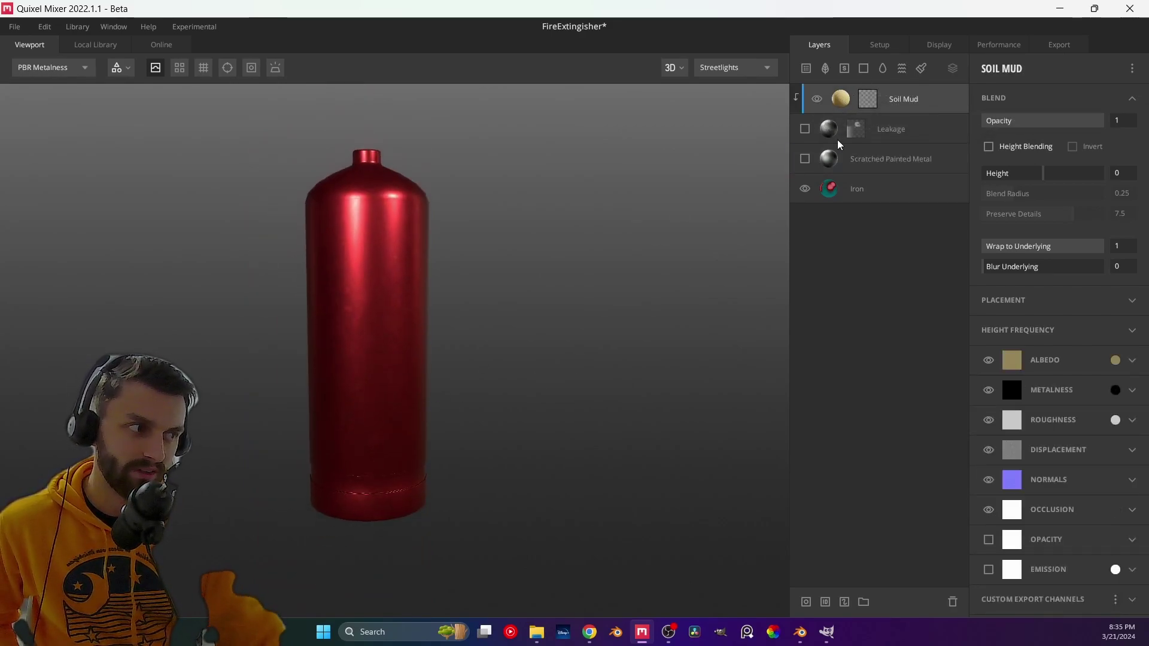
left_click_drag(852, 101, 853, 179)
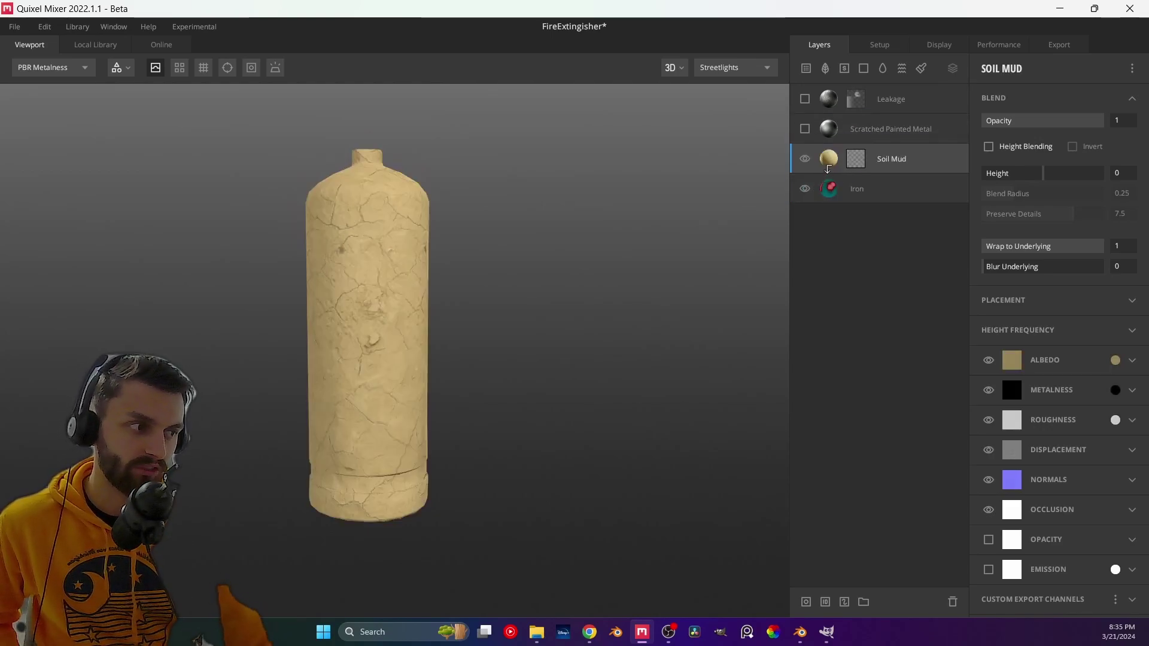
left_click(827, 169, "alt")
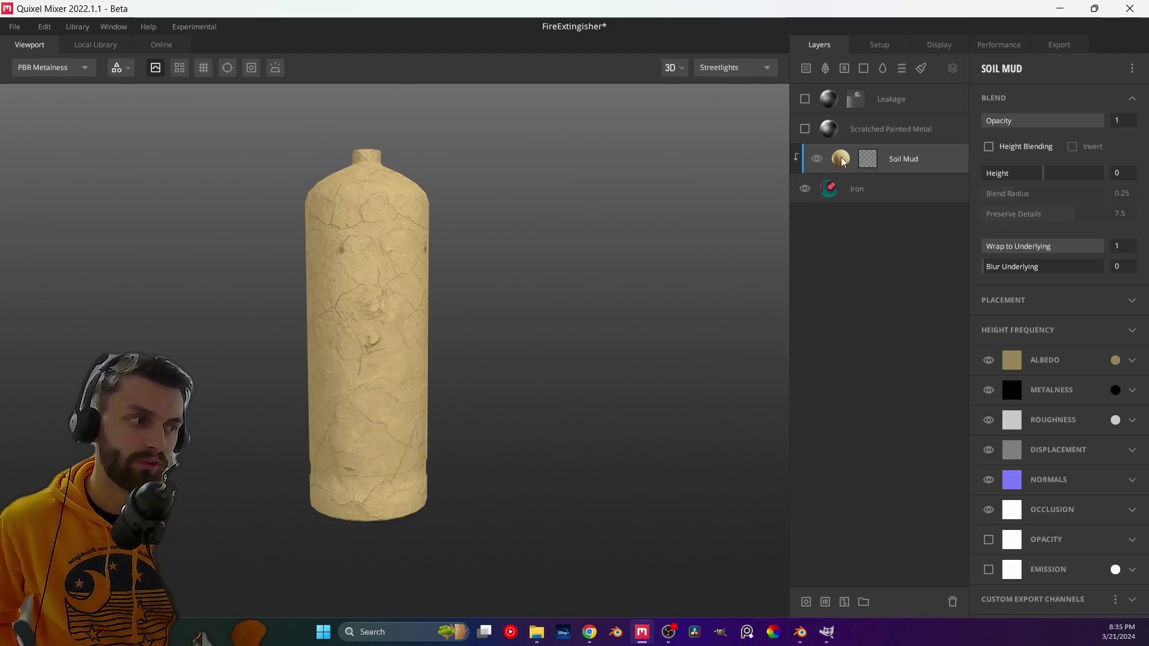
- Delete the Soil Mud layer's mask stack and release its clipping to Iron
left_click(869, 159)
right_click(874, 160)
left_click(904, 240)
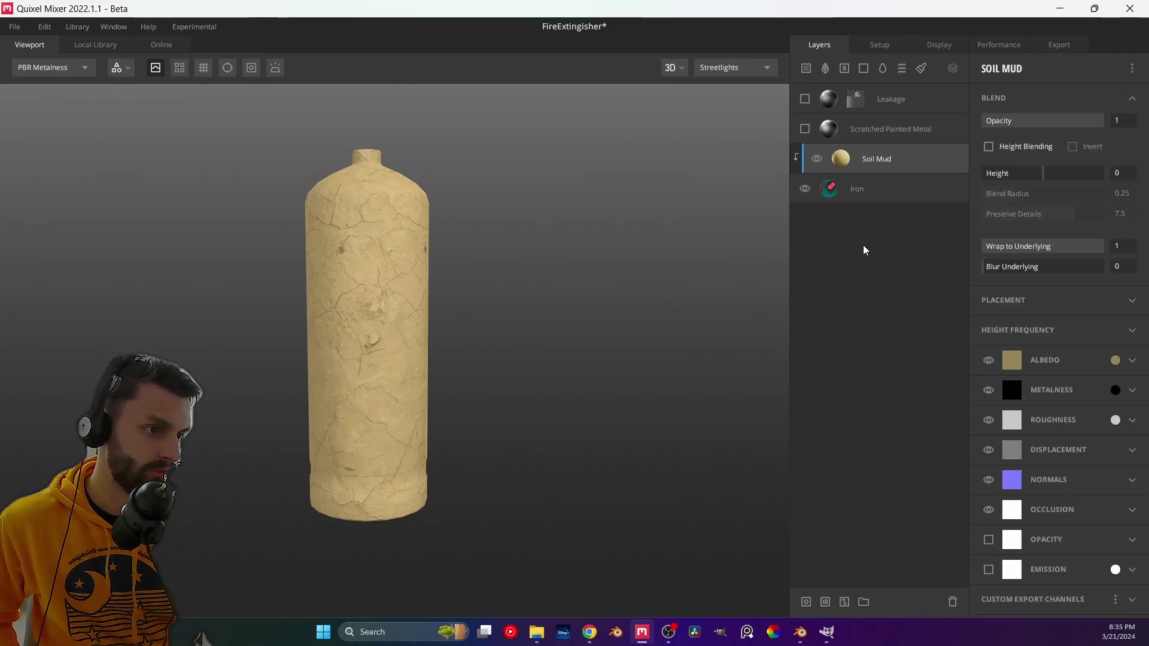
left_click_drag(464, 311, 686, 215)
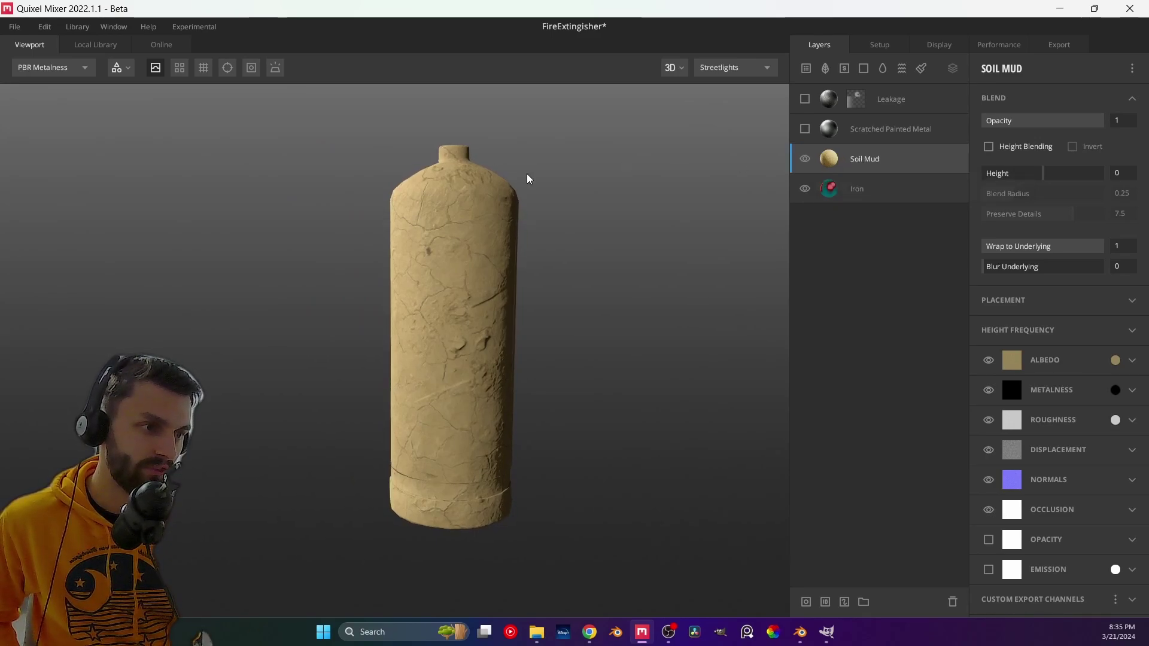
left_click_drag(535, 176, 466, 212)
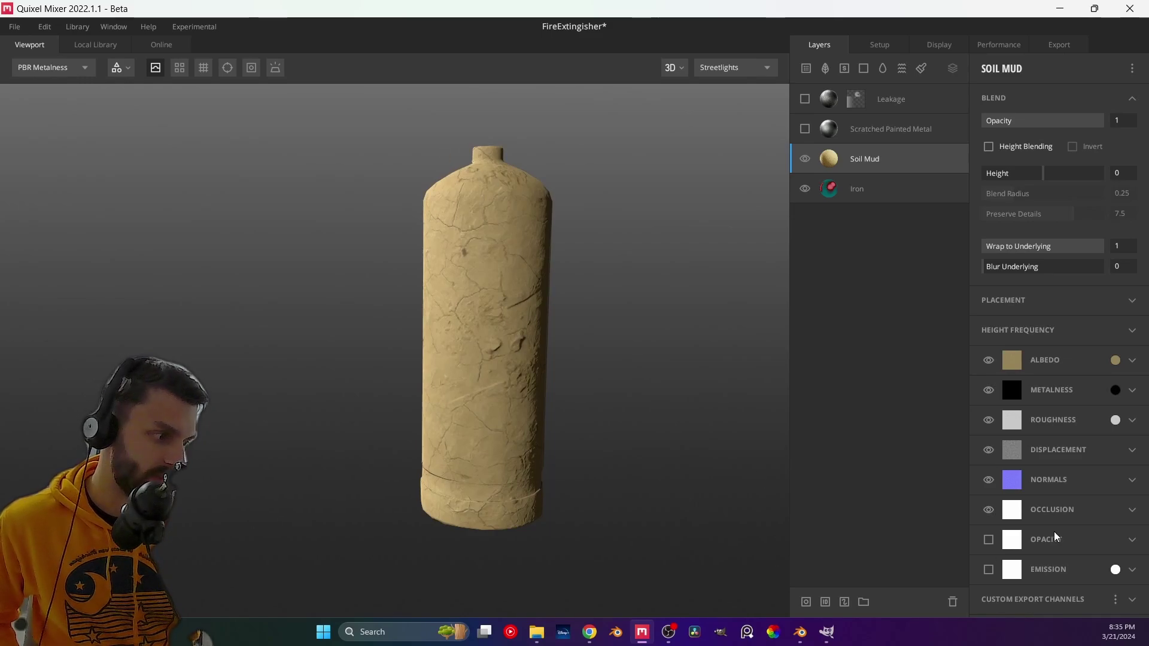
- Clip the Soil Mud layer to Iron and switch its Displacement channel off and on to compare the effect
left_click(988, 451)
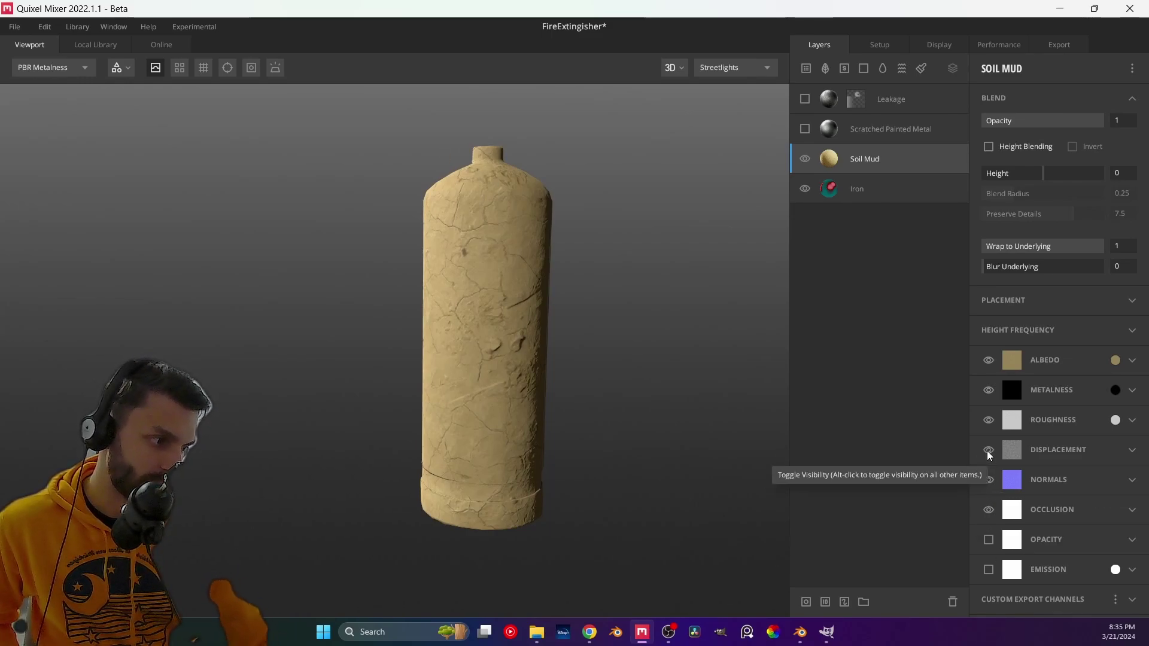
left_click_drag(833, 160, 837, 168)
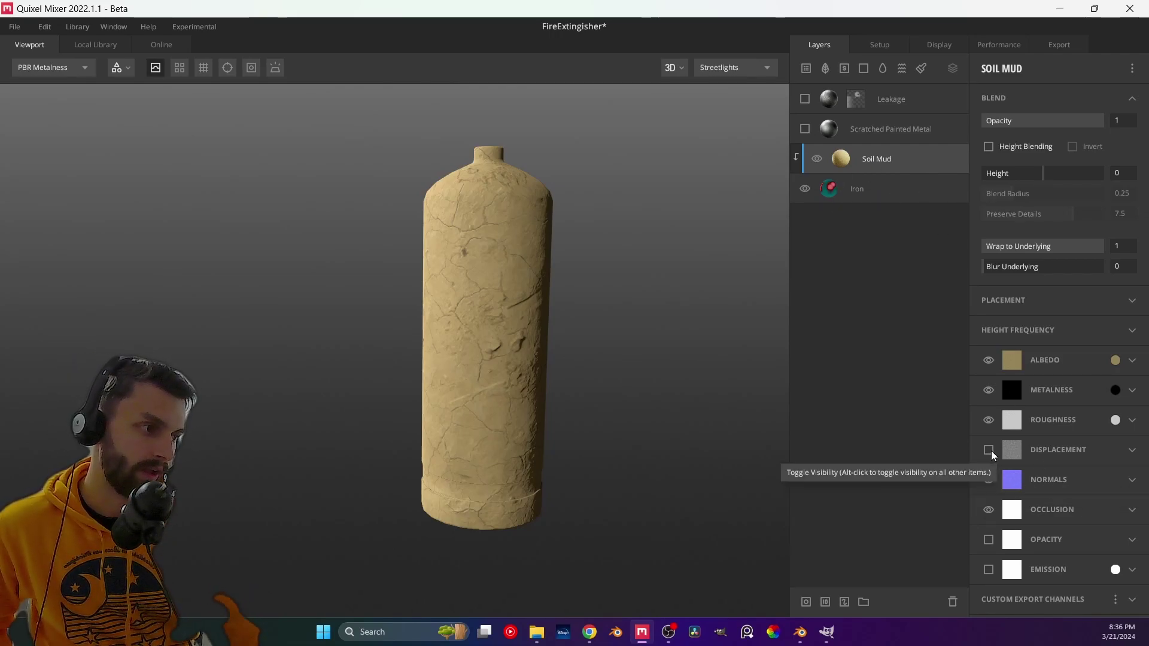
left_click(825, 154)
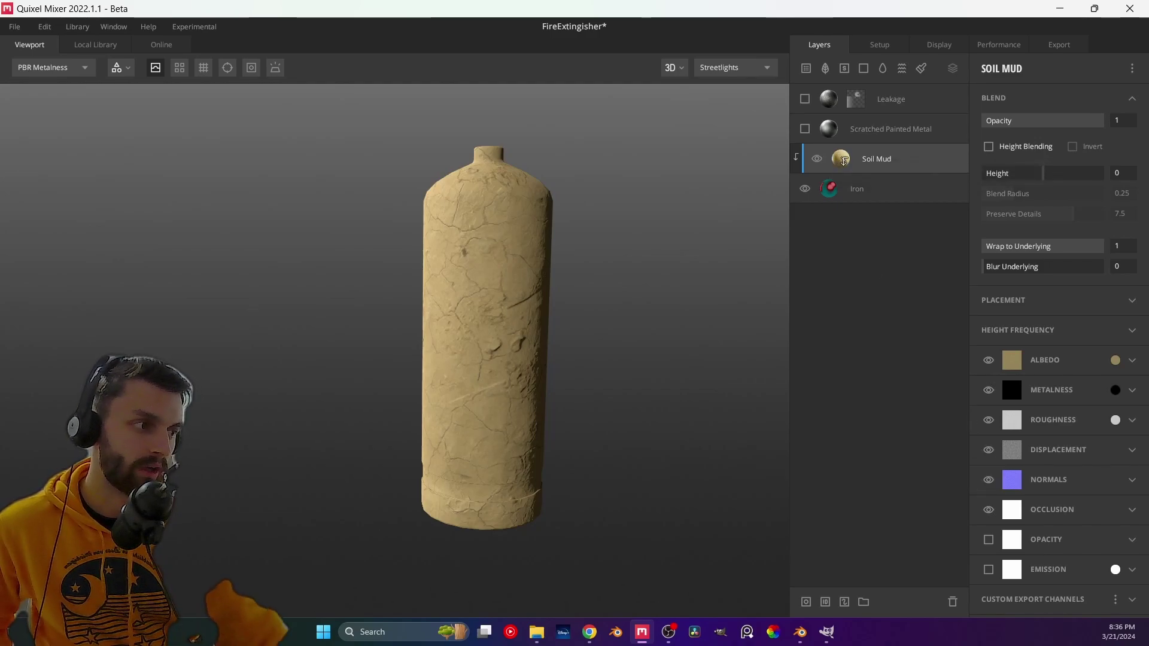
left_click(836, 158)
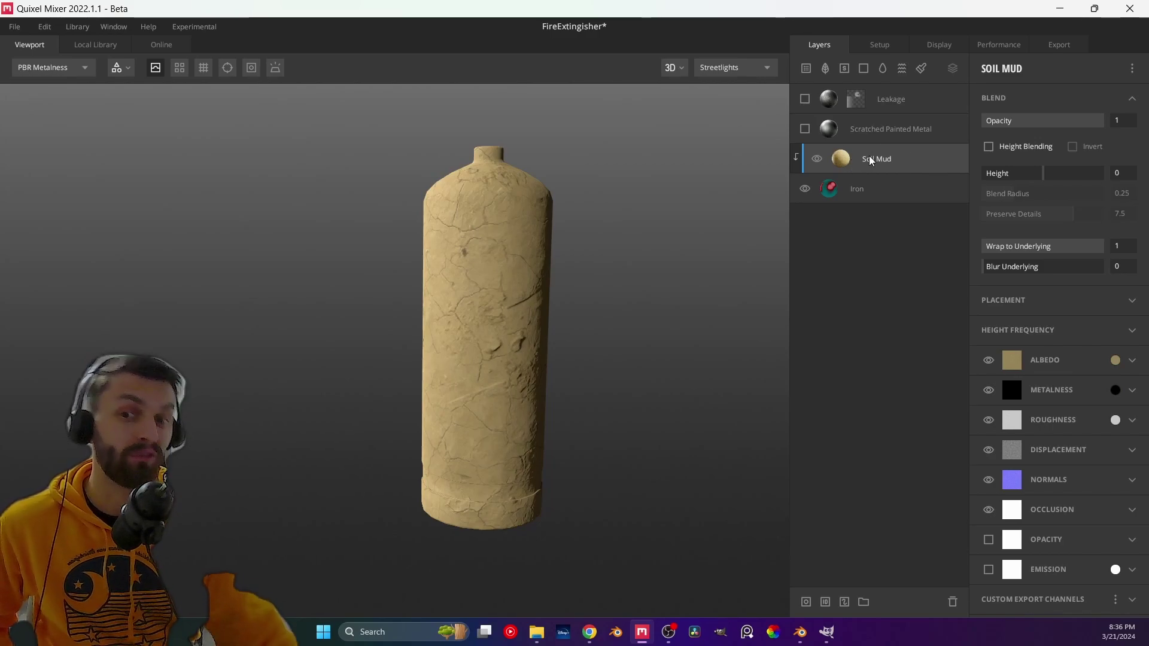
- Move Soil Mud to the top of the layer stack and show the Leakage and Scratched Painted Metal layers
left_click_drag(860, 168, 835, 101)
left_click(804, 129)
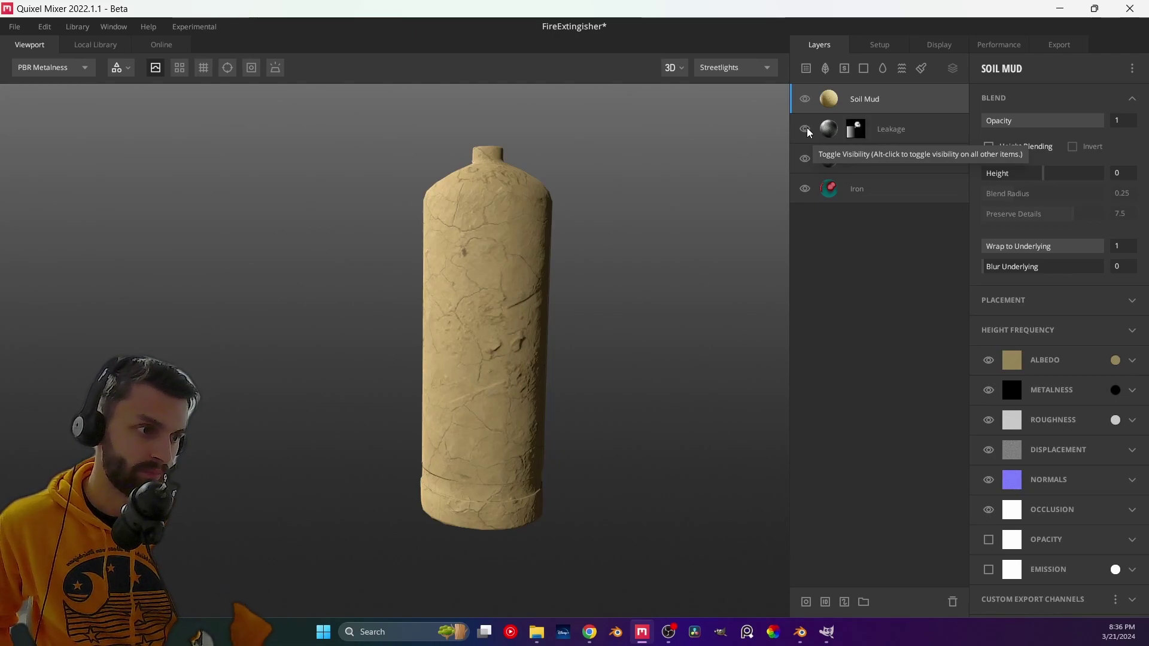
- Try clipping Soil Mud to Leakage, check it with Leakage hidden and shown, and release the clipping
left_click(846, 101)
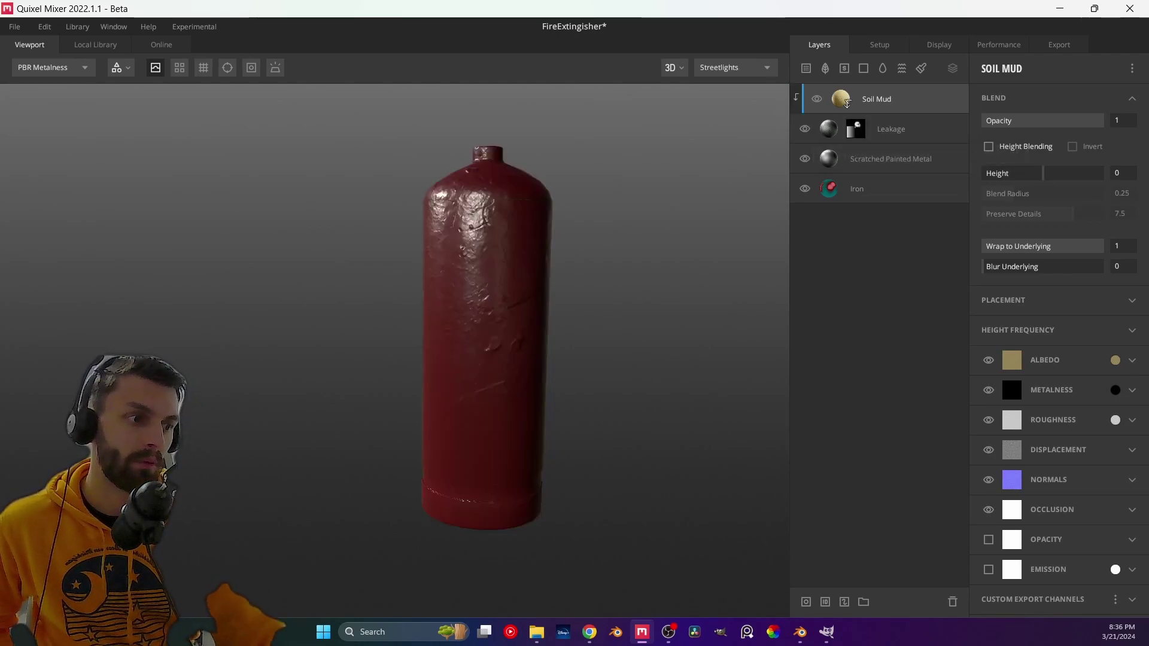
mouse_move(493, 324)
left_mouse_down()
mouse_move(533, 318)
mouse_move(453, 281)
mouse_move(619, 313)
mouse_move(554, 342)
left_mouse_up()
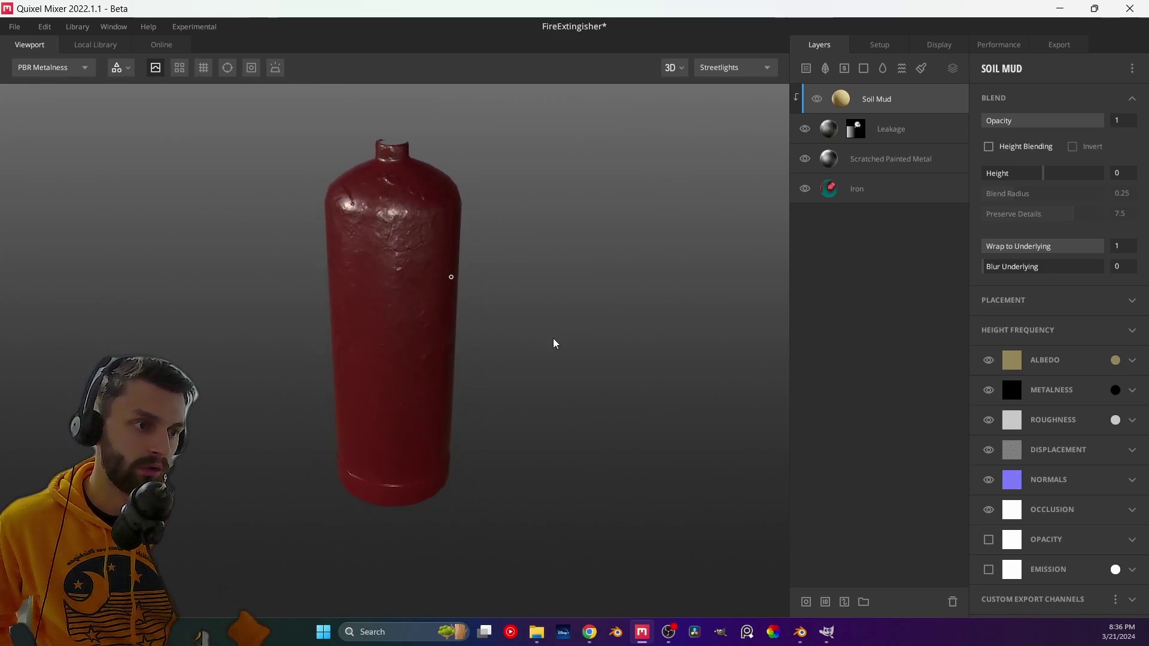
left_click(805, 130)
left_click(805, 130)
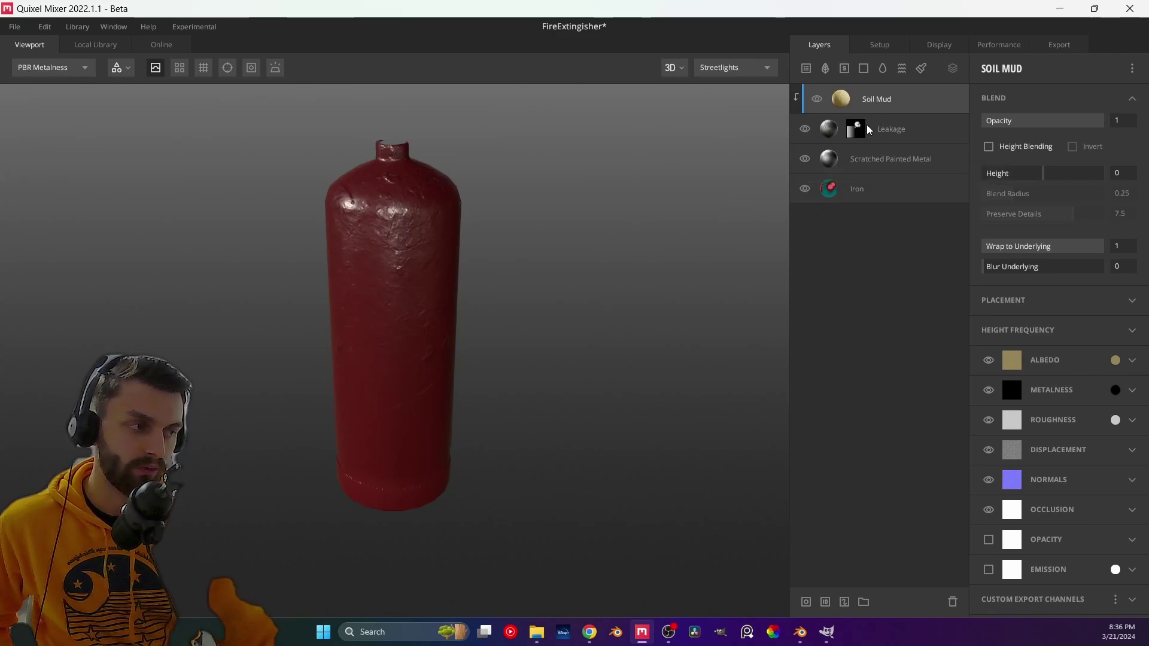
left_click_drag(553, 286, 532, 245)
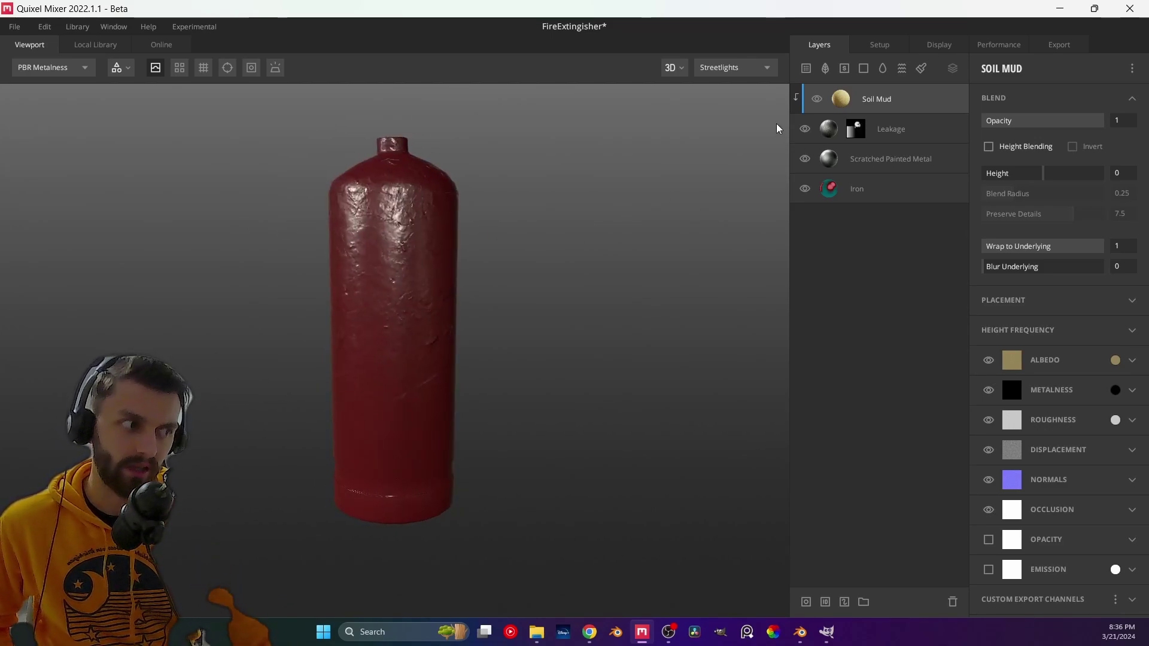
left_click(819, 100)
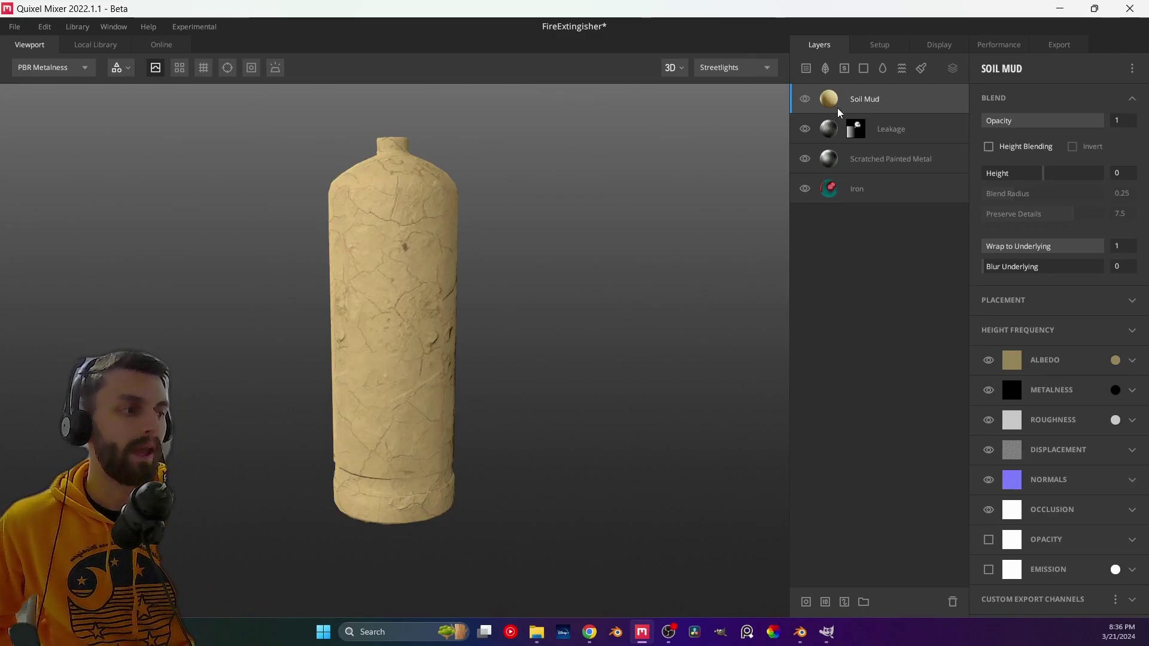
- Add a mask stack with a Curvature component to the Soil Mud layer
right_click(848, 94)
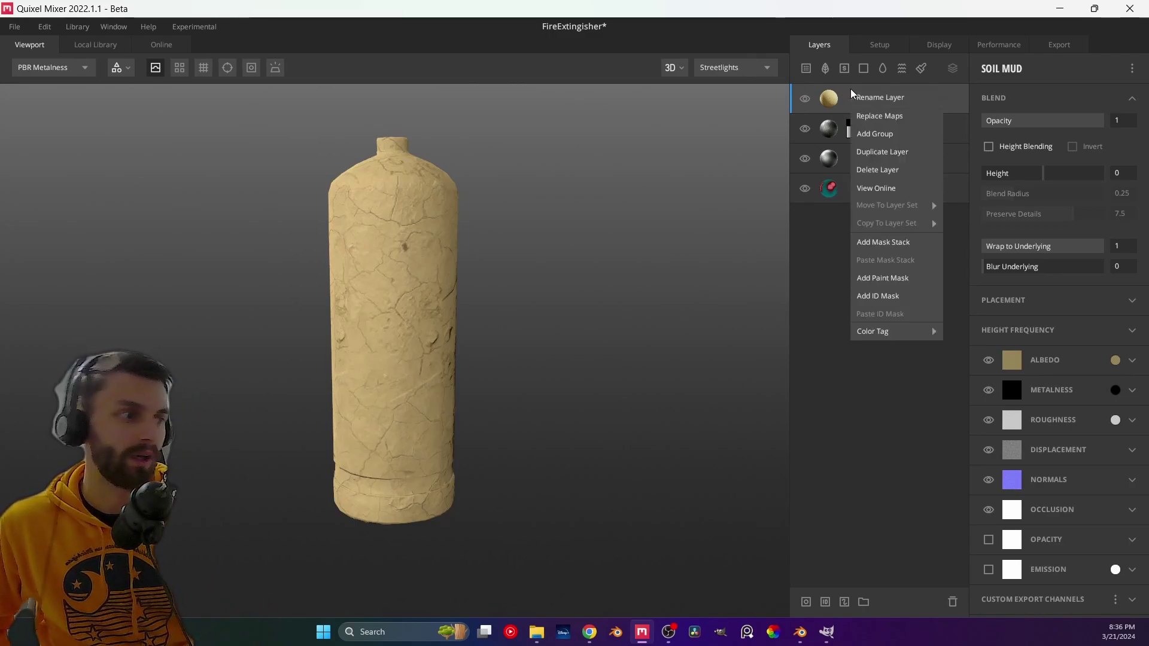
left_click(896, 244)
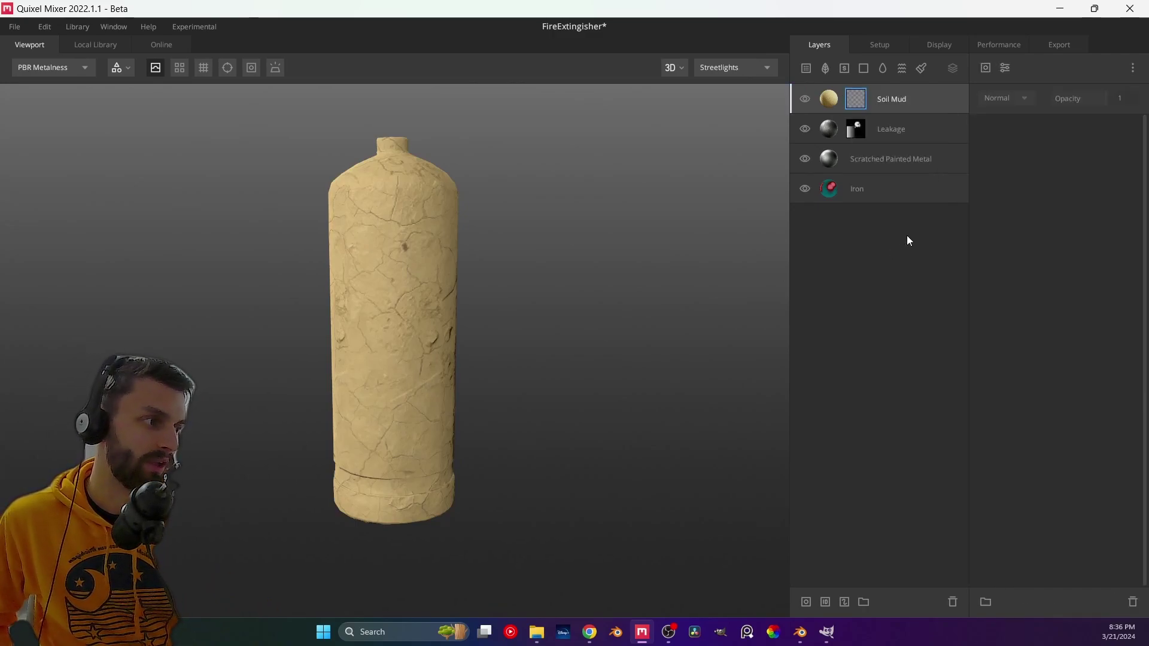
left_click(985, 67)
mouse_move(1014, 127)
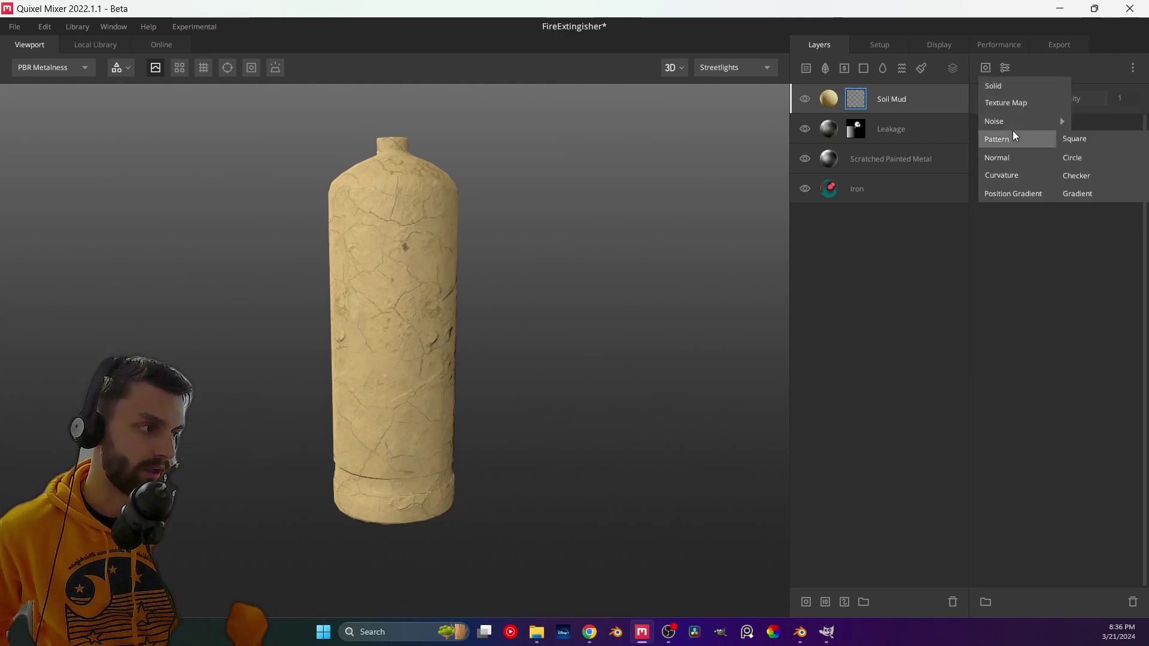
left_click(1014, 177)
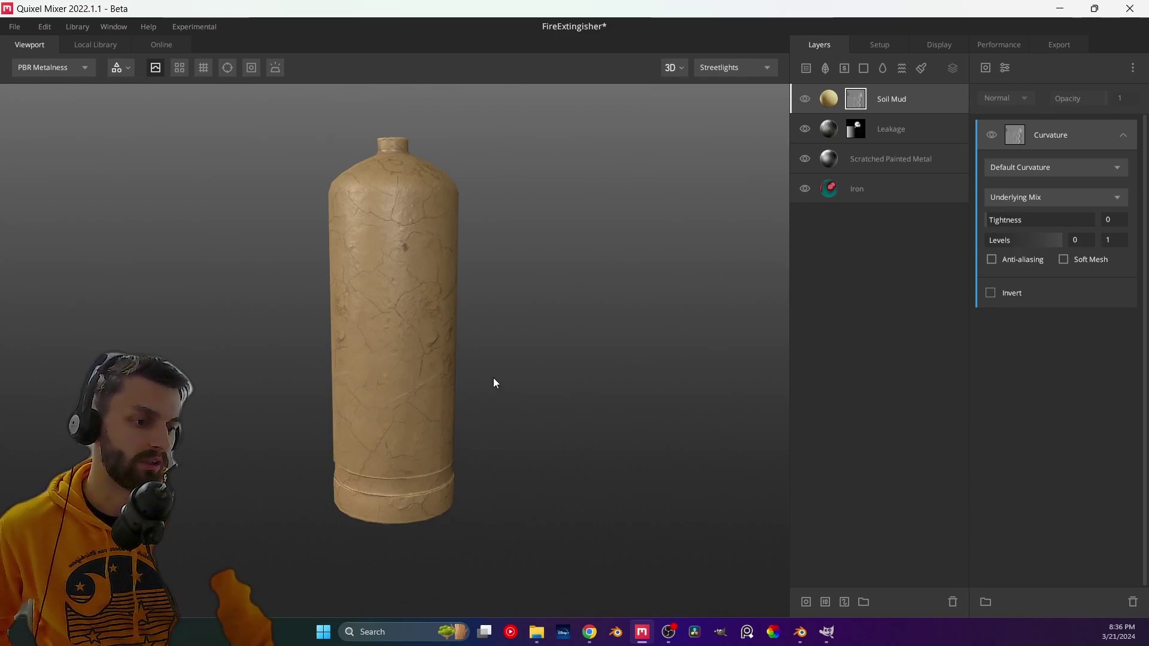
- Turn off Soil Mud's Displacement channel and set its Curvature mask's levels to 0.532 and 0.754, checking the layer mask view
left_click(831, 100)
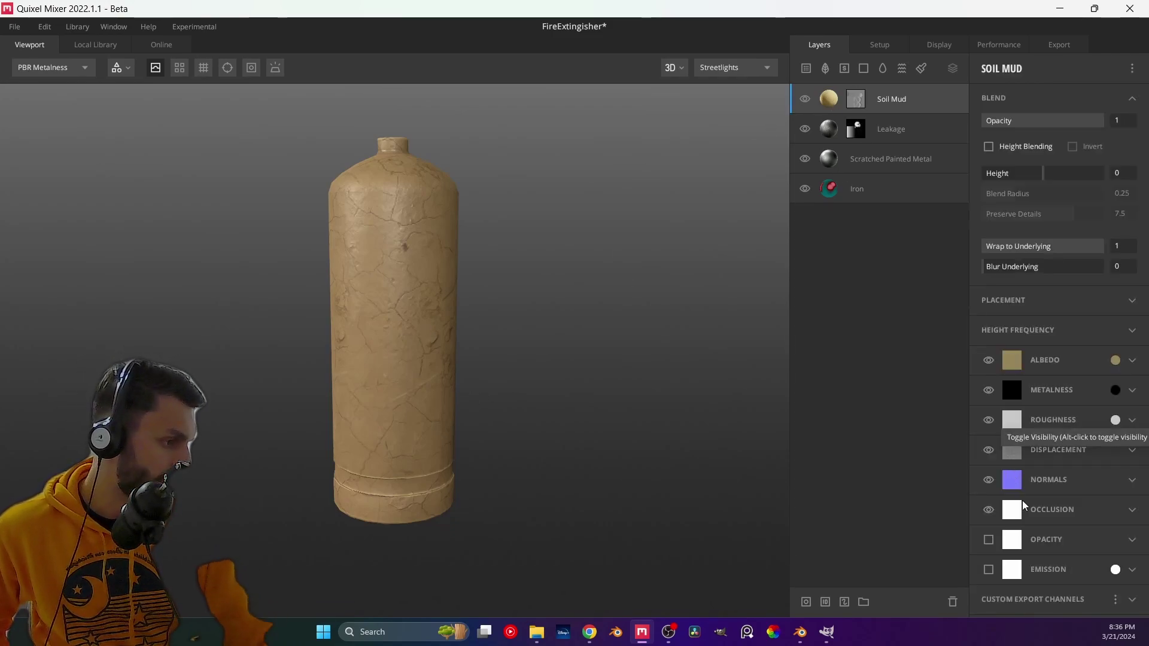
left_click(994, 451)
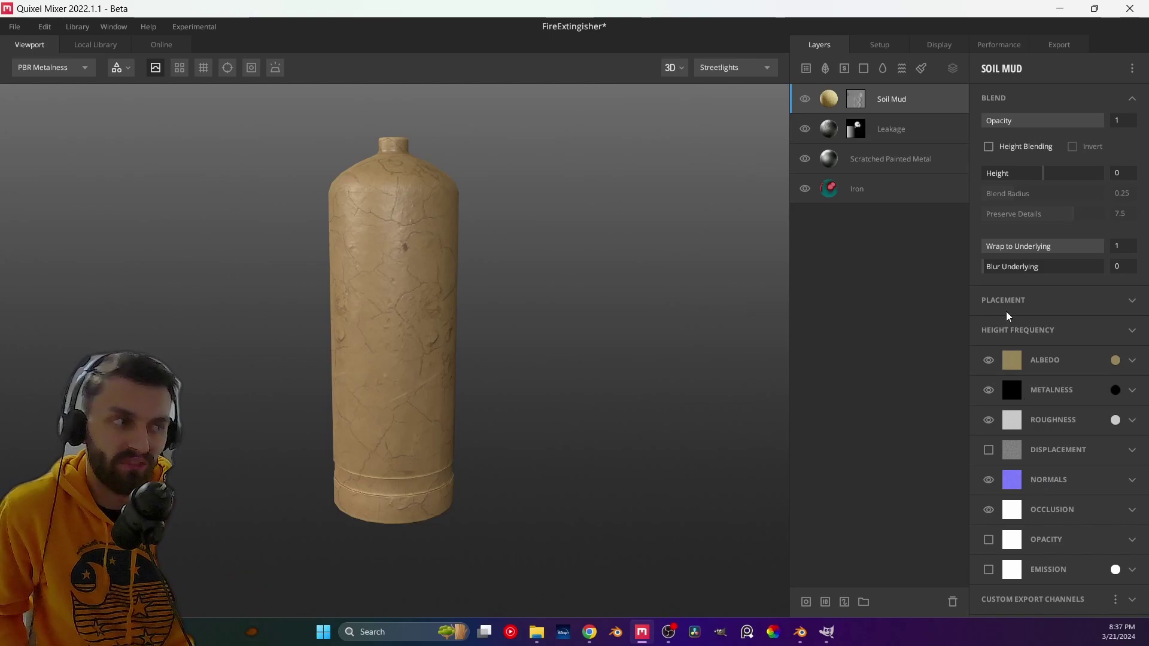
left_click(856, 99)
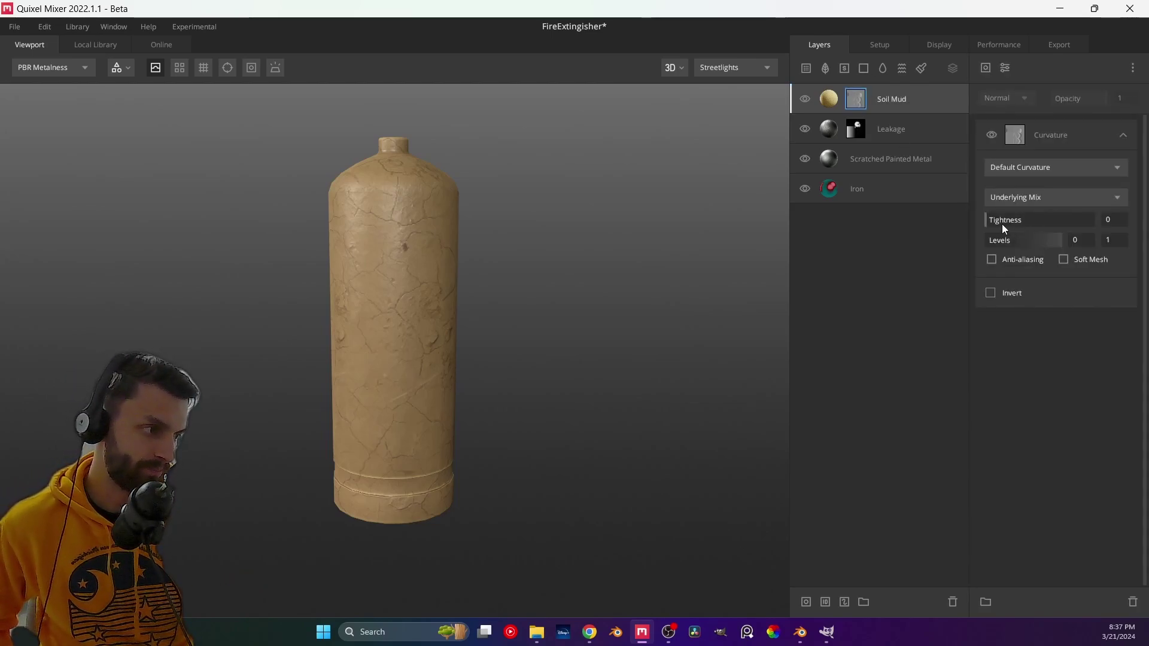
key("m")
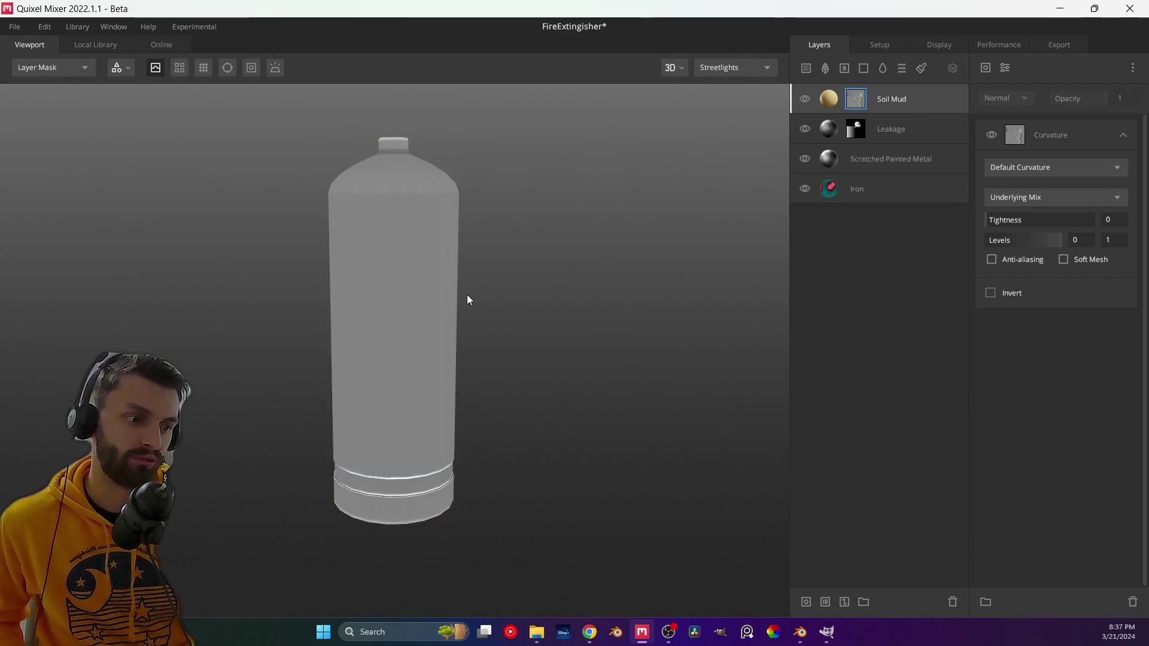
left_click_drag(1001, 243, 1043, 246)
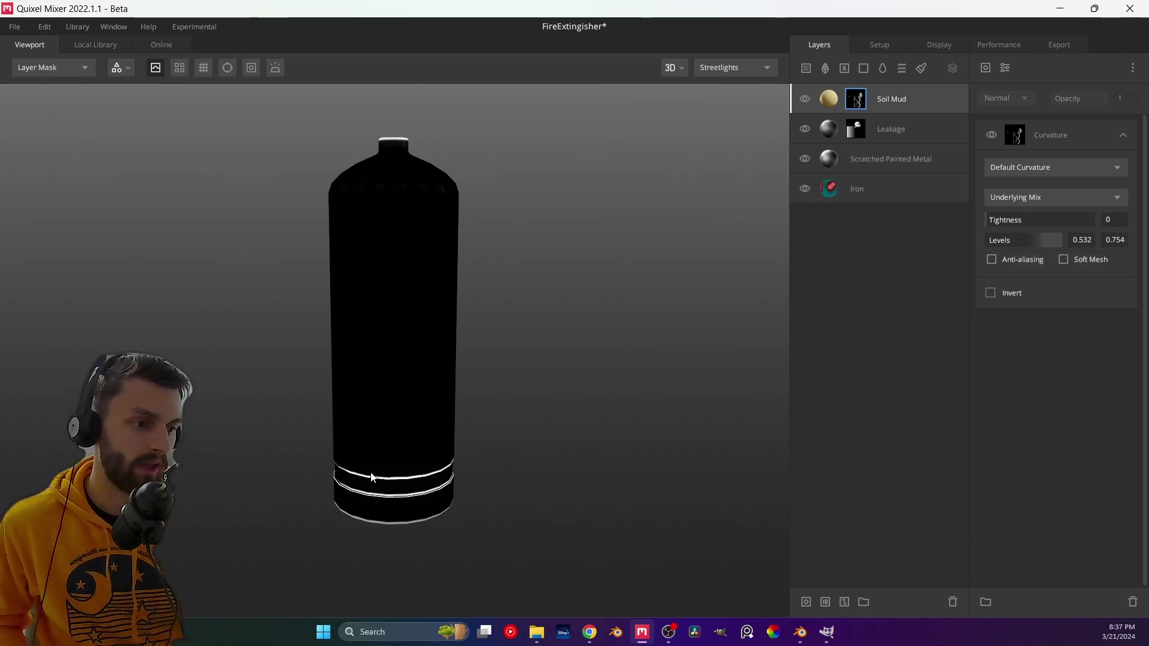
key("m")
left_click_drag(426, 471, 436, 290)
left_click_drag(365, 498, 404, 592)
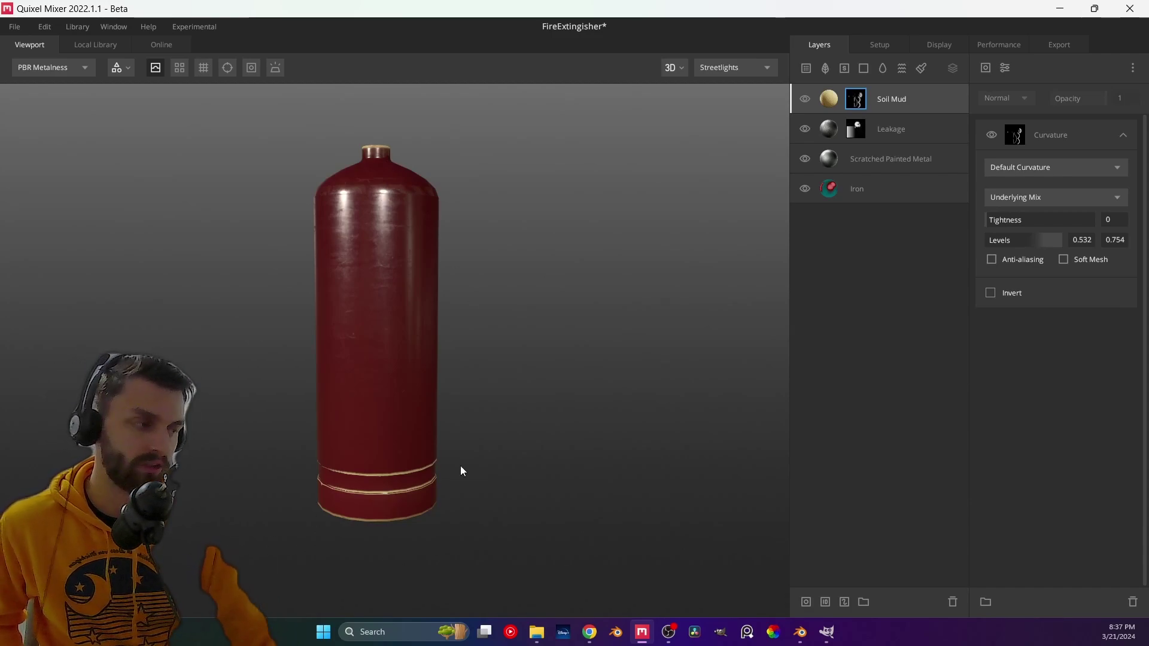
- Add a Position Gradient component to Soil Mud's mask stack and move Curvature above it
right_click(1061, 131)
left_click(985, 69)
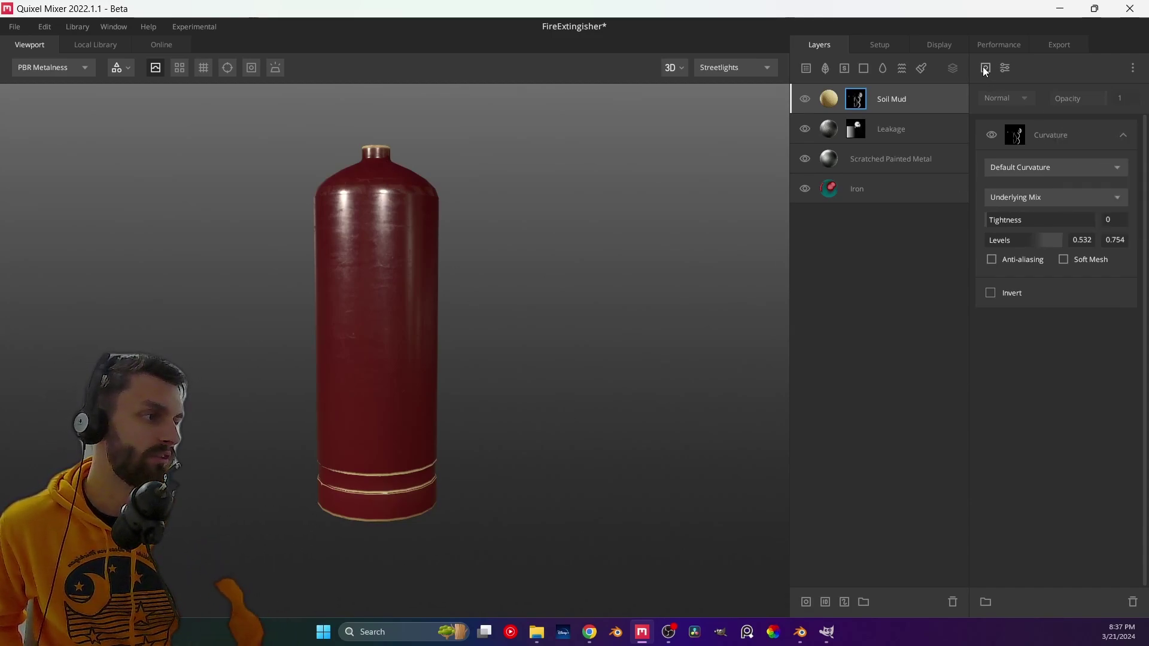
left_click(985, 69)
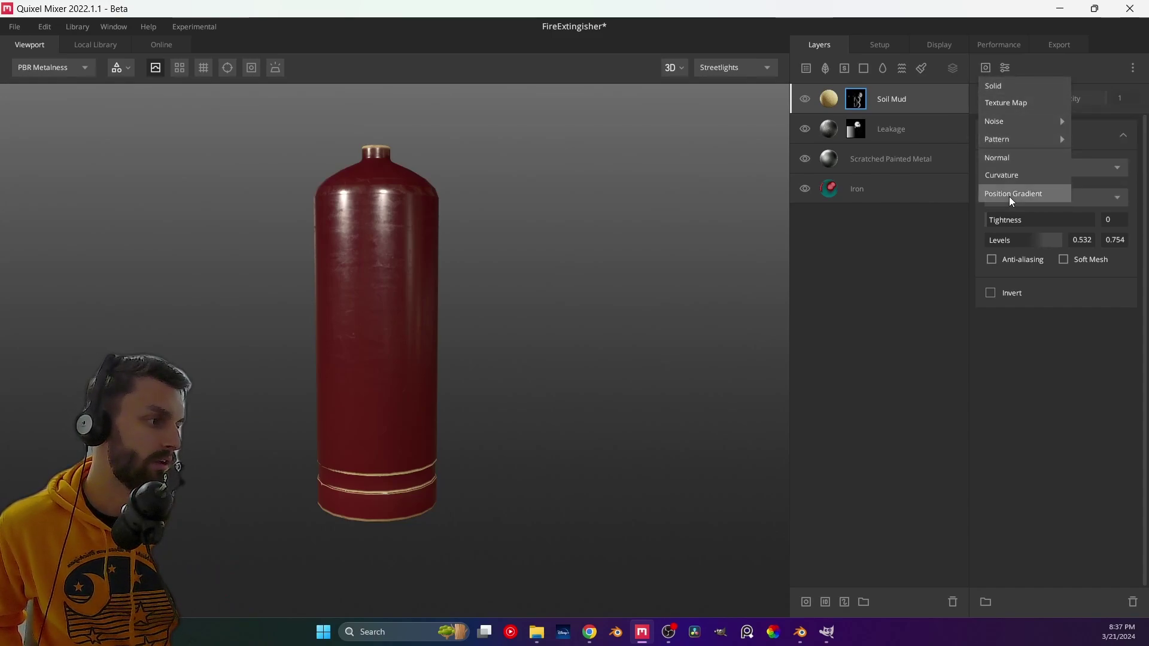
left_click(1051, 194)
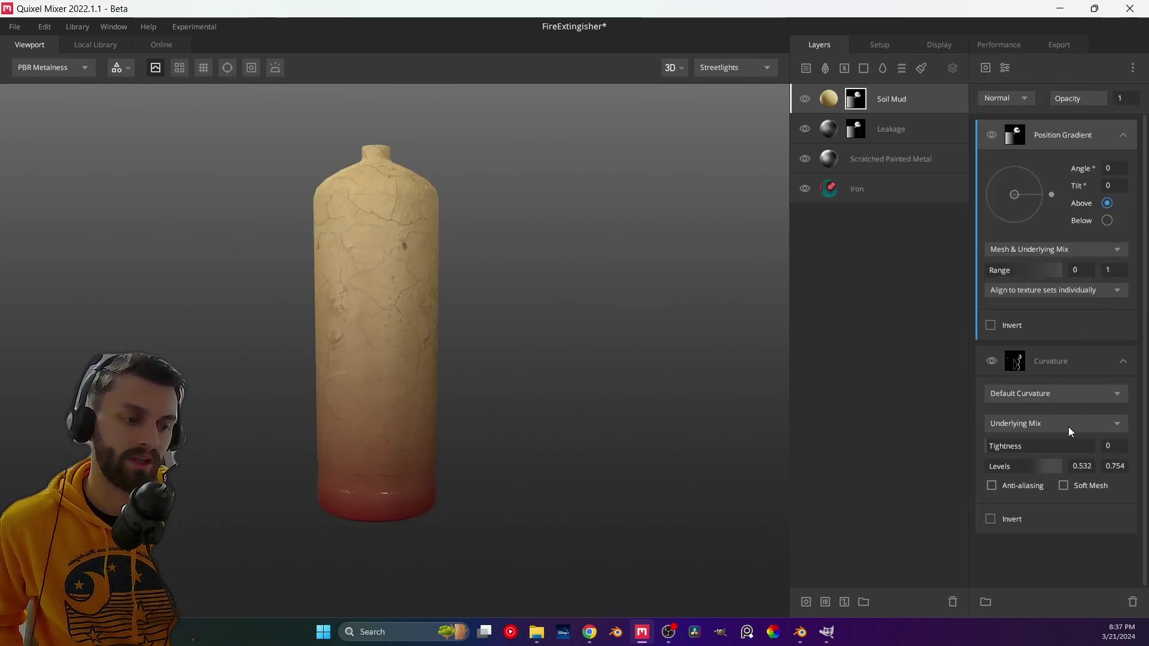
left_click_drag(1060, 357, 1039, 125)
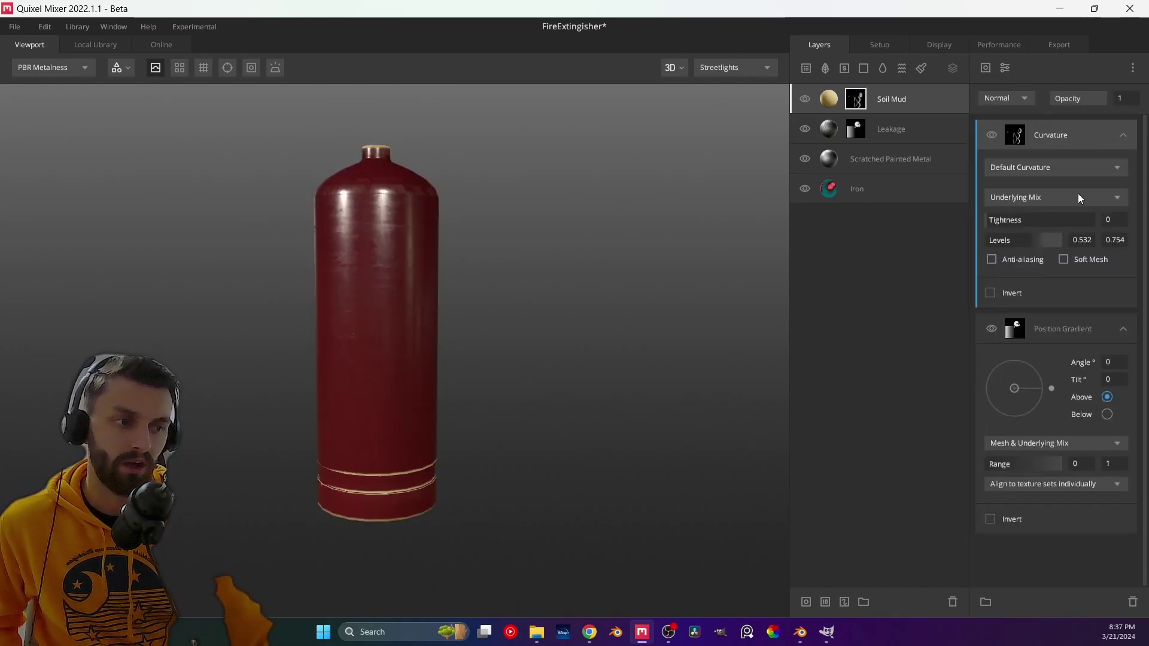
- Set the Position Gradient's range to 0 and 0.198 and invert it
left_click_drag(1058, 463, 1097, 471)
left_click(1009, 463)
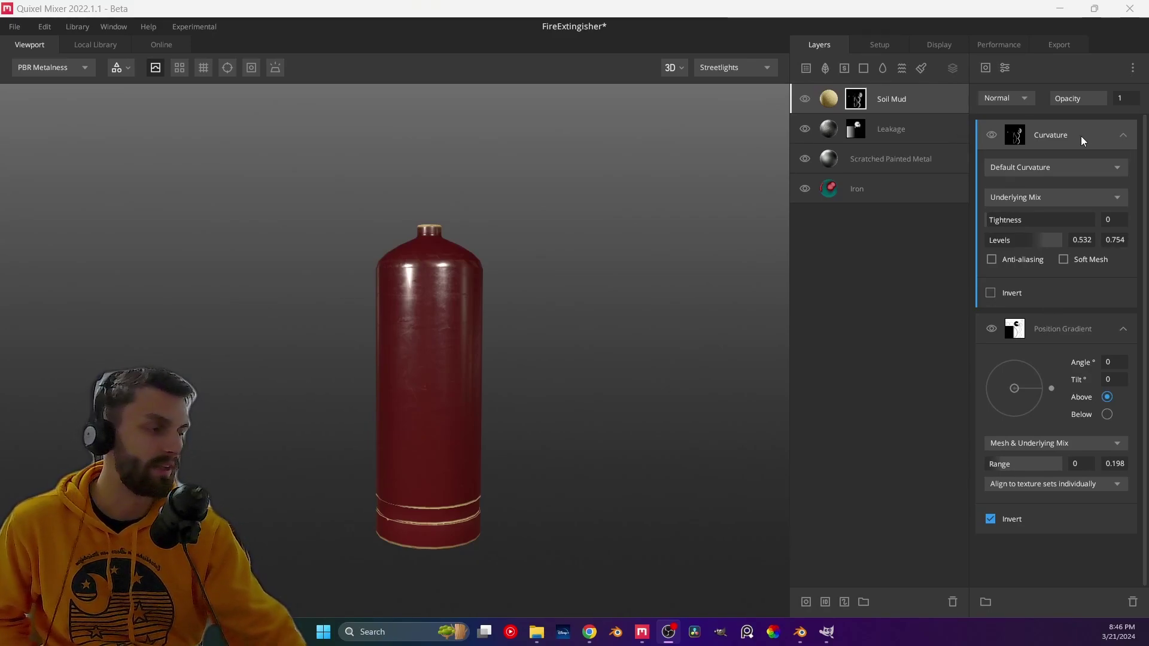
- Add a Gradient Remap modifier with range 0.905 to 1 and Repeat 0, and clip it to the Curvature component
left_click(1005, 68)
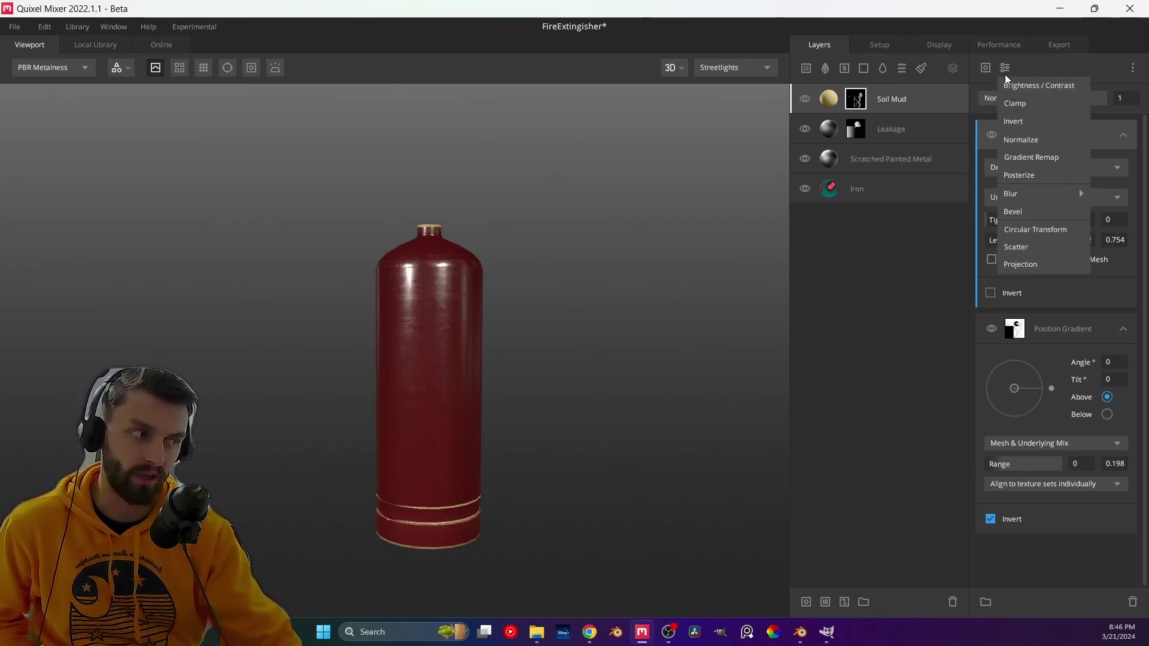
left_click(1018, 158)
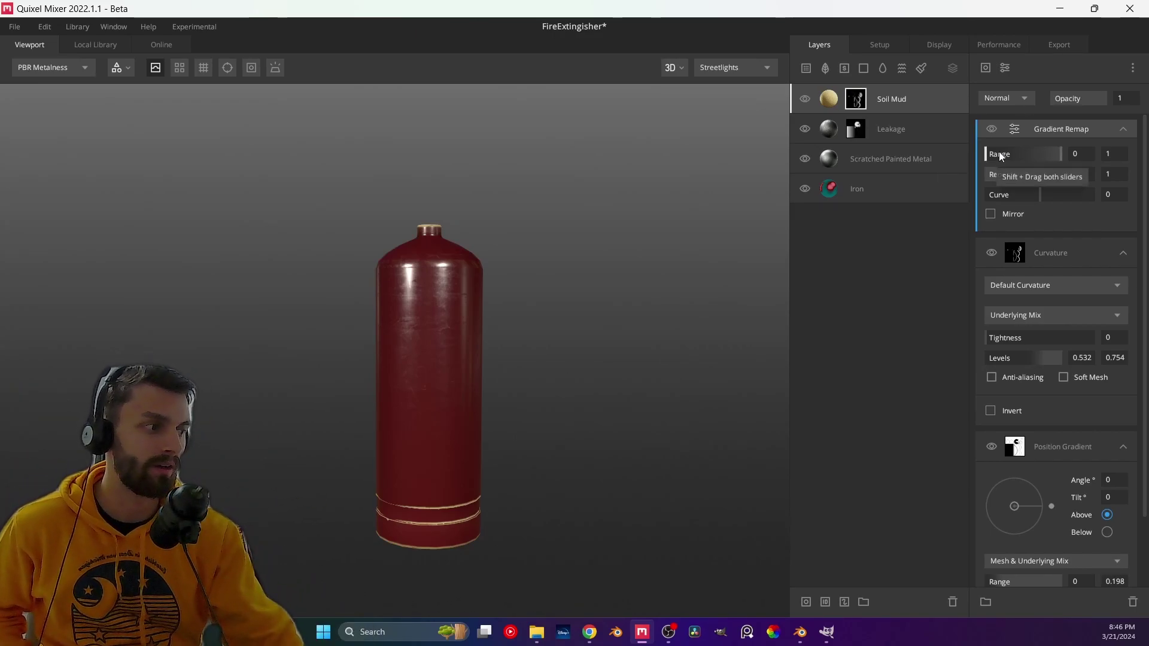
mouse_move(1054, 162)
left_mouse_down()
mouse_move(964, 164)
mouse_move(1051, 168)
left_mouse_up()
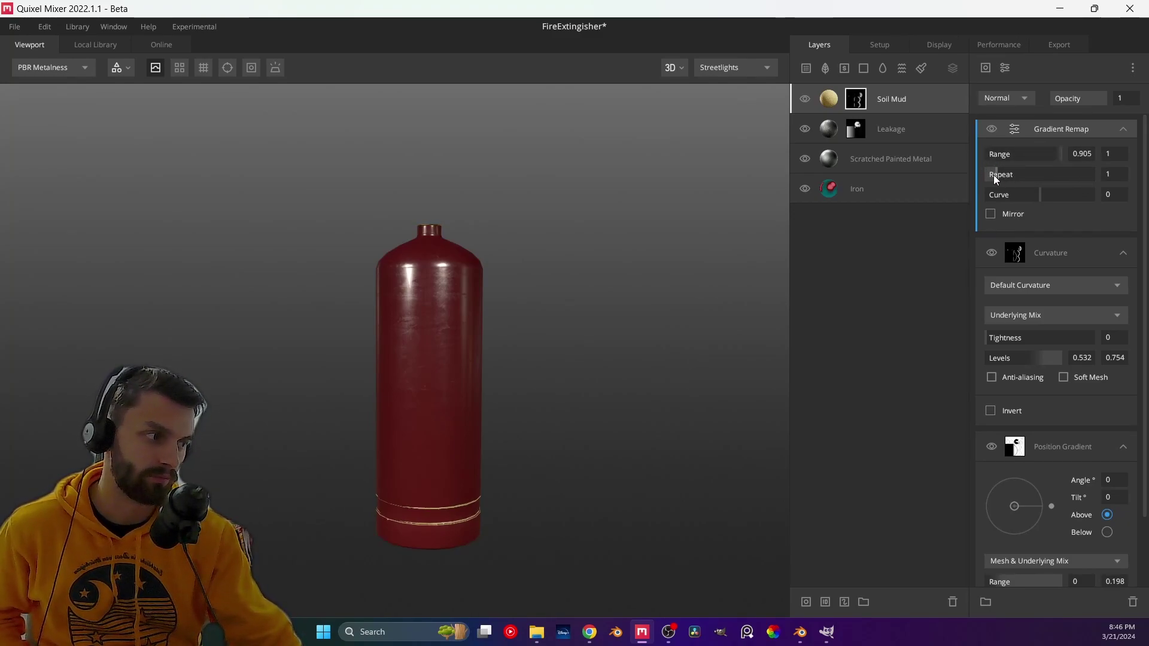
left_click_drag(468, 251, 460, 363)
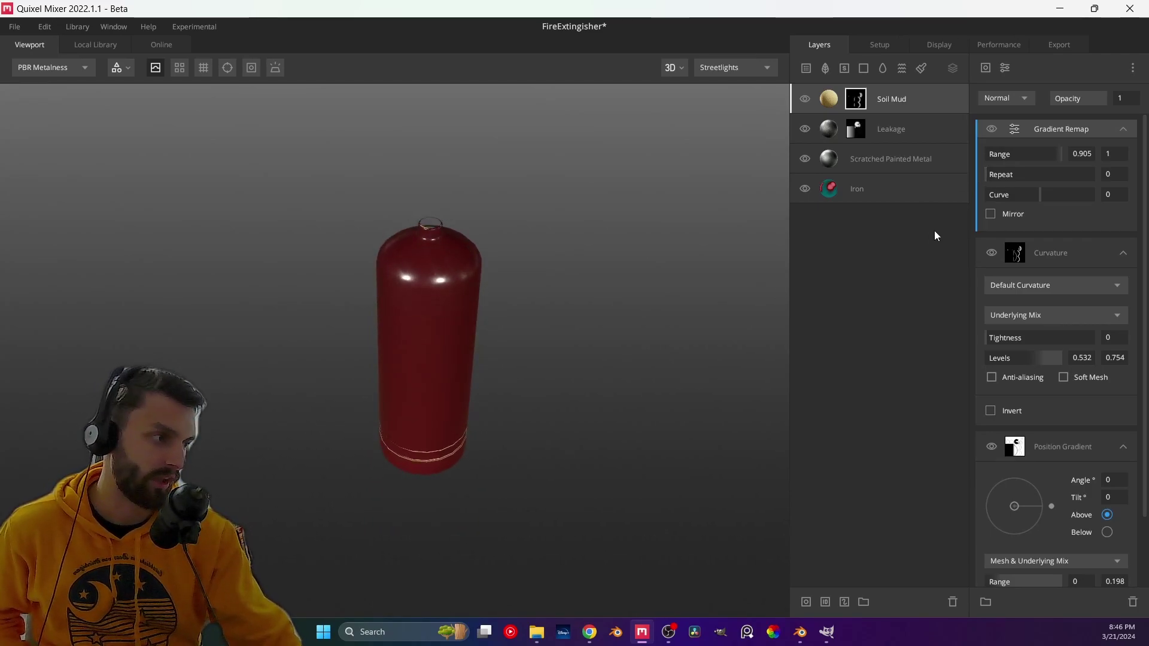
left_click_drag(1054, 141, 1055, 141)
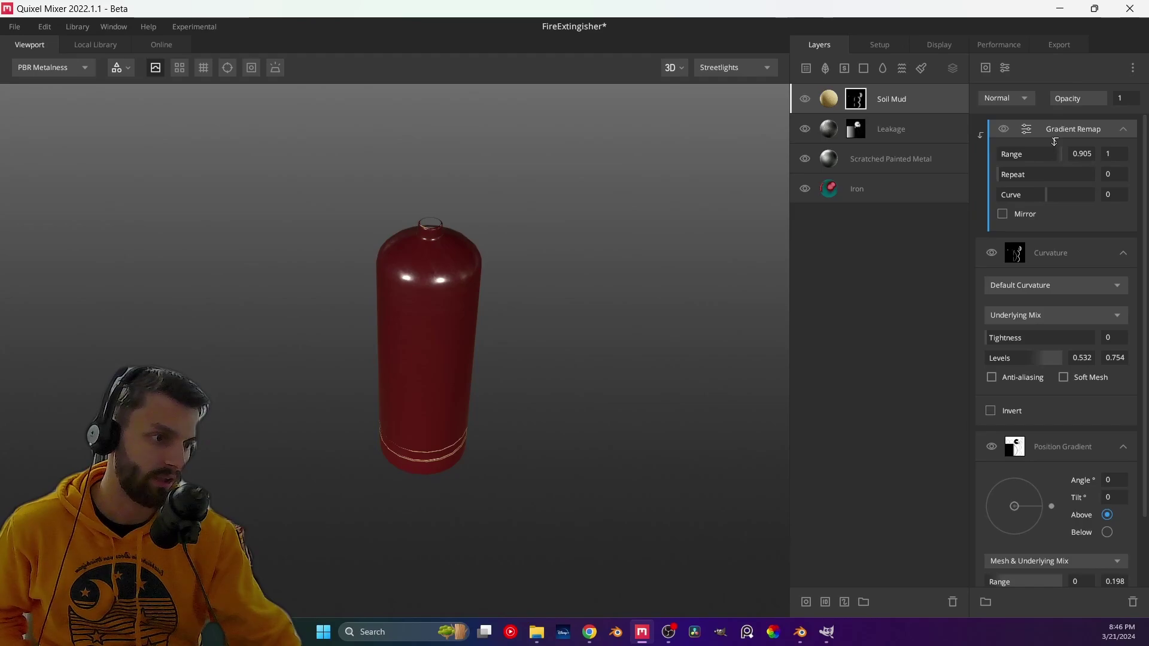
- Add a Clamp modifier above Gradient Remap in Soil Mud's mask stack and limit it from 0 to 0.4
left_click(1007, 68)
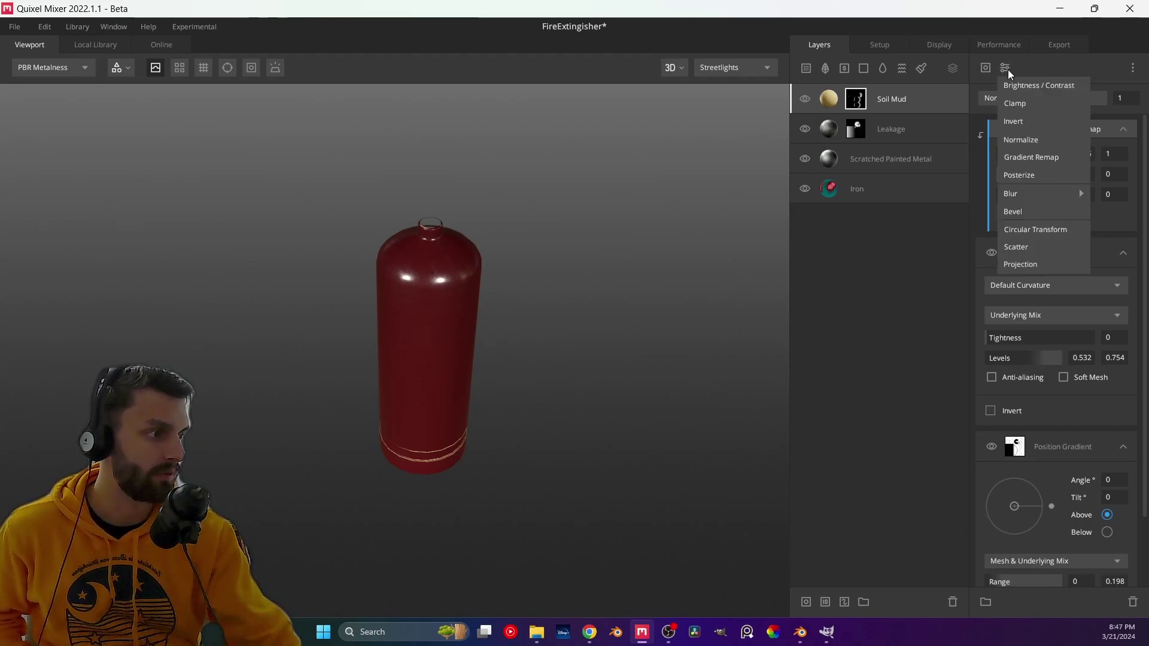
left_click(1014, 102)
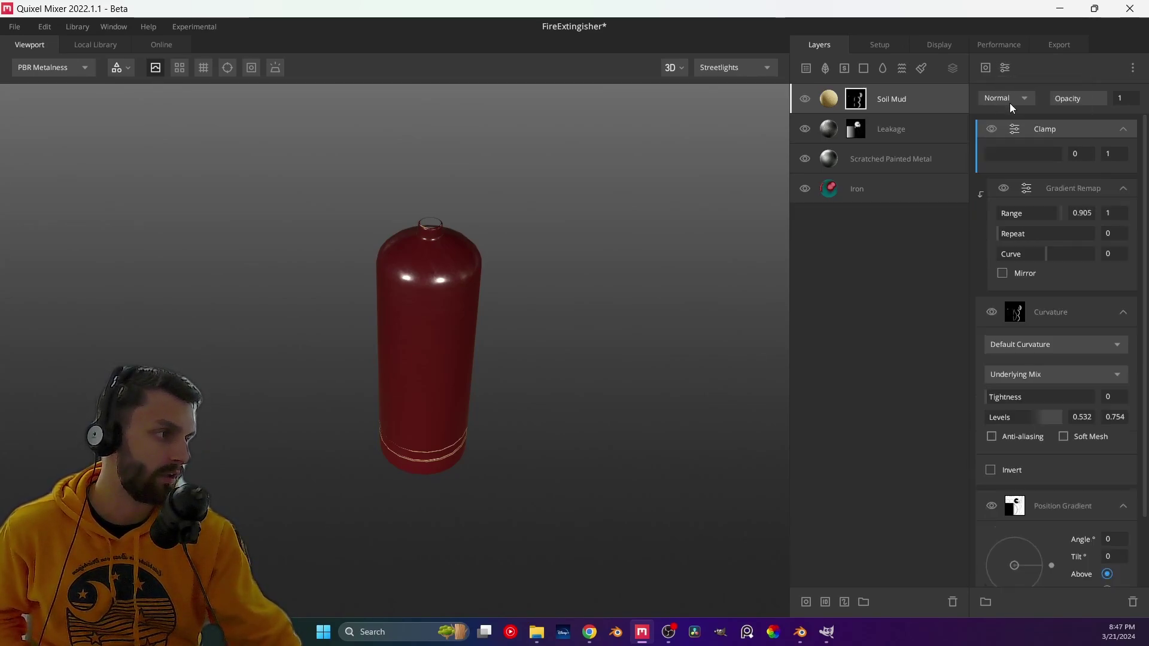
left_click_drag(989, 152, 1005, 174)
left_click_drag(435, 393, 483, 296)
left_click_drag(1005, 154, 1016, 155)
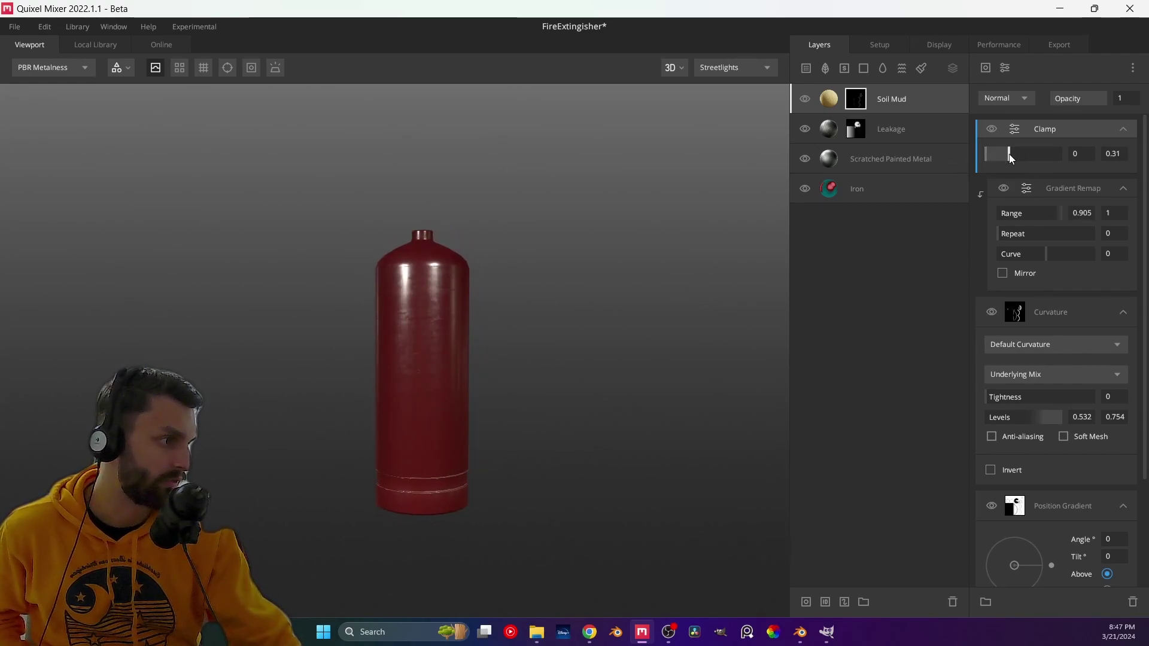
double_click(1111, 154)
type("0.4")
key("Return")
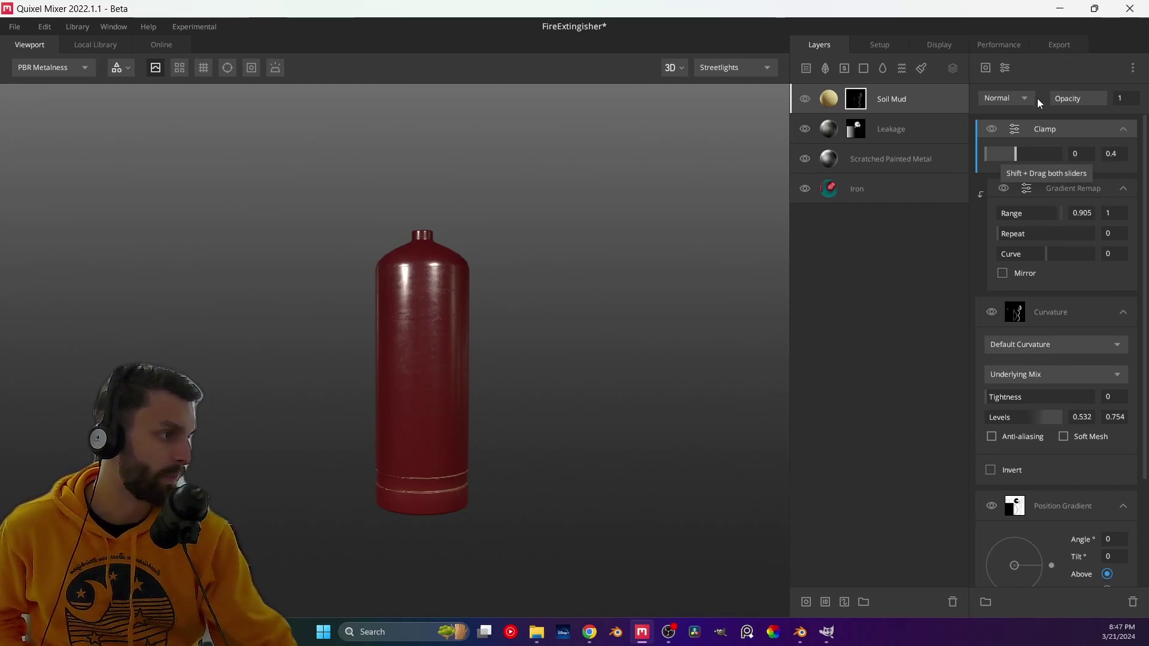
- Try a Gaussian Blur modifier in Soil Mud's mask stack and delete it
left_click(1006, 67)
mouse_move(1040, 204)
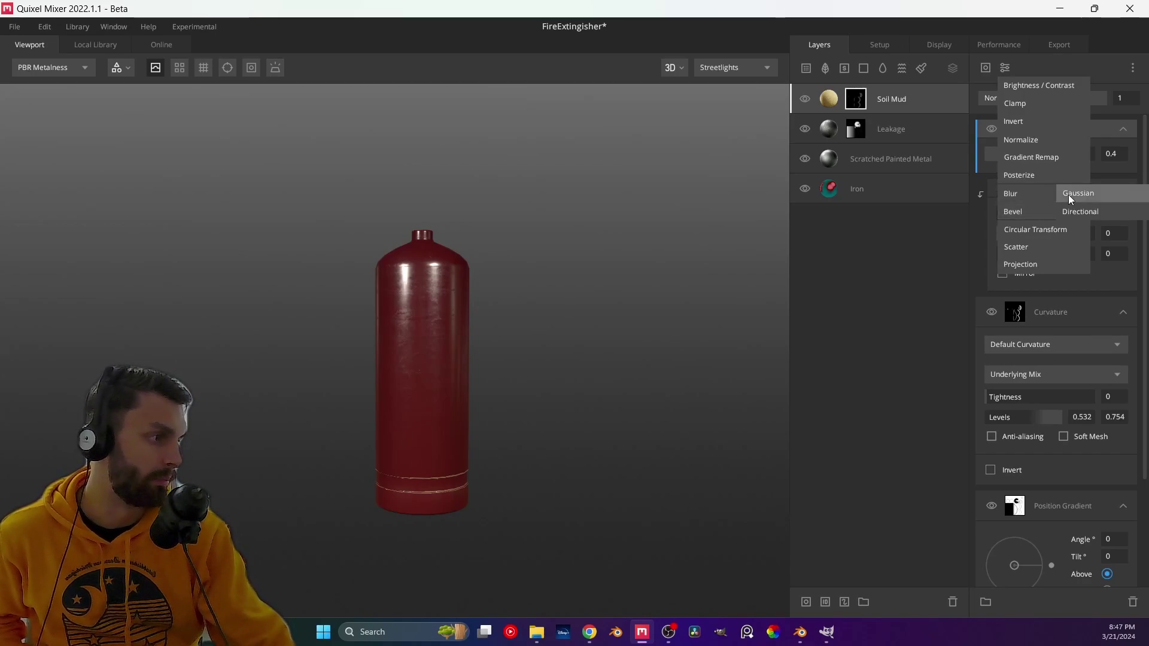
left_click(1068, 195)
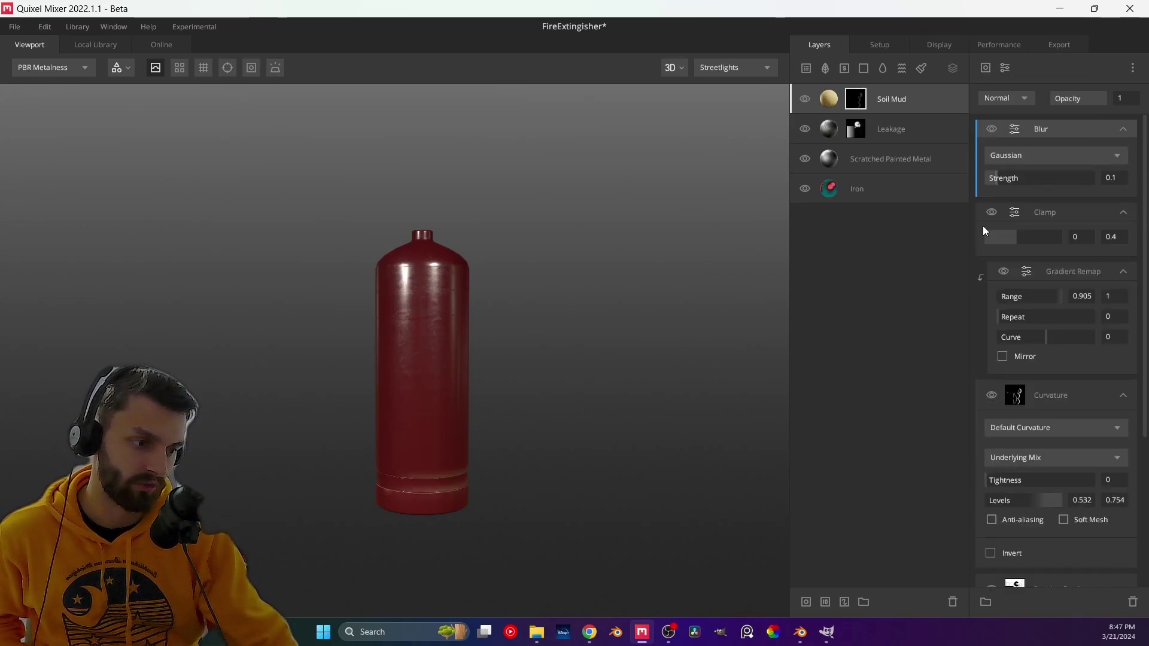
scroll(429, 509, "up", 5)
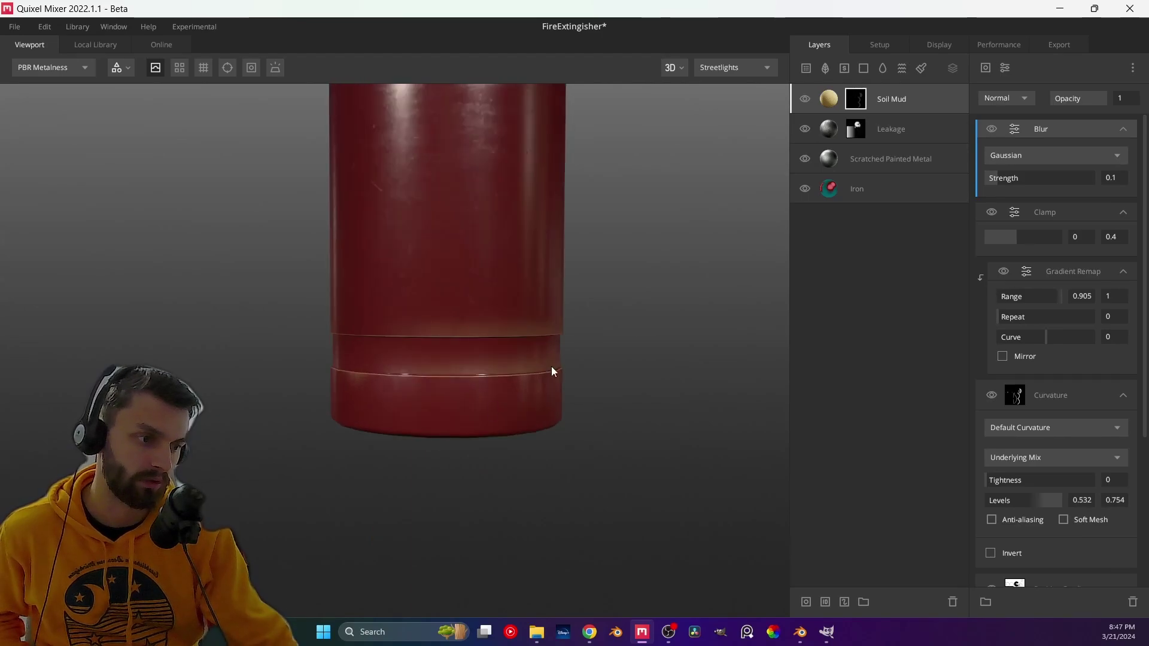
key("Delete")
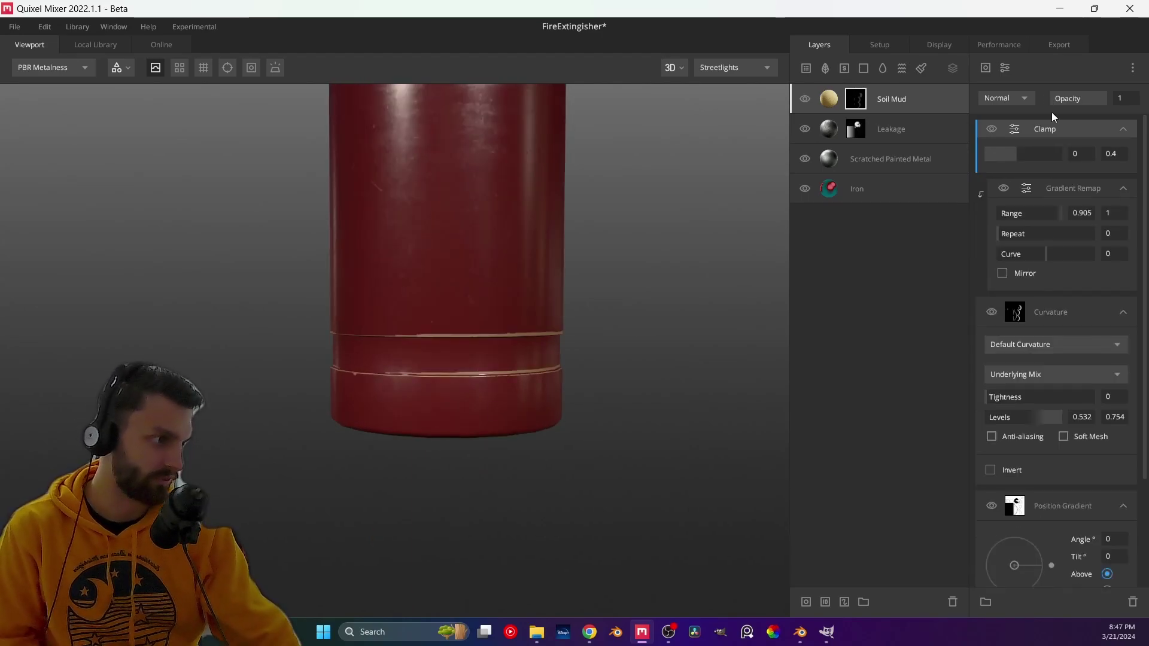
- Add a Bevel modifier above Clamp in Soil Mud's mask stack and raise Clamp's upper limit to 1
left_click(1006, 70)
left_click(1042, 210)
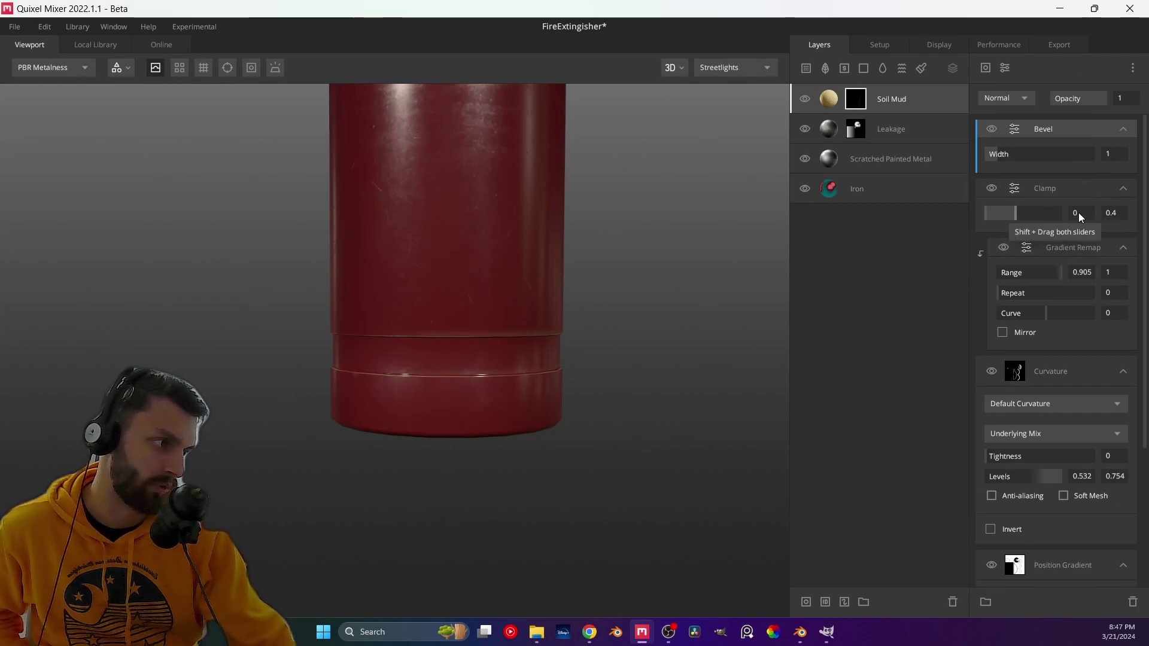
left_click_drag(1016, 216, 1083, 223)
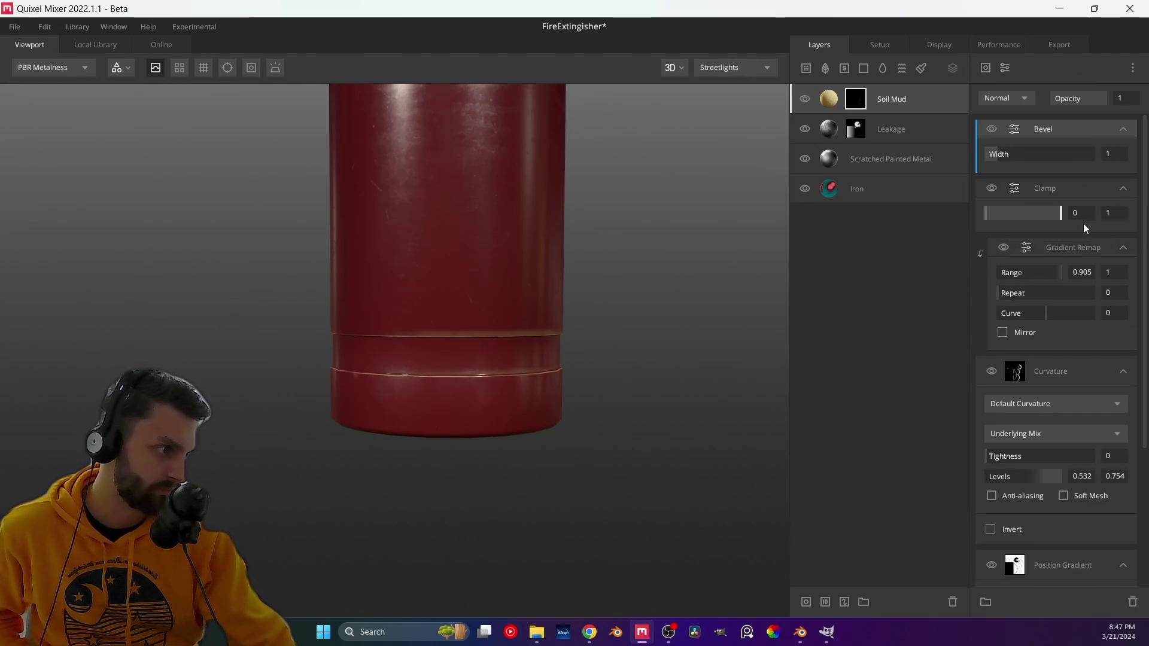
left_click_drag(426, 373, 466, 351)
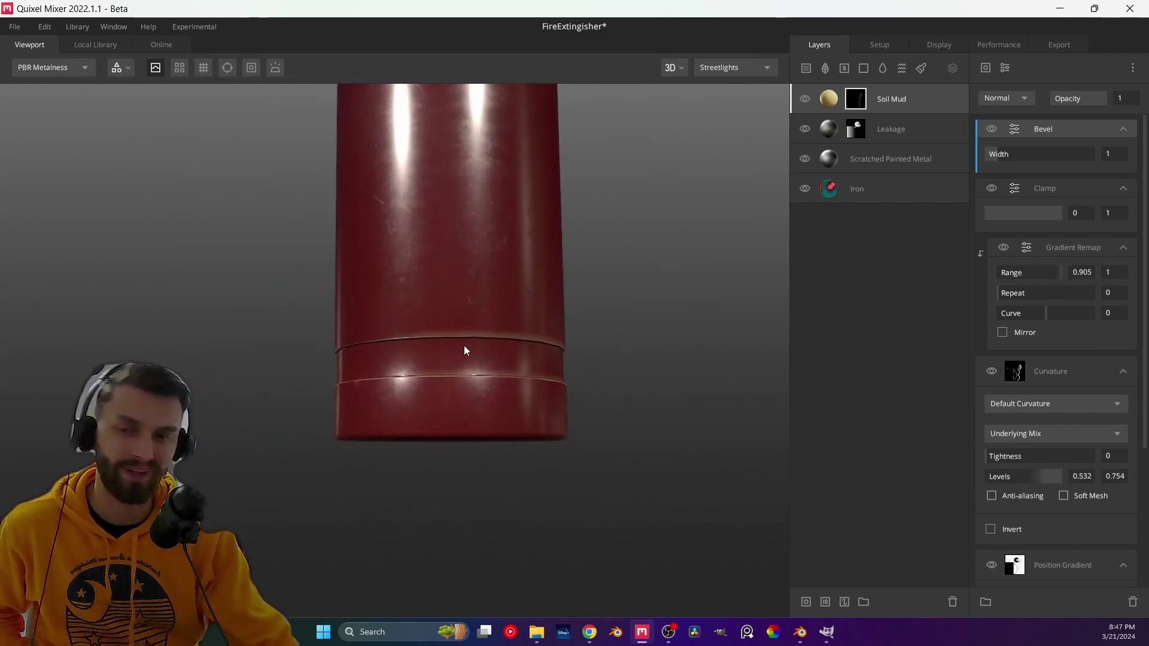
- Set the Bevel modifier's blend mode to Multiply and its width to 1.05
left_click(1005, 97)
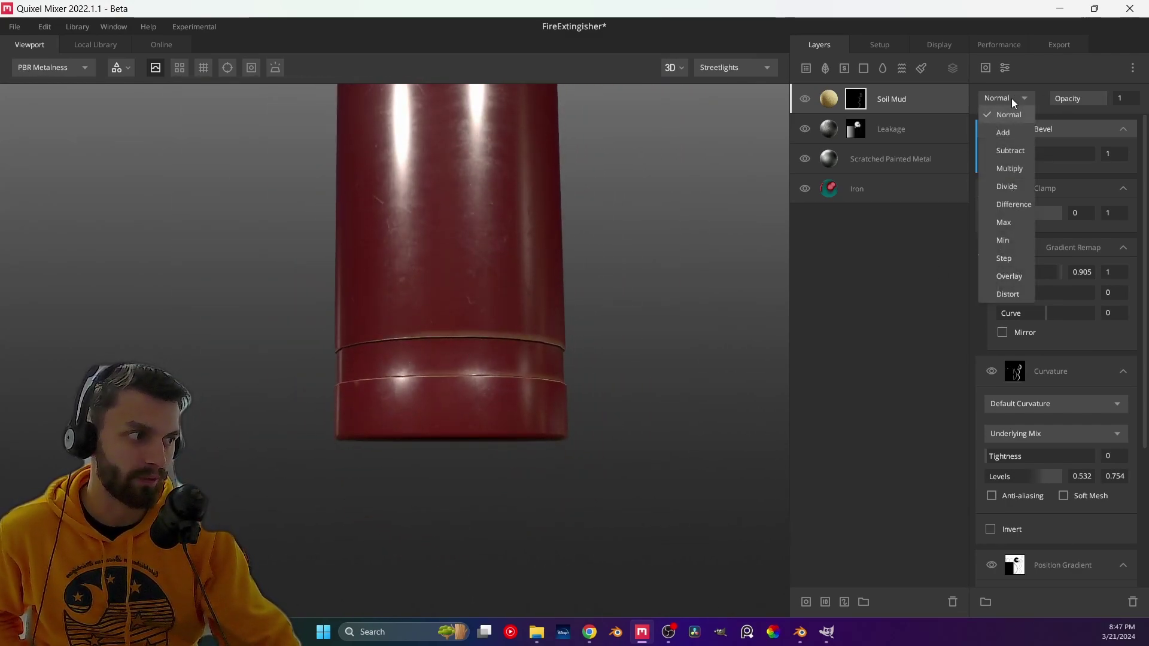
left_click(1011, 100)
left_click(1013, 102)
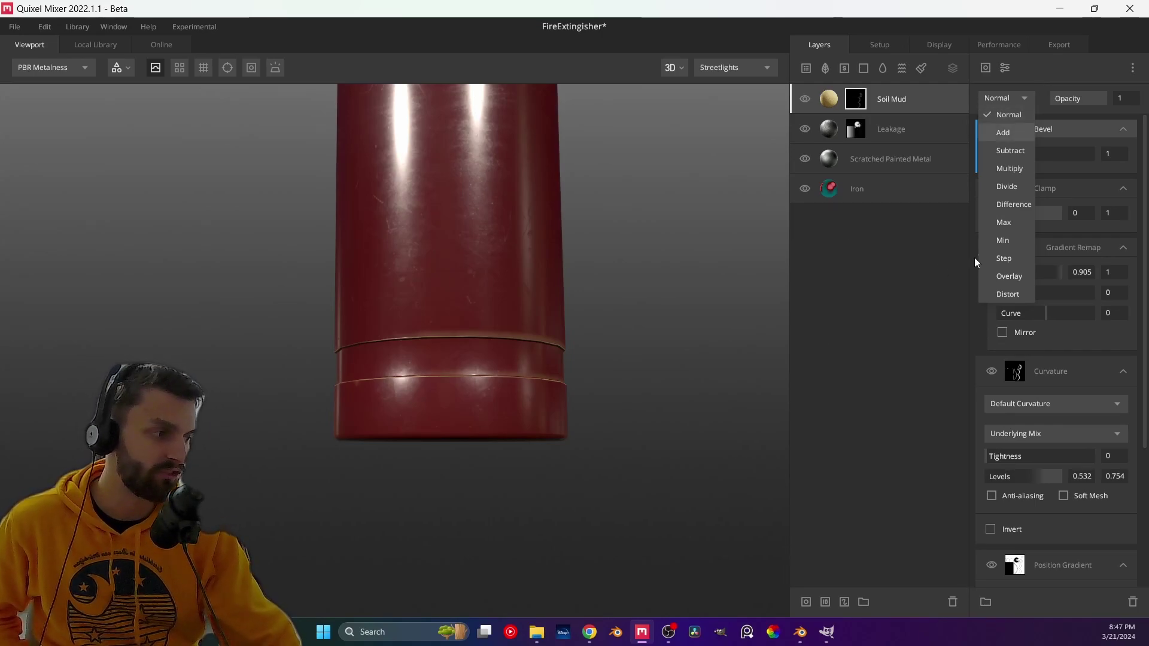
left_click(1017, 170)
left_click(996, 101)
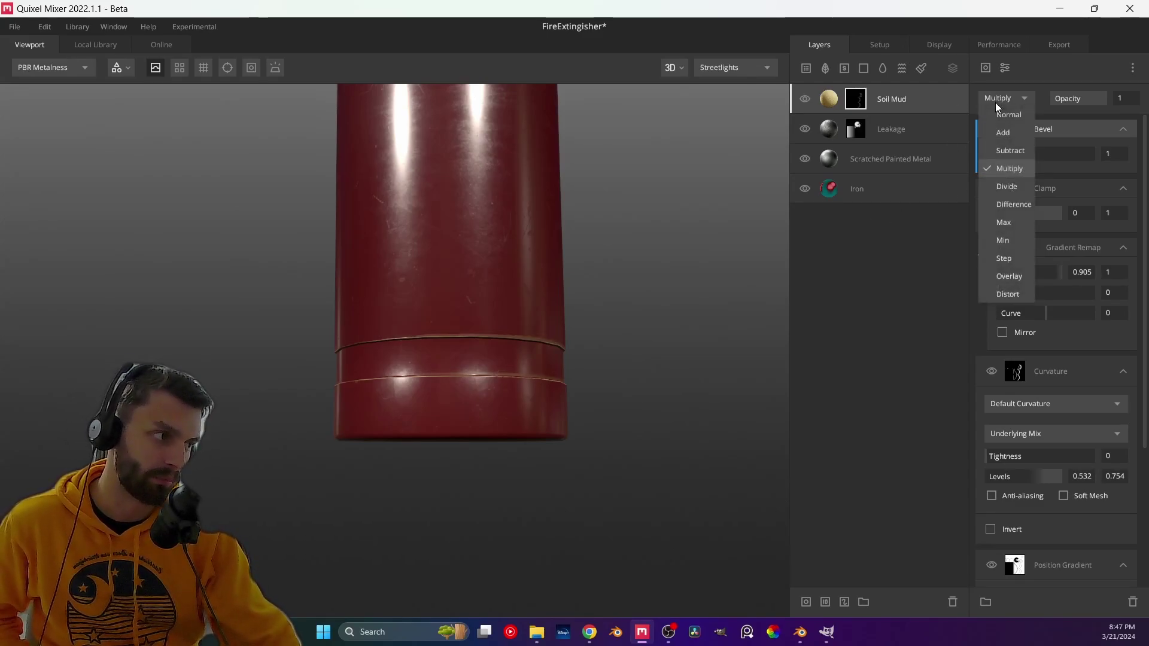
left_click(896, 332)
left_click(1016, 157)
left_click_drag(1016, 160, 998, 164)
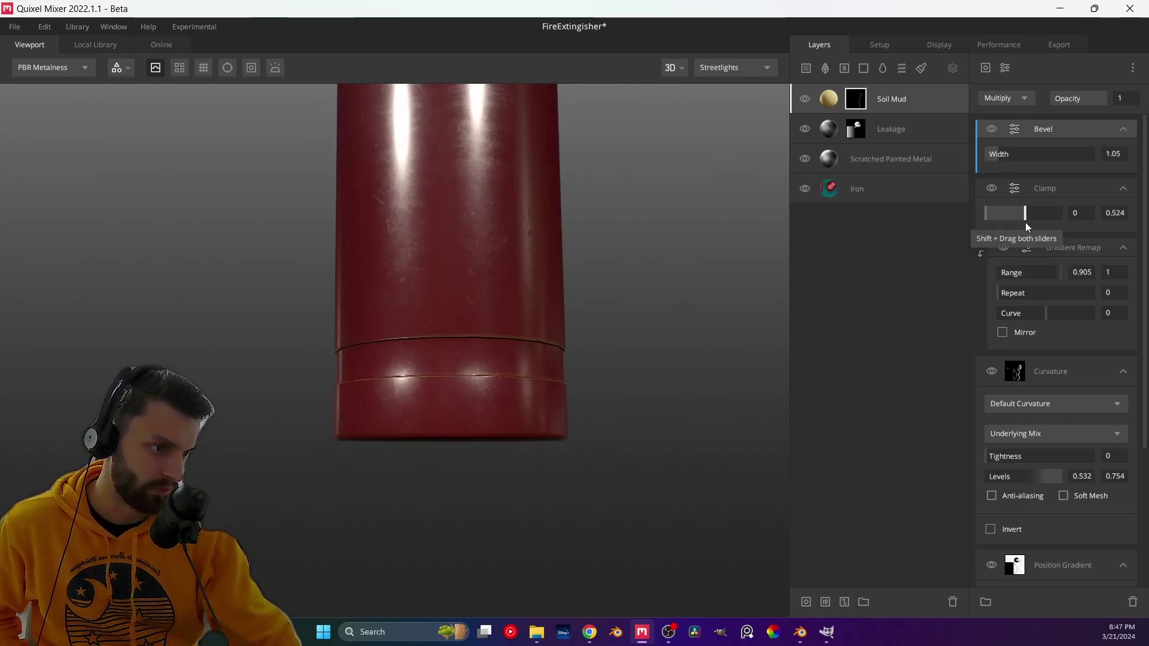
- Delete the Clamp modifier from Soil Mud's mask stack
mouse_move(986, 213)
left_mouse_down()
mouse_move(1006, 213)
mouse_move(970, 220)
left_mouse_up()
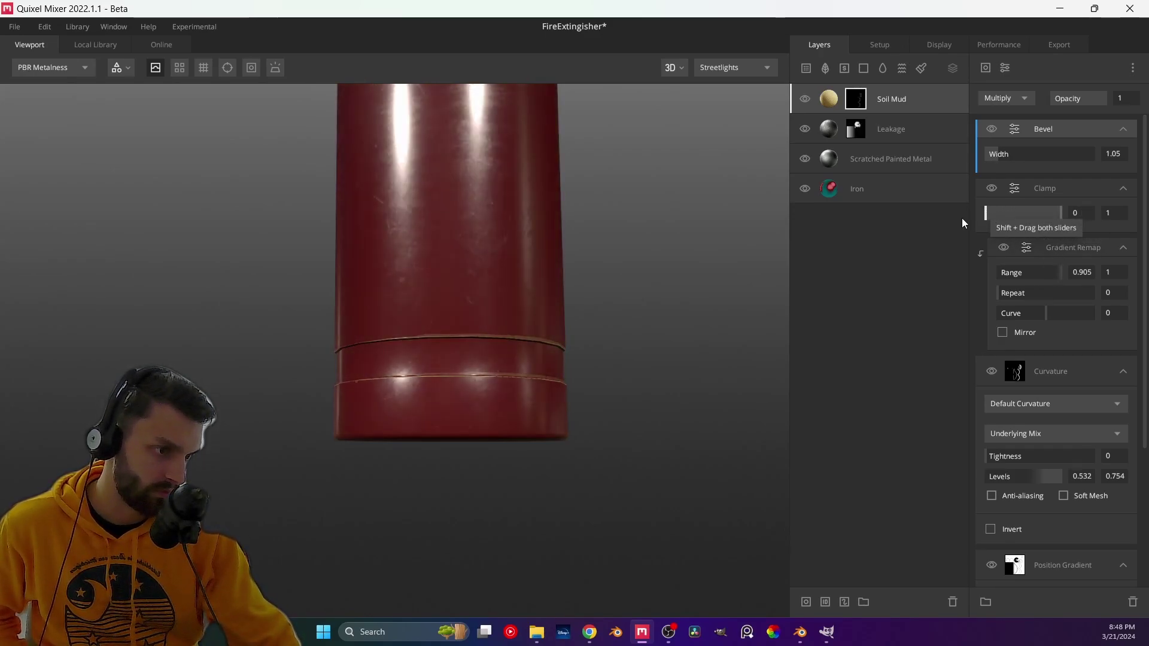
left_click(1040, 188)
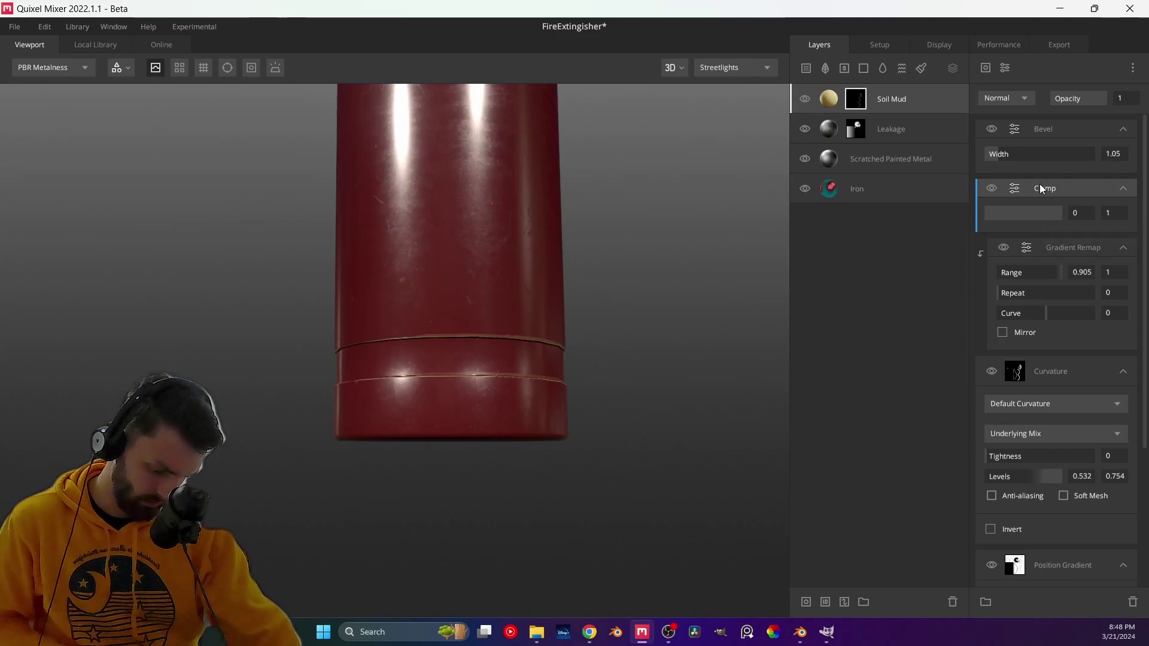
key("Delete")
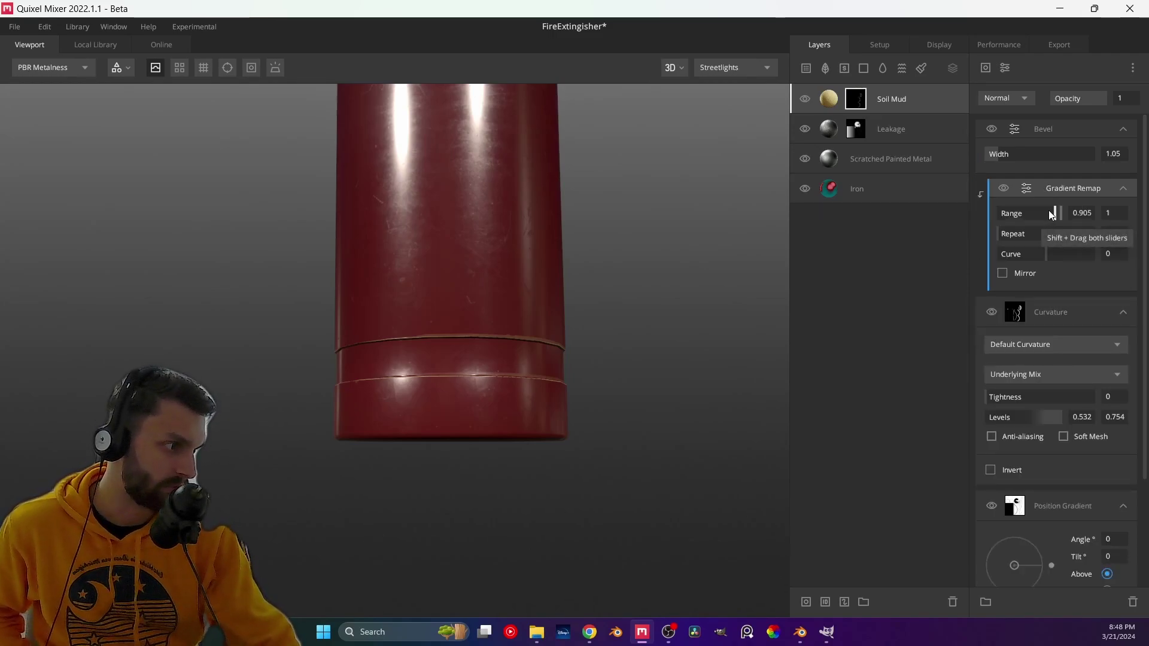
- Lower the start of the Gradient Remap range to 0 and inspect the mud on the body's base and neck
left_click_drag(1051, 212, 964, 228)
scroll(508, 361, "down", 2)
scroll(507, 366, "down", 4)
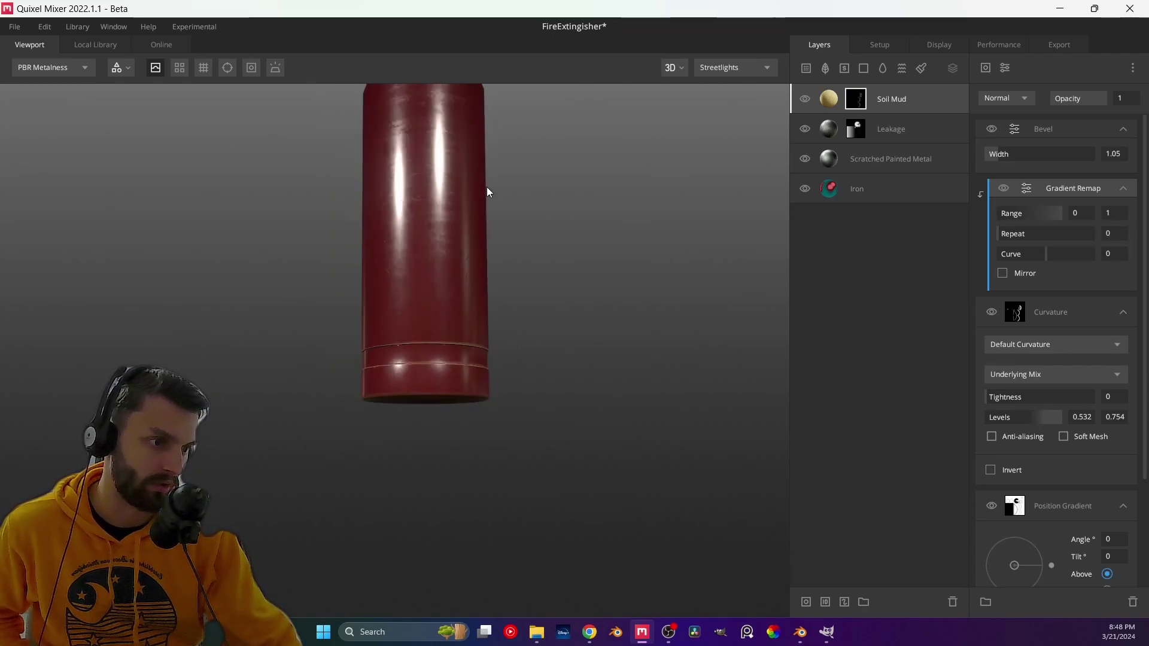
mouse_move(490, 267)
middle_mouse_down()
mouse_move(433, 345)
mouse_move(417, 477)
middle_mouse_up()
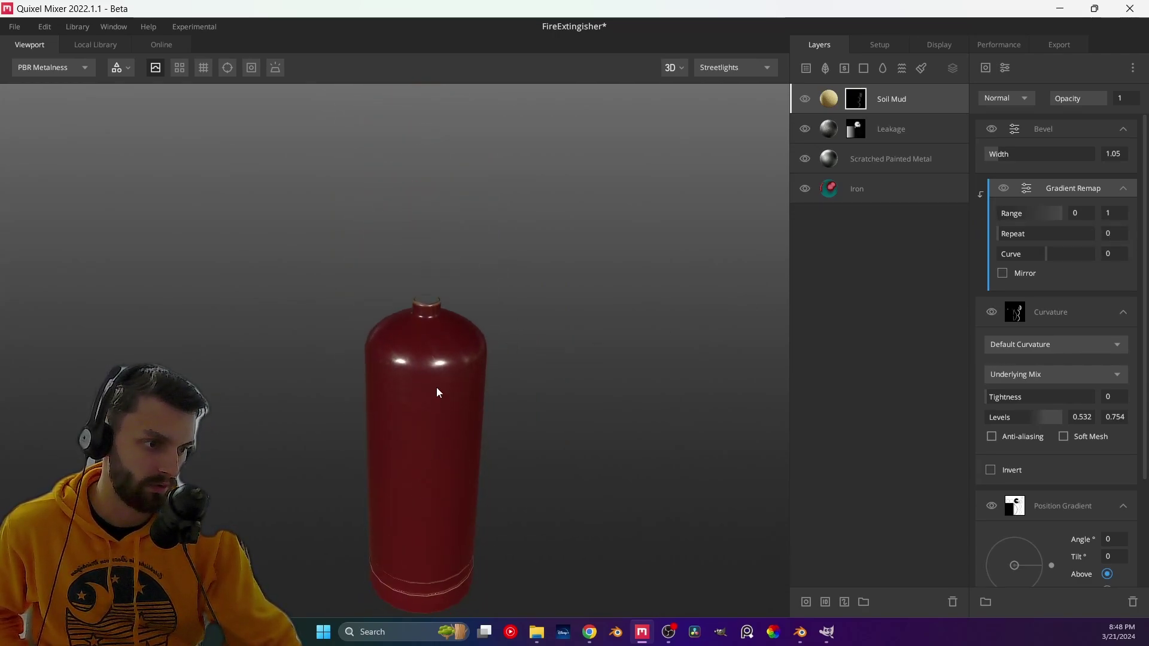
scroll(436, 387, "up", 5)
left_click_drag(436, 387, 392, 400)
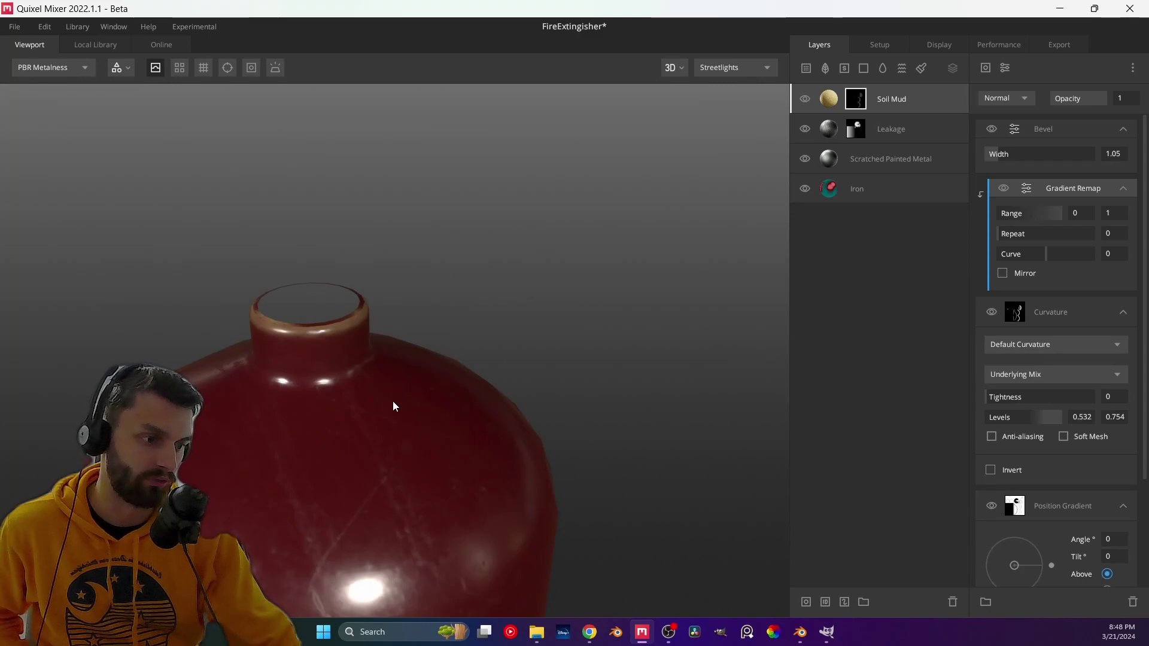
- Raise the start of the Gradient Remap range to 0.726 and inspect the grooves near the base
left_click(1004, 213)
left_click_drag(1004, 214, 1044, 221)
left_click_drag(429, 451, 434, 386)
middle_click_drag(433, 392, 487, 249)
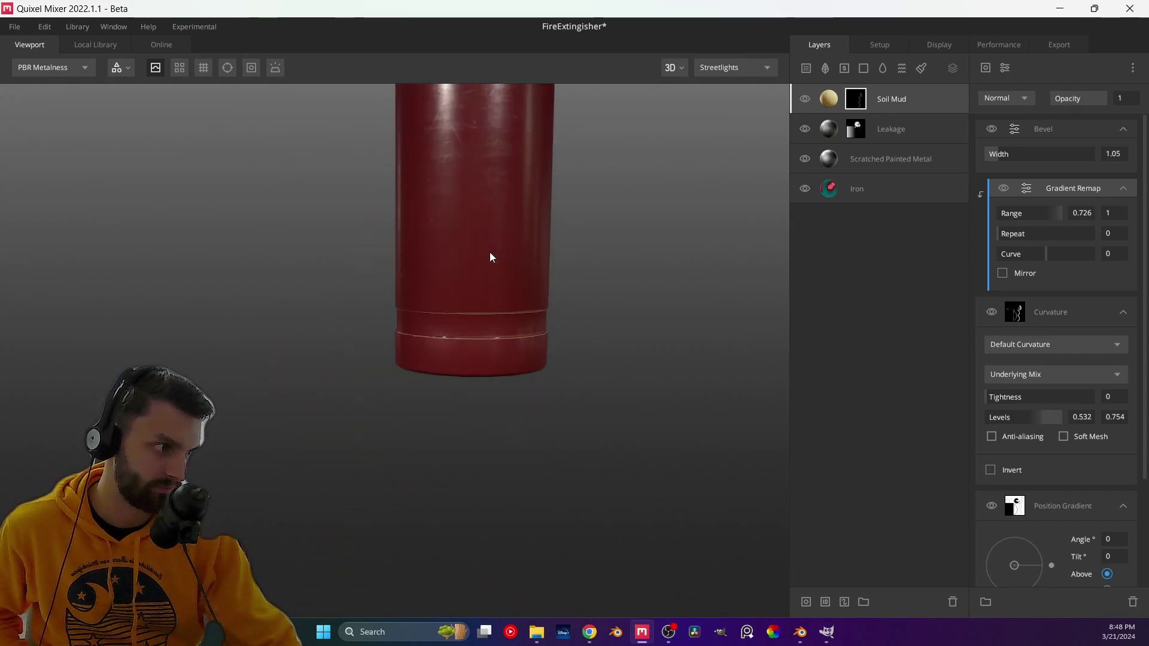
scroll(508, 352, "up", 5)
middle_click_drag(501, 366, 547, 353)
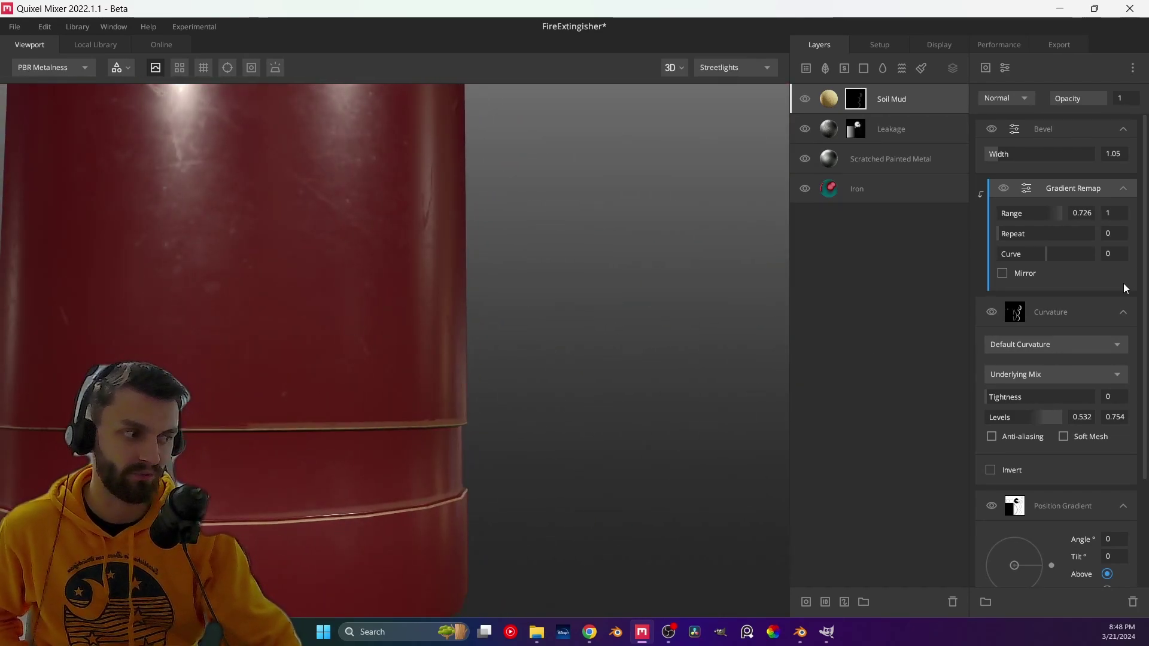
- Set the Bevel modifier's blend mode back to Normal
left_click(1008, 98)
left_click(982, 125)
left_click(1042, 135)
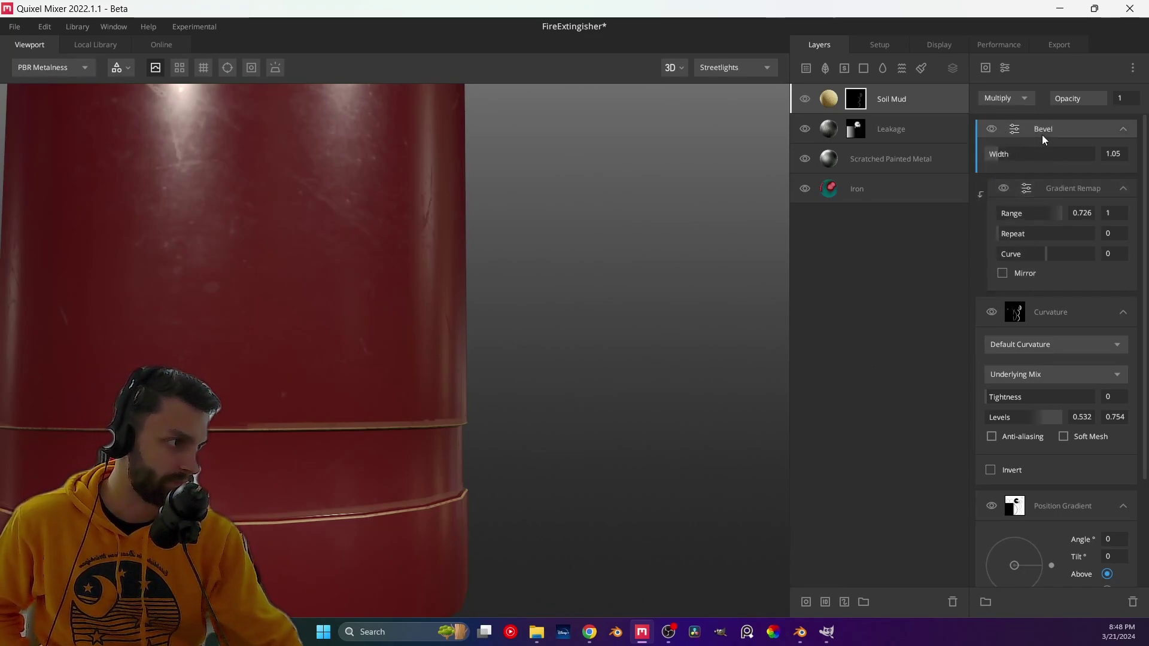
left_click(1017, 99)
left_click(1010, 118)
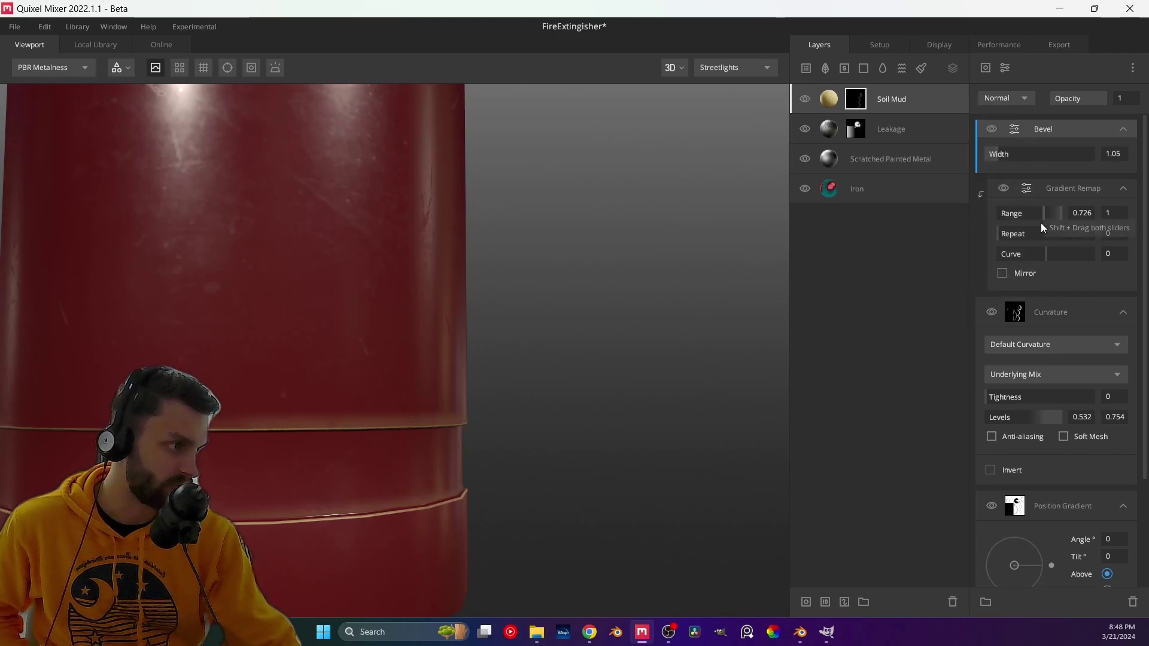
- Set the blend modes of the Gradient Remap modifier and the Curvature component to Multiply
left_click(1046, 191)
left_click(1019, 102)
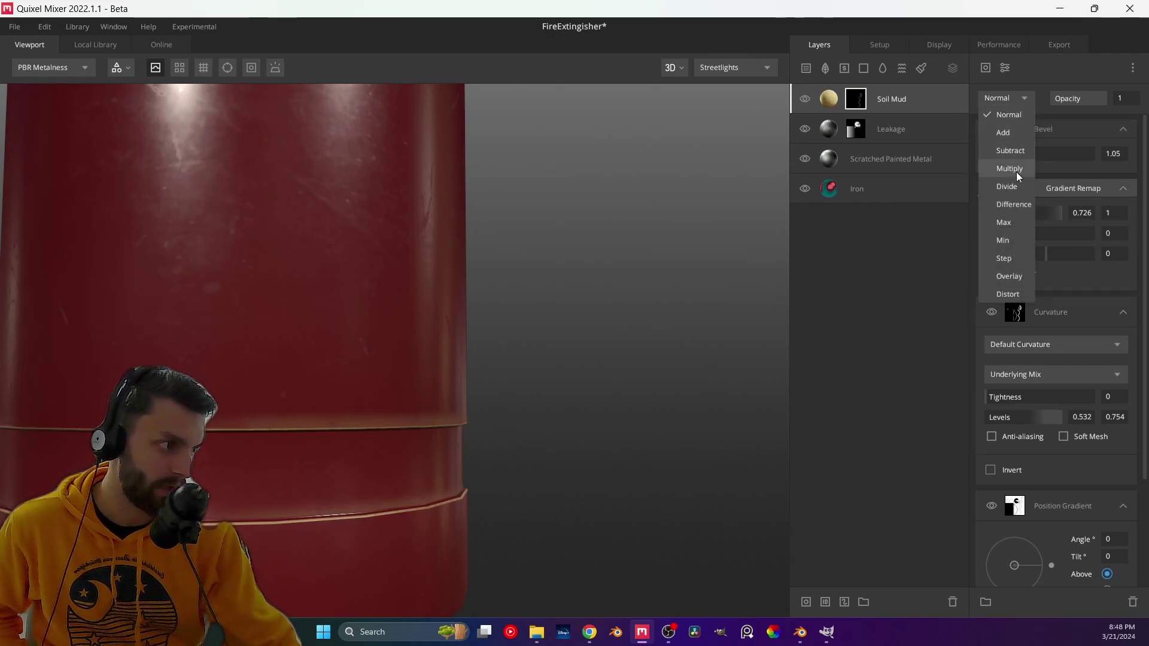
left_click(1016, 172)
left_click(1053, 312)
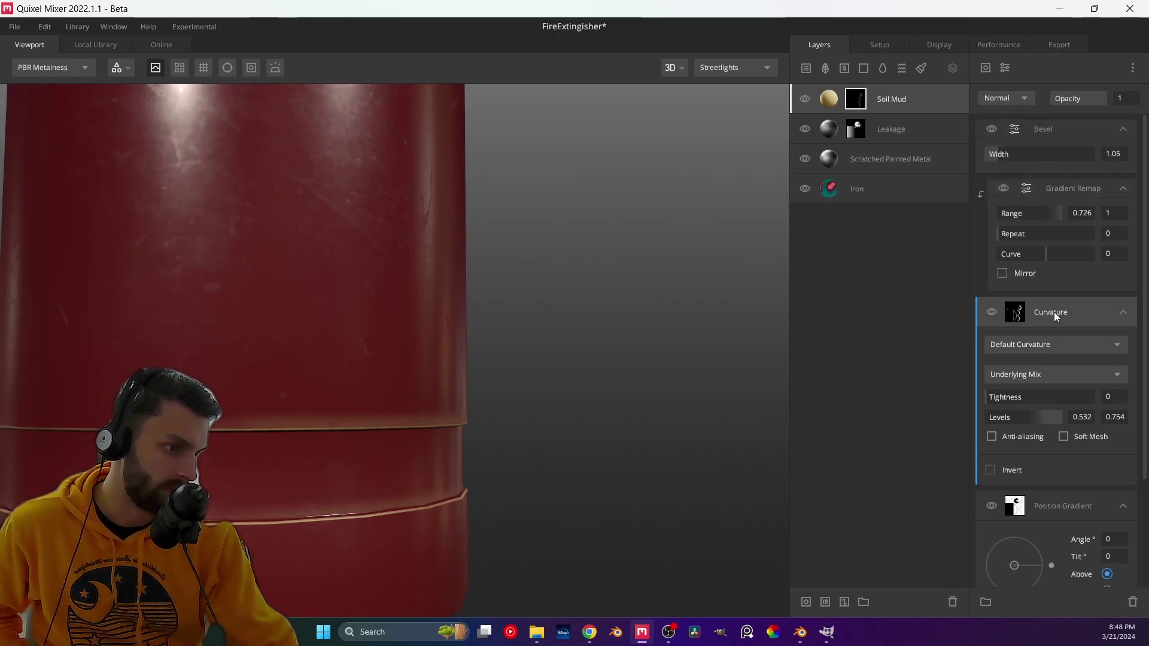
left_click(1022, 99)
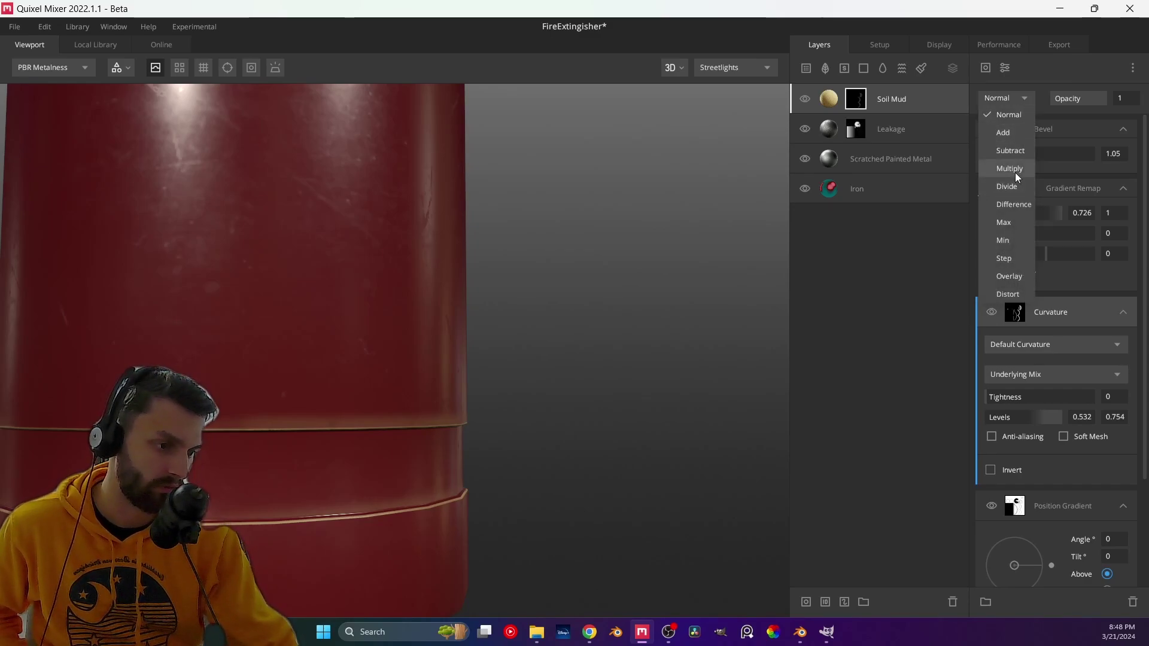
left_click(1015, 172)
scroll(514, 404, "down", 2)
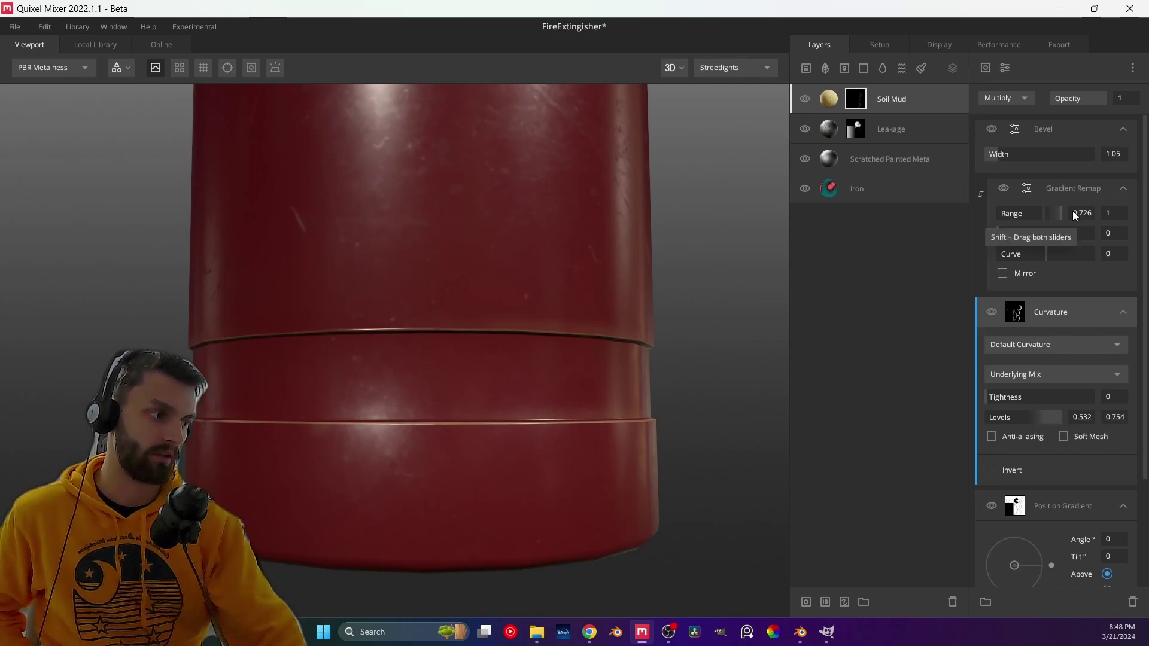
- Set the start of the Gradient Remap range to 0.849 and Curvature's upper level to 0.802
mouse_move(1046, 214)
left_mouse_down()
mouse_move(1009, 215)
mouse_move(1031, 217)
left_mouse_up()
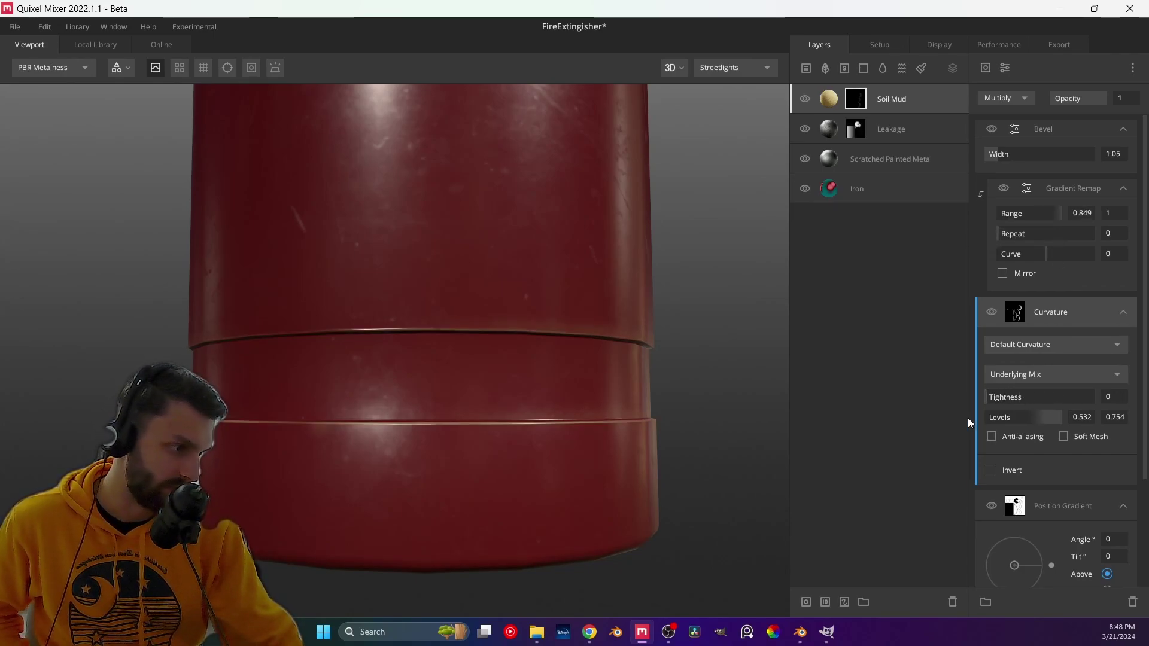
left_click_drag(1042, 416, 1046, 420)
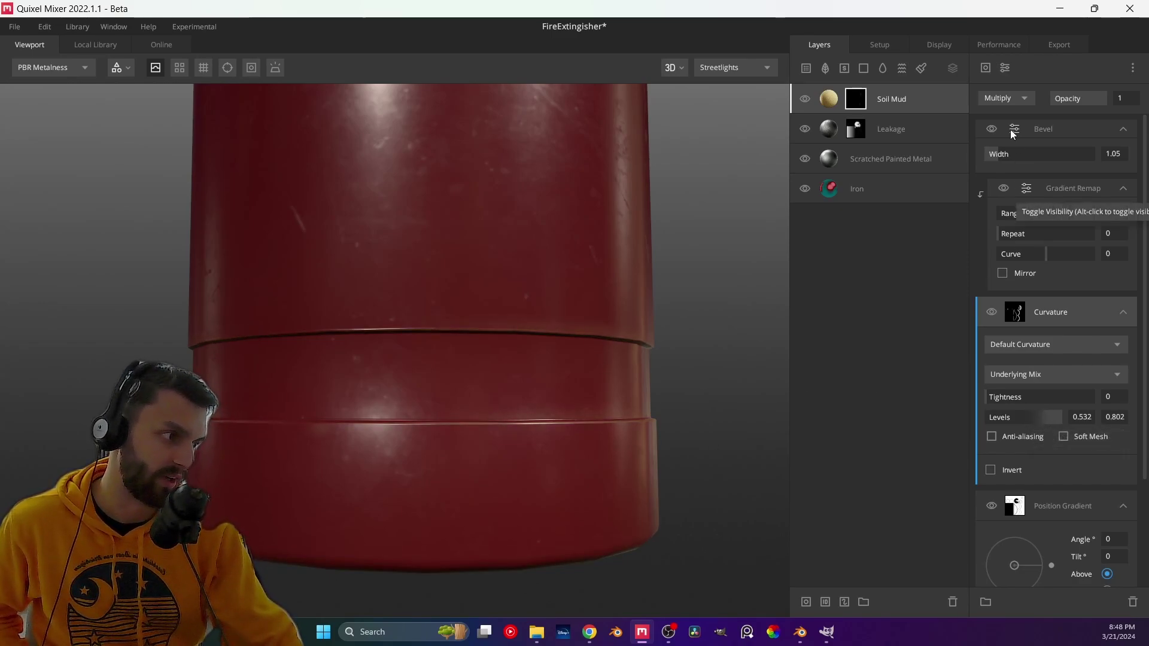
- Try the Overlay and Add blend modes on the Curvature component and set it to Normal
left_click(996, 101)
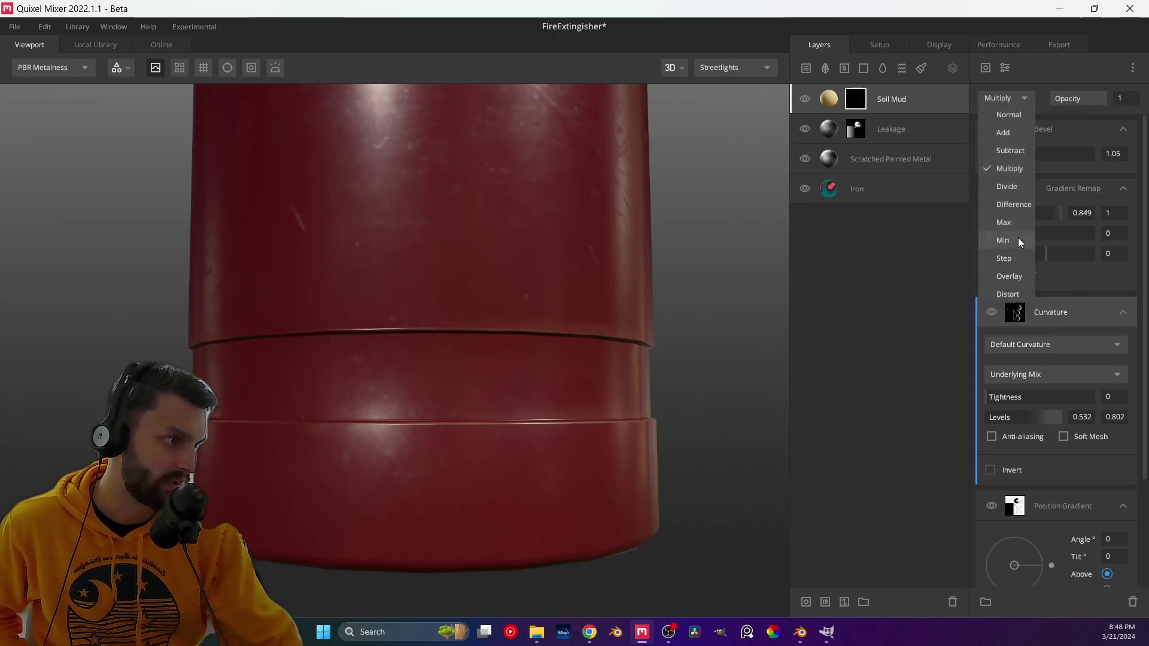
left_click(1008, 277)
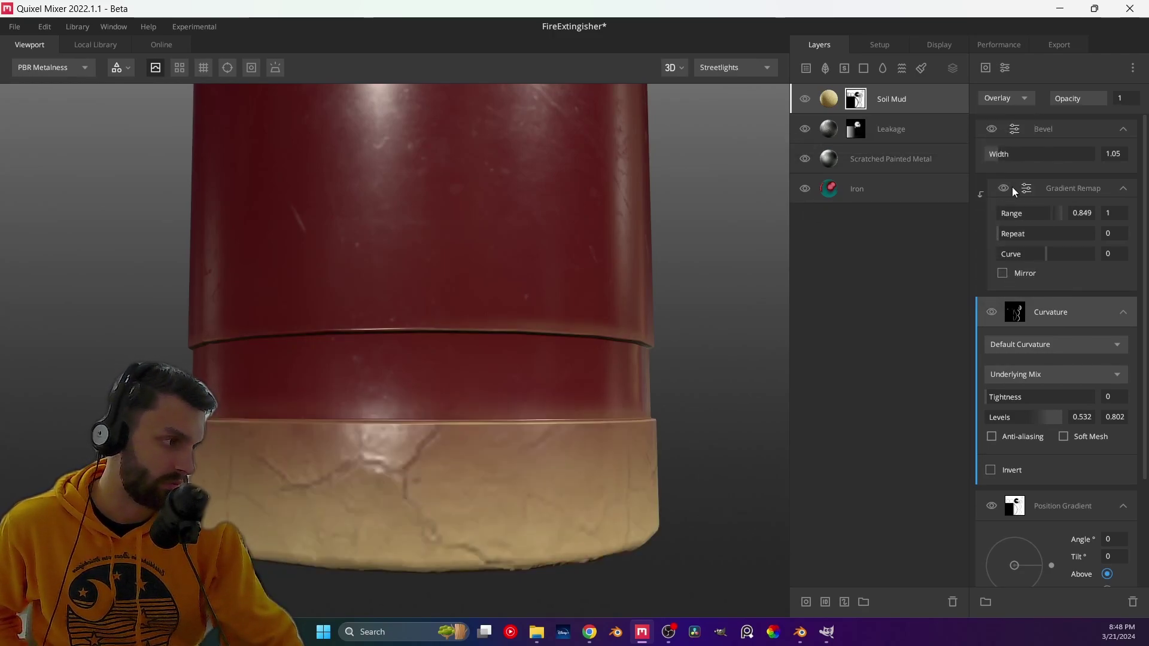
left_click(1000, 98)
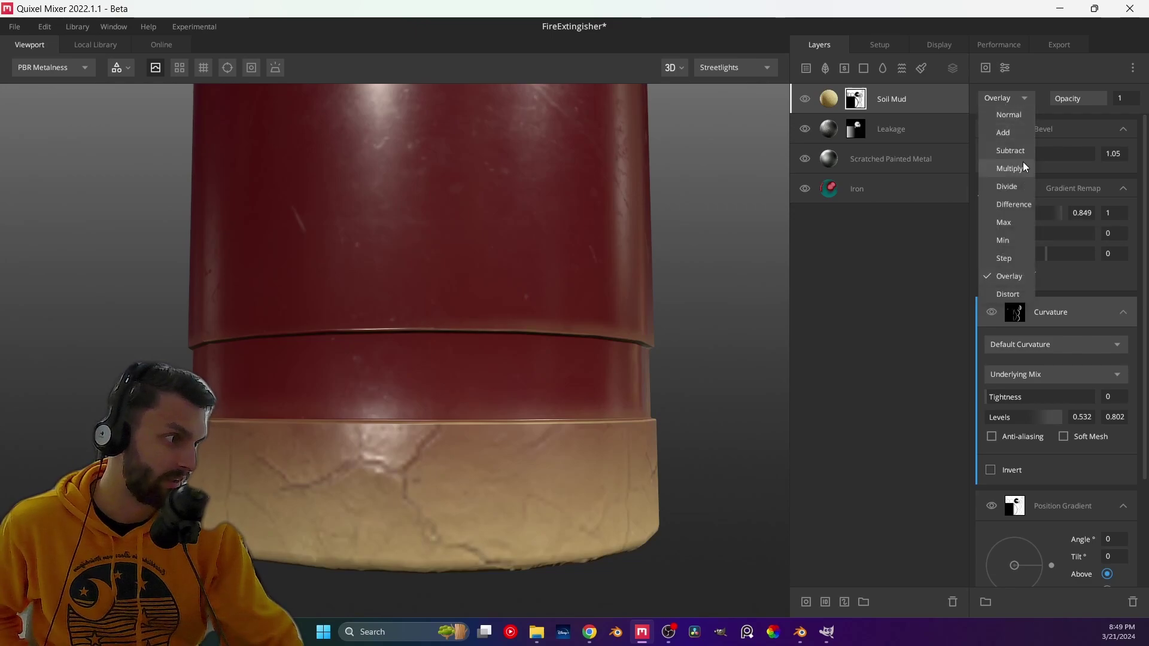
left_click(1018, 137)
left_click(1016, 101)
left_click(1010, 115)
scroll(577, 468, "down", 5)
mouse_move(487, 343)
left_mouse_down()
mouse_move(459, 367)
mouse_move(406, 323)
mouse_move(495, 306)
mouse_move(484, 439)
left_mouse_up()
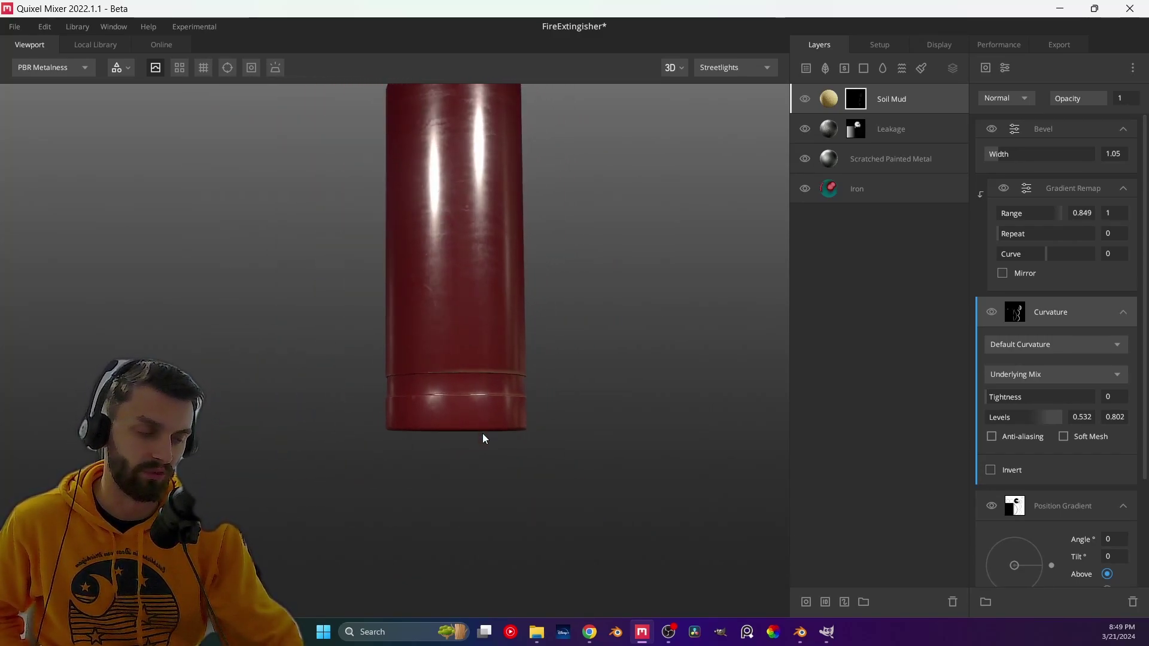
scroll(489, 403, "up", 2)
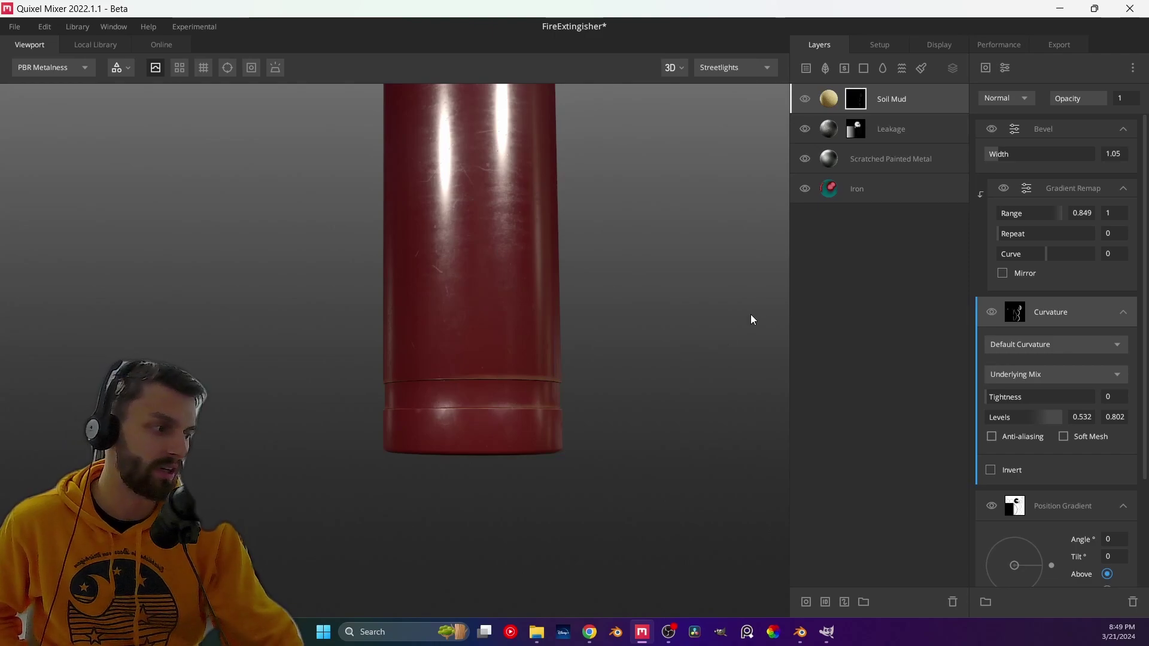
- Add a Perlin Noise component to Soil Mud's mask stack and place it at the top, above Bevel
left_click(1001, 97)
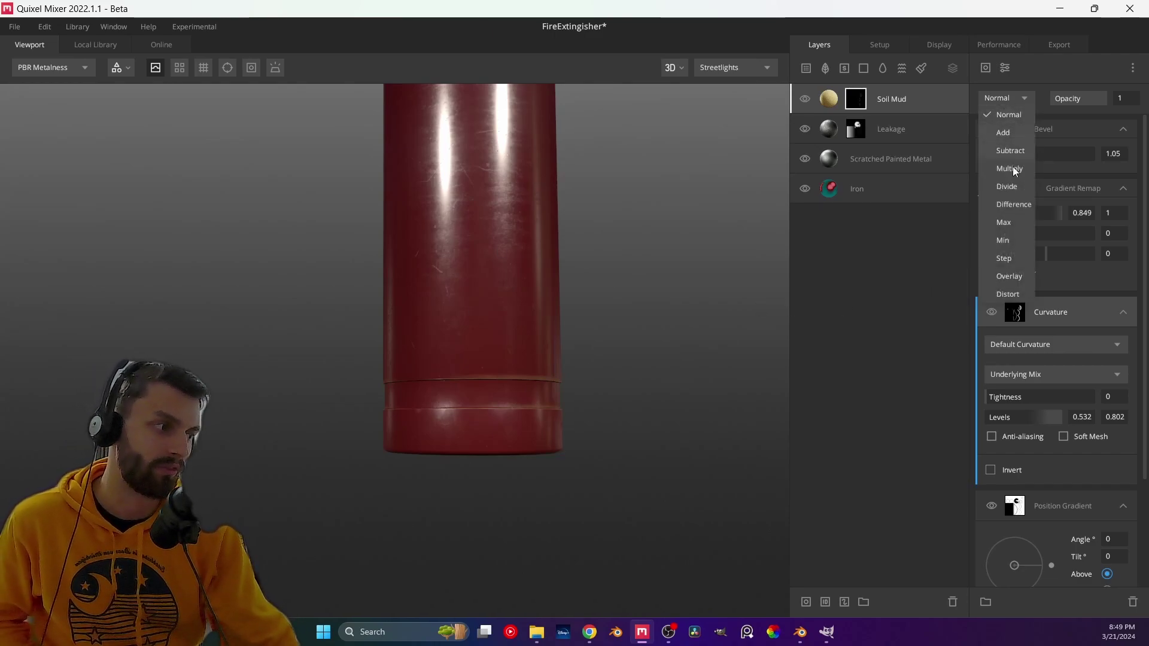
left_click(985, 68)
left_click(985, 69)
mouse_move(997, 119)
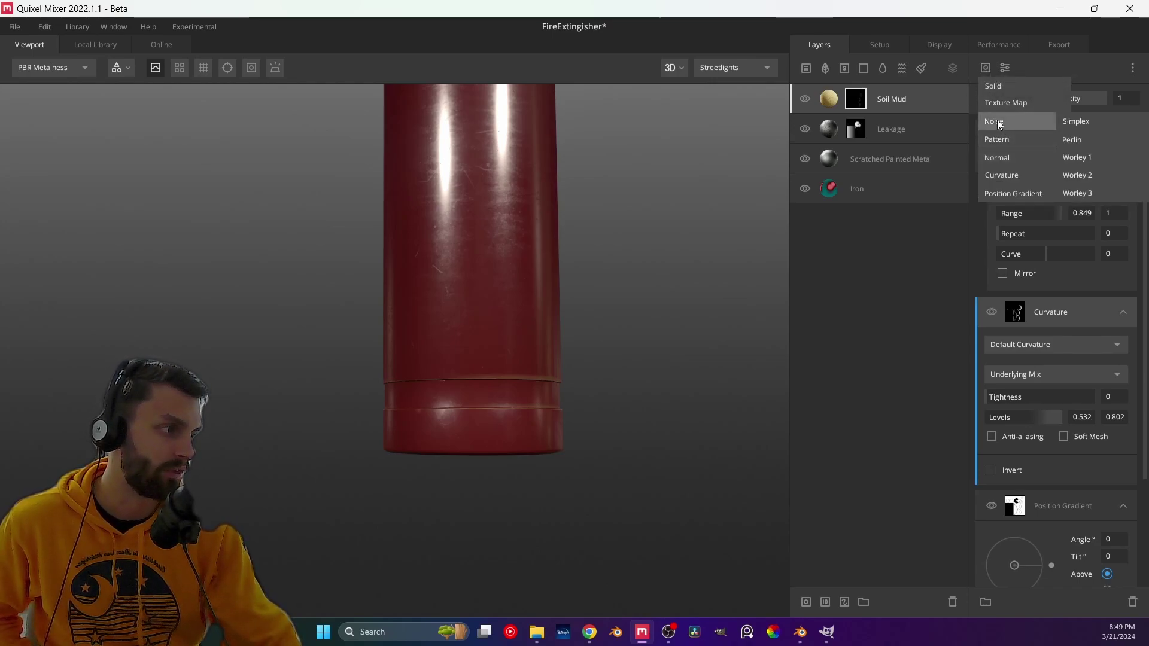
left_click(1079, 137)
scroll(568, 471, "up", 3)
middle_click_drag(568, 471, 477, 384)
left_click_drag(1068, 310, 1046, 112)
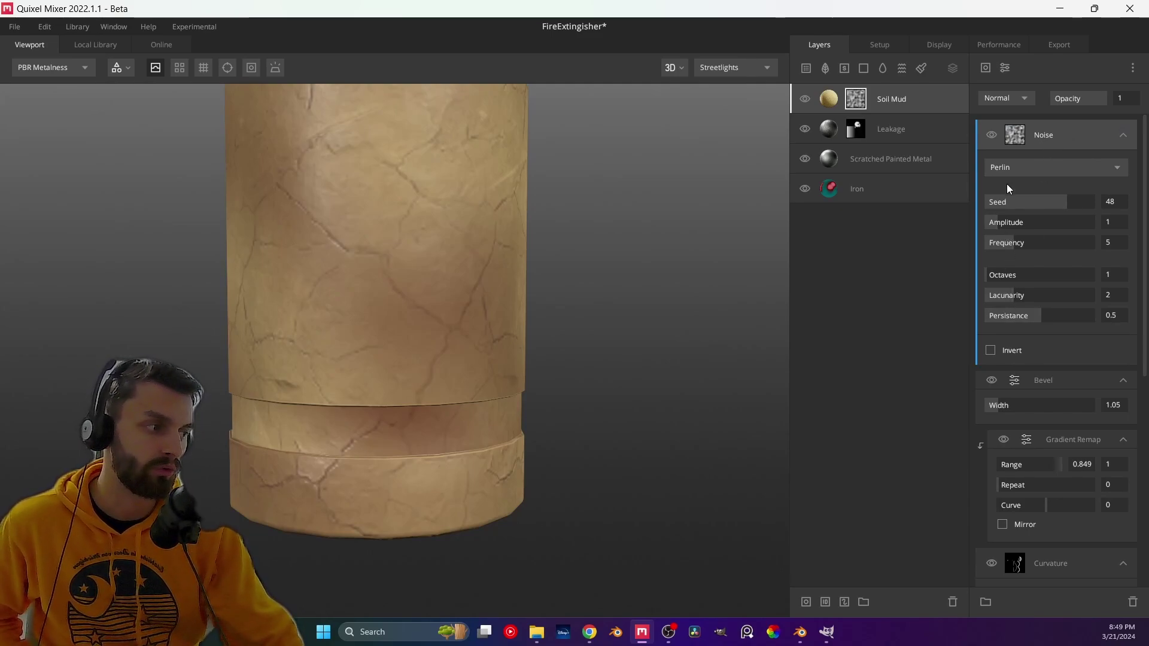
- Set the Perlin Noise amplitude to 2.105, frequency to 20, octaves to 10, lacunarity to 2.914 and persistance to 0.536
left_click_drag(996, 220, 1125, 265)
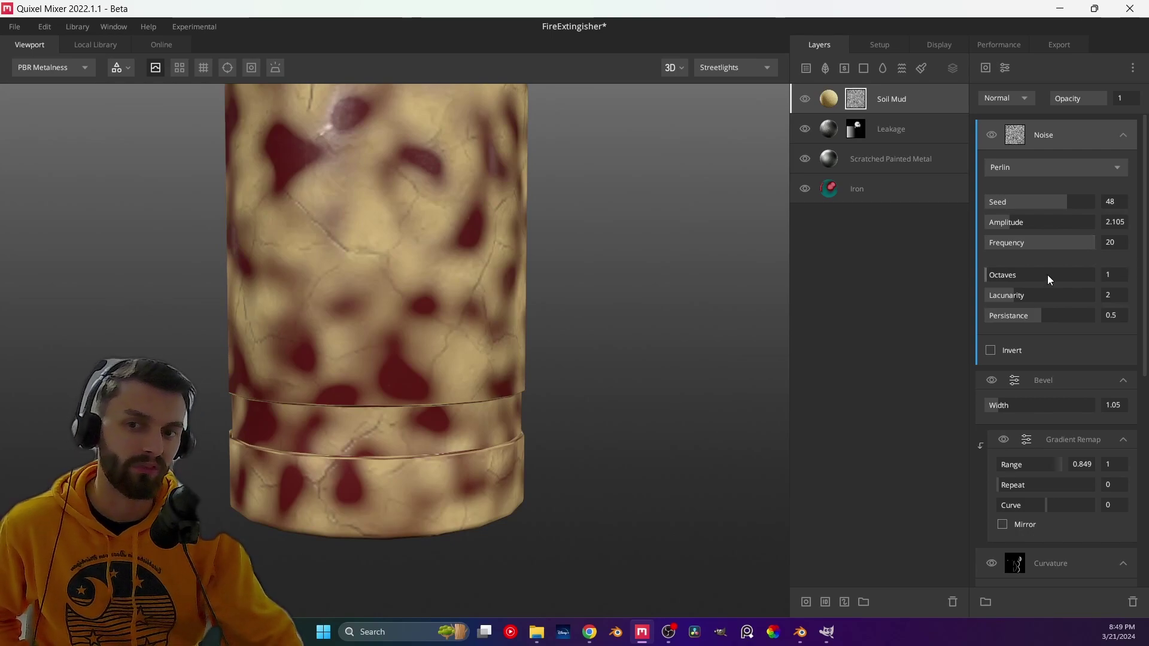
left_click_drag(1000, 274, 1064, 280)
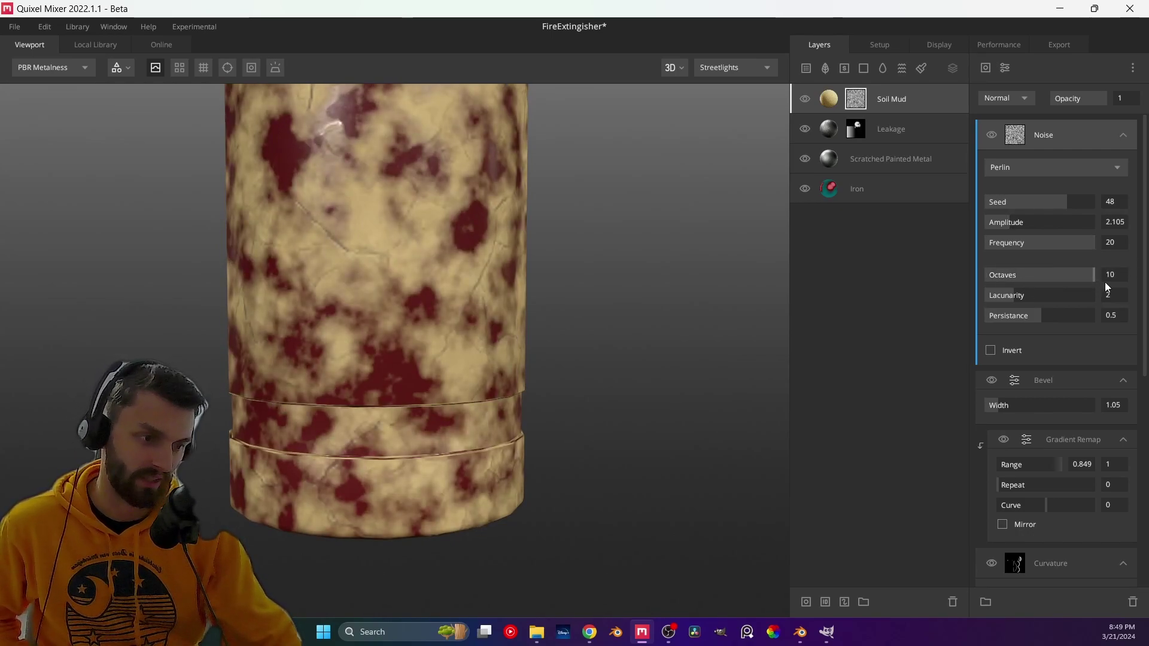
left_click_drag(1012, 292, 1044, 338)
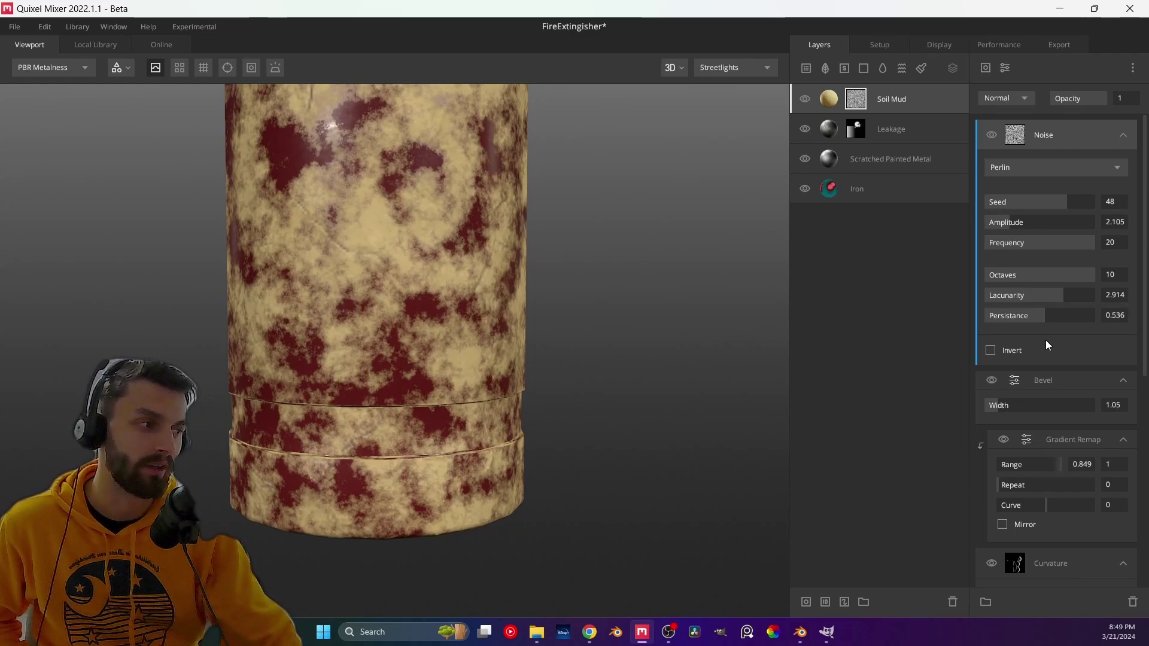
- Set the Noise component's seed to 37 and amplitude to 3.37, and switch its blend mode to Multiply
left_click_drag(1060, 206, 1023, 232)
left_click(1006, 97)
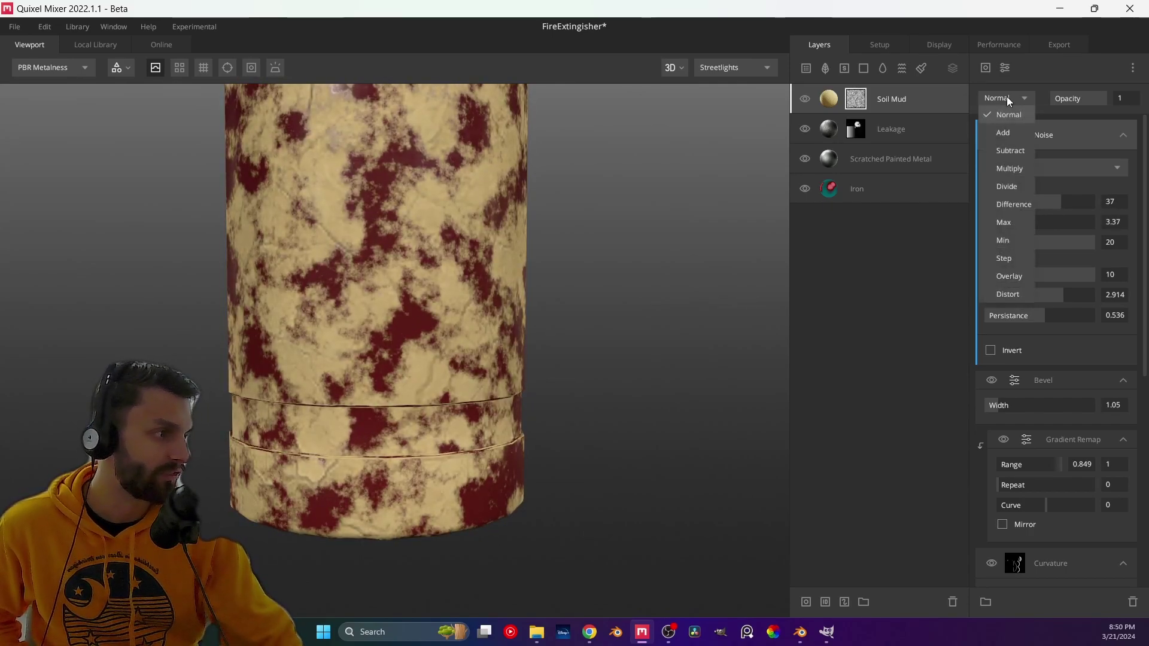
left_click(1012, 173)
scroll(551, 444, "up", 5)
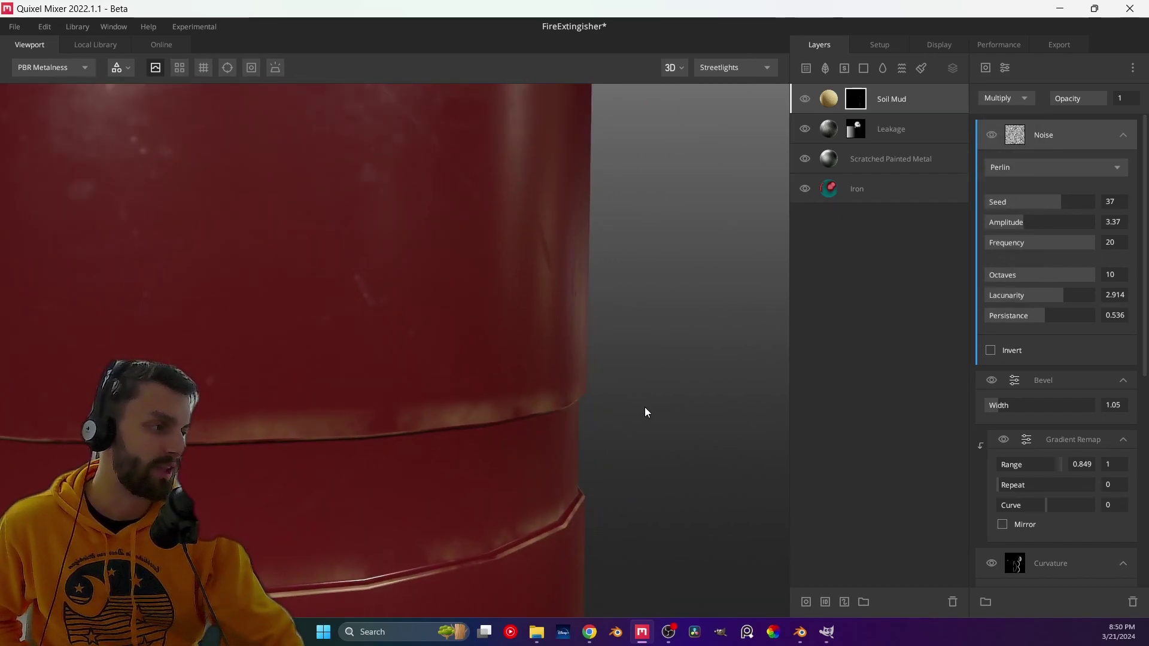
left_click(1043, 151)
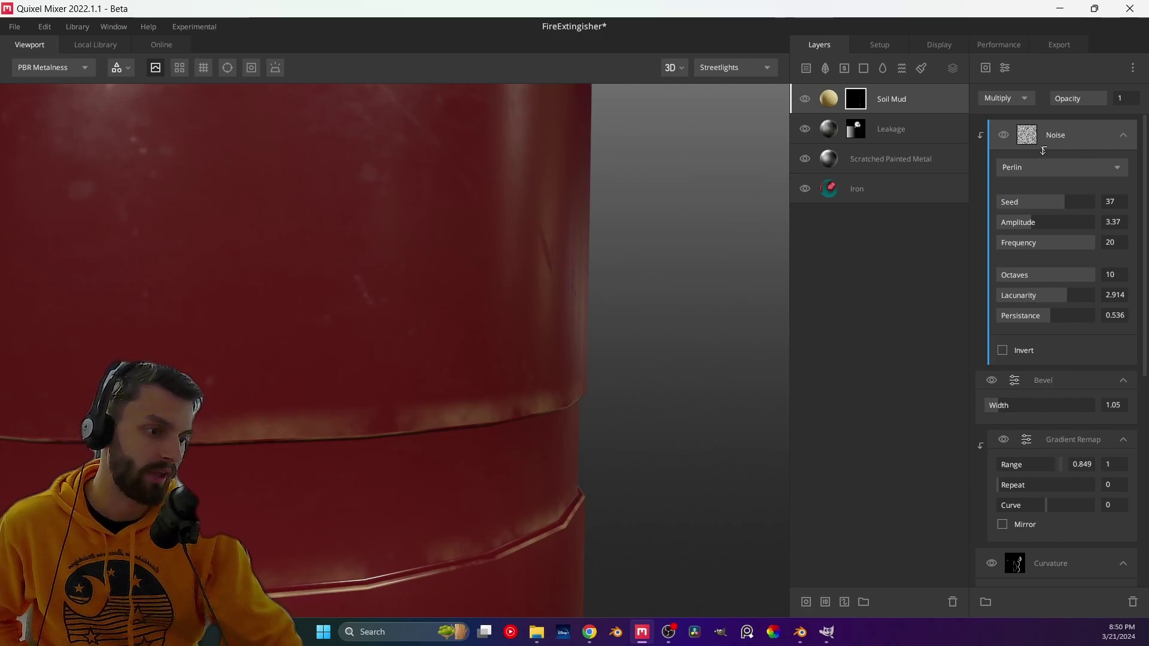
left_click(1047, 151)
- Set the Noise component's seed to 28, amplitude to 10 and persistance to 0.685
left_click_drag(1057, 202, 1069, 247)
scroll(525, 432, "down", 5)
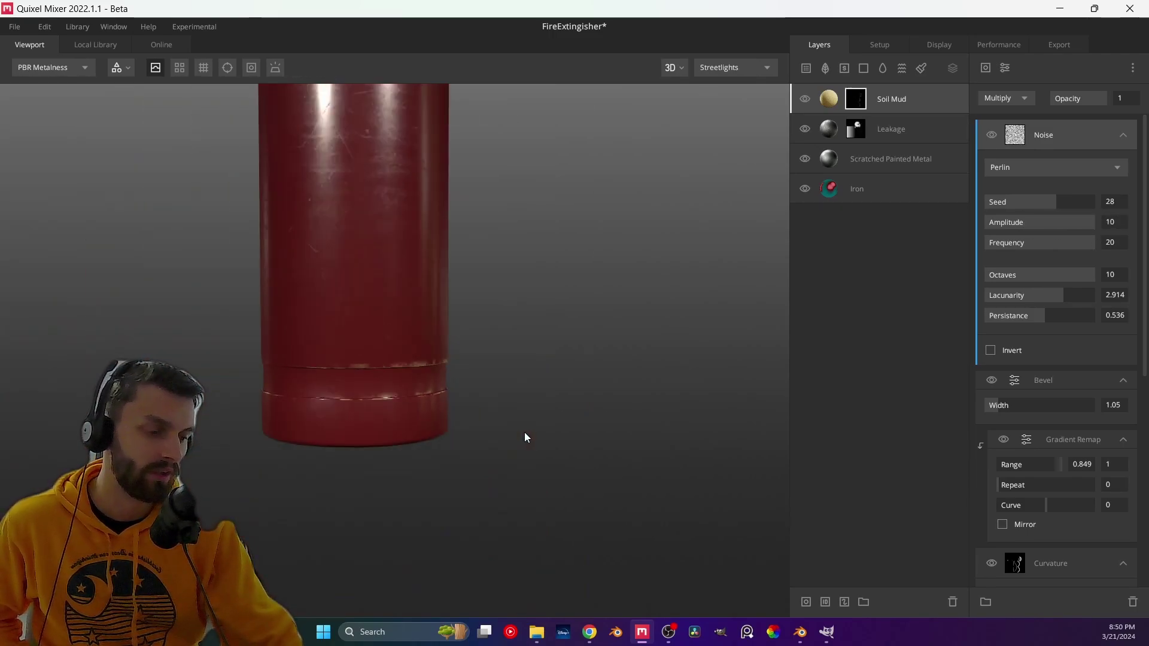
left_click_drag(488, 390, 442, 430)
scroll(440, 430, "up", 6)
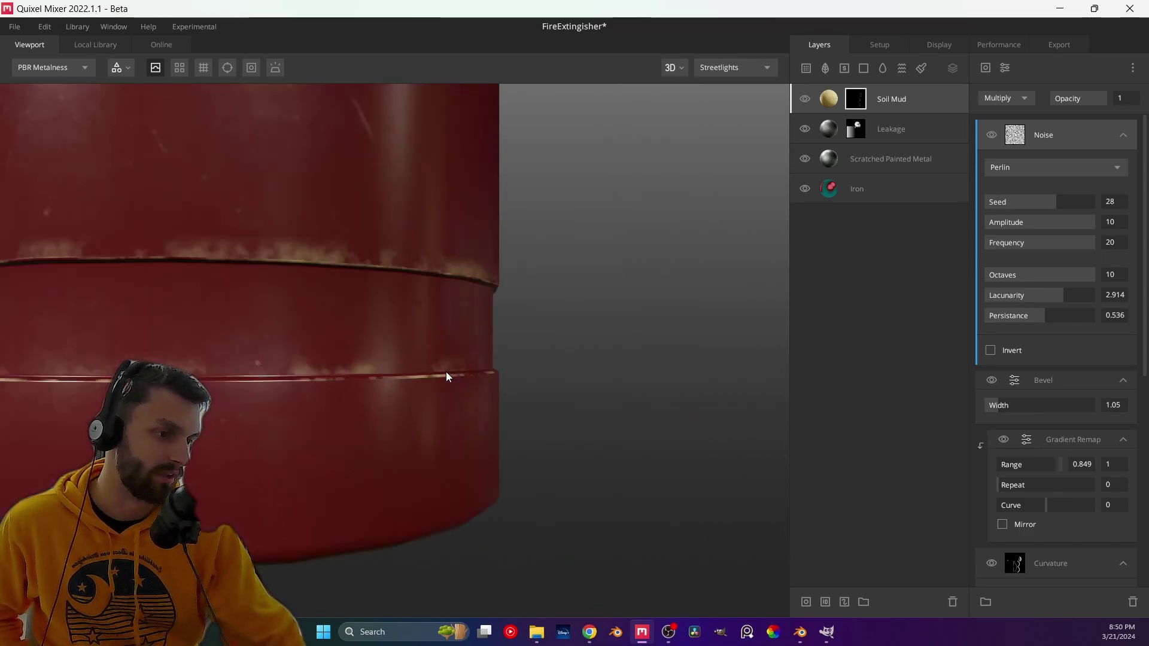
mouse_move(1080, 322)
left_mouse_down()
mouse_move(1091, 322)
mouse_move(1060, 328)
left_mouse_up()
- Examine the mud along the lower seams up close and across the whole extinguisher body
left_click_drag(465, 299, 397, 303)
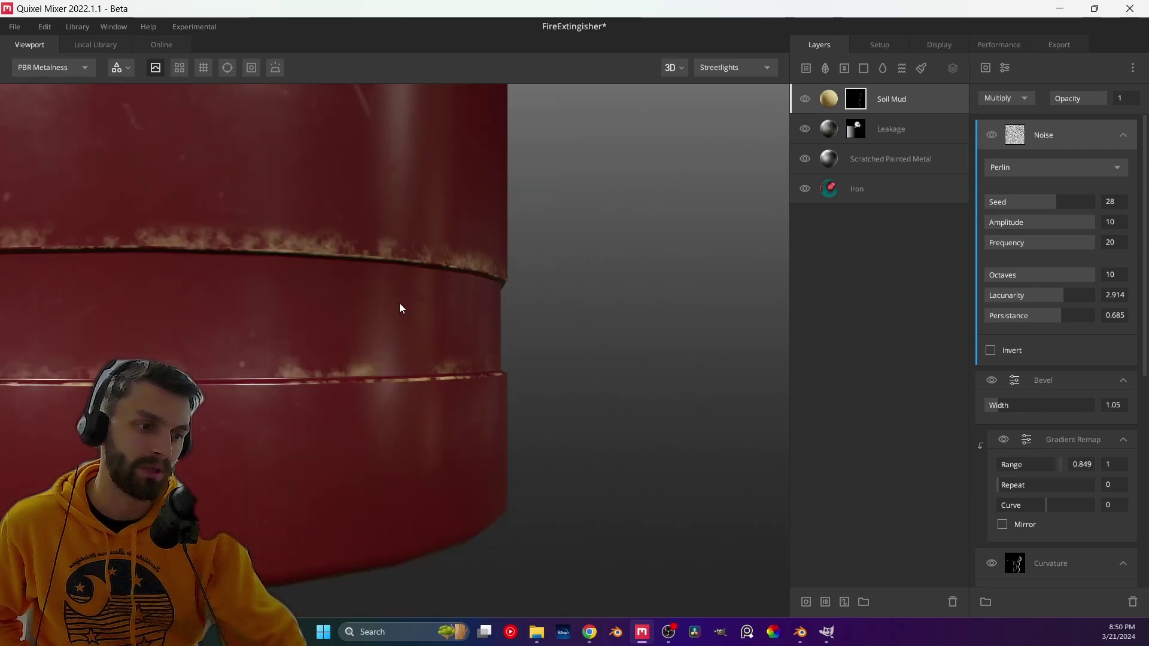
scroll(454, 318, "down", 4)
scroll(490, 318, "up", 5)
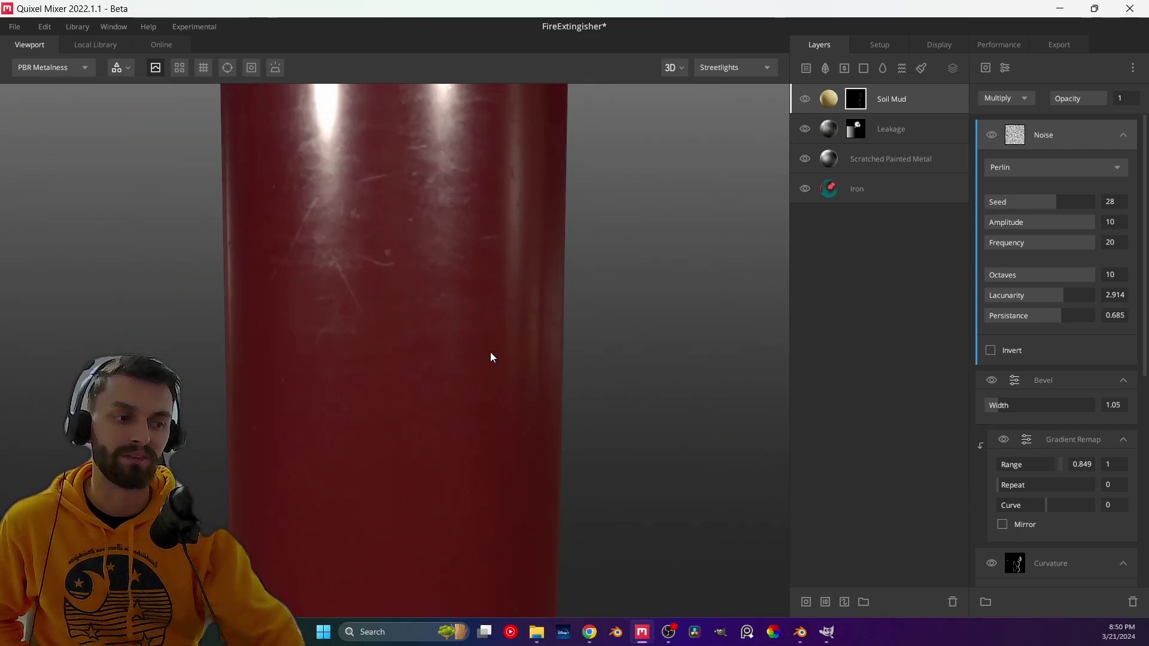
scroll(490, 358, "down", 3)
middle_click_drag(483, 355, 447, 297)
scroll(446, 317, "down", 2)
left_click_drag(449, 332, 471, 313)
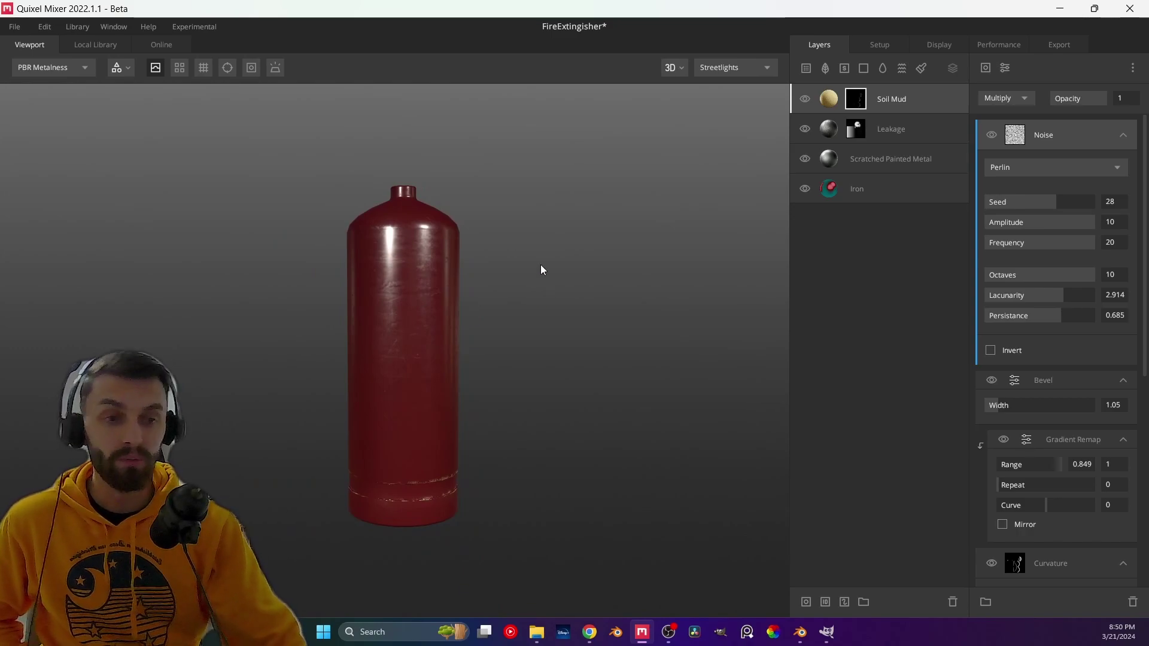
middle_click_drag(397, 372, 408, 374)
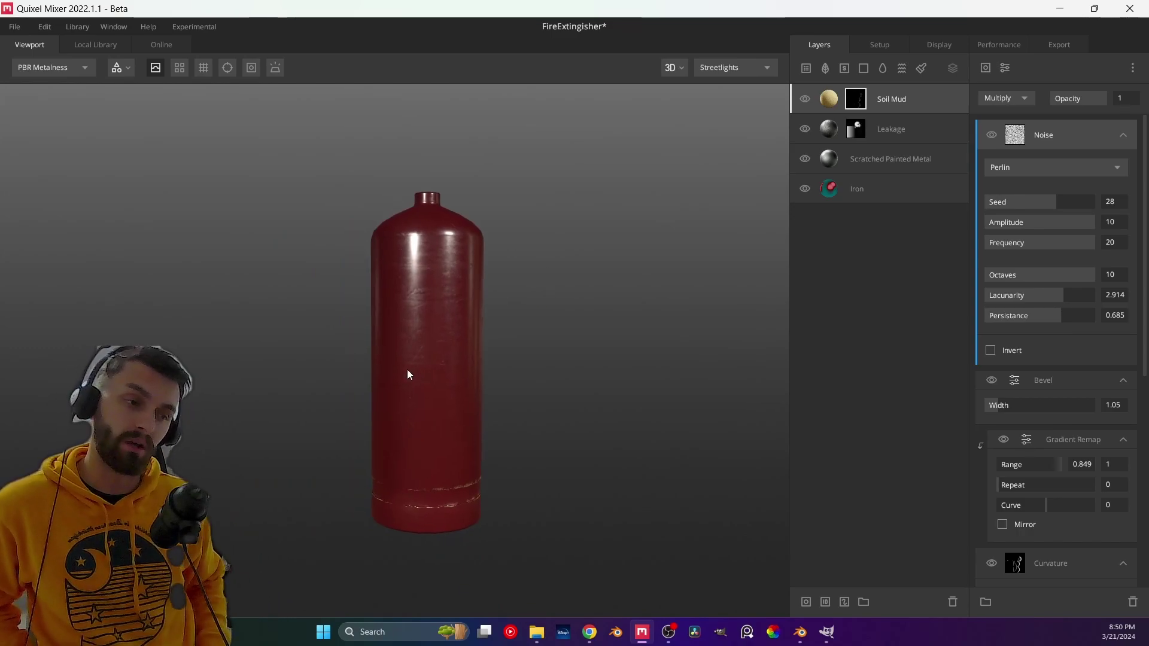
- Clear the Soil filter in the local library, search for "rust" and add the Rusty Metal 2X2 M surface as a layer
left_click(806, 71)
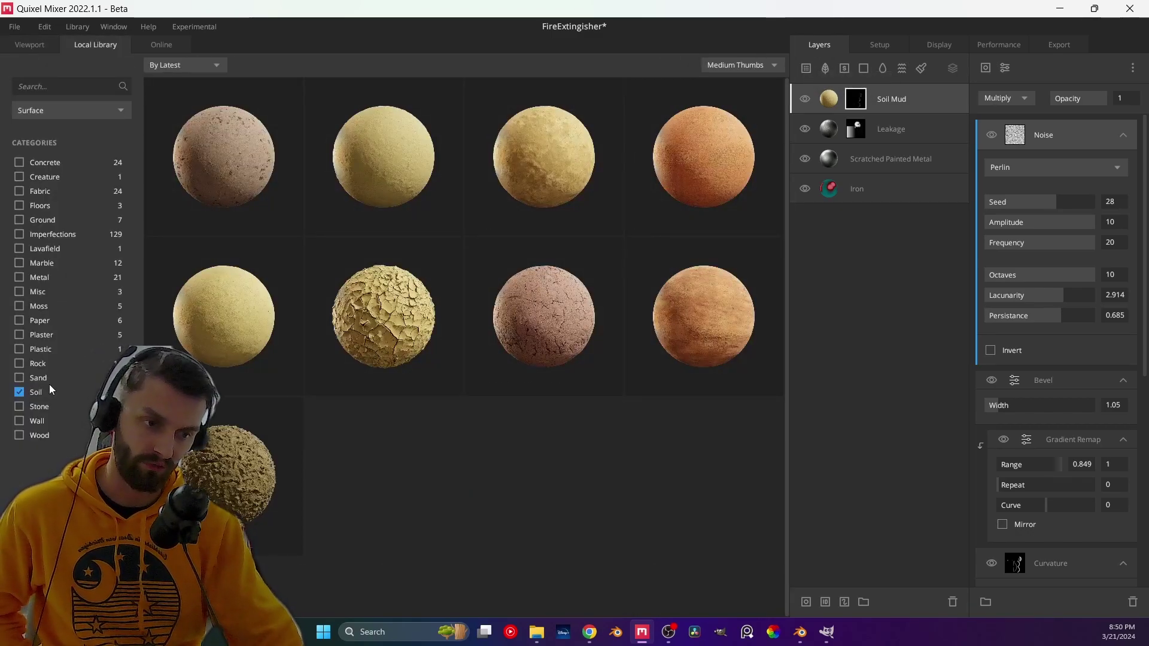
left_click(20, 392)
left_click(49, 86)
type("rust")
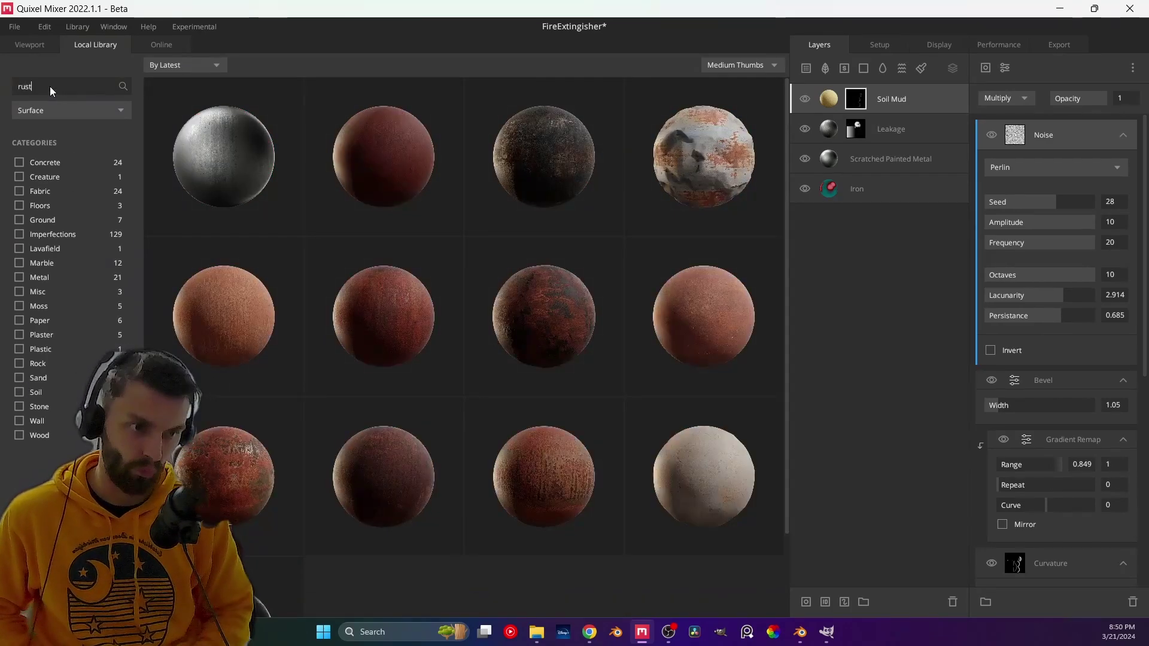
left_click(219, 334)
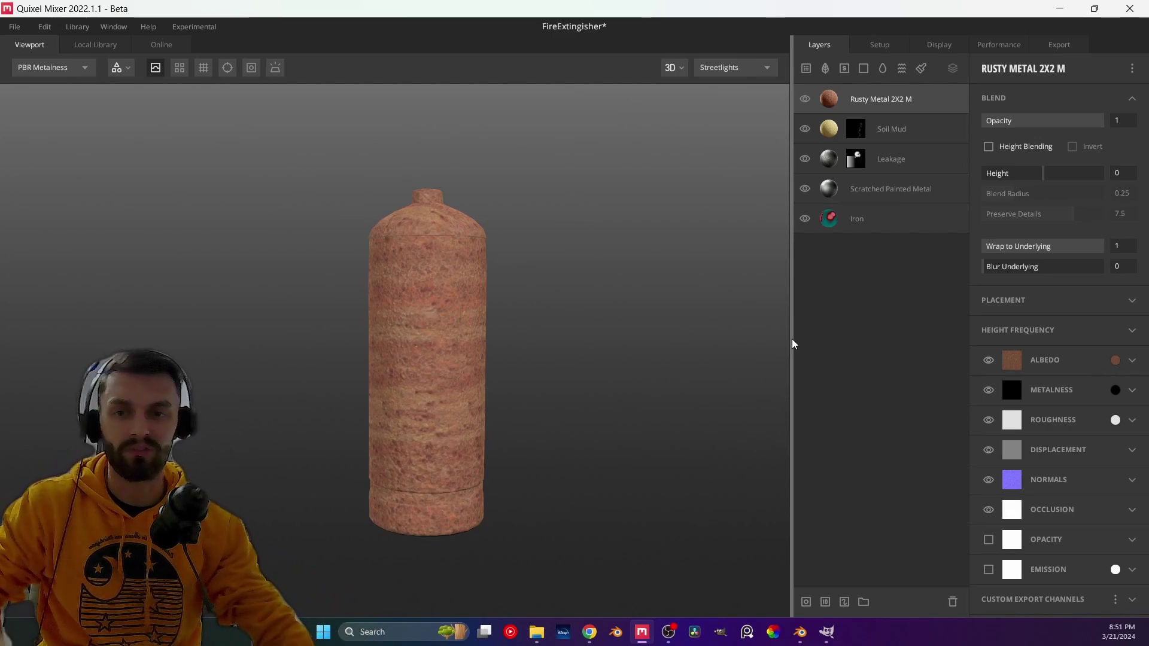
- Give the Rusty Metal 2X2 M layer a mask stack with an inverted Position Gradient component
right_click(848, 106)
left_click(885, 257)
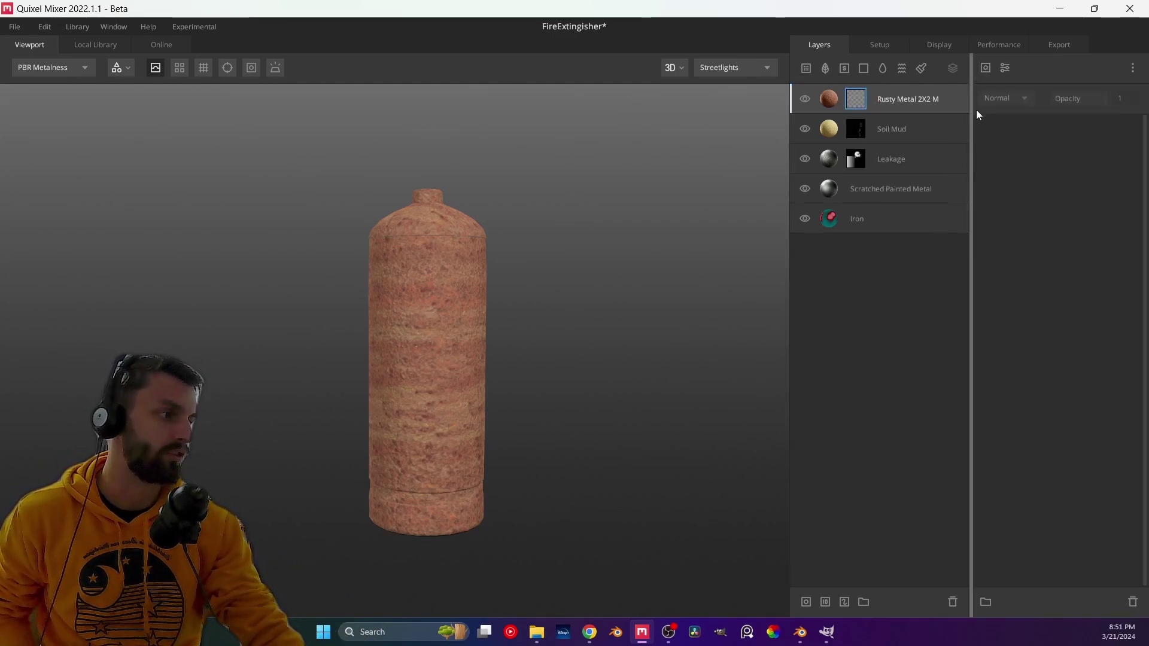
left_click(985, 72)
left_click(1007, 196)
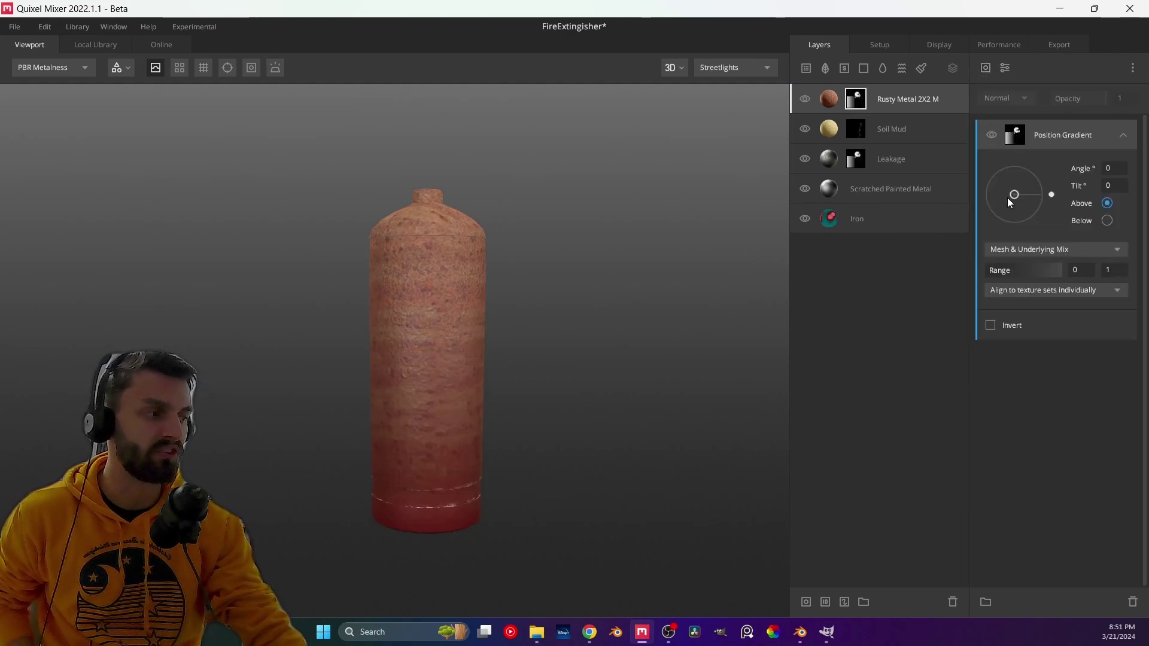
left_click(991, 325)
- Try upper range limits of 0.079 and 0.056 on the Position Gradient and set the limit to 0.675
left_click_drag(1059, 272, 992, 276)
middle_click_drag(862, 358, 442, 425)
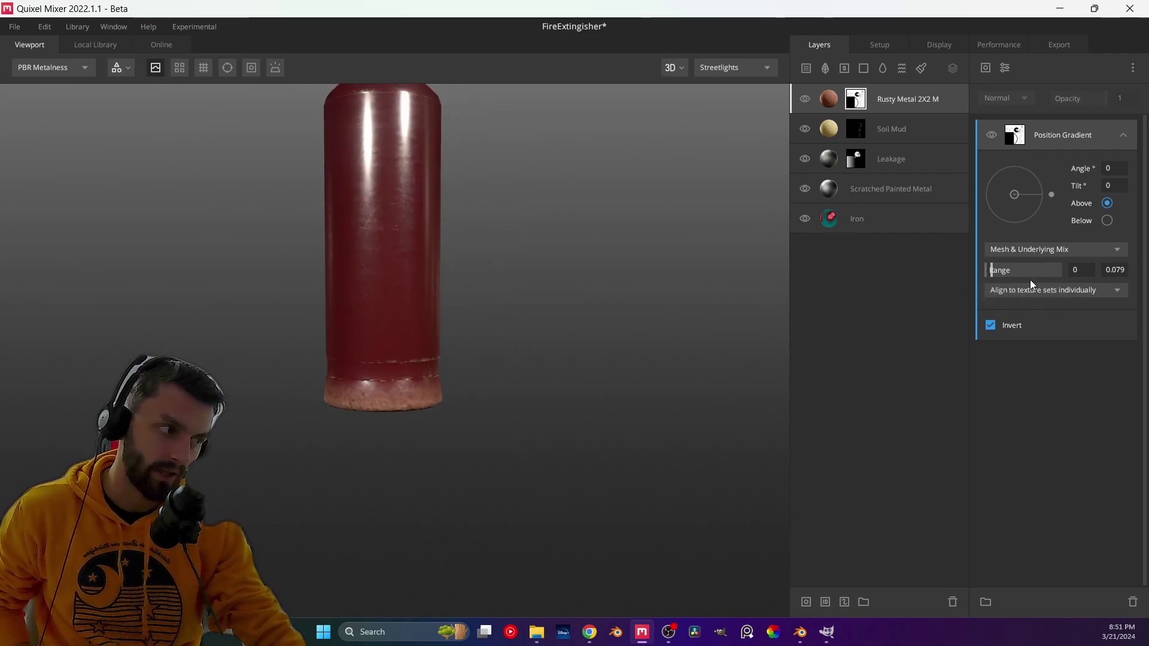
left_click_drag(990, 271, 989, 271)
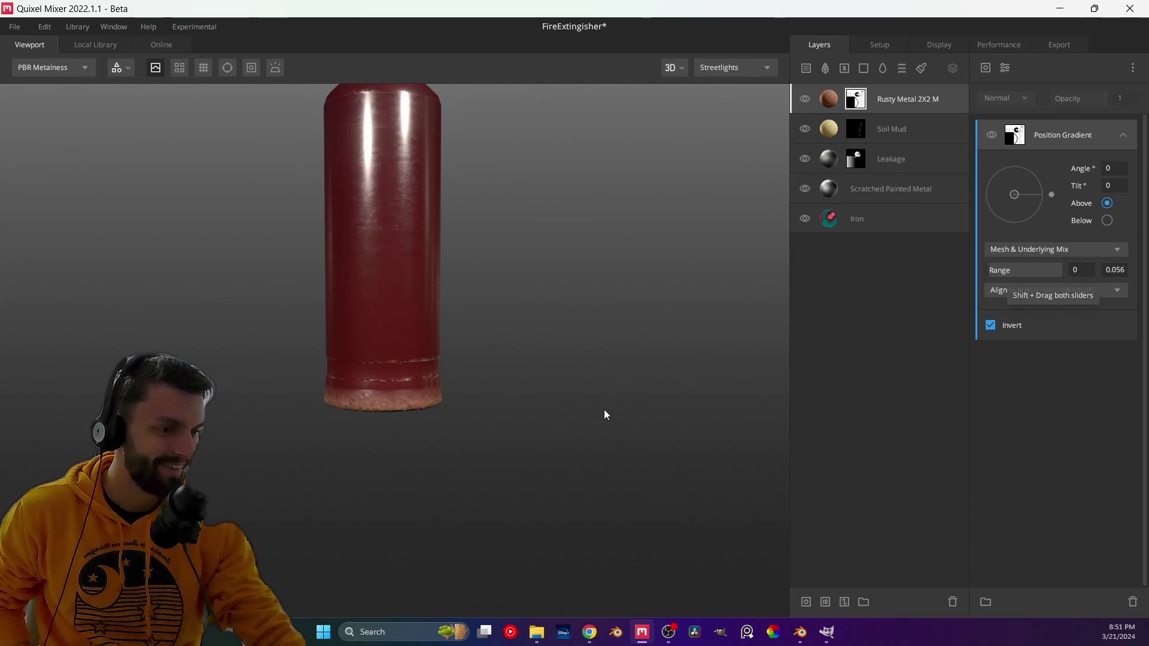
middle_click_drag(493, 290, 489, 299)
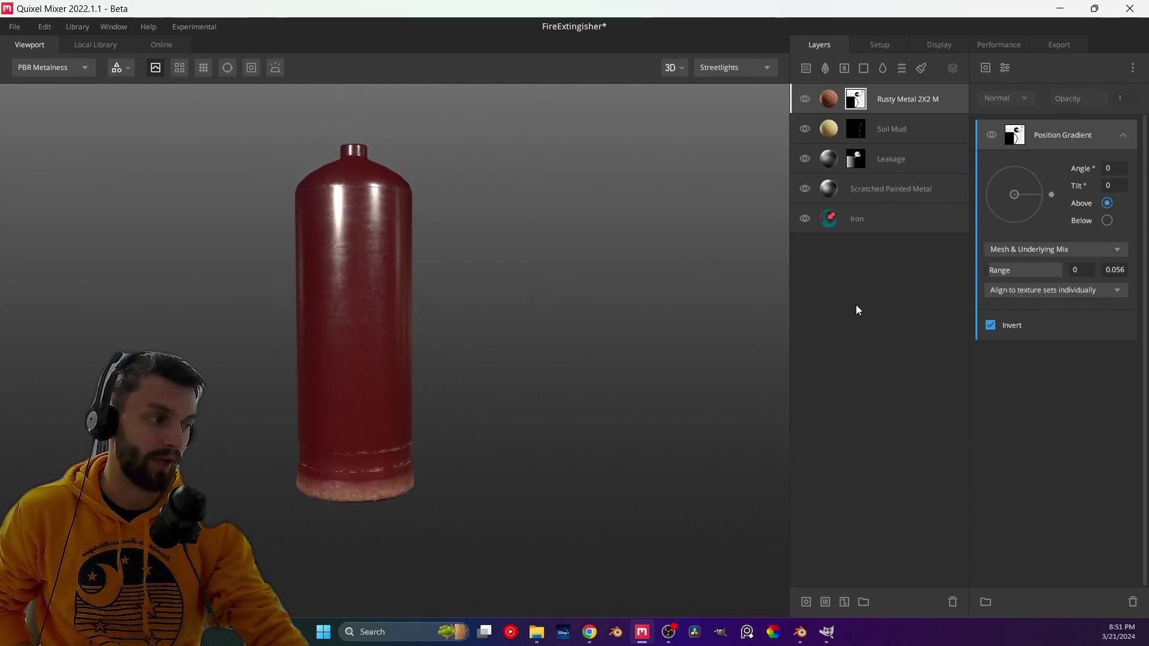
left_click_drag(992, 270, 1039, 289)
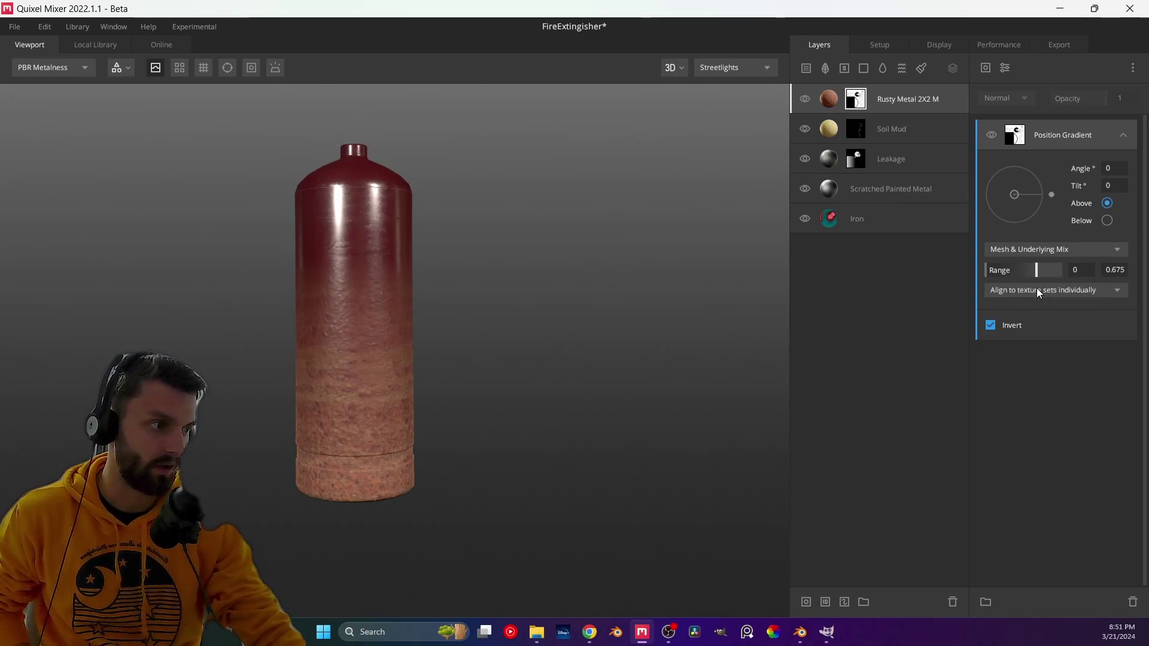
- Move the Rusty Metal 2X2 M layer below Soil Mud and clip it to the Leakage layer
left_click_drag(885, 98, 904, 146)
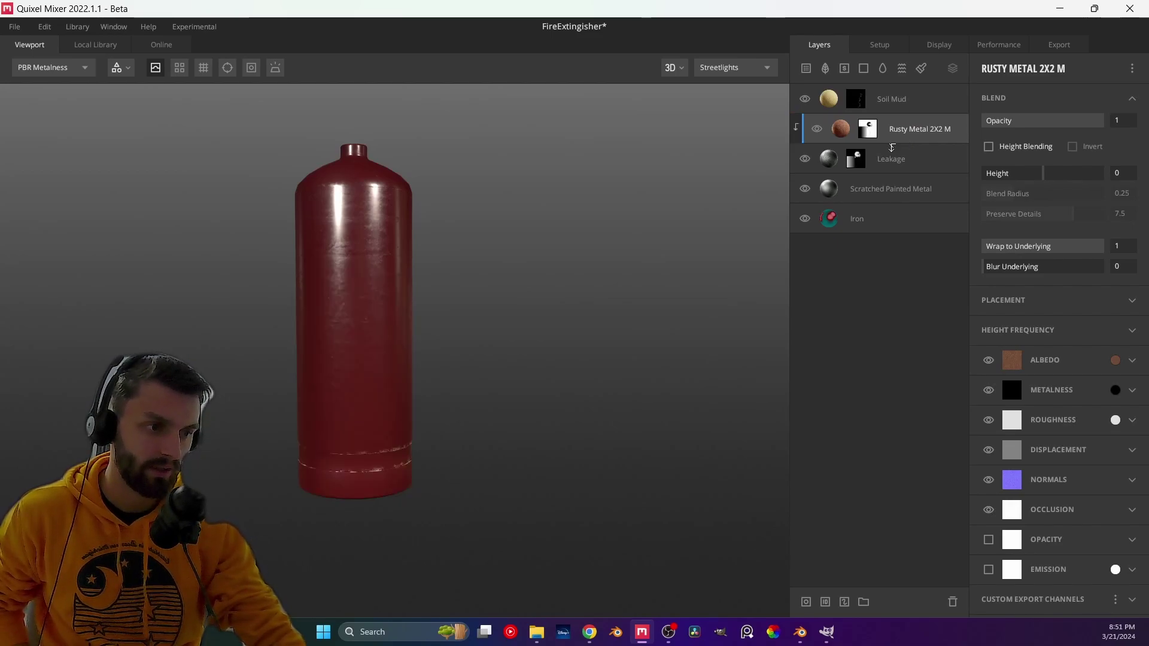
middle_click_drag(344, 198, 352, 214)
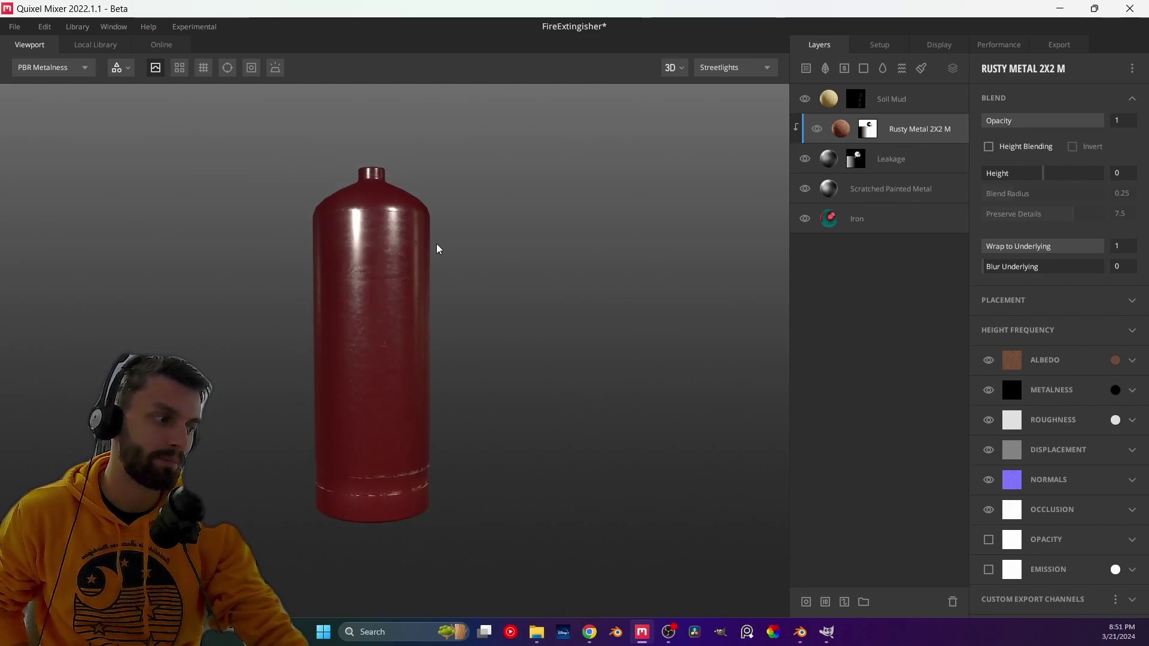
middle_click_drag(437, 250, 383, 425)
scroll(447, 282, "up", 5)
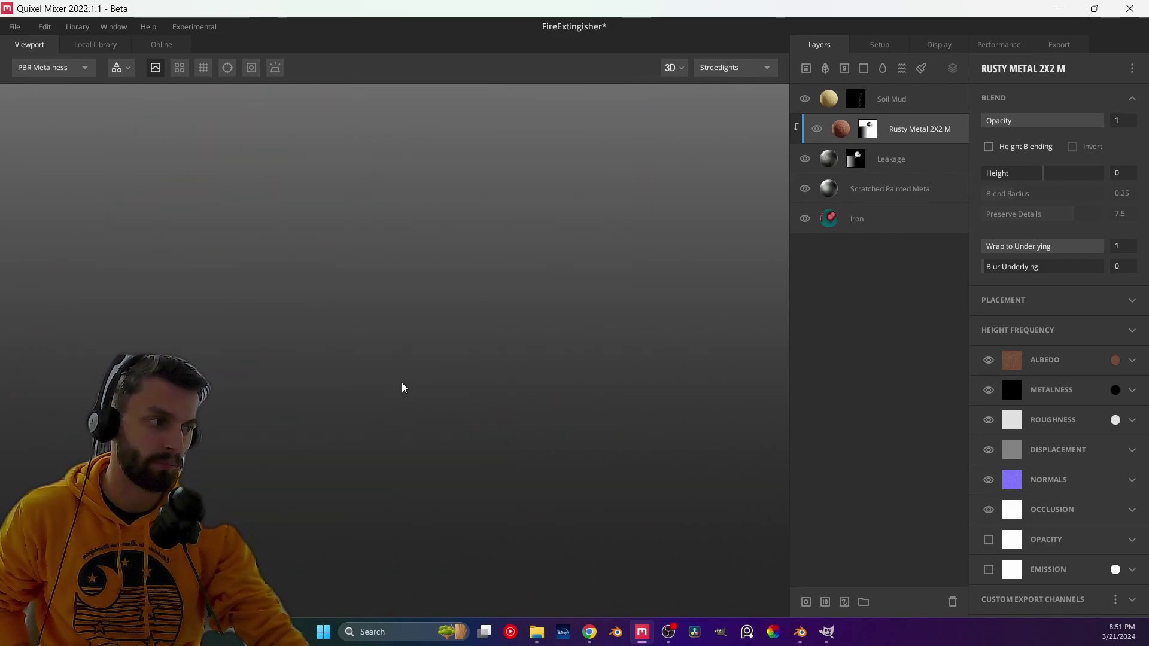
key("f")
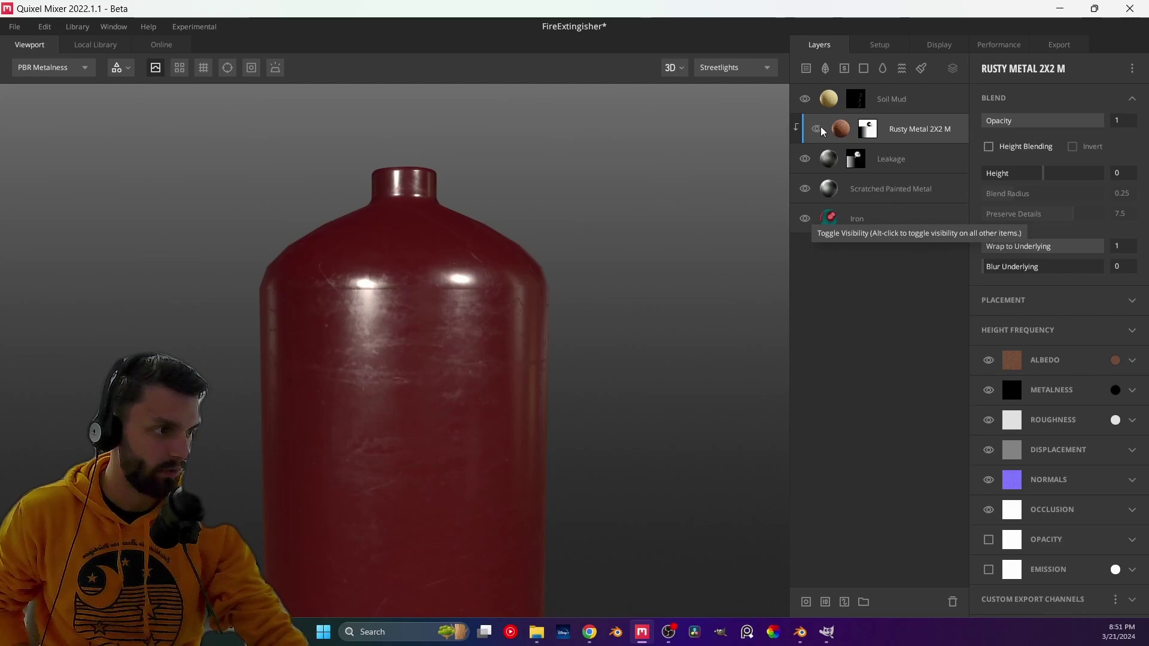
- Unclip Rusty Metal 2X2 M from the Leakage layer to compare the rust coverage, and clip it to Leakage again
mouse_move(832, 130)
left_mouse_down()
mouse_move(900, 131)
mouse_move(910, 171)
left_mouse_up()
scroll(536, 359, "up", 3)
middle_click_drag(536, 359, 482, 343)
scroll(446, 361, "down", 3)
scroll(469, 318, "up", 3)
left_click_drag(469, 318, 546, 331)
scroll(568, 326, "down", 1)
left_click_drag(943, 171, 922, 113)
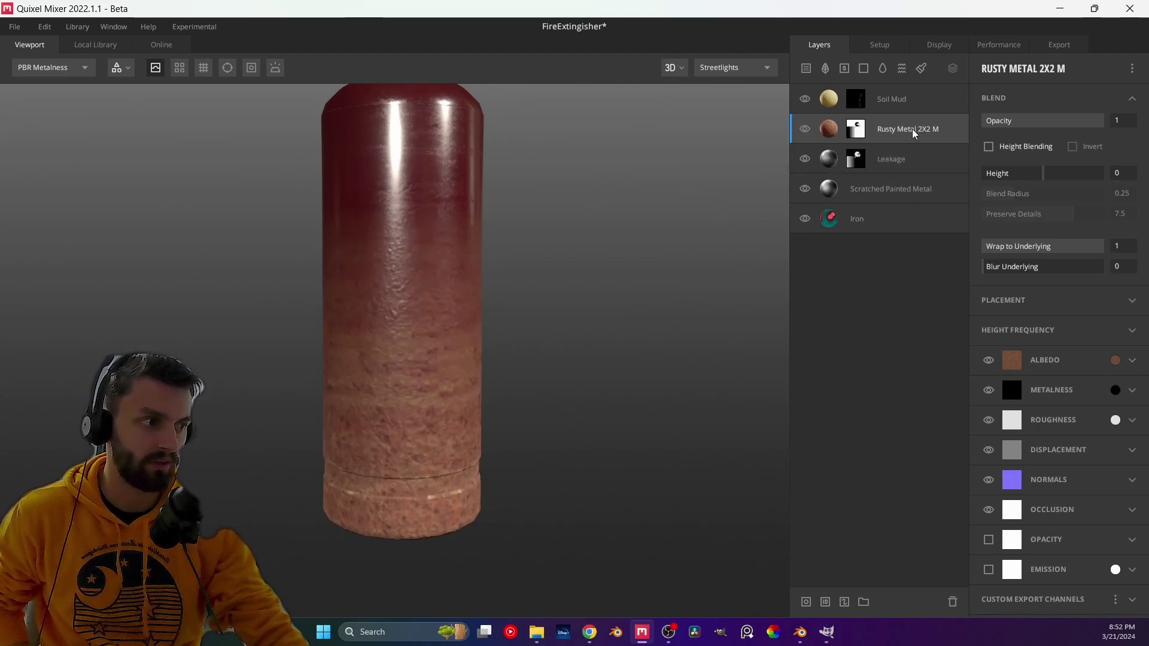
left_click_drag(917, 146, 917, 146)
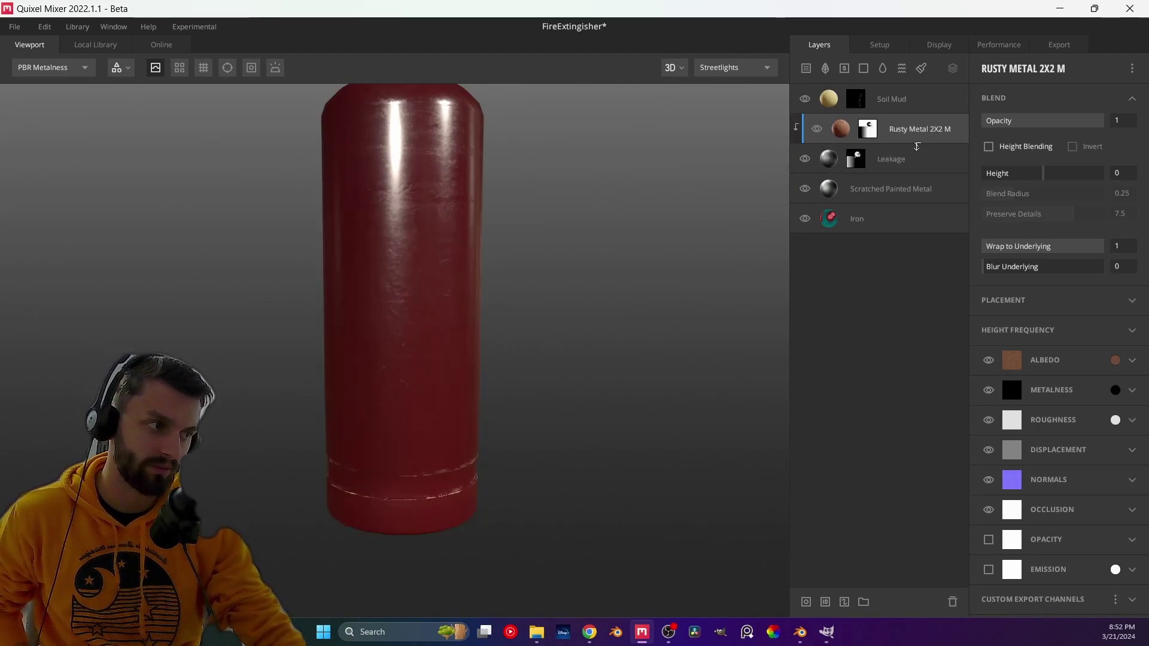
- Hide and show the clipped Rusty Metal 2X2 M layer to compare its effect, and turn off its displacement channel
left_click_drag(417, 338, 482, 293)
left_click(817, 129)
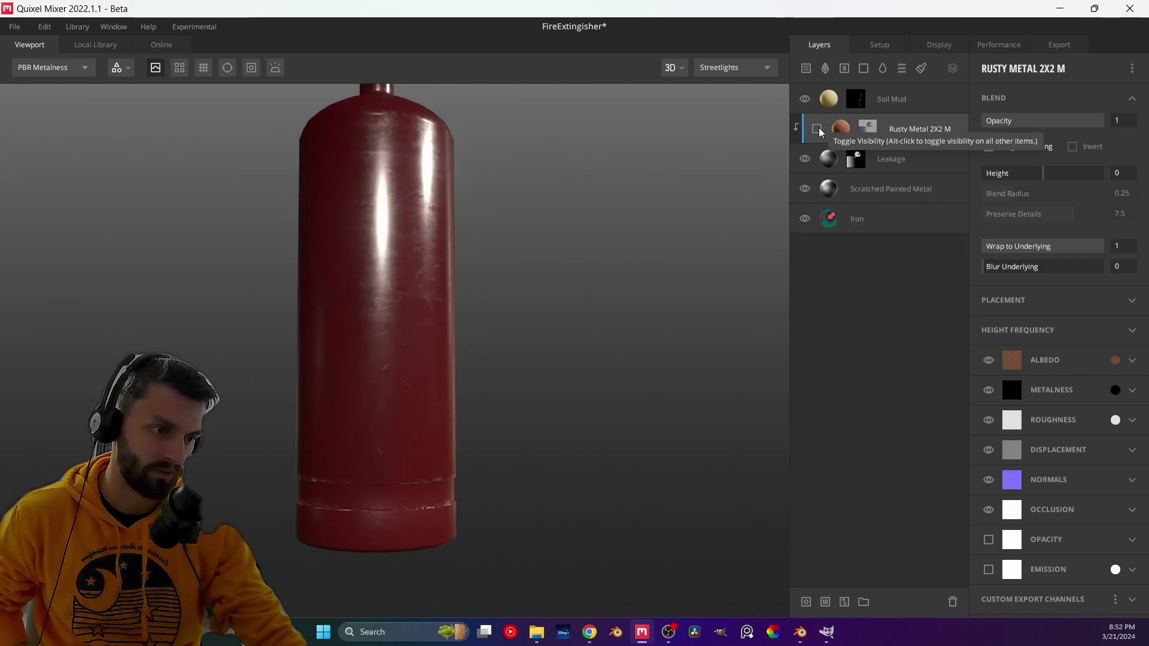
left_click(817, 130)
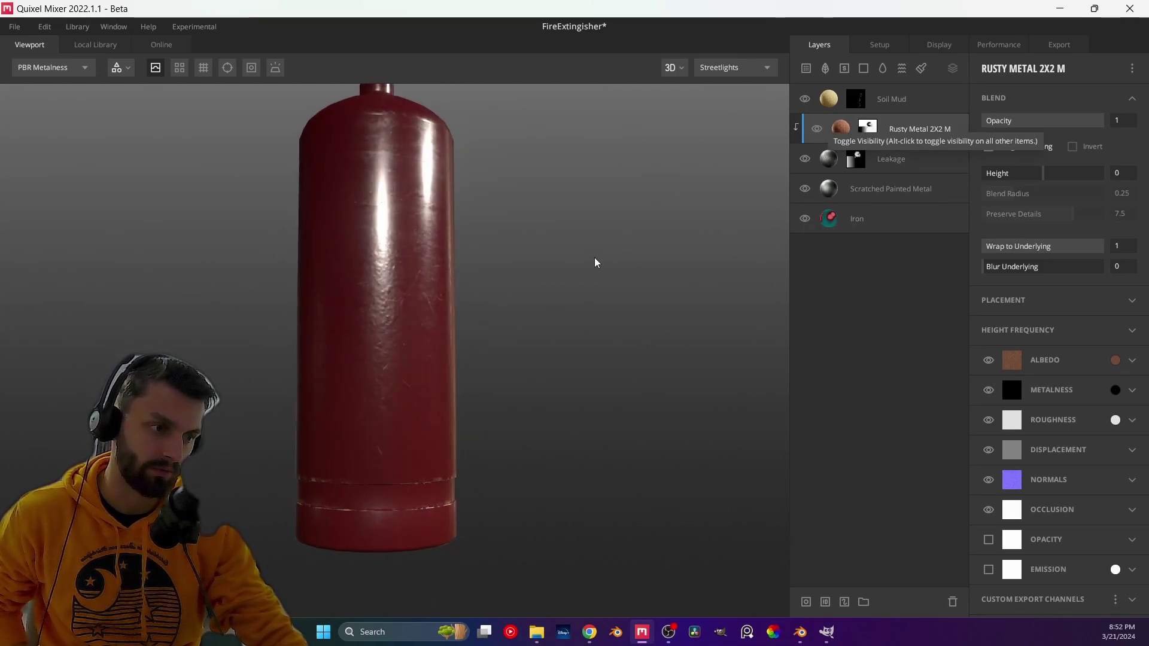
left_click(995, 450)
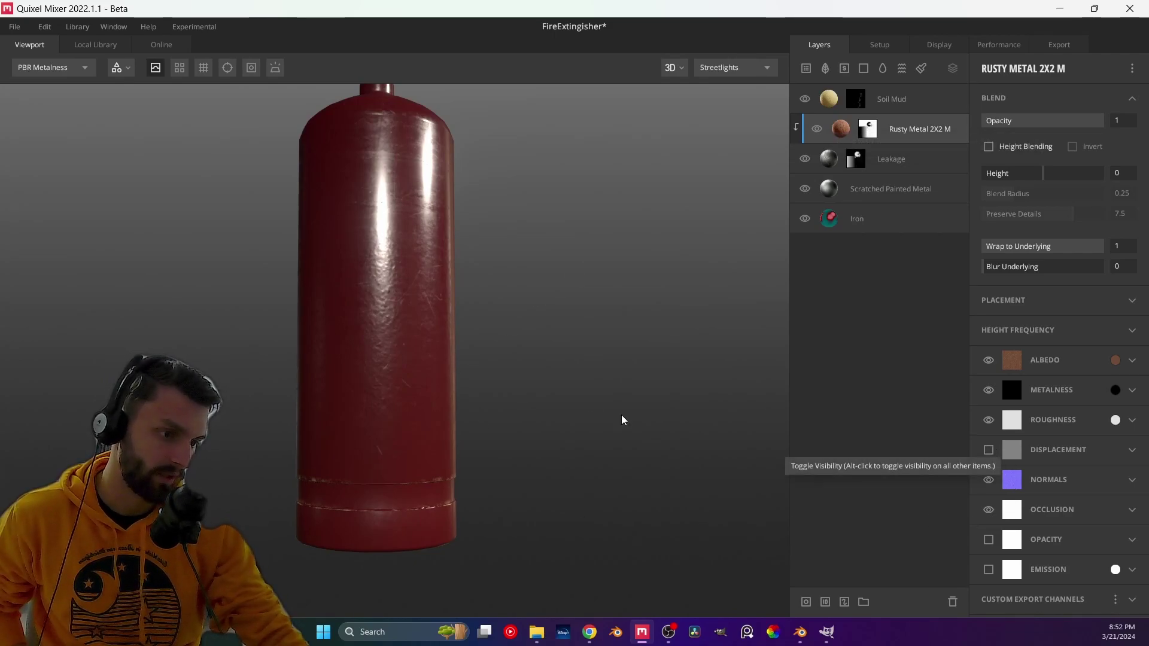
left_click_drag(452, 329, 413, 397)
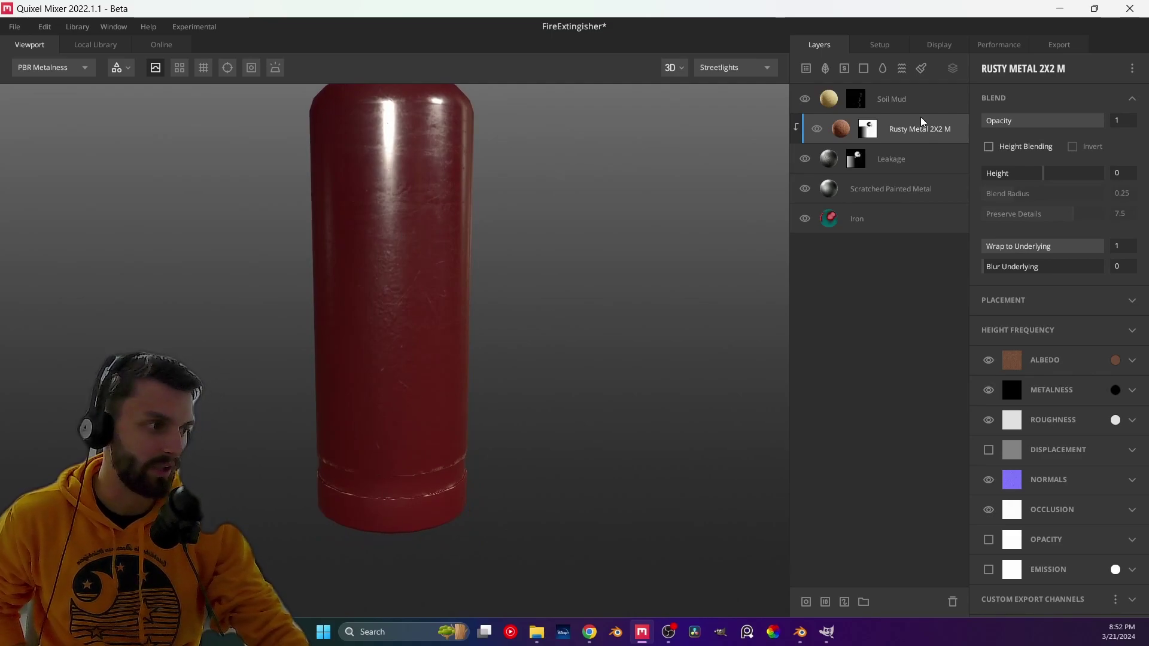
- Set the upper range limit of the Rusty Metal mask's Position Gradient to 1 and check the body's surface
left_click(869, 131)
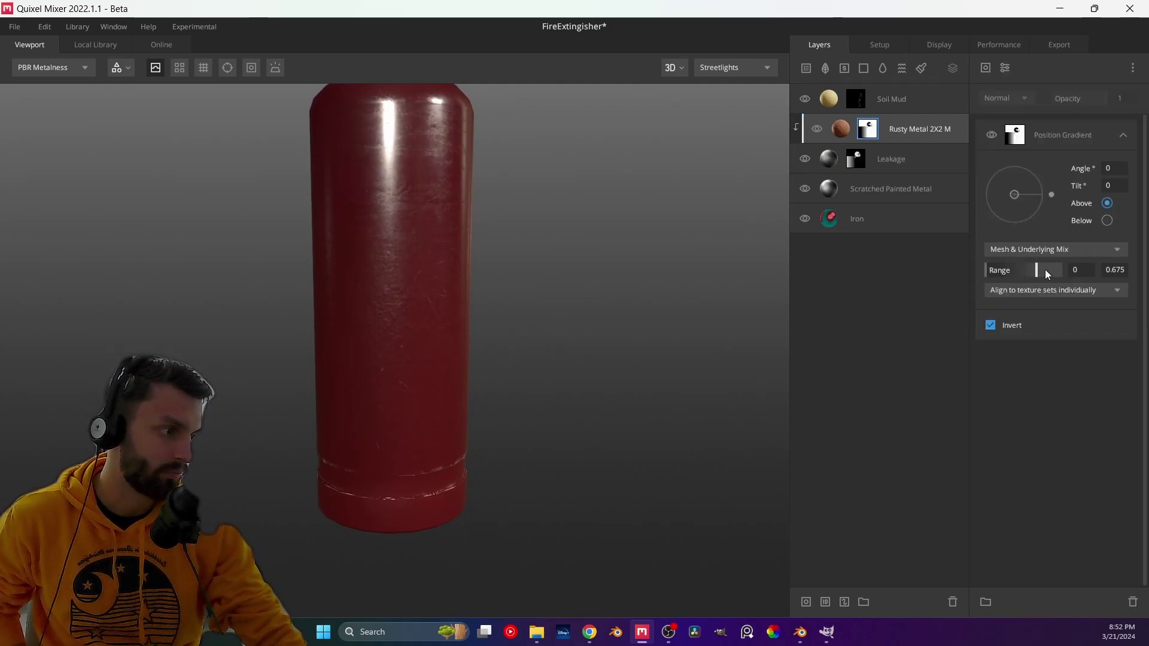
left_click_drag(1052, 270, 1062, 270)
scroll(499, 259, "down", 1)
mouse_move(499, 259)
left_mouse_down()
mouse_move(486, 281)
mouse_move(469, 255)
mouse_move(480, 192)
mouse_move(461, 253)
mouse_move(251, 264)
mouse_move(449, 282)
left_mouse_up()
scroll(432, 287, "up", 3)
scroll(423, 359, "down", 3)
left_click_drag(421, 357, 541, 369)
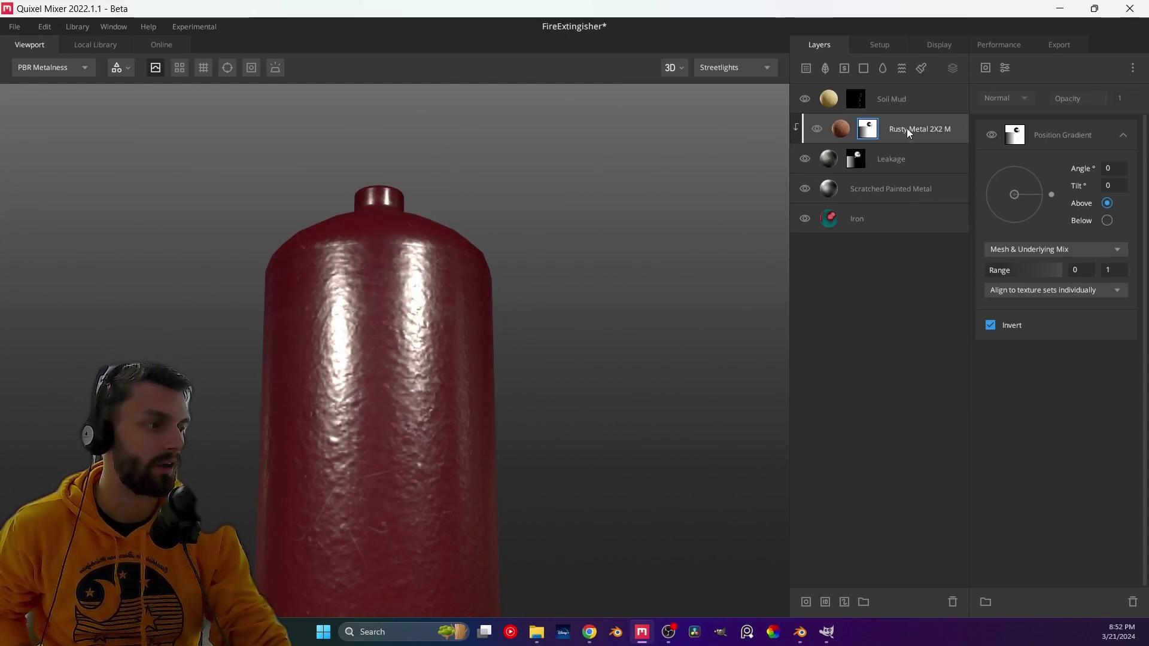
- Add a second Rusty Metal 2X2 M surface layer above the clipped one
left_click(806, 67)
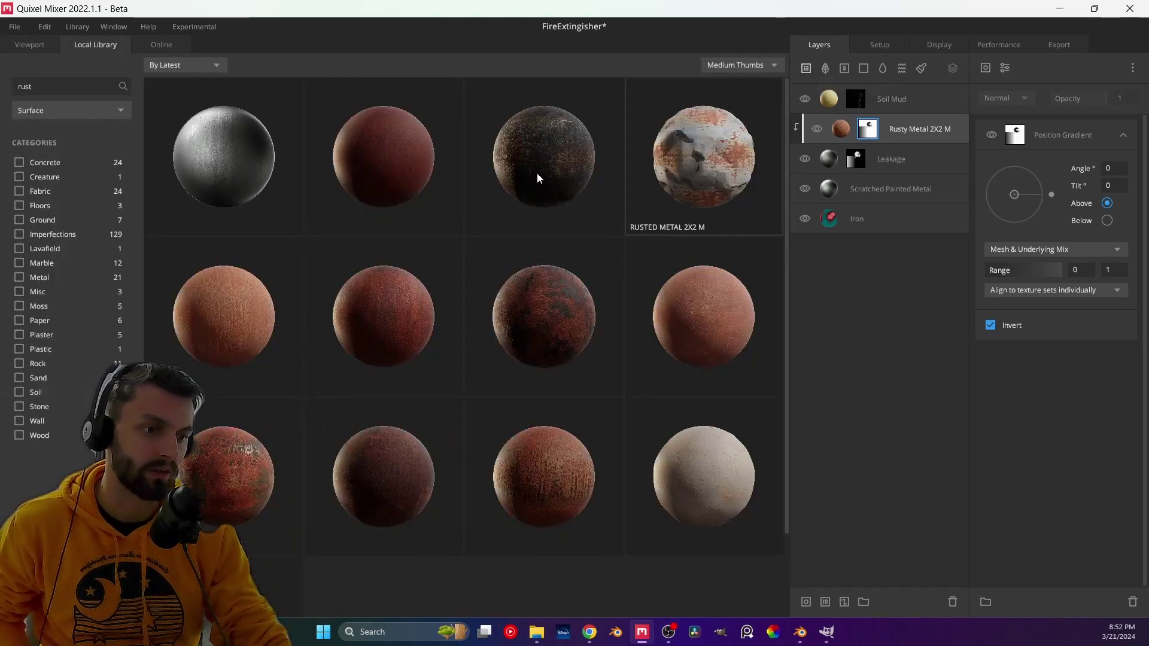
left_click(249, 333)
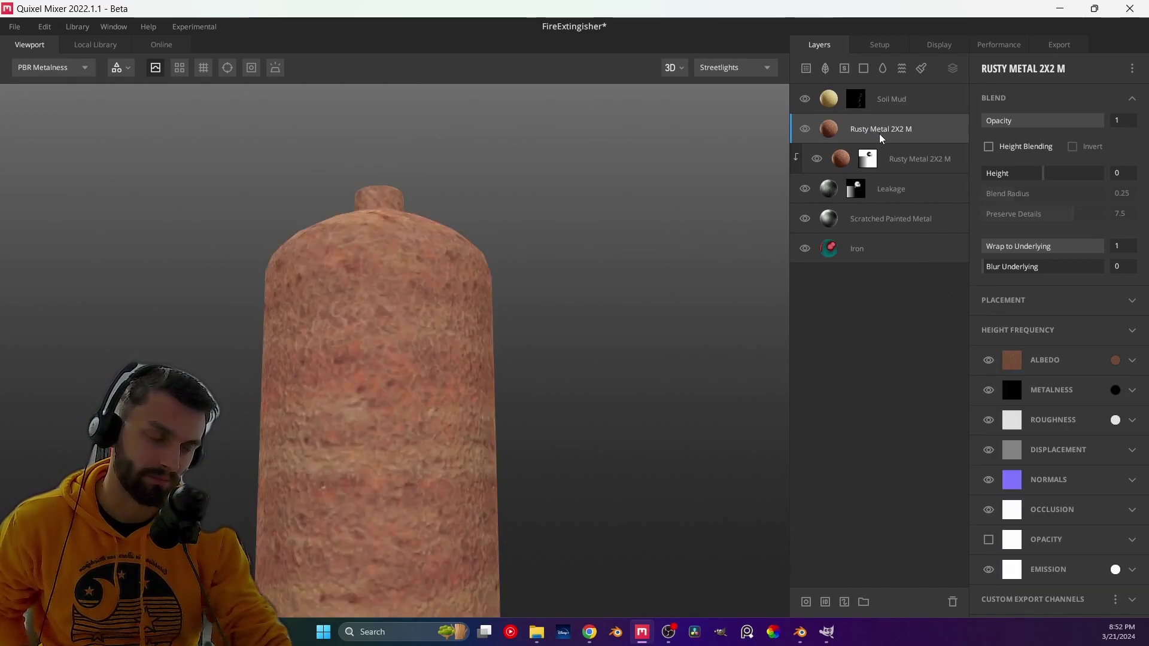
- Move the new Rusty Metal 2X2 M layer above Soil Mud and add a mask stack to it
left_click_drag(382, 349, 441, 400)
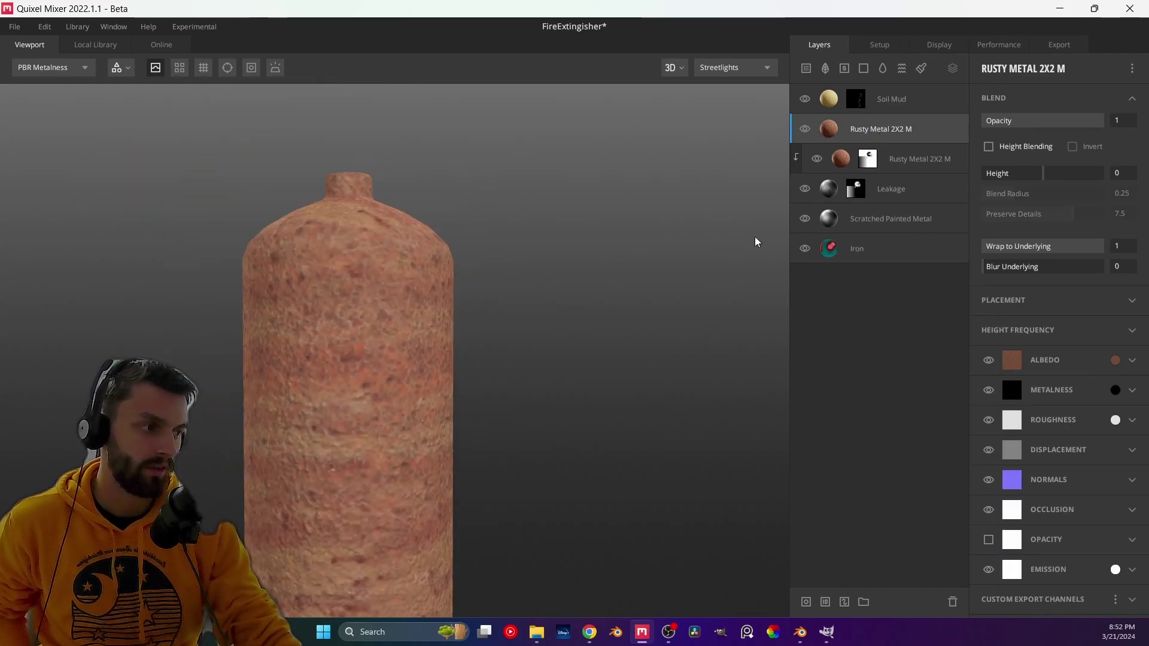
left_click_drag(878, 120, 874, 92)
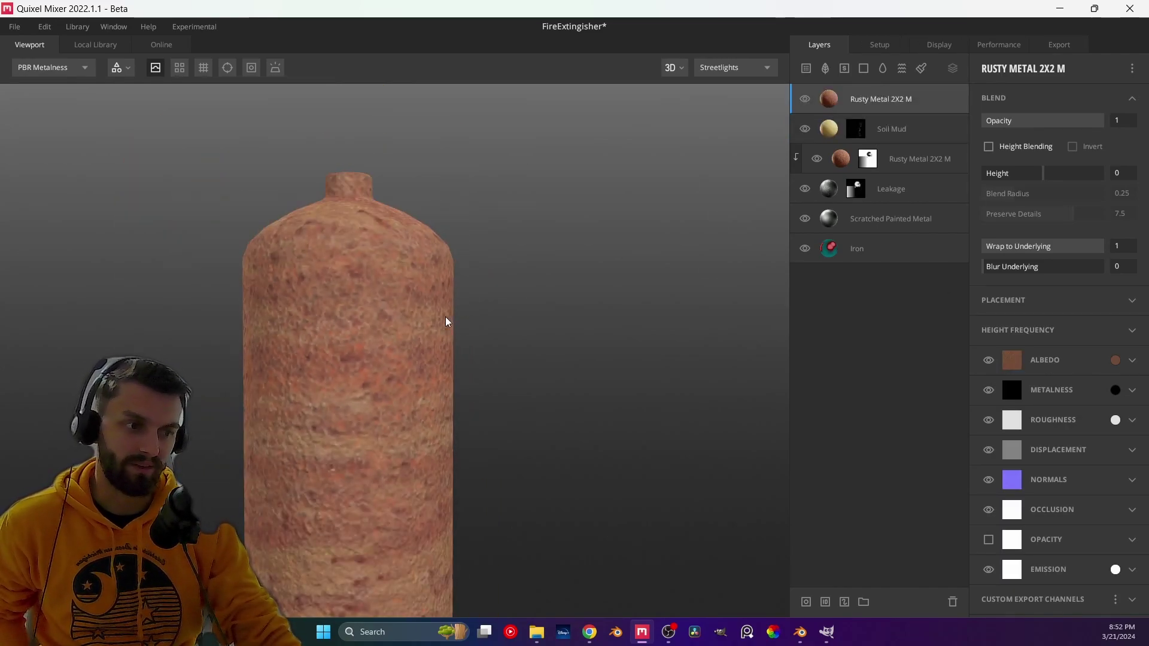
right_click(904, 104)
left_click(945, 252)
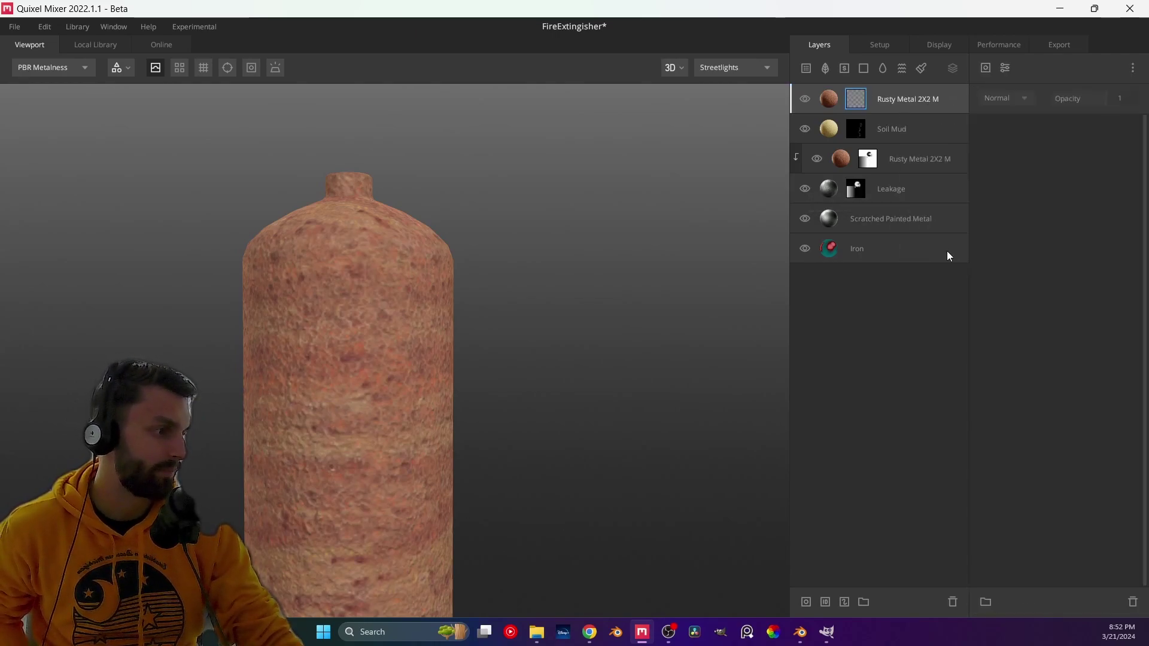
- Add a Position Gradient component to the Rusty Metal mask with its range set from 0.754 to 1
left_click(989, 69)
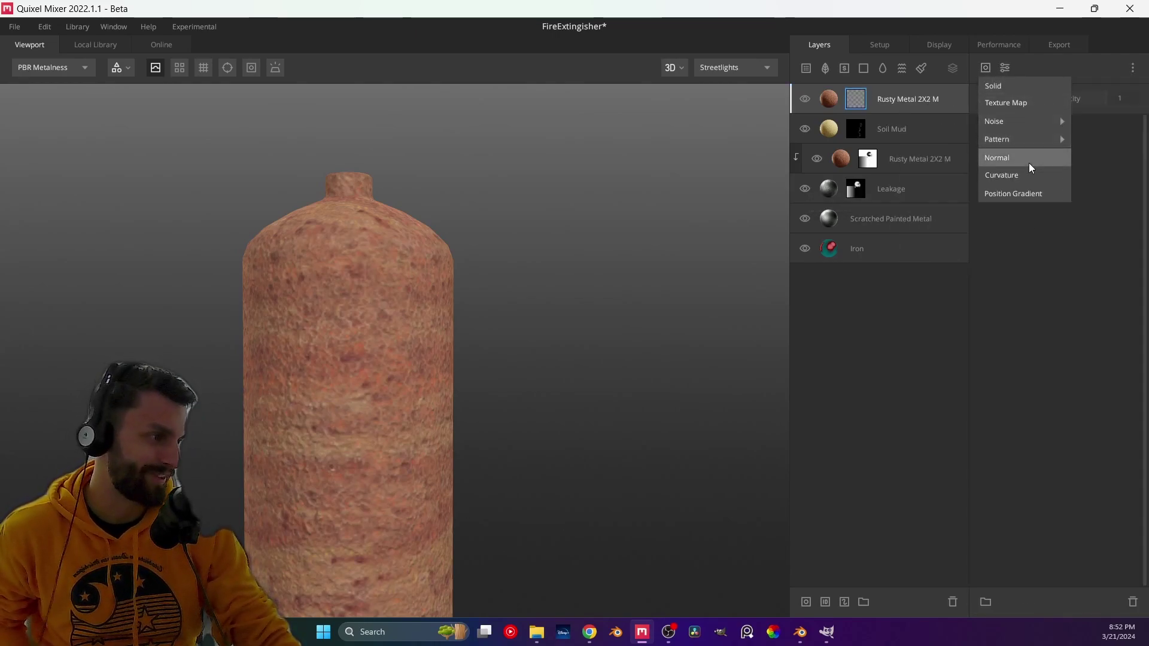
left_click(1028, 193)
mouse_move(1028, 274)
left_mouse_down()
mouse_move(999, 274)
mouse_move(1042, 284)
left_mouse_up()
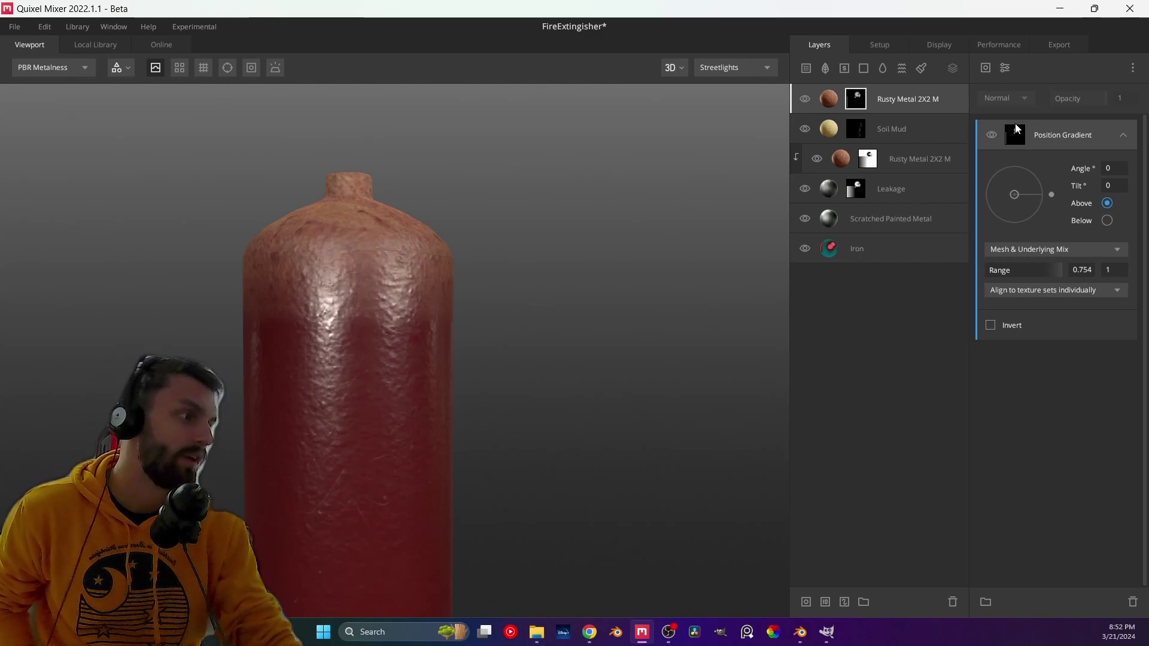
- Add a Curvature component above the Position Gradient with tightness 0.32 and levels from 0.556 to 0.603, viewing the active mask
left_click(990, 64)
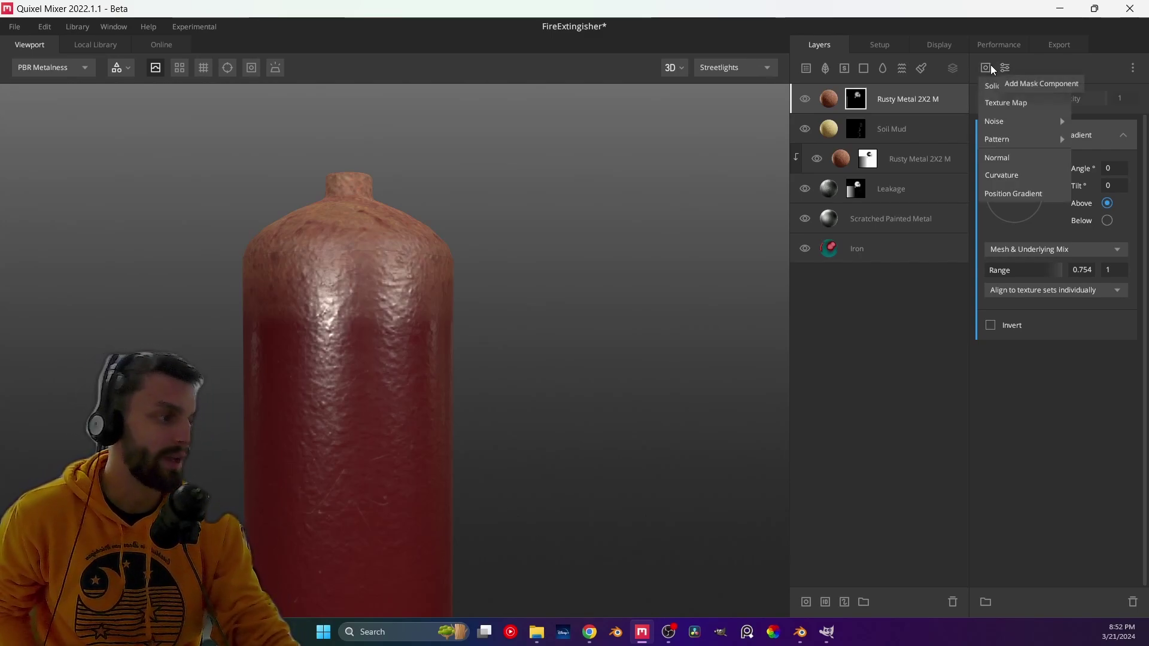
left_click(1018, 161)
mouse_move(995, 239)
left_mouse_down()
mouse_move(1024, 243)
mouse_move(996, 247)
left_mouse_up()
key("m")
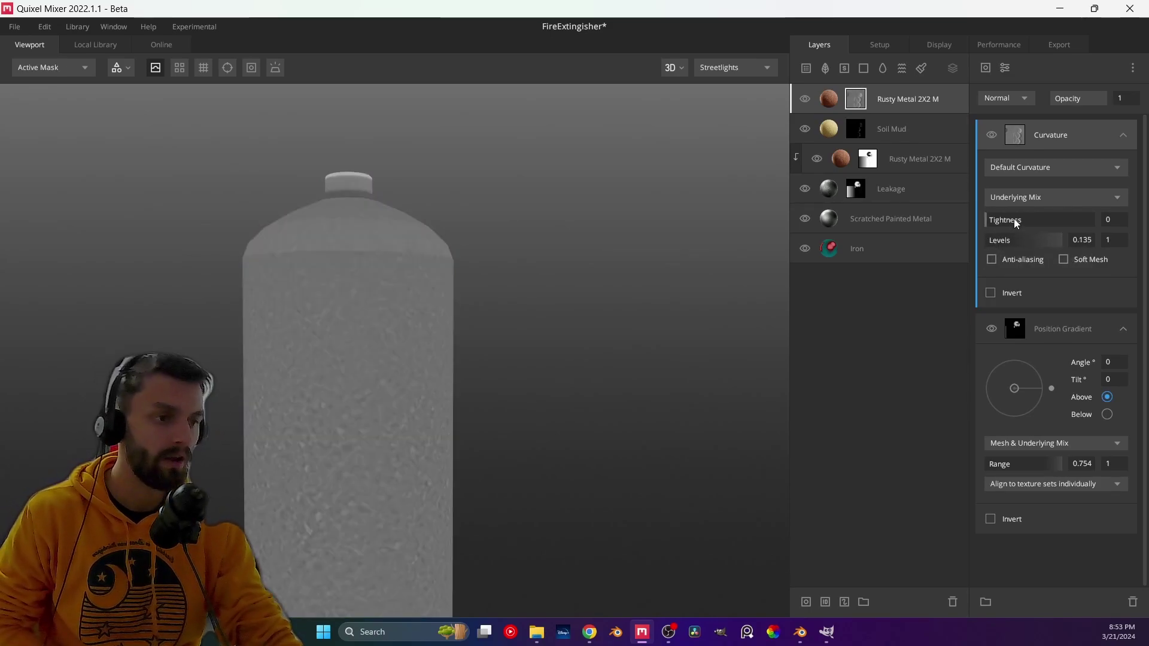
left_click_drag(995, 220, 1032, 240)
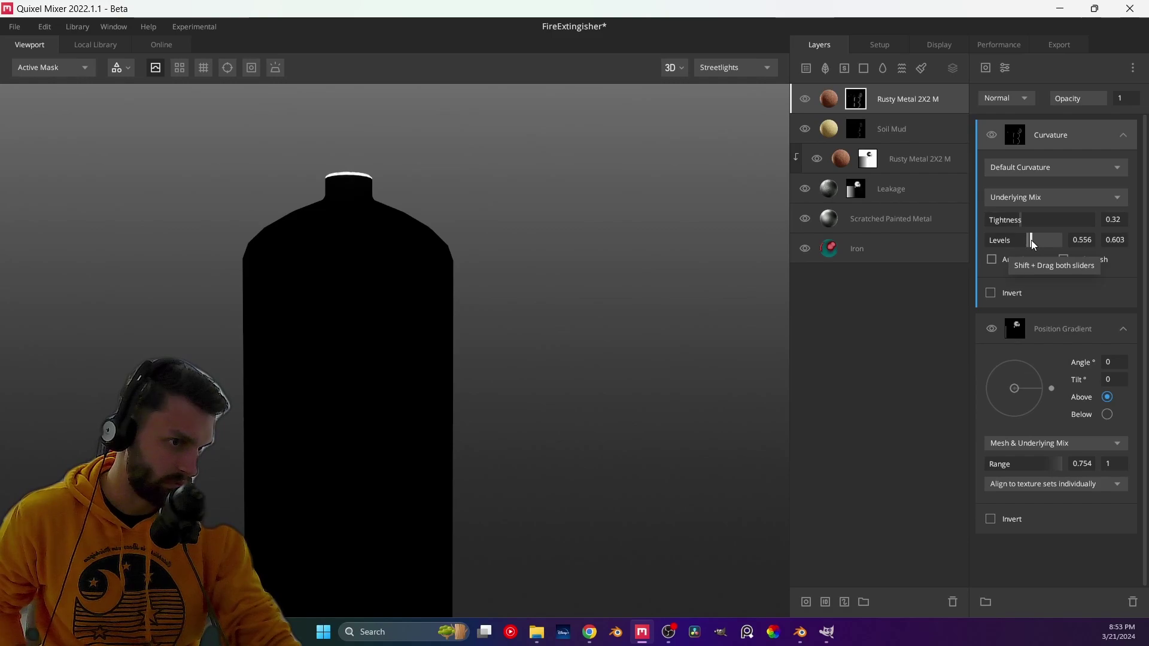
- Set the Curvature component's tightness to 0 and check the edge mask over the whole body
left_click_drag(484, 342, 475, 317)
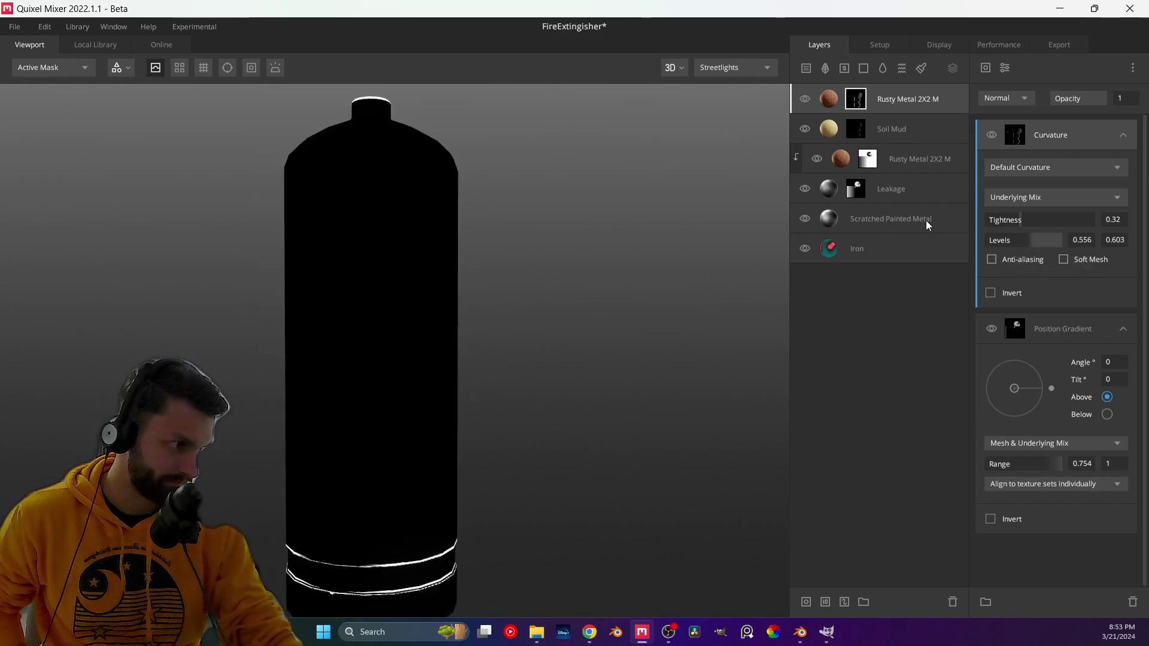
left_click_drag(1022, 220, 967, 232)
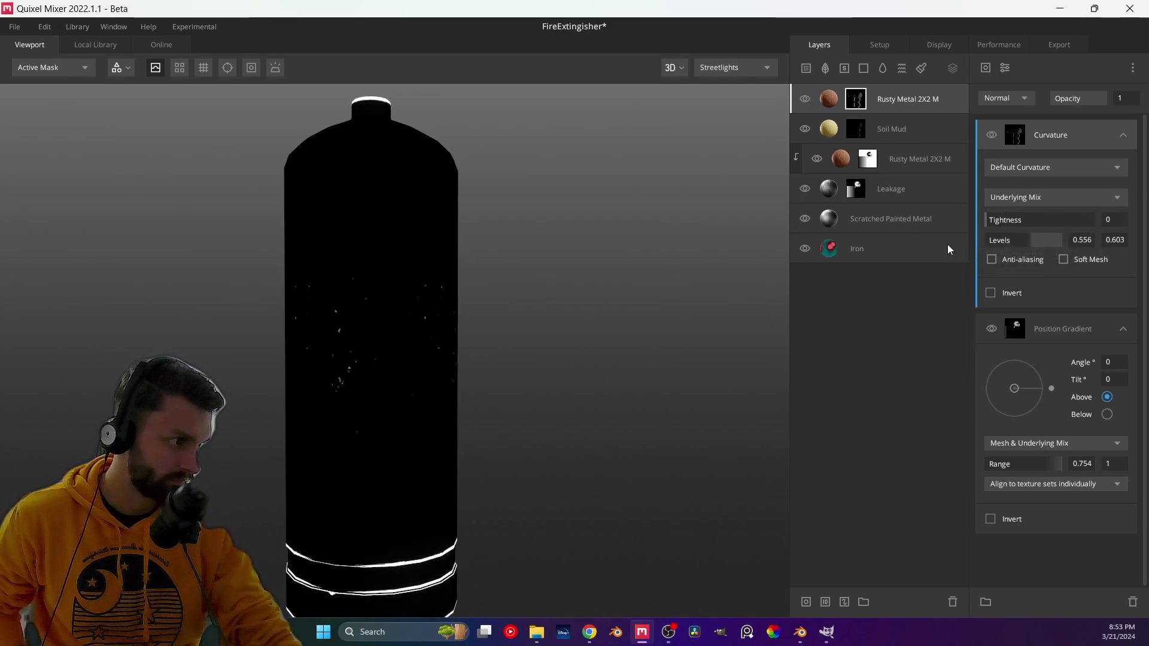
scroll(473, 359, "down", 2)
scroll(586, 356, "up", 2)
scroll(517, 354, "down", 4)
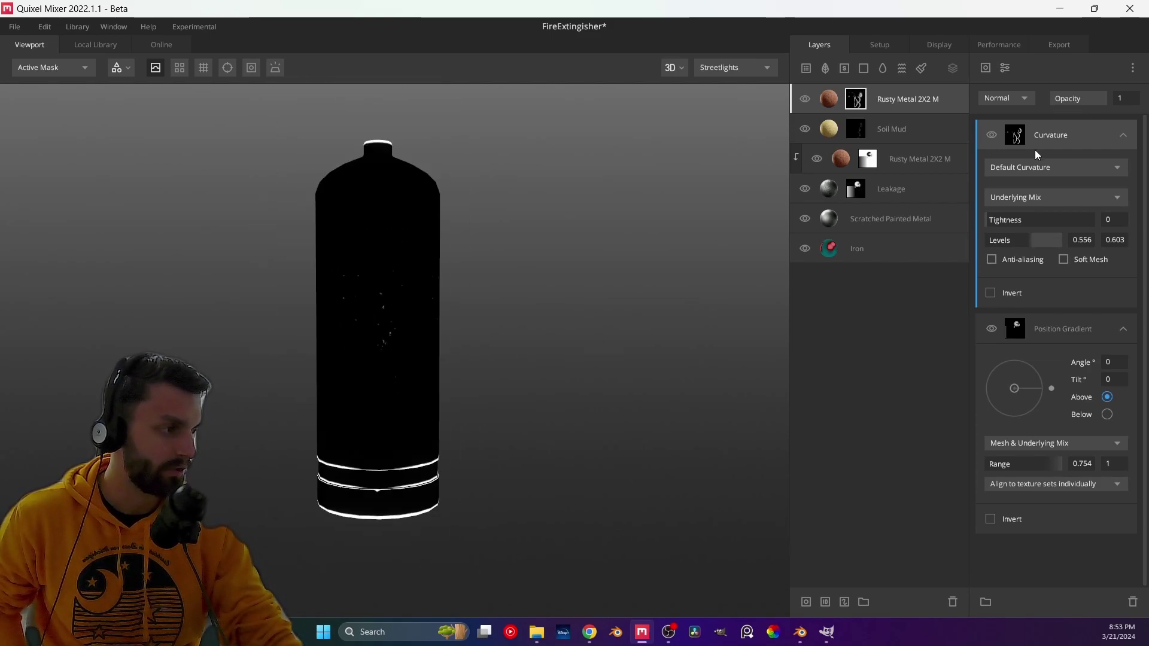
- Try the Multiply and Overlay blend modes on the Curvature component and return it to Normal
left_click(1056, 151, "alt")
left_click(1055, 152, "alt")
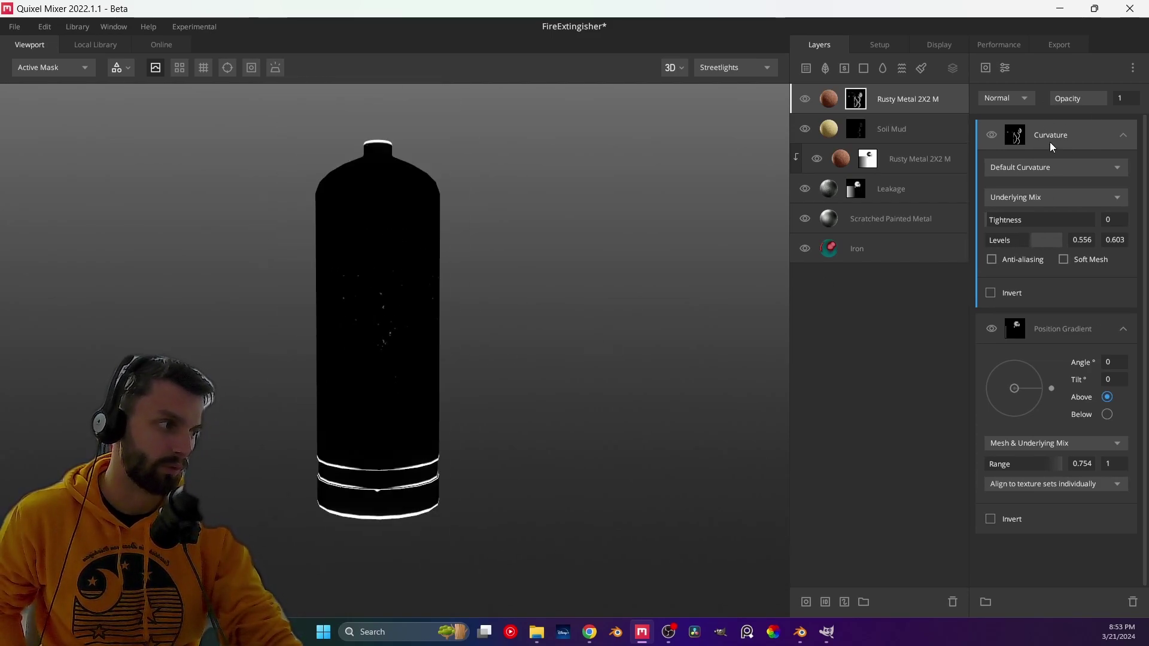
left_click(1026, 97)
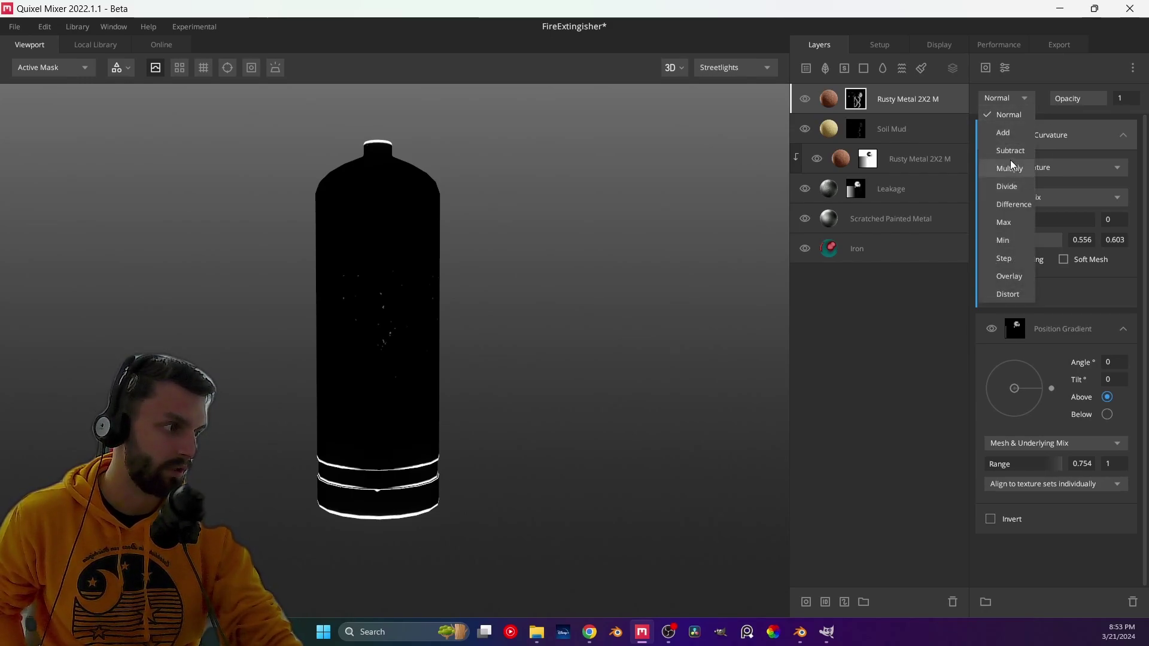
left_click(1010, 163)
left_click(1015, 99)
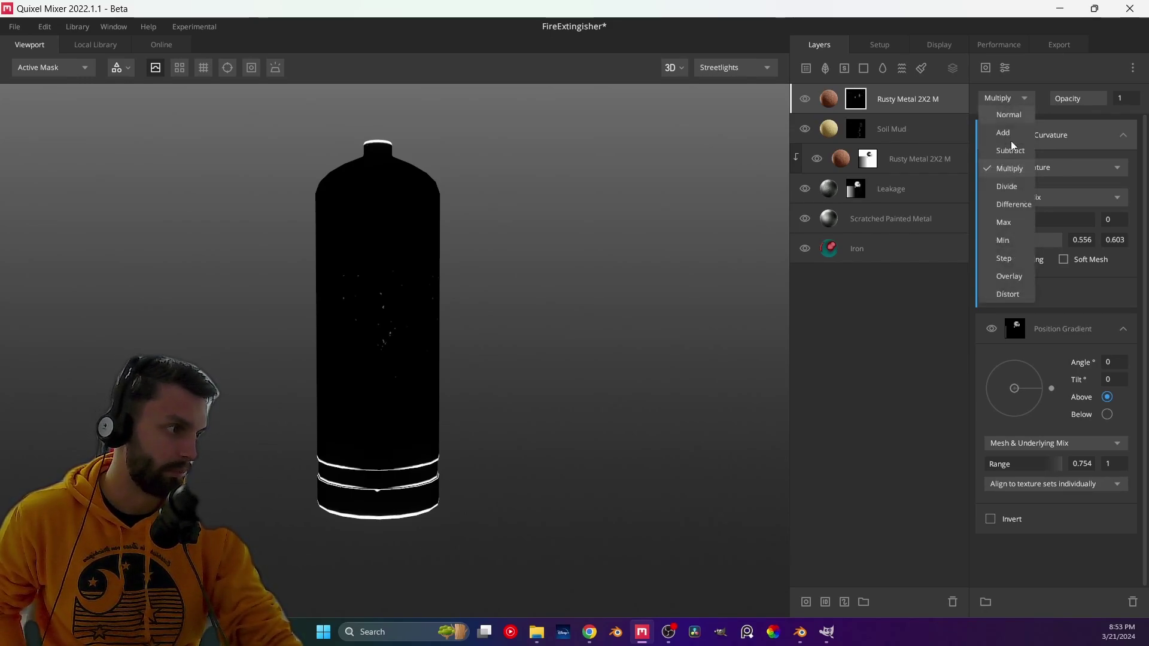
left_click(1005, 276)
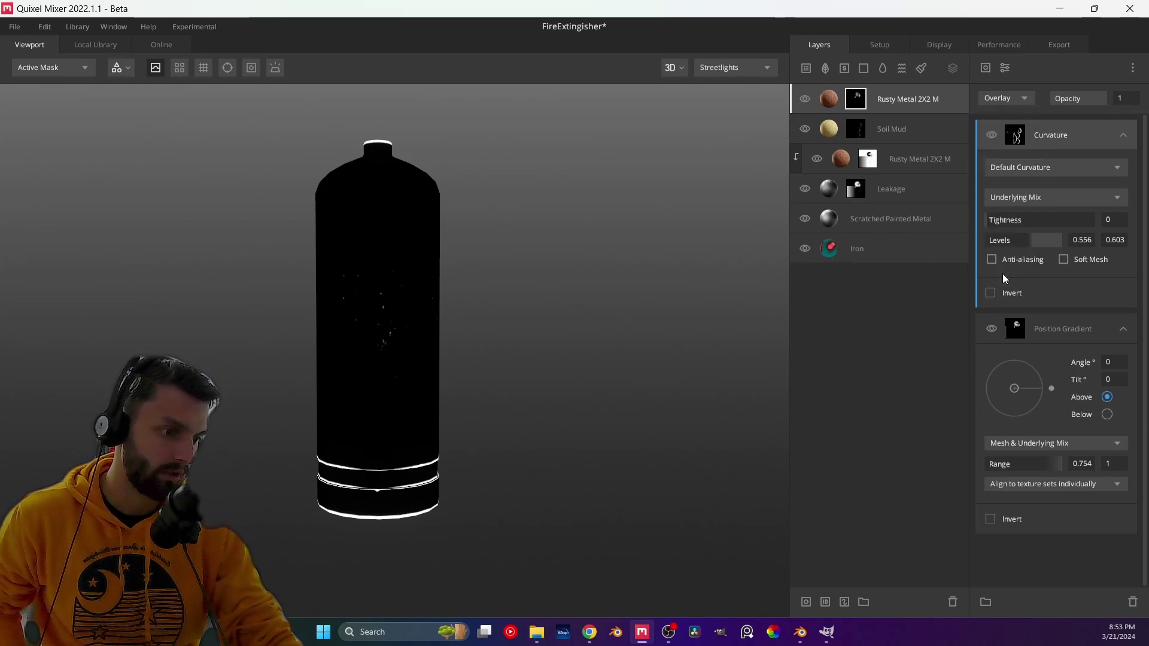
left_click(1010, 98)
left_click(1009, 115)
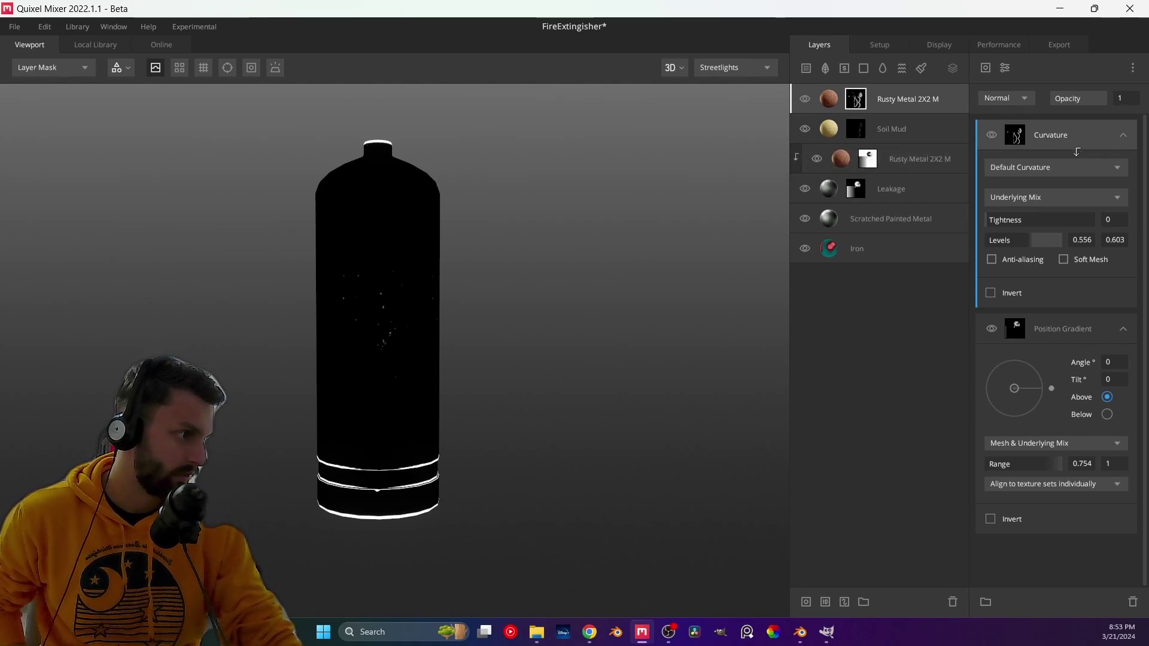
- Set the Curvature component's blend mode to Multiply and the Position Gradient's range to 0.357 to 0.452
left_click(1019, 97)
left_click(1007, 170)
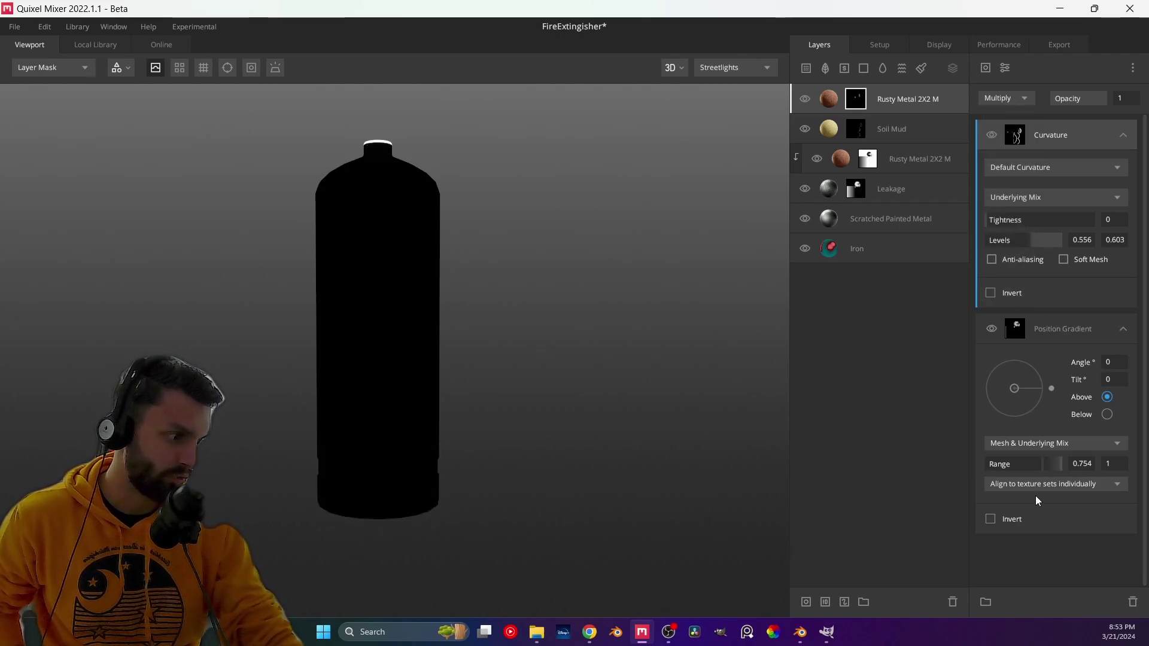
mouse_move(1042, 470)
left_mouse_down()
mouse_move(980, 468)
mouse_move(1054, 469)
mouse_move(1022, 469)
left_mouse_up()
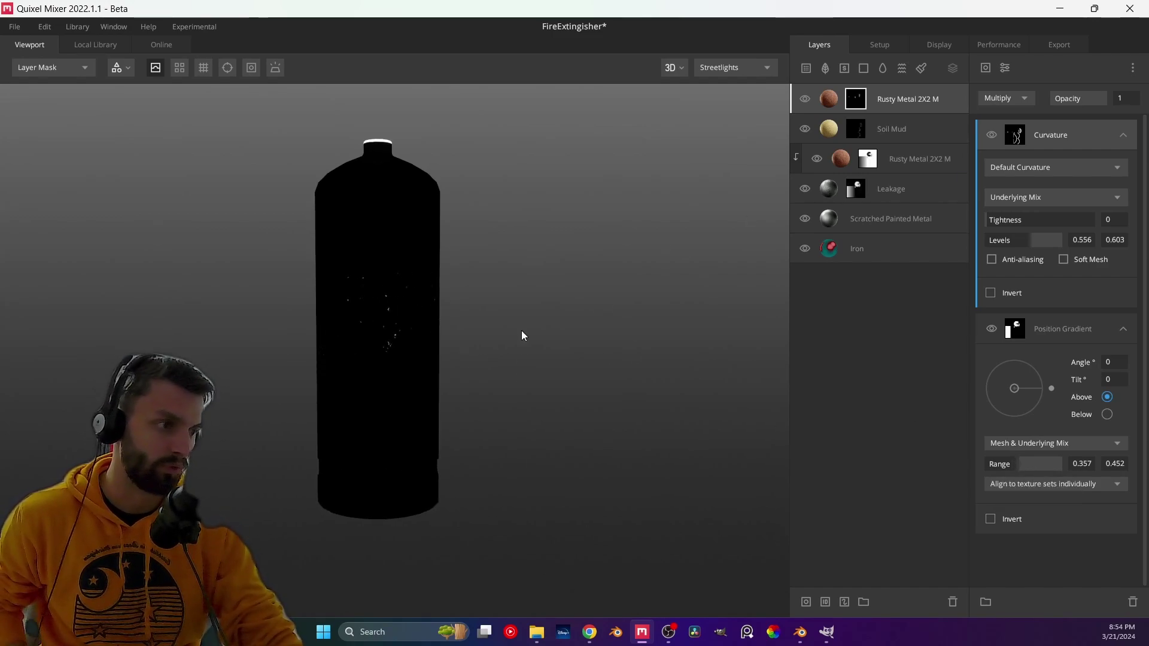
- Switch back to the material view and examine the rust on the neck, shoulders and base edges of the body
key("m")
left_click_drag(446, 270, 461, 405)
scroll(397, 290, "down", 6)
left_click_drag(345, 343, 424, 350)
scroll(377, 346, "up", 5)
left_click_drag(421, 297, 418, 428)
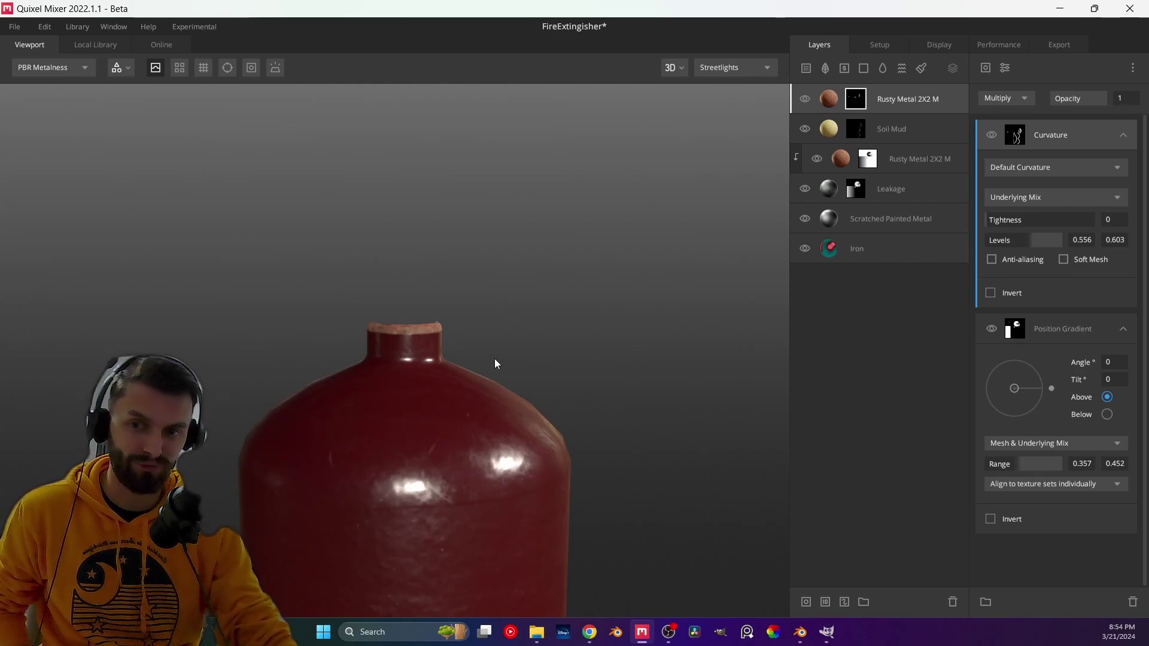
scroll(494, 405, "up", 3)
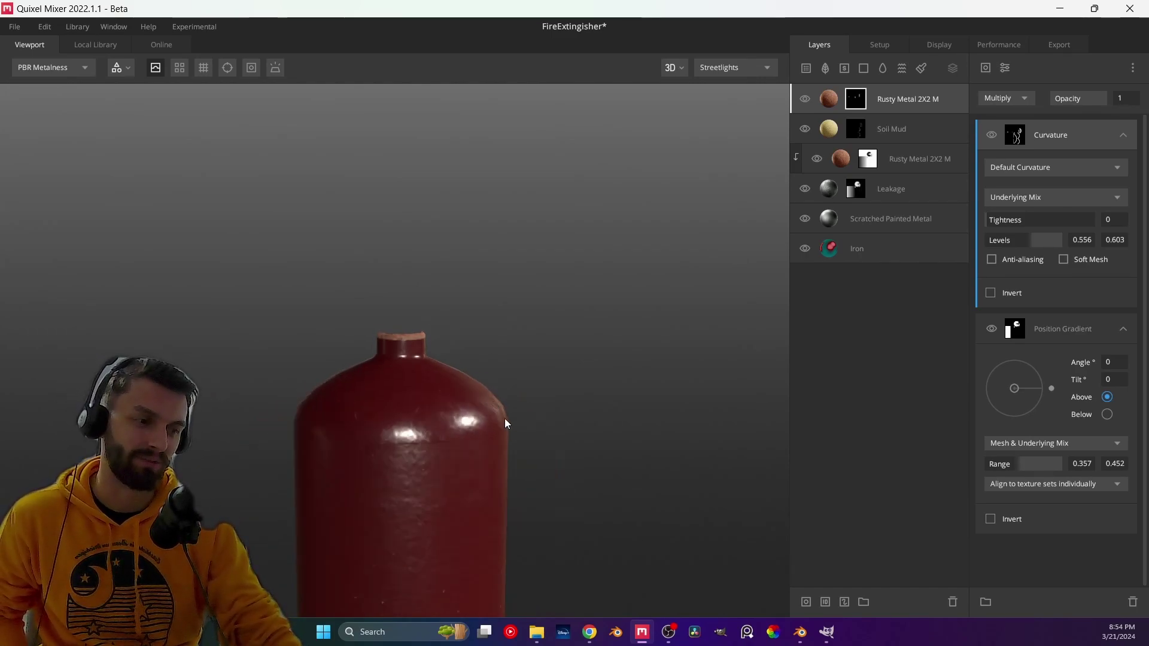
scroll(508, 377, "down", 6)
left_click_drag(518, 349, 455, 356)
scroll(455, 354, "up", 4)
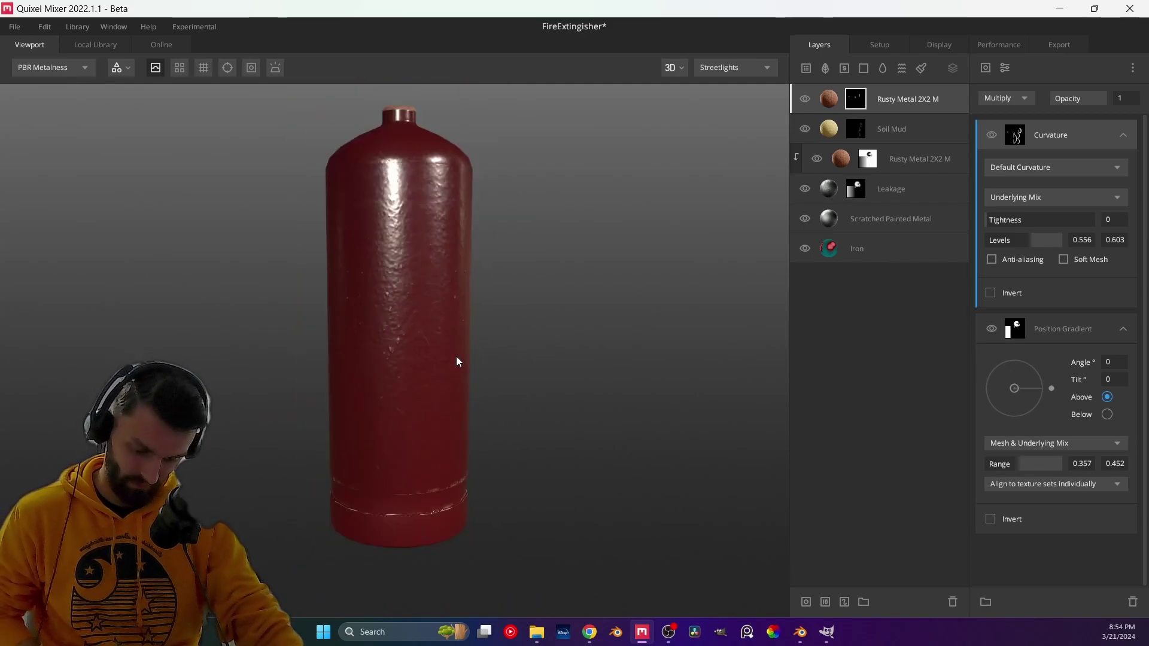
- Show the active mask, copy the Position Gradient component and paste its values onto the same component
key("m")
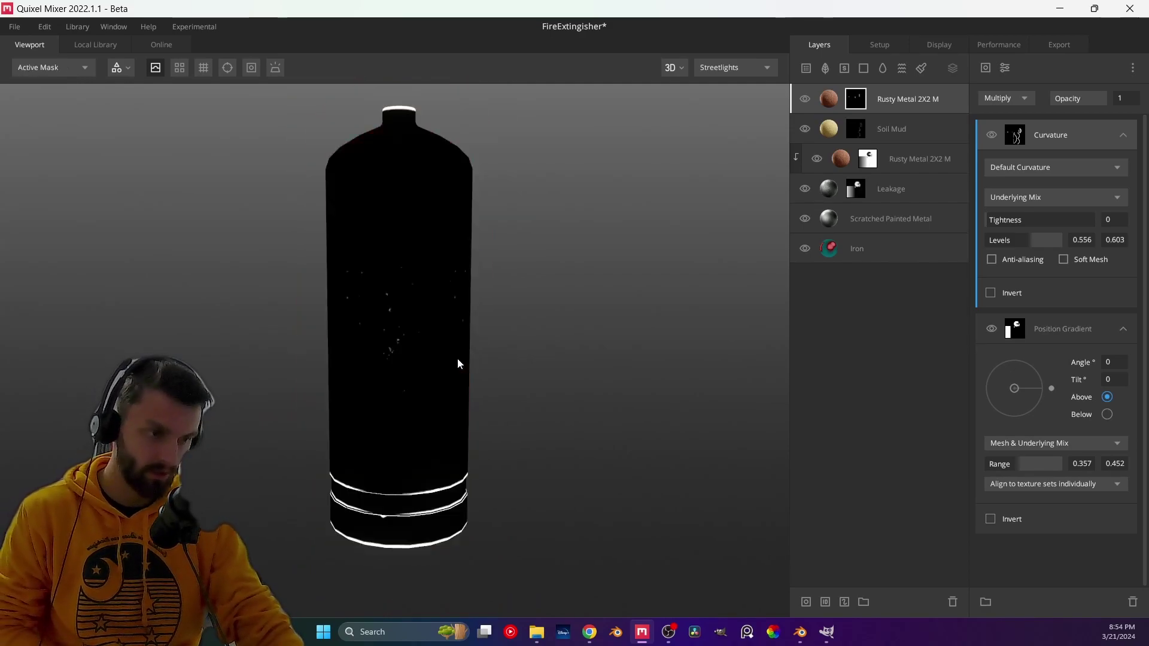
left_click(1068, 328)
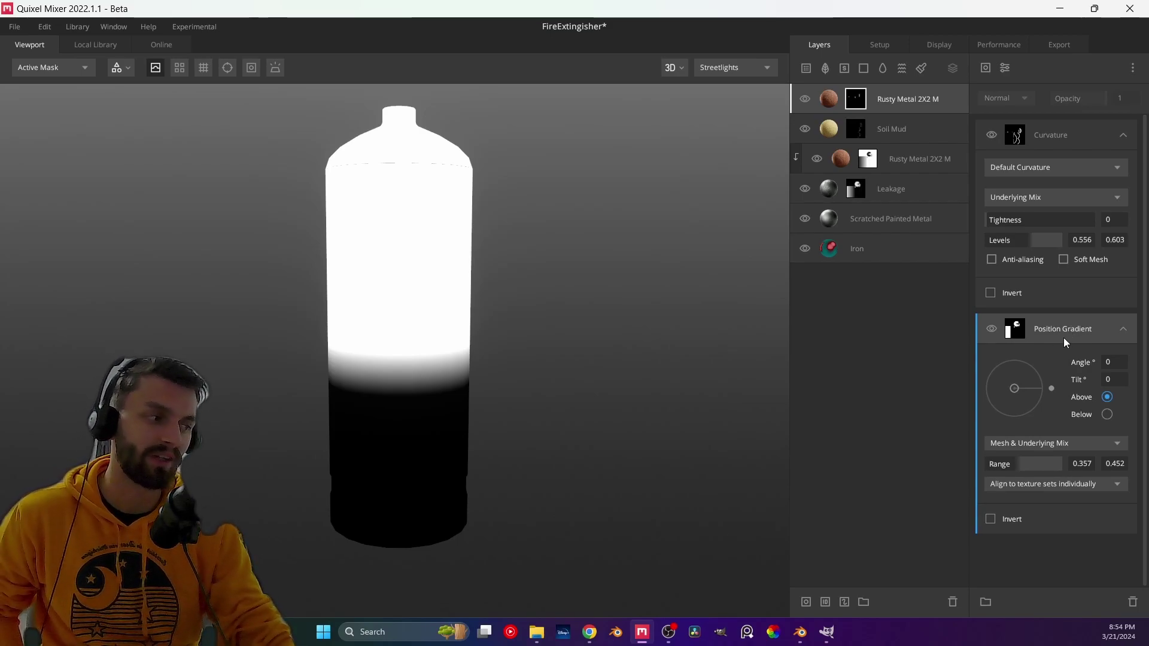
right_click(1064, 337)
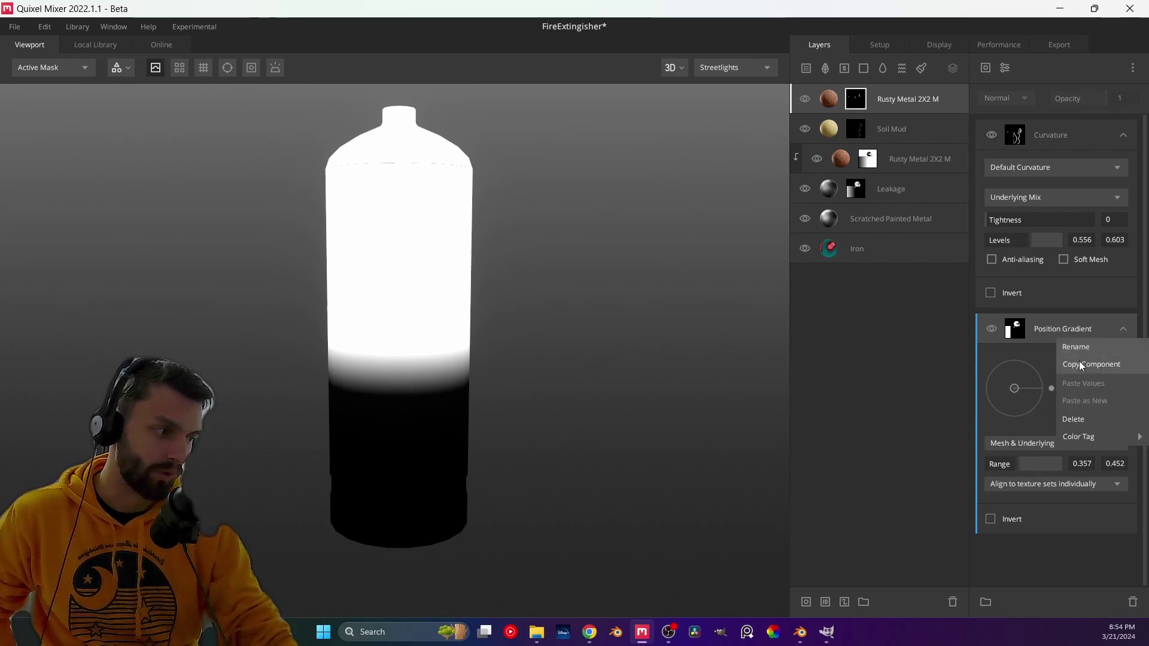
left_click(1081, 365)
right_click(1061, 315)
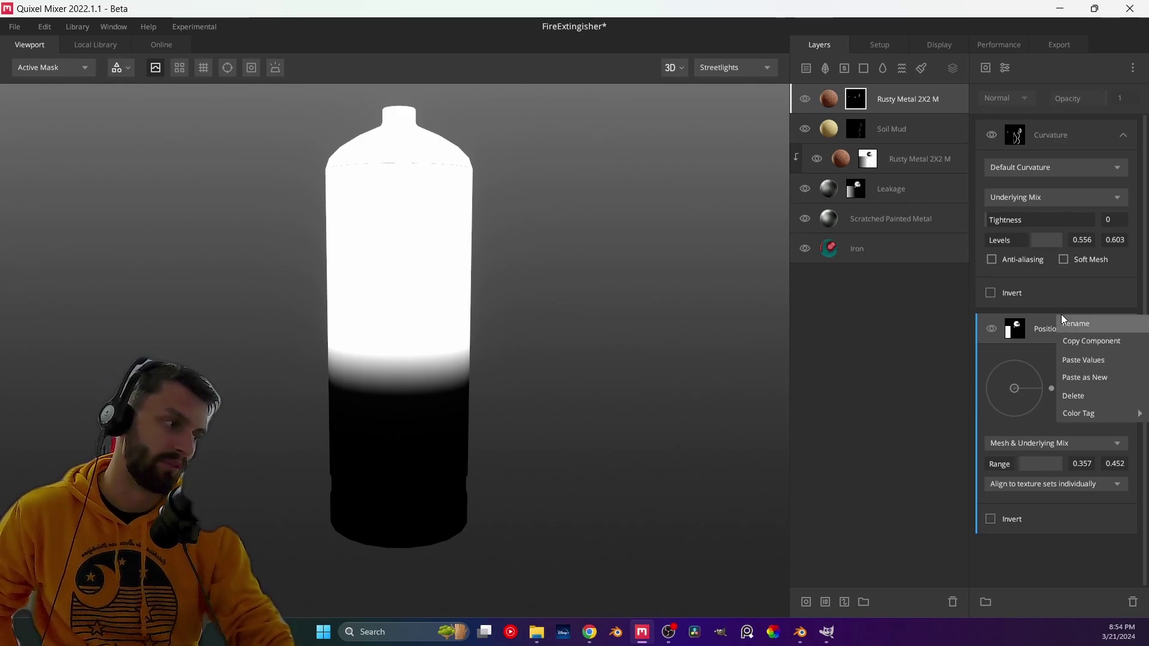
left_click(1086, 358)
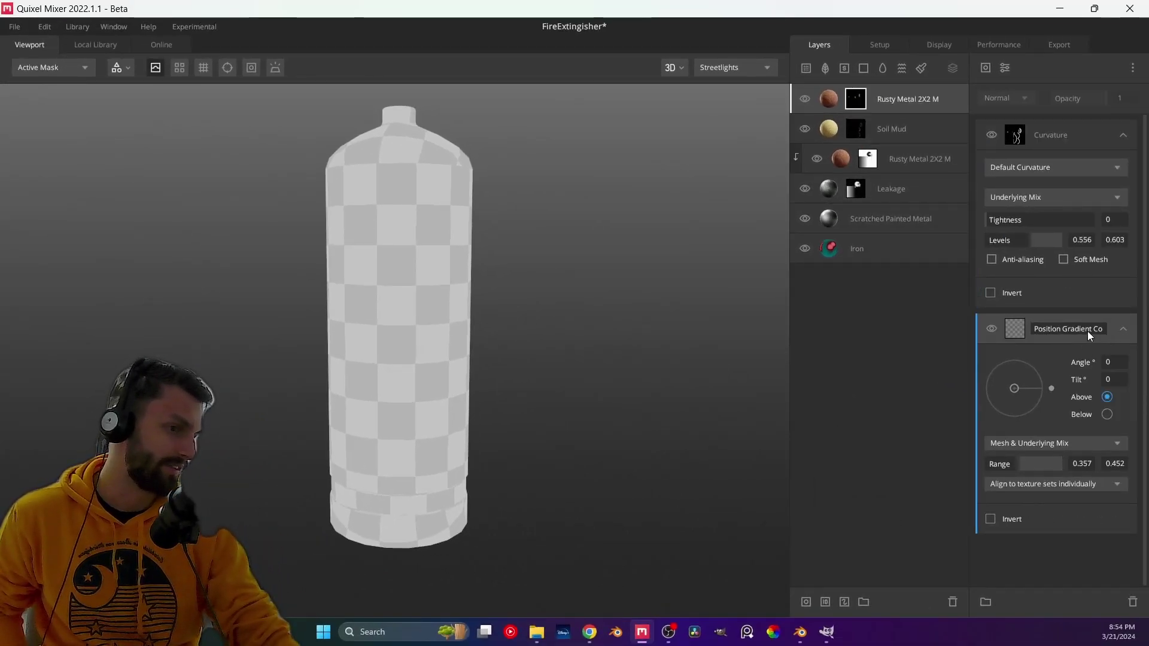
right_click(1058, 333)
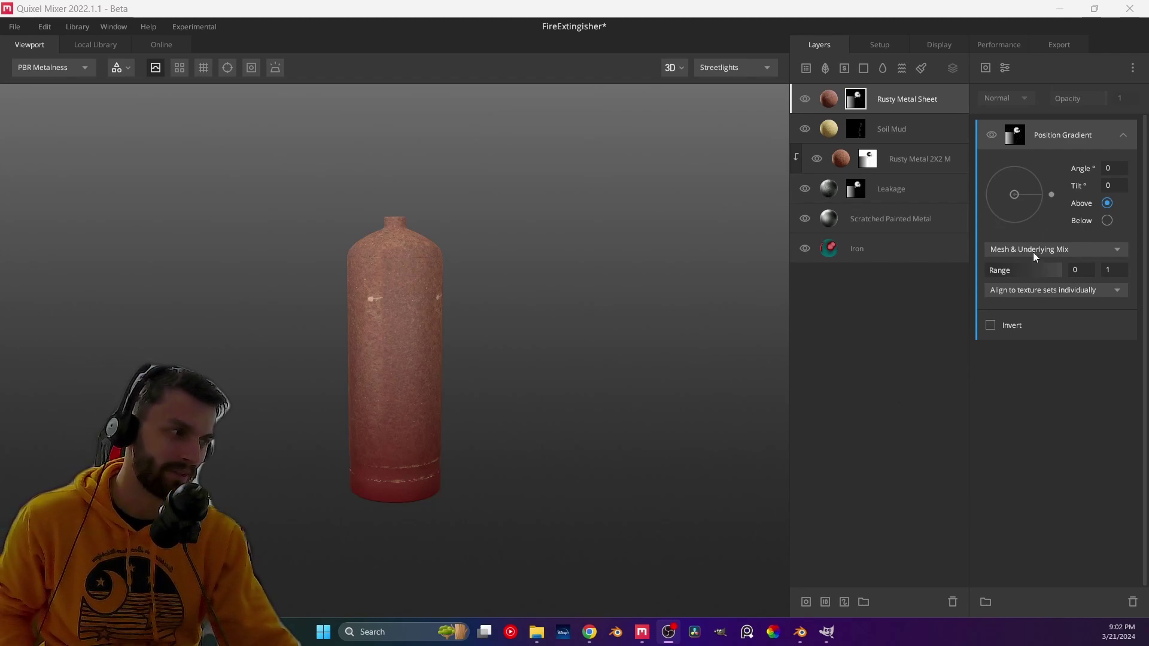
- Set the lower range limit of the Rusty Metal Sheet mask's Position Gradient to 0.302 and add a Curvature component above it
left_click_drag(1055, 270, 1043, 279)
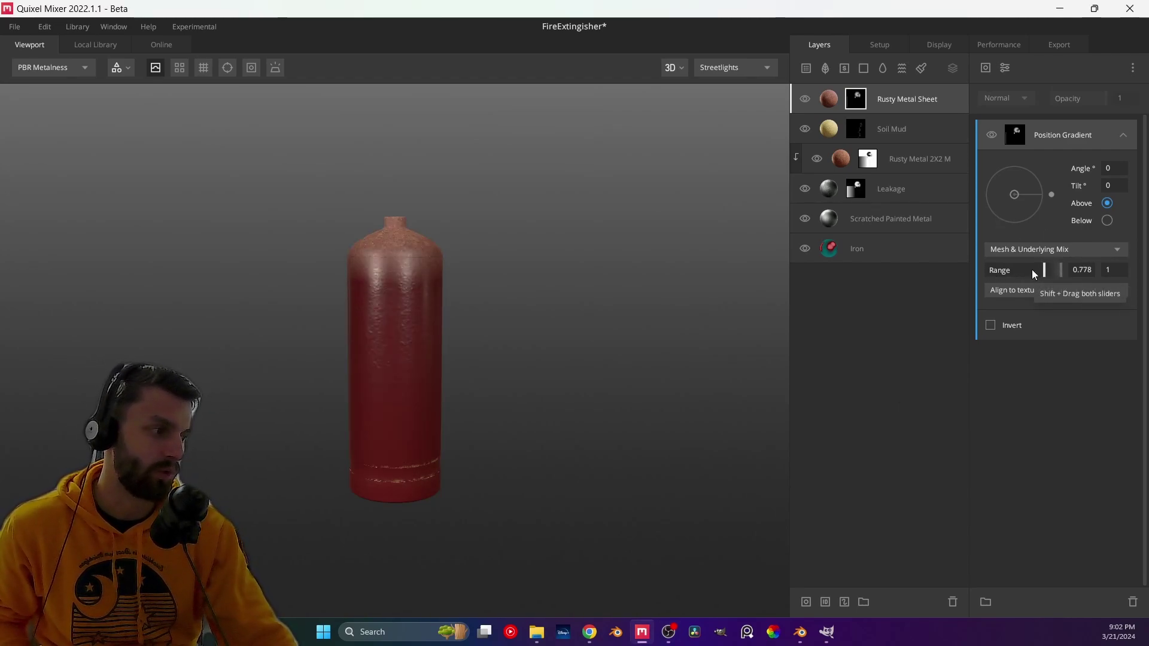
key("m")
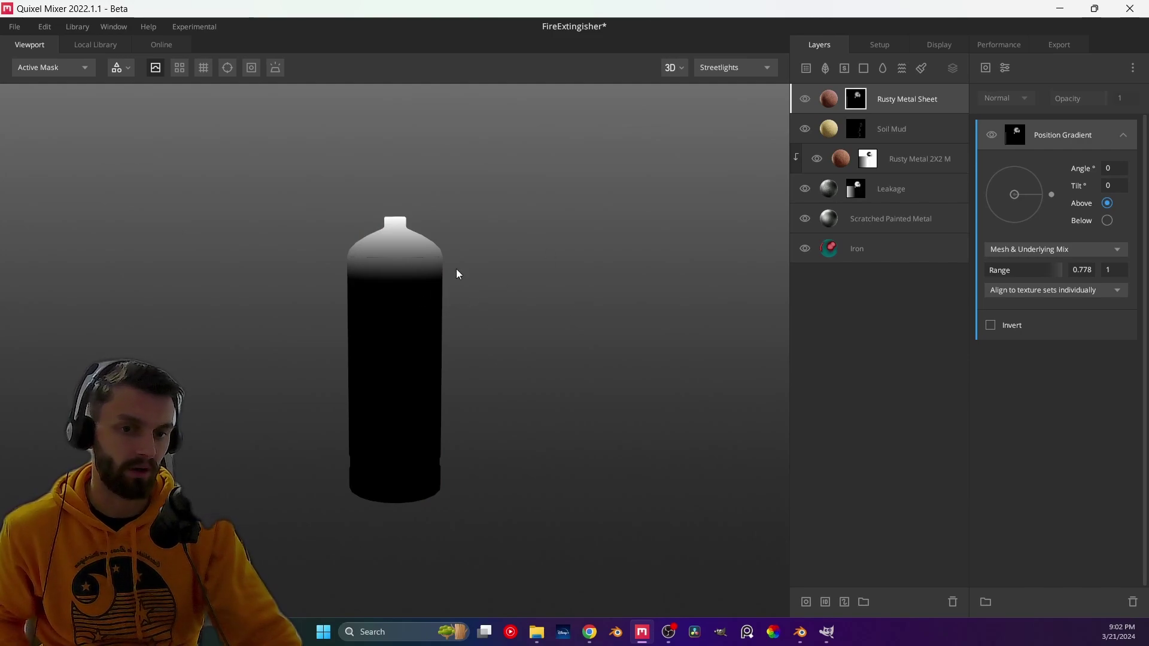
left_click_drag(1043, 270, 1008, 278)
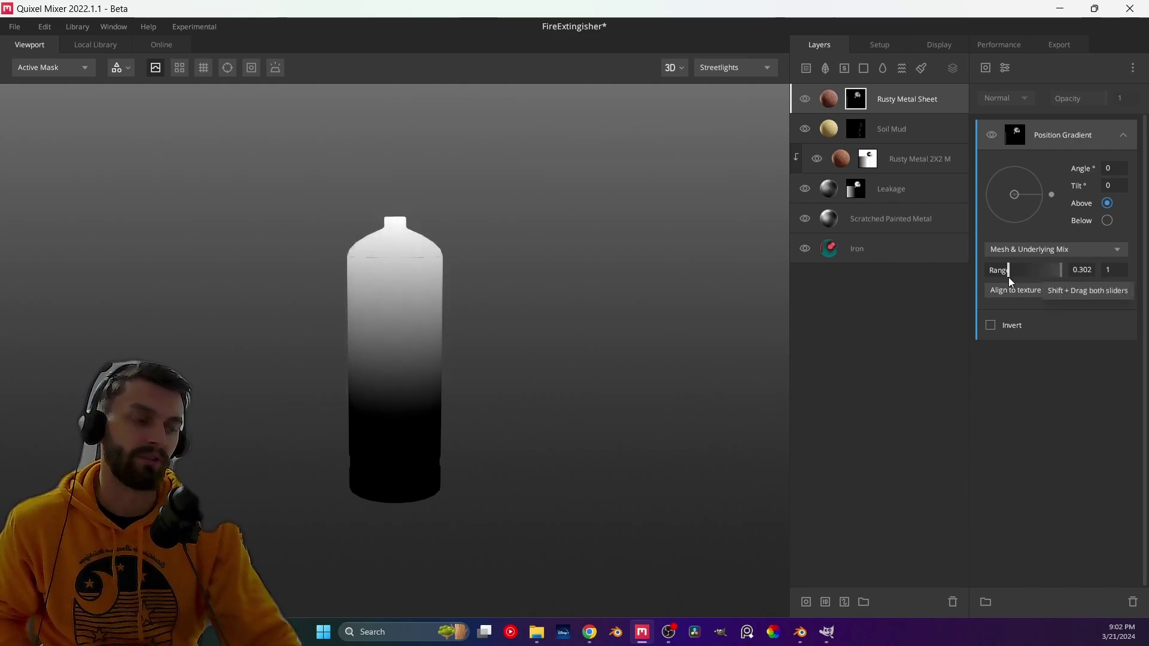
left_click(985, 68)
left_click(1018, 176)
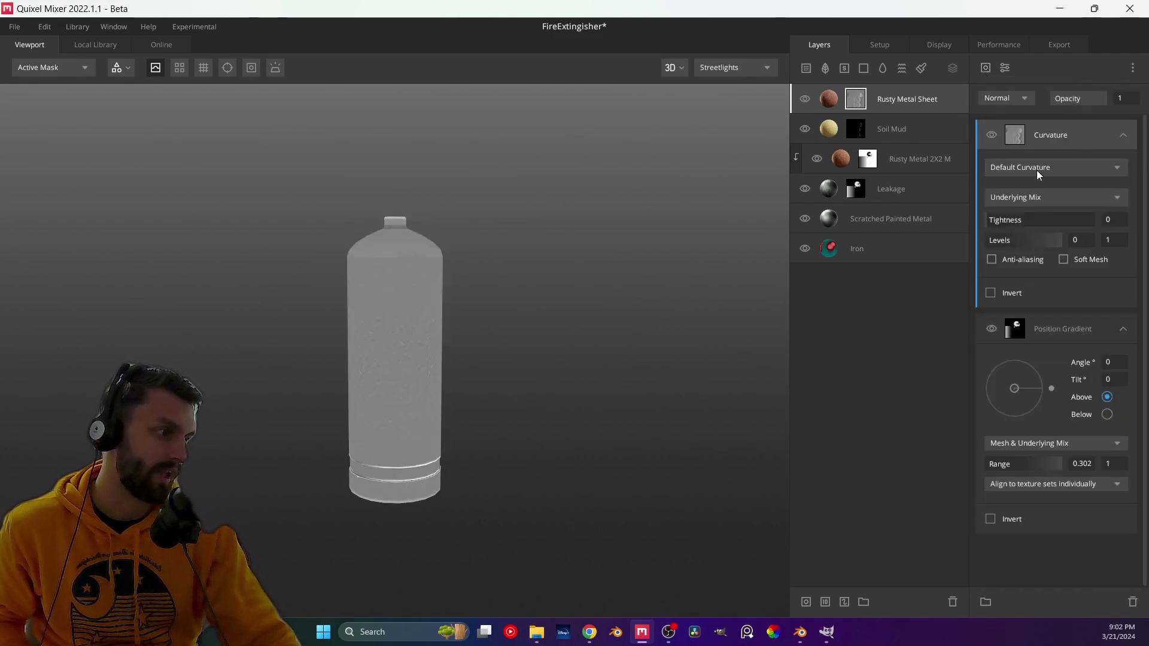
- Set the levels of the Rusty Metal Sheet mask's Curvature component to 0.563 and 0.595
left_click_drag(994, 237, 1028, 242)
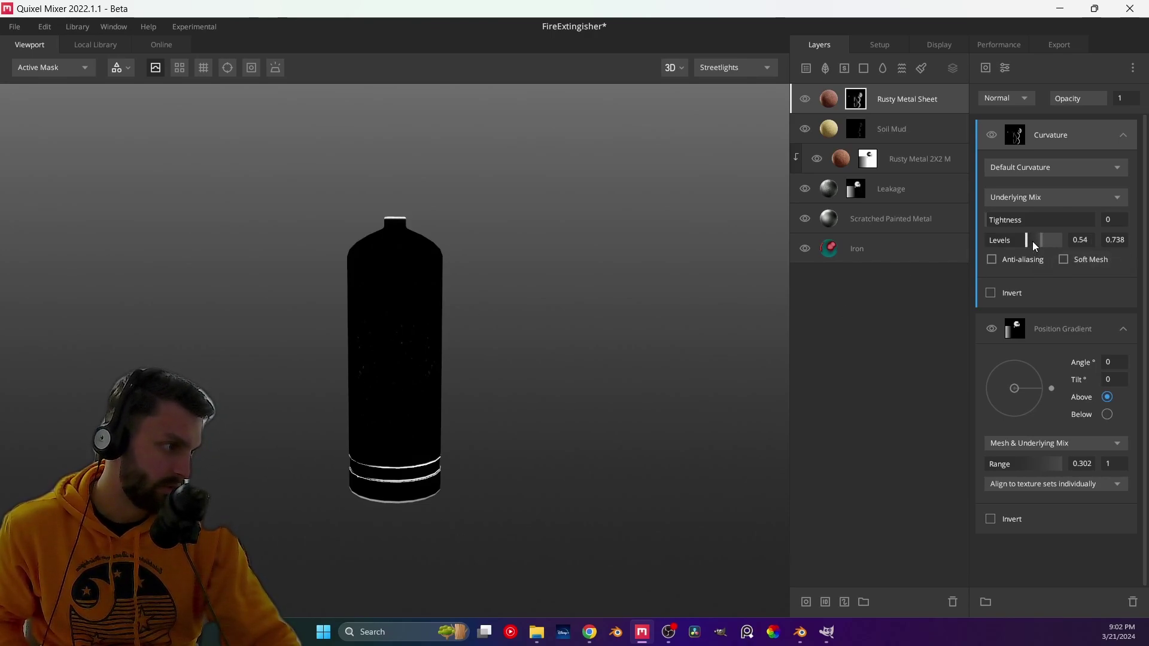
mouse_move(1026, 242)
left_mouse_down()
mouse_move(1043, 242)
mouse_move(1031, 243)
left_mouse_up()
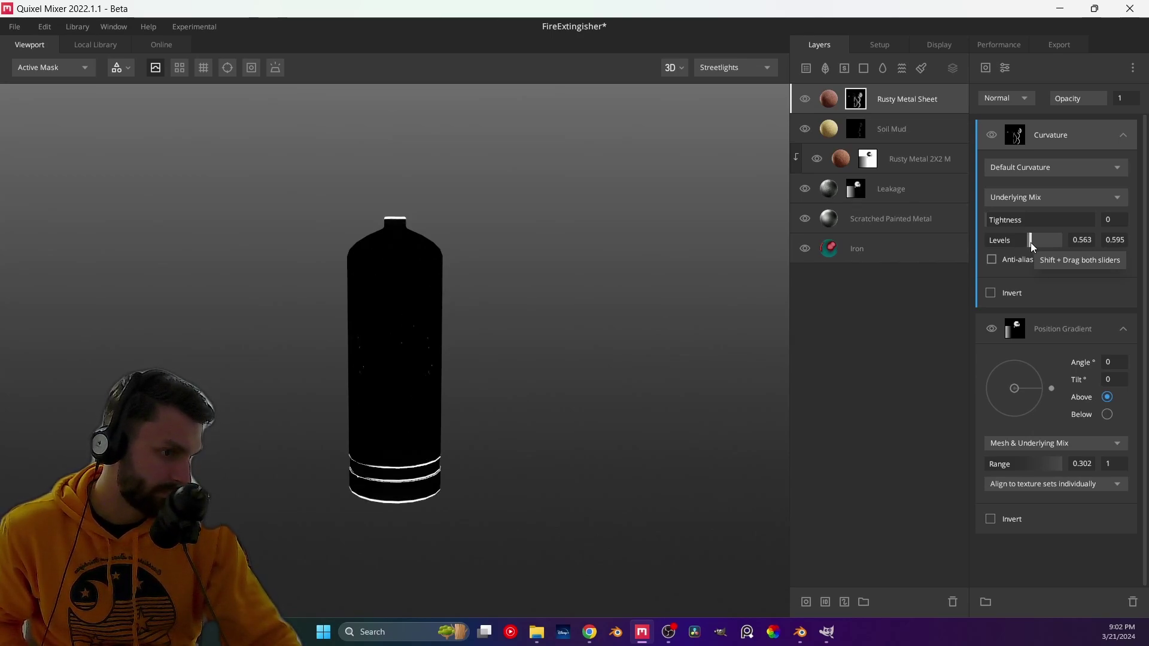
left_click_drag(570, 312, 445, 363)
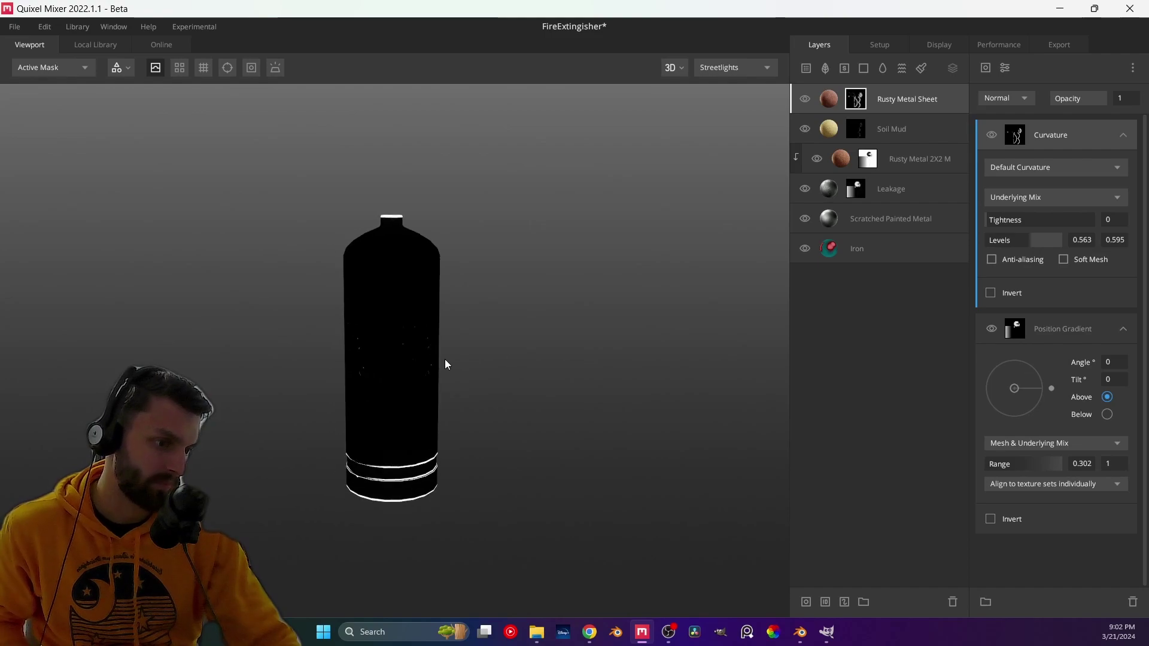
- Set the Curvature component's blend mode to Multiply and clip it to the Position Gradient below it
left_click(1010, 98)
left_click(1009, 168)
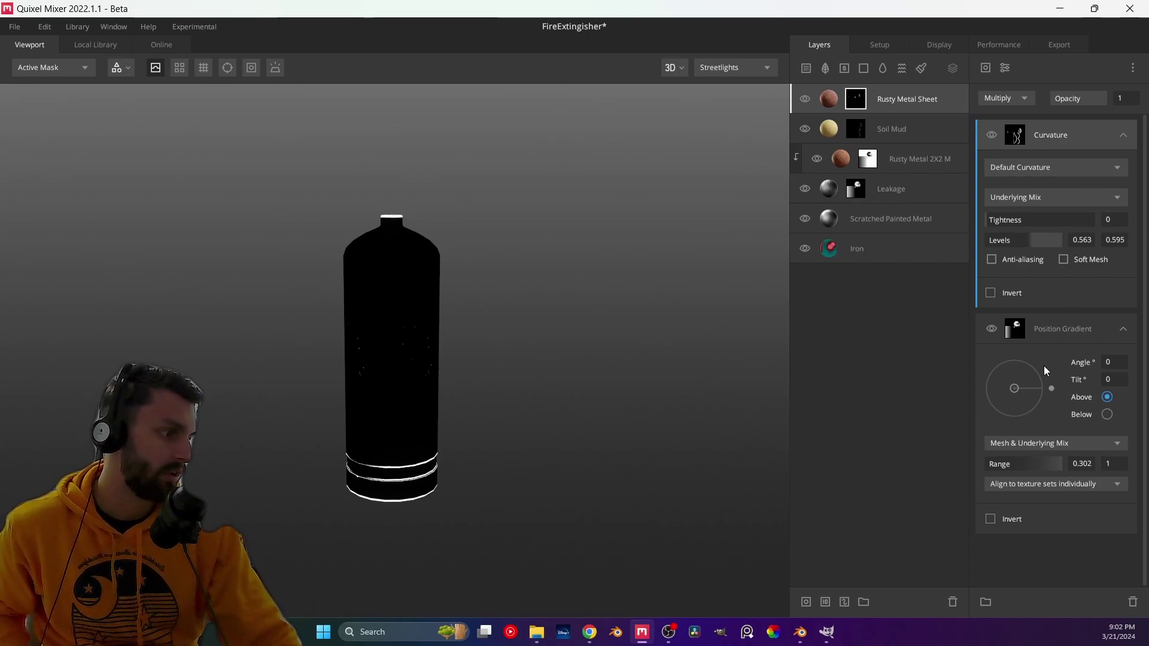
left_click(1070, 335)
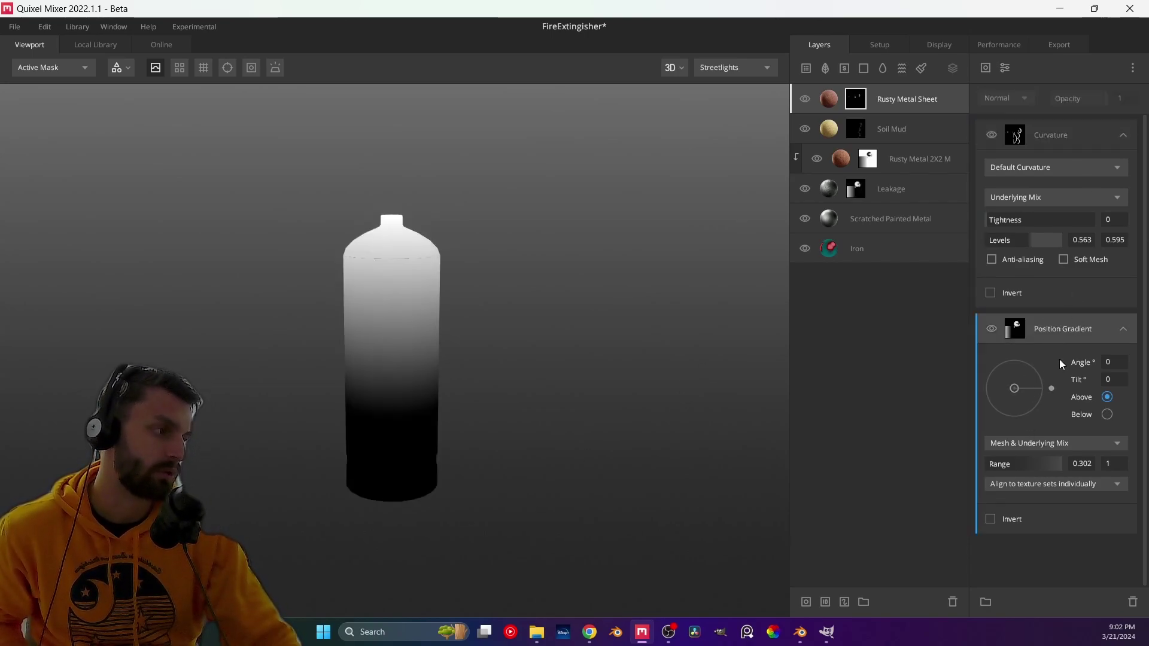
left_click_drag(1070, 137, 1065, 152)
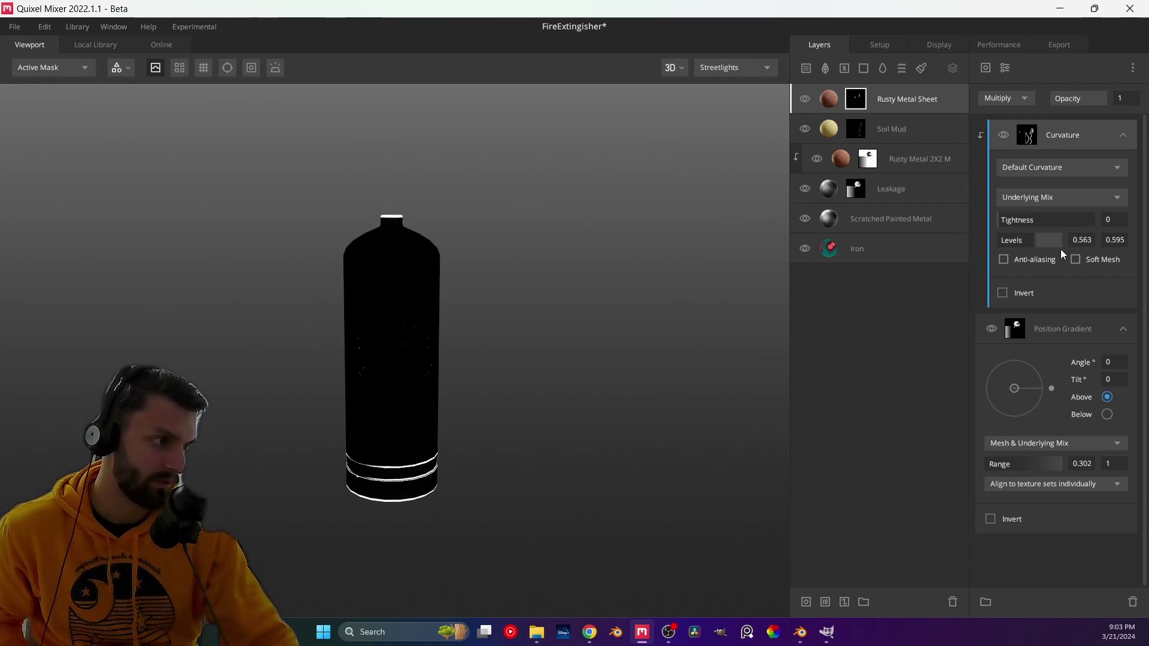
- Set the Position Gradient's range to 0.198 and 0.667 without inversion, checking the layer mask, and return the viewport to PBR Metalness
left_click_drag(1006, 464, 1039, 469)
left_click(992, 517)
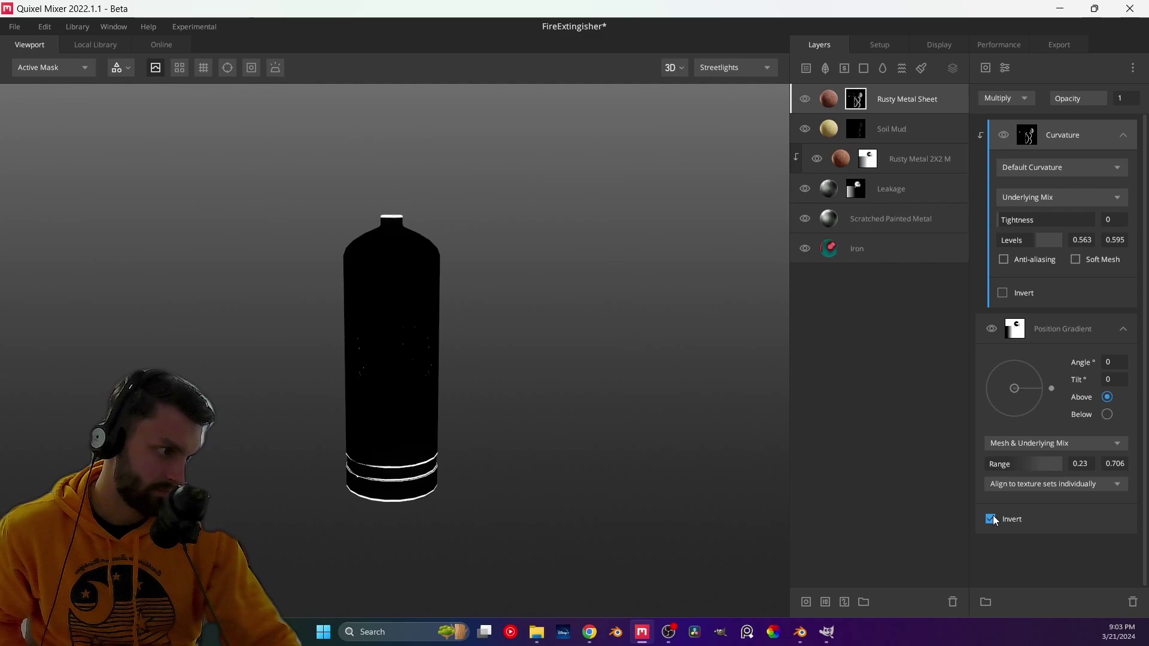
left_click(991, 519)
left_click_drag(1005, 464, 1016, 469)
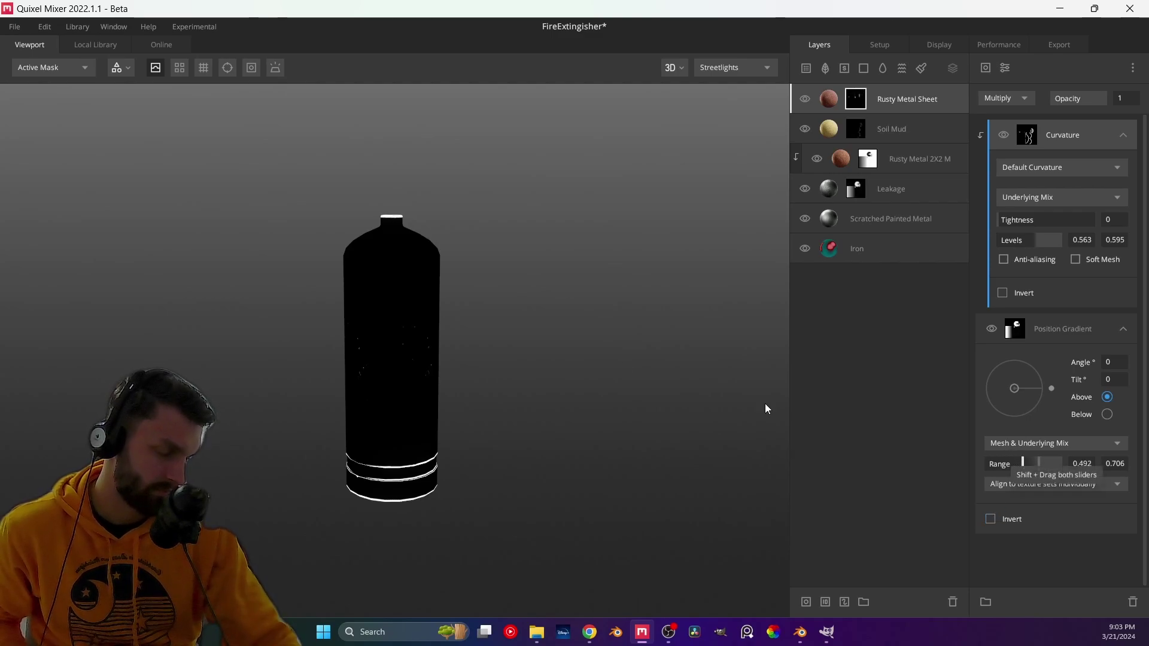
key("m")
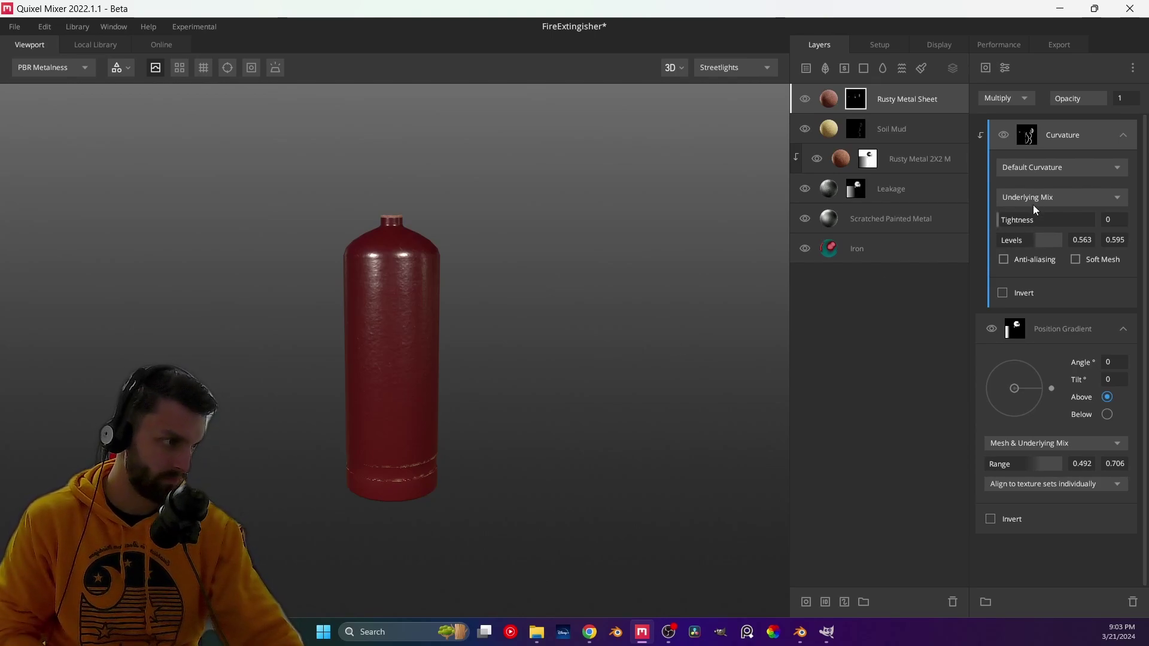
key("m")
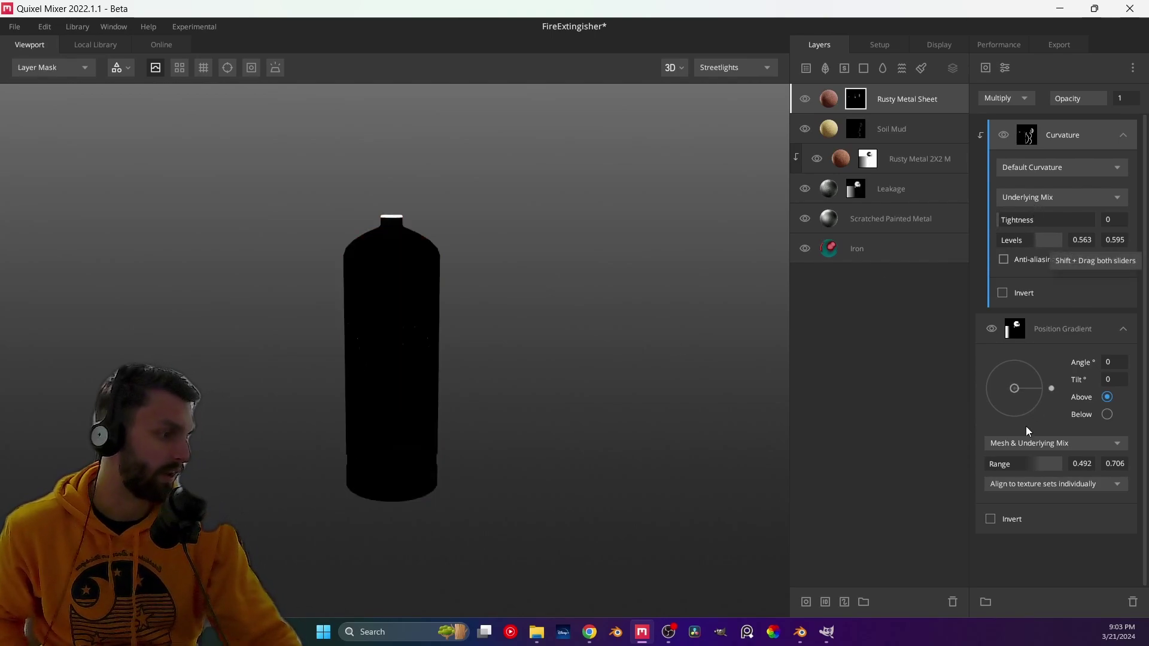
mouse_move(1032, 467)
left_mouse_down()
mouse_move(980, 469)
mouse_move(1036, 468)
left_mouse_up()
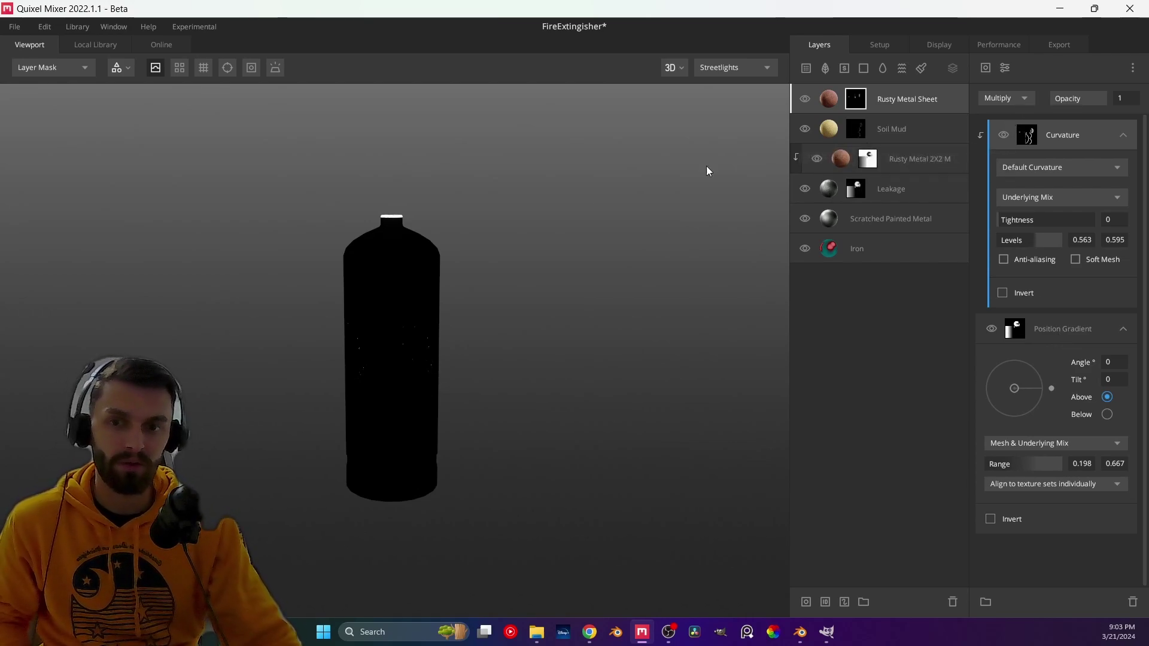
key("Escape")
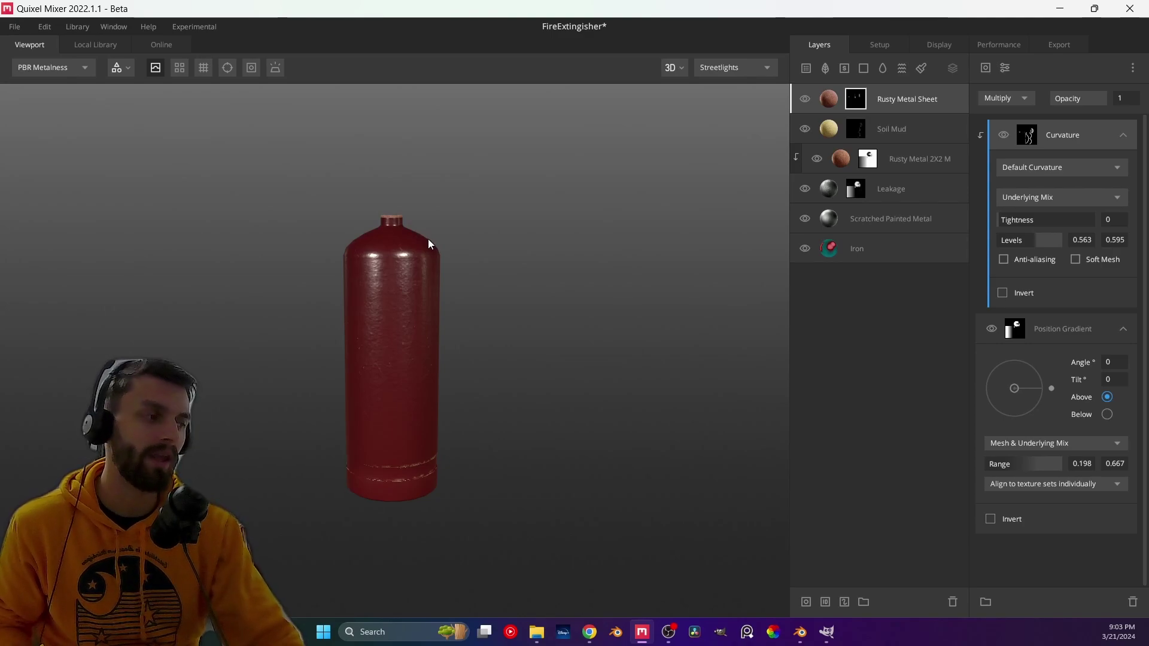
- Add a second Position Gradient to the mask and place it unclipped between the Curvature component and the existing gradient
left_click(985, 68)
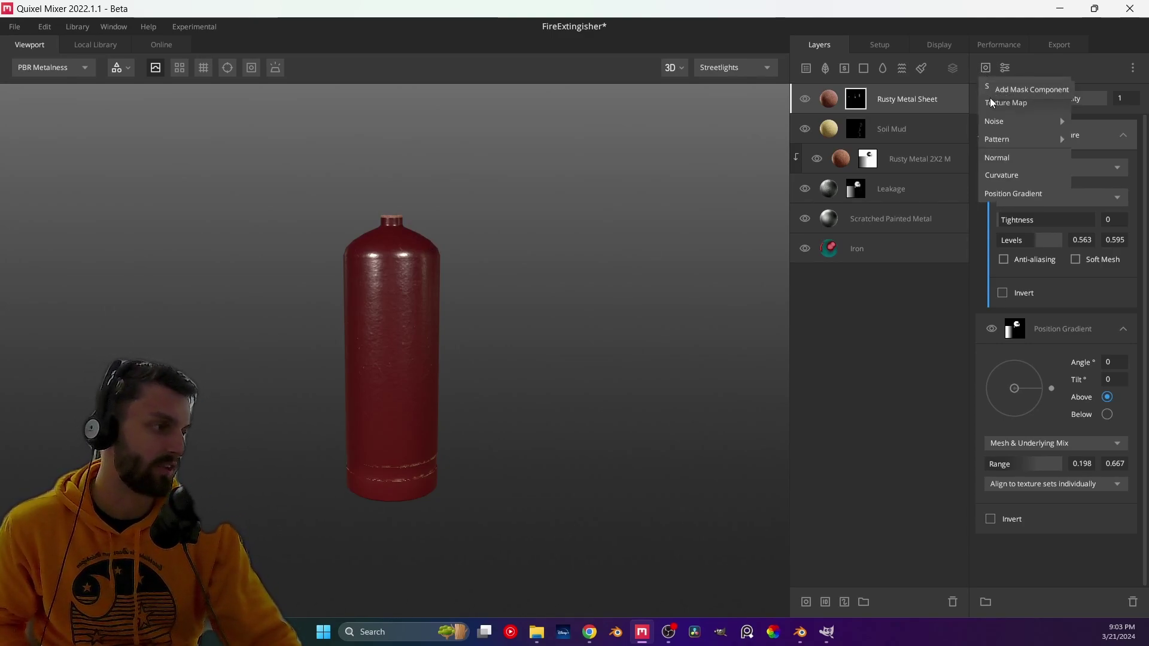
left_click(1018, 188)
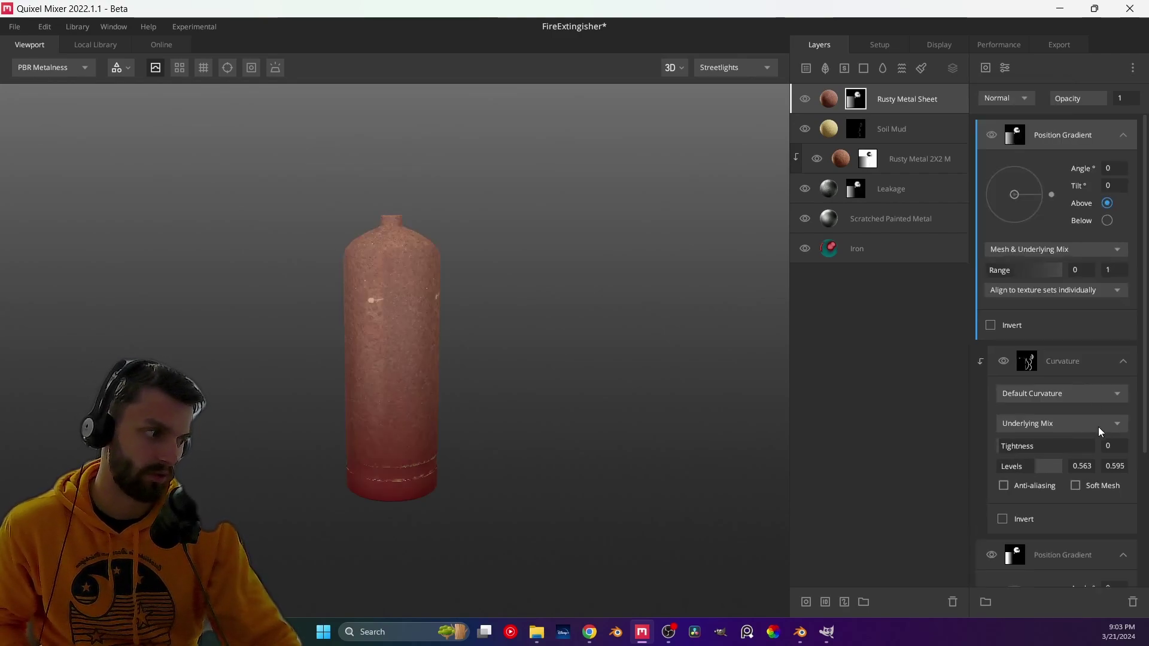
left_click_drag(1056, 135, 1043, 505)
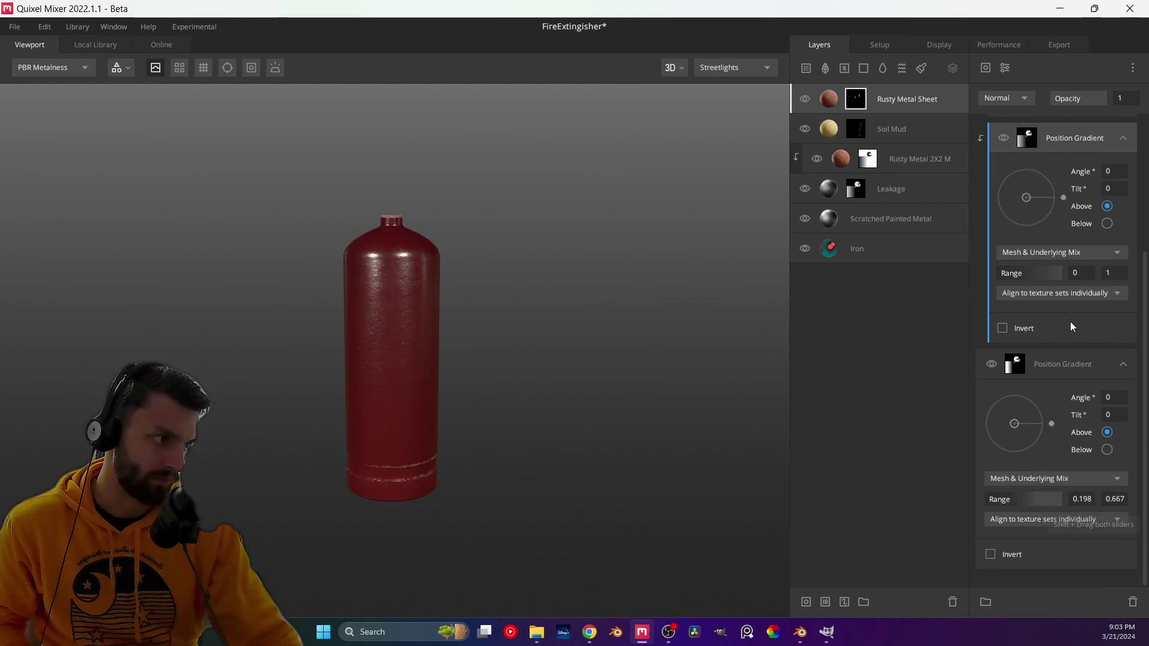
scroll(1070, 322, "up", 2)
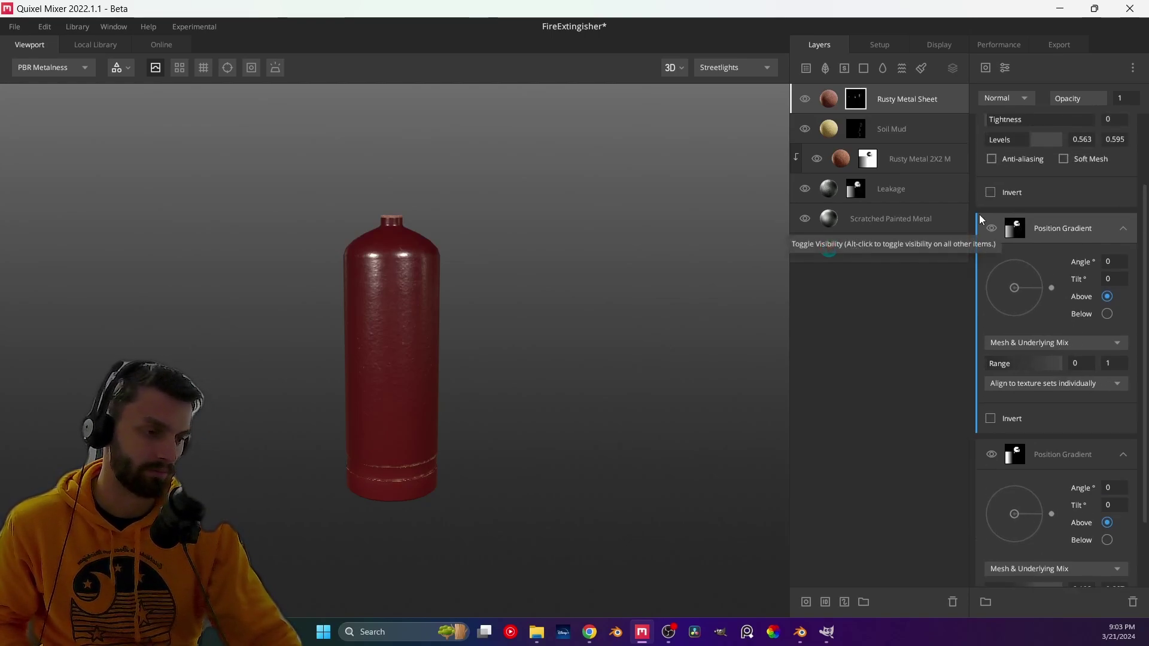
- Show the new Position Gradient as the active mask, invert it and set its lower range value to 0.952
left_click(1040, 230)
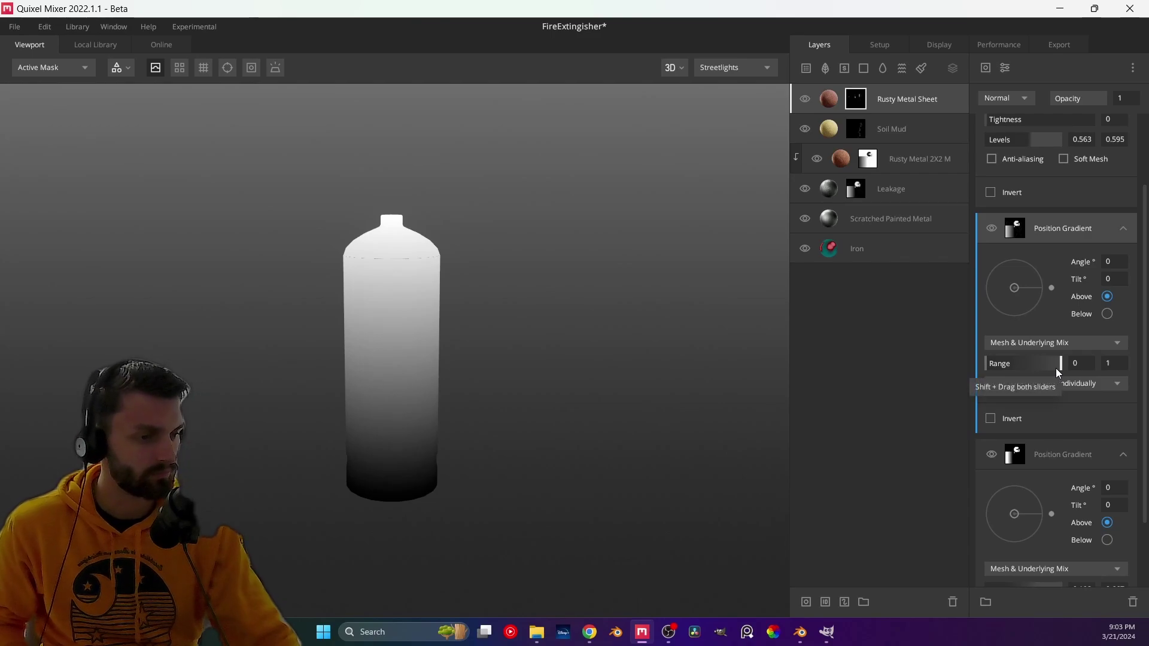
left_click(990, 419)
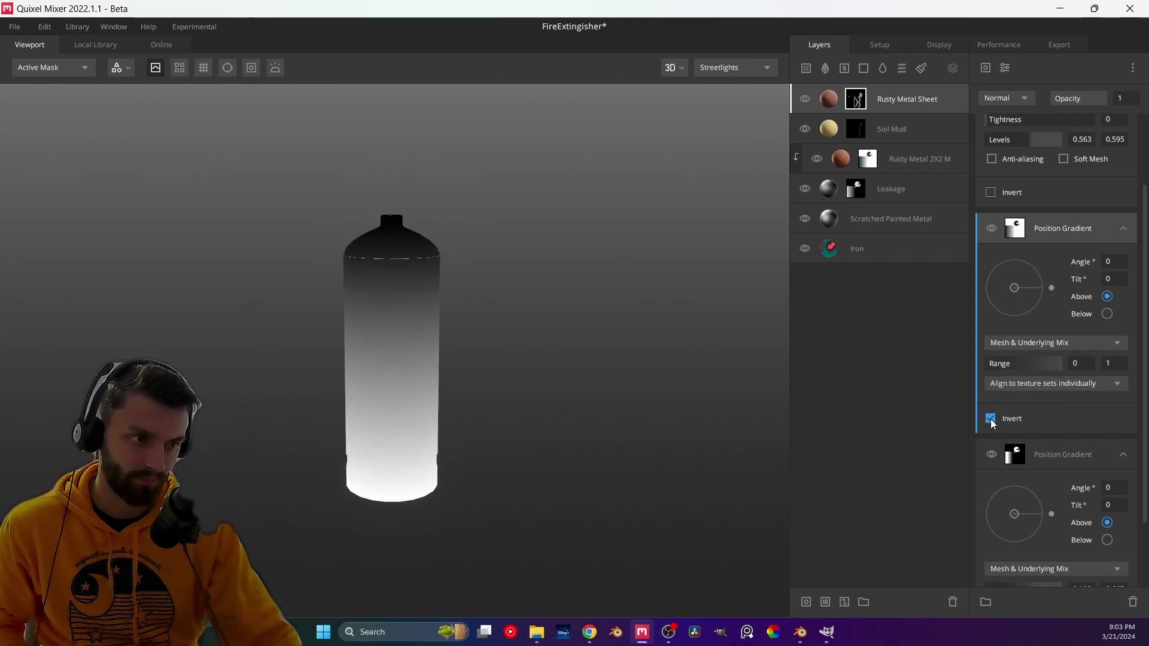
left_click_drag(993, 365, 1057, 383)
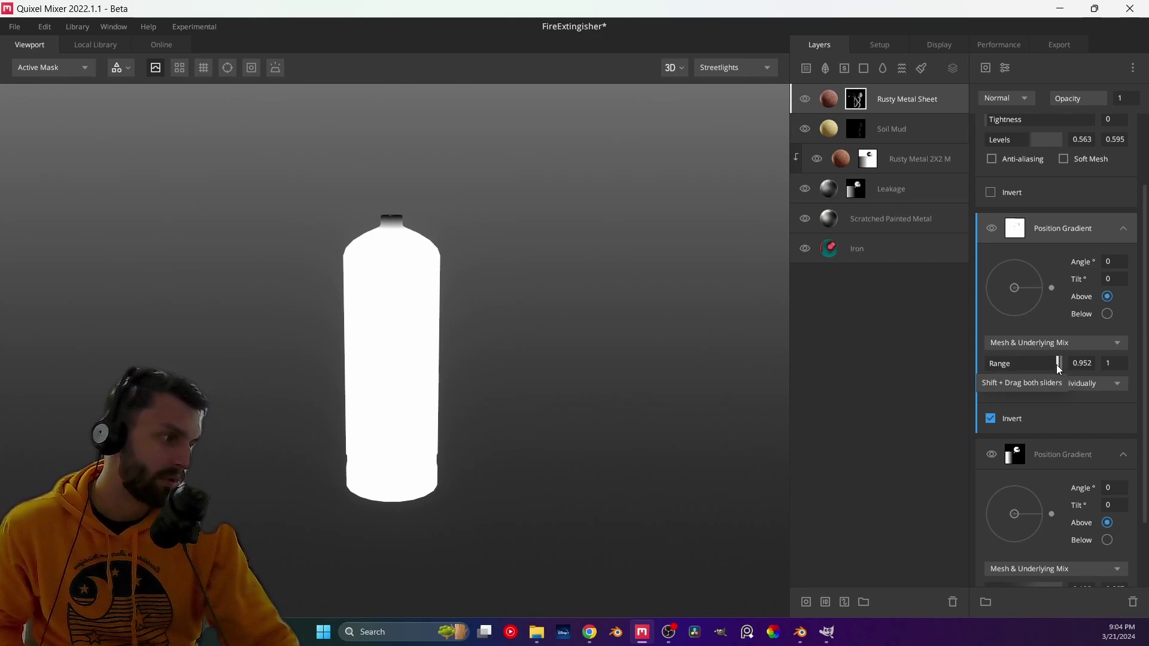
- Narrow the new gradient's dark band on the bottle neck by raising its lower range value to 0.992
scroll(459, 243, "up", 5)
left_click_drag(431, 254, 442, 339)
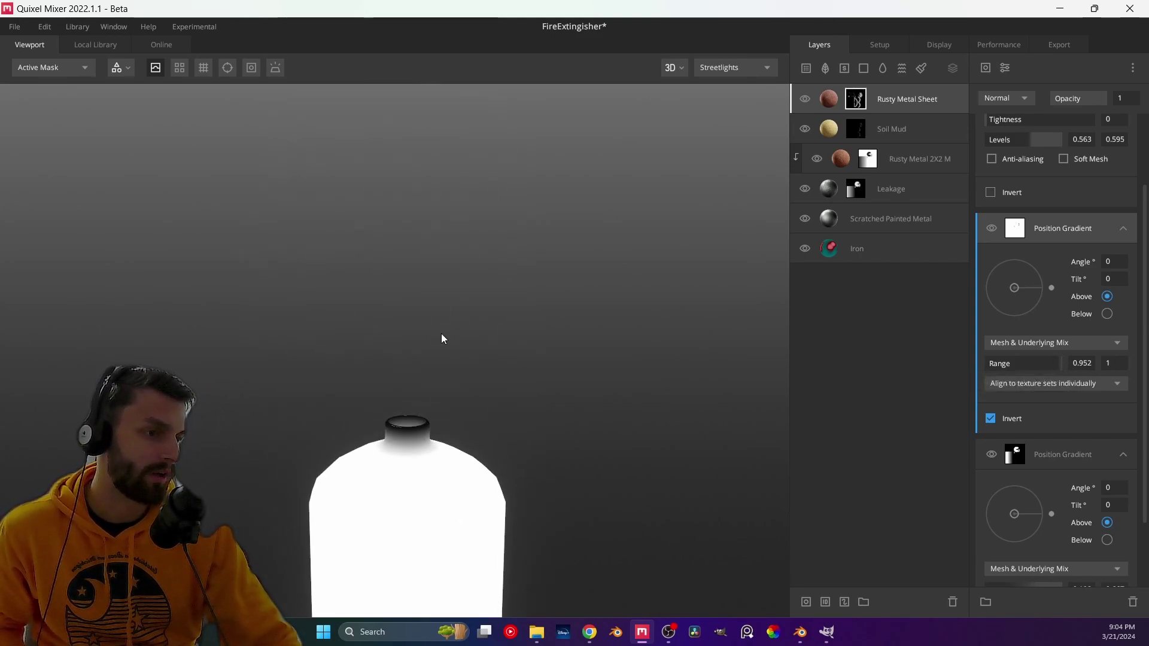
scroll(436, 386, "up", 5)
left_click_drag(436, 379, 450, 313)
middle_click_drag(450, 308, 468, 276)
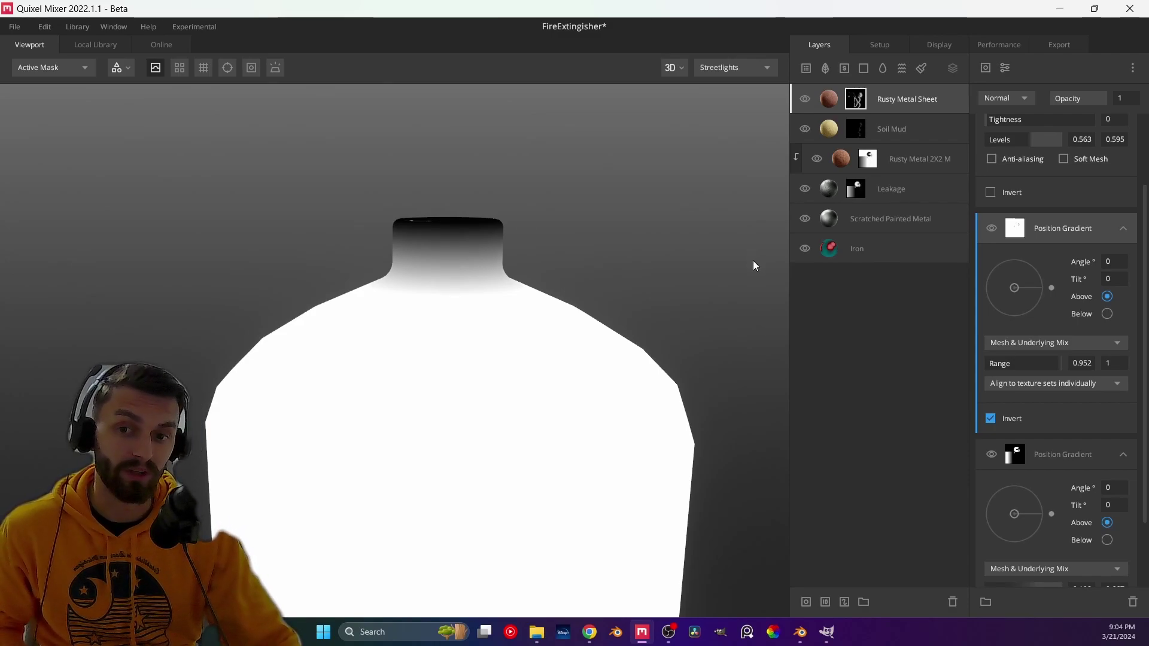
left_click_drag(1055, 366, 1060, 373)
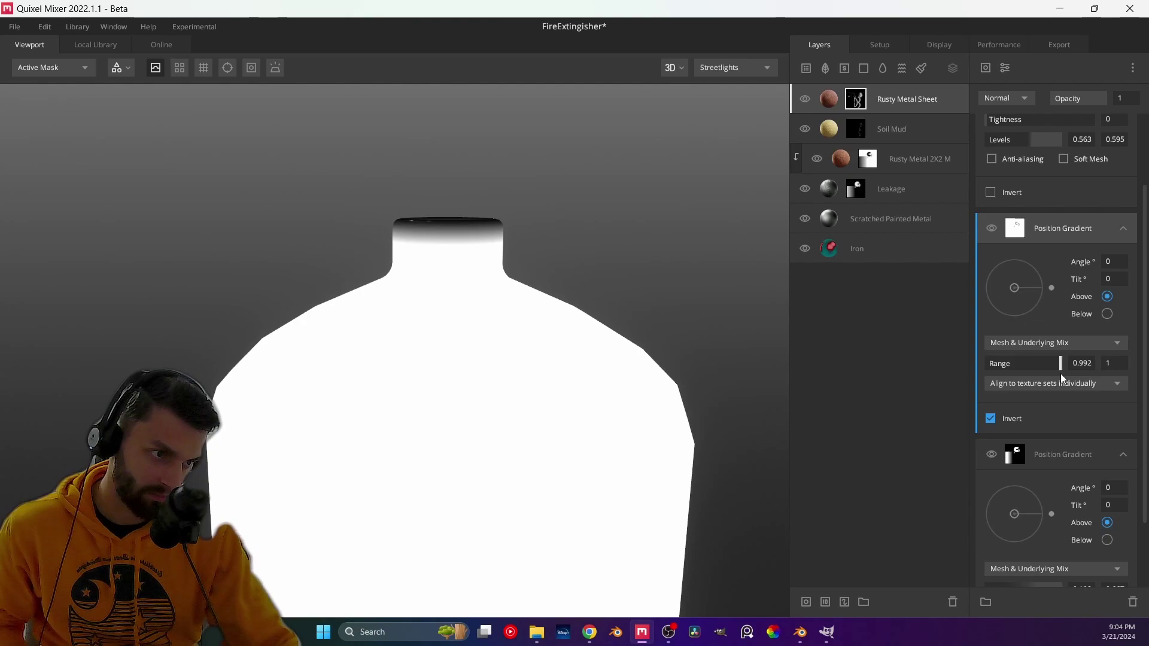
- Set the new Position Gradient's blend mode to Multiply and clip it to the gradient below
scroll(1044, 215, "up", 3)
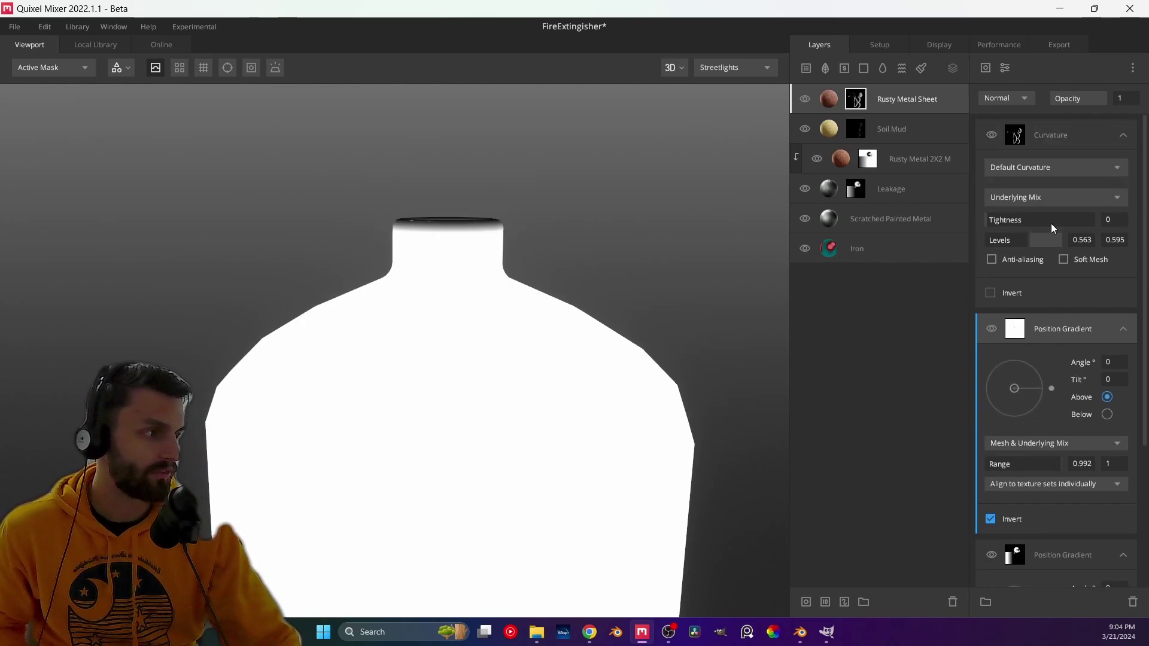
left_click(1055, 138)
scroll(533, 437, "down", 2)
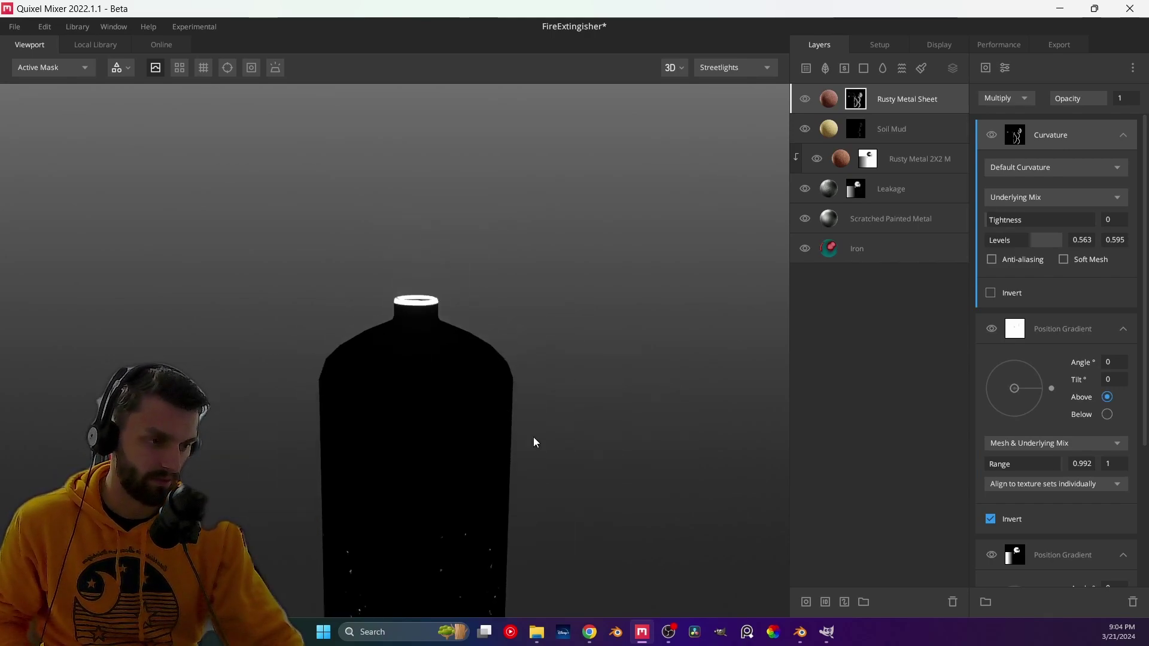
left_click(1086, 336)
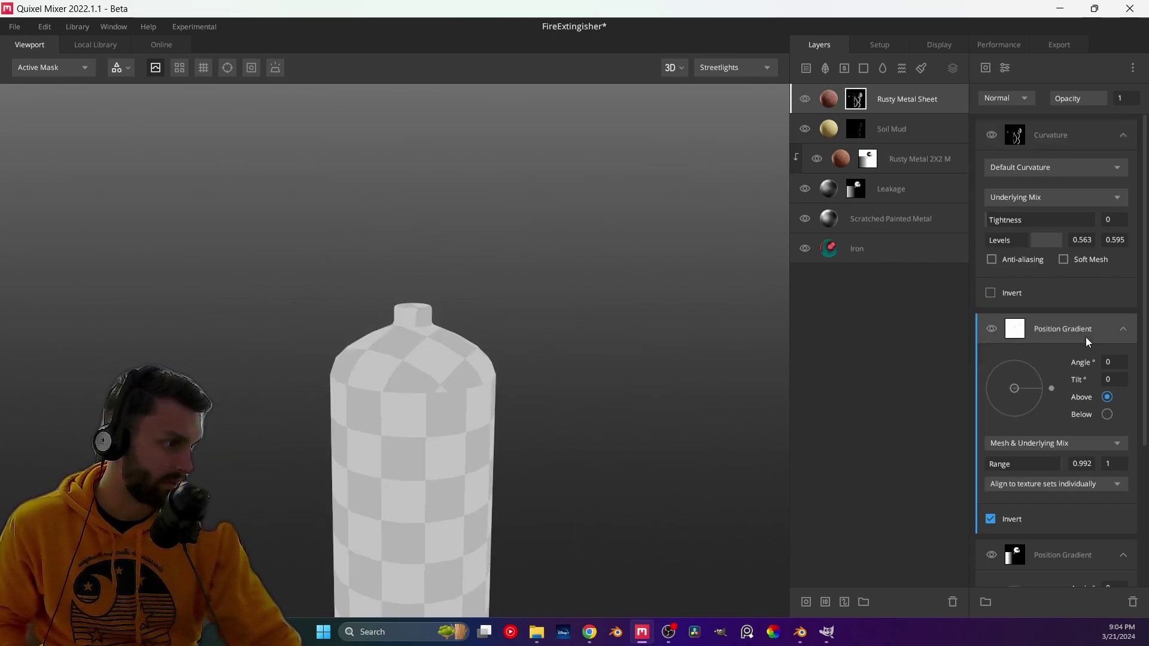
left_click(1007, 99)
left_click(1010, 169)
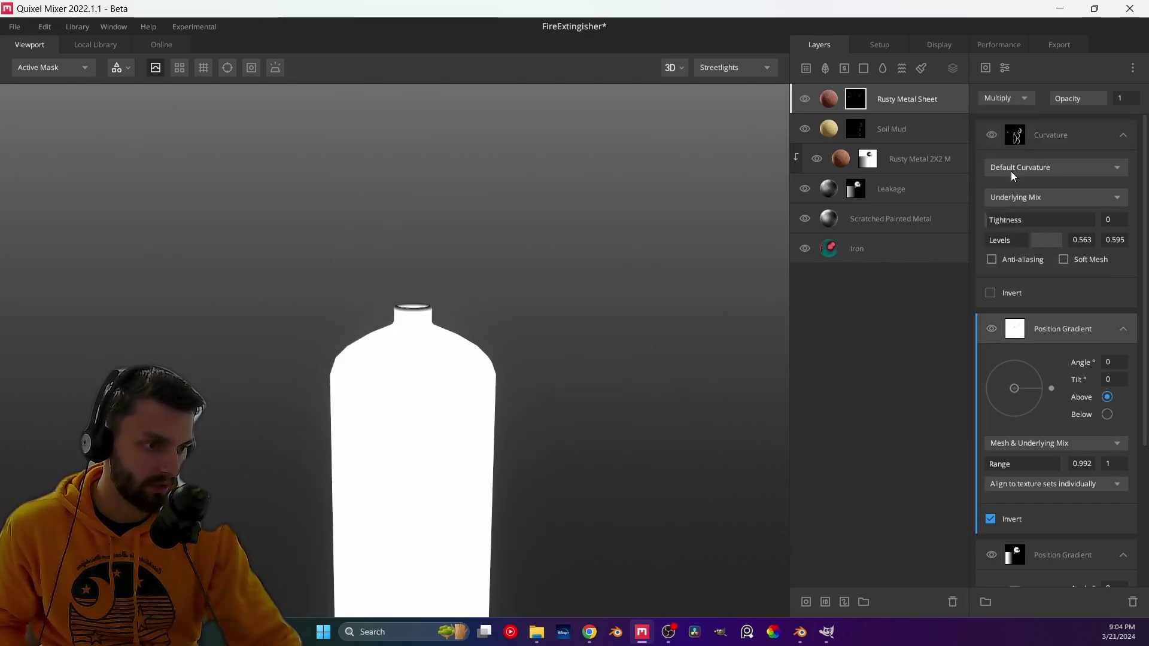
scroll(447, 552, "down", 3)
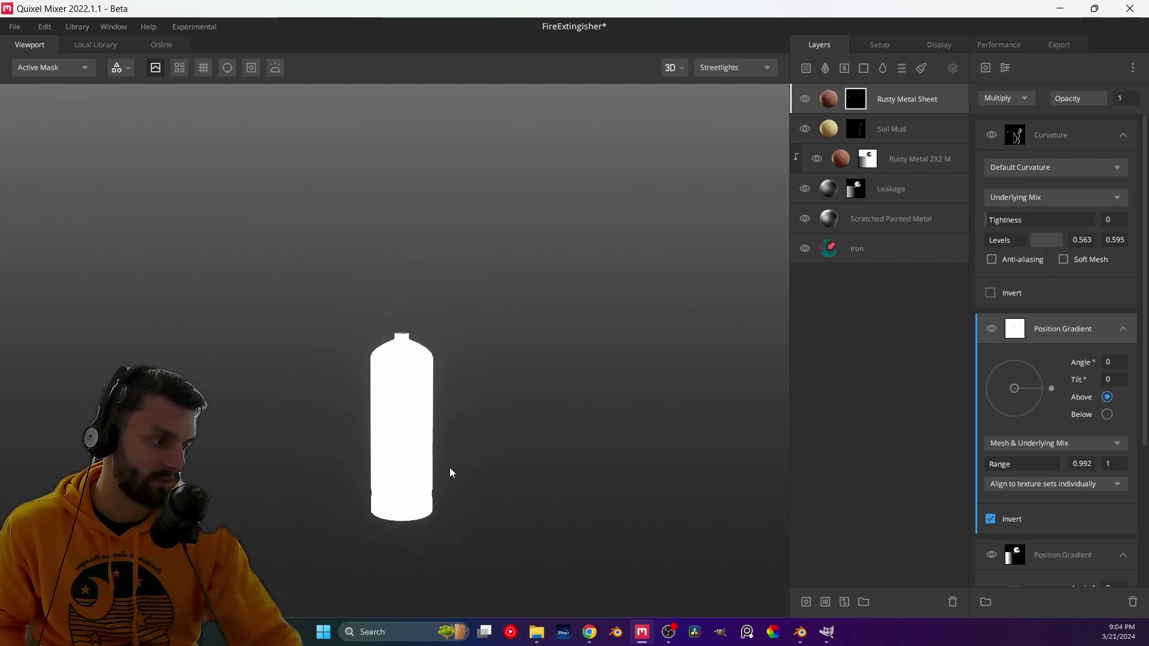
left_click(1038, 345, "alt")
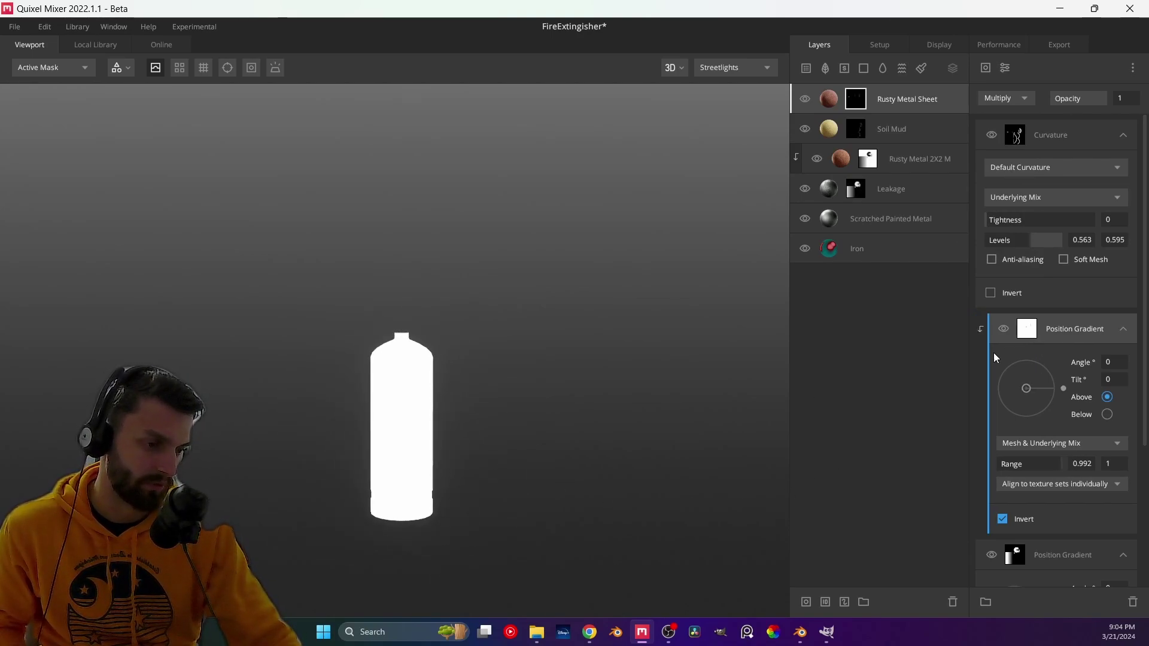
- Display the Rusty Metal Sheet layer mask and examine it closely on the bottle neck
scroll(1046, 549, "down", 1)
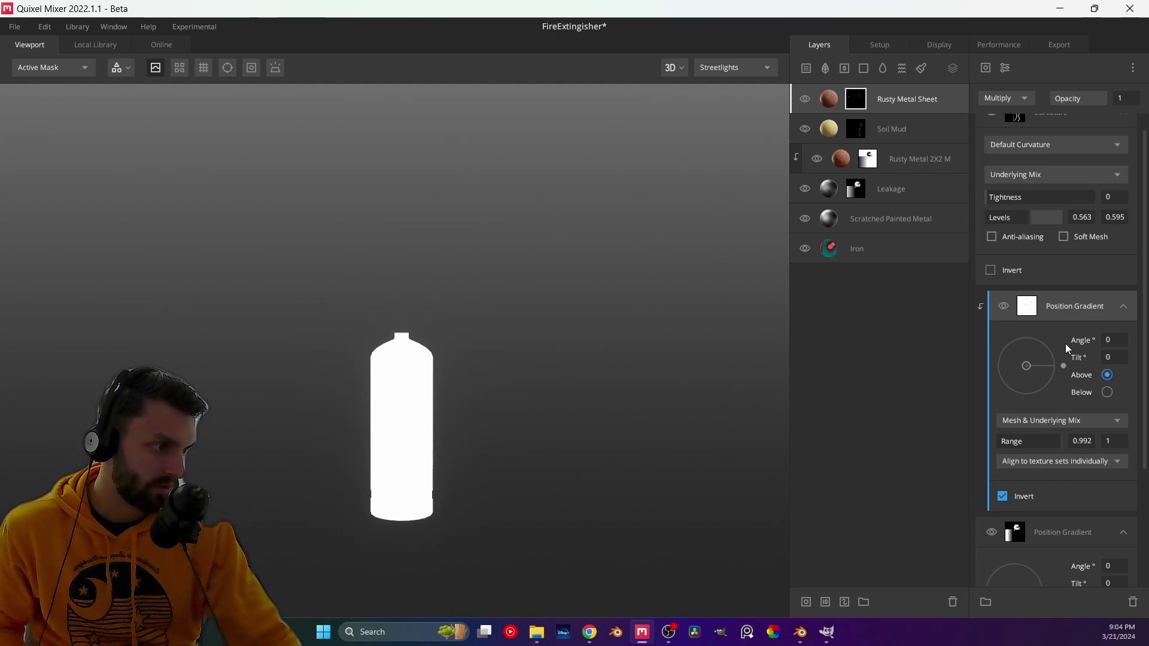
key("m")
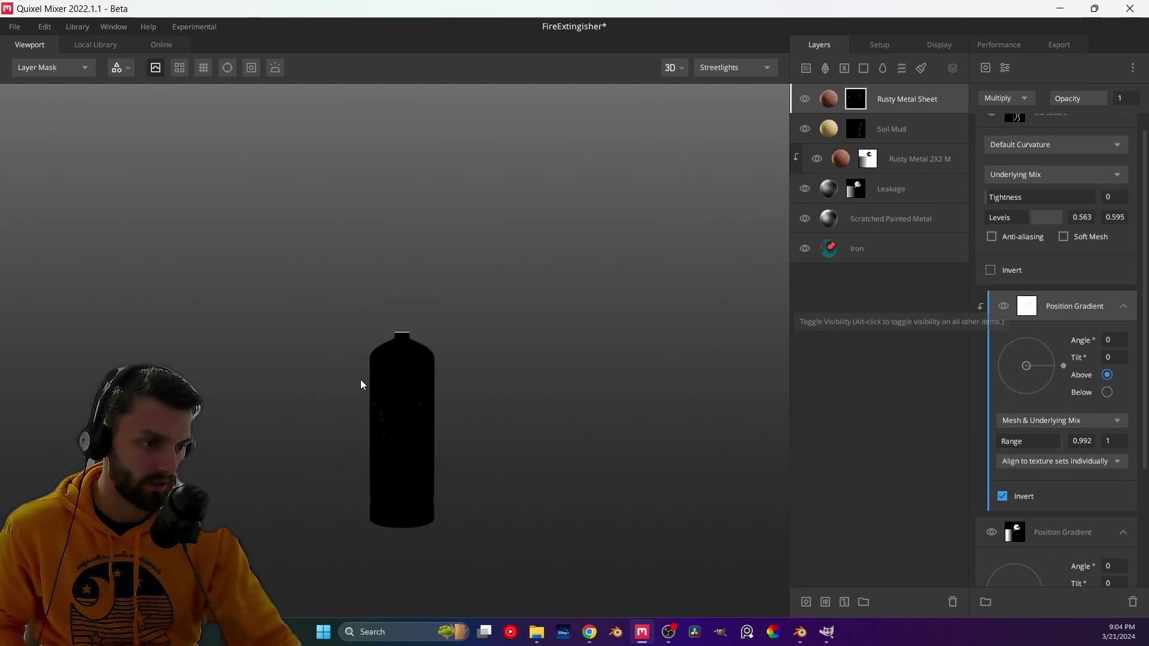
scroll(360, 379, "up", 2)
scroll(371, 375, "up", 5)
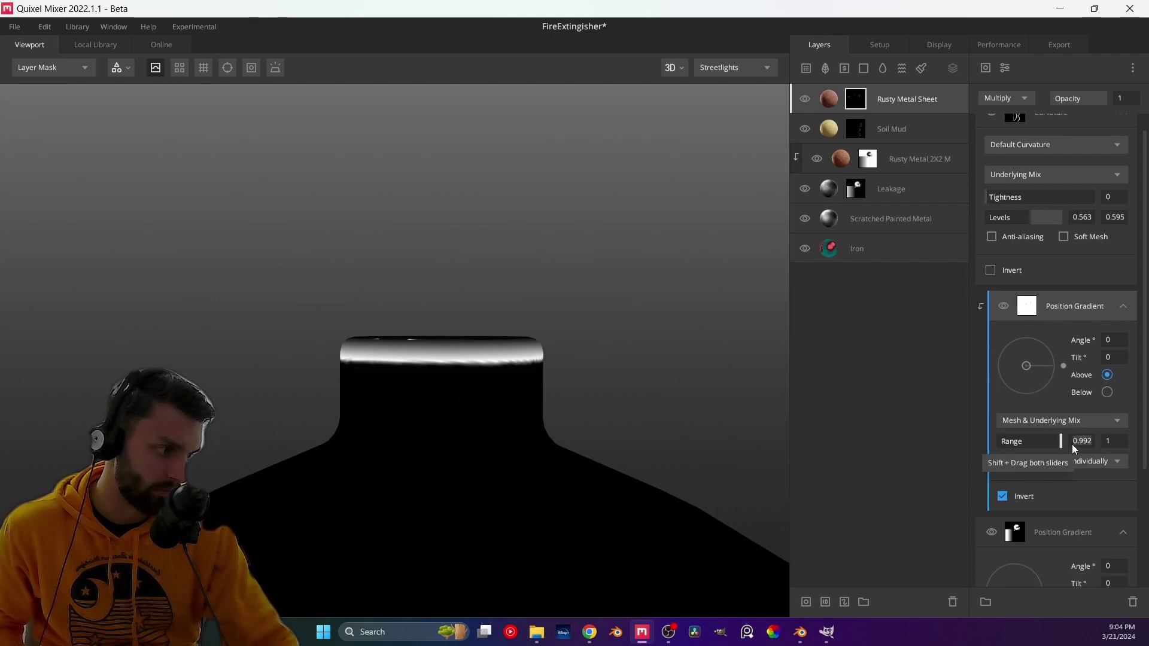
- Try 0.09 and 0.9 as the clipped Position Gradient's lower range value, and settle on 0.962
type("0.0")
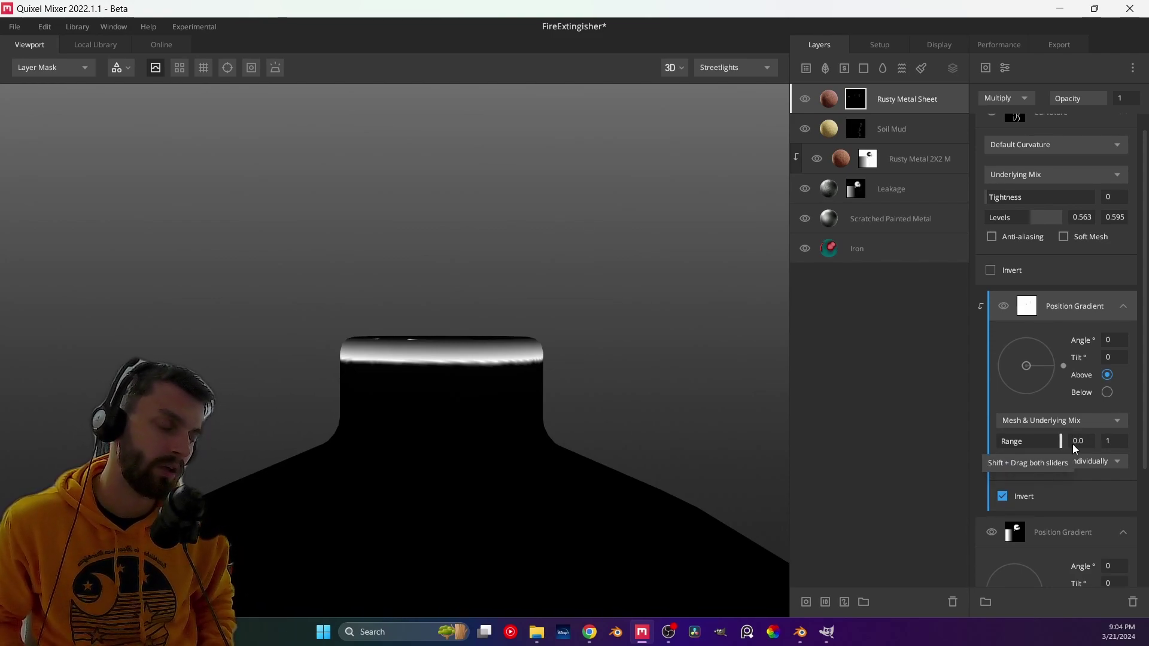
type("9")
key("Return")
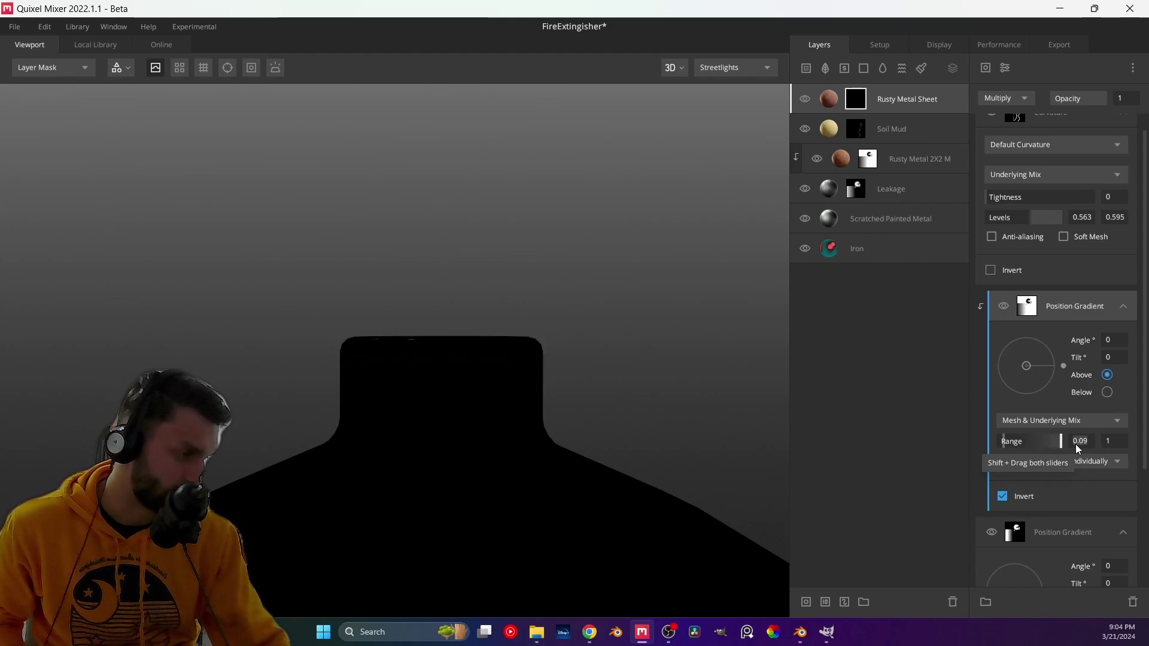
left_click(1075, 444)
type("0.")
type("9")
key("Return")
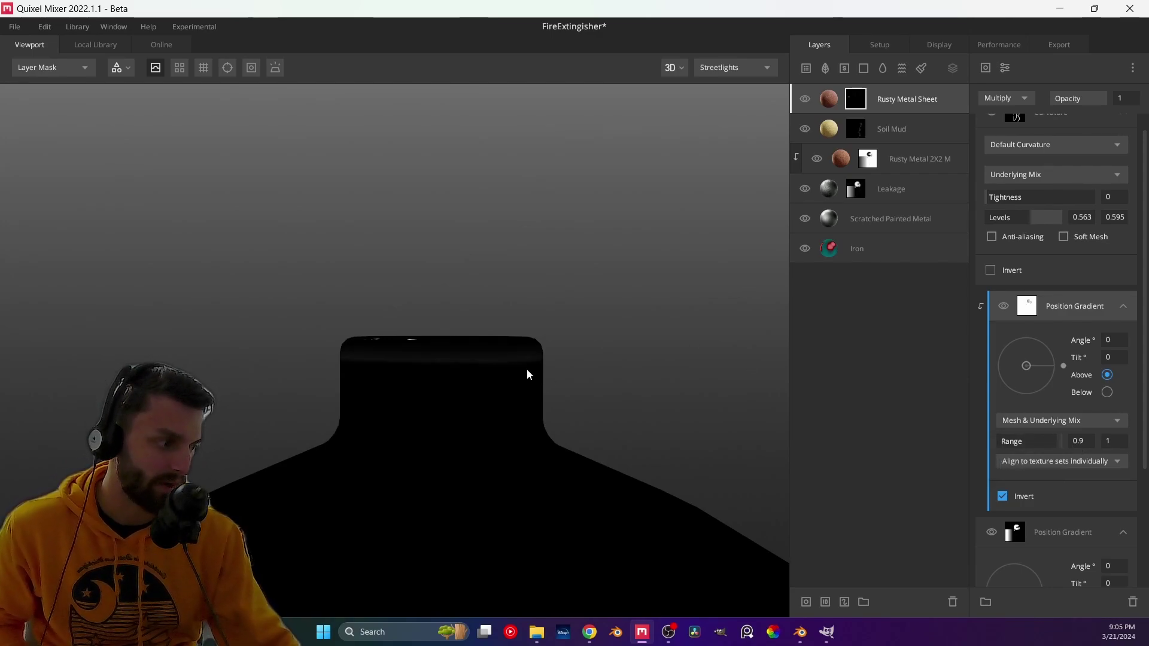
mouse_move(1054, 444)
left_mouse_down()
mouse_move(1040, 443)
mouse_move(1060, 444)
left_mouse_up()
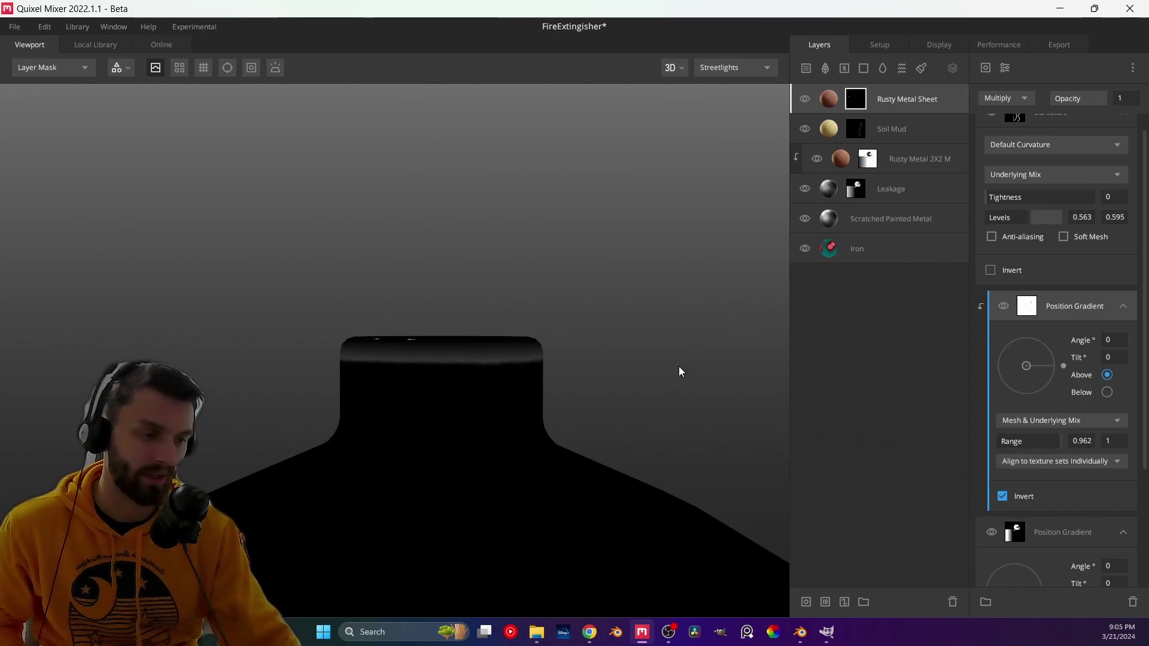
- Return the viewport to the PBR Metalness display and examine the rust around the bottle neck's rim
scroll(1012, 221, "up", 1)
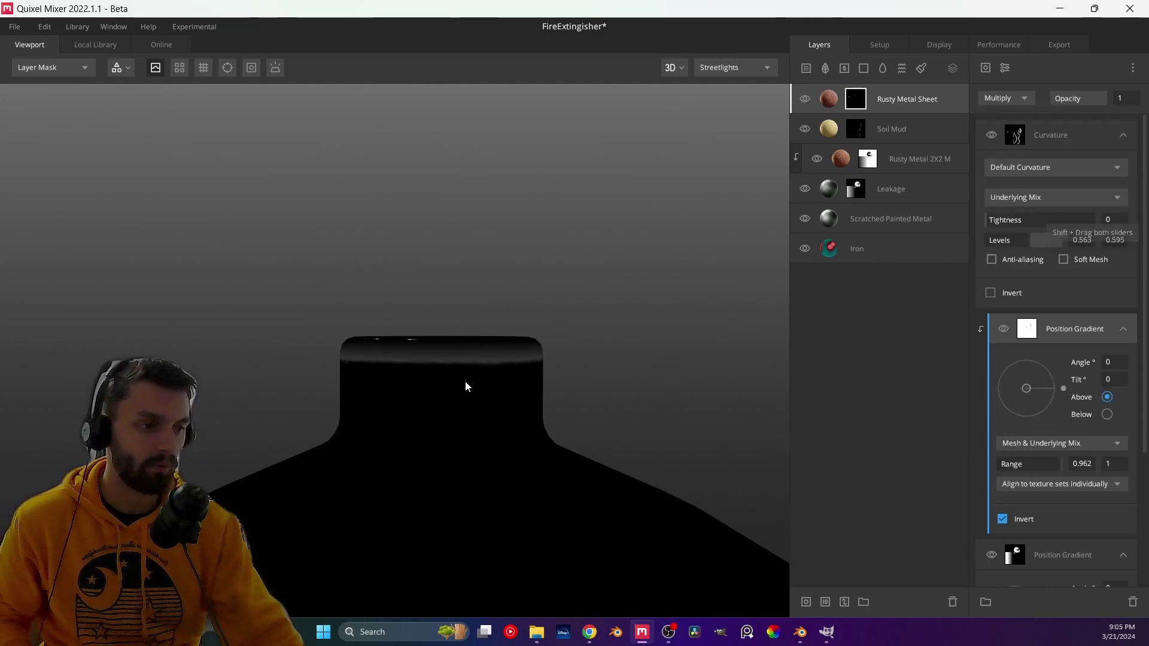
key("1")
scroll(464, 394, "up", 2)
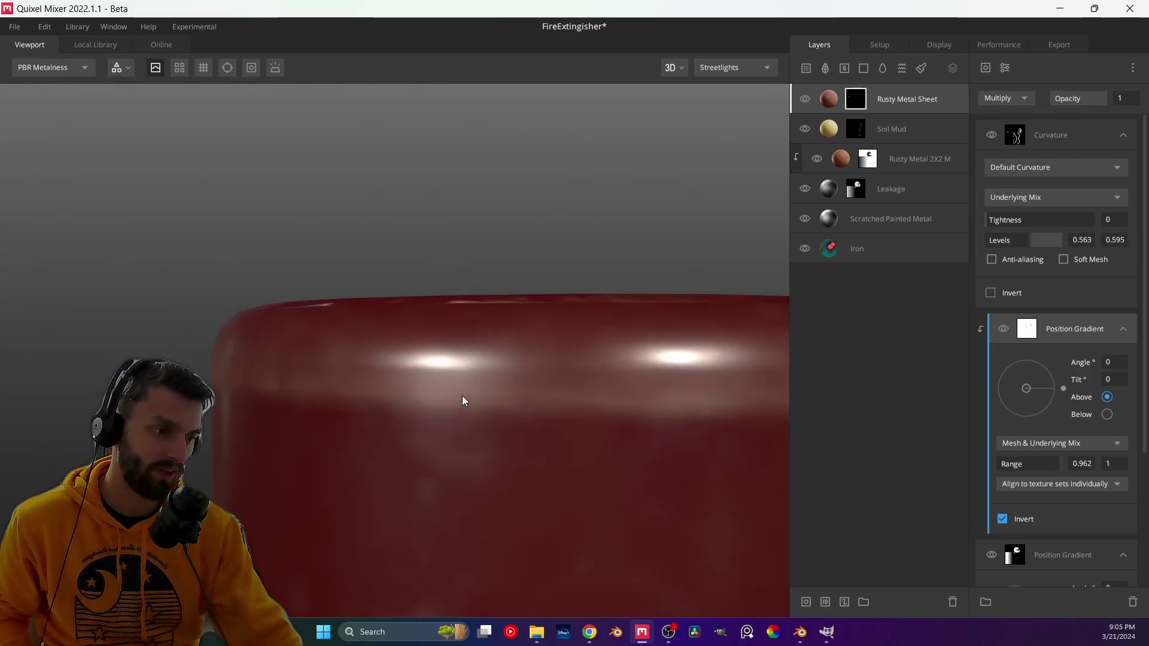
scroll(462, 396, "down", 2)
left_click_drag(721, 396, 649, 423)
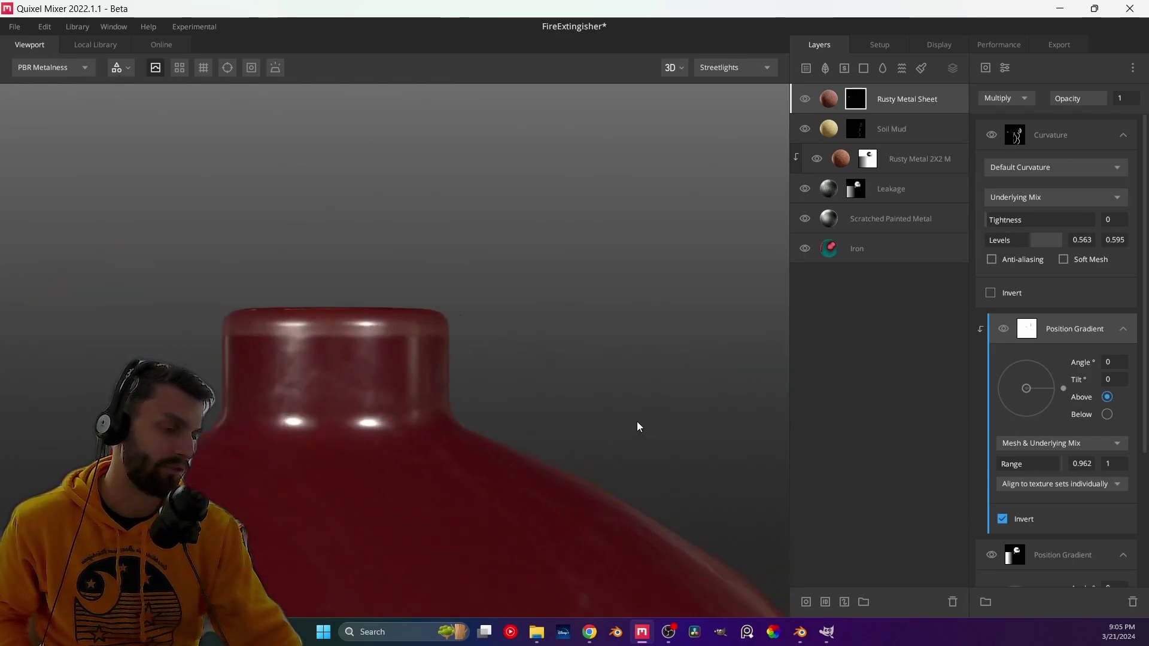
- Set the clipped Position Gradient's lower range value to 0.98 and check the bottle neck
left_click_drag(1064, 467, 1058, 468)
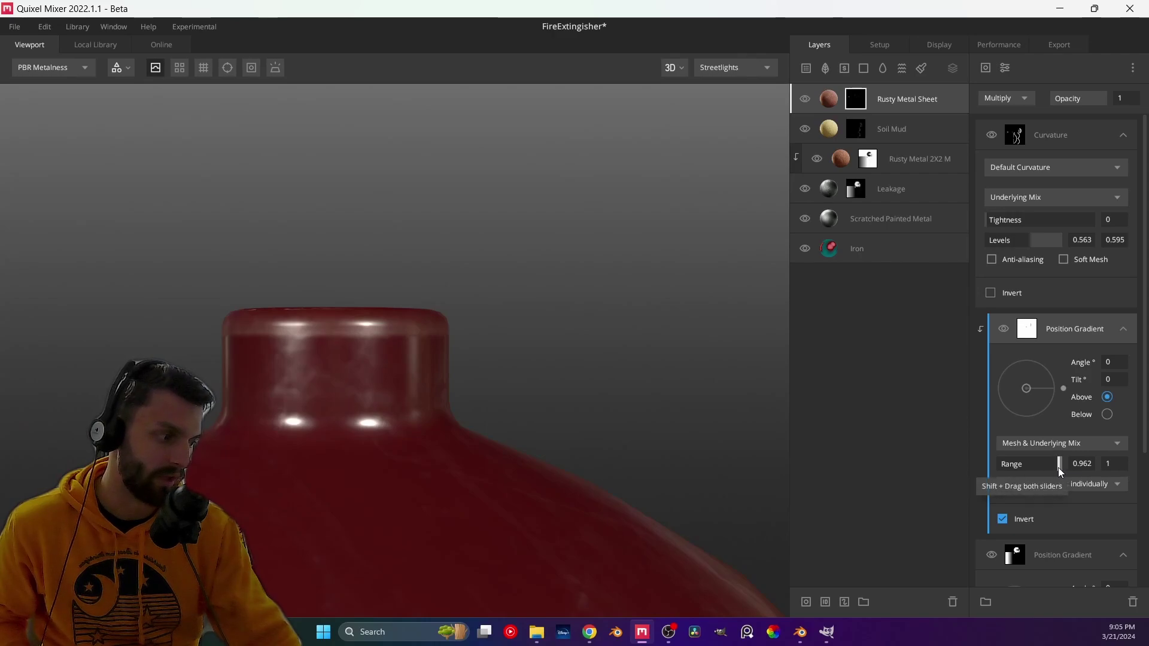
left_click(1083, 464)
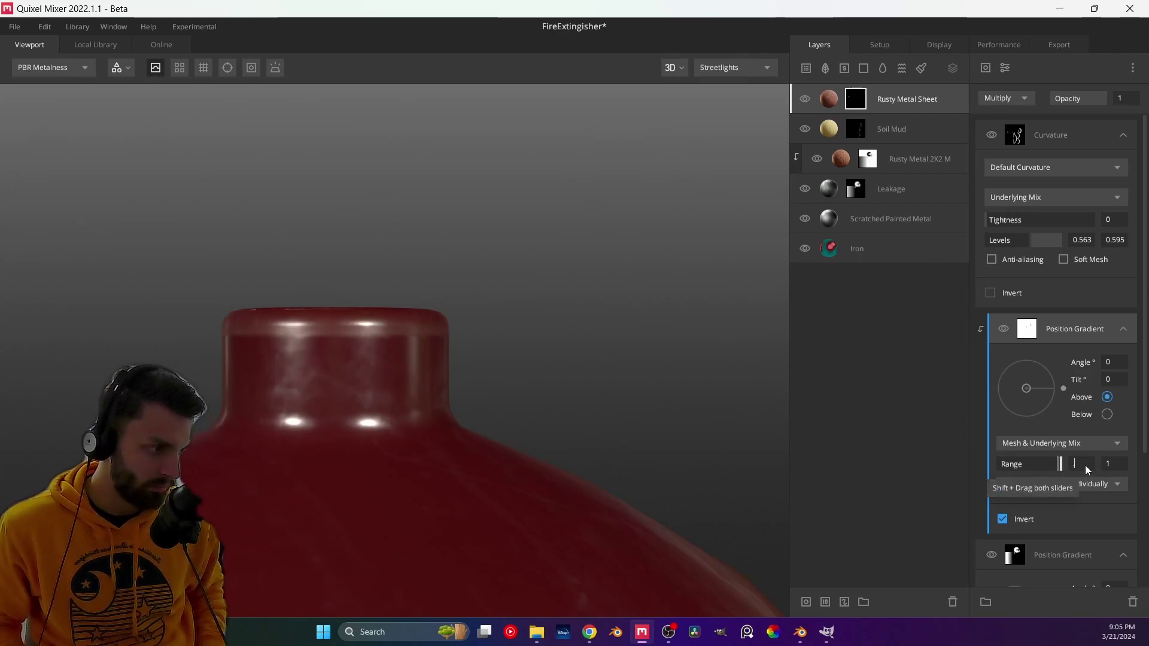
type("0.97")
key("Return")
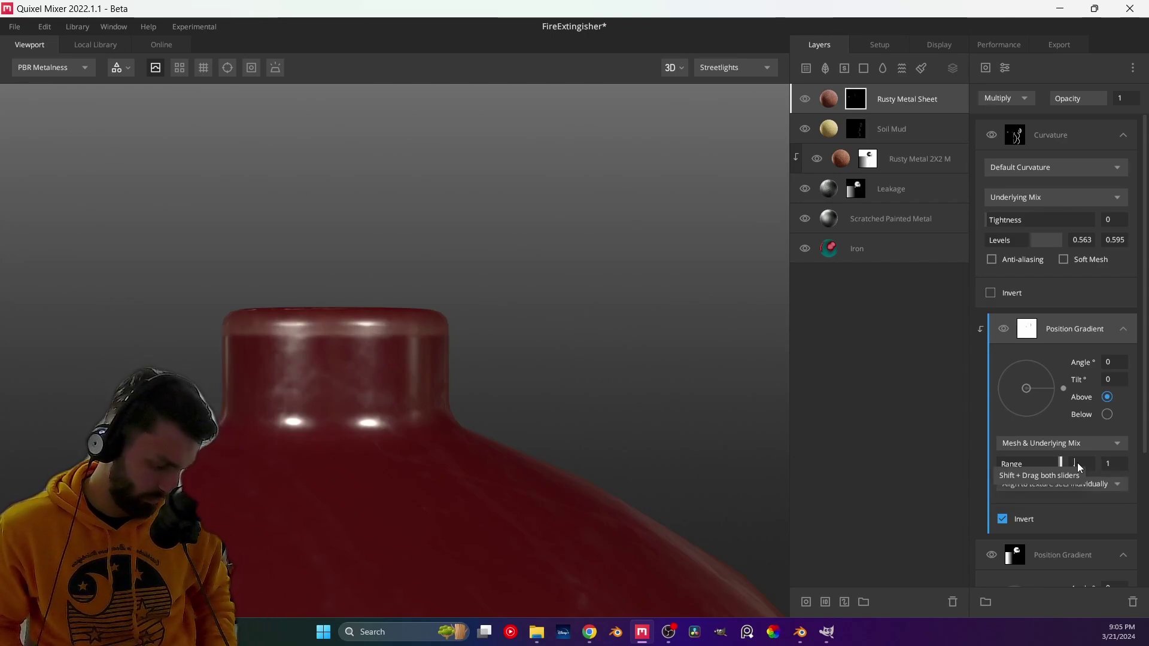
left_click_drag(292, 479, 541, 520)
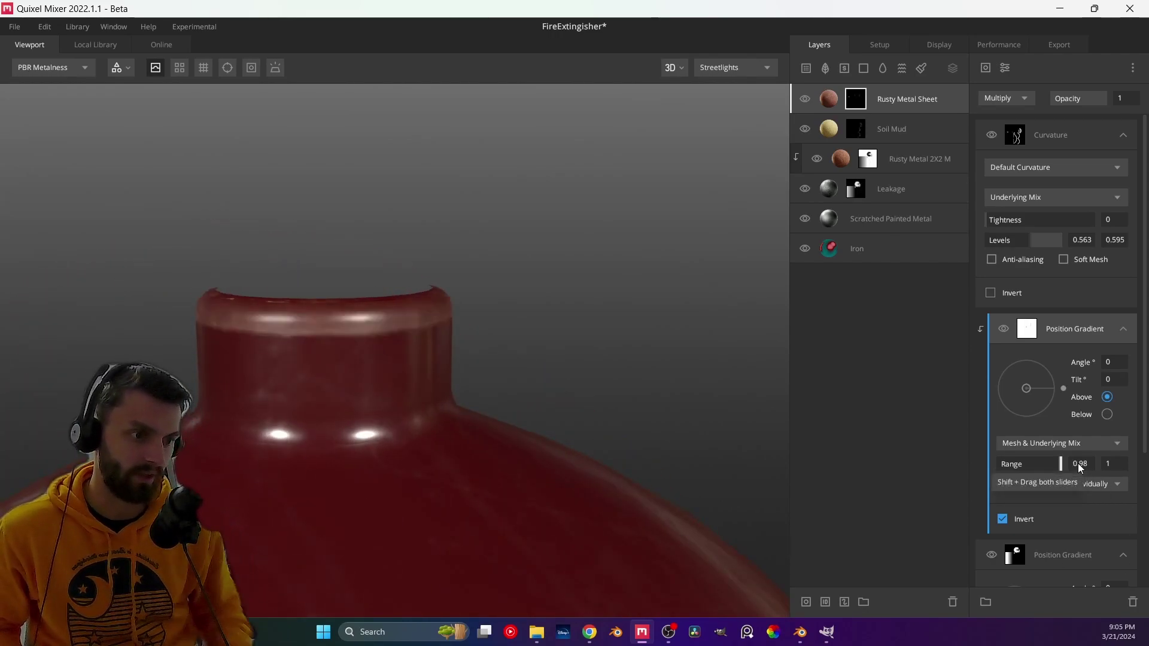
- Clip the Curvature component to the Position Gradient beneath it, and unclip that Position Gradient
left_click_drag(524, 530, 426, 365)
scroll(441, 402, "down", 3)
left_click_drag(441, 403, 603, 402)
scroll(301, 396, "up", 3)
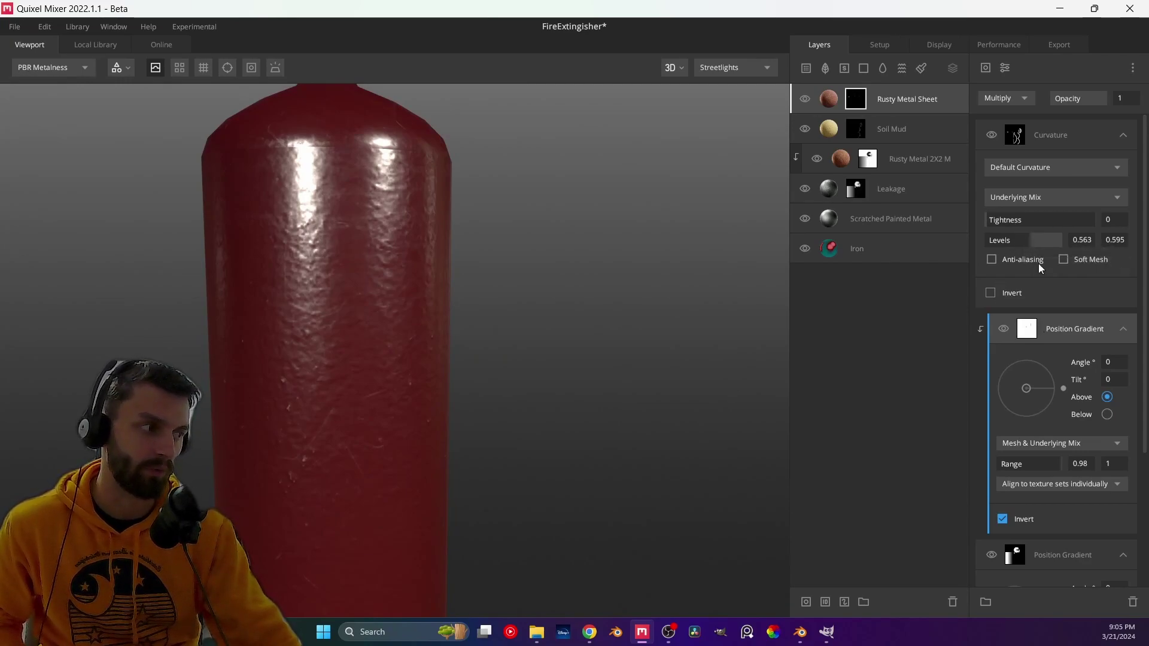
left_click(1003, 306)
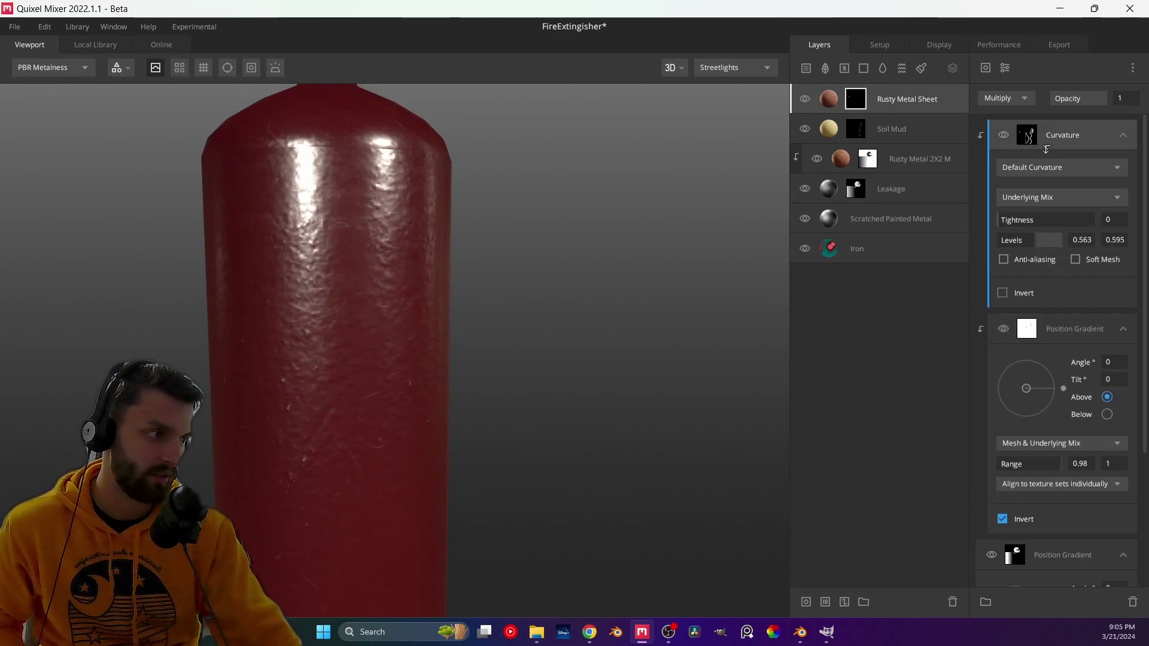
left_click(980, 328)
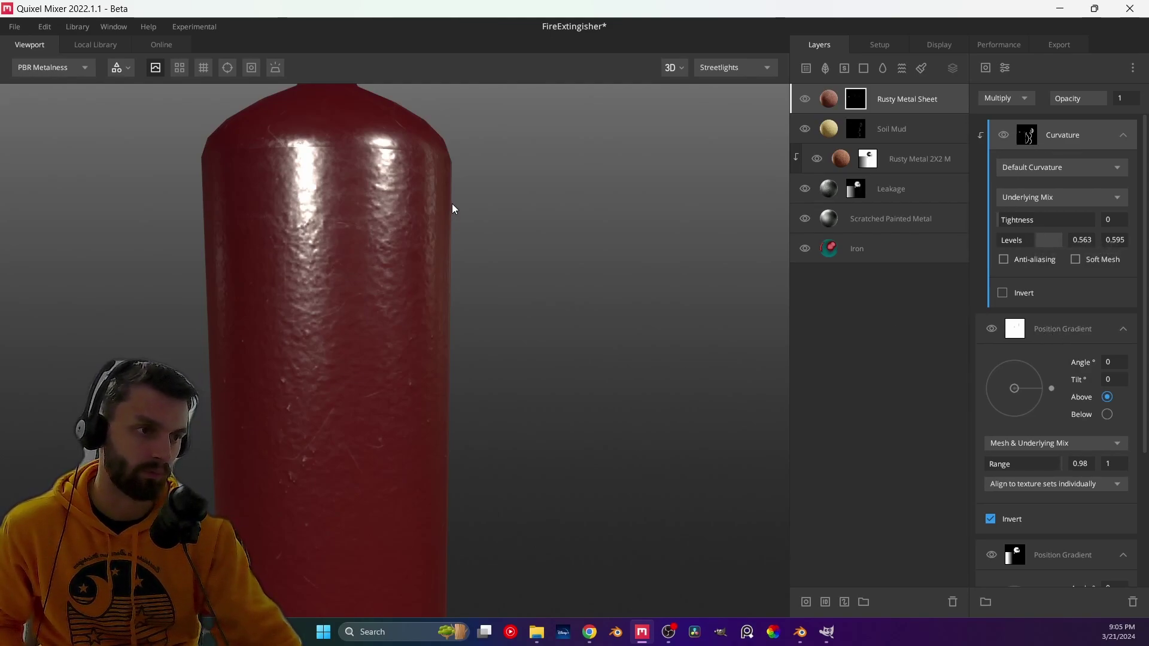
left_click_drag(429, 199, 419, 281, "alt")
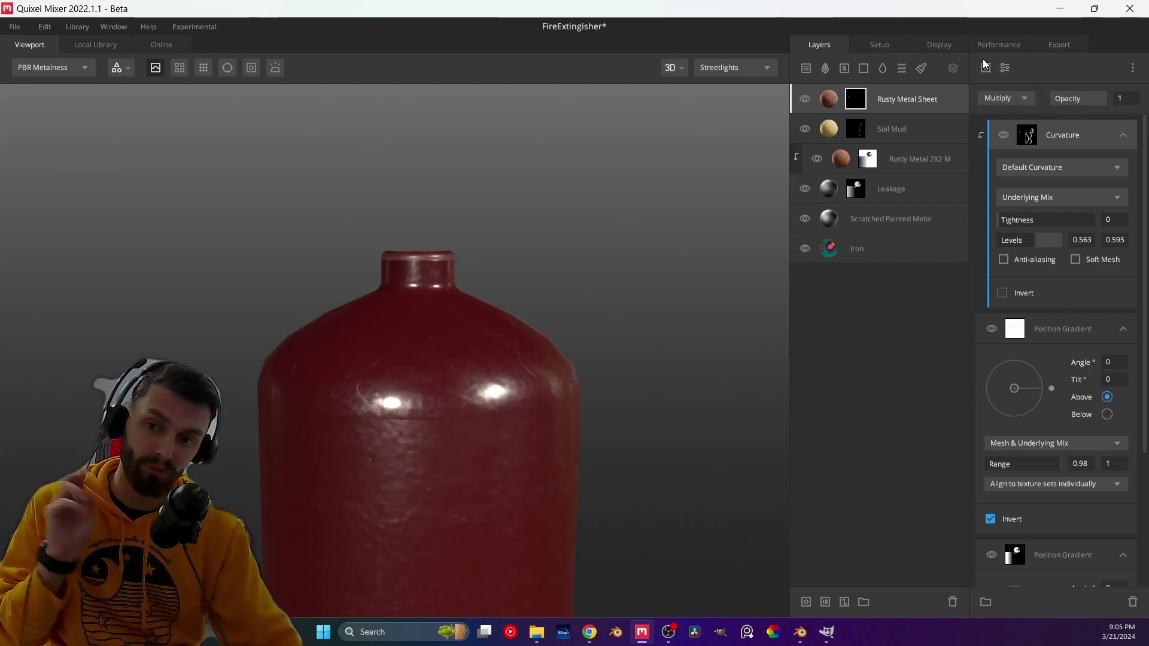
- Add a Bevel modifier above the Curvature component in the Rusty Metal Sheet mask and check the bottle neck
left_click(1007, 65)
mouse_move(1045, 193)
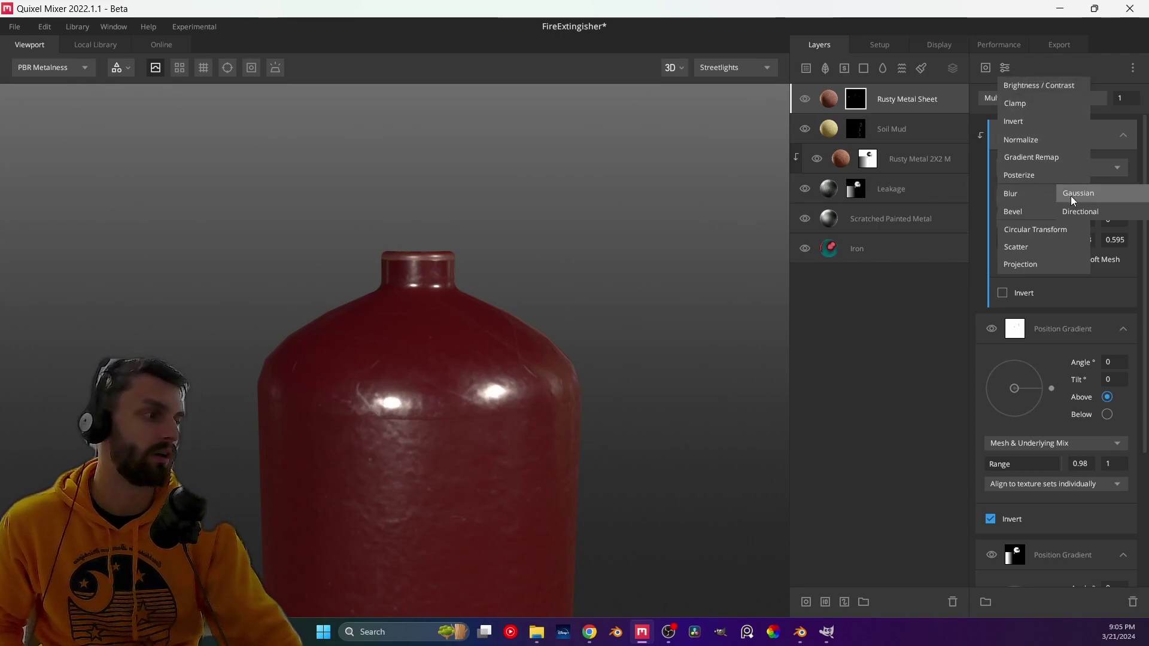
left_click(1017, 210)
scroll(399, 282, "up", 3)
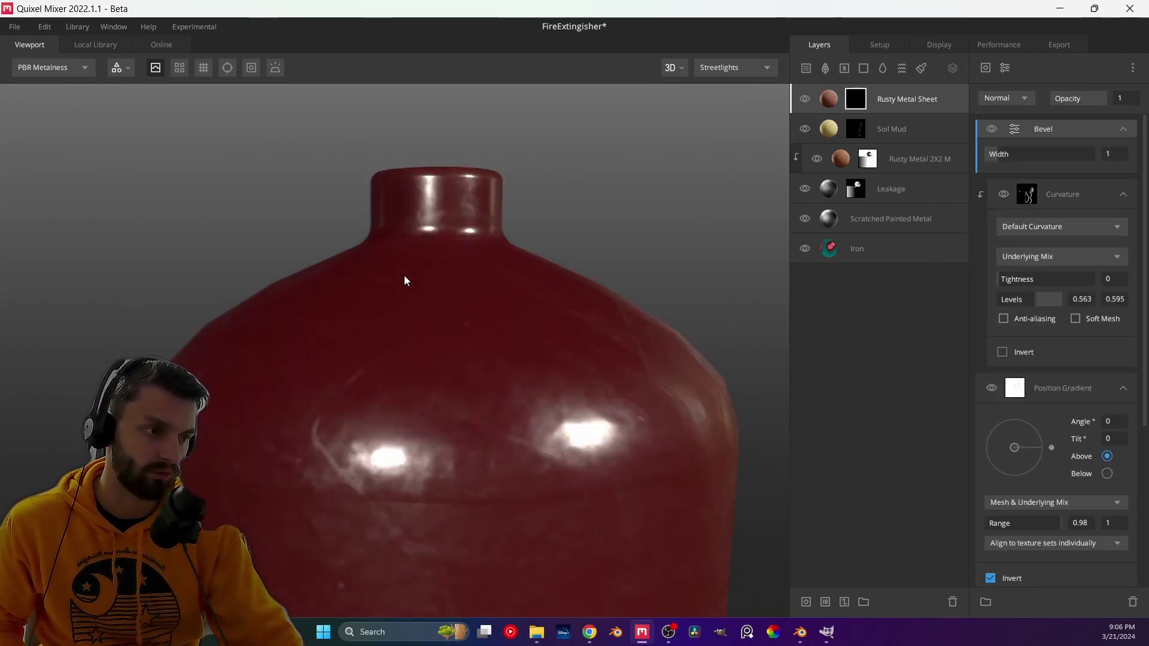
scroll(375, 359, "up", 5)
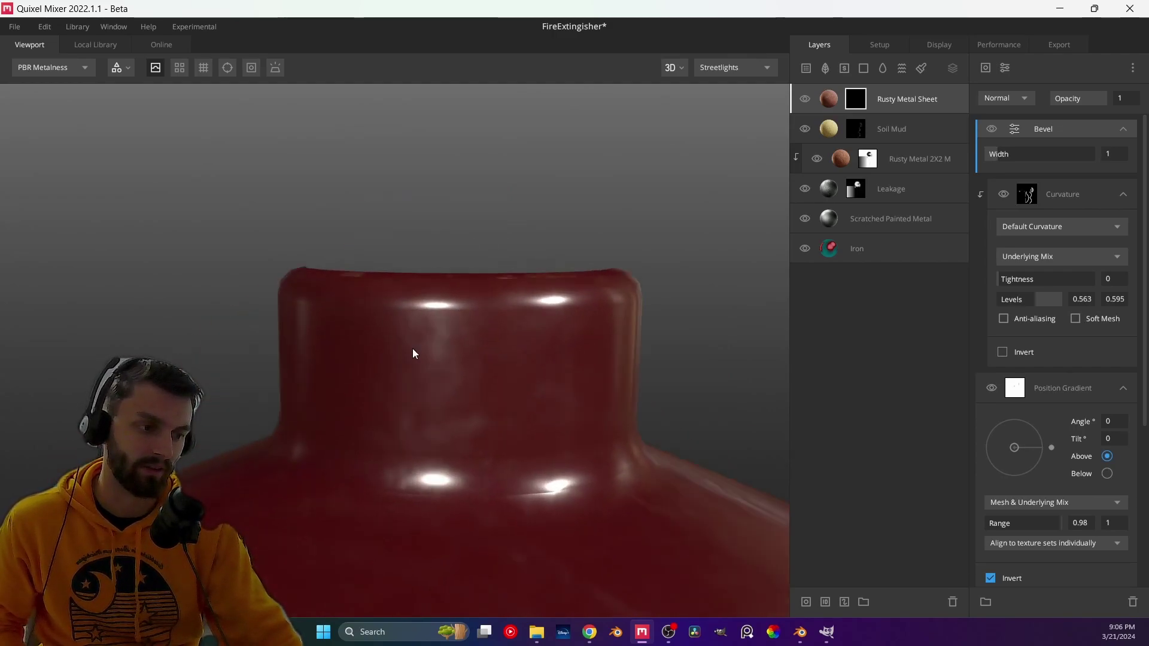
- Try Bevel widths of 0, 0.221 and 0.2, and settle on 0.001 while checking the bottle neck
left_click_drag(1000, 157, 985, 163)
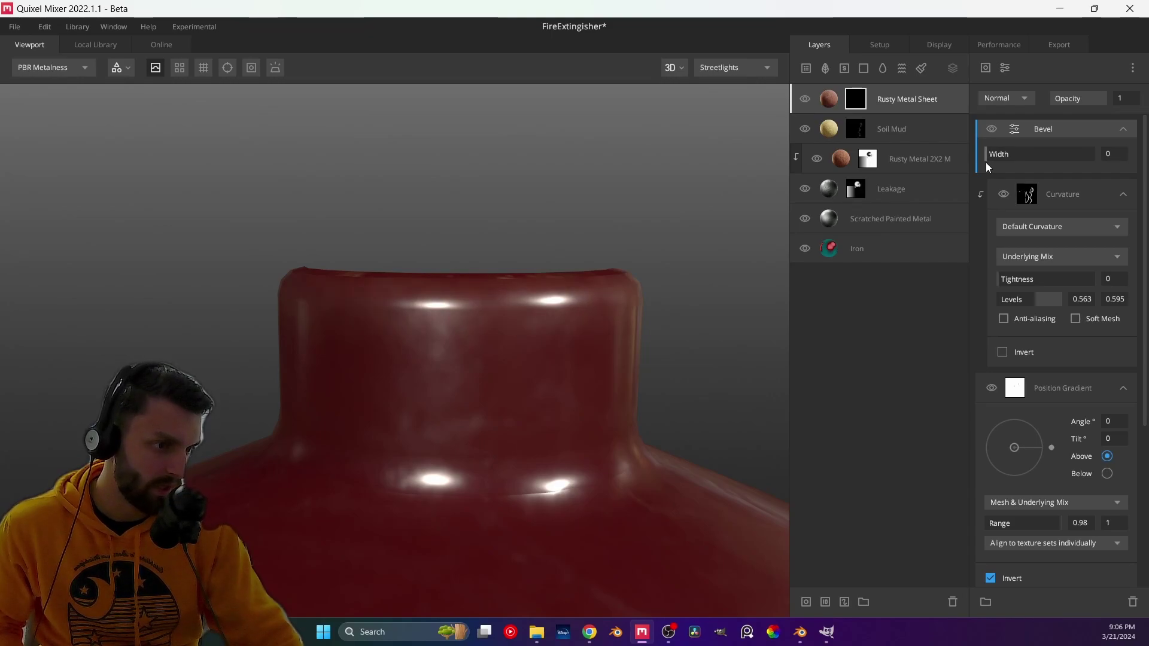
key("ctrl+z")
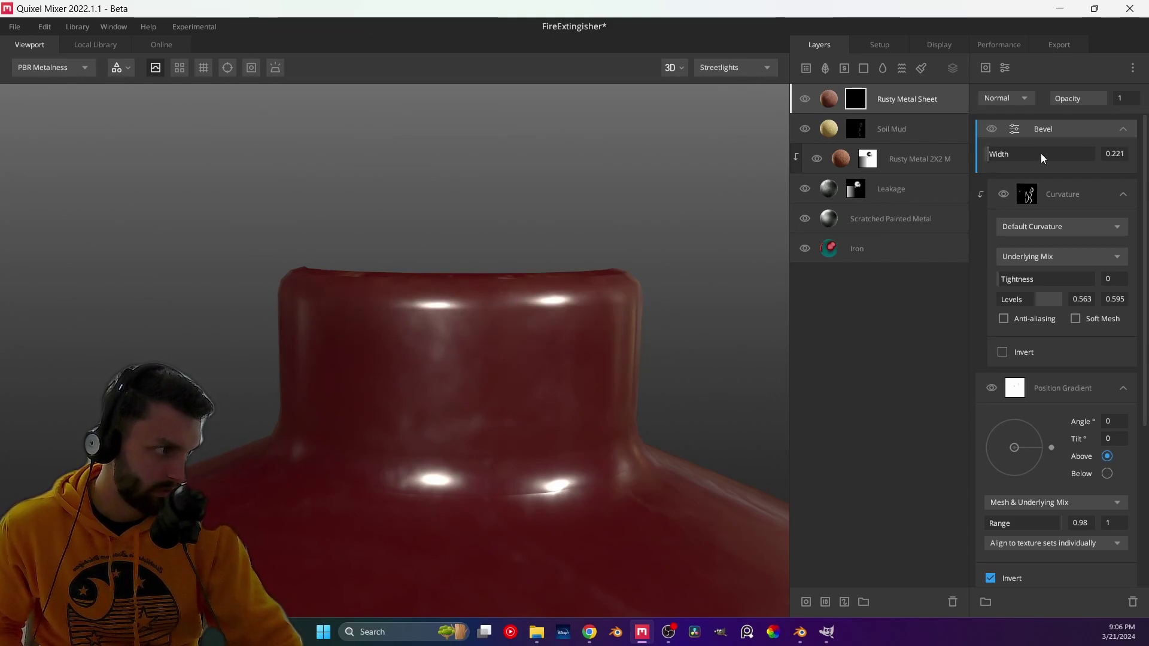
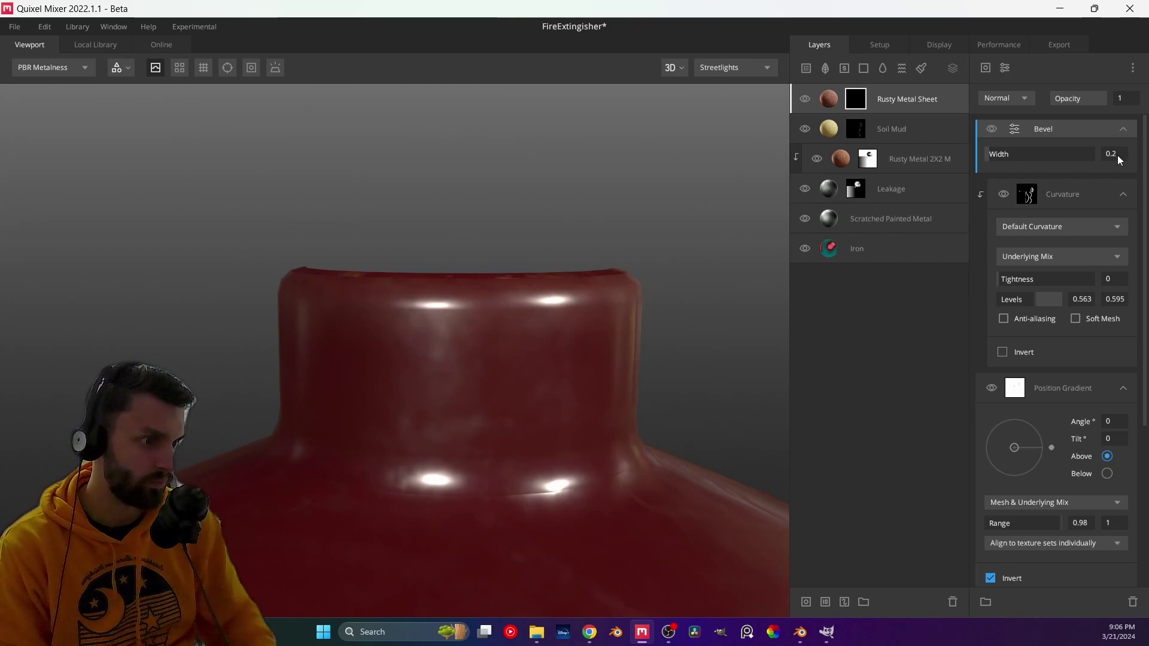
scroll(644, 299, "down", 5)
mouse_move(508, 380)
middle_mouse_down()
mouse_move(508, 274)
mouse_move(498, 324)
mouse_move(508, 394)
middle_mouse_up()
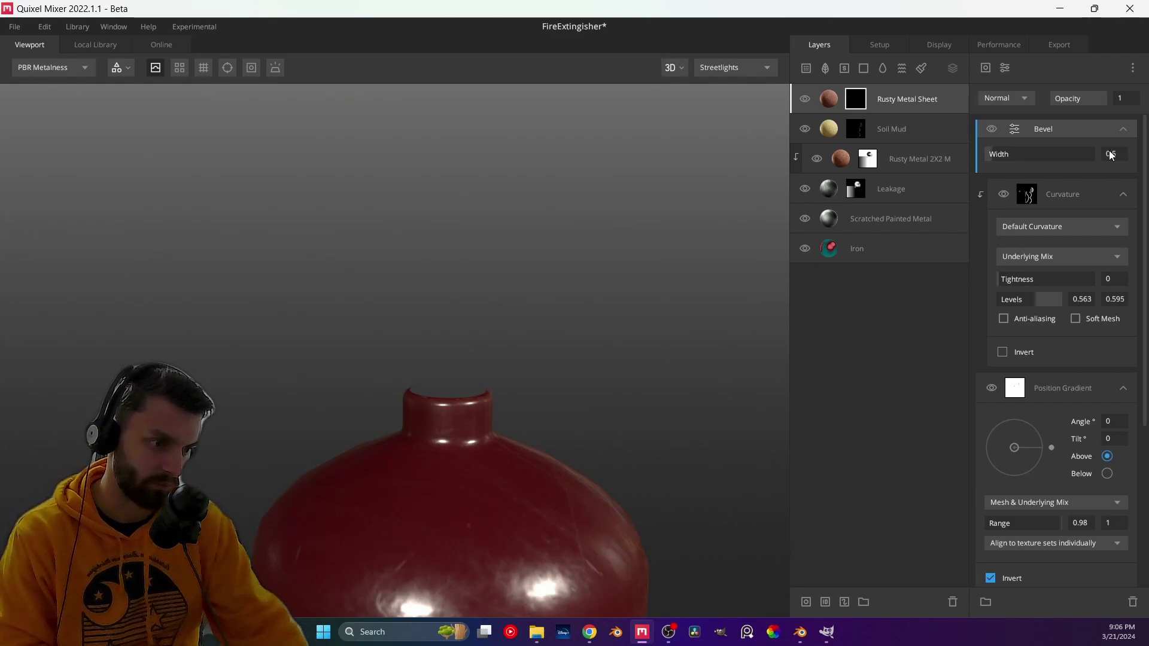
scroll(535, 476, "up", 3)
middle_click_drag(535, 477, 374, 337)
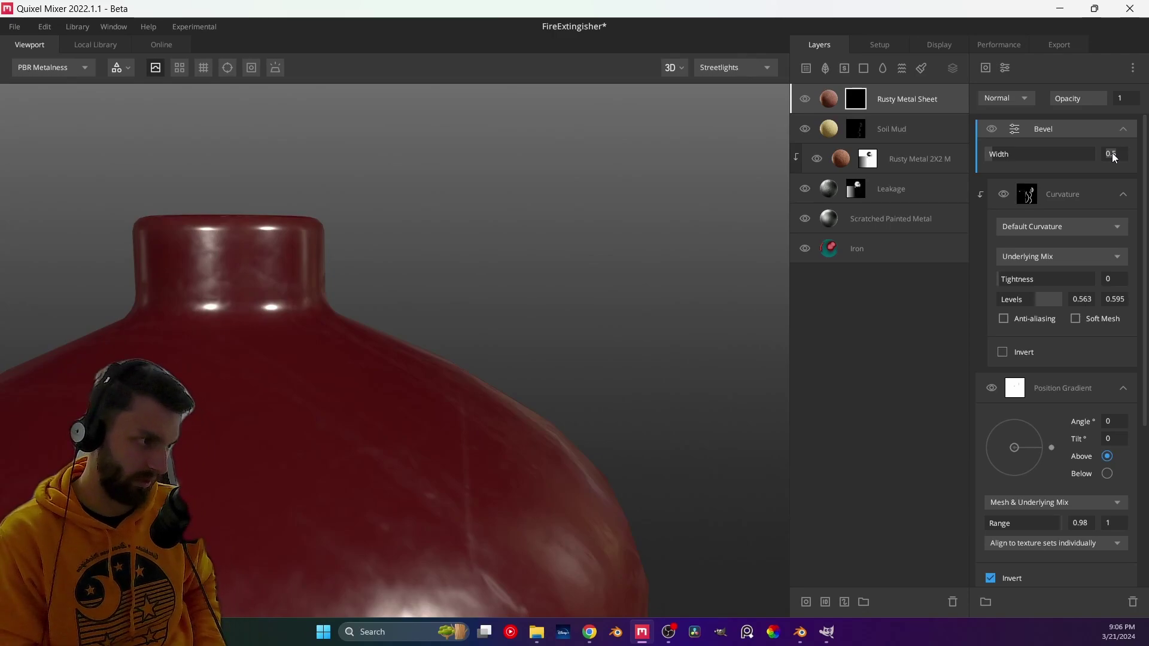
type("01")
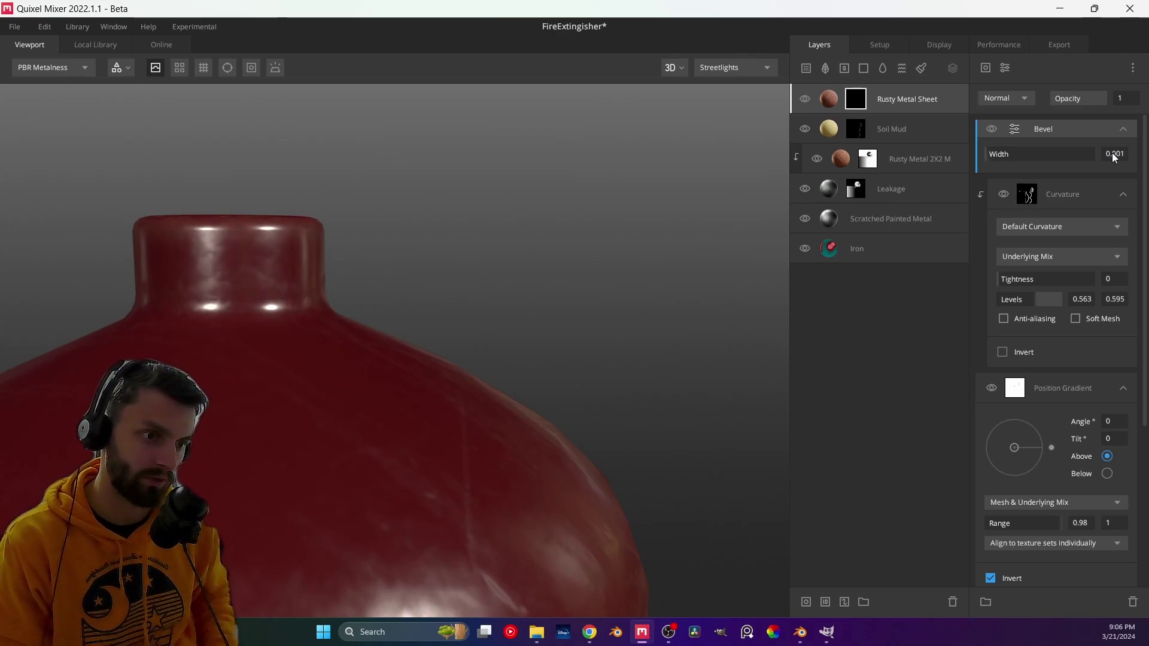
middle_click_drag(188, 279, 366, 374)
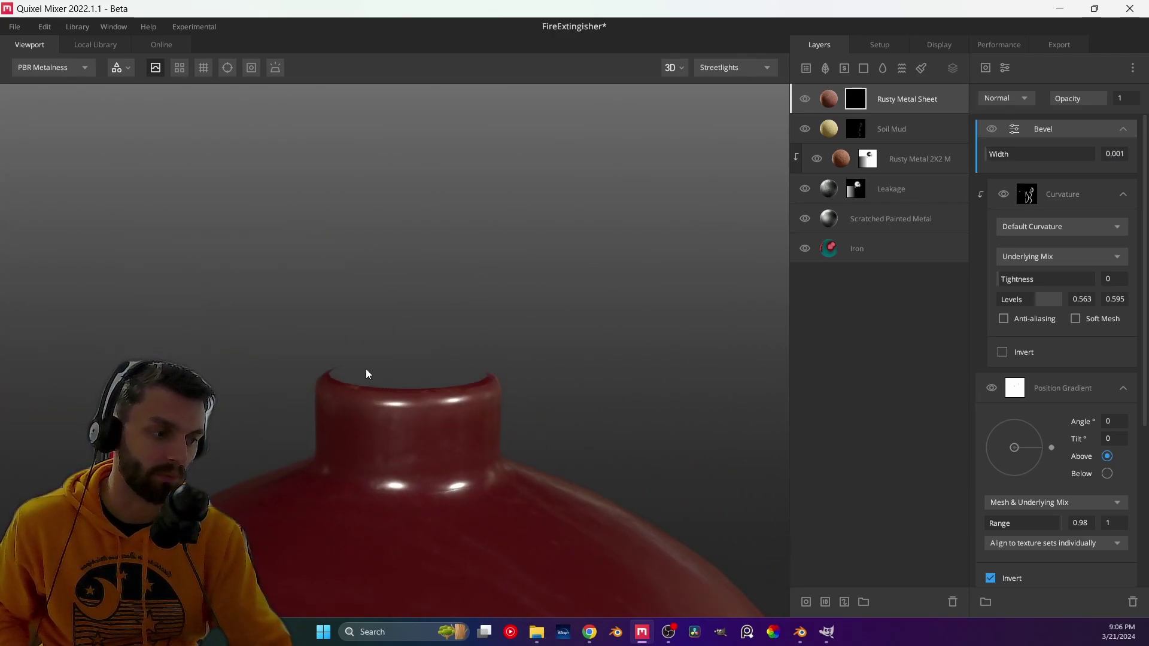
scroll(400, 387, "up", 5)
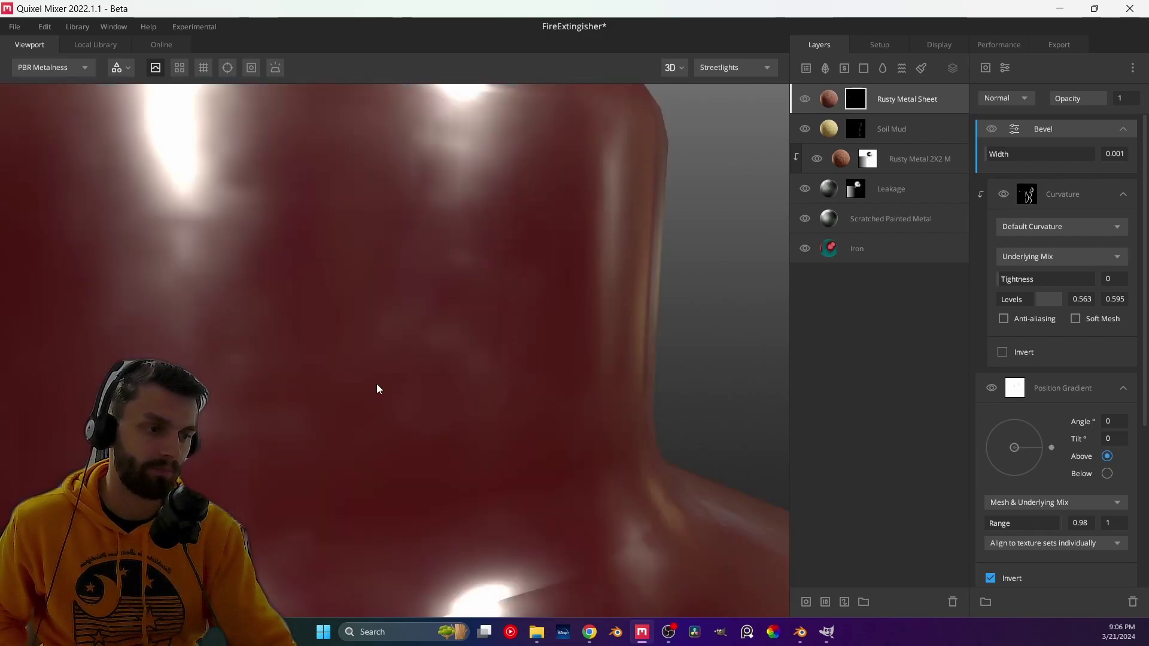
scroll(377, 383, "down", 2)
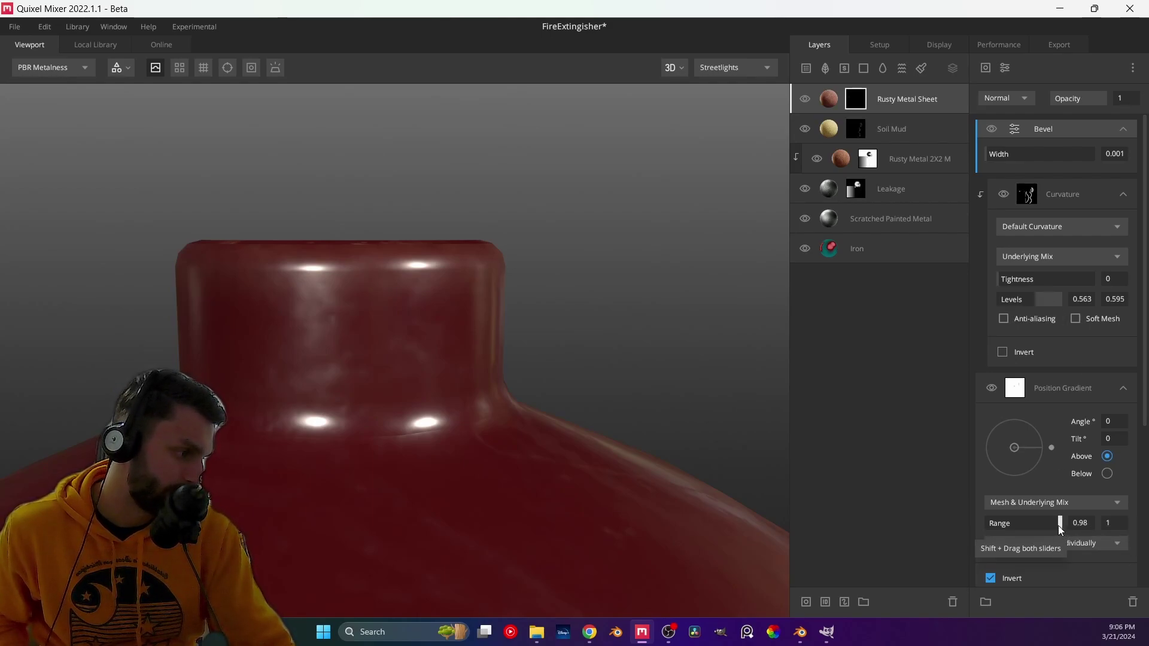
- Set the lower range value of the Position Gradient below the Curvature to 0.99
left_click_drag(1054, 526, 1064, 529)
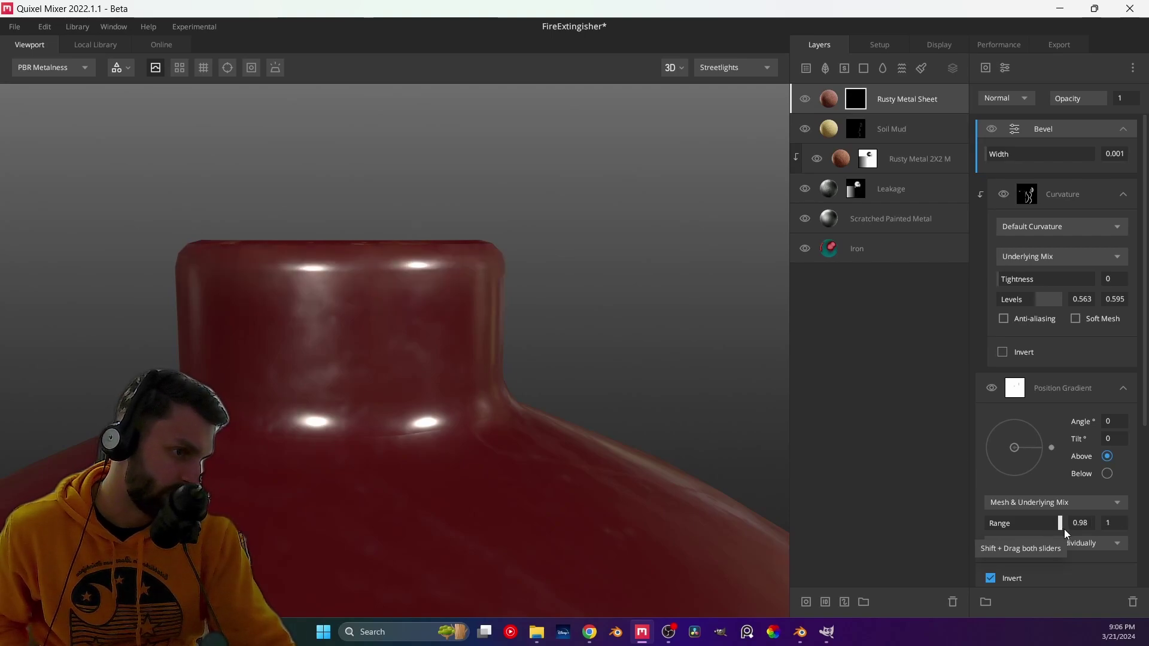
left_click(1079, 523)
type(".9")
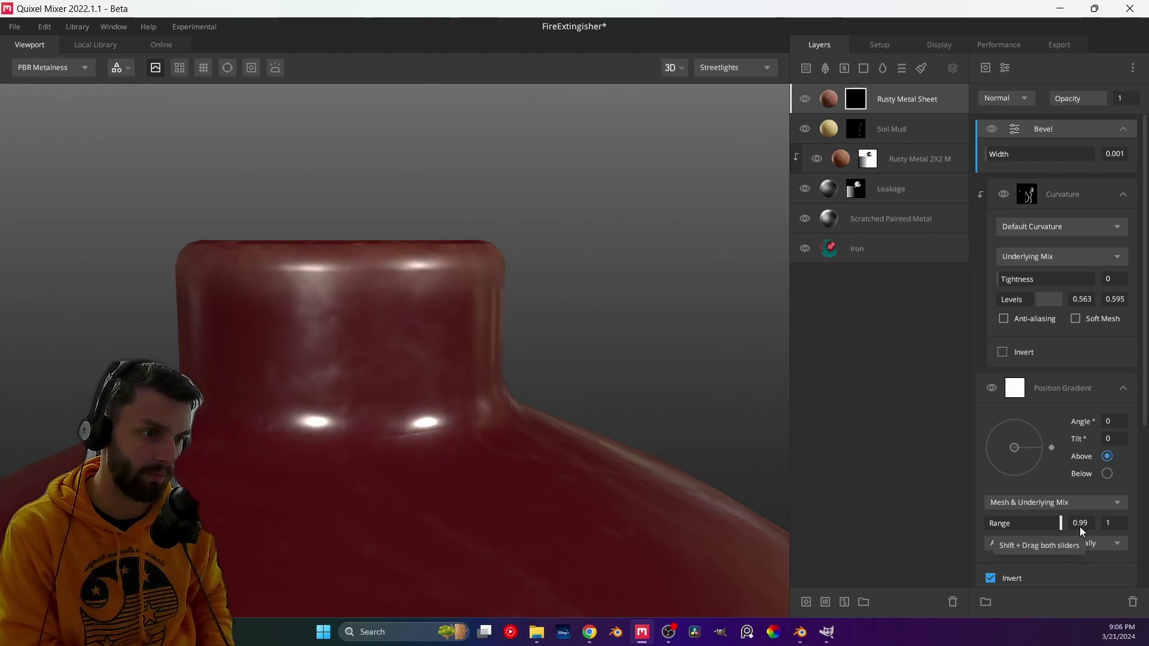
left_click_drag(334, 358, 382, 366)
scroll(421, 395, "down", 2)
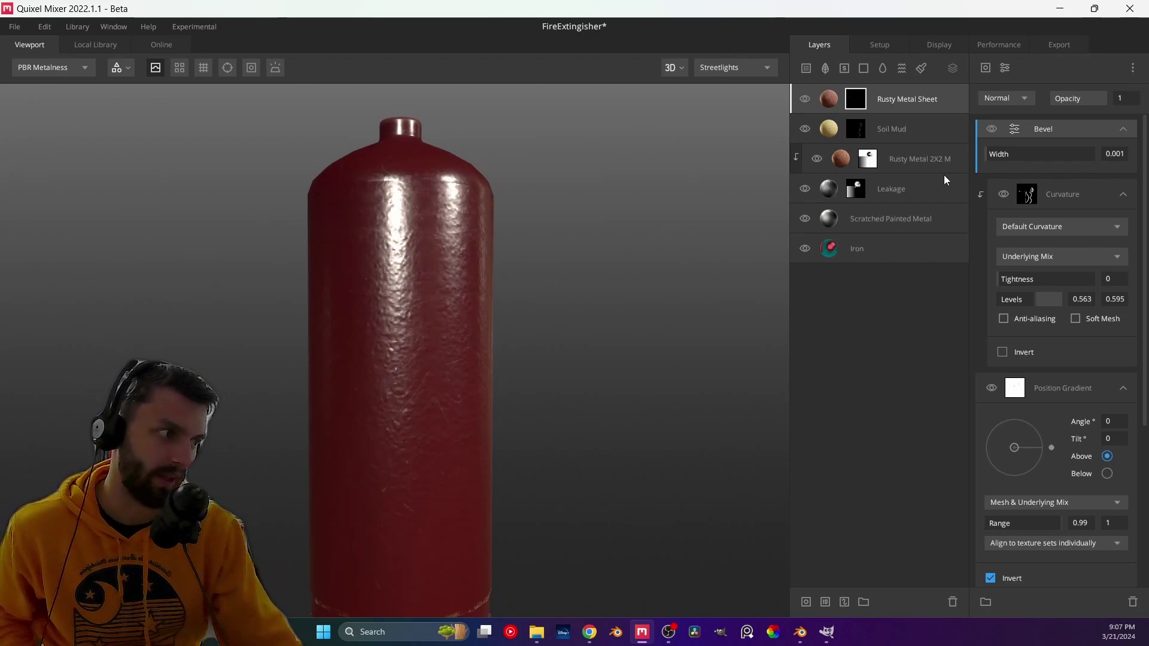
- Clip the Bevel modifier to the component below, then delete it from the mask stack
left_click_drag(1017, 145, 1055, 136)
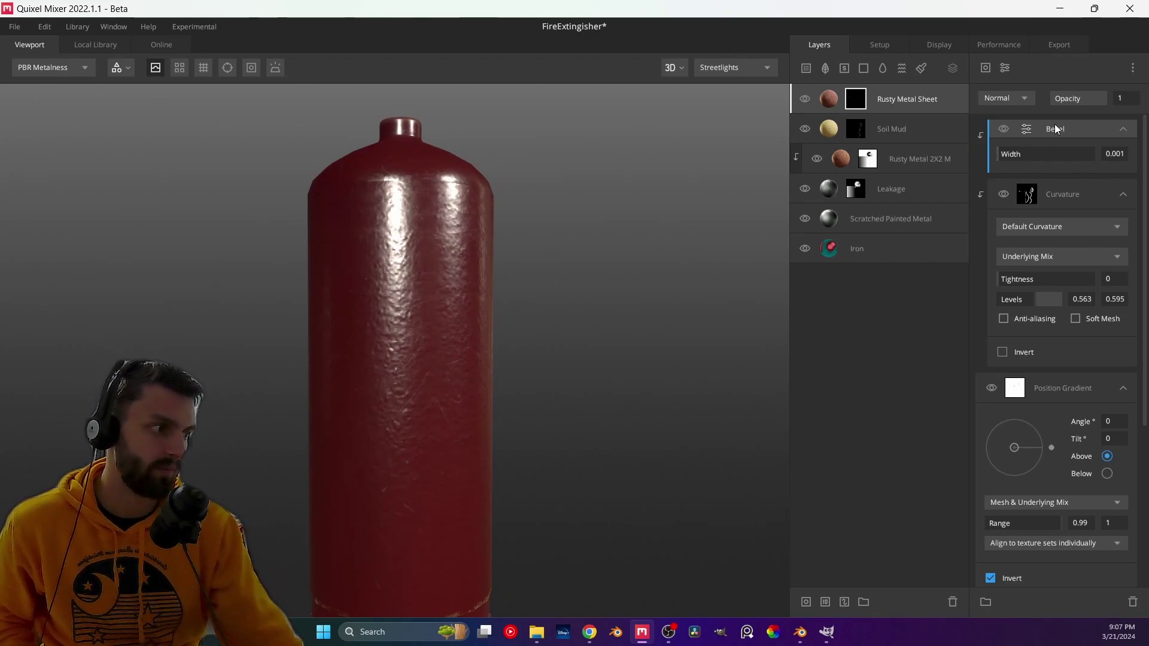
key("Delete")
left_click_drag(429, 166, 453, 211)
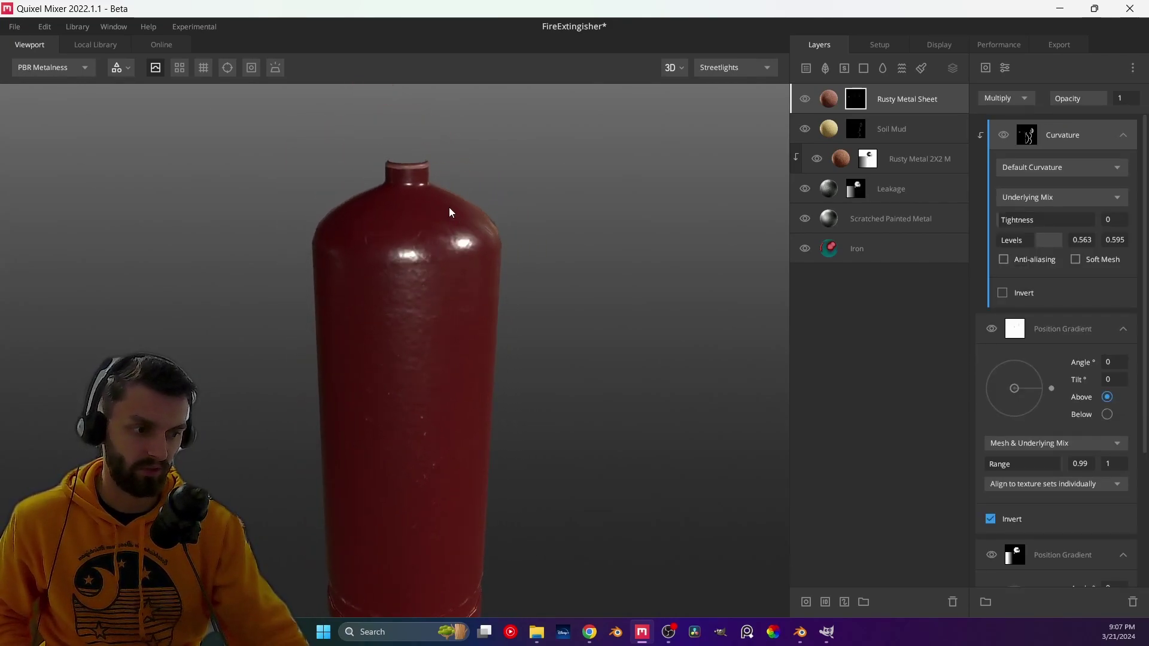
- Add a Perlin Noise component to the Rusty Metal Sheet mask and set its blend mode to Multiply
left_click(986, 68)
mouse_move(1019, 122)
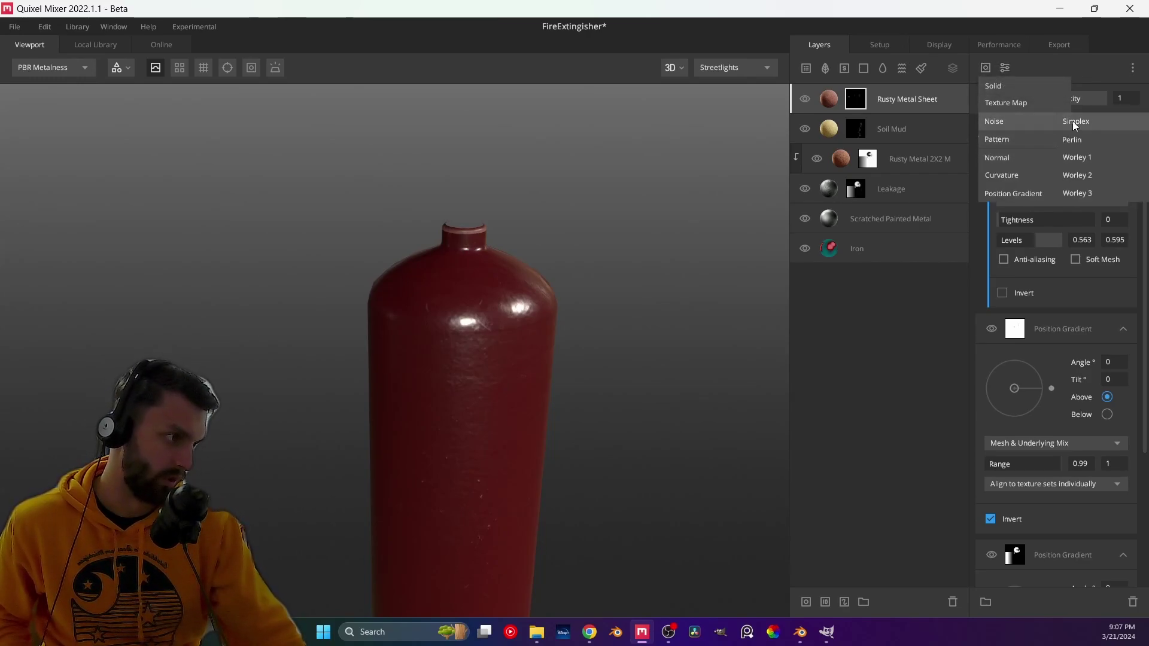
left_click(1079, 145)
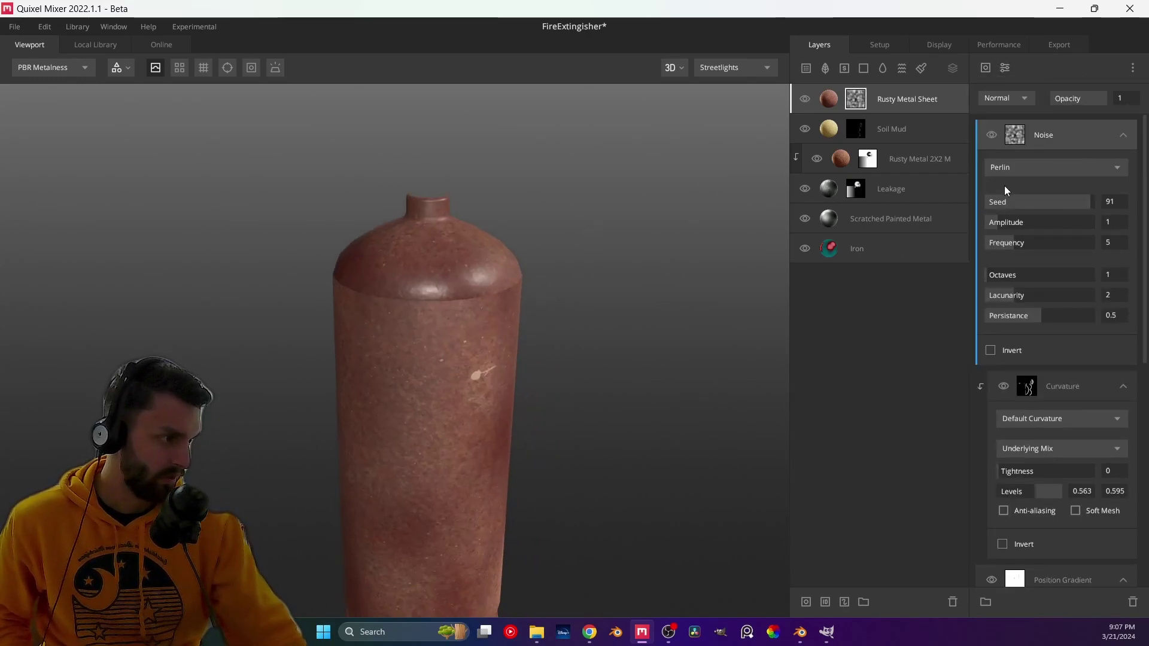
left_click(1018, 99)
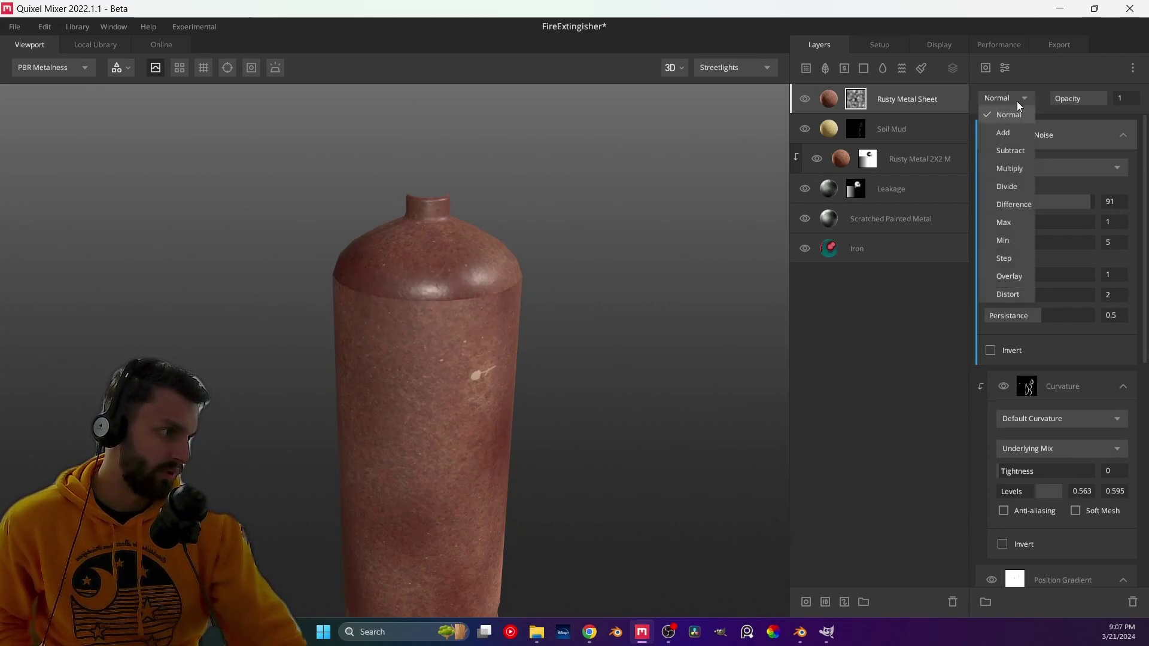
left_click(993, 176)
scroll(453, 240, "up", 3)
left_click_drag(444, 204, 523, 282)
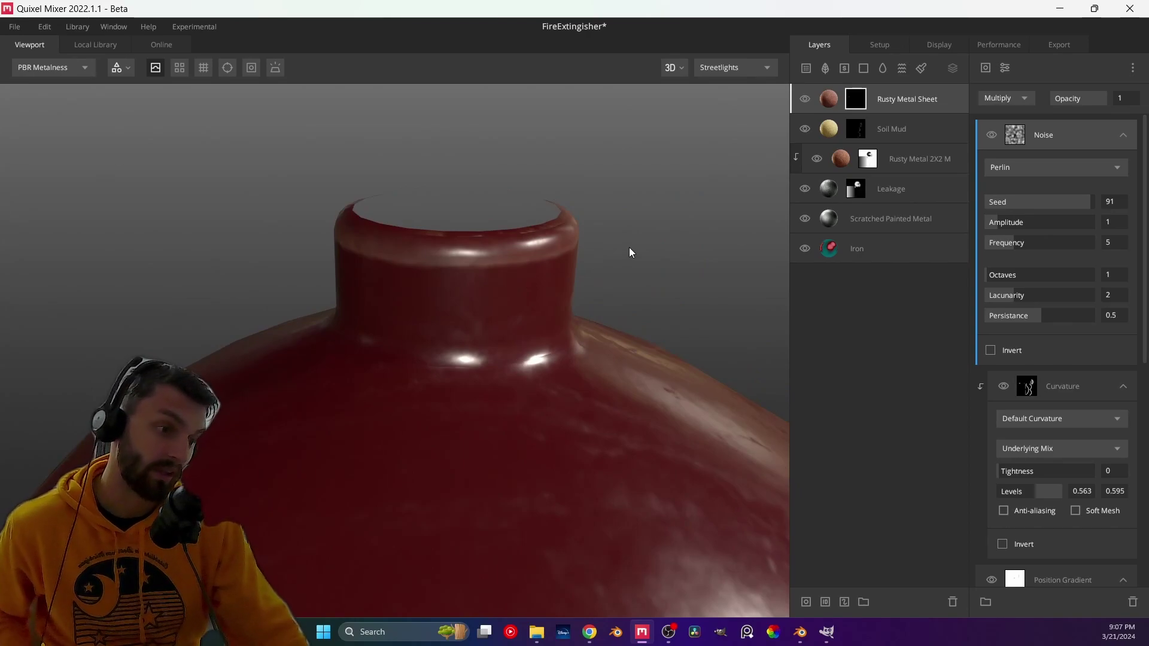
- Set the Perlin noise's frequency to 19.66, octaves to 10, lacunarity to 2.472 and persistence to 0.878
mouse_move(1015, 248)
left_mouse_down()
mouse_move(1092, 251)
mouse_move(1093, 286)
left_mouse_up()
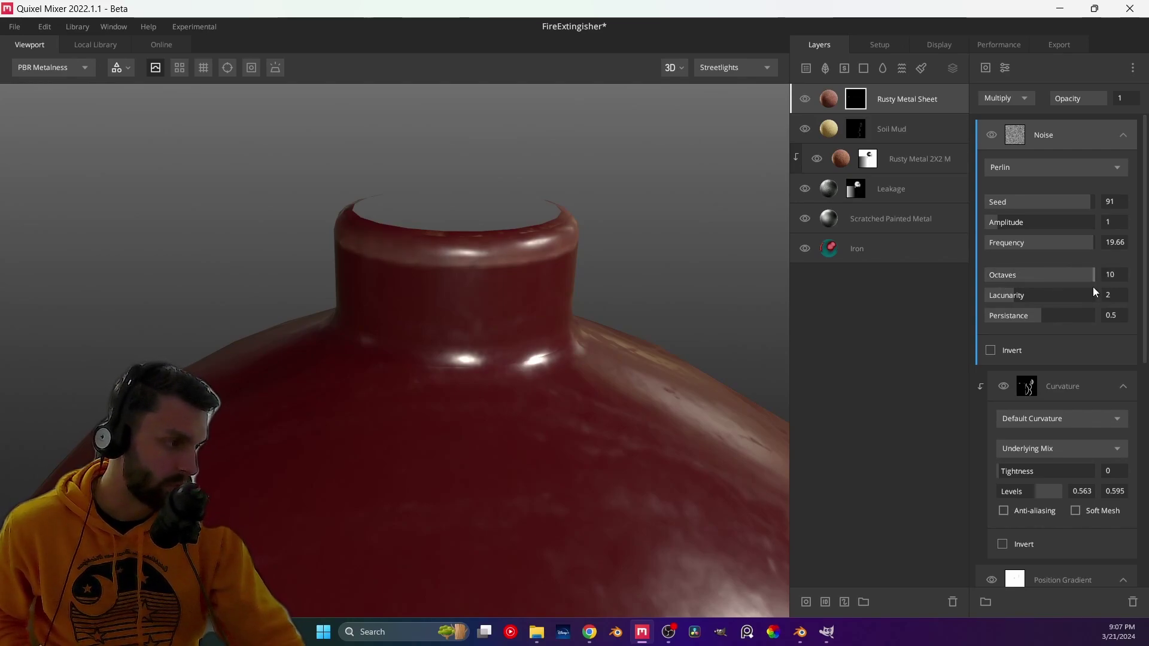
left_click_drag(1043, 321, 1077, 317)
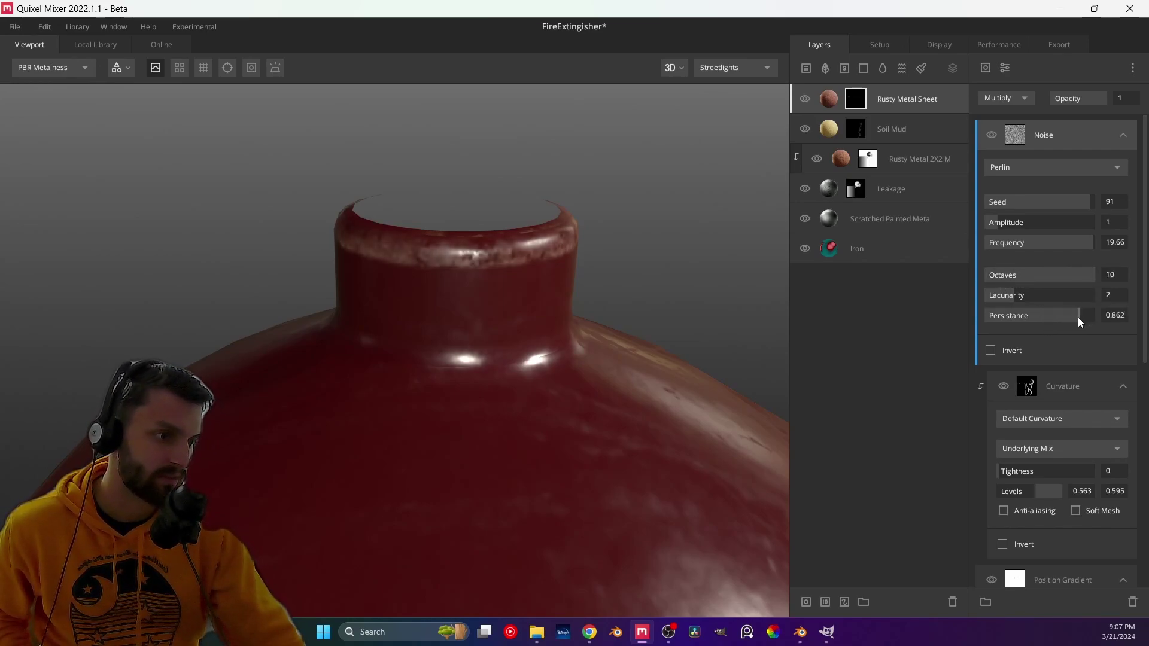
scroll(548, 261, "up", 3)
left_click_drag(519, 272, 687, 246)
left_click_drag(1012, 301, 1080, 318)
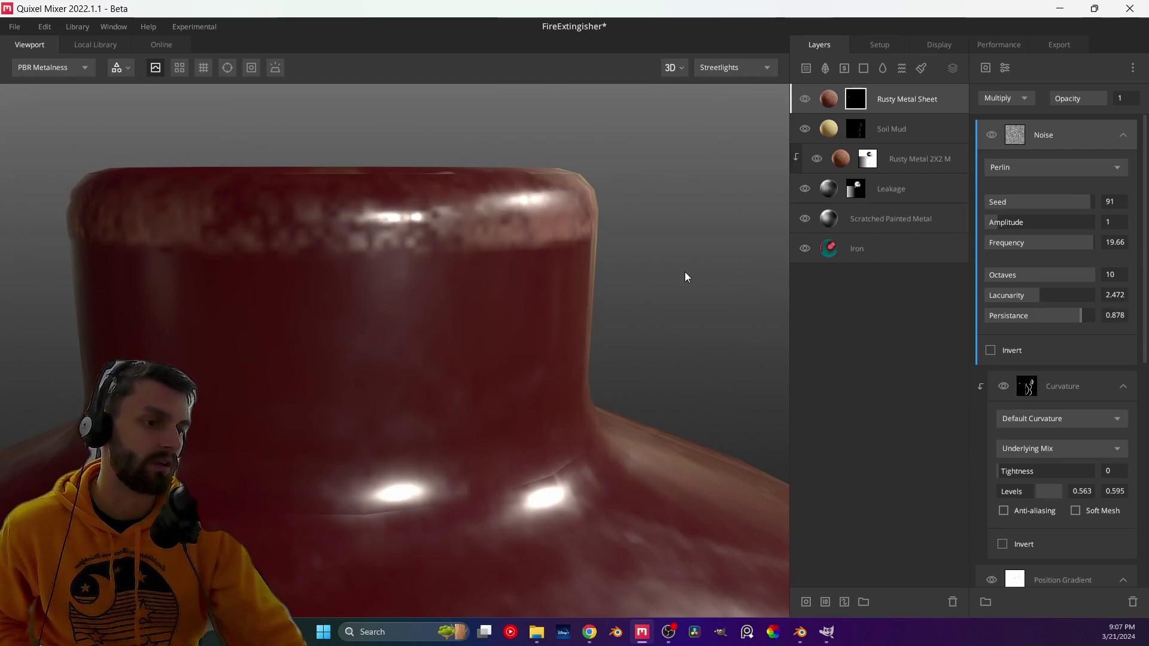
- Add the Rusty Metal 2X2 M material from the local library as a new layer above Rusty Metal Sheet
scroll(425, 256, "down", 5)
scroll(426, 264, "up", 8)
left_click_drag(426, 329, 324, 320)
scroll(432, 307, "down", 5)
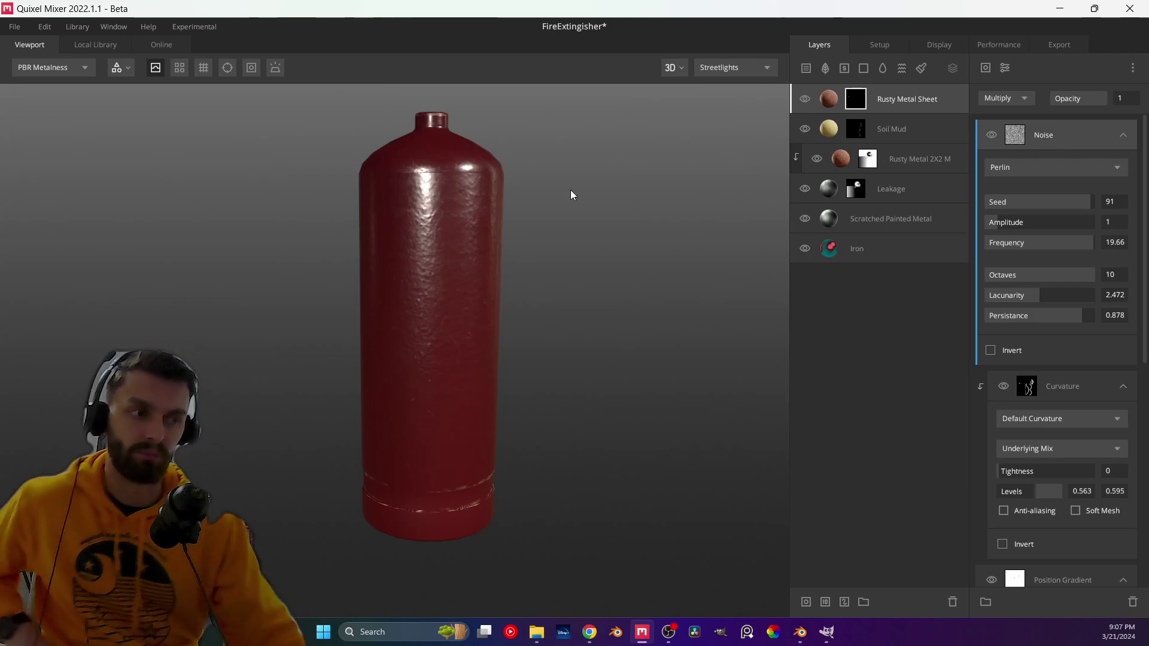
left_click_drag(425, 279, 441, 315)
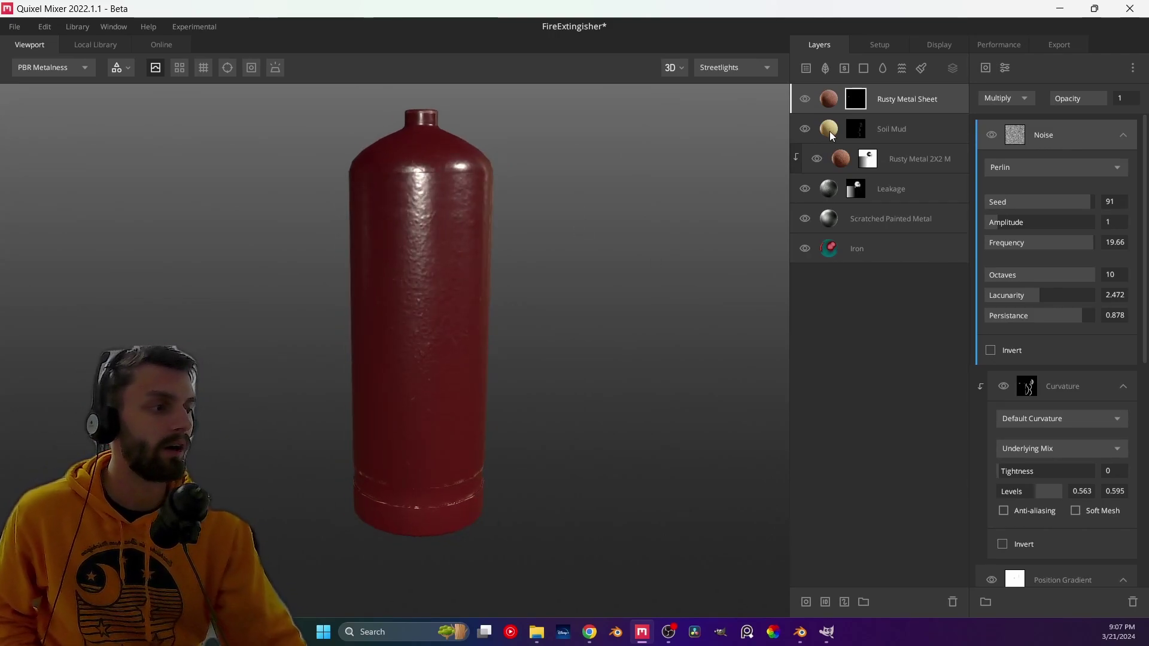
left_click(85, 43)
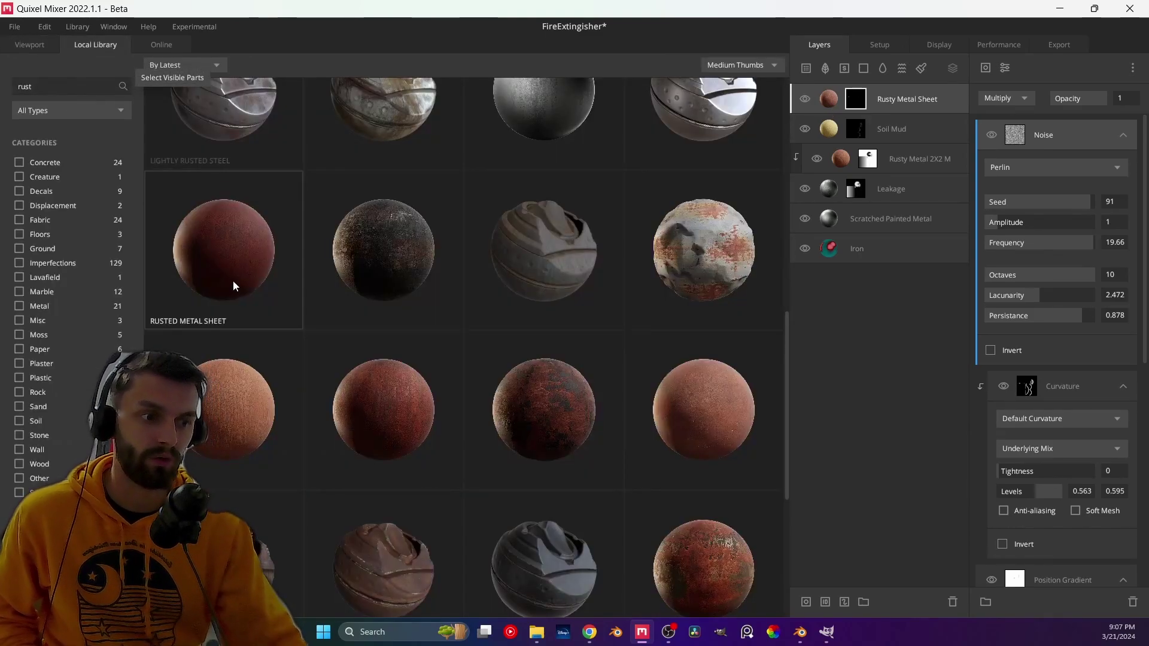
left_click(221, 388)
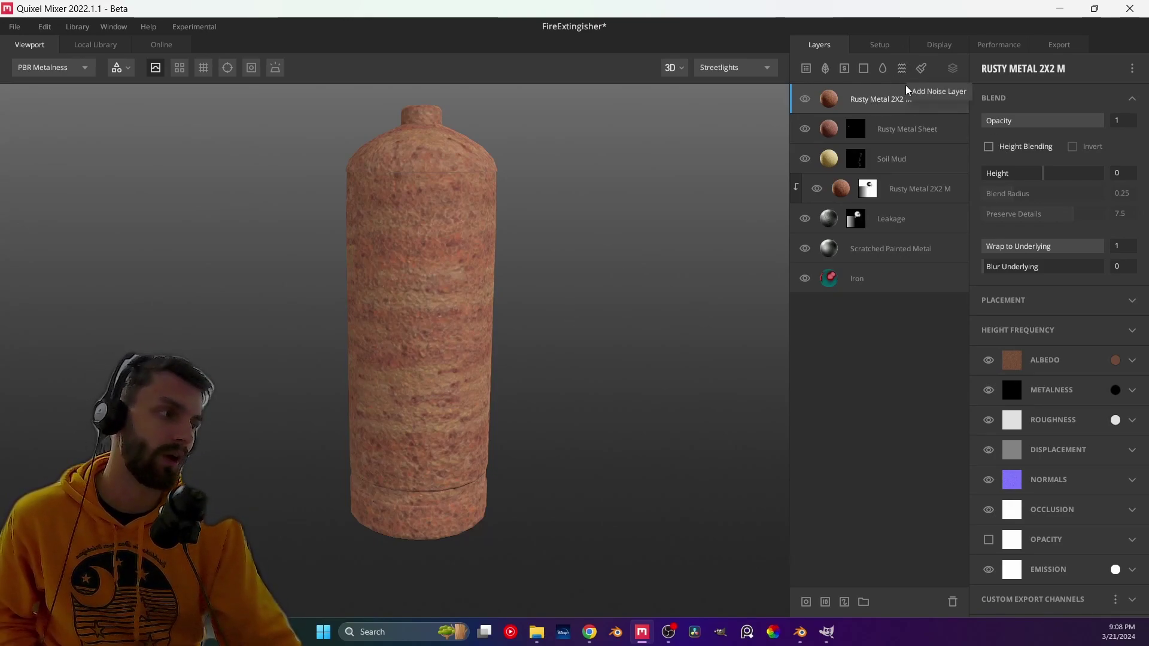
- Add a paint mask to the top Rusty Metal 2X2 M layer, paint trial strokes down the cylinder body and undo the latest ones
right_click(871, 102)
left_click(903, 293)
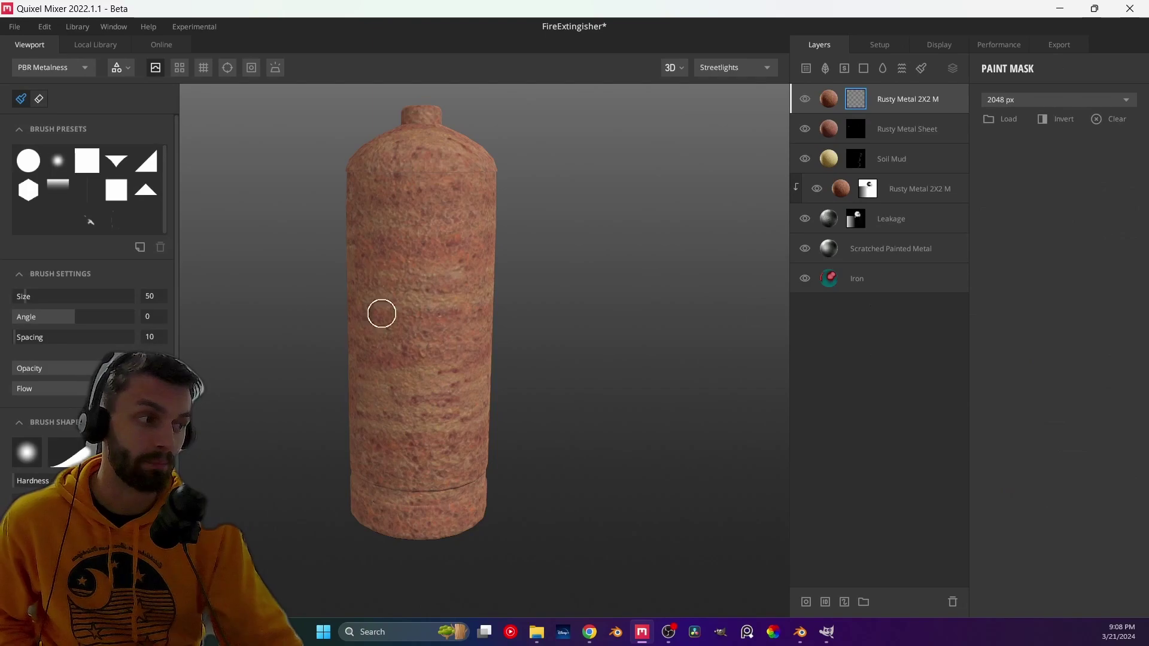
mouse_move(393, 202)
left_mouse_down()
mouse_move(396, 330)
mouse_move(437, 225)
mouse_move(416, 390)
mouse_move(454, 219)
mouse_move(461, 389)
left_mouse_up()
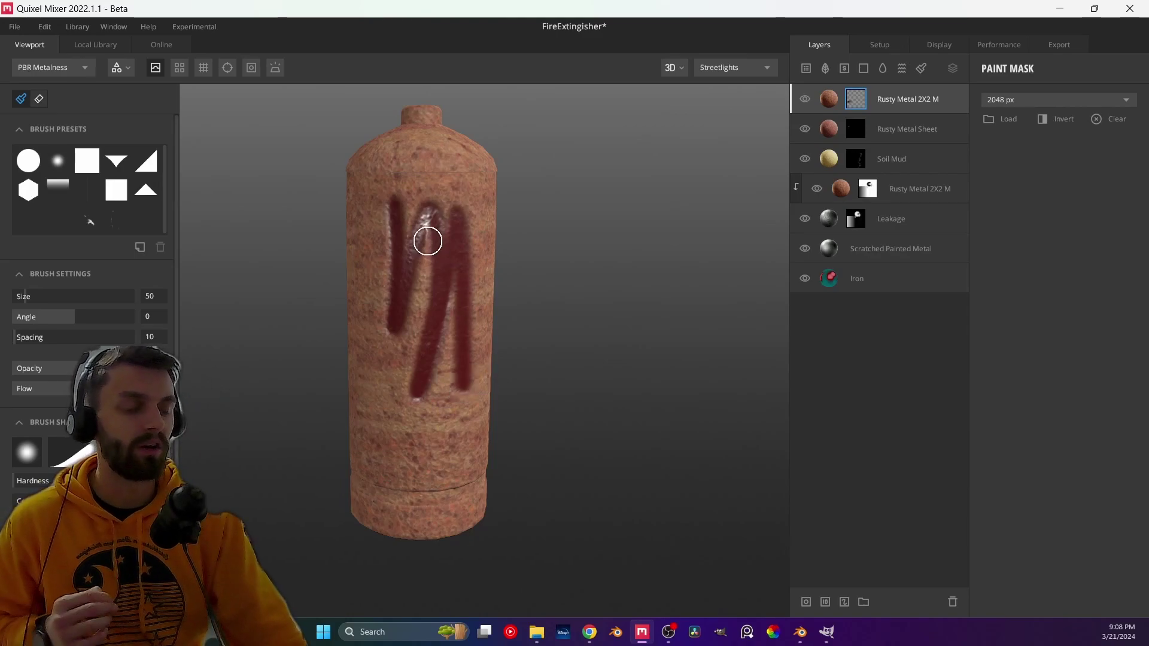
mouse_move(424, 209)
left_mouse_down()
mouse_move(438, 237)
mouse_move(363, 247)
mouse_move(388, 224)
mouse_move(417, 226)
mouse_move(402, 259)
mouse_move(408, 384)
left_mouse_up()
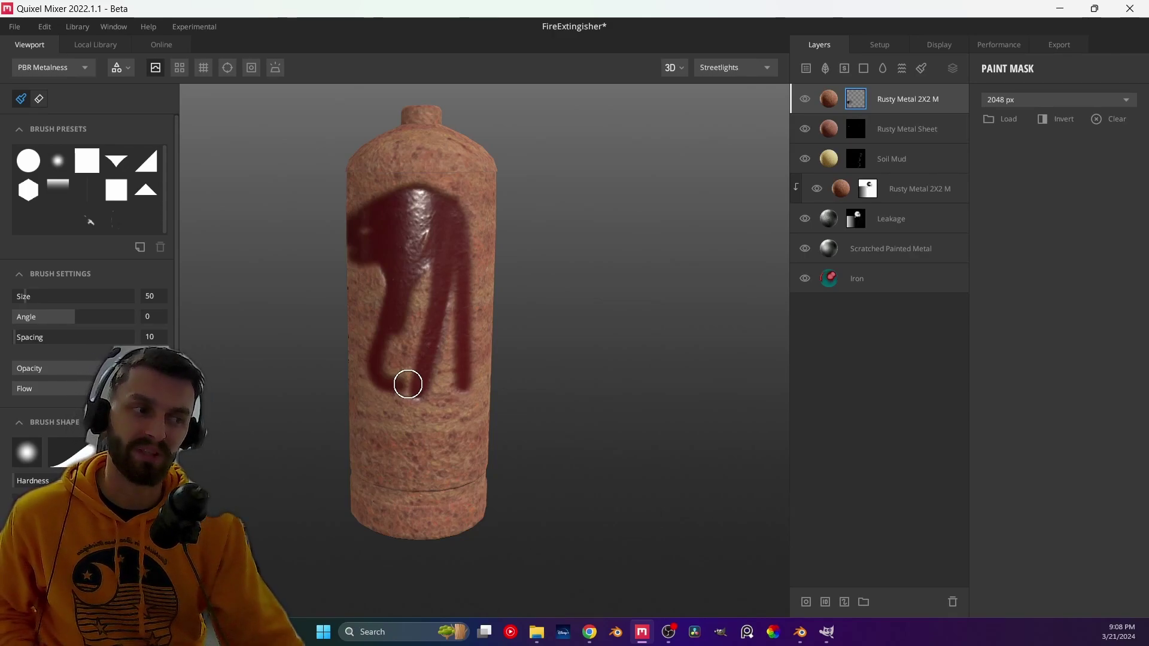
key("ctrl+z")
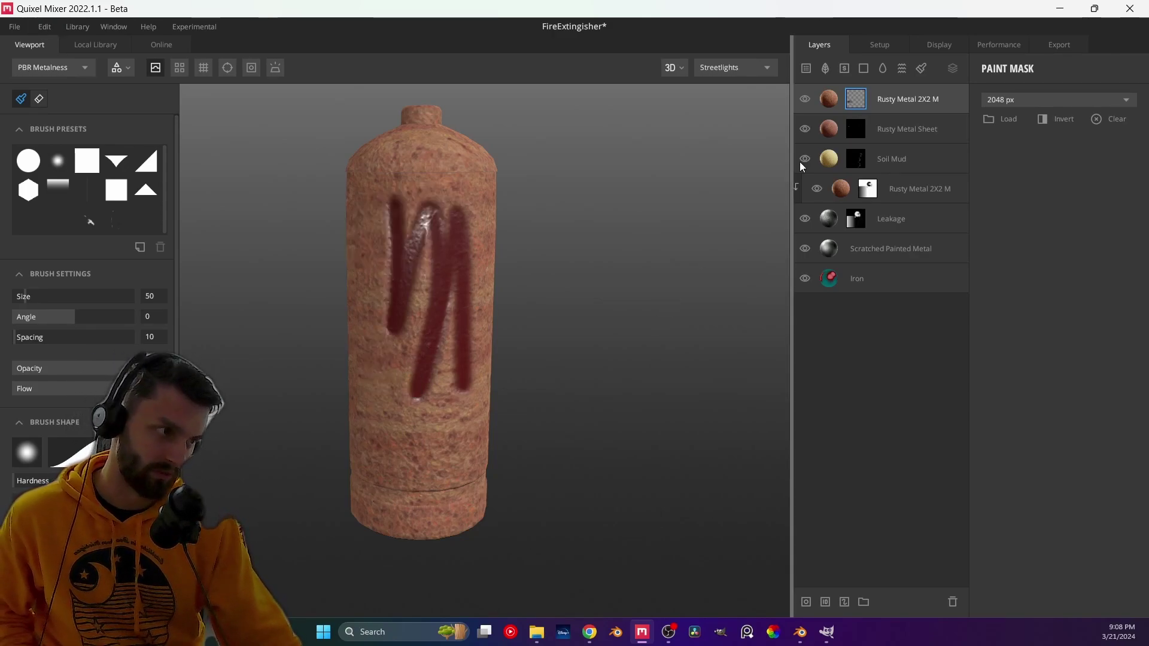
key("ctrl+z")
- Disable the displacement channel on the top Rusty Metal 2X2 M layer and on the Rusty Metal Sheet layer
left_click(989, 449)
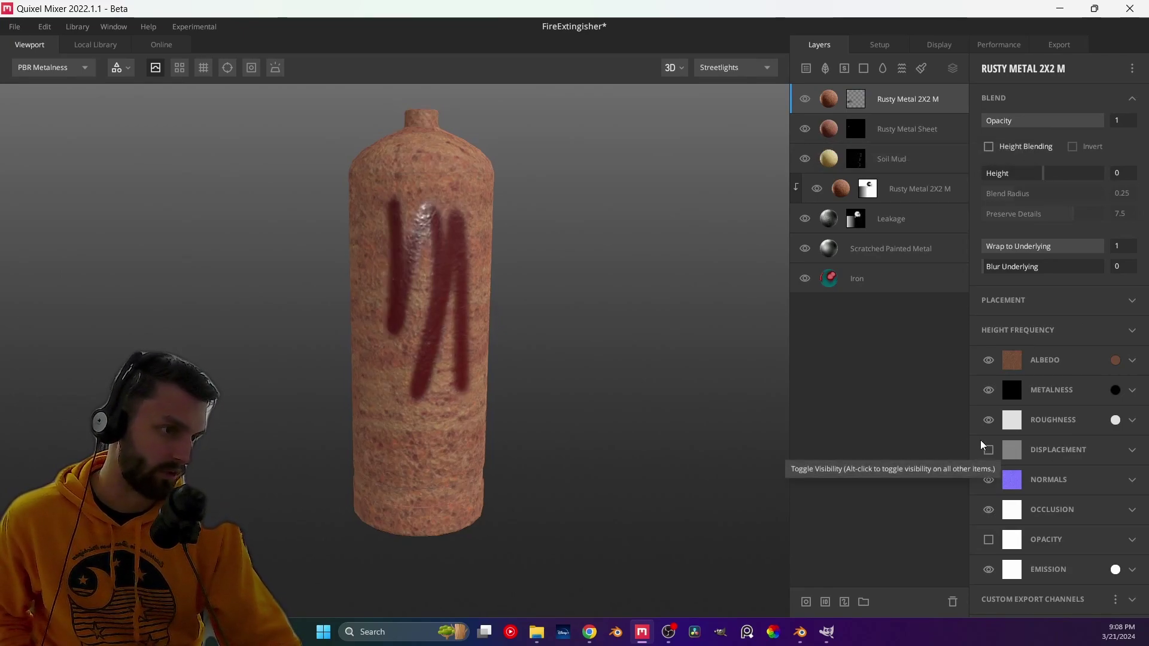
left_click(829, 130)
left_click(988, 449)
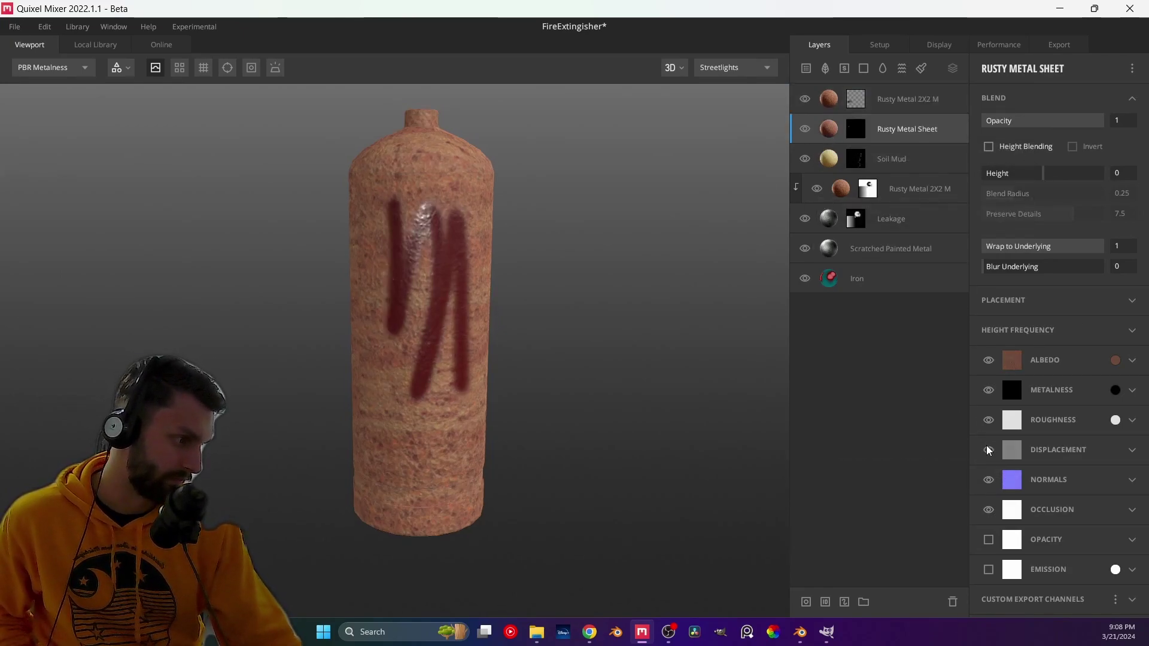
left_click(829, 160)
left_click(829, 132)
- Clear the top Rusty Metal 2X2 M layer's paint mask and give the layer a mask stack with a Texture Map component
left_click(827, 103)
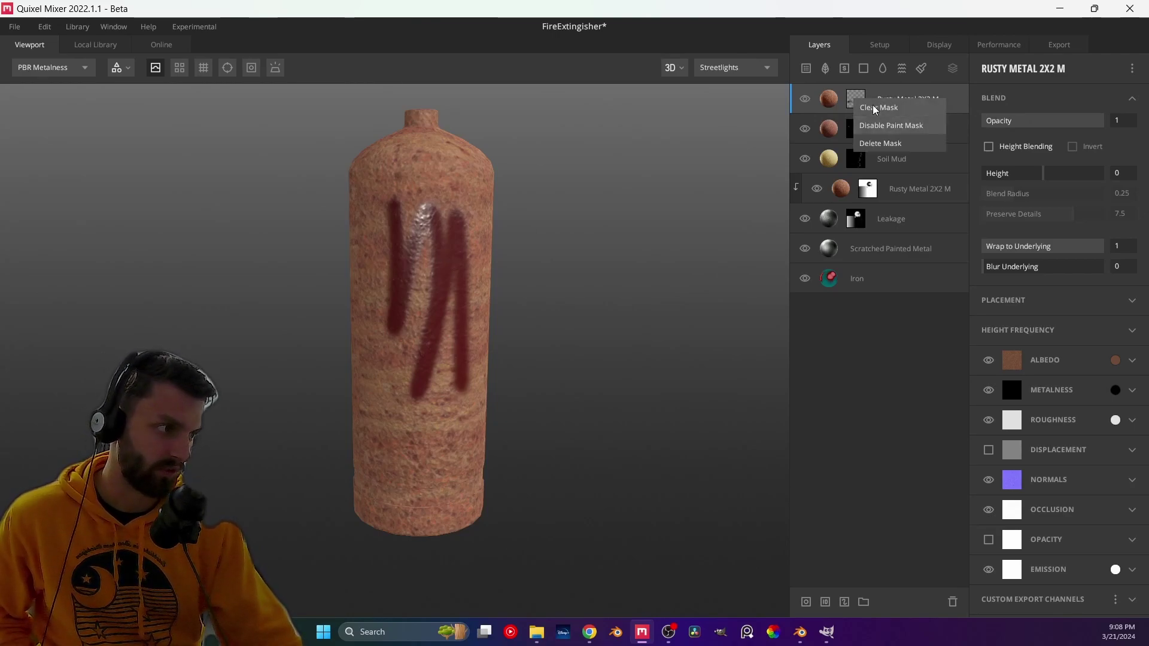
key("ctrl+z")
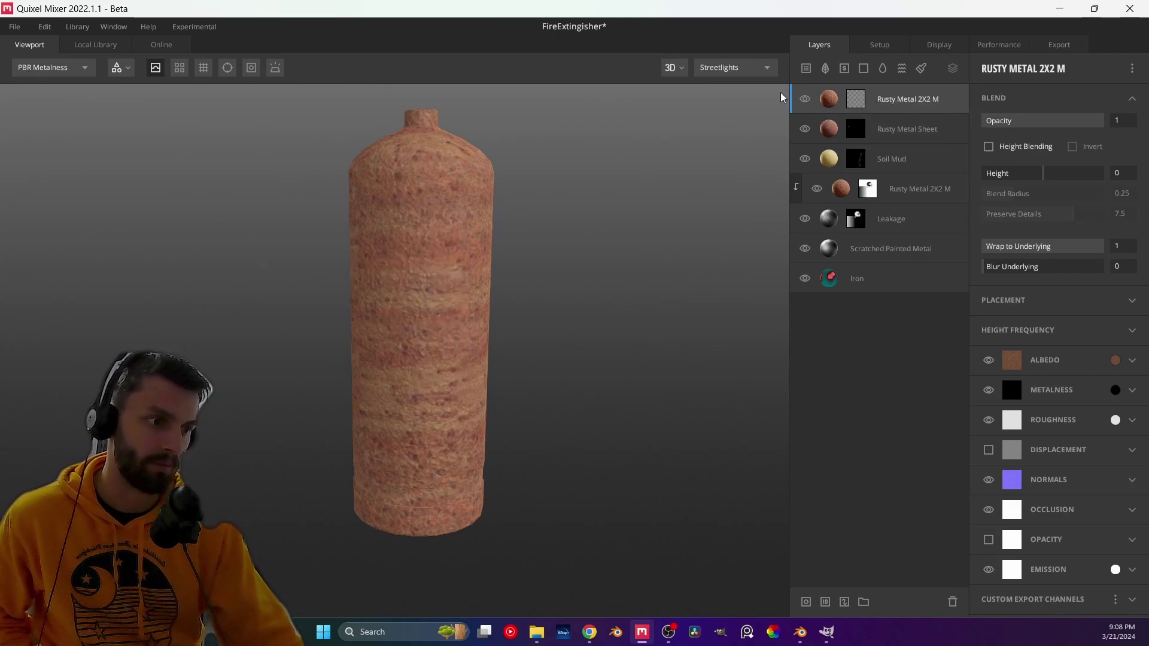
right_click(873, 101)
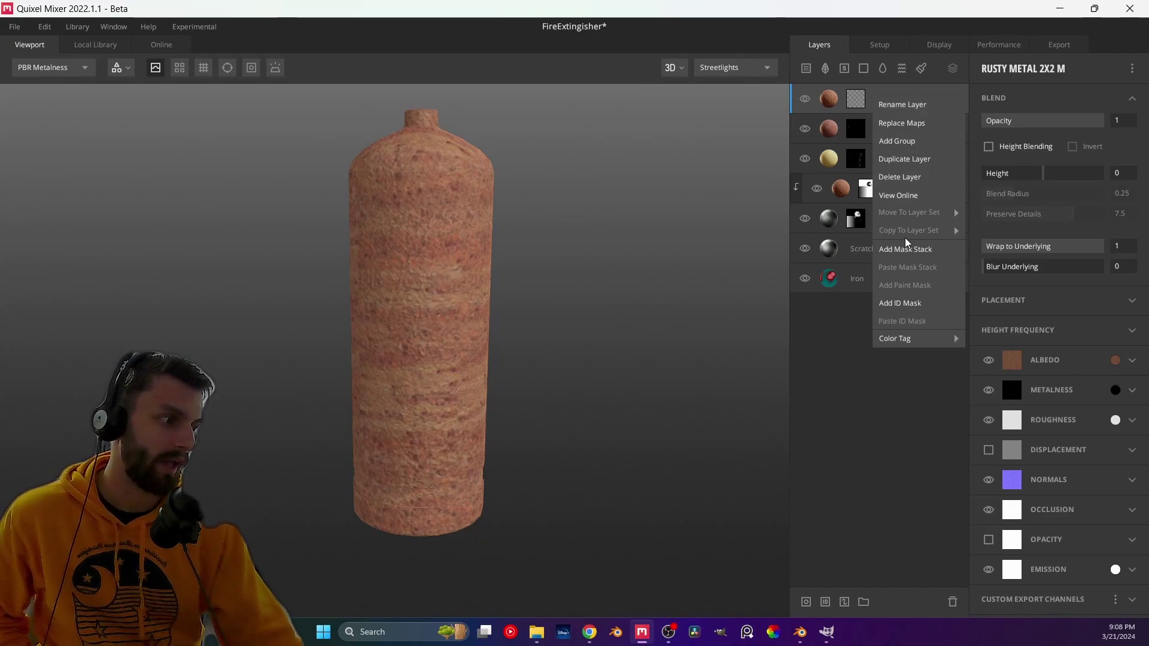
left_click(906, 249)
left_click(982, 68)
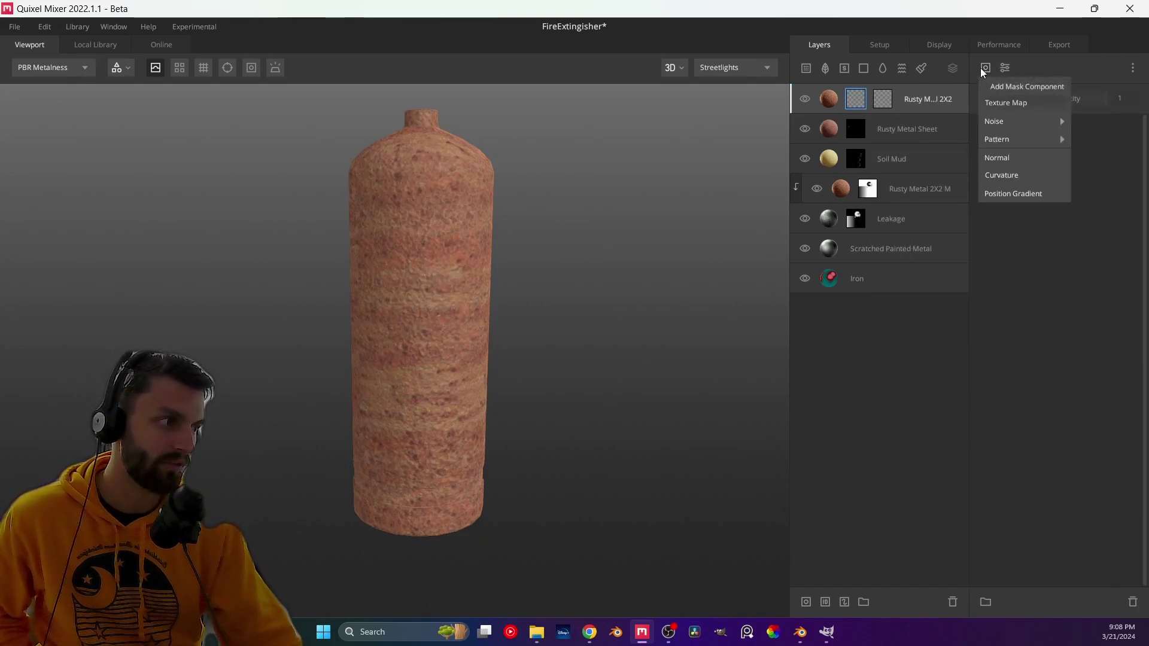
left_click(1005, 102)
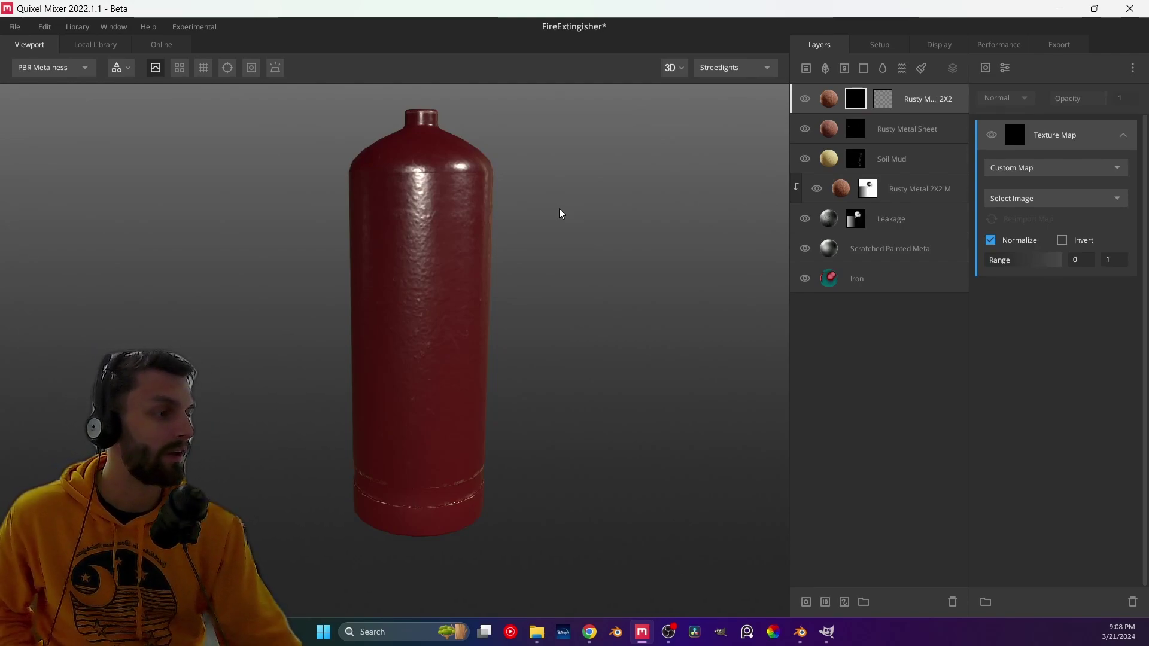
- Try the splatter brush preset on the top layer's paint mask with a stroke down the cylinder body, then undo it
left_click(883, 103)
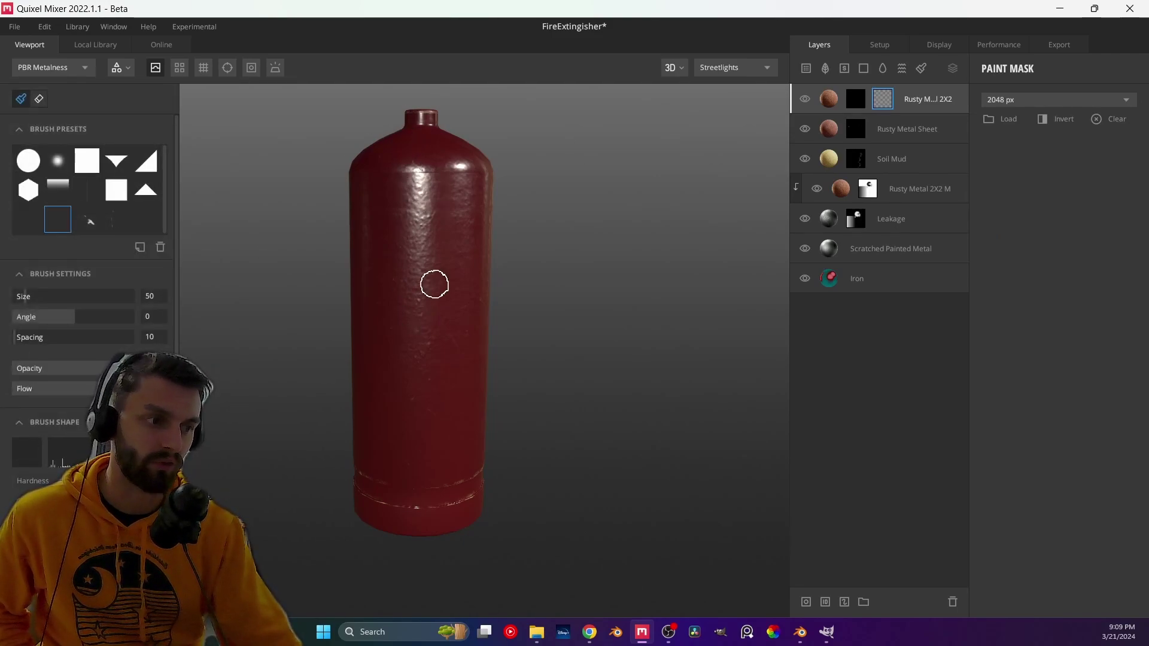
left_click(86, 223)
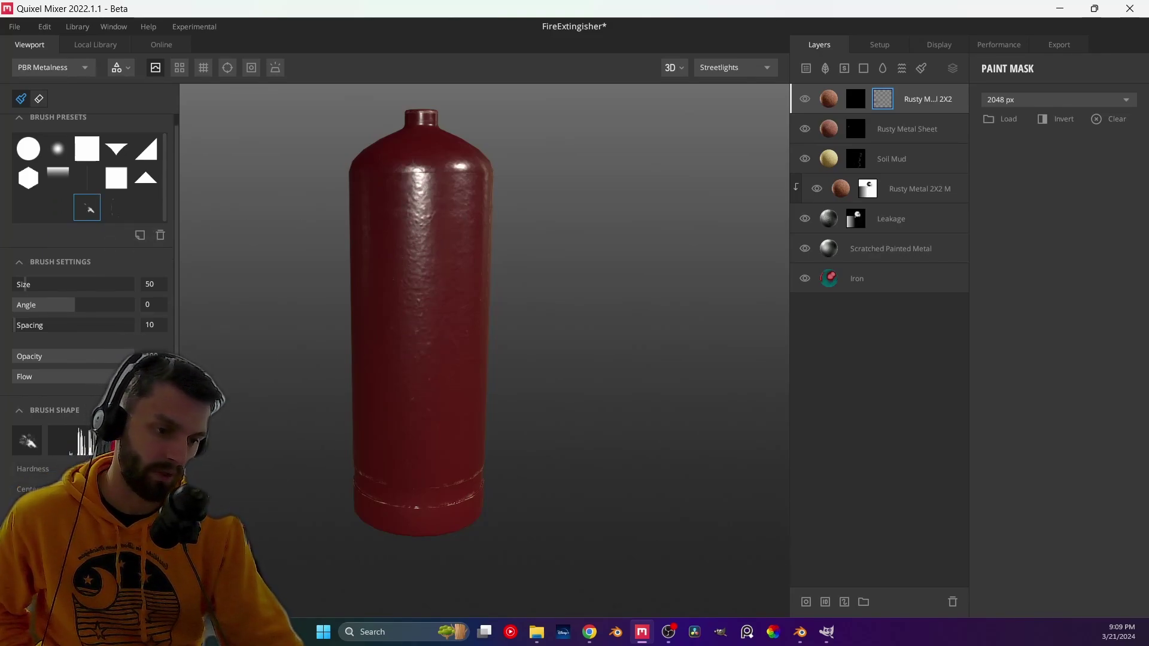
scroll(90, 239, "down", 1)
scroll(90, 239, "down", 3)
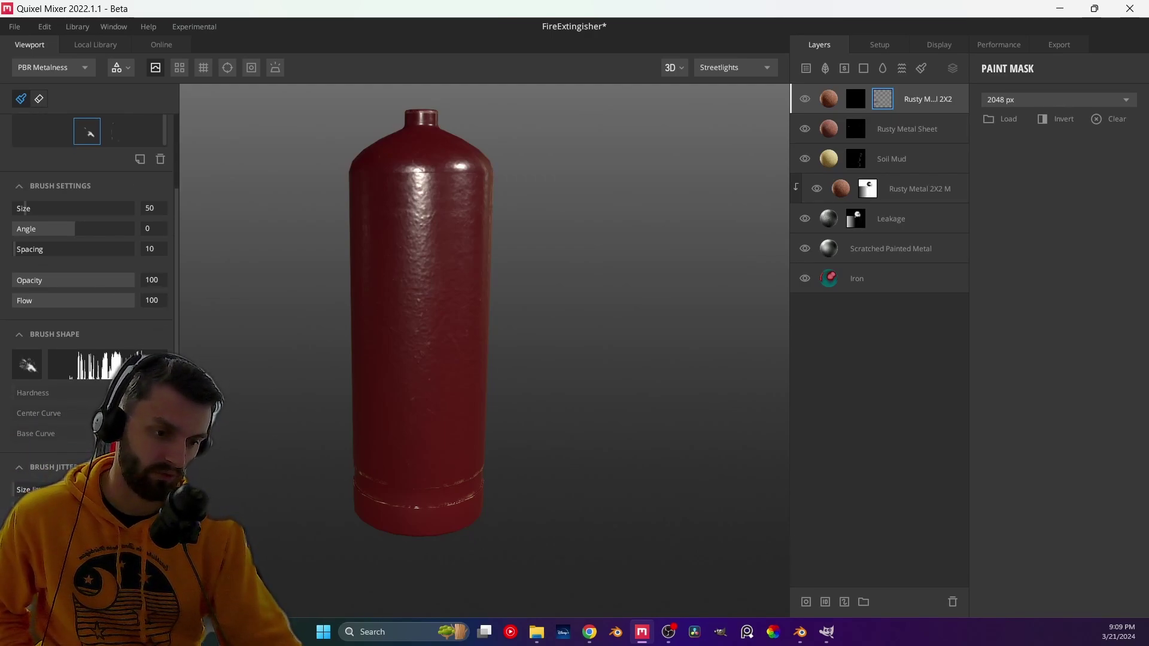
mouse_move(397, 198)
left_mouse_down()
mouse_move(413, 291)
mouse_move(443, 196)
mouse_move(453, 345)
left_mouse_up()
key("ctrl+z")
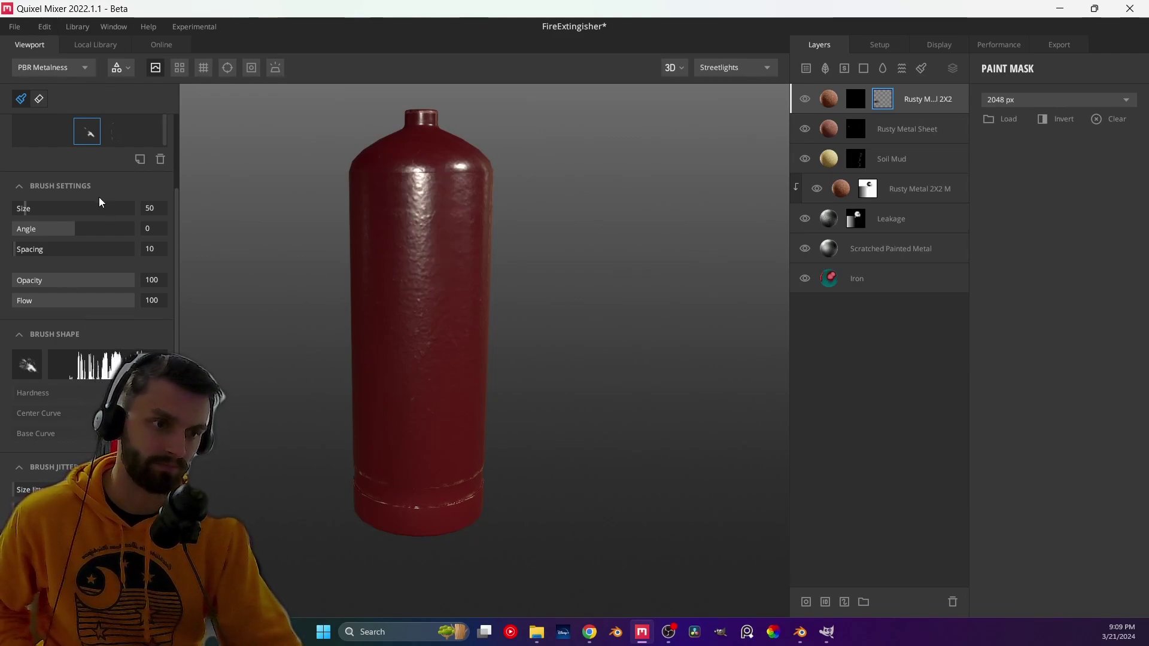
- Paint a trial stroke down the cylinder body with the brush preset just before the splatter one and check it from another angle
left_click(57, 131)
mouse_move(392, 180)
left_mouse_down()
mouse_move(412, 275)
mouse_move(432, 271)
mouse_move(433, 193)
mouse_move(445, 286)
mouse_move(462, 176)
mouse_move(472, 359)
left_mouse_up()
middle_click_drag(530, 431, 369, 389, "alt")
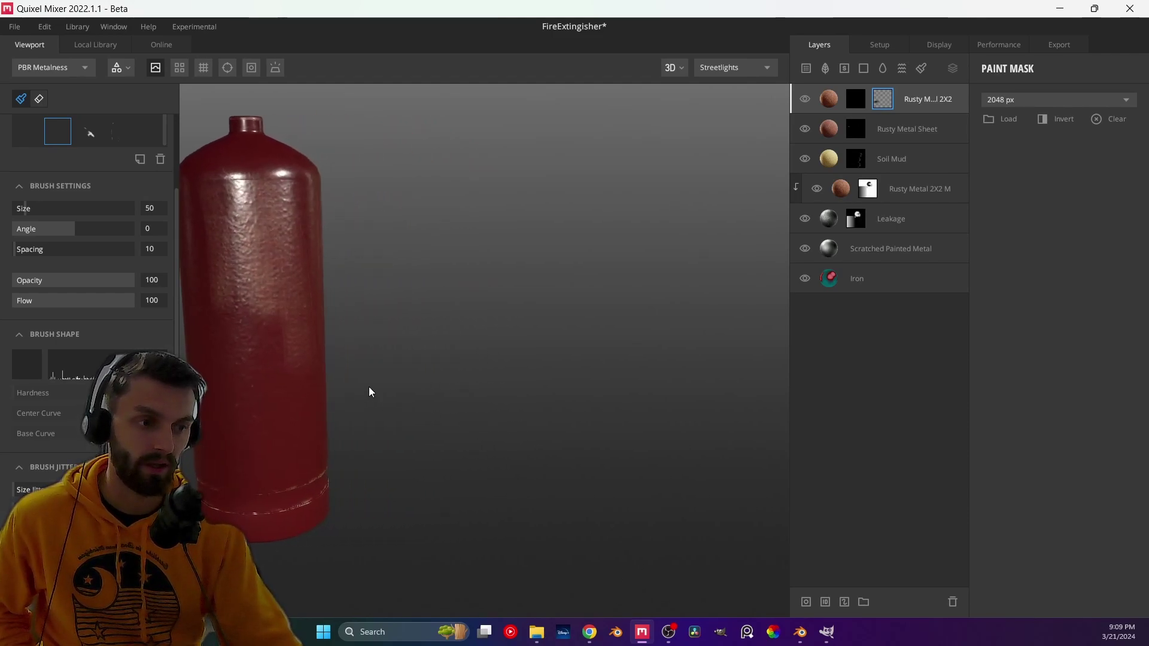
left_click_drag(322, 372, 223, 371, "alt")
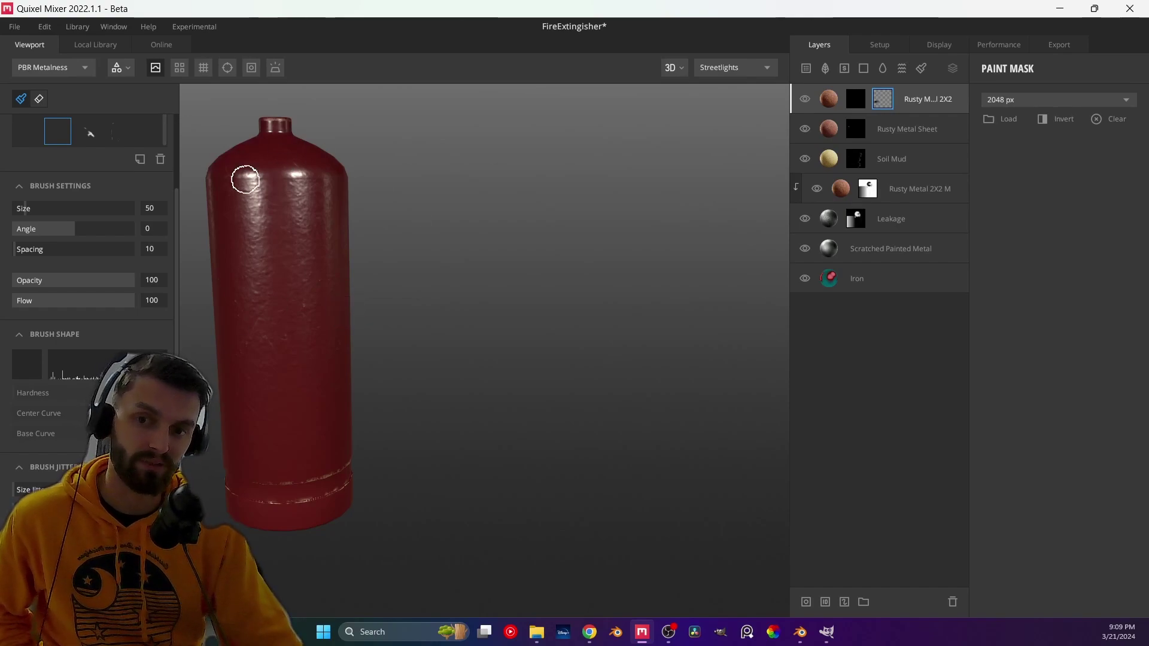
left_click(26, 367)
left_click(27, 366)
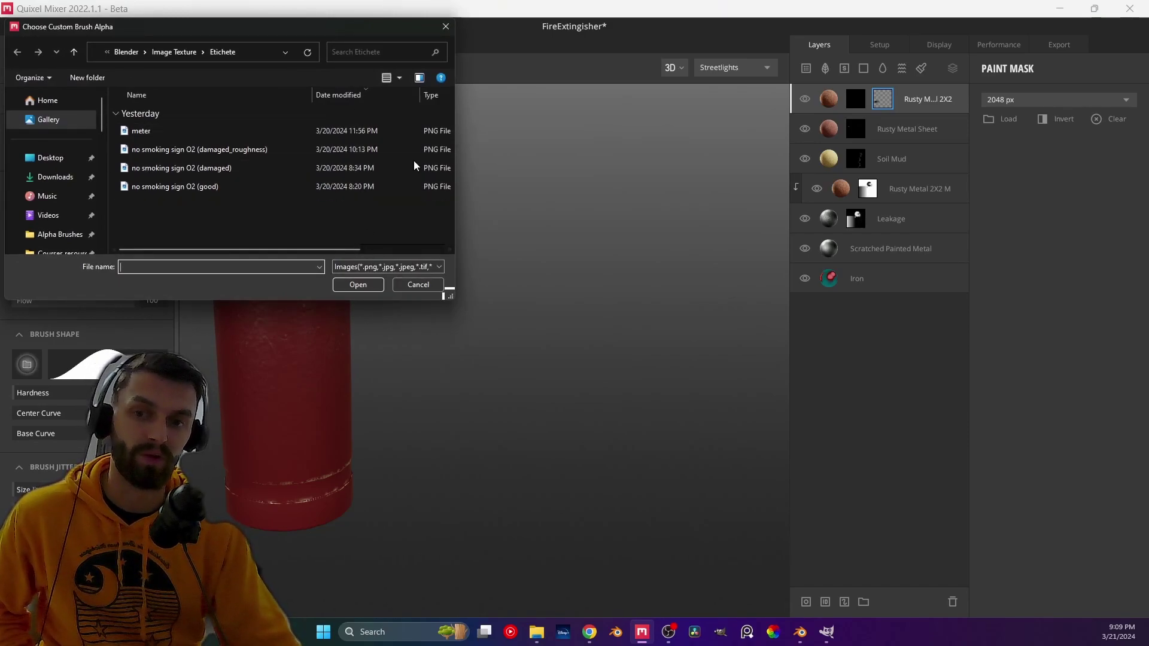
left_click(418, 284)
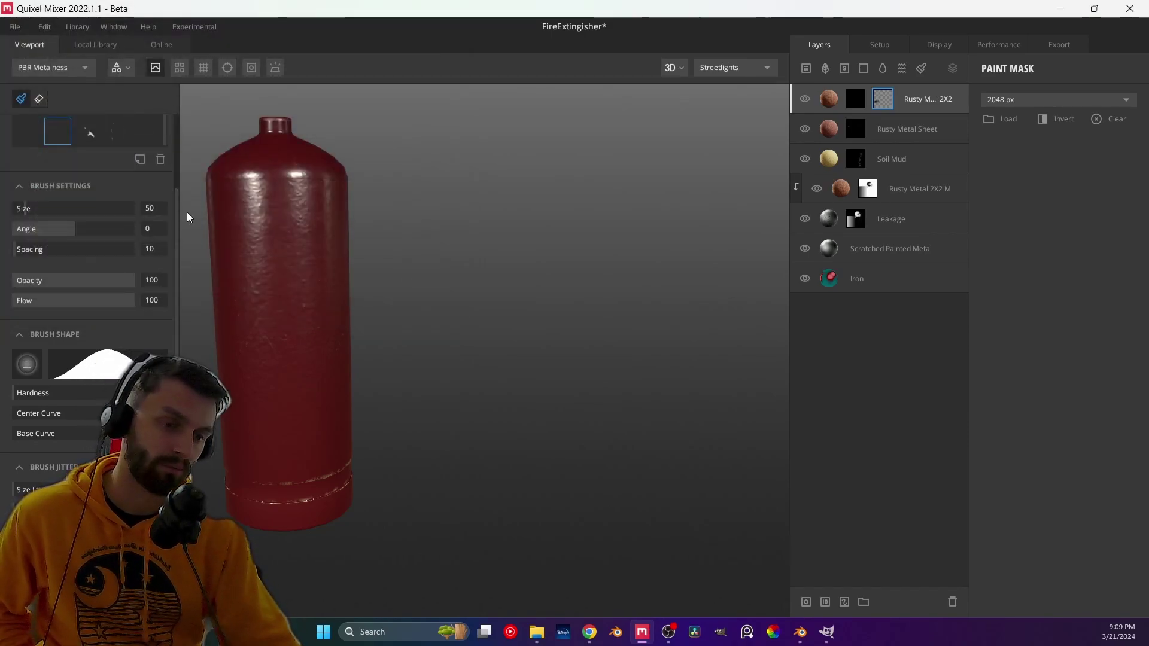
- Search the online library for "brushes" and browse the available brush shapes
left_click(160, 44)
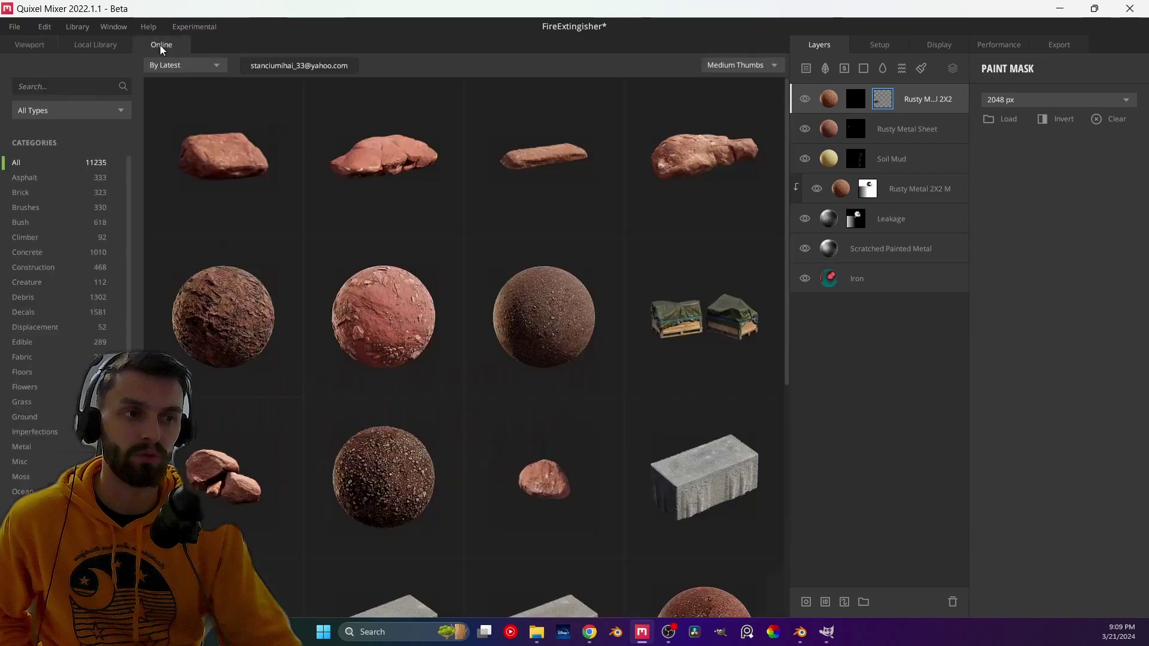
left_click(44, 91)
type("brushes")
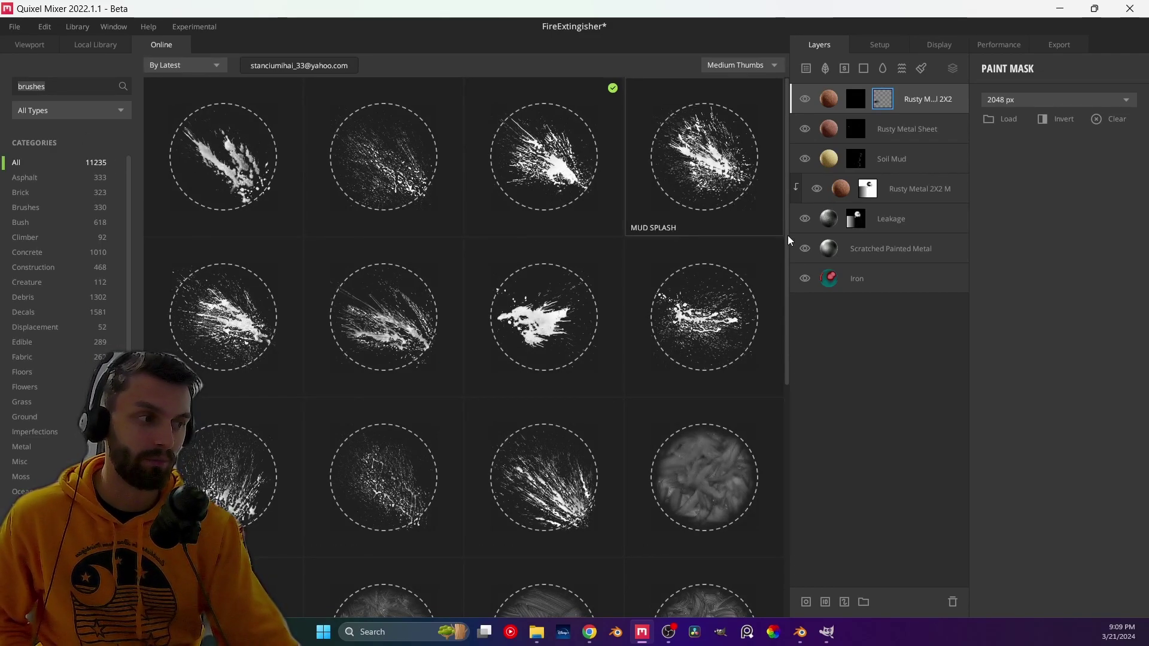
scroll(785, 351, "down", 2)
scroll(788, 350, "down", 2)
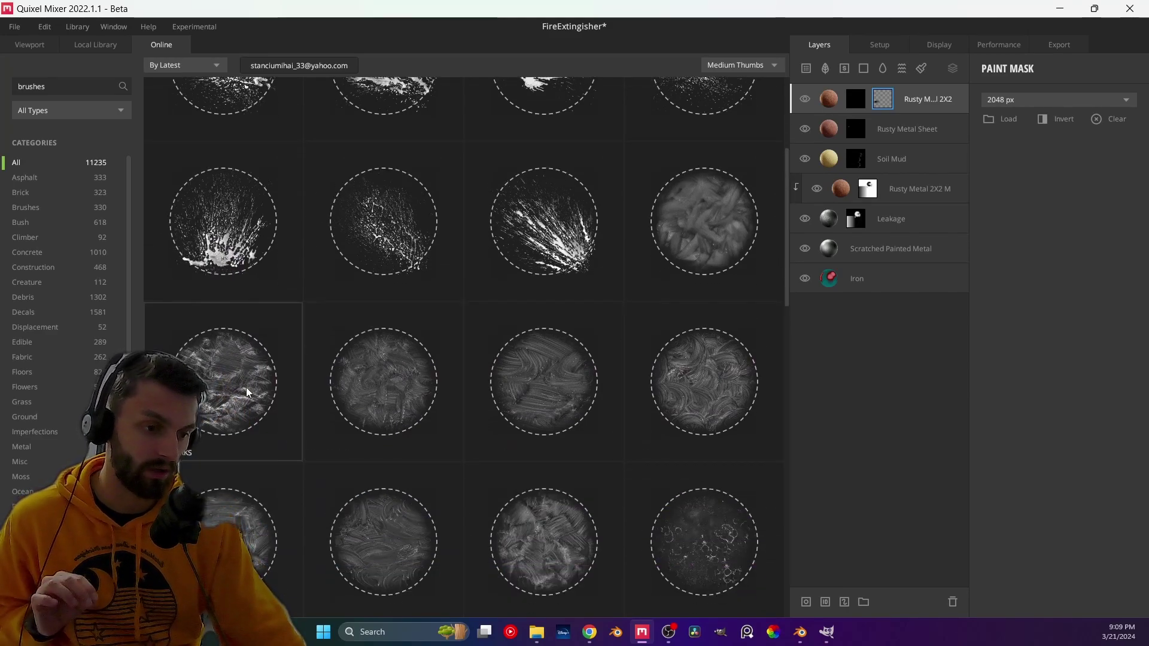
mouse_move(785, 270)
left_mouse_down()
mouse_move(786, 352)
mouse_move(736, 365)
left_mouse_up()
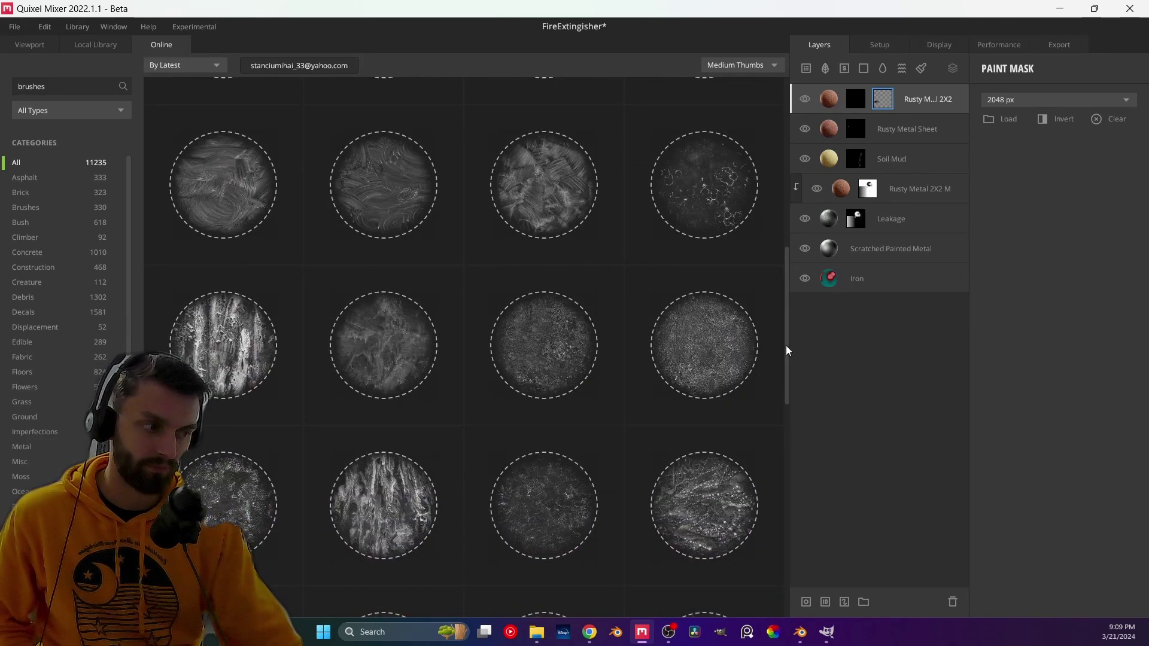
left_click_drag(786, 349, 781, 453)
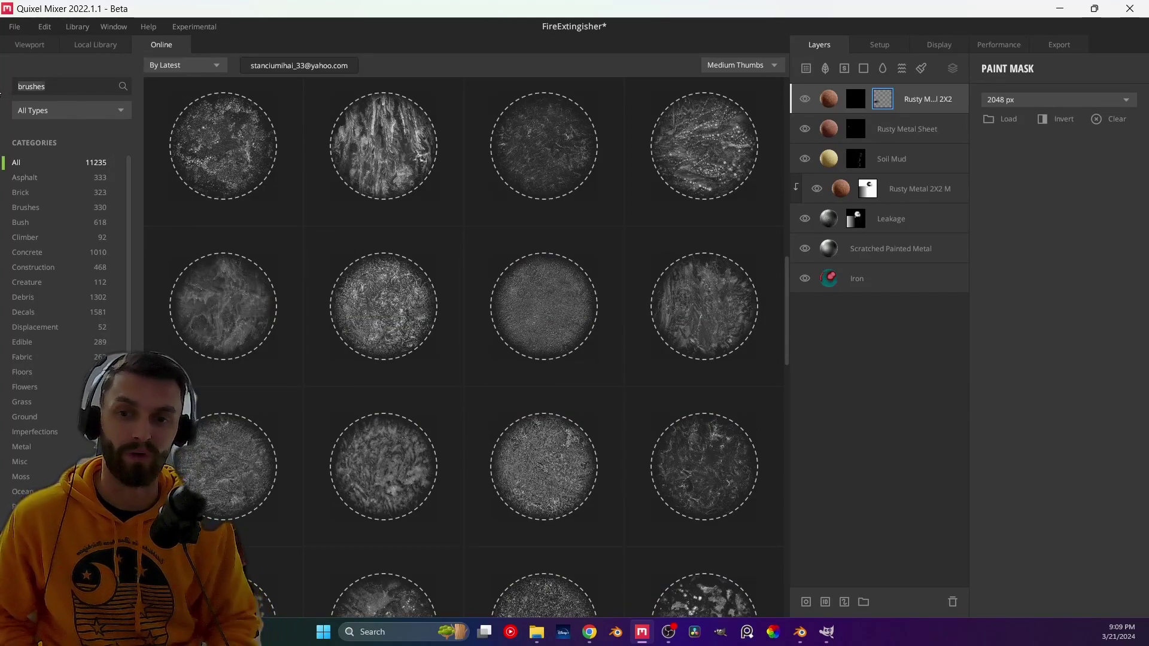
- Search the online library for "rust brush", download both Rust brushes and return to the 3D view of the fire extinguisher
left_click_drag(56, 86, 1, 93)
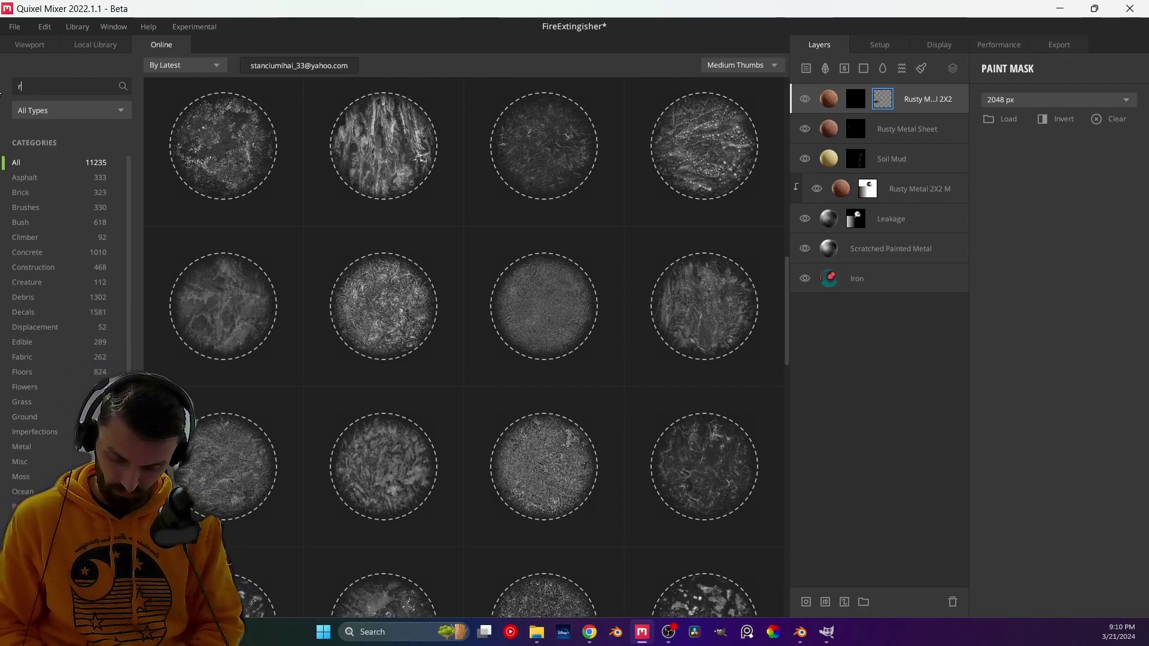
key("Return")
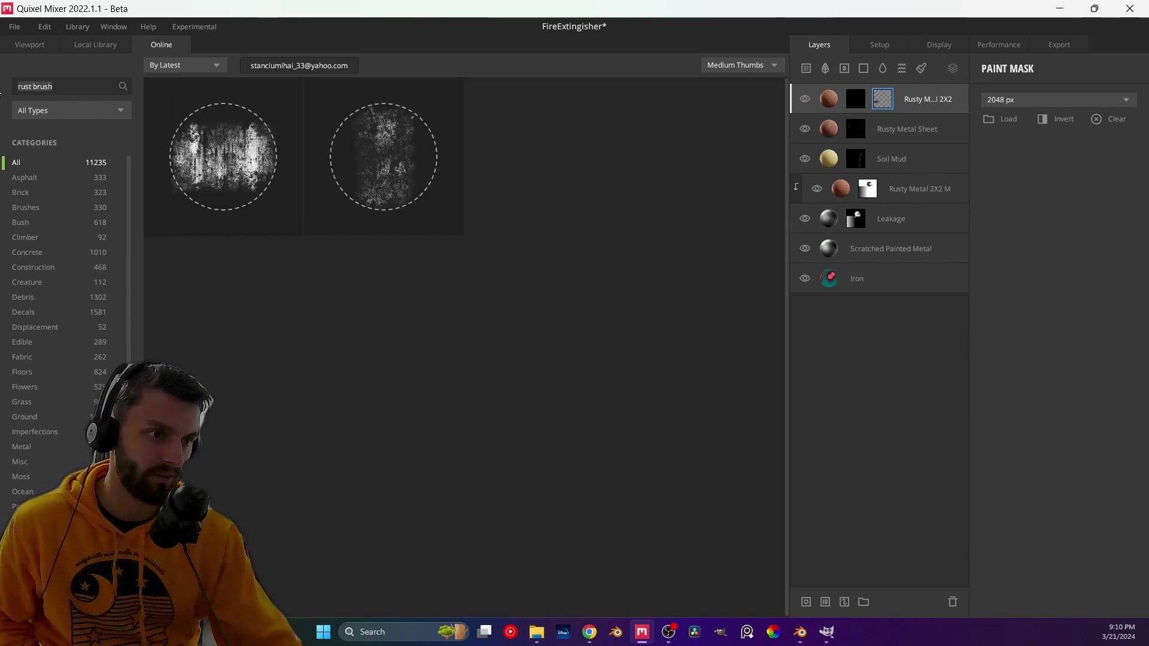
left_click(264, 168)
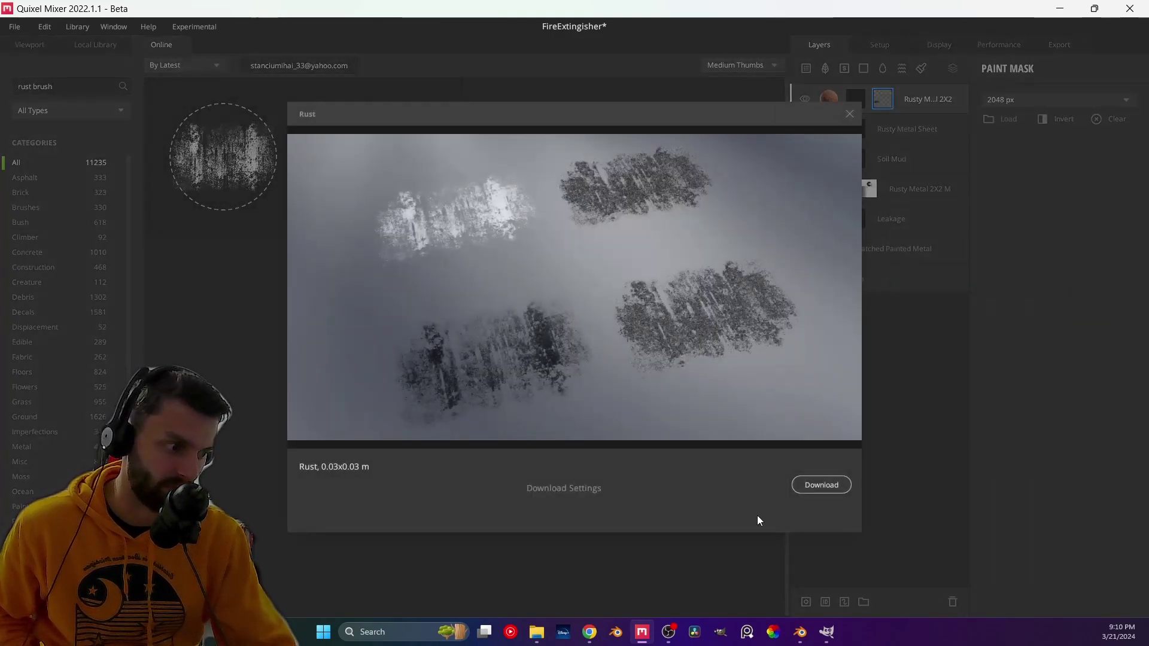
left_click(746, 477)
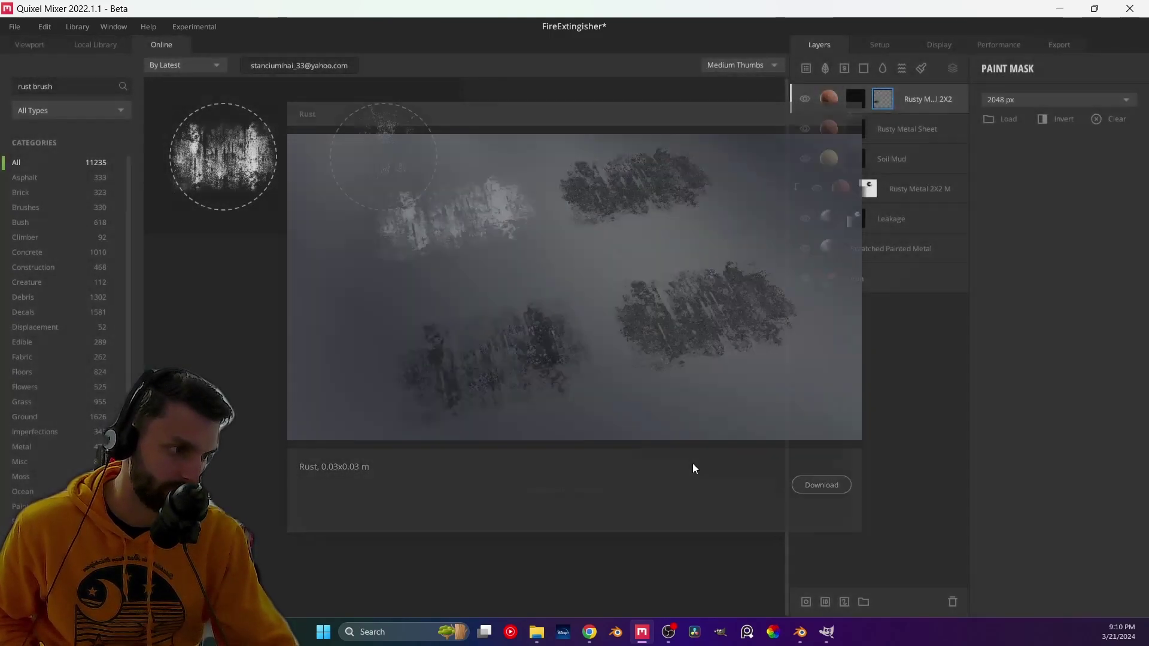
left_click(411, 173)
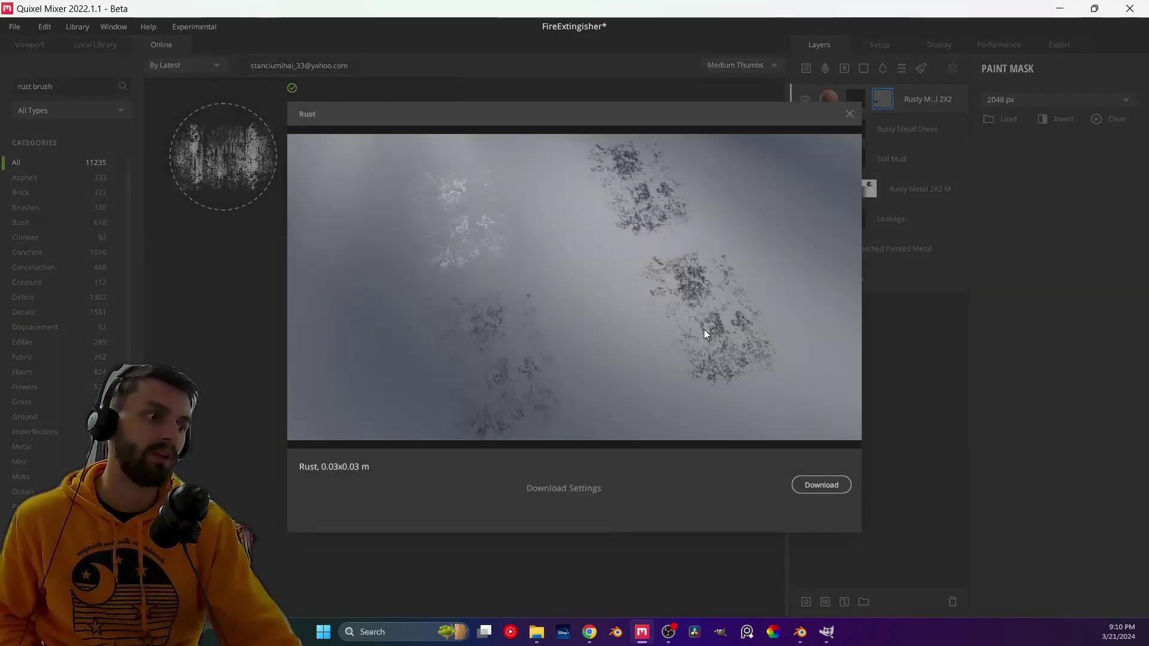
left_click(823, 490)
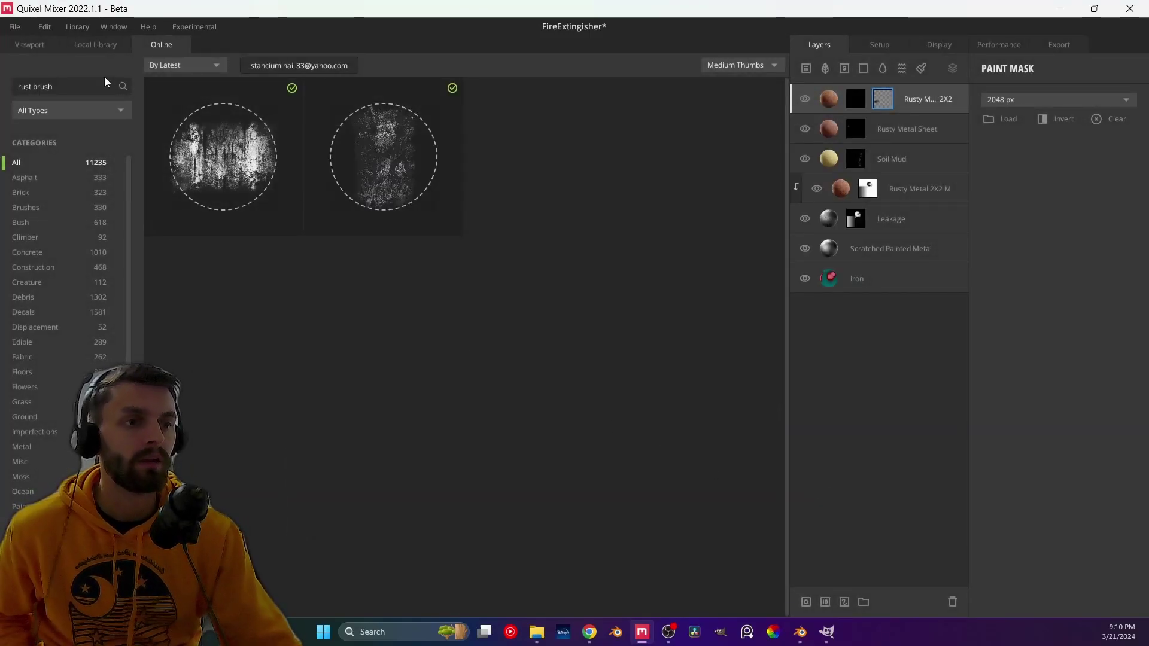
left_click(36, 48)
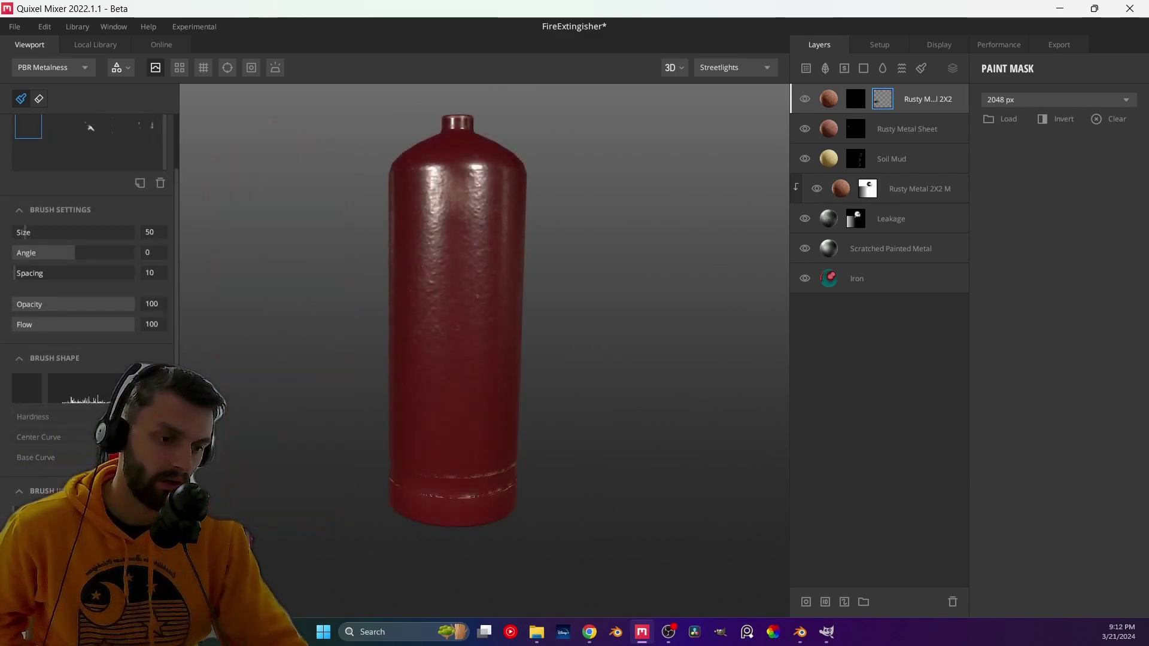
- Paint rust strokes from the shoulder down the upper half of the cylinder body with the size 50 rust brush
mouse_move(428, 403)
left_mouse_down("alt")
mouse_move(426, 352)
mouse_move(457, 349)
mouse_move(400, 305)
mouse_move(495, 141)
left_mouse_up("alt")
scroll(440, 317, "up", 5)
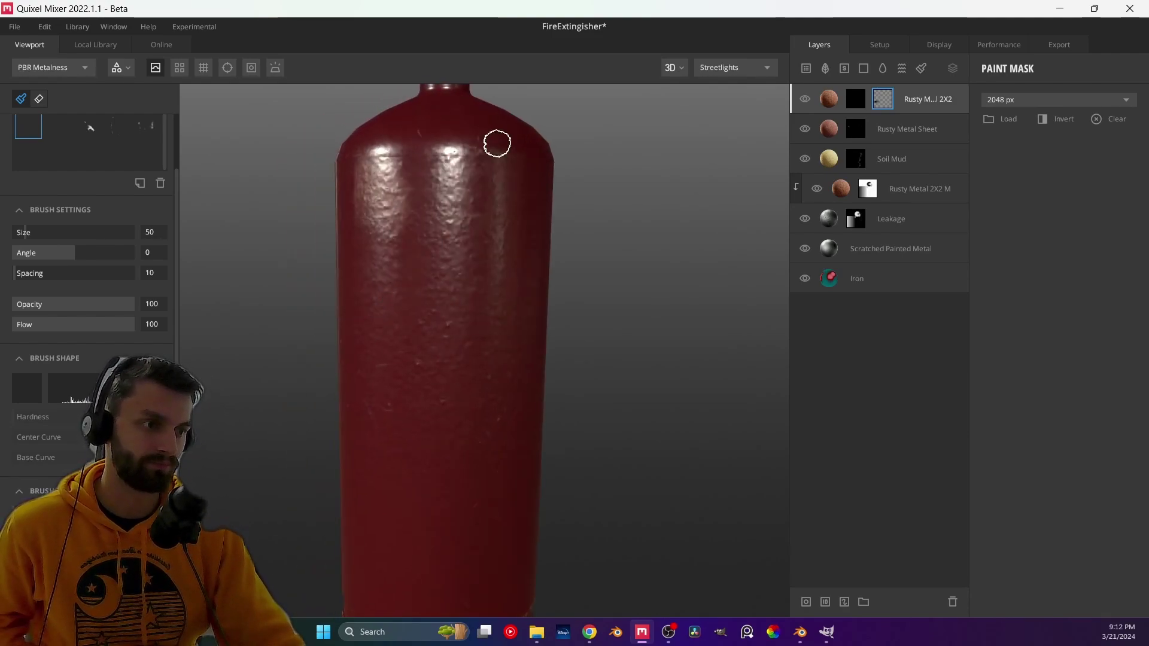
mouse_move(424, 173)
left_mouse_down()
mouse_move(461, 175)
mouse_move(440, 150)
left_mouse_up()
left_click_drag(521, 277, 395, 314, "alt")
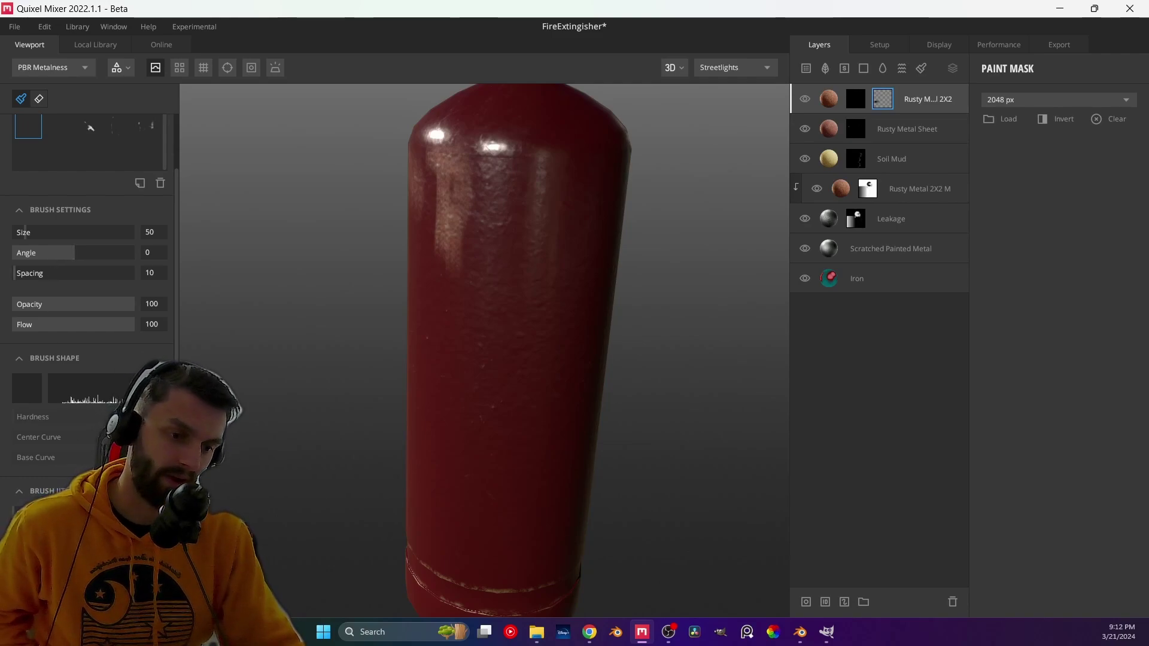
mouse_move(462, 235)
left_mouse_down()
mouse_move(491, 244)
mouse_move(520, 336)
left_mouse_up()
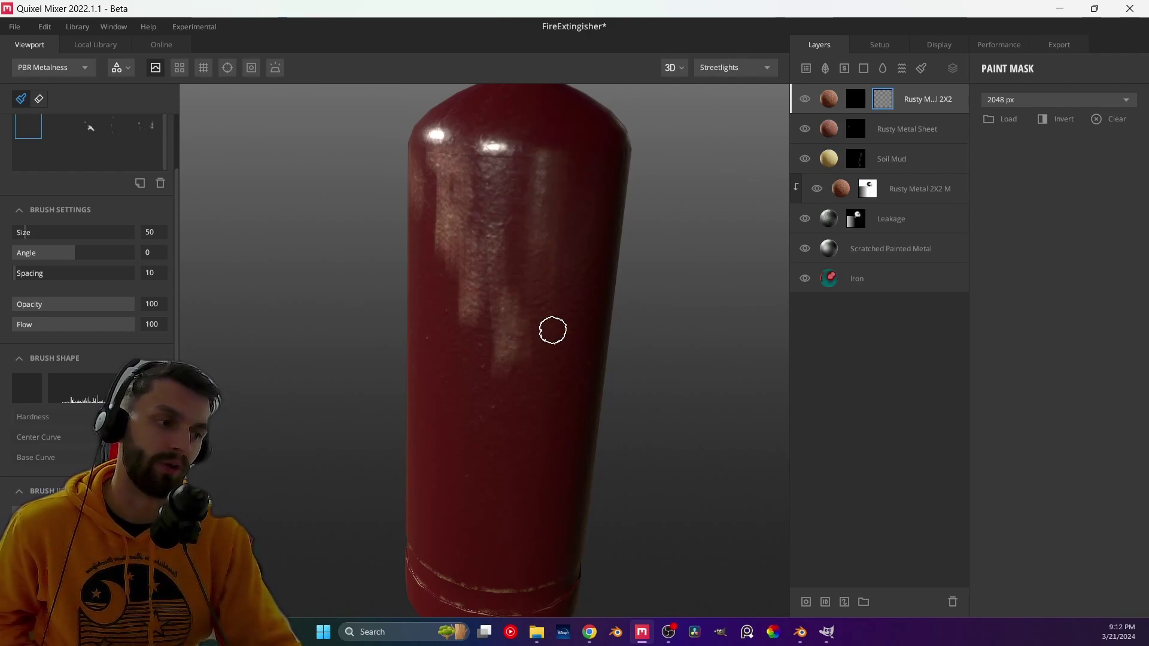
- Erase the lower rust streaks and thin out the painted rust on the upper cylinder body
left_click(38, 100)
mouse_move(470, 275)
left_mouse_down()
mouse_move(487, 296)
mouse_move(475, 316)
mouse_move(483, 263)
mouse_move(508, 225)
mouse_move(524, 289)
left_mouse_up()
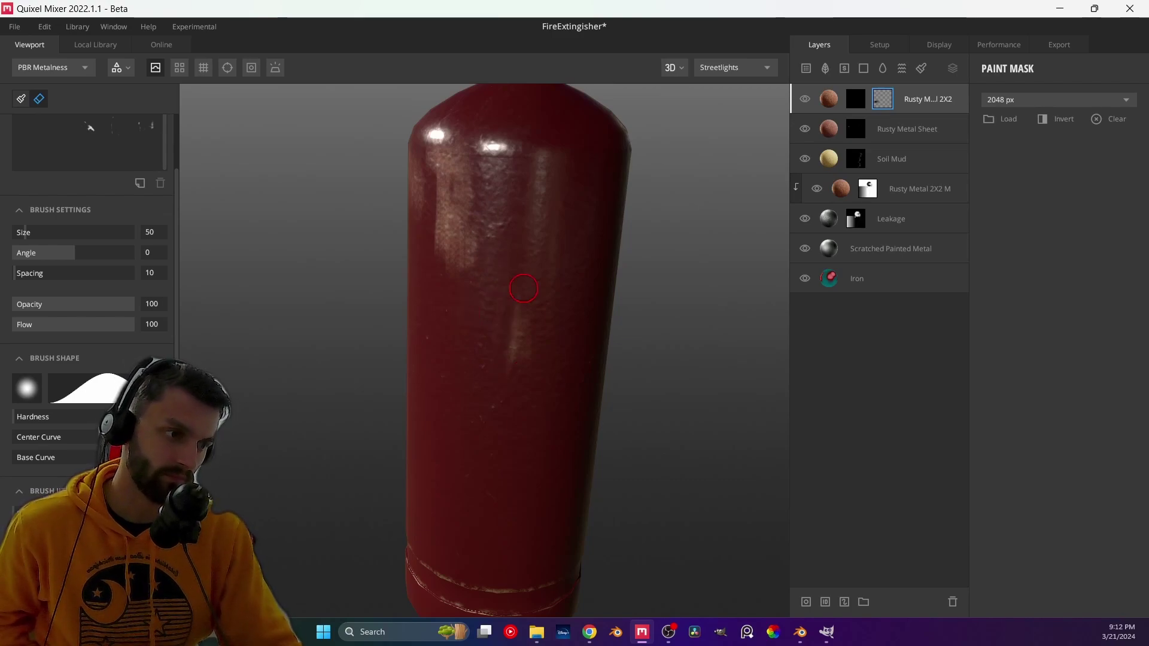
mouse_move(455, 225)
left_mouse_down()
mouse_move(464, 269)
mouse_move(473, 242)
mouse_move(439, 228)
left_mouse_up()
- Paint another rust patch on the middle of the cylinder body, blend it with the eraser, and return to the rust brush
left_click(21, 98)
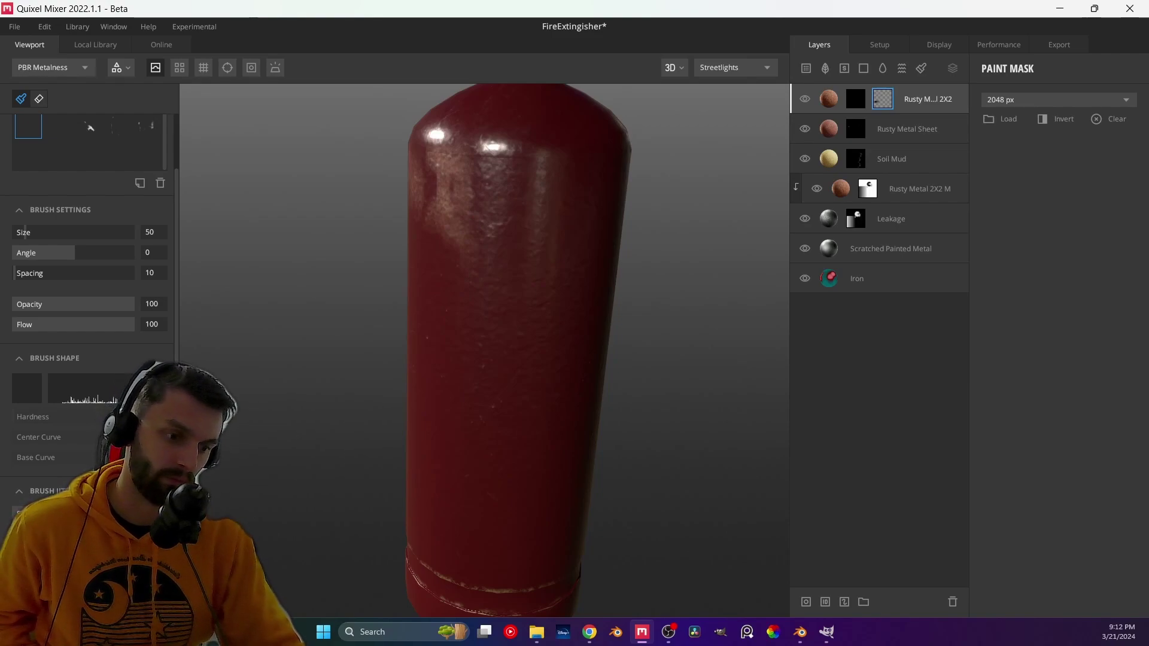
left_click_drag(461, 369, 430, 379)
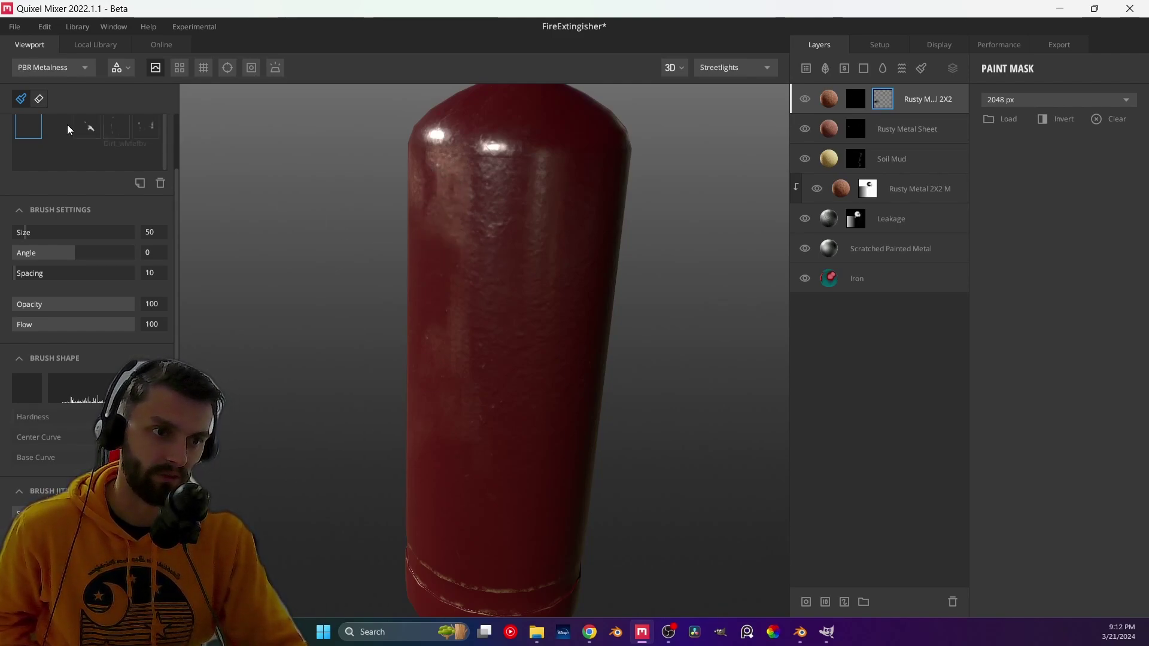
left_click(38, 98)
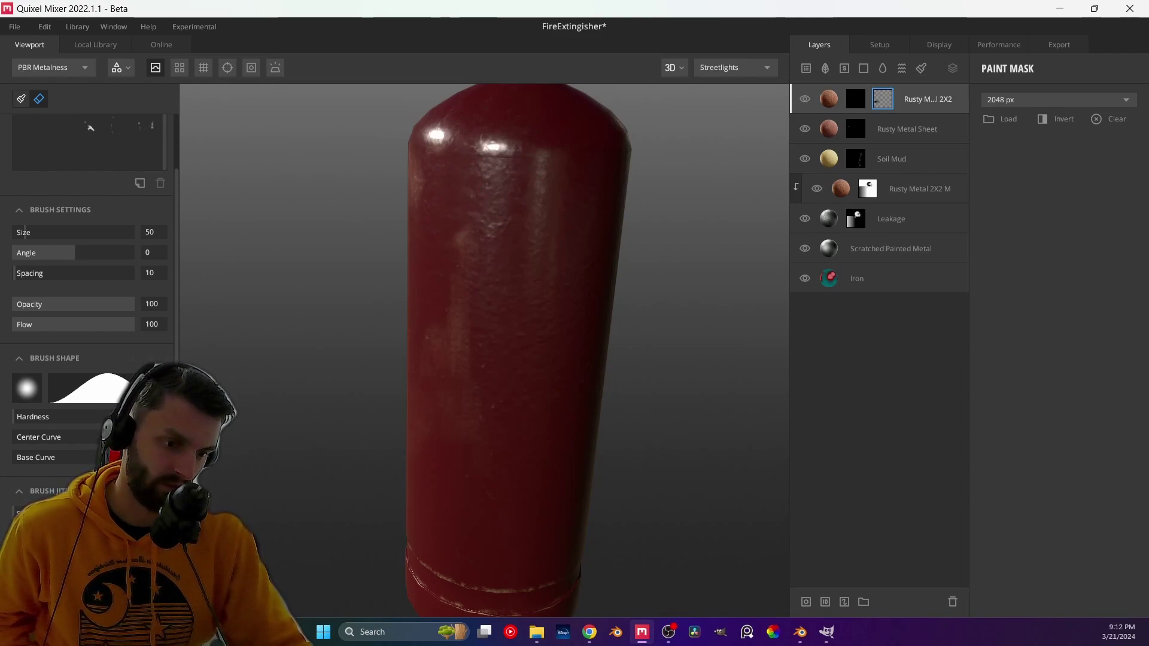
left_click(25, 124)
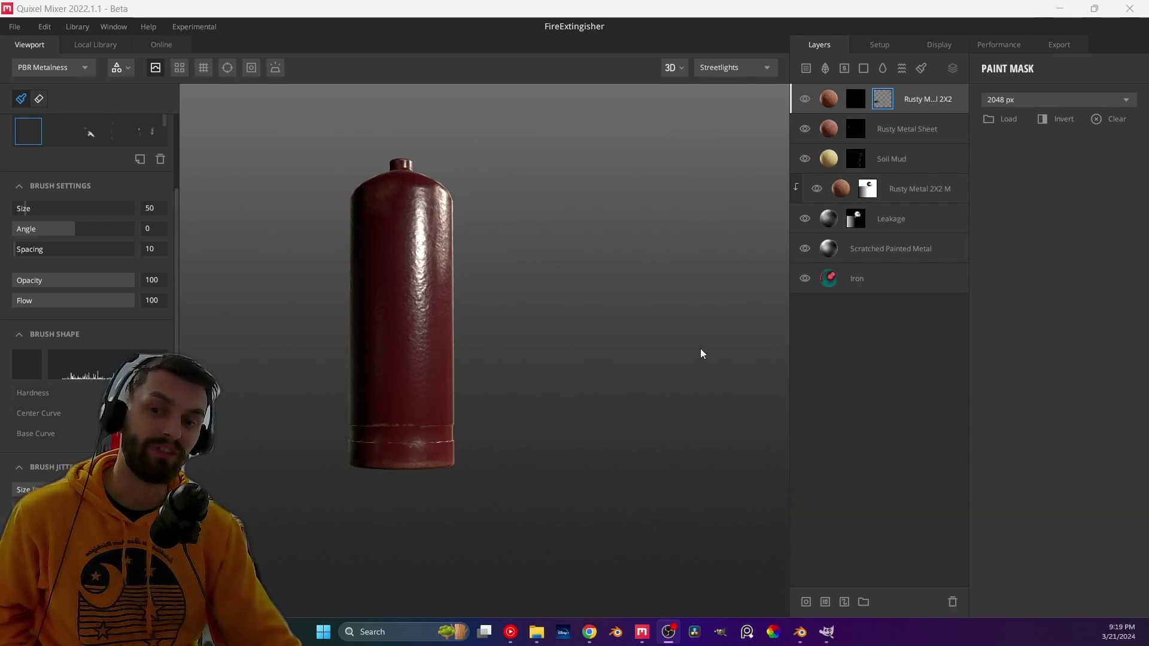
left_click(403, 250)
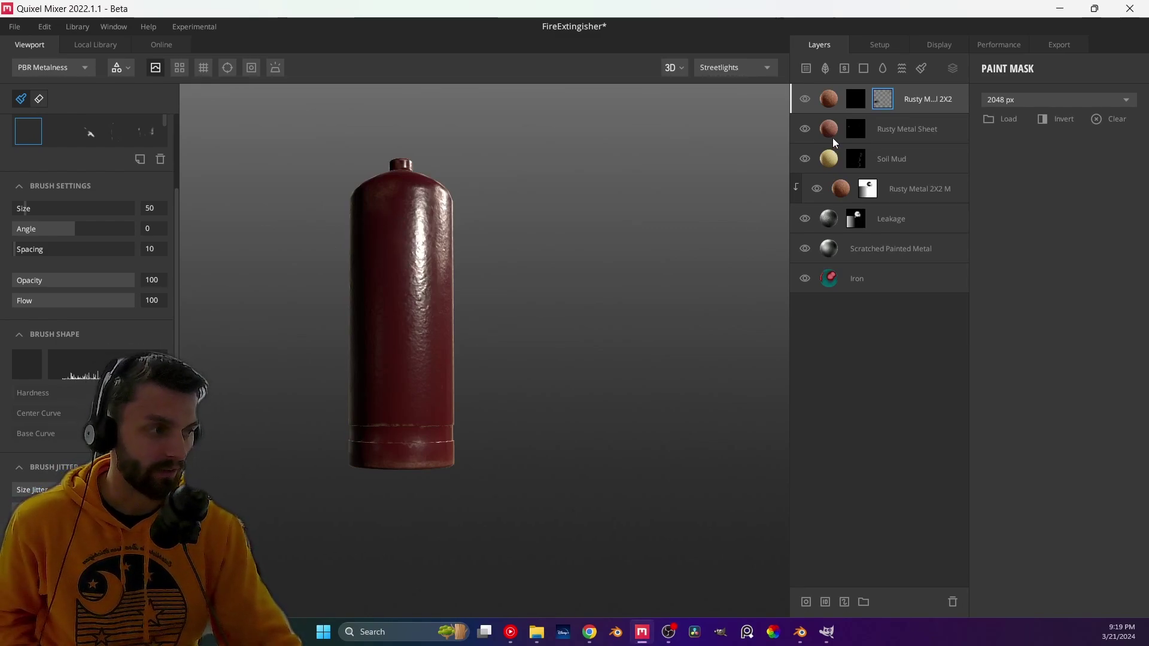
- Select the top Rusty Metal 2X2 M layer and examine the painted rust on the extinguisher from several angles
left_click(827, 98)
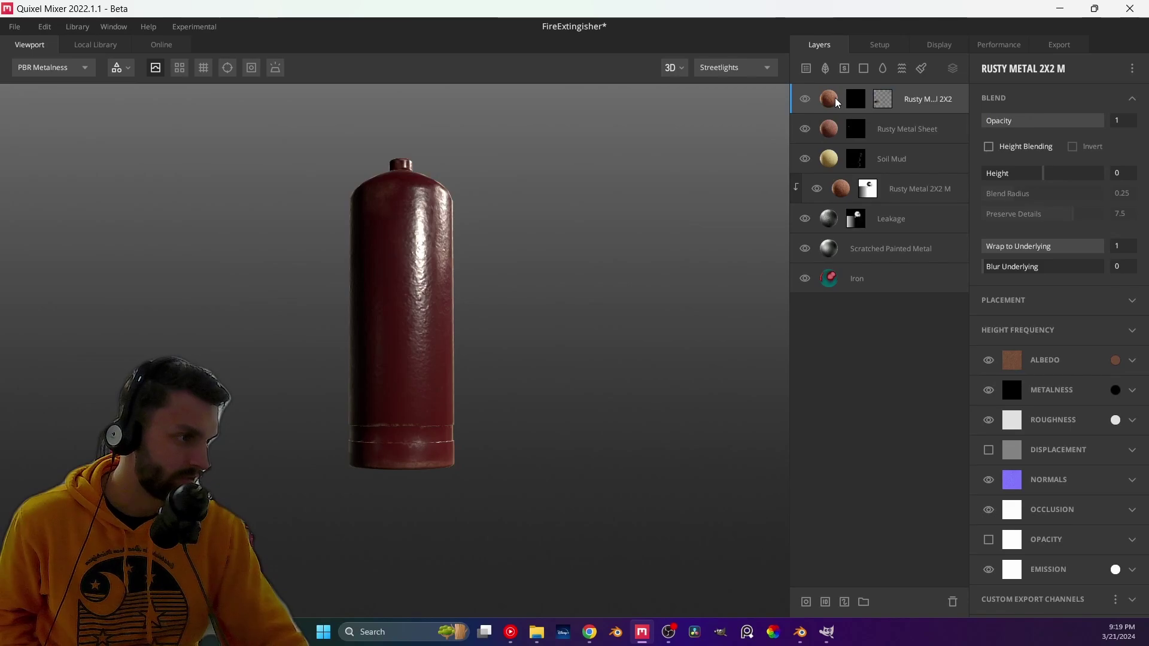
left_click_drag(413, 298, 483, 333)
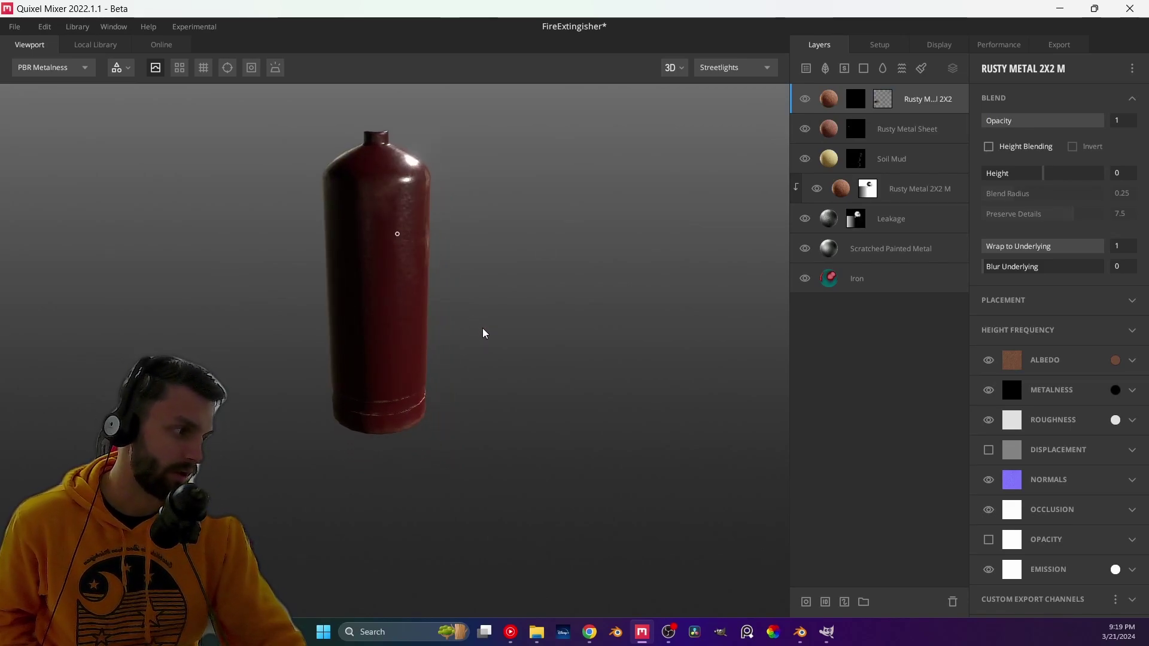
scroll(428, 263, "up", 5)
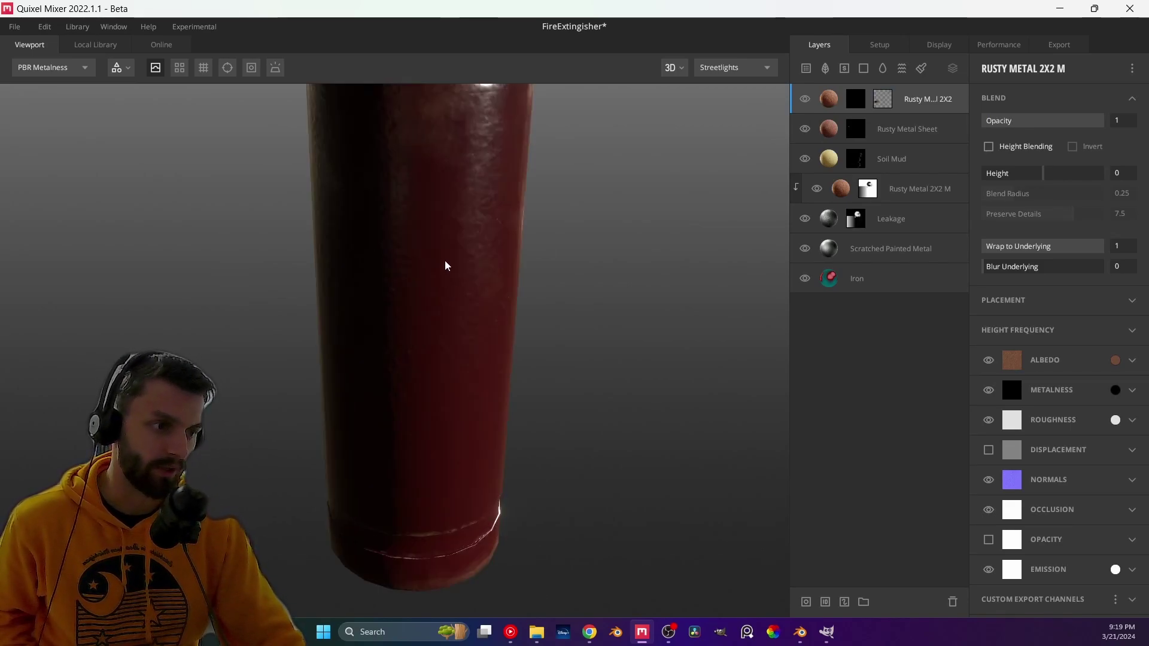
scroll(446, 265, "down", 5)
left_click_drag(461, 277, 400, 274)
scroll(436, 298, "down", 3)
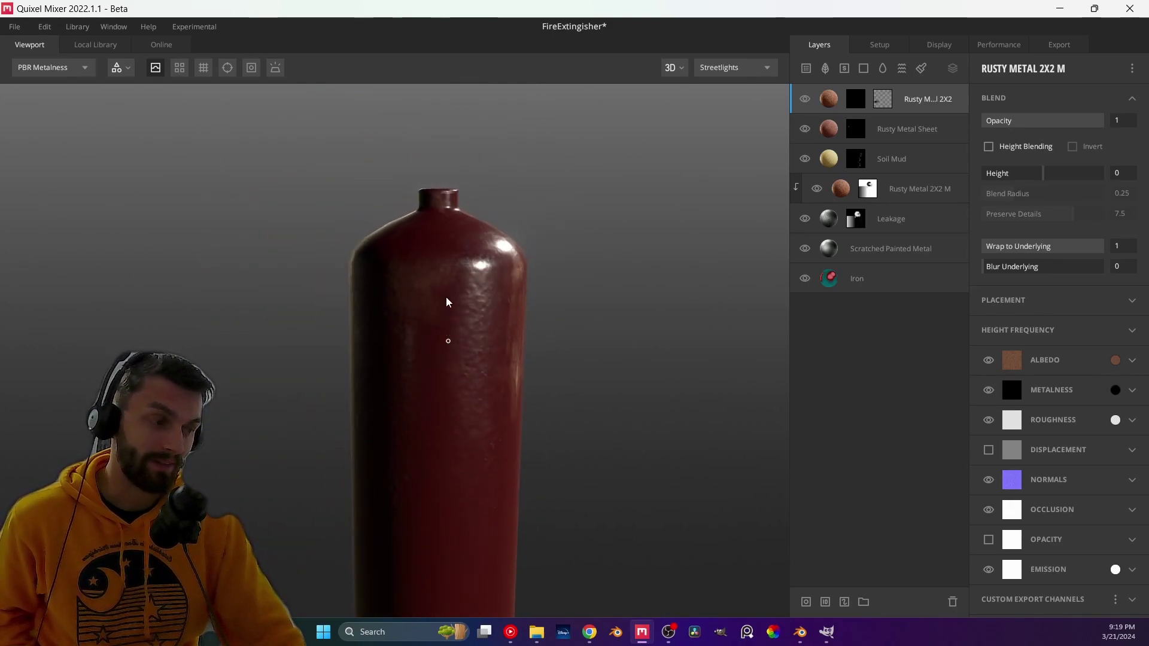
scroll(513, 359, "down", 1)
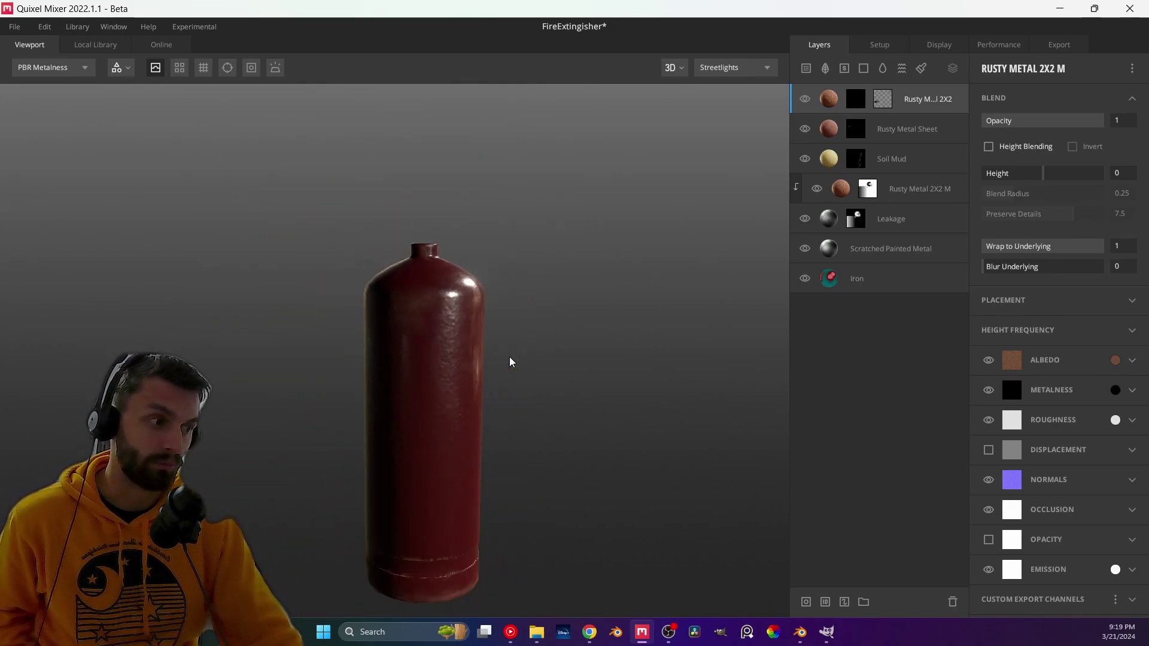
- Compare the model with the clipped Rusty Metal 2X2 M layer below Soil Mud hidden and shown, and save the mix
left_click(844, 193)
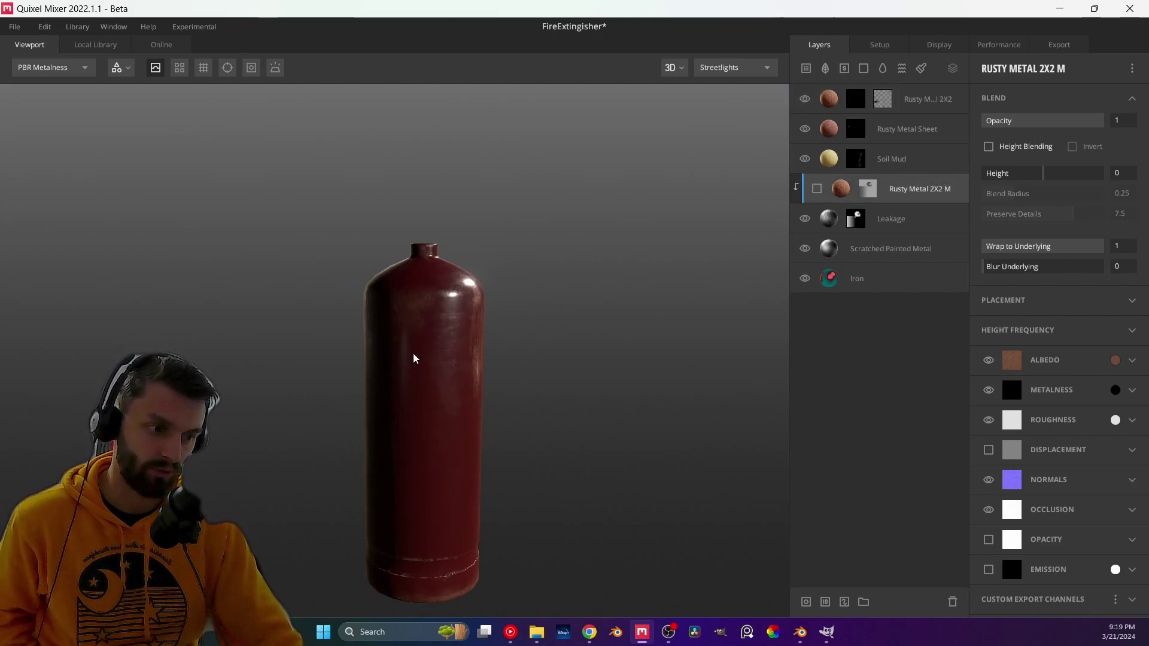
left_click(816, 188)
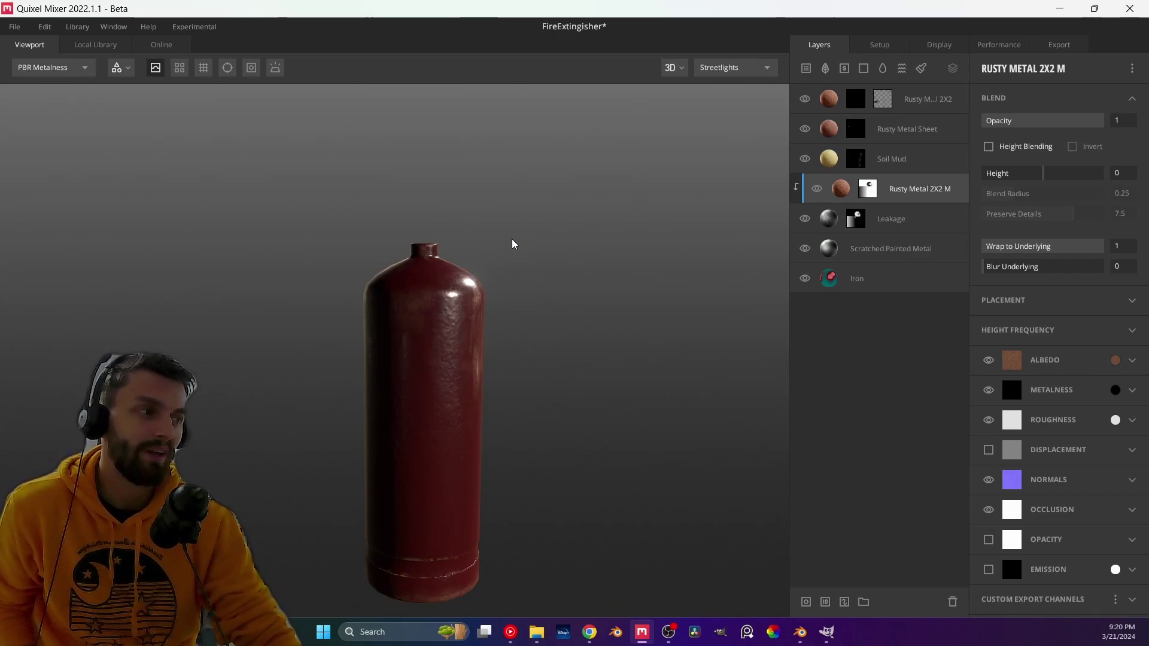
key("ctrl+s")
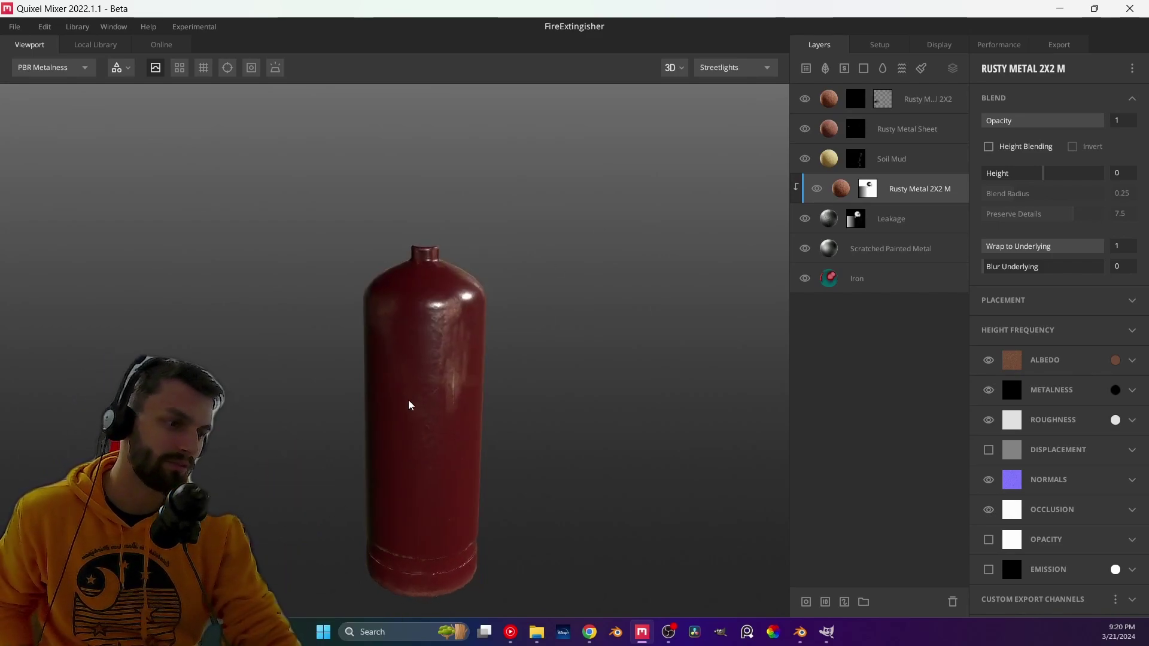
- Examine the finished rust texture around the extinguisher's body, shoulder and neck from different angles
scroll(385, 371, "up", 6)
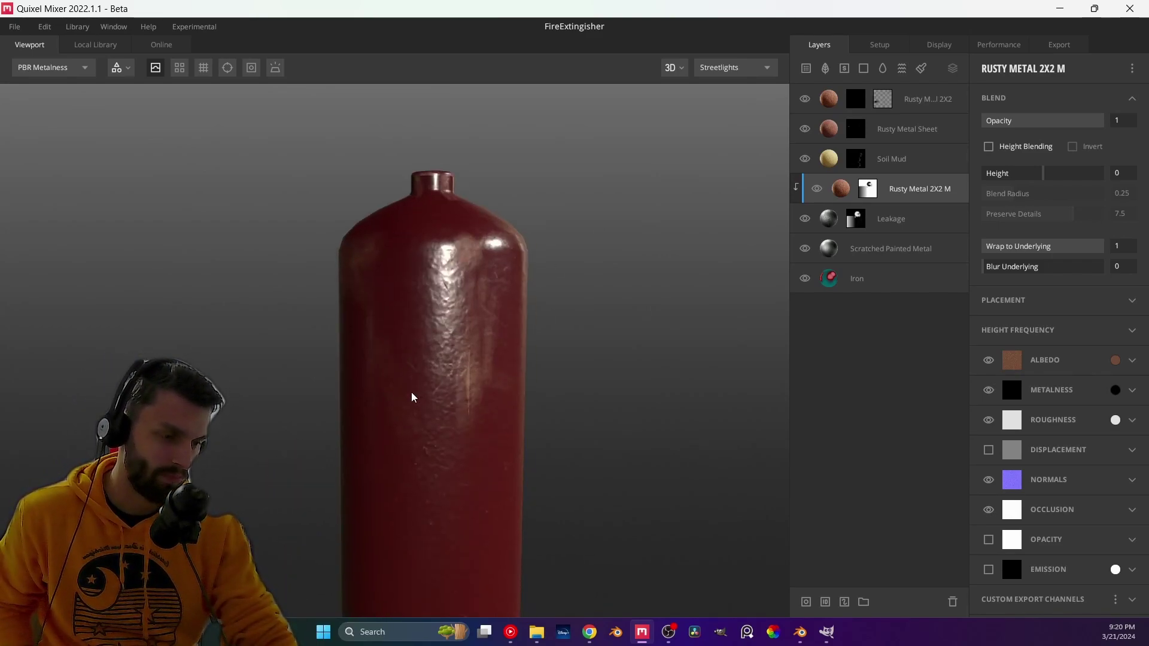
scroll(331, 395, "down", 5)
left_click_drag(451, 367, 384, 351, "alt")
left_click_drag(472, 356, 454, 389, "alt")
mouse_move(567, 432)
left_mouse_down("alt")
mouse_move(227, 430)
mouse_move(235, 418)
mouse_move(495, 480)
mouse_move(518, 501)
mouse_move(459, 355)
left_mouse_up("alt")
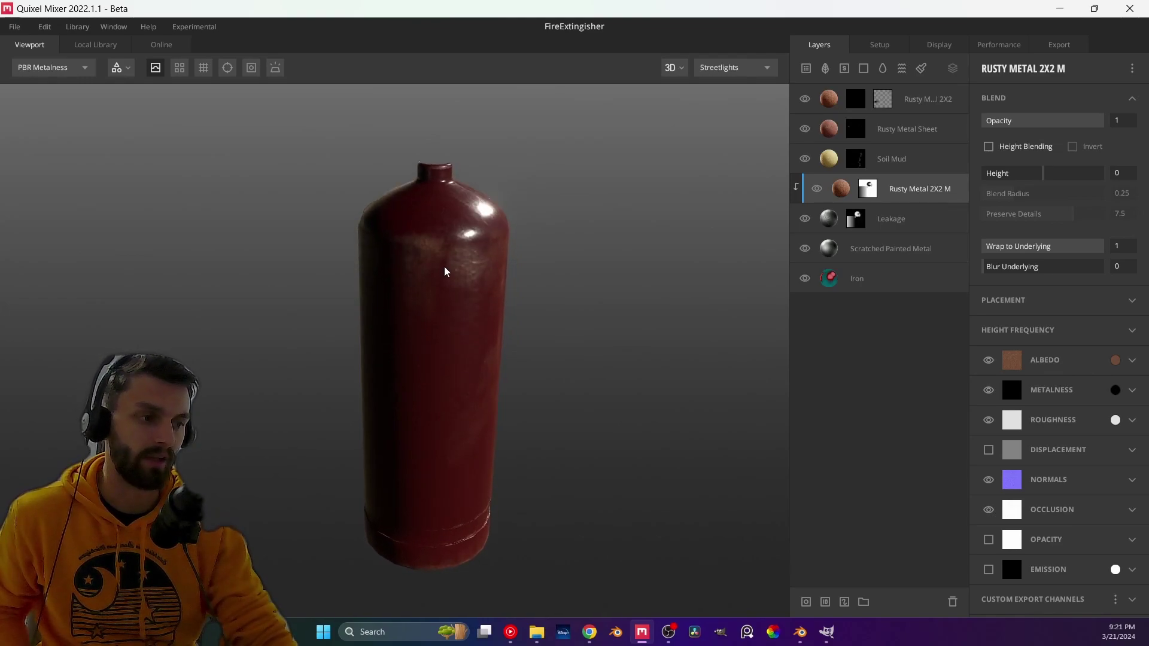
left_click_drag(444, 271, 449, 321, "alt")
scroll(449, 341, "up", 3)
mouse_move(436, 367)
right_mouse_down("shift")
mouse_move(451, 389)
mouse_move(790, 590)
mouse_move(854, 592)
right_mouse_up("shift")
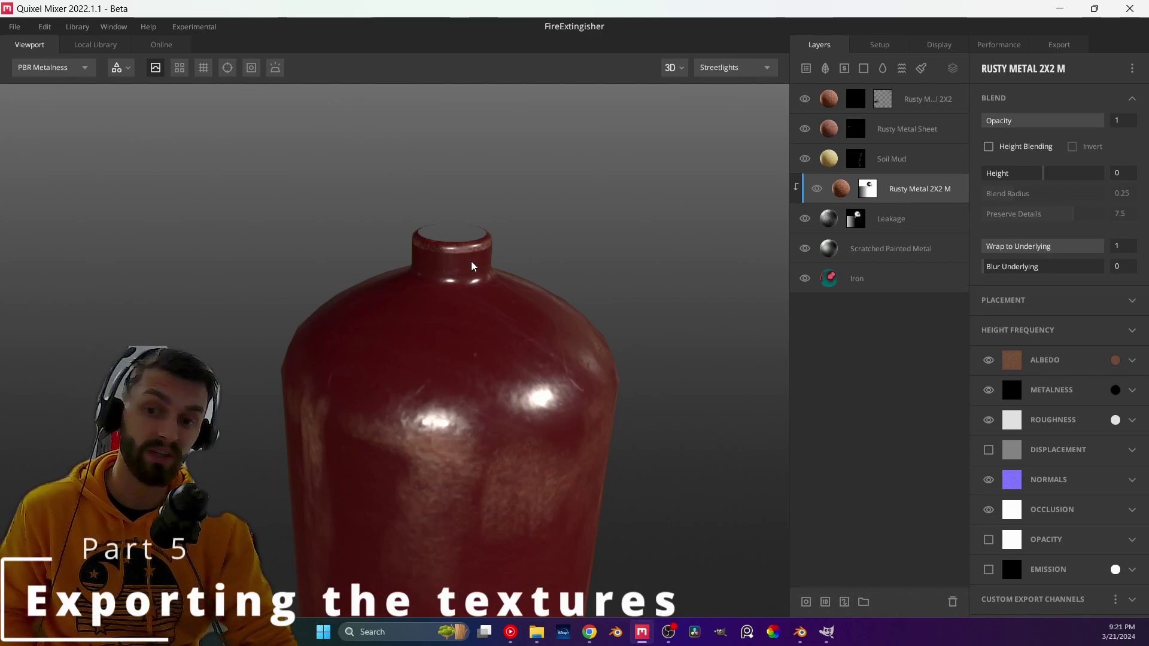
- Set the export location to the fire extinguisher's folder in OXYGEN TANK without a subfolder, and exclude the Displacement and AO maps
left_click(1057, 46)
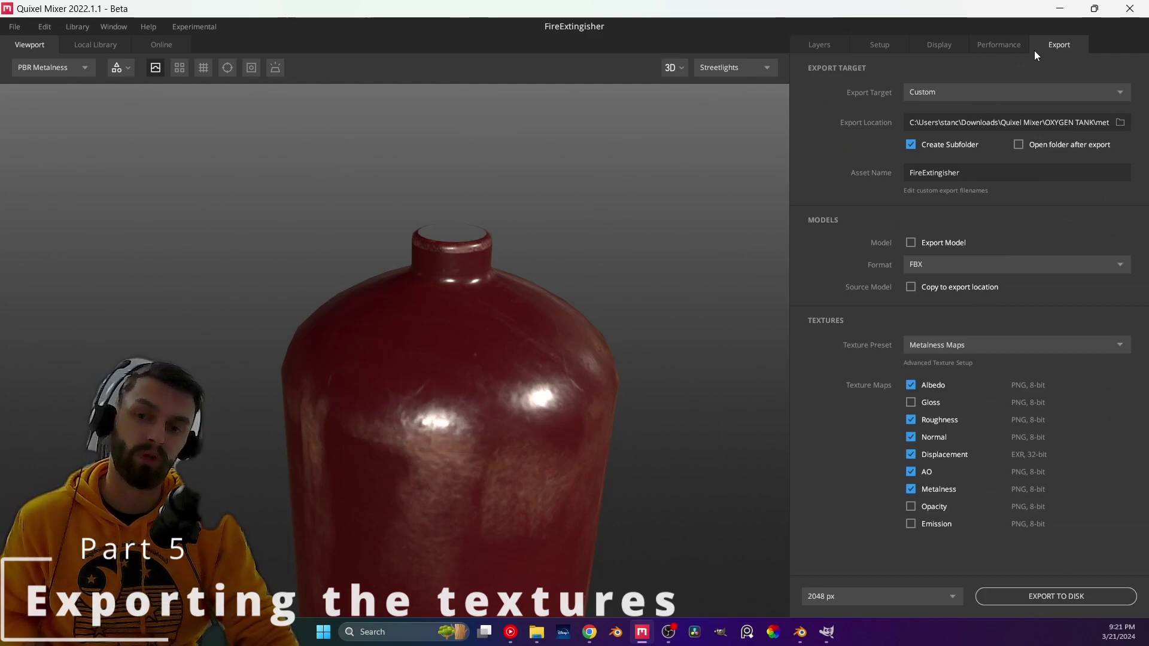
left_click(1120, 122)
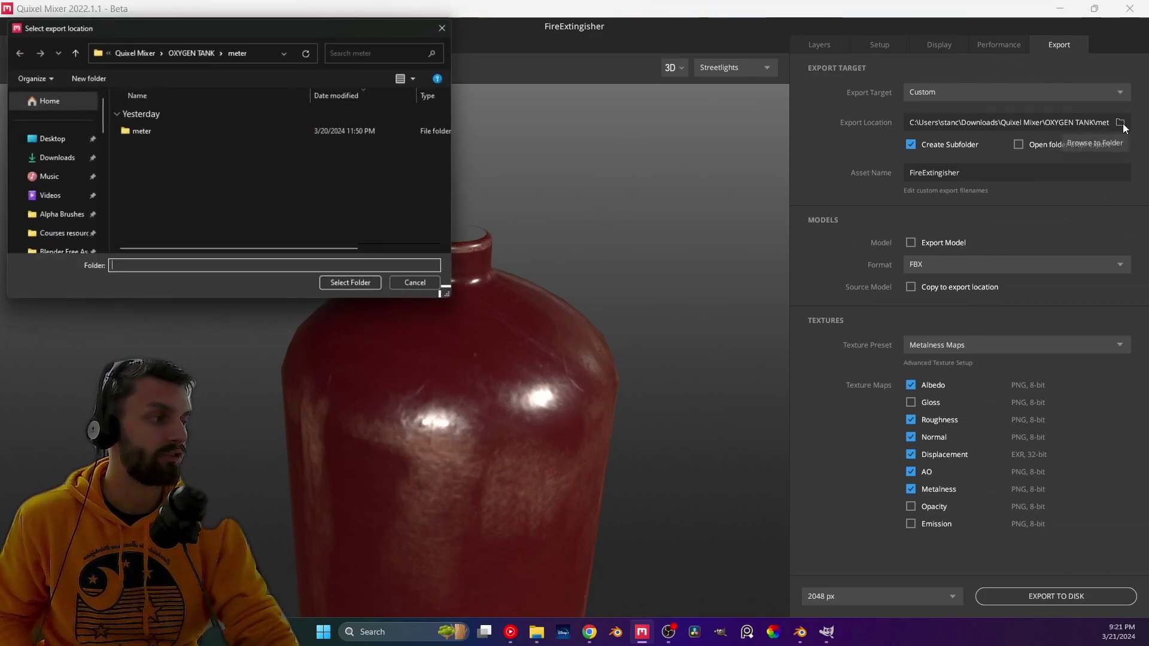
left_click(358, 282)
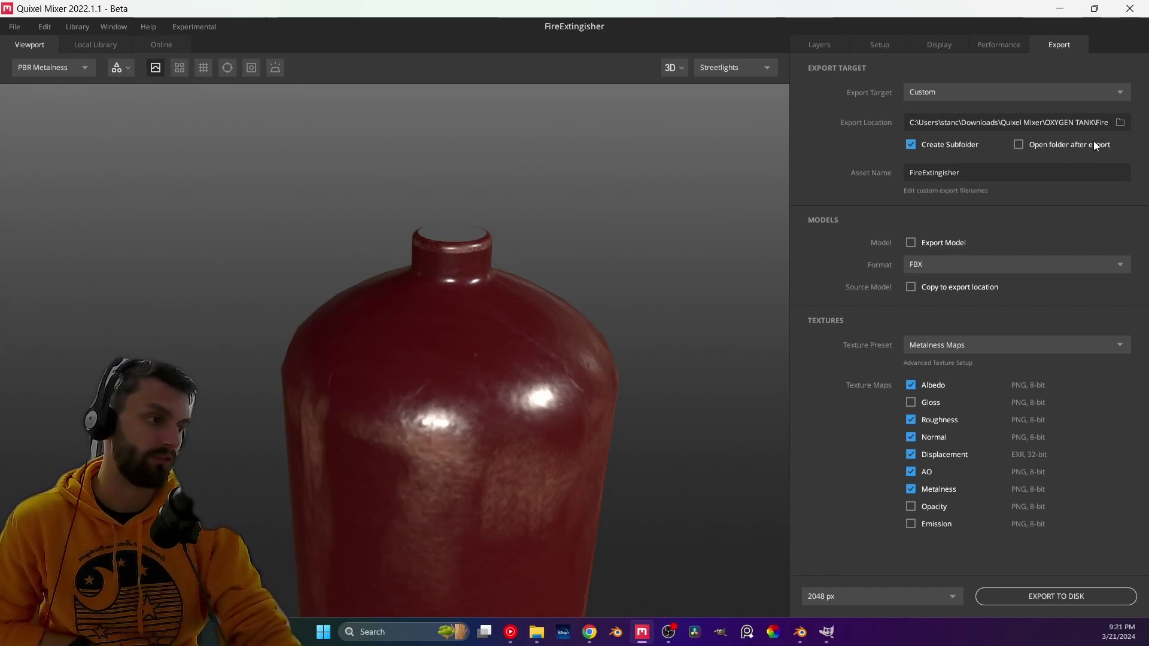
left_click(911, 145)
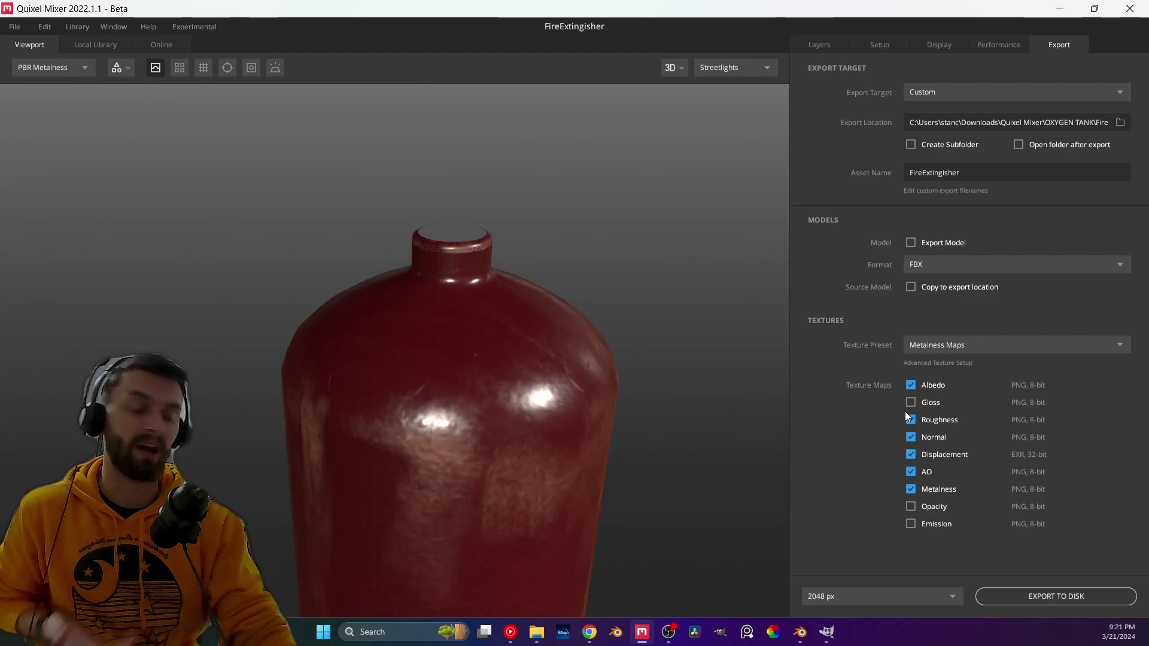
left_click(911, 454)
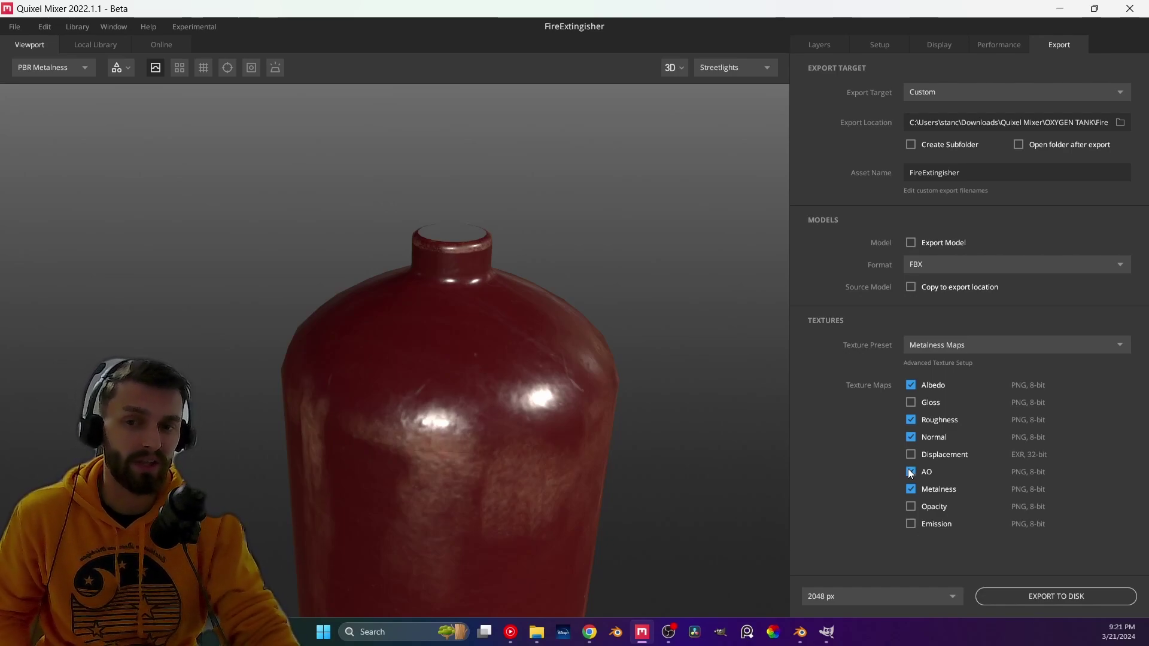
left_click(911, 472)
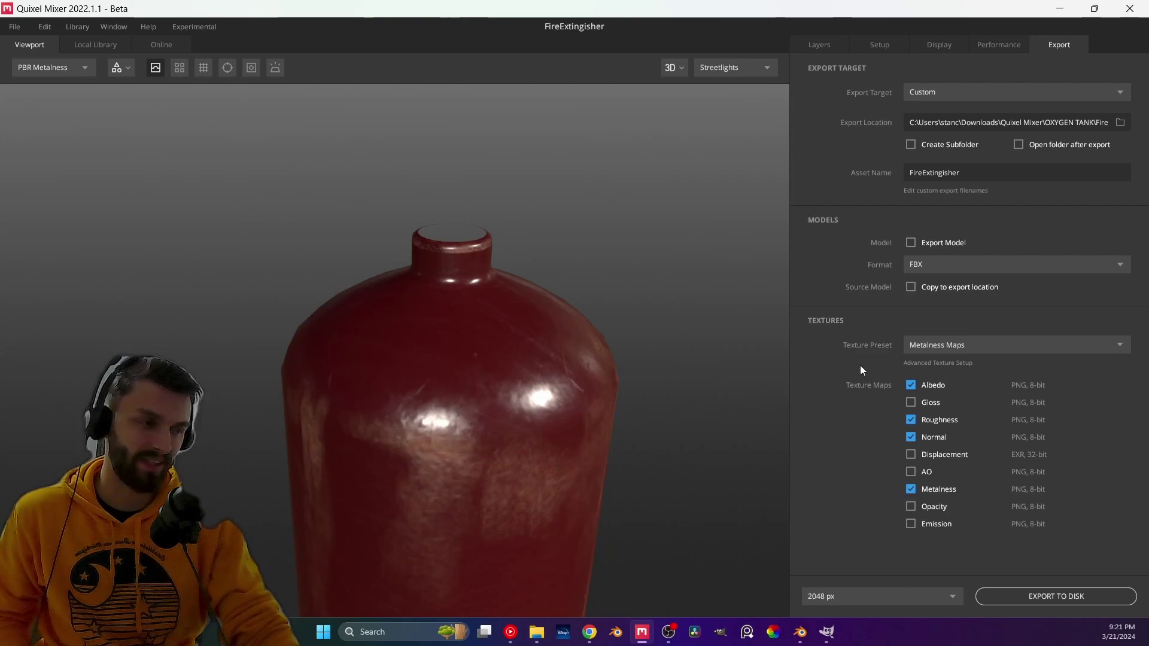
- Check the metalness channel settings of the clipped Rusty Metal 2X2 M layer
left_click(823, 48)
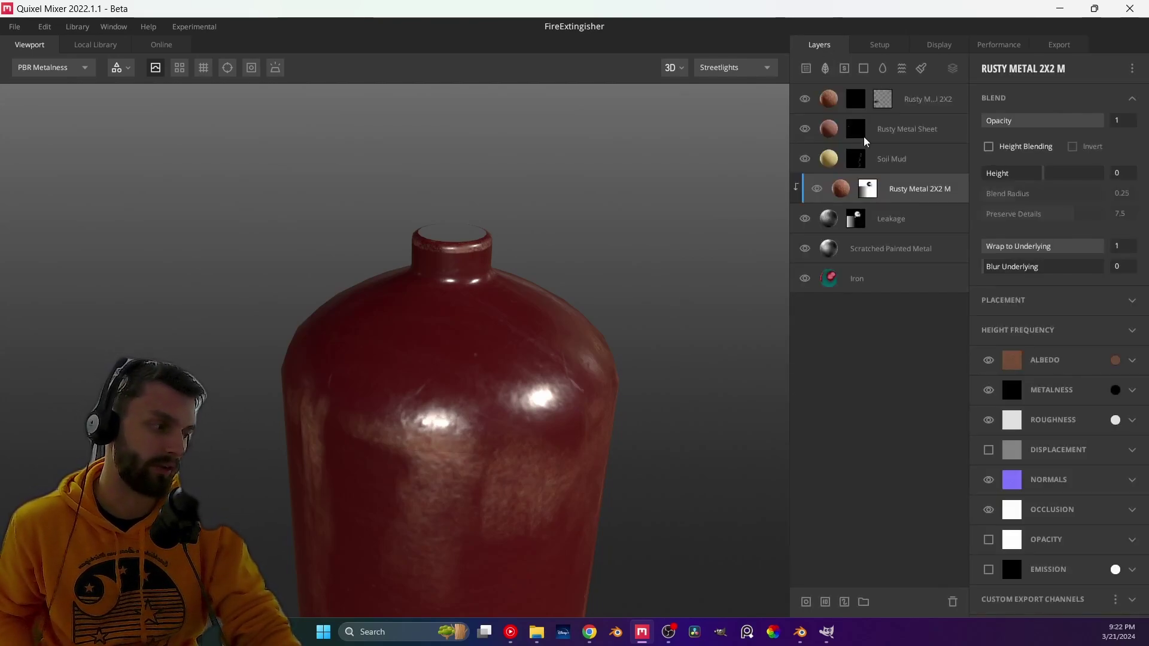
left_click(1133, 391)
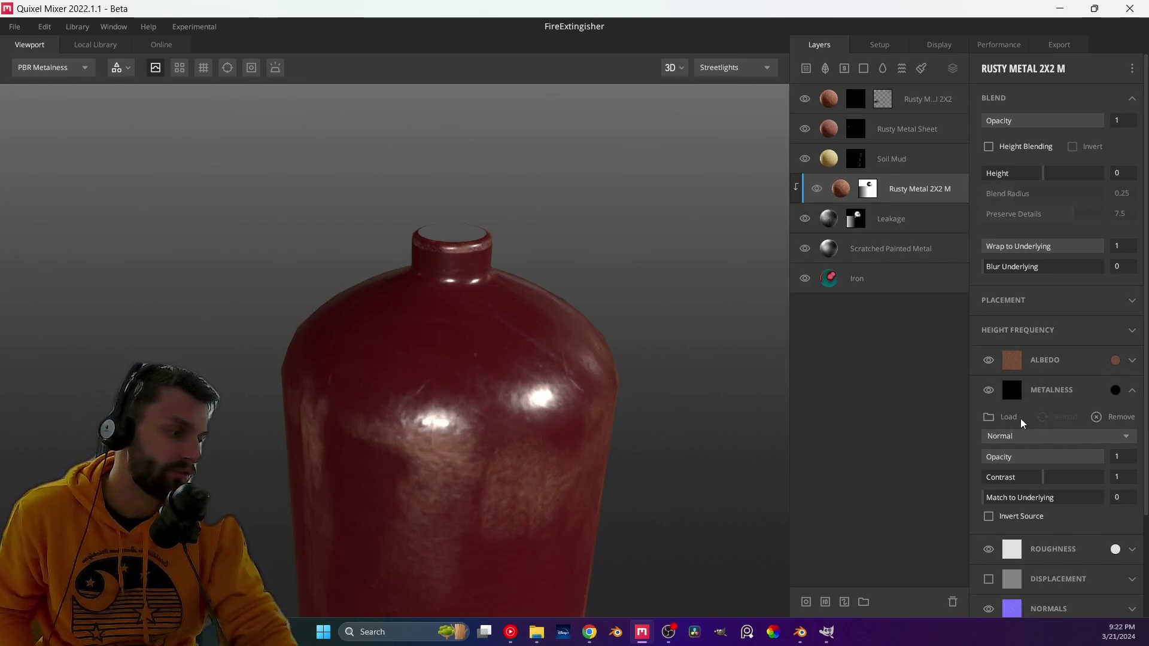
left_click(1132, 390)
left_click(1012, 389)
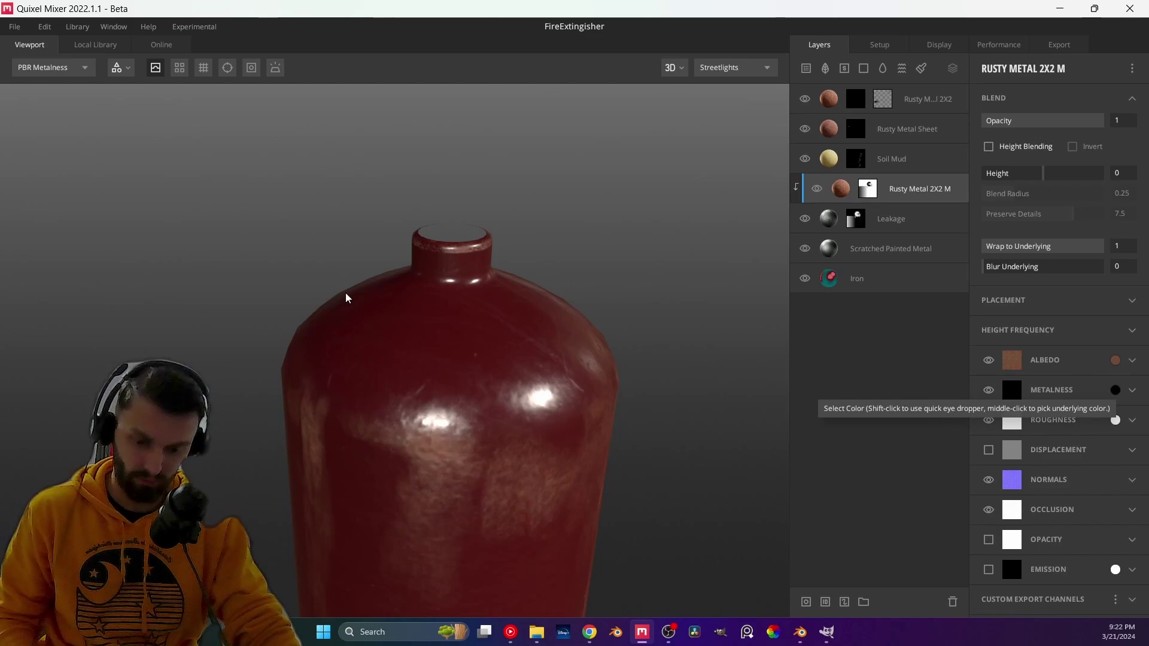
- View only the Metalness channel on the whole model and select the top Rusty Metal 2X2 M layer
scroll(433, 375, "down", 3)
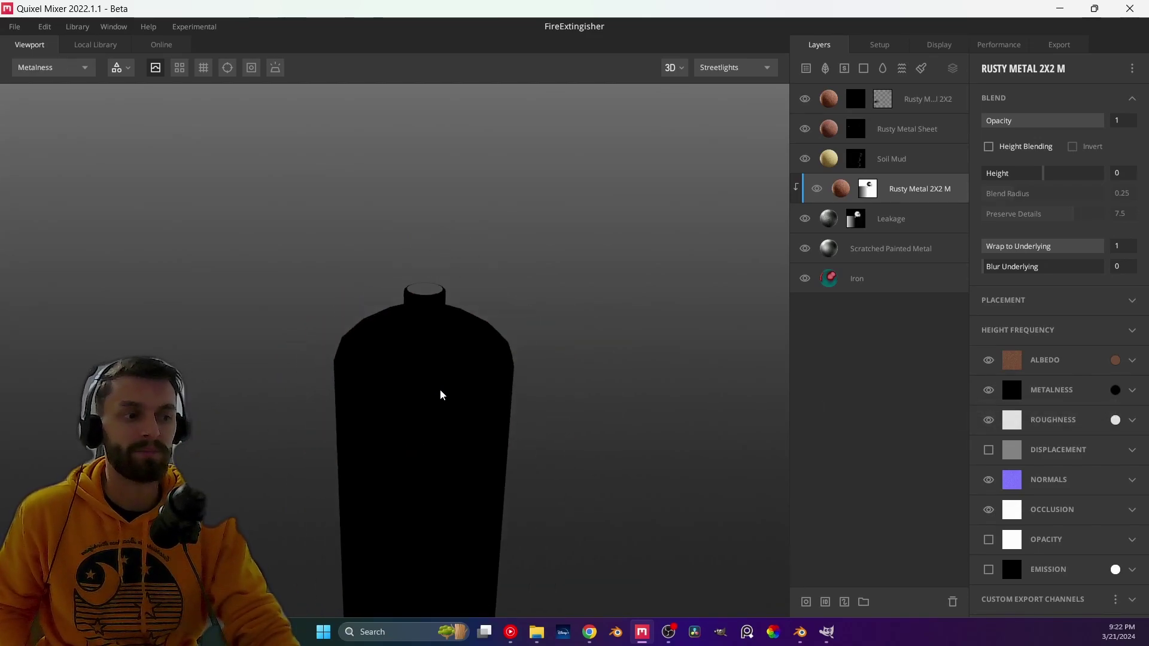
left_click_drag(356, 349, 287, 337)
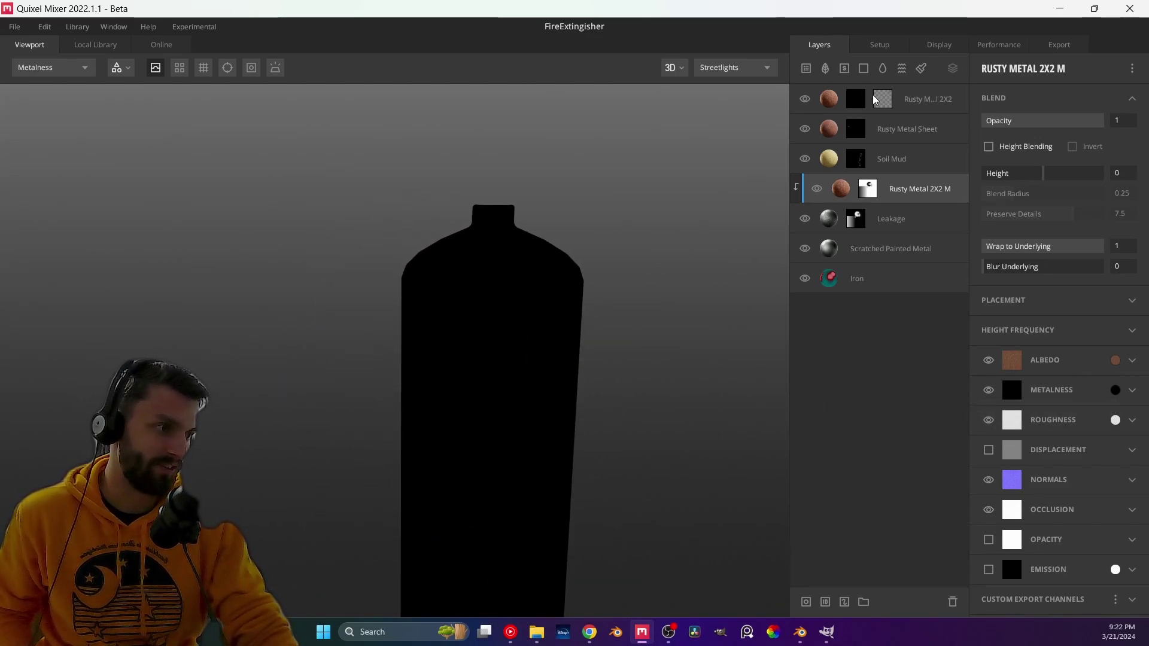
left_click(832, 99)
left_click_drag(623, 363, 439, 363)
key("f")
left_click(60, 68)
left_click(42, 126)
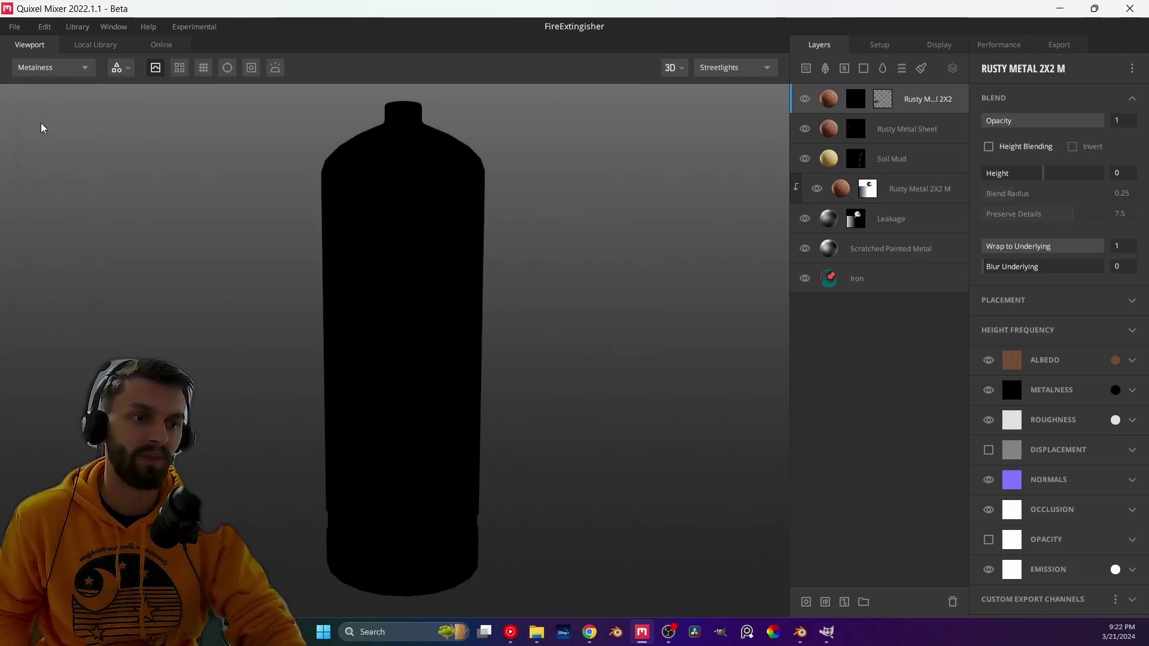
- View the model's Albedo channel, switch back to the PBR Metalness view and look around the extinguisher
left_click(60, 67)
left_click(66, 103)
left_click(51, 68)
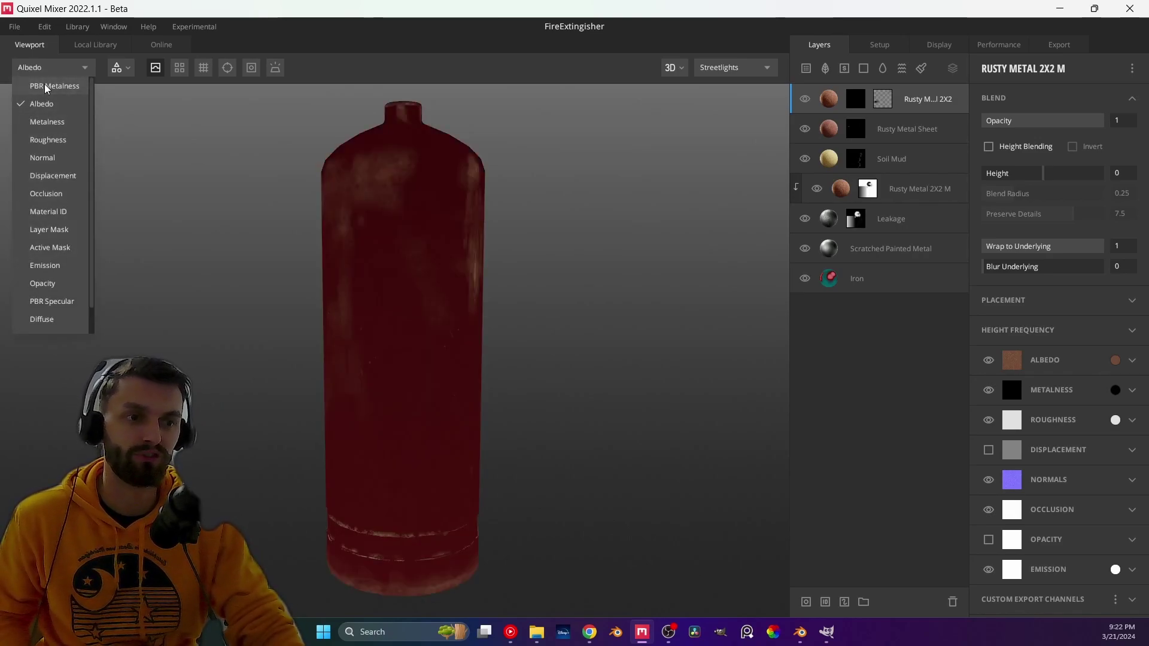
left_click(54, 85)
mouse_move(351, 244)
left_mouse_down()
mouse_move(290, 259)
mouse_move(413, 260)
left_mouse_up()
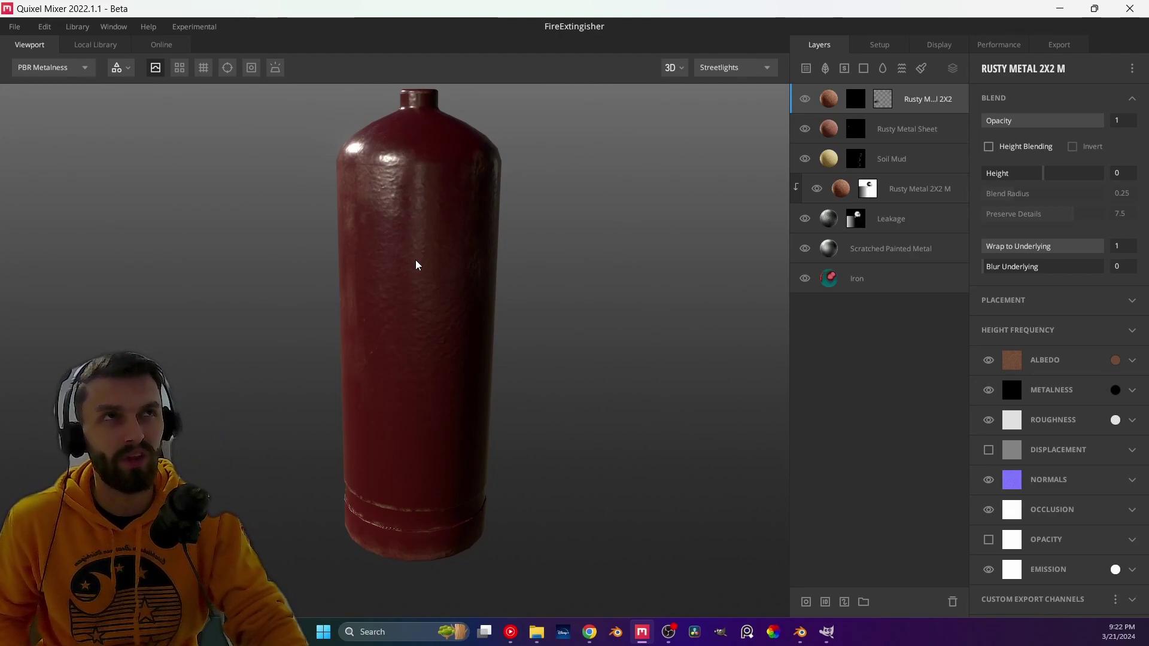
left_click_drag(372, 253, 556, 254)
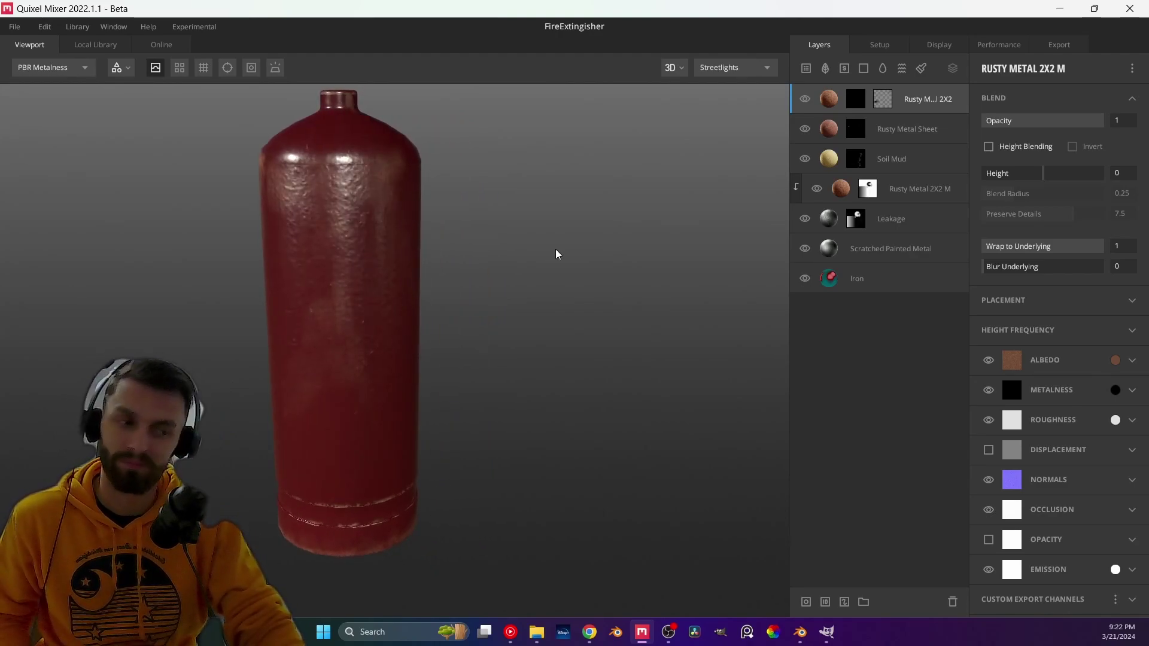
- Exclude the Metalness map from the texture export and export the remaining maps to disk at 2048 px
left_click_drag(445, 322, 497, 324)
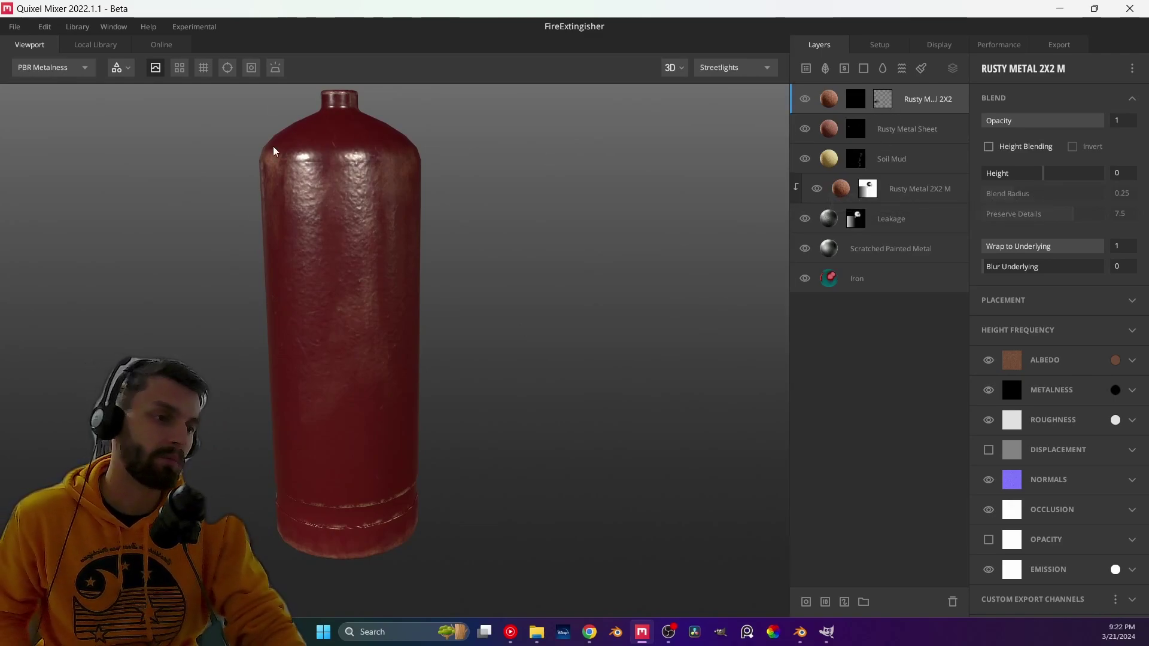
left_click(1054, 45)
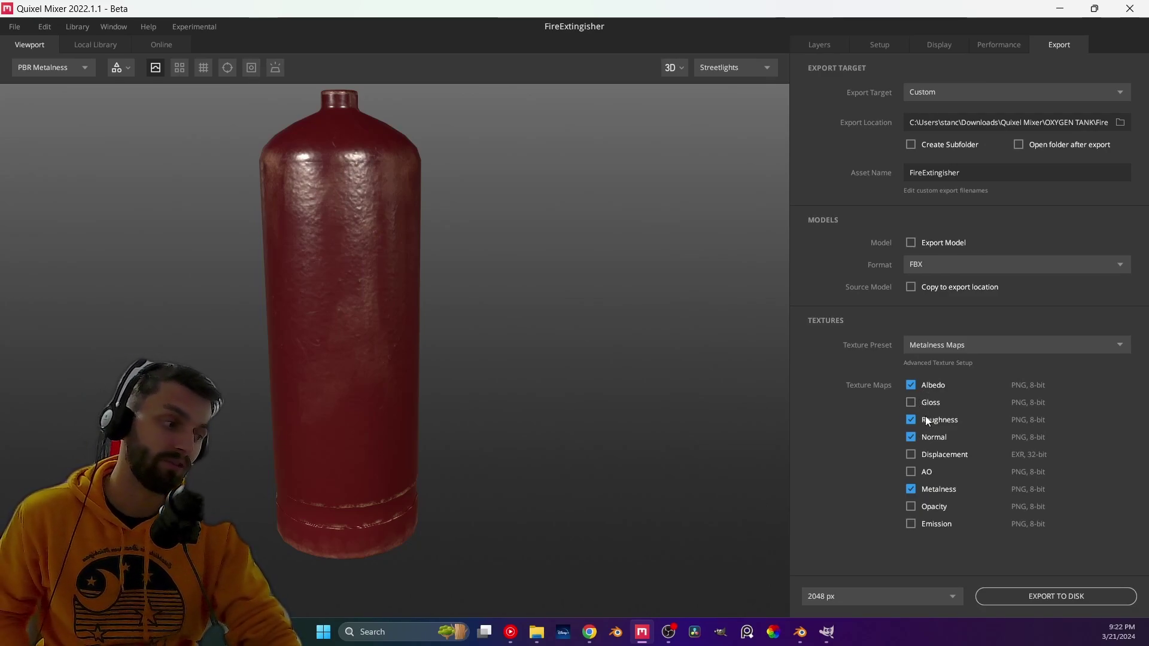
left_click(910, 490)
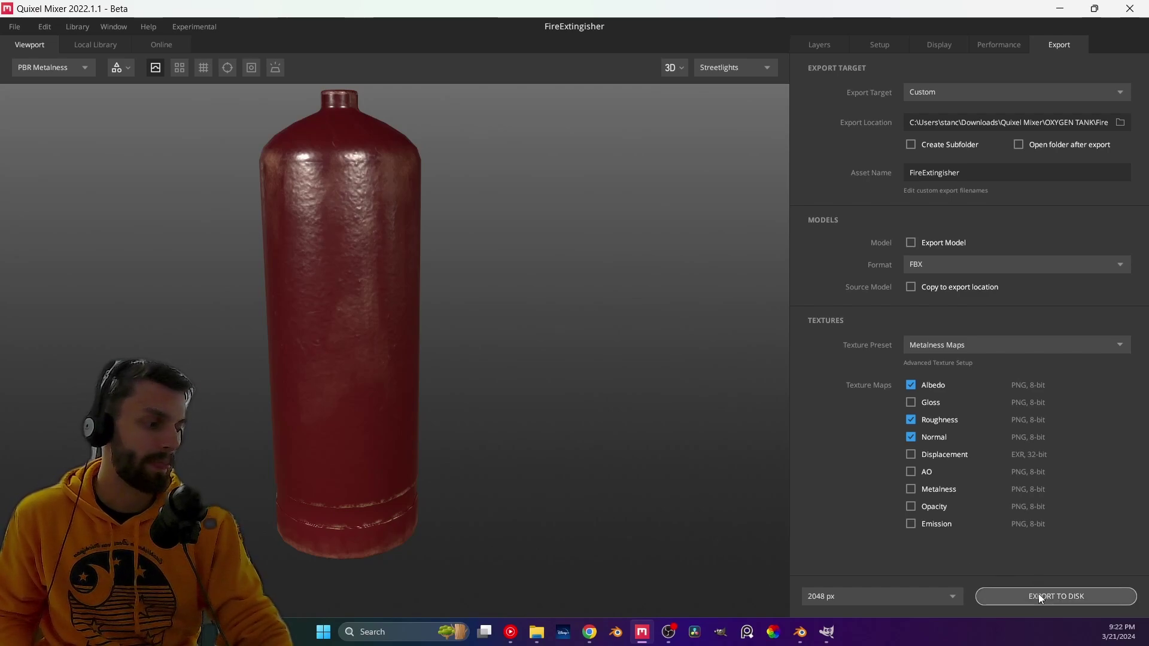
left_click(831, 601)
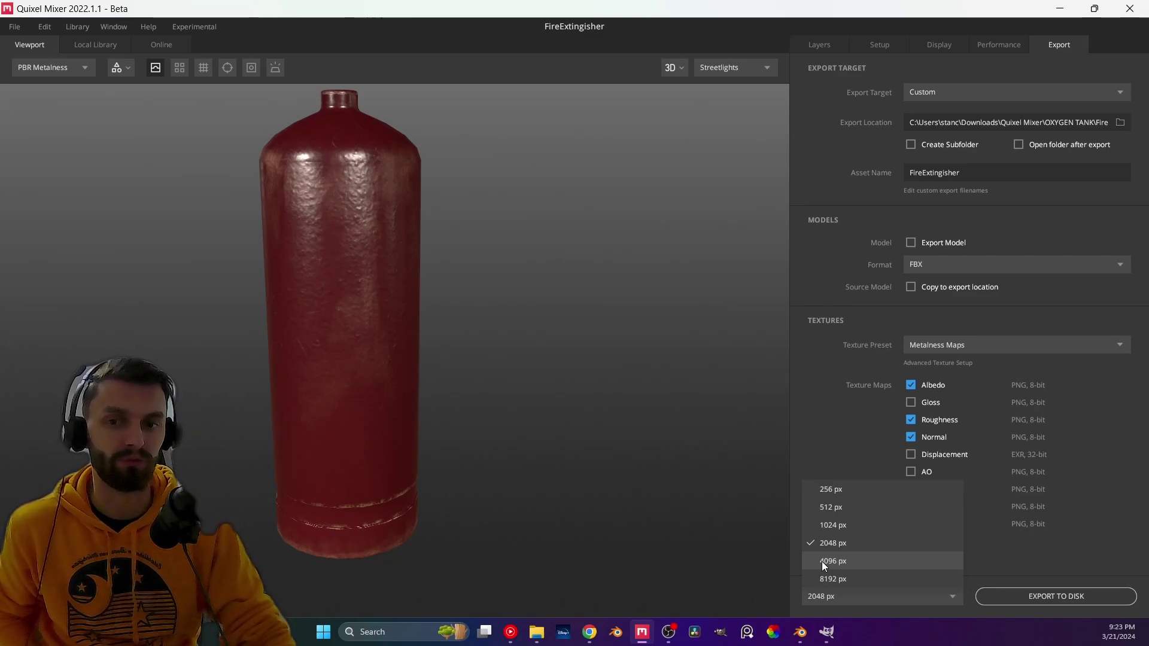
left_click(1013, 588)
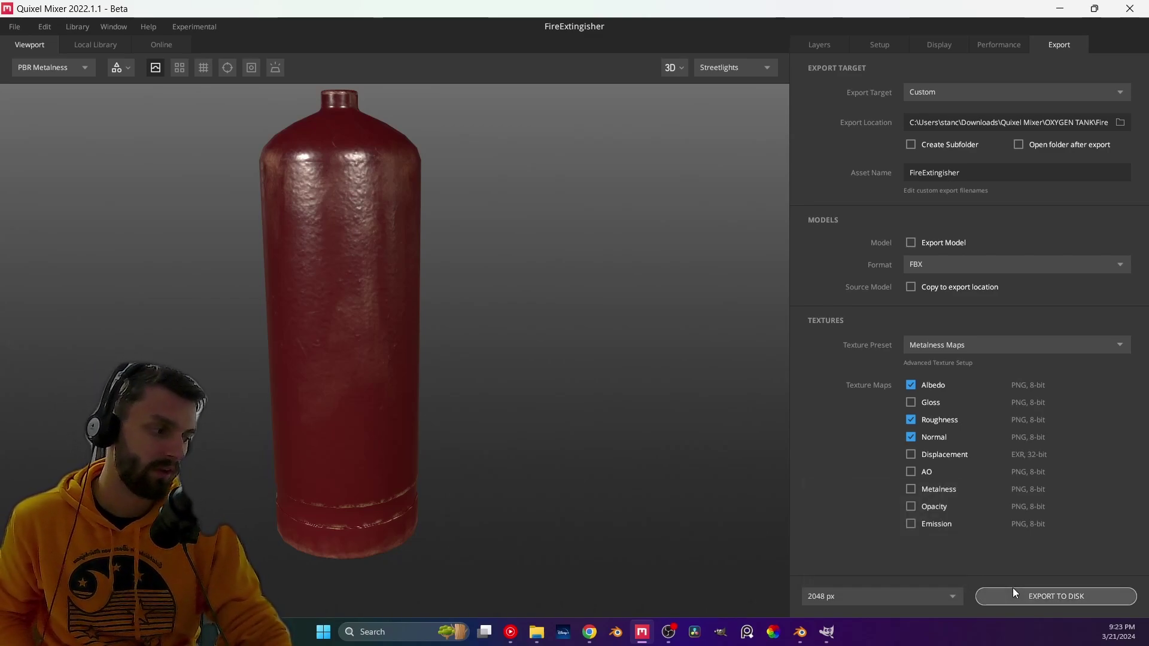
left_click(1013, 588)
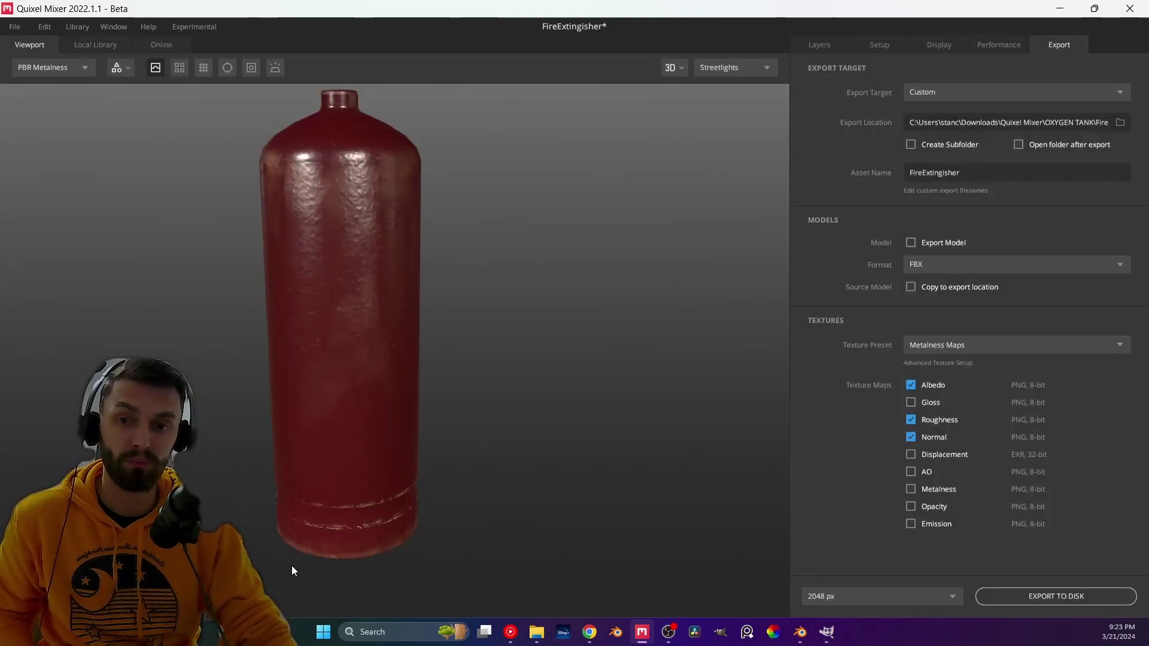
- Switch to Blender, select the checkered fire extinguisher body and open the Shading workspace
left_click(803, 633)
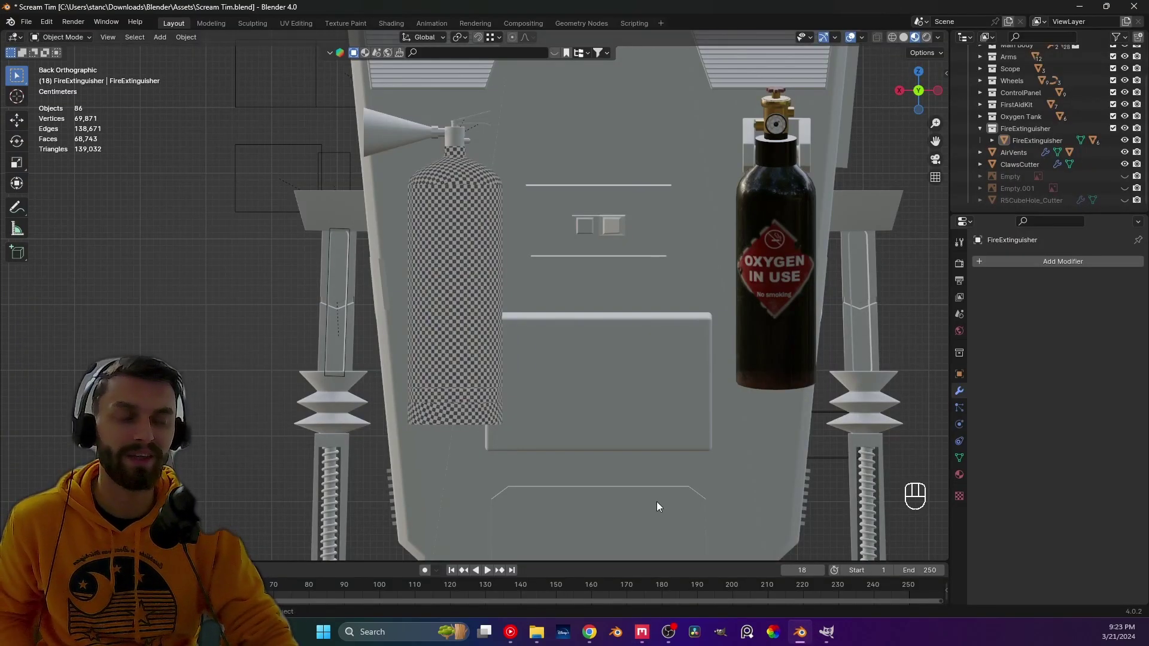
left_click(436, 308)
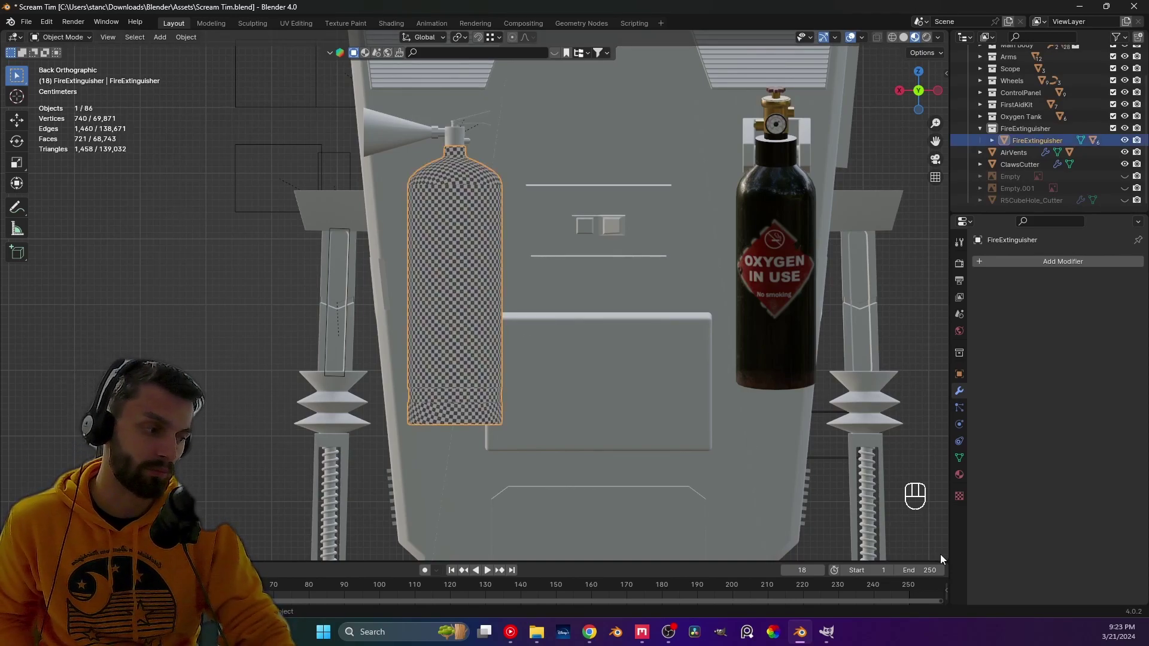
left_click(379, 25)
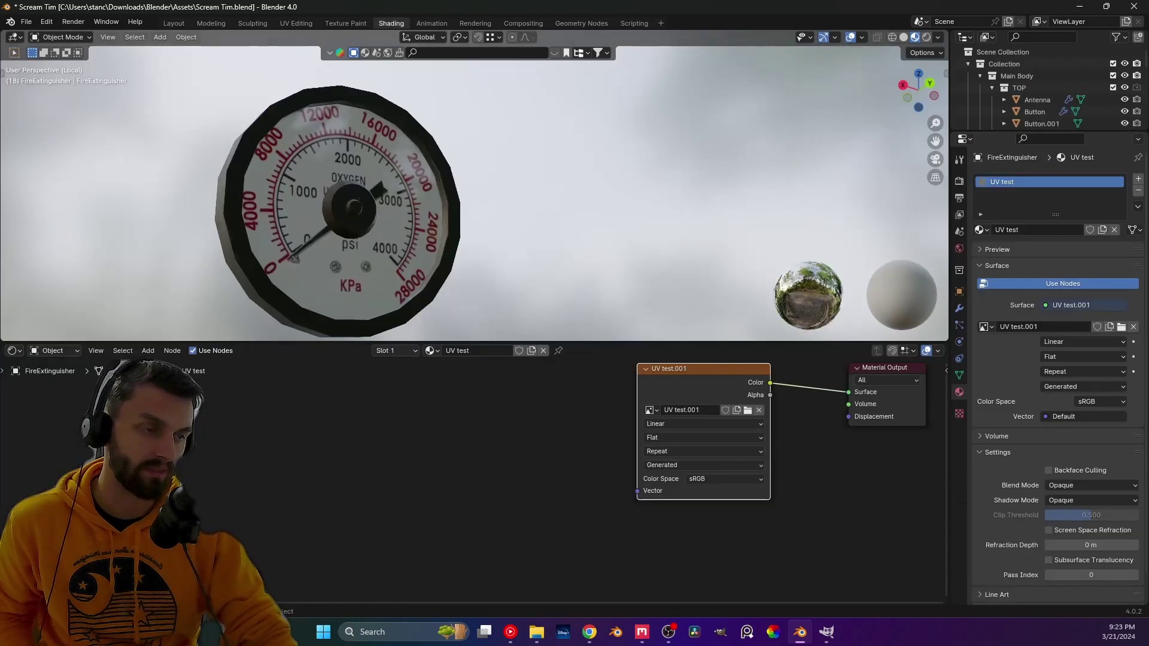
- Leave local view in the Shading workspace and show the fire extinguisher in back orthographic view beside the oxygen tank
scroll(566, 243, "down", 3)
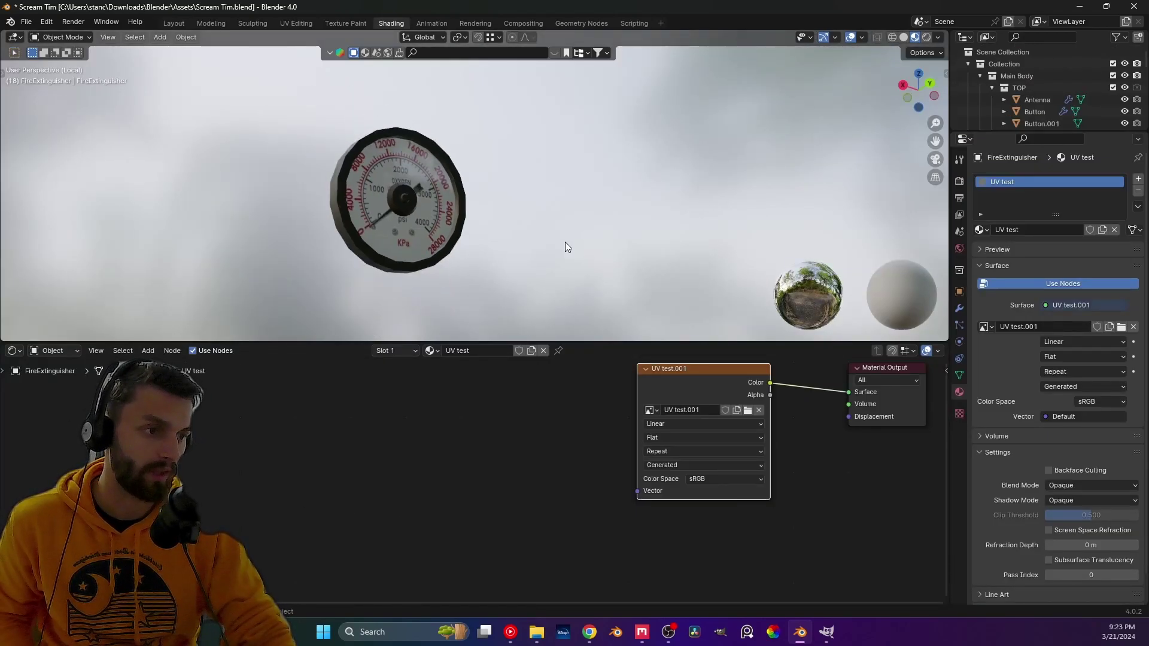
key("KP_Divide")
middle_click_drag(494, 267, 534, 247)
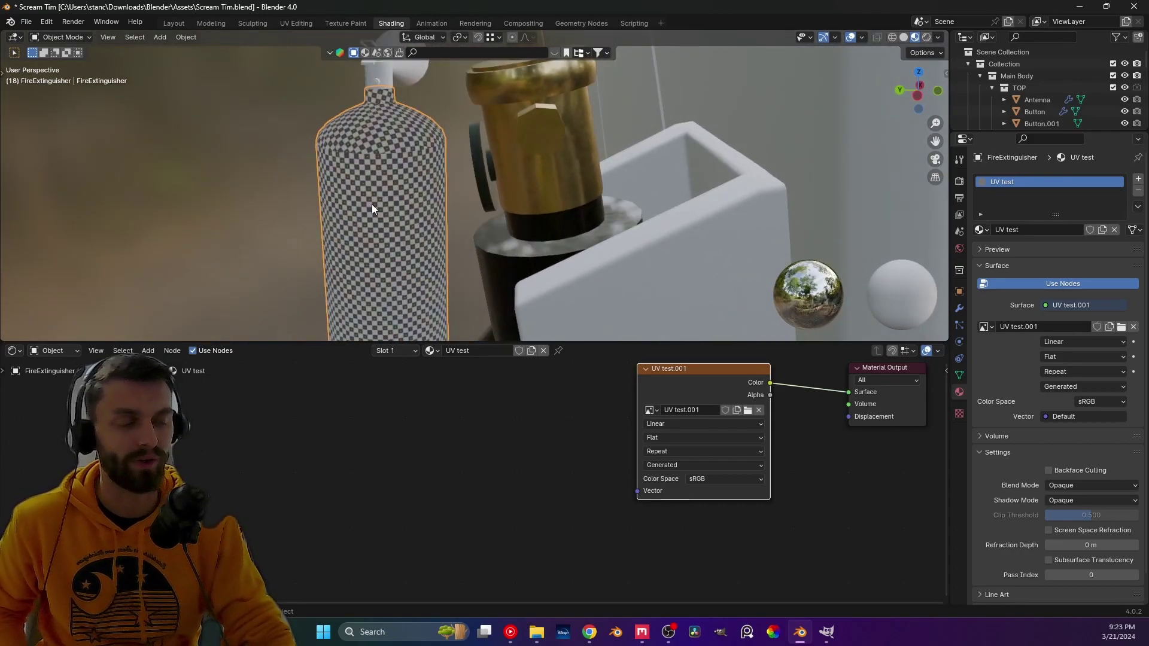
key("KP_1")
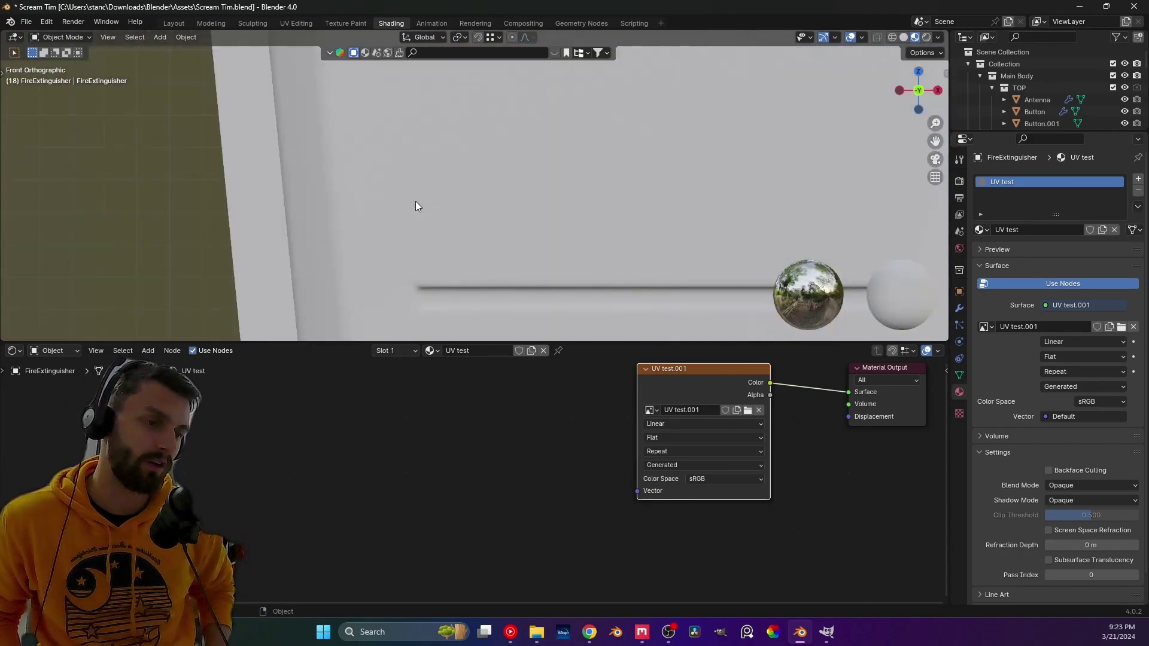
key("ctrl+KP_1")
scroll(423, 214, "down", 2)
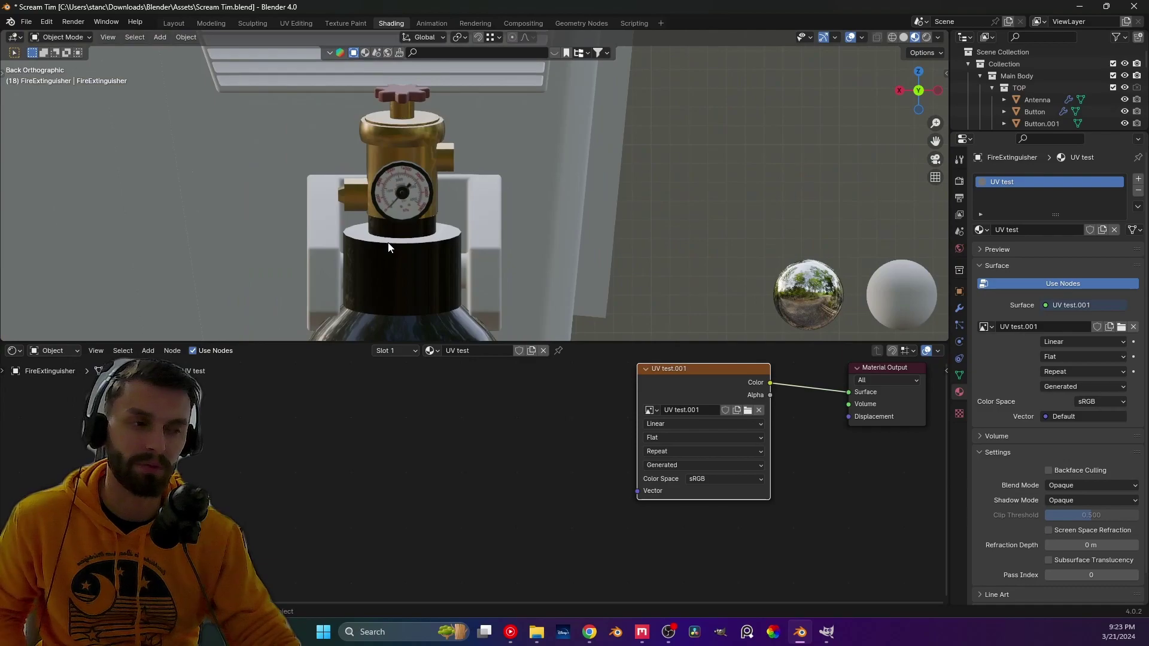
middle_click_drag(387, 242, 494, 199, "shift")
scroll(461, 239, "down", 2)
scroll(461, 239, "down", 3)
middle_click_drag(312, 246, 426, 181, "shift")
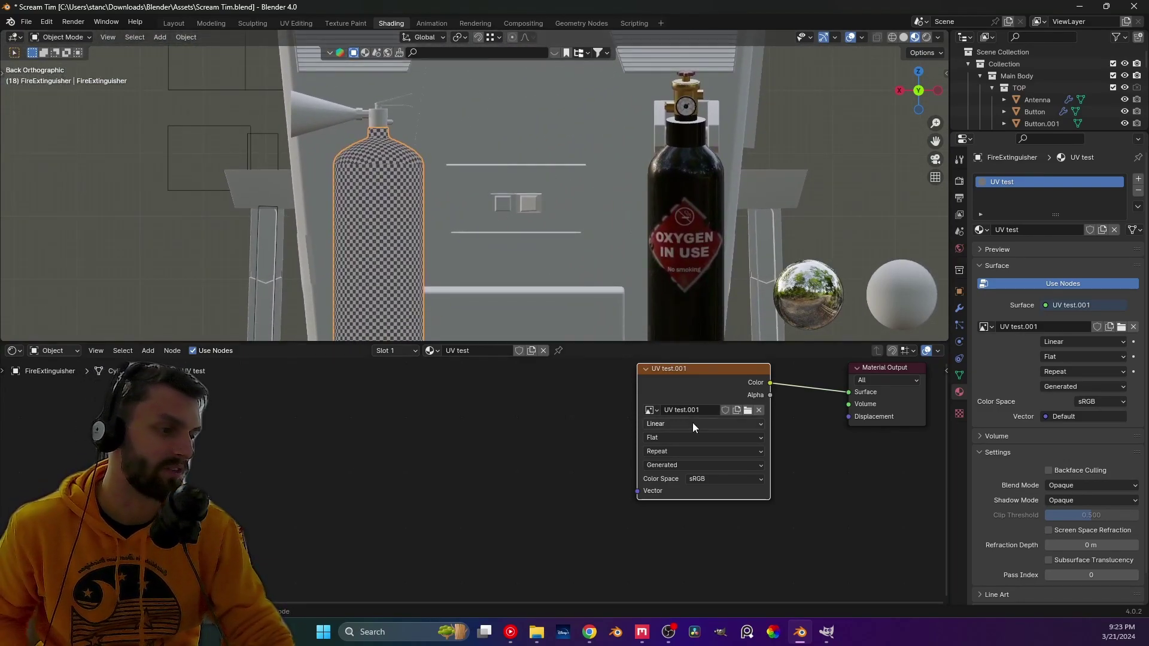
- Unlink the UV test material from the fire extinguisher and create a new material named FireExtinguisher
middle_click_drag(692, 423, 533, 447)
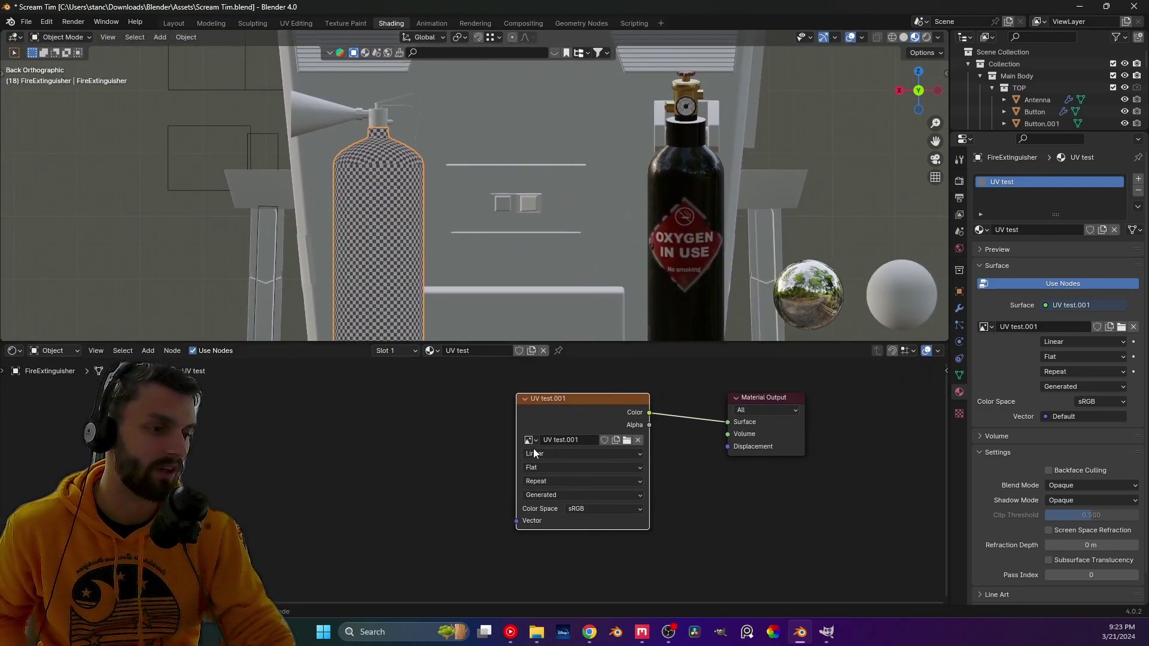
left_click(545, 352)
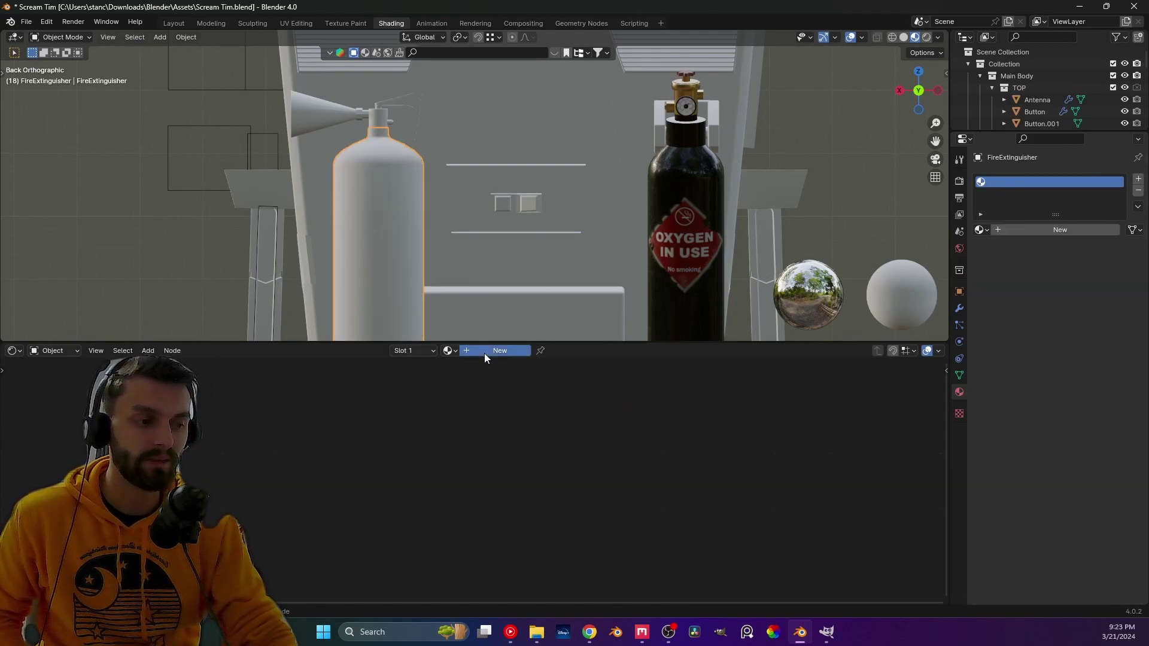
left_click(483, 353)
double_click(484, 353)
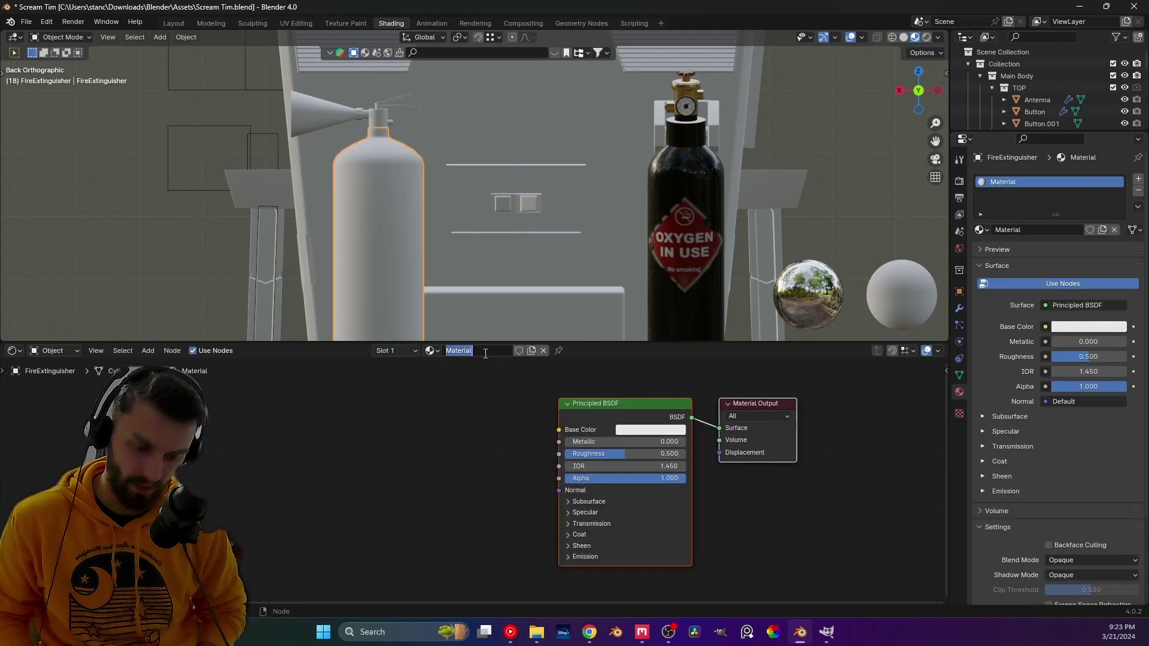
type("FireExtin")
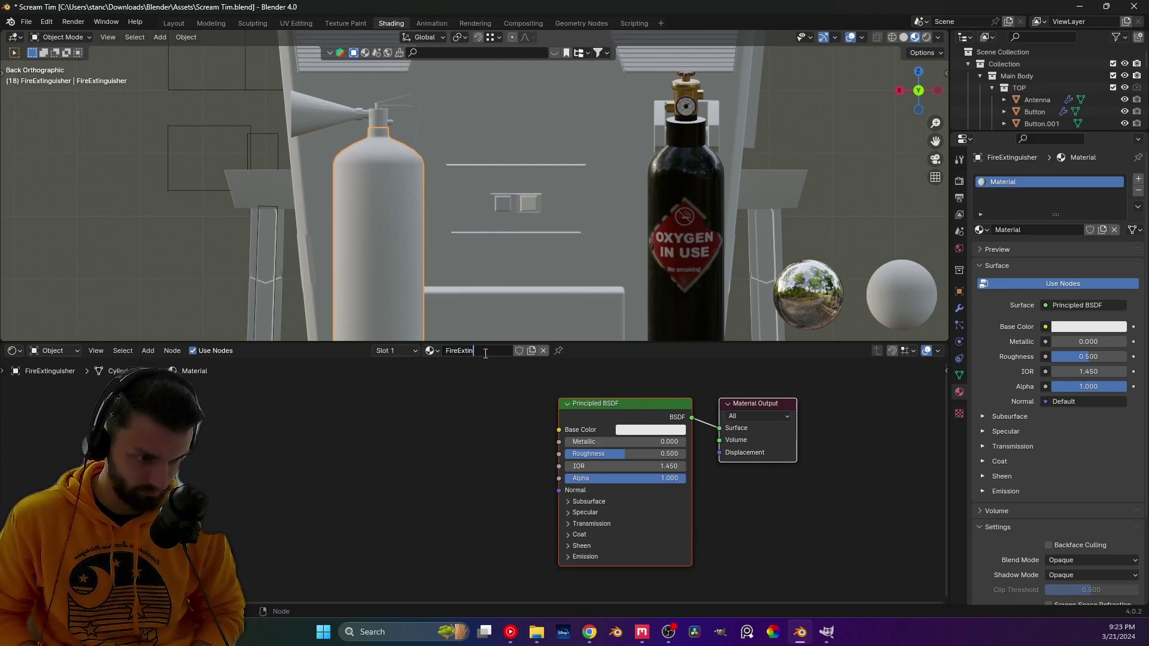
type("guisher")
key("Return")
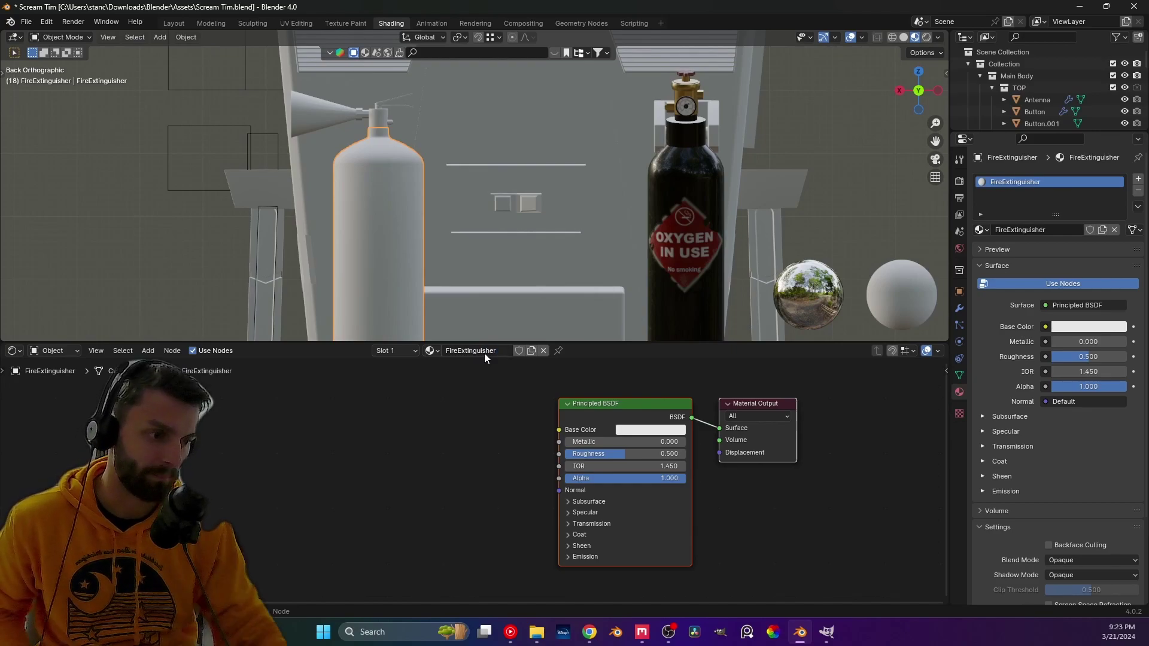
- Add an Image Texture node with FireExtingisher_Albedo.png and connect its Color to the Principled BSDF's Base Color
key("shift+a")
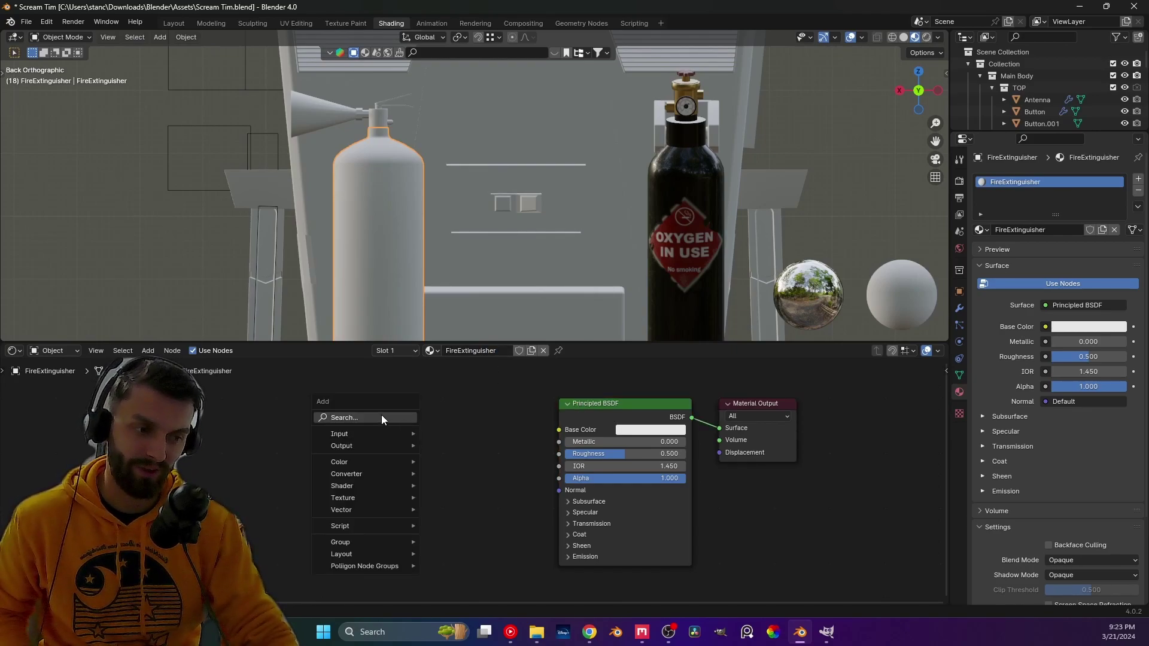
type("image")
key("Return")
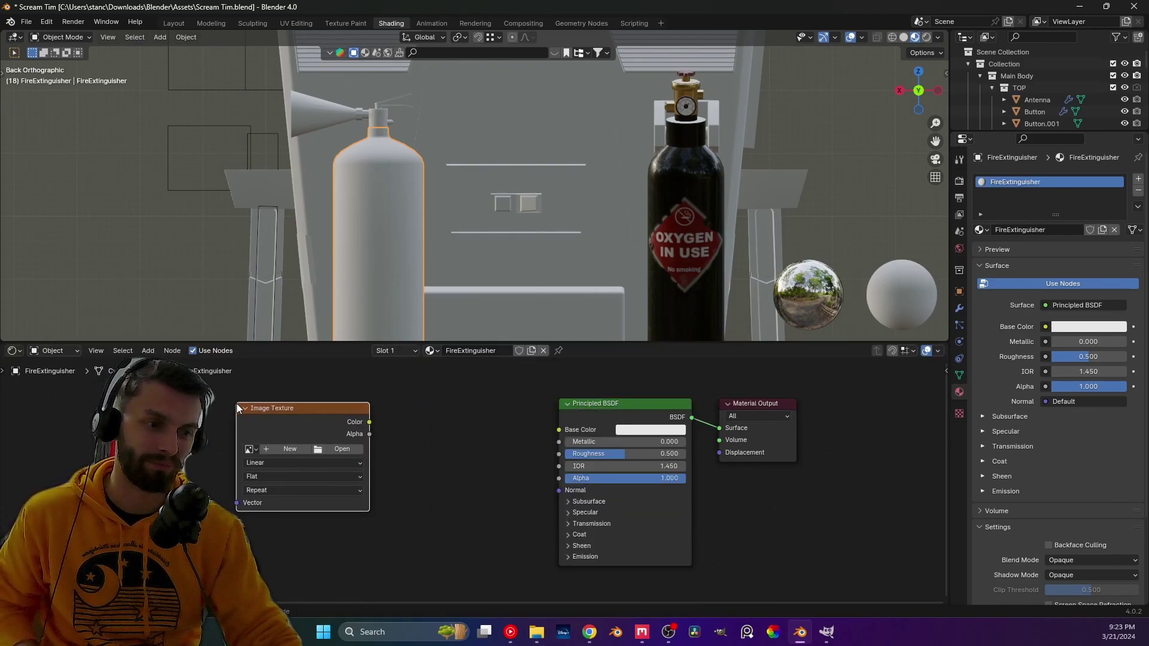
left_click(322, 453)
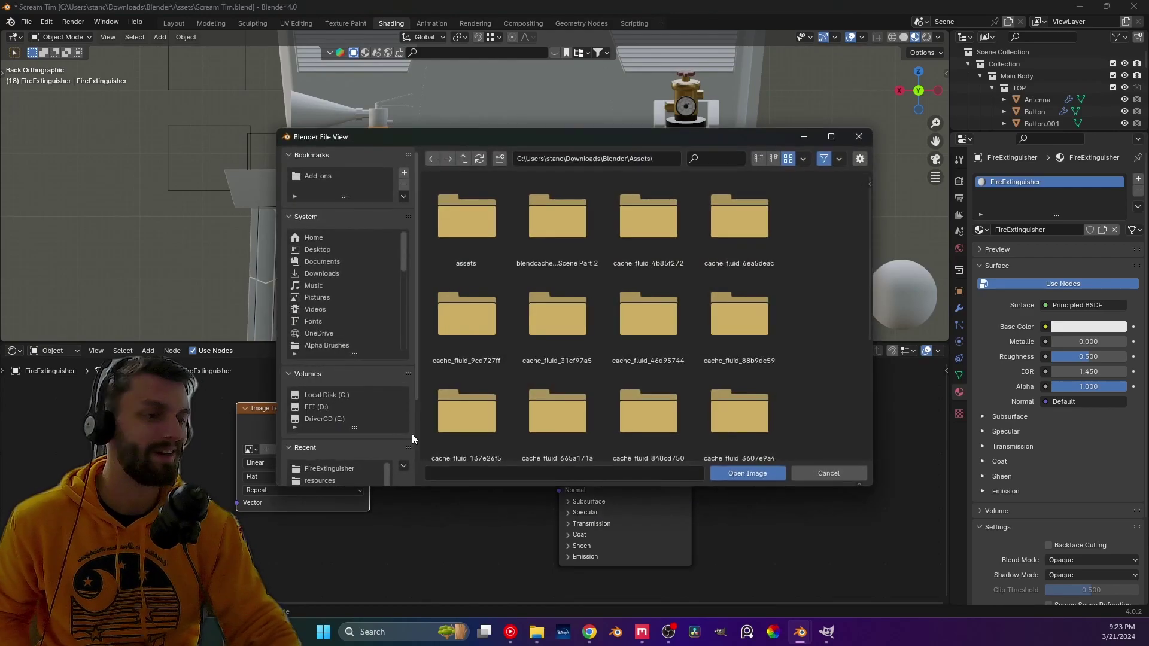
left_click(337, 467)
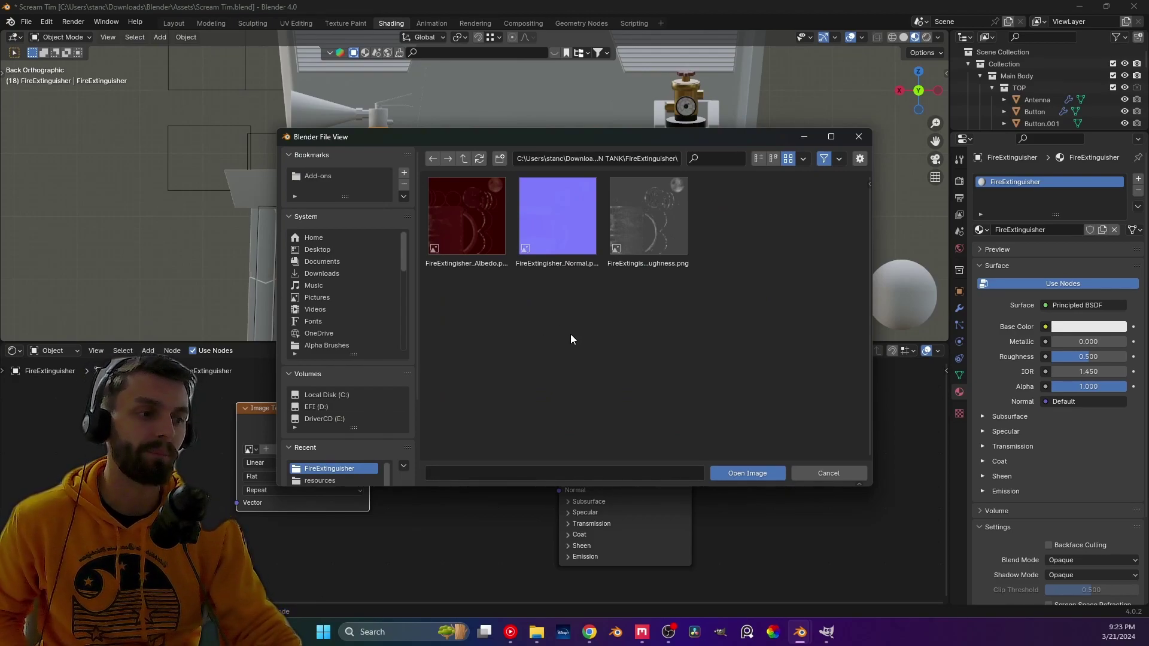
double_click(473, 228)
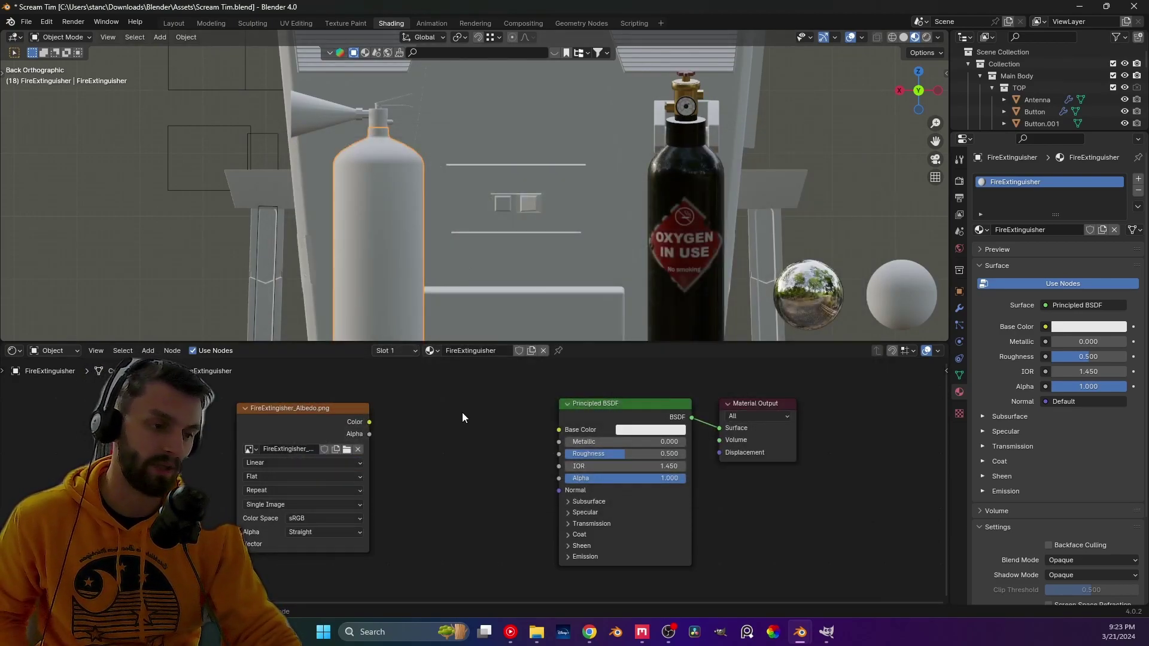
mouse_move(282, 427)
left_mouse_down()
mouse_move(302, 422)
mouse_move(252, 417)
mouse_move(284, 414)
left_mouse_up()
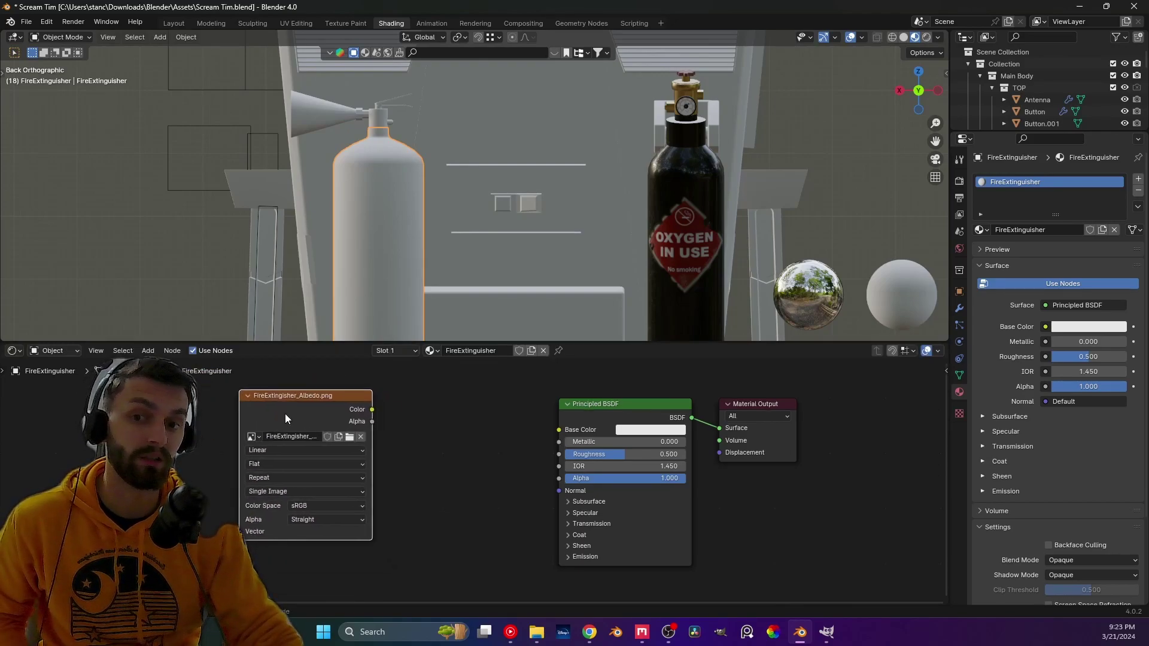
left_click_drag(372, 409, 559, 429)
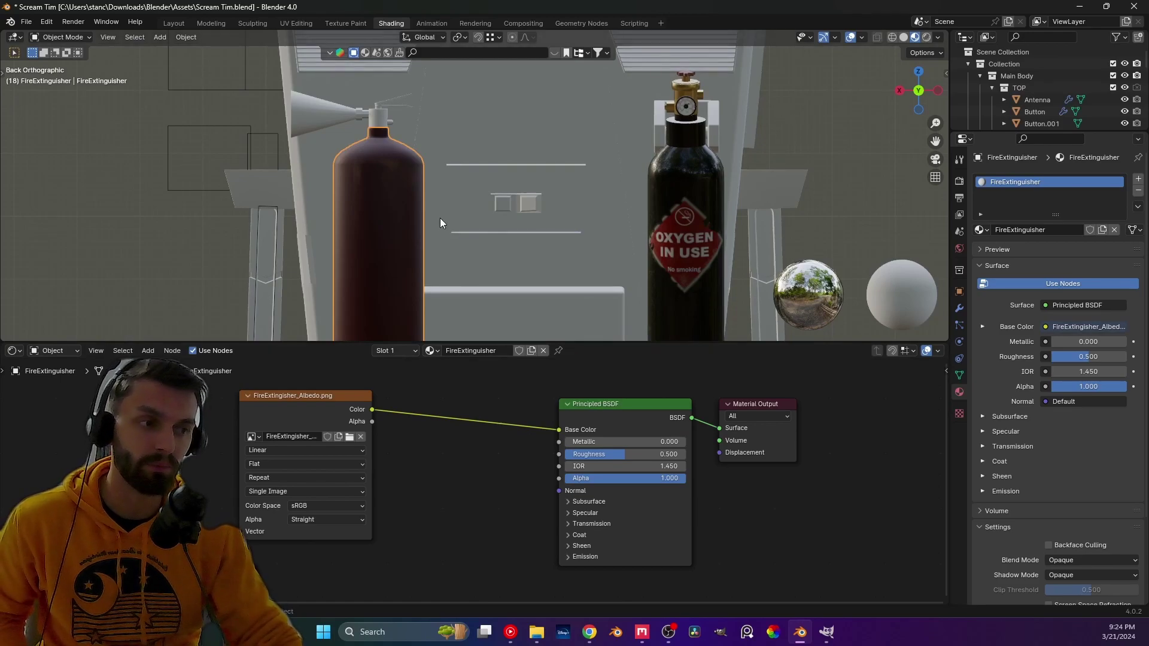
- Deselect everything and examine the albedo texture on the fire extinguisher up close
left_click(214, 199, "shift")
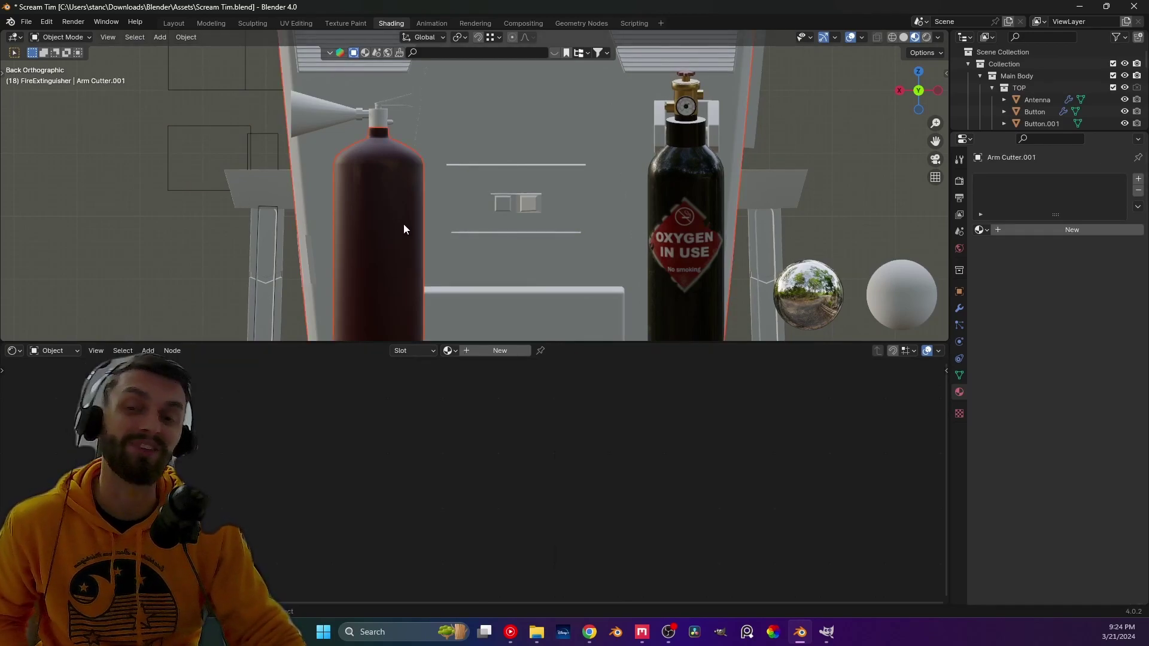
key("alt+a")
middle_click_drag(403, 228, 409, 207, "shift")
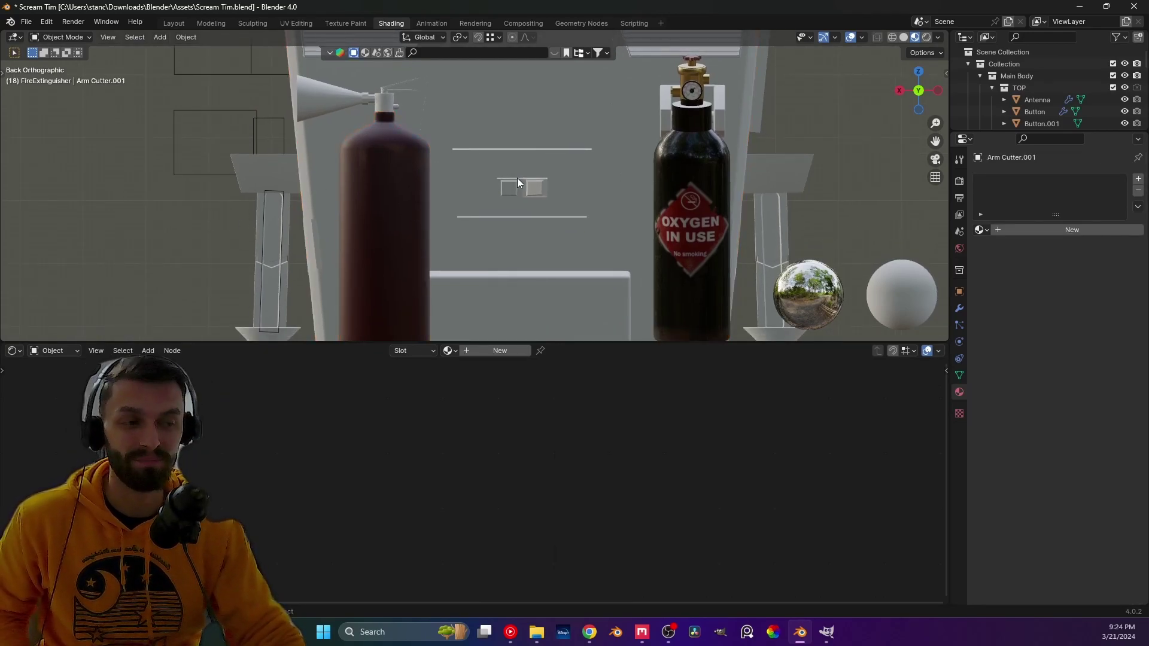
middle_click_drag(372, 185, 409, 244)
scroll(404, 243, "up", 3)
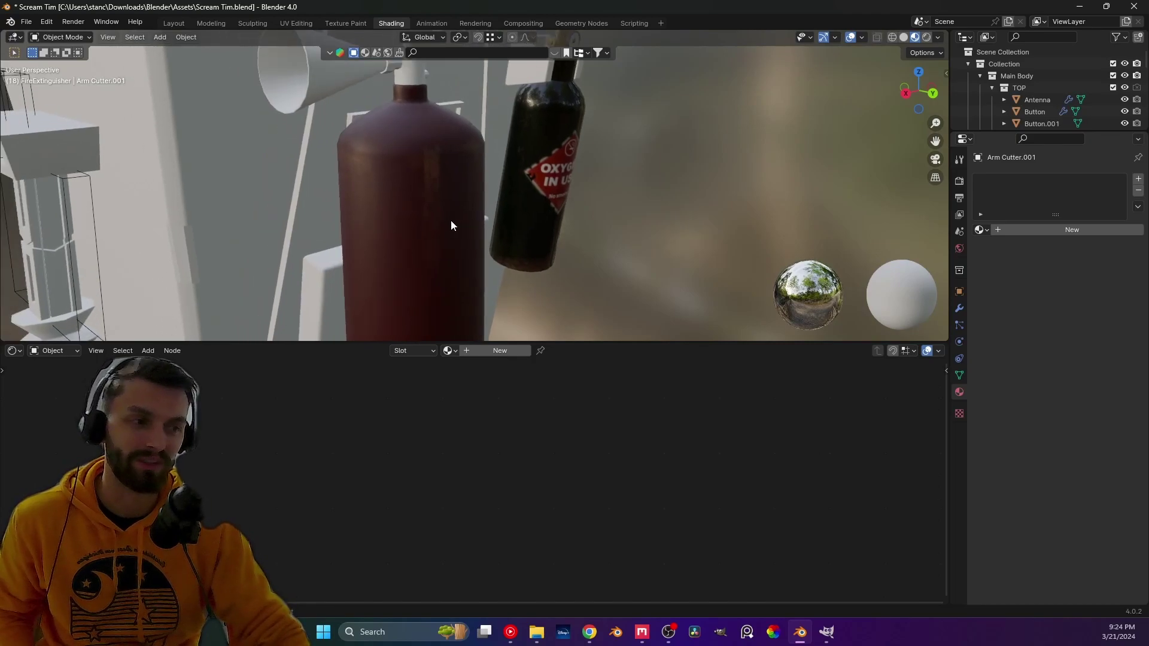
scroll(452, 226, "up", 5)
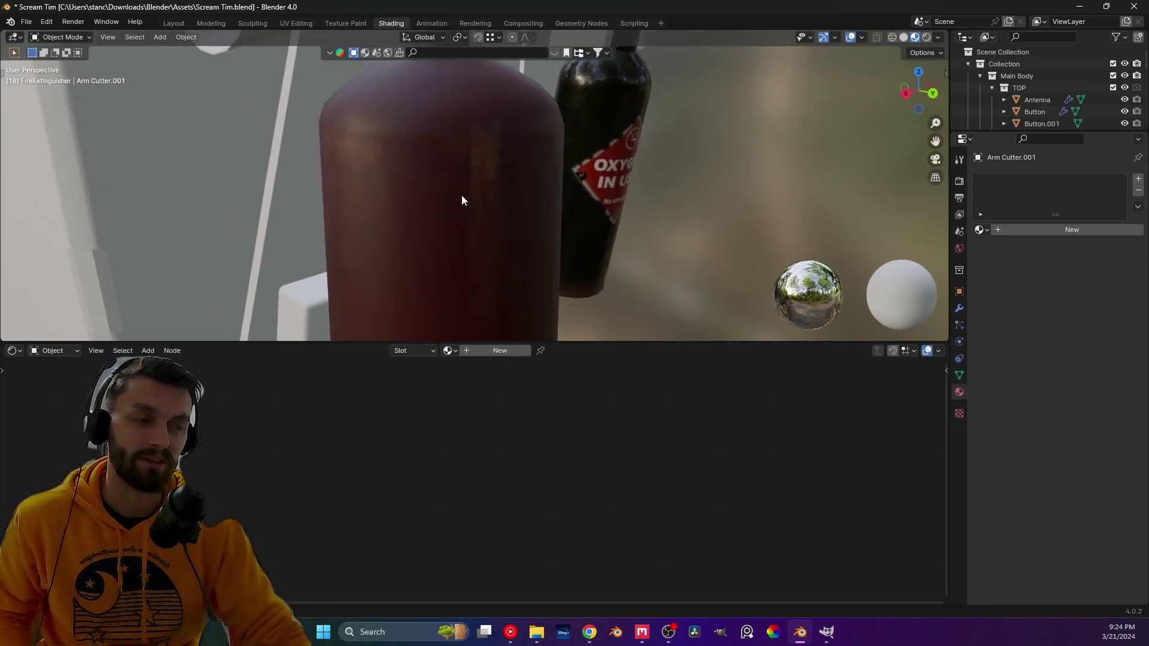
scroll(460, 206, "down", 5)
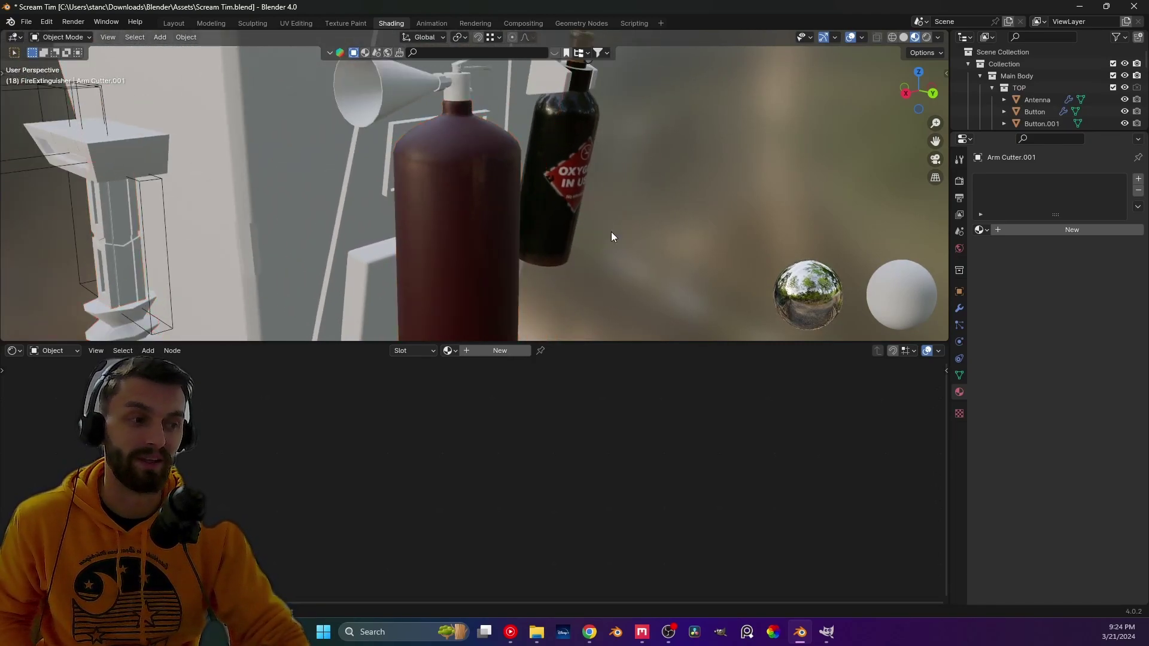
- Select the fire extinguisher and move its albedo texture node closer to the Principled BSDF
left_click(467, 299)
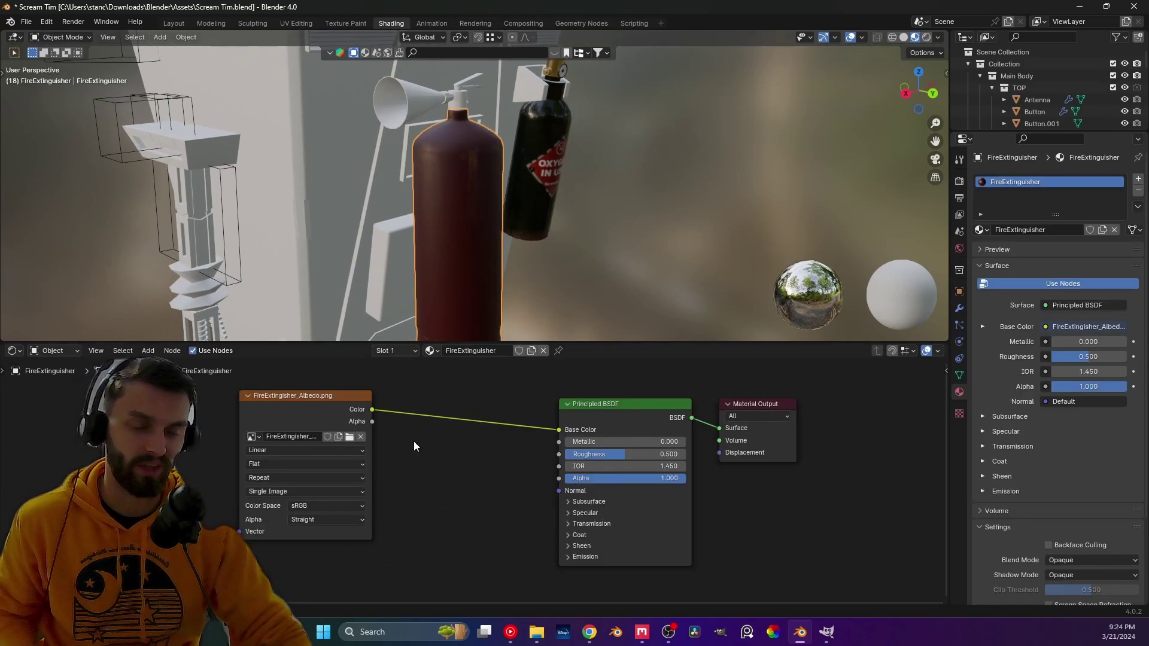
middle_click_drag(414, 446, 428, 424)
left_click_drag(314, 372, 383, 416)
scroll(433, 459, "down", 1)
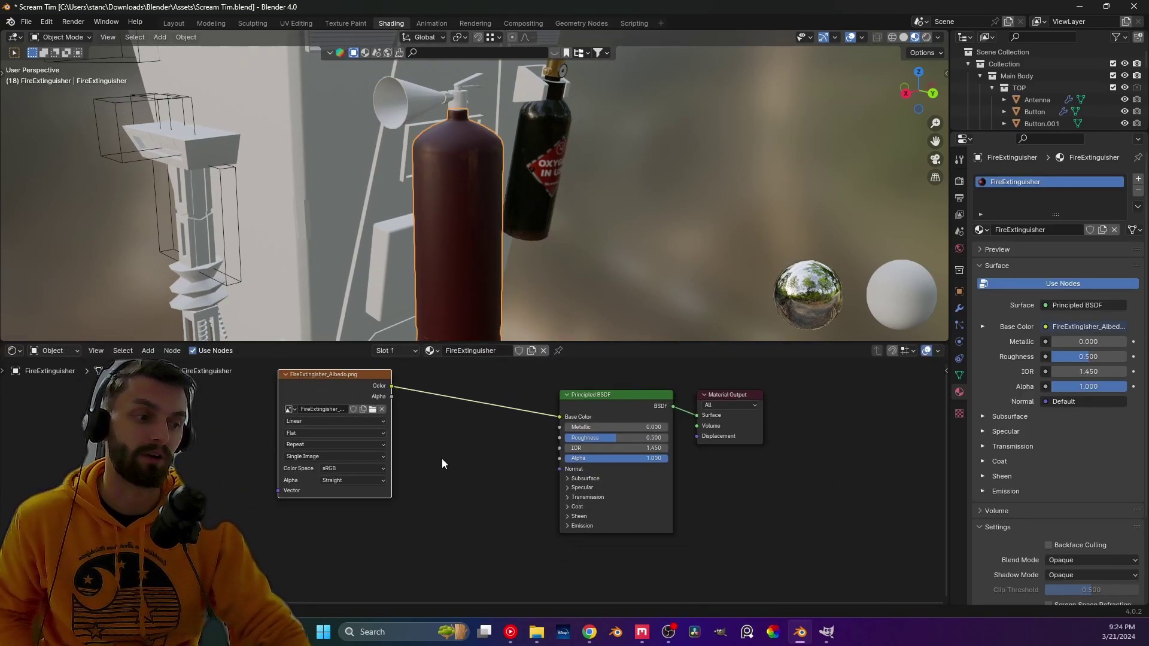
- Duplicate the albedo Image Texture node below the original and load FireExtingisher_Roughness.png into the copy
scroll(442, 467, "down", 1)
key("shift+d")
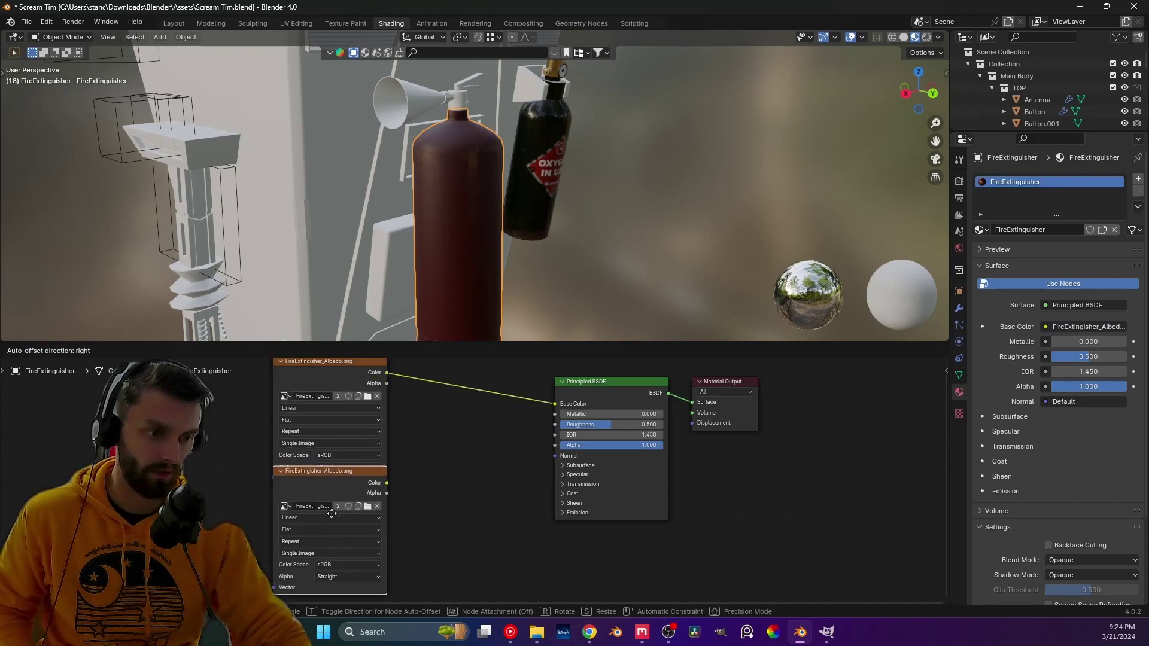
left_click(333, 535)
scroll(375, 510, "down", 1)
left_click(376, 504)
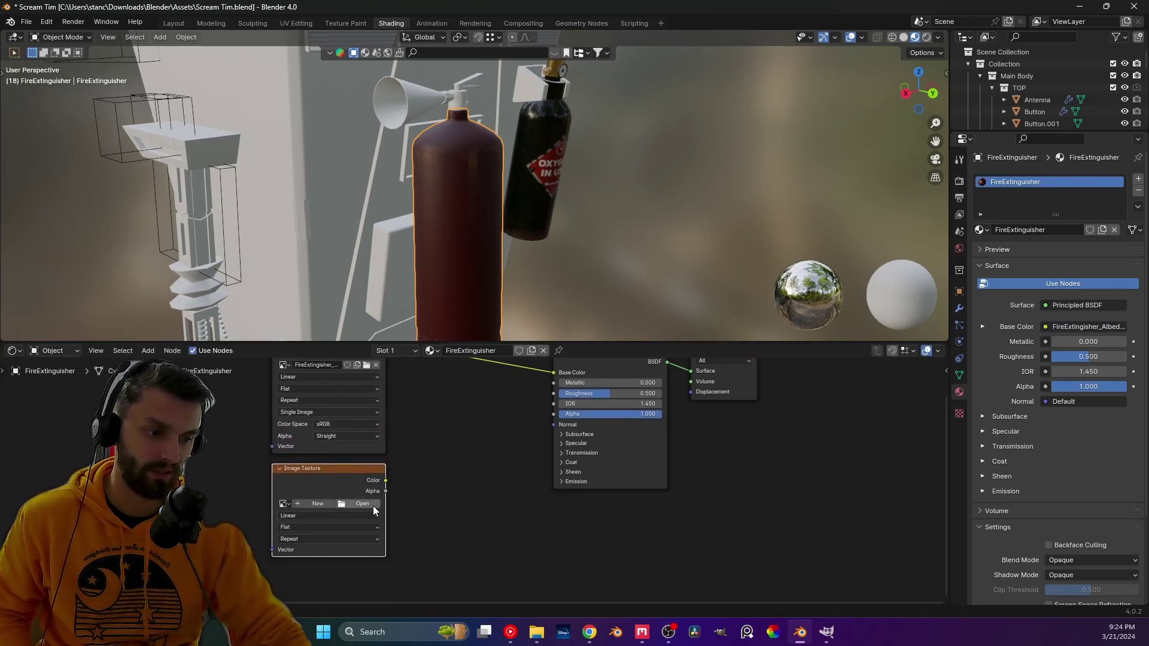
left_click(370, 504)
left_click(329, 468)
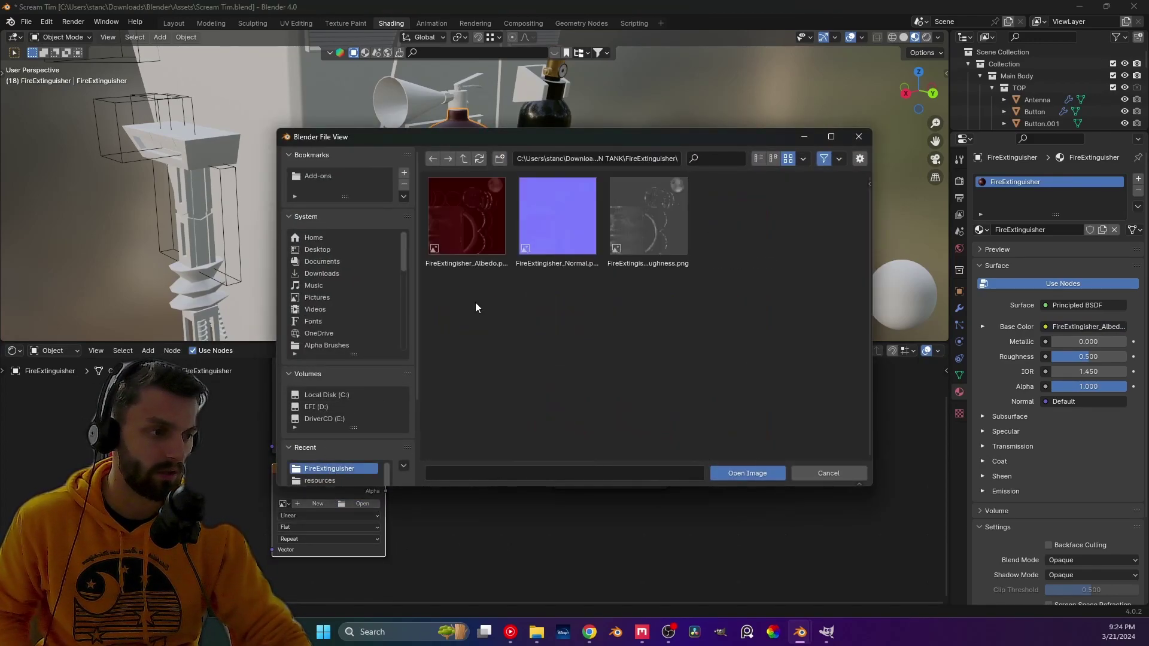
double_click(652, 230)
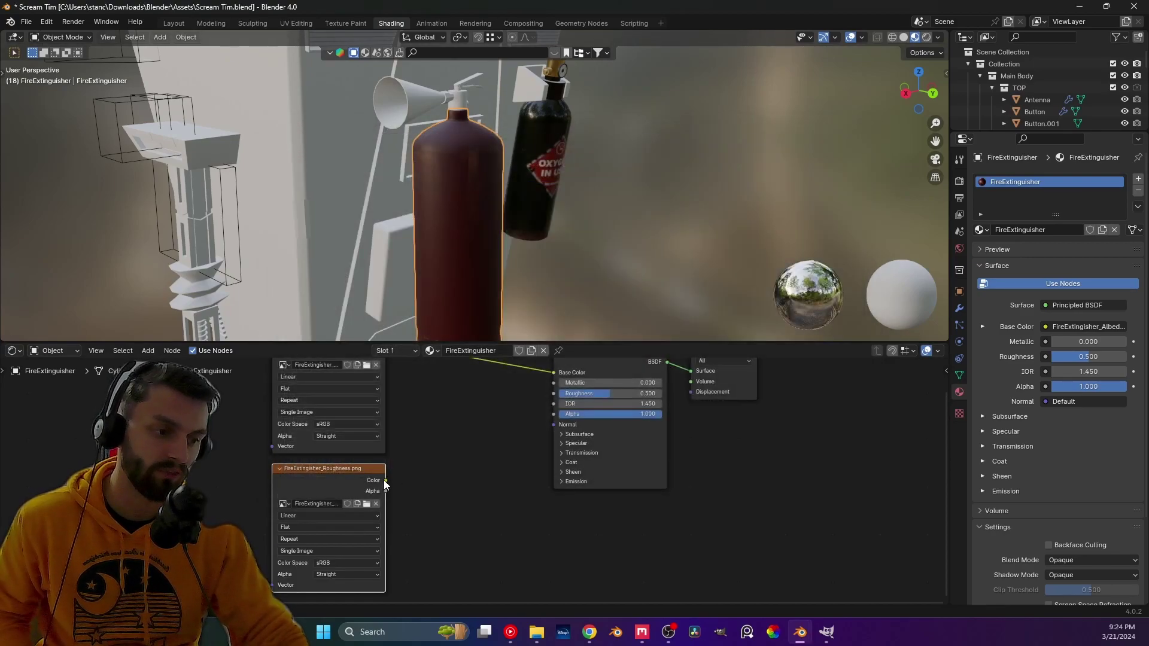
- Switch the roughness texture's color space to Non-Color and back to sRGB
left_click(404, 562)
left_click(353, 563)
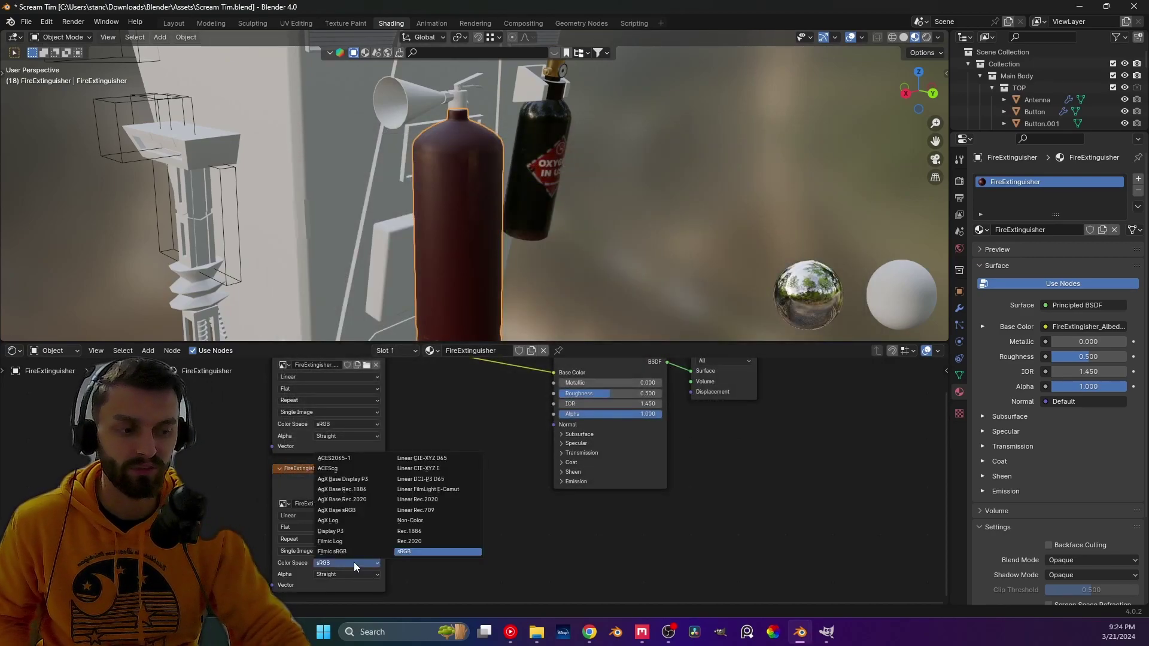
left_click(412, 522)
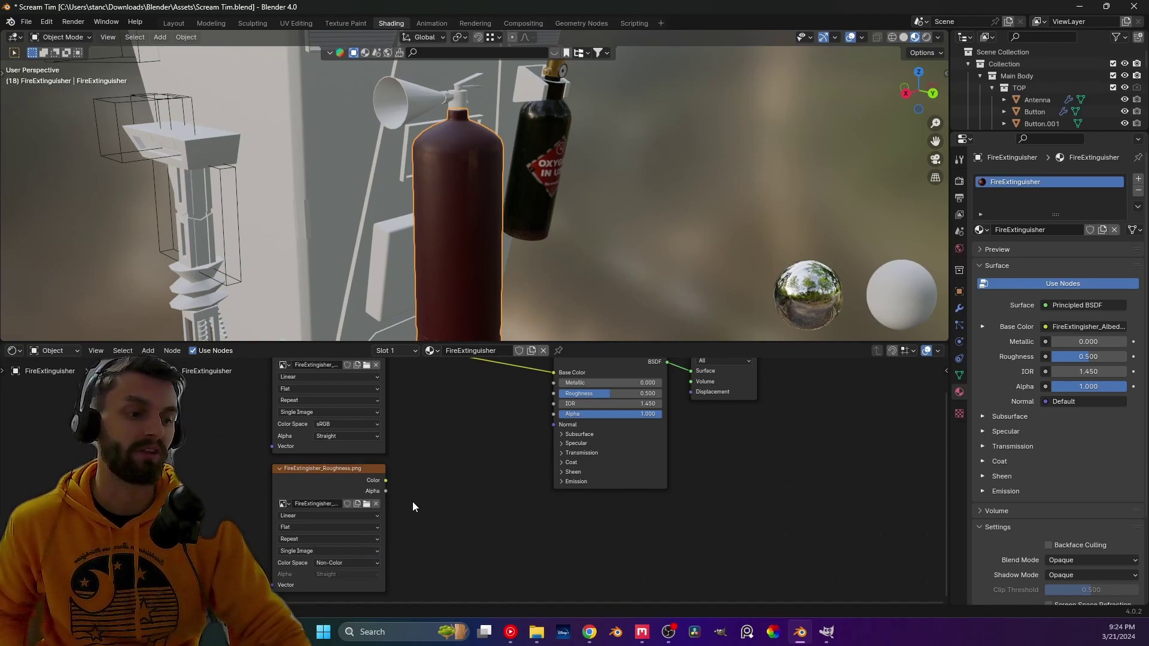
left_click(359, 563)
left_click(413, 551)
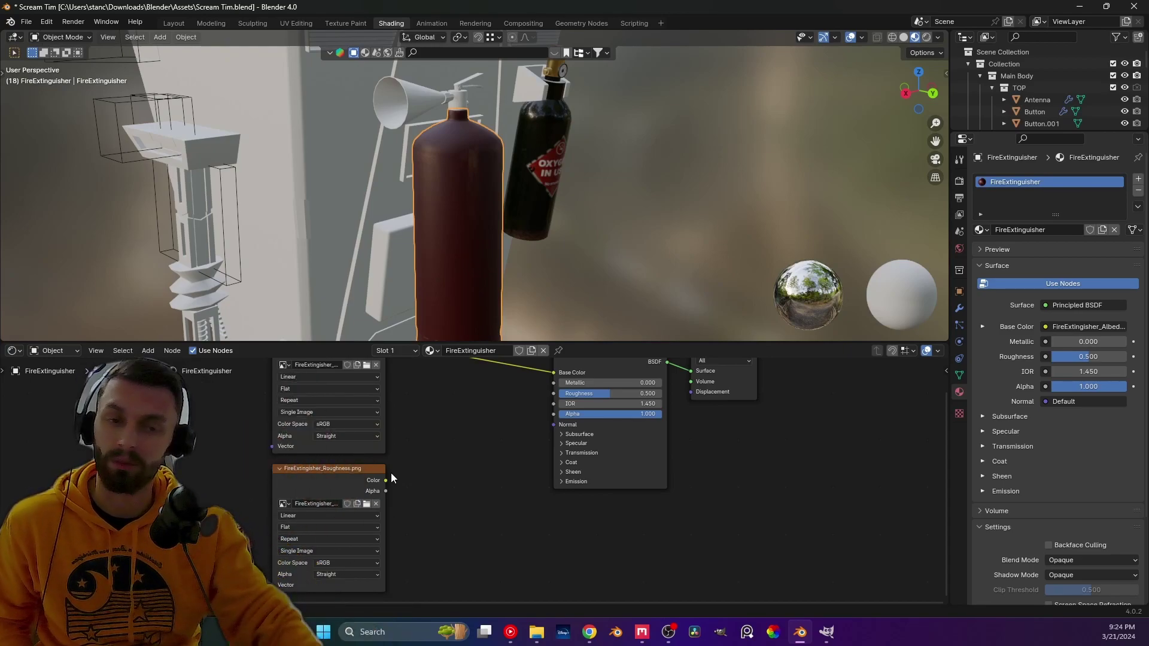
- Connect the roughness texture's Color to the Principled BSDF's Roughness and set its color space to Non-Color
mouse_move(386, 480)
left_mouse_down()
mouse_move(546, 379)
mouse_move(556, 398)
left_mouse_up()
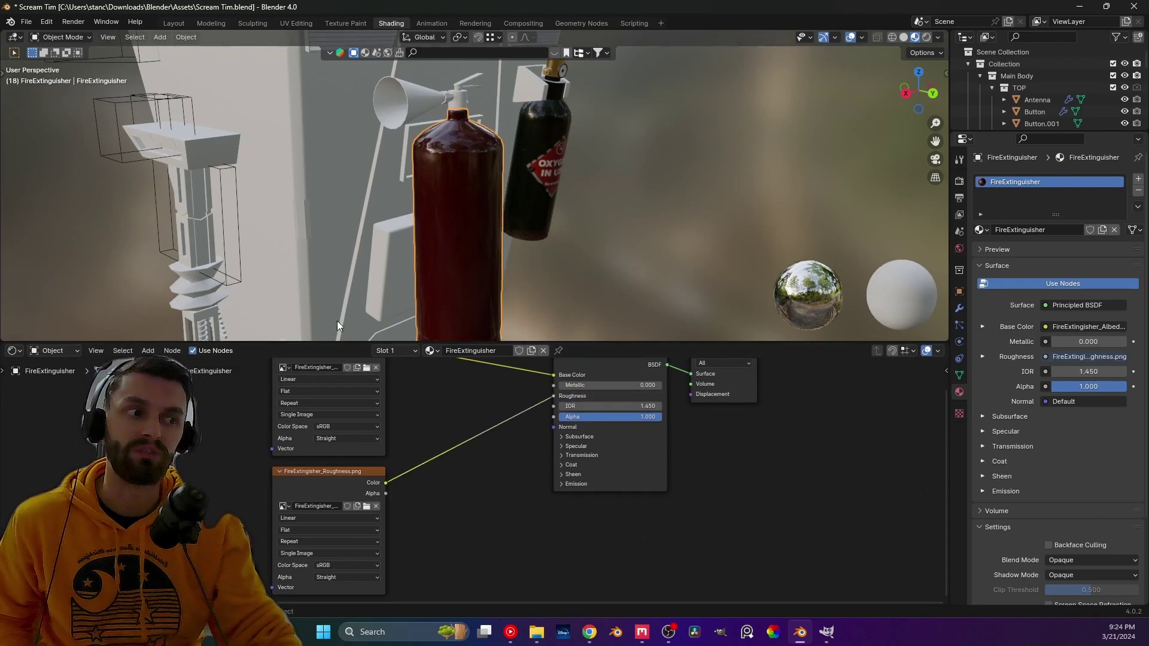
left_click(363, 563)
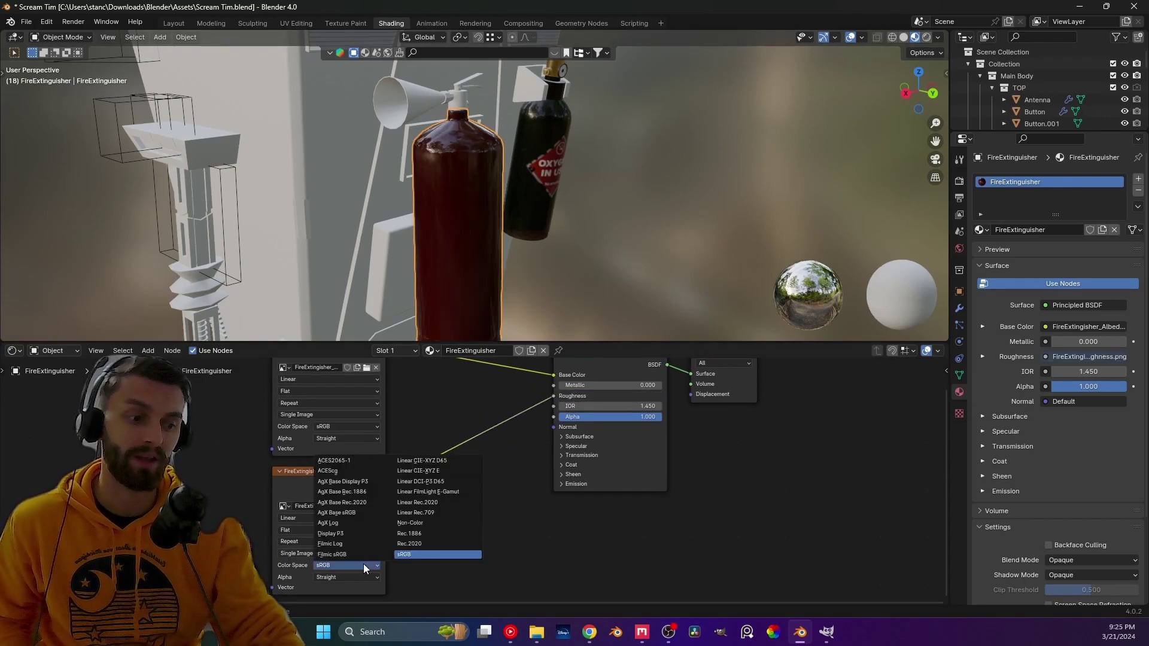
left_click(421, 523)
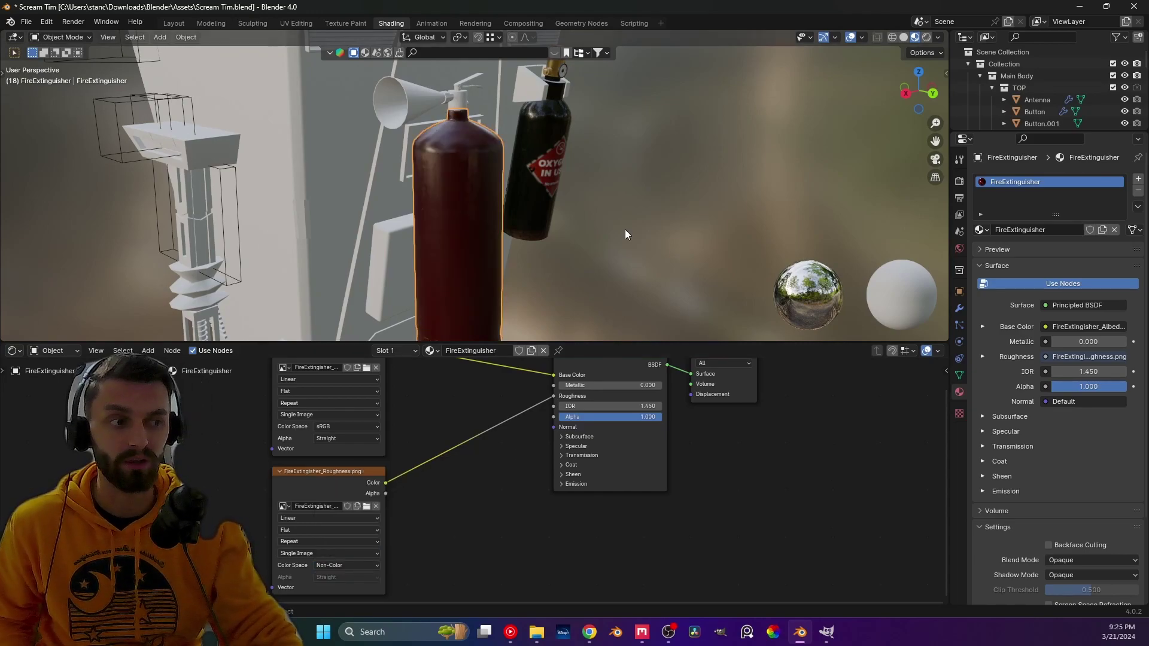
scroll(443, 183, "up", 3)
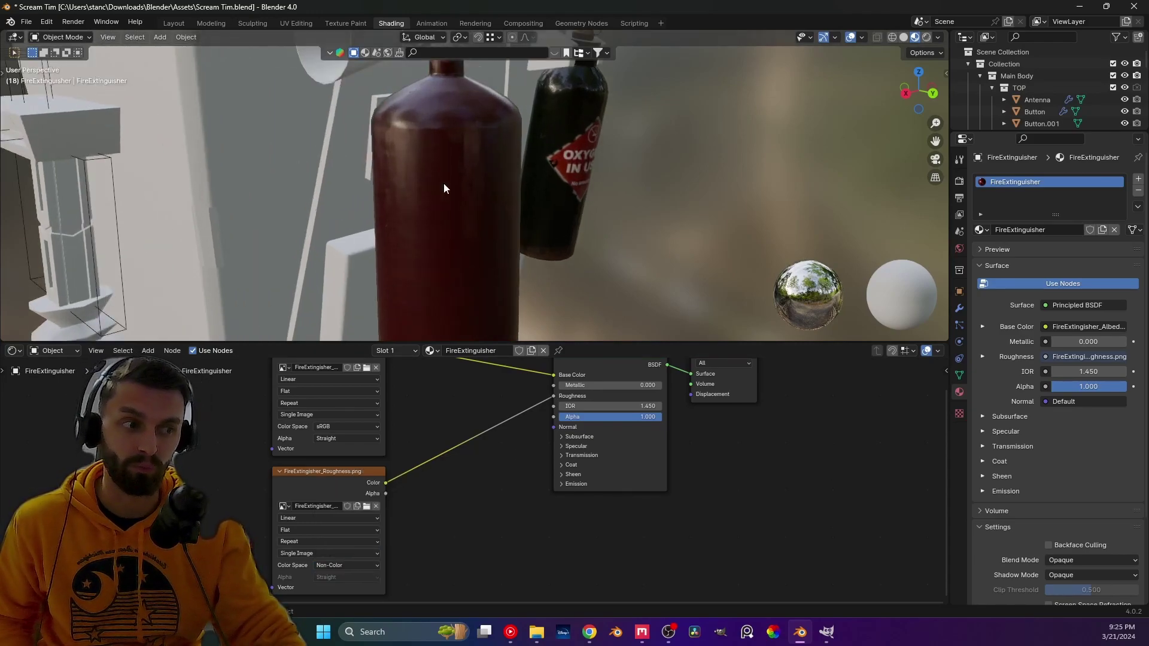
scroll(464, 211, "down", 4)
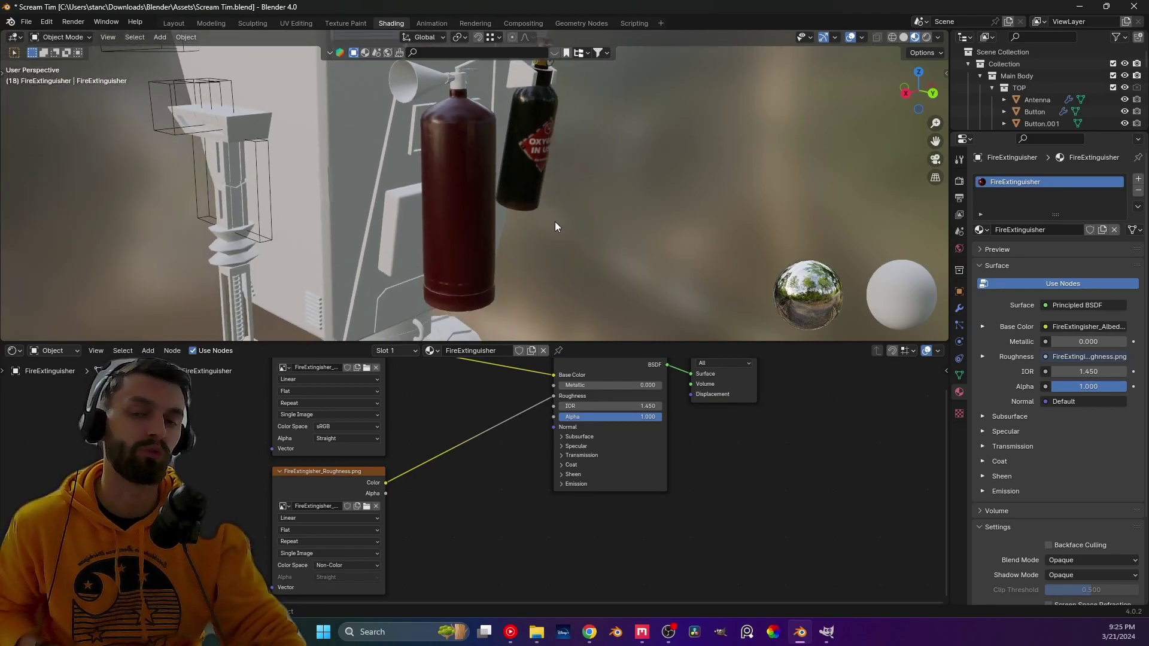
- Duplicate the roughness texture node below it, load FireExtingisher_Normal.png into the copy, and set its color space to Non-Color
middle_click_drag(458, 494, 428, 435)
scroll(429, 435, "down", 1)
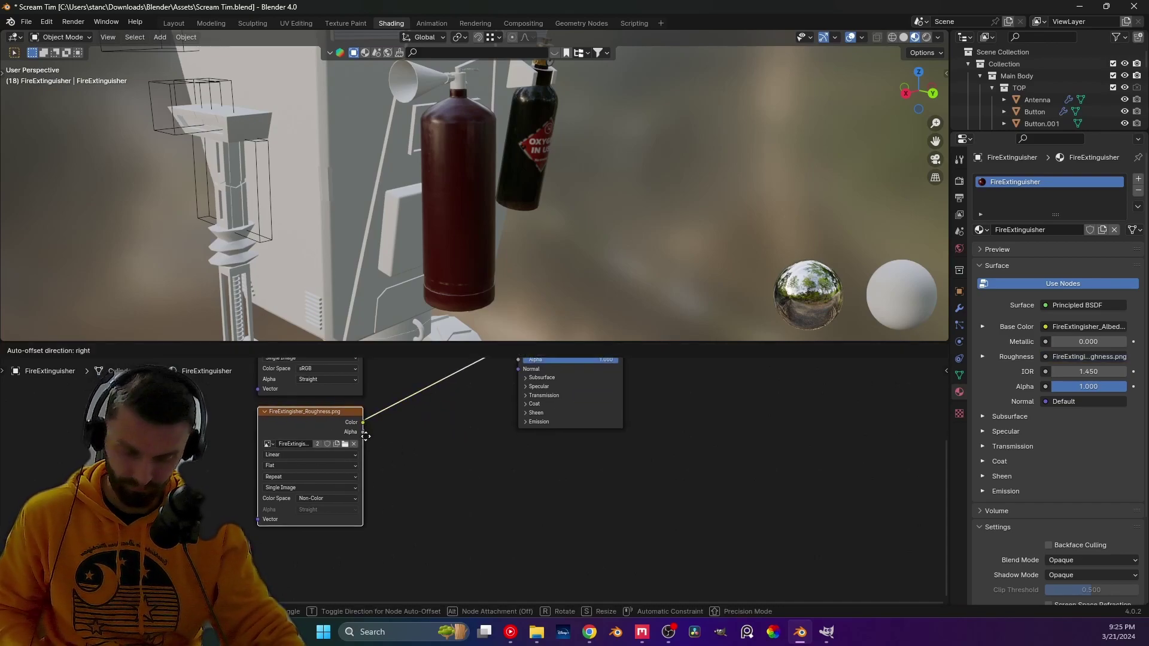
key("shift+d")
left_click(354, 576)
left_click(343, 577)
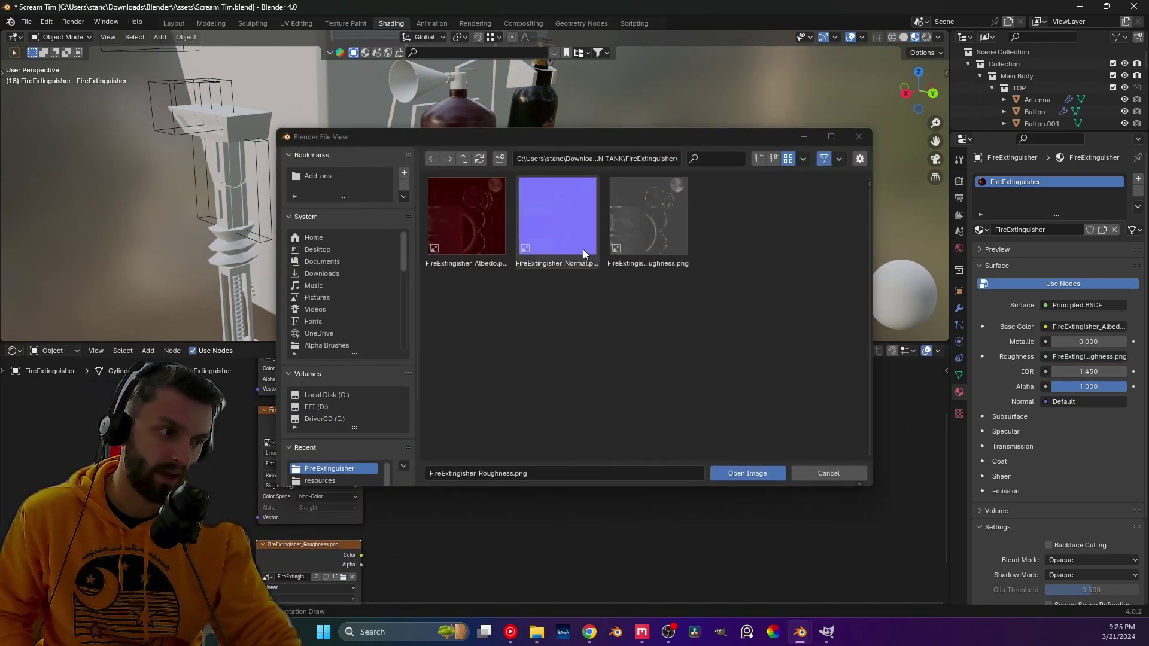
double_click(550, 213)
middle_click_drag(410, 510, 405, 449)
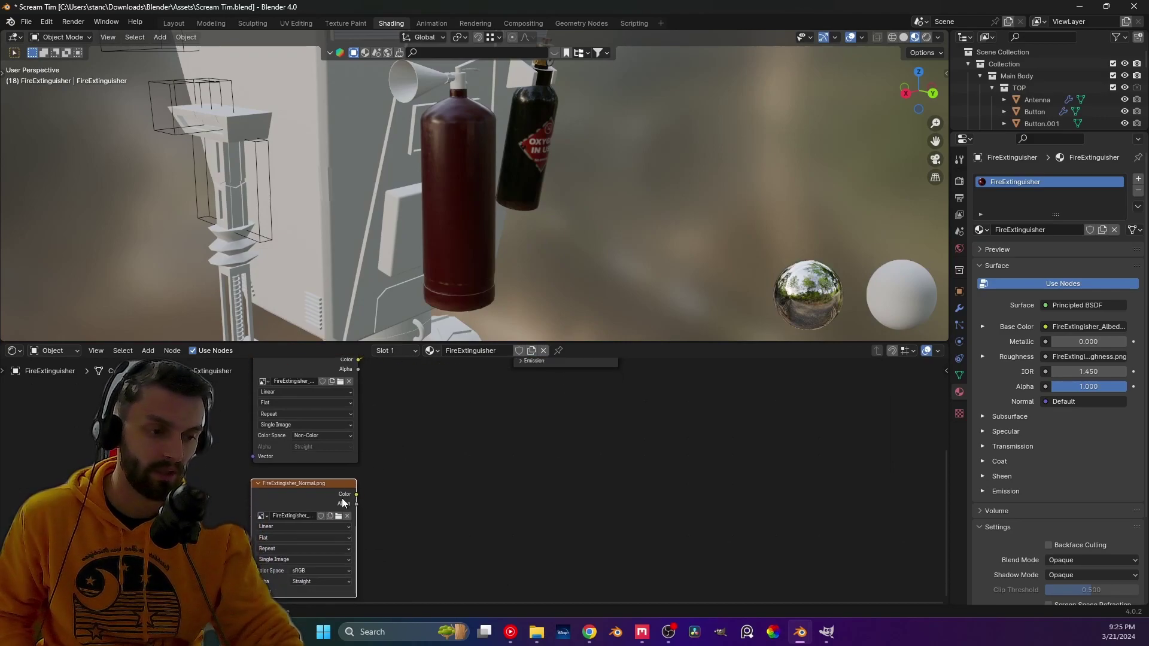
left_click(328, 572)
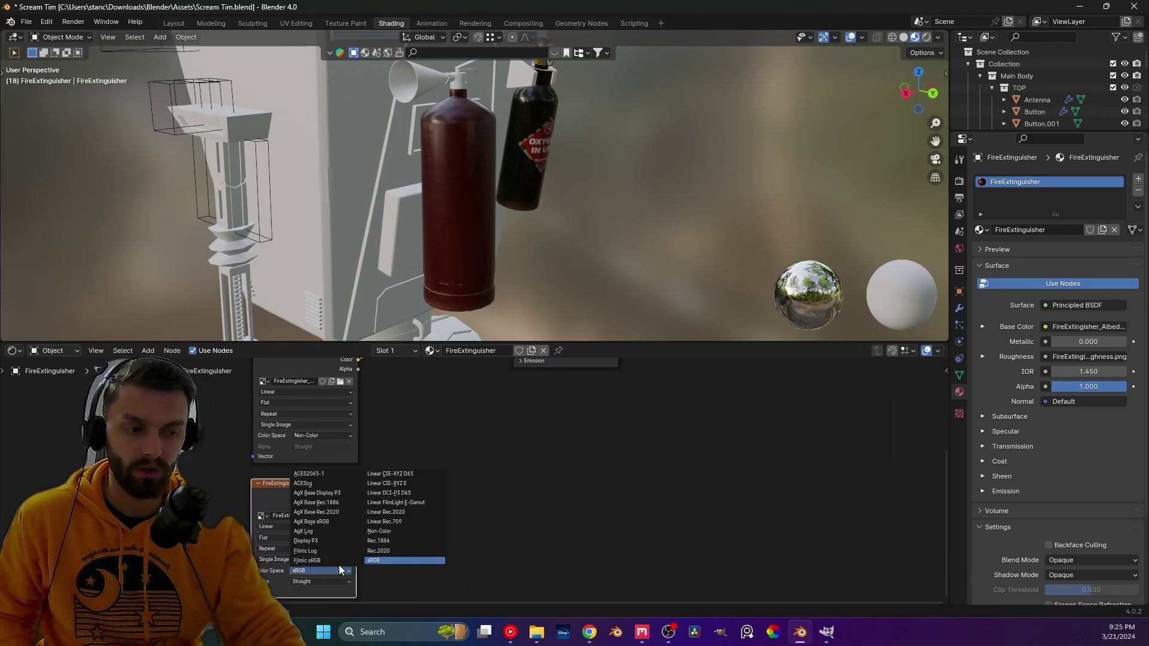
left_click(385, 529)
- Feed the normal texture's Color into the Color of a new Normal Map node and connect its Normal to the Principled BSDF
left_click_drag(358, 494, 407, 458)
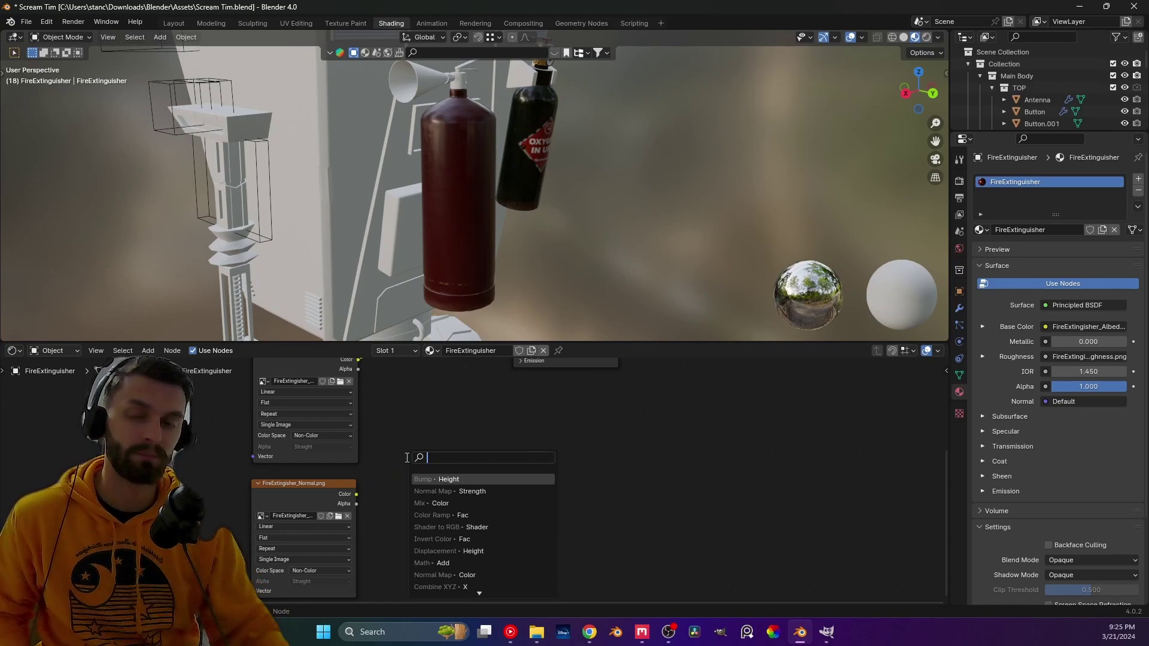
left_click(429, 491)
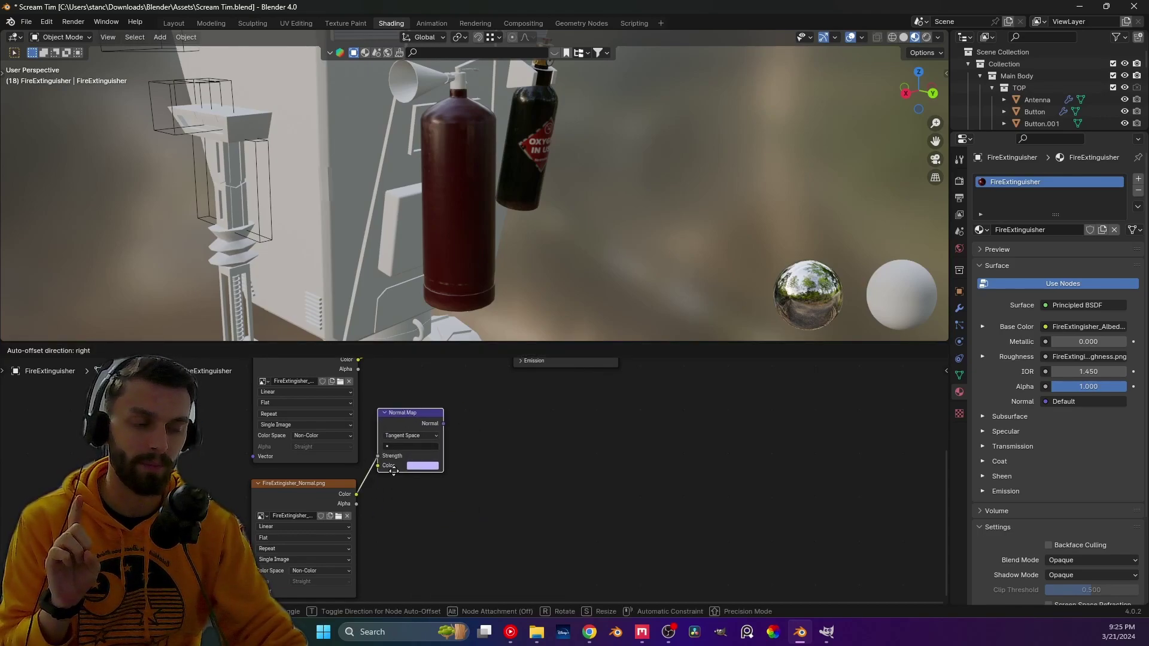
left_click_drag(379, 480, 384, 488)
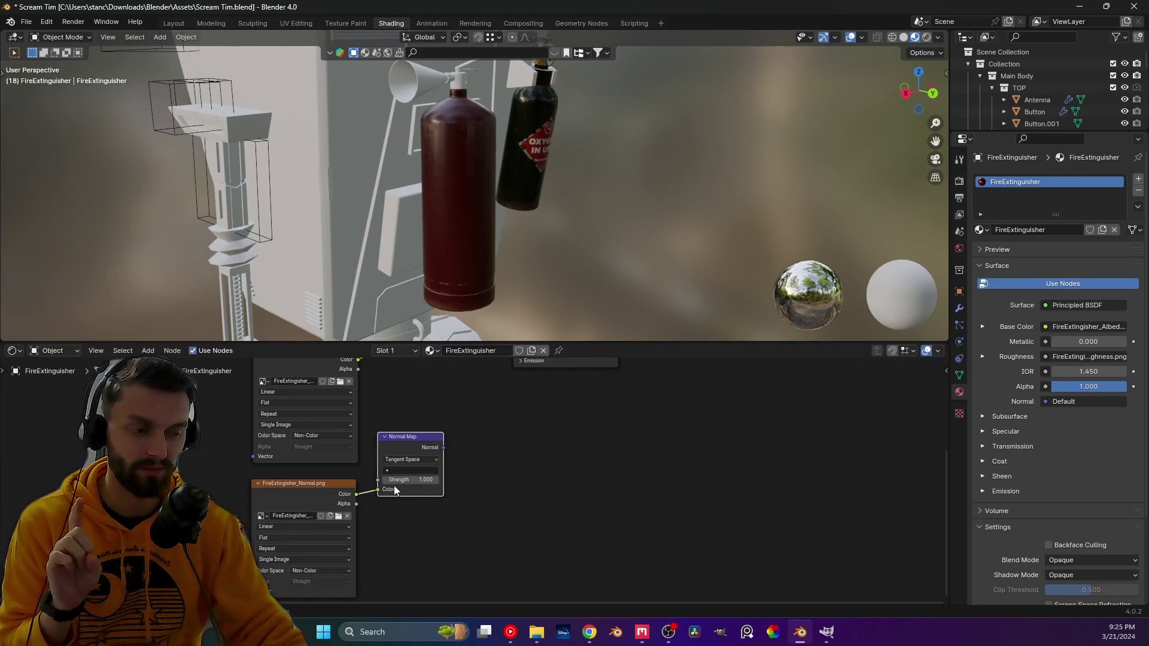
left_click_drag(444, 448, 513, 406)
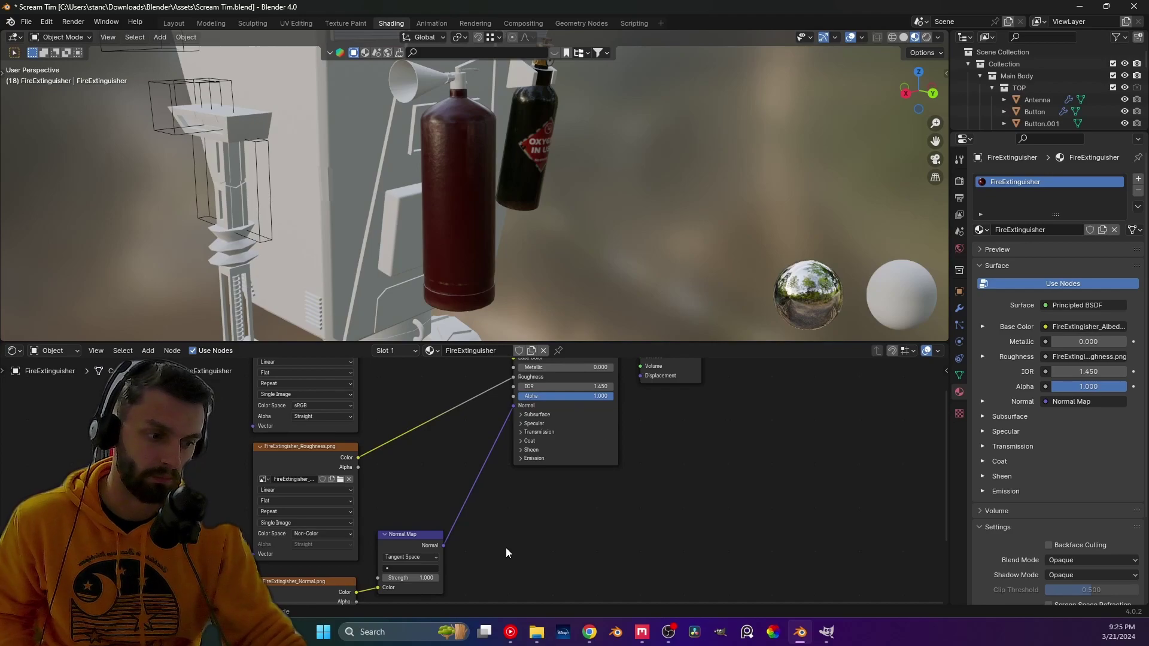
middle_click_drag(506, 552, 520, 532)
- Examine the textured fire extinguisher up close beside the oxygen tank and review its whole material node tree
scroll(437, 184, "up", 3)
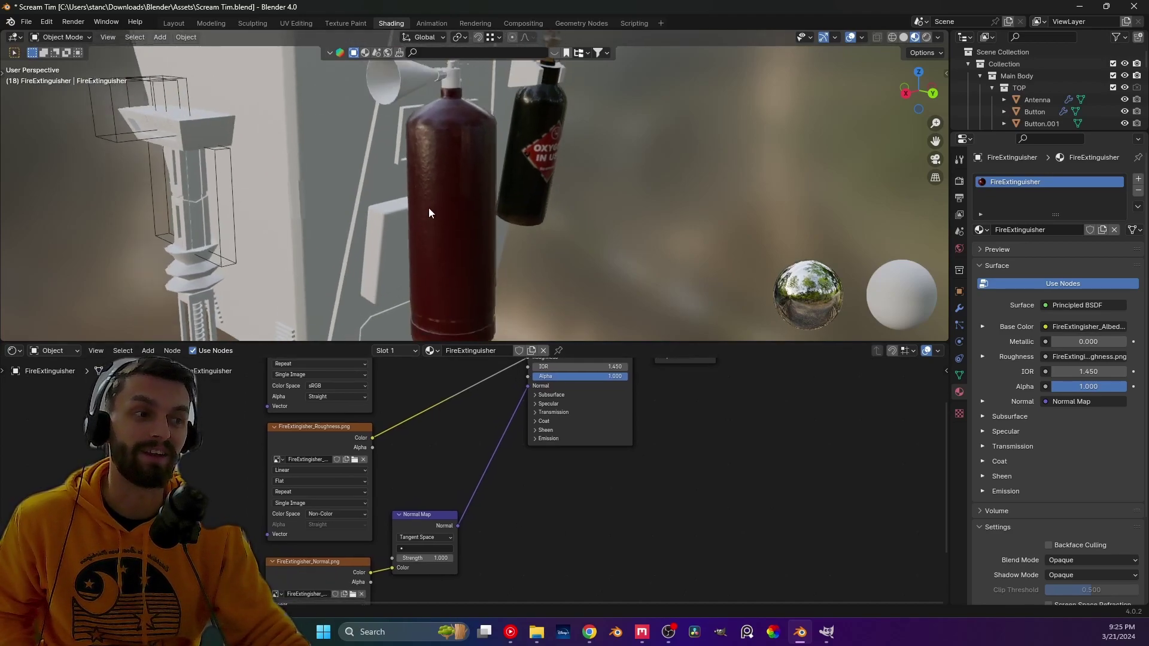
scroll(424, 218, "up", 3)
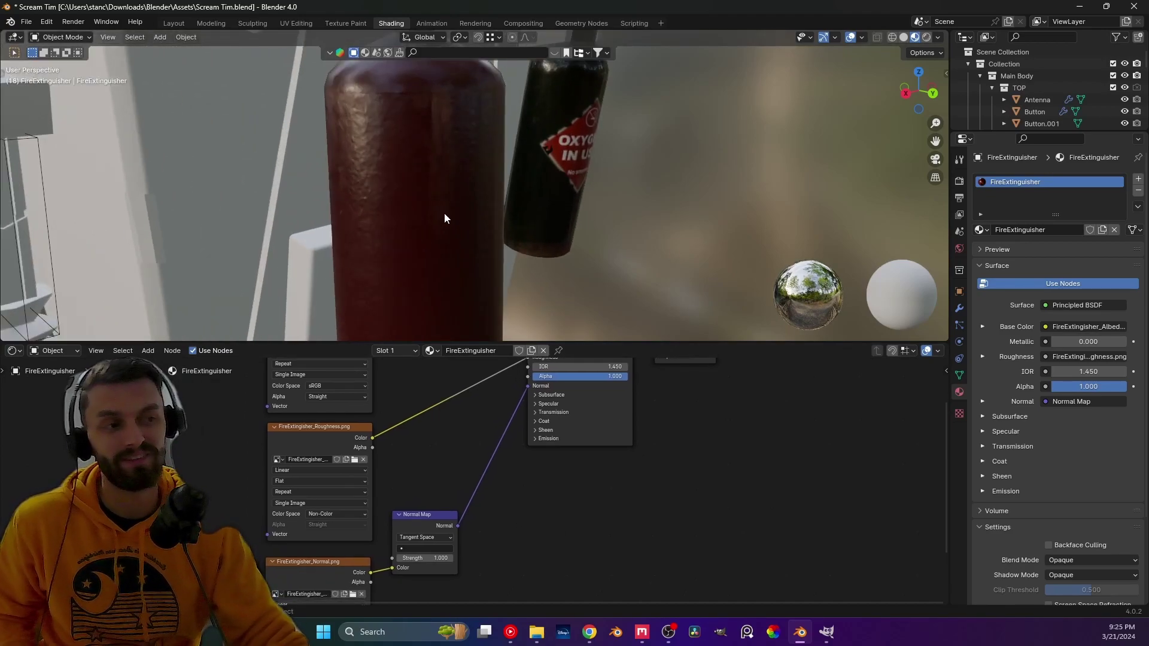
middle_click_drag(458, 216, 529, 200)
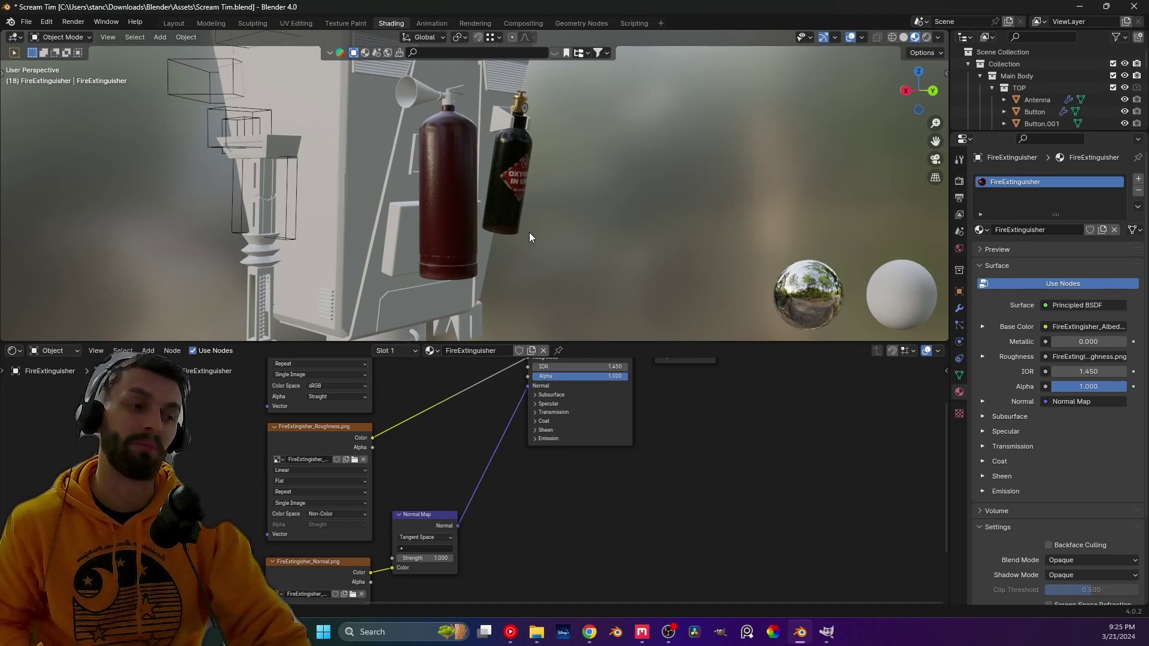
scroll(382, 449, "down", 4)
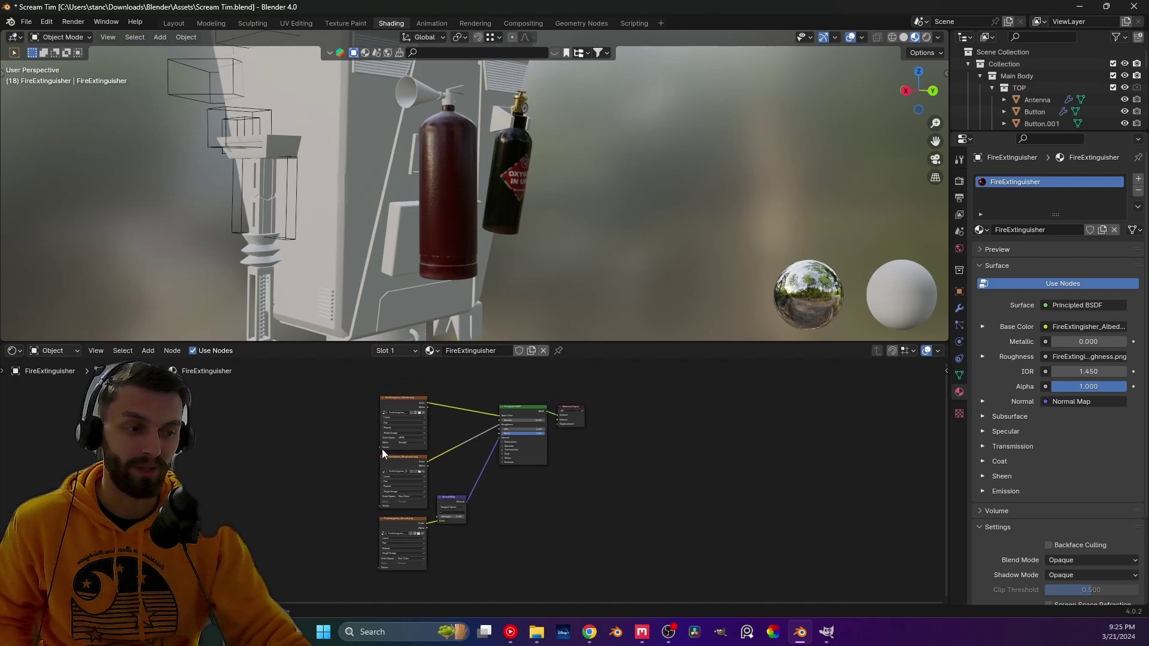
scroll(382, 449, "down", 1)
left_click_drag(453, 558, 318, 432)
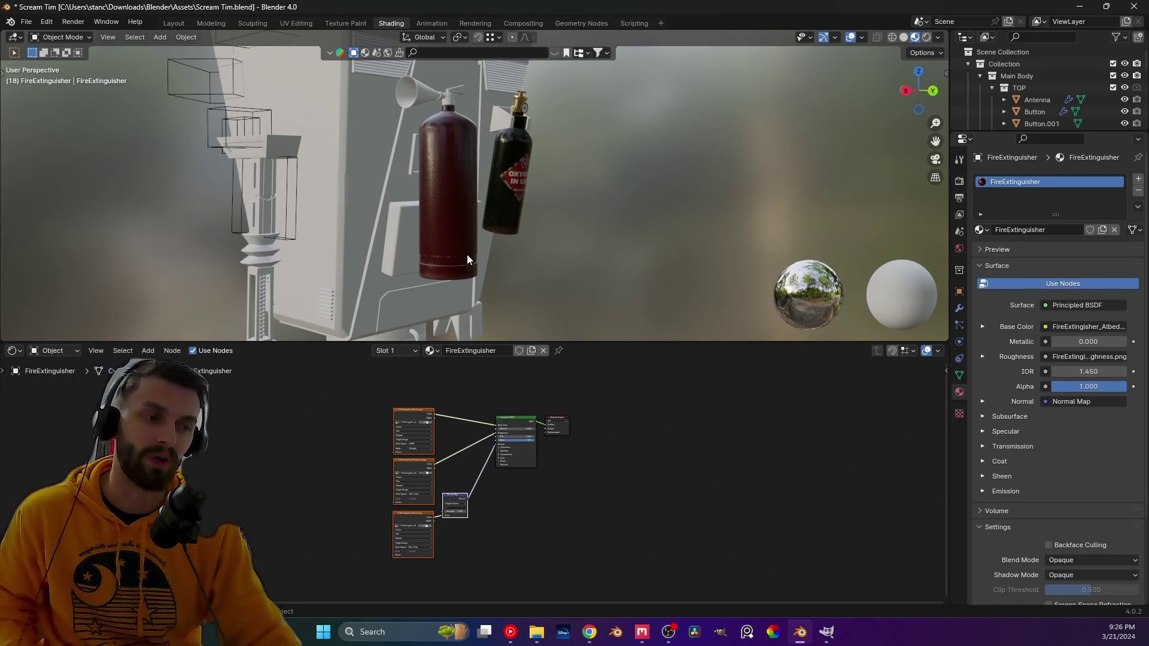
left_click(653, 447)
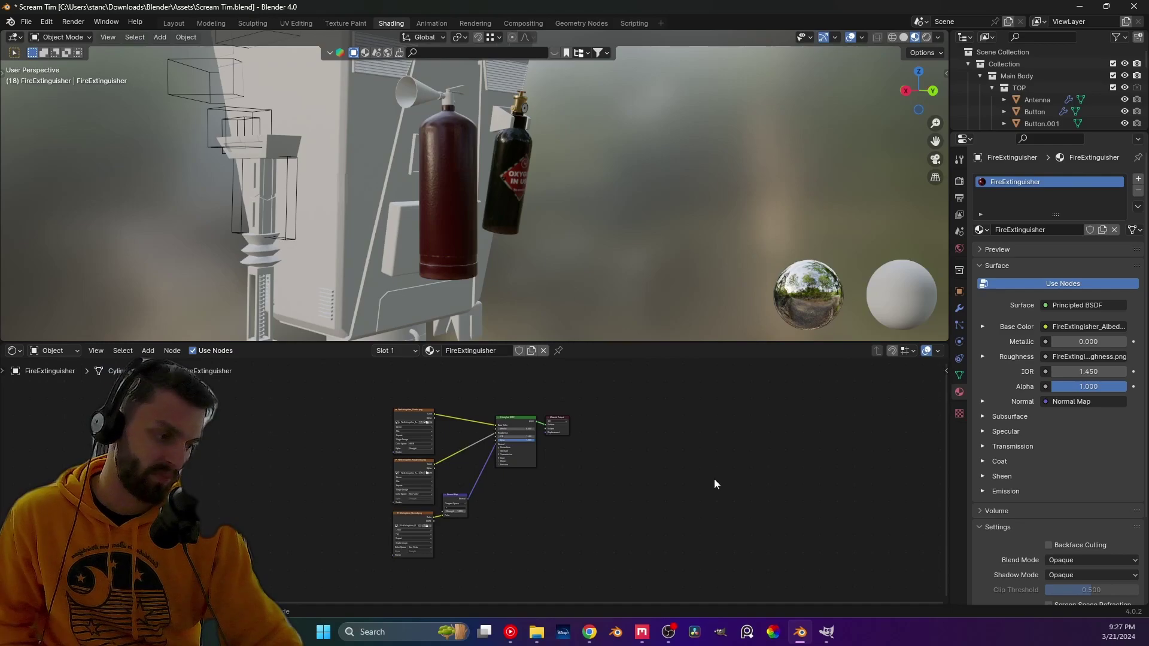
- Switch to Chrome and preview the SpeedFire.ro and APSIA label images in the "etichete stingator" image results
left_click(826, 631)
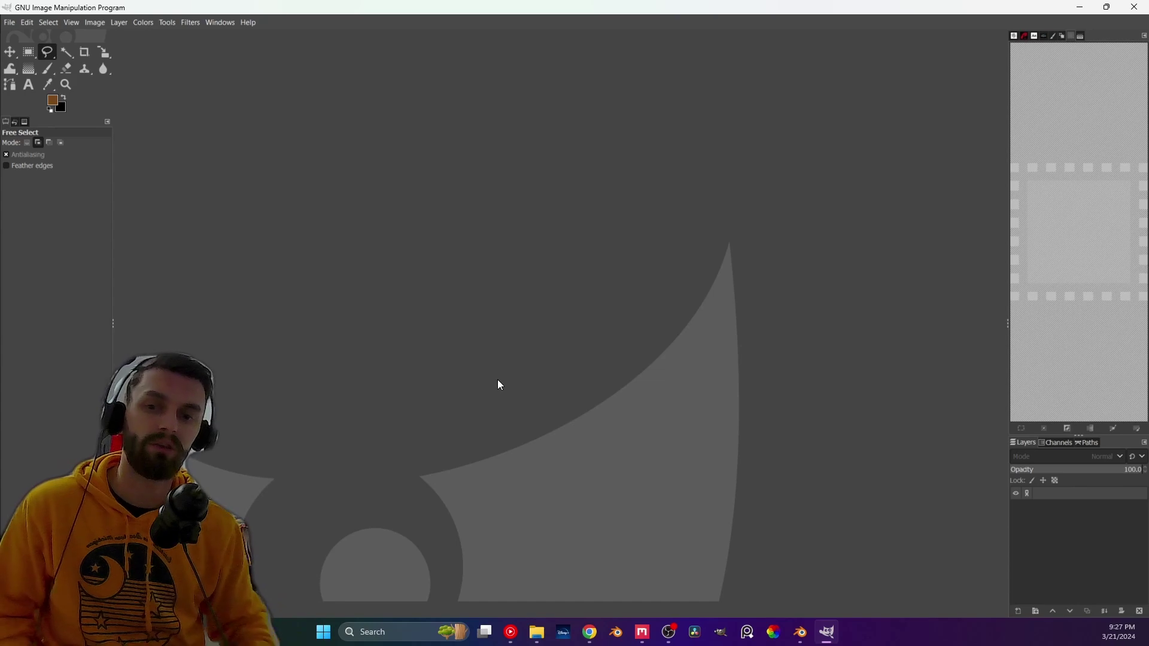
left_click(590, 632)
left_click(203, 16)
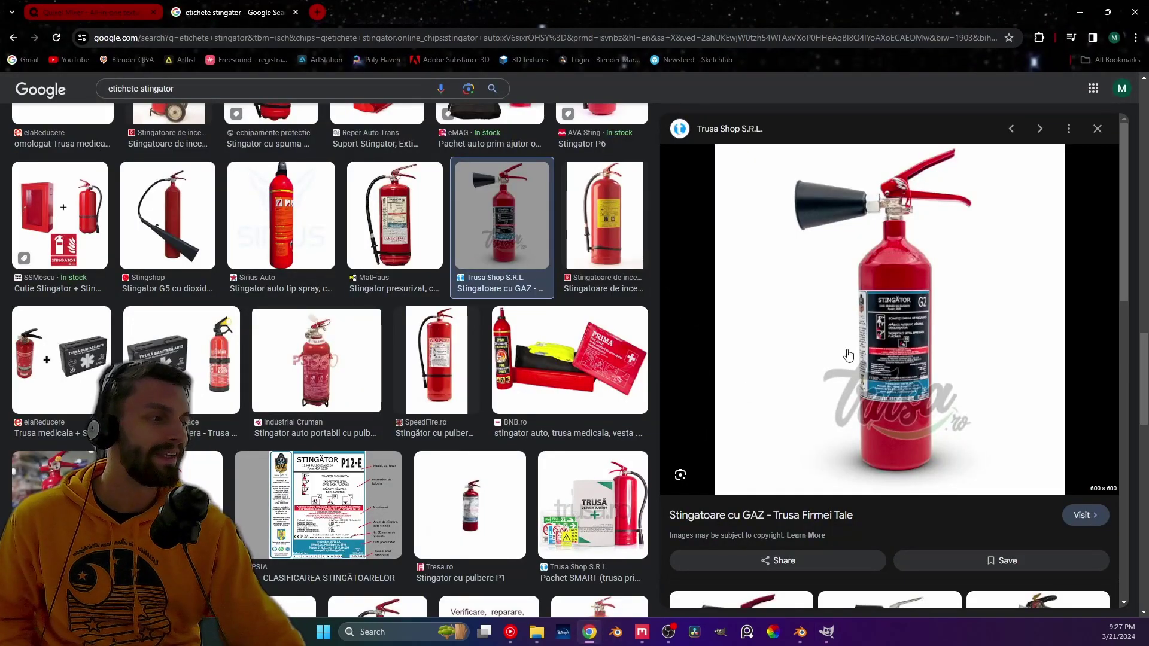
left_click(413, 375)
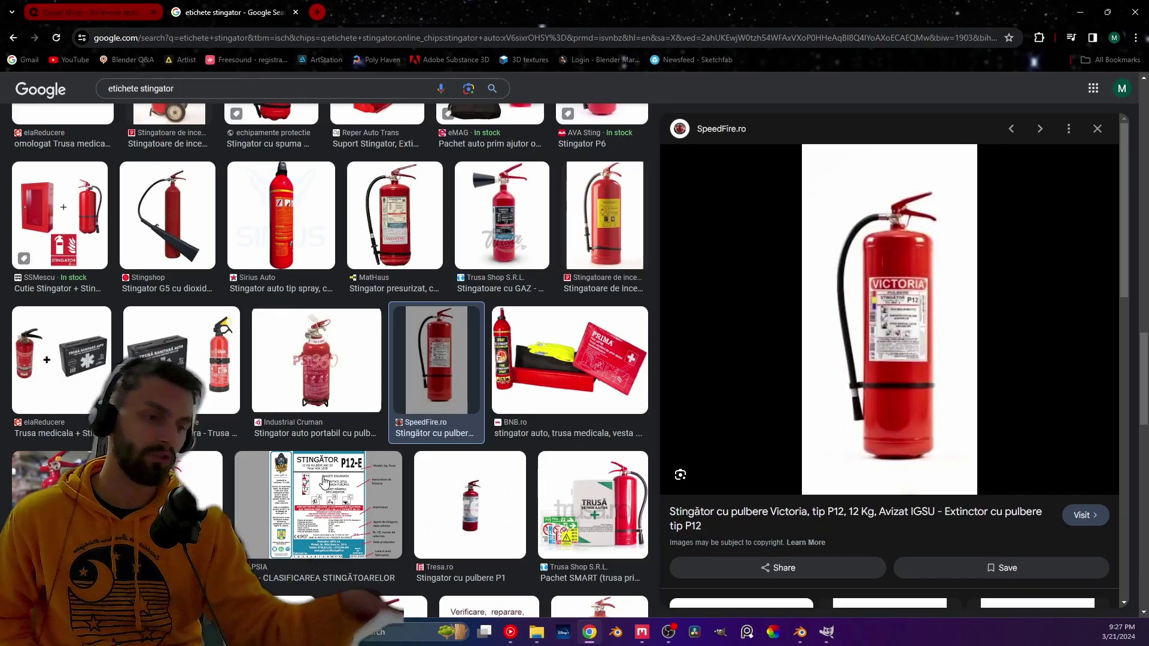
left_click(302, 475)
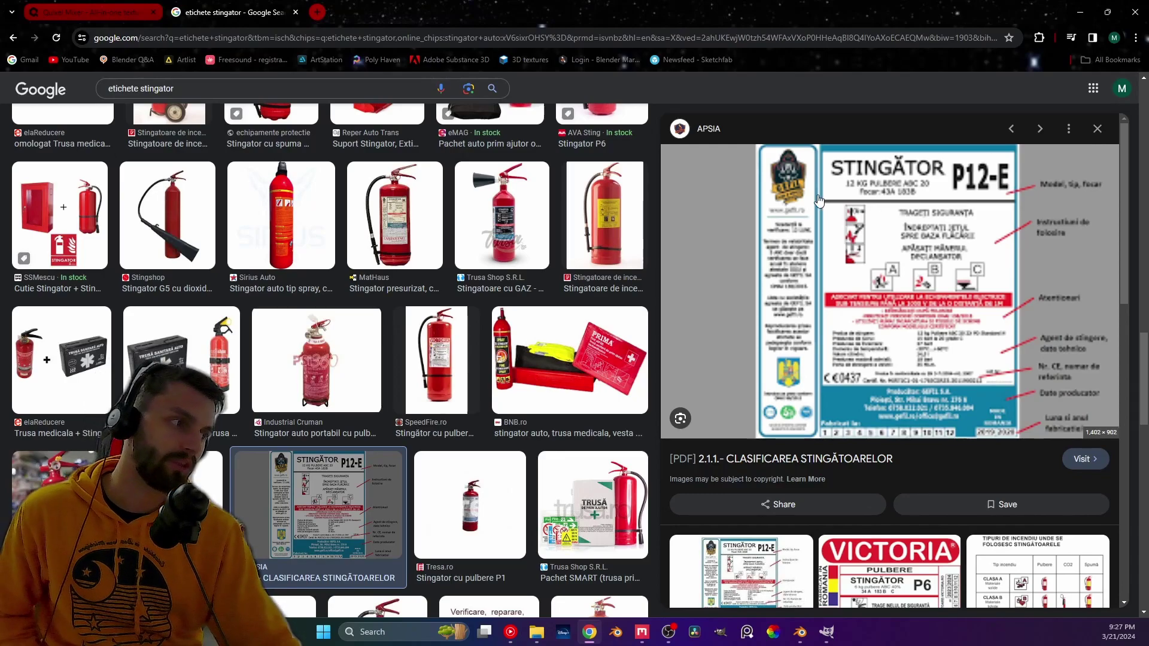
- Search Google Images for "sign fire extinguisher"
left_click(179, 90)
left_click_drag(180, 90, 103, 103)
type("sign ")
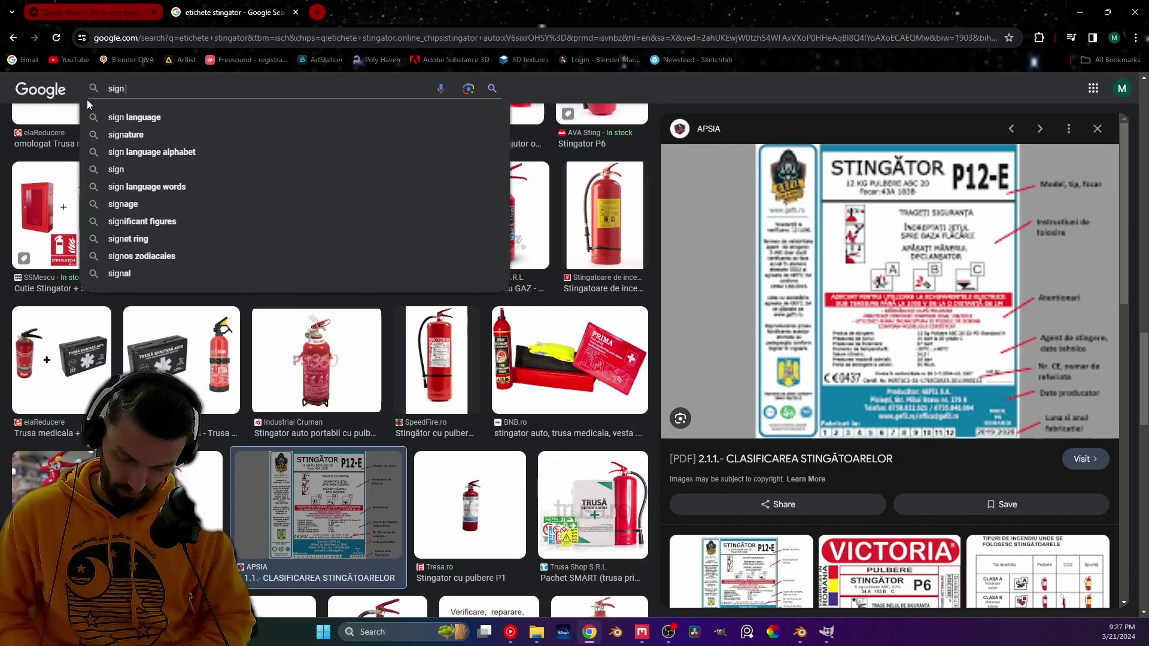
type("fire extinguisher")
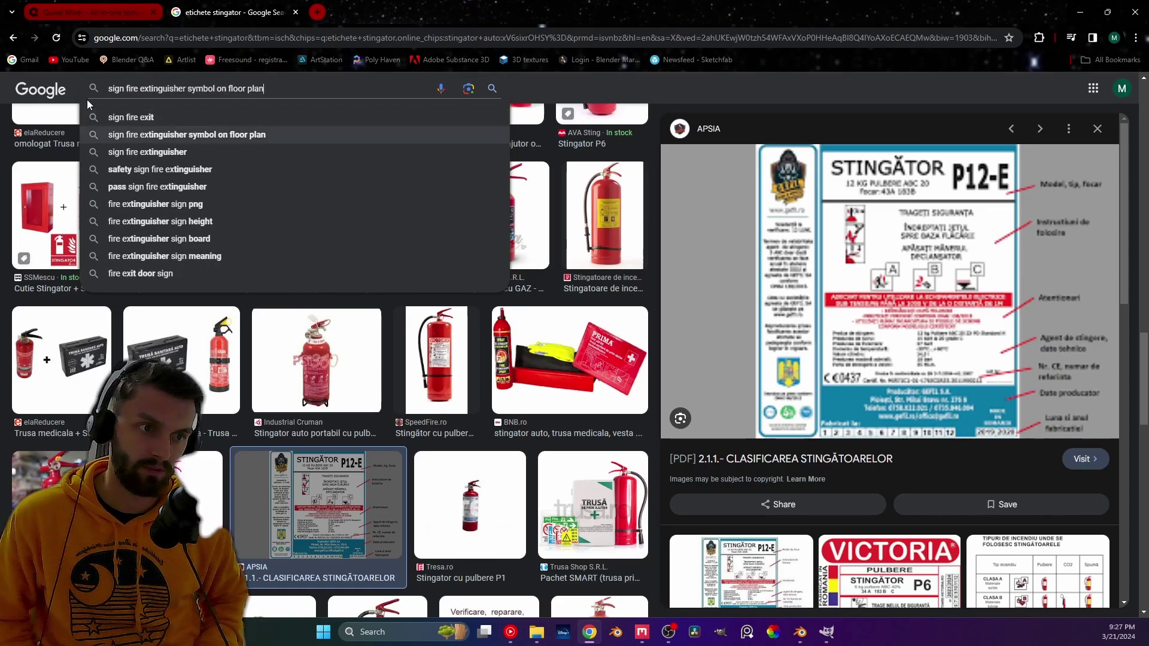
key("Return")
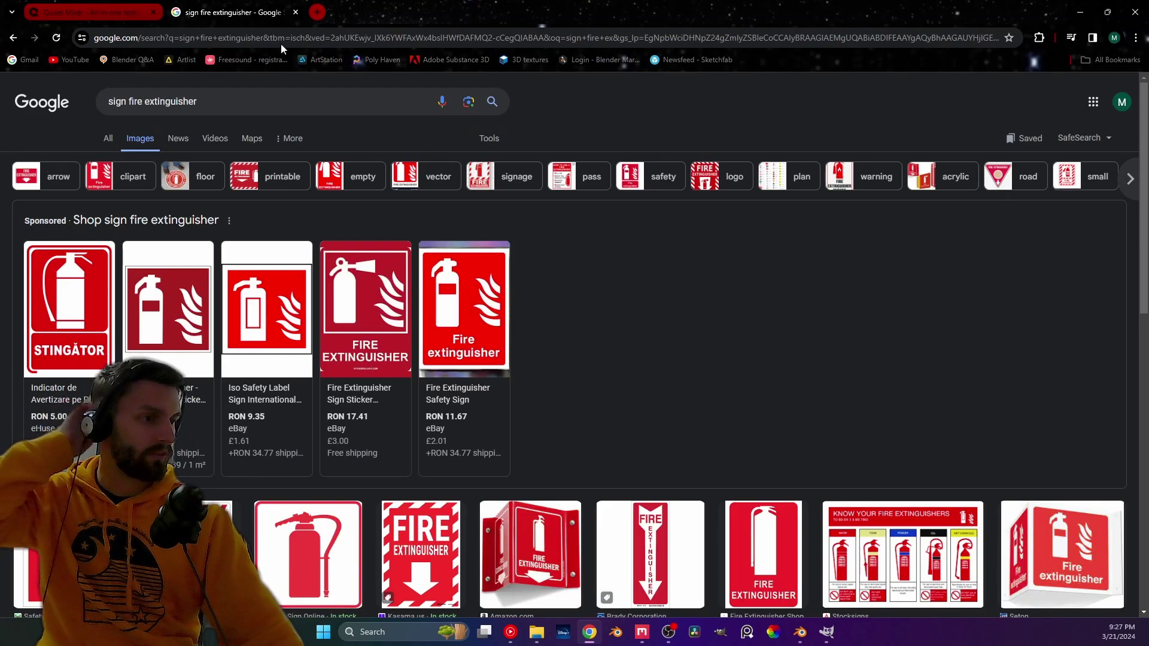
- Browse the "pass" fire extinguisher sign images and preview the Safety Emporium "To Use" sign
left_click(554, 172)
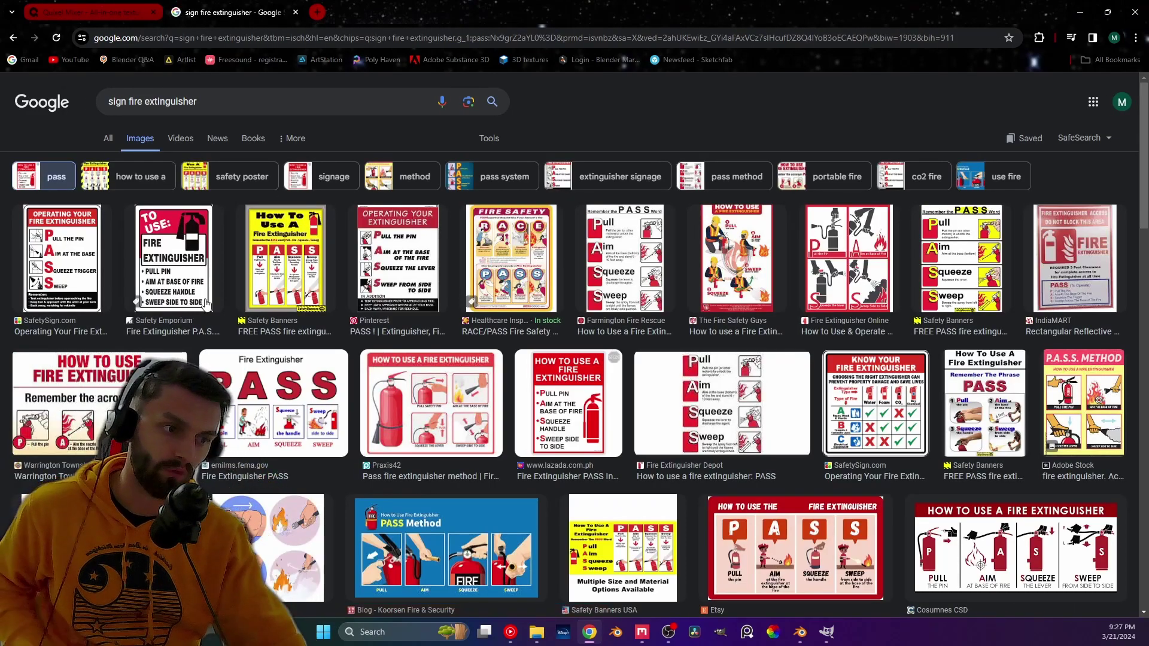
left_click(174, 270)
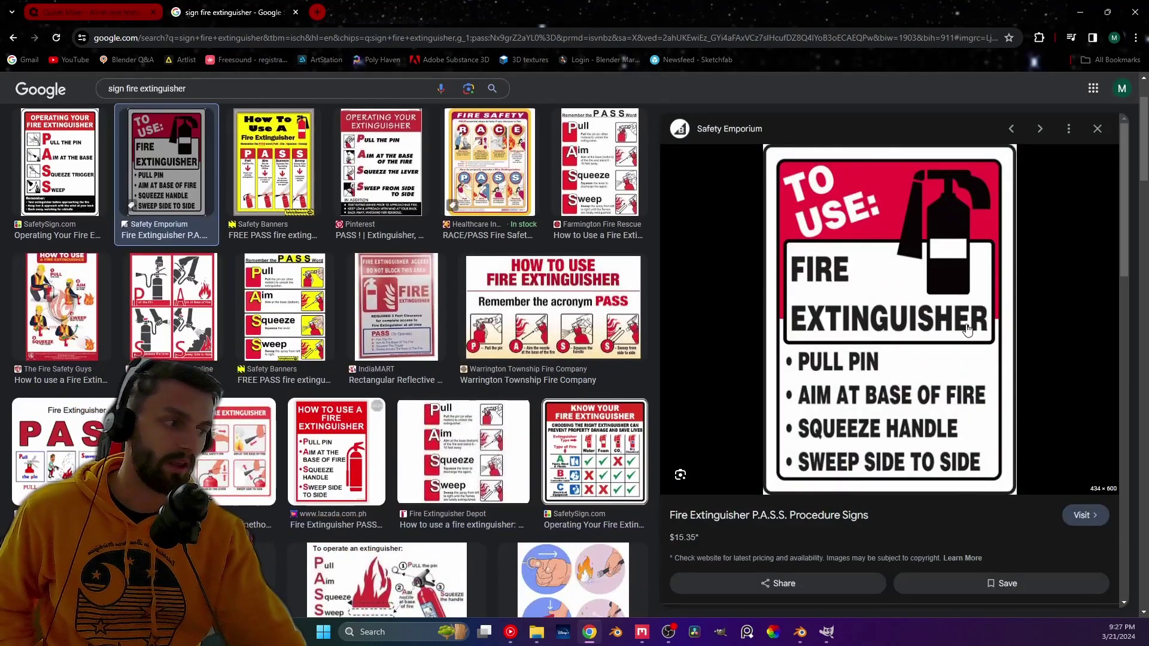
left_click(12, 37)
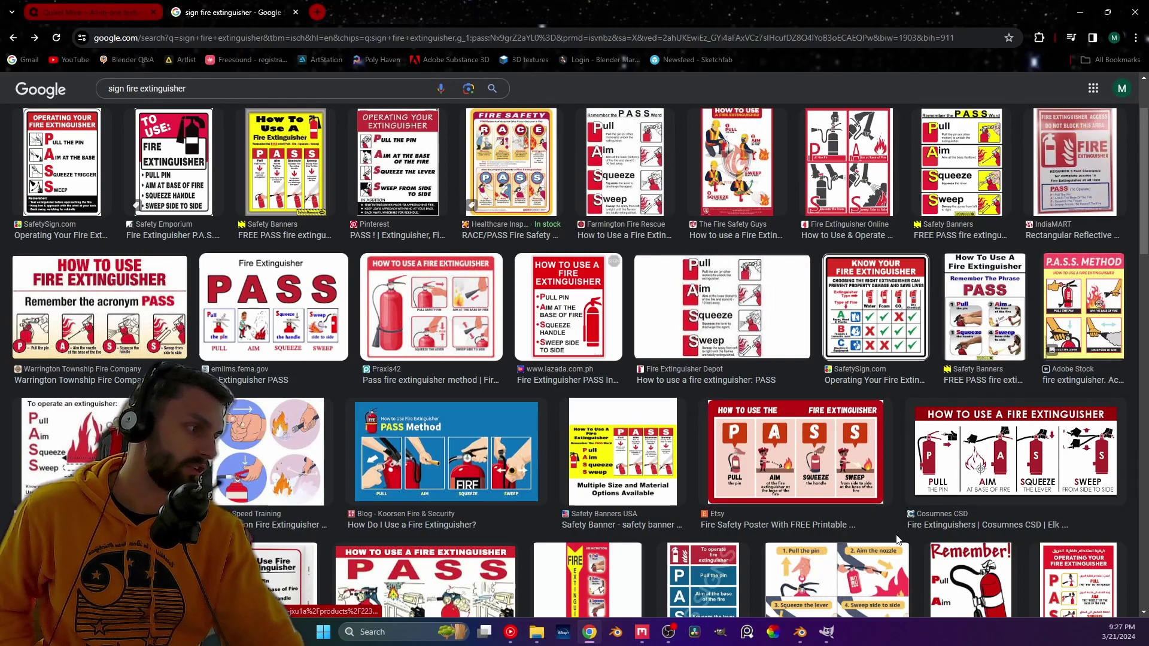
scroll(597, 414, "up", 2)
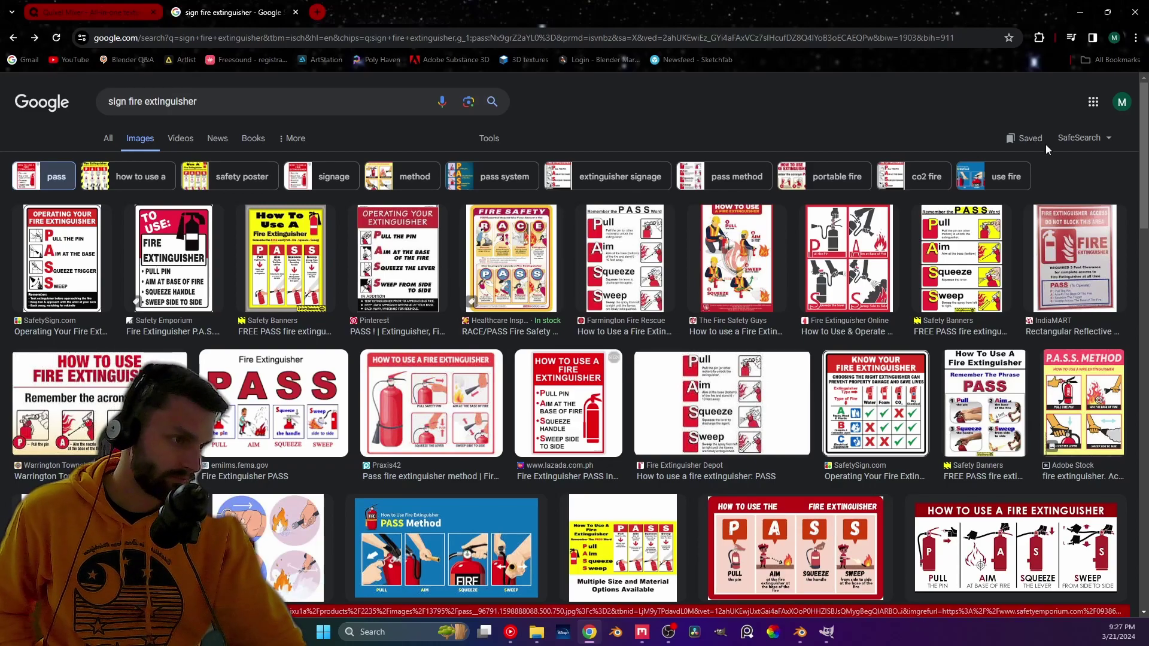
left_click(1080, 12)
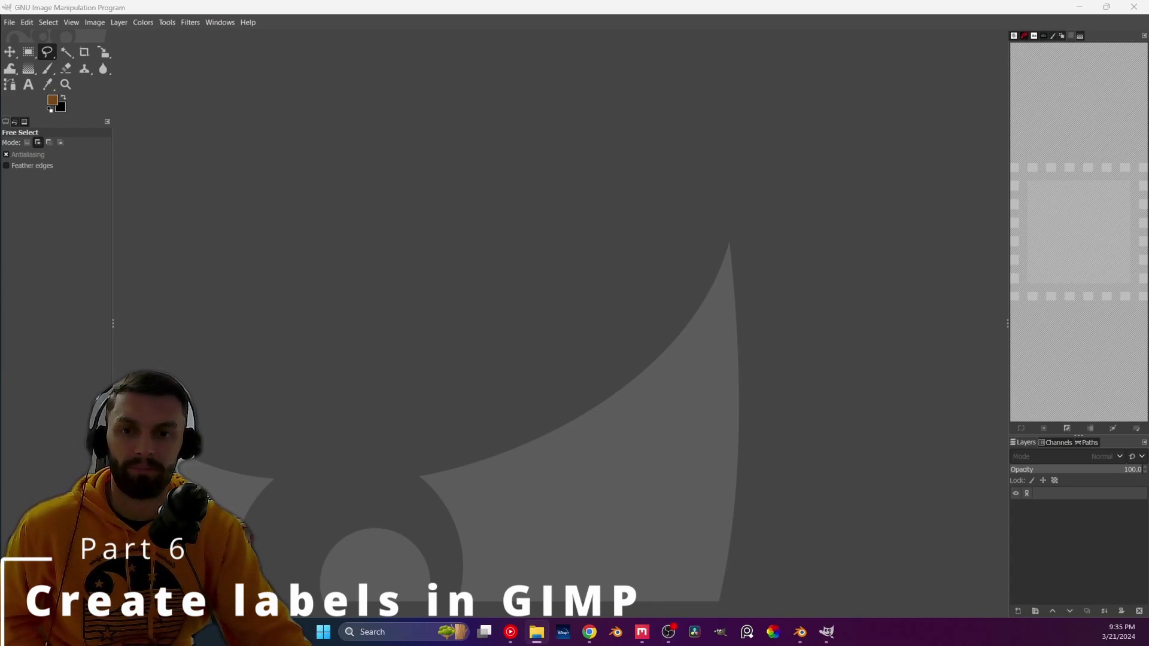
- Switch to GIMP, open extinctor.jpg as a new image and fit it in the window
left_click_drag(207, 171, 207, 170)
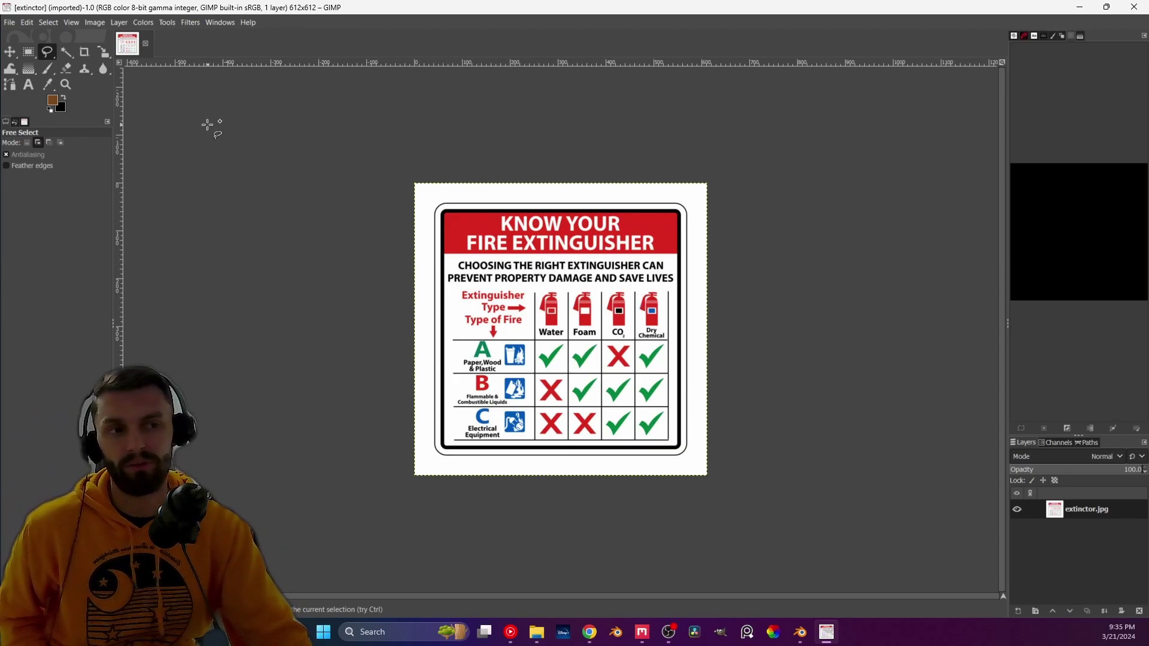
left_click(72, 24)
mouse_move(134, 78)
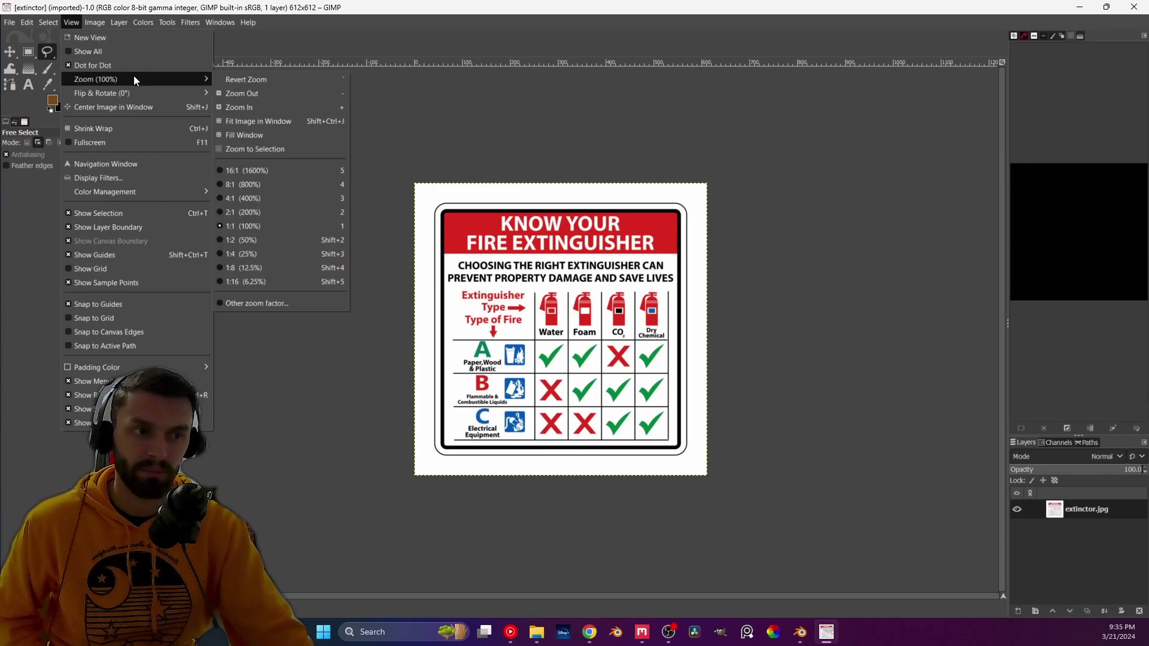
left_click(298, 121)
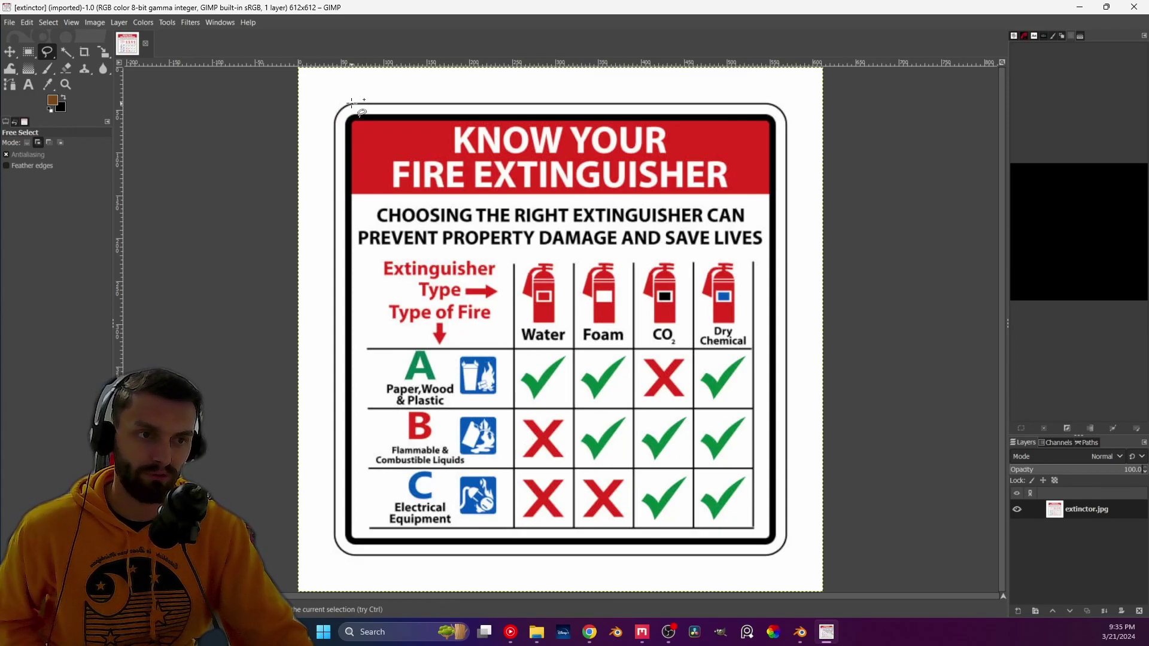
- Trace a closed Free Select outline along the sign's thin outer border, following its rounded corners
left_click(334, 122)
left_click_drag(339, 111, 356, 102)
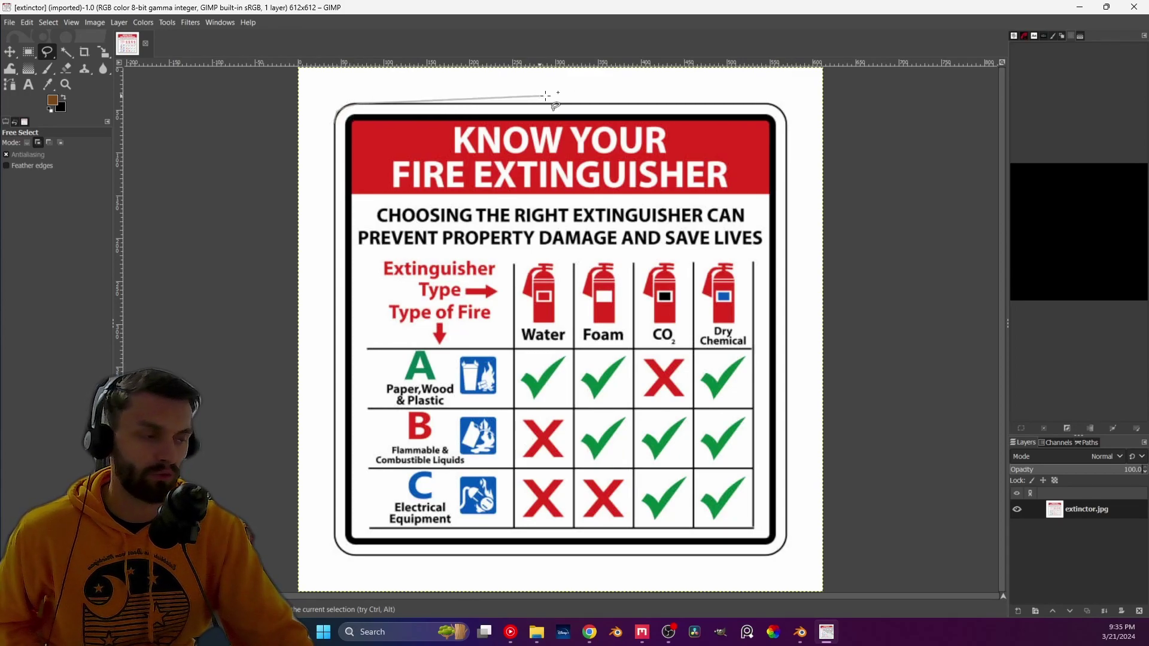
left_click(769, 103)
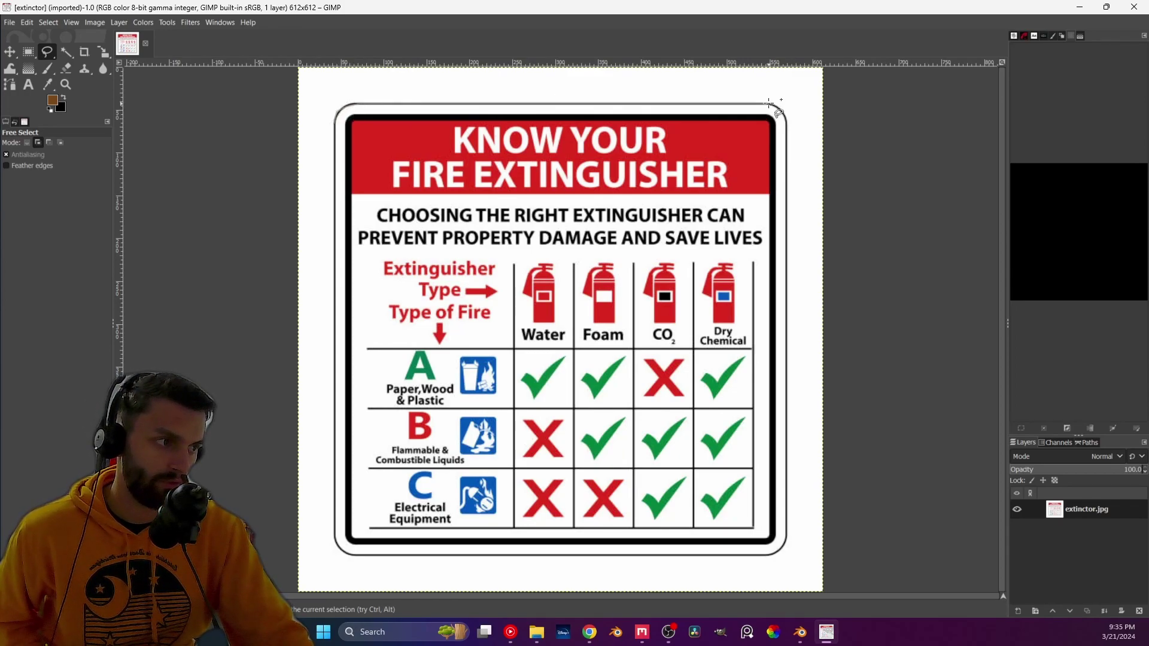
left_click(779, 106)
left_click(786, 116)
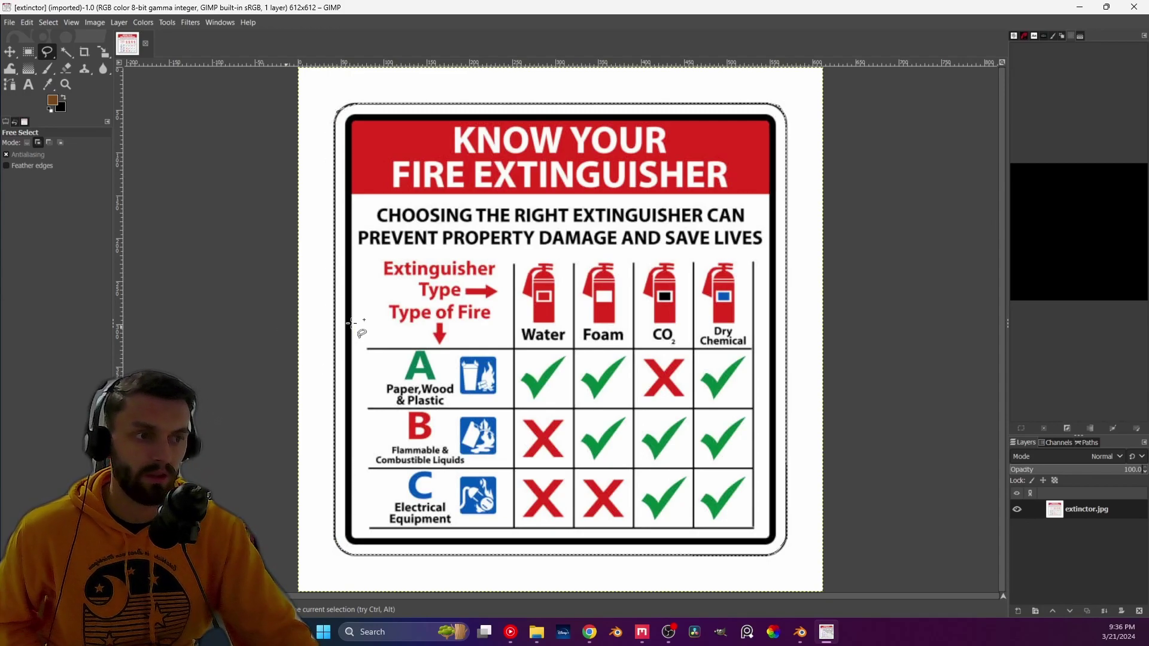
key("Return")
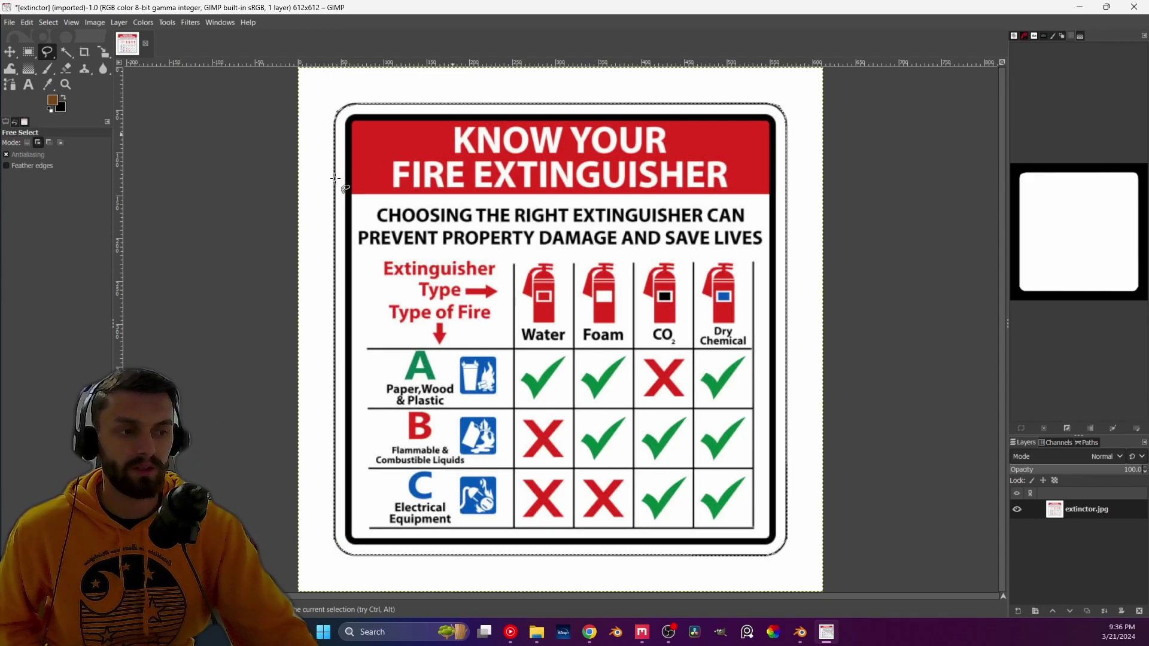
- Make the white background around the sign transparent by inverting the selection, adding an alpha channel and clearing the selected area
left_click(49, 22)
left_click(60, 79)
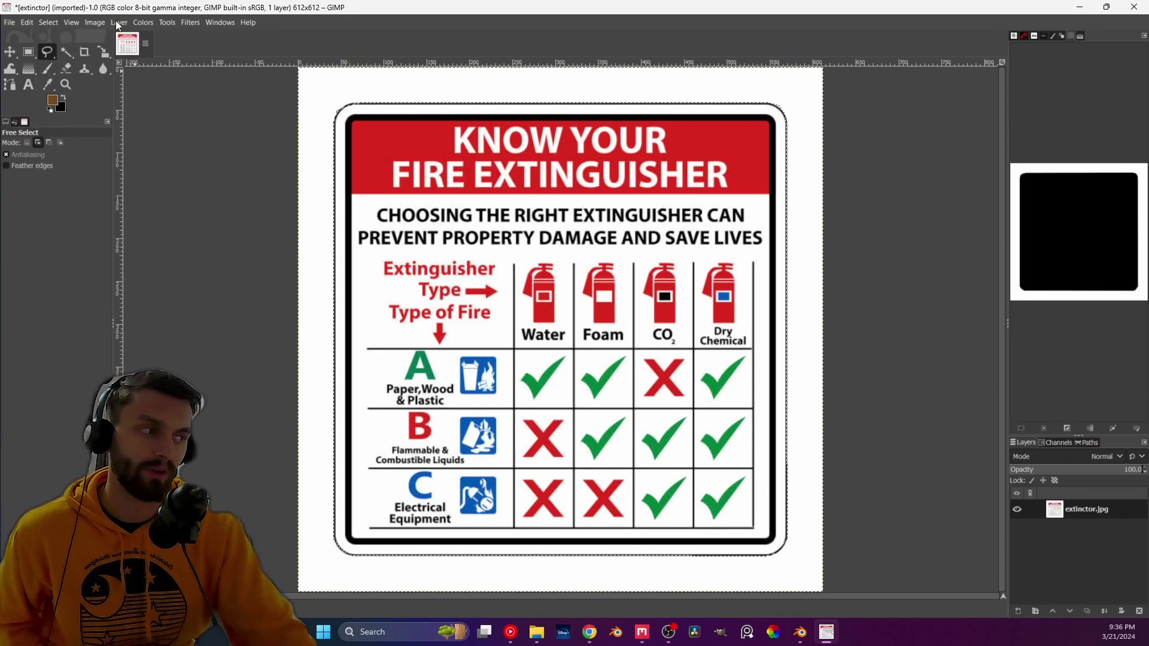
left_click(119, 22)
mouse_move(157, 158)
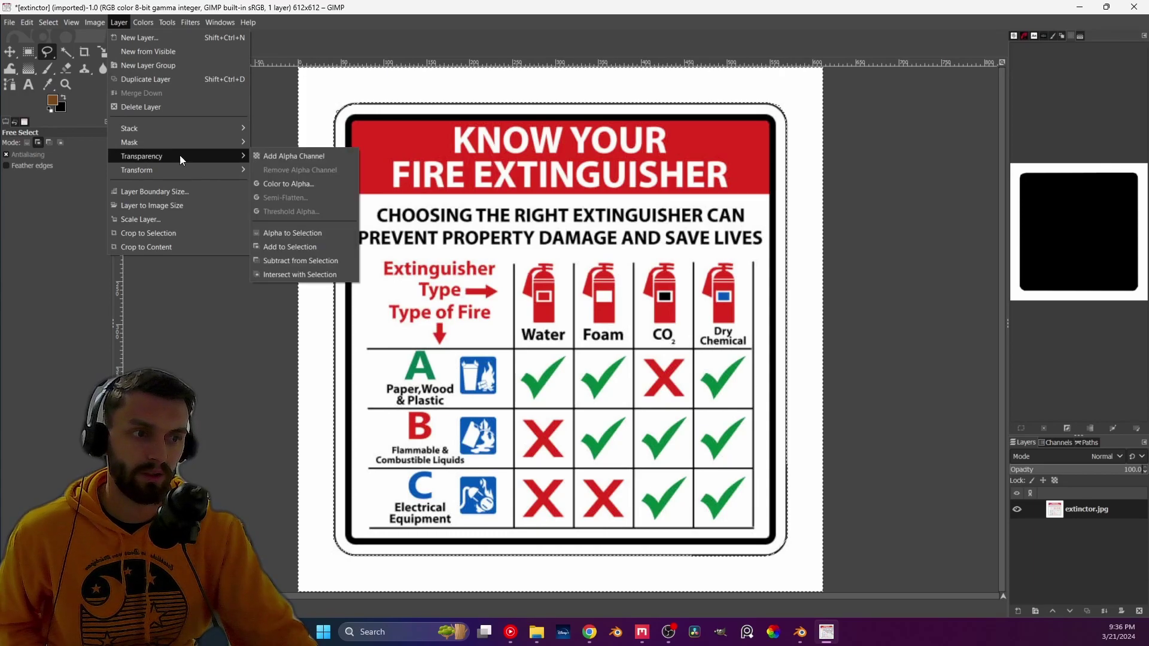
left_click(268, 158)
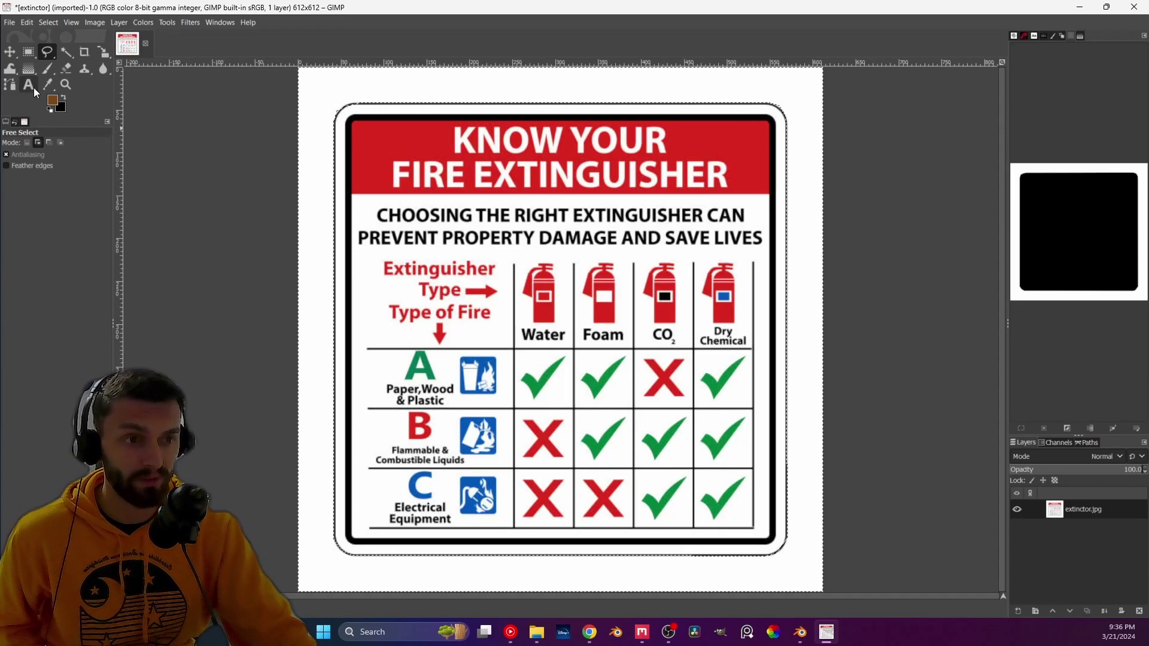
left_click(27, 22)
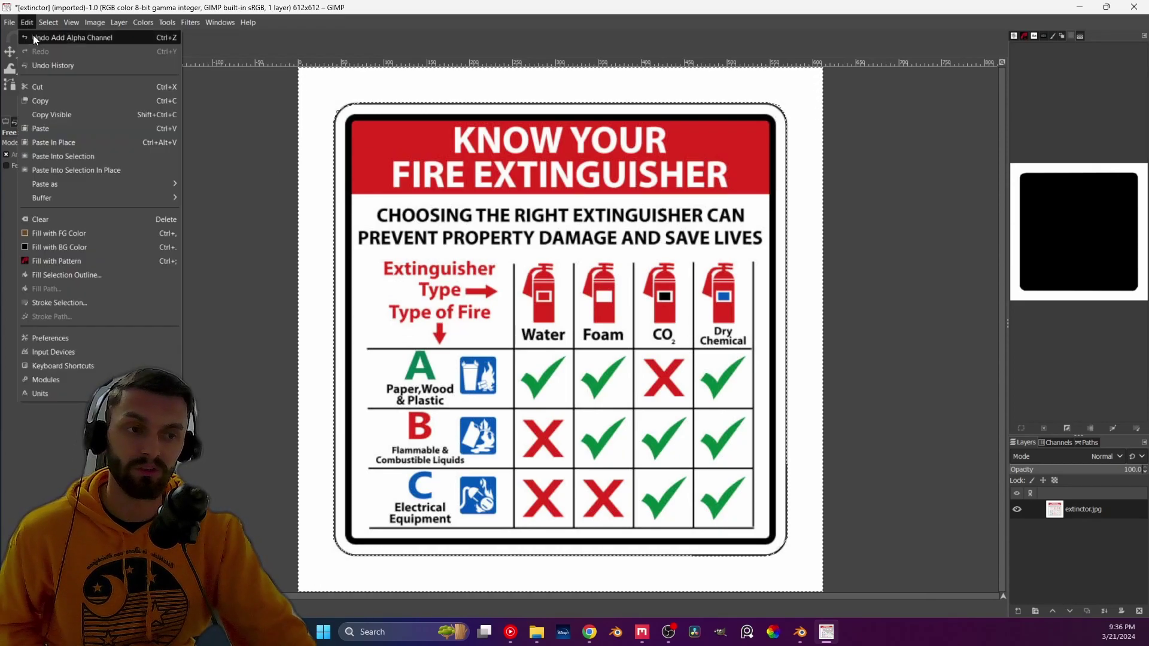
left_click(45, 220)
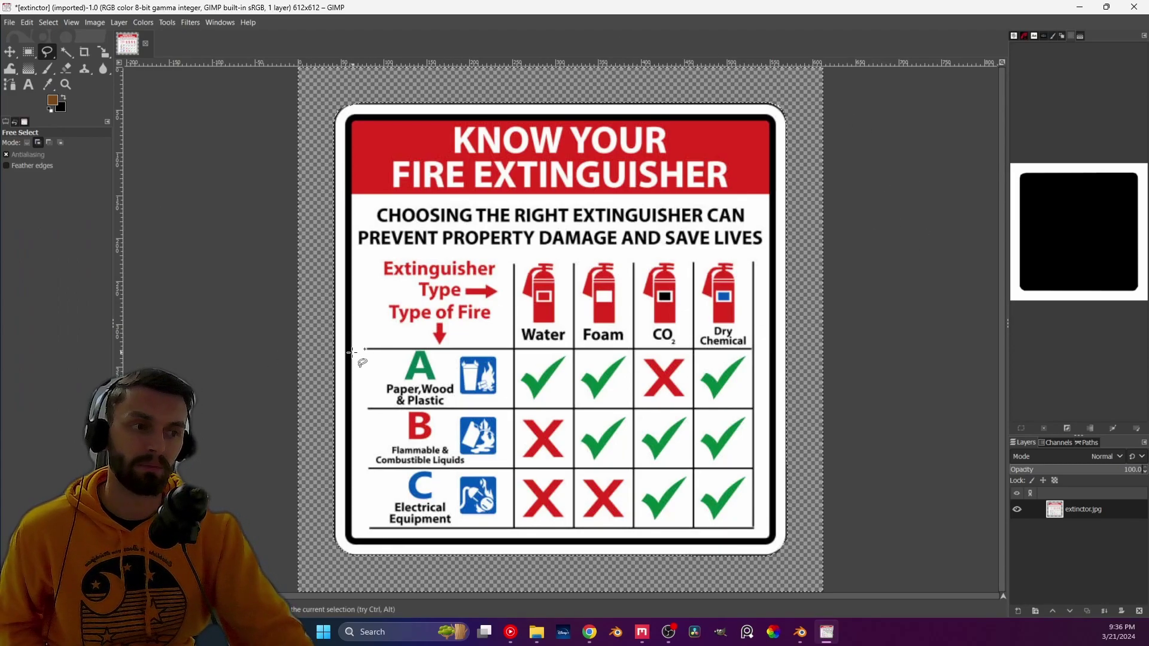
left_click(9, 22)
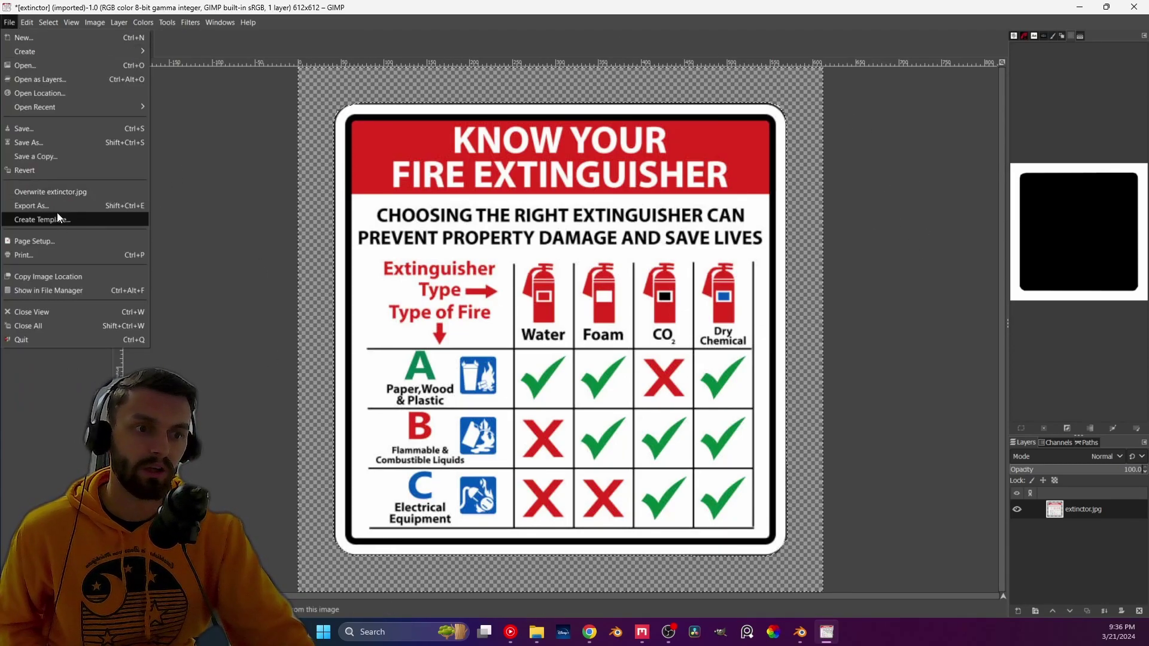
left_click(36, 218)
left_click(142, 187)
- Export the cut-out sign as "extinctor (good).png" into the Etichete folder
left_click(10, 22)
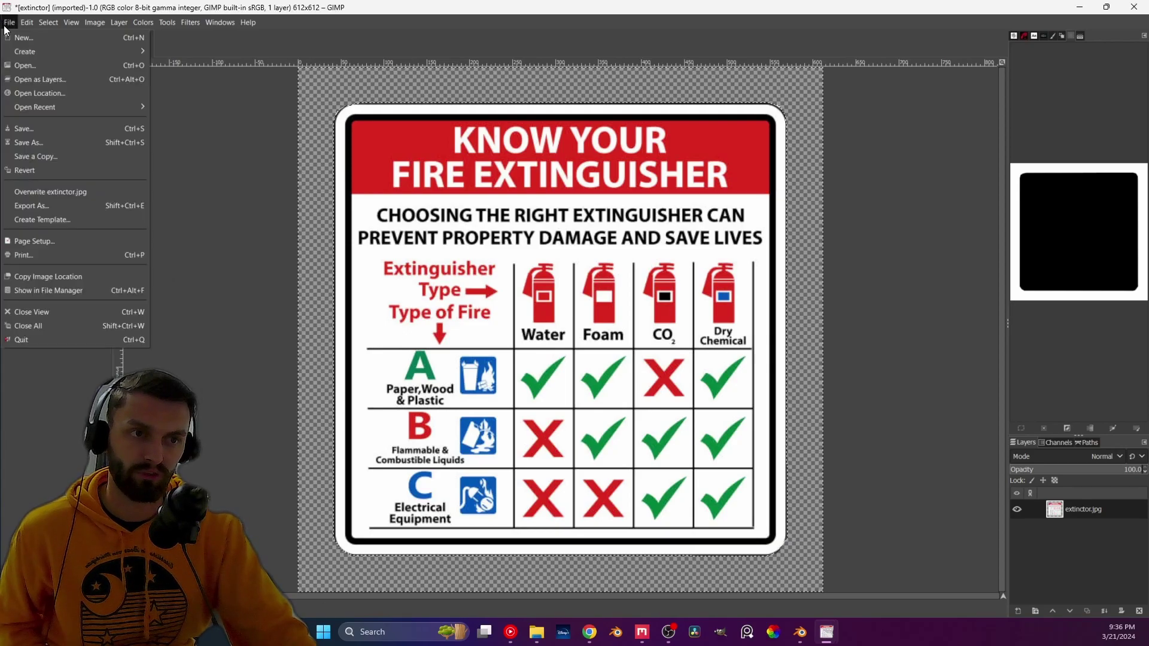
left_click(46, 205)
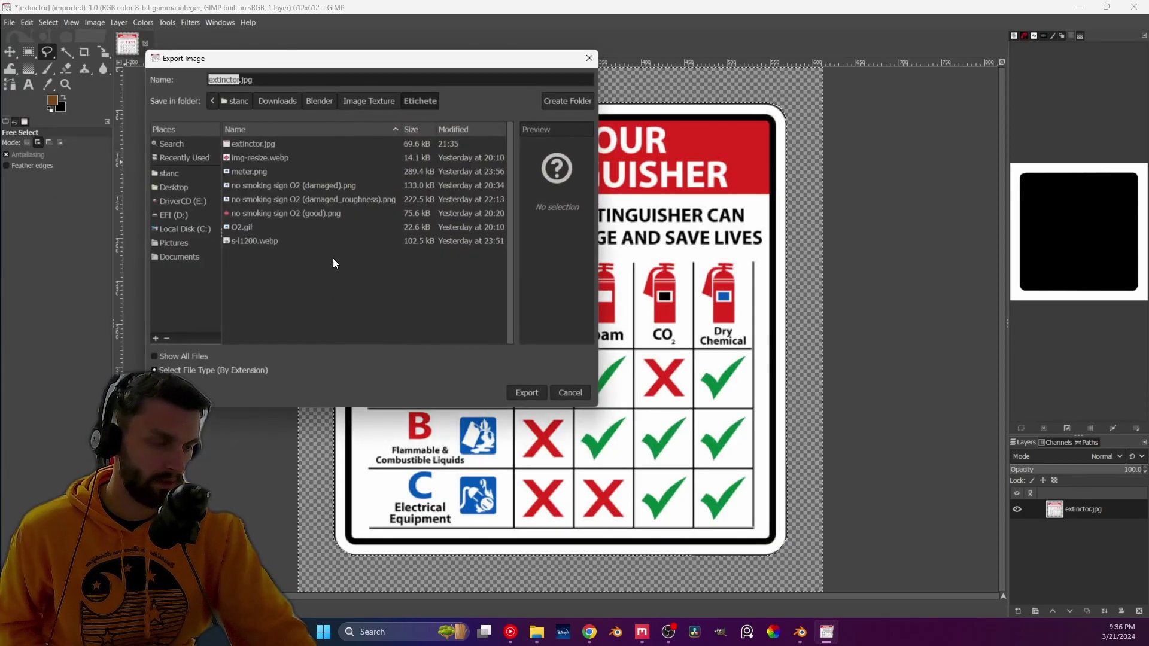
left_click(240, 81)
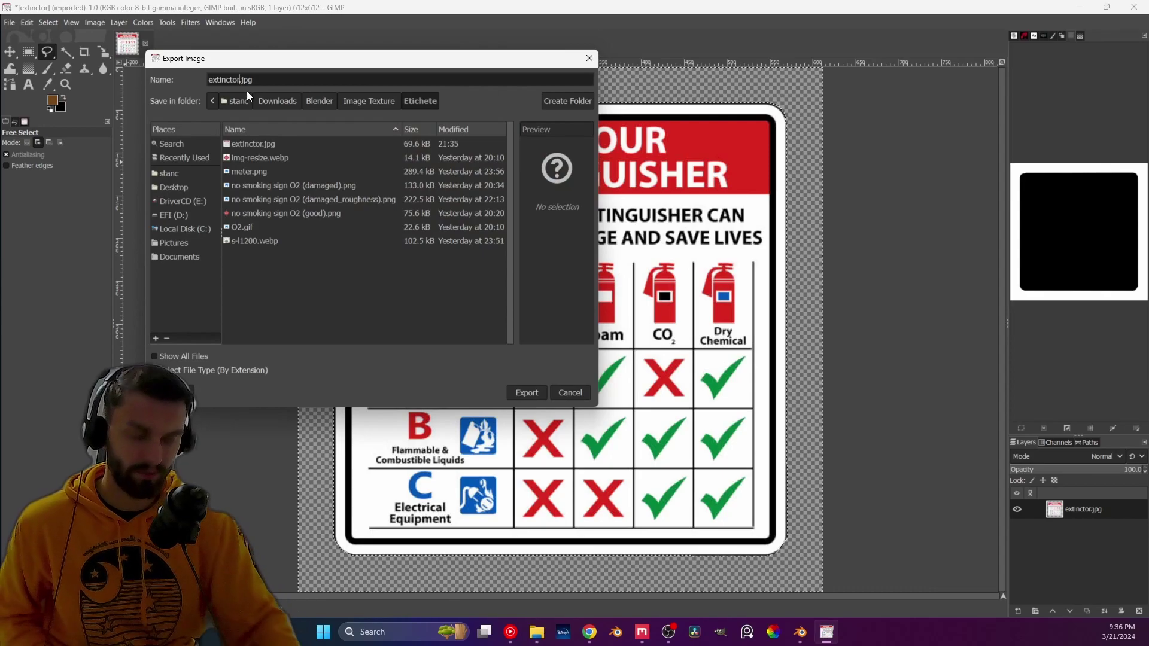
type("(")
key("BackSpace")
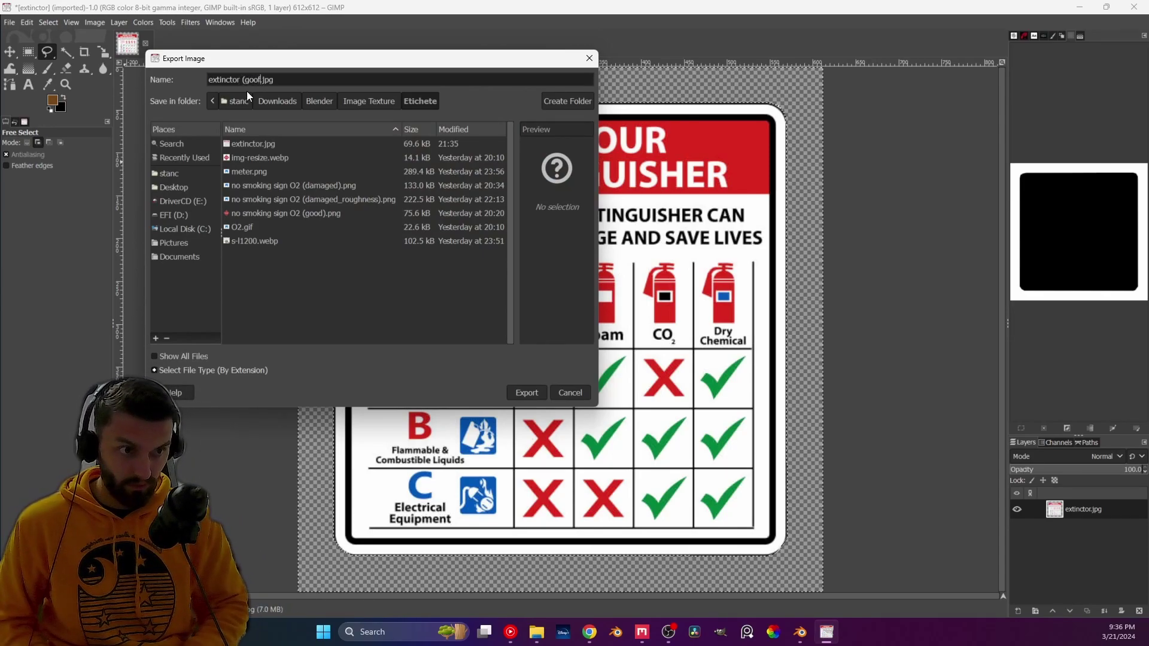
key("Return")
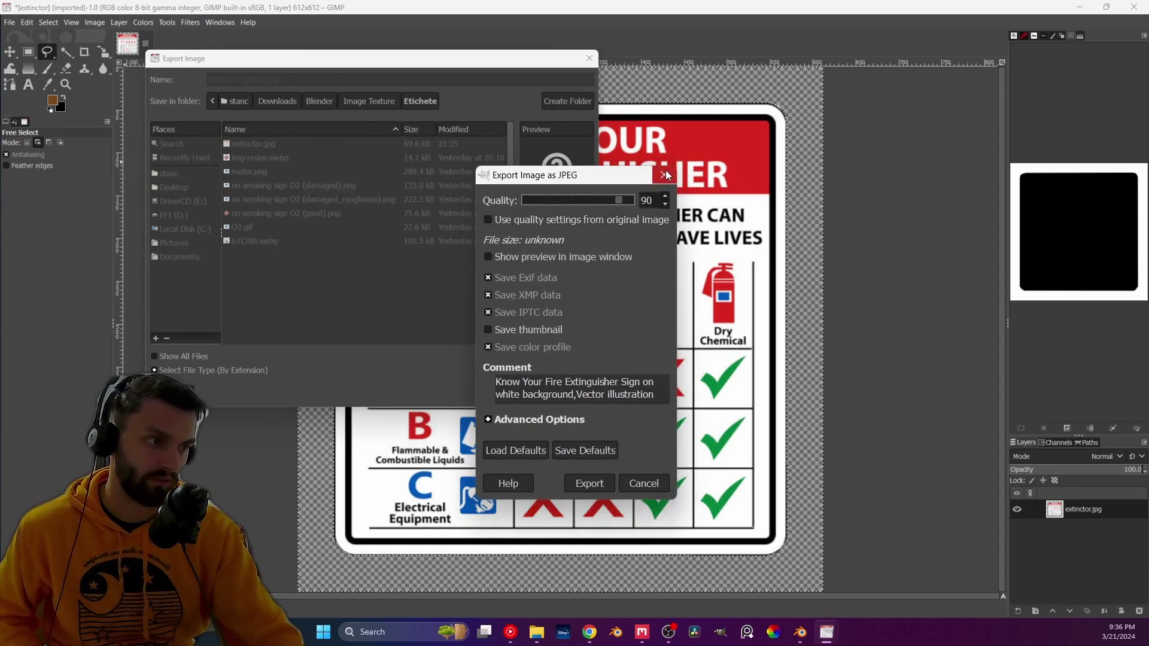
left_click(665, 174)
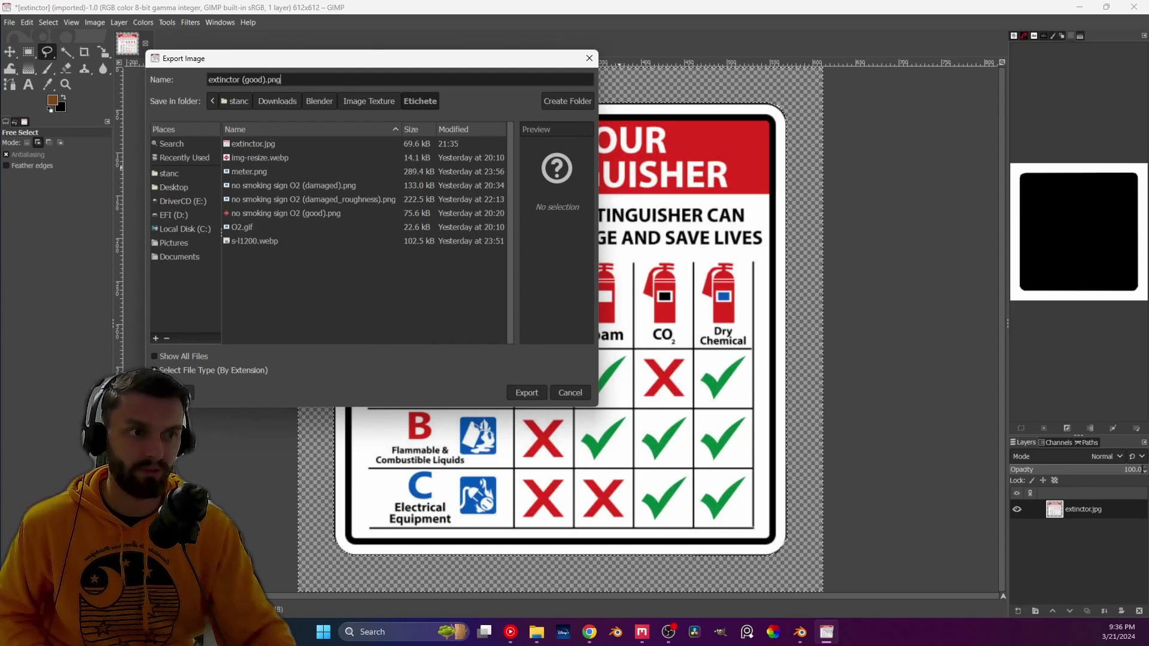
left_click(526, 393)
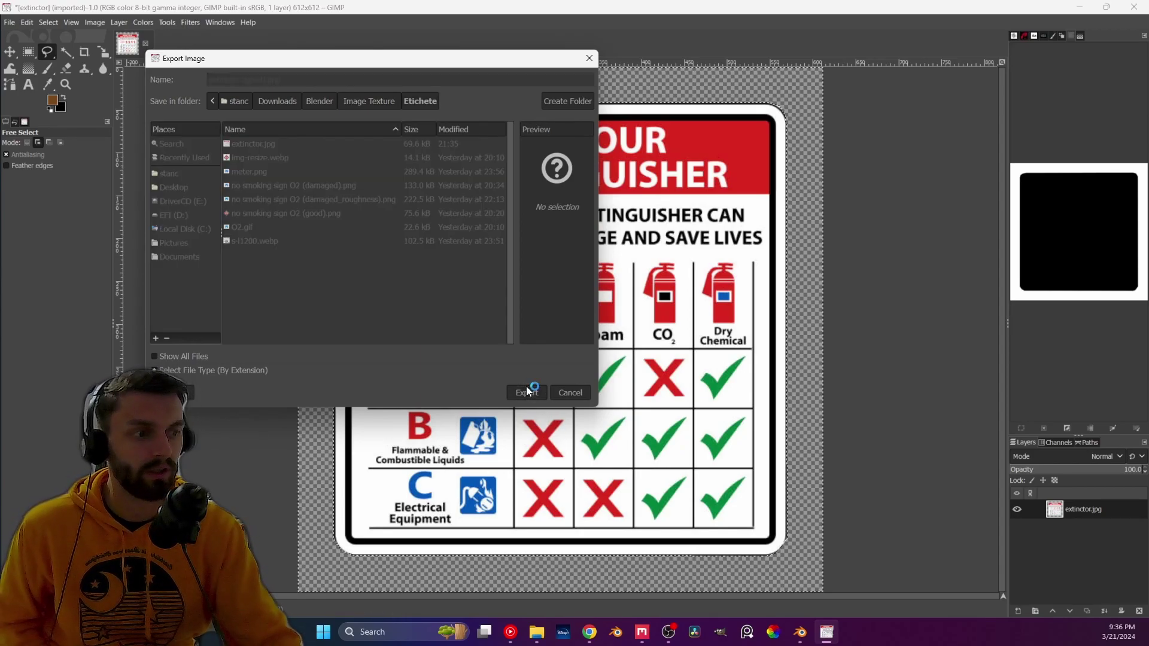
left_click(593, 483)
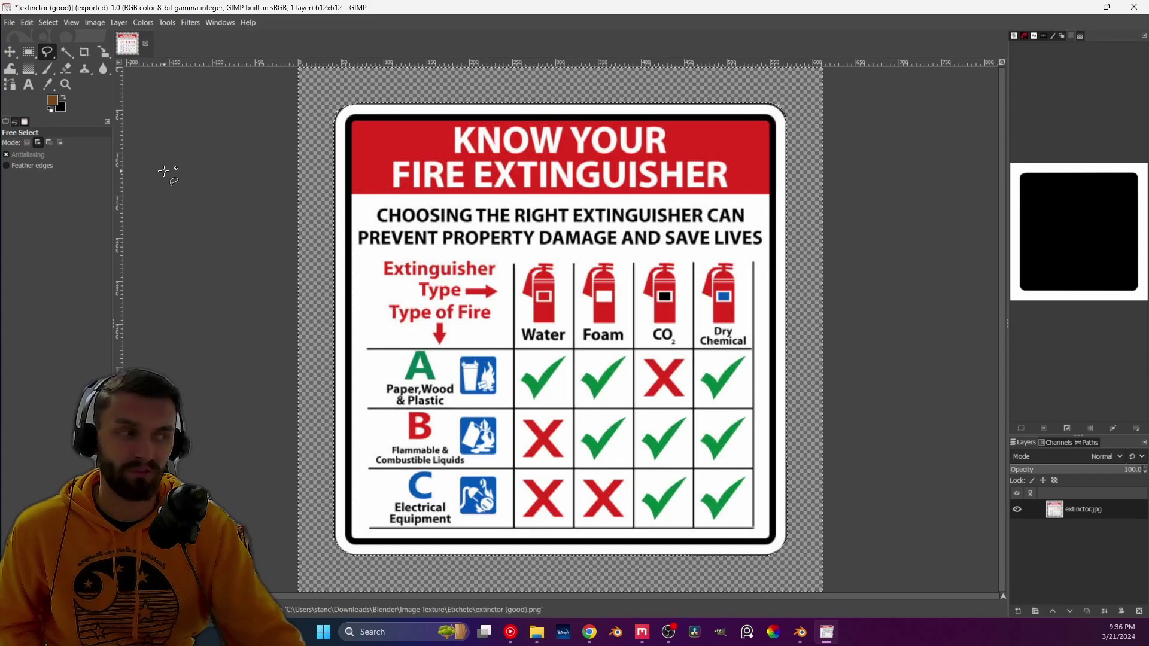
- Discard the current selection and select the sign's white outer border with Fuzzy Select
left_click(1043, 429)
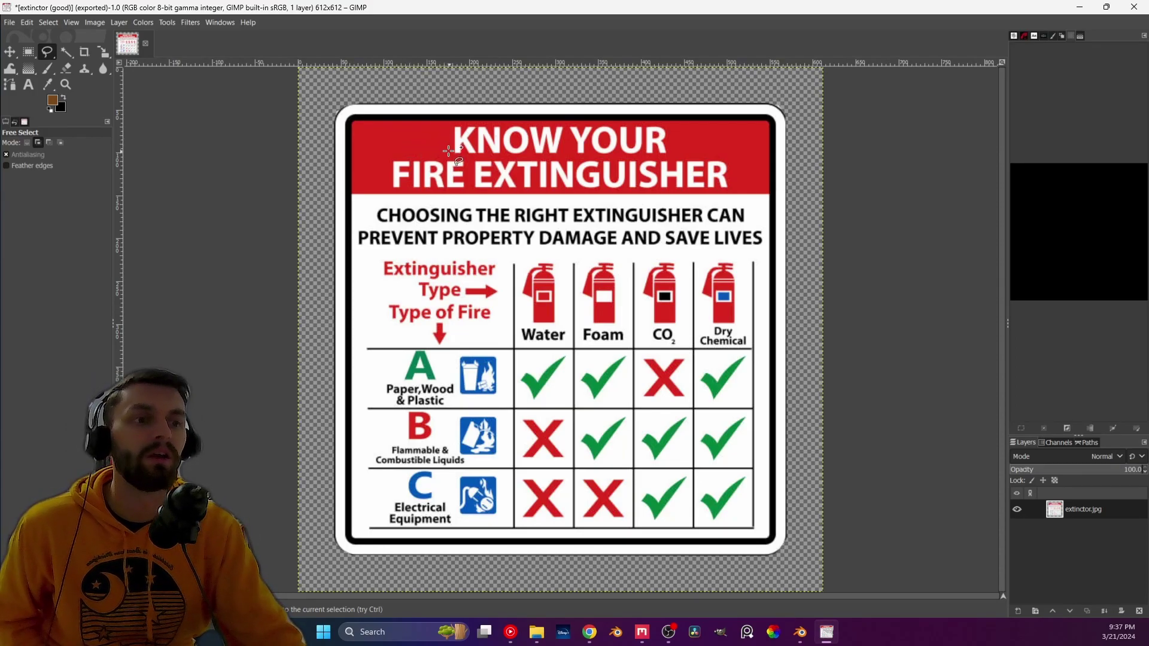
left_click(65, 53)
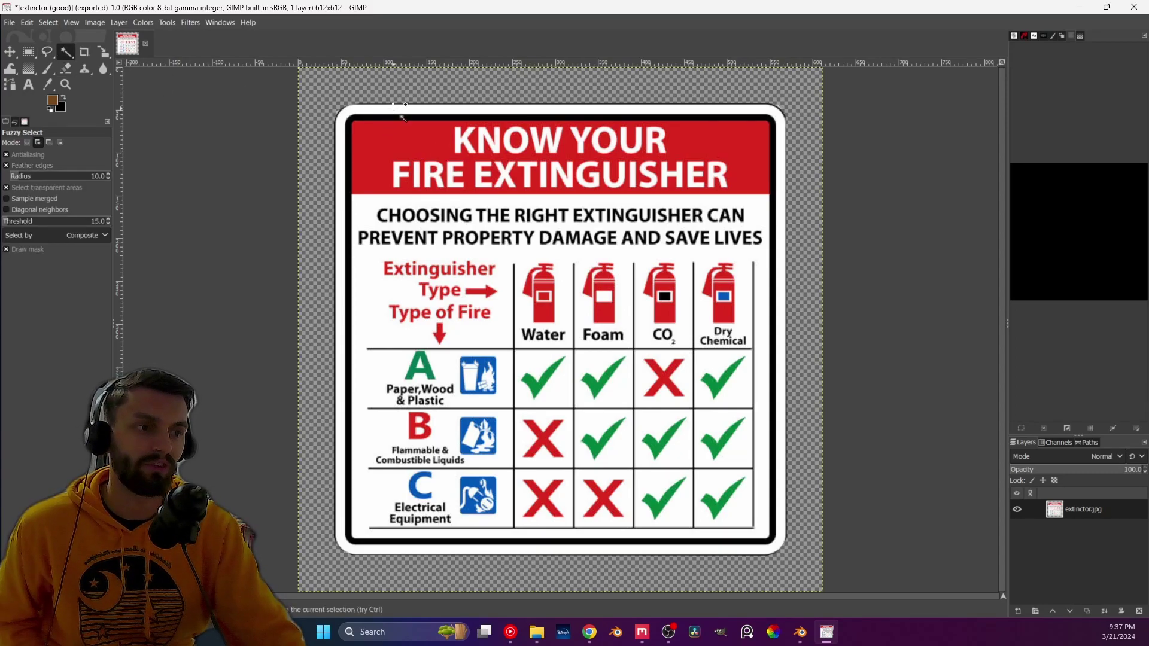
left_click(393, 108)
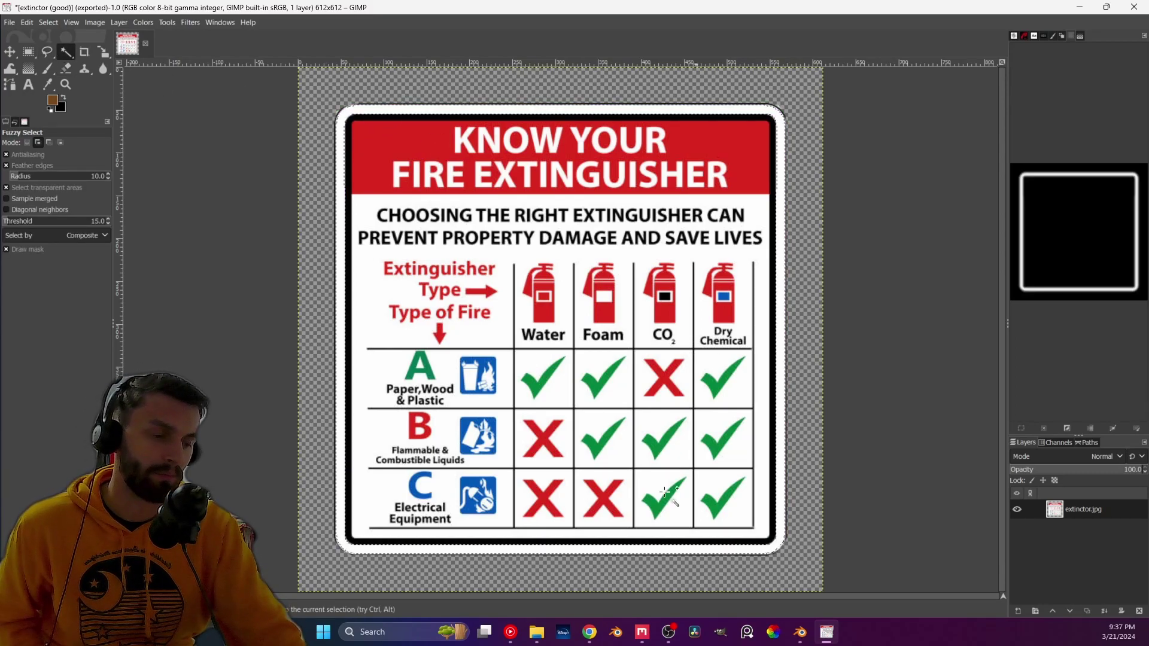
- Set the foreground color to grey-brown 8c8073 and fill the selected sign border with it
left_click(52, 106)
left_click_drag(215, 230, 185, 217)
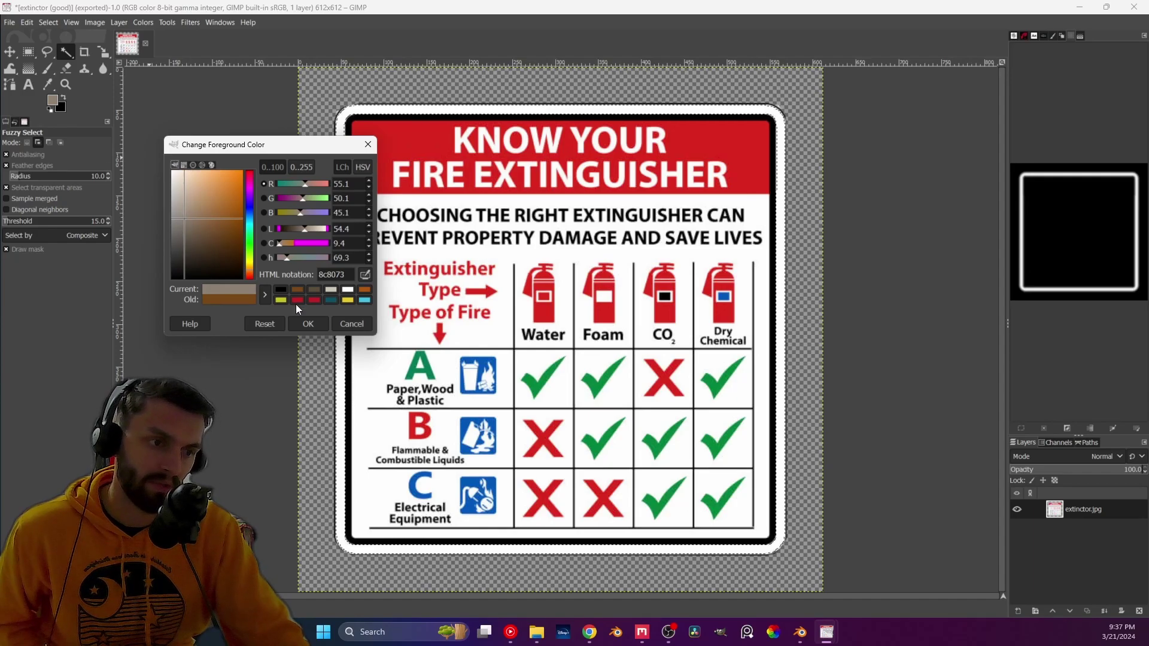
left_click(308, 323)
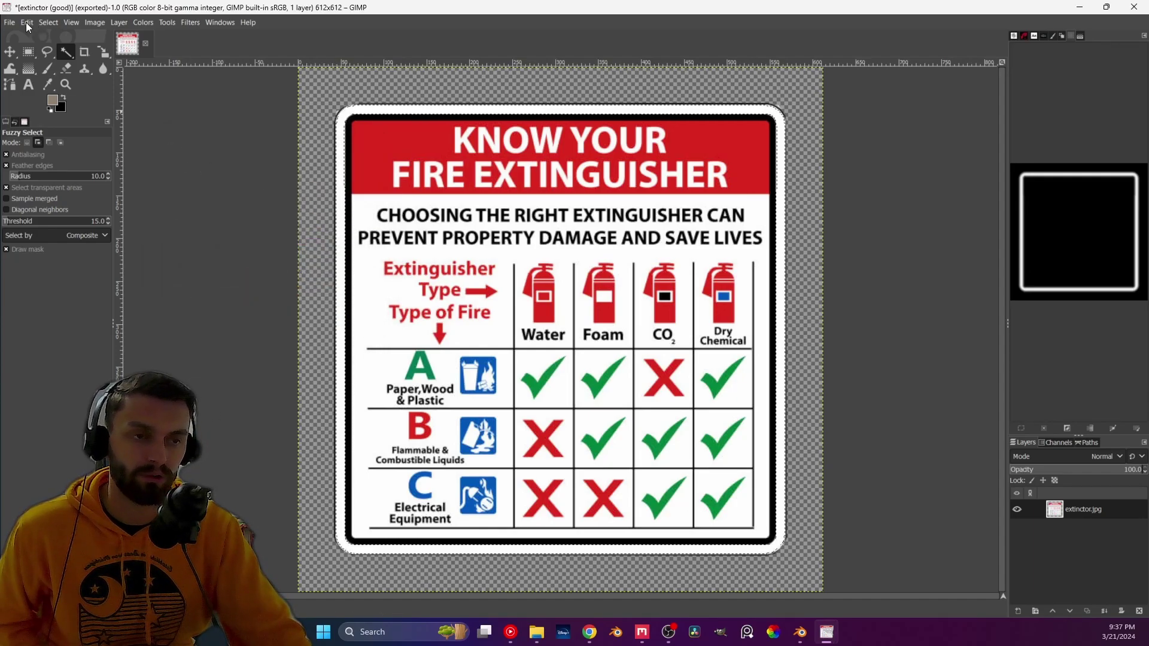
left_click(27, 23)
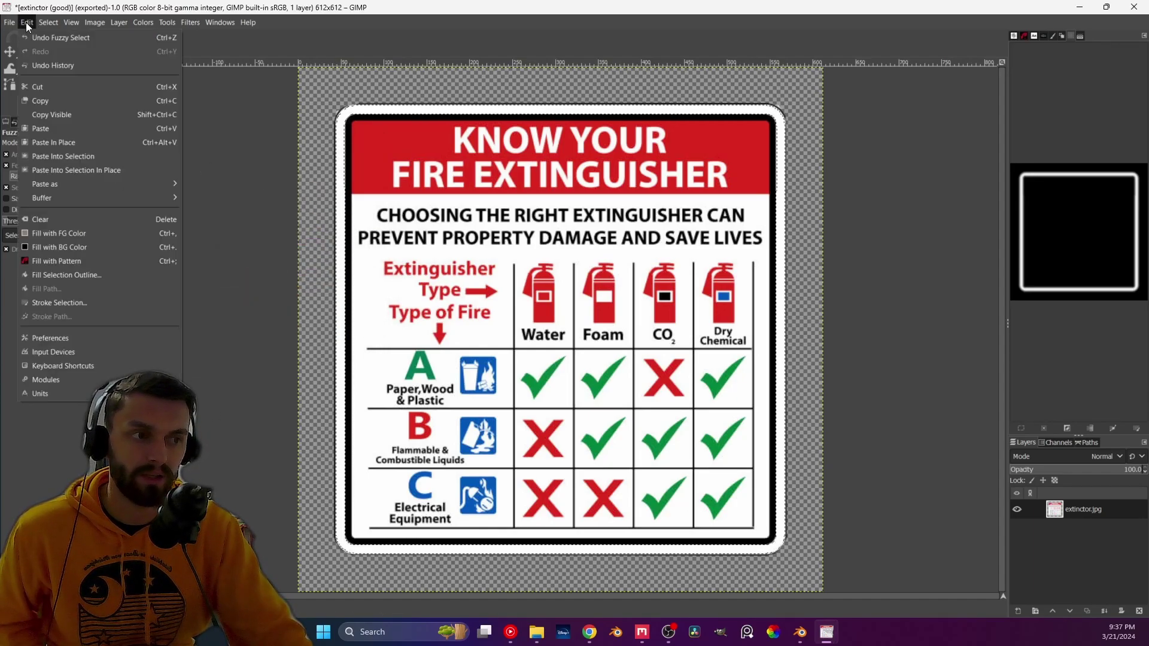
left_click(61, 237)
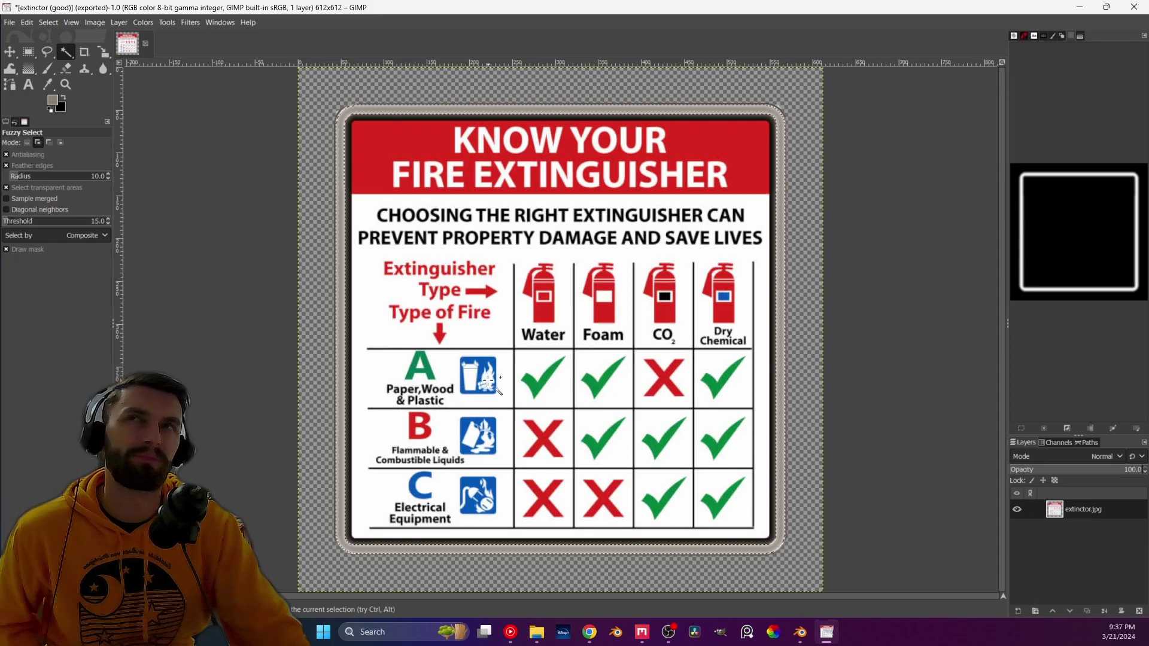
- Discard the selection and paint light wear around the sign's edges with the Cell 01 Paintbrush, Lighten only, size 40, opacity 43.1
left_click(51, 69)
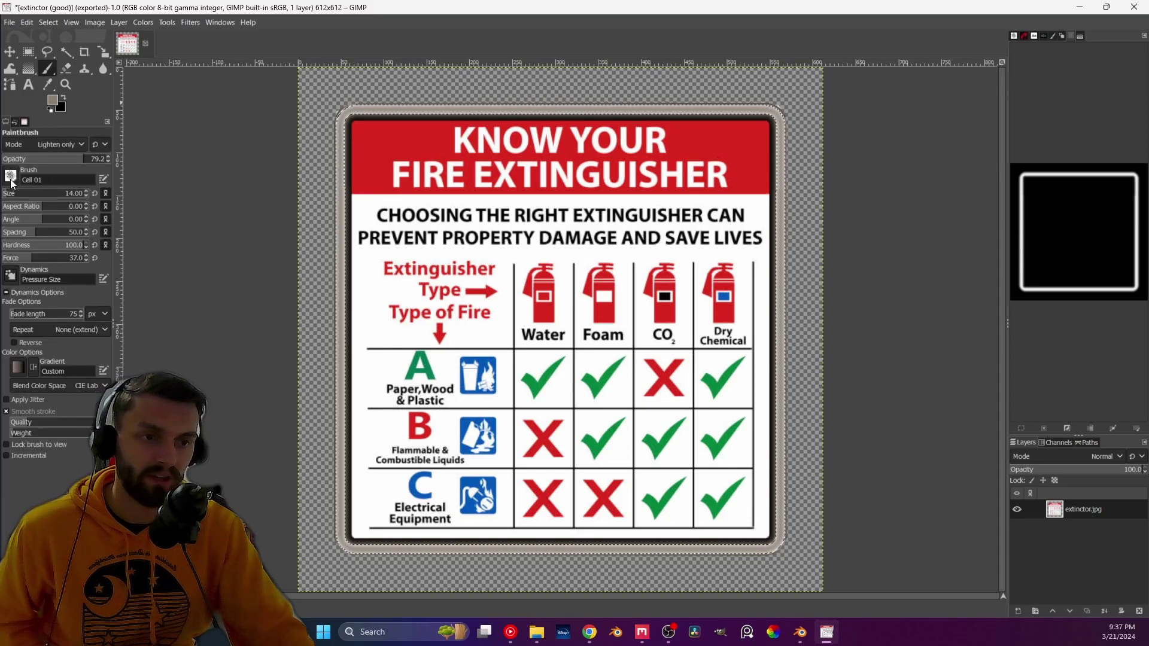
scroll(7, 196, "down", 5)
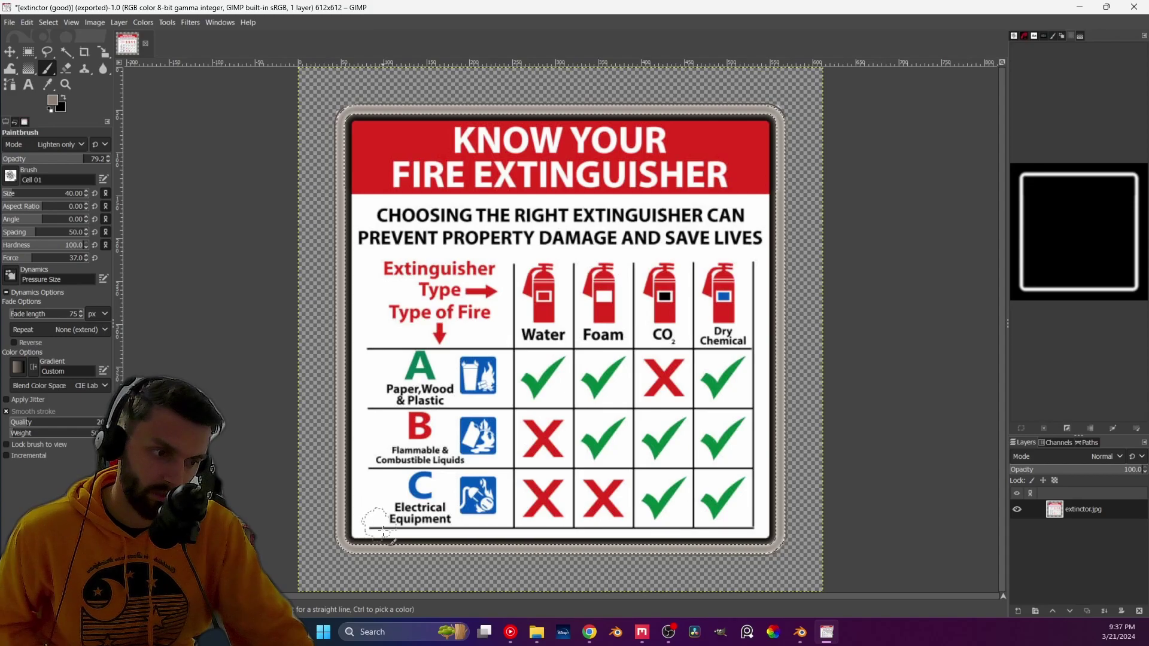
left_click_drag(66, 159, 46, 162)
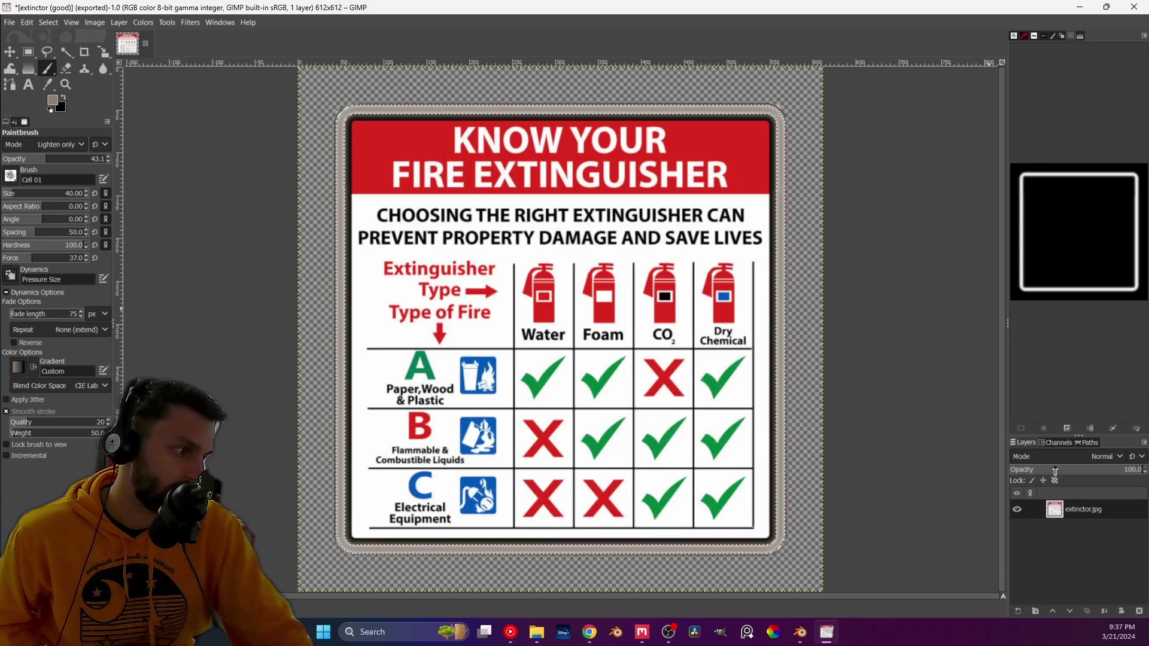
left_click(1045, 429)
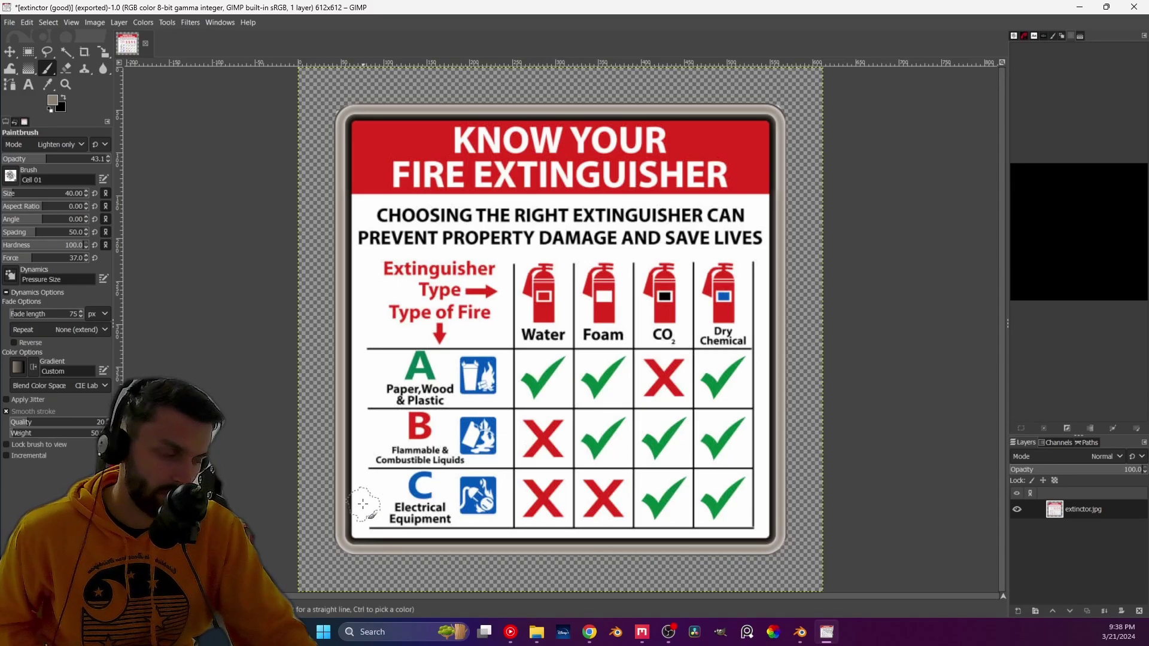
mouse_move(375, 537)
left_mouse_down()
mouse_move(339, 525)
mouse_move(375, 551)
mouse_move(439, 558)
mouse_move(560, 539)
mouse_move(628, 556)
mouse_move(708, 541)
mouse_move(781, 551)
left_mouse_up()
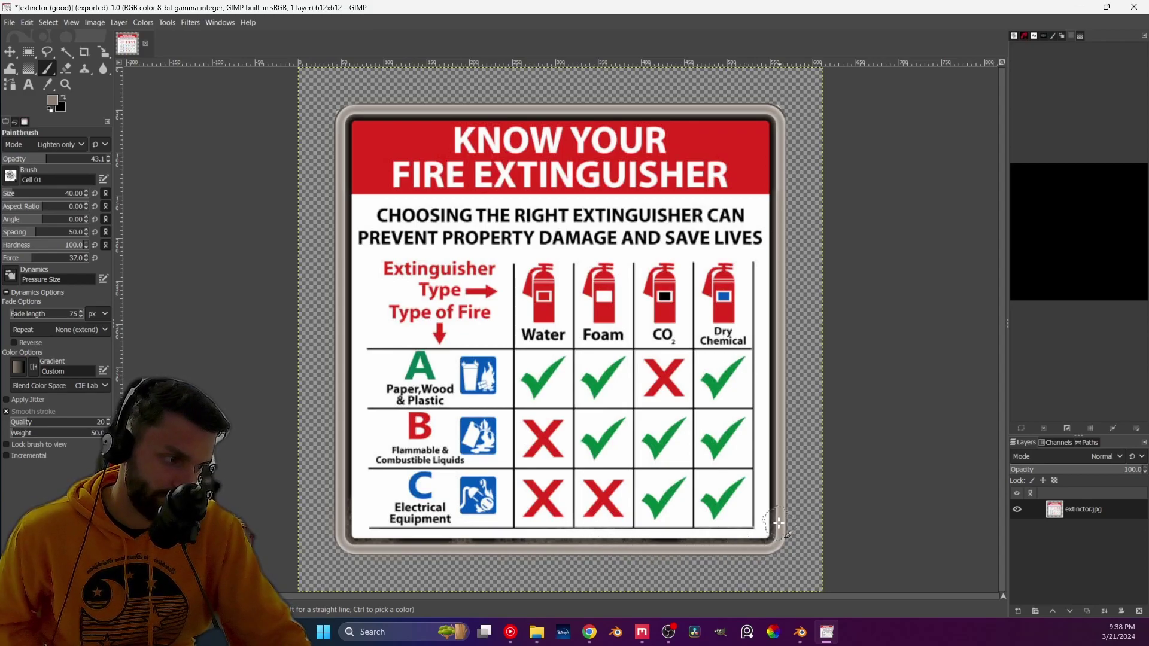
mouse_move(778, 127)
left_mouse_down()
mouse_move(782, 213)
mouse_move(751, 227)
left_mouse_up()
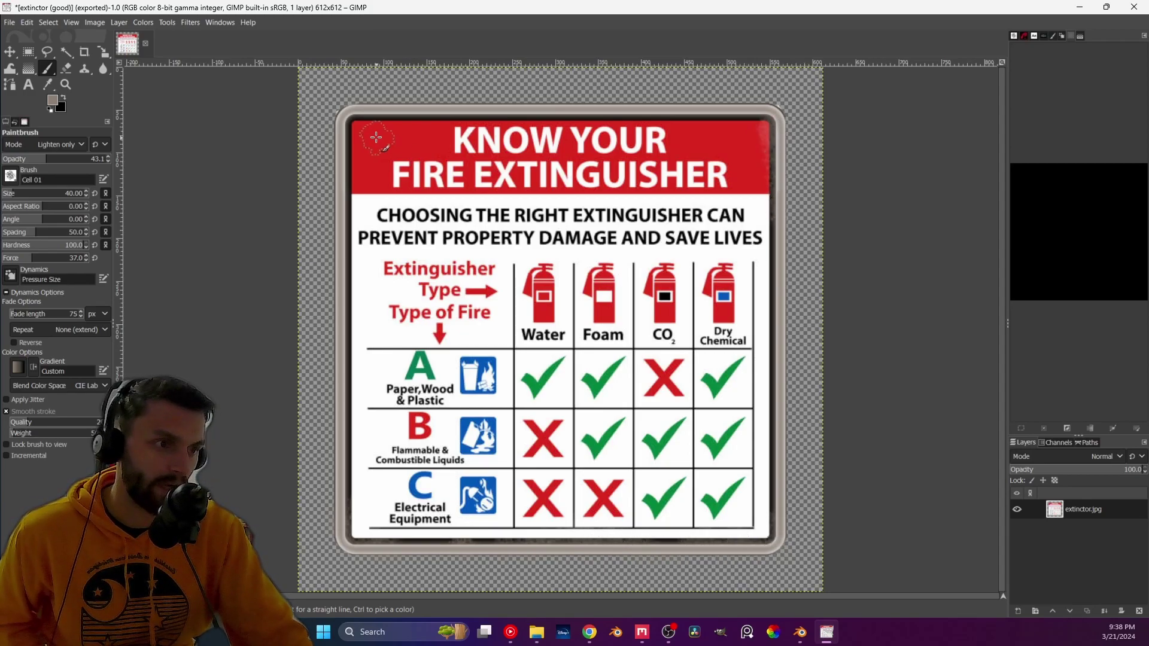
mouse_move(443, 112)
left_mouse_down()
mouse_move(742, 120)
mouse_move(773, 140)
left_mouse_up()
mouse_move(354, 174)
left_mouse_down()
mouse_move(352, 139)
mouse_move(352, 306)
mouse_move(351, 347)
left_mouse_up()
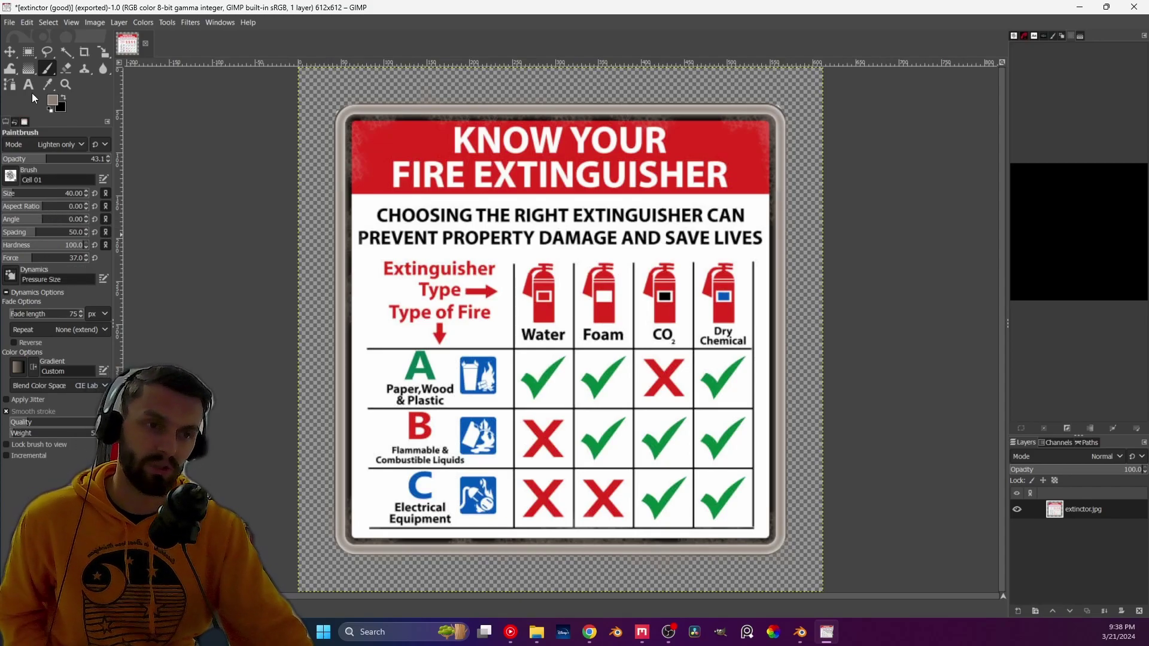
- Set the Paintbrush to a dark grey foreground color, Normal mode, opacity 54.6 and size 35
left_click(52, 104)
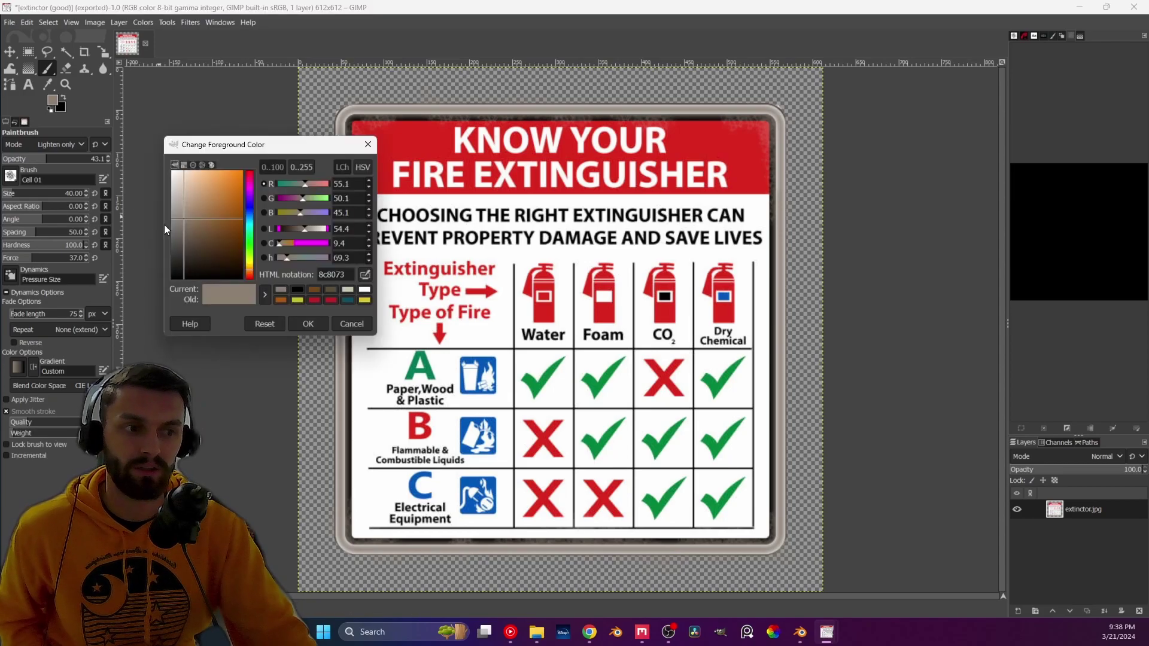
left_click(190, 251)
left_click(305, 325)
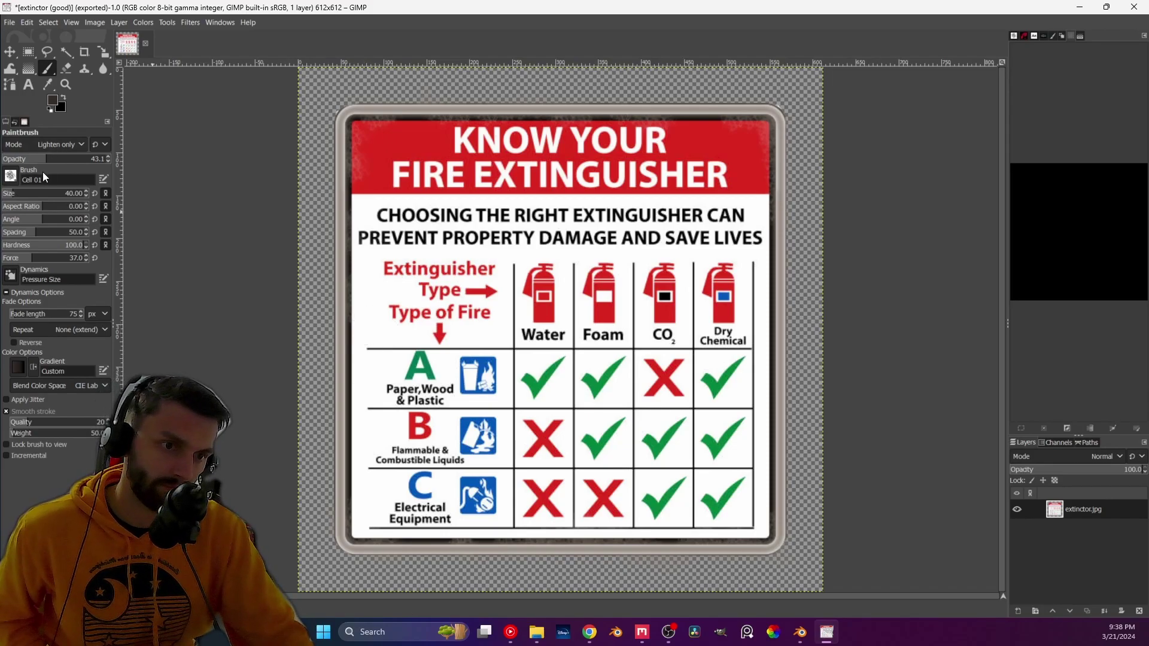
left_click_drag(60, 160, 74, 160)
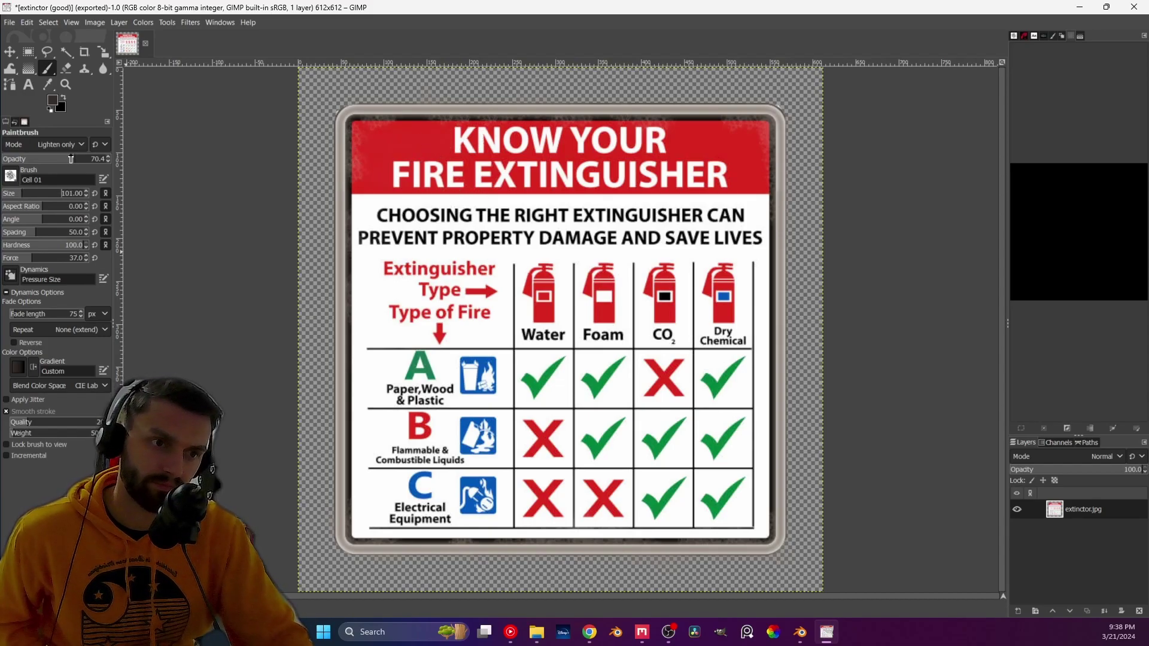
left_click(63, 144)
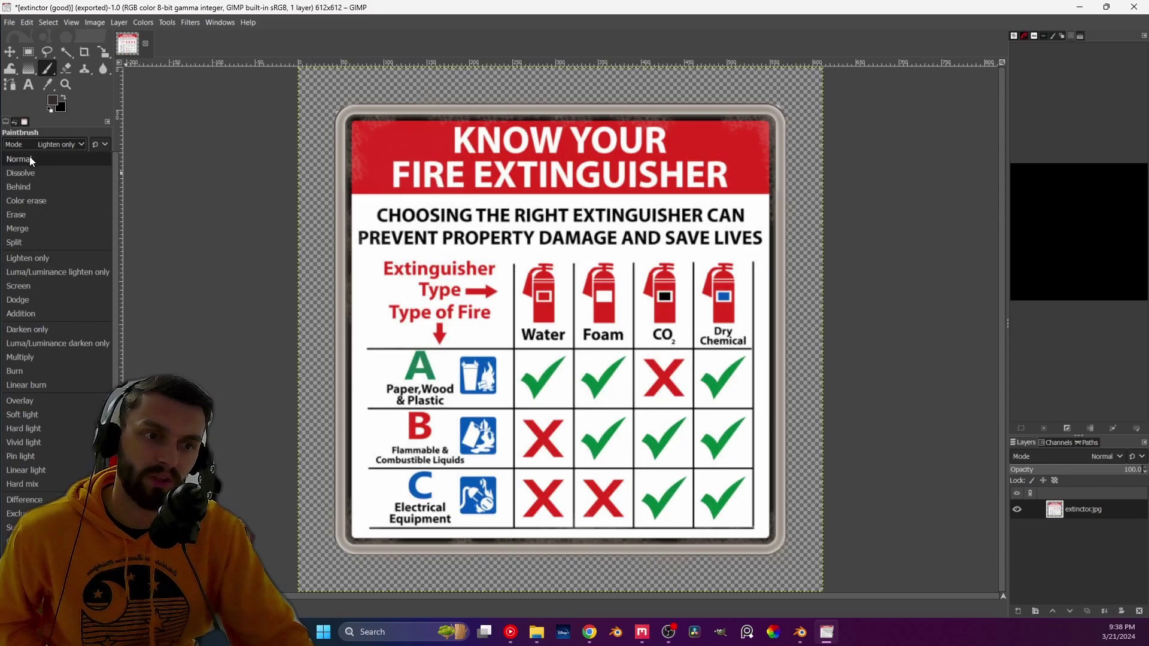
left_click(27, 160)
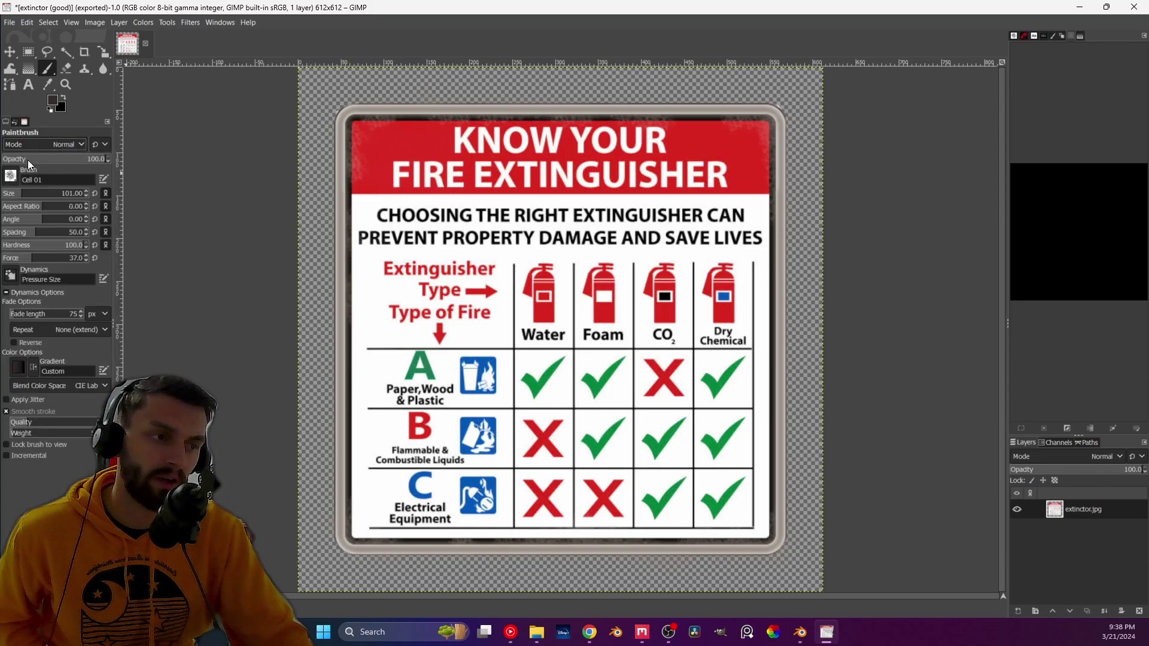
left_click_drag(24, 196, 12, 201)
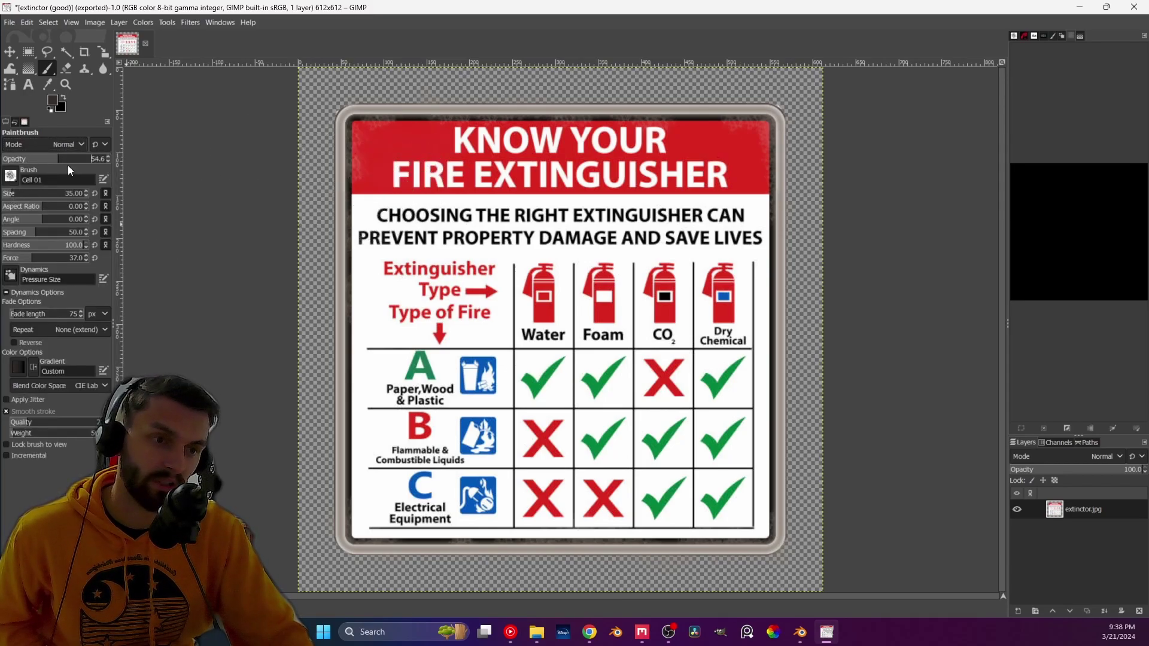
- Paint dark dirt smudges over the sign's white margins, corners, subtitle, table and red header
left_click_drag(371, 271, 374, 284)
left_click_drag(373, 525, 408, 534)
mouse_move(704, 552)
left_mouse_down()
mouse_move(720, 526)
mouse_move(748, 524)
mouse_move(768, 466)
left_mouse_up()
mouse_move(759, 226)
left_mouse_down()
mouse_move(761, 203)
mouse_move(757, 299)
left_mouse_up()
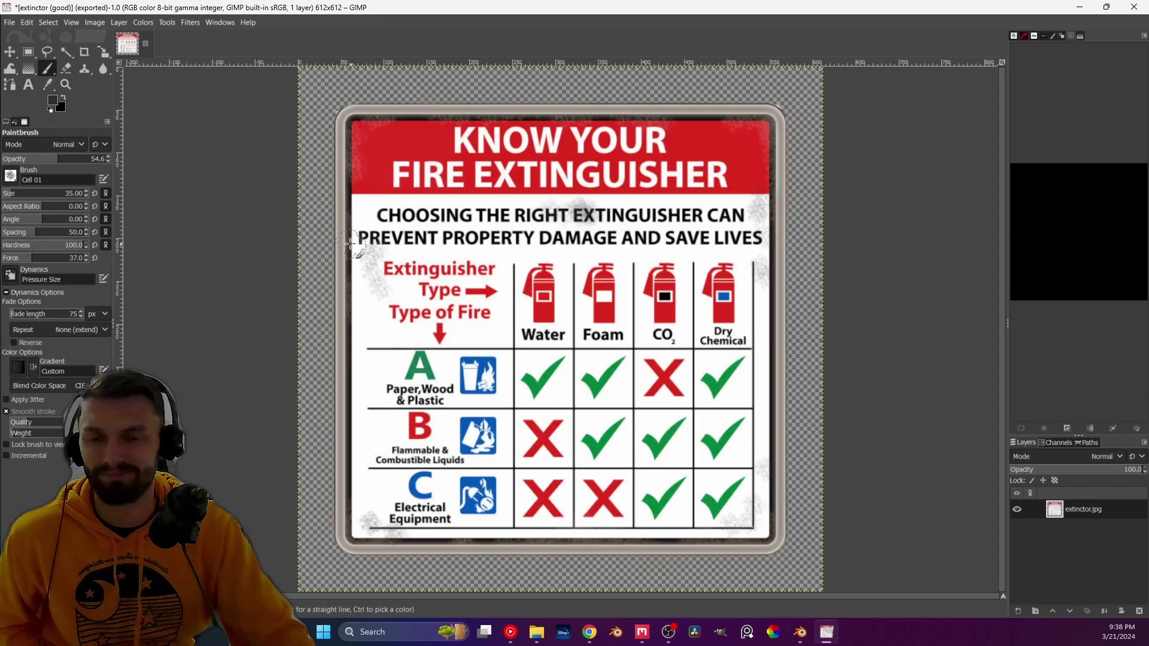
left_click_drag(399, 180, 386, 147)
mouse_move(716, 134)
left_mouse_down()
mouse_move(689, 129)
mouse_move(717, 133)
mouse_move(732, 152)
left_mouse_up()
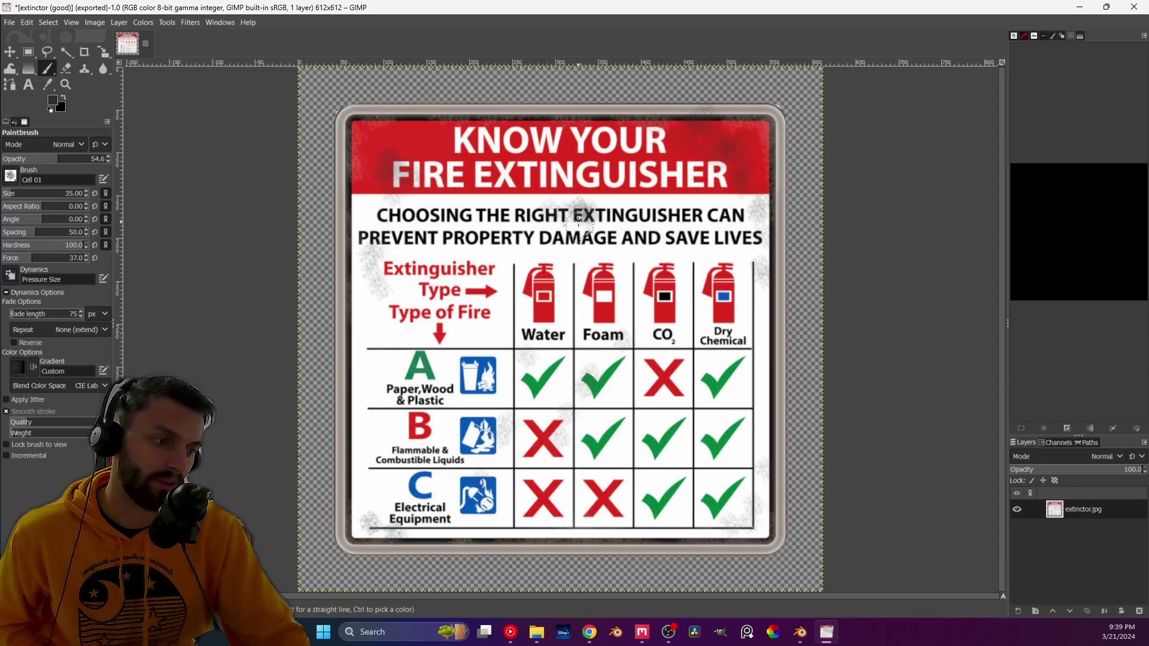
- Paint large crack textures across the sign with brush sizes 142 and 623, turning the brush angle to -76 after the first strokes
mouse_move(395, 299)
left_mouse_down()
mouse_move(443, 245)
mouse_move(509, 431)
mouse_move(365, 461)
left_mouse_up()
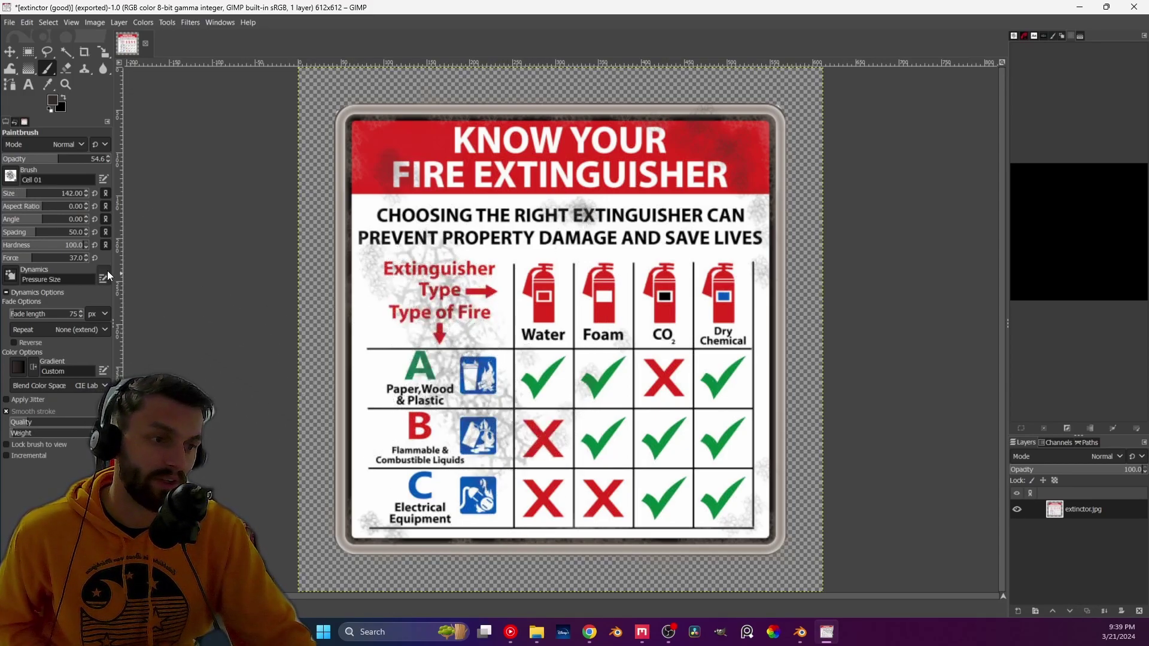
left_click(29, 223)
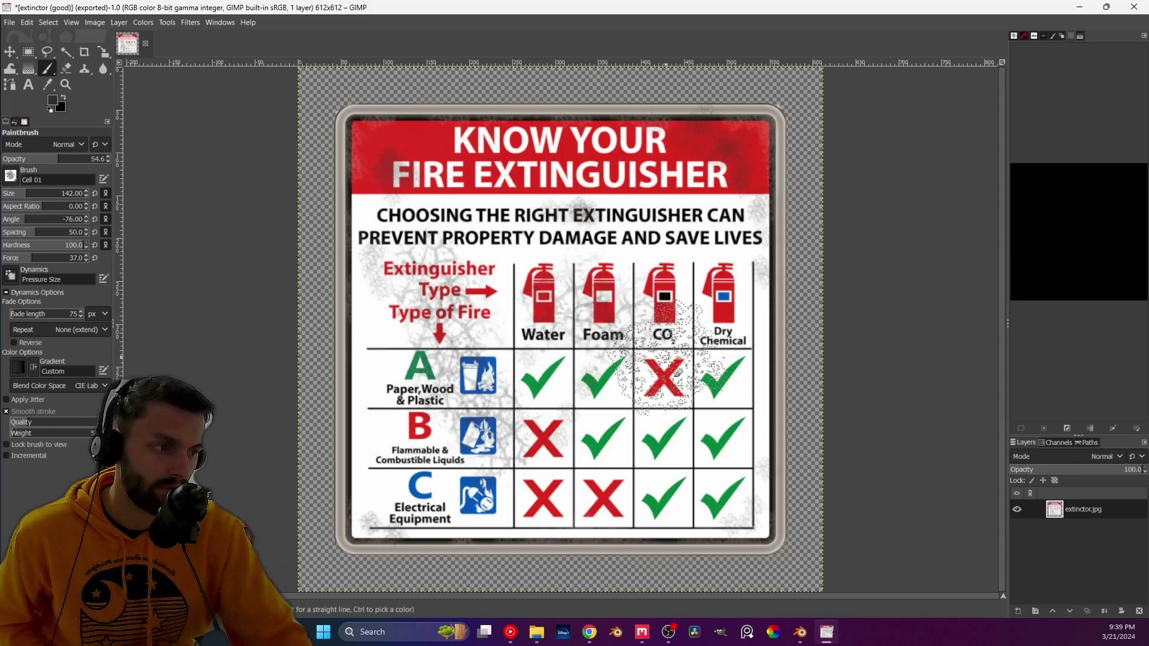
mouse_move(678, 470)
left_mouse_down()
mouse_move(713, 335)
mouse_move(539, 341)
mouse_move(653, 508)
mouse_move(727, 491)
left_mouse_up()
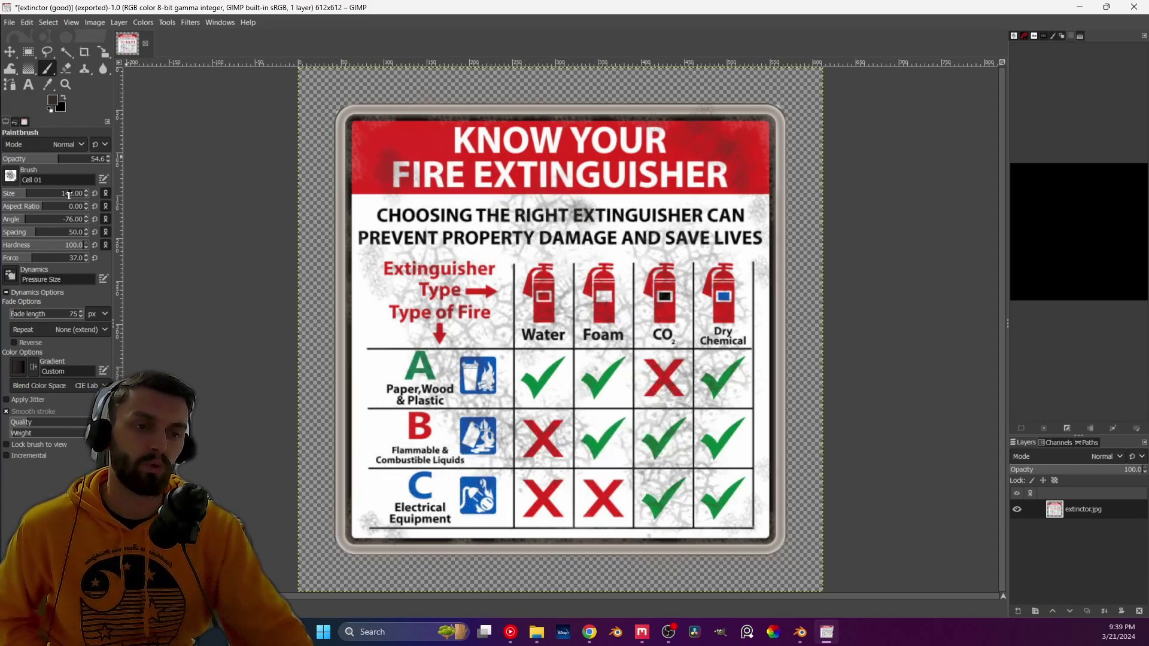
left_click_drag(34, 198, 56, 199)
mouse_move(383, 395)
left_mouse_down()
mouse_move(395, 419)
mouse_move(526, 353)
mouse_move(587, 257)
mouse_move(558, 305)
mouse_move(587, 473)
mouse_move(431, 472)
mouse_move(371, 419)
mouse_move(640, 401)
mouse_move(563, 347)
mouse_move(419, 299)
mouse_move(383, 389)
left_mouse_up()
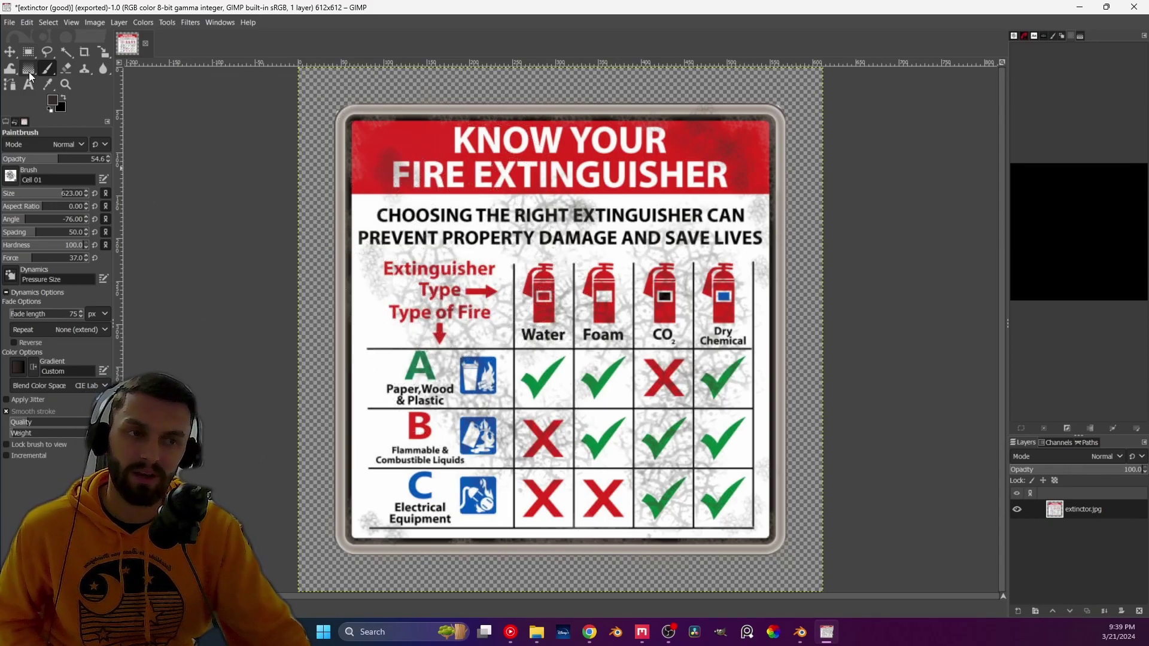
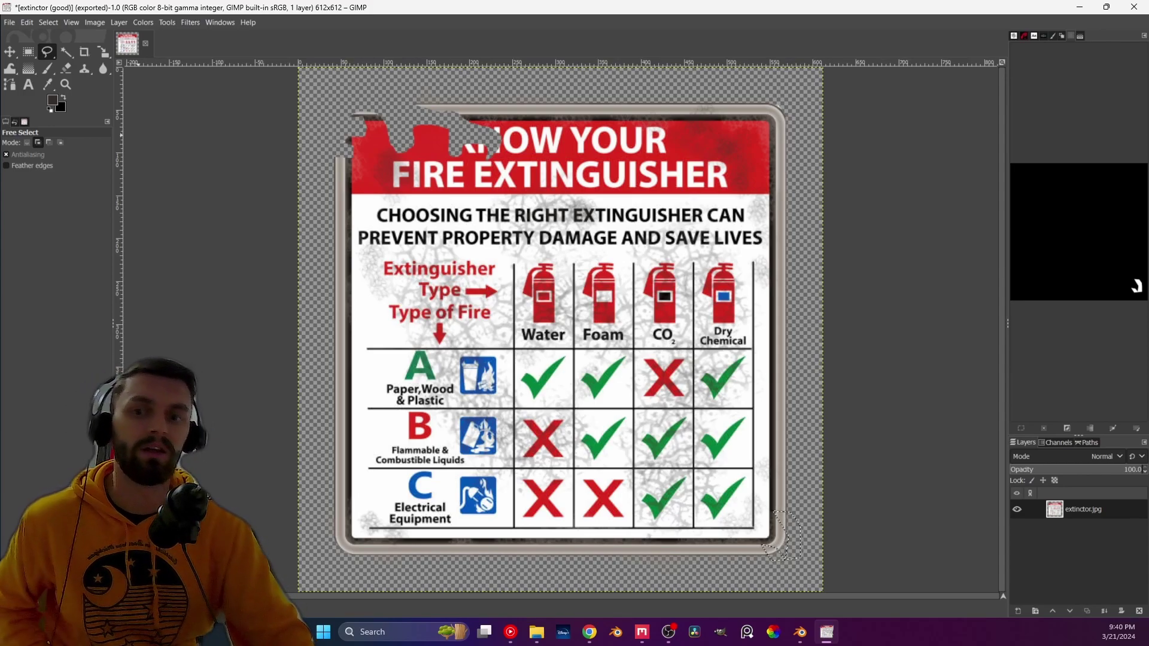
- Clear the selected piece at the sign's lower-right corner and blur the torn upper-left edge with the 2. Hardness 050 brush at size 51
key("Delete")
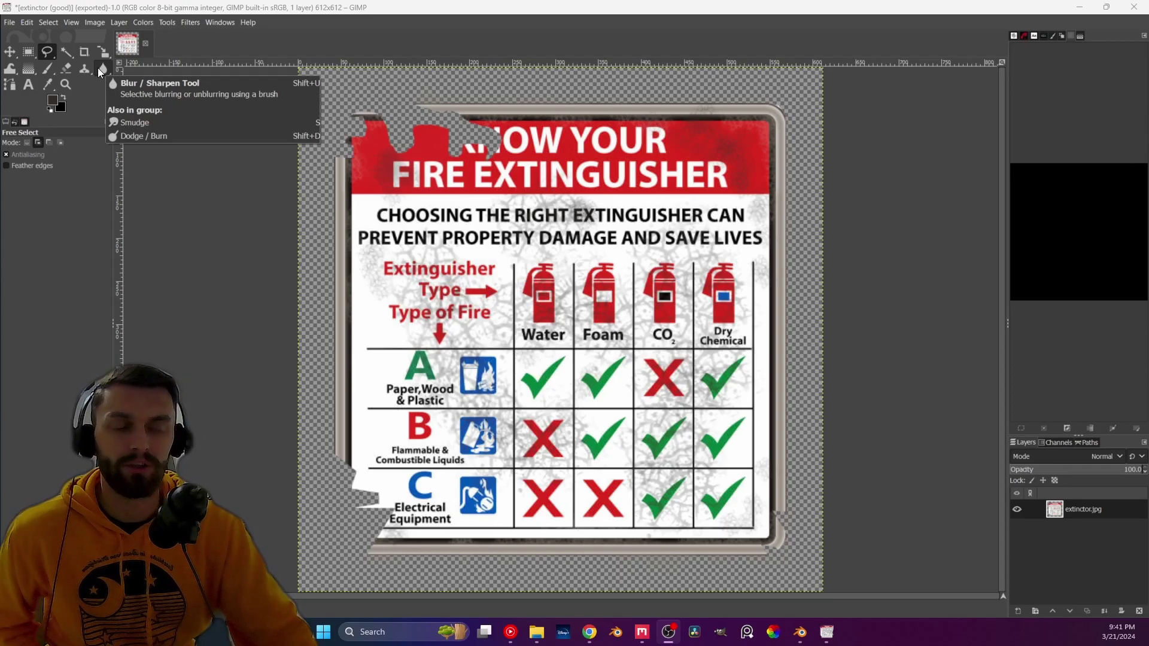
left_click(100, 69)
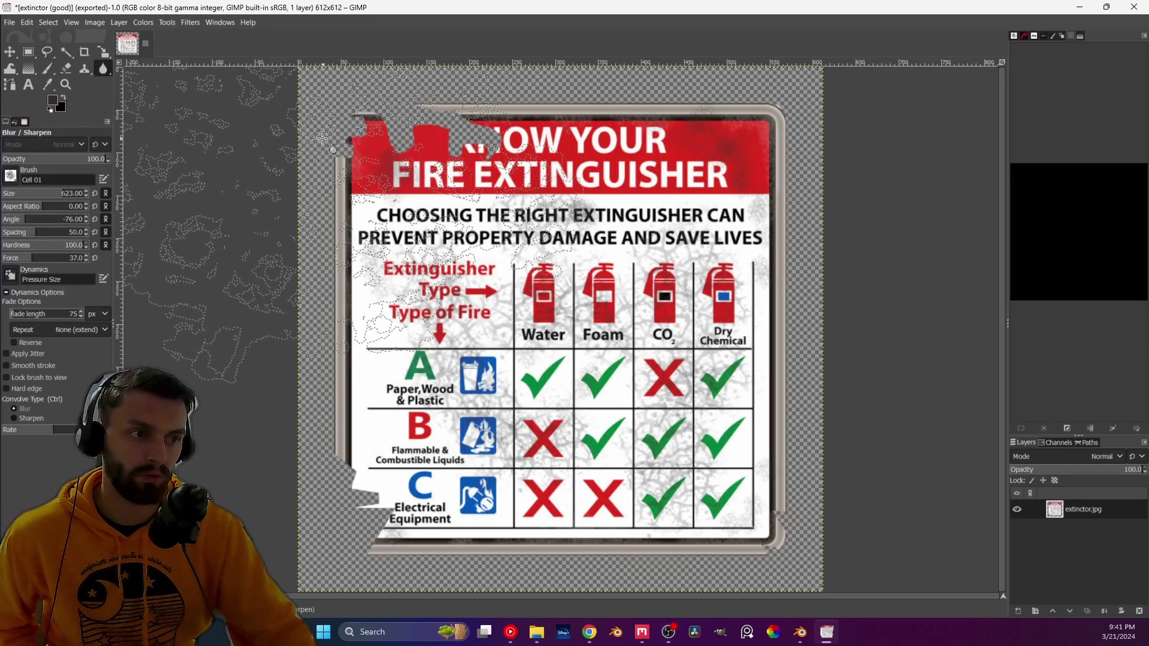
left_click_drag(20, 194, 71, 194)
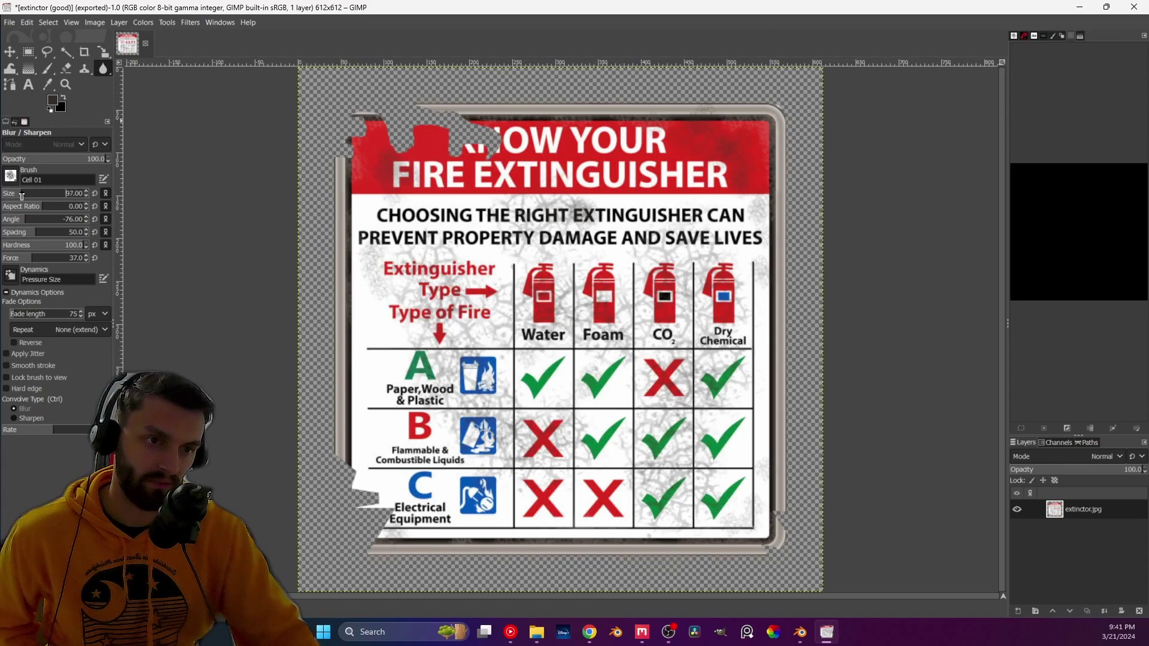
left_click(8, 178)
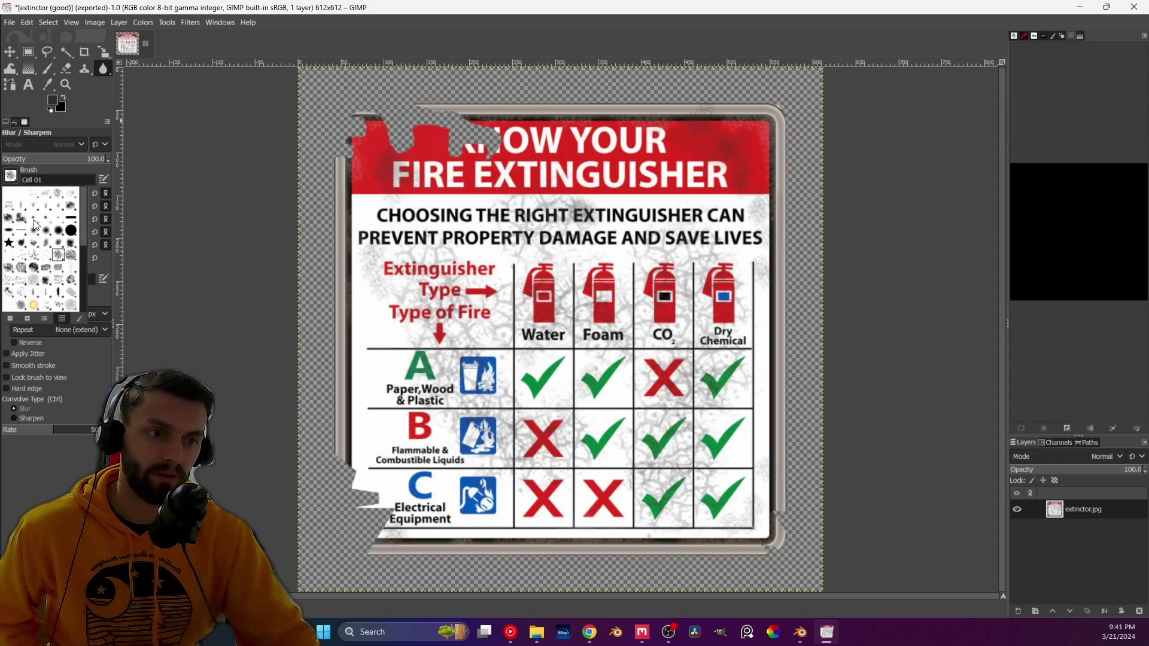
left_click(51, 232)
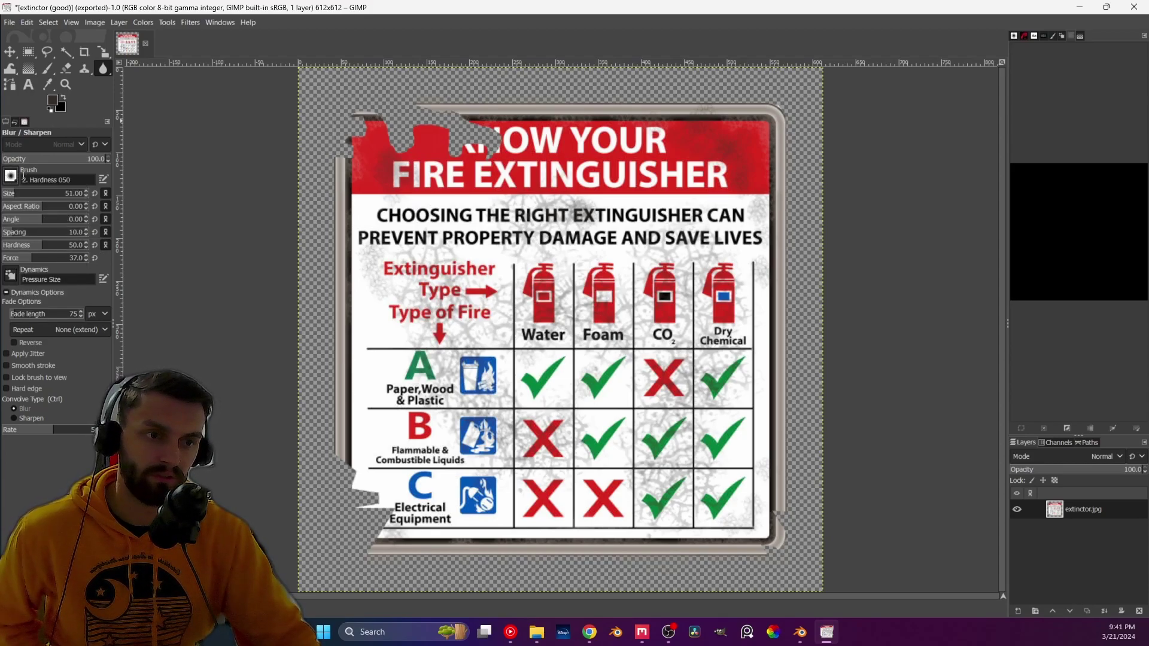
mouse_move(345, 147)
left_mouse_down()
mouse_move(365, 147)
mouse_move(362, 160)
mouse_move(348, 156)
mouse_move(350, 141)
mouse_move(376, 149)
mouse_move(365, 114)
mouse_move(352, 117)
mouse_move(426, 115)
mouse_move(491, 143)
left_mouse_up()
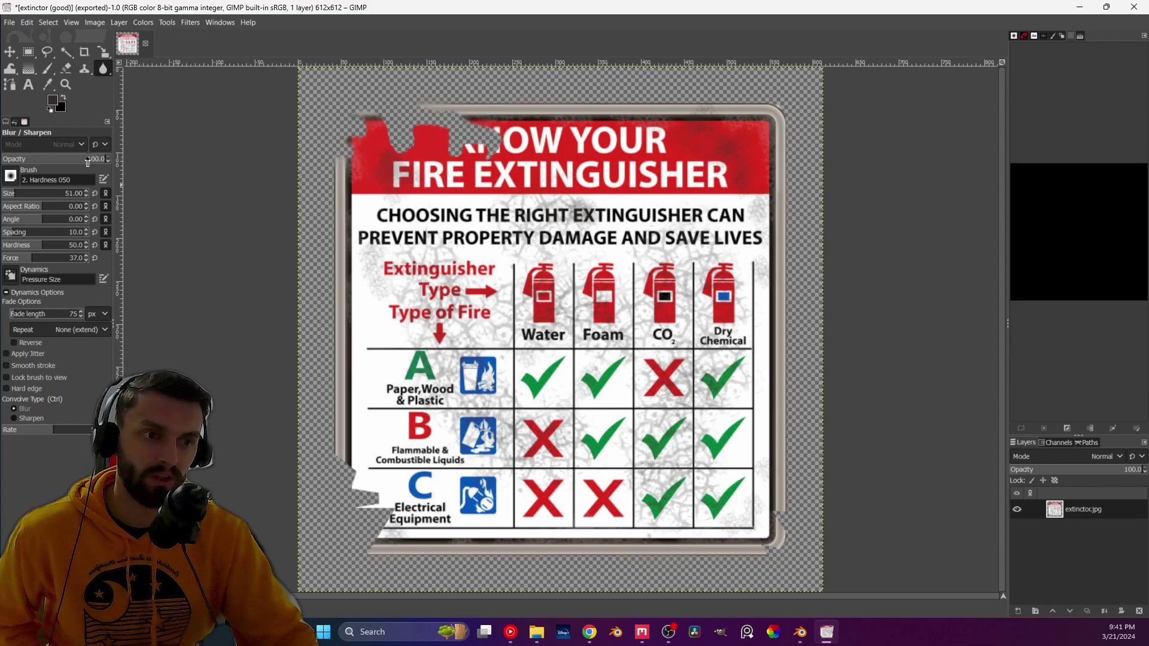
- Soften the torn edges around the sign's damaged corners with the Blur tool at brush size 16
left_click_drag(33, 194, 9, 196)
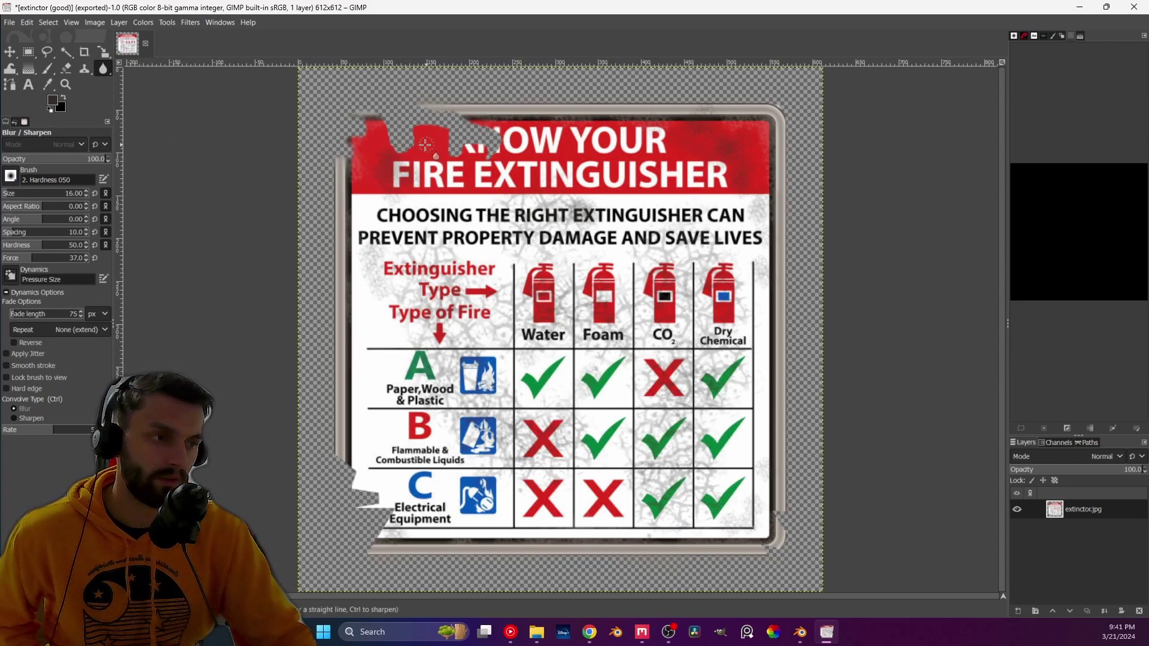
mouse_move(457, 118)
left_mouse_down()
mouse_move(512, 141)
mouse_move(486, 158)
mouse_move(467, 140)
mouse_move(448, 152)
mouse_move(437, 121)
mouse_move(398, 151)
mouse_move(427, 131)
left_mouse_up()
mouse_move(757, 521)
left_mouse_down()
mouse_move(787, 512)
mouse_move(784, 500)
mouse_move(769, 506)
mouse_move(781, 512)
mouse_move(775, 542)
mouse_move(755, 561)
mouse_move(775, 559)
mouse_move(771, 548)
left_mouse_up()
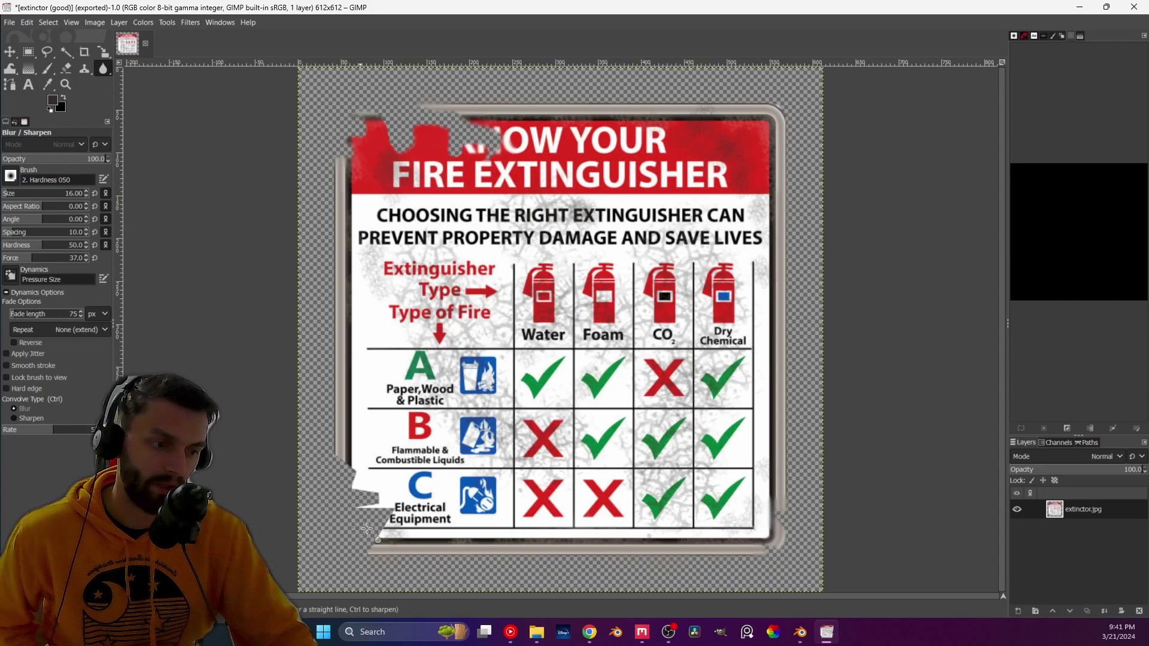
mouse_move(392, 514)
left_mouse_down()
mouse_move(376, 551)
mouse_move(378, 529)
mouse_move(359, 507)
mouse_move(382, 506)
mouse_move(376, 518)
mouse_move(378, 504)
mouse_move(347, 487)
mouse_move(353, 469)
mouse_move(336, 449)
mouse_move(358, 507)
mouse_move(389, 504)
mouse_move(305, 540)
mouse_move(363, 527)
left_mouse_up()
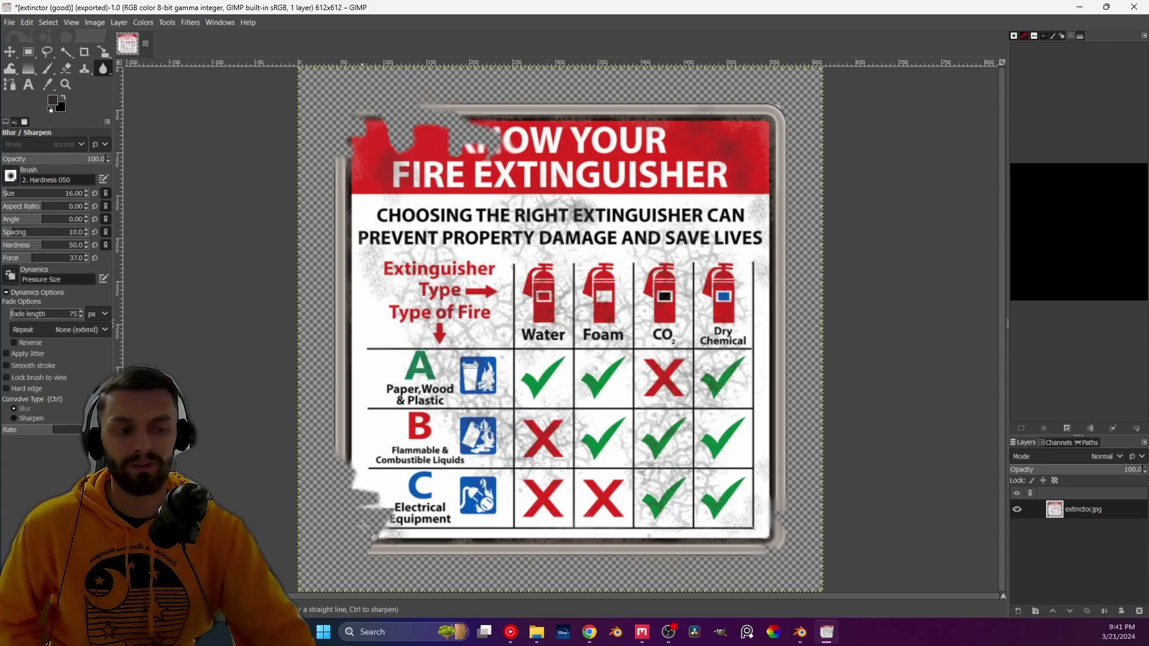
mouse_move(341, 587)
left_mouse_down()
mouse_move(366, 530)
mouse_move(383, 553)
mouse_move(361, 563)
left_mouse_up()
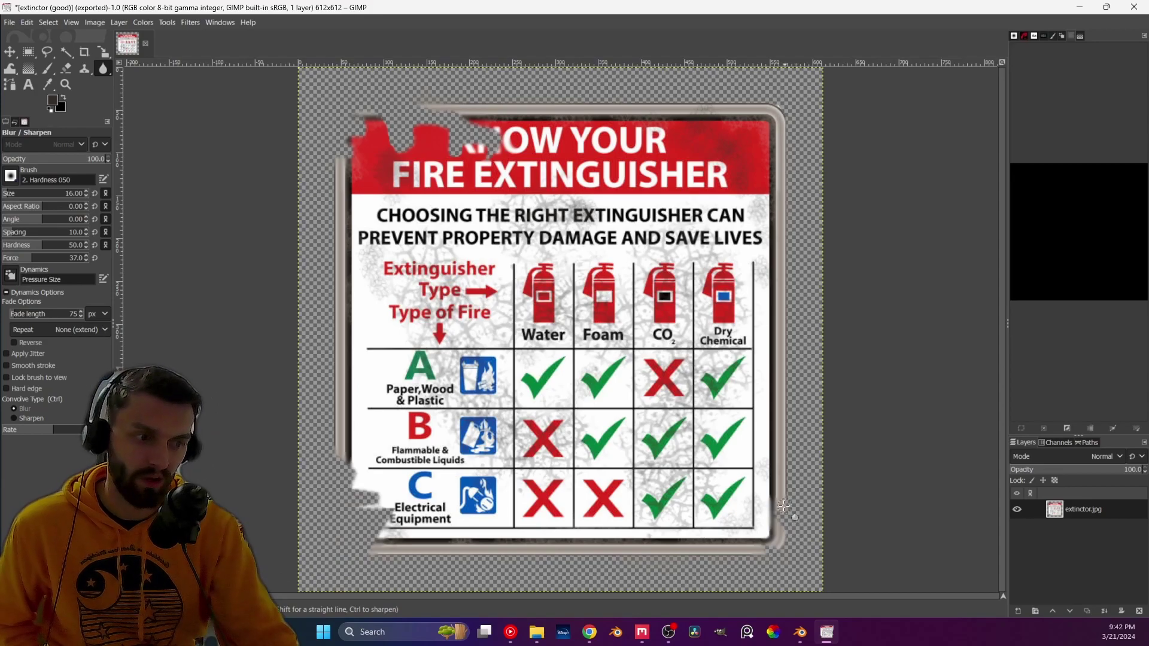
left_click_drag(778, 251, 778, 107)
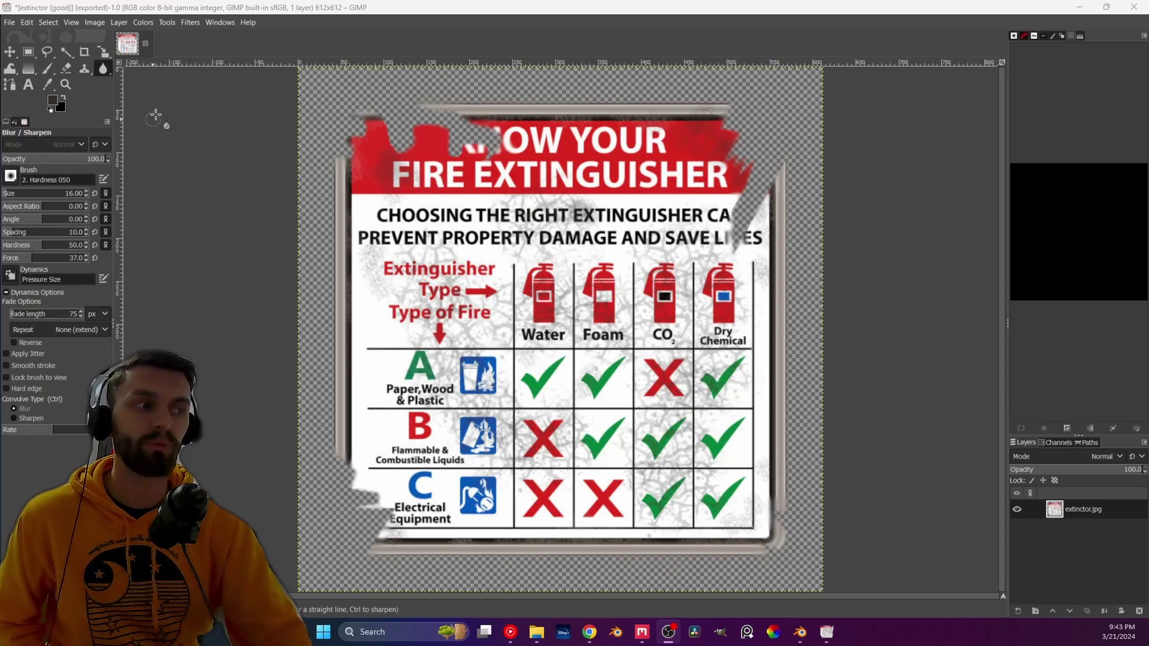
- Export the damaged colour sign as extinctor (damaged).png in the Etichete folder with the default PNG options
left_click(27, 23)
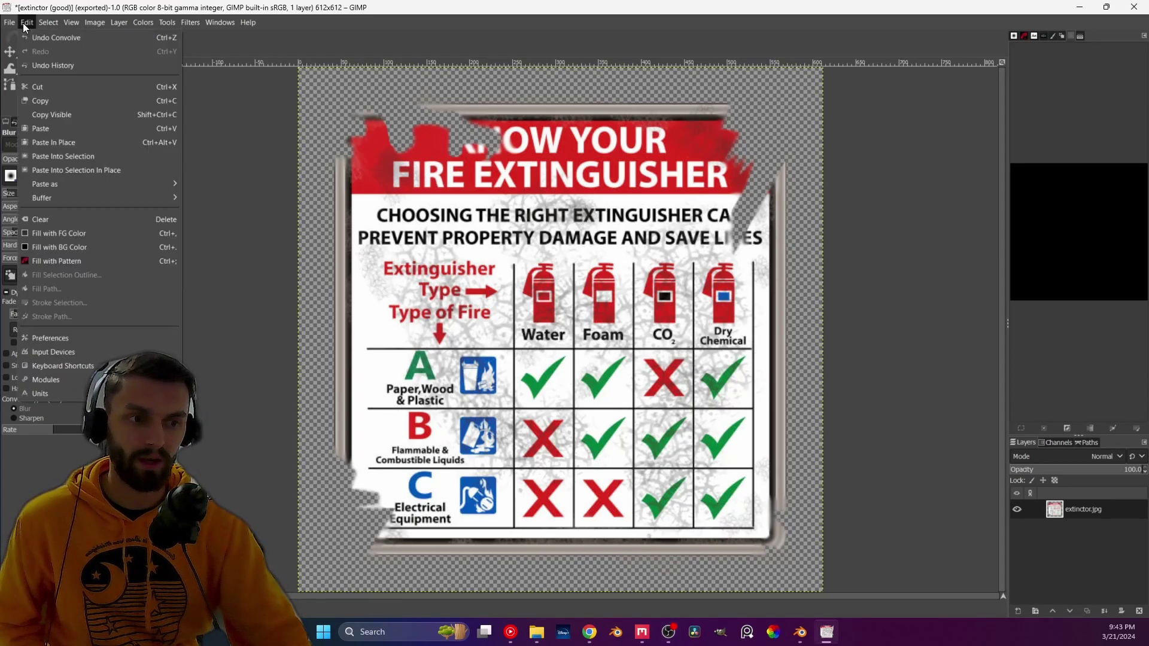
mouse_move(9, 22)
left_click(60, 205)
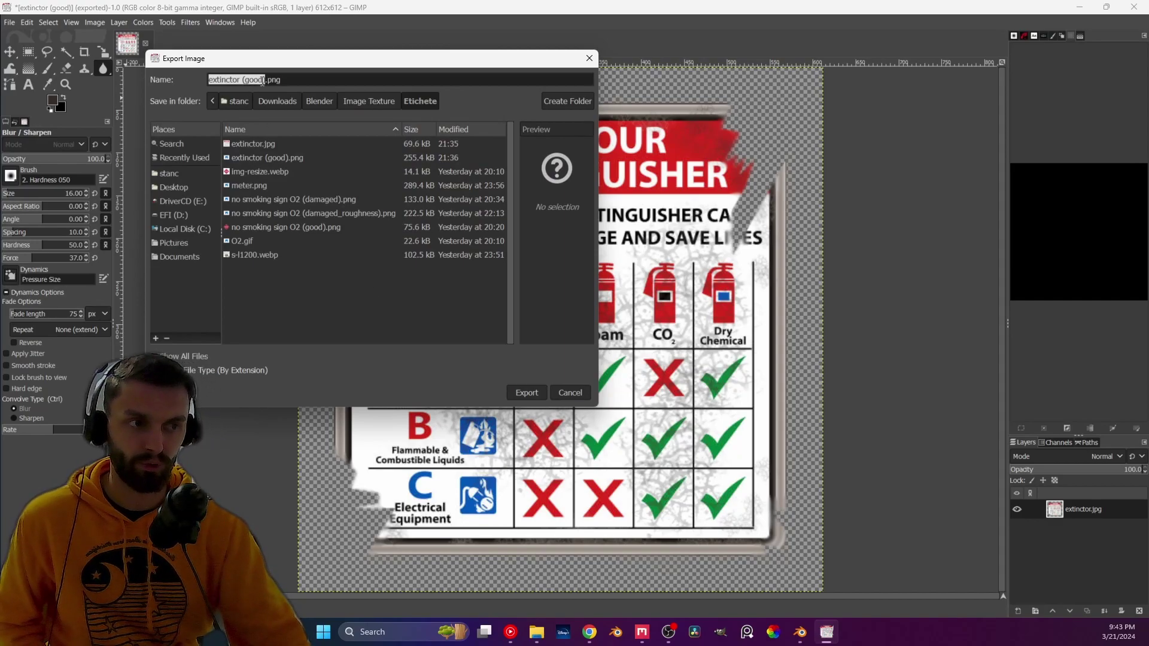
left_click_drag(245, 79, 265, 81)
type("damaged")
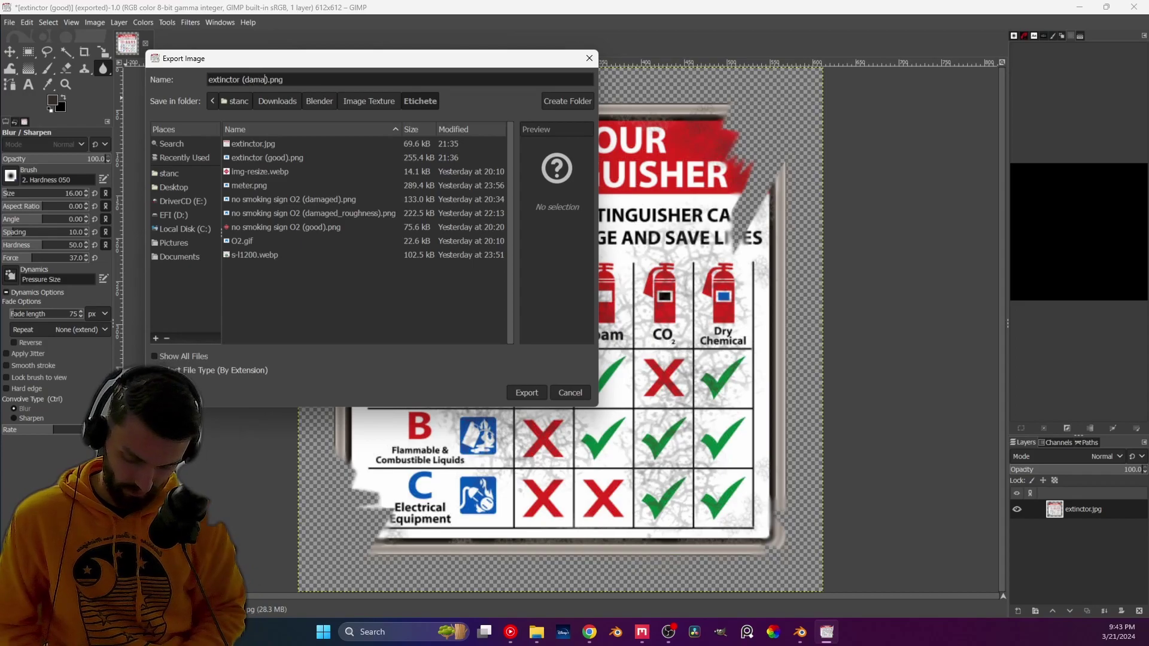
key("Return")
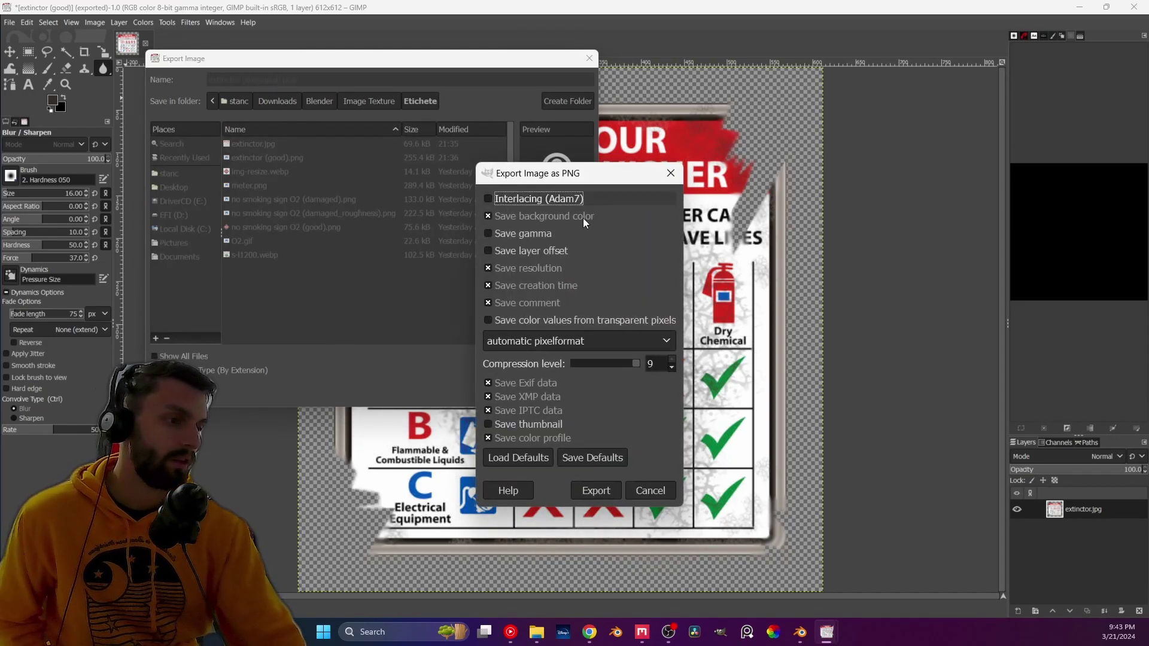
left_click(596, 490)
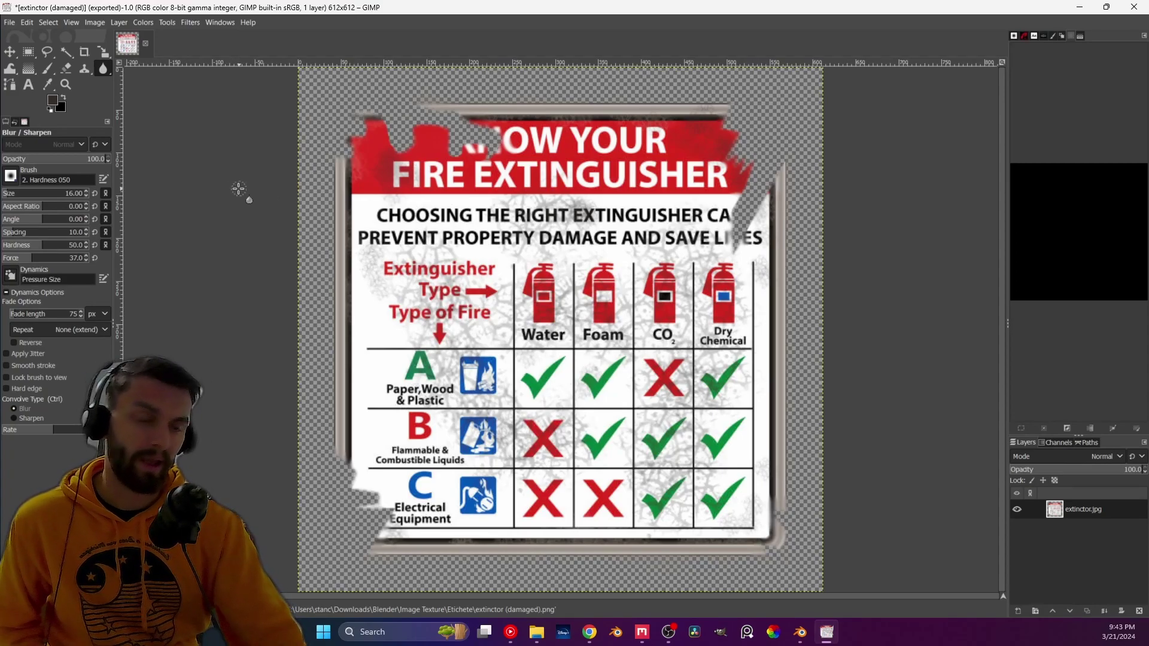
left_click(193, 24)
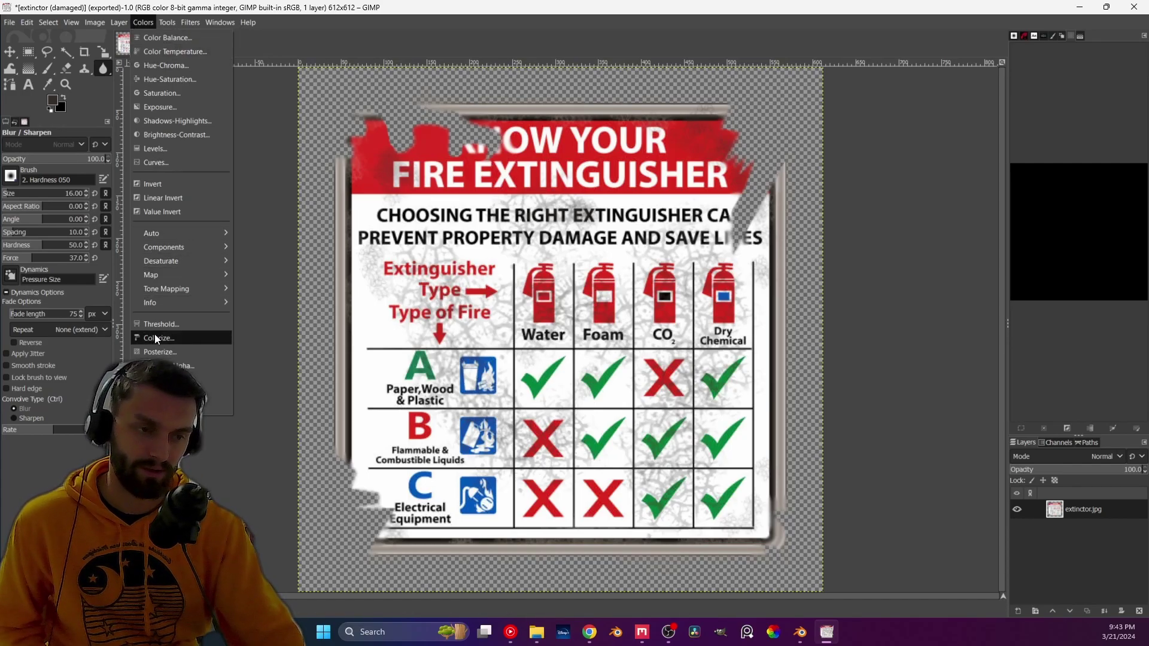
left_click(178, 339)
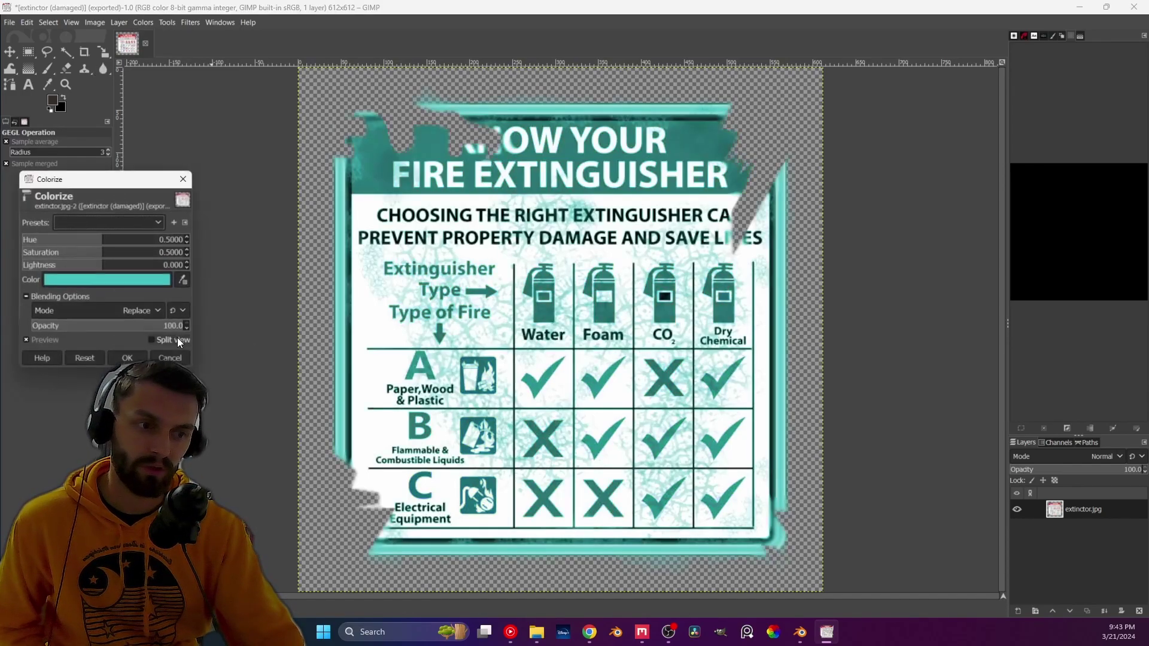
left_click(184, 178)
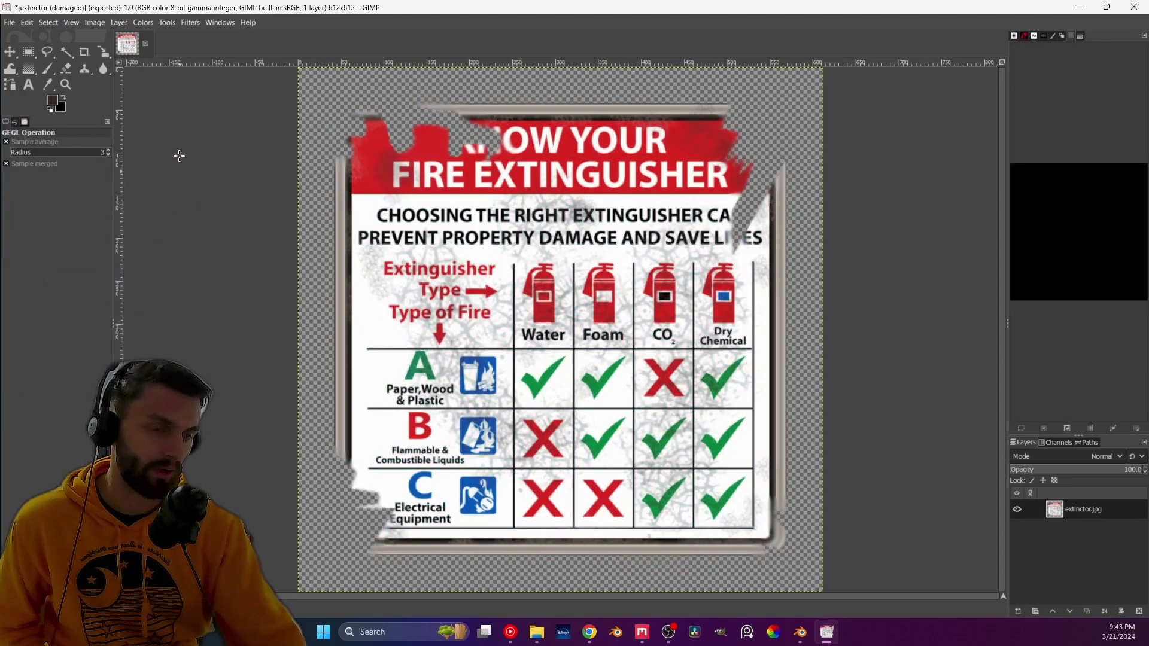
- Convert the damaged sign to grayscale with Color to Gray, turning on Enhance Shadows
left_click(143, 23)
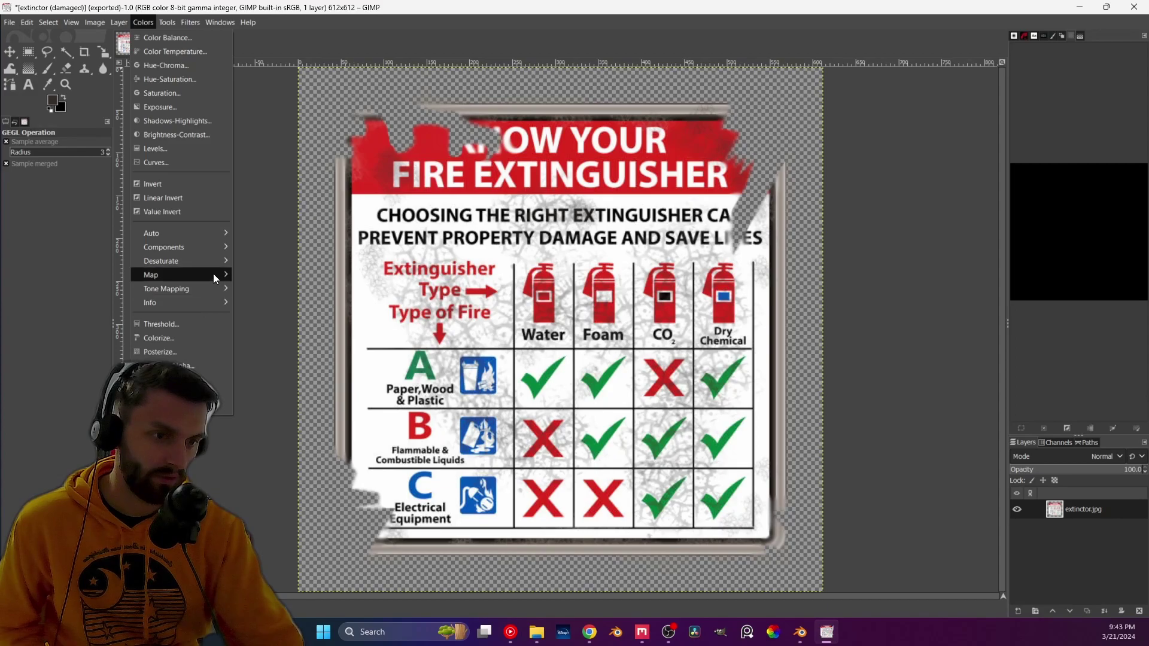
mouse_move(215, 261)
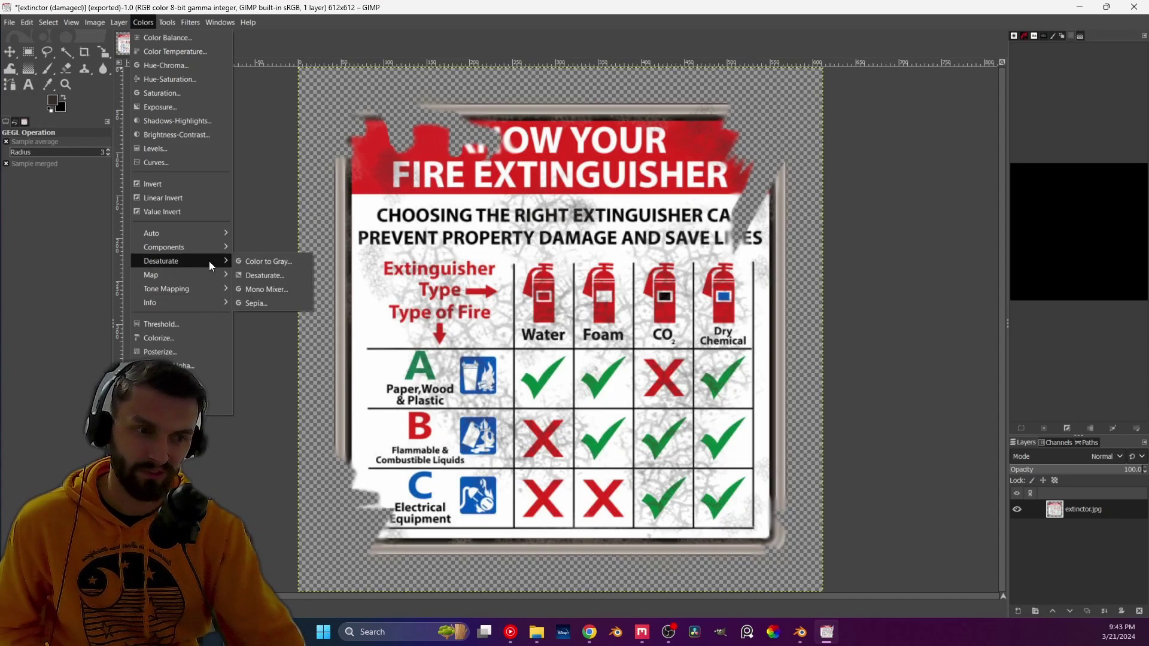
left_click(266, 264)
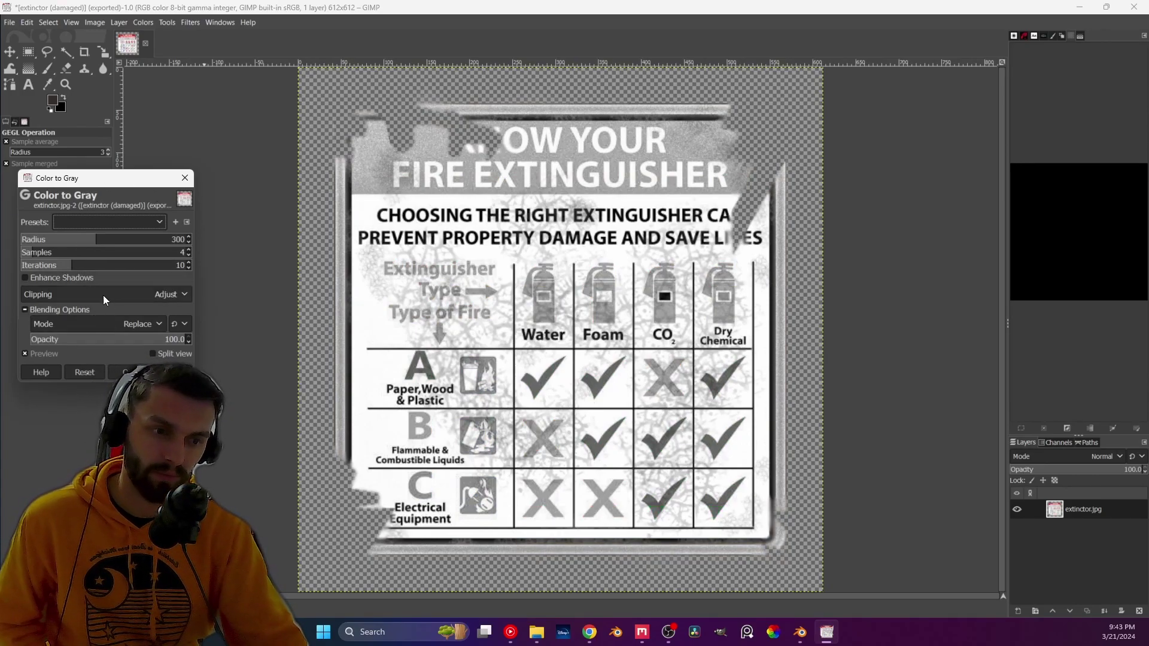
left_click(28, 279)
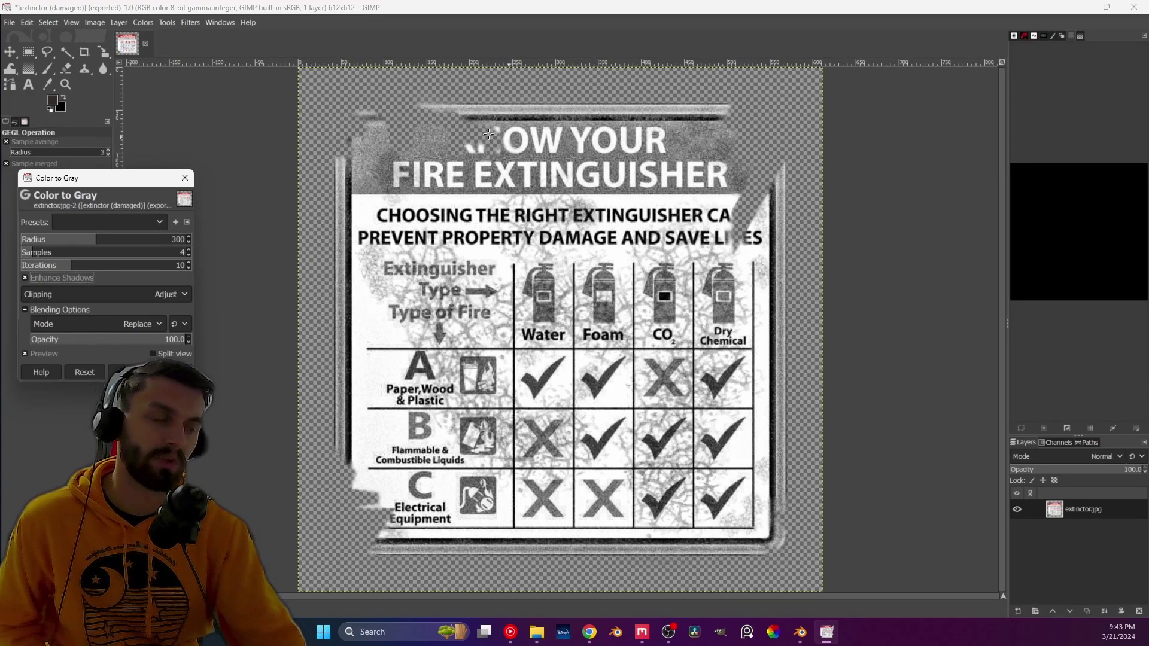
left_click(150, 373)
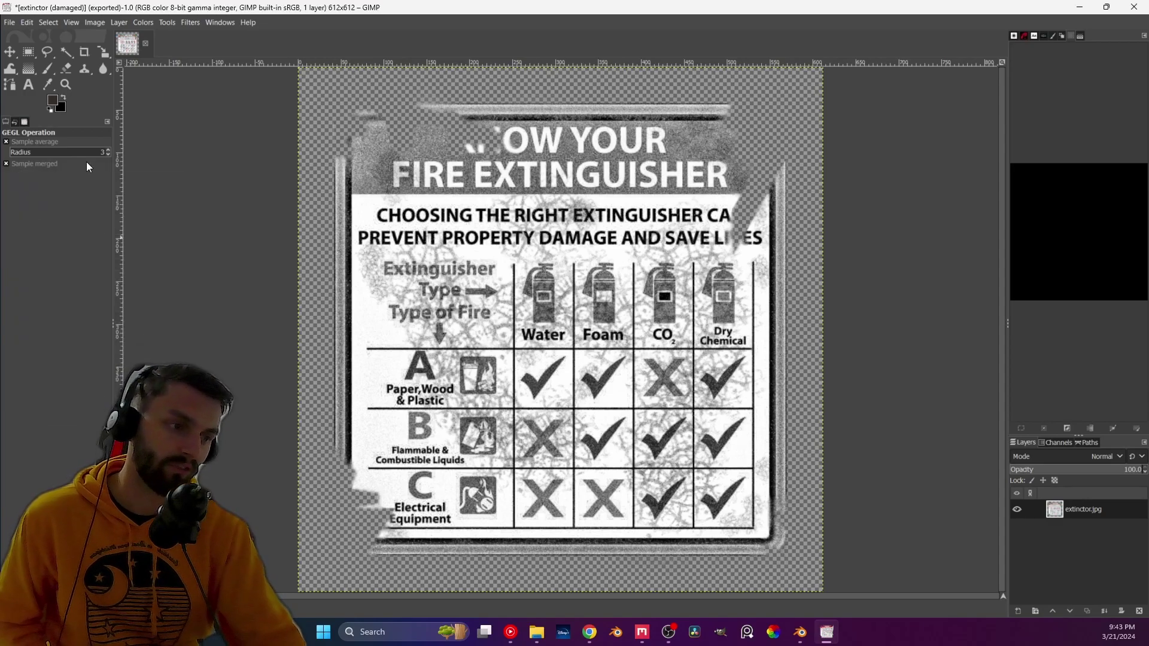
- Export the grayscale sign as extinctor (damaged_roughness).png in the Etichete folder with the default PNG options
left_click(9, 23)
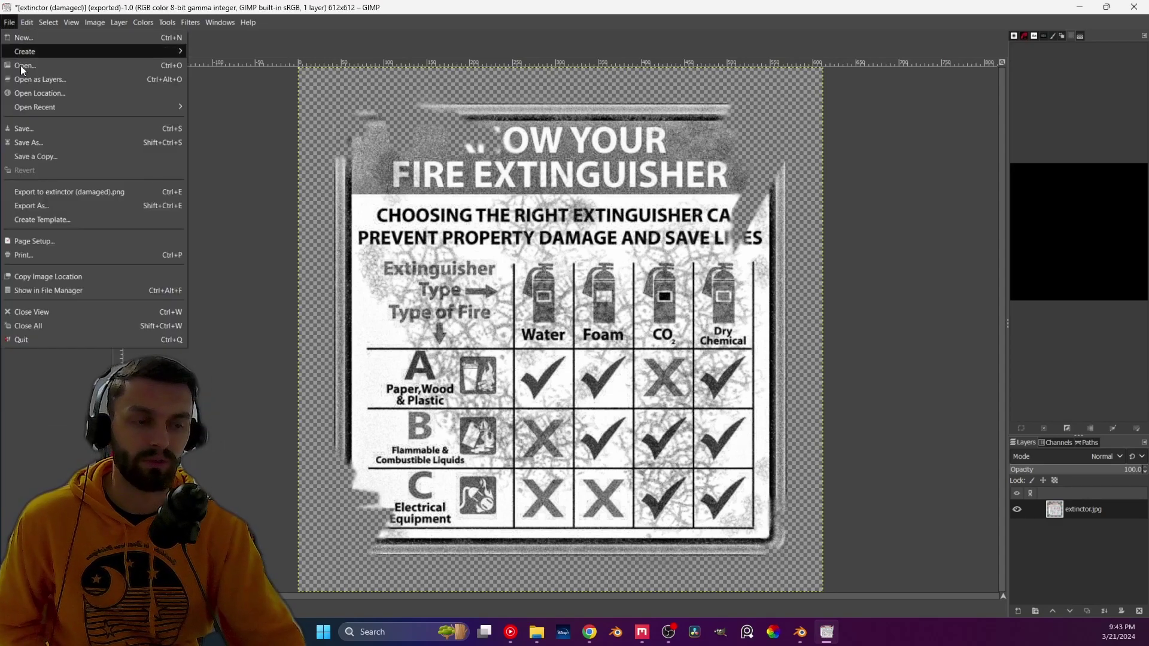
left_click(33, 207)
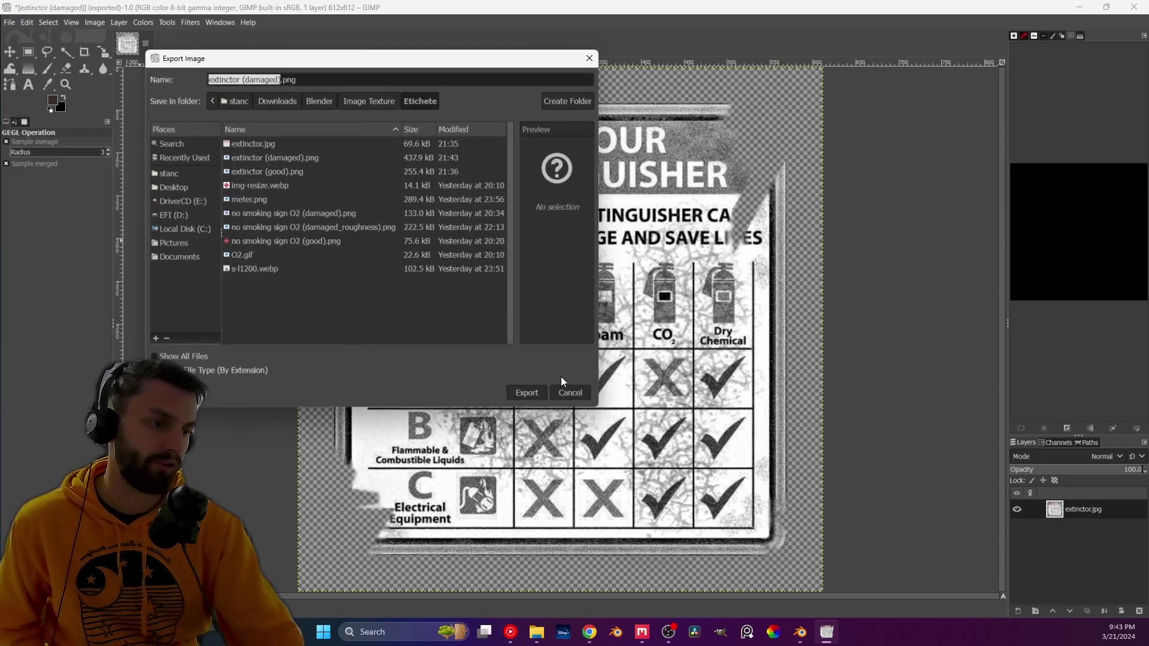
left_click(280, 79)
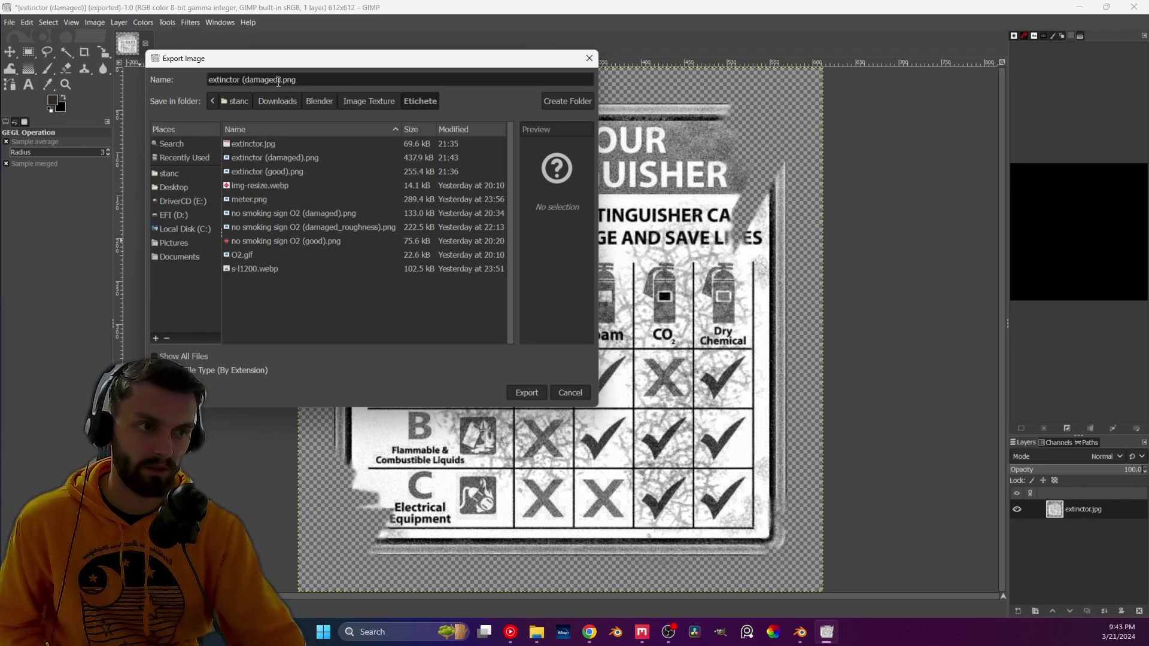
type("_")
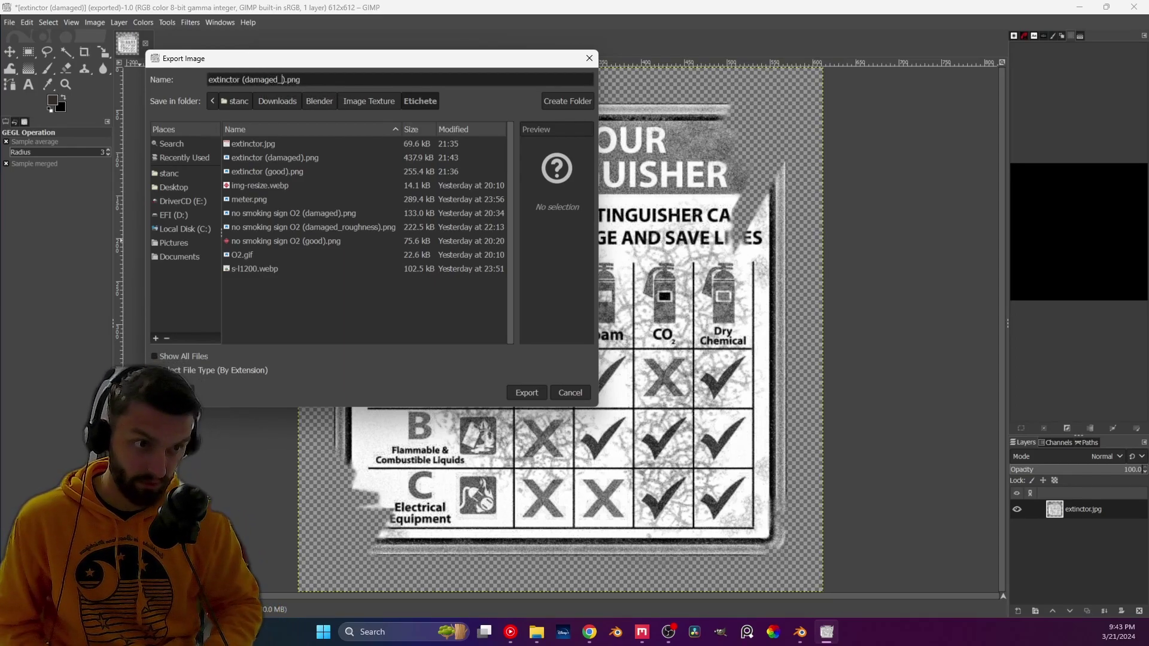
type("roughness")
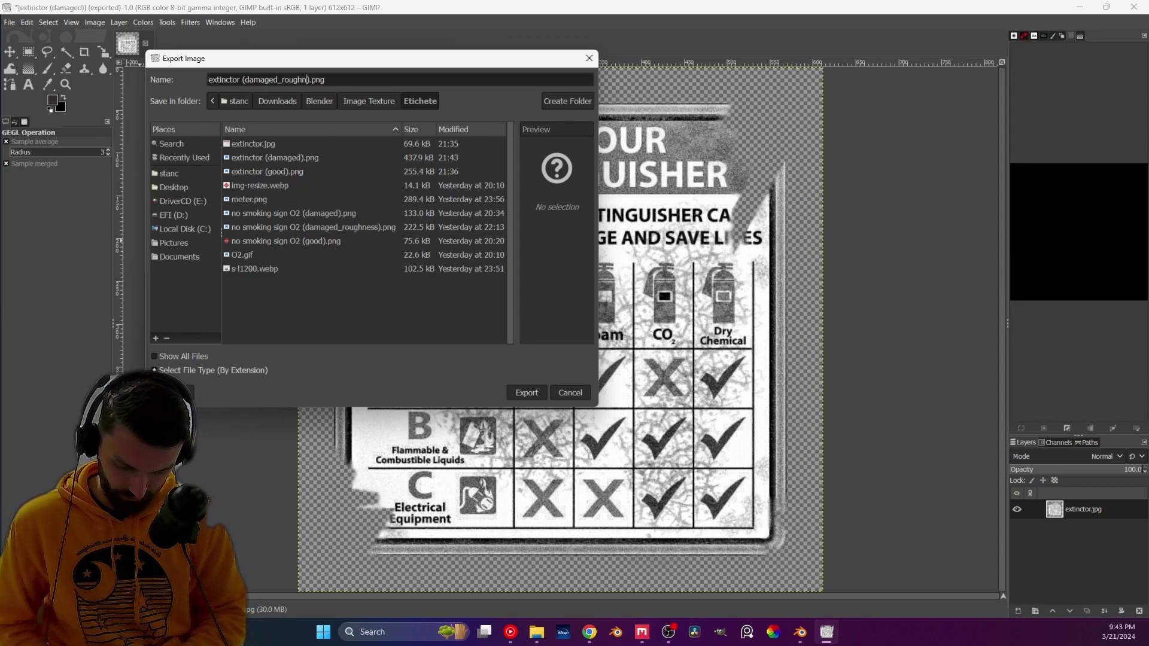
left_click(526, 393)
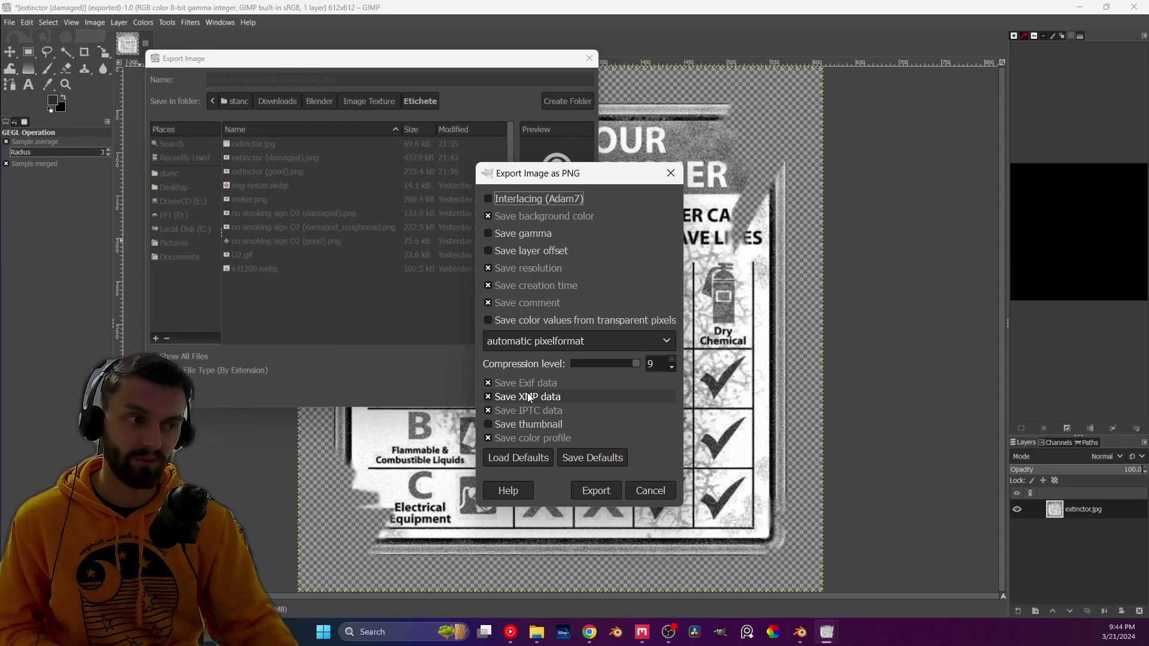
left_click(581, 488)
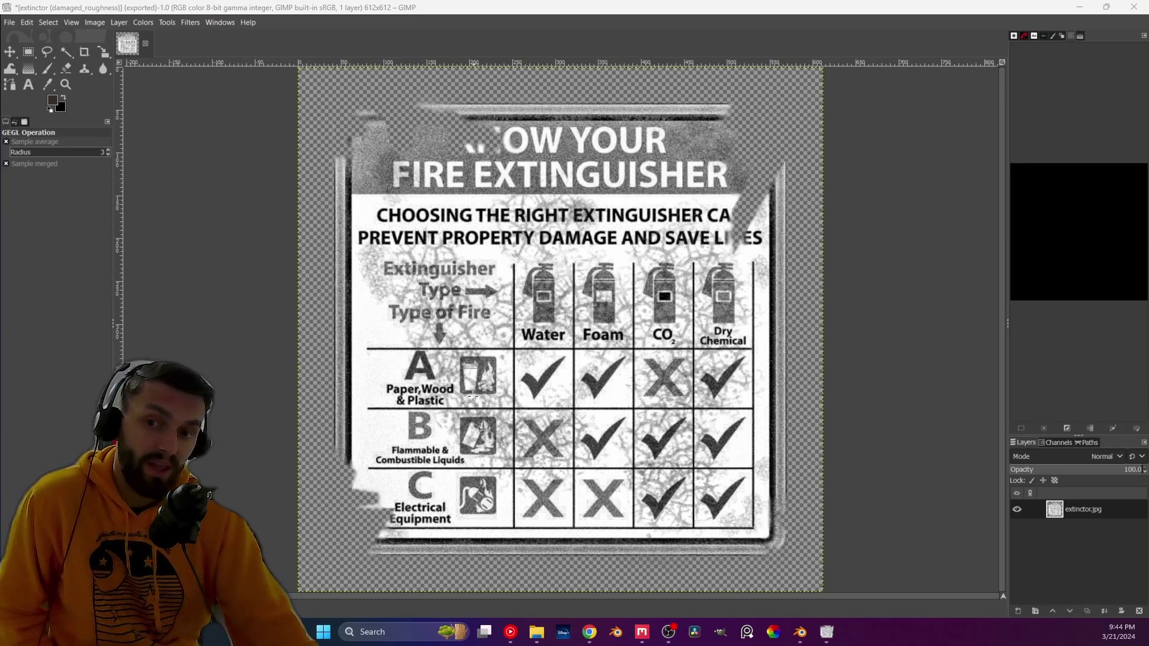
- Quit GIMP, discarding the unsaved changes, and switch to the Scream Tim scene in Blender
left_click(1134, 6)
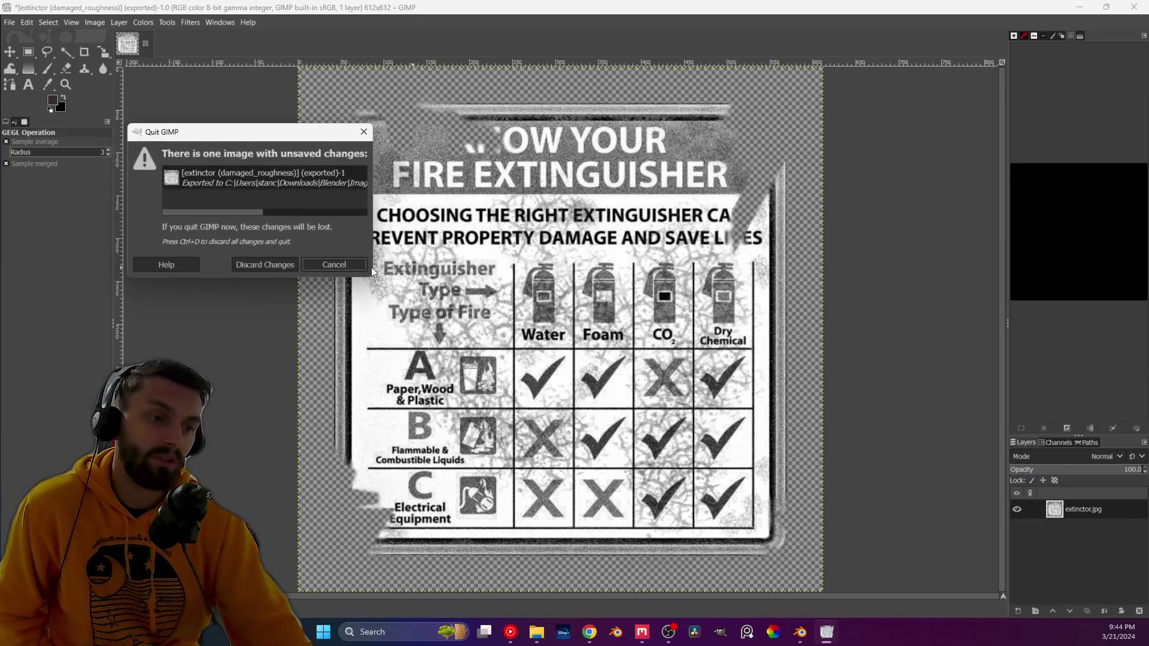
left_click(270, 264)
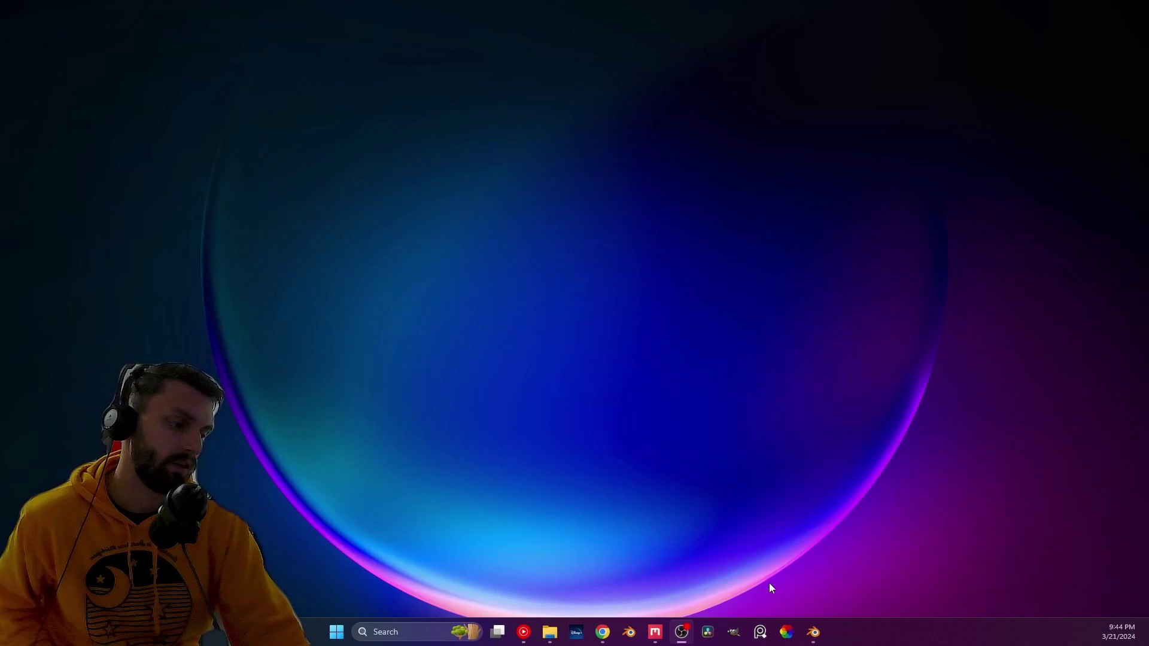
left_click(812, 632)
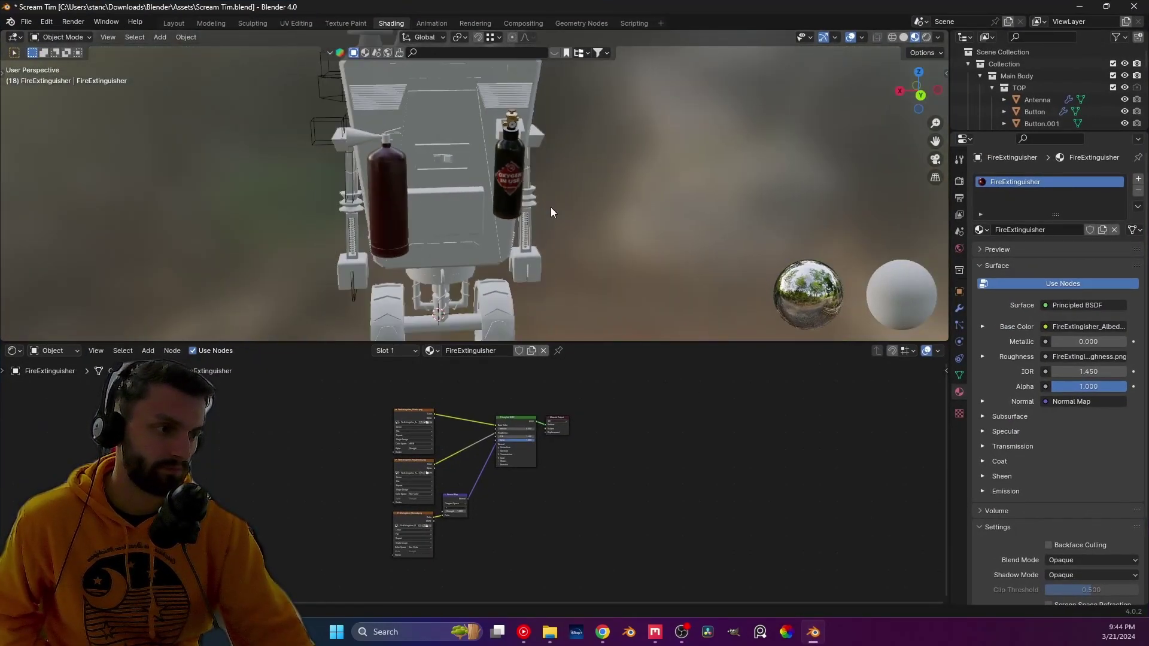
- Examine the worn OXYGEN IN USE decal on the black tank up close as a reference
scroll(550, 207, "up", 6)
scroll(472, 218, "up", 6)
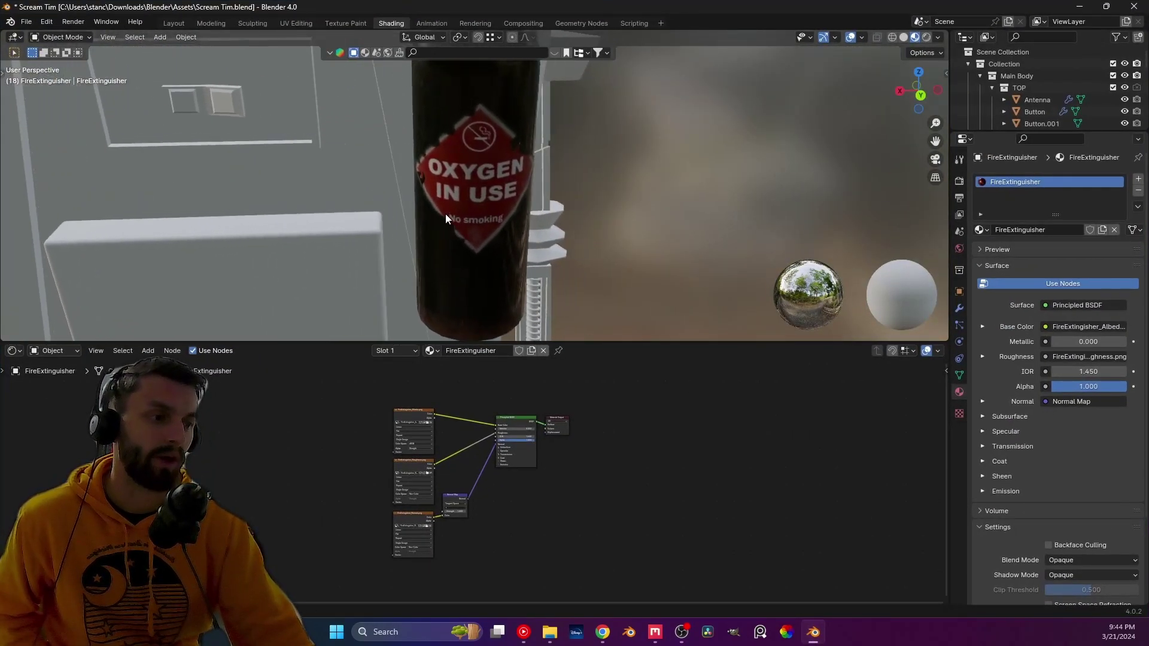
middle_click_drag(498, 246, 396, 223)
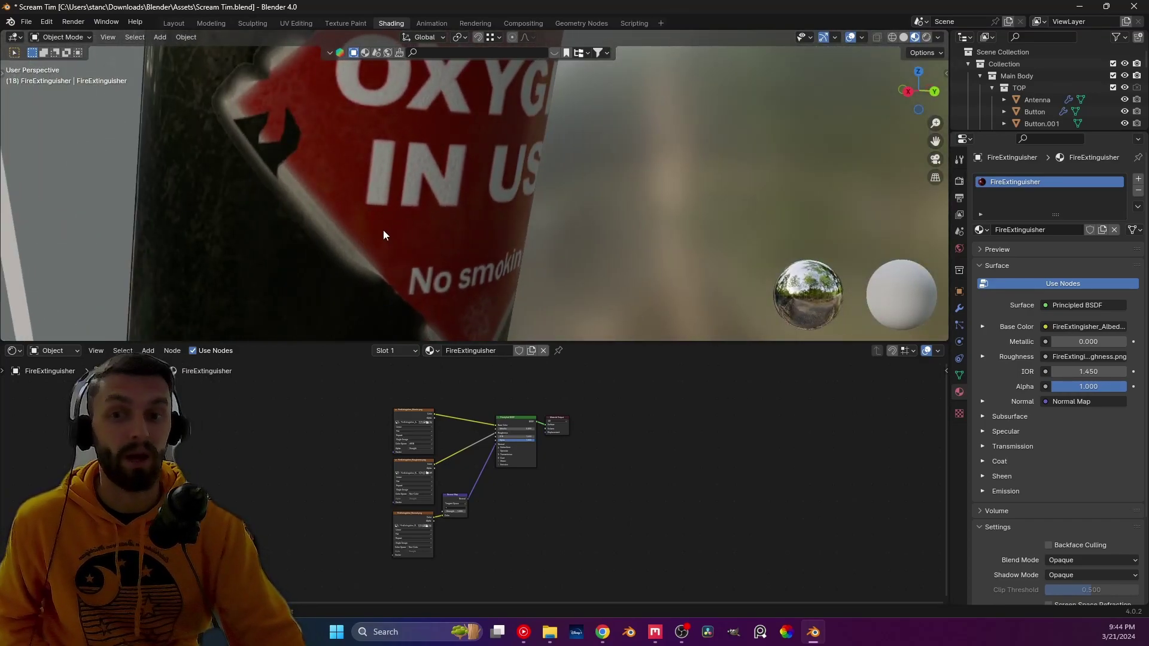
scroll(367, 246, "down", 6)
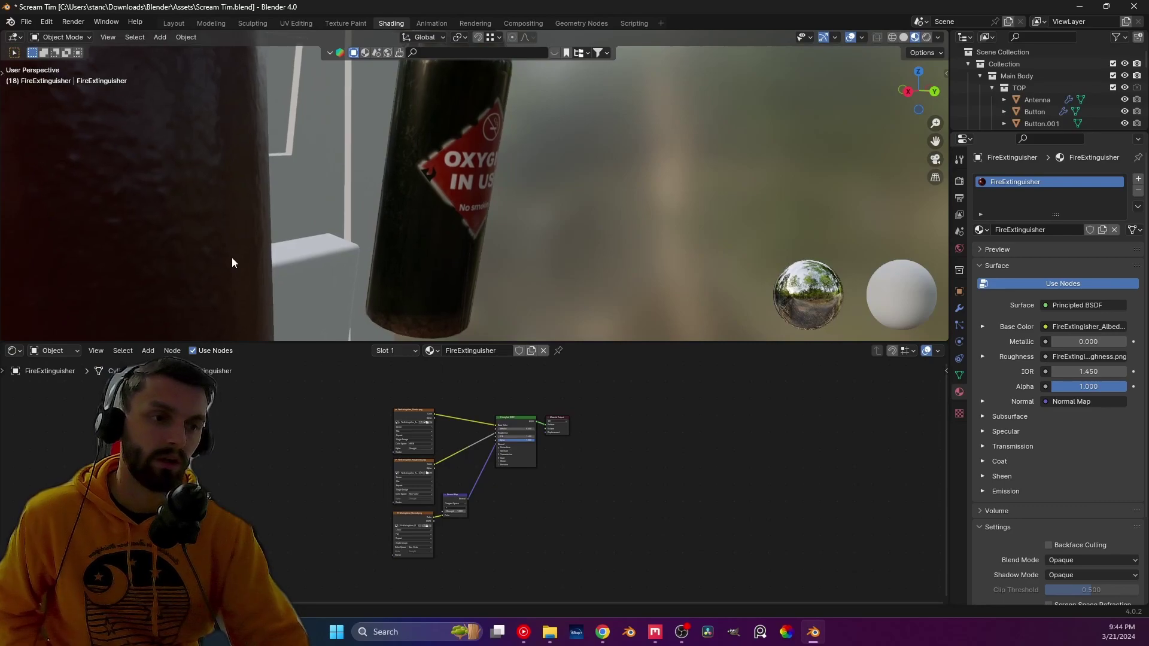
scroll(231, 257, "down", 3)
scroll(220, 246, "up", 4)
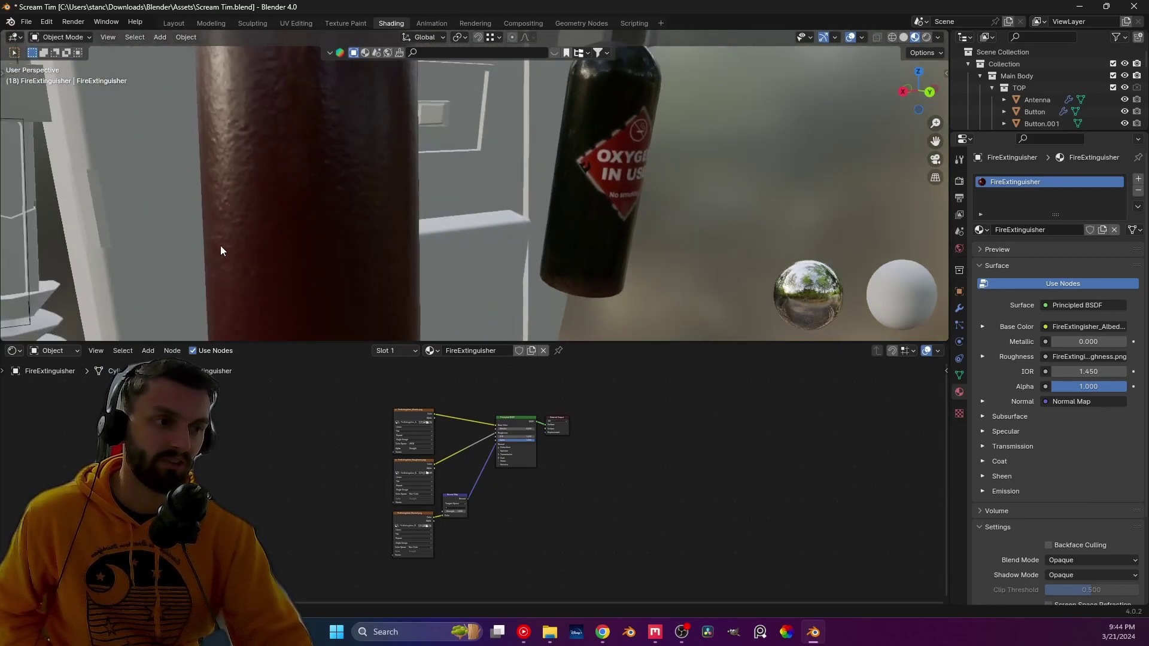
- Select the red fire extinguisher body and frame it in the back orthographic view
left_click(278, 215)
key("ctrl+KP_1")
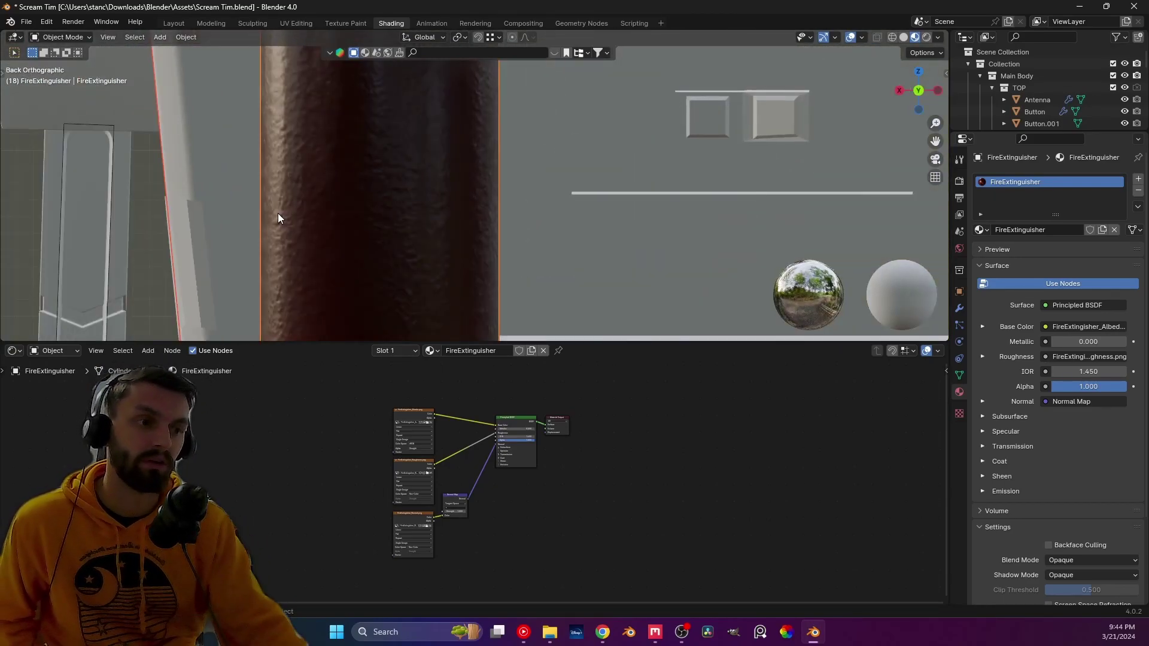
scroll(281, 212, "down", 5)
scroll(440, 216, "up", 2)
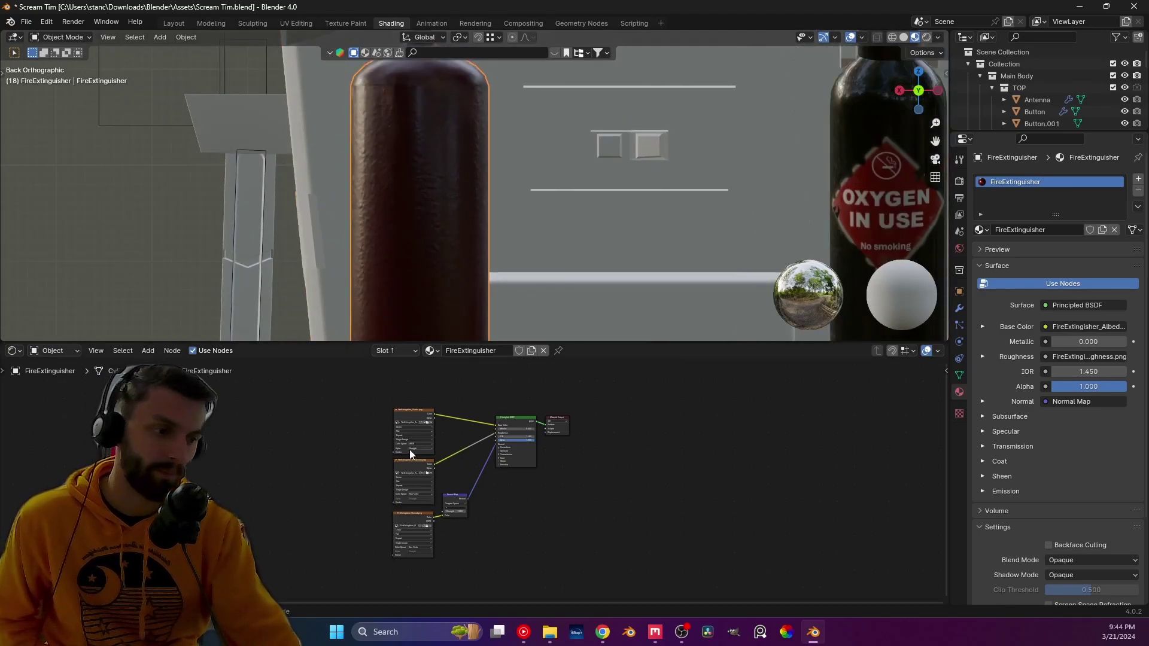
- Add an Image Texture node above the existing texture nodes in the FireExtinguisher material
scroll(517, 443, "up", 1)
middle_click_drag(517, 442, 517, 520)
scroll(452, 486, "up", 1)
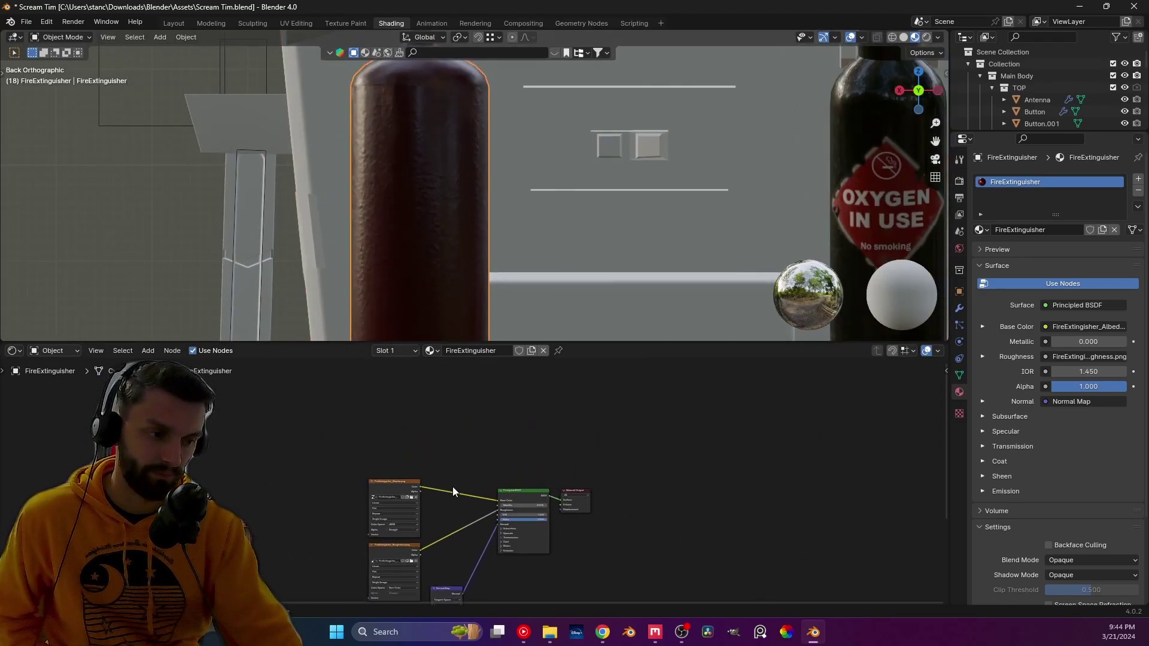
key("shift+a")
left_click(416, 444)
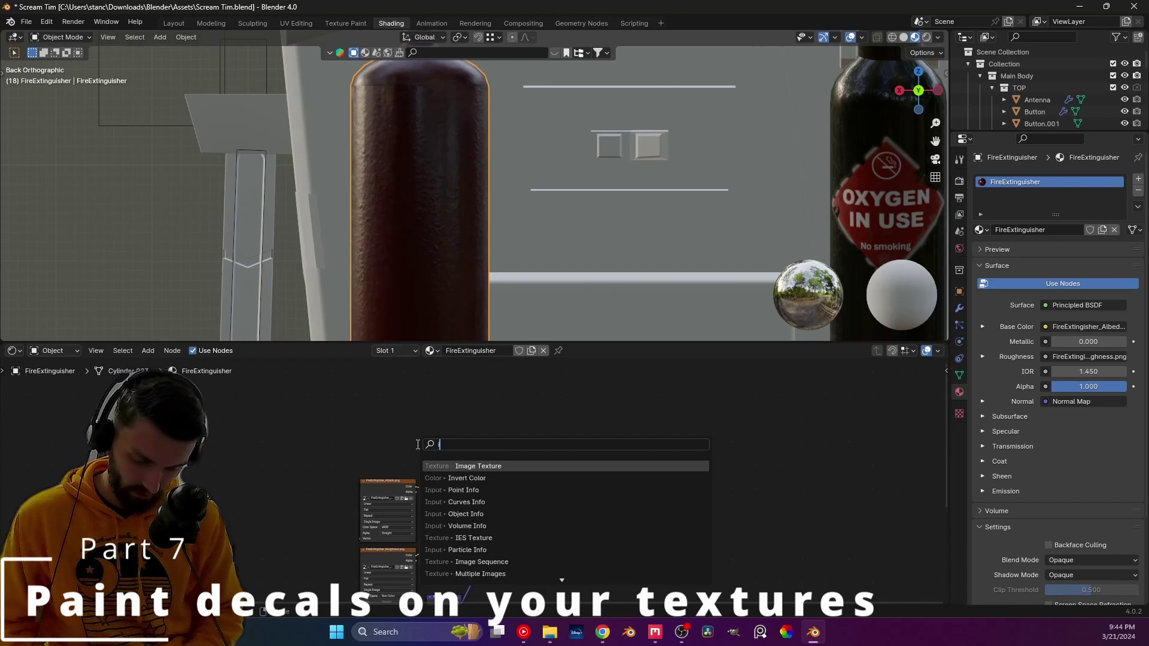
type("image")
key("Return")
left_click(364, 418)
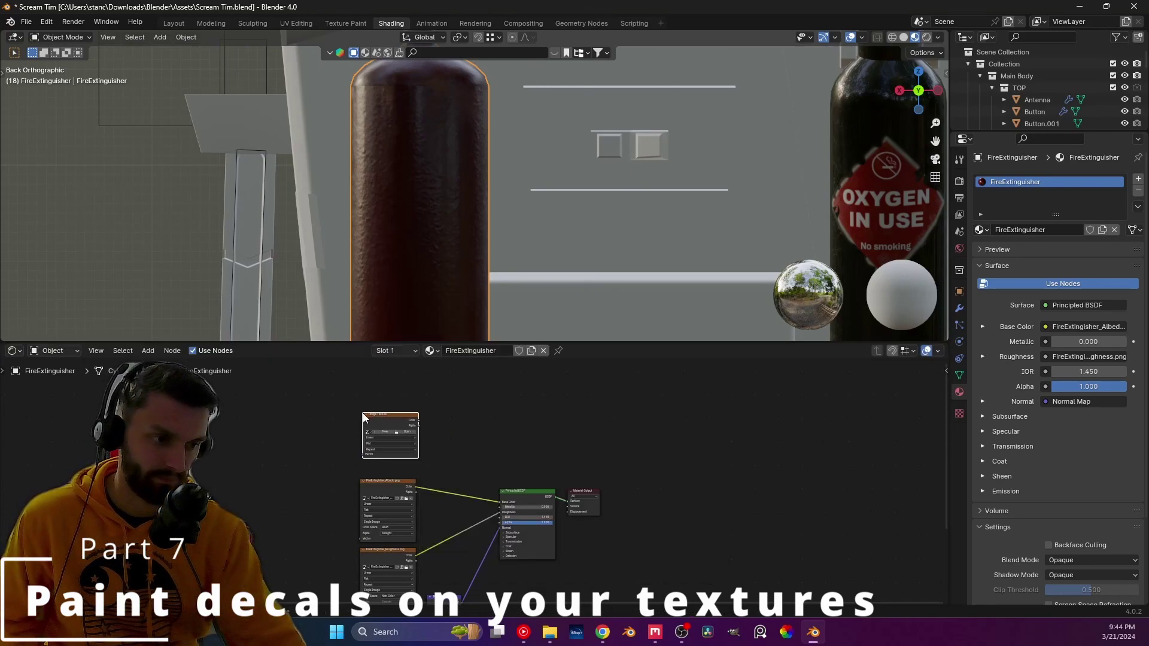
- Start a new image in the added Image Texture node and name it FireExtinguyisher_Label_DMG
left_click(375, 433)
left_click(376, 452)
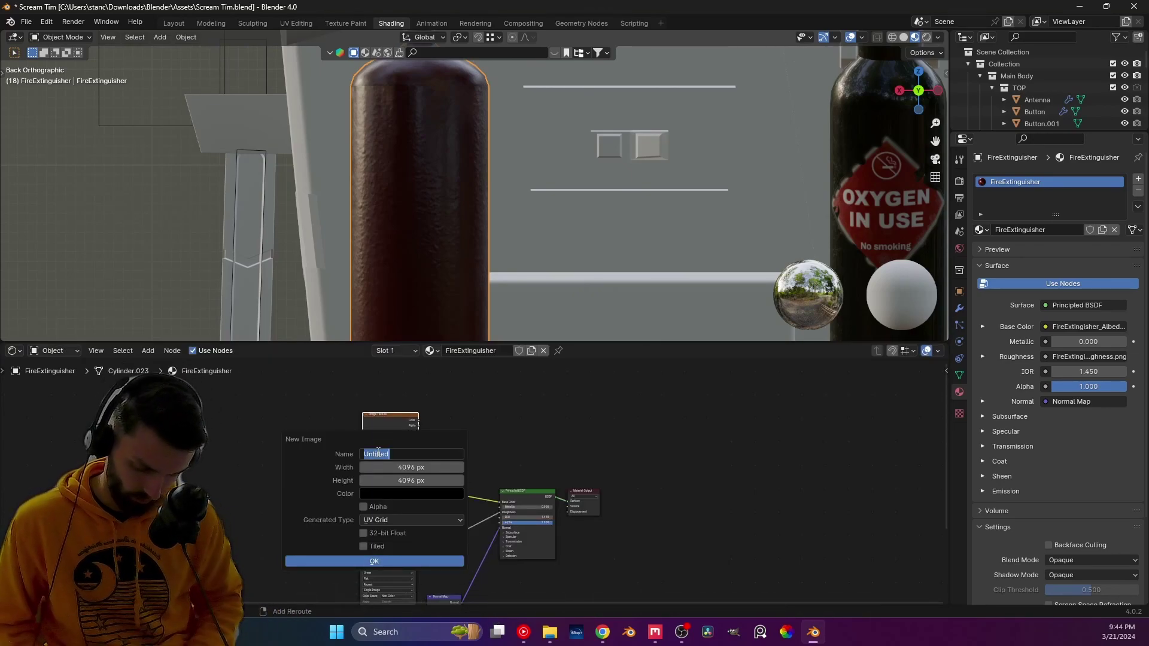
type("FireExtinguyisher_La")
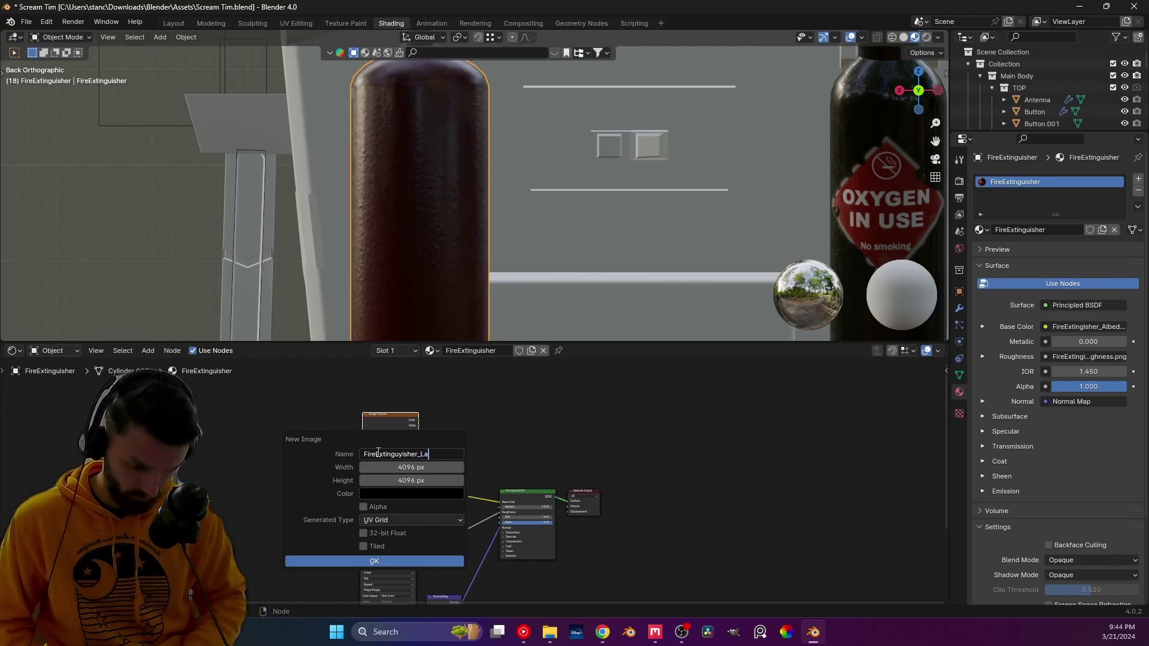
type("beldm")
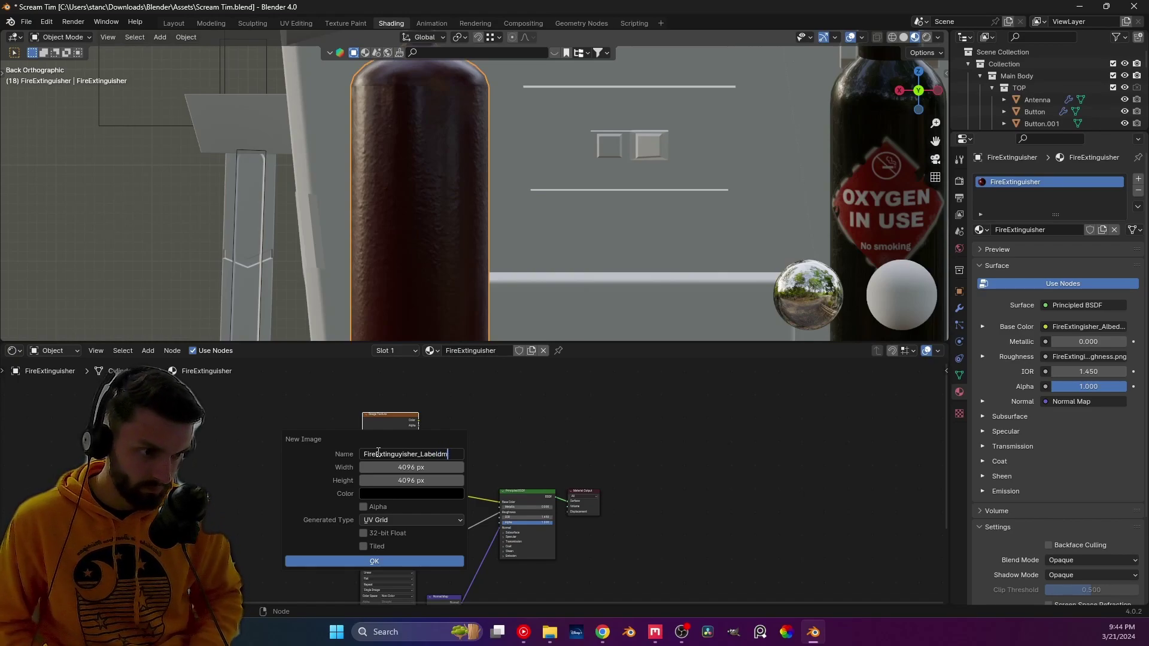
key("BackSpace")
key("BackSpace")
type("_D")
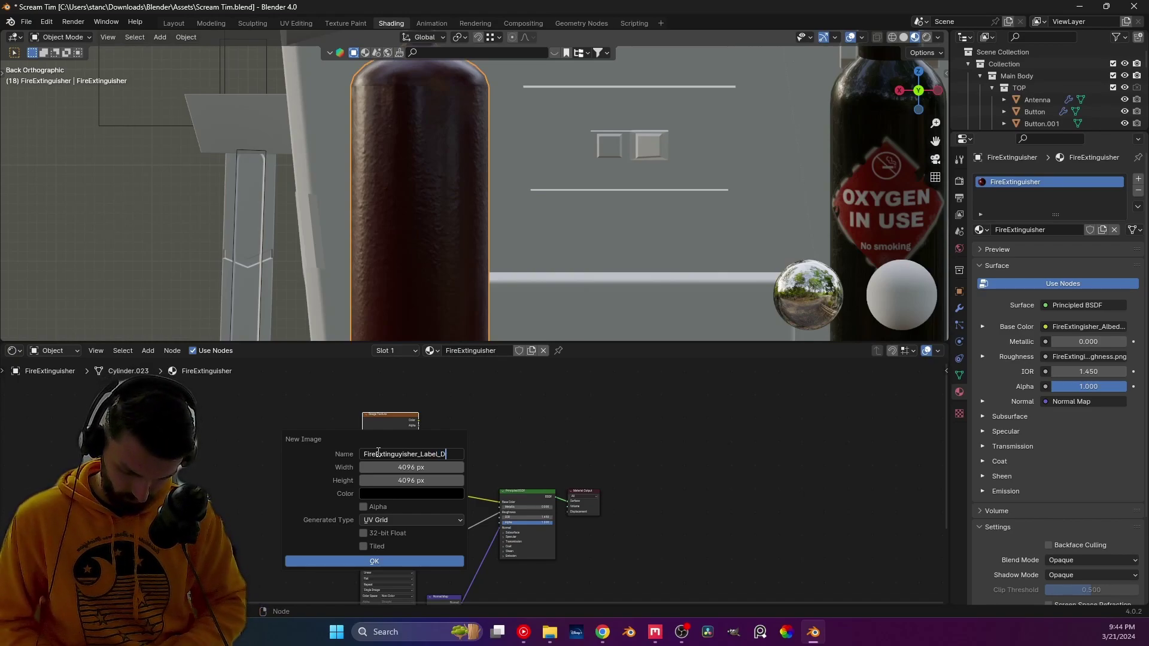
type("MG")
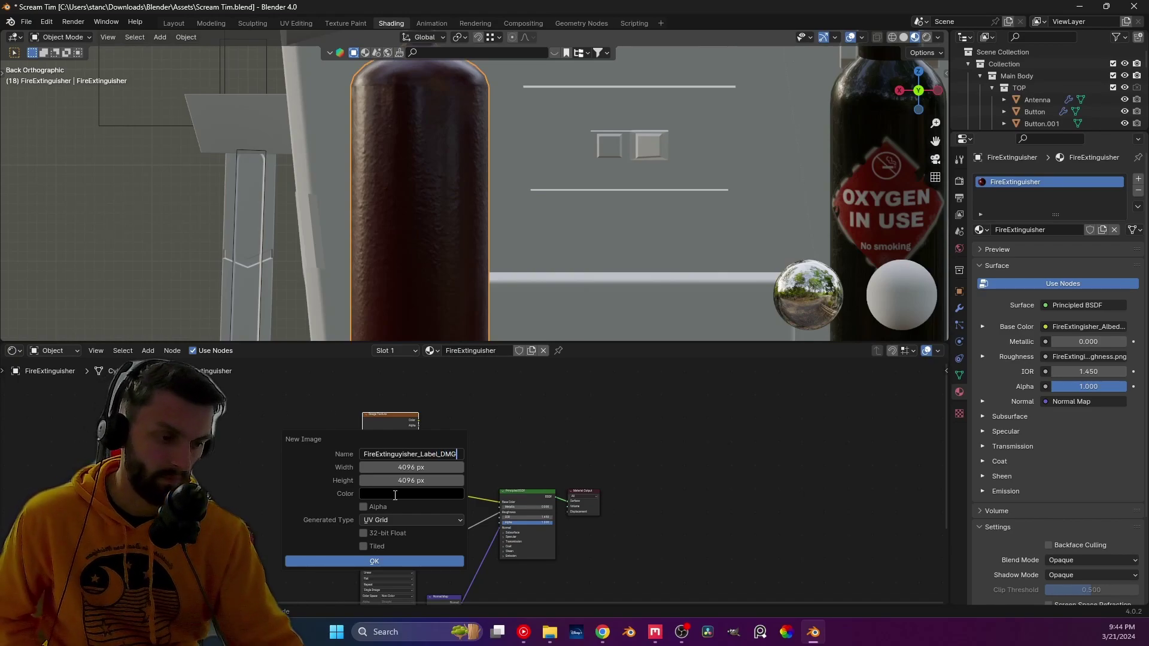
- Give the new image a width and height of 2048 px and the Blank generated type, and create it
key("Tab")
left_click(437, 465)
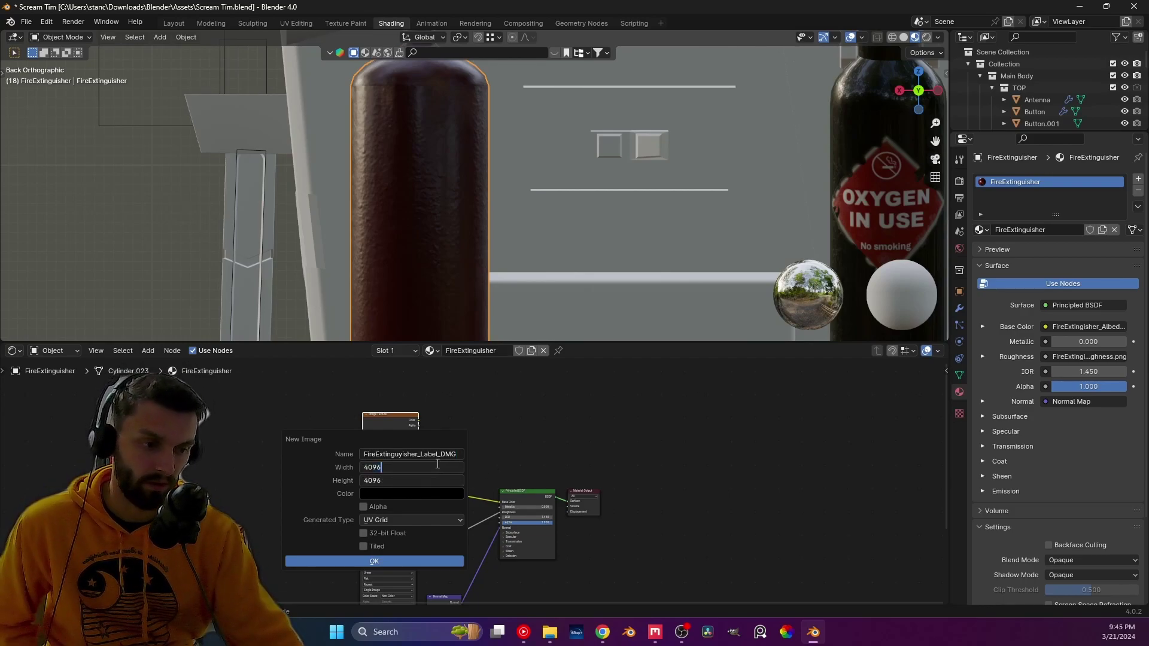
type("2048")
key("Return")
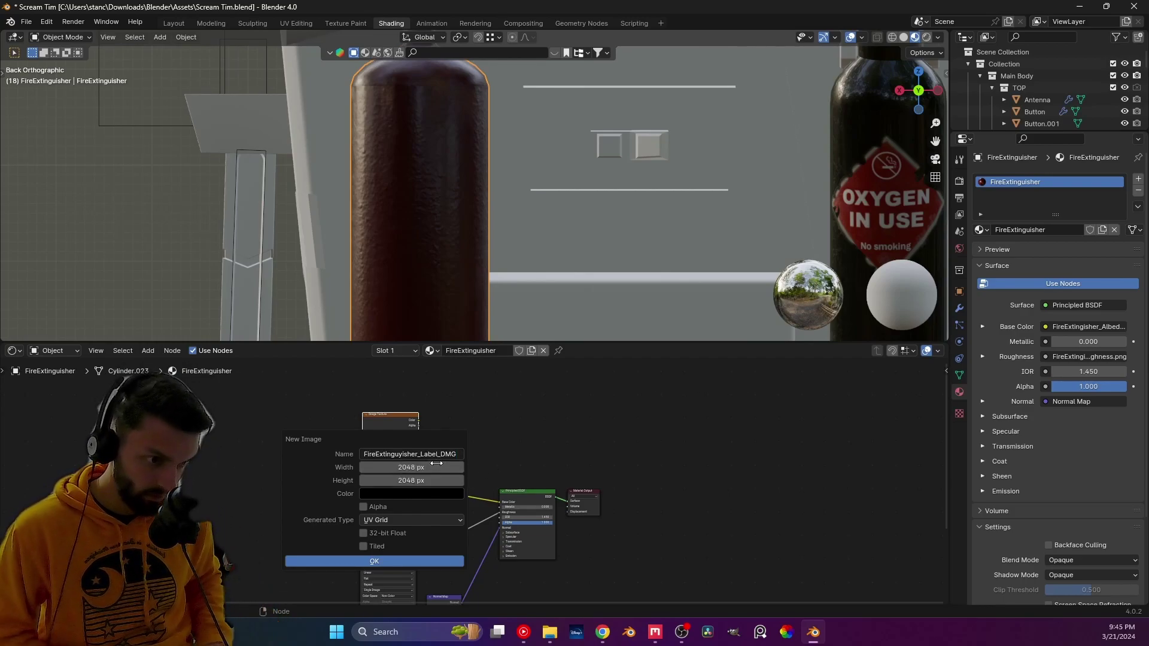
left_click(372, 523)
left_click(379, 534)
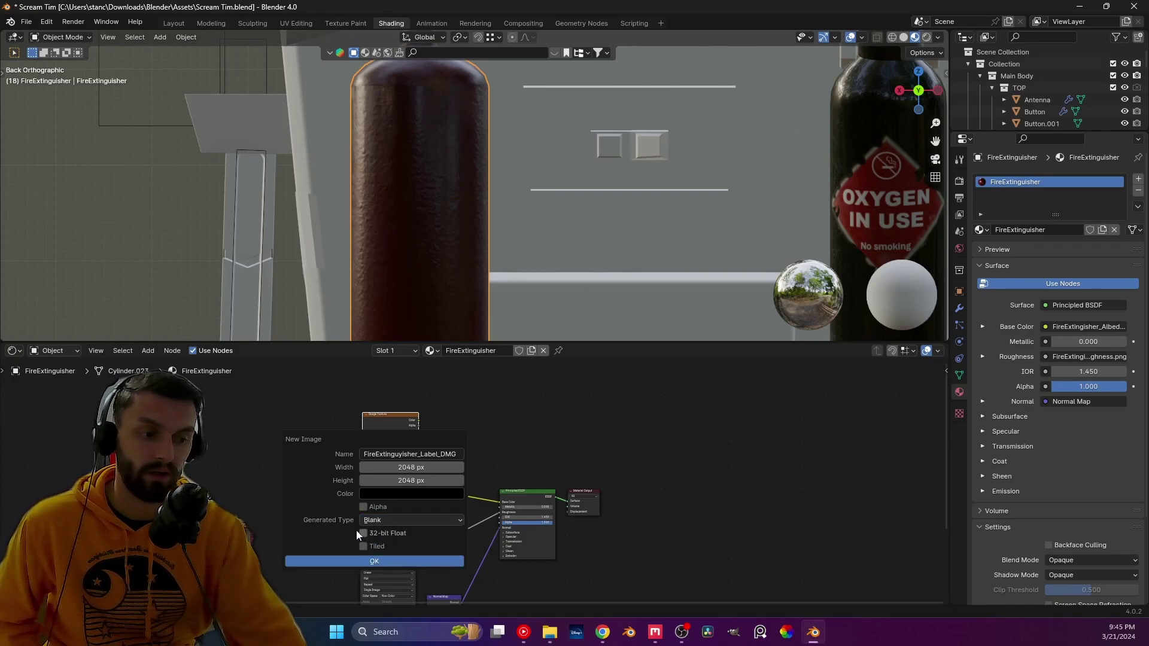
left_click(331, 561)
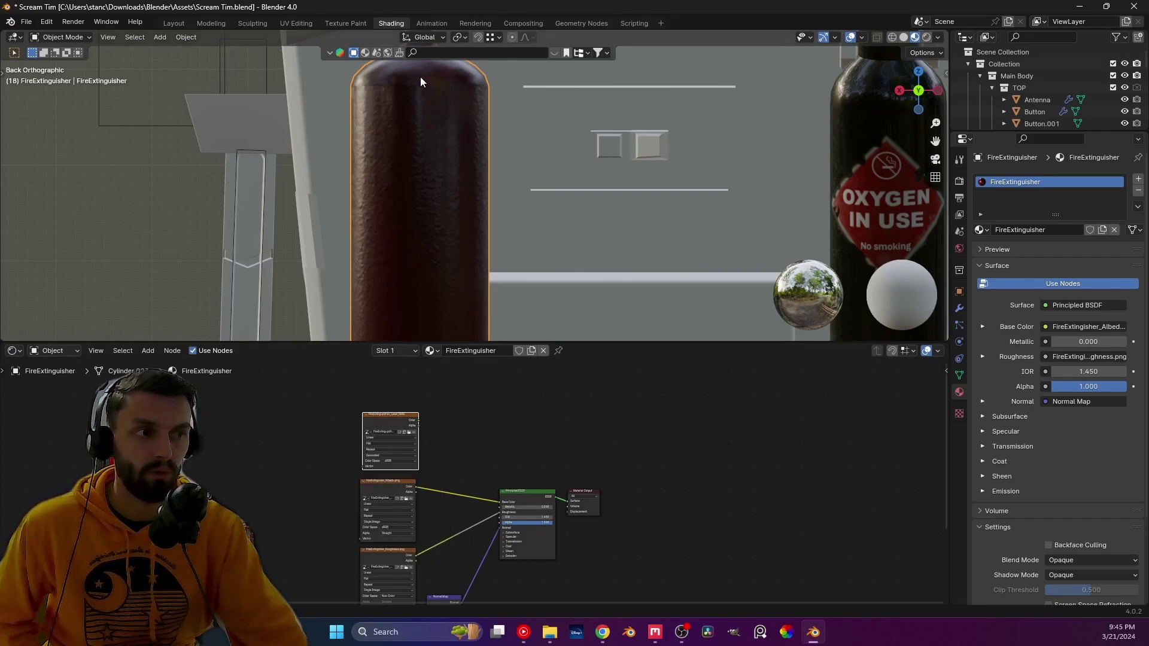
- Move the Principled BSDF and Material Output nodes farther away from the image textures to make room
left_click(420, 431)
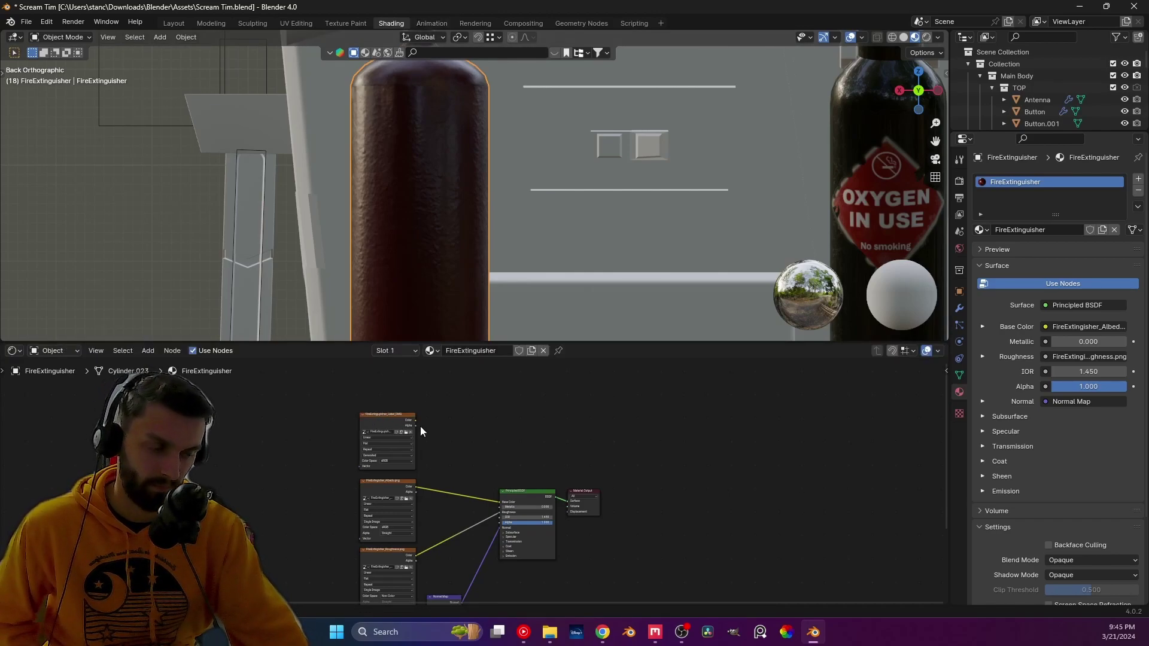
left_click_drag(679, 540, 505, 478)
key("g")
left_click(662, 496)
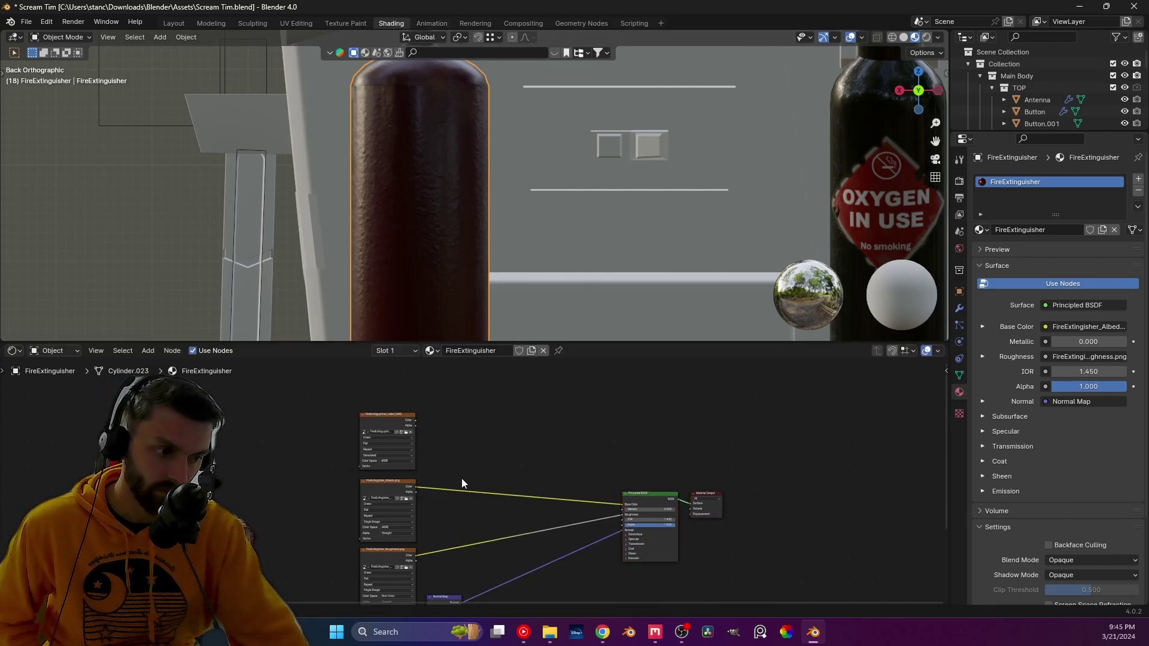
- Add a Mix Color node feeding the Base Color, with the label image in A and the albedo texture in B
scroll(465, 475, "up", 2)
key("shift+a")
type("mix colo")
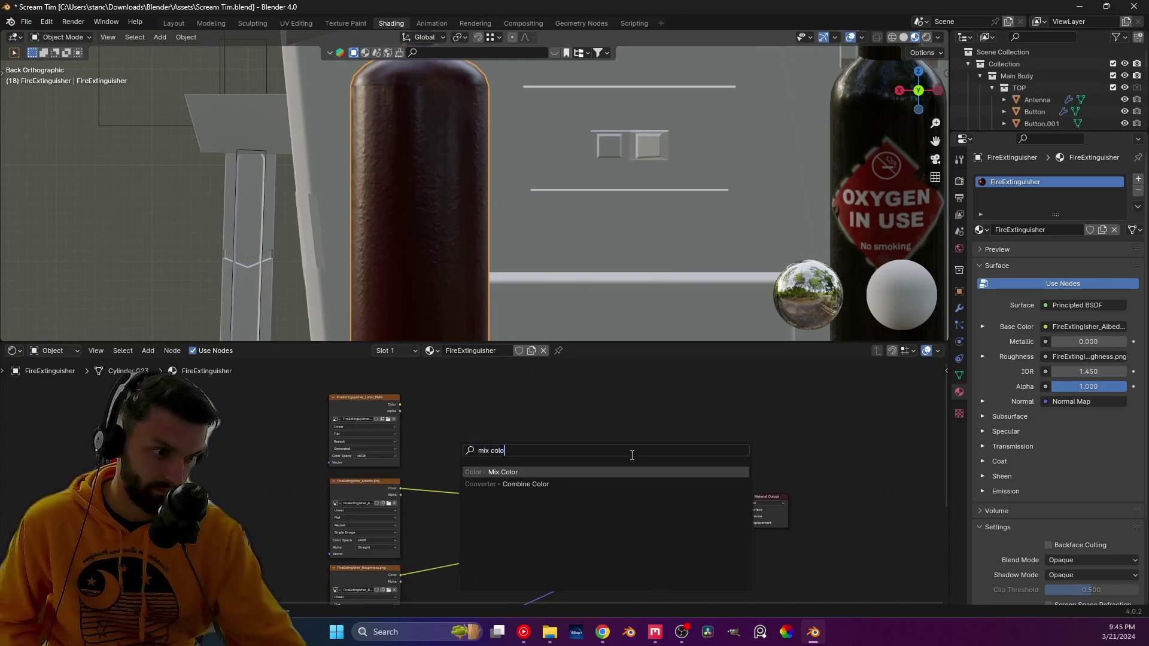
key("Return")
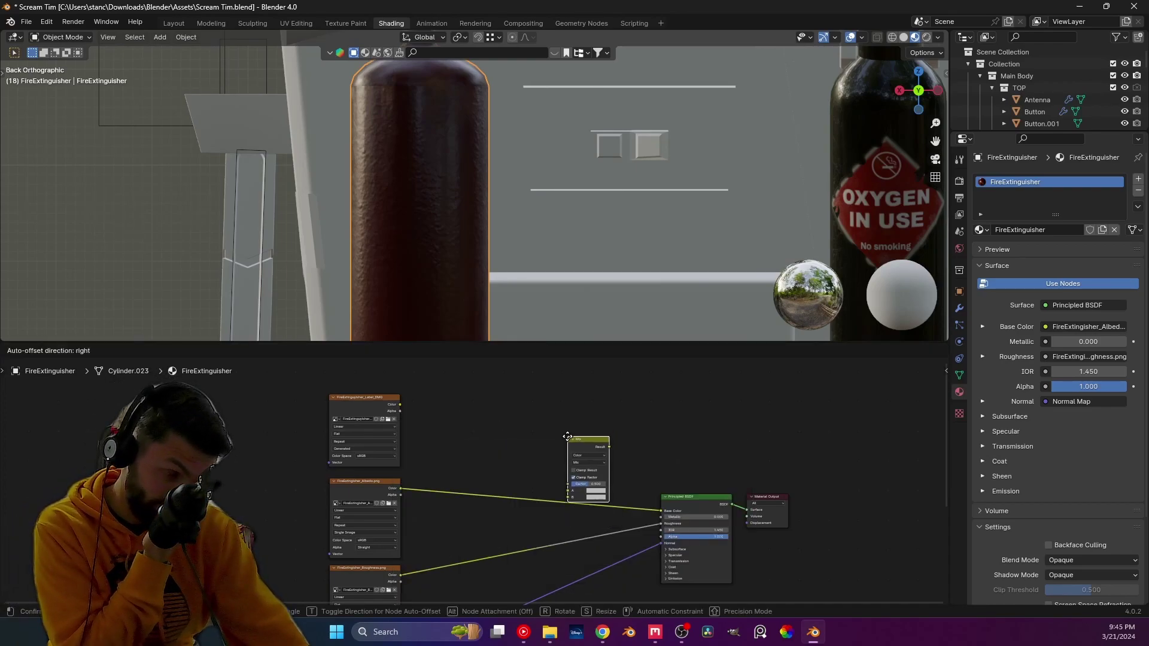
left_click(568, 437)
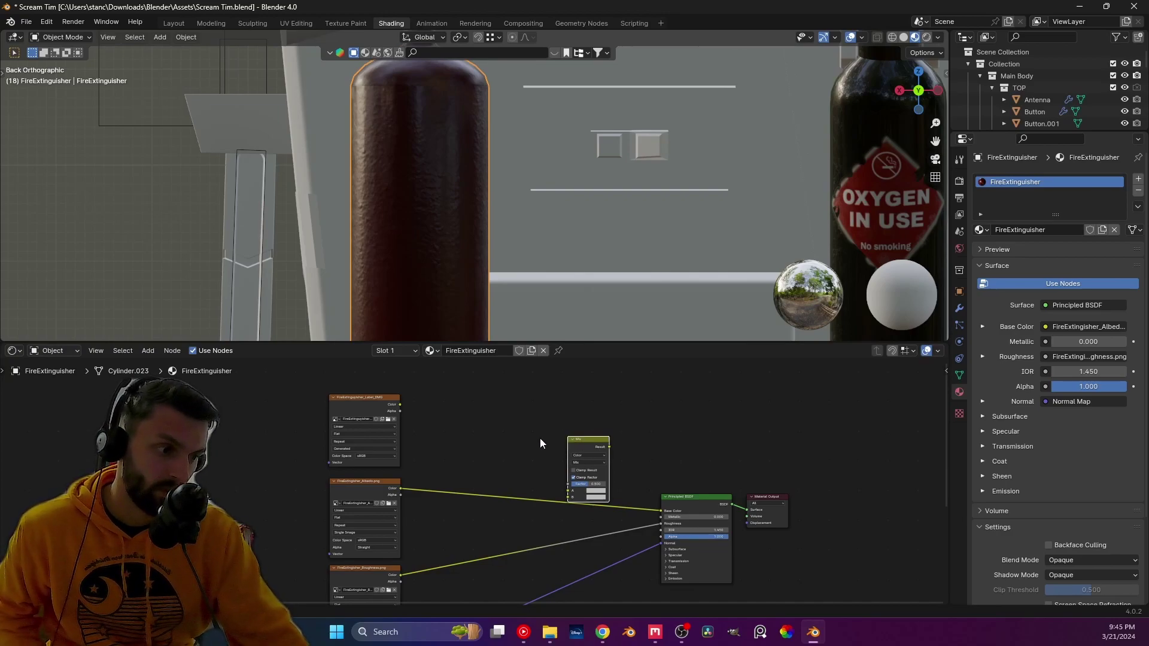
mouse_move(570, 465)
left_mouse_down()
mouse_move(526, 497)
mouse_move(401, 485)
mouse_move(552, 504)
left_mouse_up()
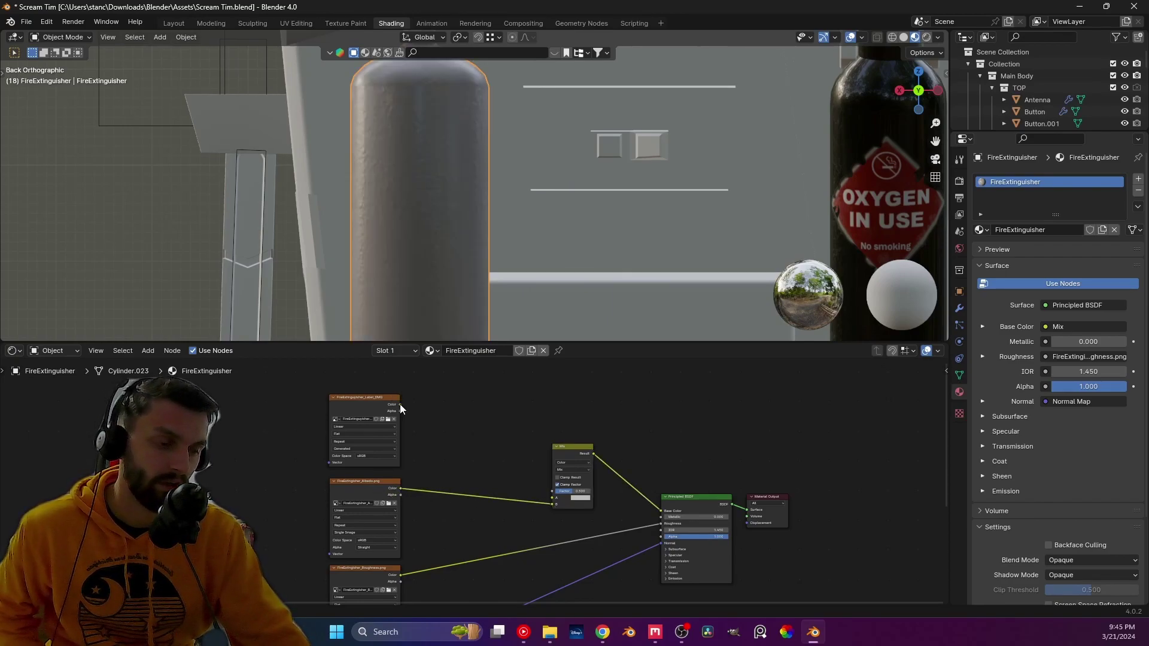
mouse_move(400, 405)
left_mouse_down()
mouse_move(521, 491)
mouse_move(558, 497)
left_mouse_up()
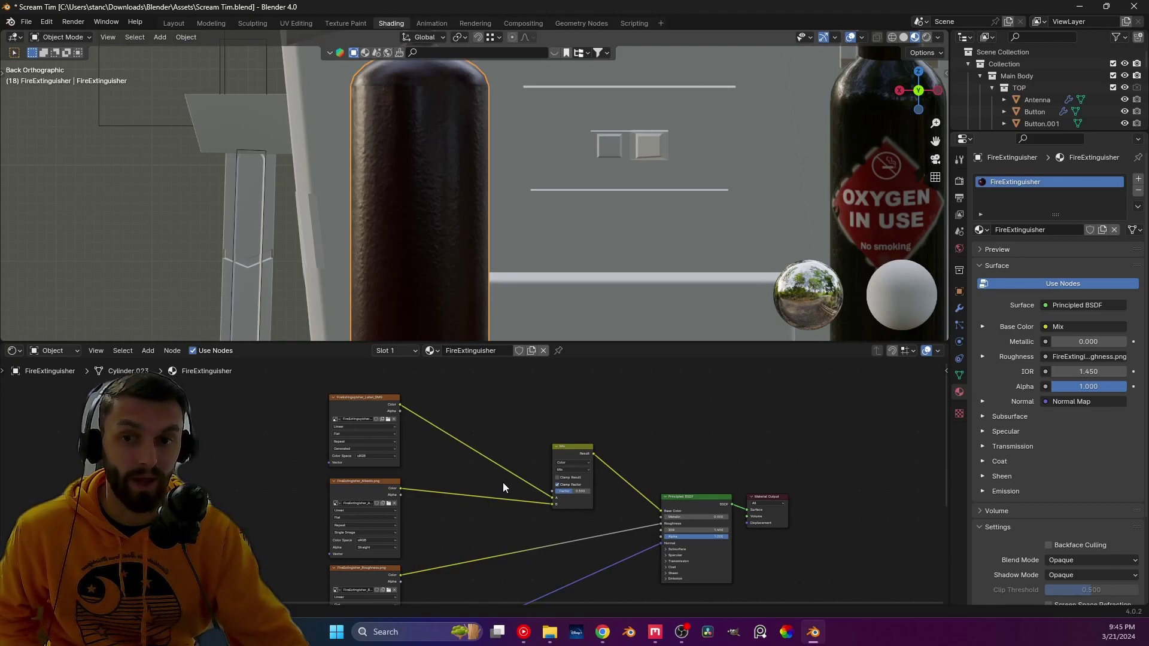
- Set the mix node's blending mode to Add and its factor to 1.000, checking the extinguisher's color
left_click(582, 470)
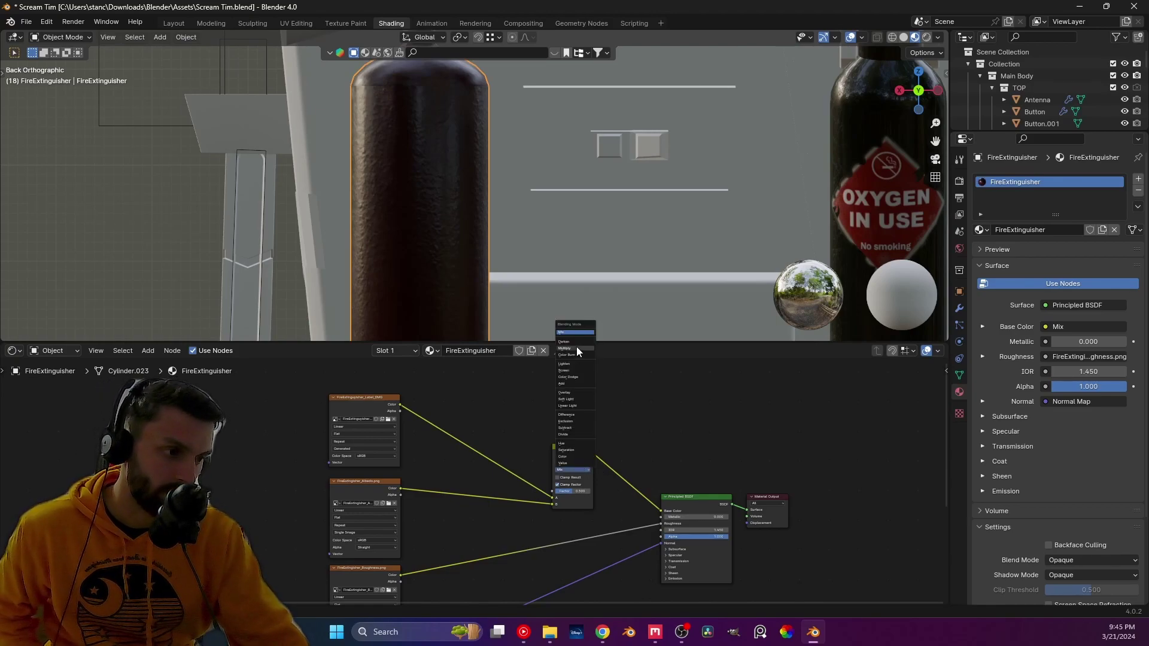
left_click(579, 384)
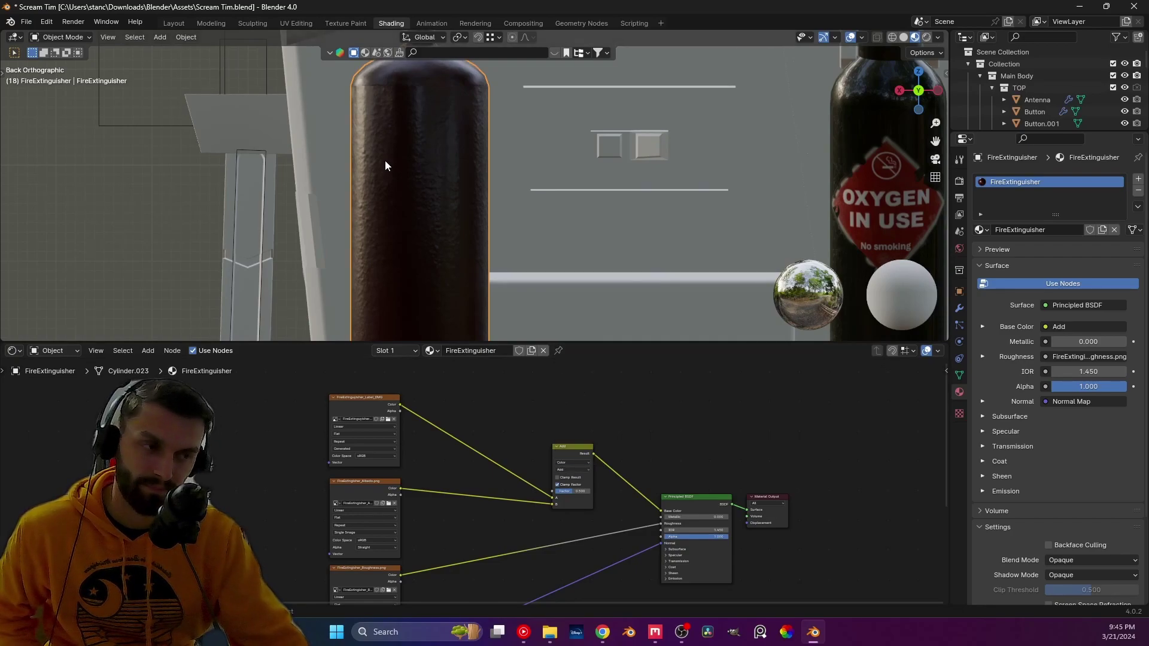
middle_click_drag(384, 166, 371, 189)
left_click_drag(568, 491, 592, 491)
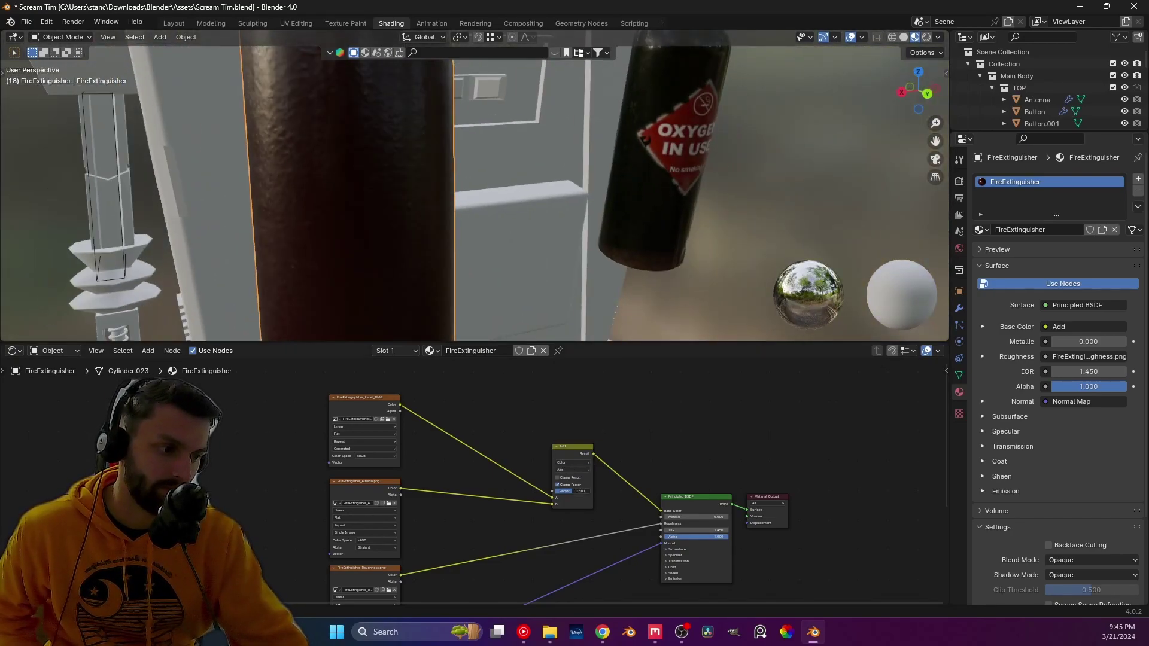
middle_click_drag(392, 214, 441, 243)
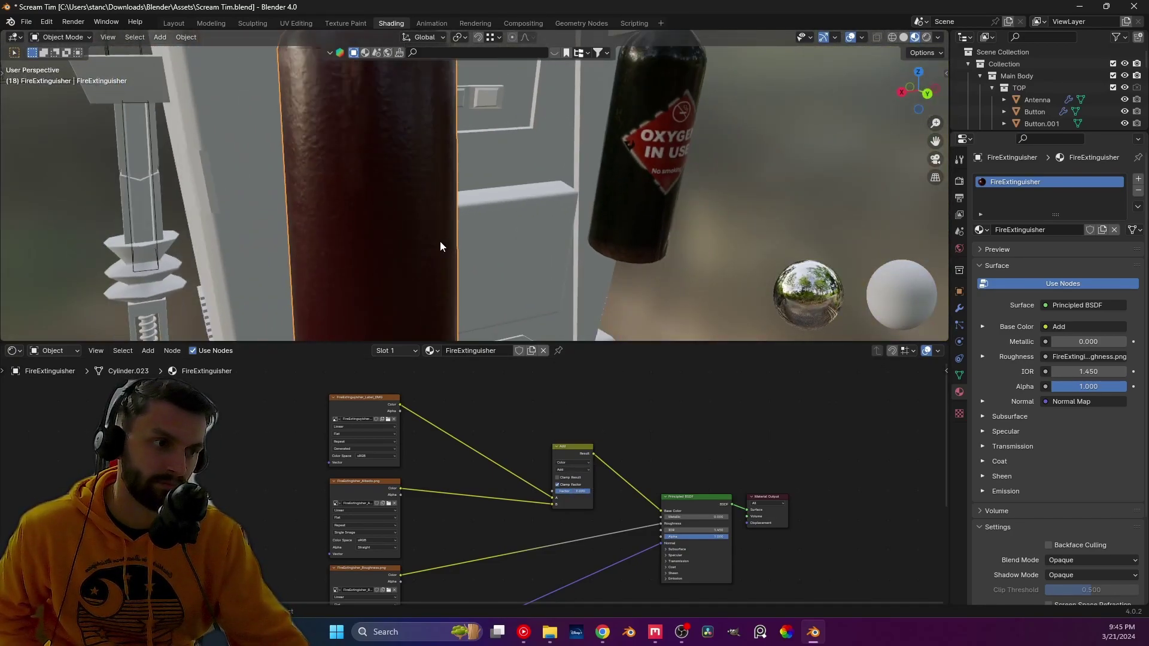
- Switch the mix node's blending mode back to Mix and check the extinguisher's color
left_click(573, 470)
left_click(579, 332)
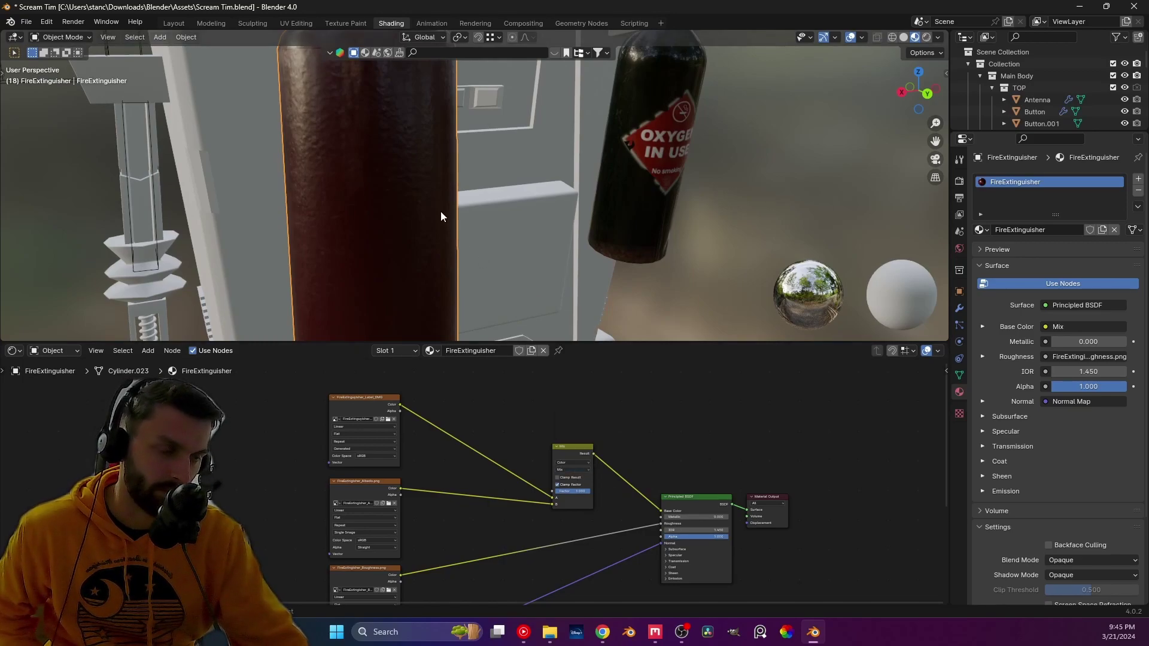
middle_click_drag(440, 211, 486, 223)
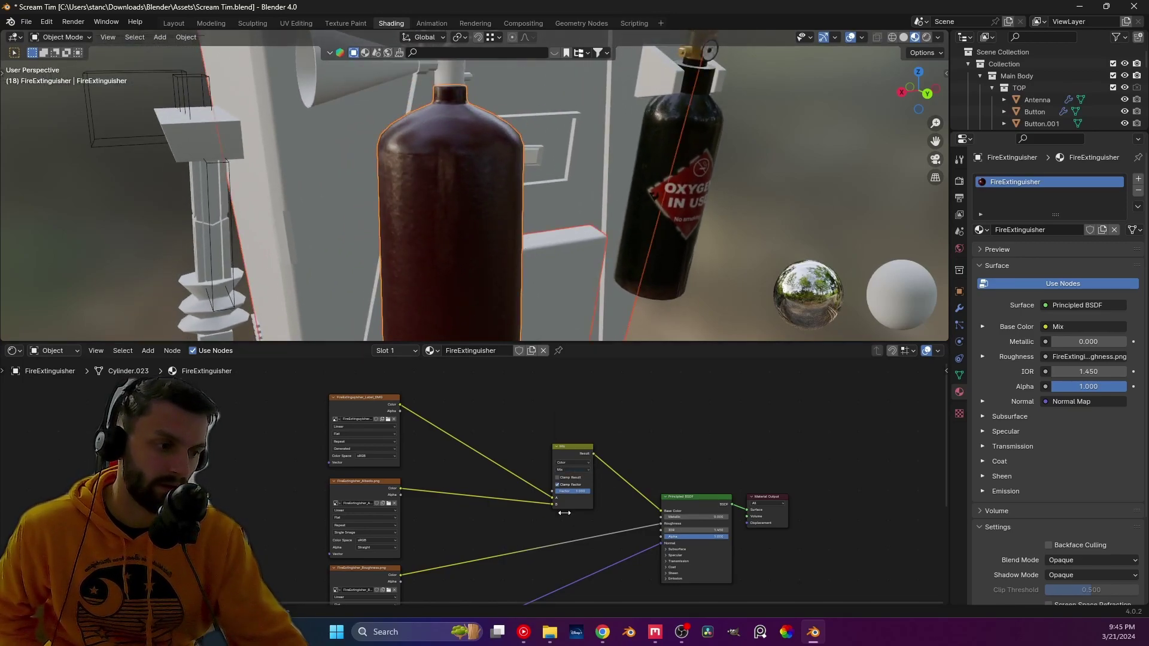
- Select the FireExtinguyisher_Label_DMG image node as paint target and switch to the Texture Paint workspace
scroll(602, 526, "up", 2)
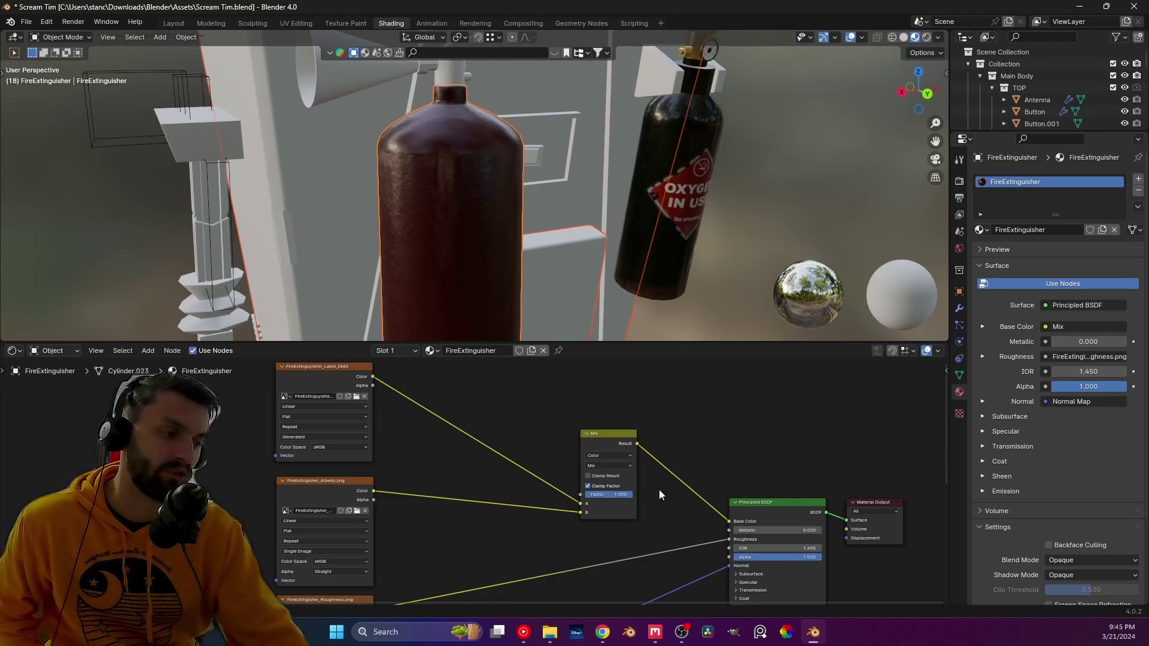
middle_click_drag(659, 490, 599, 489)
left_click(261, 373)
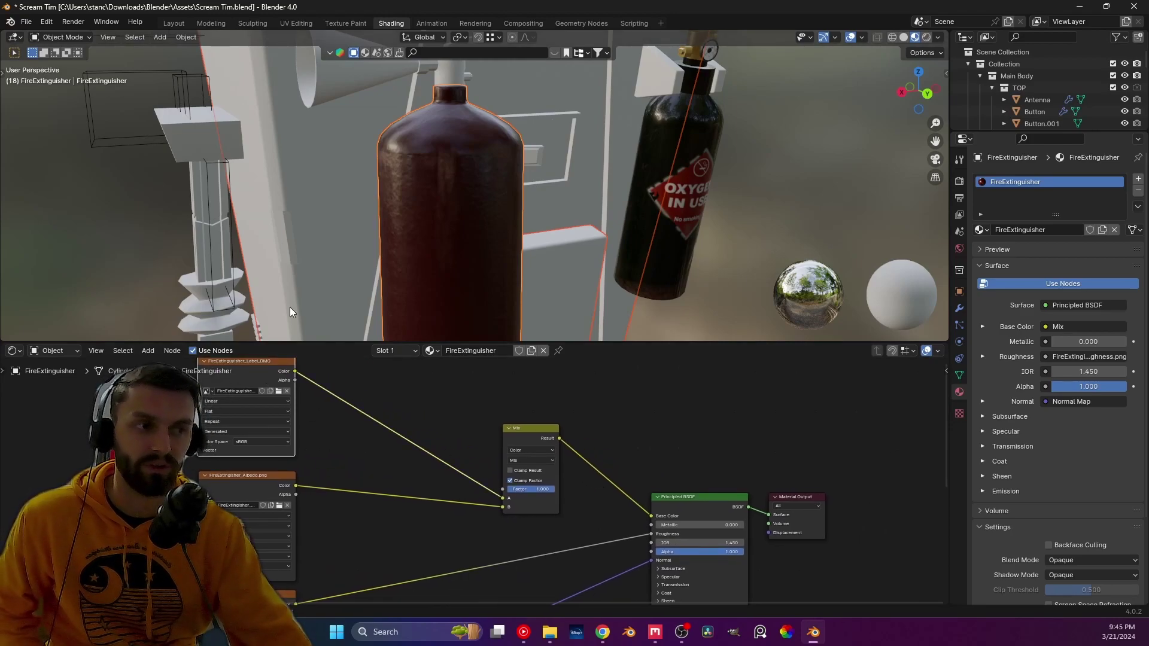
left_click(329, 24)
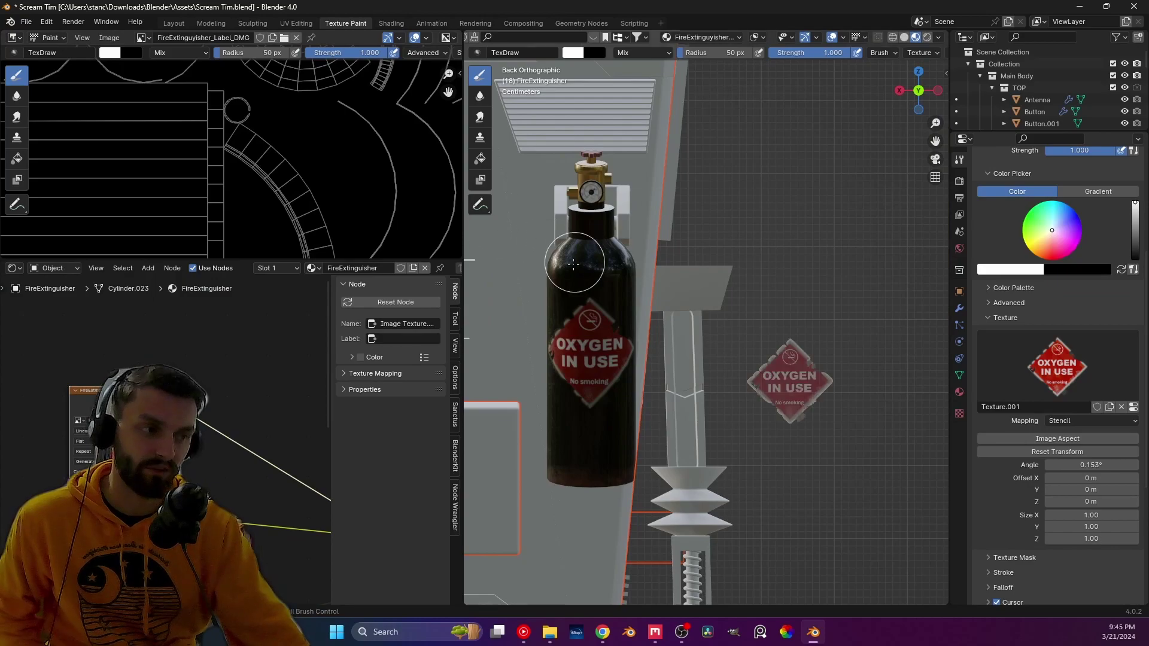
- Move the OXYGEN IN USE brush stencil over the red fire extinguisher in the back view
middle_click_drag(543, 345, 751, 332, "shift")
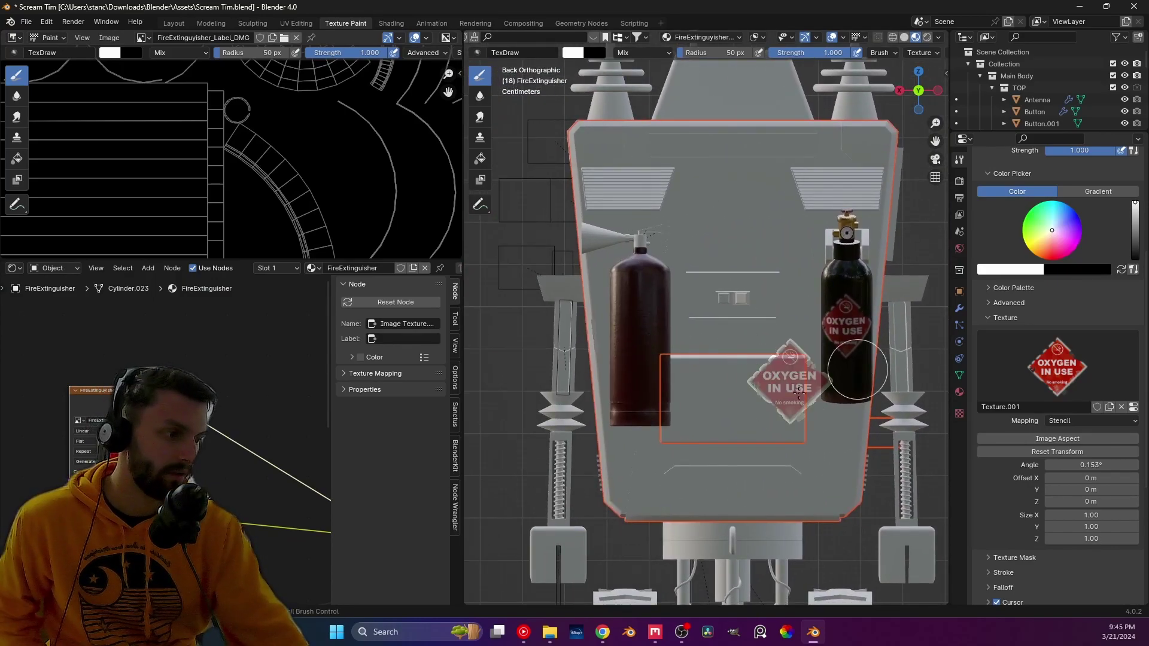
mouse_move(810, 395)
right_mouse_down()
mouse_move(719, 341)
mouse_move(692, 348)
mouse_move(671, 381)
right_mouse_up()
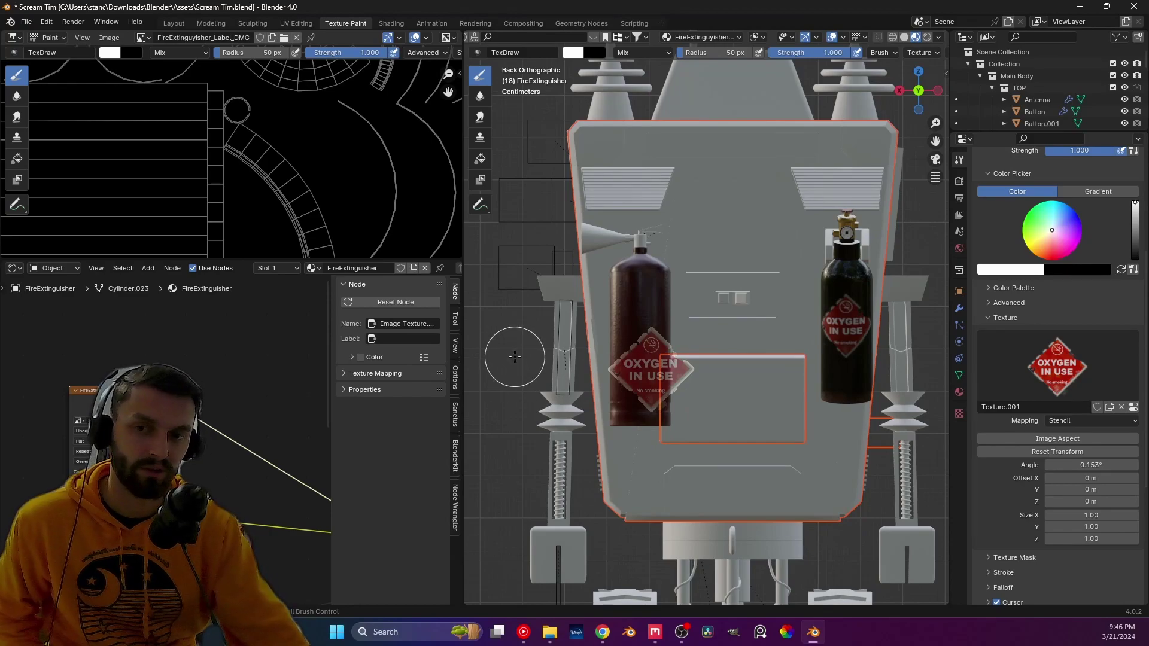
scroll(243, 476, "down", 3)
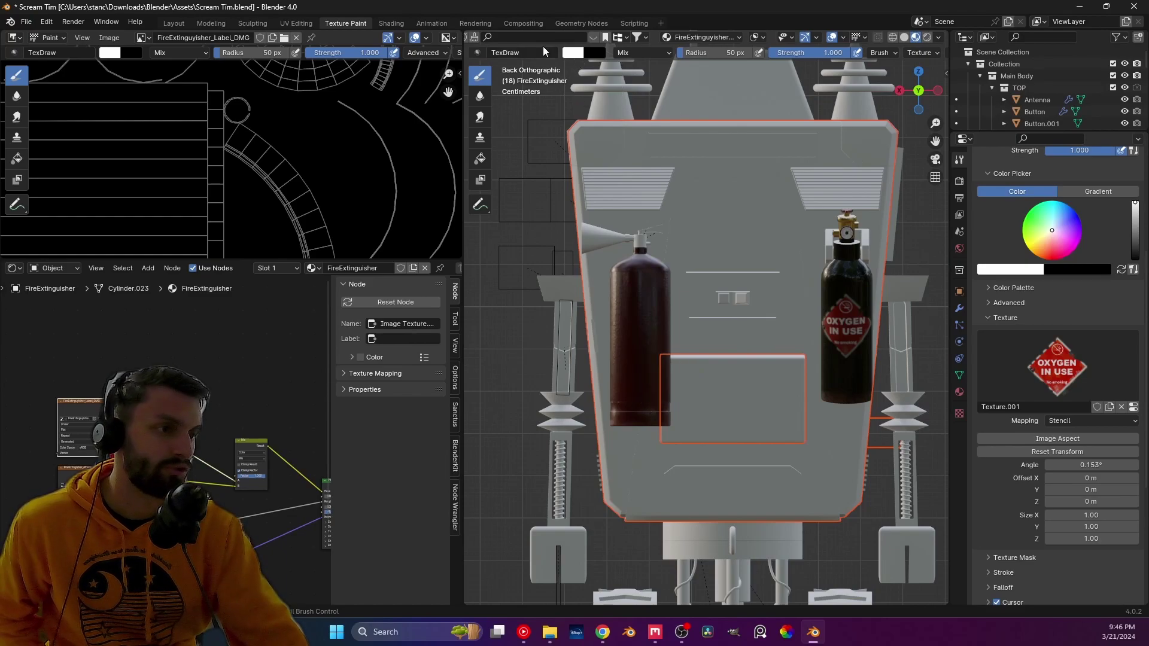
- Widen the 3D viewport so that its header shows the interaction mode and more of the brush settings
scroll(645, 40, "left", 5)
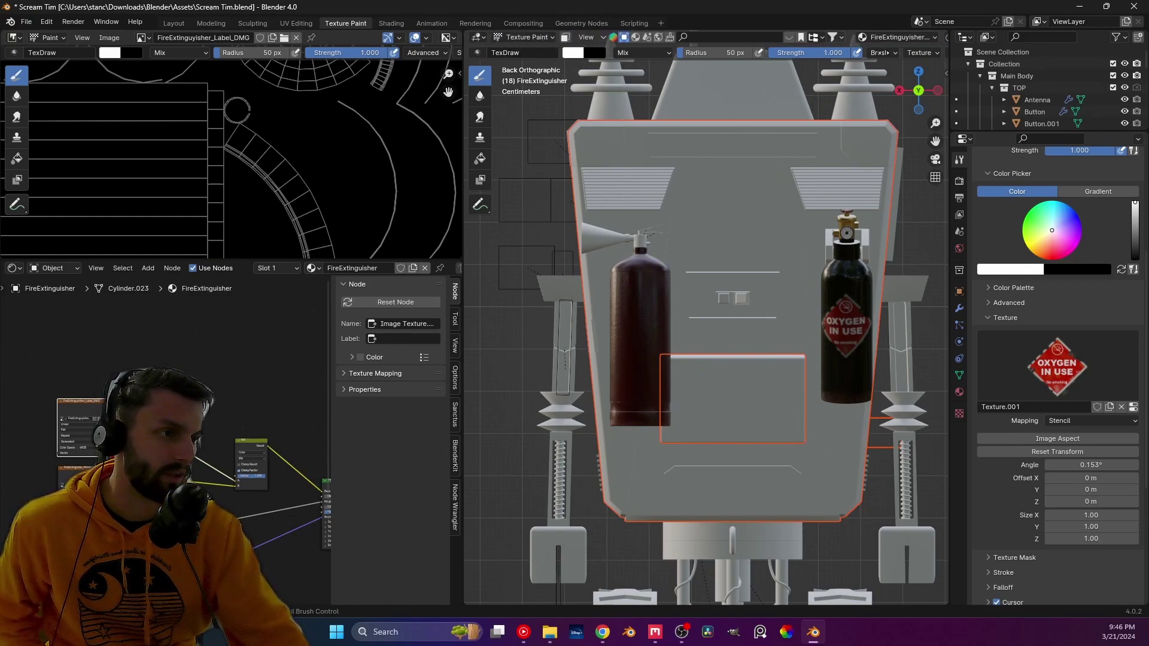
left_click(481, 40)
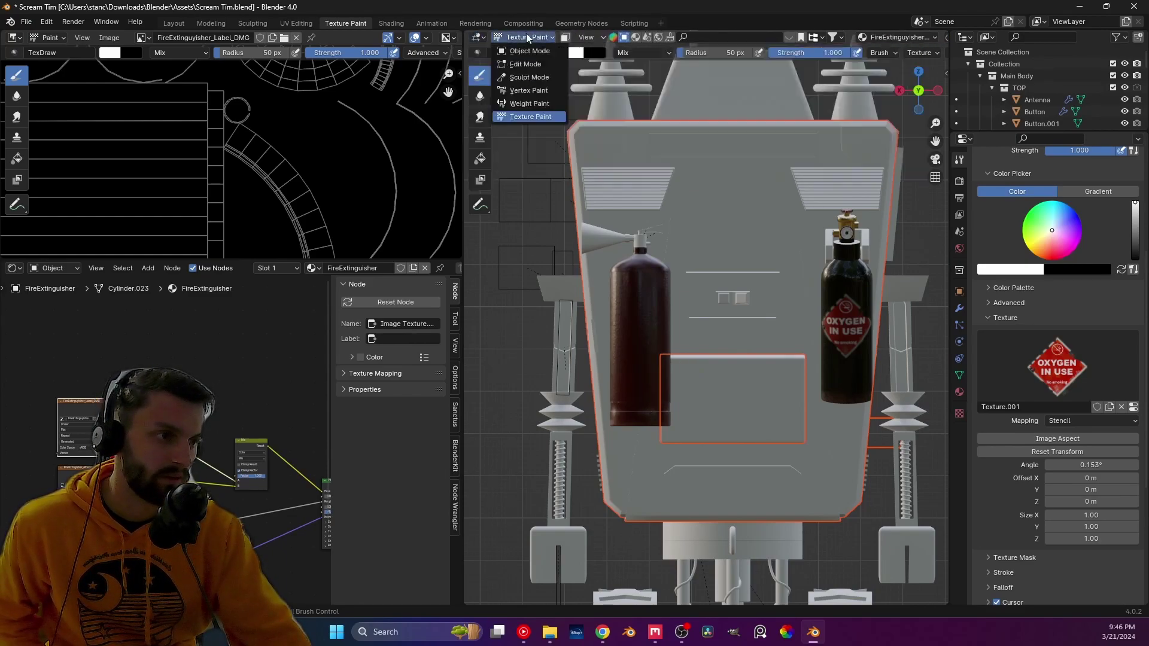
key("Escape")
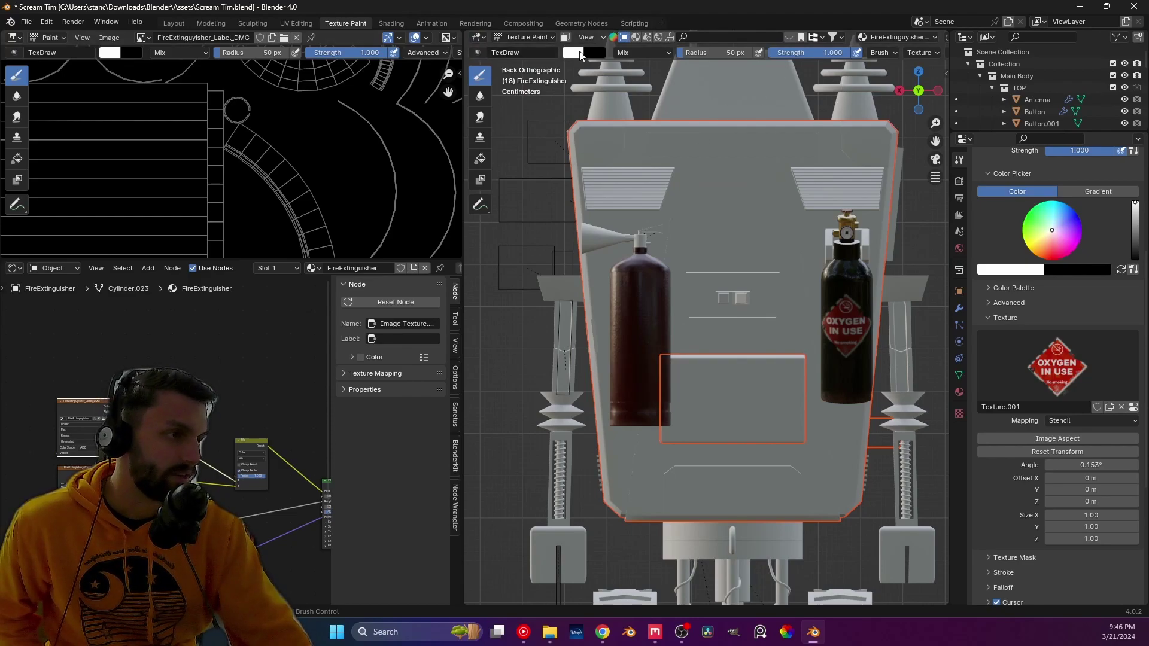
left_click_drag(465, 56, 309, 56)
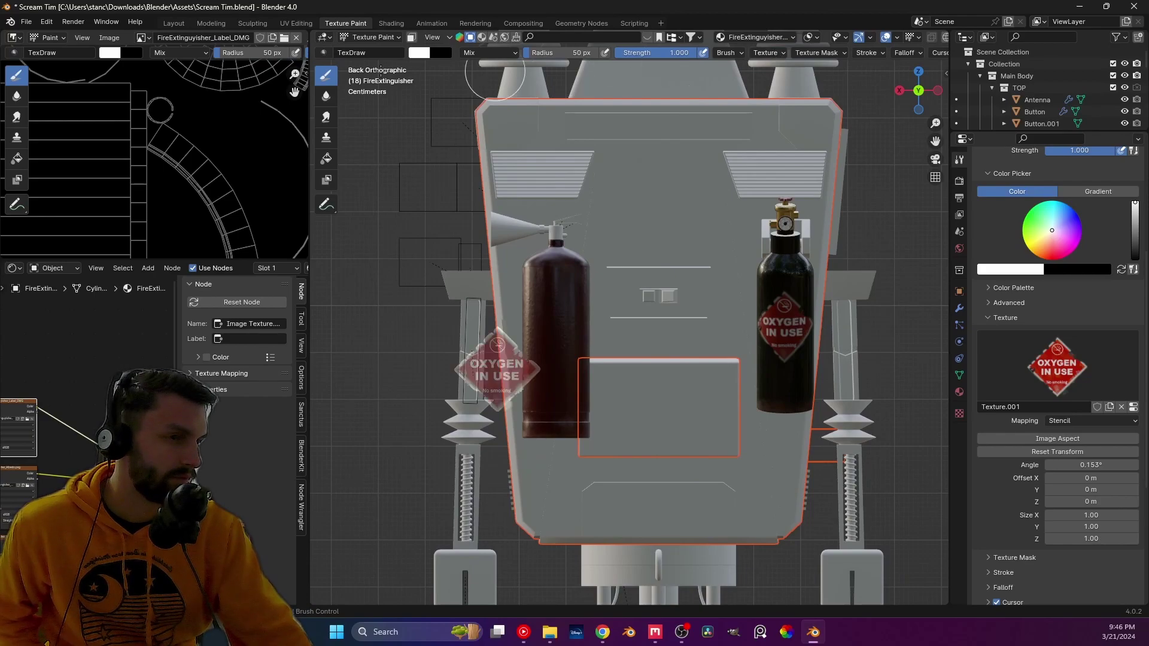
left_click(325, 38)
left_click(347, 70)
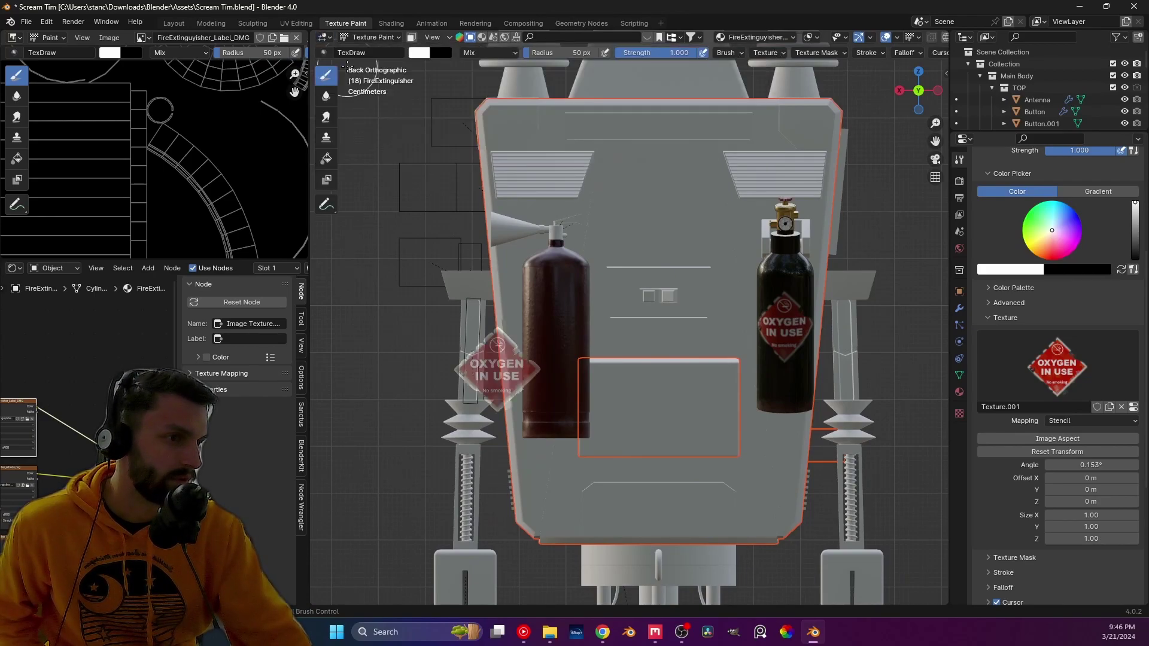
- Make the red fire extinguisher body the active object in Object Mode and put it into Texture Paint mode
left_click(395, 37)
left_click(349, 52)
left_click(559, 296)
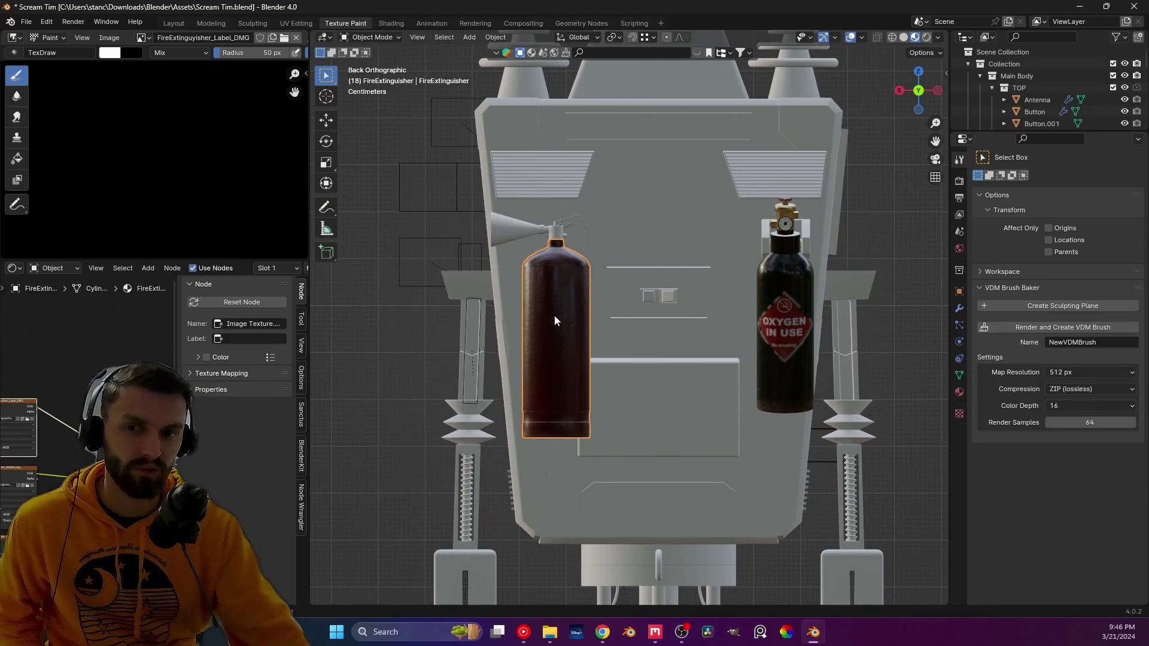
left_click(385, 37)
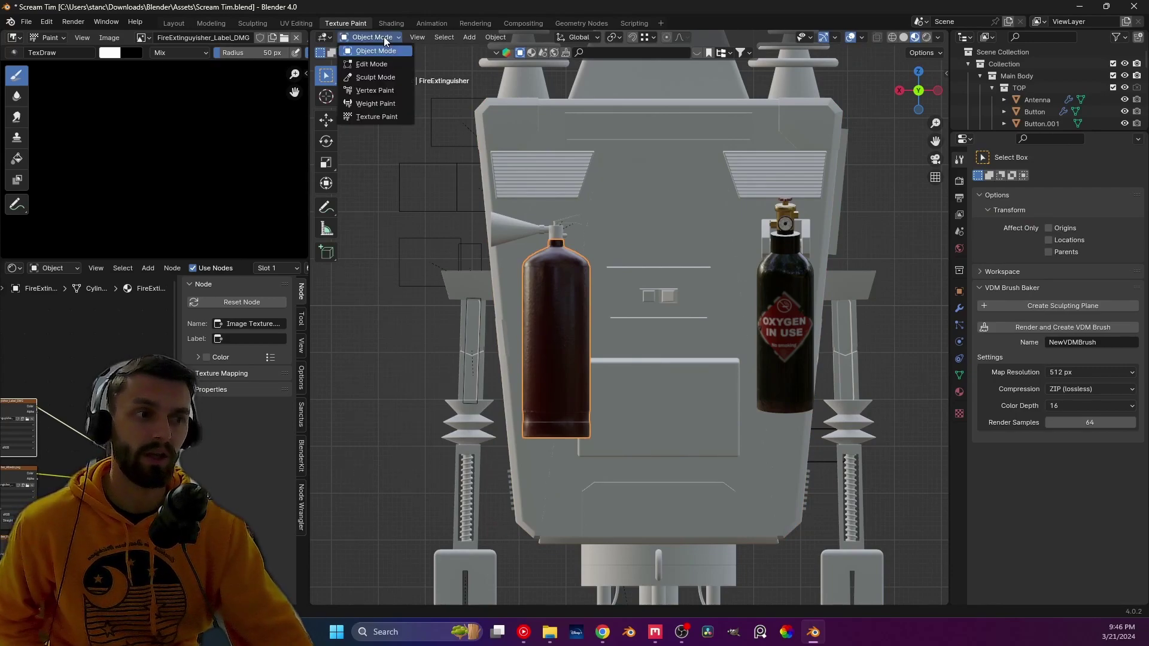
left_click(389, 116)
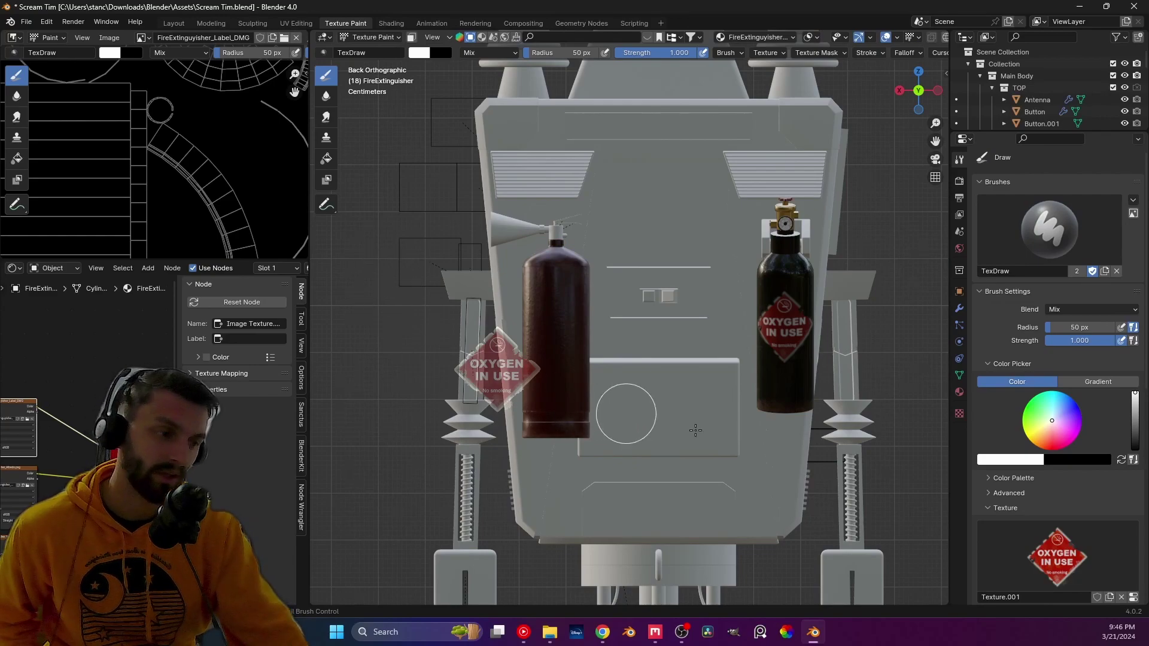
- Unlink the OXYGEN IN USE texture from the TexDraw brush
scroll(999, 526, "down", 2)
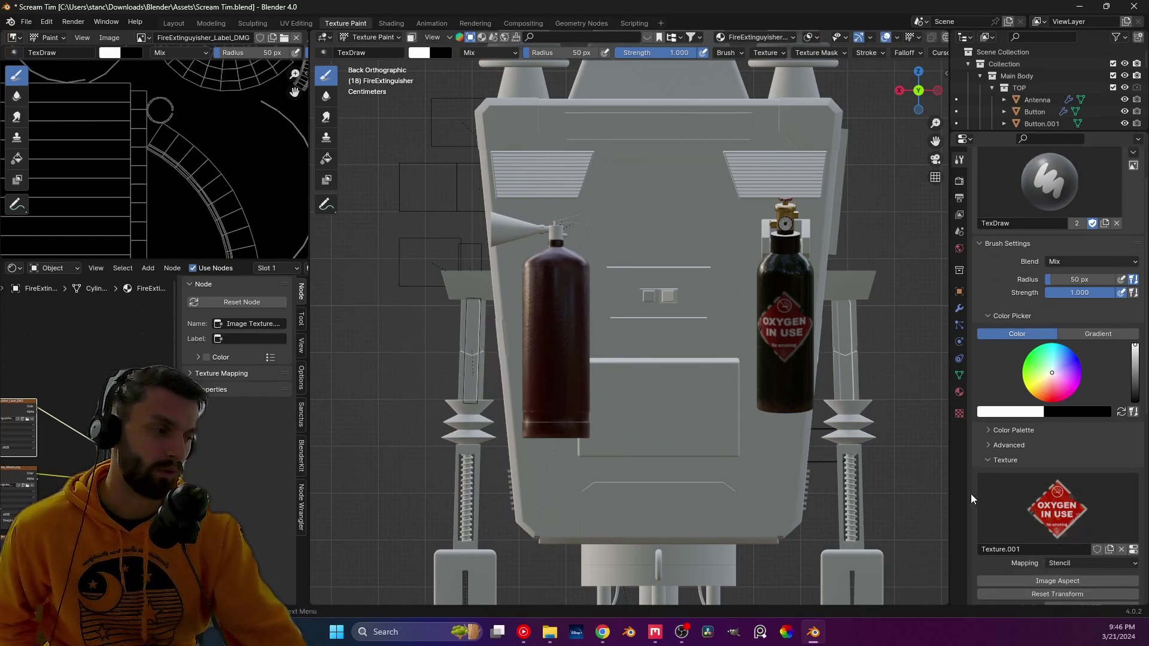
left_click(959, 414)
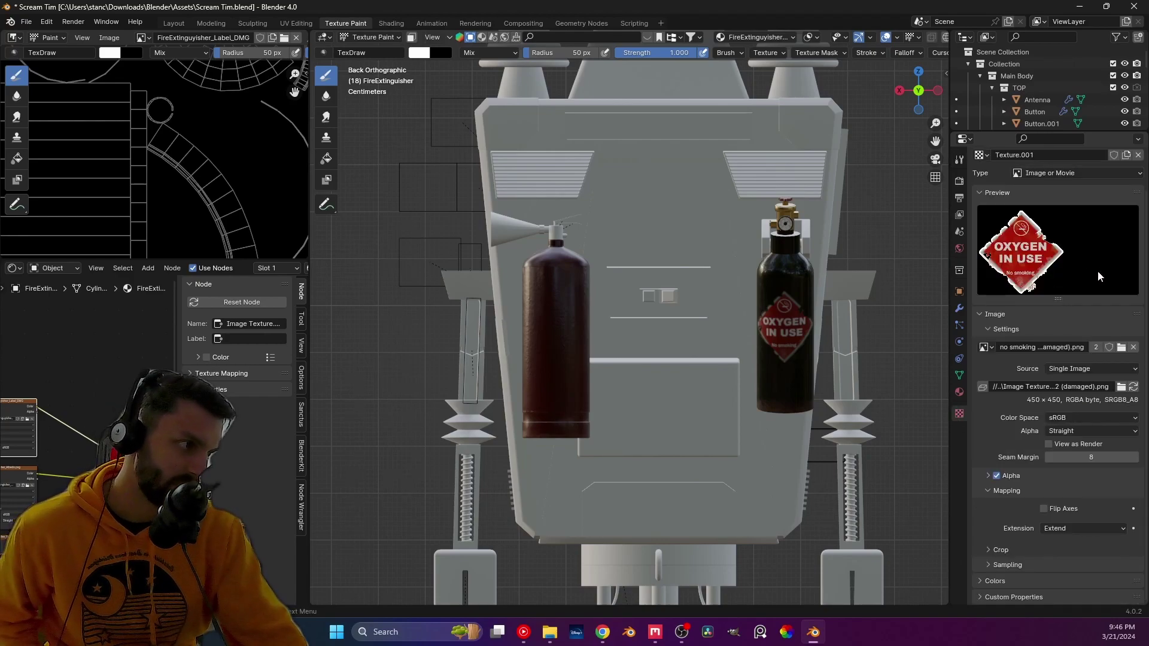
scroll(1099, 277, "up", 1)
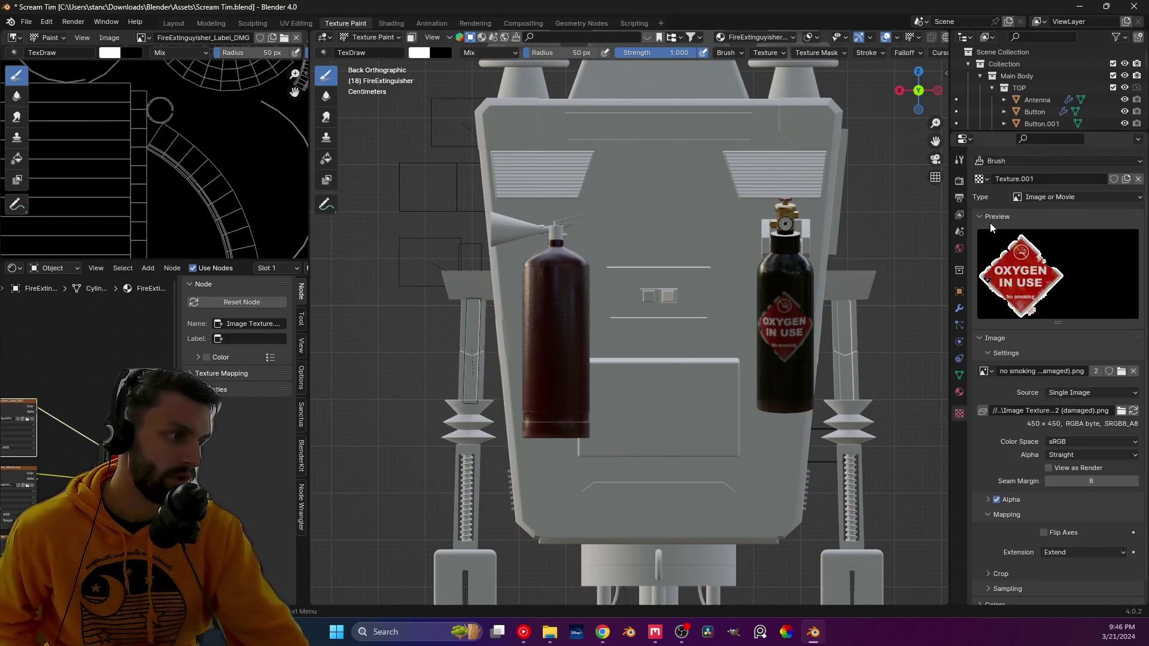
left_click(960, 160)
scroll(1095, 509, "down", 1)
left_click(1120, 531)
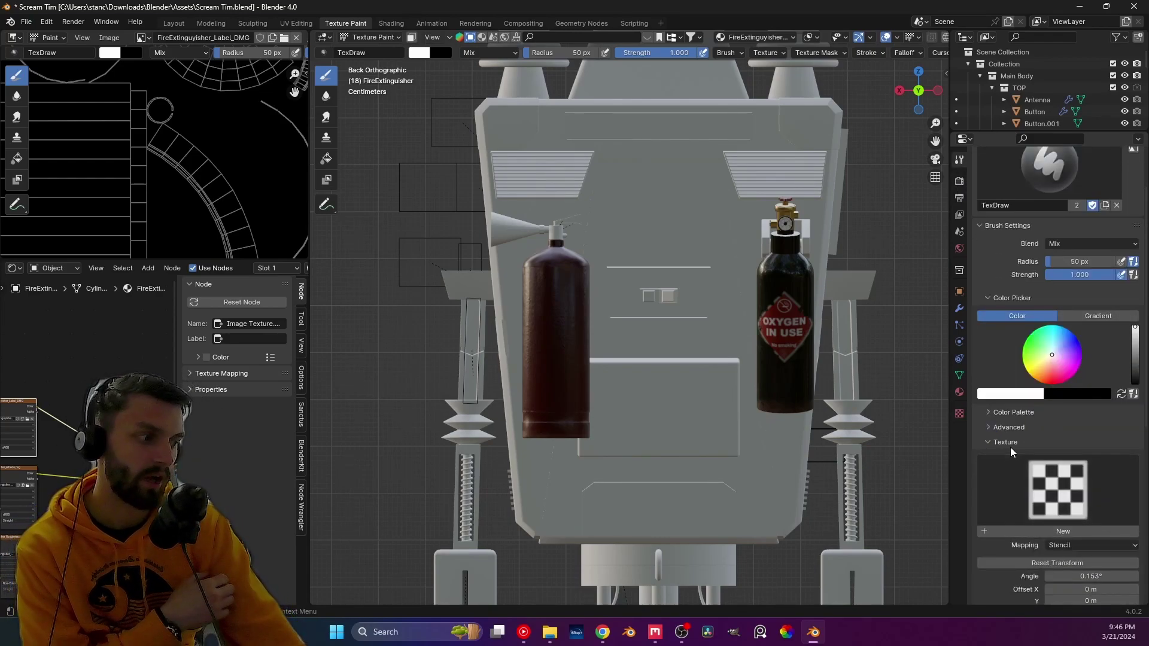
- Add a new texture to the TexDraw brush and browse the Etichete folder for its source image
left_click(1041, 531)
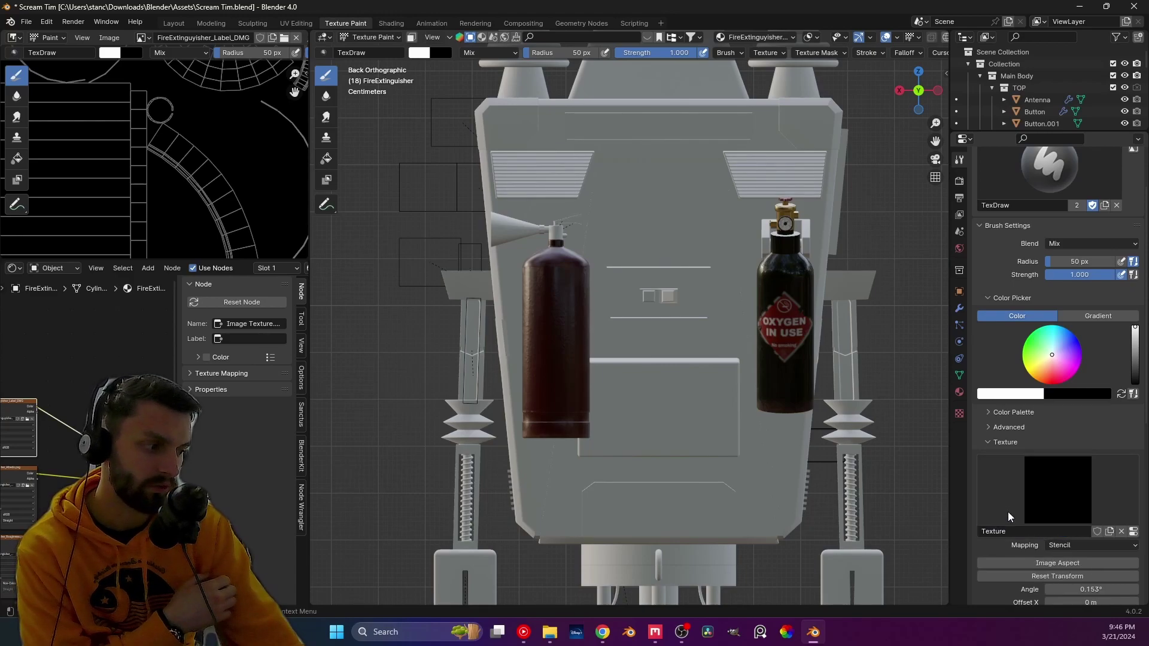
left_click(960, 413)
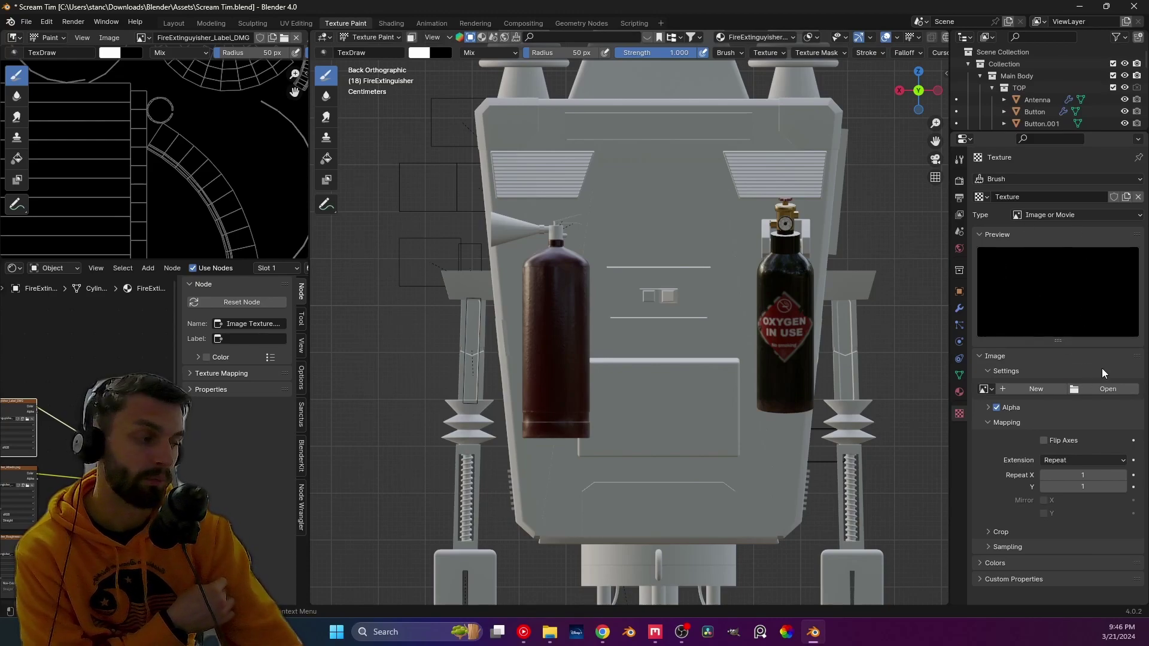
left_click(1108, 389)
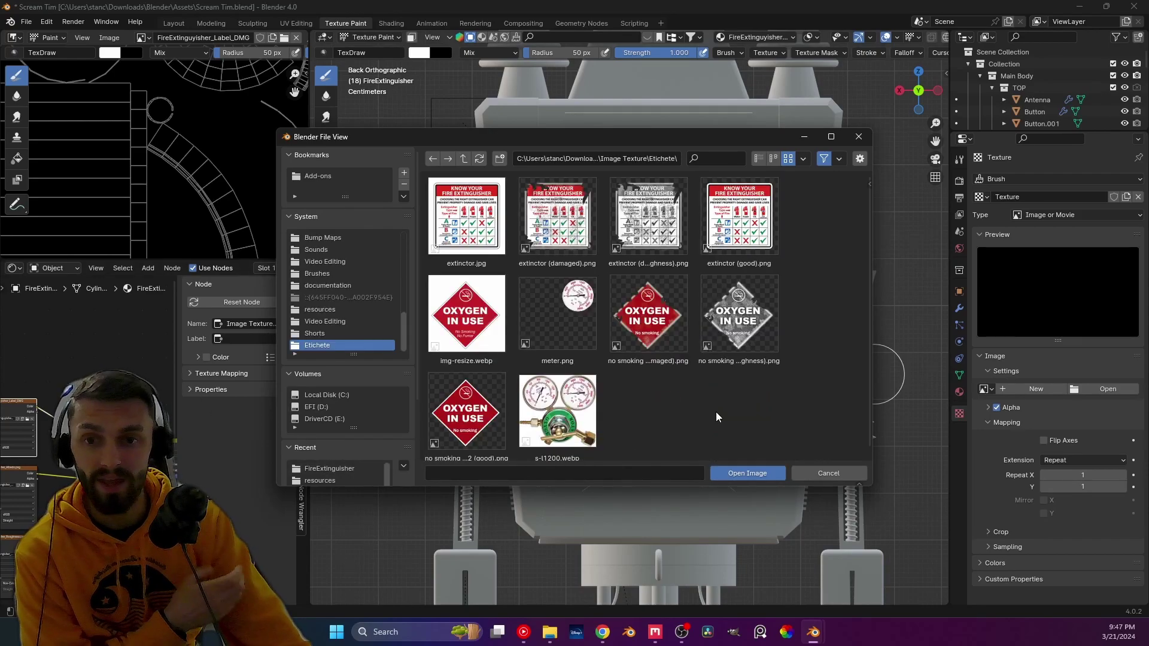
- Load "extinctor (damaged).png" as the brush texture image and set its mapping extension to Extend
double_click(553, 228)
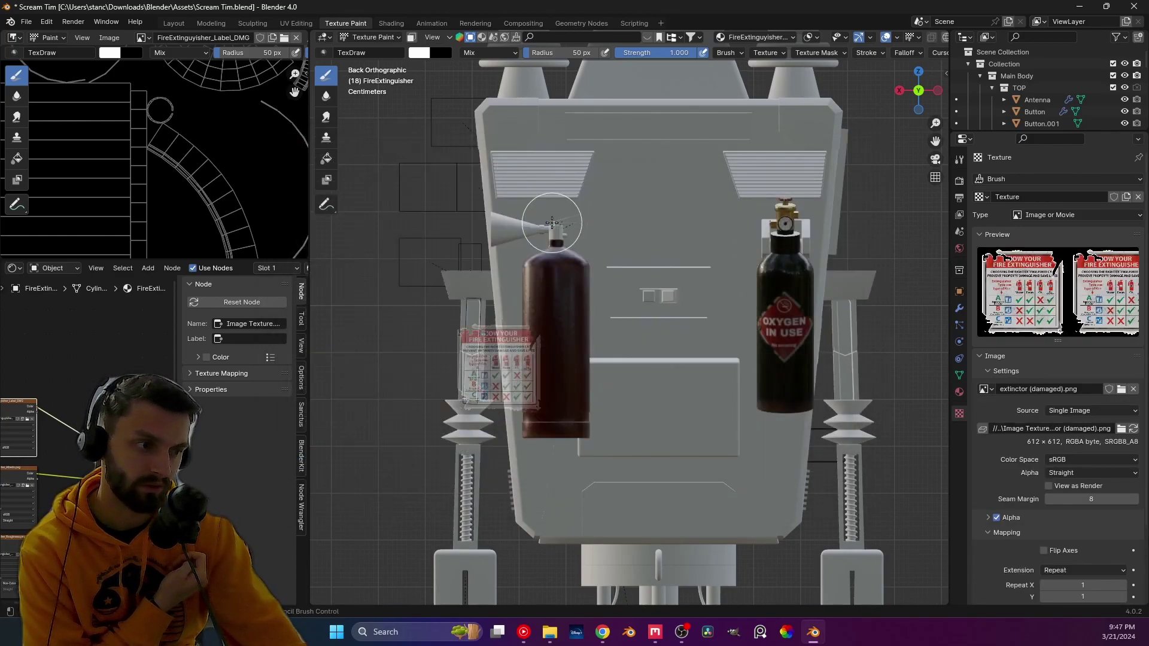
right_click_drag(516, 382, 533, 358)
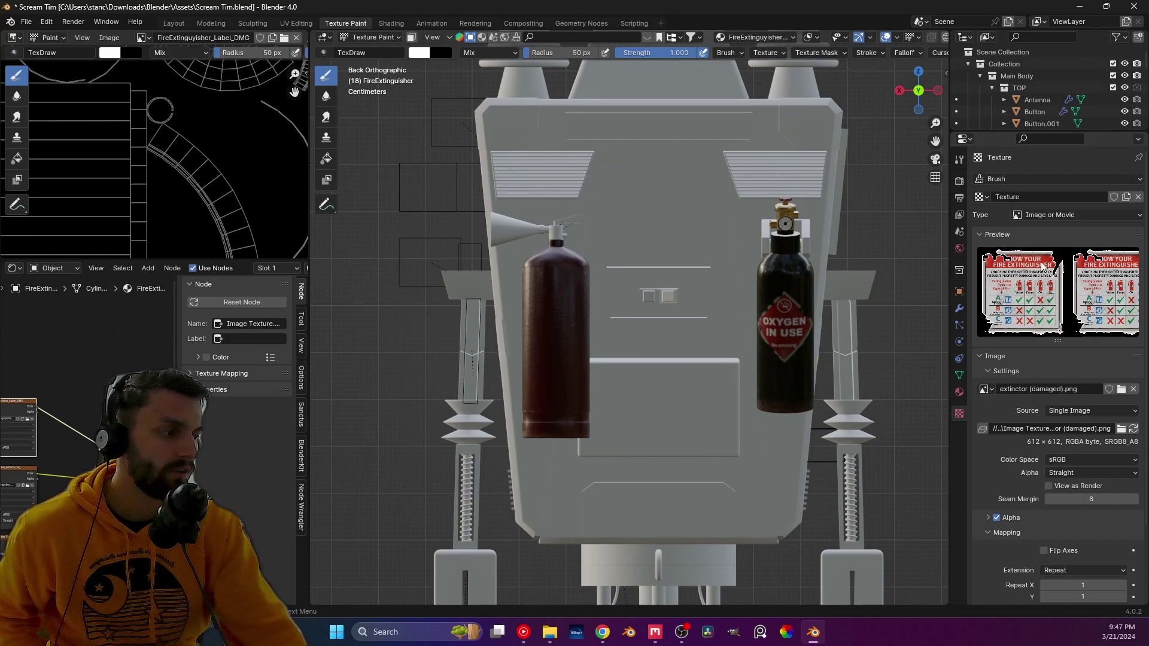
left_click(993, 534)
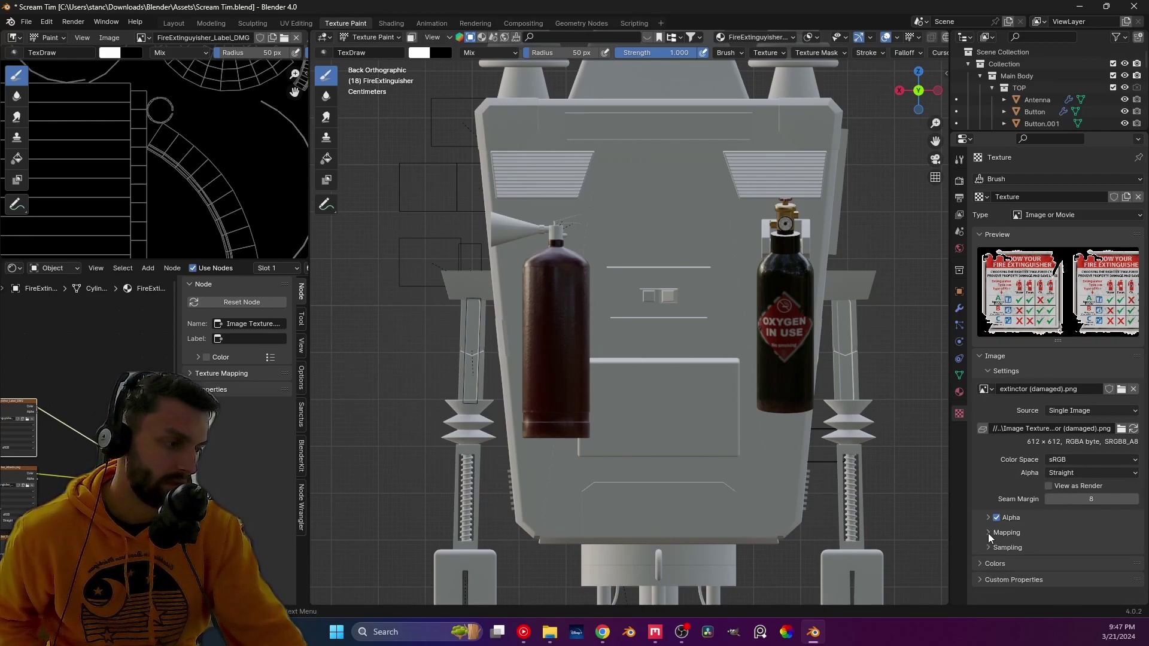
left_click(989, 535)
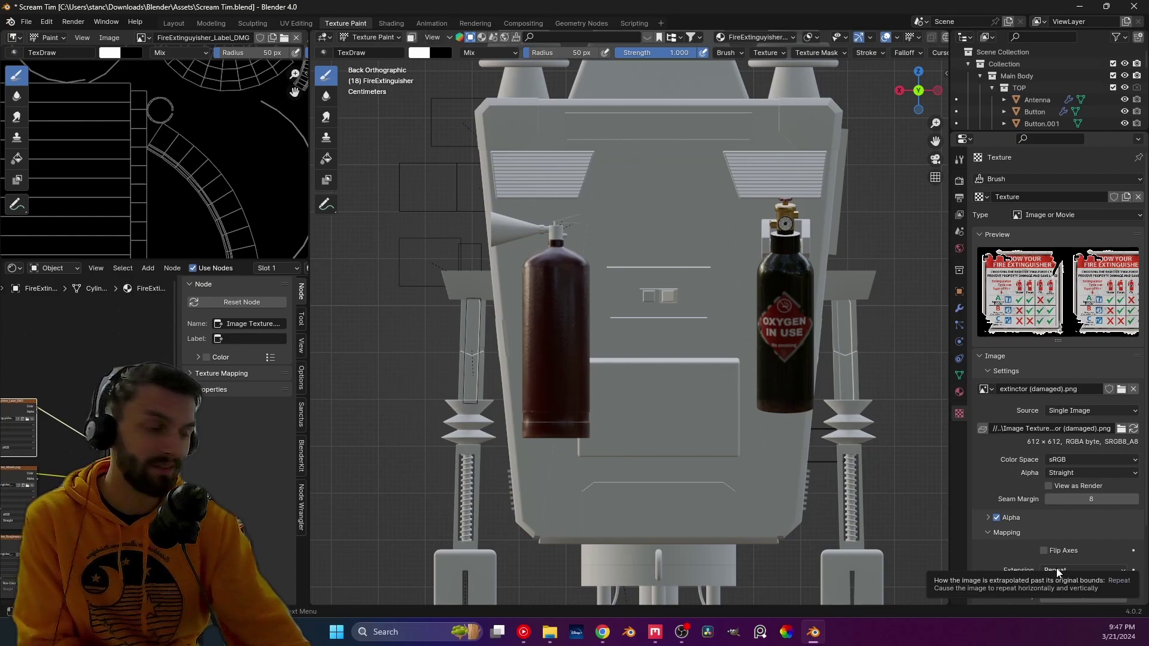
left_click(1093, 570)
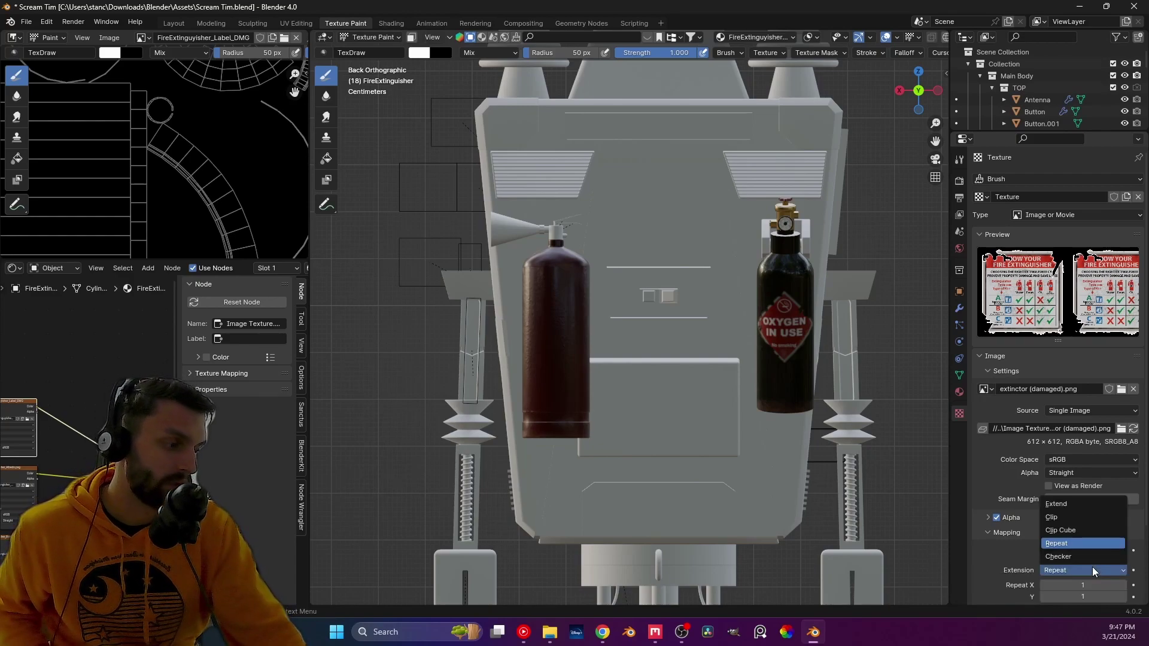
left_click(1093, 511)
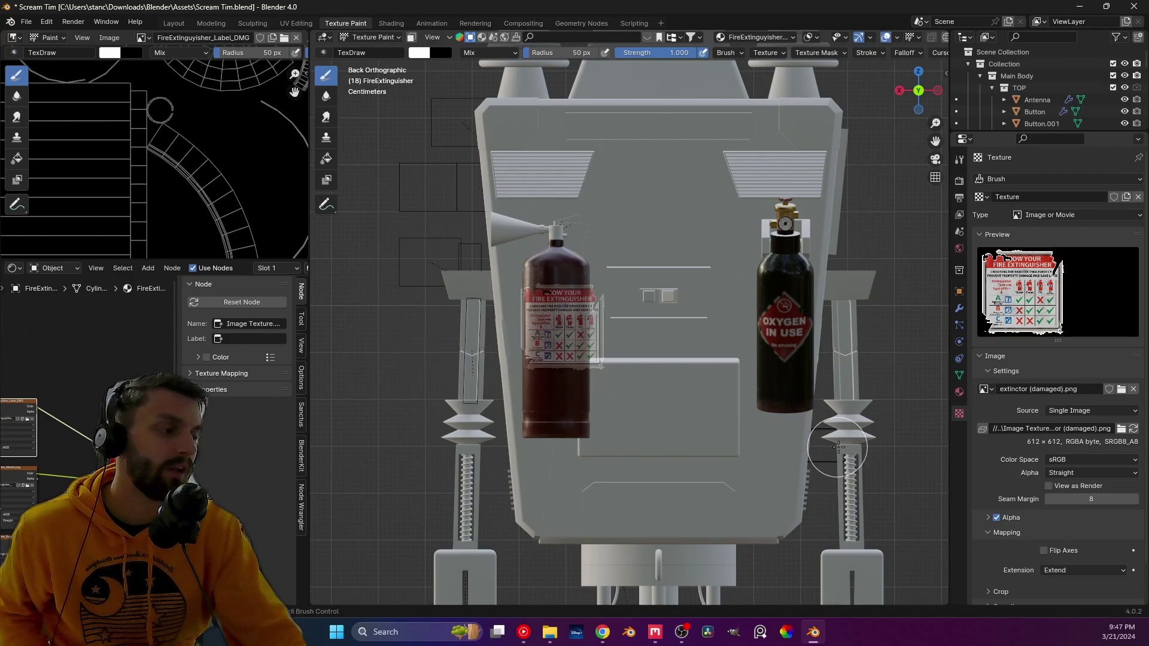
- Switch the draw brush's texture mapping to Tiled and back to Stencil
left_click(960, 160)
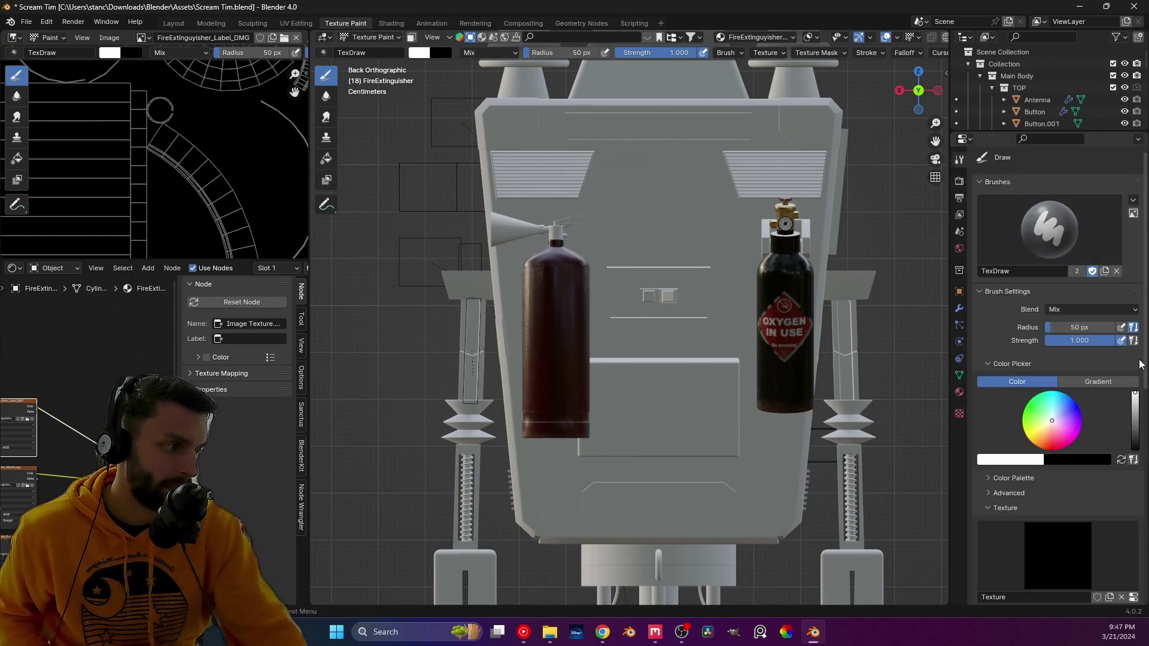
scroll(1107, 359, "down", 6)
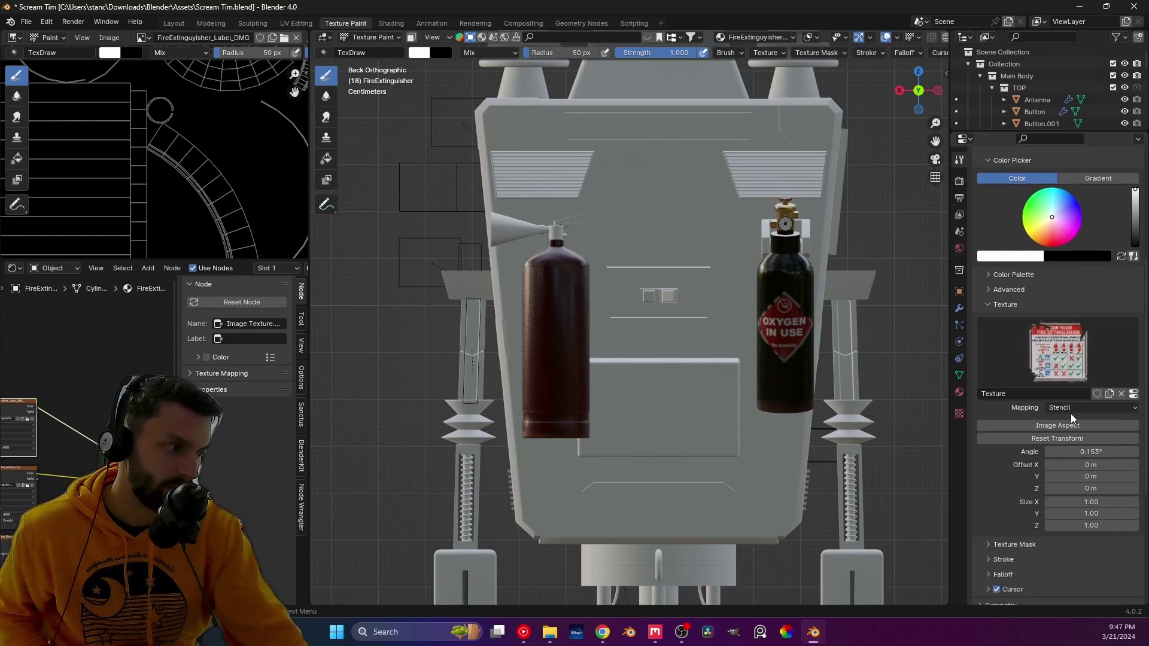
left_click(1069, 410)
left_click(1058, 434)
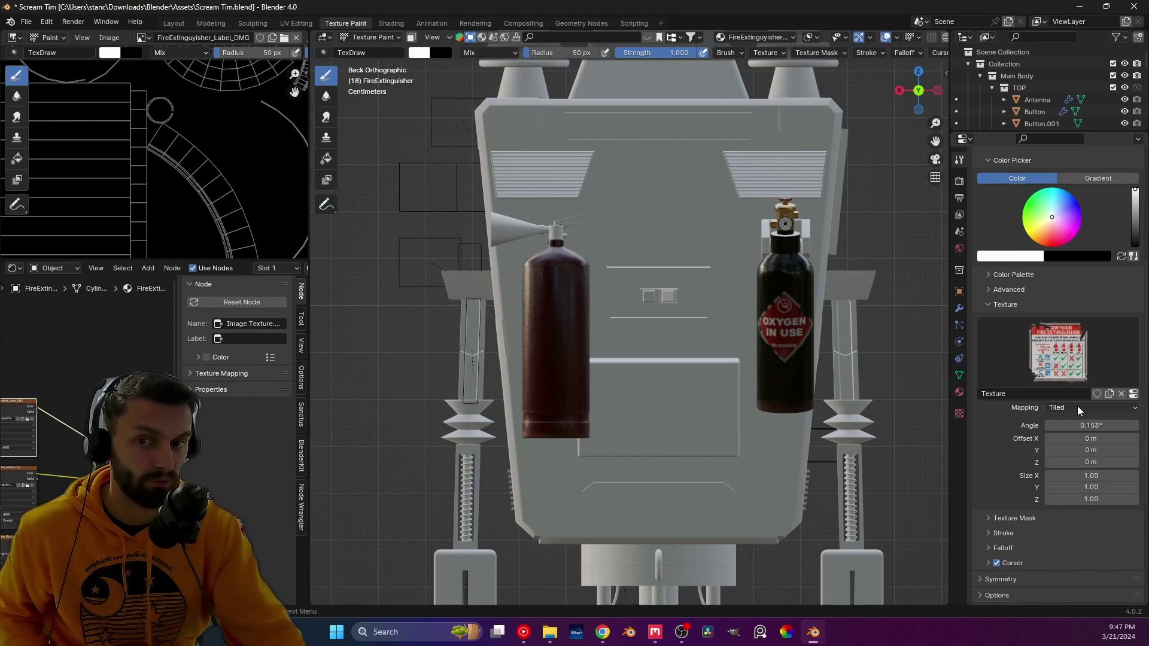
left_click(1079, 410)
left_click(1075, 462)
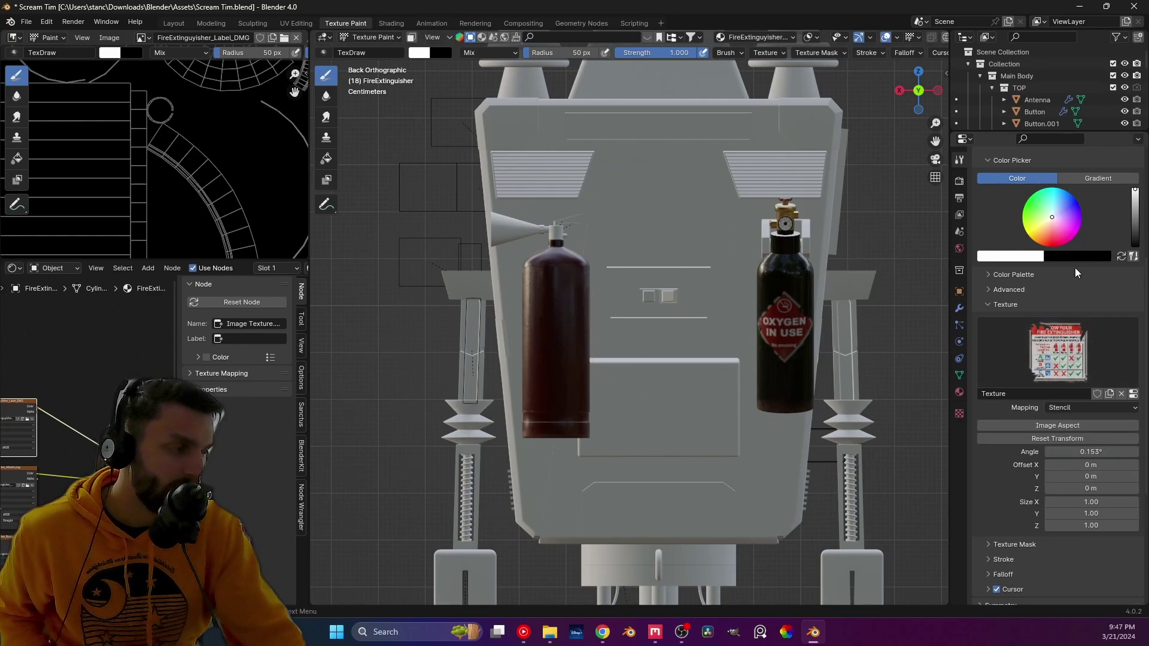
scroll(1077, 258, "up", 1)
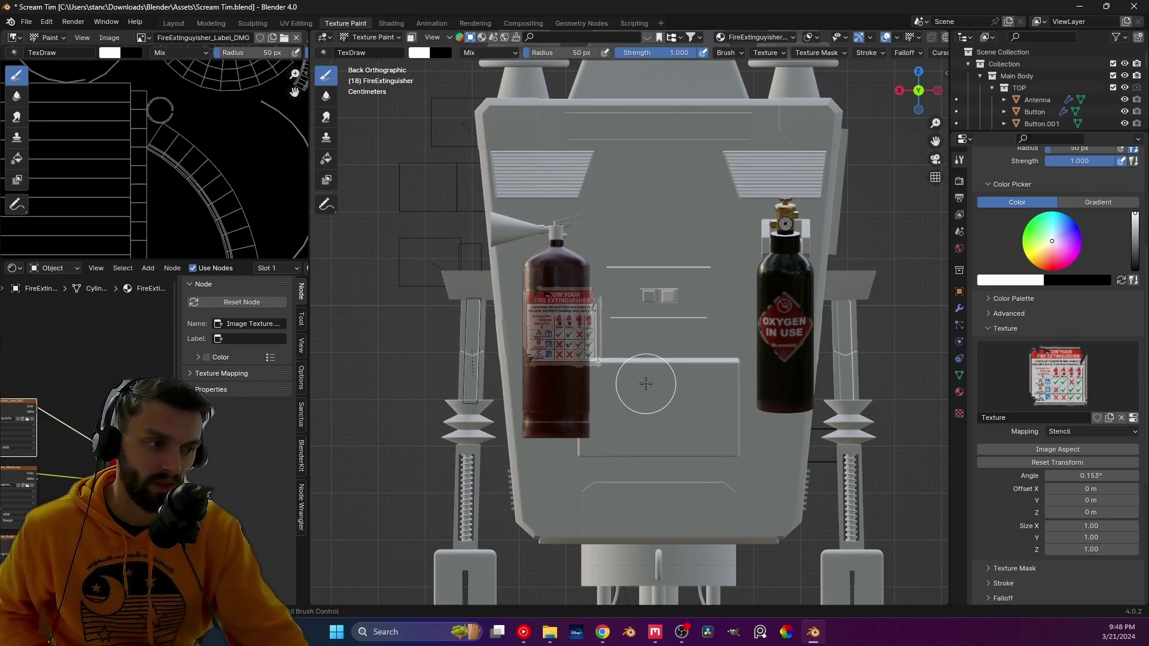
- Enlarge the label stencil over the fire extinguisher and turn on Screencast Keys
mouse_move(645, 384)
right_mouse_down("shift")
mouse_move(666, 409)
mouse_move(658, 399)
right_mouse_up("shift")
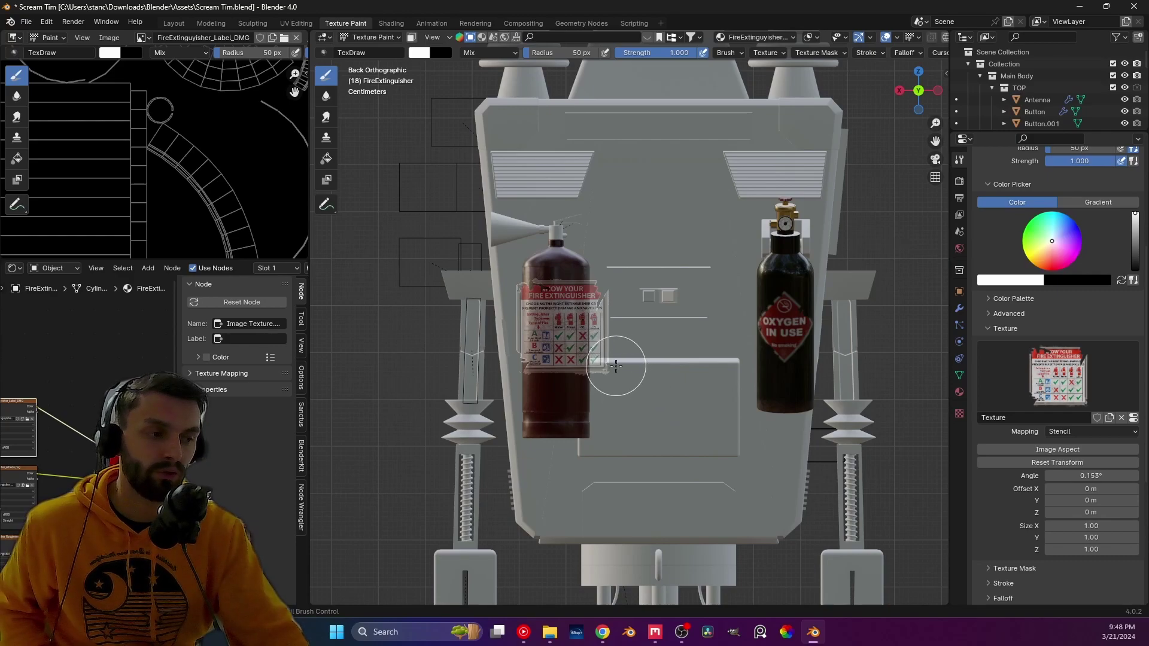
key("n")
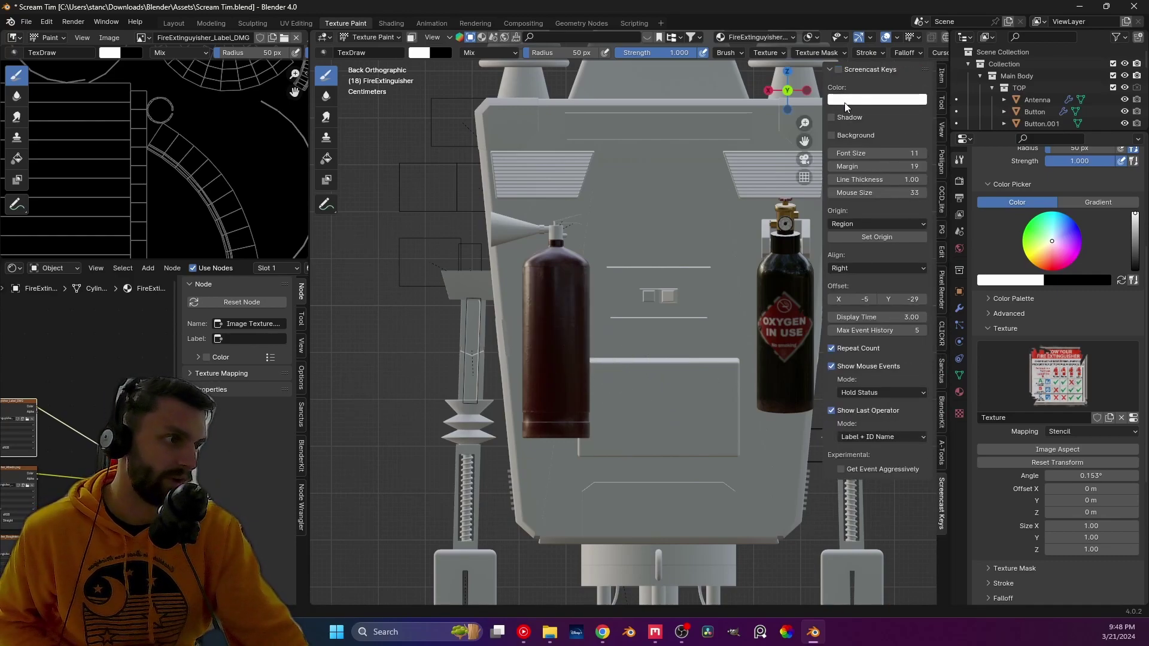
key("n")
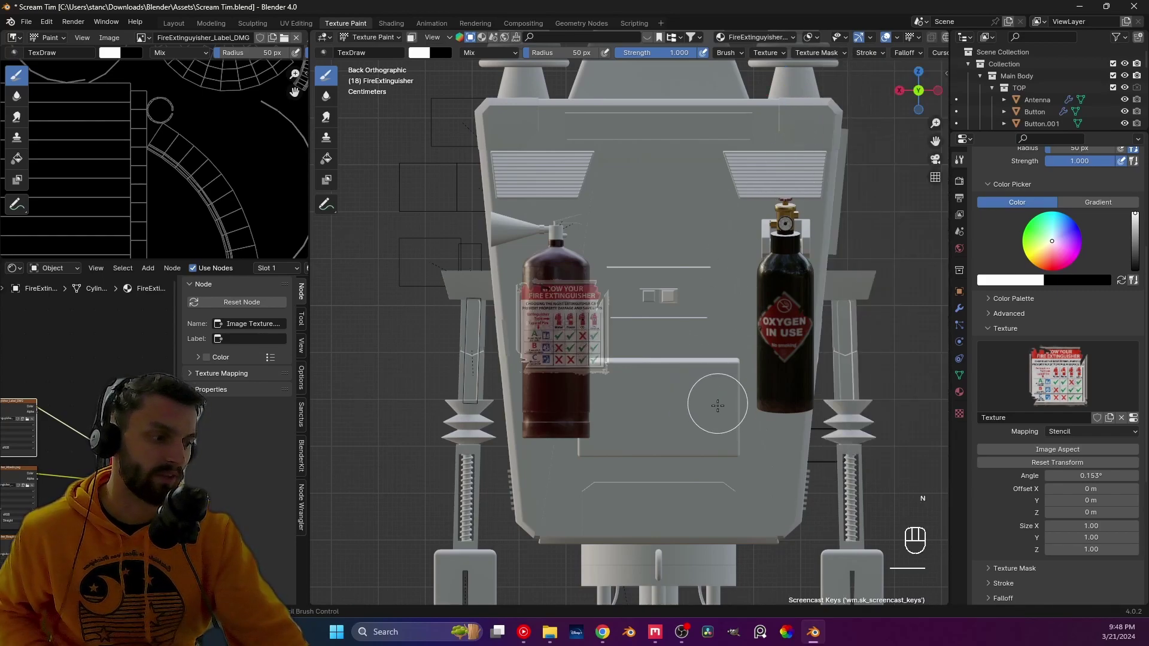
- Rotate the label stencil to 359°, scale it to fit the fire extinguisher's width, and paint the label onto its body
mouse_move(674, 451)
right_mouse_down("shift")
mouse_move(710, 487)
mouse_move(686, 452)
right_mouse_up("shift")
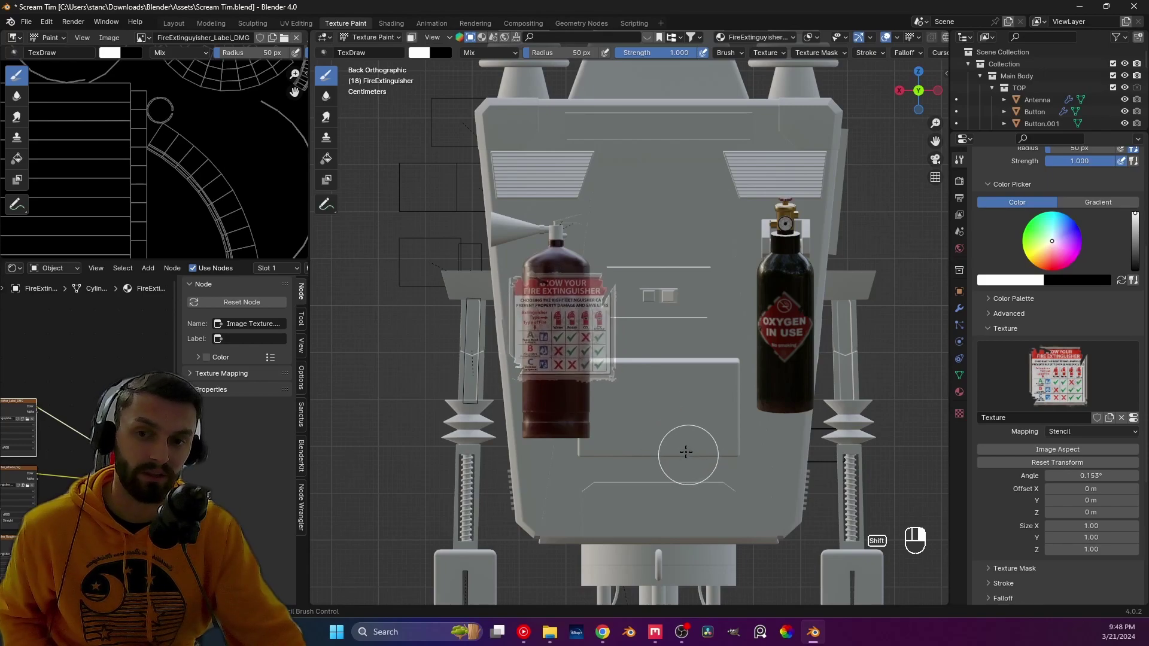
right_click_drag(654, 383, 595, 360, "ctrl")
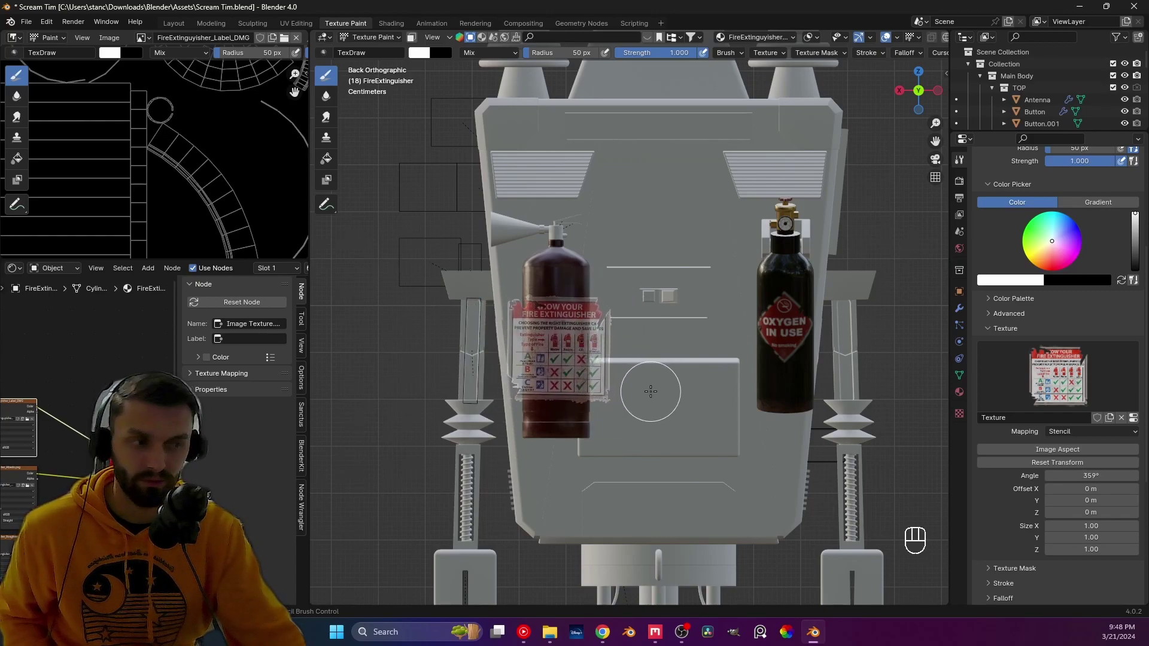
right_click_drag(650, 391, 629, 381, "shift")
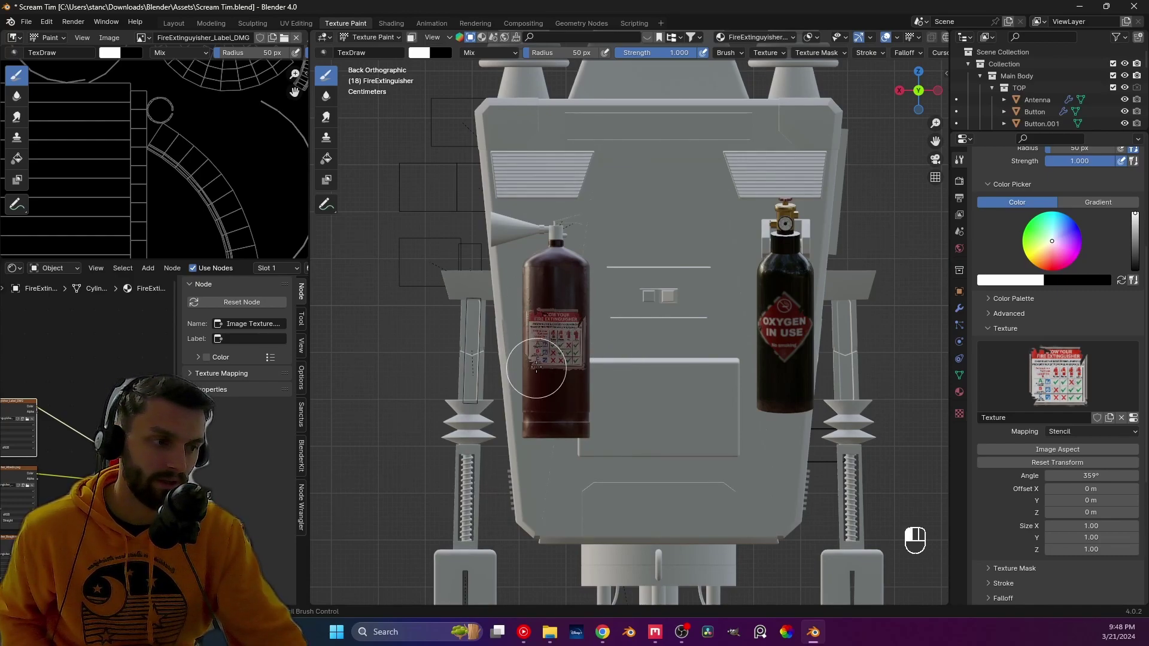
left_click_drag(536, 367, 531, 305)
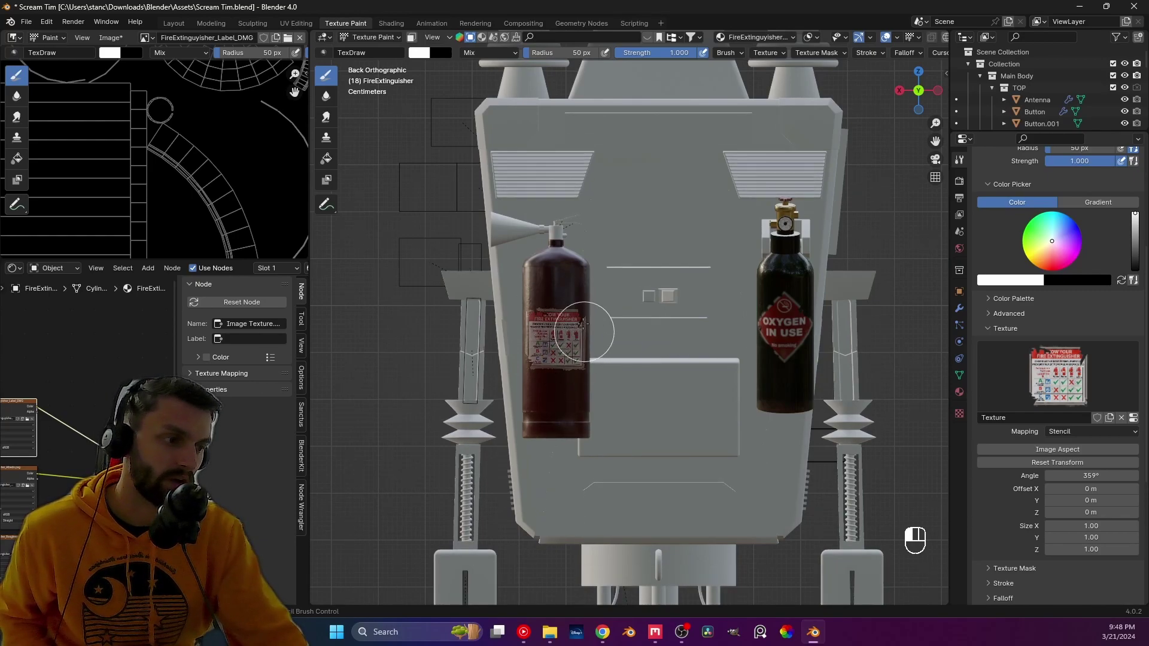
left_click(530, 383)
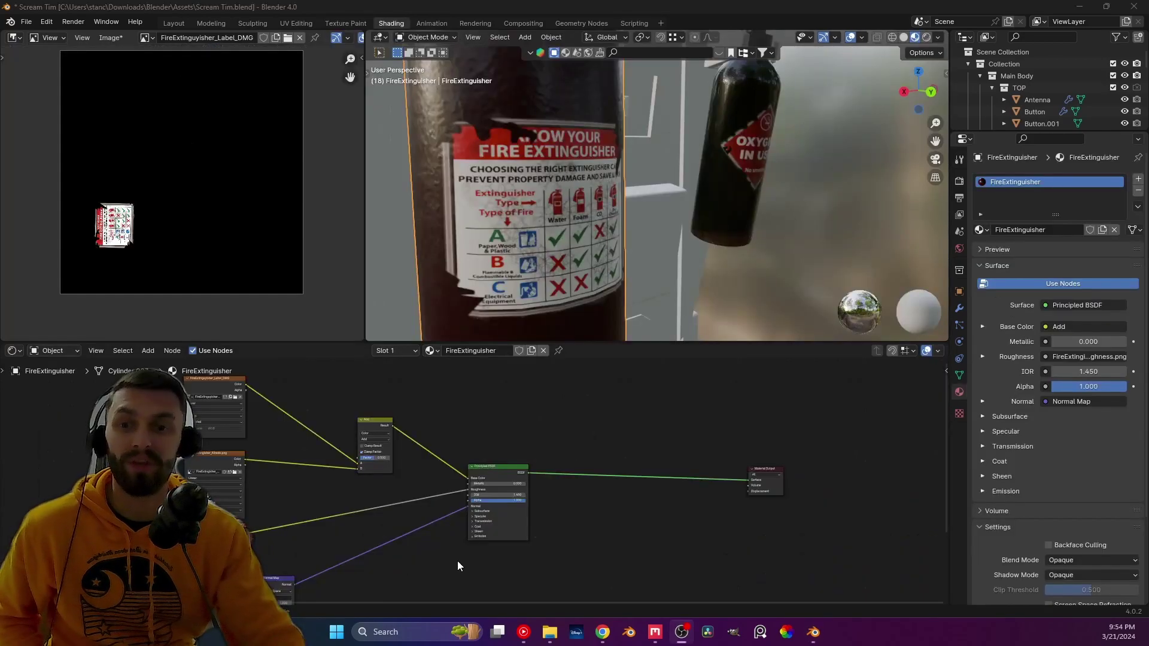
- Expand the 3D viewport across the image editor's area so it fills the full width above the shader nodes
middle_click_drag(445, 442, 381, 434)
scroll(496, 432, "up", 2)
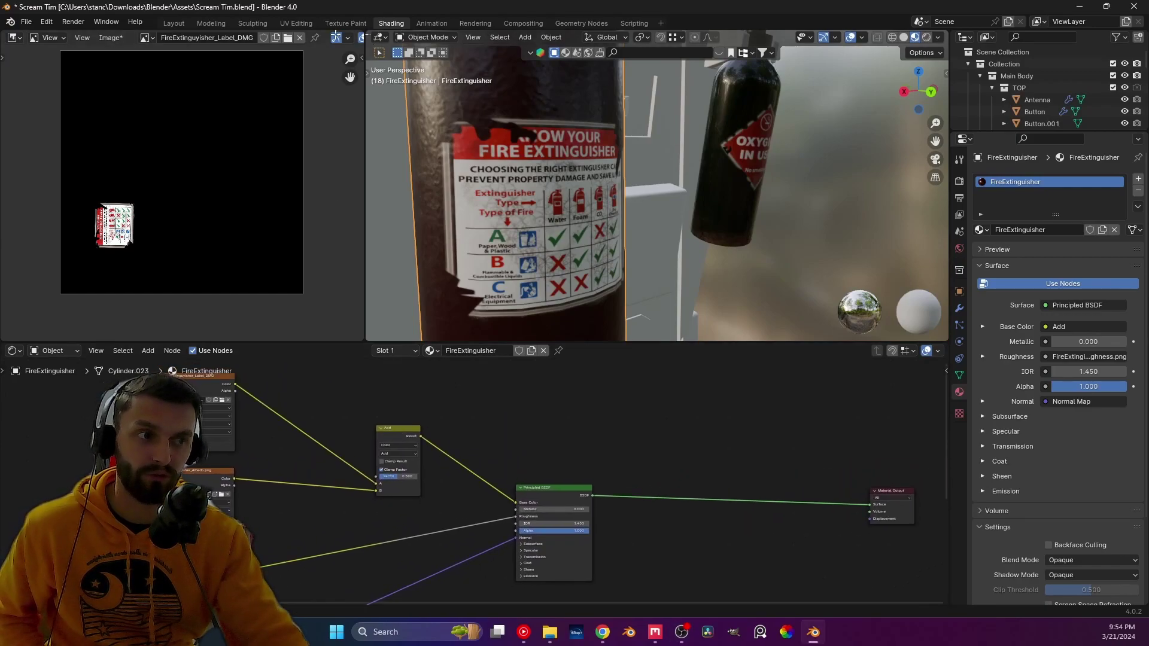
left_click_drag(363, 34, 333, 31)
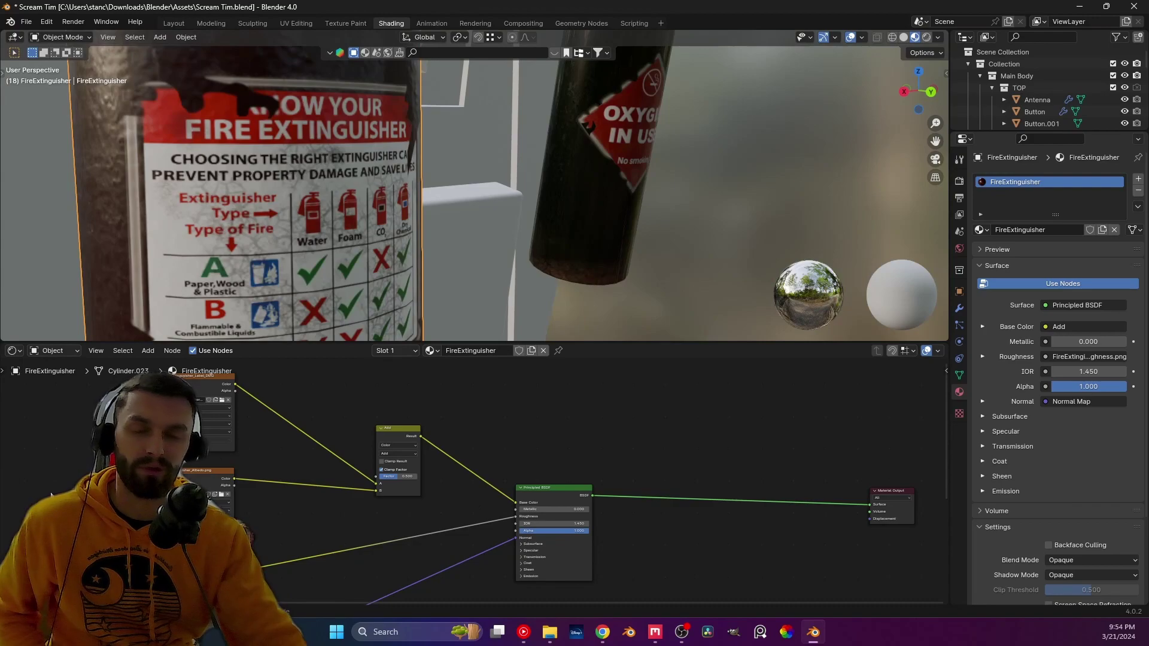
- Examine how the Add node combines the label and albedo image textures in the FireExtinguisher material
scroll(348, 482, "up", 2)
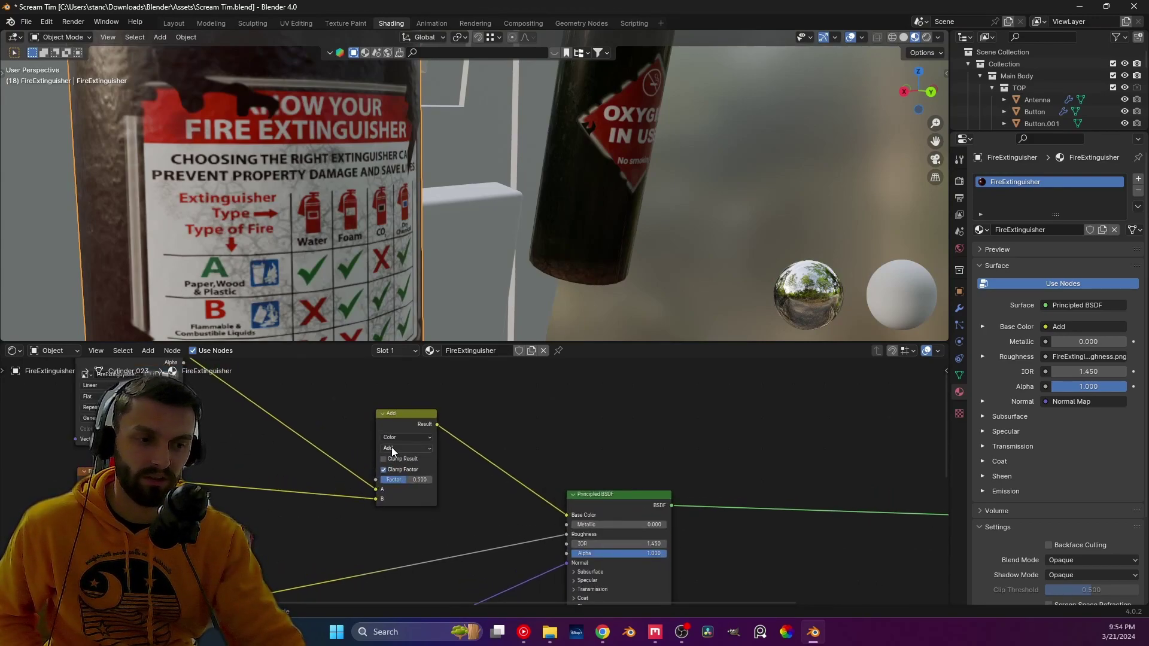
scroll(273, 454, "down", 2)
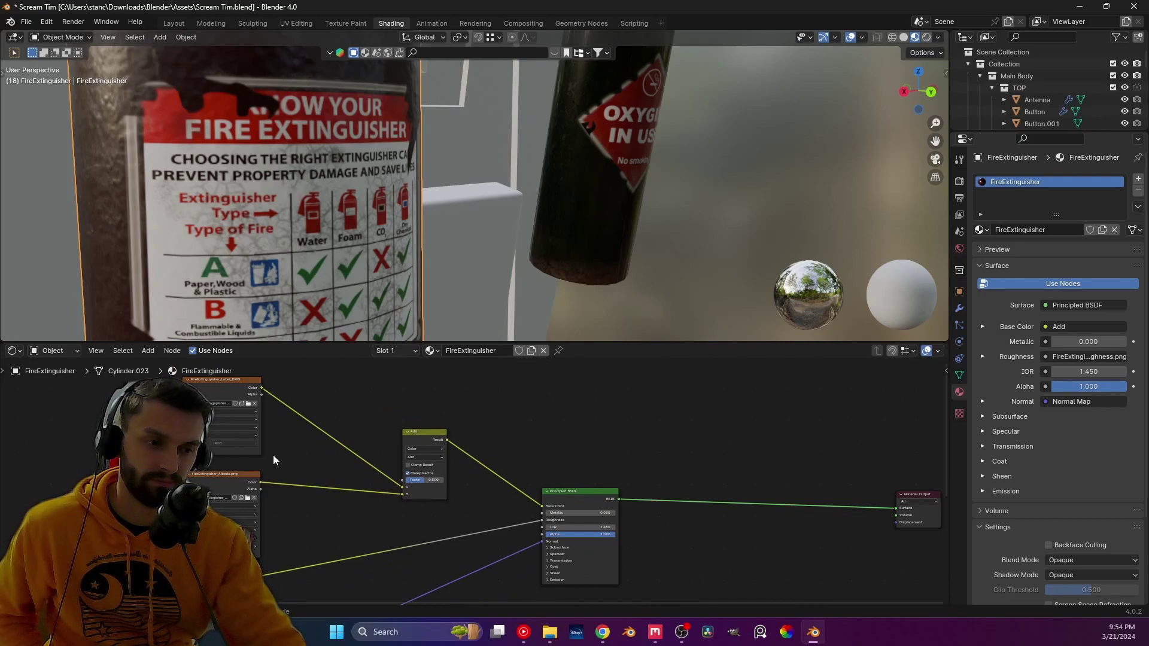
scroll(415, 489, "up", 1)
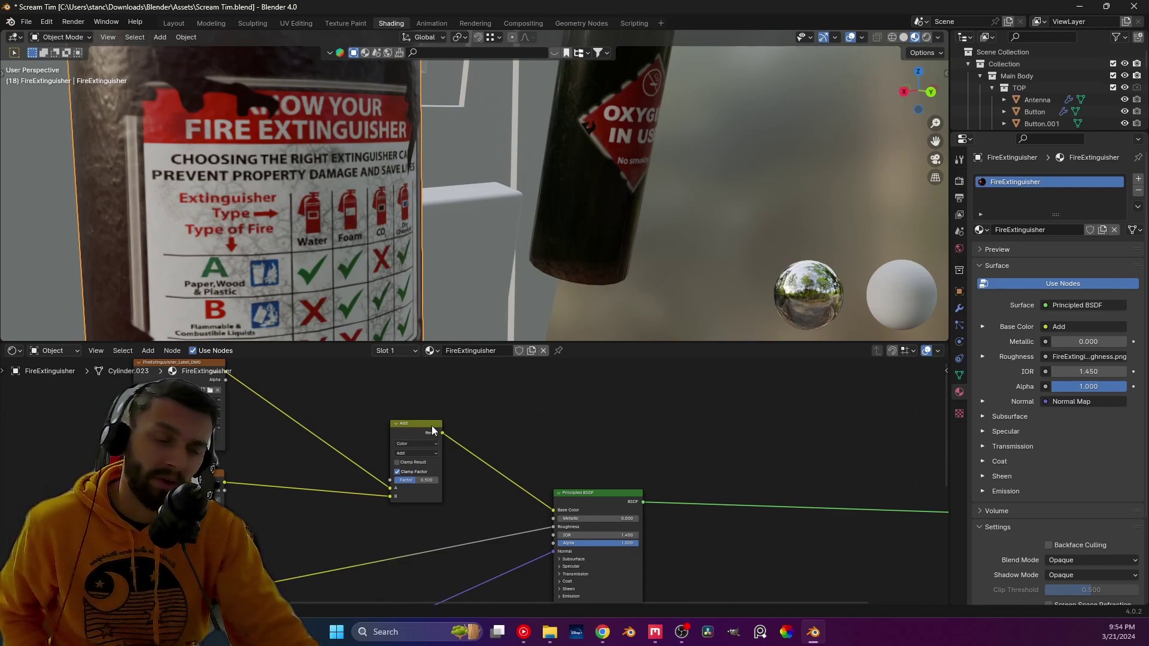
middle_click_drag(432, 428, 468, 445)
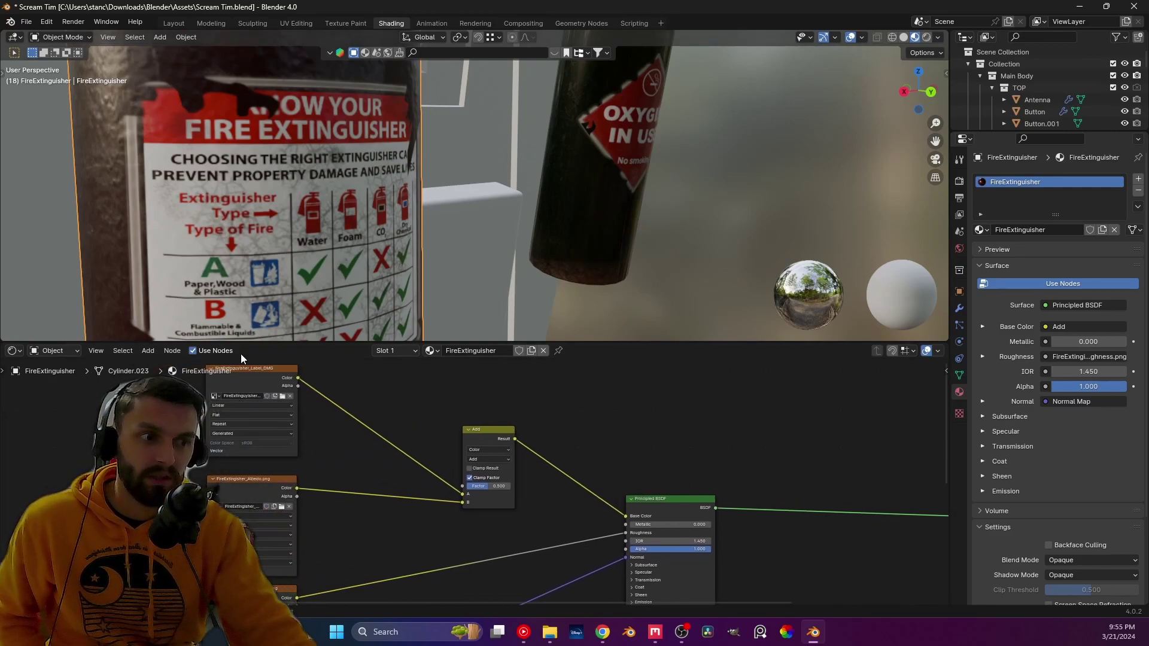
scroll(378, 292, "up", 2)
scroll(378, 292, "down", 3)
scroll(477, 490, "down", 1)
scroll(478, 486, "up", 1)
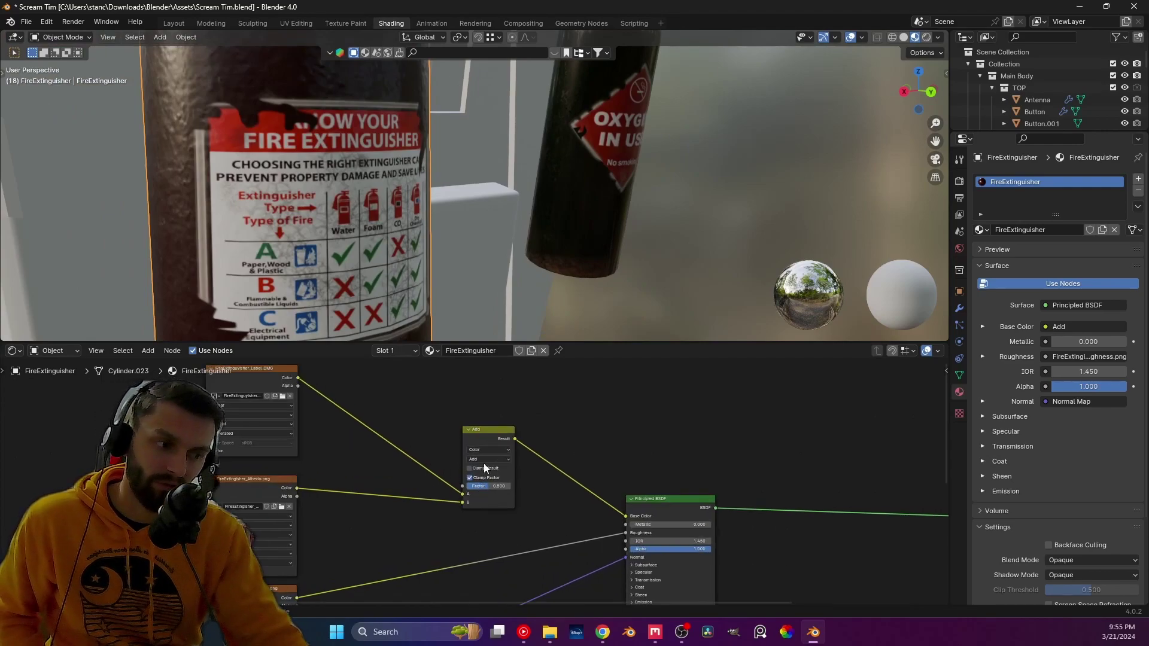
- Try the Mix blending mode on the node combining label and albedo, inspect the extinguisher, and restore Add
left_click(483, 461)
left_click(479, 285)
scroll(321, 289, "down", 2)
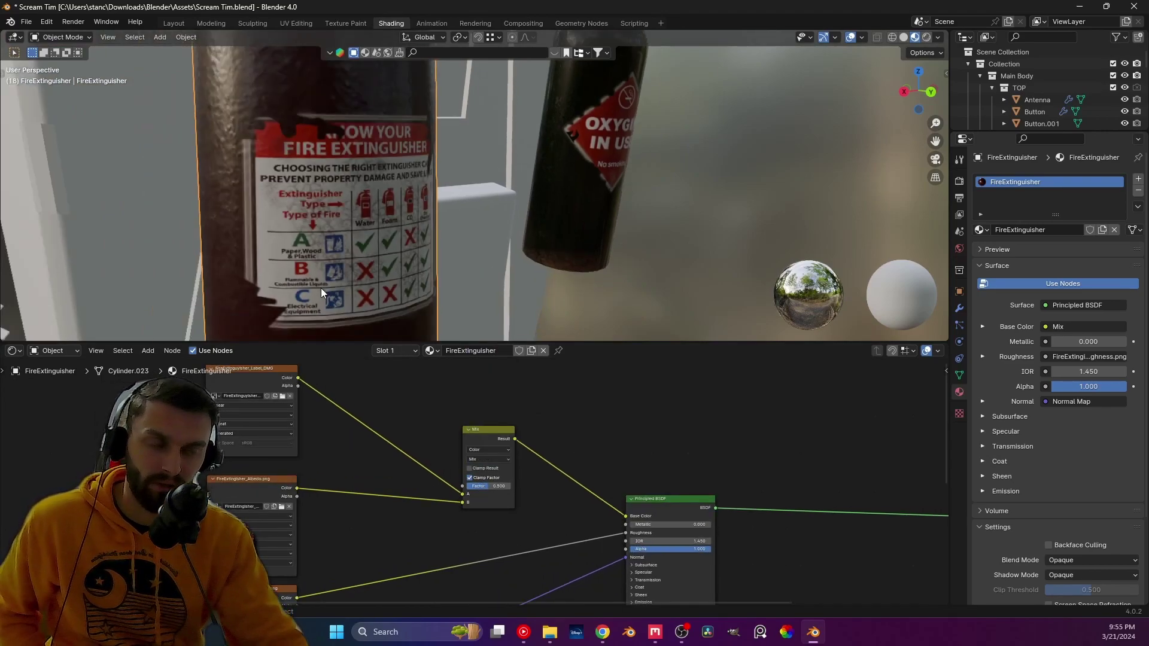
middle_click_drag(361, 150, 310, 152)
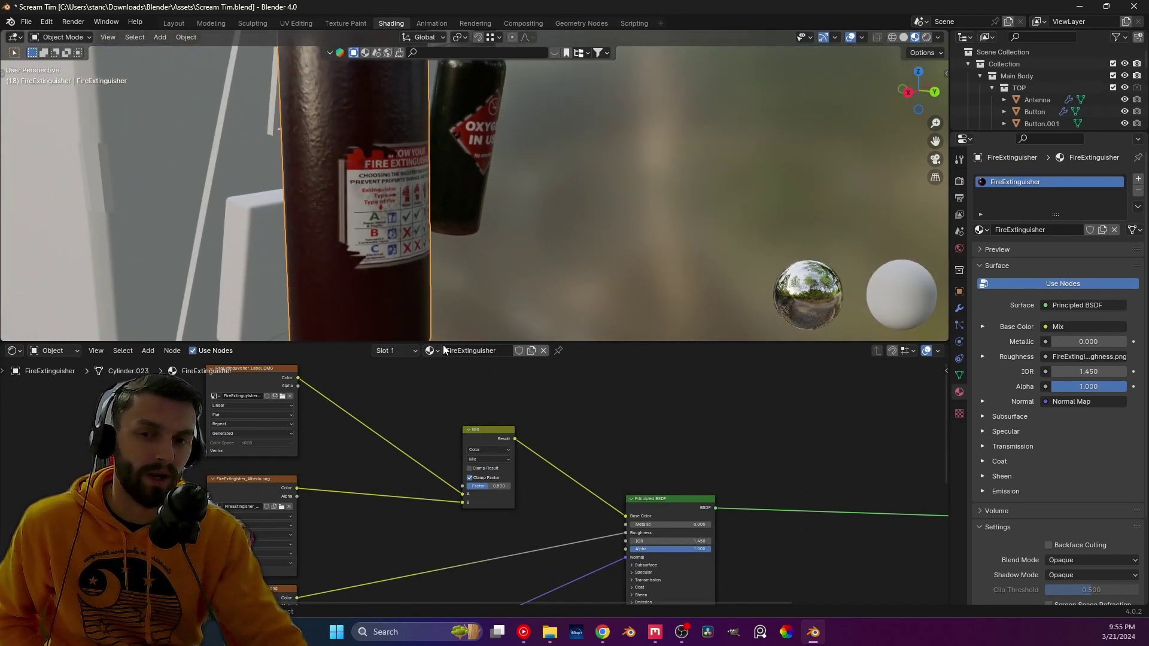
left_click(483, 458)
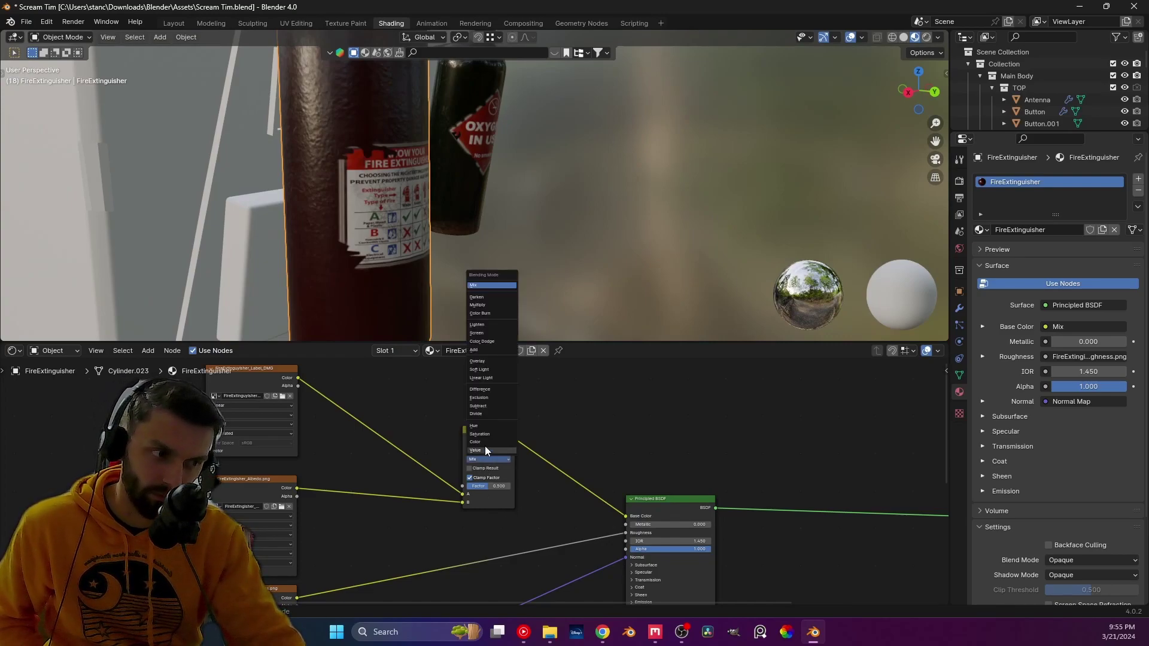
left_click(490, 348)
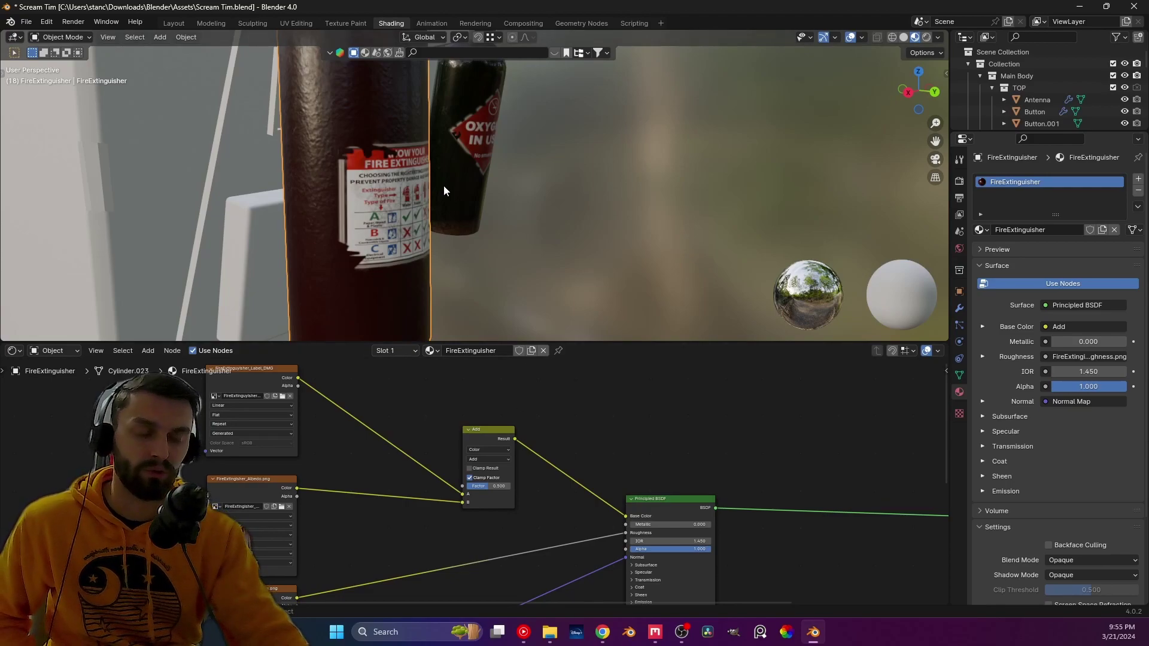
- Try the Lighten and Screen blending modes on the node combining label and albedo, and set it to Overlay
middle_click_drag(444, 186, 343, 90)
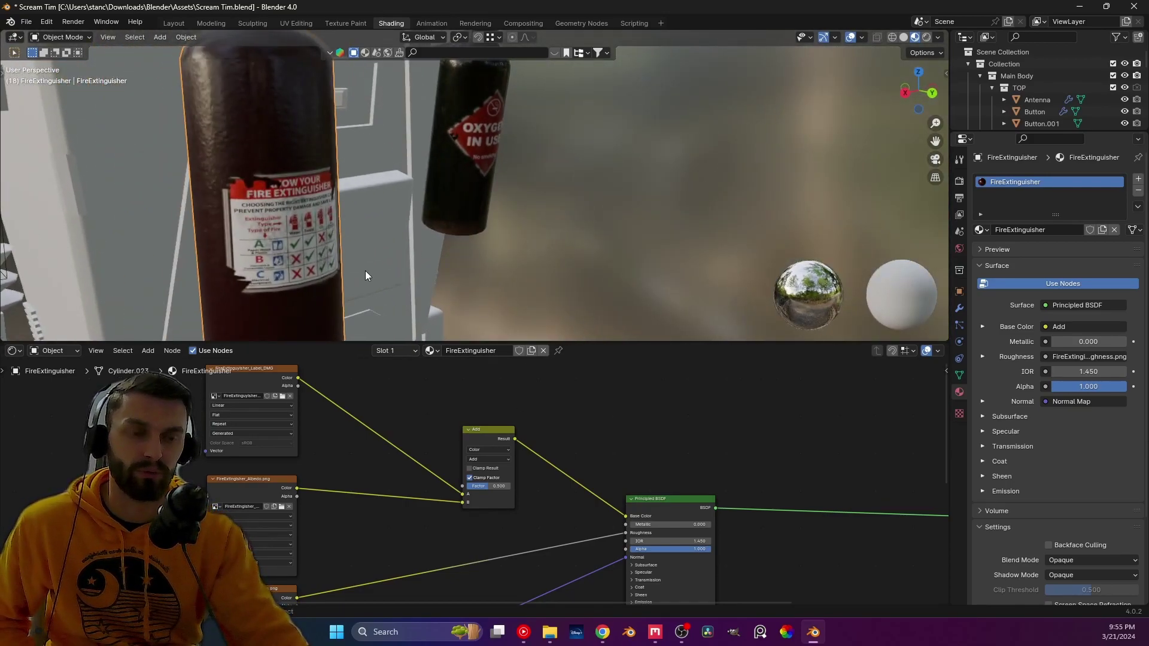
left_click(487, 458)
left_click(486, 324)
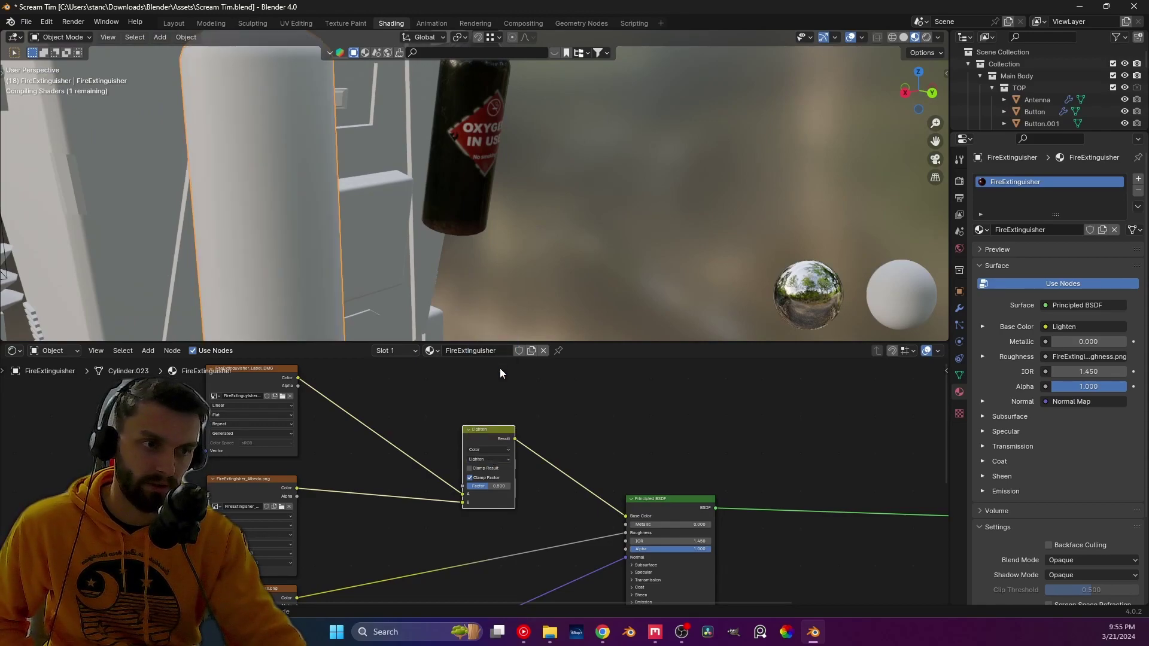
left_click(502, 459)
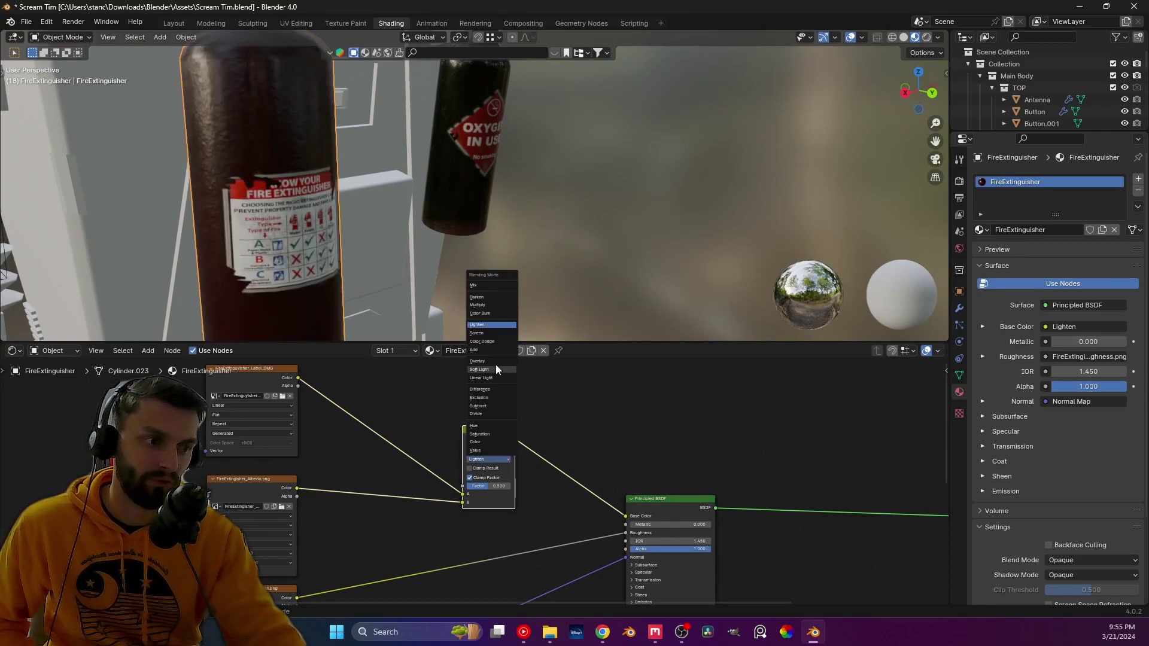
left_click(488, 334)
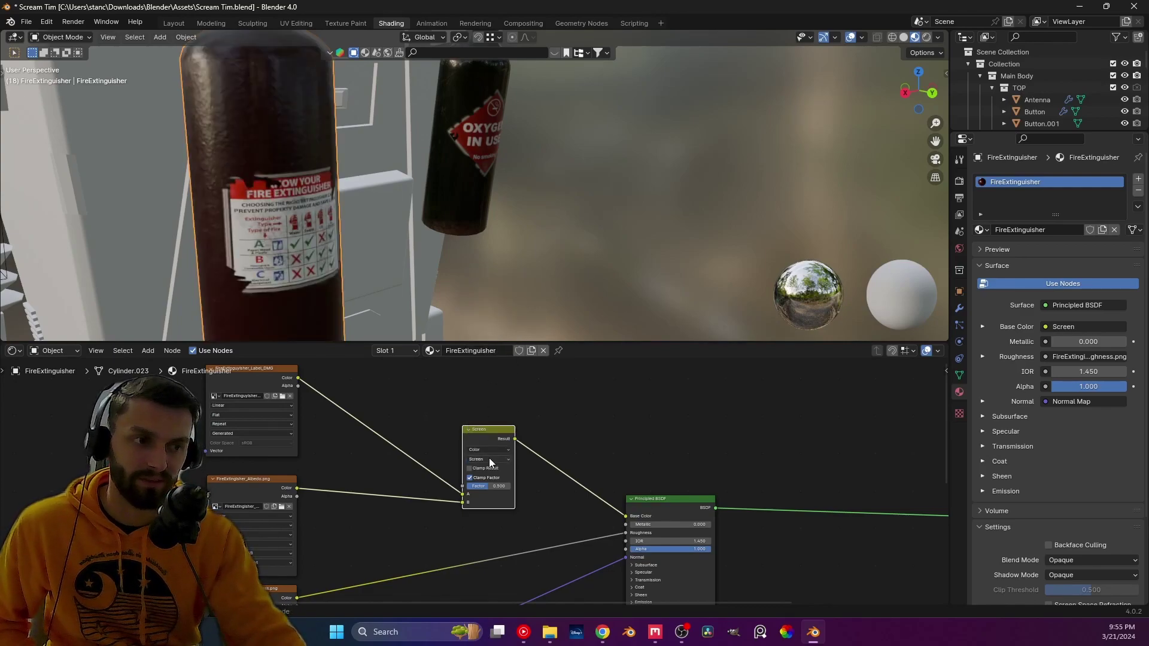
left_click(490, 459)
left_click(497, 361)
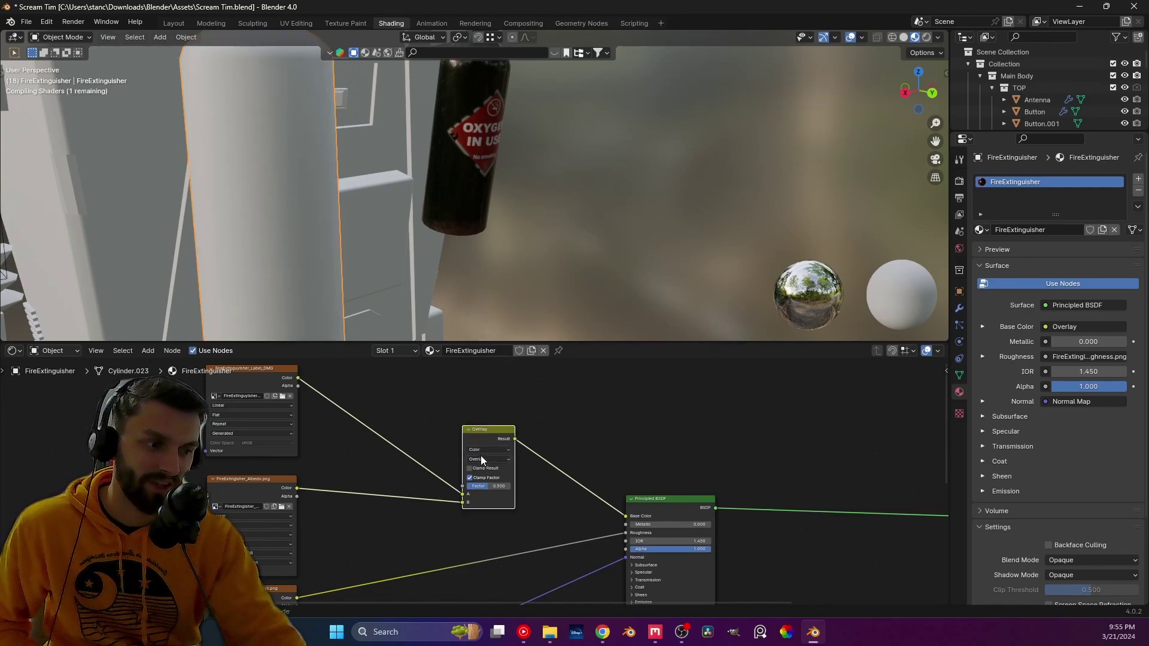
- Set the node combining label and albedo back to the Add blending mode and inspect the extinguisher
left_click(480, 459)
left_click(489, 349)
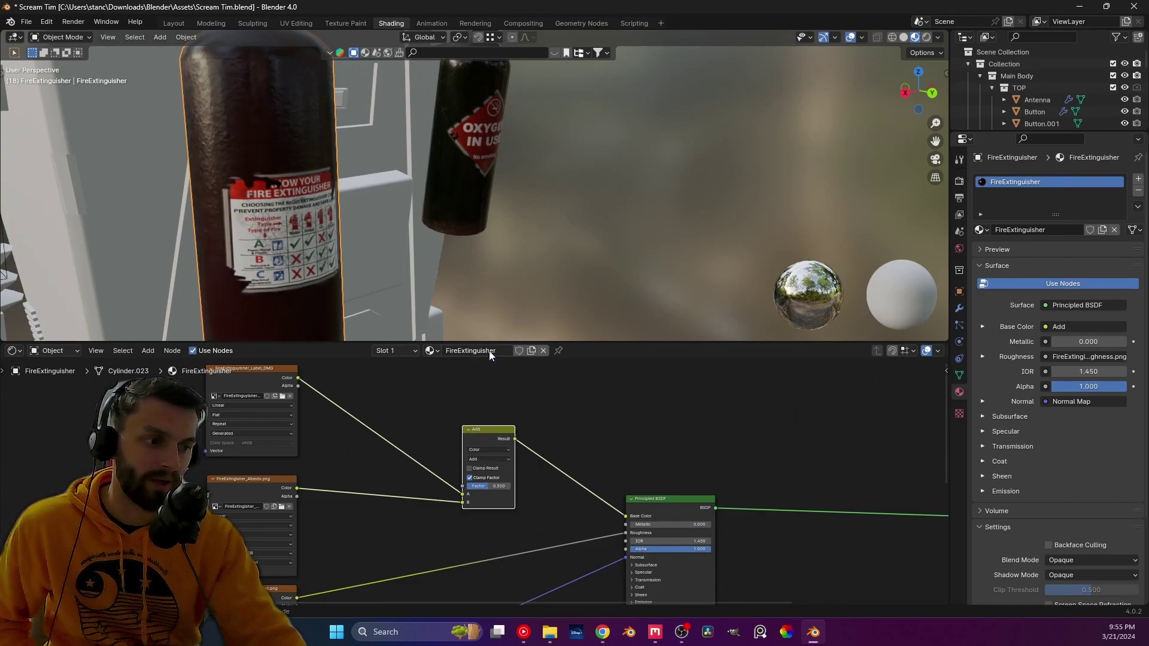
scroll(419, 251, "down", 2)
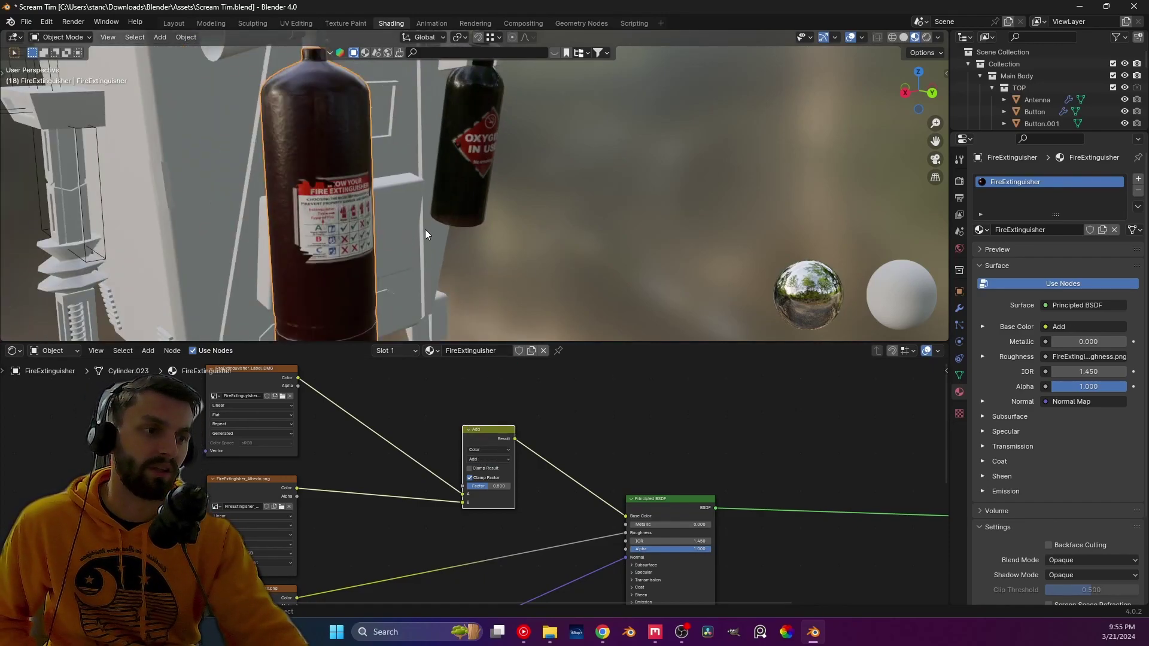
middle_click_drag(426, 231, 384, 221)
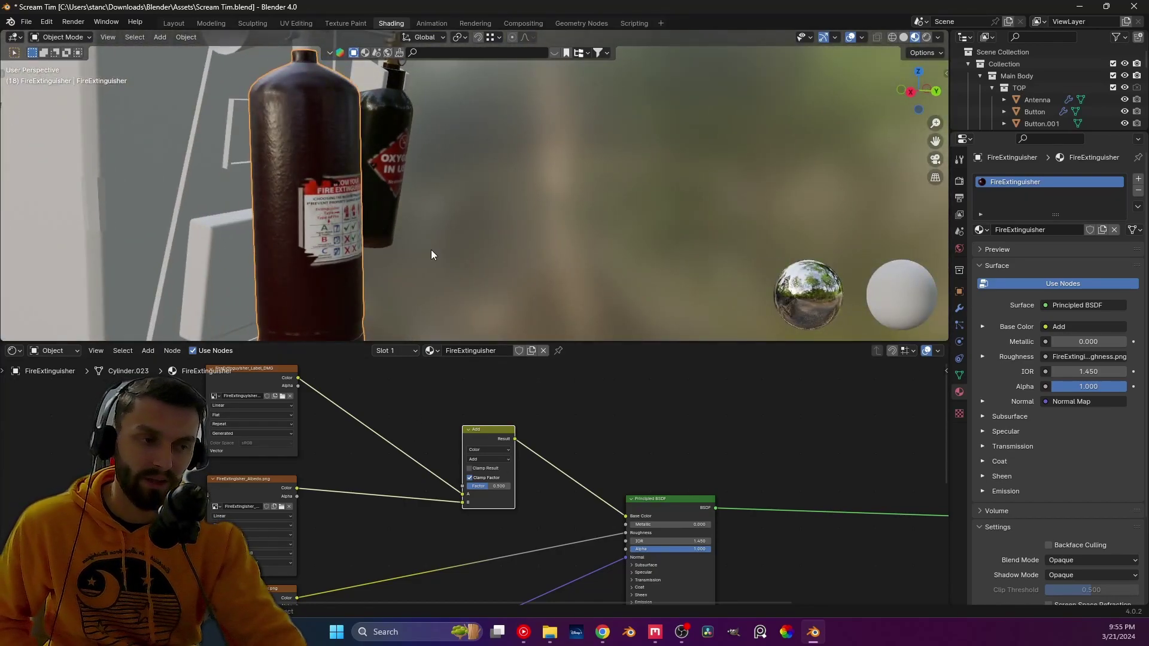
- Disconnect the label texture from the Add node and set the freed A colour to a saturated dark red
right_click_drag(412, 458, 439, 461, "ctrl")
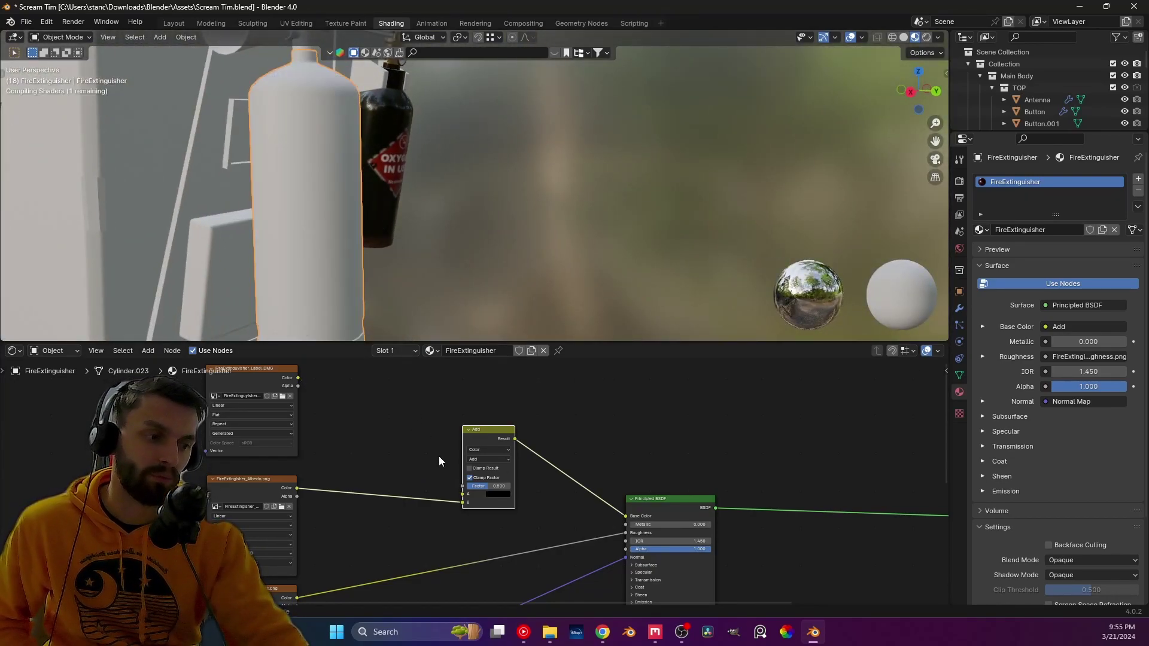
left_click(501, 495)
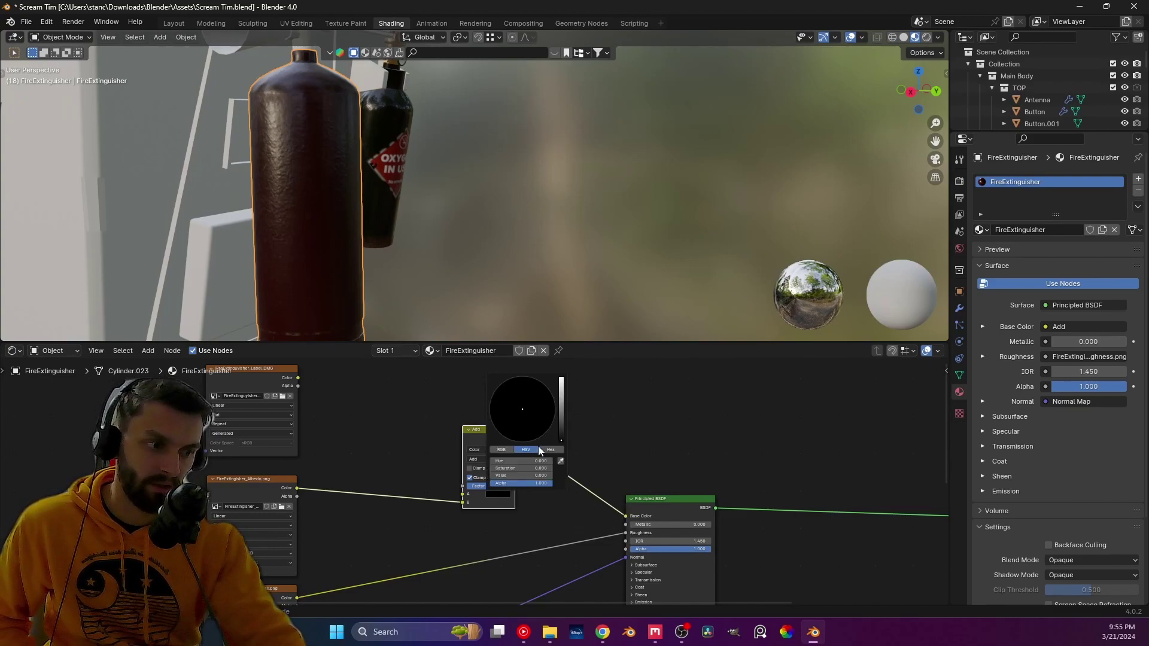
mouse_move(563, 434)
left_mouse_down()
mouse_move(562, 402)
mouse_move(561, 414)
left_mouse_up()
left_click(520, 440)
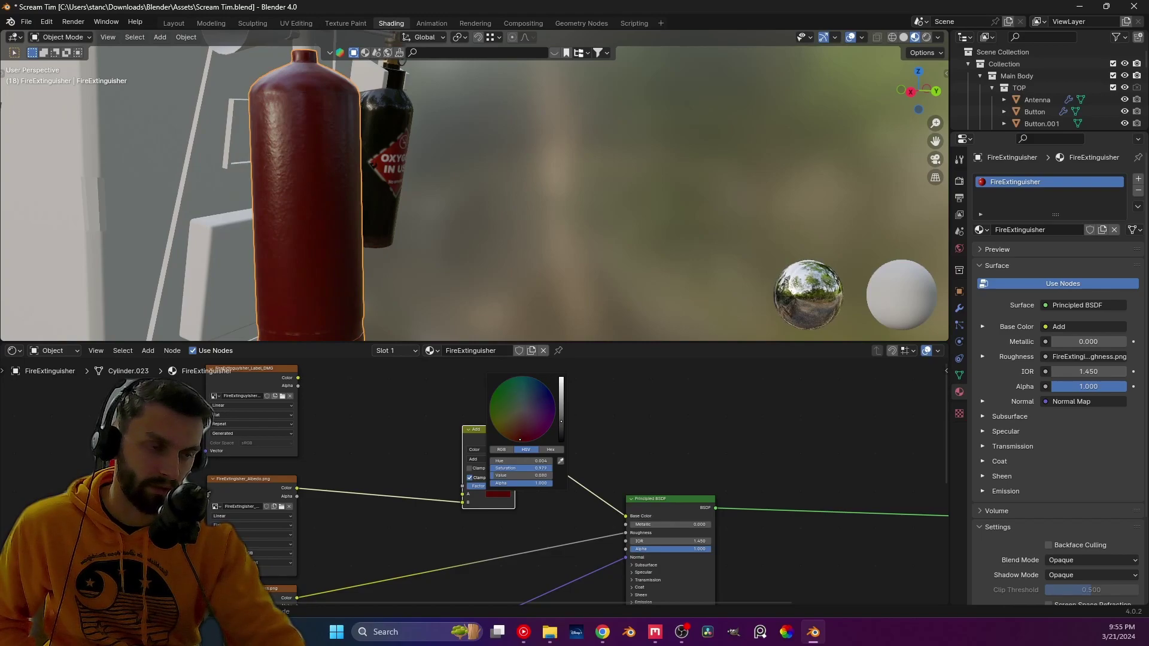
- Move the Add node closer to the image textures and insert a duplicate of it before the Principled BSDF's Base Color
middle_click_drag(329, 239, 407, 251)
left_click_drag(505, 483, 428, 513)
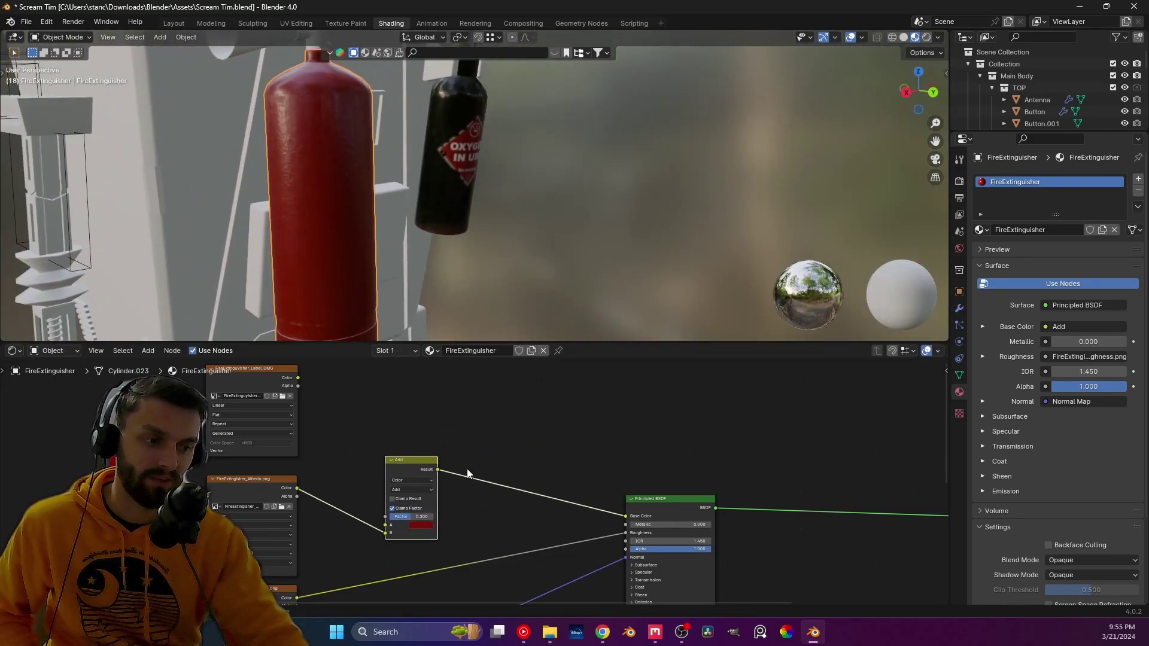
key("shift+d")
left_click(554, 413)
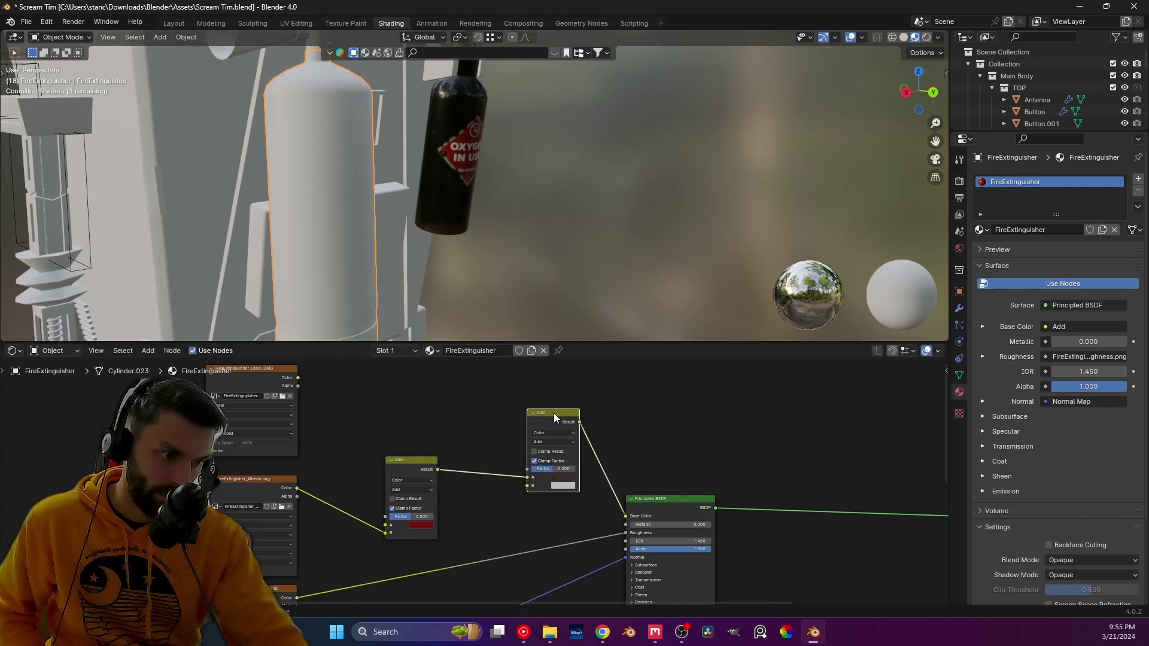
- Feed the label texture's colour into input A of the second Add node and the red-tinted albedo result into input B
left_click_drag(297, 378, 530, 478)
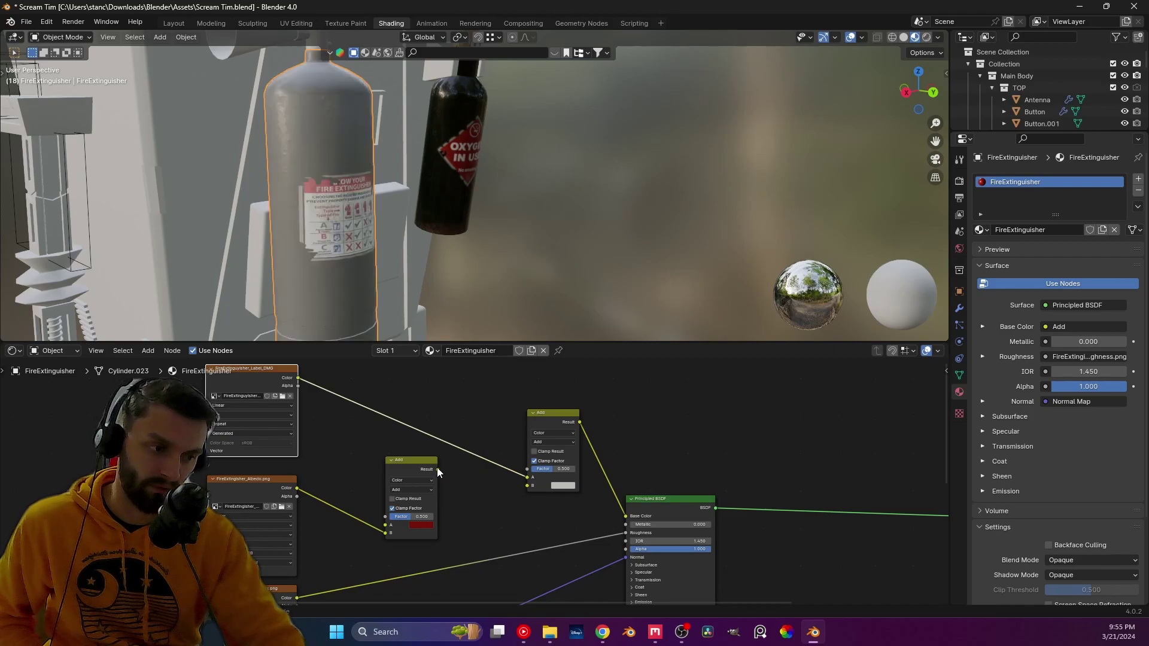
left_click_drag(438, 469, 515, 490)
left_click_drag(551, 525, 552, 514)
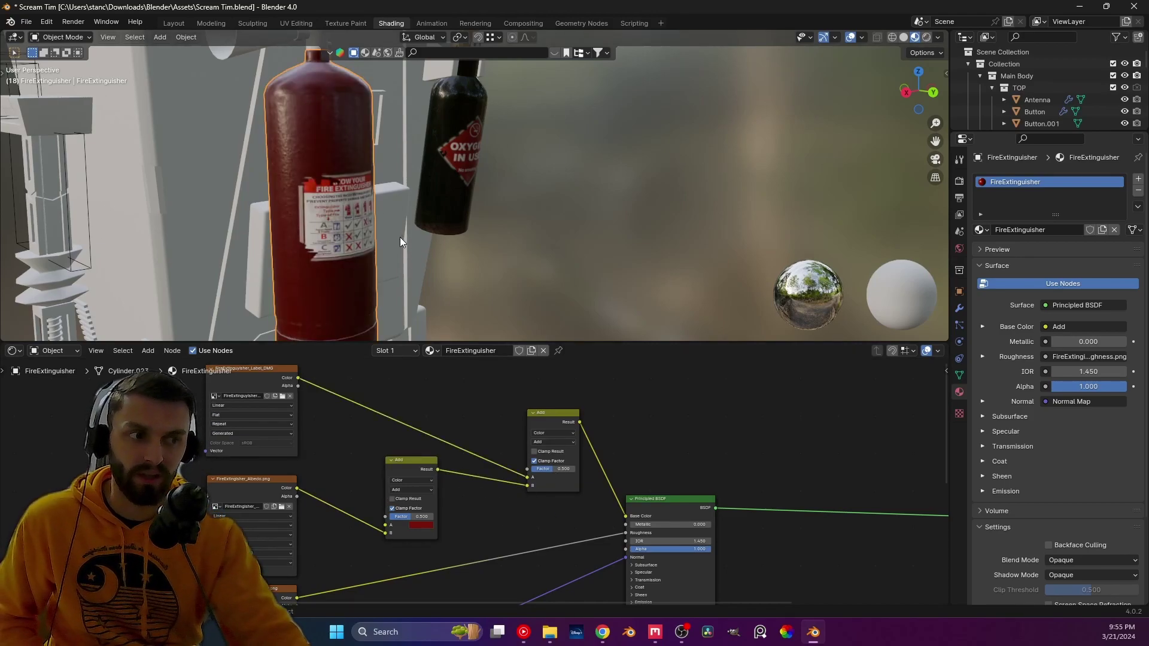
mouse_move(400, 237)
middle_mouse_down()
mouse_move(325, 231)
mouse_move(390, 231)
middle_mouse_up()
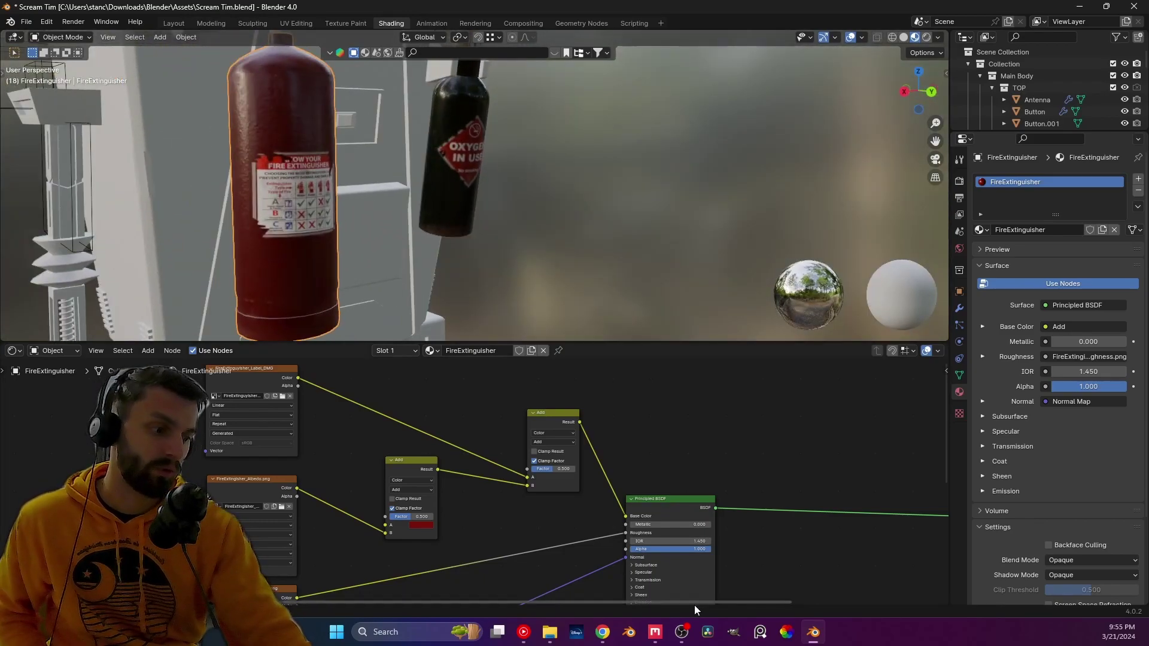
- Switch to Quixel Mixer and apply a brighter red, about A51E1E, as the Iron layer's albedo colour
left_click(655, 632)
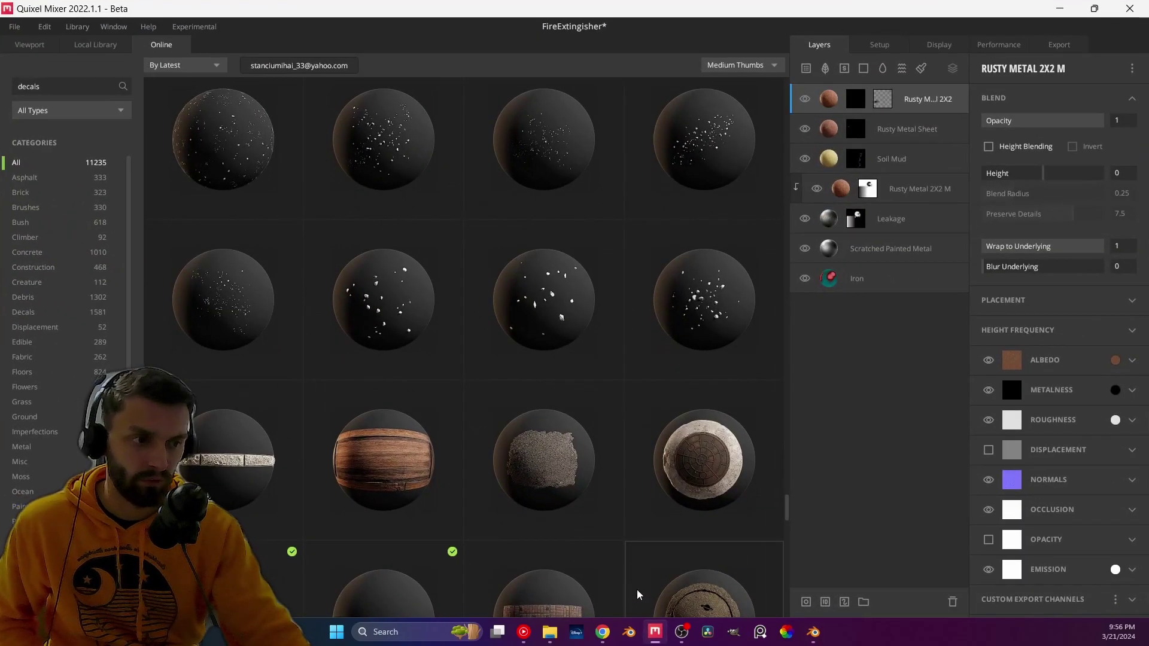
left_click(54, 45)
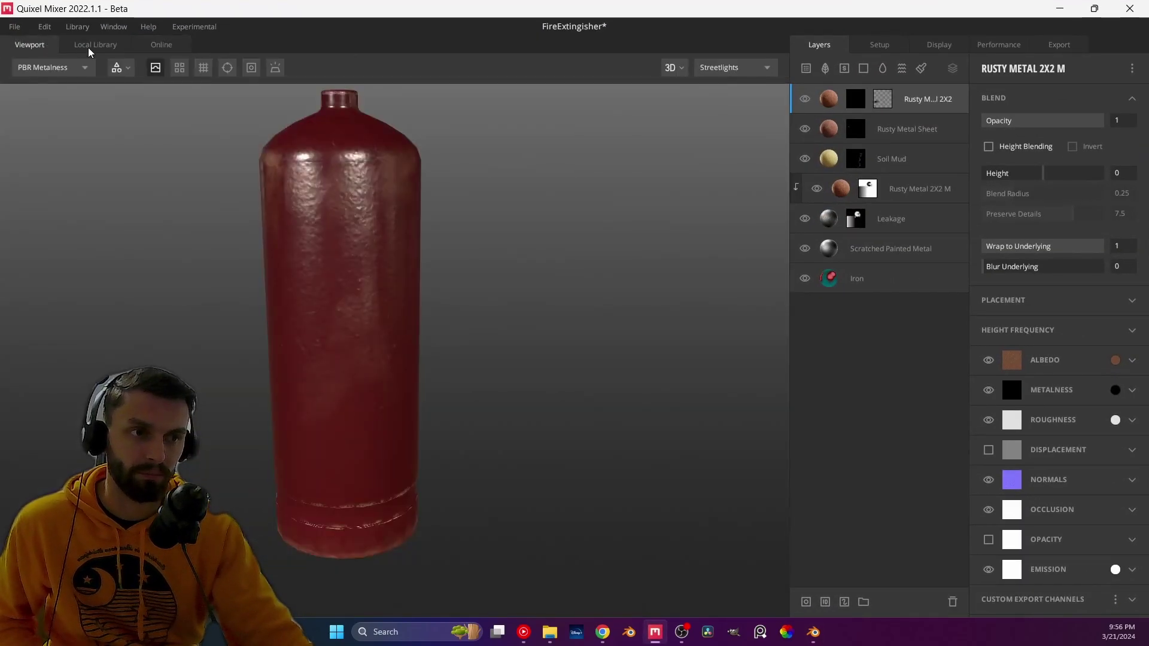
left_click(860, 280)
left_click(1115, 360)
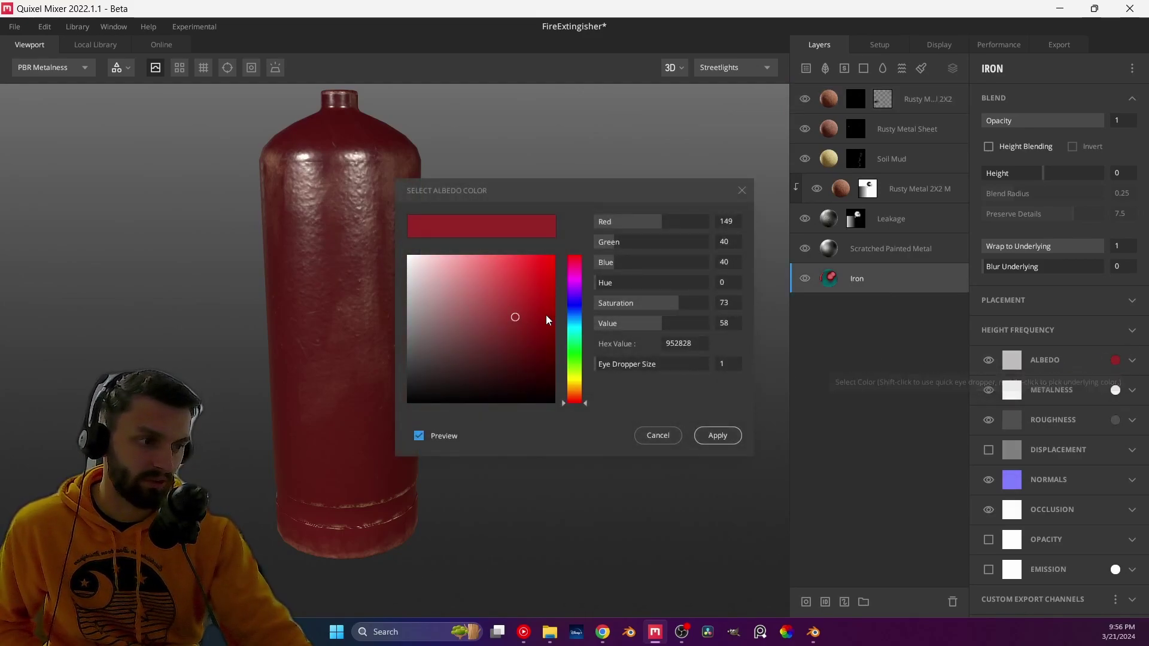
mouse_move(515, 317)
left_mouse_down()
mouse_move(544, 303)
mouse_move(529, 292)
mouse_move(522, 316)
mouse_move(547, 313)
mouse_move(493, 311)
mouse_move(525, 309)
left_mouse_up()
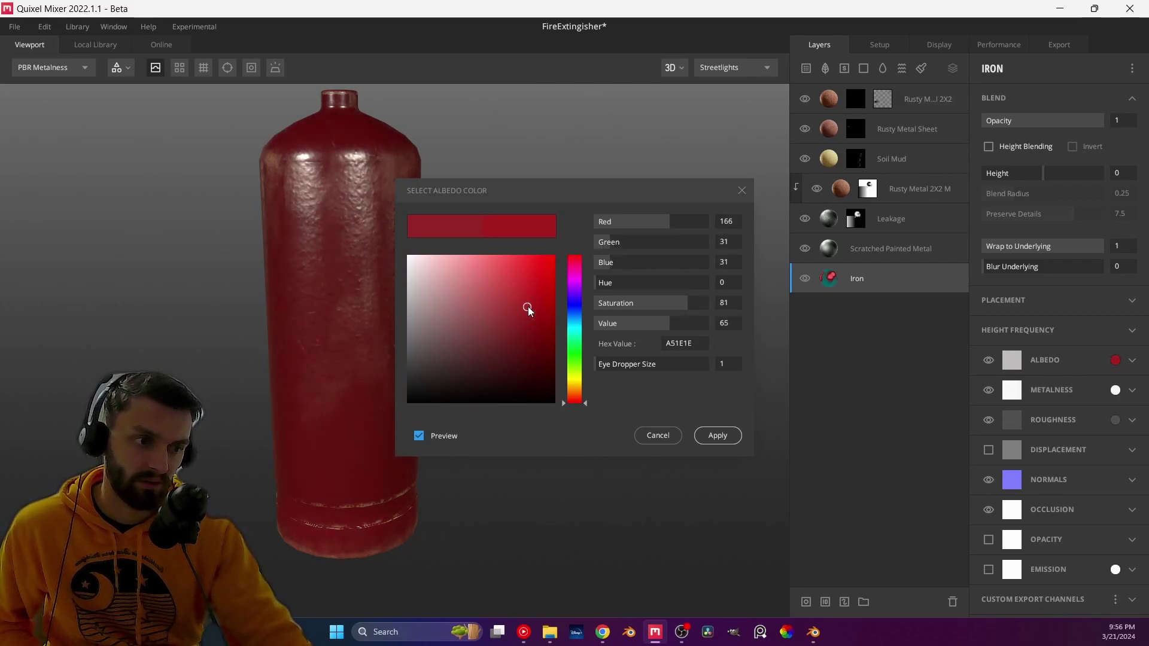
left_click(718, 436)
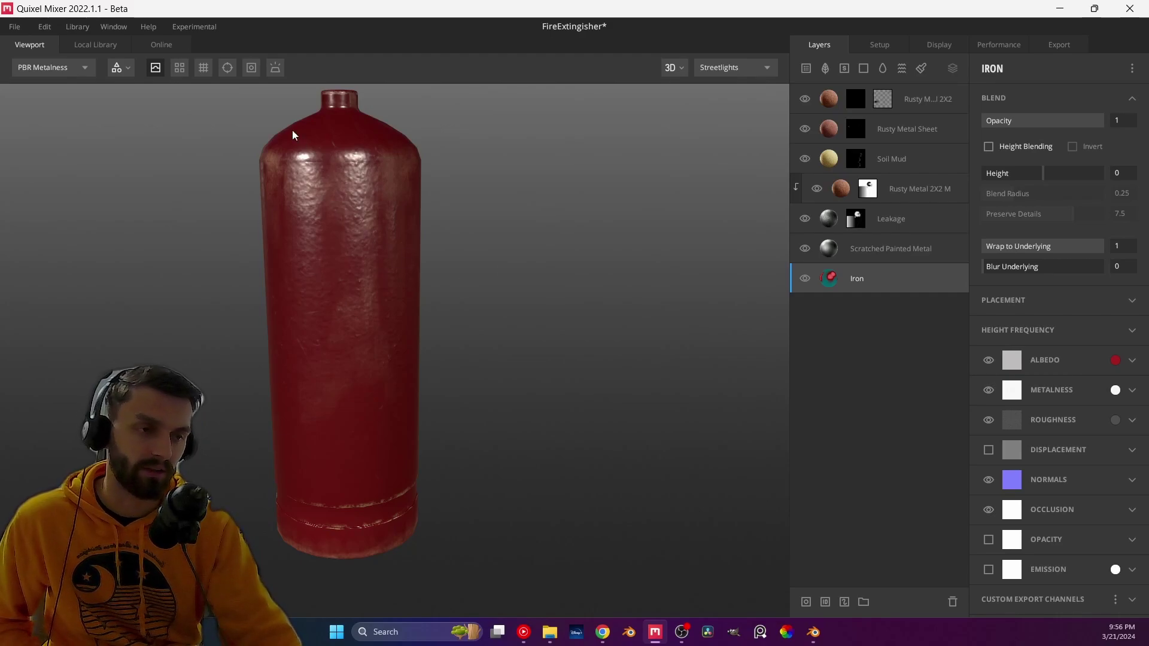
- Switch back to Blender and examine the oxygen tank's label up close along with its Tank#2 shader nodes
left_click(1061, 8)
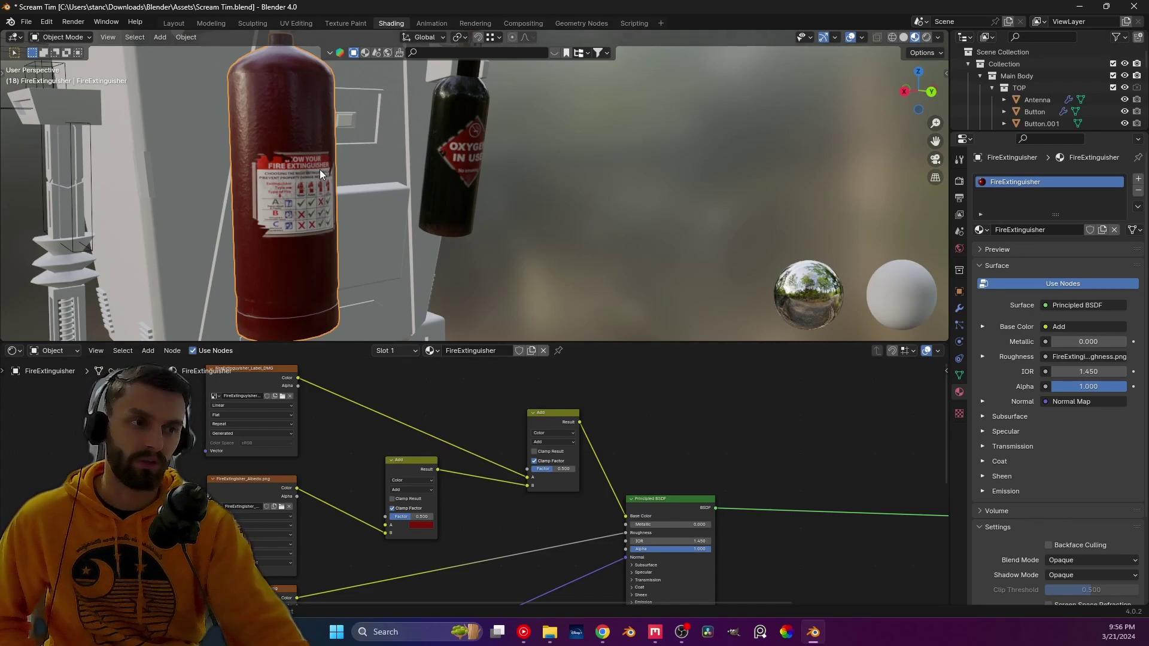
scroll(320, 192, "down", 4)
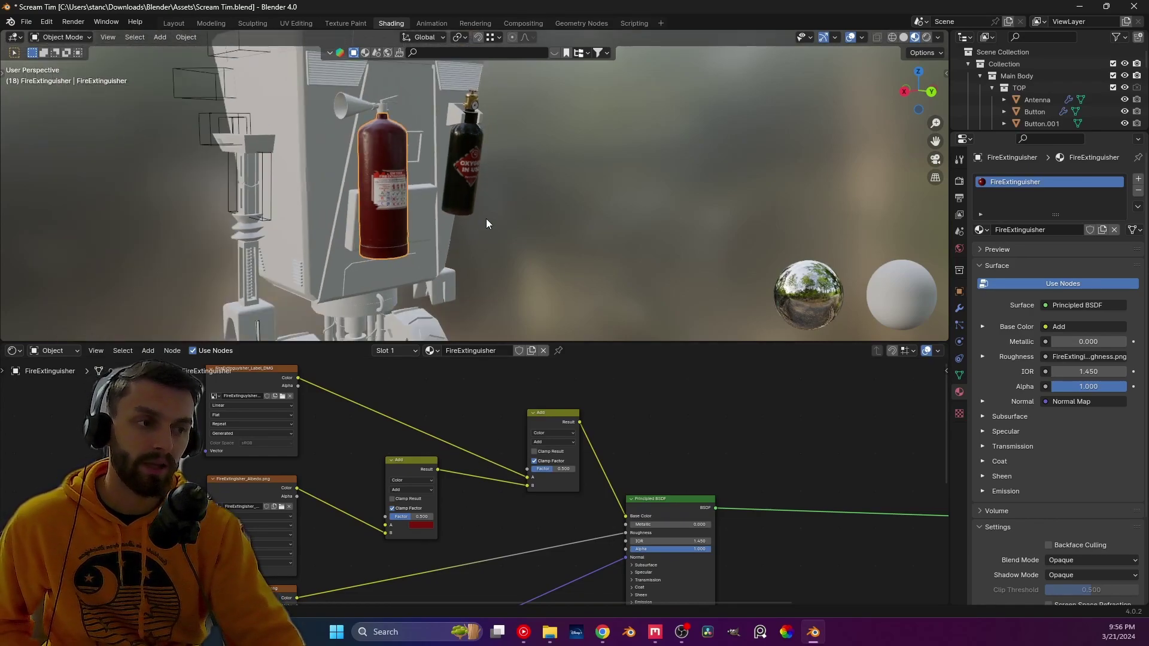
middle_click_drag(486, 218, 425, 173)
scroll(435, 226, "up", 6)
scroll(451, 231, "up", 3)
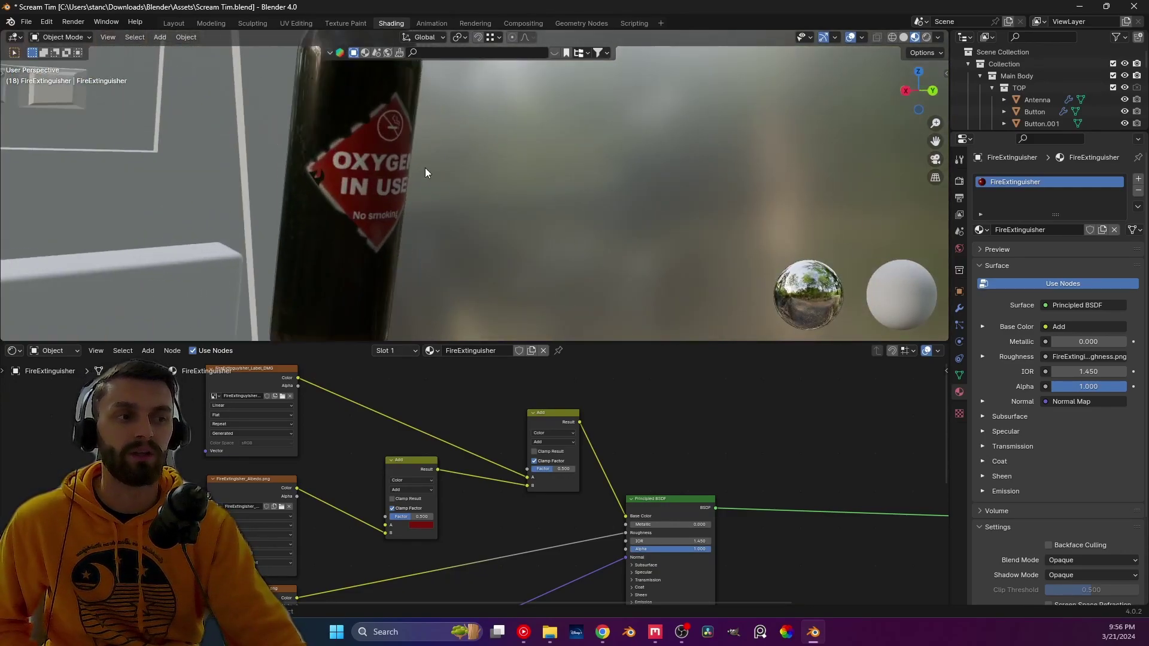
left_click(378, 160)
scroll(524, 580, "down", 2)
middle_click_drag(525, 580, 522, 494)
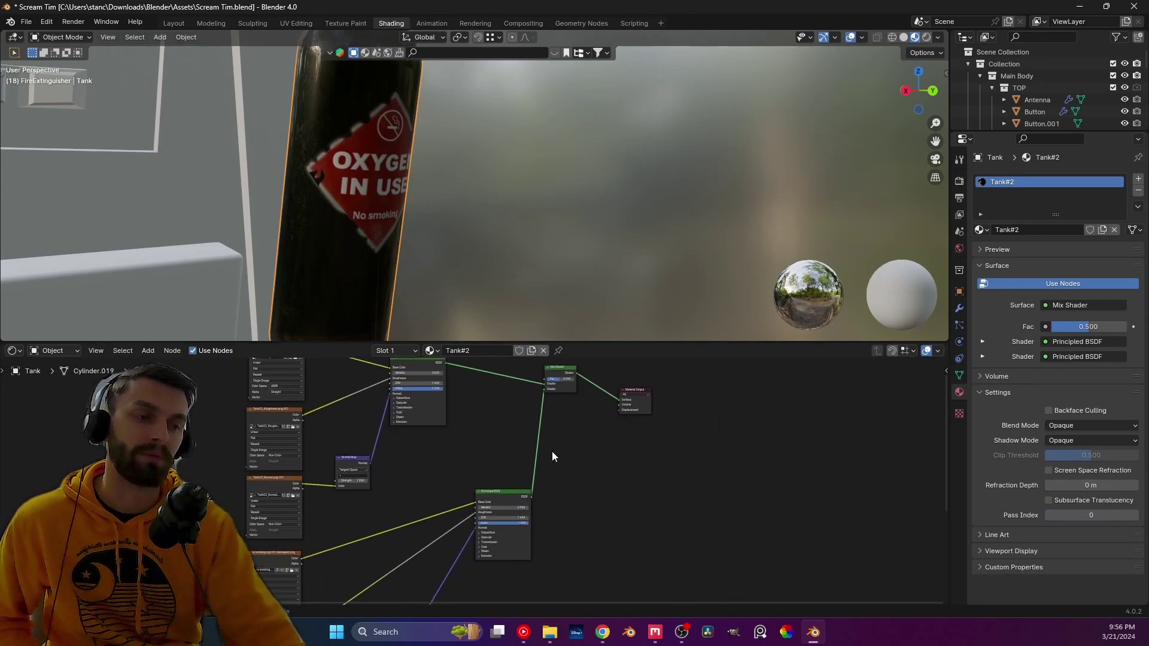
scroll(267, 167, "up", 3)
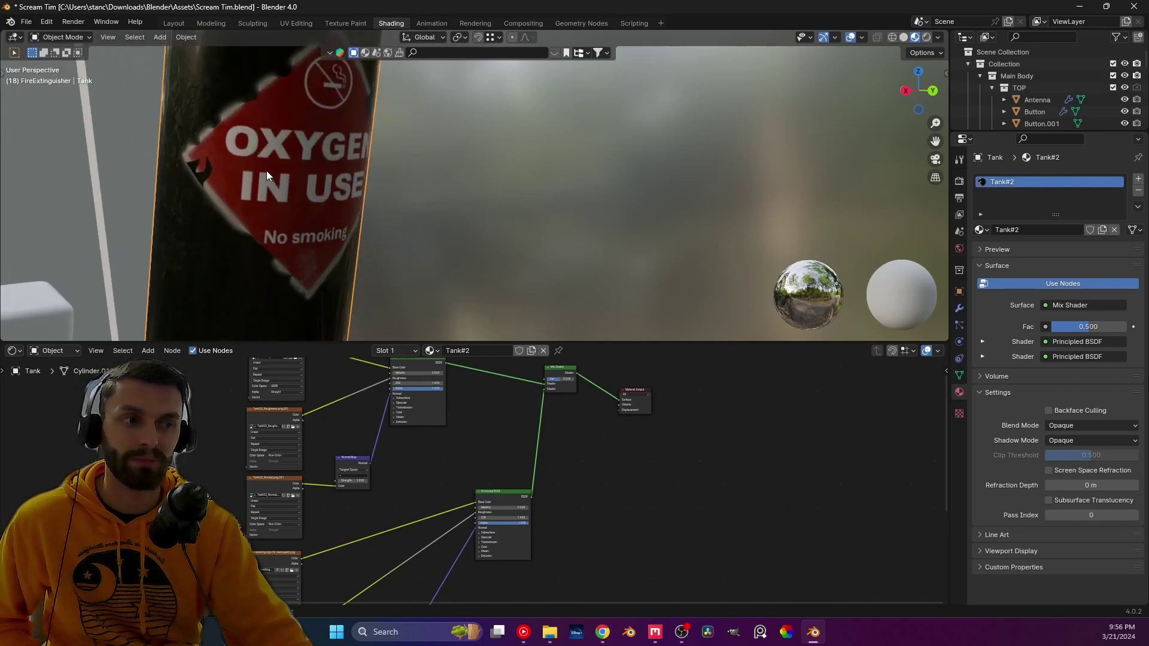
middle_click_drag(264, 174, 218, 124)
scroll(266, 173, "down", 2)
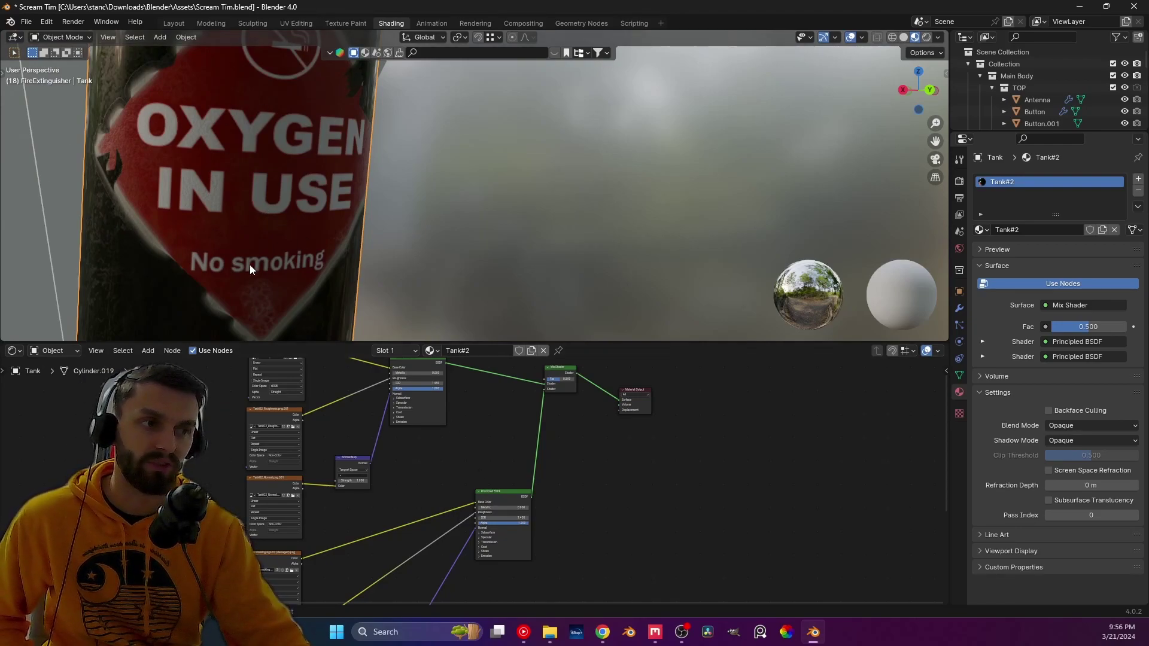
scroll(337, 230, "down", 8)
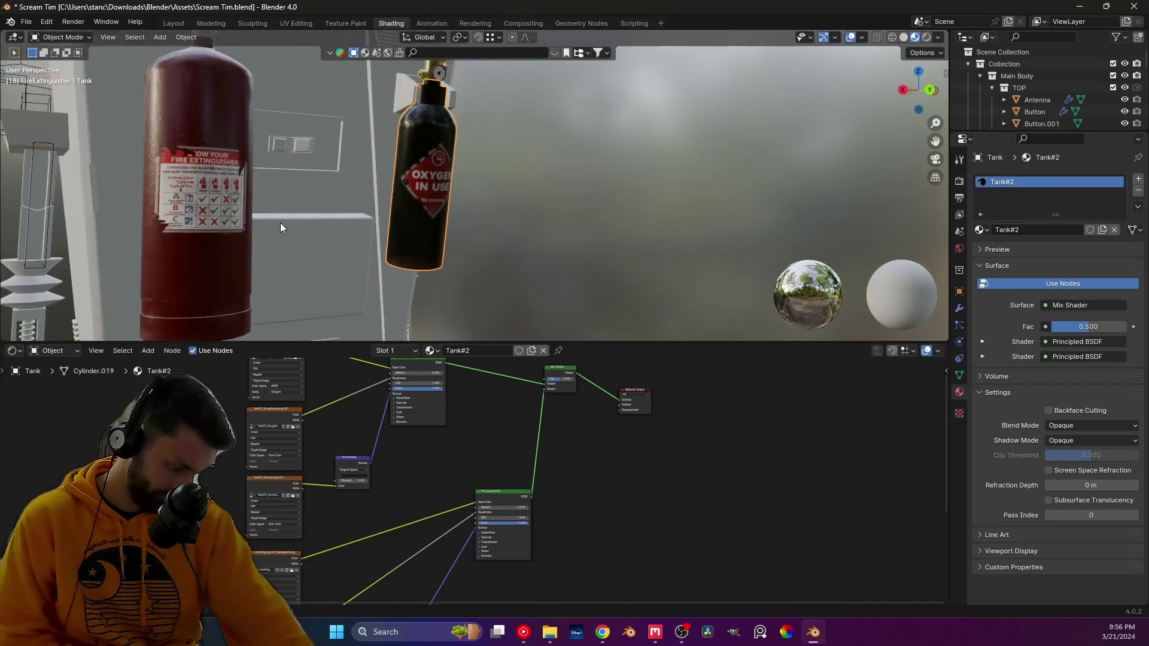
- Select the fire extinguisher in back view and frame its whole shader node tree
key("ctrl+KP_1")
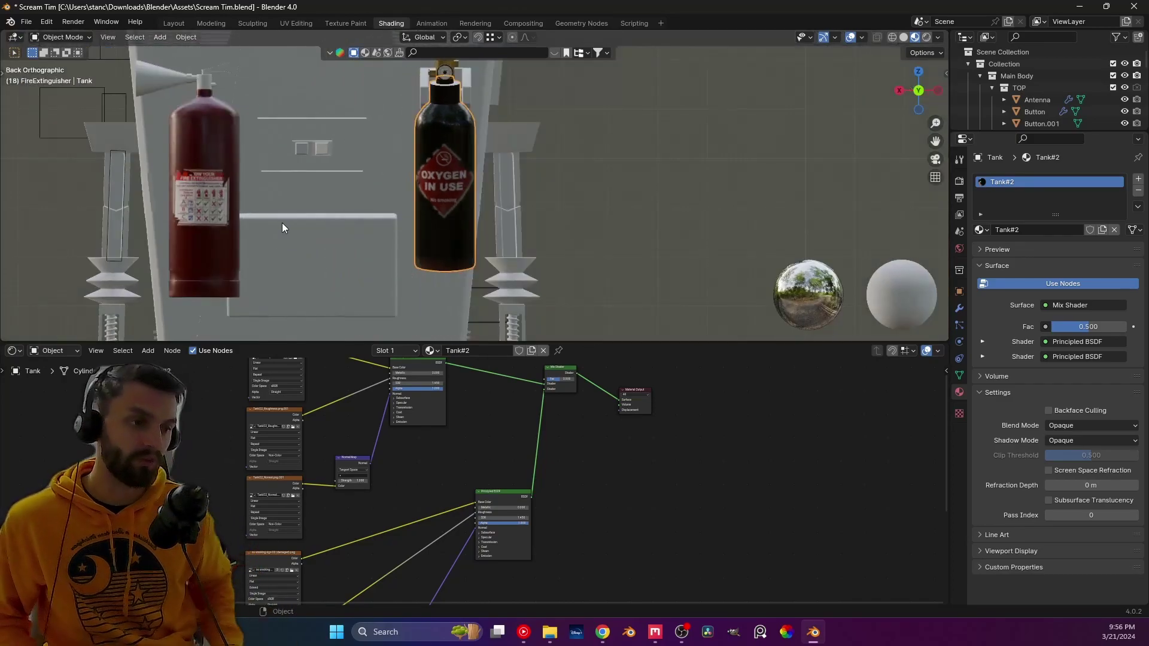
left_click(202, 235)
middle_click_drag(205, 235, 343, 238, "shift")
scroll(343, 238, "up", 1)
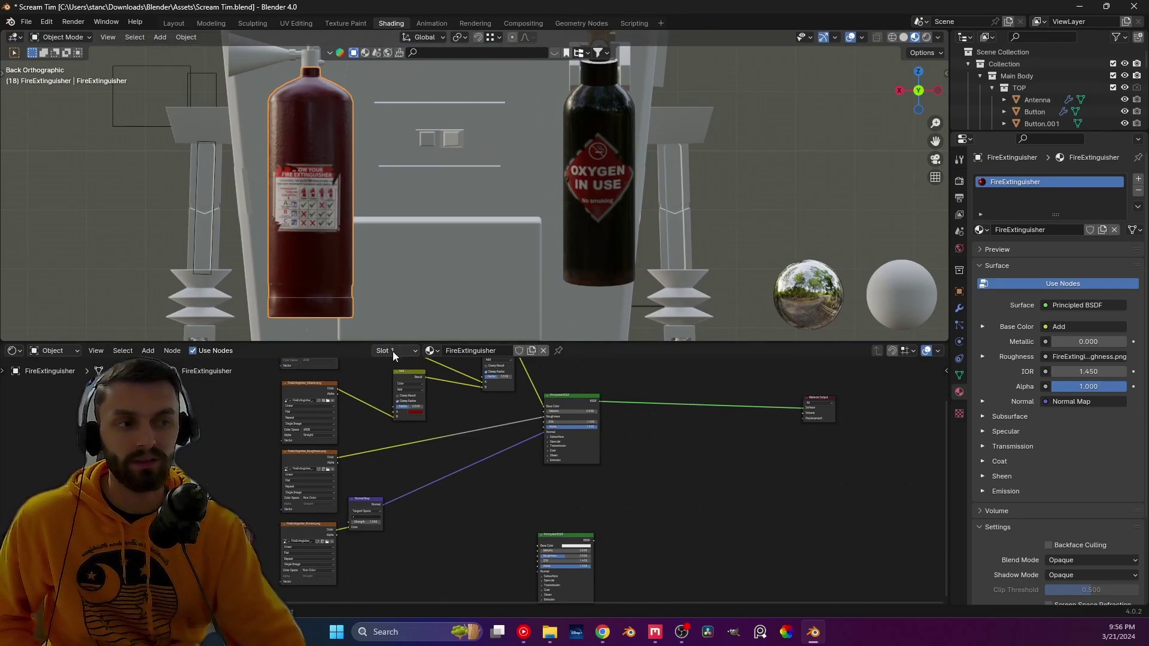
key("Home")
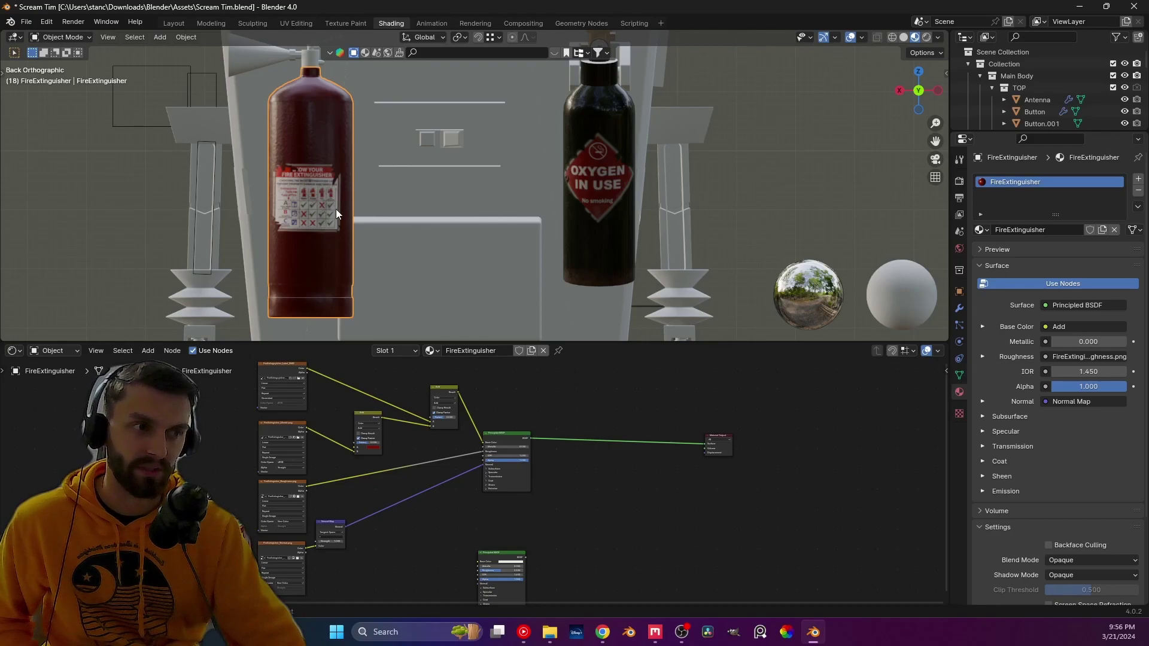
- Open the Texture Paint workspace and set the TexDraw brush colour to black
left_click(348, 23)
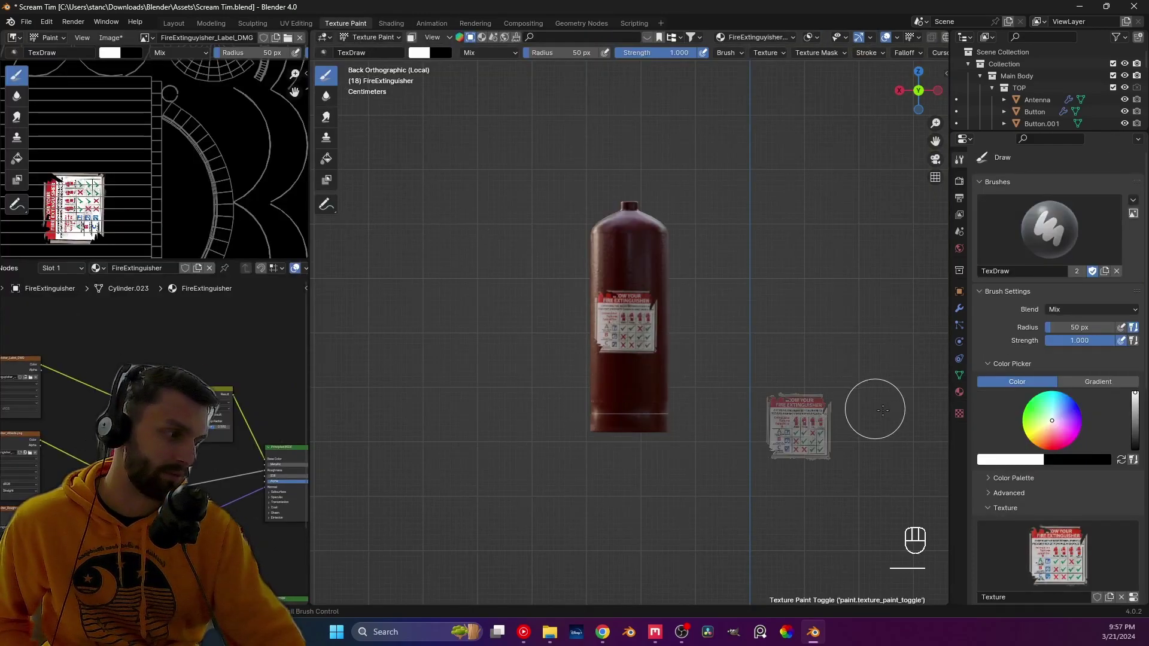
left_click(1134, 423)
left_click_drag(1135, 423, 1135, 449)
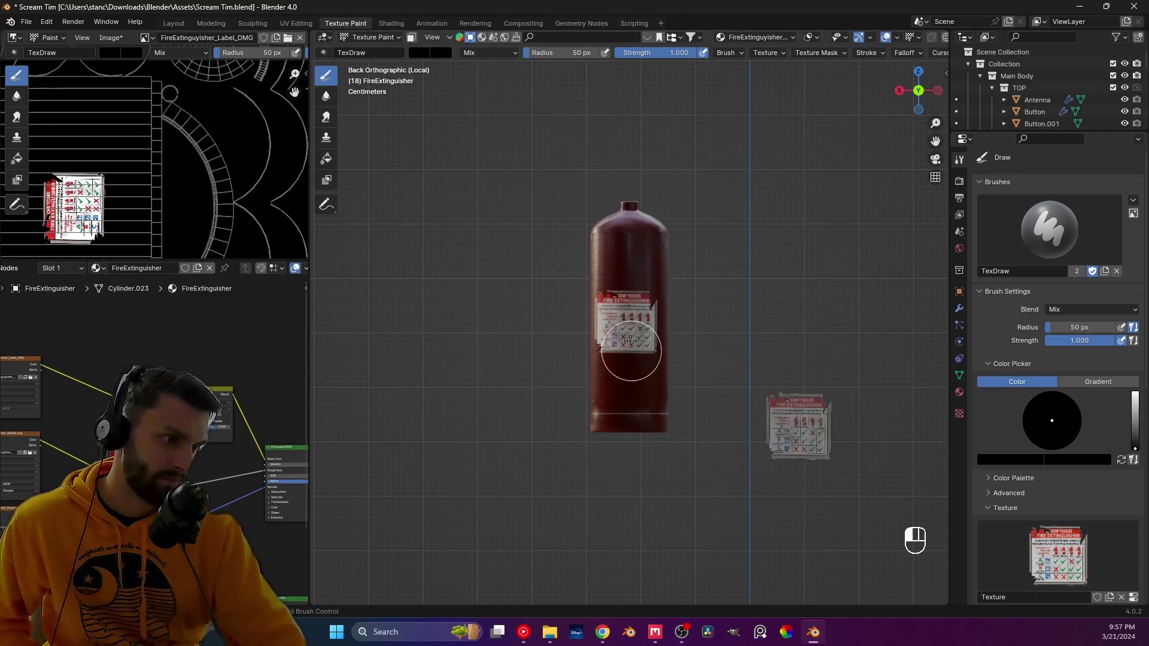
- Make the label image texture node active, select the extinguisher in Object Mode, and return to Texture Paint mode
left_click(29, 374)
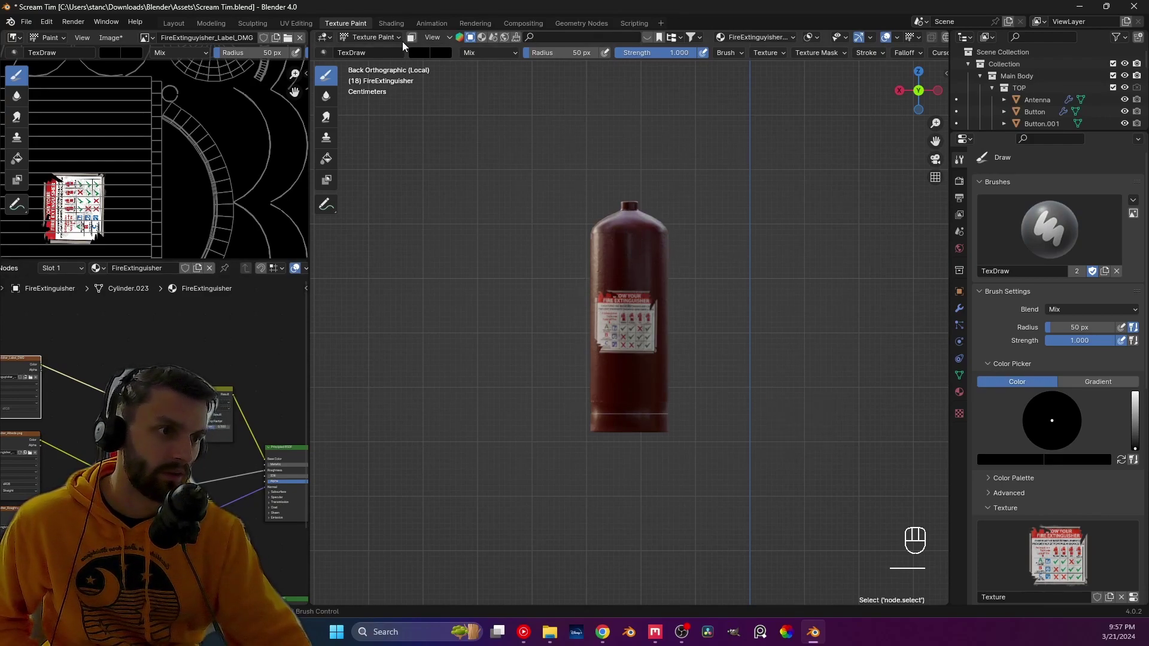
left_click(382, 37)
left_click(377, 54)
key("a")
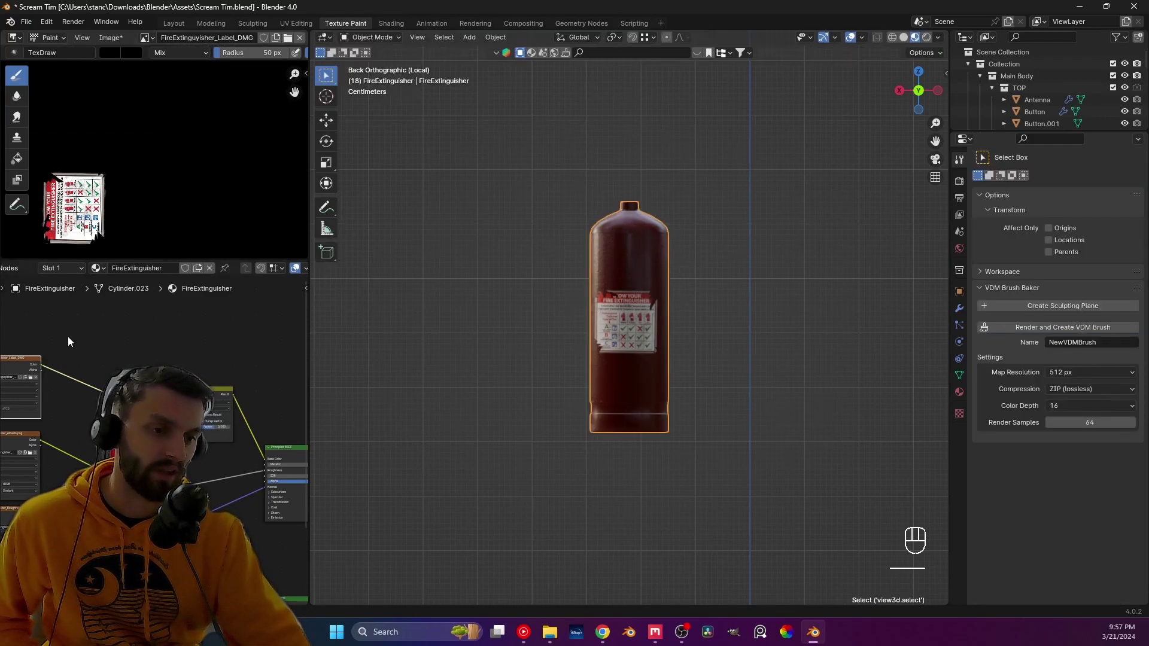
left_click(369, 39)
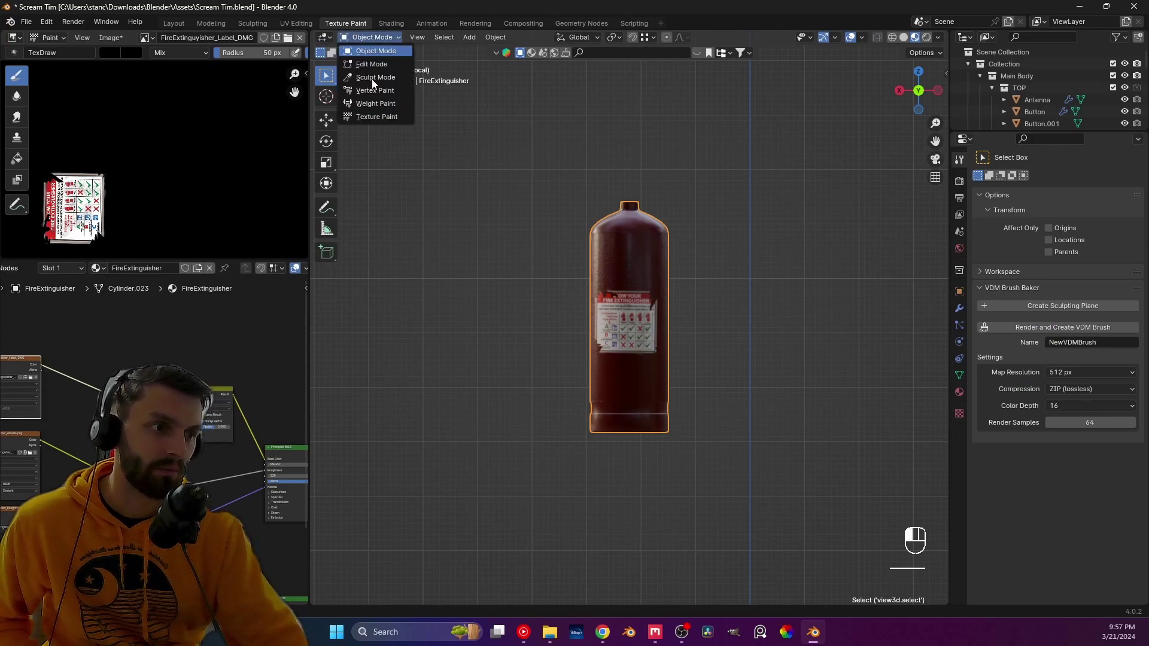
left_click(371, 114)
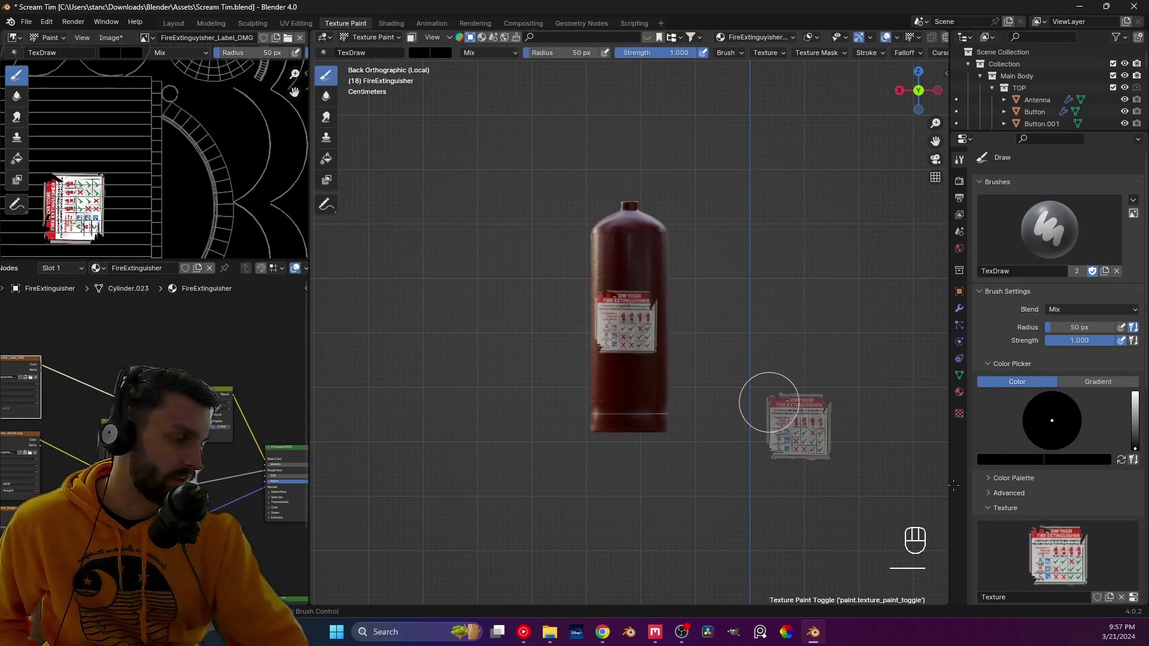
- Change the brush texture's mapping from Stencil to Tiled
scroll(1096, 460, "down", 3)
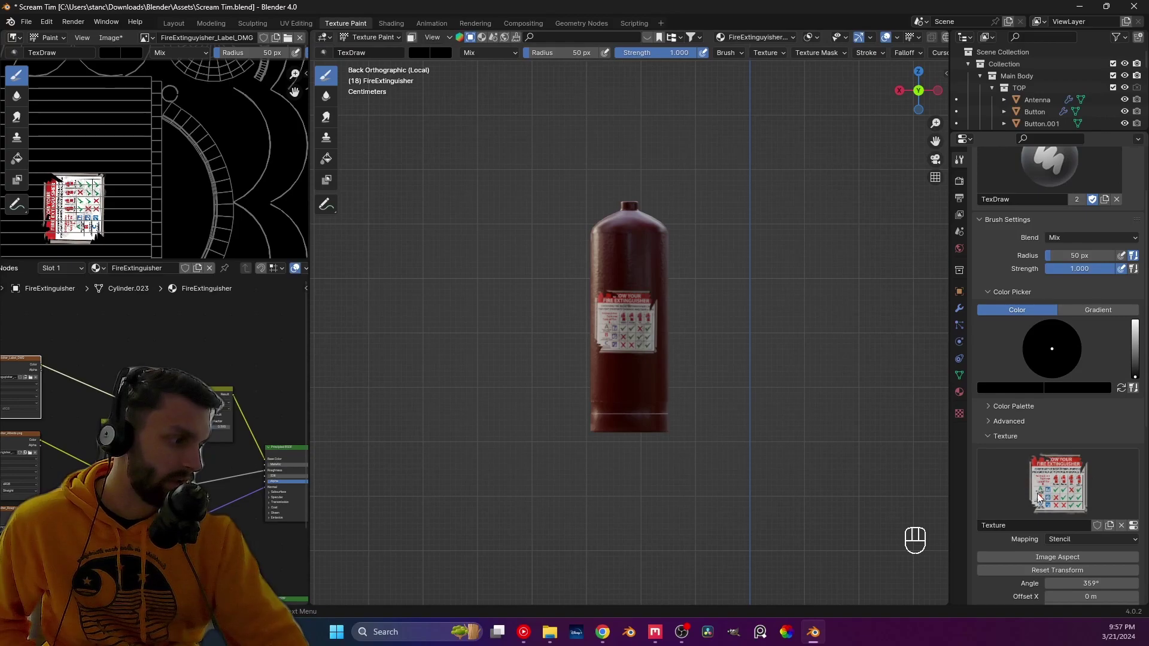
left_click(1132, 541)
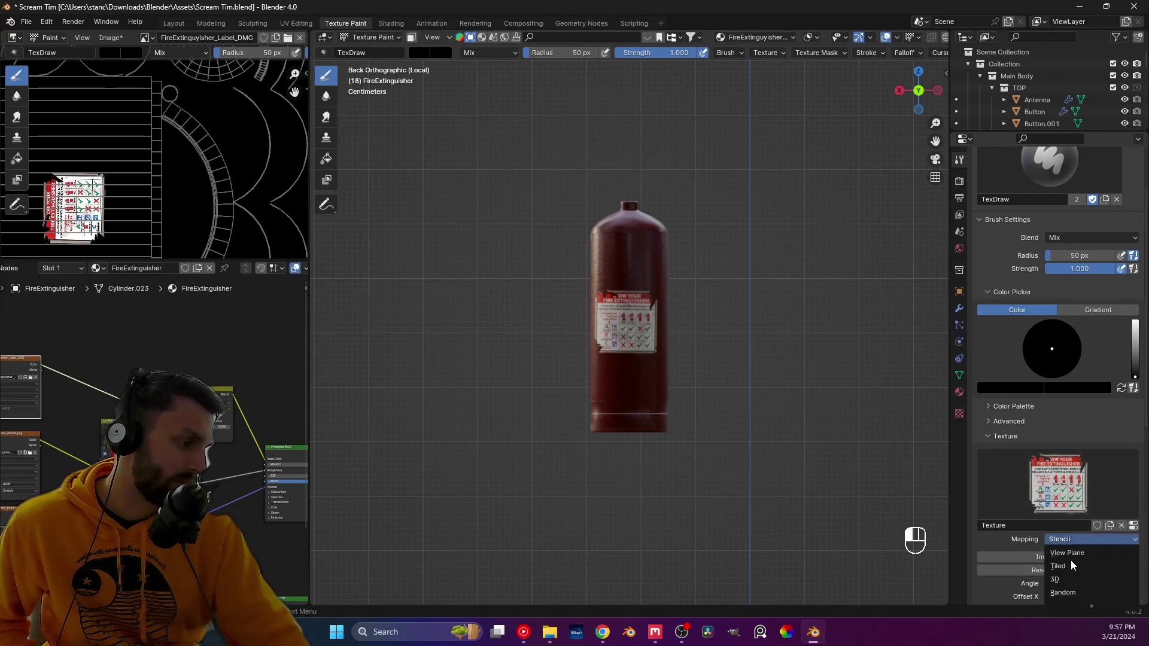
left_click(1071, 563)
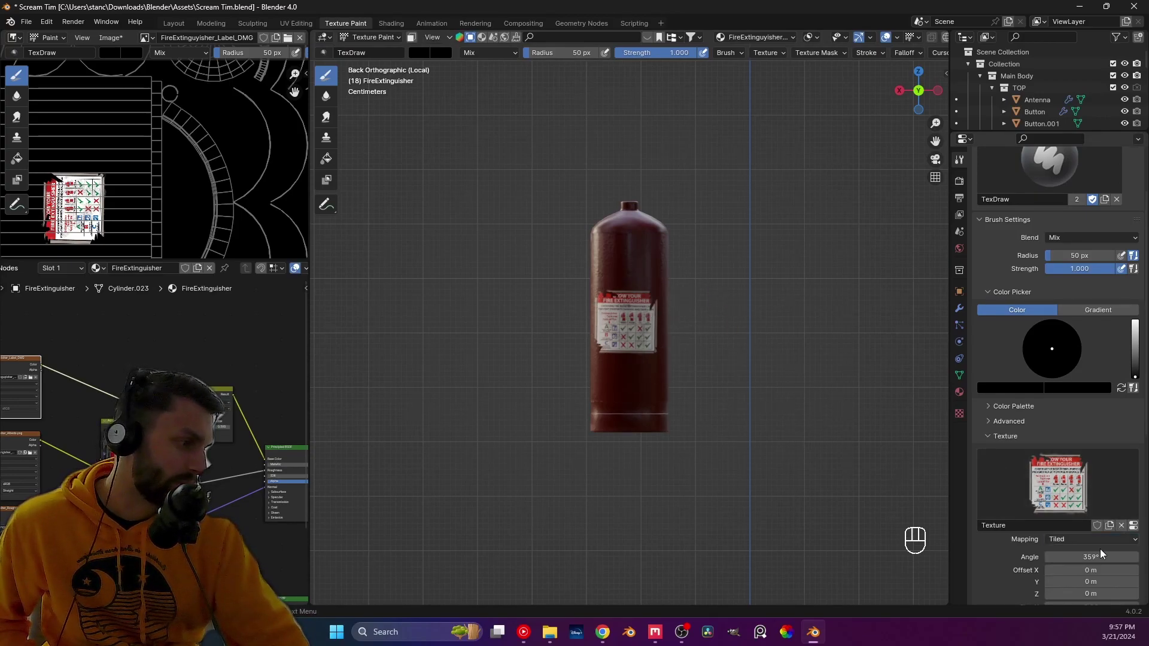
- Remove the texture from the brush and paint black over the existing label on the fire extinguisher
left_click(1121, 526)
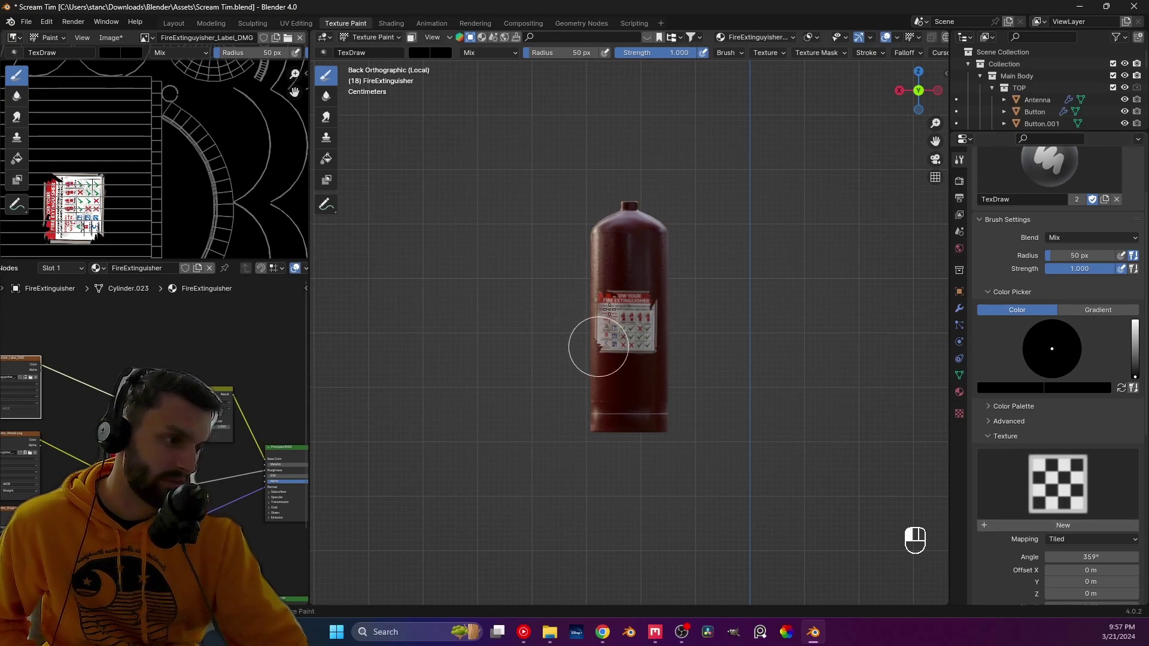
mouse_move(610, 309)
left_mouse_down()
mouse_move(622, 348)
mouse_move(646, 349)
mouse_move(654, 307)
mouse_move(812, 380)
left_mouse_up()
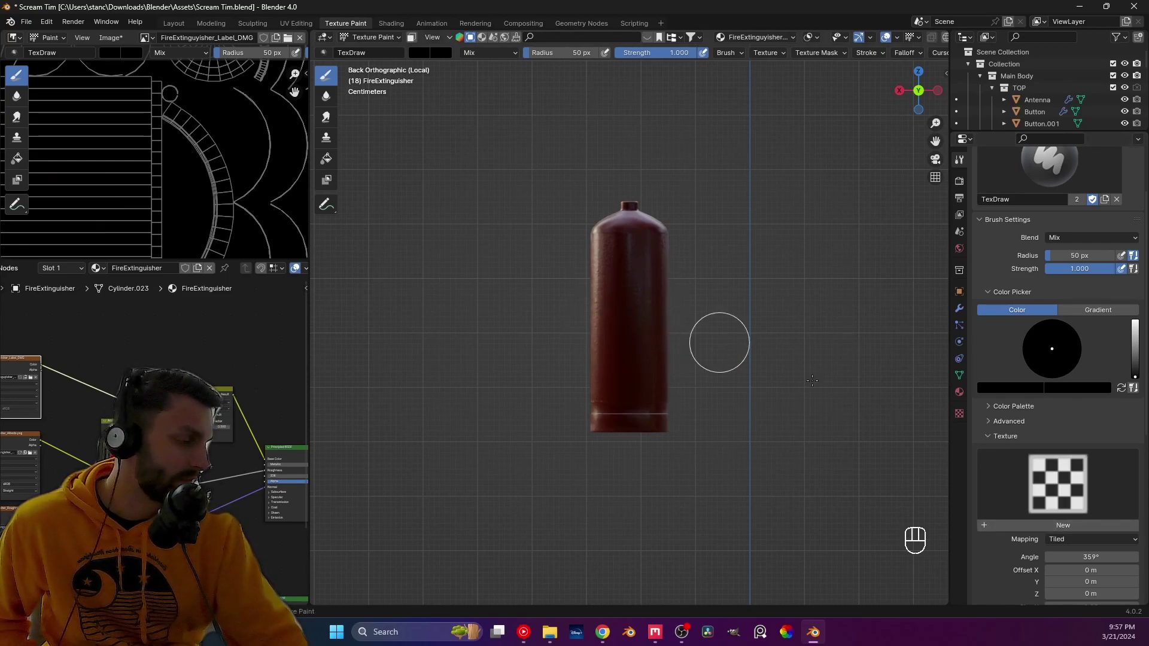
- Reassign the damaged label image as the brush texture and set the brush colour to white
left_click(1050, 508)
left_click(823, 273)
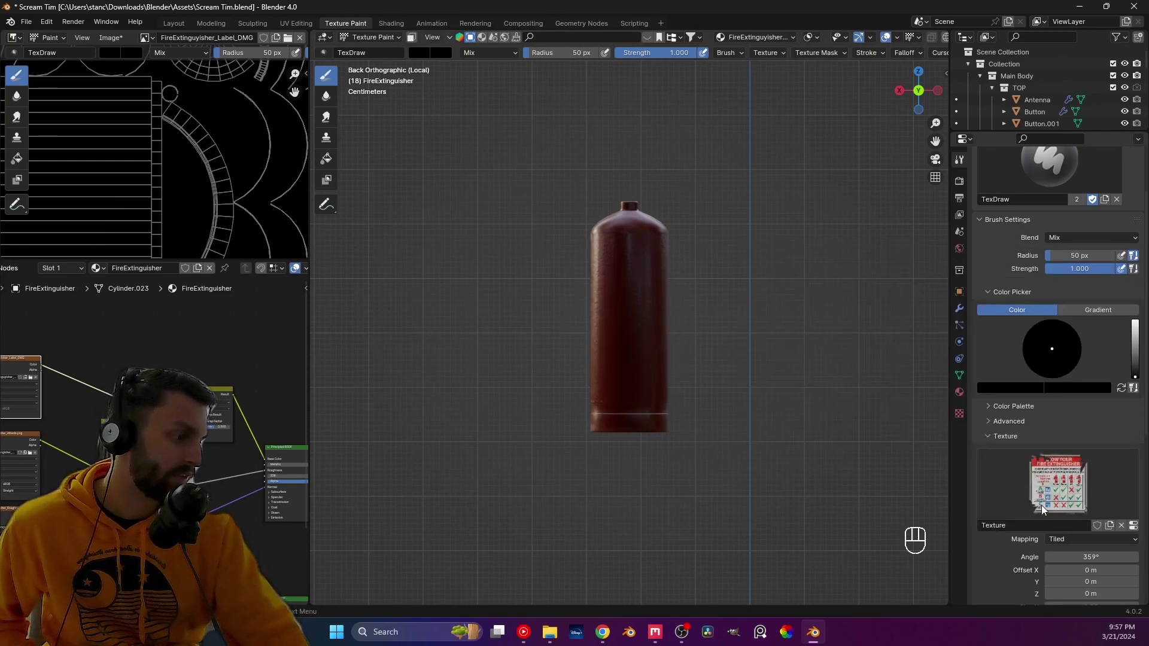
left_click(1065, 540)
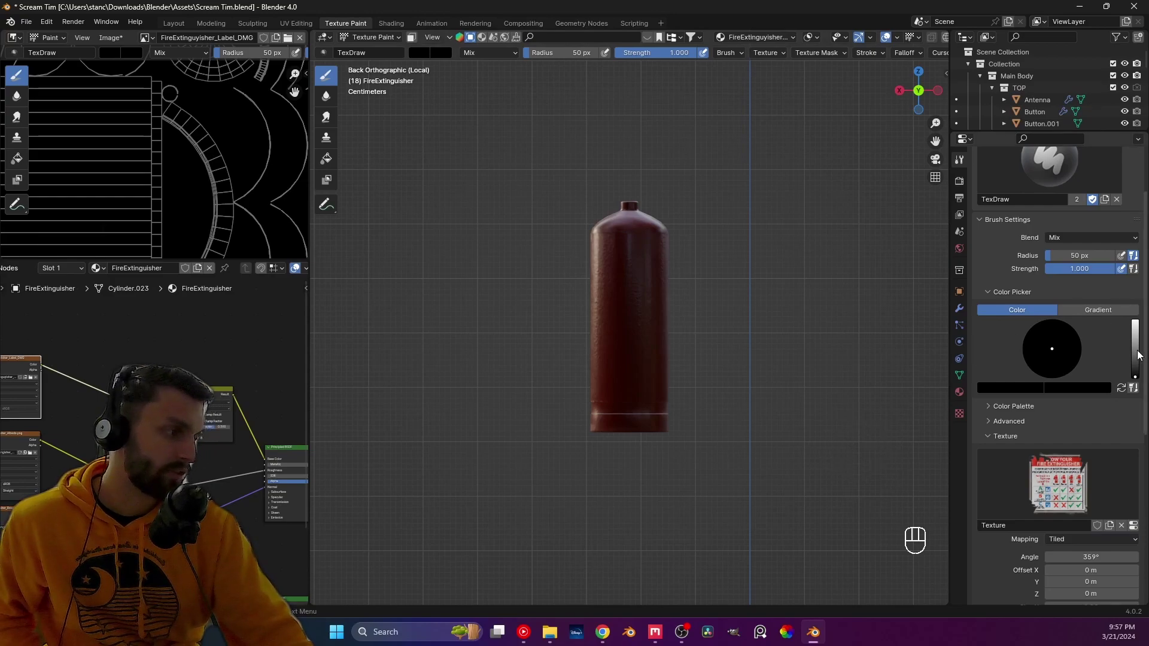
left_click_drag(1135, 359, 1135, 322)
- Set the brush texture's mapping to Stencil, place the stencil over the extinguisher's body, and paint a larger label across its width
scroll(1081, 555, "down", 1)
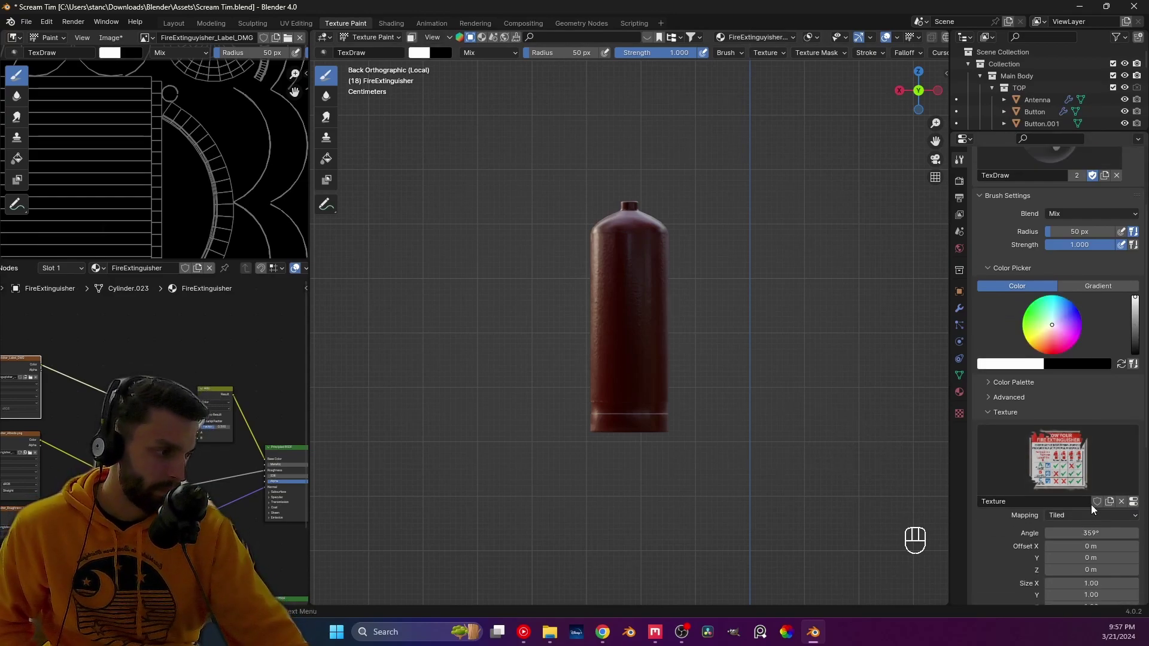
left_click(1087, 517)
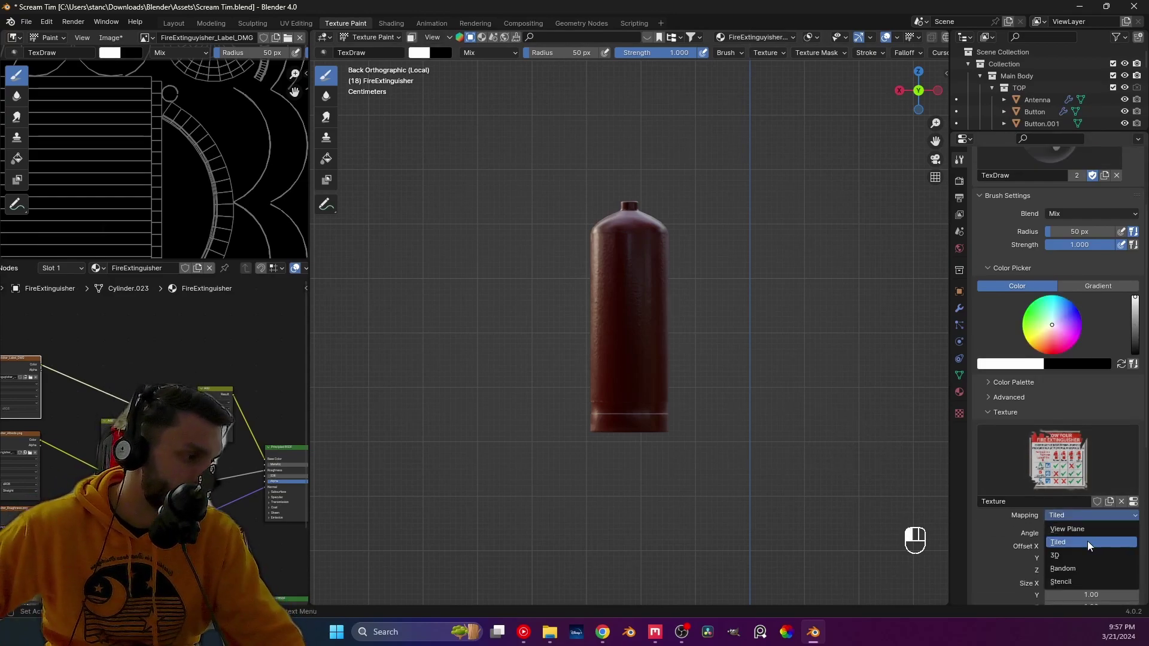
left_click(1092, 581)
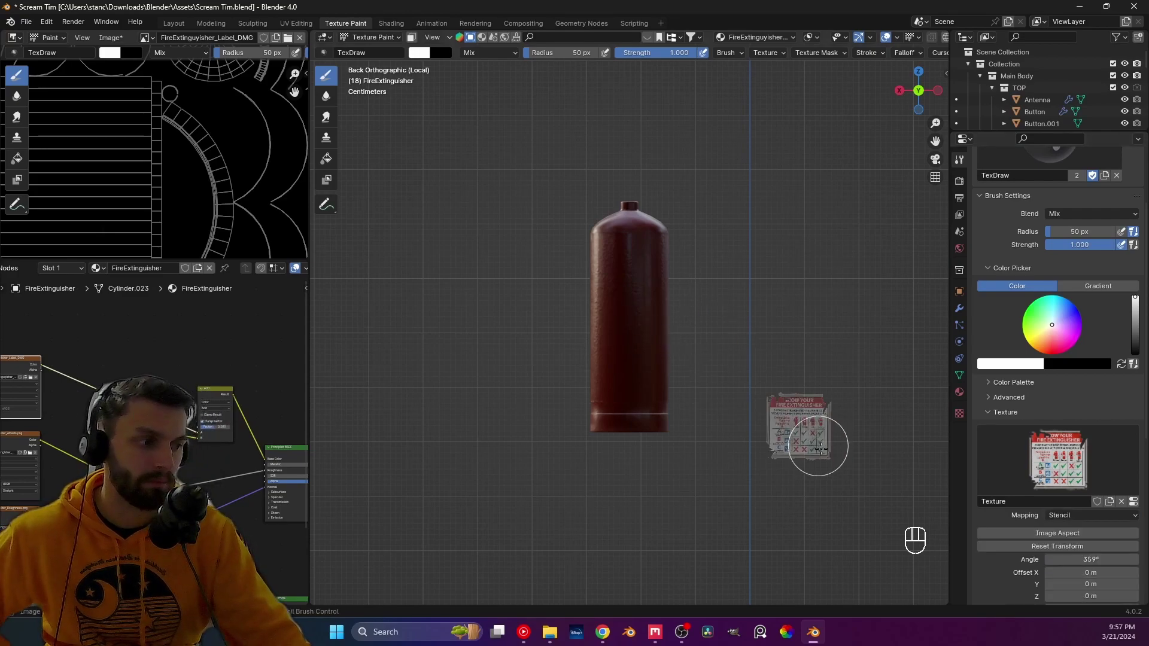
right_click_drag(816, 443, 654, 351)
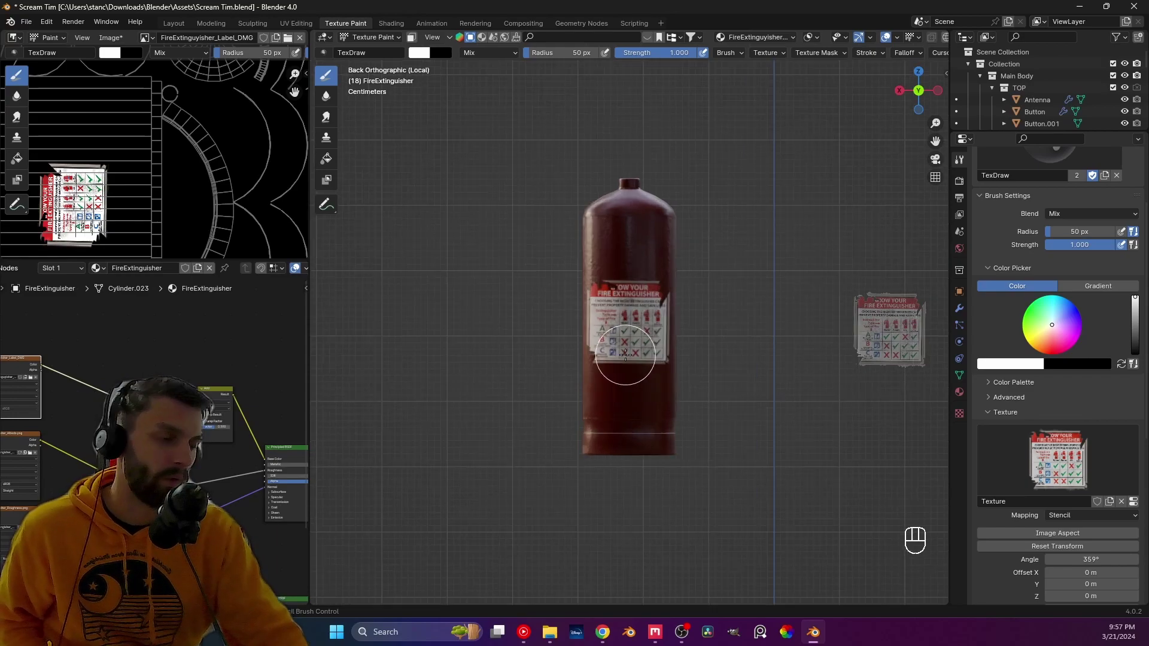
scroll(625, 354, "up", 4)
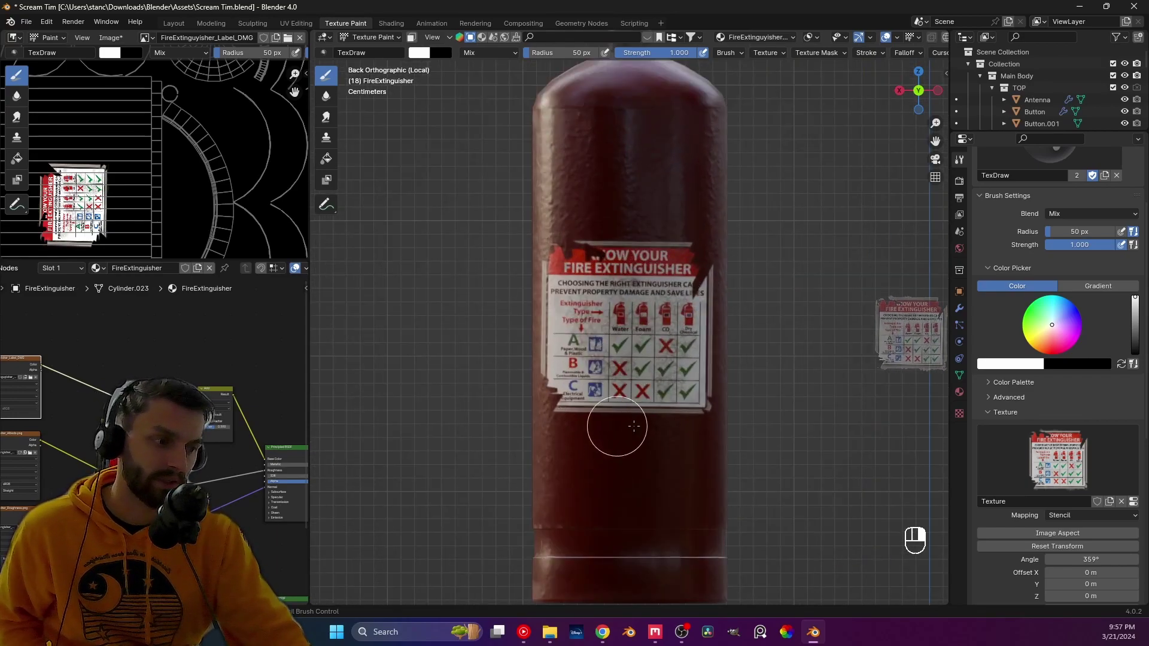
- Examine the painted label on the extinguisher against the oxygen tank's sign in the Layout workspace
left_click(174, 24)
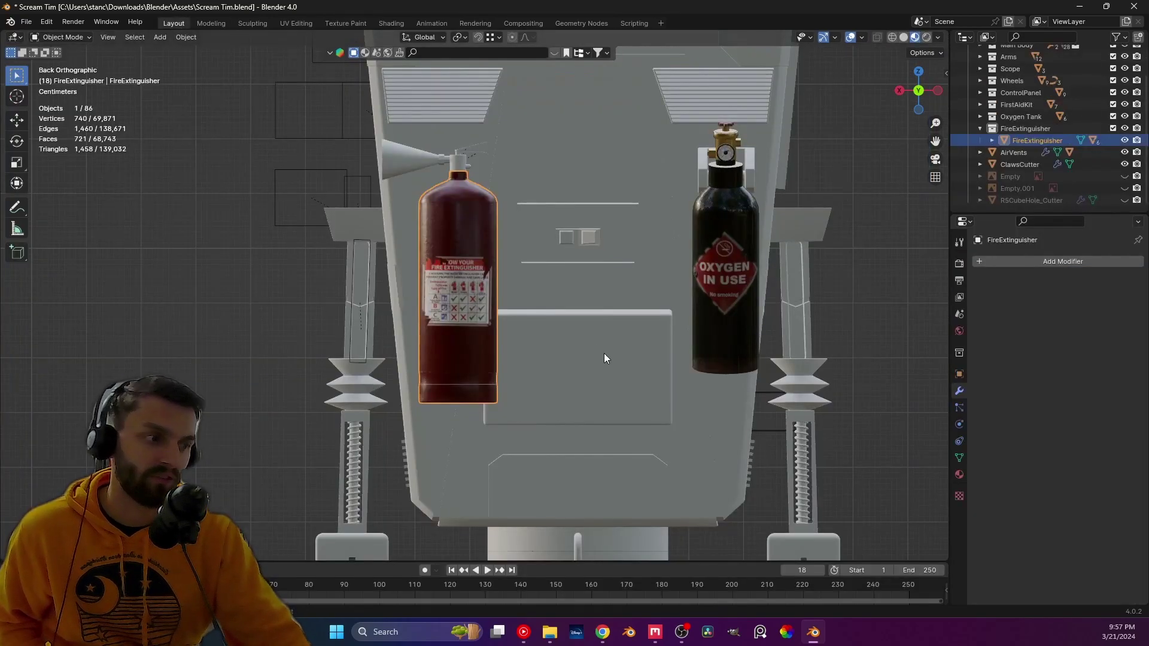
middle_click_drag(469, 330, 562, 342)
scroll(397, 340, "up", 3)
left_click(474, 375)
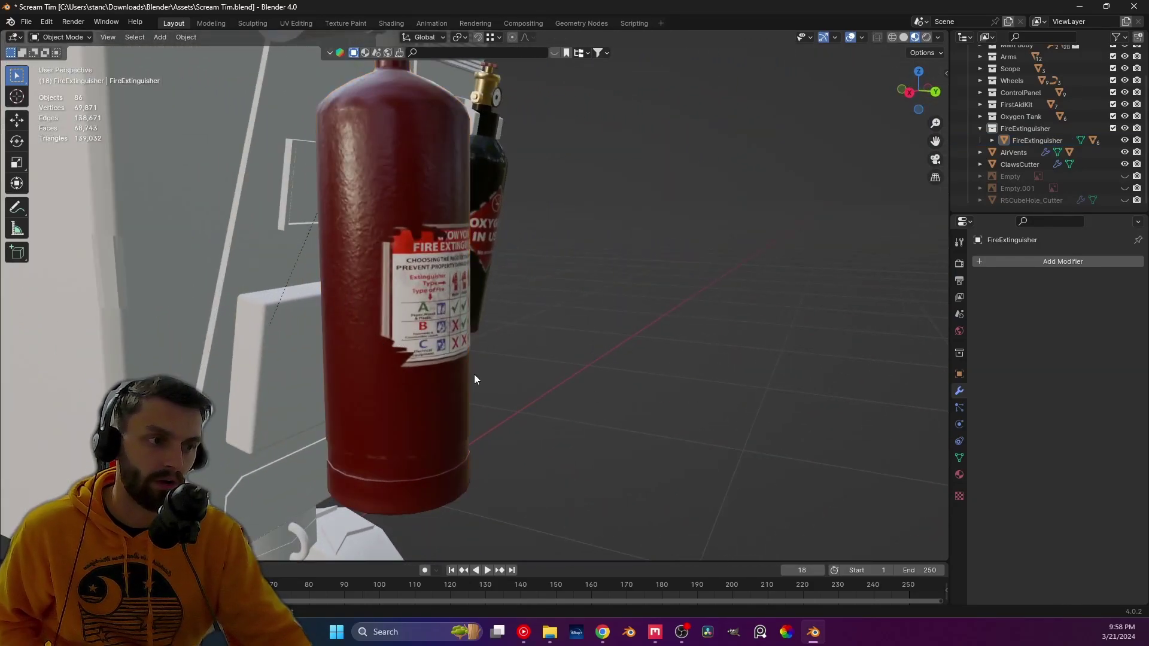
middle_click_drag(474, 375, 701, 206)
scroll(475, 371, "down", 4)
scroll(439, 357, "down", 1)
scroll(440, 356, "up", 5)
left_click(718, 308)
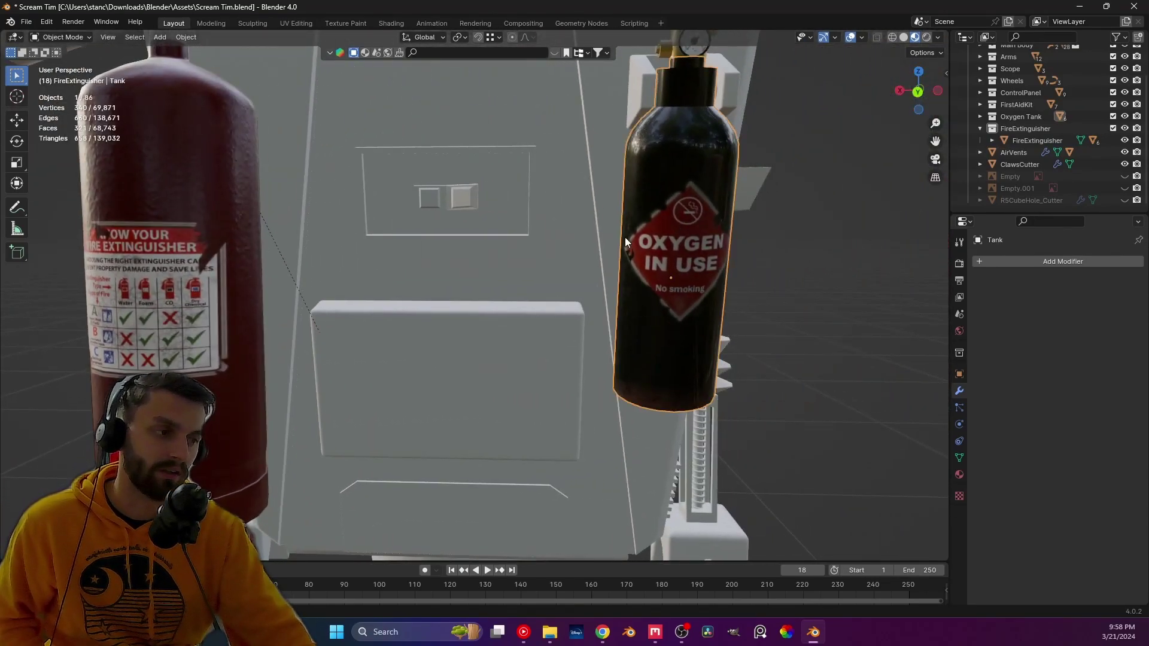
middle_click_drag(650, 238, 623, 245)
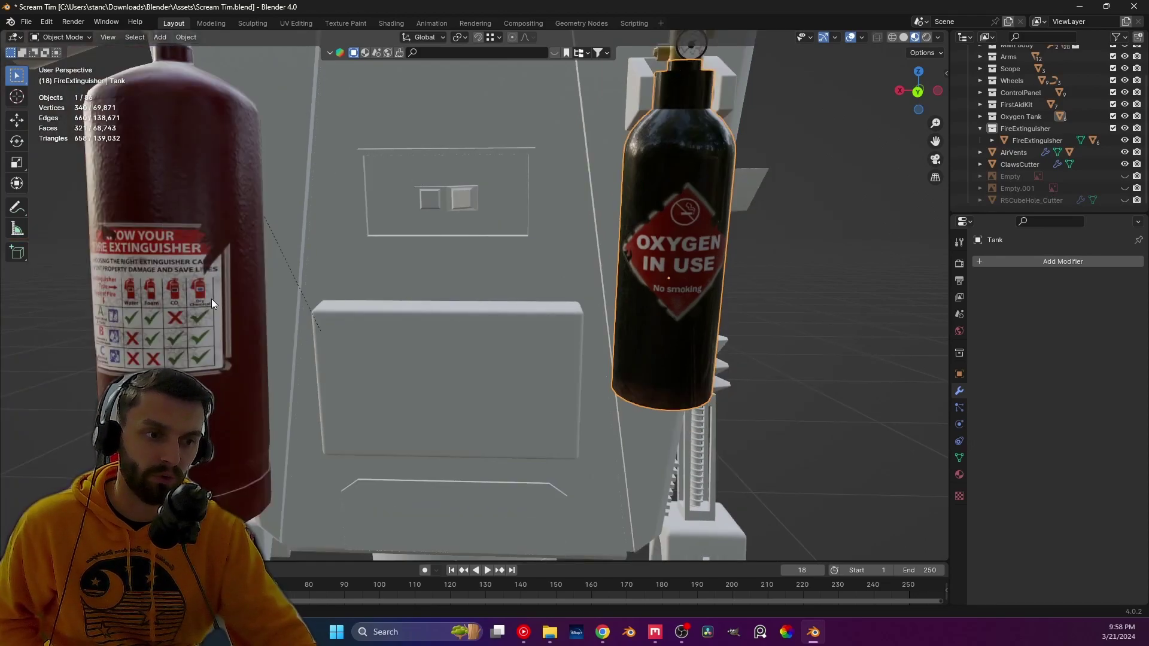
middle_click_drag(211, 299, 578, 513)
scroll(487, 331, "down", 5)
- Examine how the extinguisher's label and albedo textures are combined through the Add nodes in the Shading workspace
left_click(378, 21)
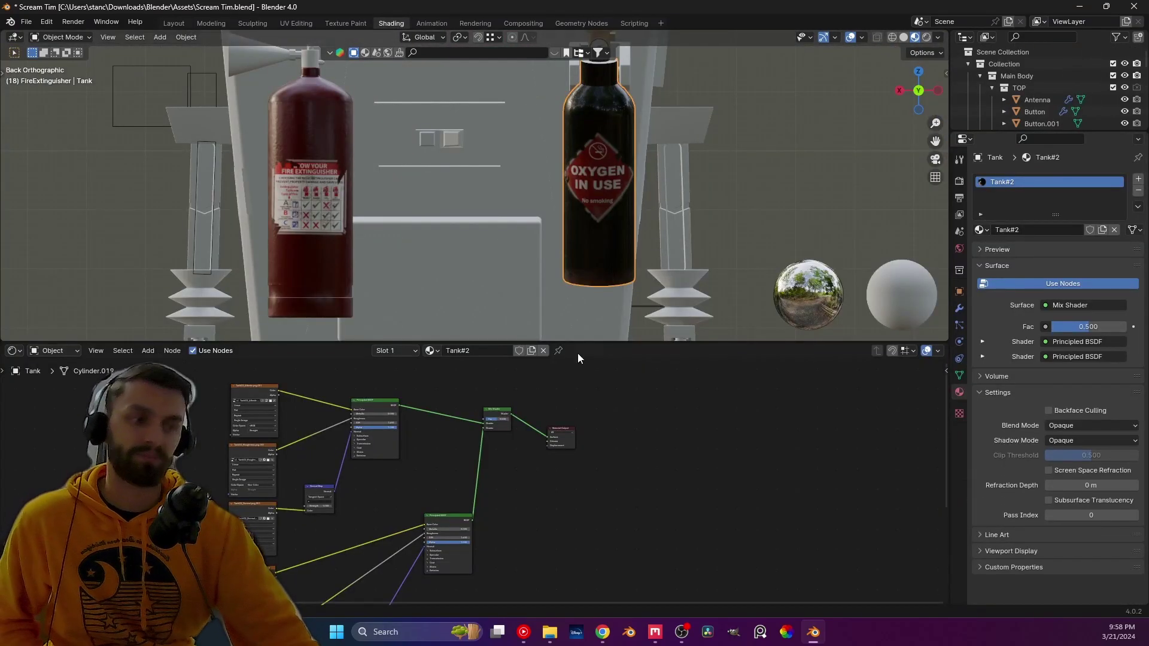
left_click(409, 447)
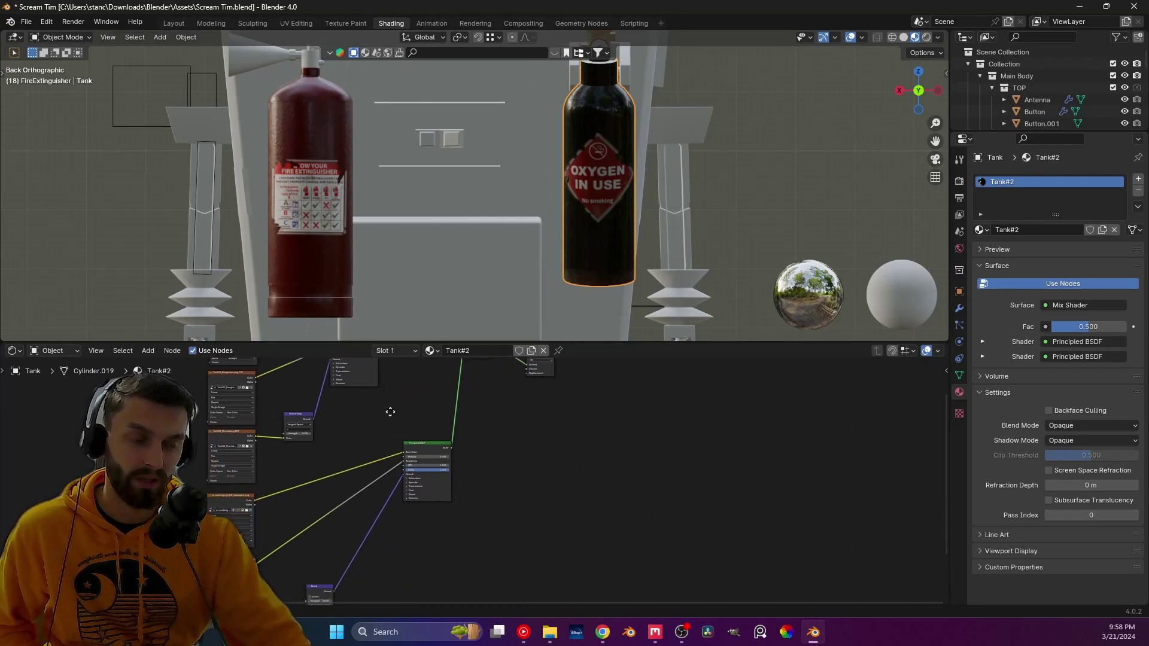
left_click(346, 221)
scroll(395, 505, "up", 1)
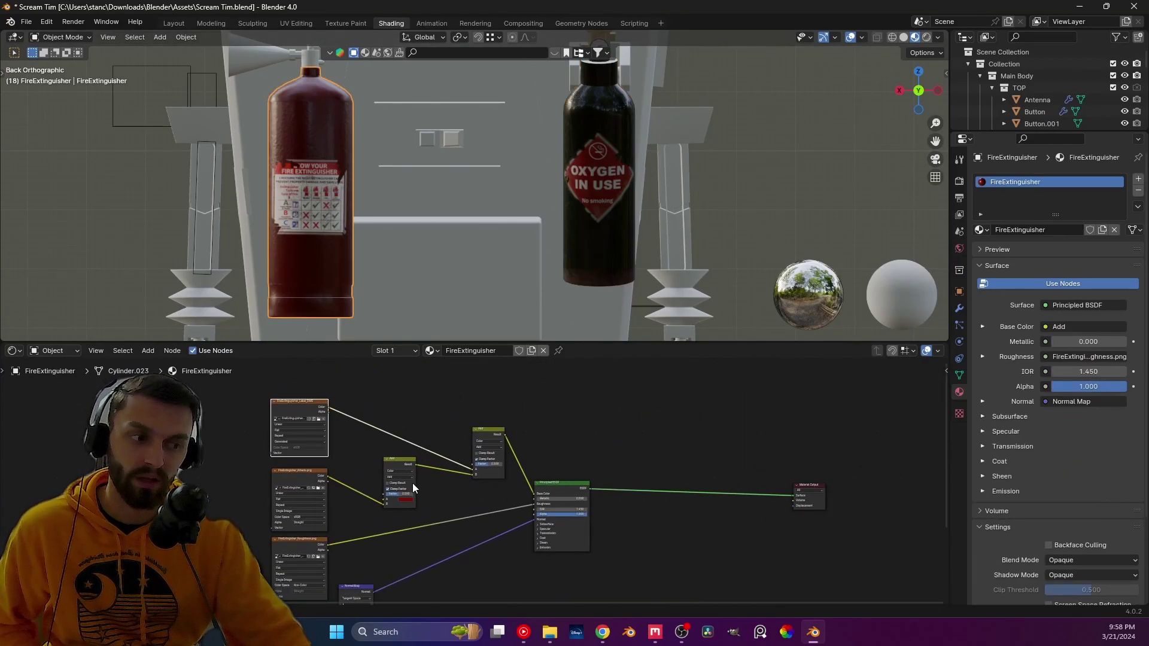
left_click(477, 435)
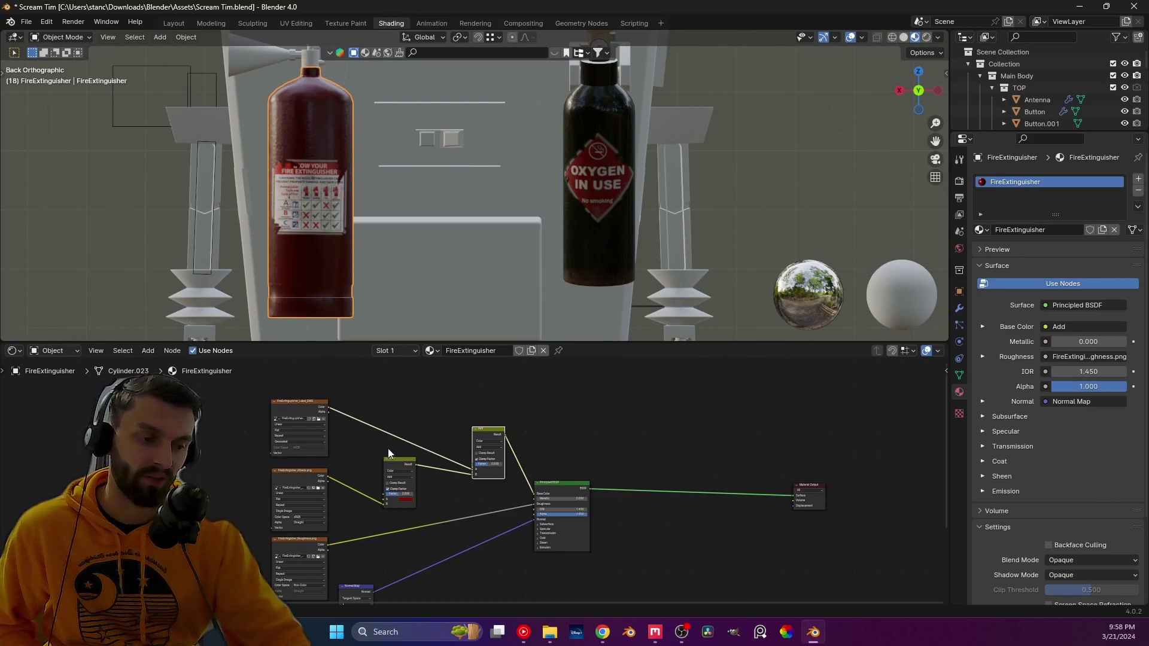
scroll(444, 497, "up", 2)
left_click(220, 465)
left_click_drag(220, 465, 223, 464)
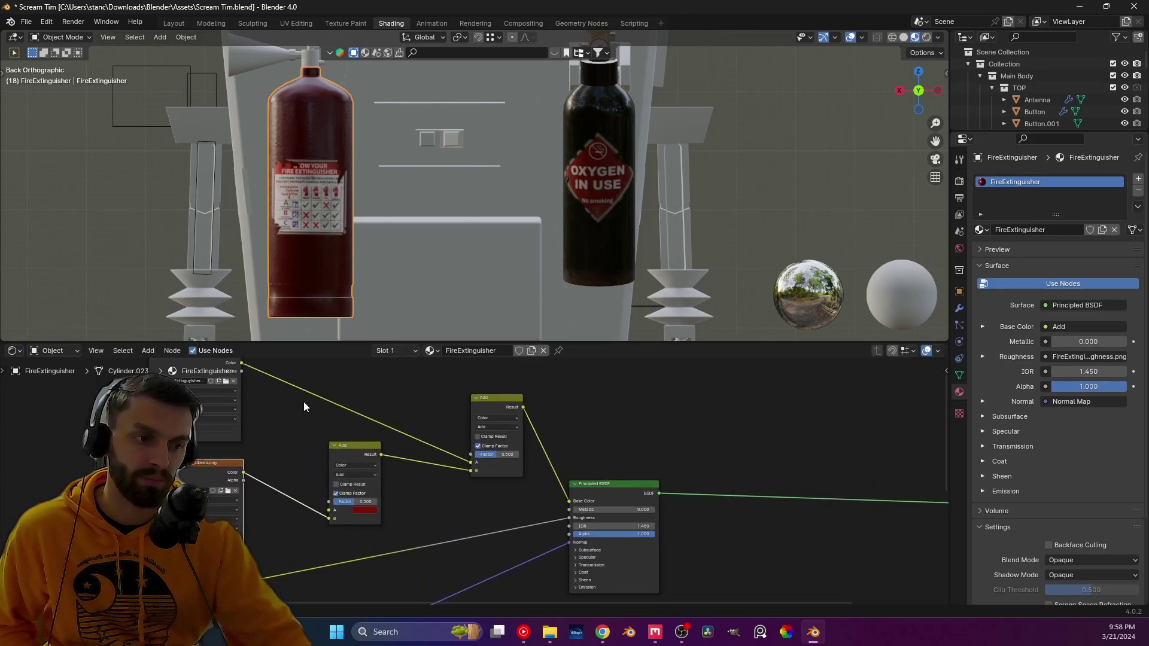
middle_click_drag(303, 401, 307, 453)
left_click_drag(218, 408, 213, 412)
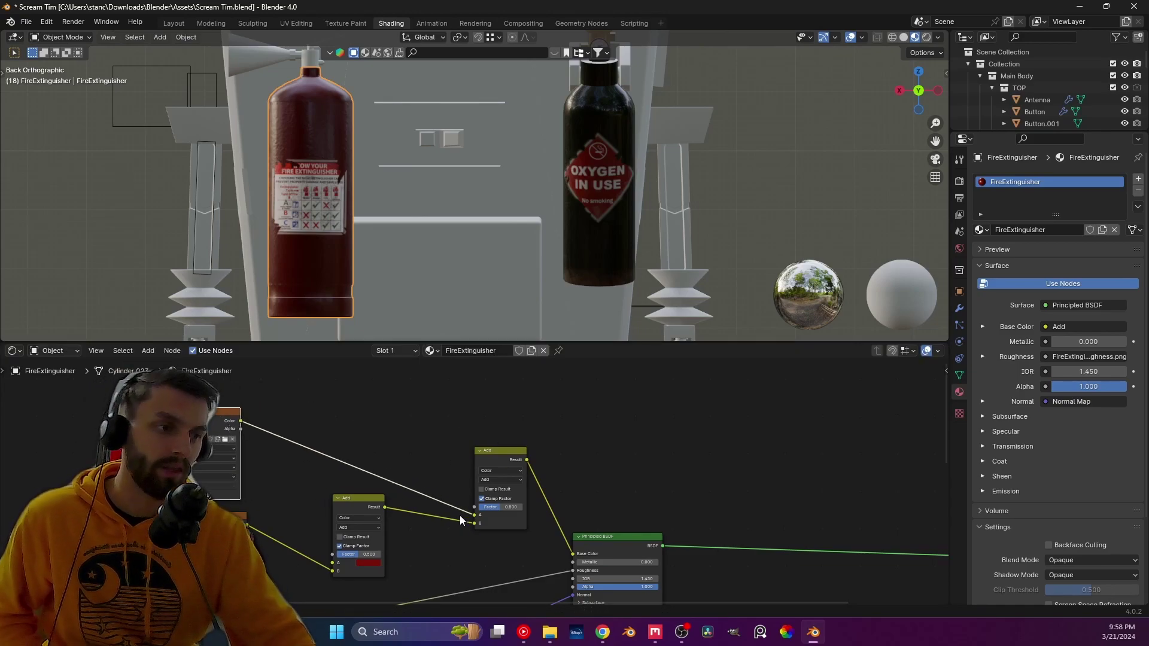
- Examine the oxygen tank's Mix Shader setup and the separate textures that drive its sign
left_click(585, 214)
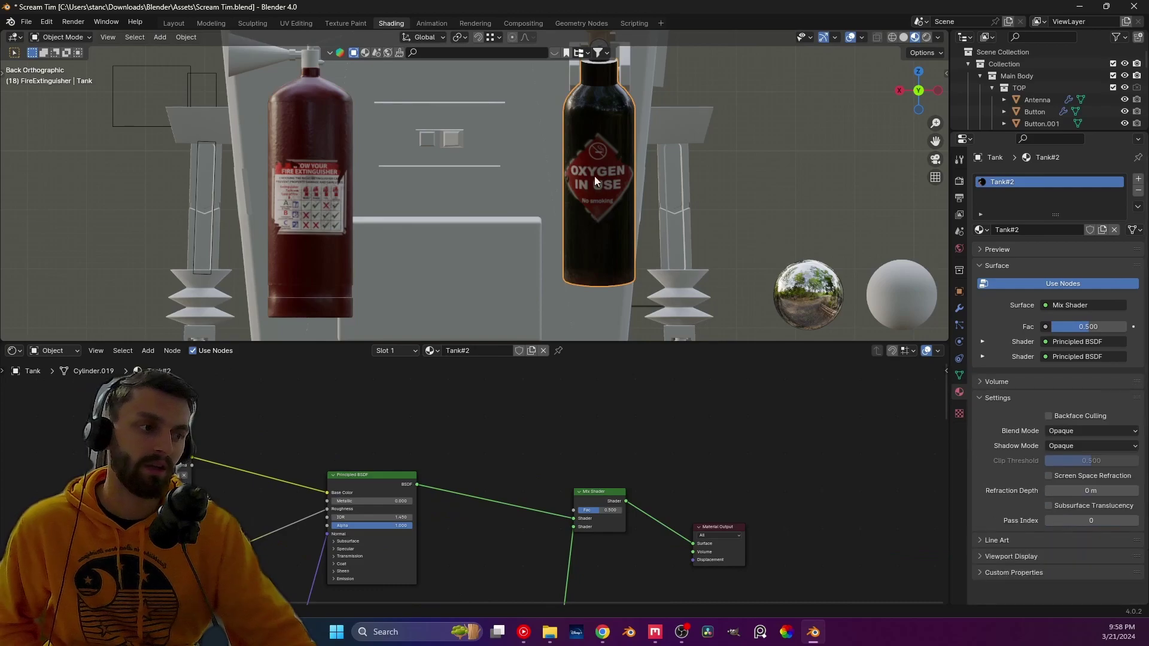
scroll(473, 527, "down", 1)
middle_click_drag(462, 544, 435, 407)
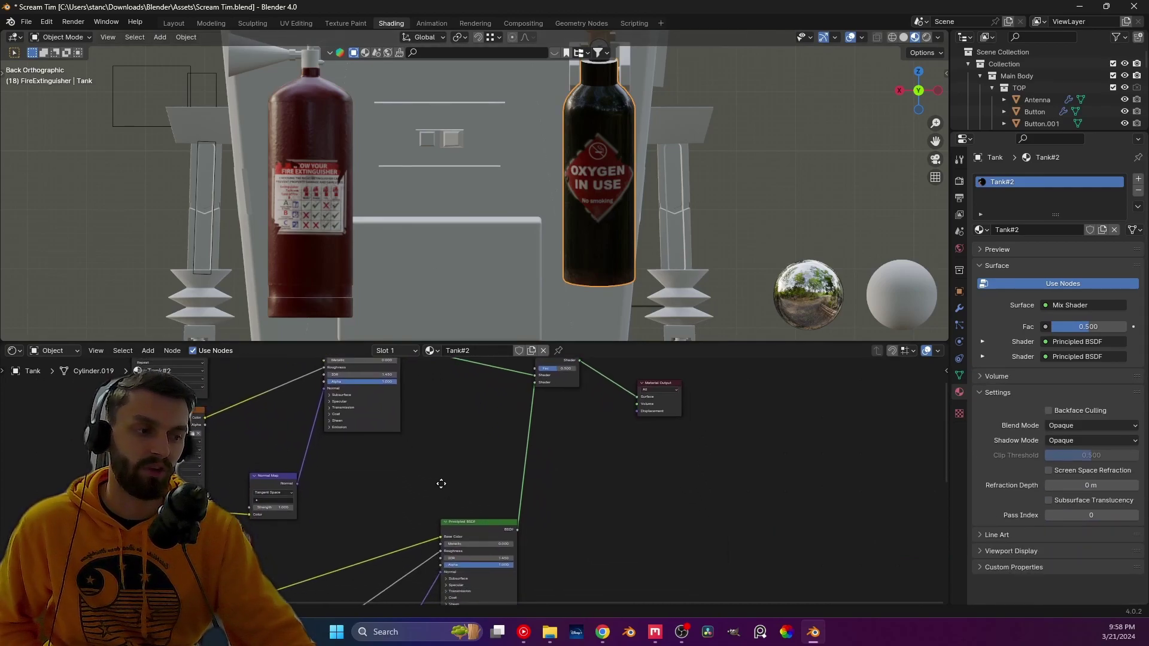
scroll(647, 201, "up", 5)
scroll(652, 202, "up", 2)
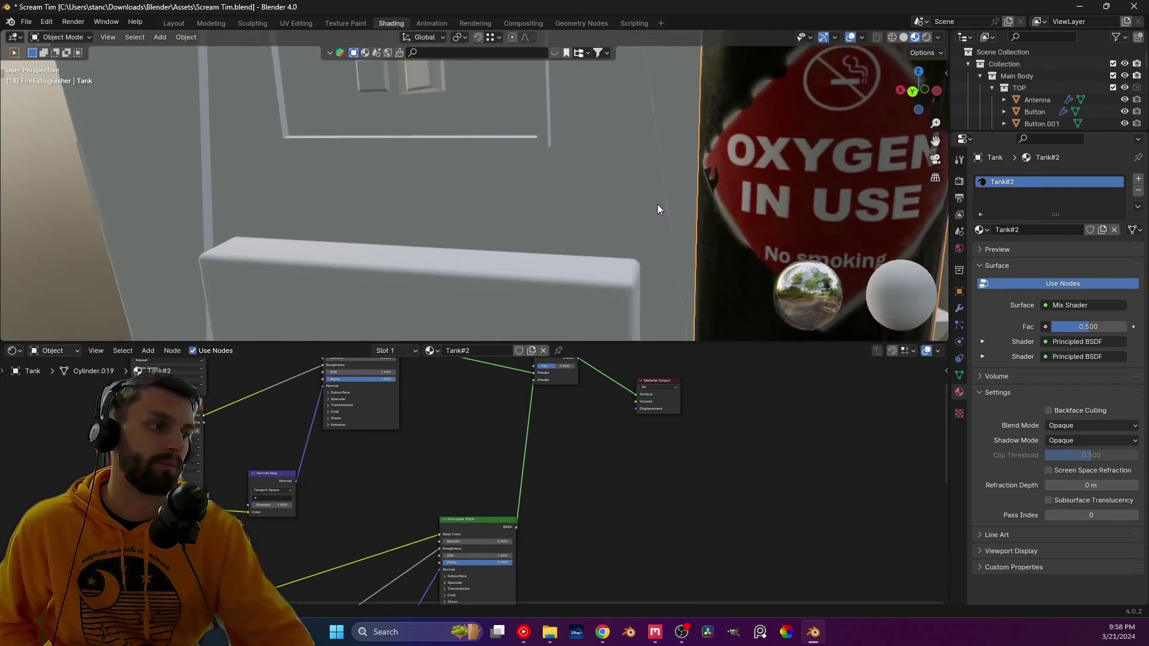
middle_click_drag(688, 203, 273, 214)
scroll(687, 547, "up", 3, "shift")
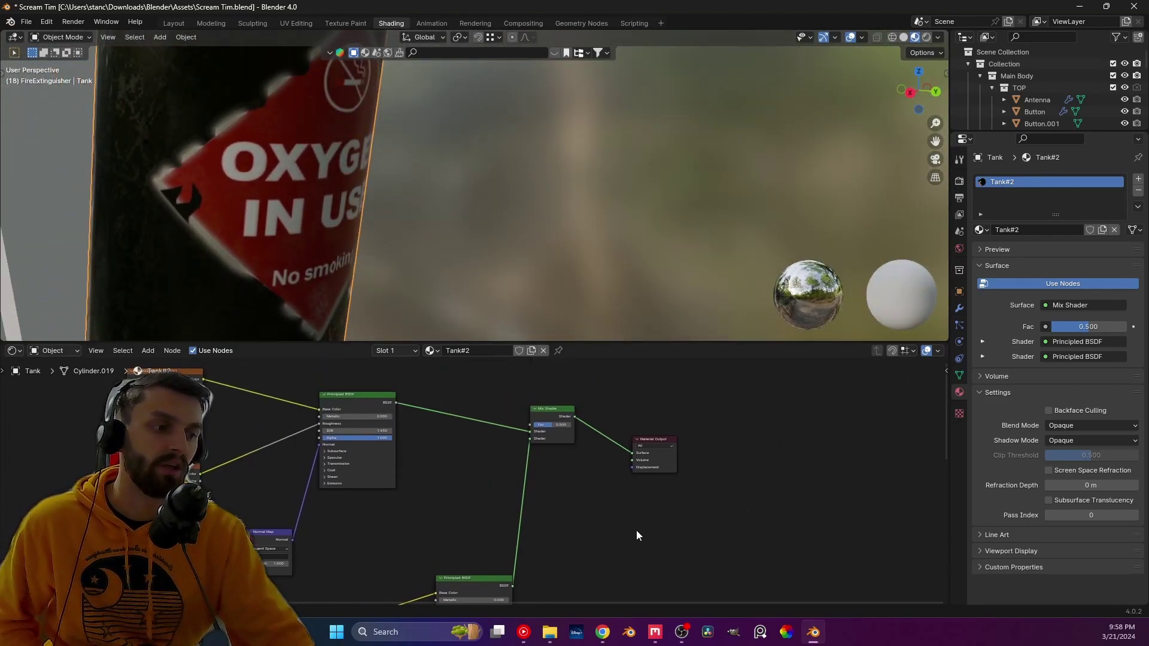
left_click_drag(540, 404, 546, 417)
middle_click_drag(465, 576, 510, 410)
left_click_drag(510, 410, 482, 466)
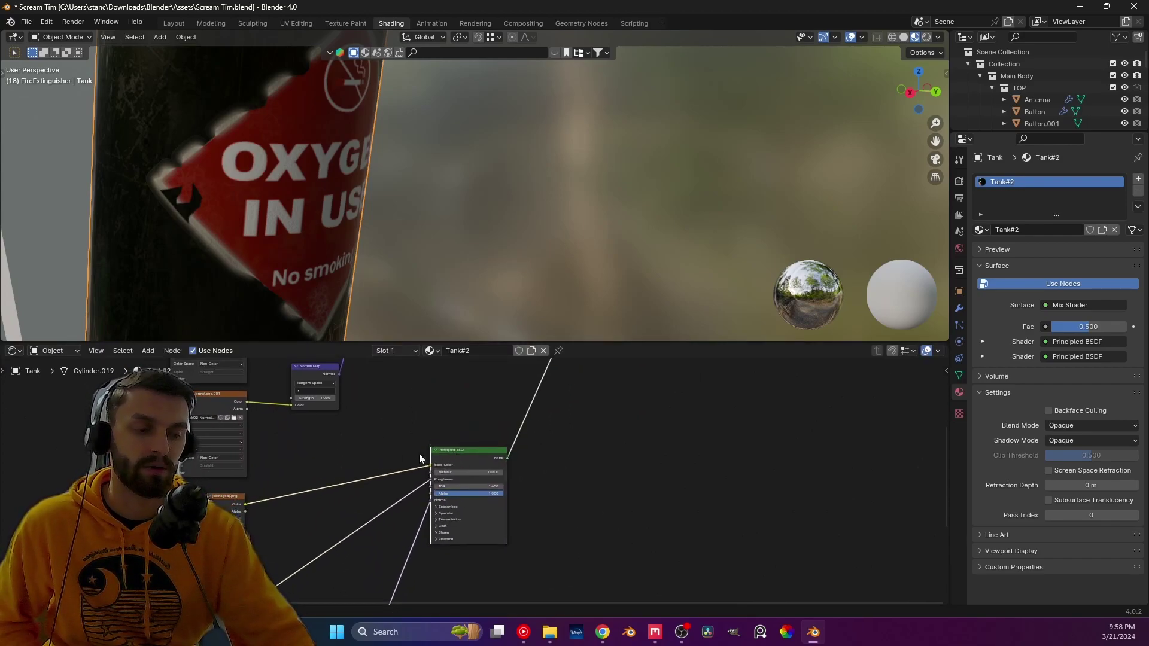
middle_click_drag(408, 457, 516, 400)
scroll(389, 446, "down", 4, "shift")
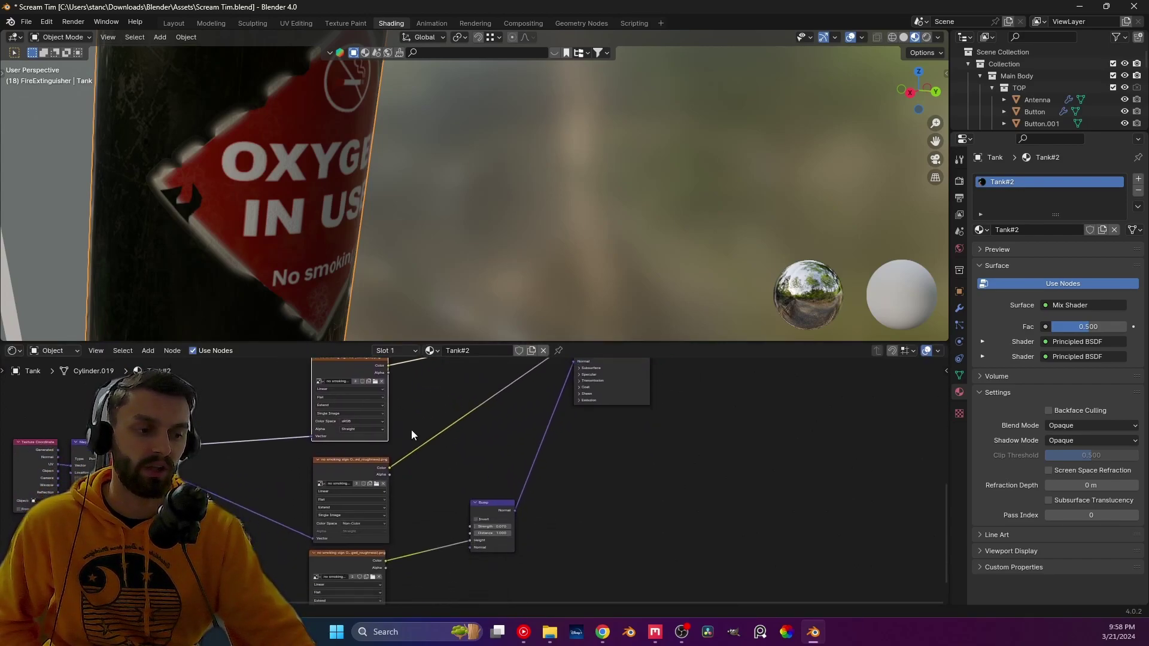
left_click_drag(370, 461, 365, 451)
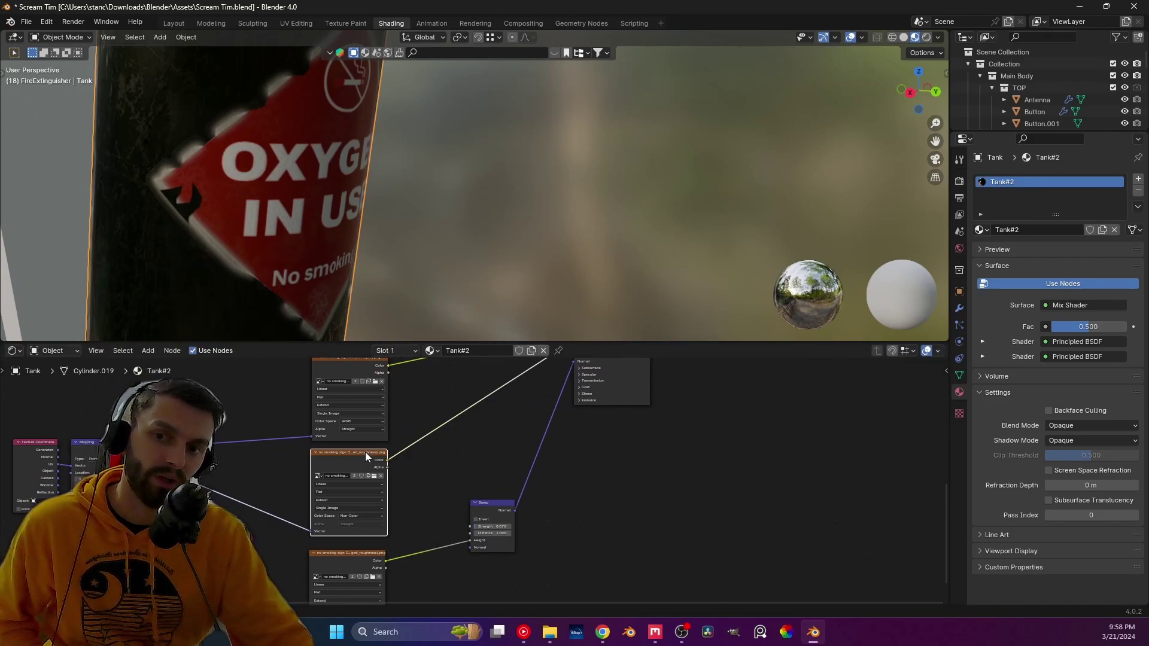
scroll(365, 453, "down", 1)
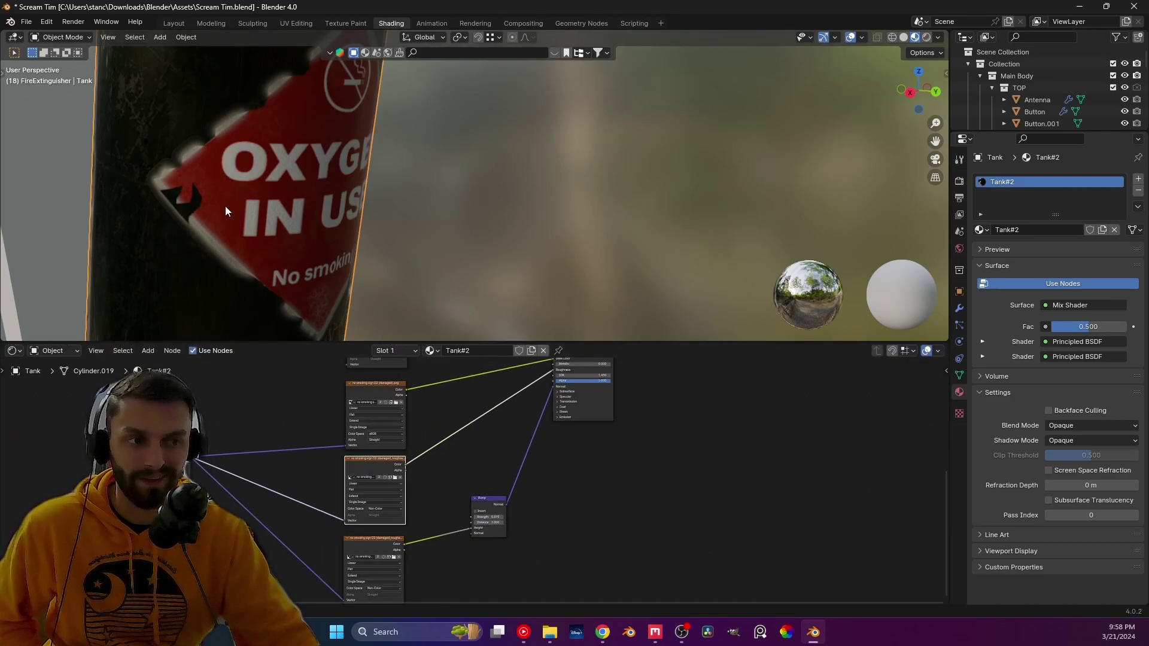
- Compare the extinguisher with the oxygen tank and inspect its untextured valve, handle and horn in the Layout workspace
middle_click_drag(401, 171, 440, 211)
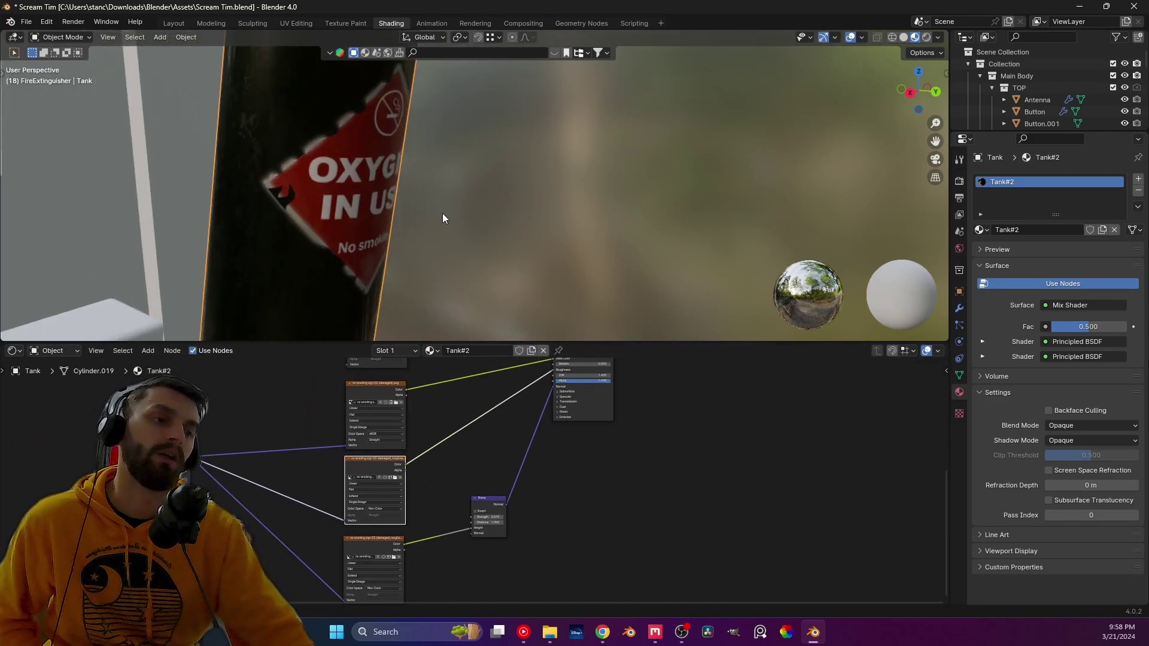
scroll(443, 213, "down", 5)
middle_click_drag(385, 243, 406, 247)
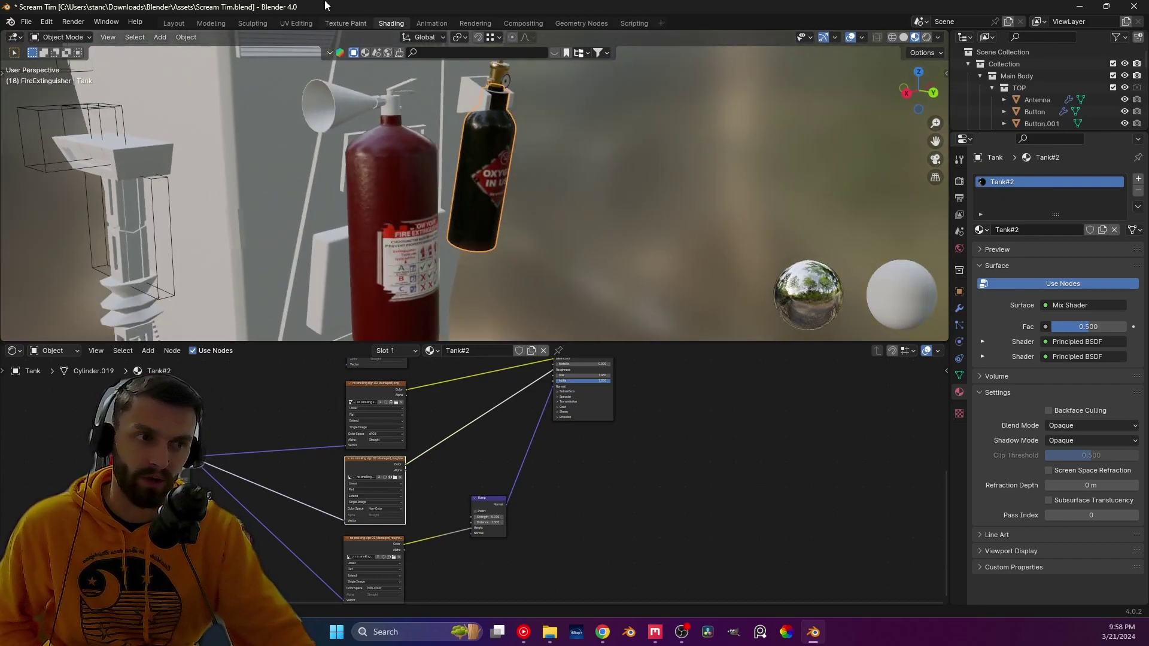
left_click(179, 23)
middle_click_drag(497, 228, 503, 296)
left_click(191, 296)
scroll(193, 296, "up", 2)
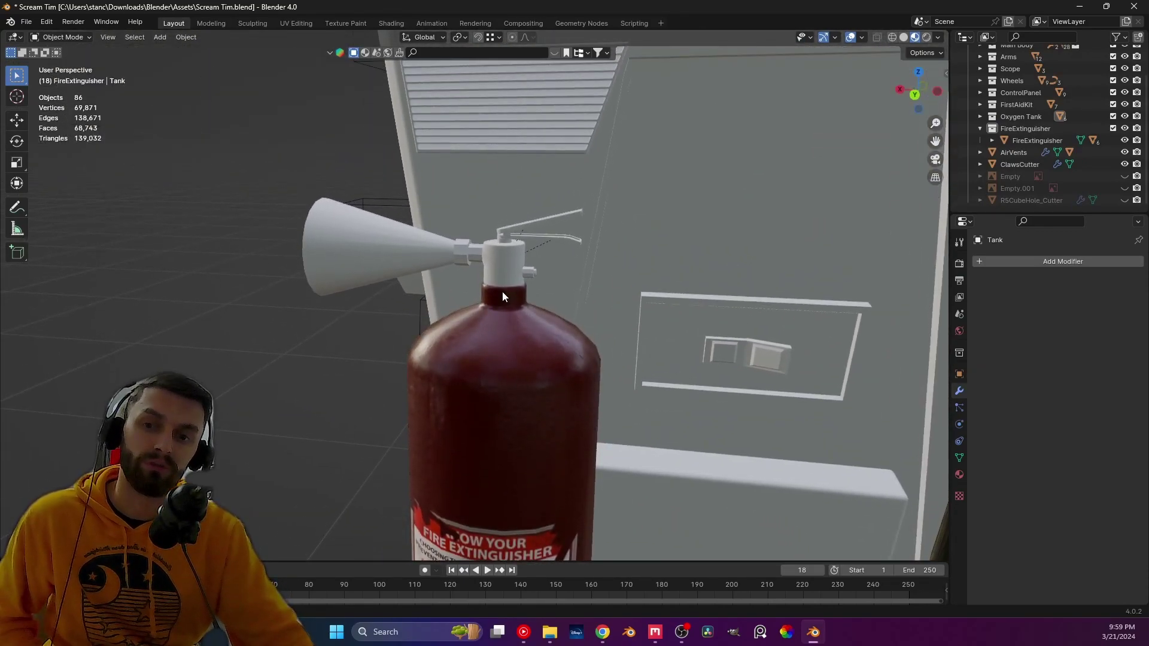
middle_click_drag(626, 263, 502, 378)
scroll(467, 368, "up", 2)
scroll(501, 377, "down", 3)
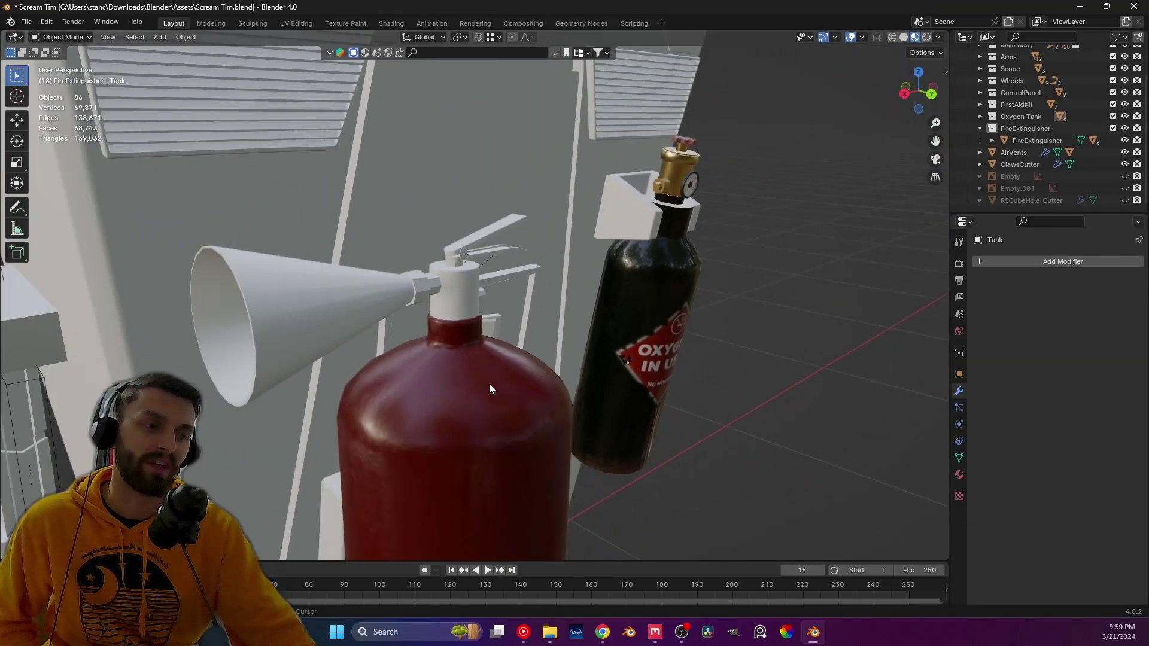
scroll(488, 377, "up", 1)
middle_click_drag(500, 299, 474, 289)
- Select the valve on top of the fire extinguisher and show it in the Shading workspace
left_click(474, 289)
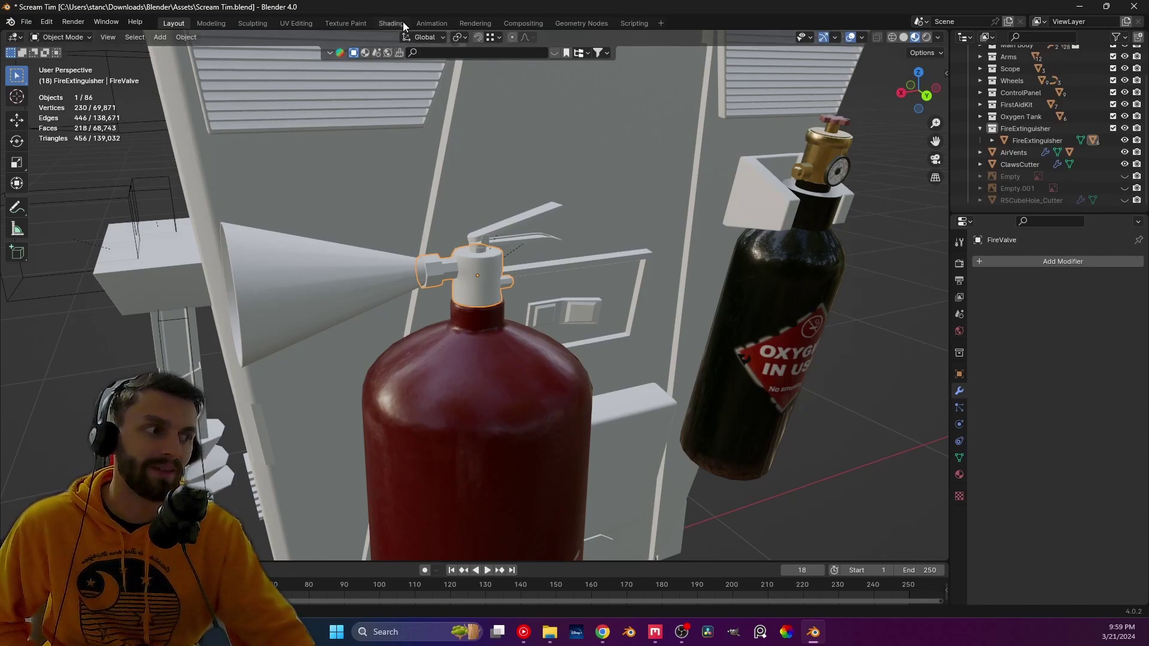
left_click(345, 23)
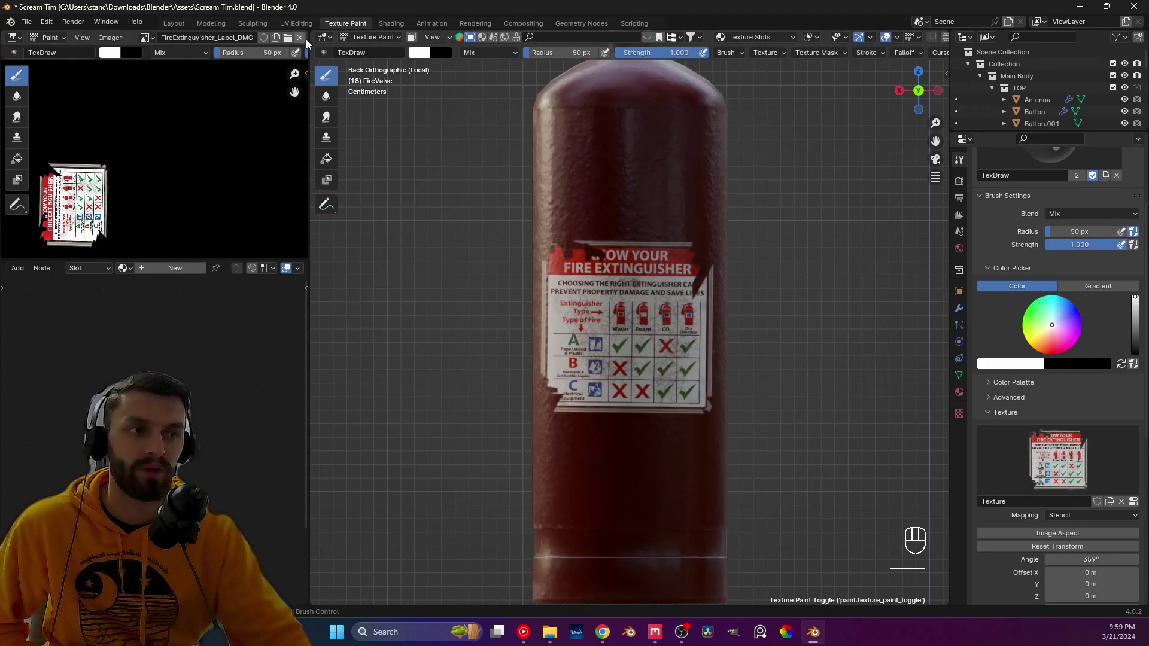
left_click(390, 24)
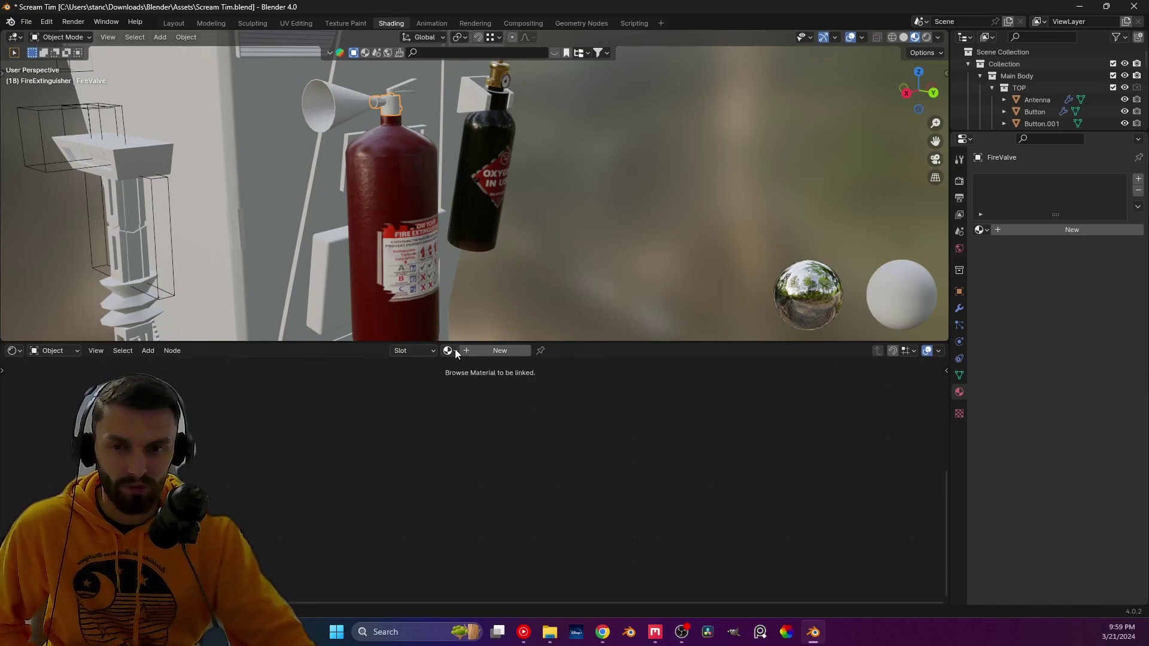
- Unwrap the whole fire extinguisher valve with Smart UV Project using the default settings
key("Tab")
middle_click_drag(404, 133, 416, 162)
key("l")
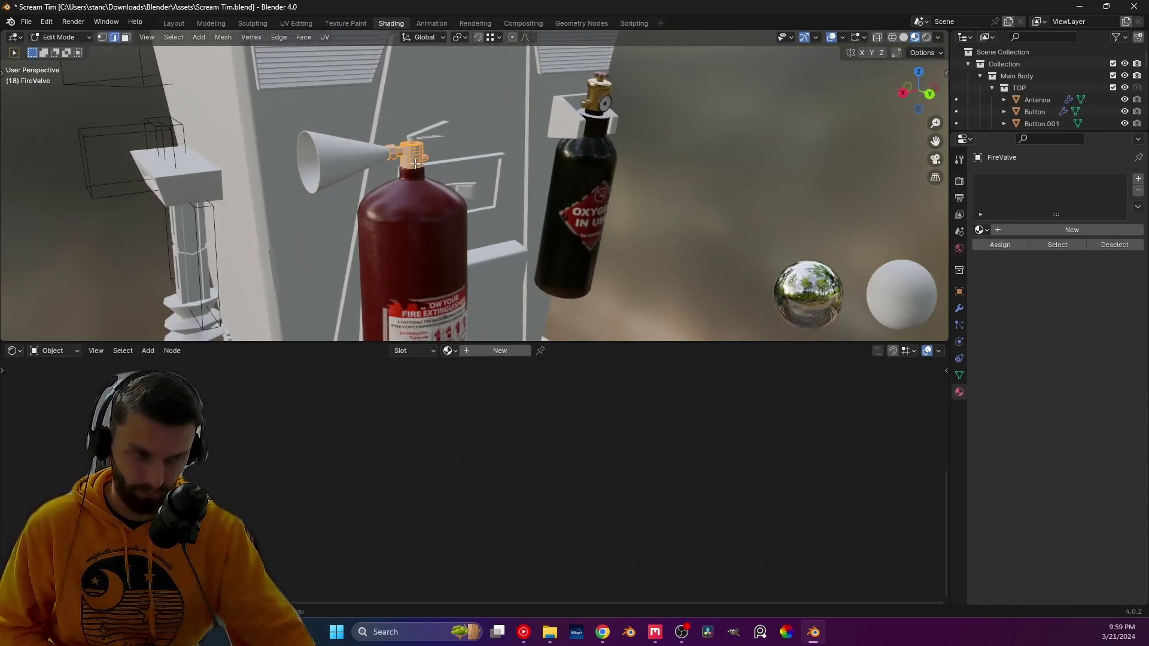
key("u")
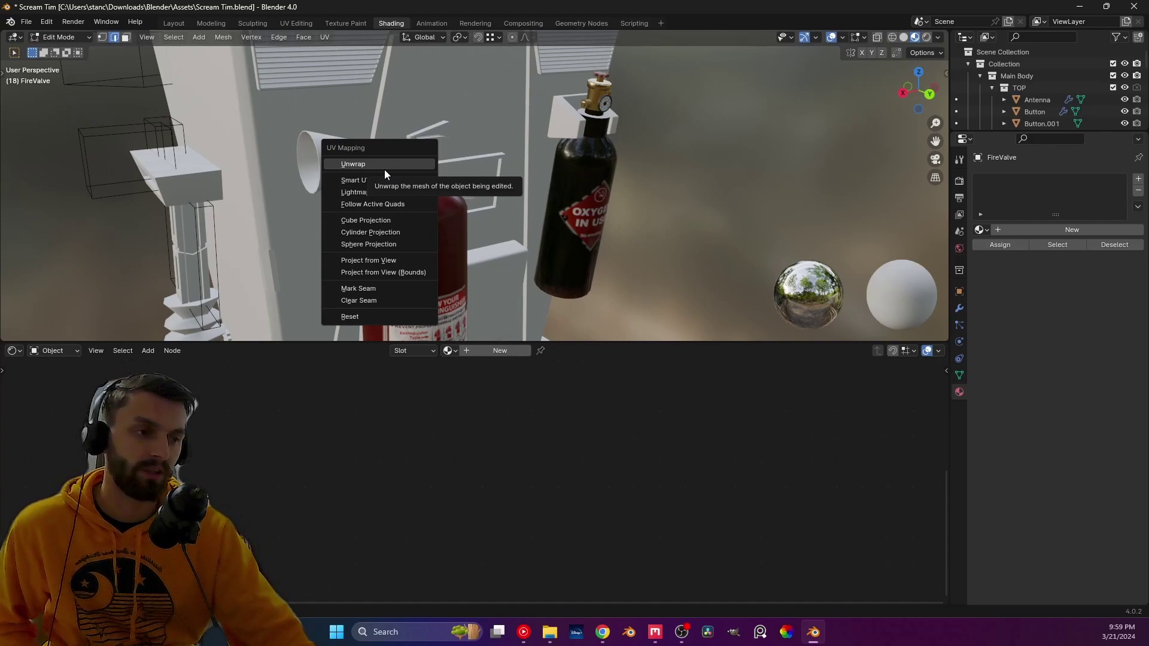
left_click(385, 180)
left_click(404, 290)
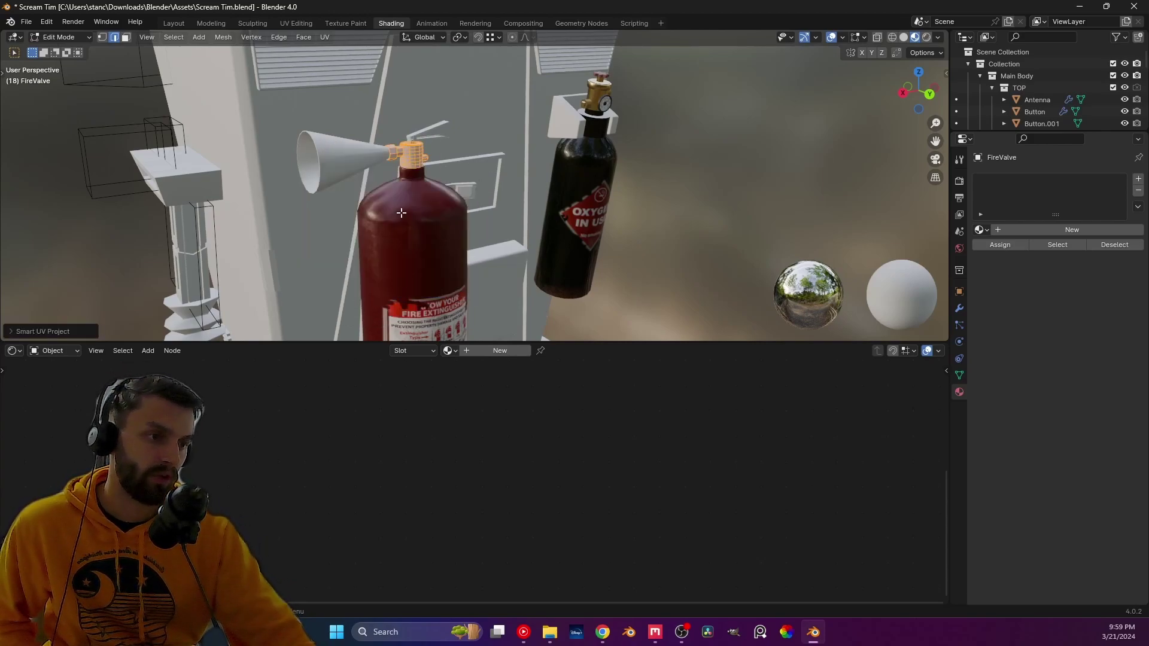
key("Tab")
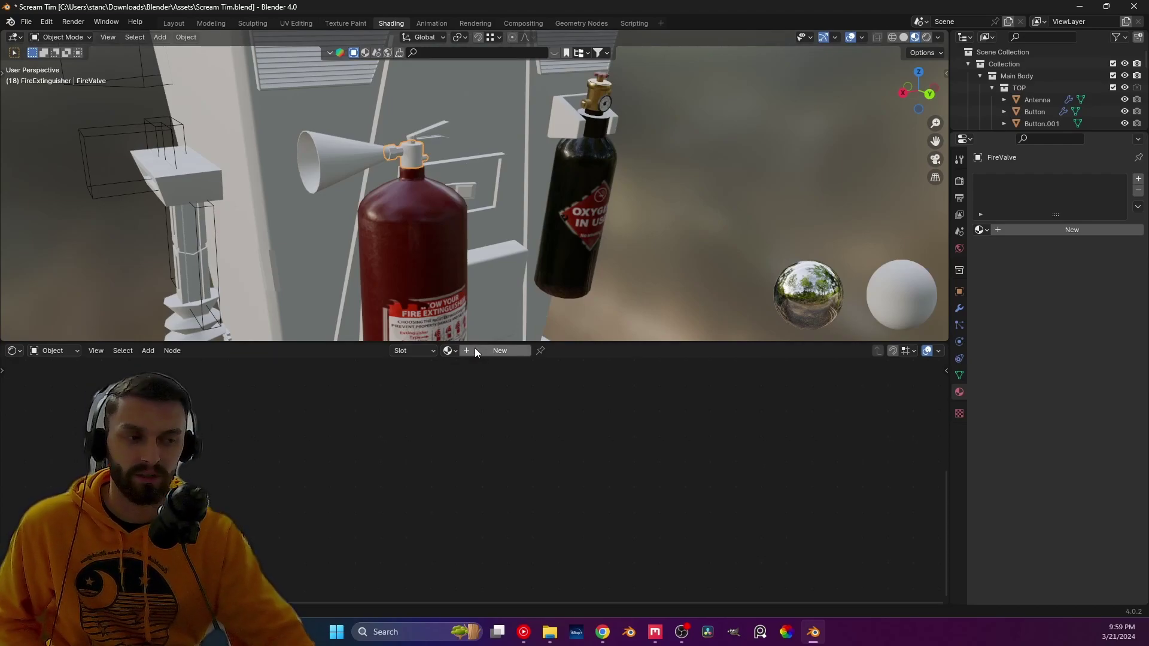
- Assign the existing Brass Scratched material to the fire extinguisher's valve
left_click(449, 351)
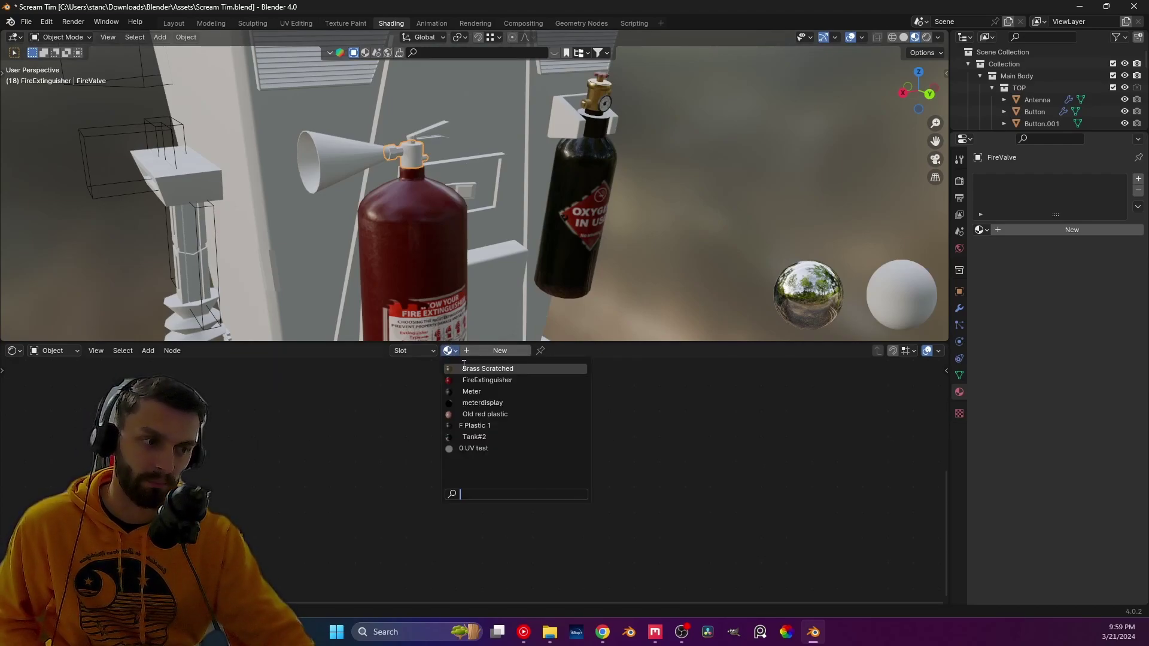
left_click(488, 369)
scroll(443, 233, "up", 5)
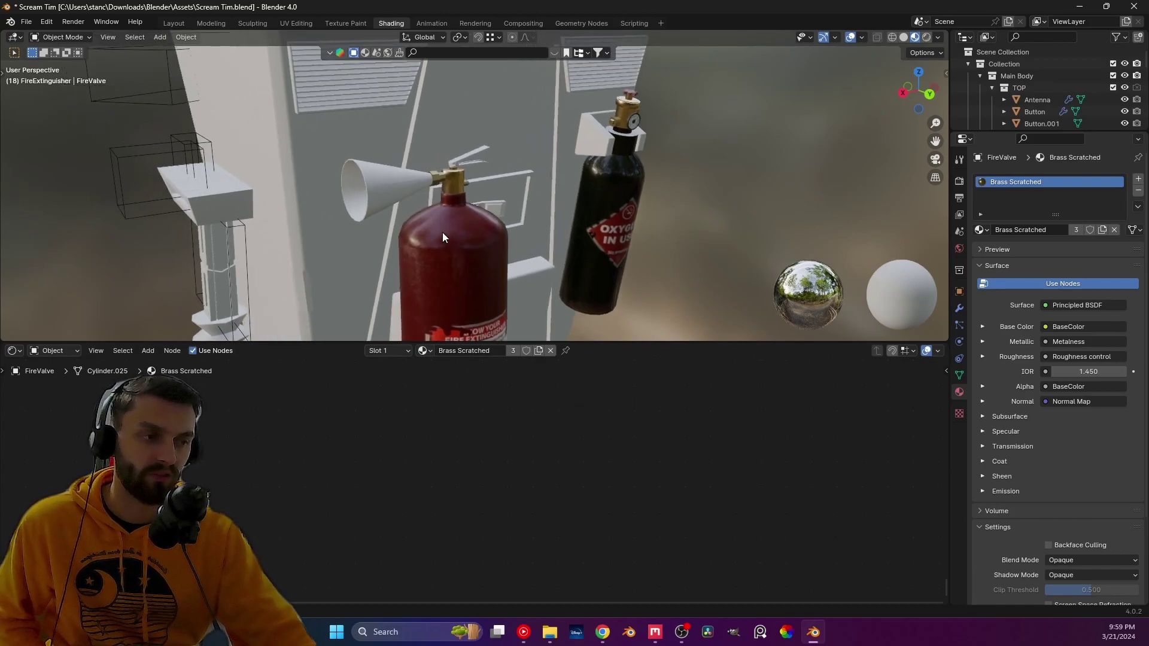
scroll(419, 210, "up", 6)
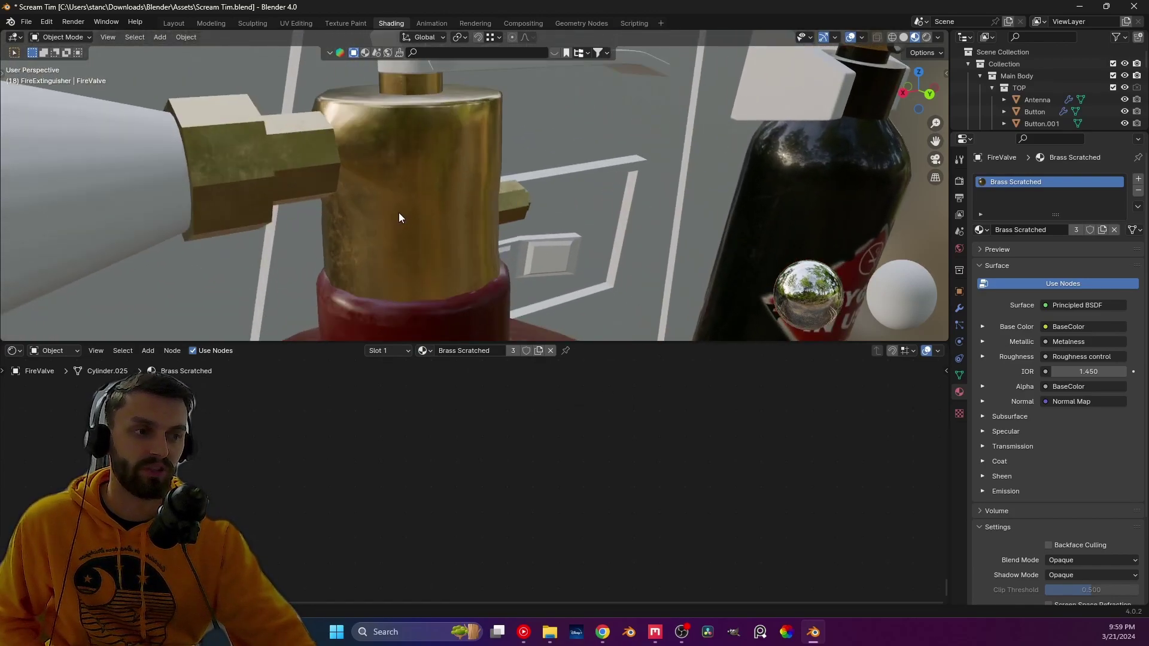
- Try Shade Smooth and Shade Flat on the brass valve
right_click(419, 179)
left_click(413, 169)
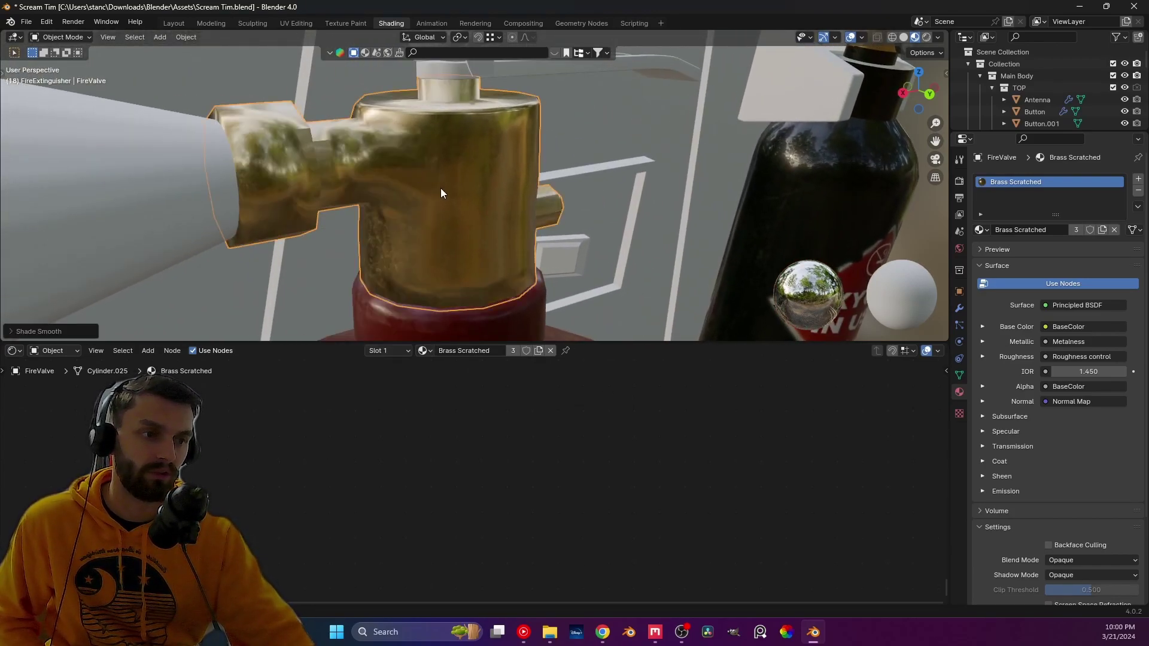
middle_click_drag(440, 193, 461, 180)
right_click(459, 181)
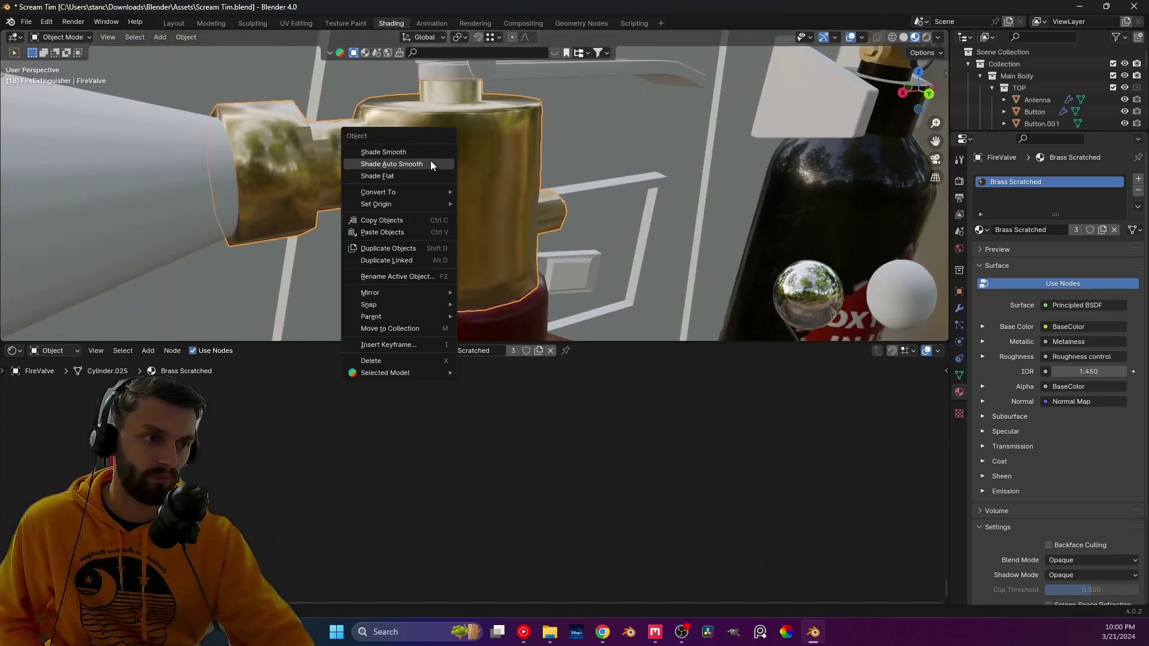
left_click(437, 175)
- Apply Shade Auto Smooth to the valve and save the file
right_click(439, 186)
left_click(443, 162)
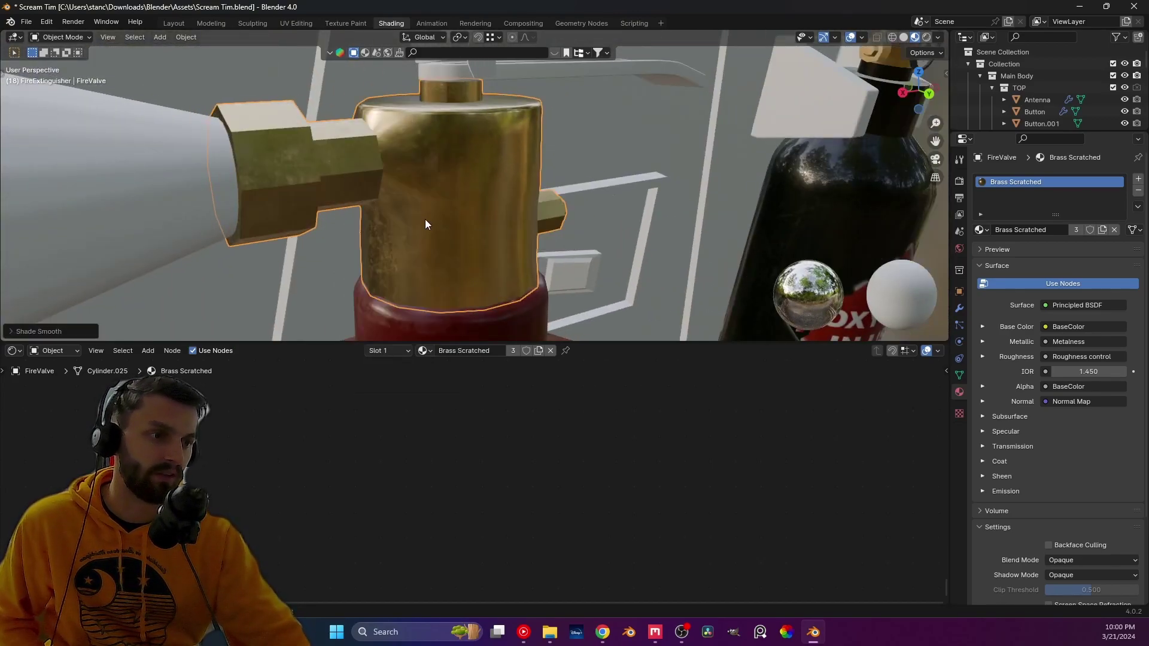
middle_click_drag(424, 221, 461, 168)
key("ctrl+s")
scroll(424, 217, "down", 5)
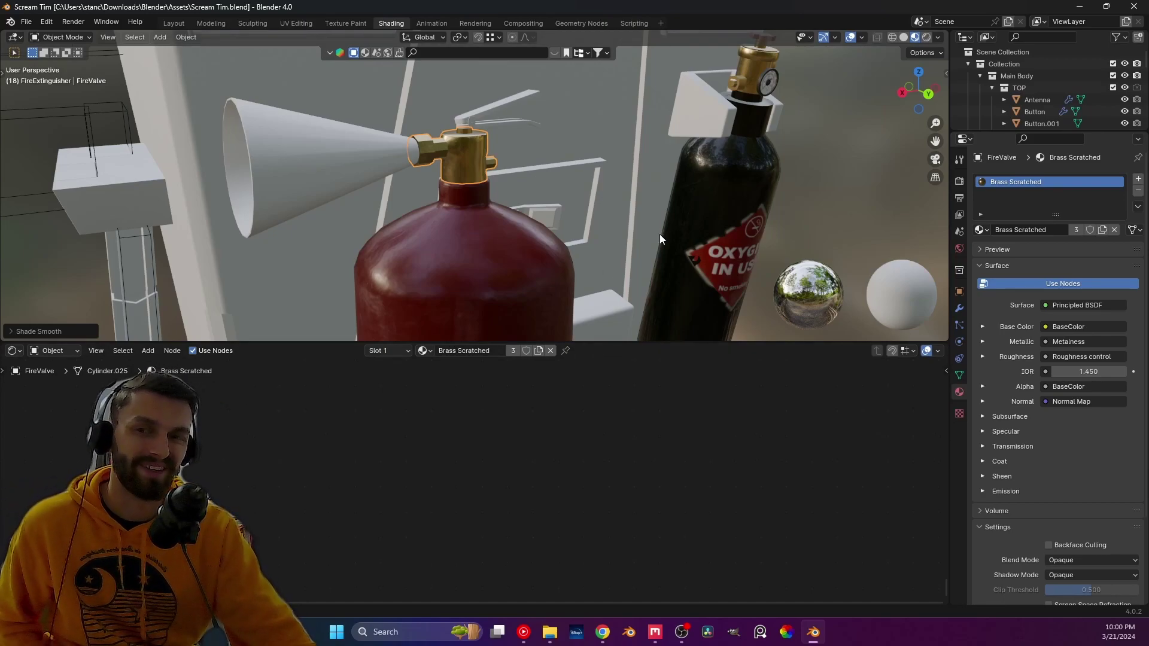
- Search My Assets in the Poliigon library for "steel"
left_click(944, 92)
left_click(942, 232)
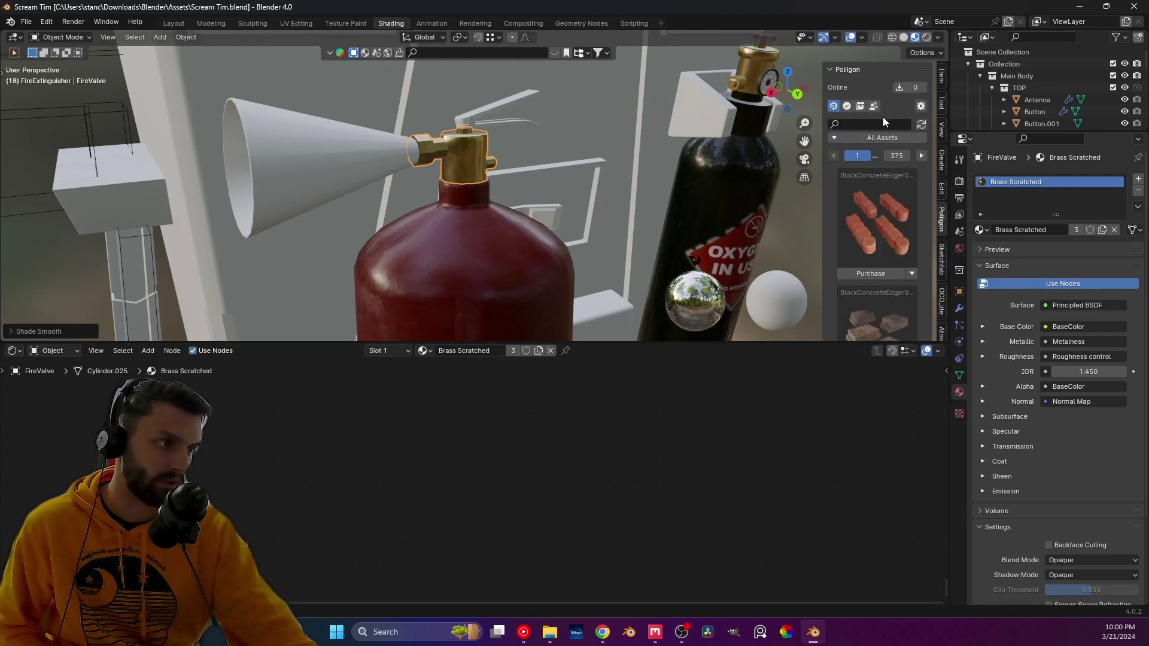
left_click(847, 106)
left_click(854, 124)
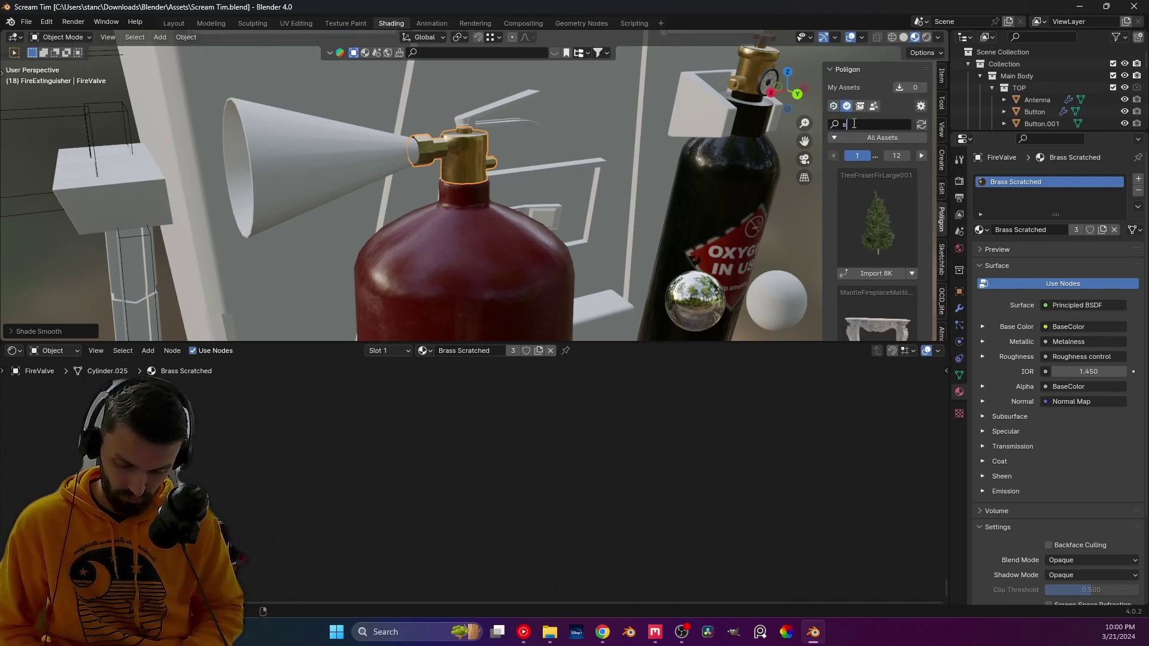
type("steel")
key("Return")
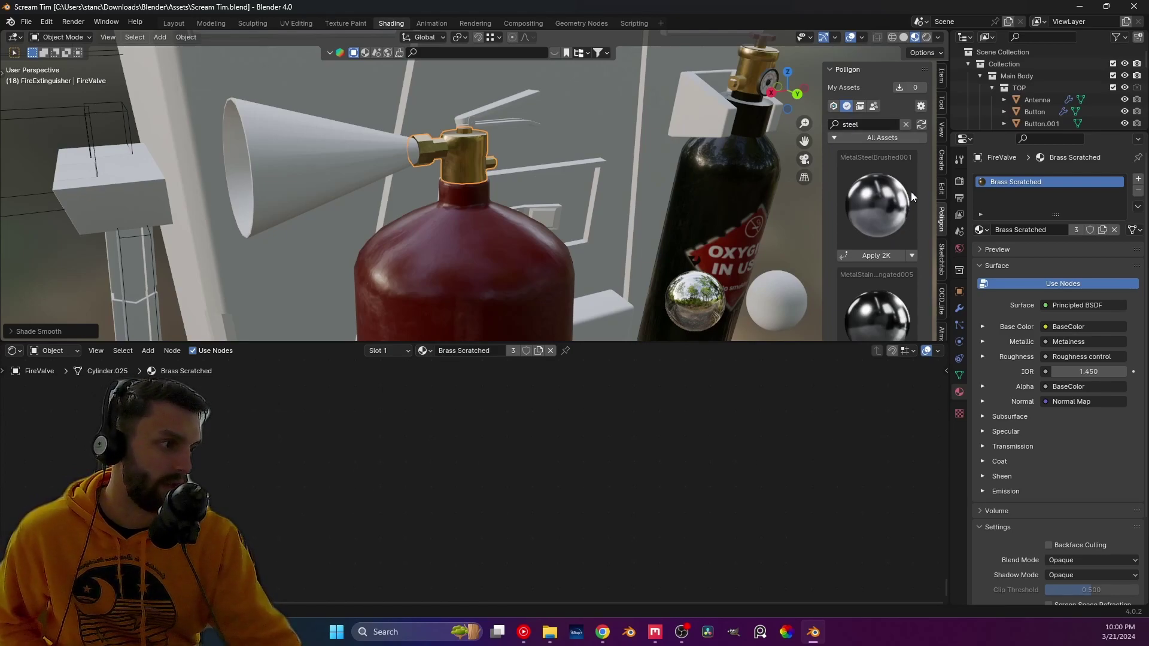
- Try the 2K MetalZincGalvanized001 material from the Poliigon results on the valve
scroll(897, 257, "down", 6)
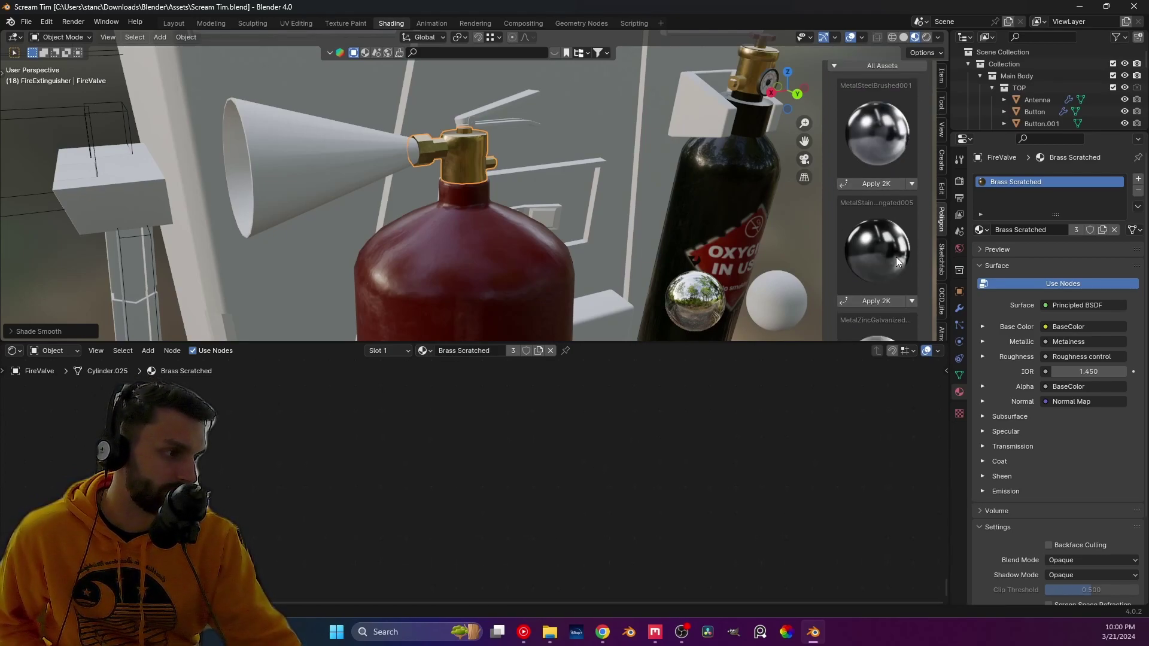
scroll(893, 257, "down", 2)
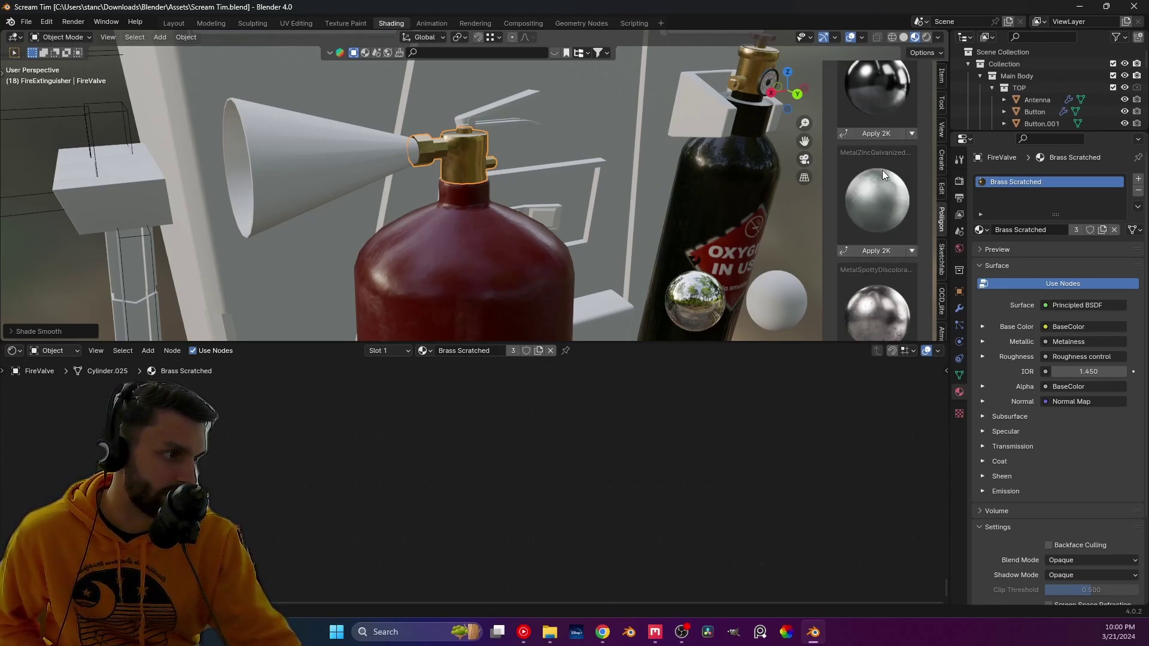
left_click(867, 250)
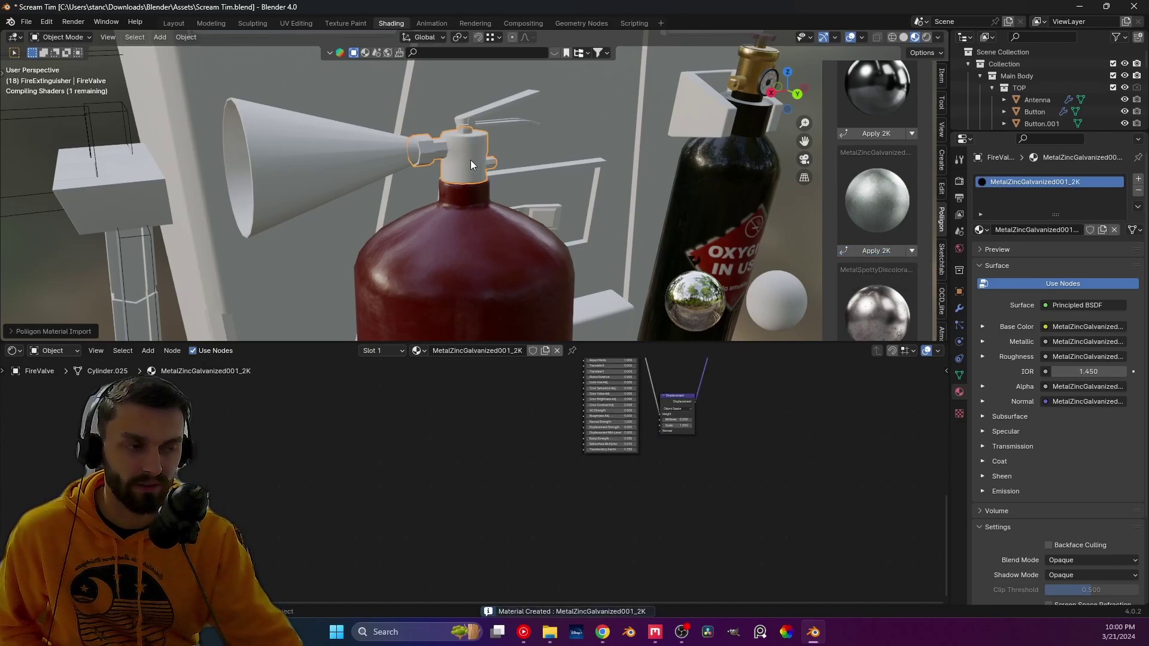
middle_click_drag(478, 168, 696, 236)
scroll(481, 191, "up", 2)
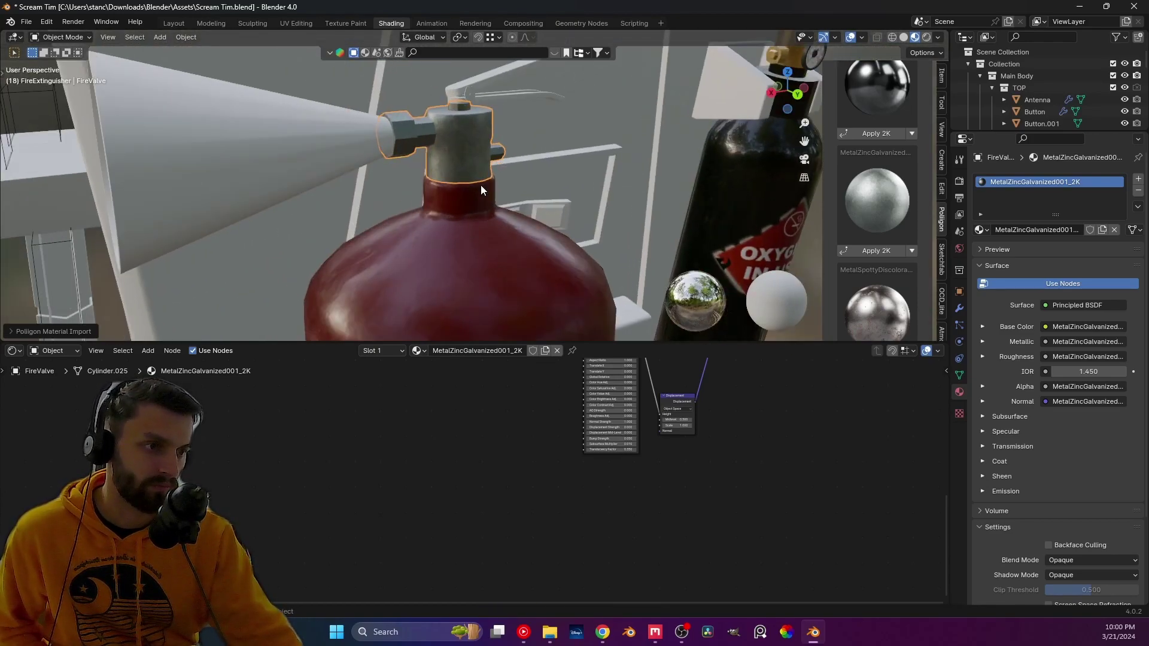
scroll(481, 191, "up", 1)
scroll(873, 251, "up", 2)
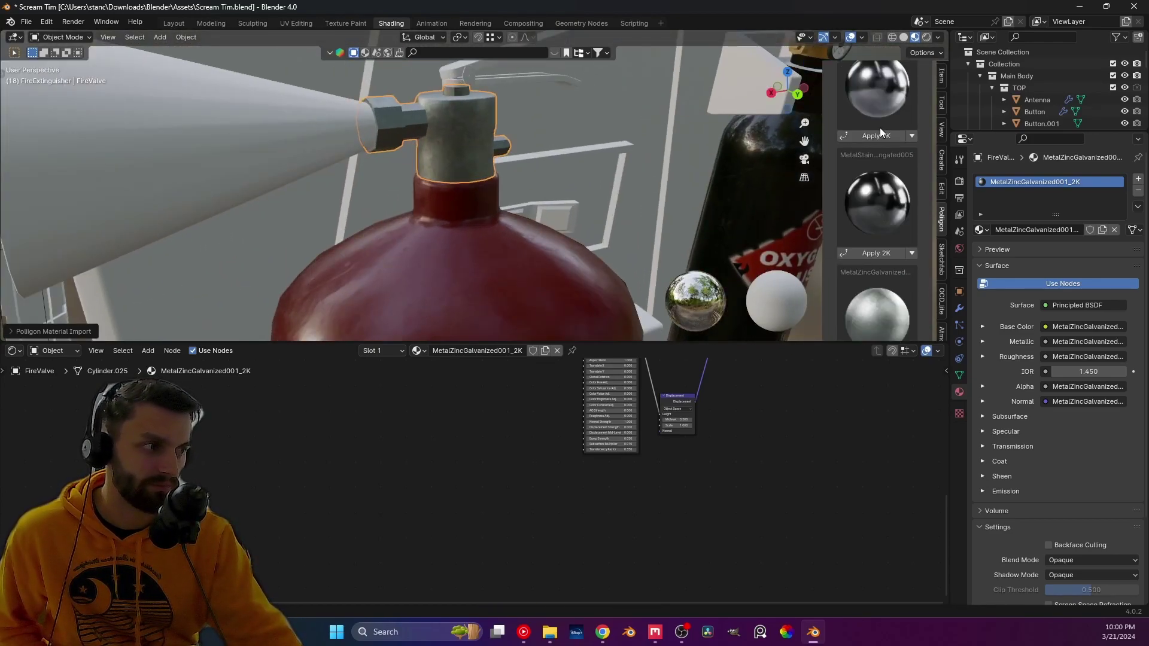
- Import the 2K MetalSteelBrushed001 material from Poliigon by applying it to the valve
left_click(875, 135)
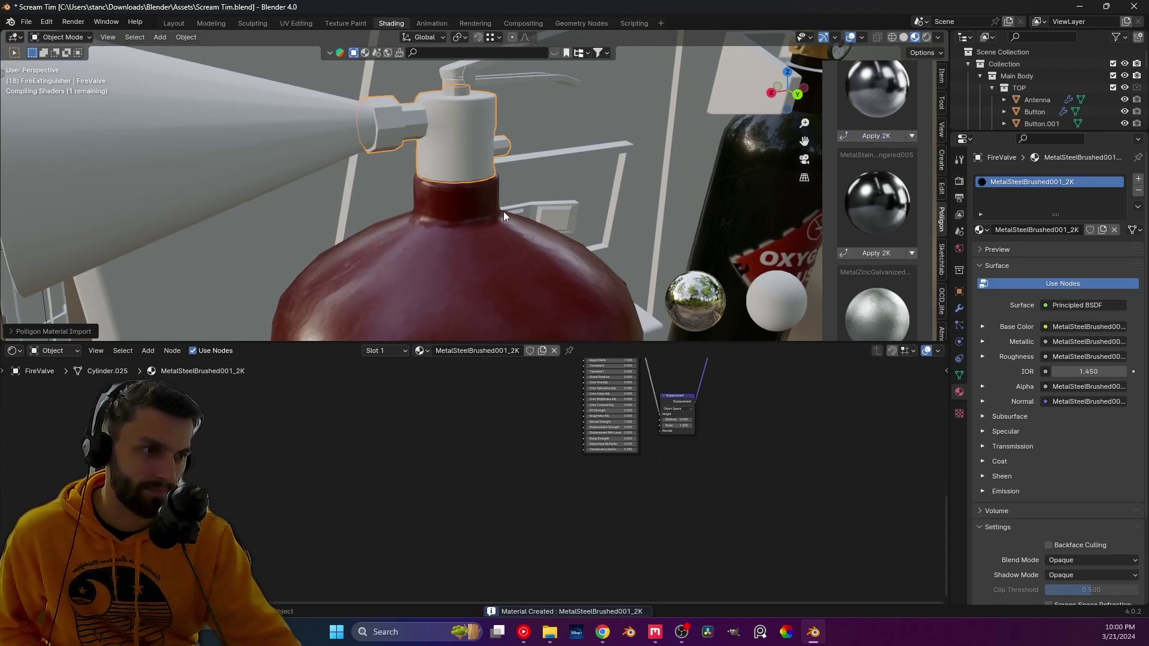
mouse_move(500, 210)
middle_mouse_down()
mouse_move(389, 206)
mouse_move(498, 155)
mouse_move(505, 213)
mouse_move(523, 213)
mouse_move(480, 212)
middle_mouse_up()
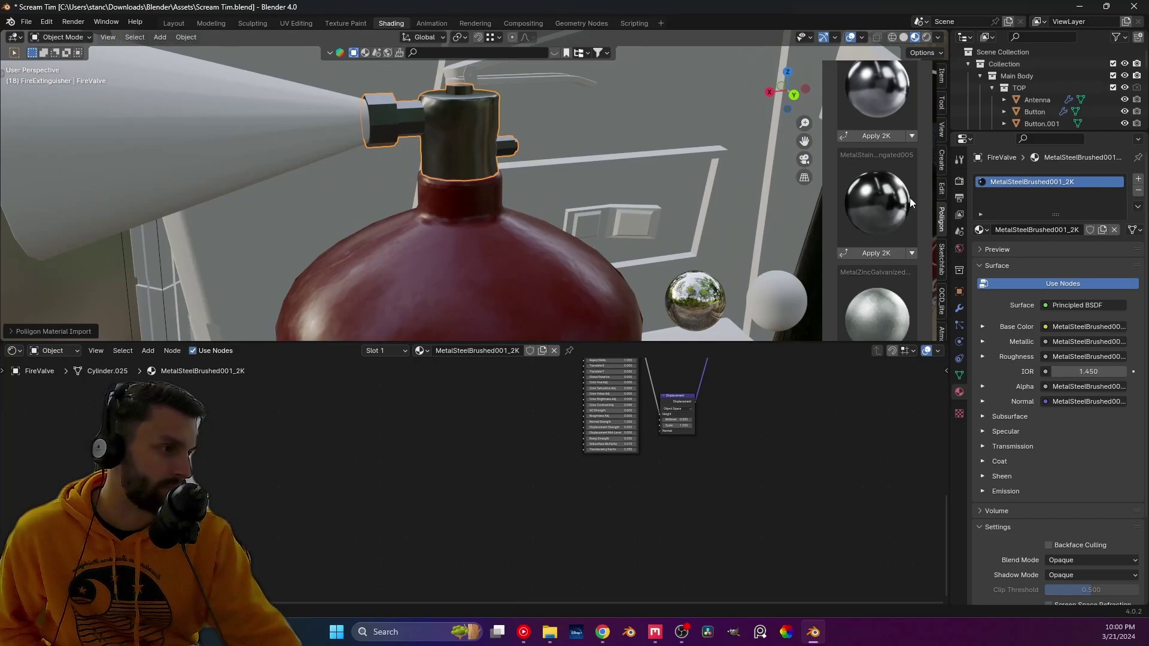
scroll(864, 276, "down", 3)
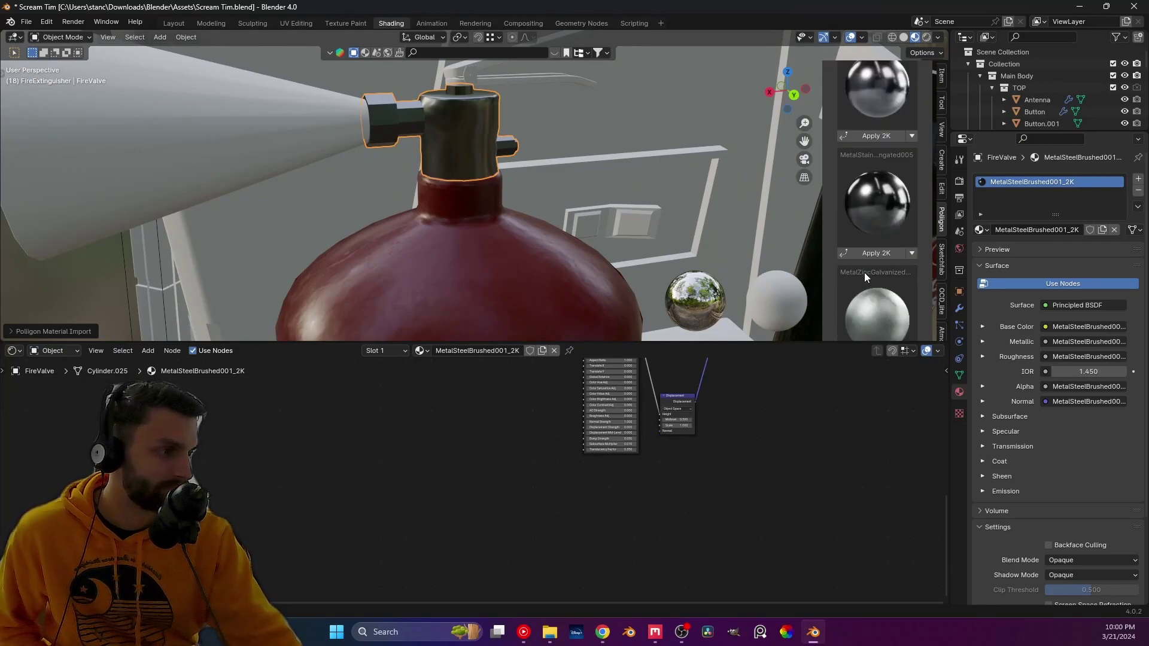
- Compare the valve with MetalZincGalvanized001_2K and set its material back to Brass Scratched
left_click(419, 350)
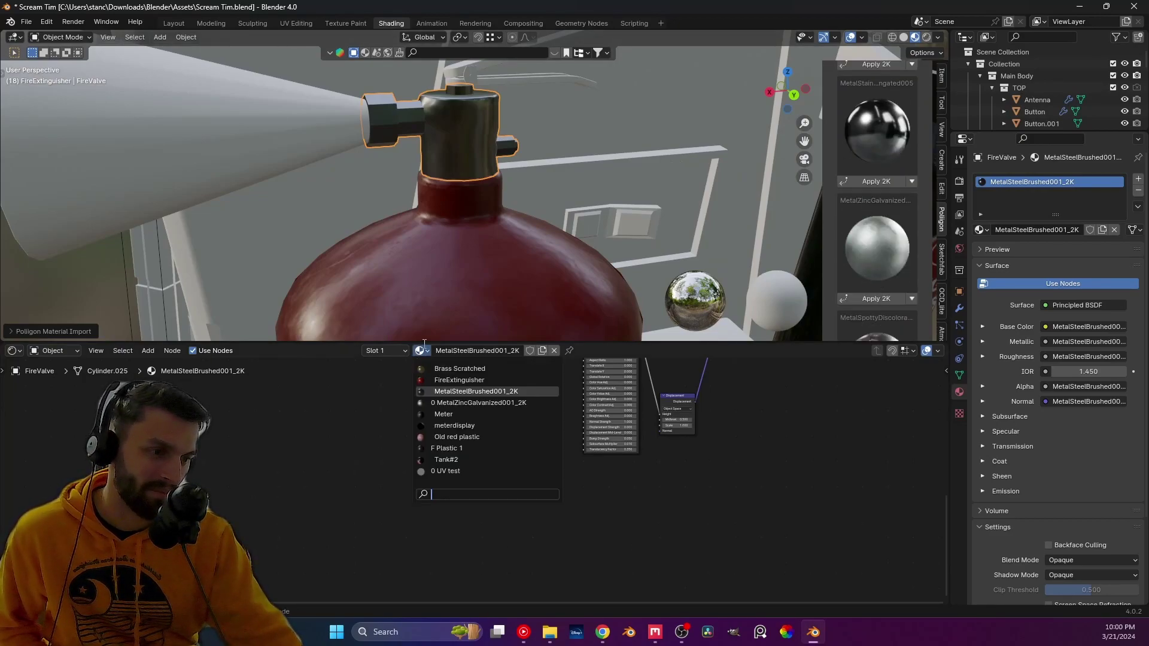
left_click(468, 404)
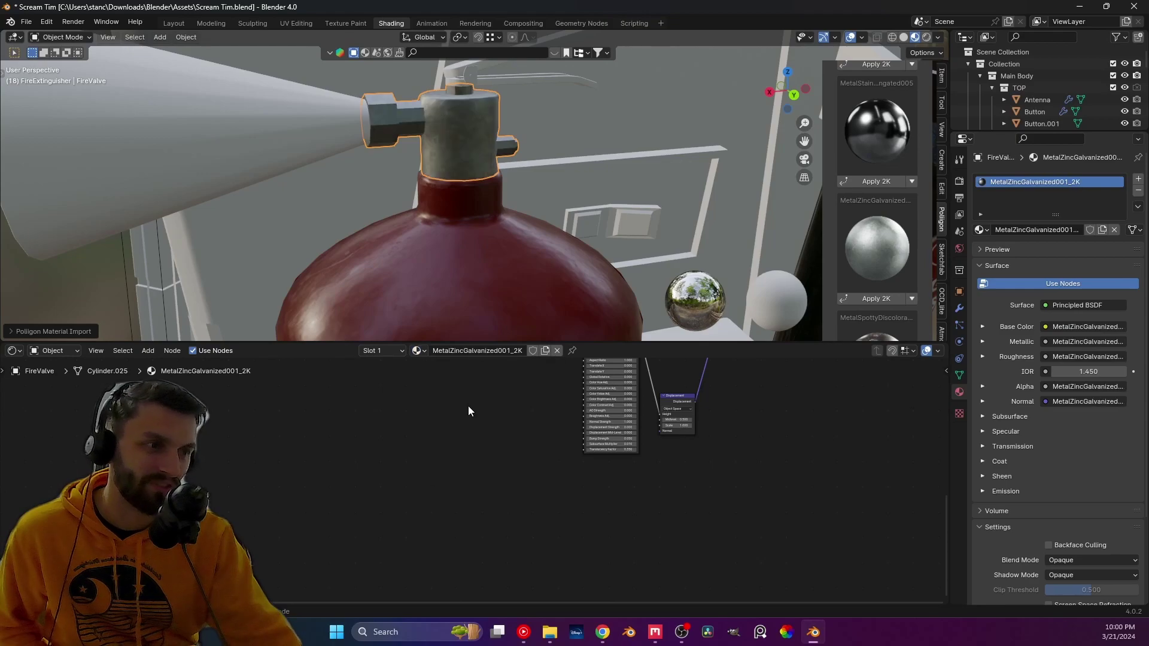
left_click(418, 352)
left_click(447, 367)
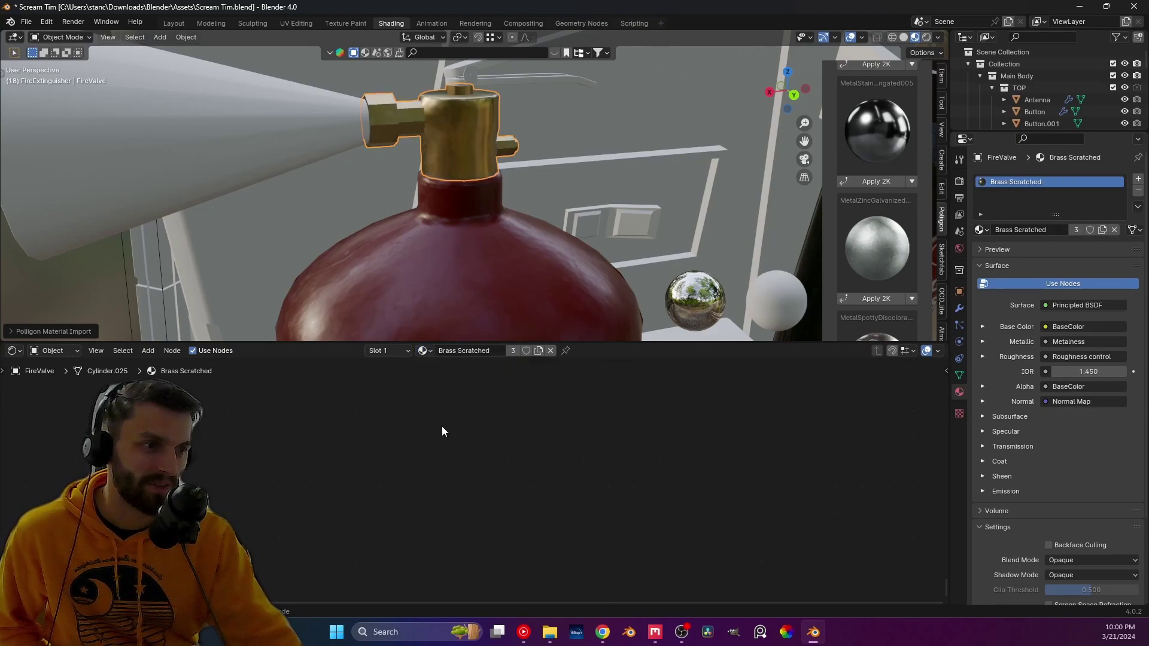
scroll(451, 197, "down", 4)
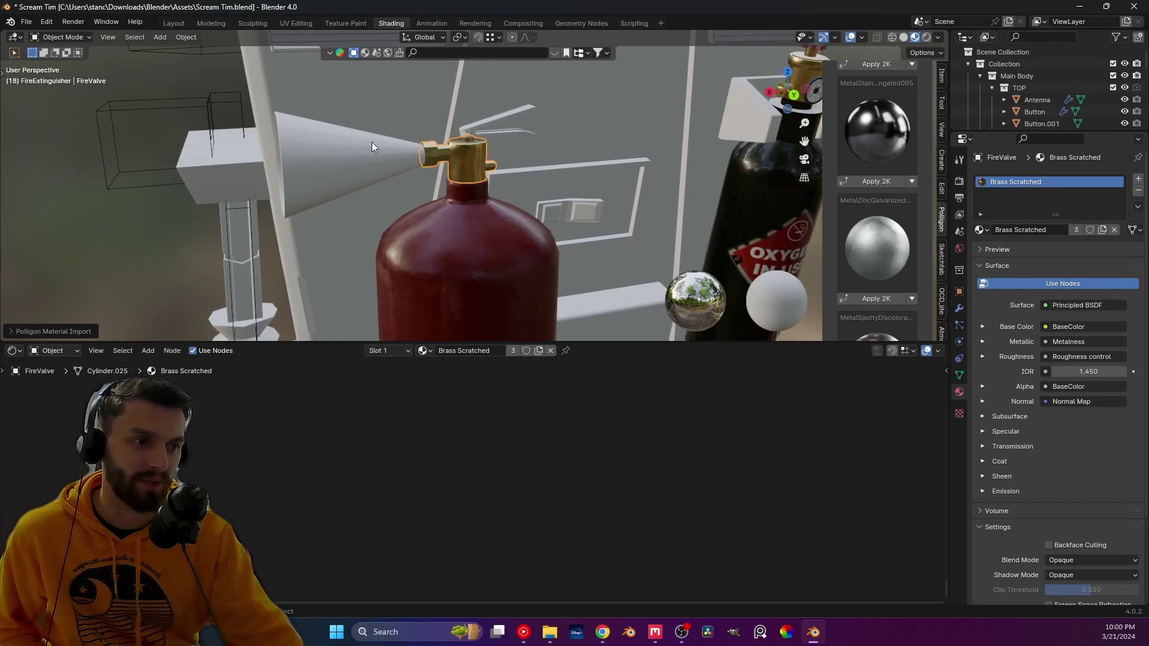
- Select the extinguisher's horn and clear the Poliigon asset search
left_click(392, 170)
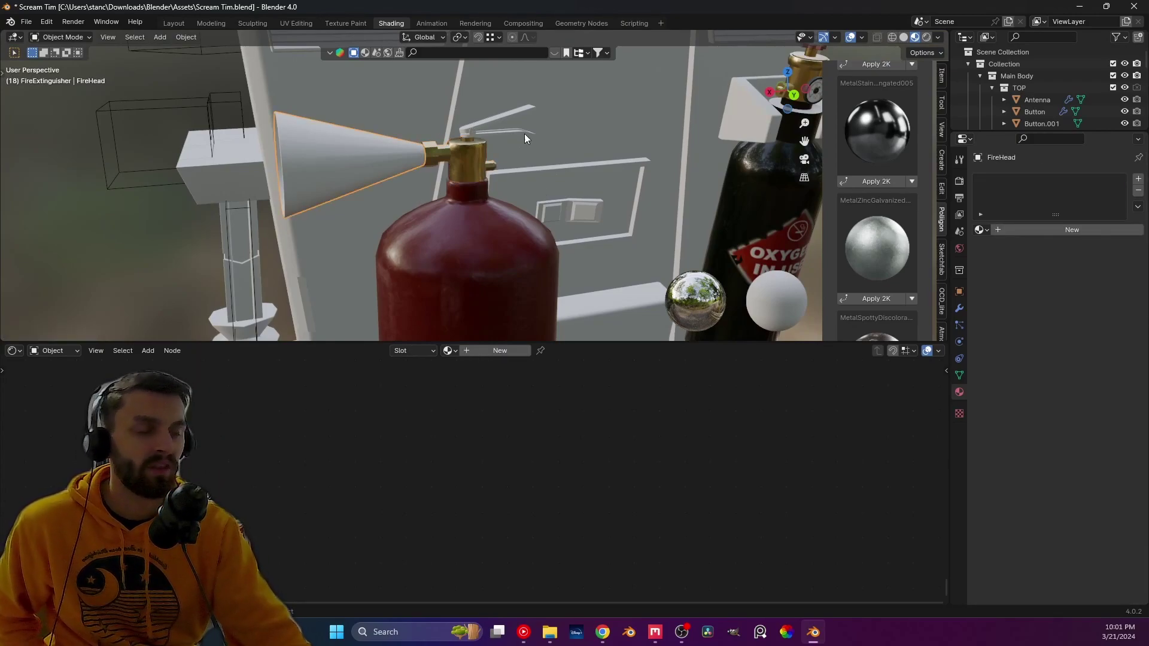
scroll(888, 202, "up", 5)
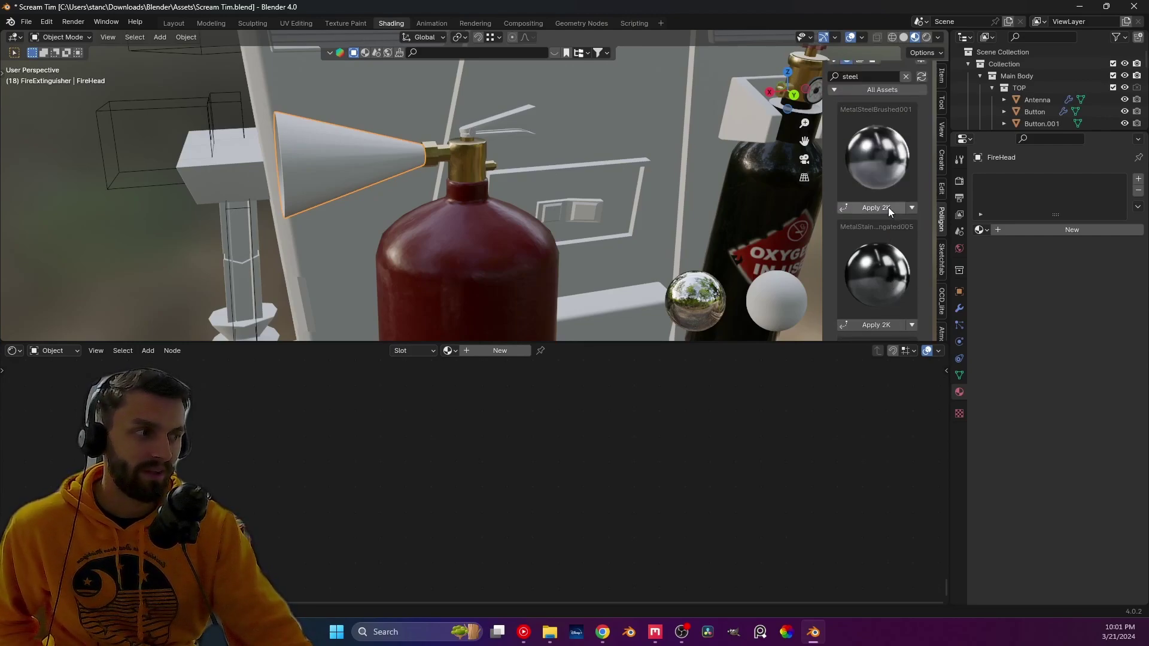
scroll(888, 207, "up", 1)
left_click(907, 99)
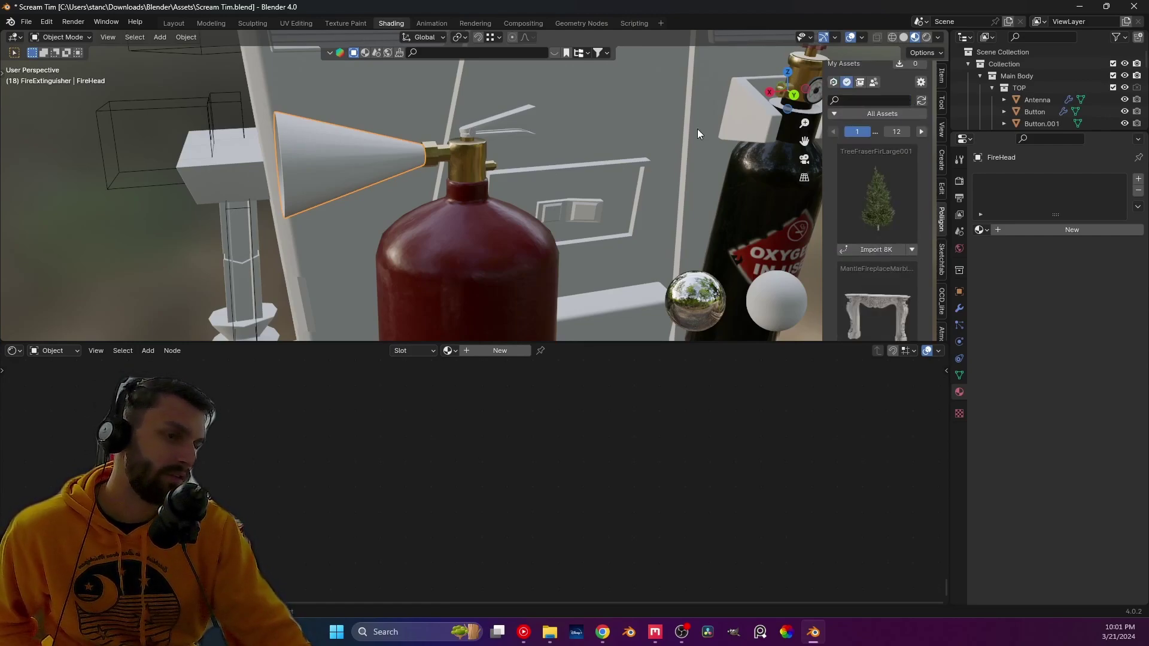
middle_click_drag(186, 210, 266, 197)
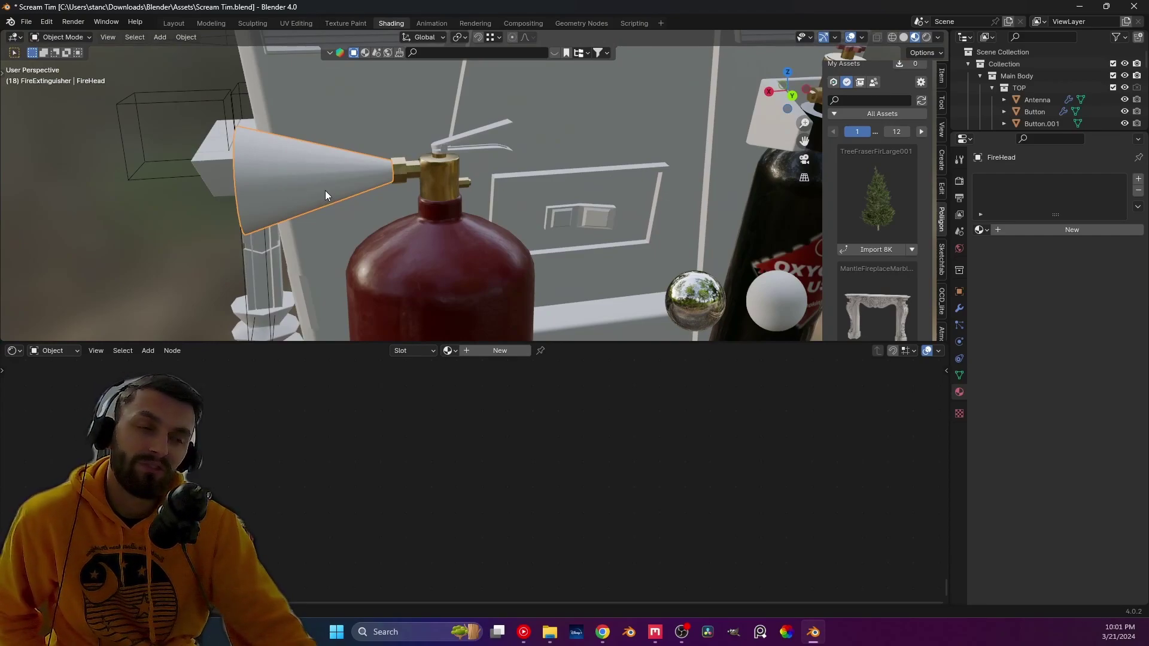
middle_click_drag(325, 195, 343, 203)
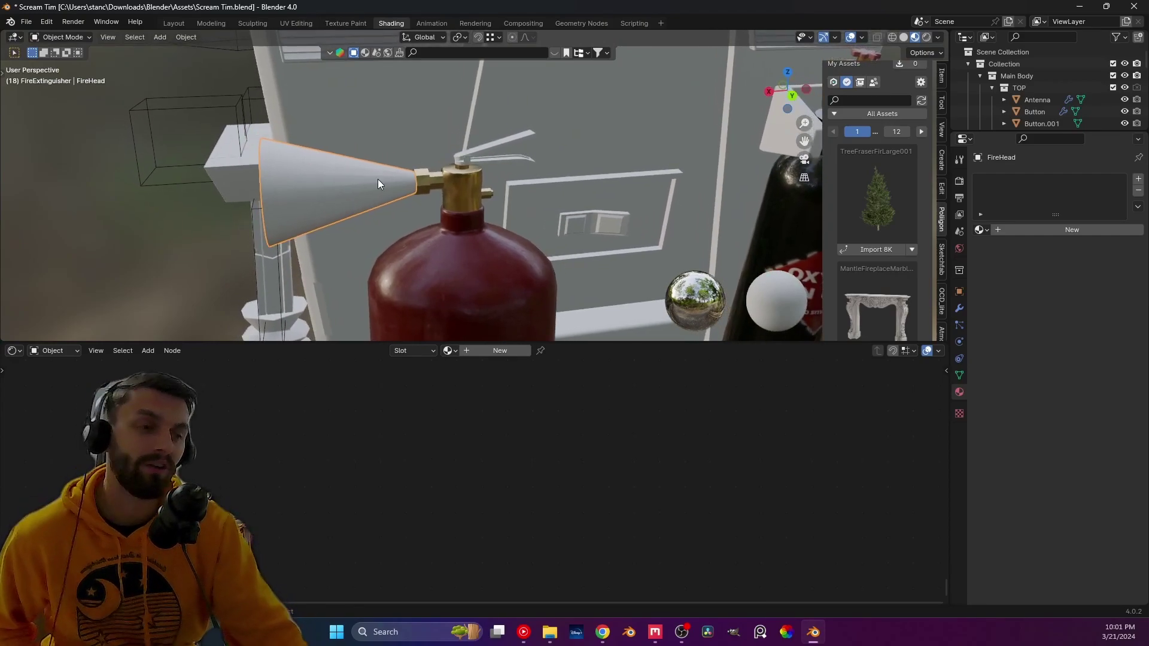
middle_click_drag(379, 178, 855, 257)
- Assign the MetalSteelBrushed001_2K material to the extinguisher's lower handle and upper handle
left_click(462, 169)
scroll(491, 171, "up", 3)
scroll(473, 213, "down", 3)
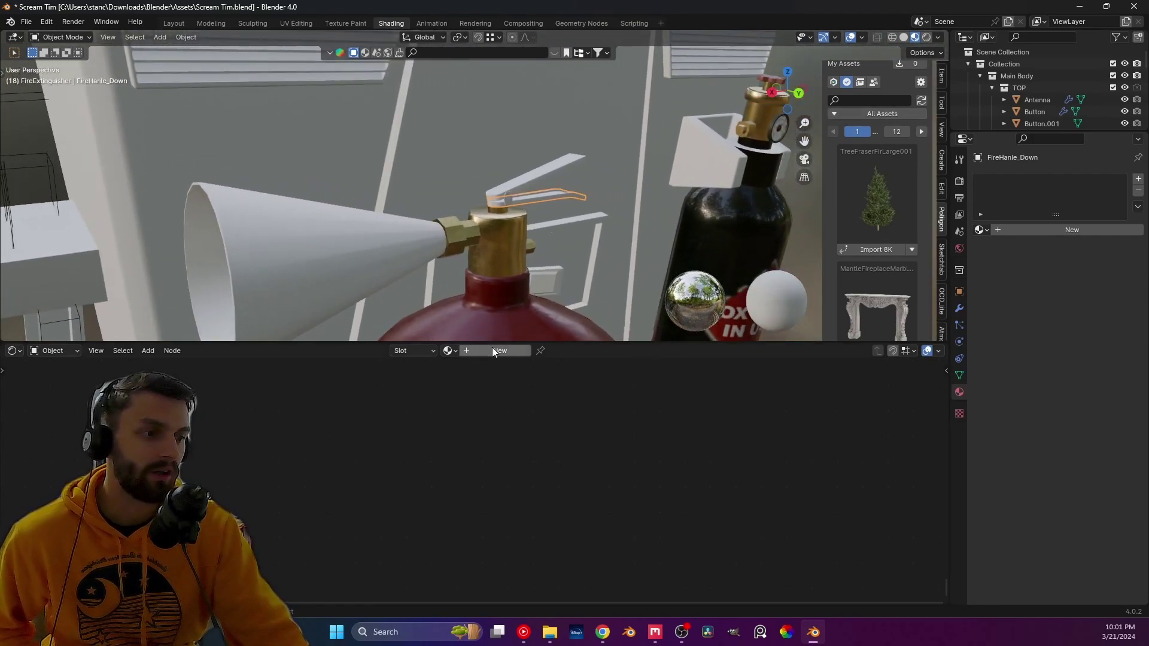
left_click(449, 350)
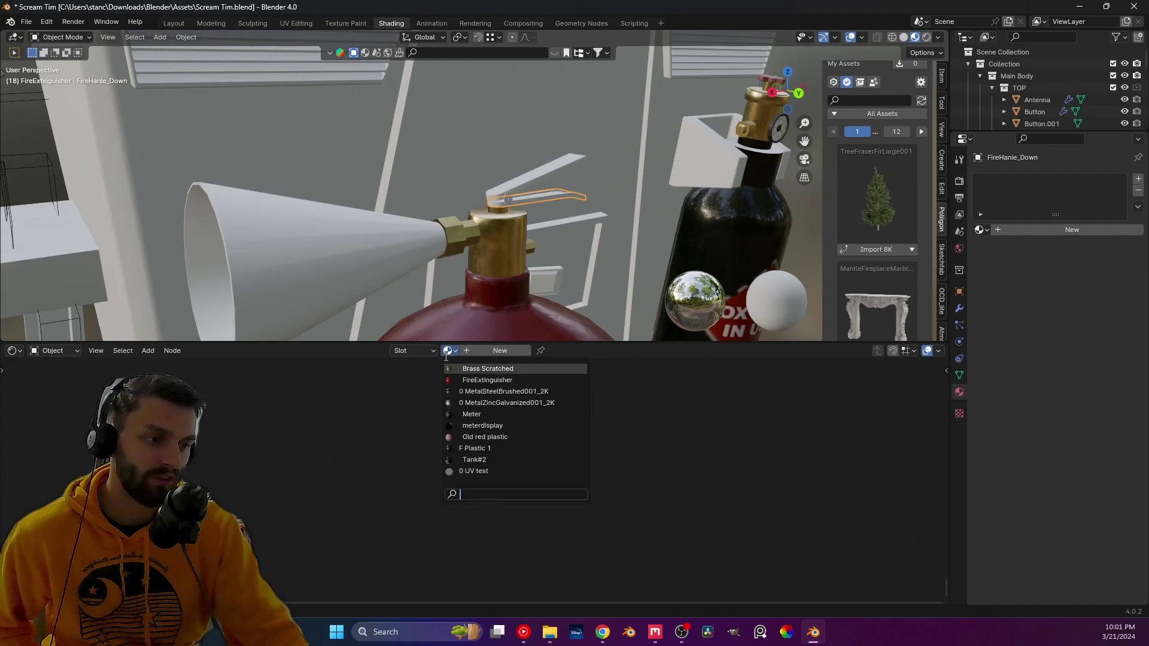
left_click(536, 393)
left_click(541, 165)
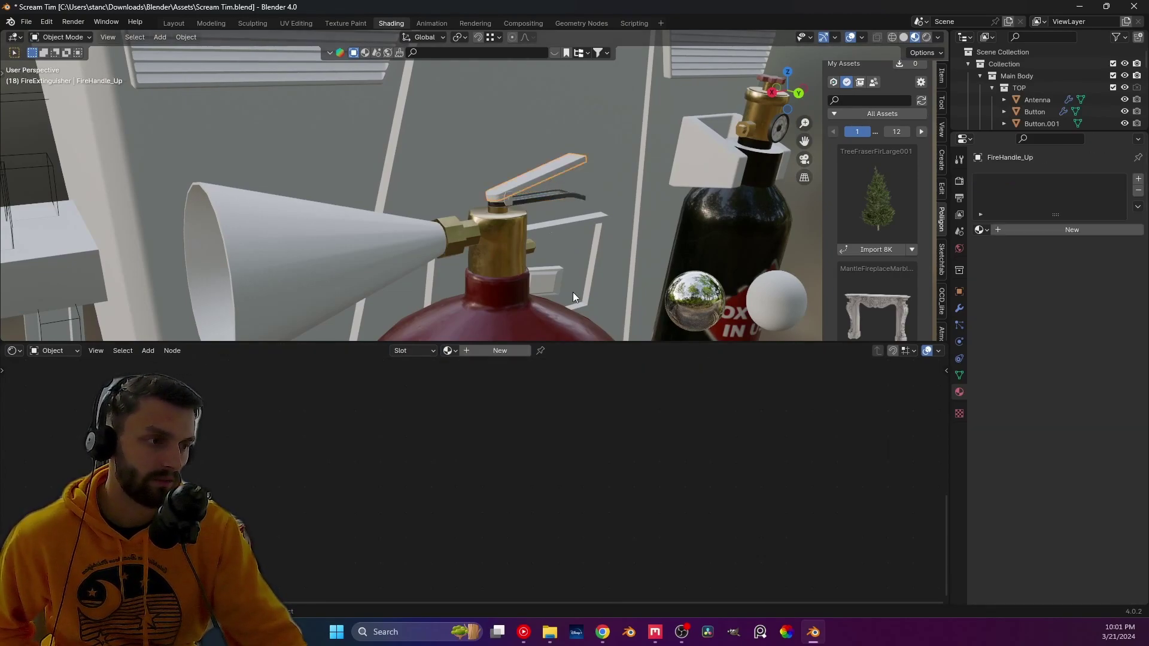
left_click(454, 350)
left_click(516, 391)
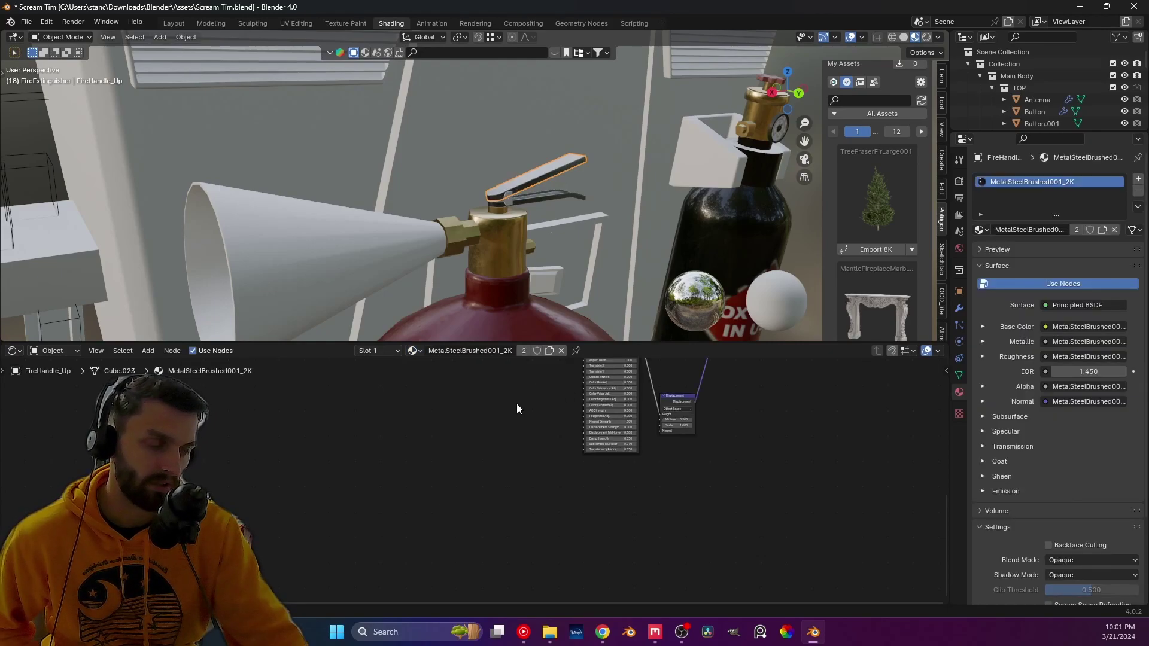
- Examine the brushed steel on the extinguisher's handles from several angles together with its material node network
middle_click_drag(332, 495, 323, 502)
middle_click_drag(586, 441, 581, 525)
scroll(542, 222, "up", 3)
scroll(526, 247, "down", 3)
scroll(526, 246, "up", 5)
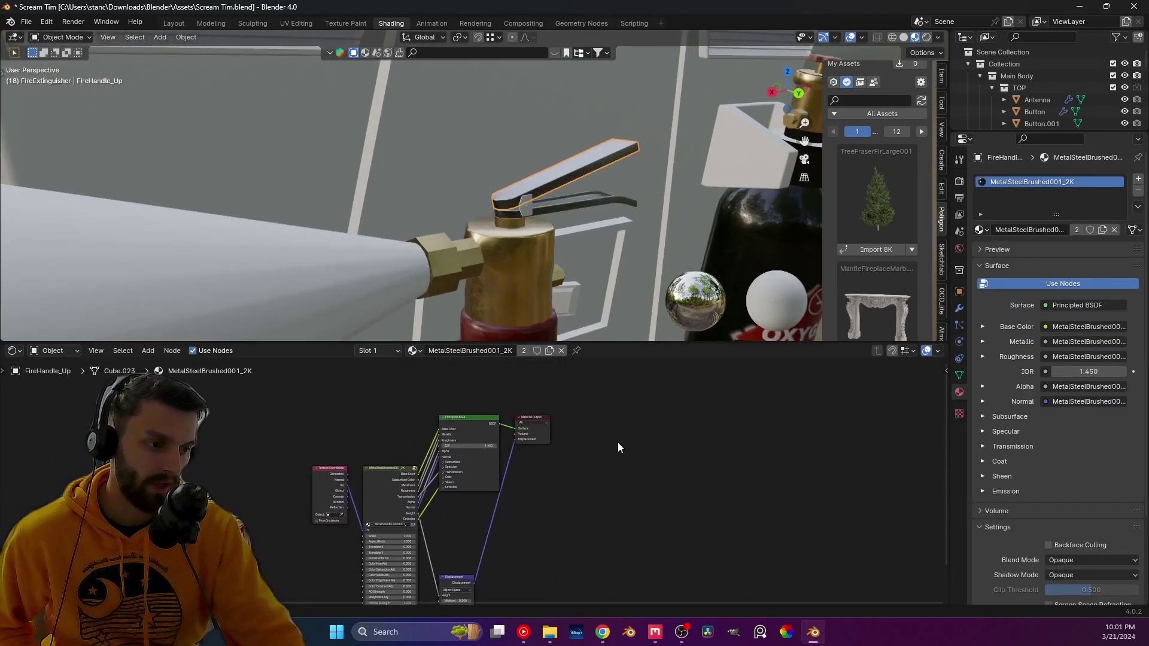
scroll(554, 253, "down", 2)
scroll(472, 256, "up", 1)
scroll(473, 256, "down", 2)
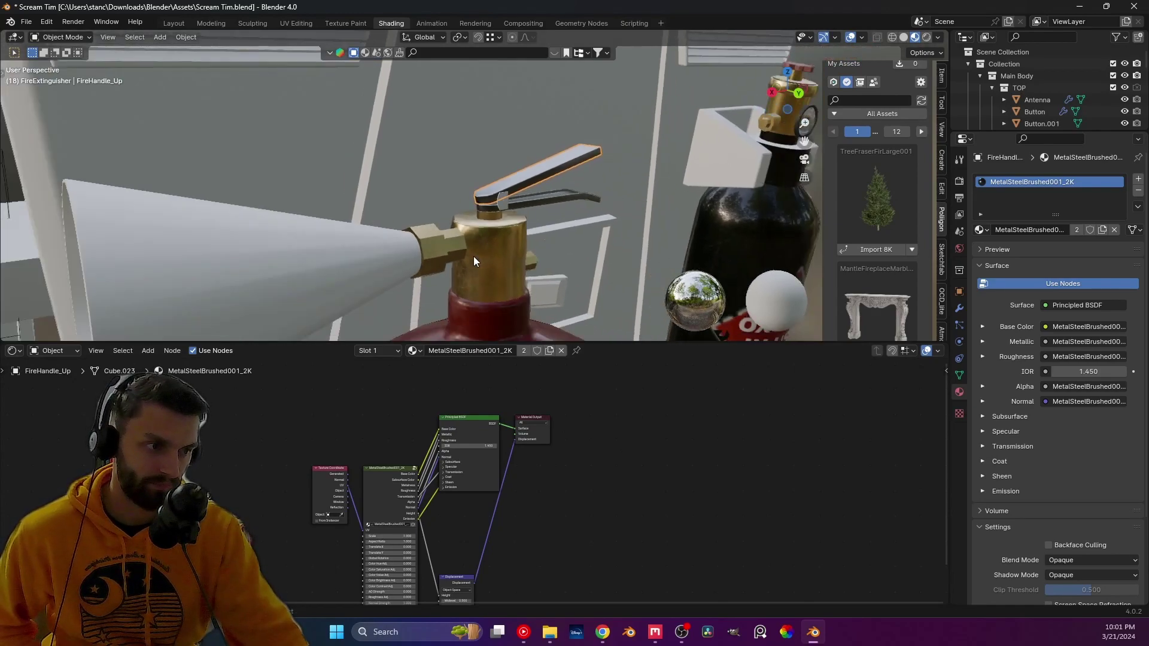
scroll(474, 264, "down", 2)
scroll(511, 238, "up", 5)
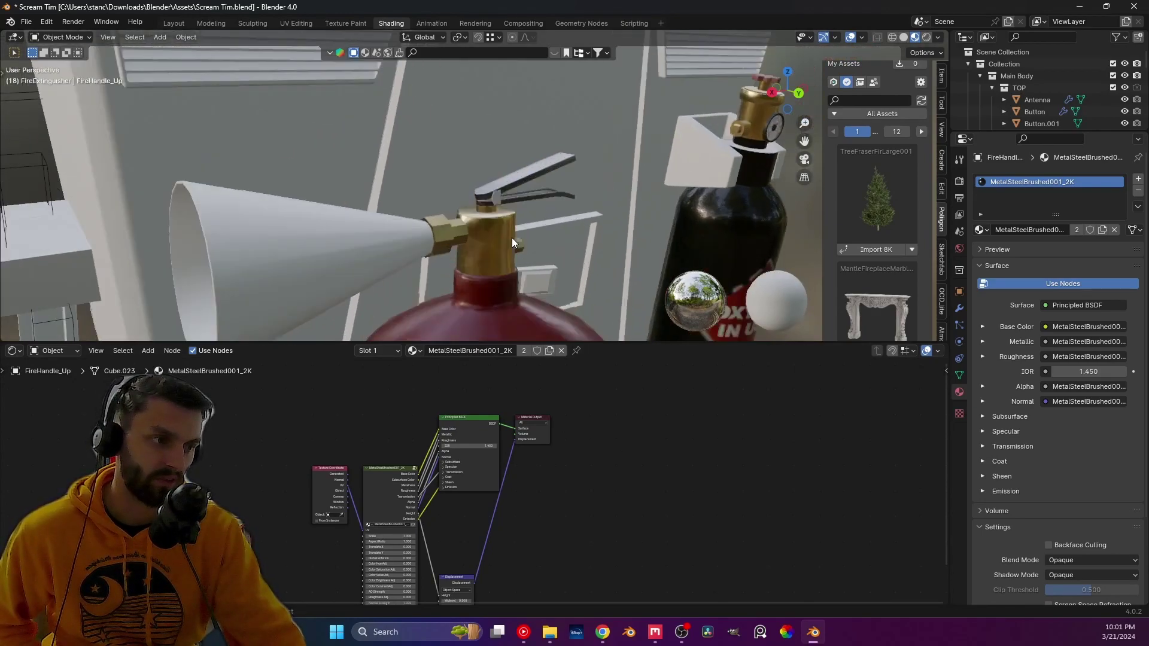
middle_click_drag(509, 246, 430, 251)
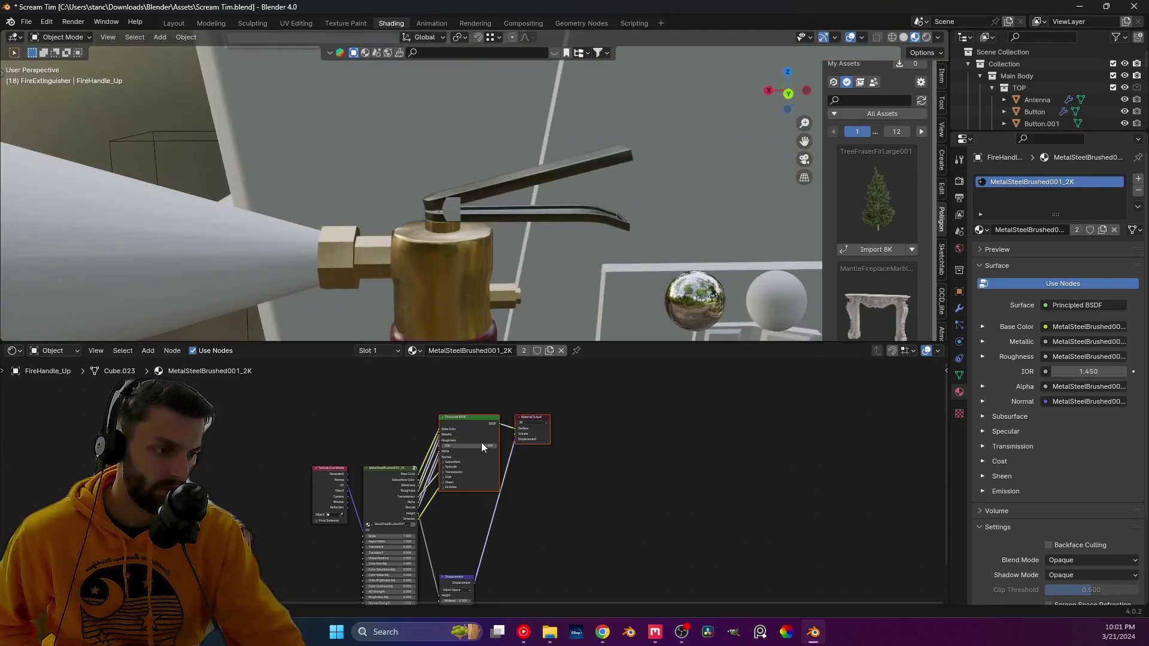
- Move the Principled BSDF, Material Output and Displacement nodes away from the MetalSteelBrushed001_2K group to make room between them
left_click_drag(601, 568, 450, 415)
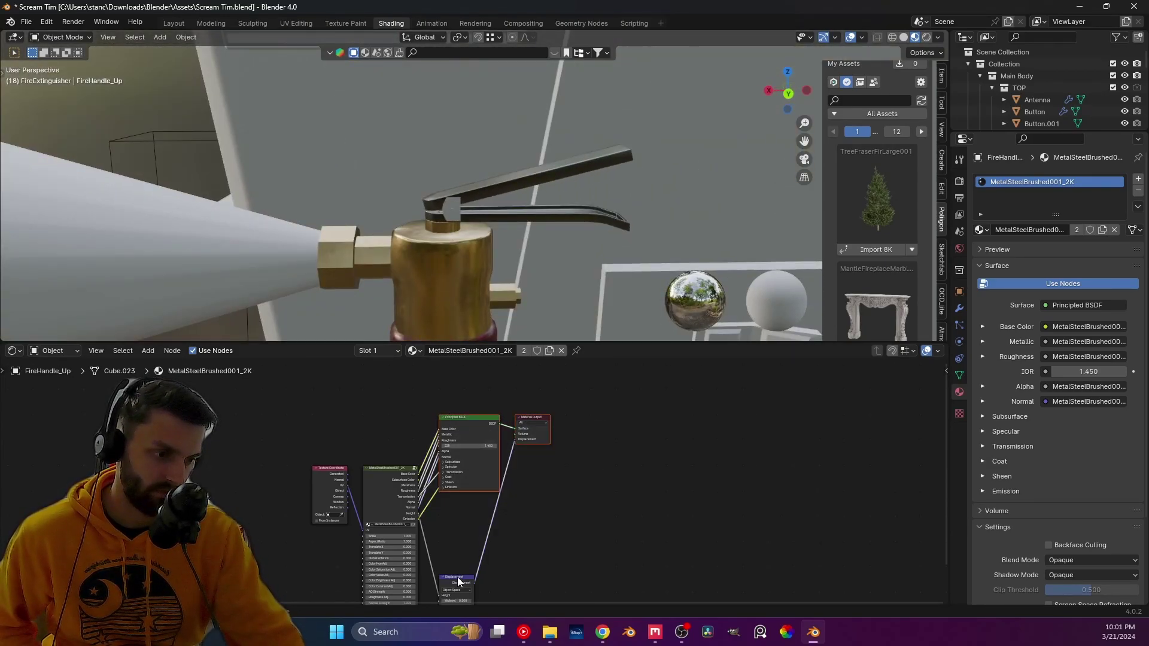
left_click_drag(458, 578, 593, 572)
left_click(623, 531)
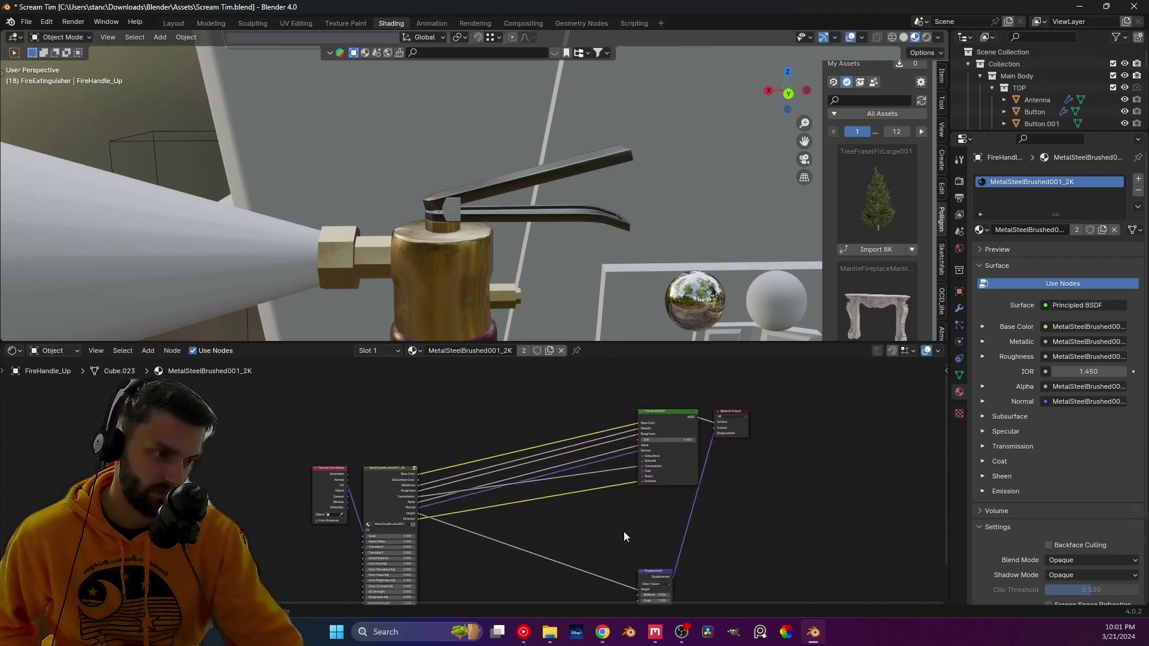
- Insert a Mix Color node into the link between the texture group's Base Color and the Principled BSDF
scroll(530, 516, "up", 3)
key("shift+a")
left_click(497, 380)
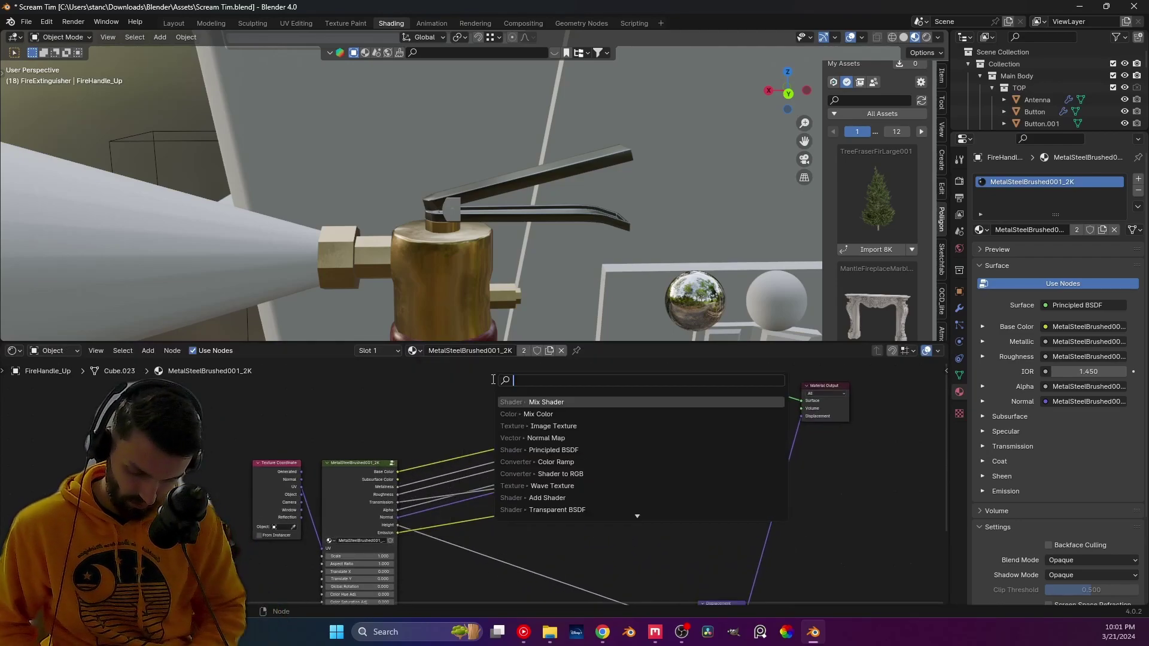
type("mix colo")
key("Return")
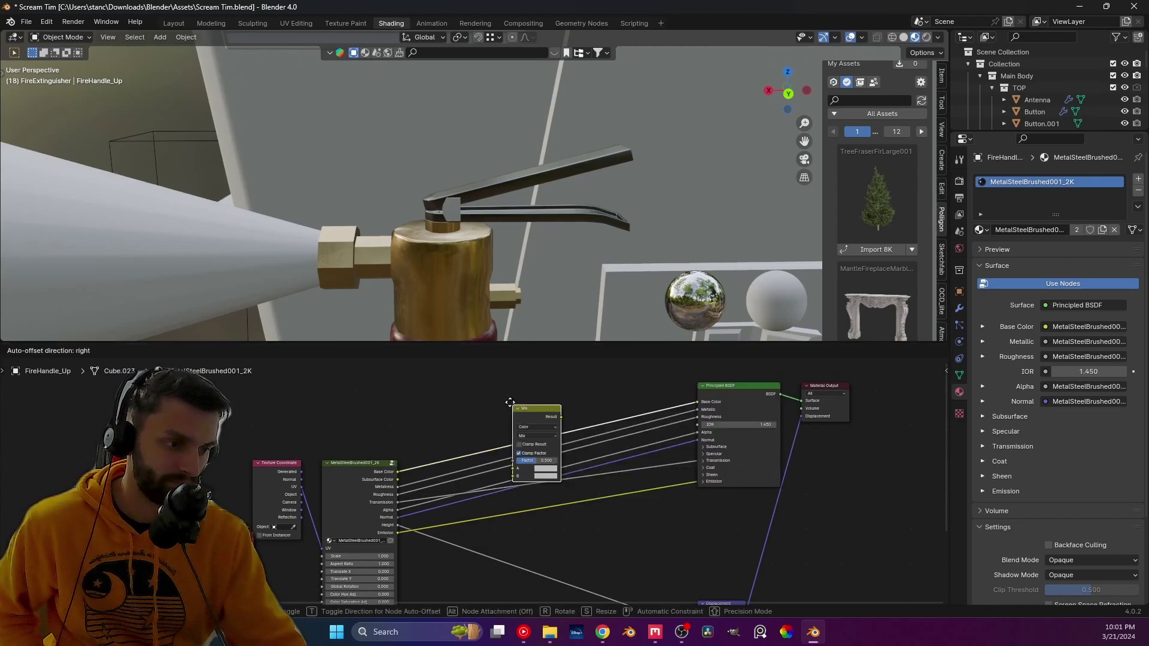
left_click(495, 394)
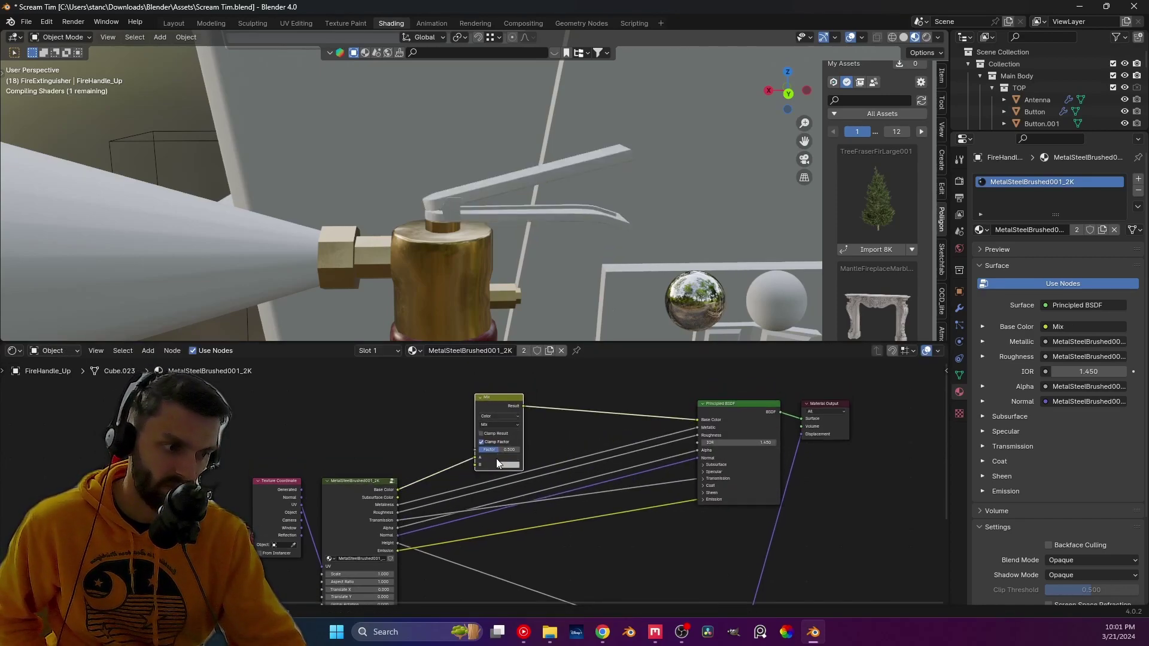
- Set the mix node's blending mode to Add and its B colour to bright red, with saturation 0.997 and value about 0.98
scroll(497, 459, "up", 3)
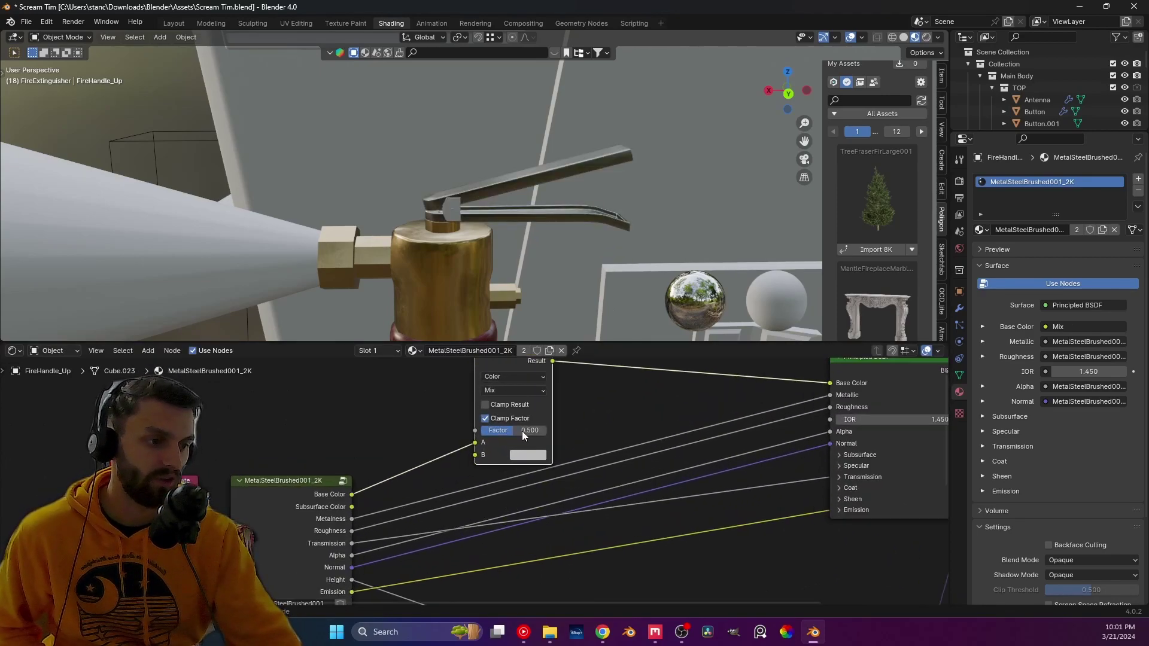
left_click(522, 389)
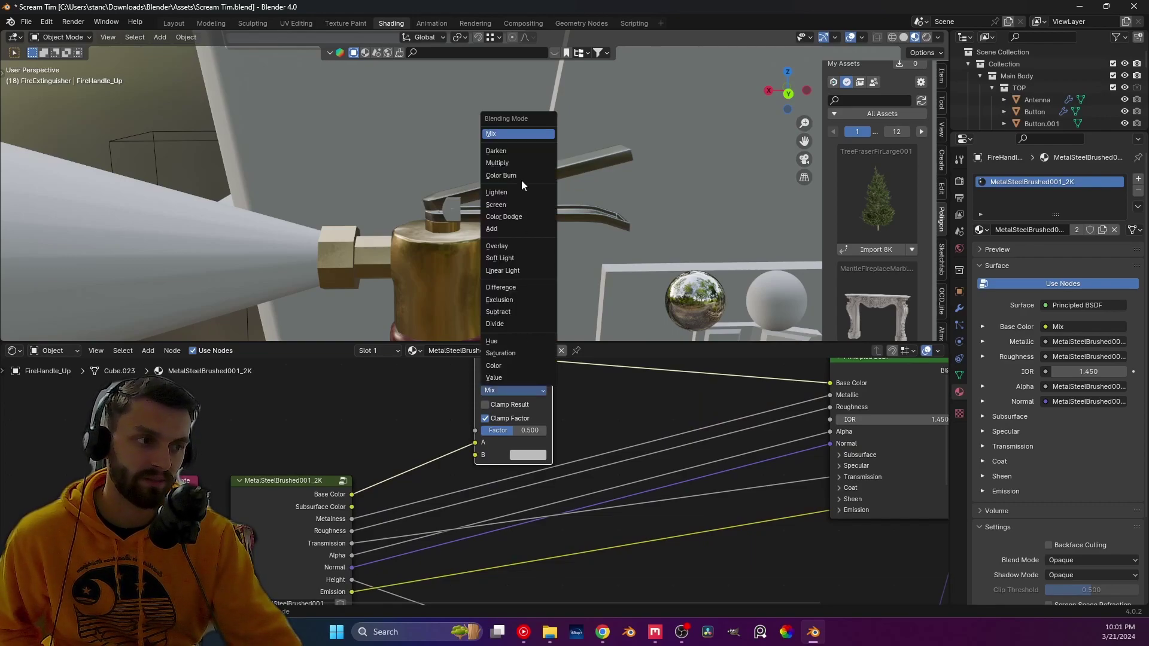
left_click(502, 234)
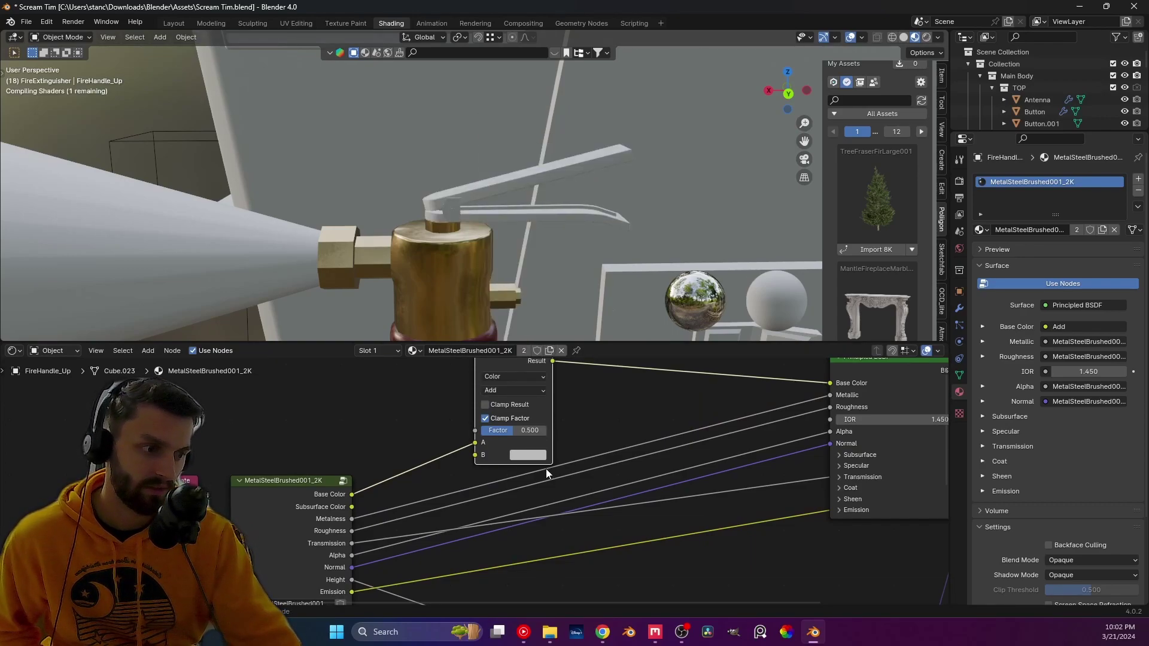
left_click(530, 455)
left_click(556, 370)
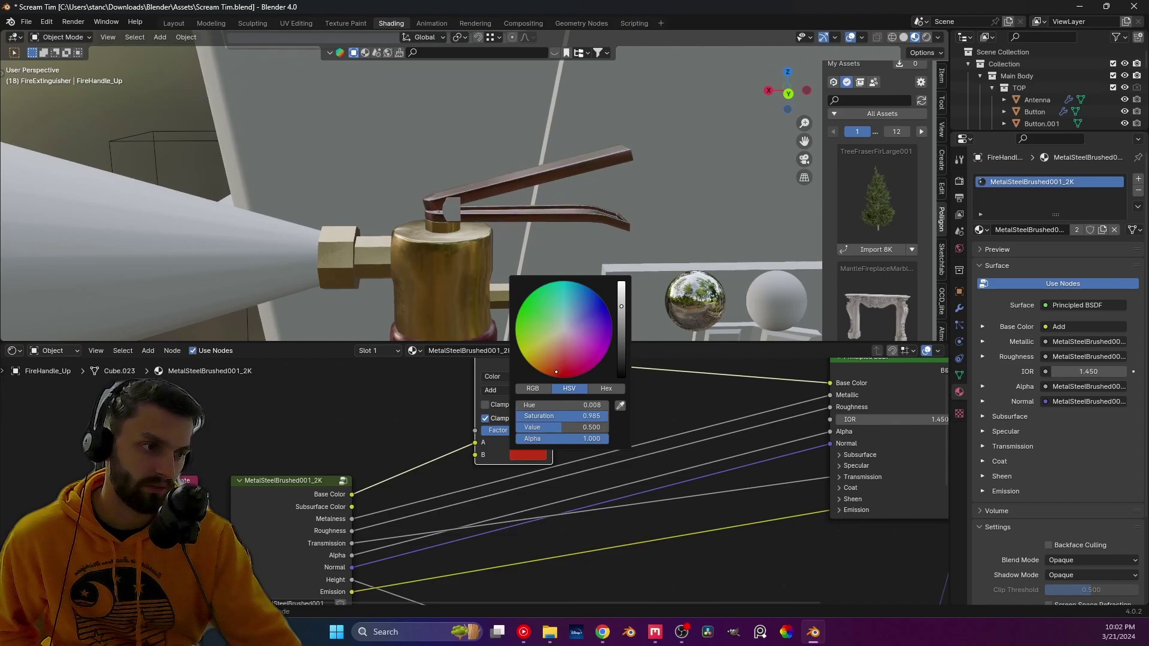
left_click_drag(556, 372, 562, 376)
left_click_drag(621, 307, 621, 283)
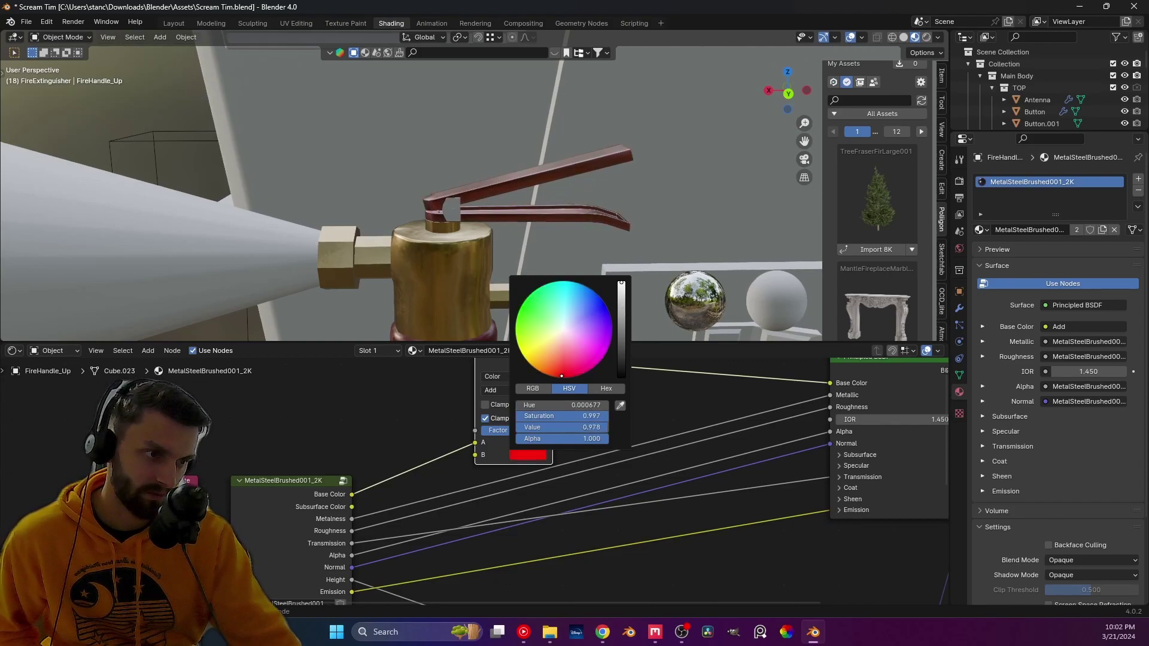
- Change the mix node's blending mode to Multiply and set its Factor to 1.000
middle_click_drag(435, 419, 426, 505)
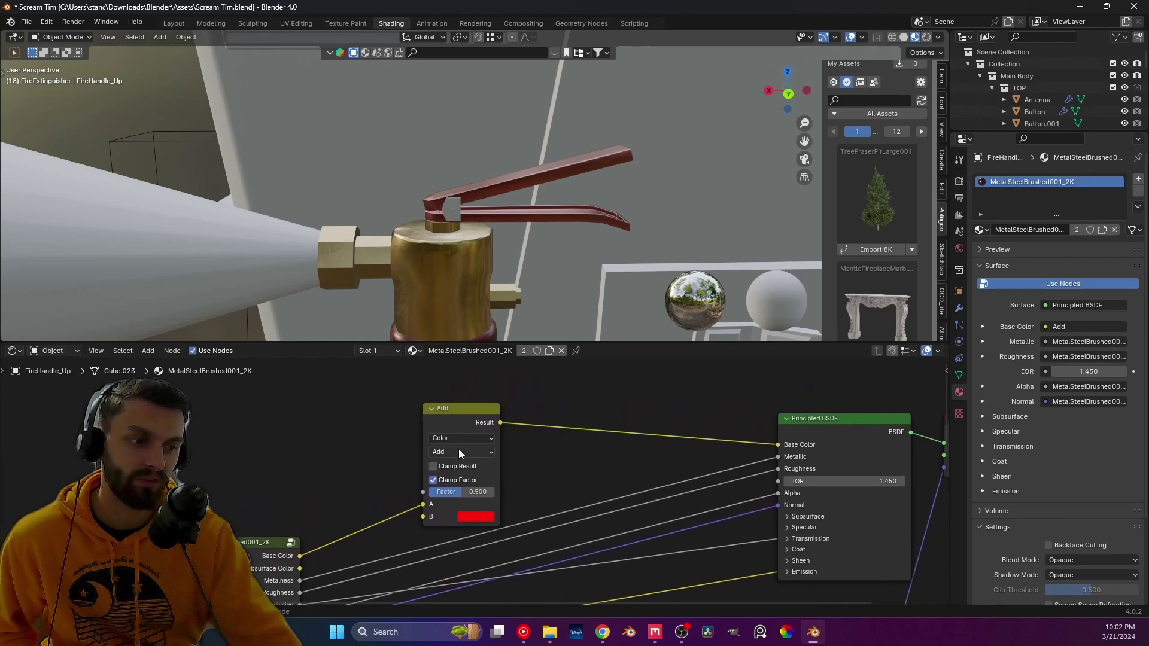
left_click(478, 452)
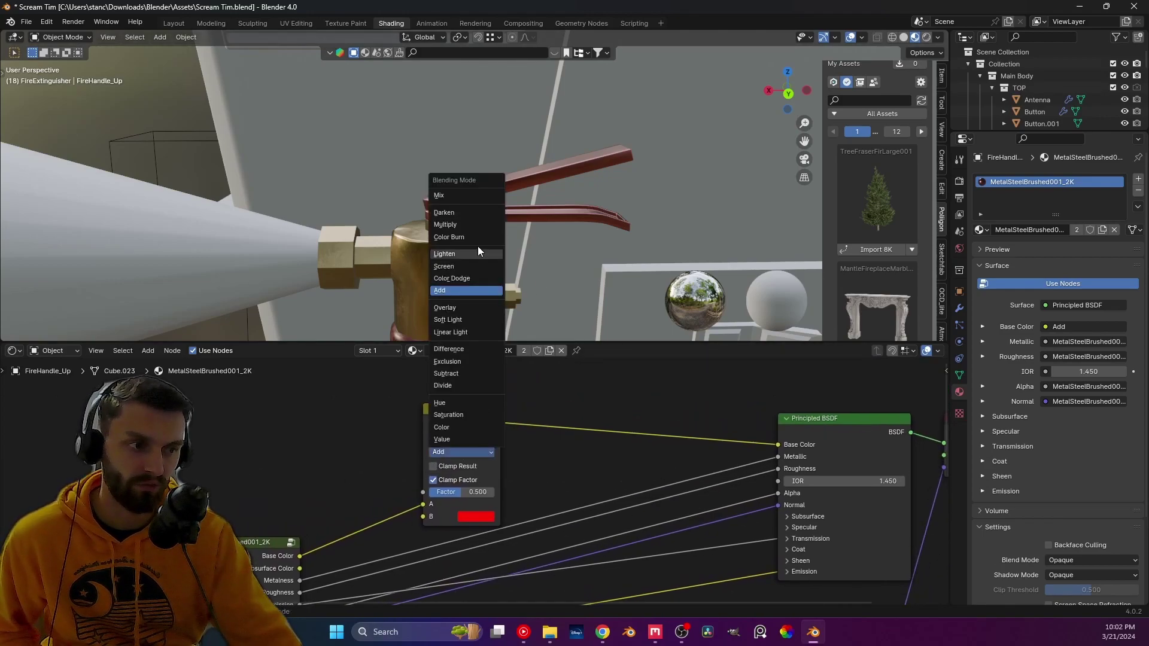
left_click(457, 225)
middle_click_drag(507, 246, 455, 273)
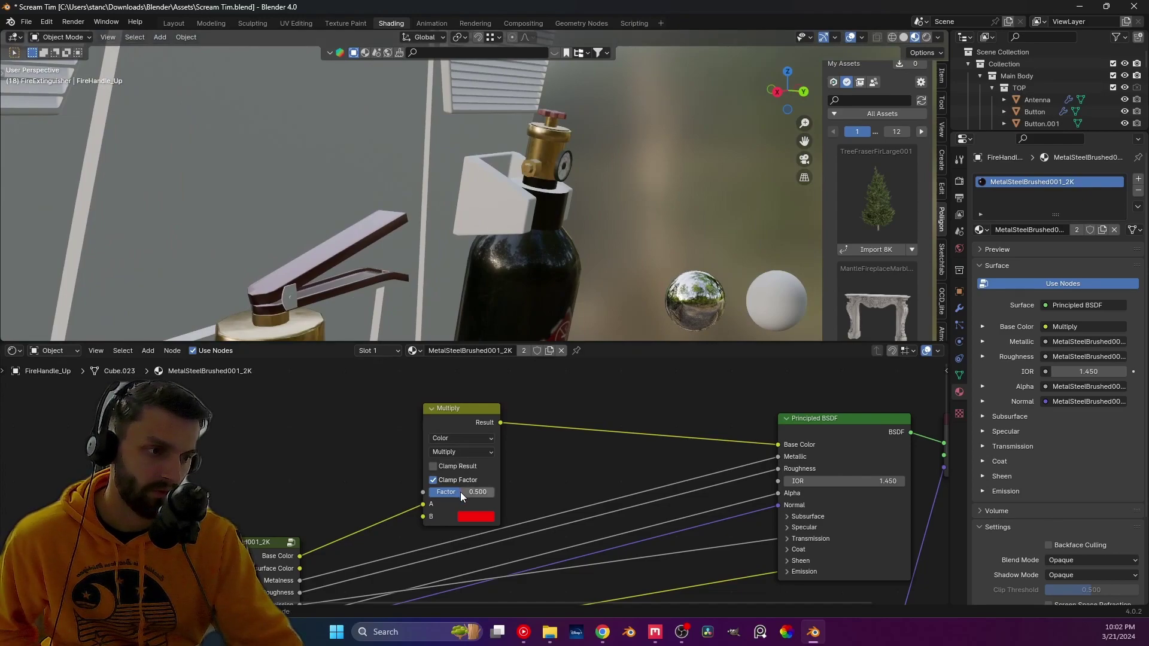
left_click_drag(461, 492, 493, 490)
middle_click_drag(346, 295, 465, 221)
scroll(478, 282, "down", 8)
scroll(487, 282, "up", 6)
key("KP_1")
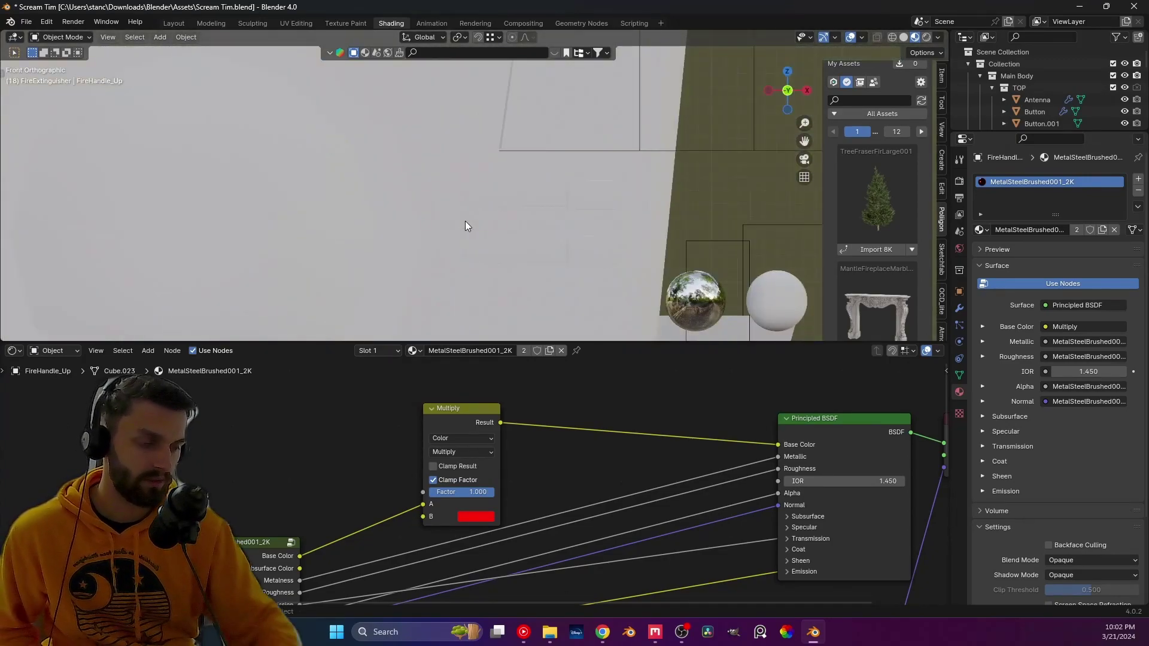
key("ctrl+KP_1")
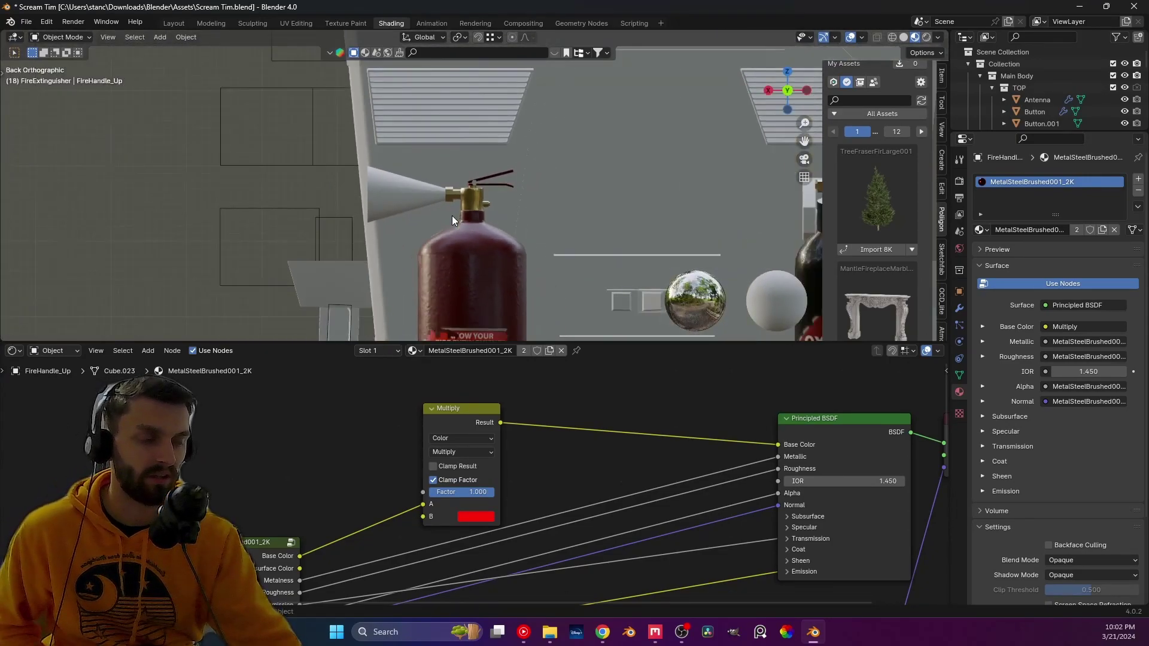
scroll(453, 216, "up", 6)
left_click(479, 170)
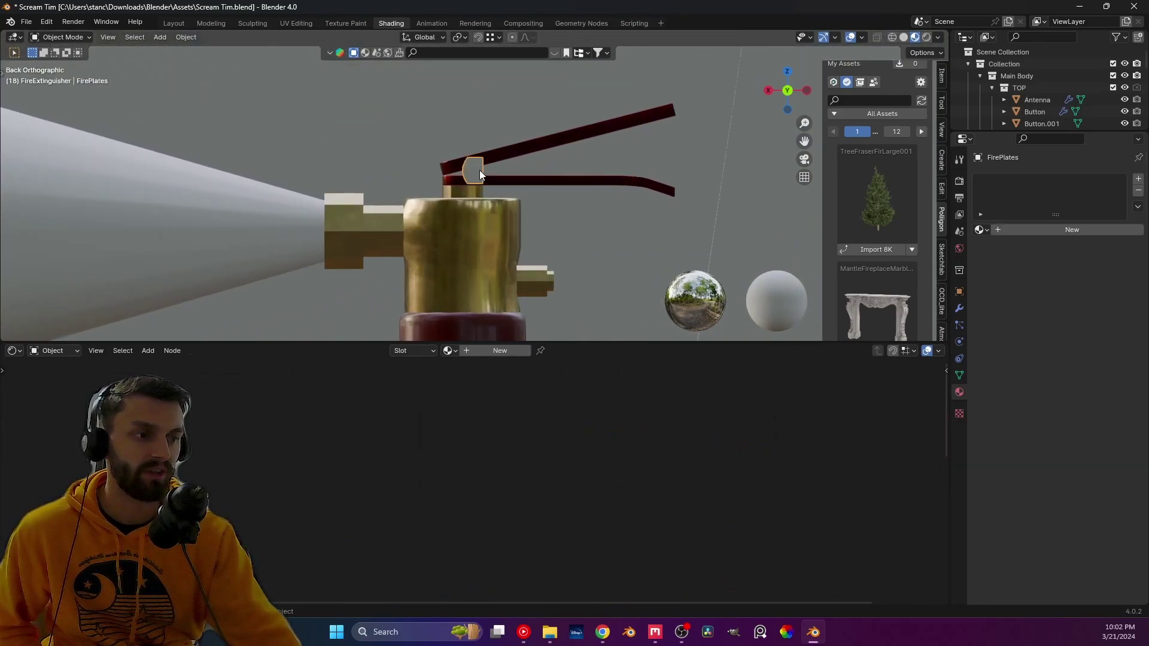
left_click(448, 351)
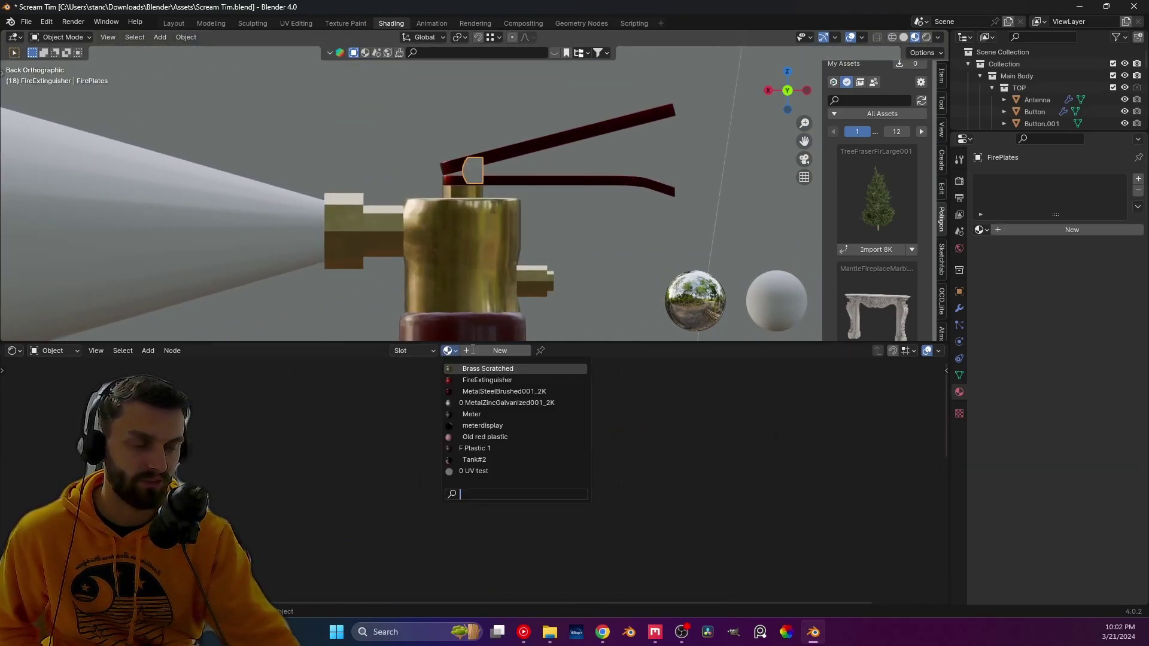
- Unwrap the extinguisher's upper handle mesh with Smart UV Project and return to Object Mode
left_click(526, 148)
right_click(527, 149)
key("Tab")
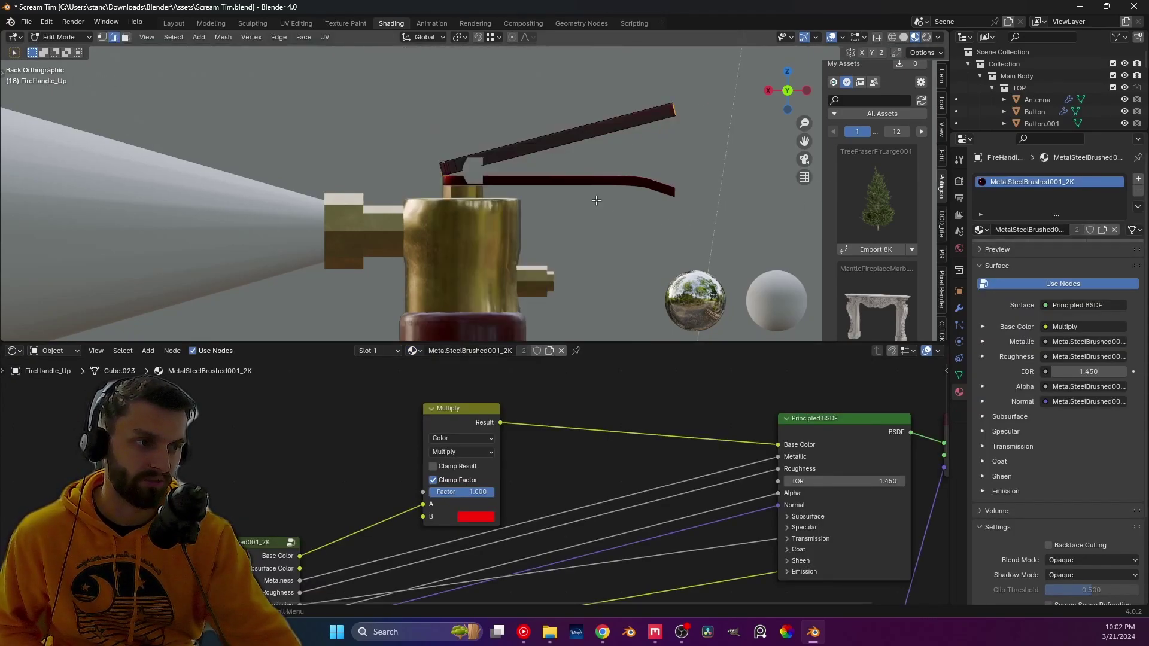
key("u")
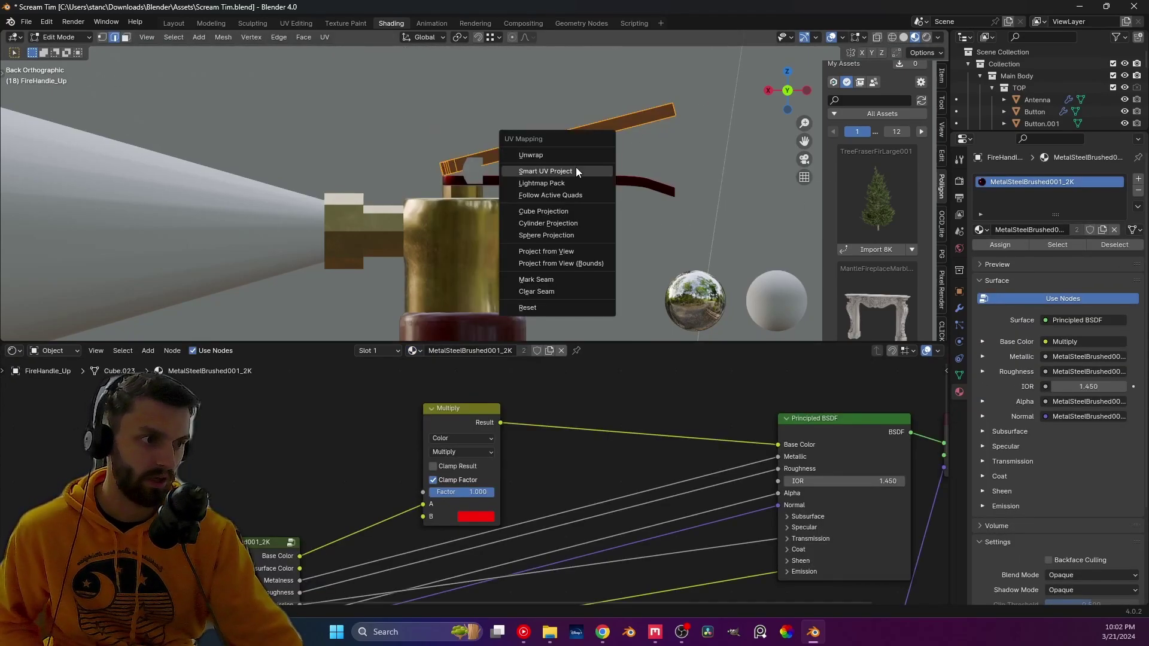
left_click(576, 167)
key("Tab")
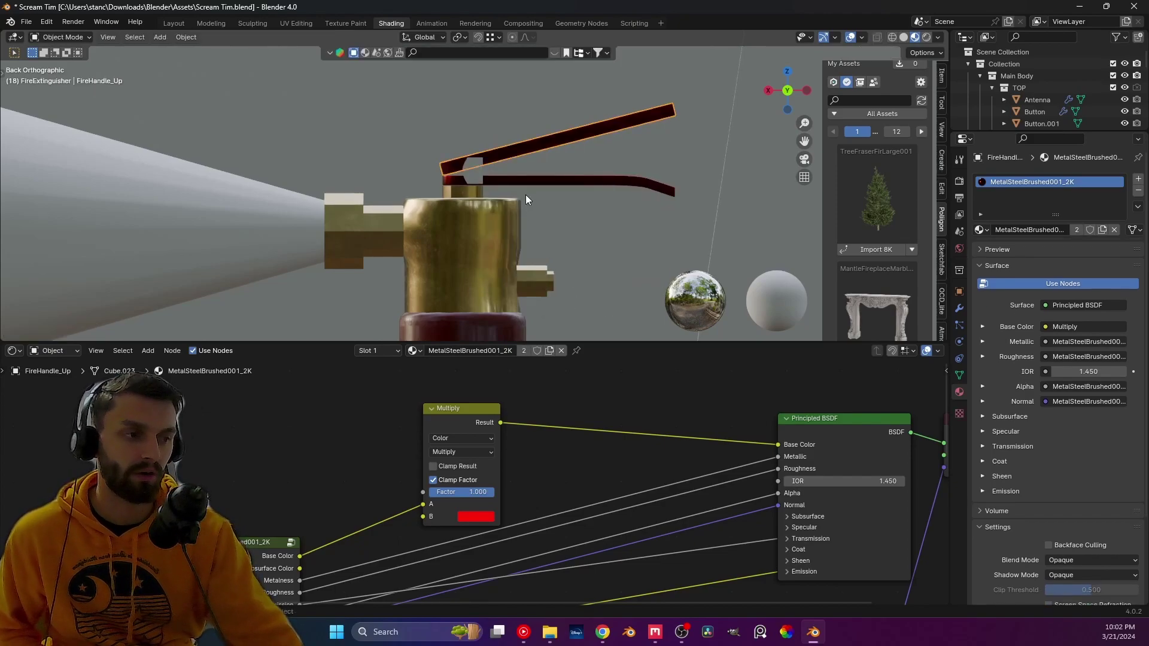
- Select the lower handle and examine both tinted handles against the whole extinguisher and the oxygen tank, from behind and from an angle
left_click_drag(523, 183, 525, 223)
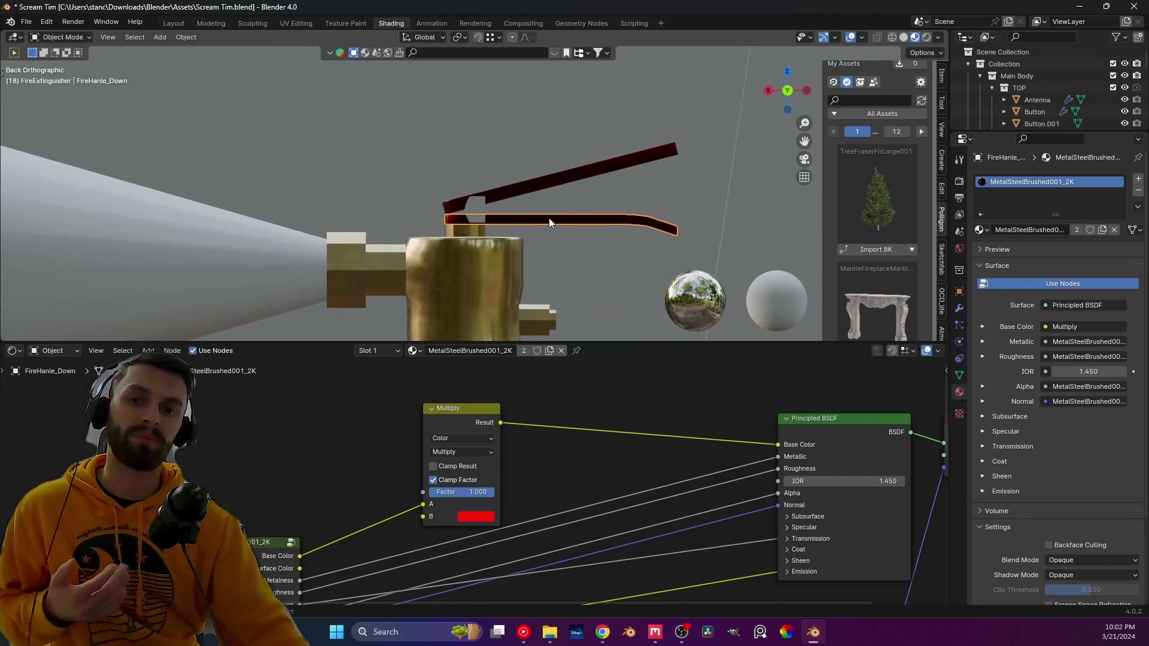
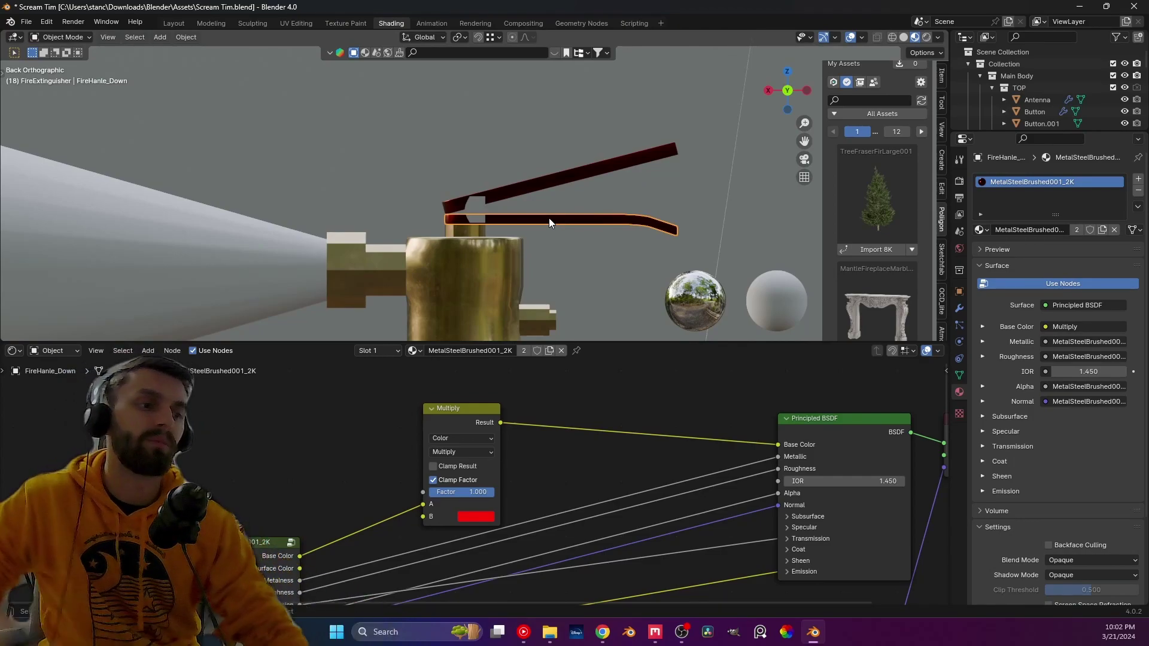
scroll(533, 234, "down", 2)
scroll(532, 238, "down", 6)
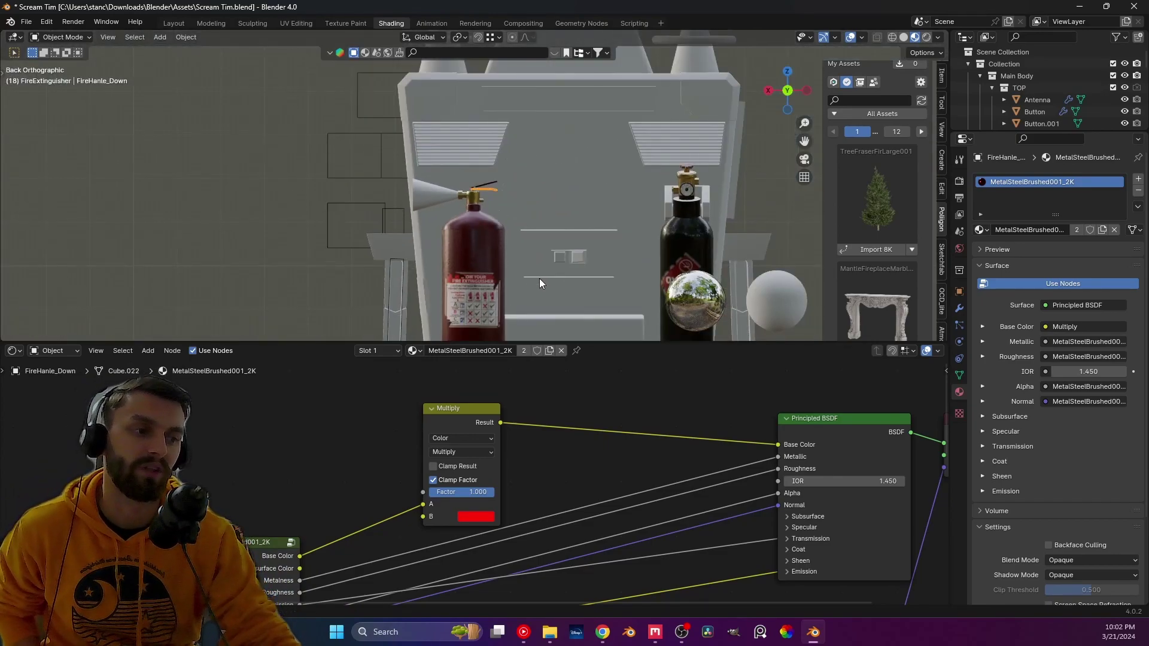
scroll(468, 171, "down", 2, "shift")
scroll(470, 280, "up", 1)
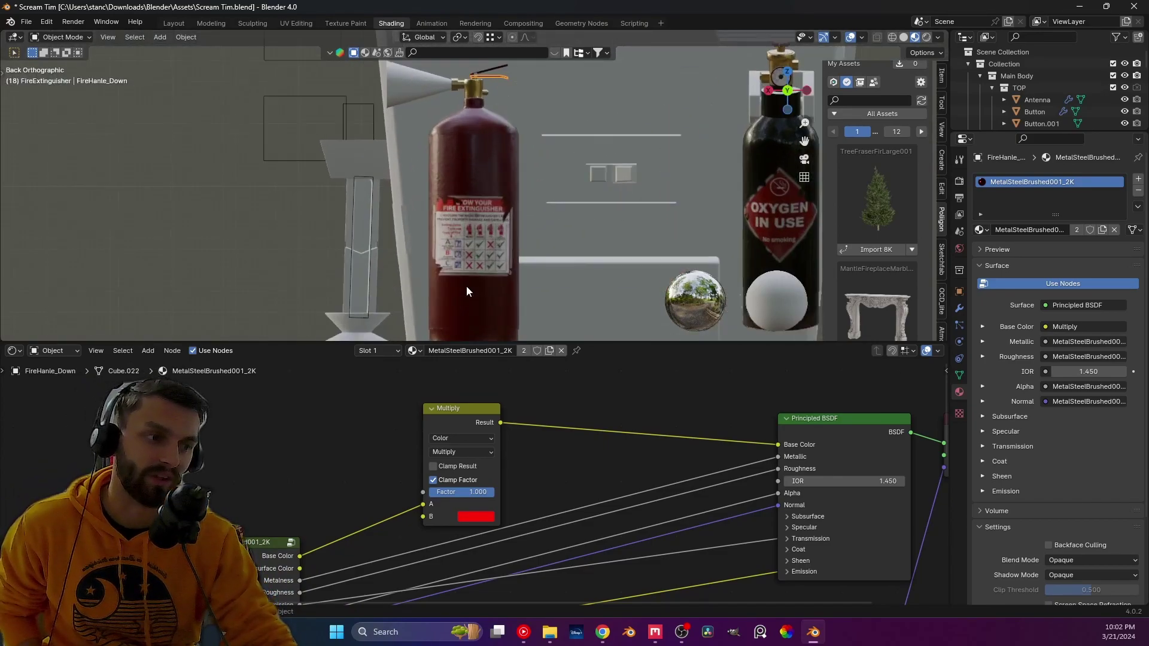
scroll(464, 281, "down", 2, "shift")
scroll(449, 245, "up", 1)
scroll(449, 235, "down", 1)
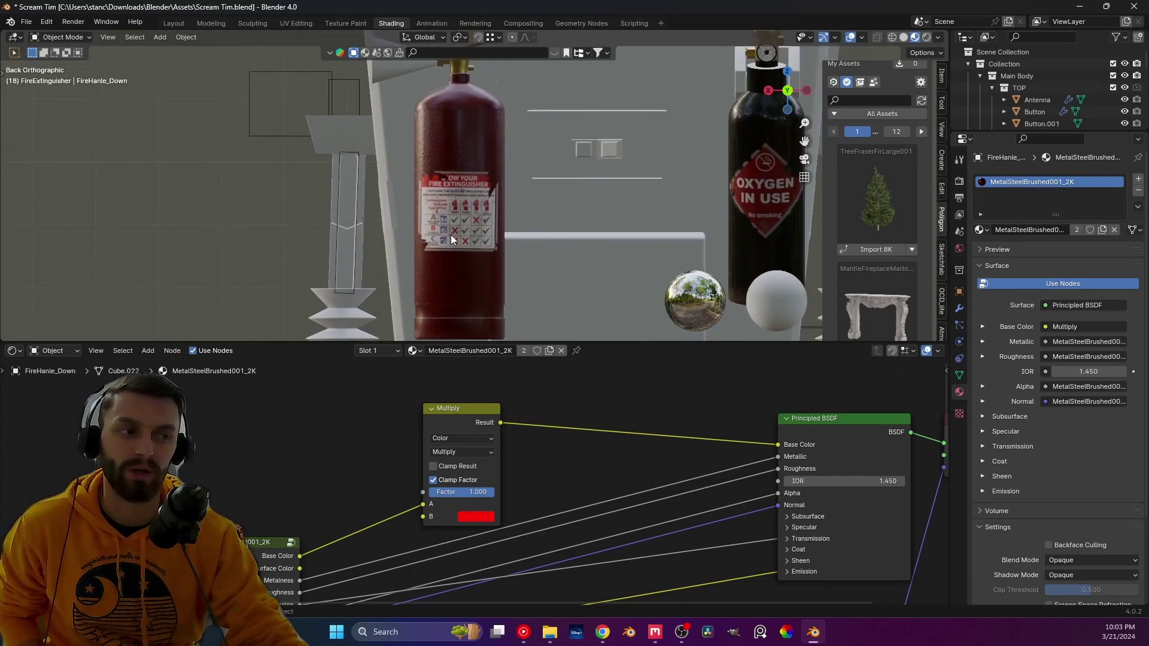
scroll(431, 180, "up", 2, "shift")
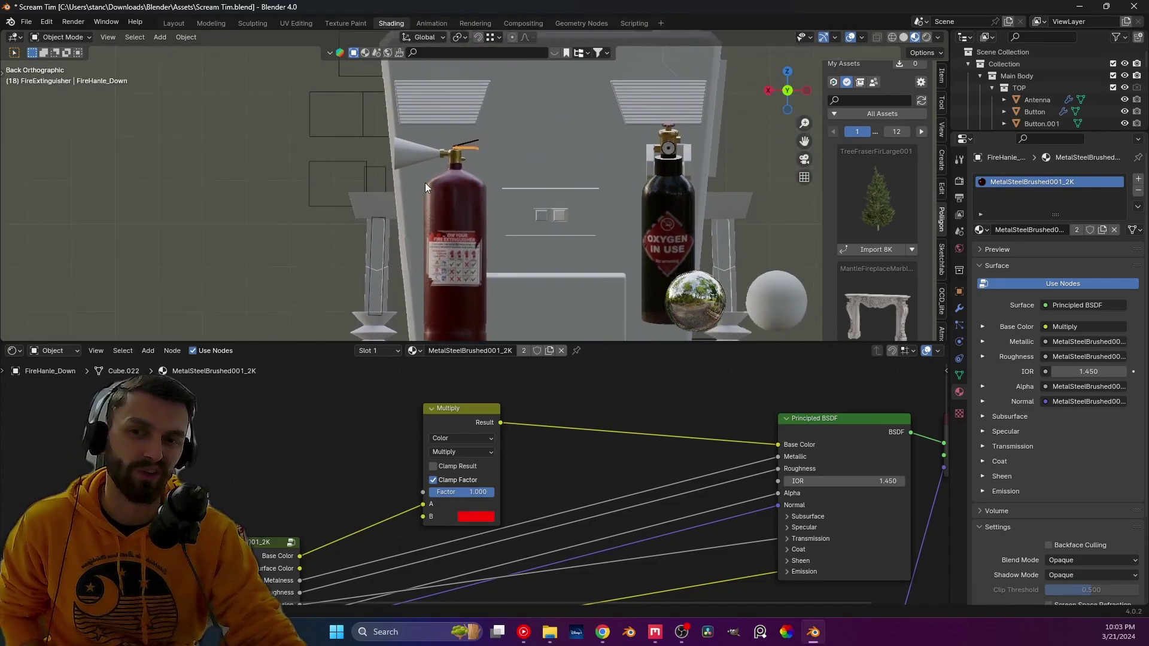
scroll(428, 203, "down", 1)
scroll(448, 258, "up", 2, "shift")
scroll(450, 258, "up", 7)
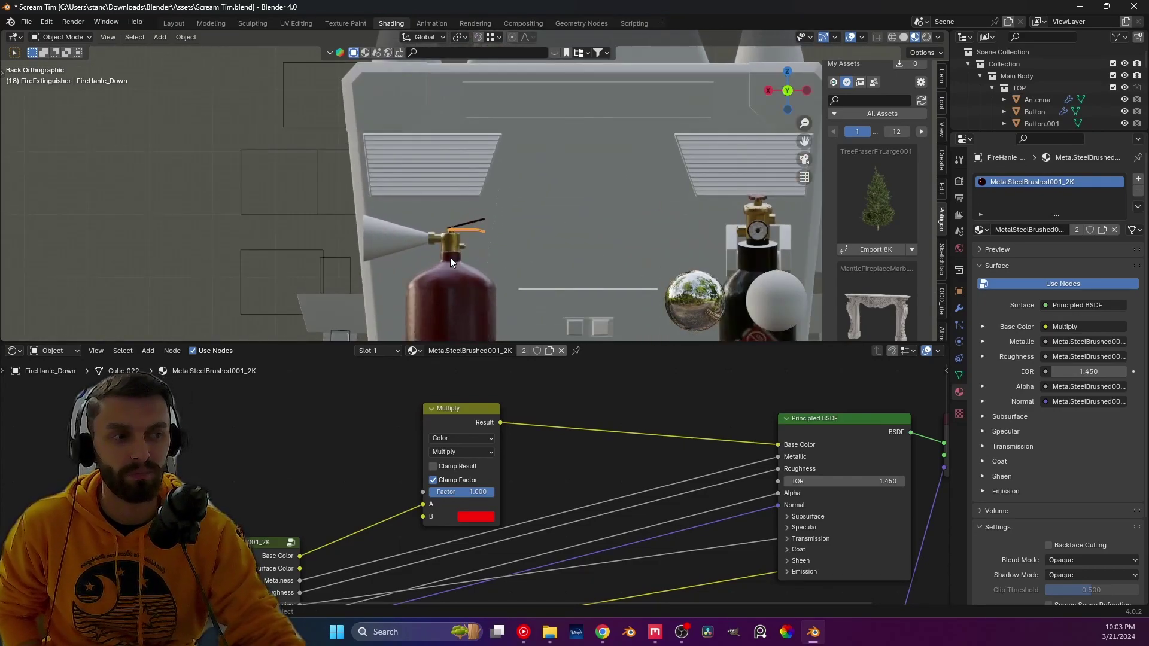
middle_click_drag(450, 255, 462, 185)
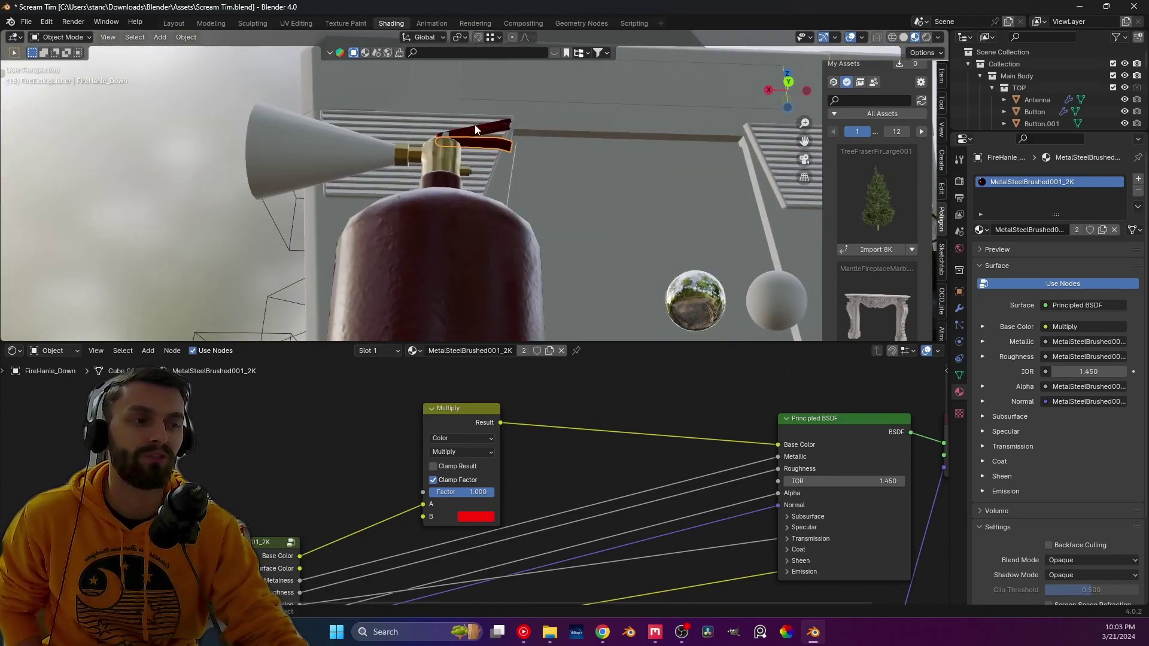
key("ctrl+KP_1")
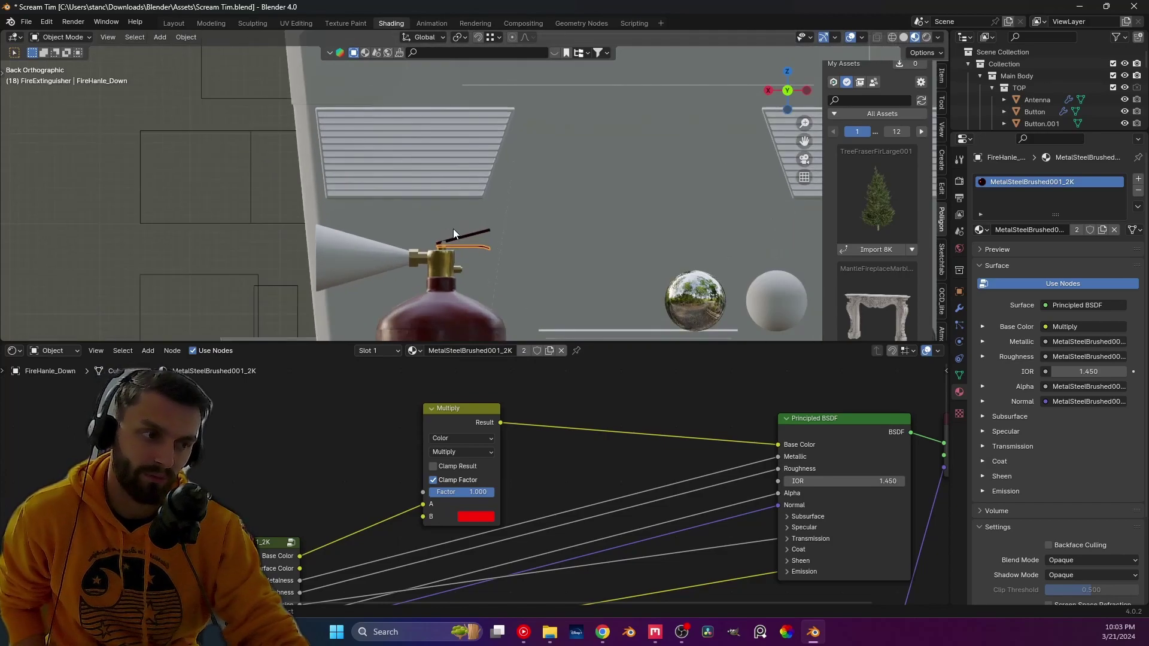
scroll(490, 215, "up", 4)
scroll(491, 217, "up", 4)
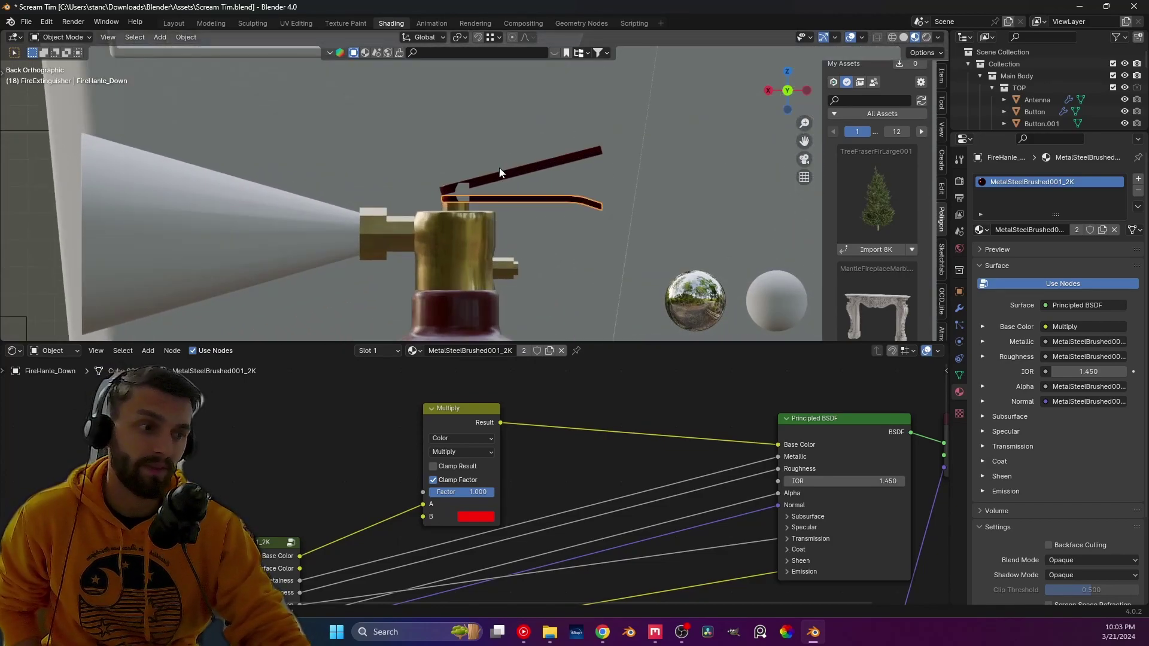
middle_click_drag(533, 194, 505, 214, "shift")
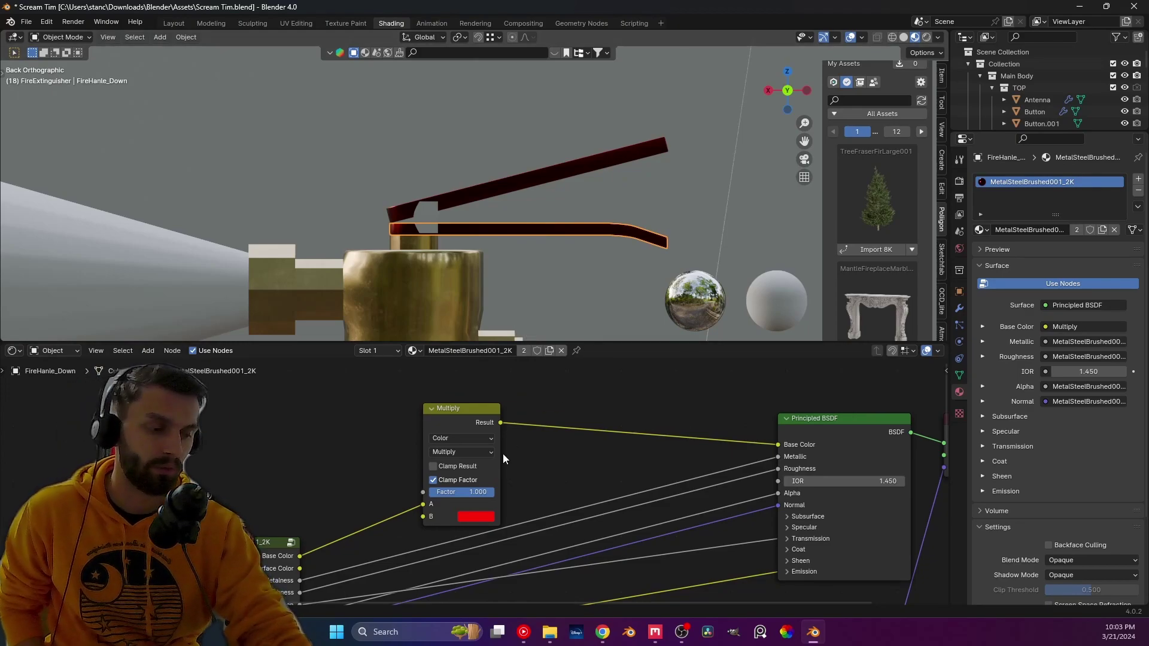
- Unwrap the extinguisher's lower handle mesh with Smart UV Project, return to Object Mode and select the plates at the handles' pivot
key("Tab")
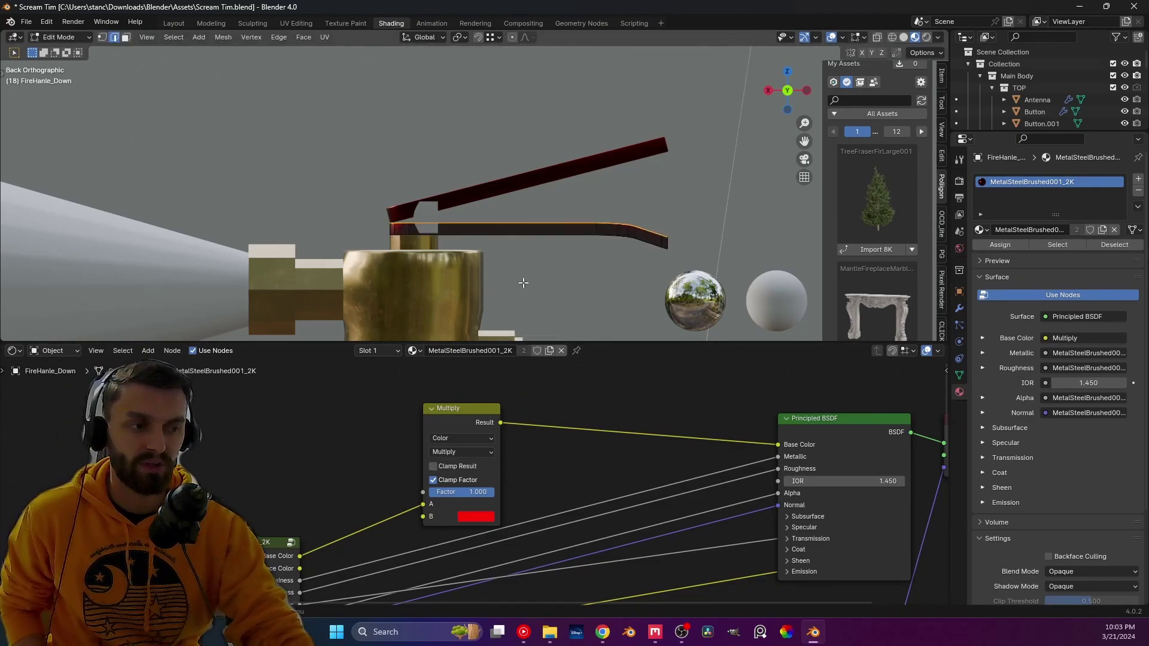
key("u")
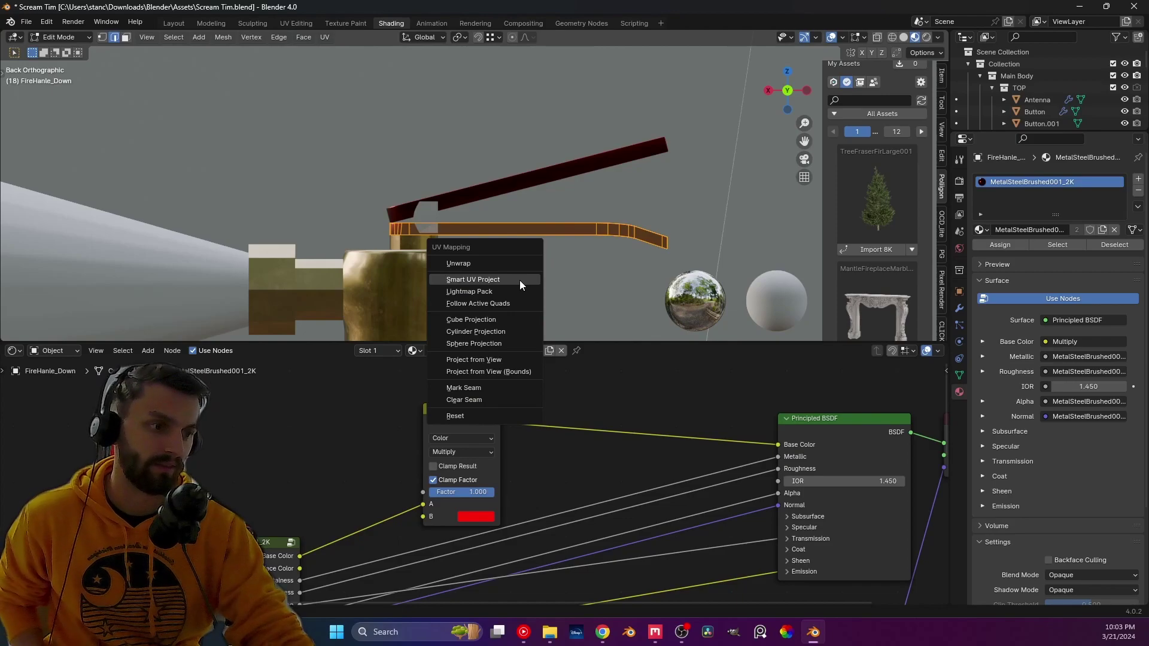
left_click(519, 280)
left_click(544, 387)
key("Tab")
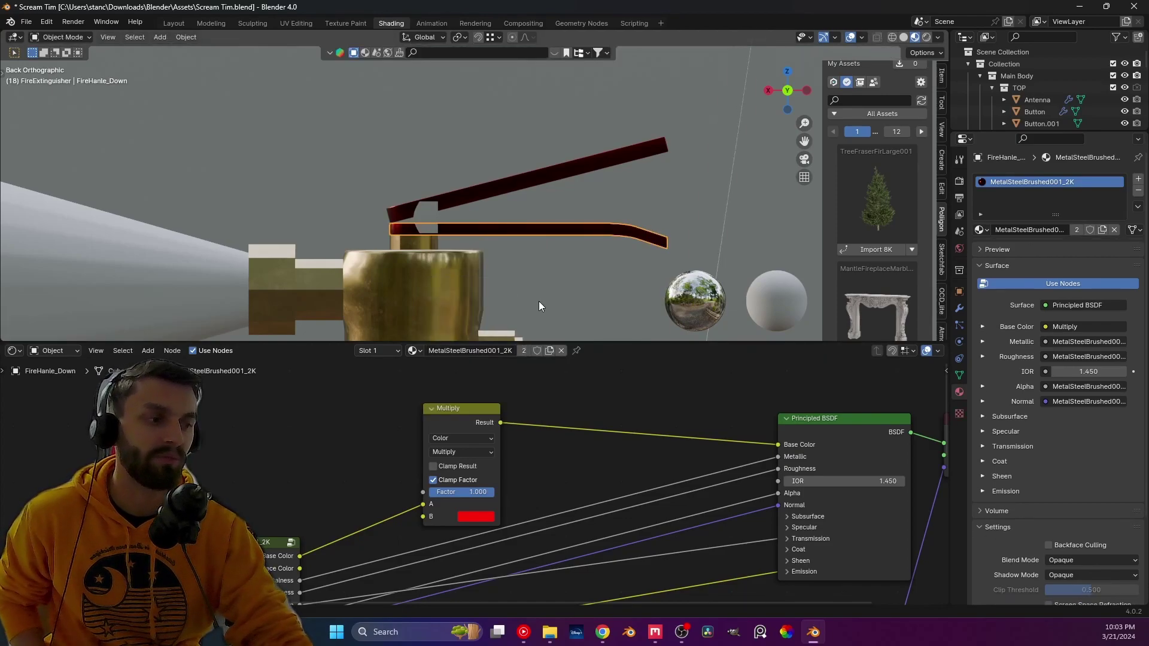
middle_click_drag(539, 300, 438, 237)
scroll(460, 229, "down", 3)
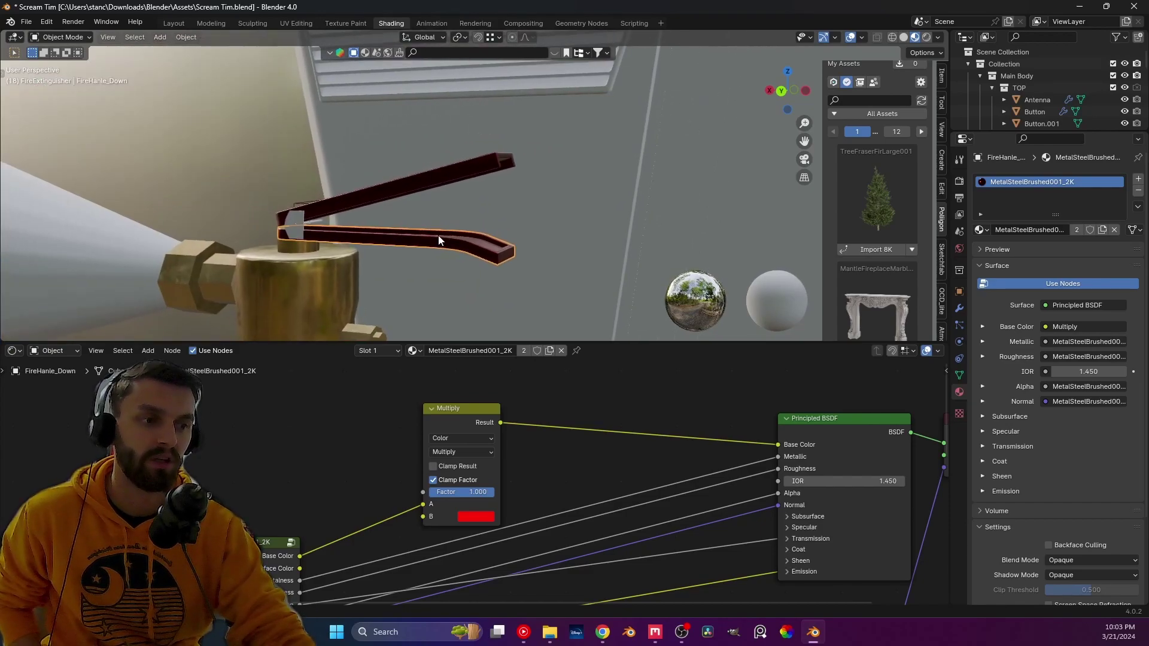
left_click(301, 219)
middle_click_drag(304, 226, 399, 262, "shift")
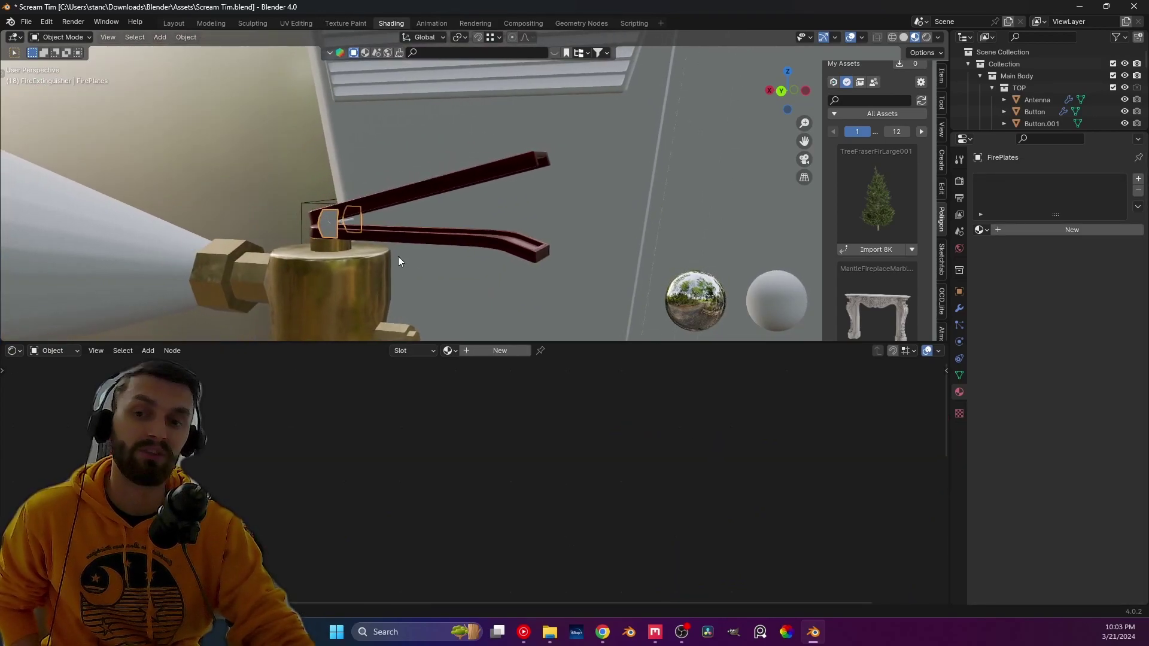
- Try a single-user copy of the MetalSteelBrushed001_2K material on the pivot plates, and undo the assignment
left_click(452, 352)
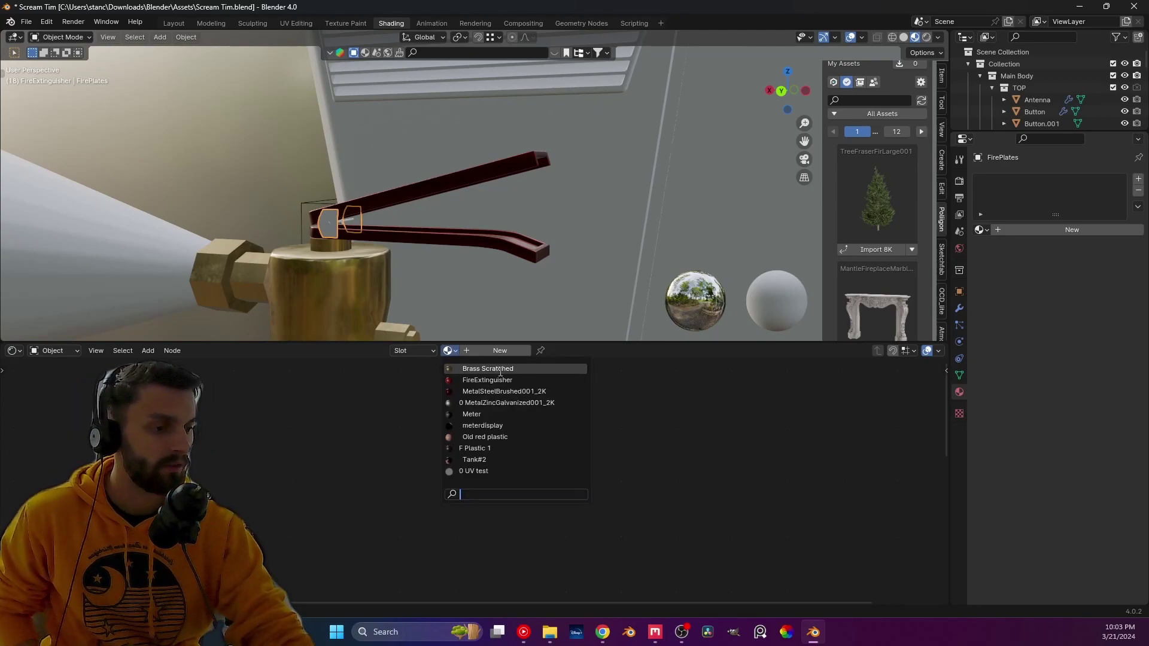
left_click(464, 392)
left_click(524, 350)
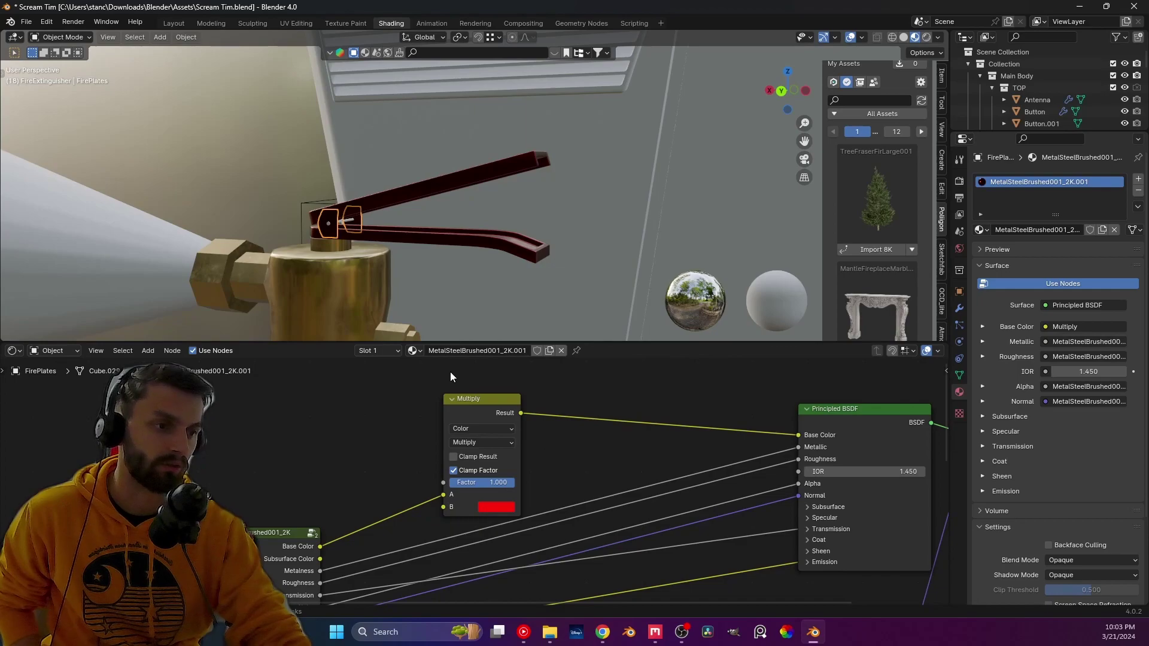
key("ctrl+z")
key("ctrl+z")
- Unwrap the pivot plates with Smart UV Project and assign them the Brass Scratched material
key("Tab")
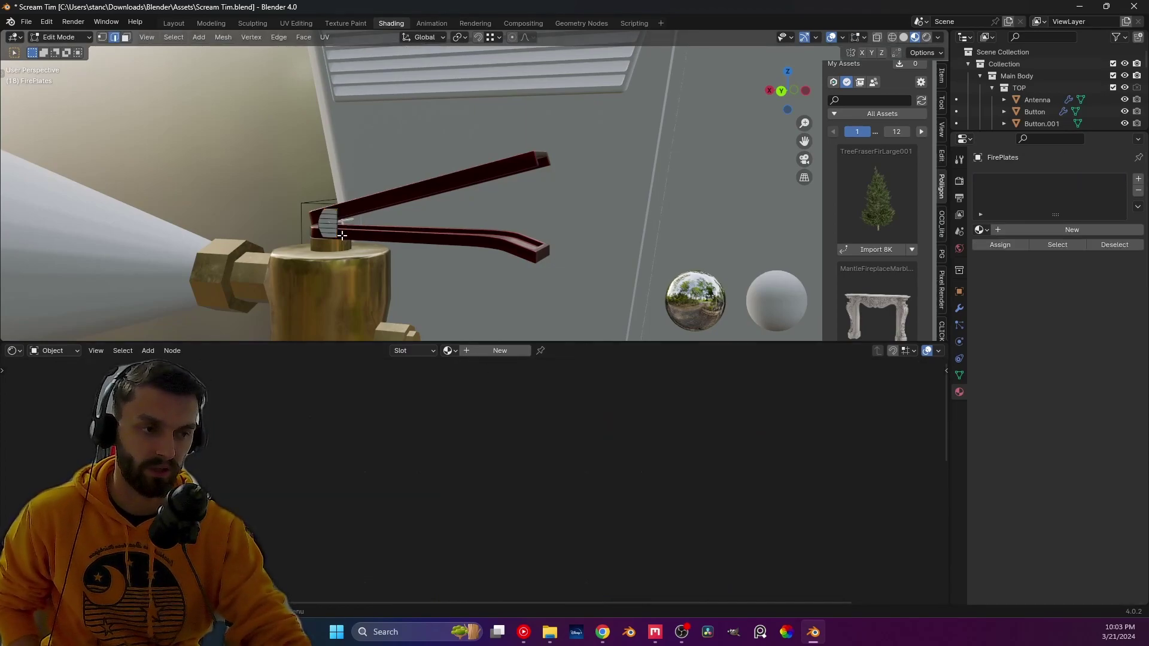
key("l")
key("u")
left_click(342, 235)
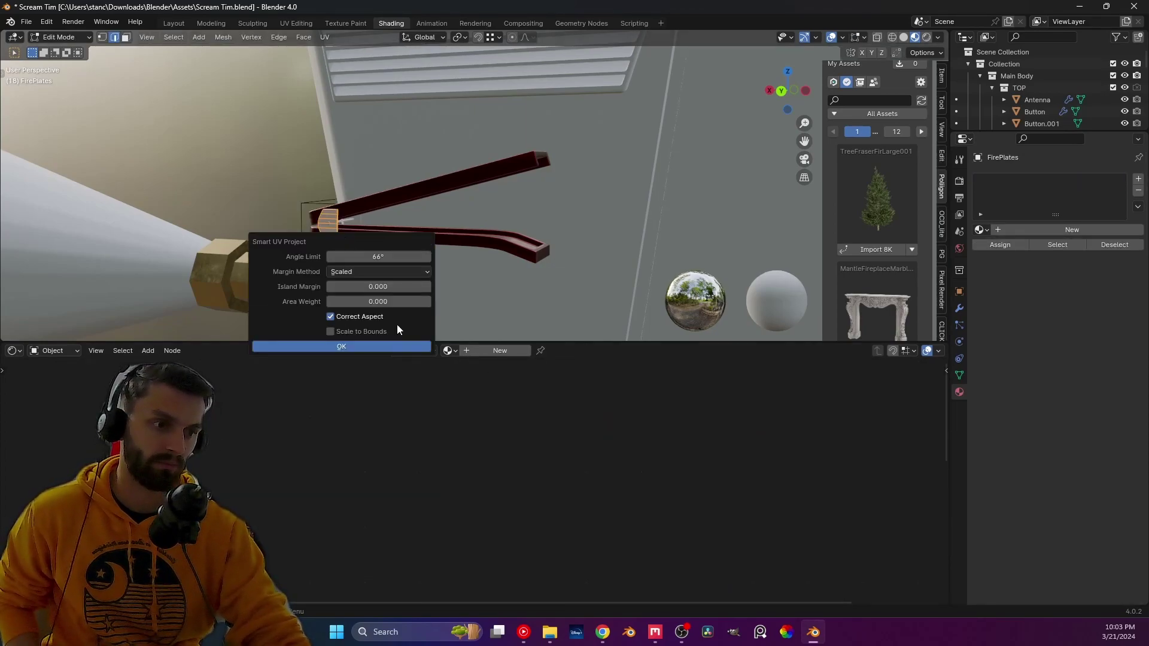
left_click(341, 346)
key("Tab")
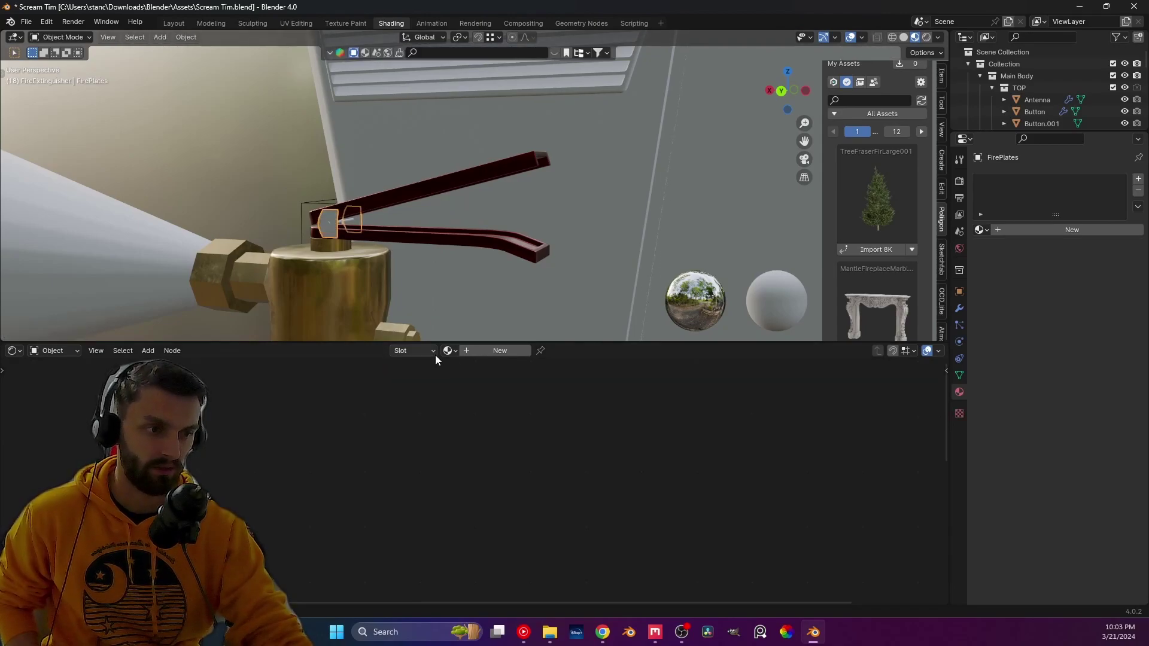
left_click(448, 351)
left_click(458, 361)
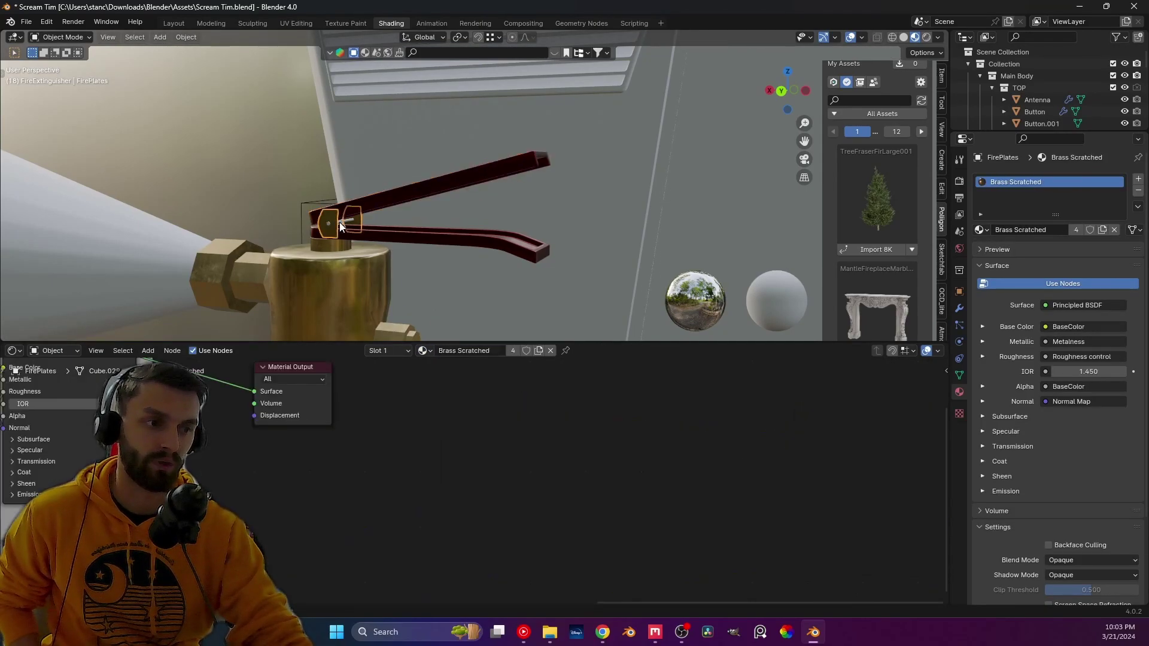
- Assign the MetalZincGalvanized001_2K material to the screw through the pivot plates and unwrap its mesh with Smart UV Project
left_click(327, 222)
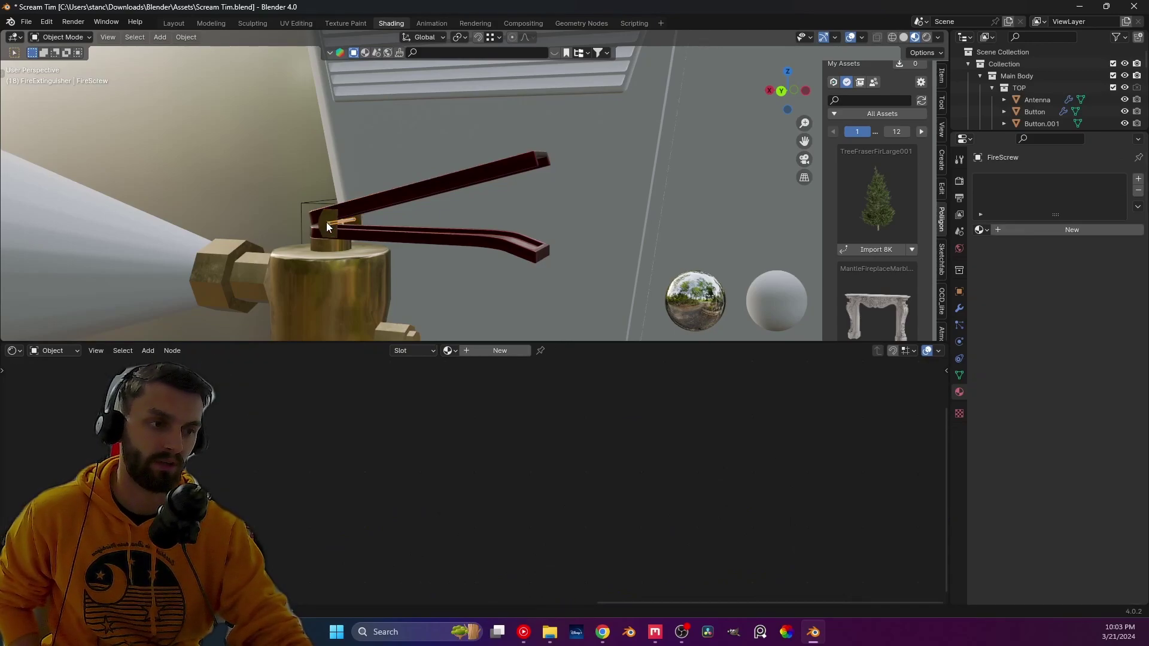
left_click(448, 351)
left_click(479, 400)
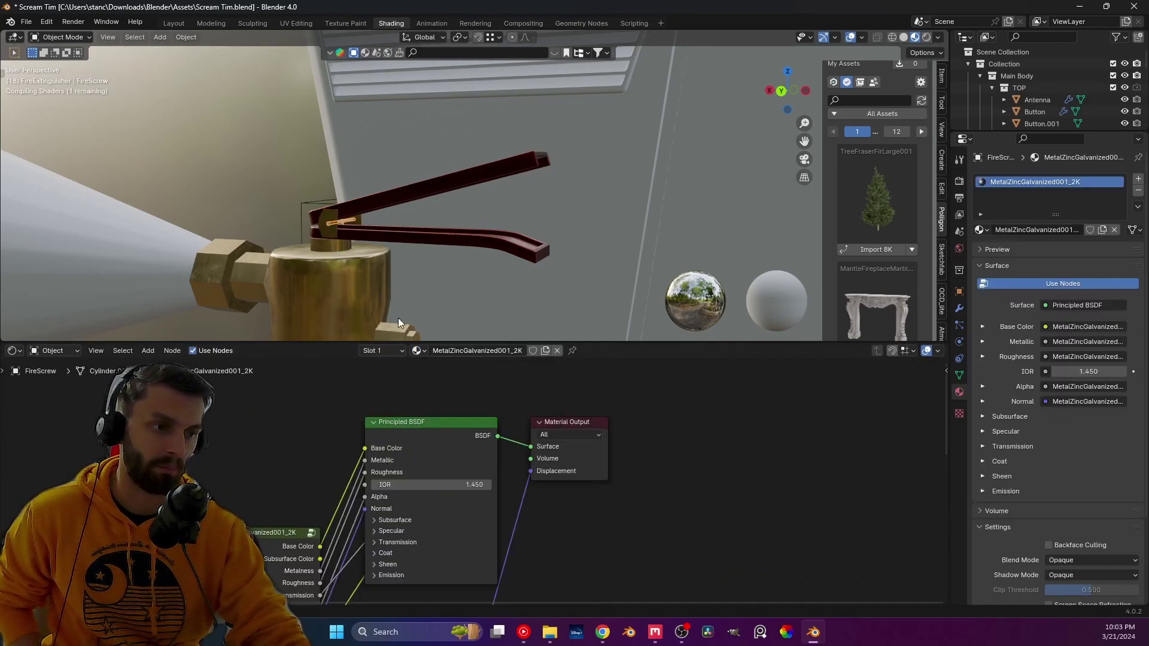
key("Tab")
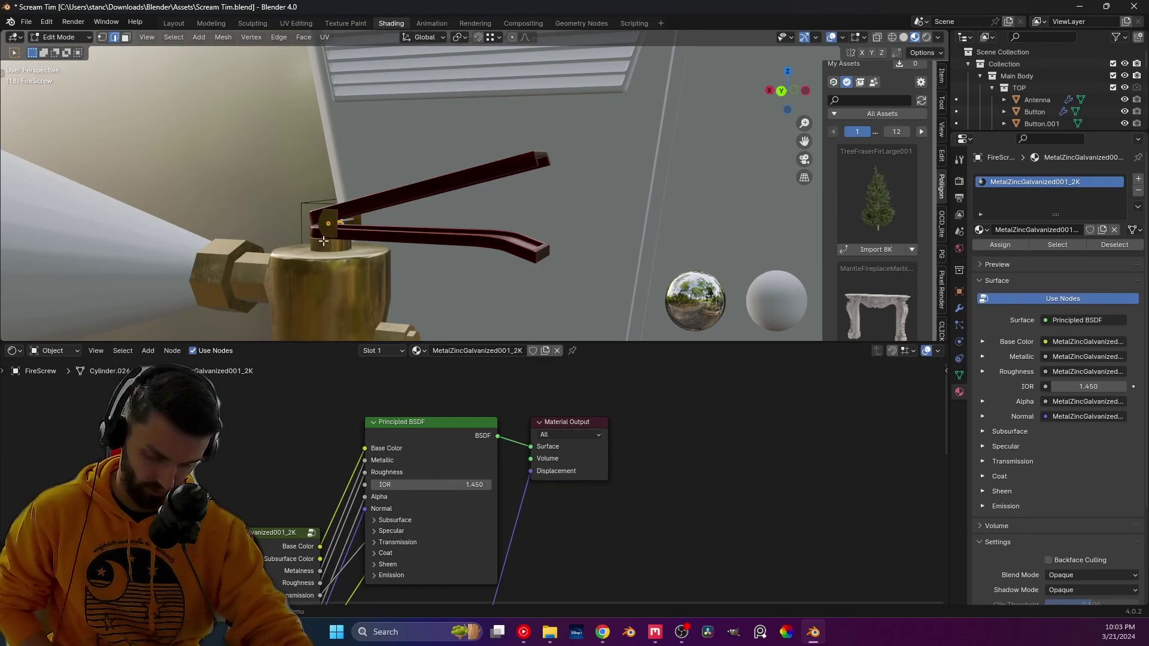
key("u")
left_click(323, 241)
left_click(342, 347)
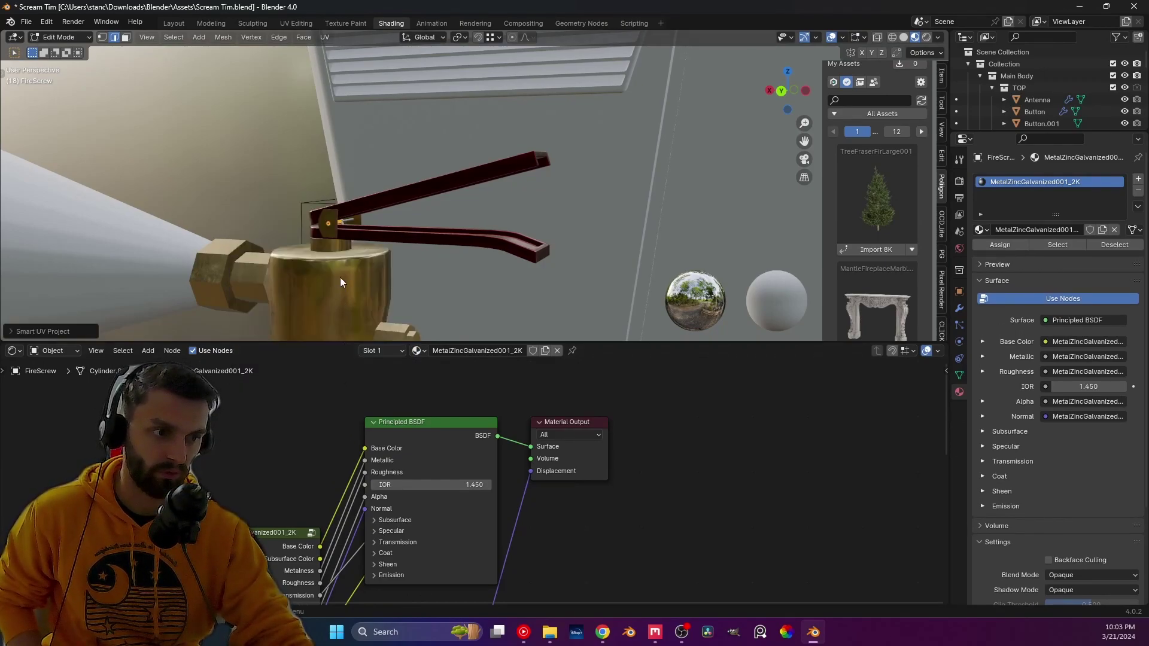
key("Tab")
- Move the vertex loop at the screw's inner end slightly along Y toward its mirrored half, and save the file
middle_click_drag(332, 271, 437, 256)
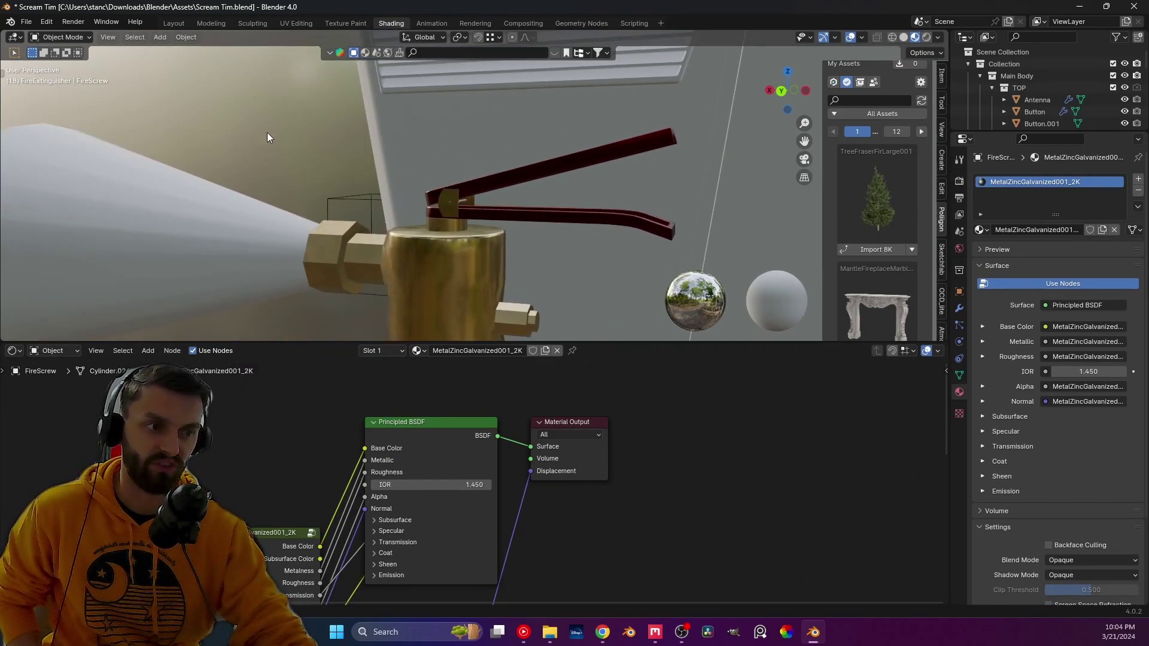
scroll(366, 261, "up", 5)
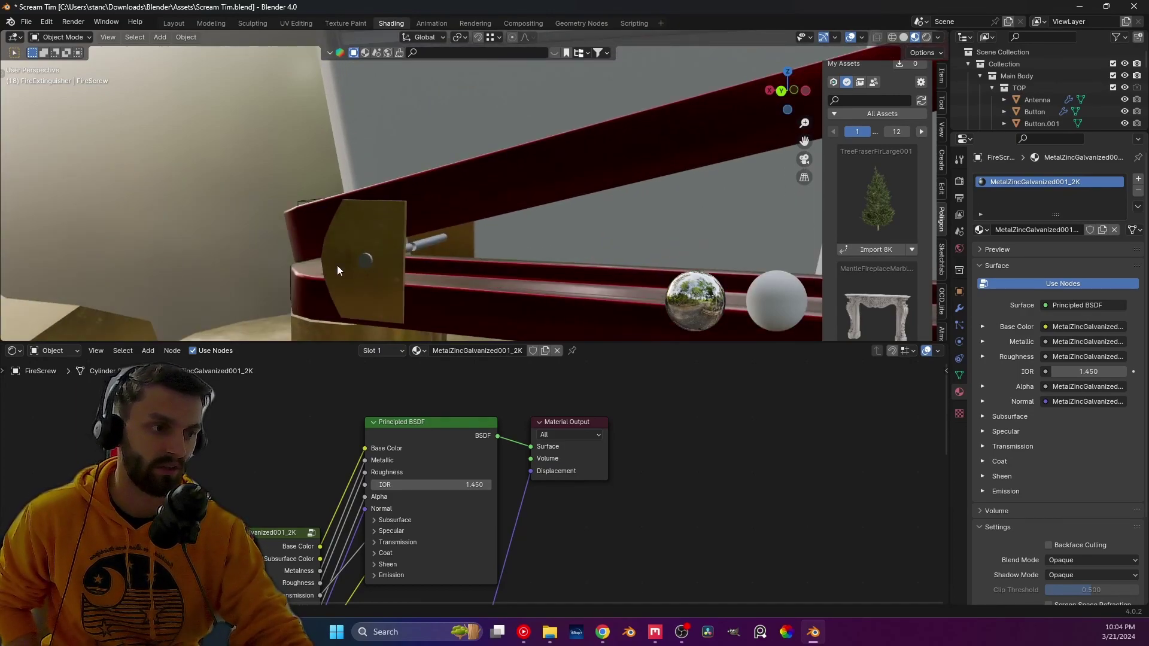
mouse_move(337, 265)
middle_mouse_down()
mouse_move(378, 264)
mouse_move(317, 265)
middle_mouse_up()
left_click(461, 252)
key("Tab")
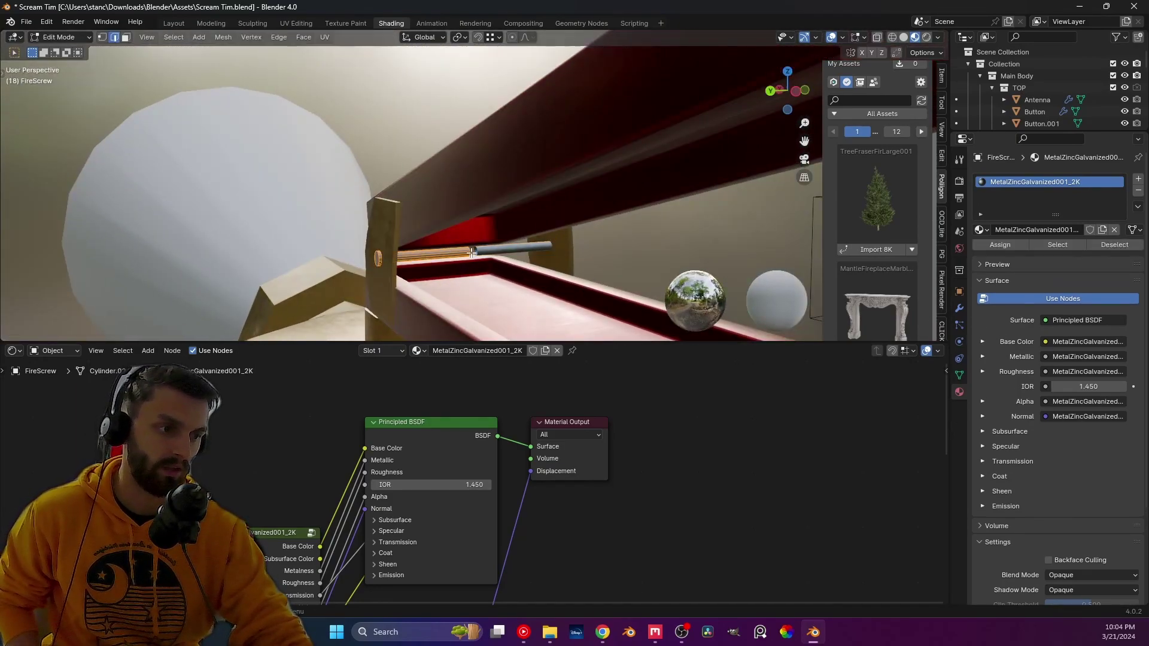
key("1")
left_click(875, 38)
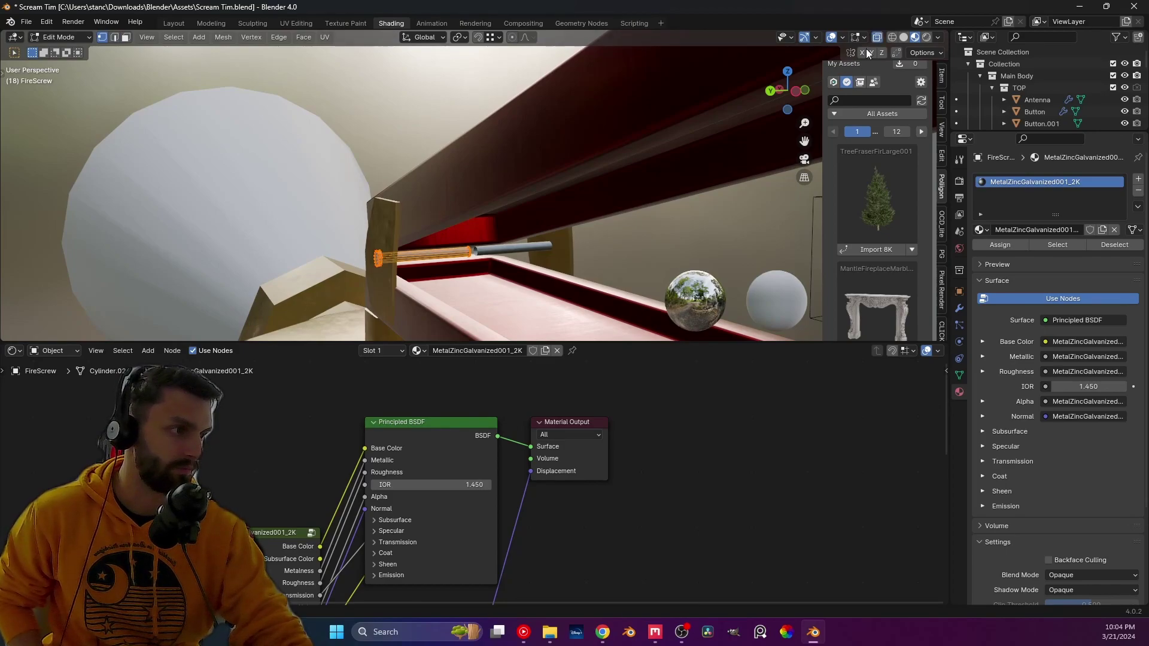
left_click(472, 251, "alt")
key("g")
key("y")
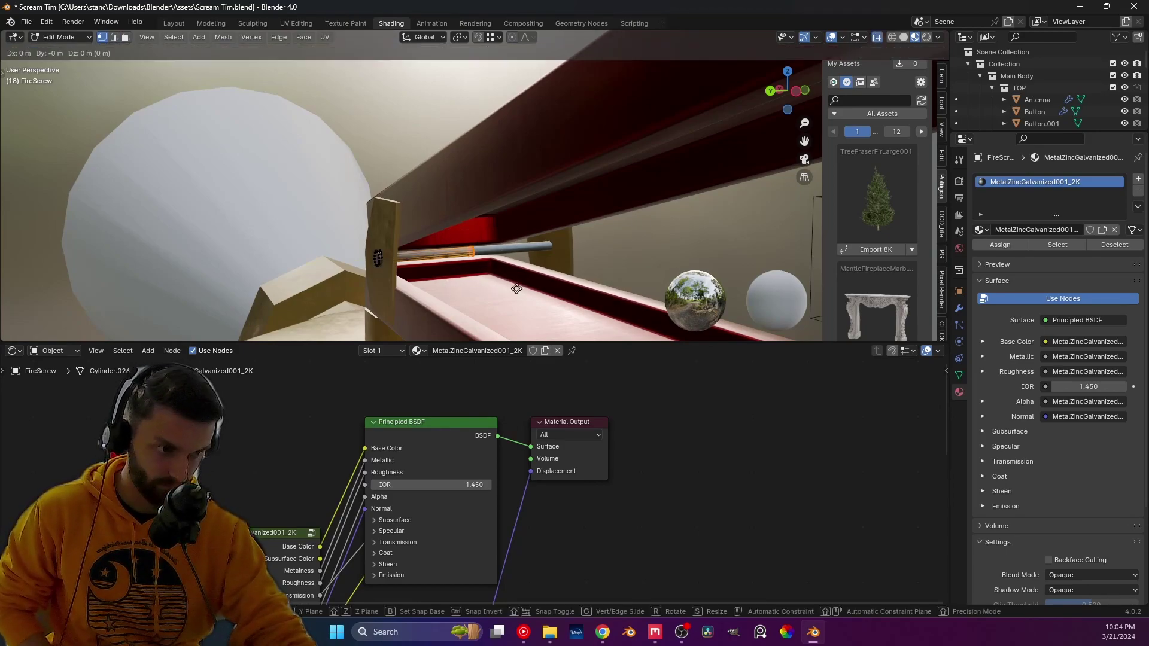
left_click(516, 289)
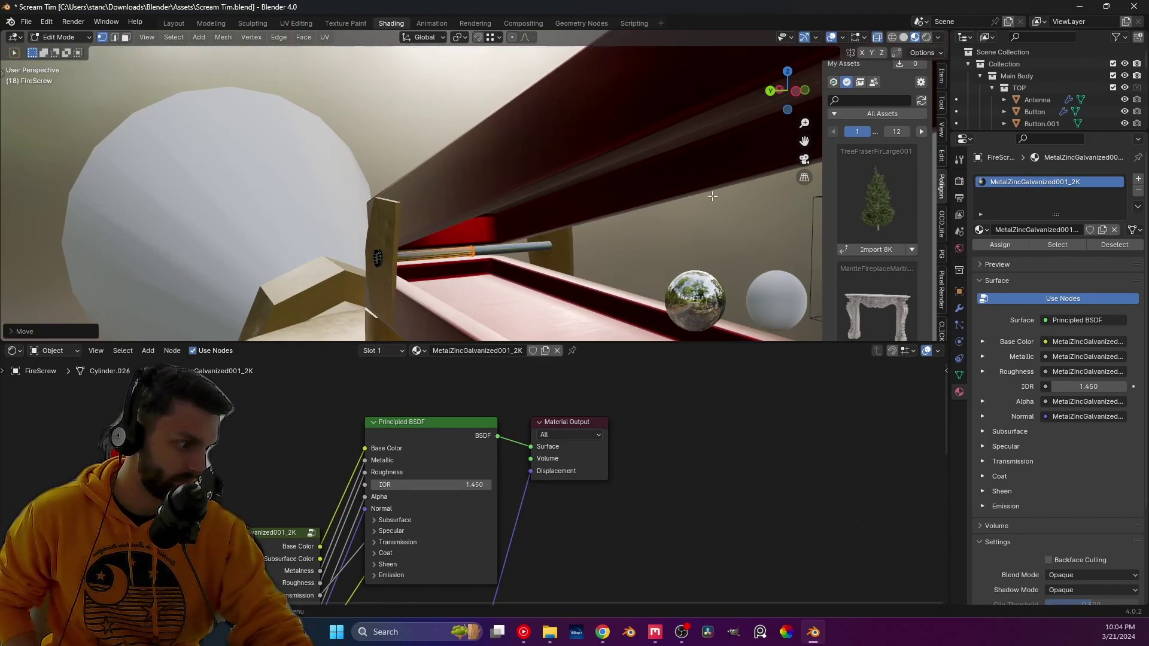
key("Tab")
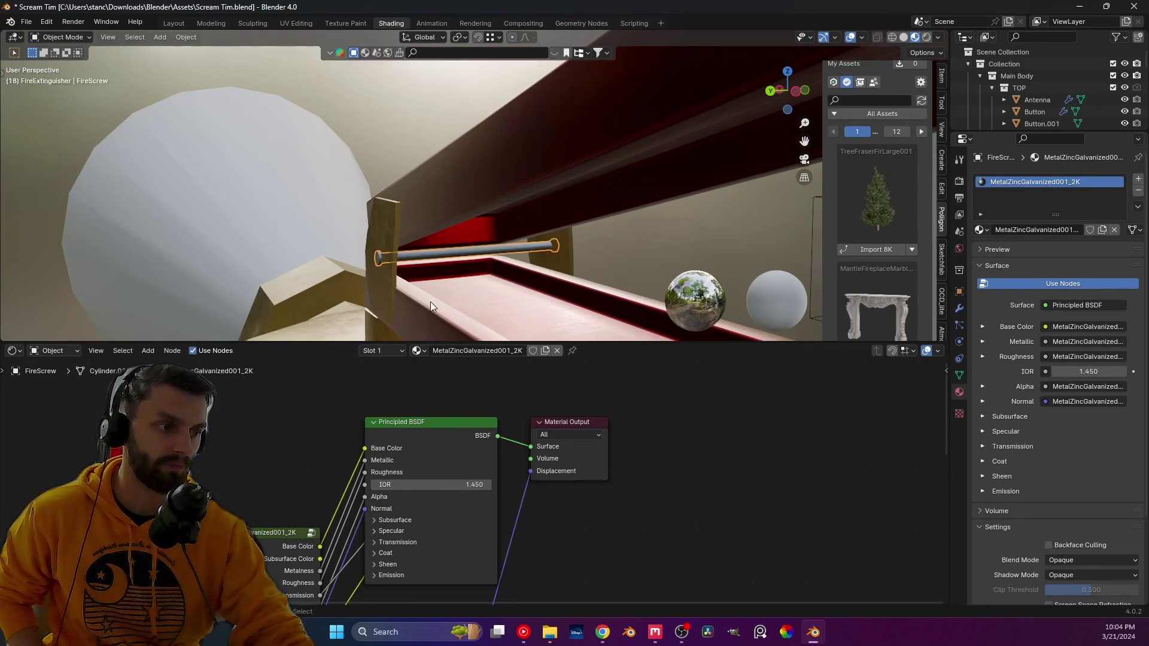
key("ctrl+s")
- Examine the handle assembly and the whole extinguisher beside the oxygen tank on the robot's back, from behind
middle_click_drag(430, 302, 496, 268)
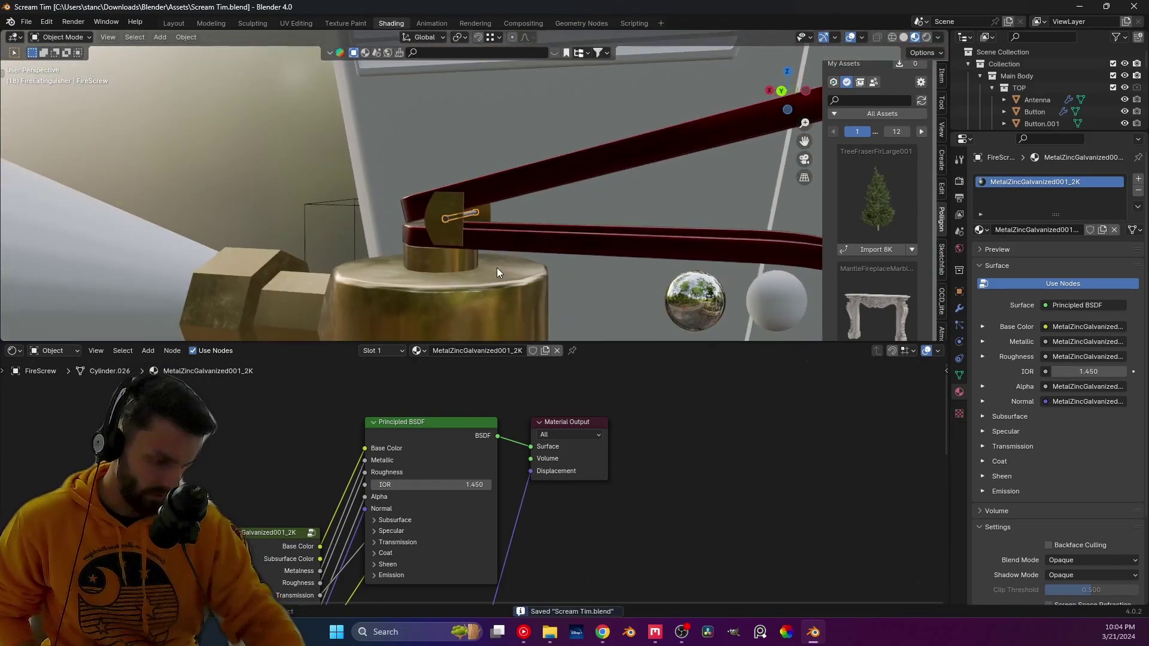
key("KP_1")
key("ctrl+KP_1")
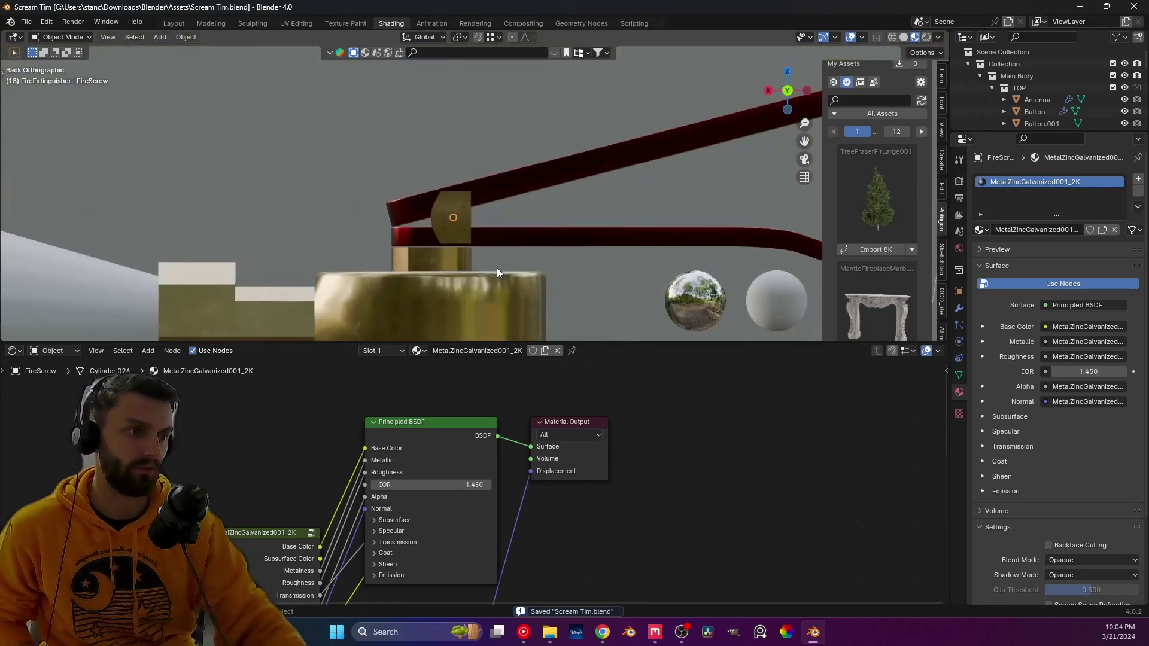
scroll(385, 264, "down", 7)
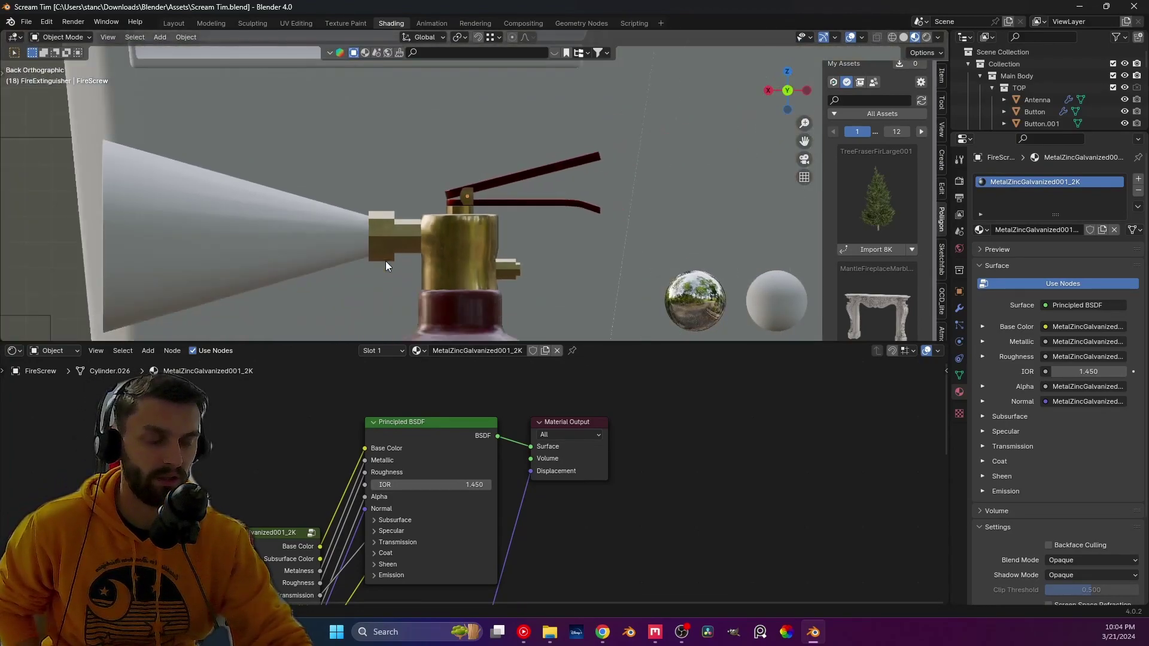
scroll(383, 261, "down", 4)
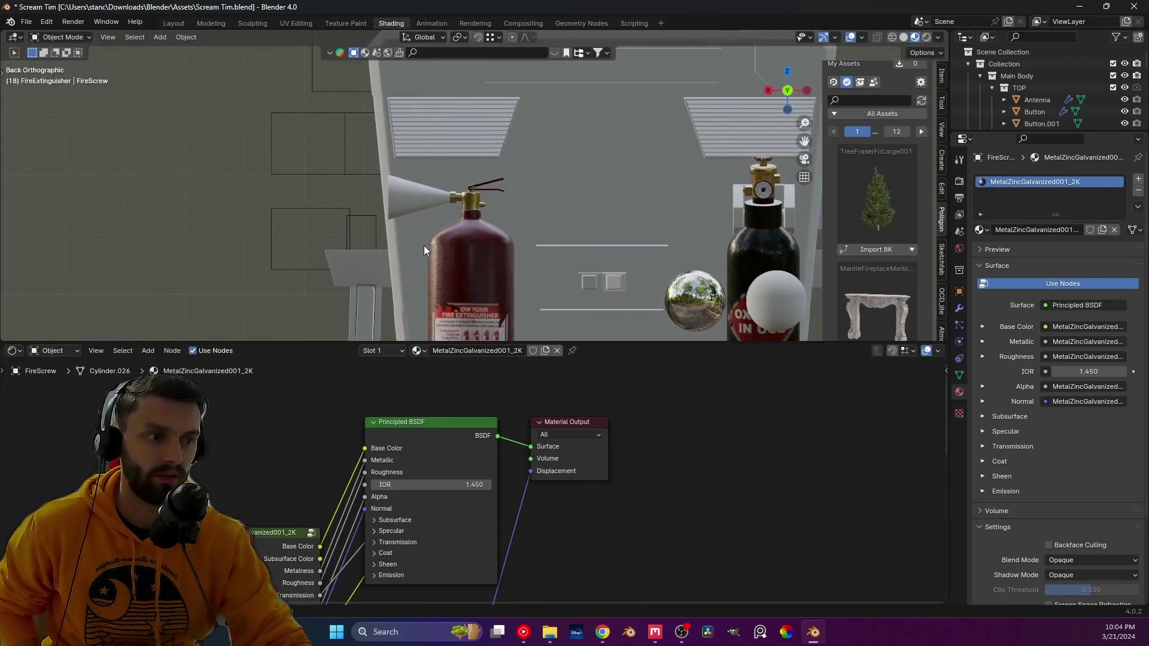
scroll(487, 259, "down", 2)
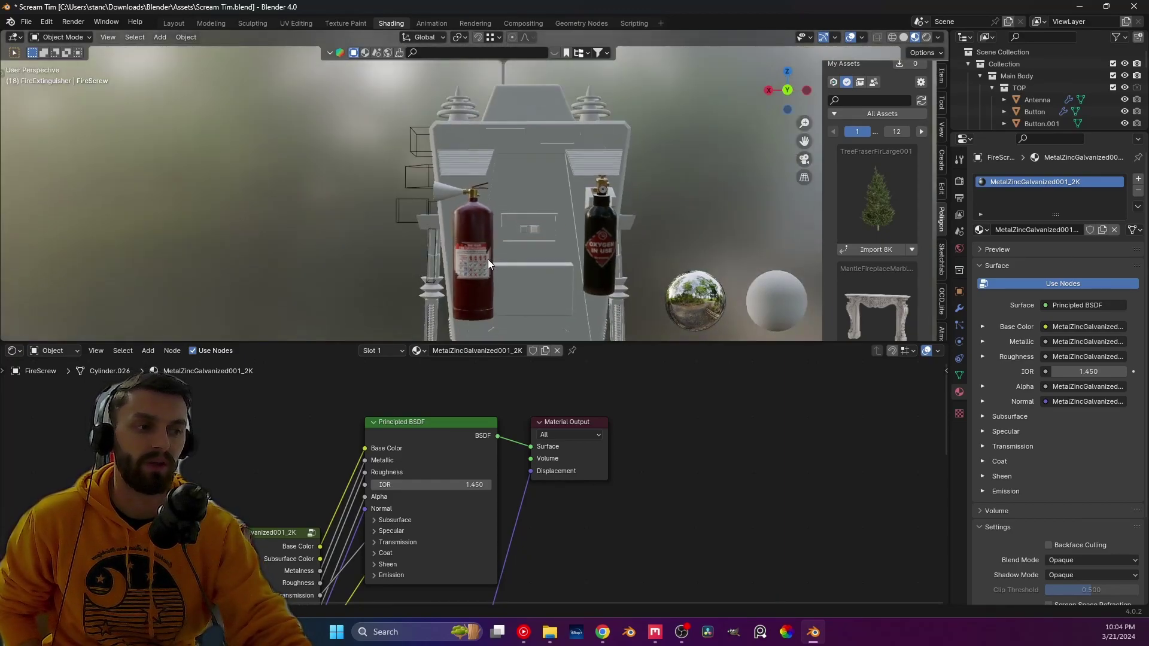
key("KP_8")
key("KP_2")
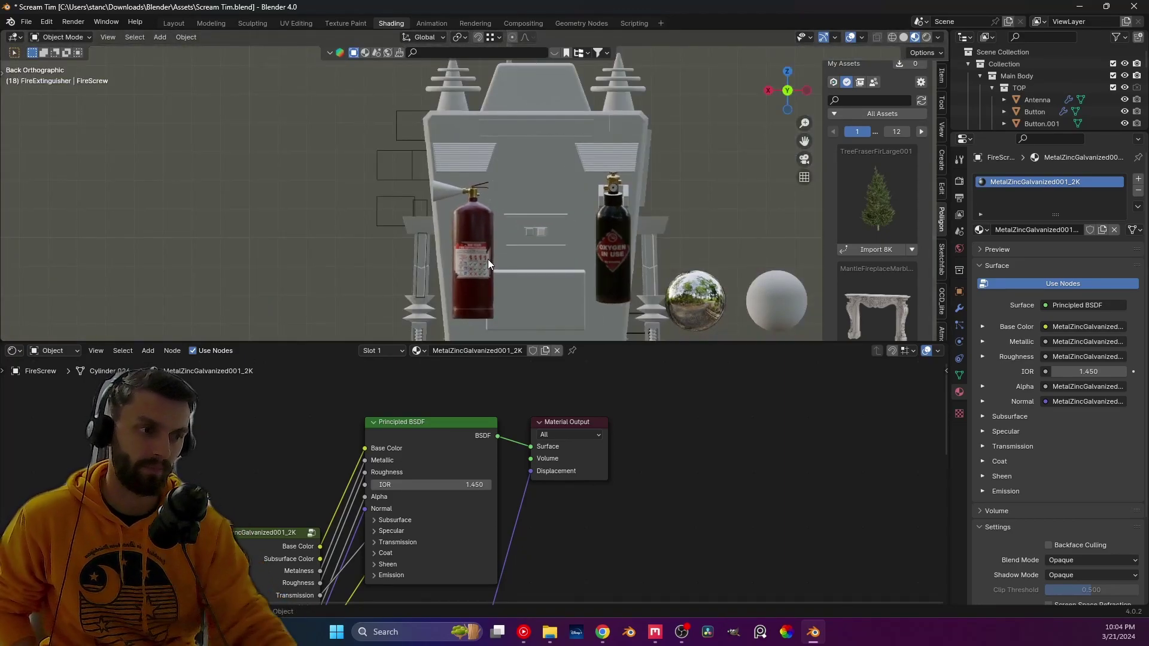
scroll(479, 258, "up", 3)
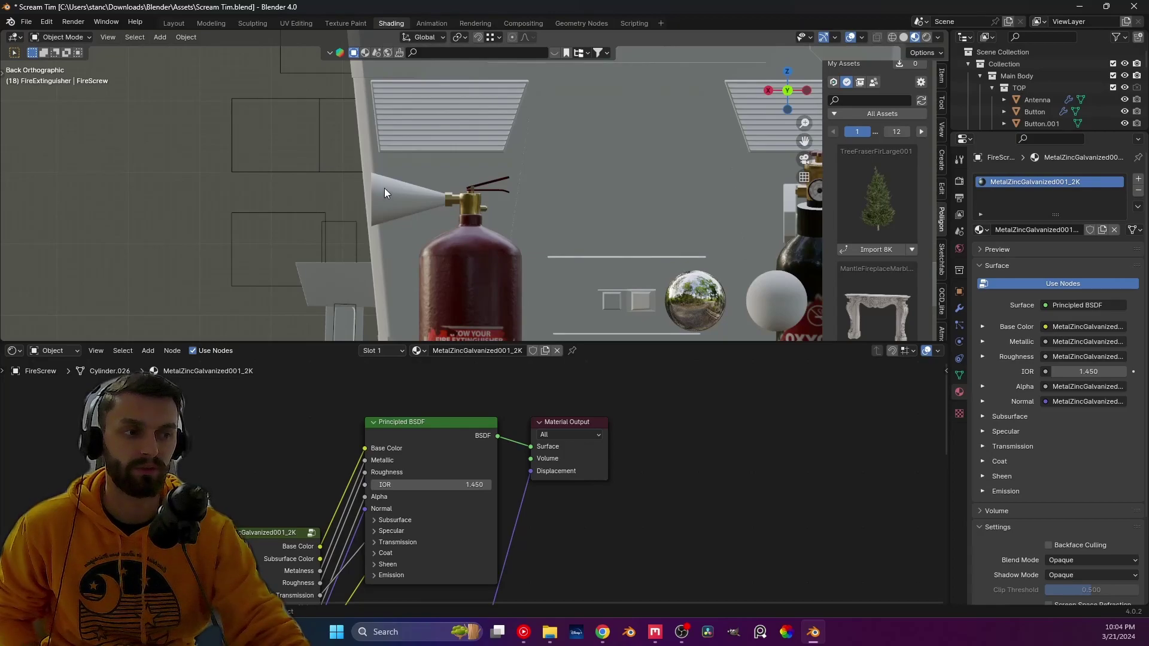
- Apply level 1 subdivision to the extinguisher's horn, check its shape from an angle and save the file
left_click(384, 192)
middle_click_drag(384, 193, 415, 194, "shift")
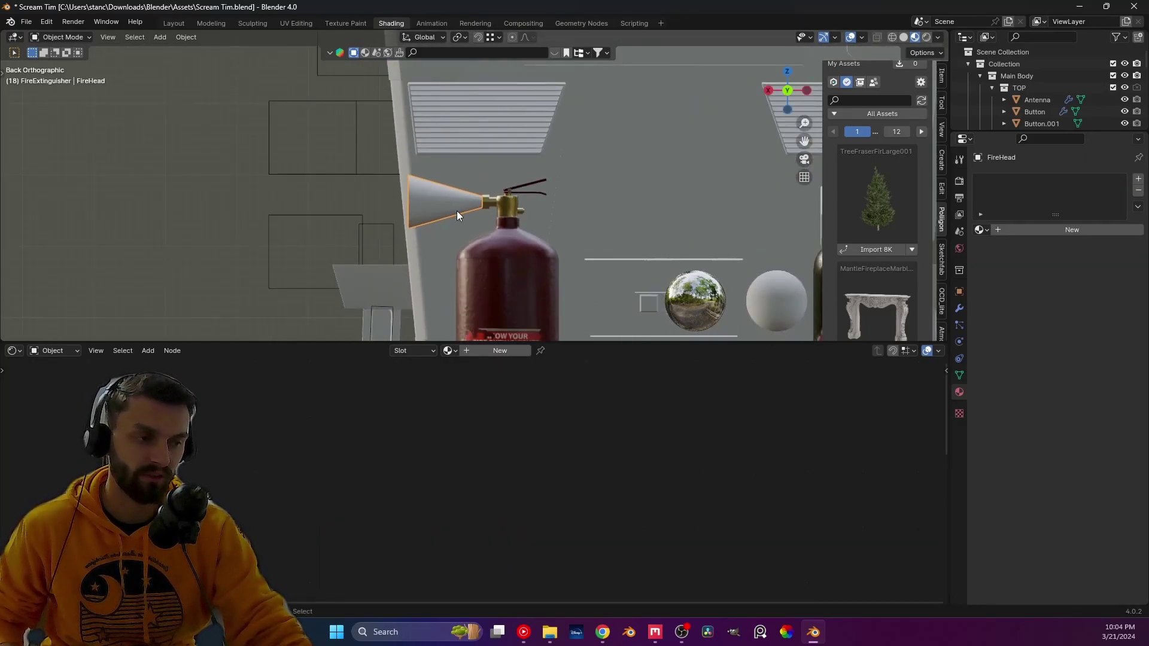
key("ctrl+1")
scroll(425, 219, "up", 6)
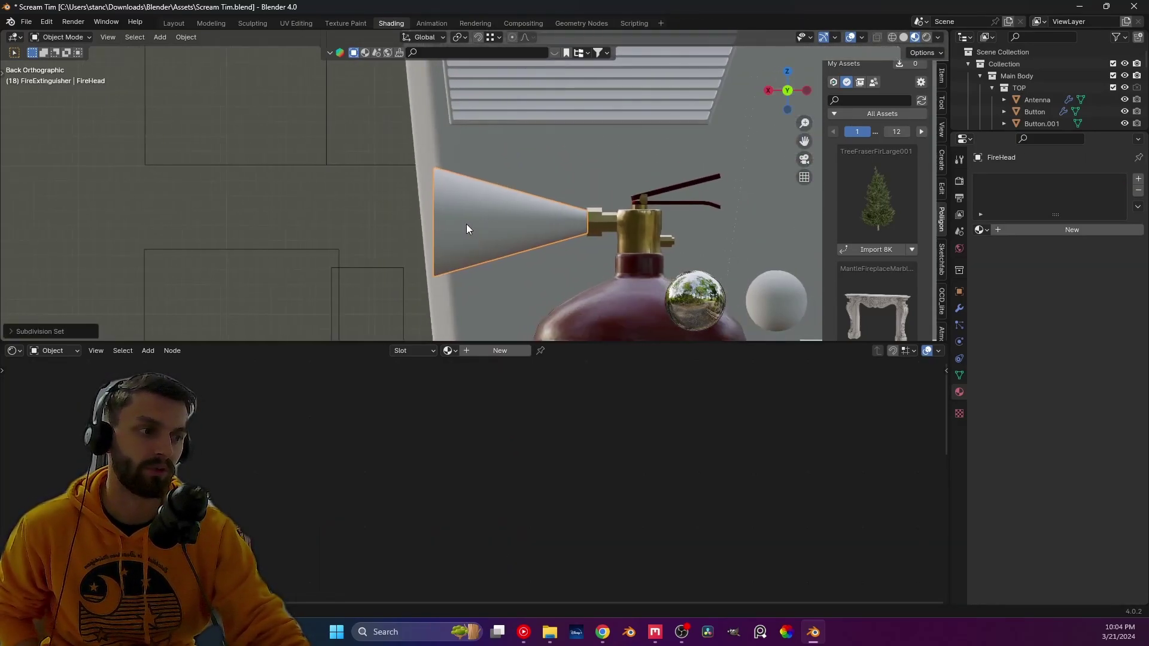
scroll(449, 235, "up", 3)
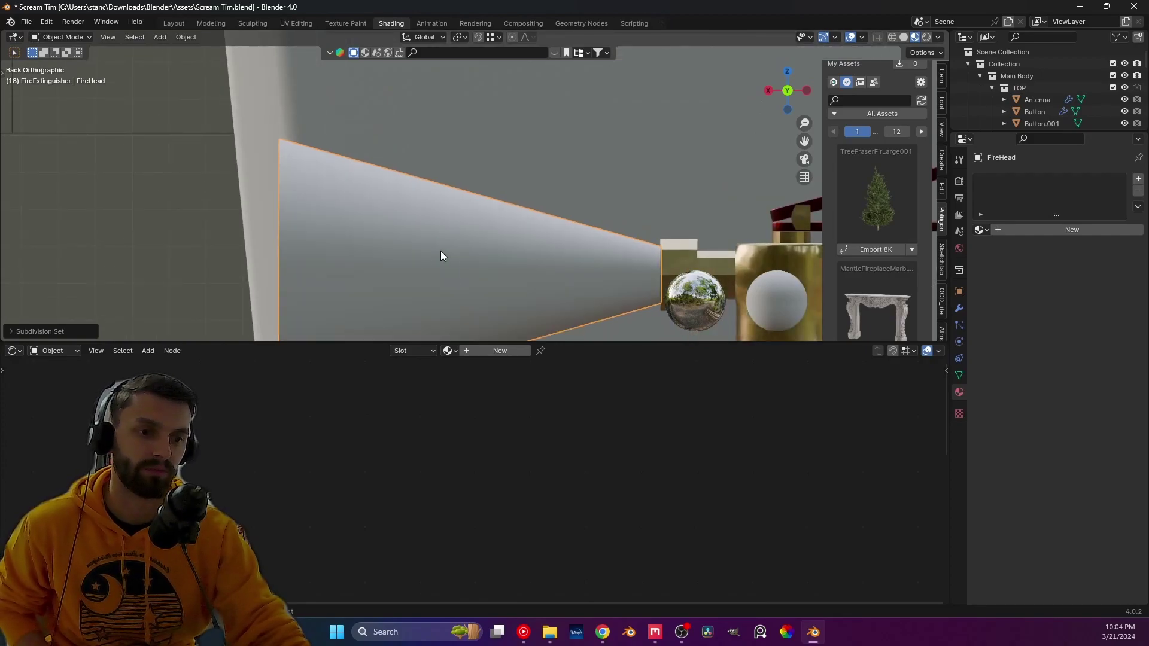
key("ctrl+s")
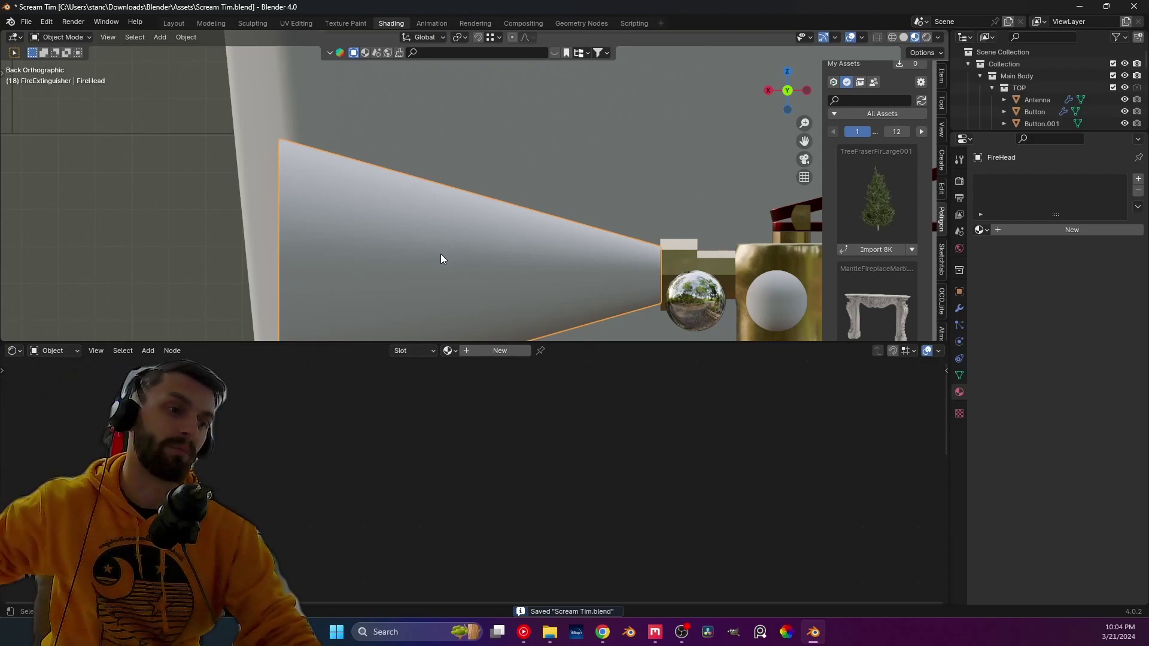
middle_click_drag(441, 256, 471, 256)
middle_click_drag(618, 251, 418, 254)
key("ctrl+s")
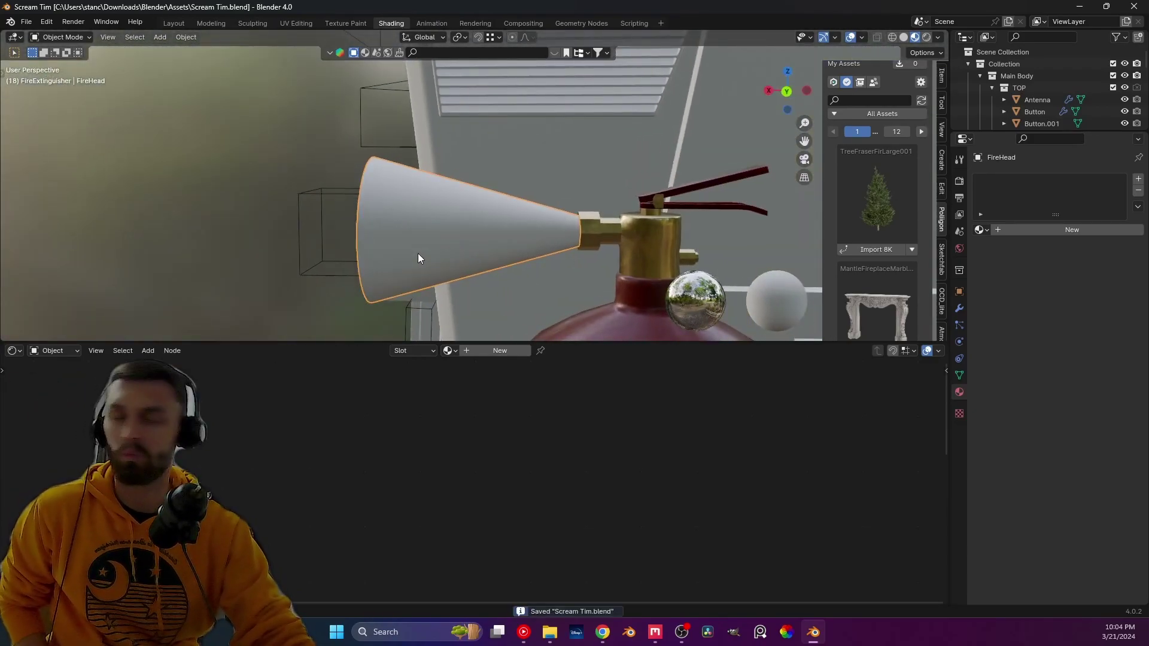
key("KP_1")
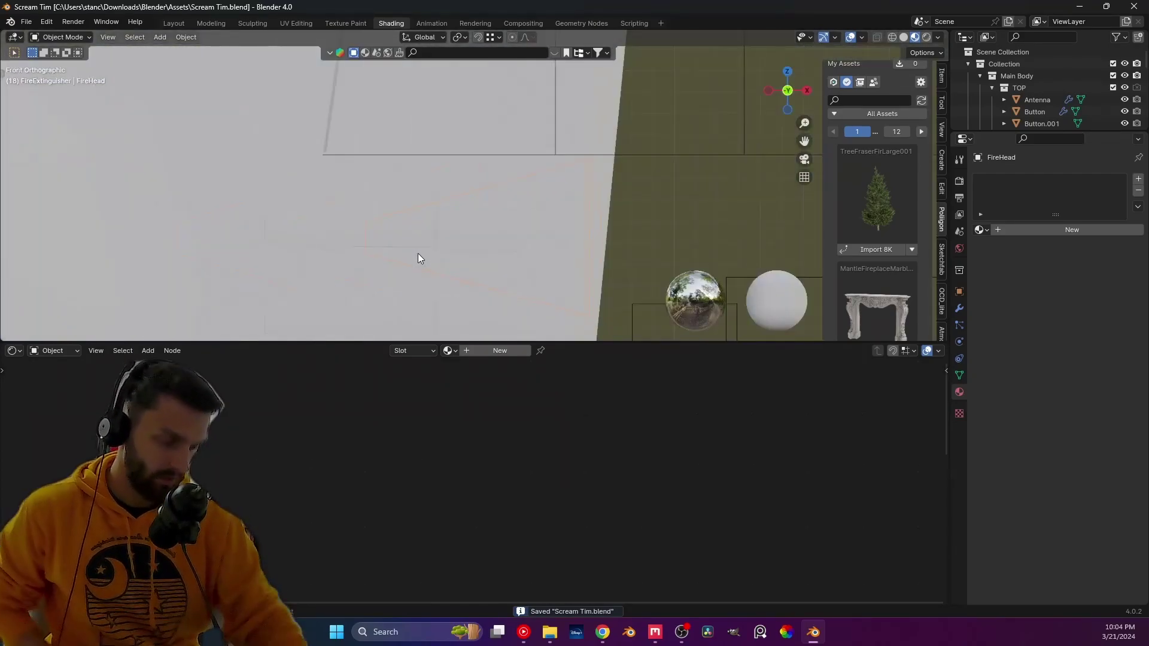
- Save the file and apply the Solidify modifier on the extinguisher's horn
key("ctrl+KP_1")
key("Tab")
middle_click_drag(418, 253, 479, 250)
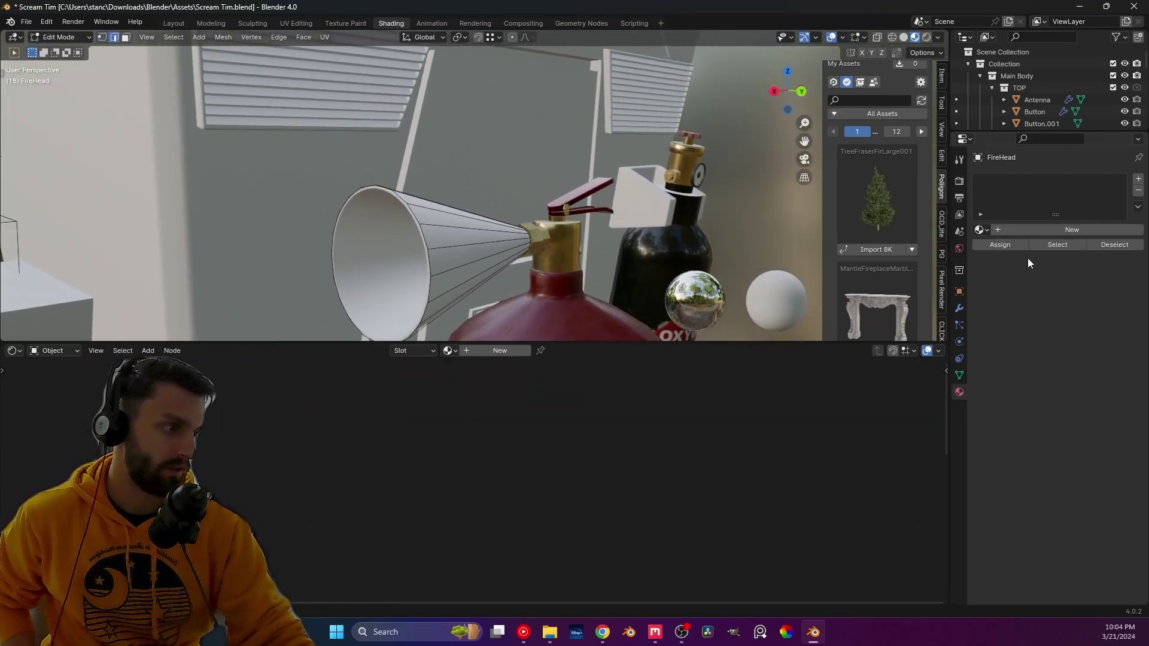
left_click(959, 307)
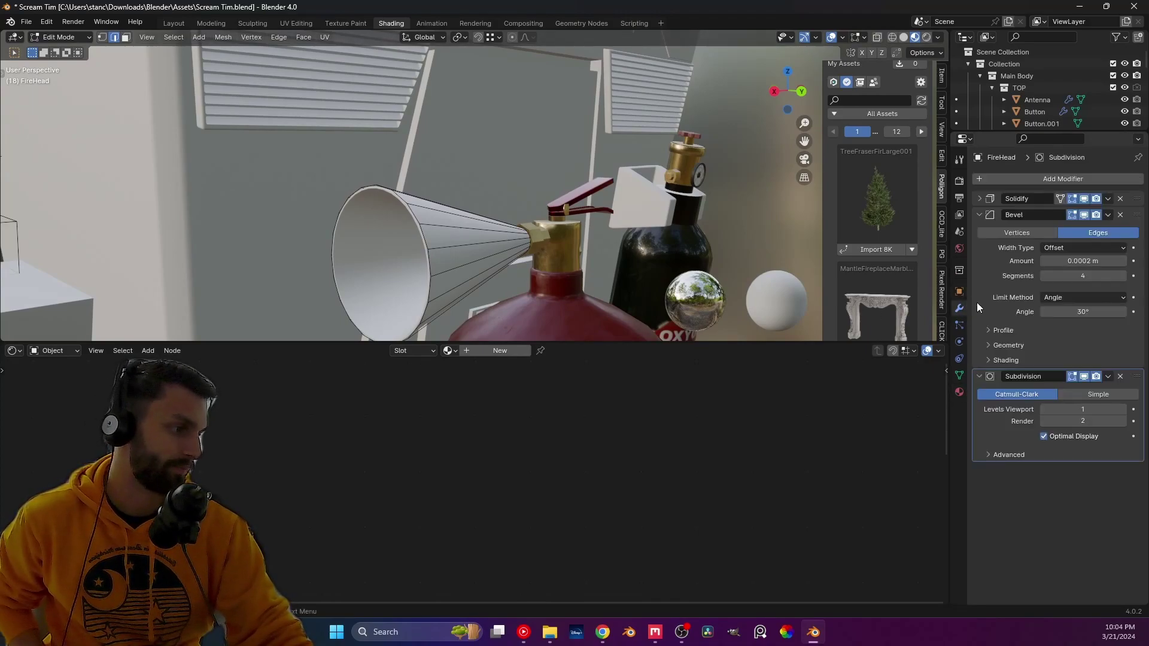
key("ctrl+s")
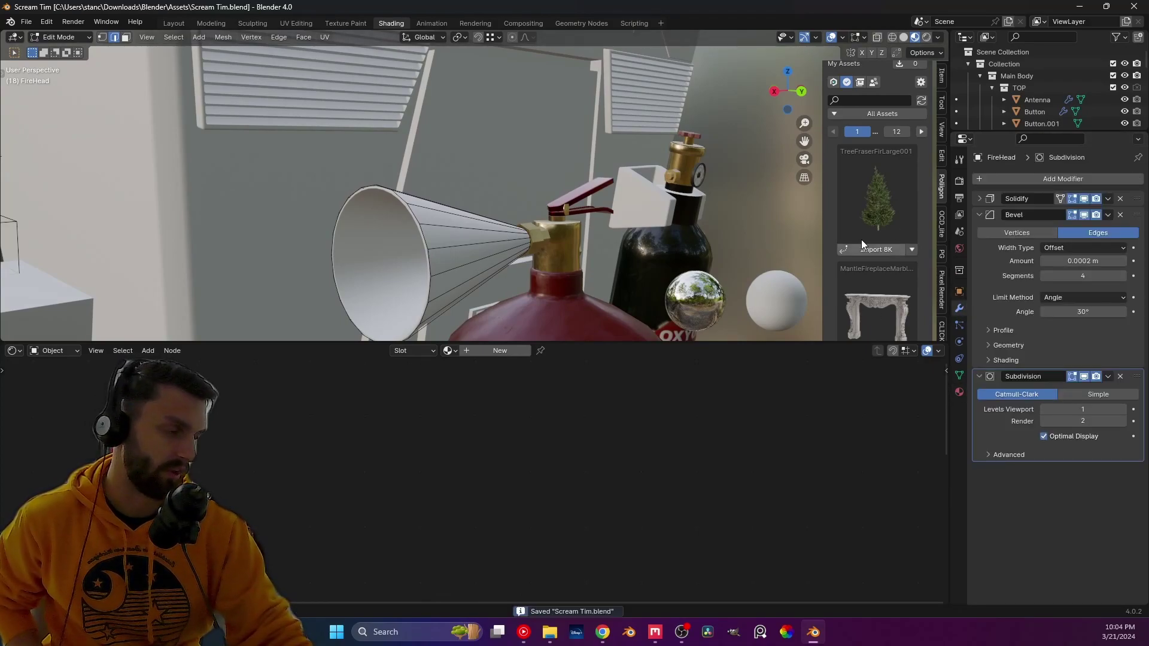
left_click(1109, 199)
key("Tab")
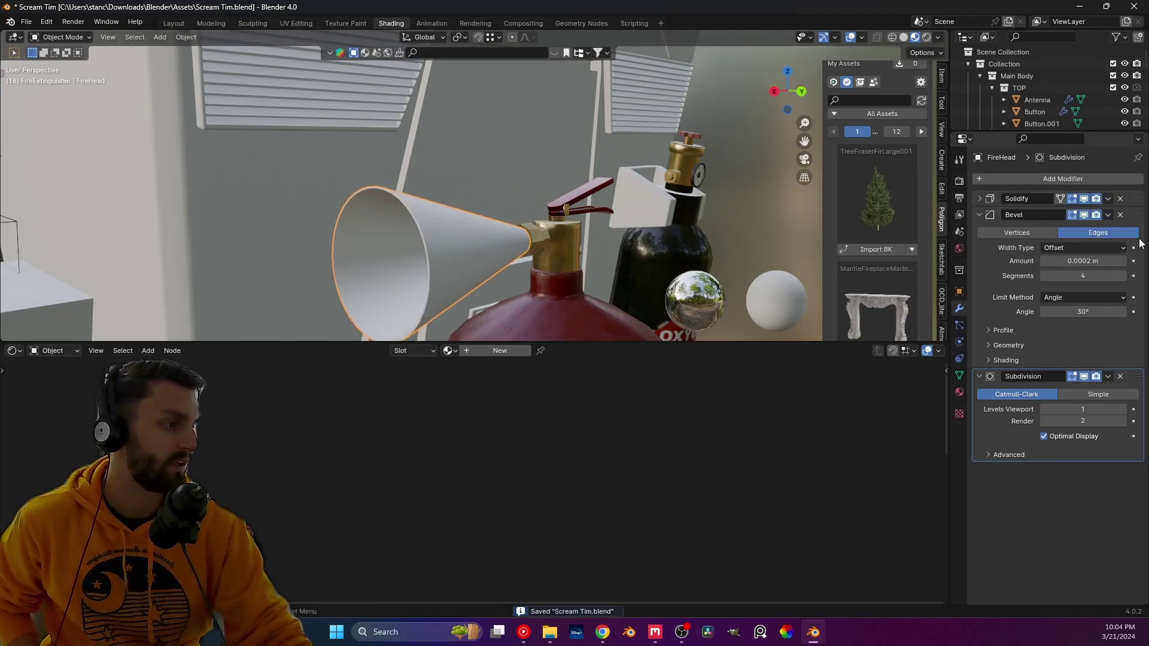
left_click(1108, 199)
left_click(1024, 213)
key("Tab")
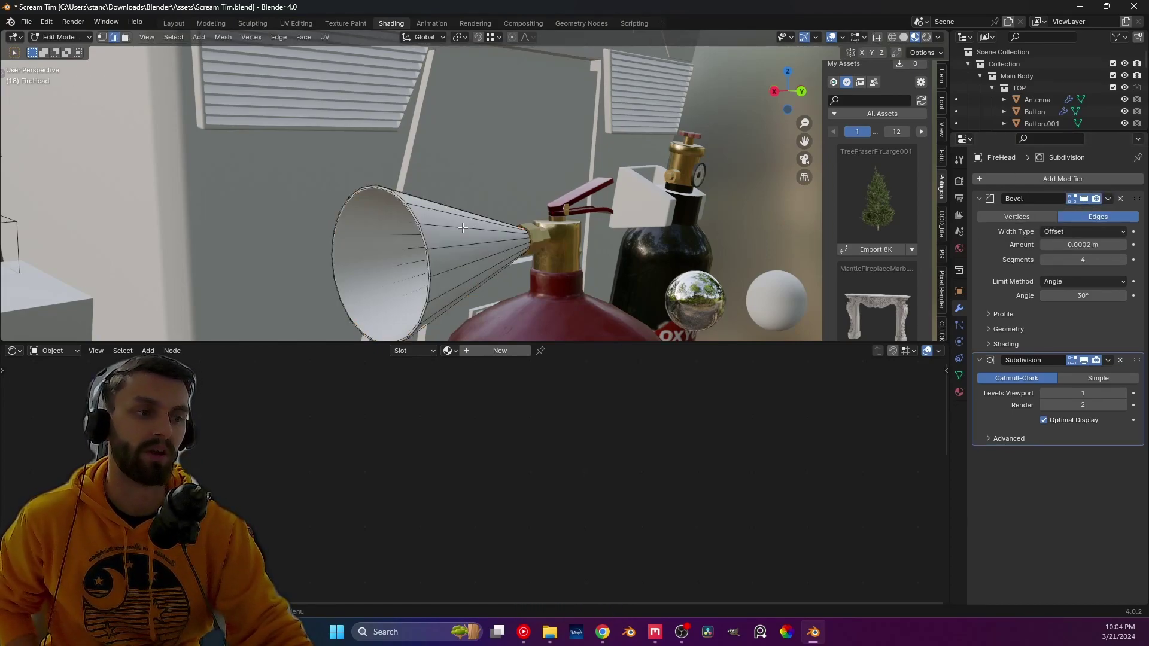
- Mark the edge loops around the horn's wide rim and its narrow end as UV seams
middle_click_drag(454, 237, 419, 203)
scroll(419, 228, "up", 4)
left_click(404, 226, "alt")
scroll(372, 224, "down", 2)
scroll(390, 177, "up", 2)
scroll(487, 238, "up", 2)
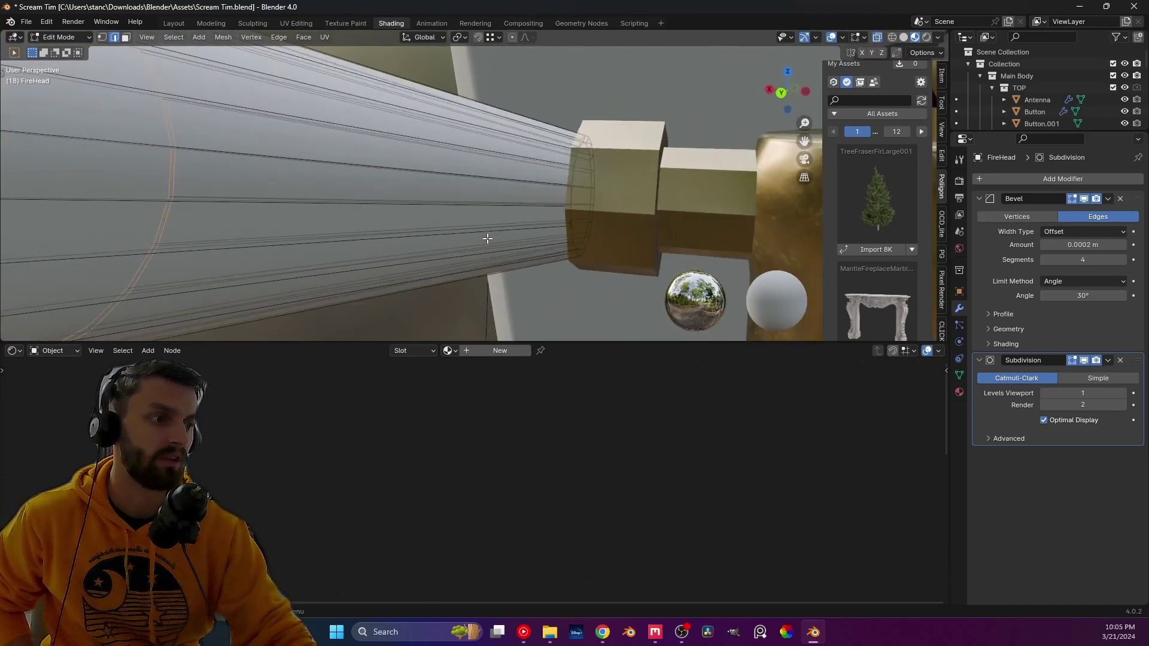
middle_click_drag(487, 238, 520, 220)
scroll(430, 274, "up", 2)
left_click(519, 222, "alt")
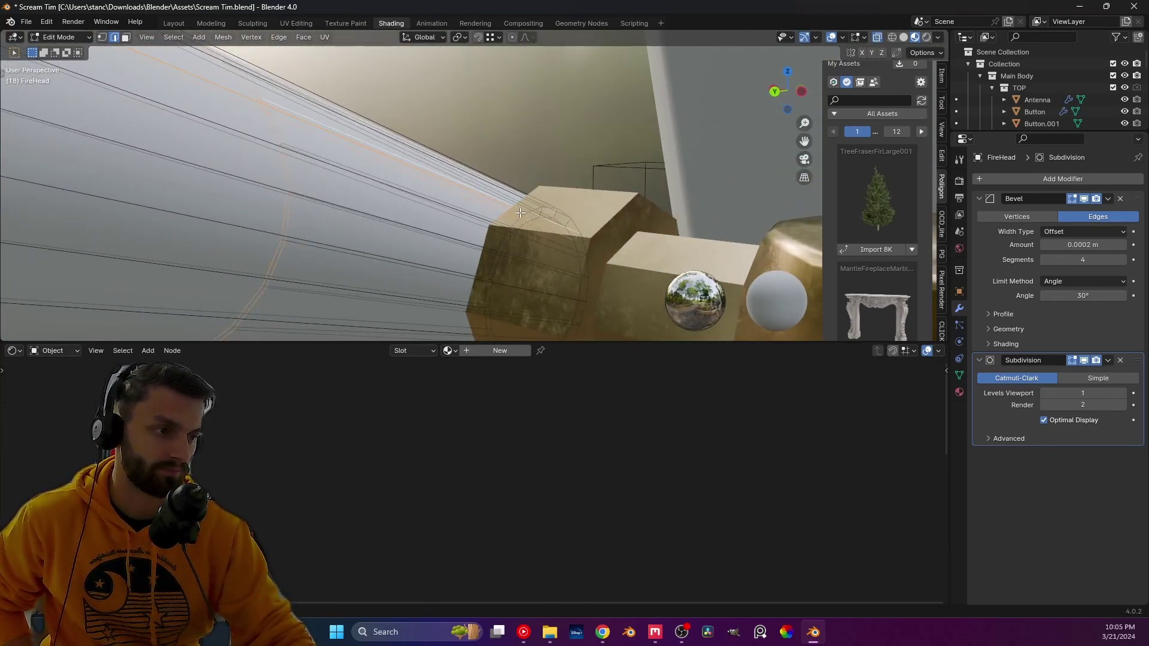
left_click(518, 222, "alt+shift")
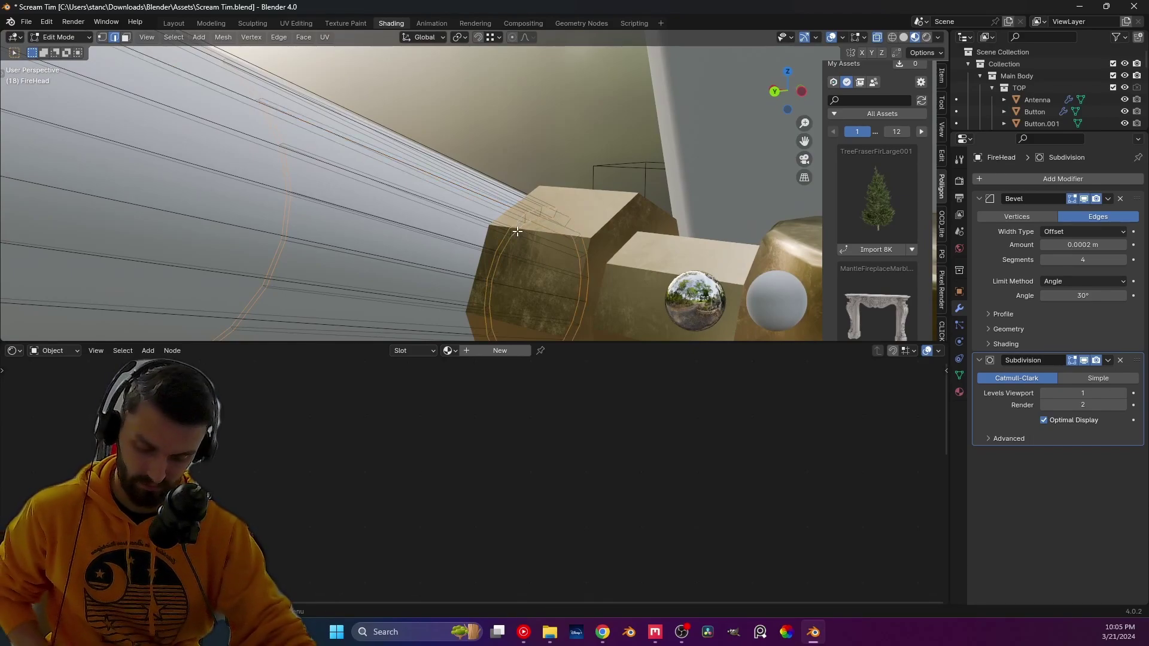
right_click(517, 231)
left_click(516, 234)
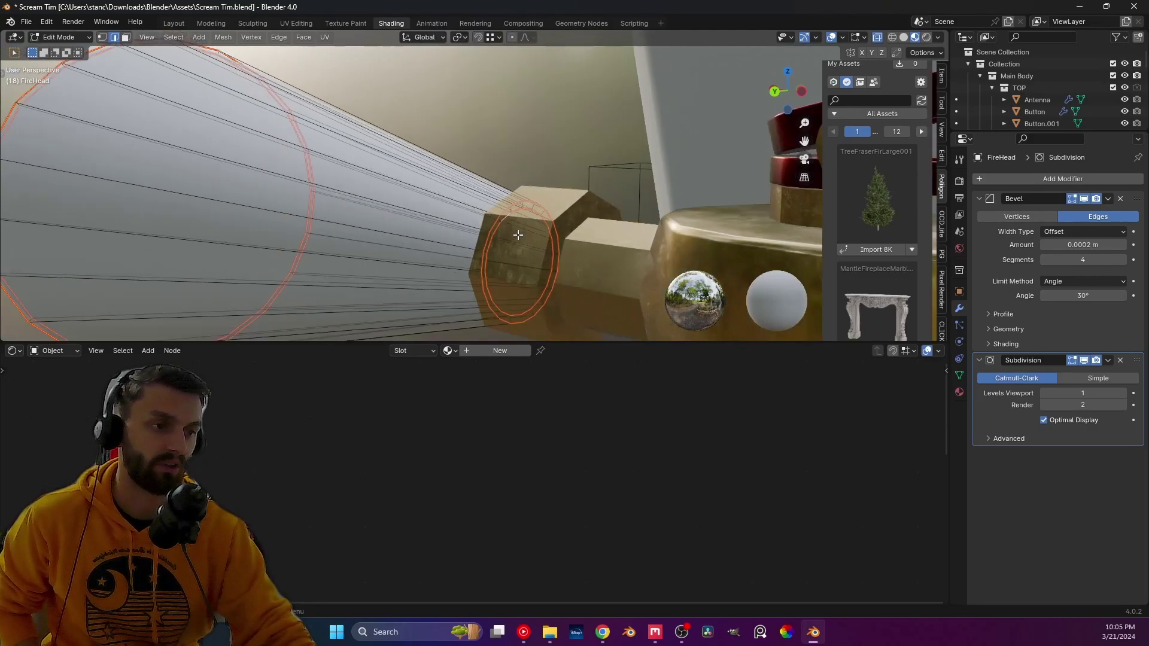
- Mark one lengthwise edge inside the horn, from the narrow end to the wide rim, as a seam
middle_click_drag(518, 236, 378, 238)
left_click(399, 203)
left_click(379, 230)
right_click(380, 231)
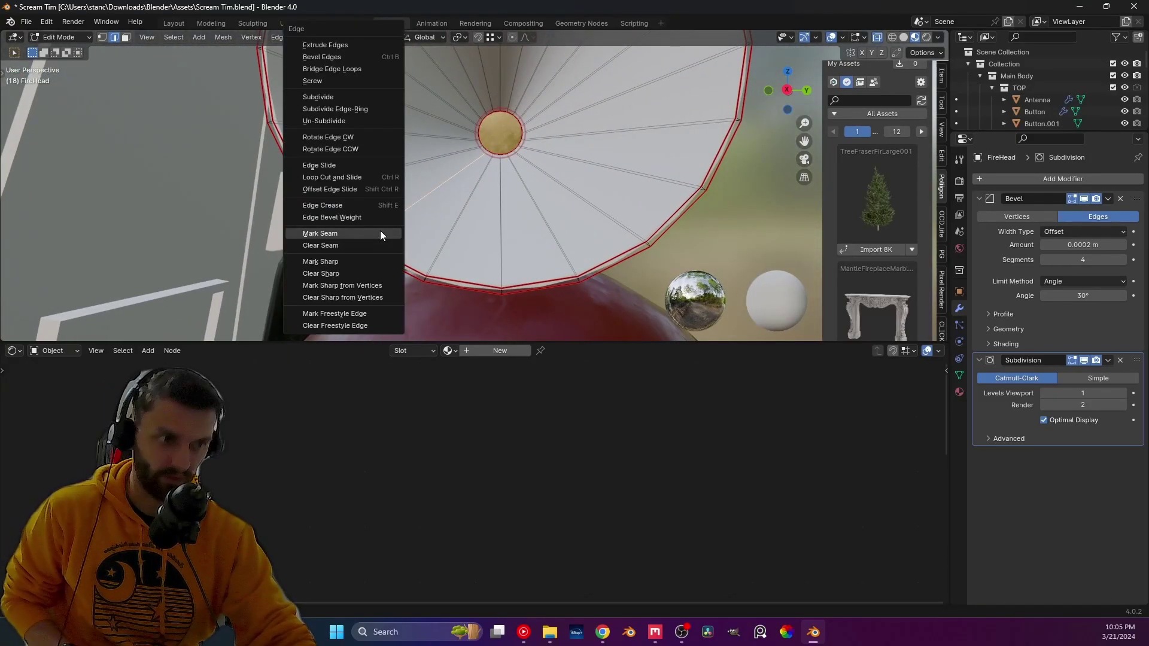
left_click(379, 231)
key("u")
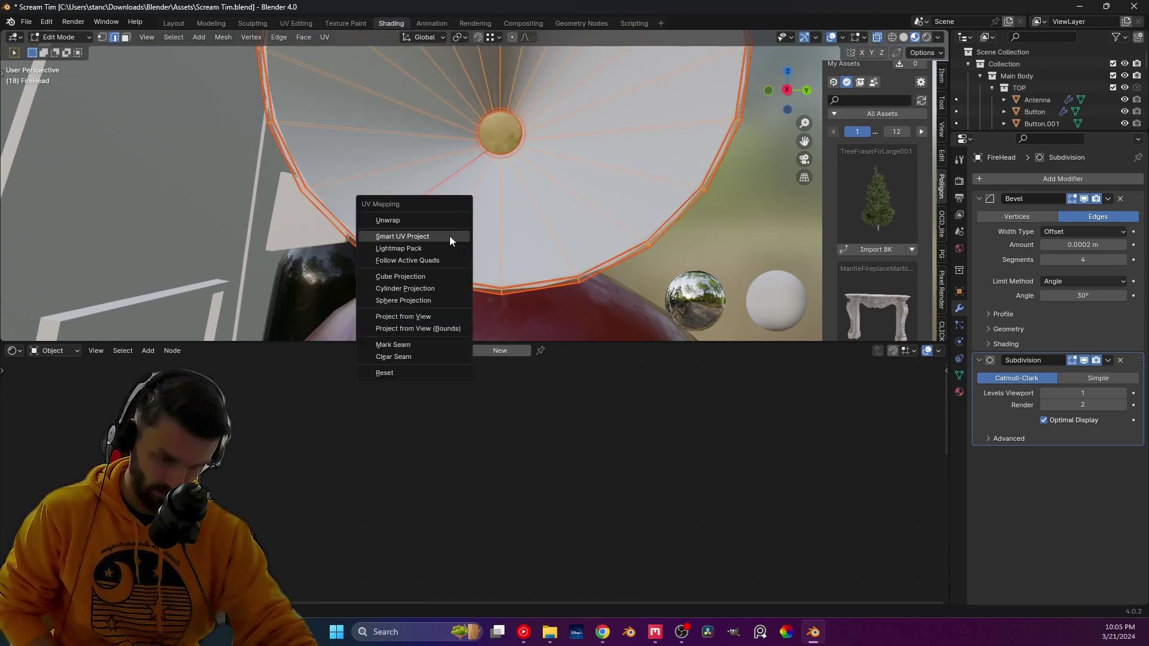
left_click(450, 236)
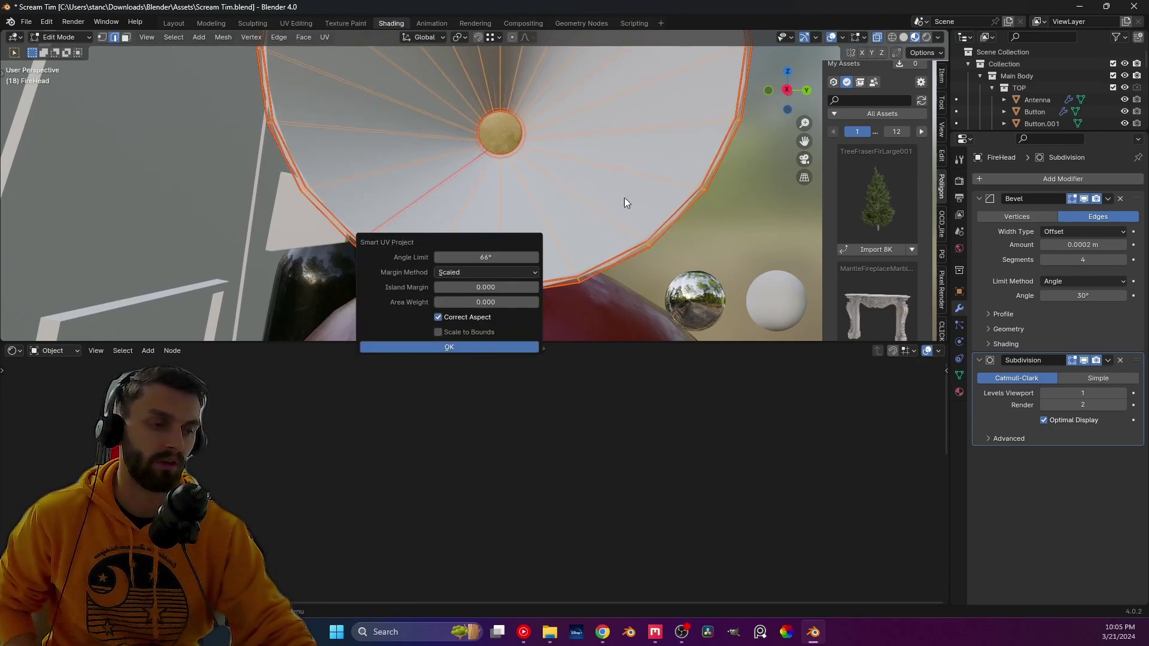
key("Return")
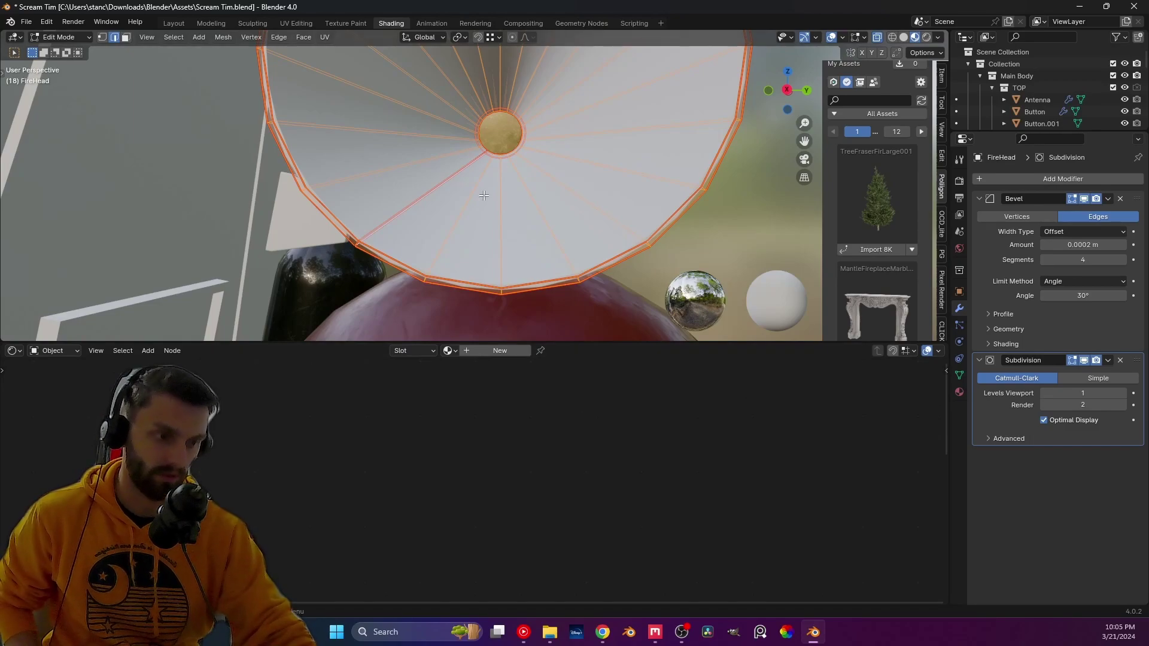
- Unwrap the horn along its marked seams and assign the UV test material to check the mapping
key("u")
left_click(463, 177)
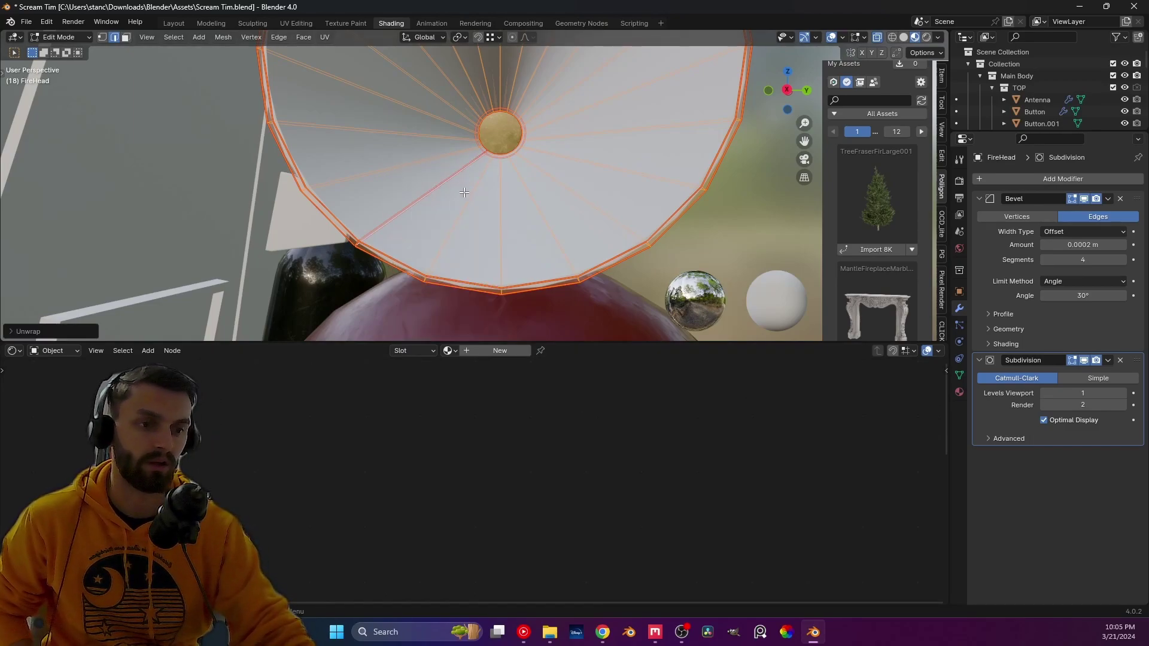
key("Tab")
scroll(531, 254, "down", 5)
middle_click_drag(532, 254, 444, 336)
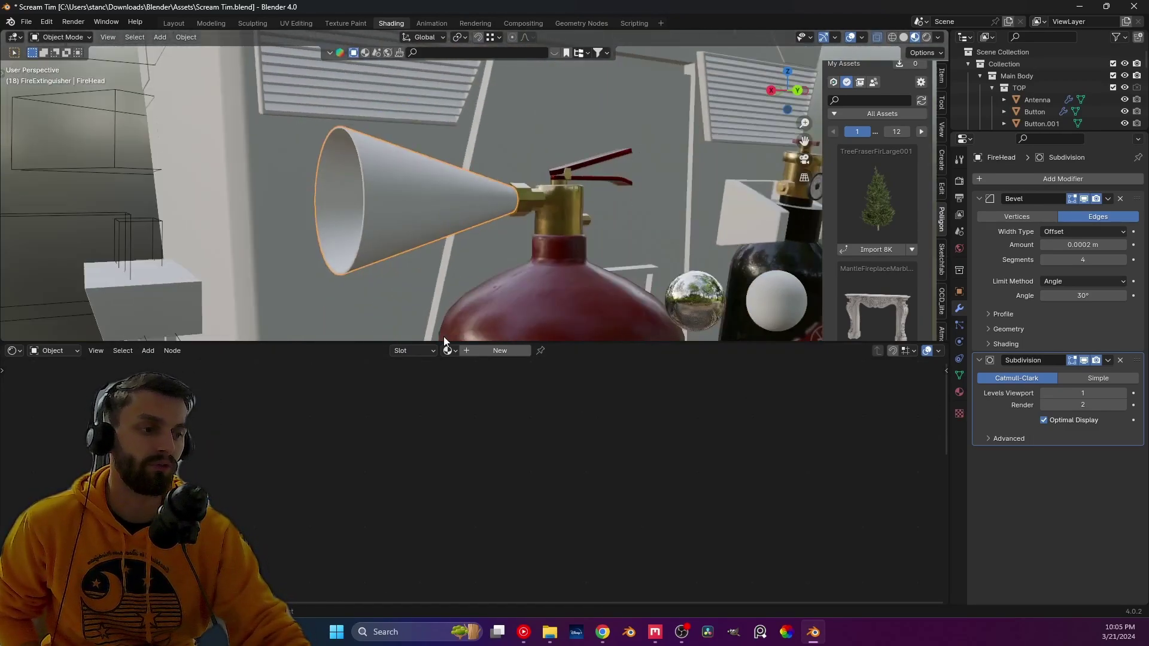
left_click(447, 351)
left_click(473, 472)
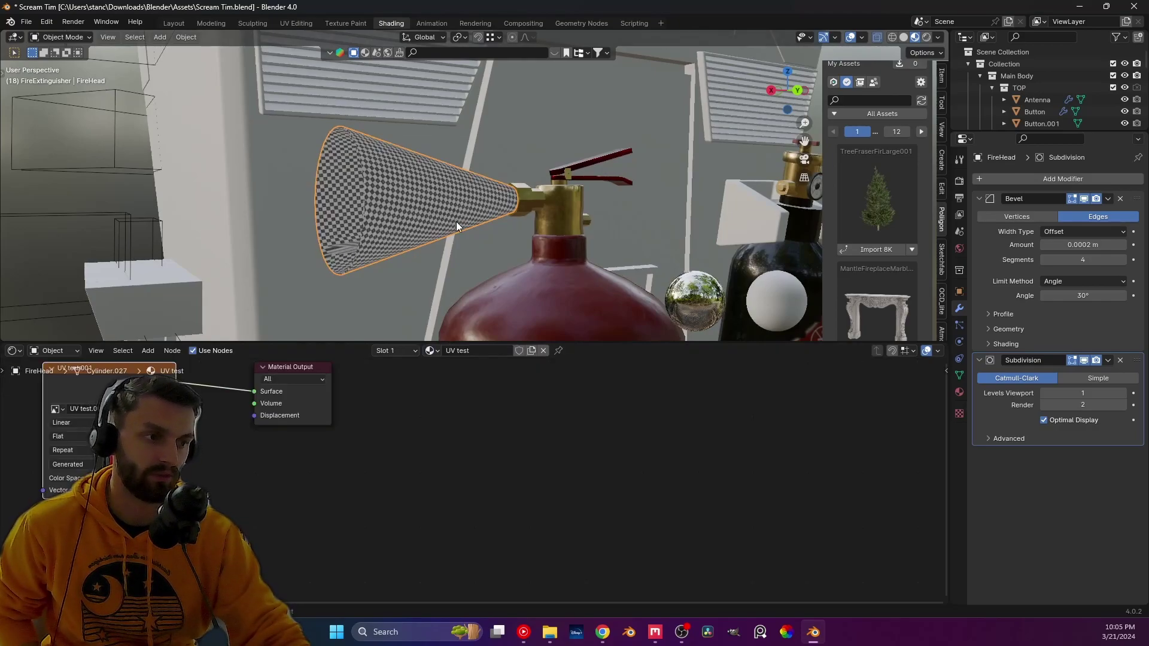
middle_click_drag(456, 225, 365, 250)
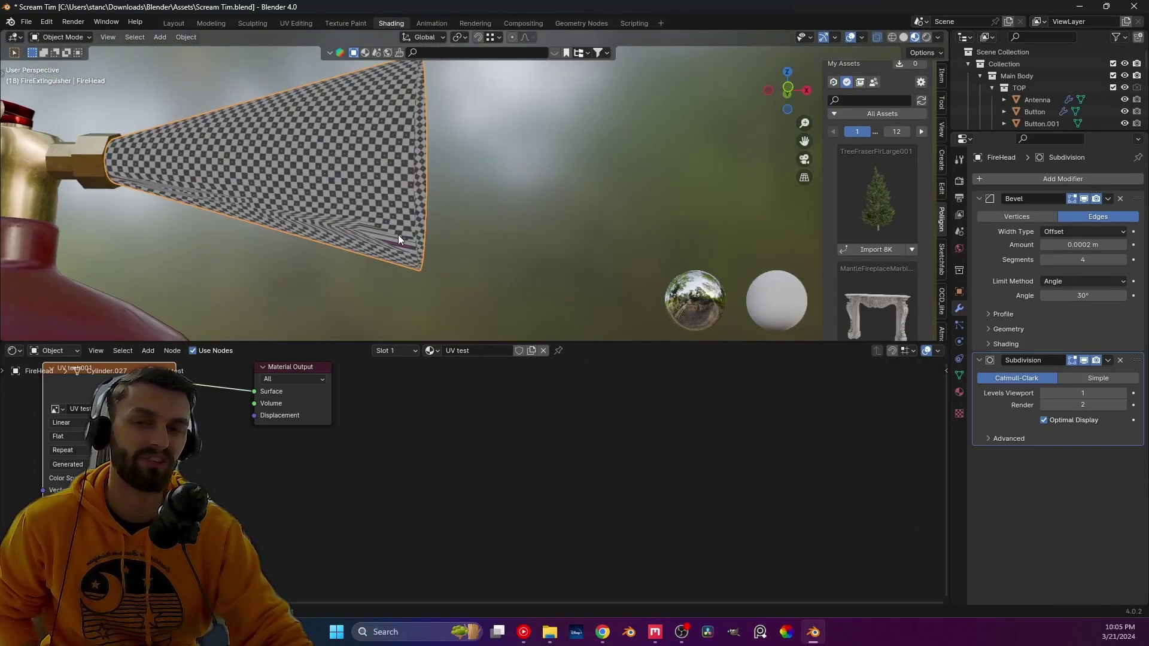
- Split the 3D viewport, turn the new area into a UV Editor and show the horn's UV layout in it
left_click_drag(3, 33, 343, 57)
left_click(12, 37)
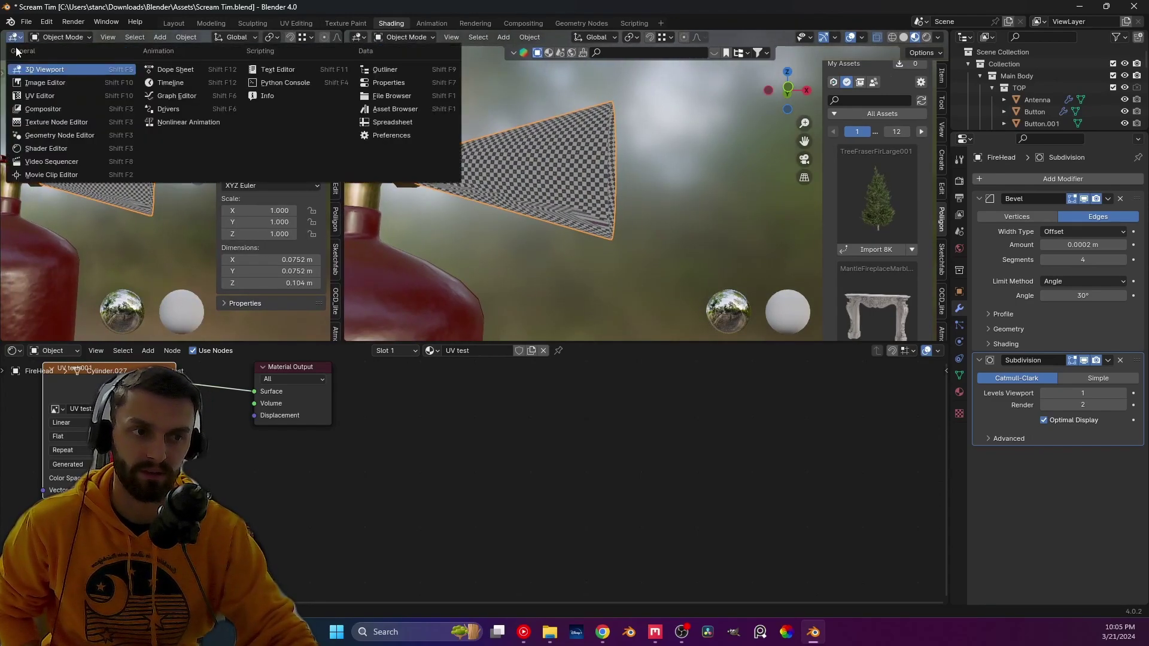
left_click(27, 98)
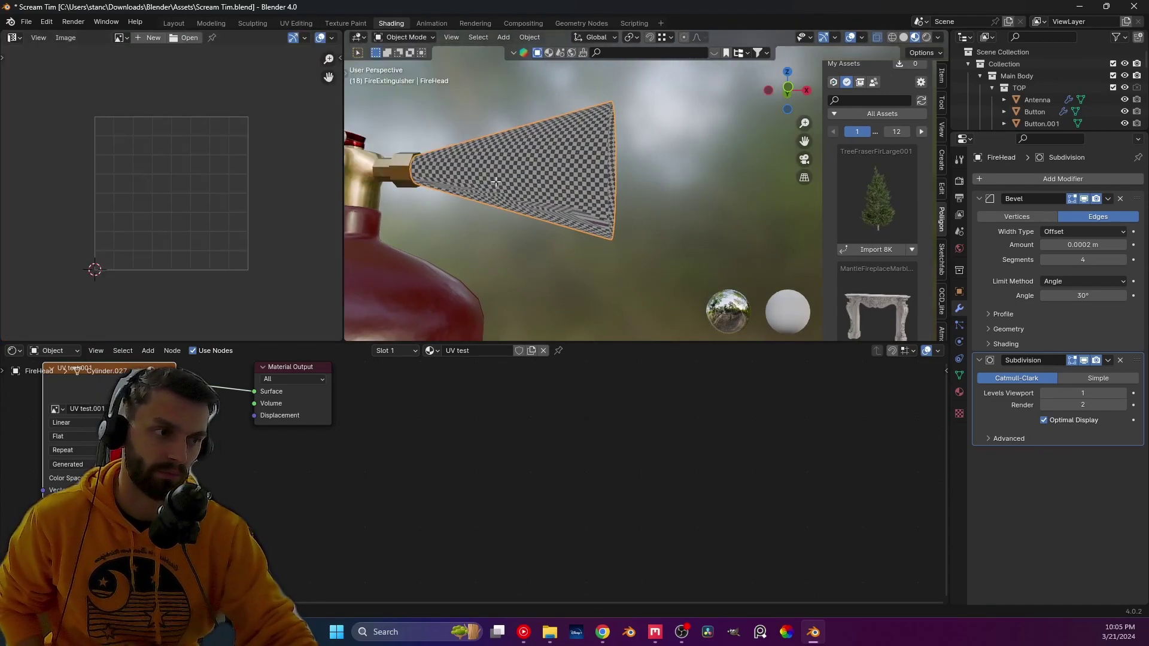
key("Tab")
scroll(250, 211, "down", 5)
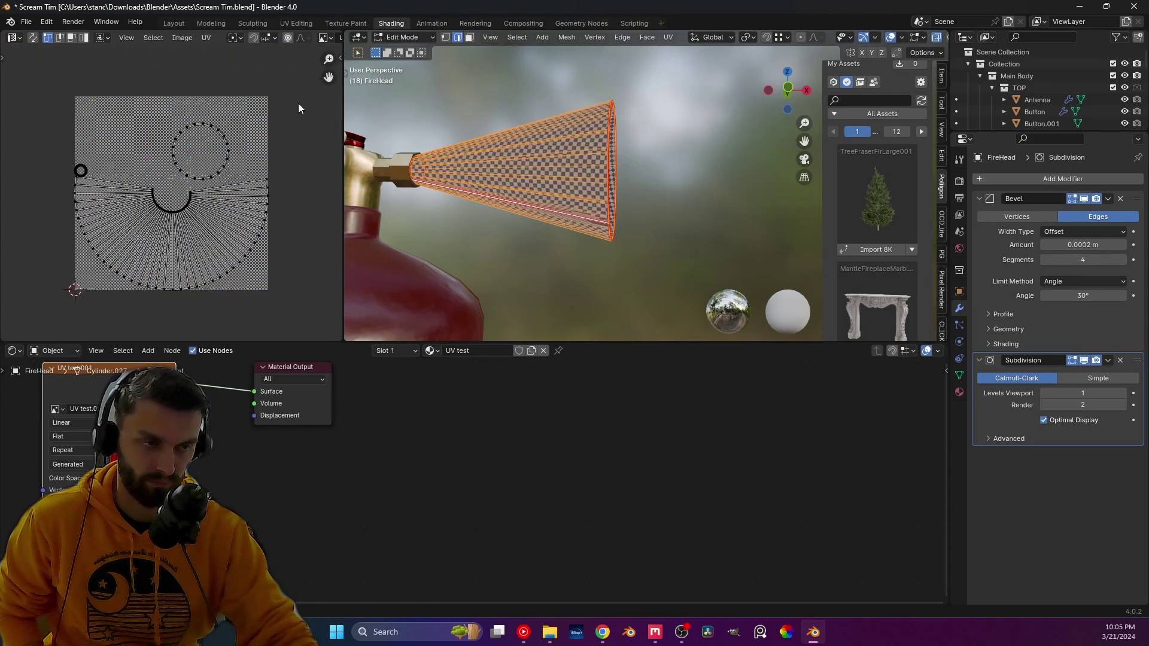
- Turn on the stretch display overlay for the horn's UV islands
middle_click_drag(307, 36, 207, 38)
scroll(277, 37, "down", 5)
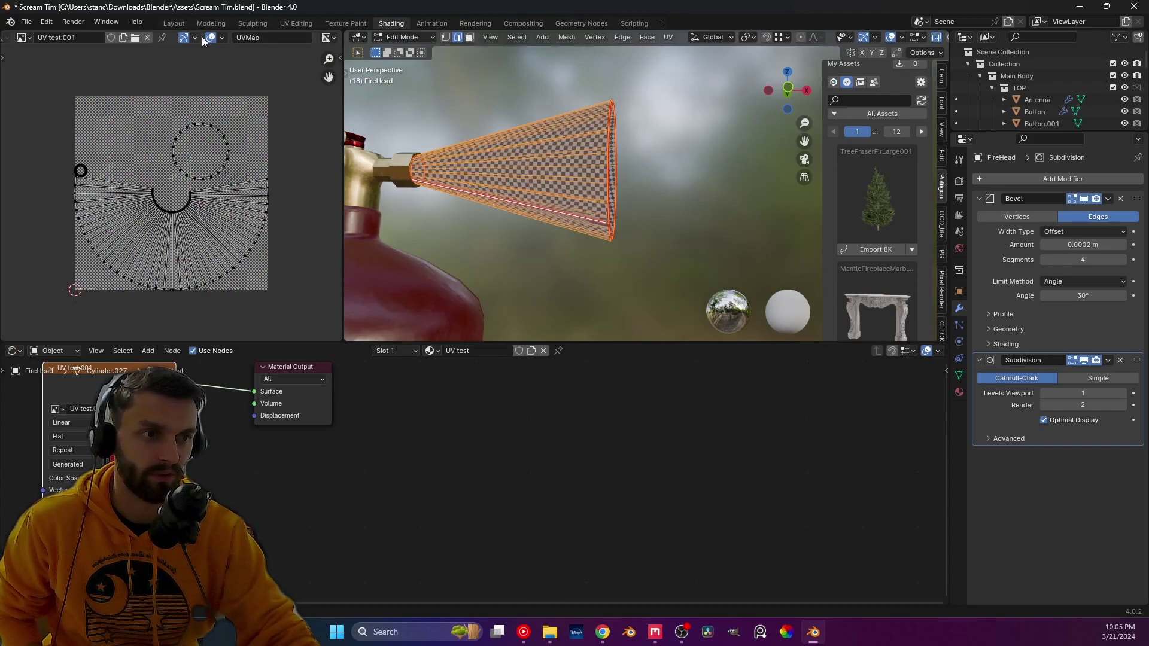
left_click(222, 38)
left_click(148, 172)
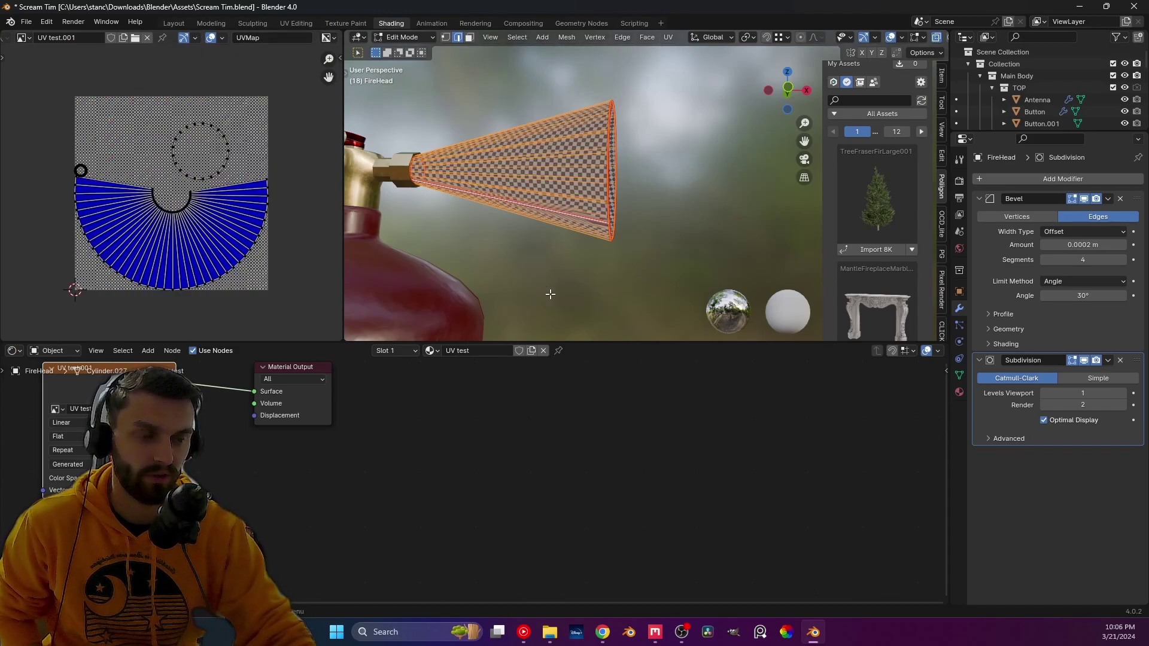
- Examine the horn's fan-shaped UV island and the small ring islands for stretching
scroll(199, 160, "up", 5)
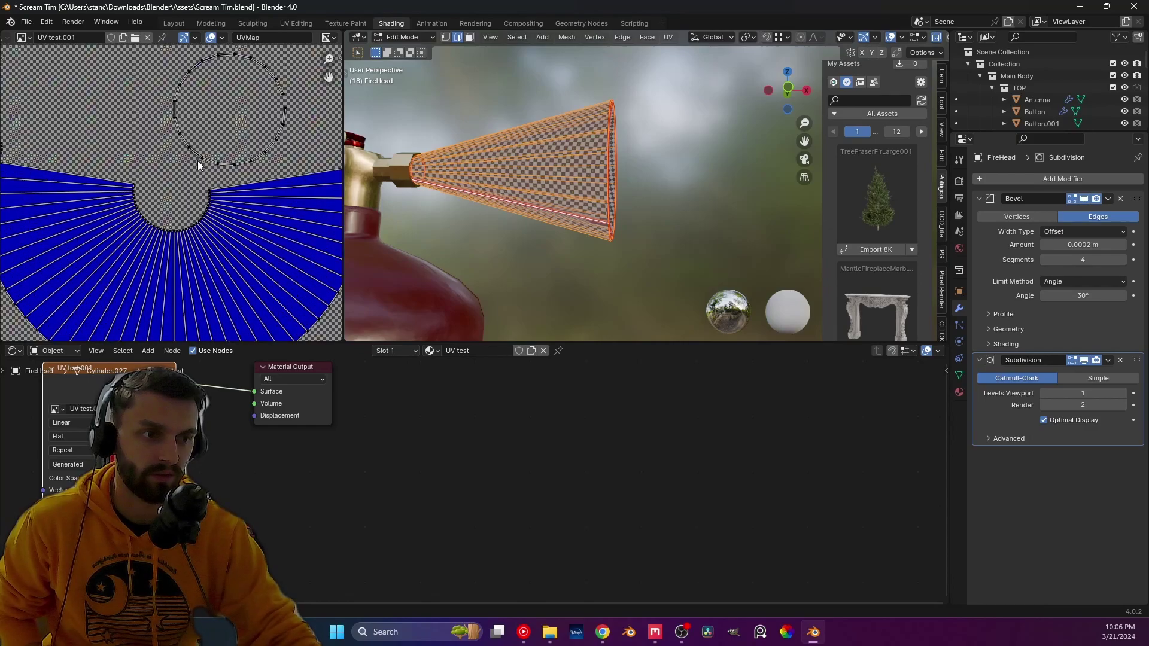
scroll(199, 115, "up", 6)
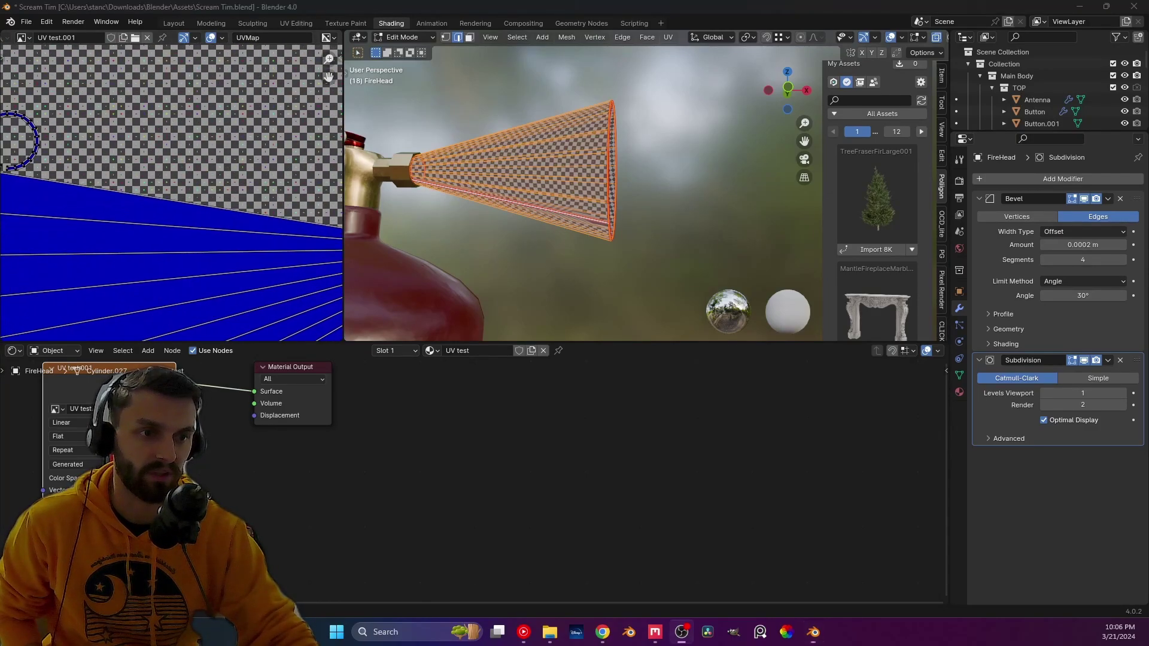
middle_click_drag(135, 183, 173, 196)
scroll(47, 205, "up", 6)
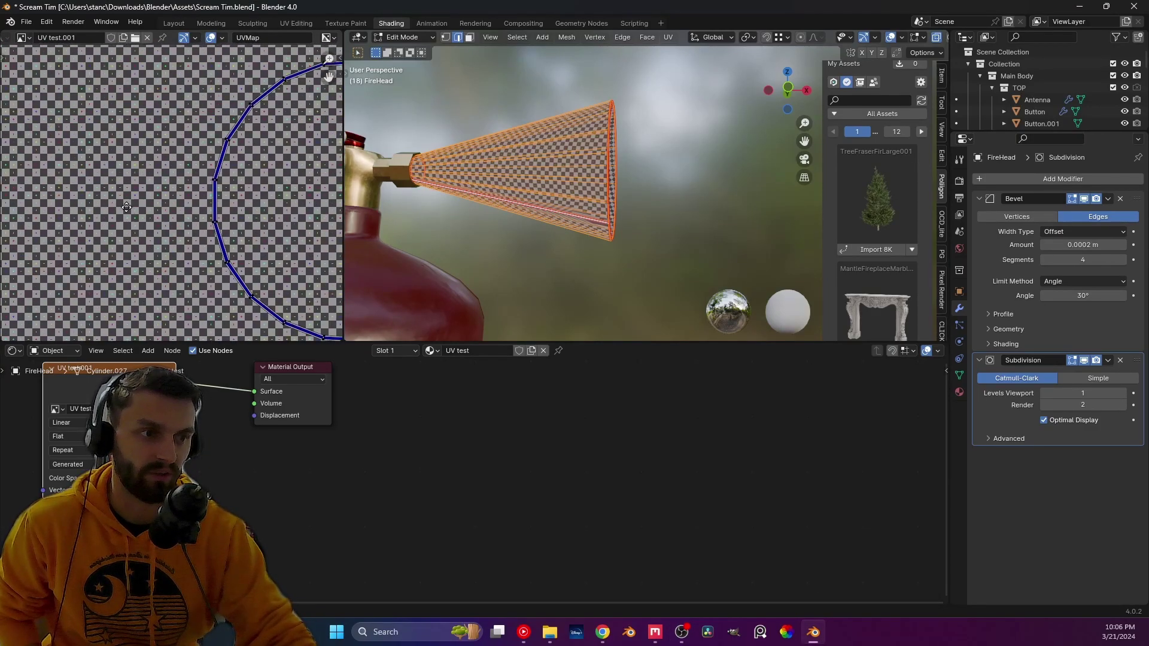
scroll(81, 225, "down", 7)
middle_click_drag(114, 228, 184, 203)
scroll(183, 264, "up", 2)
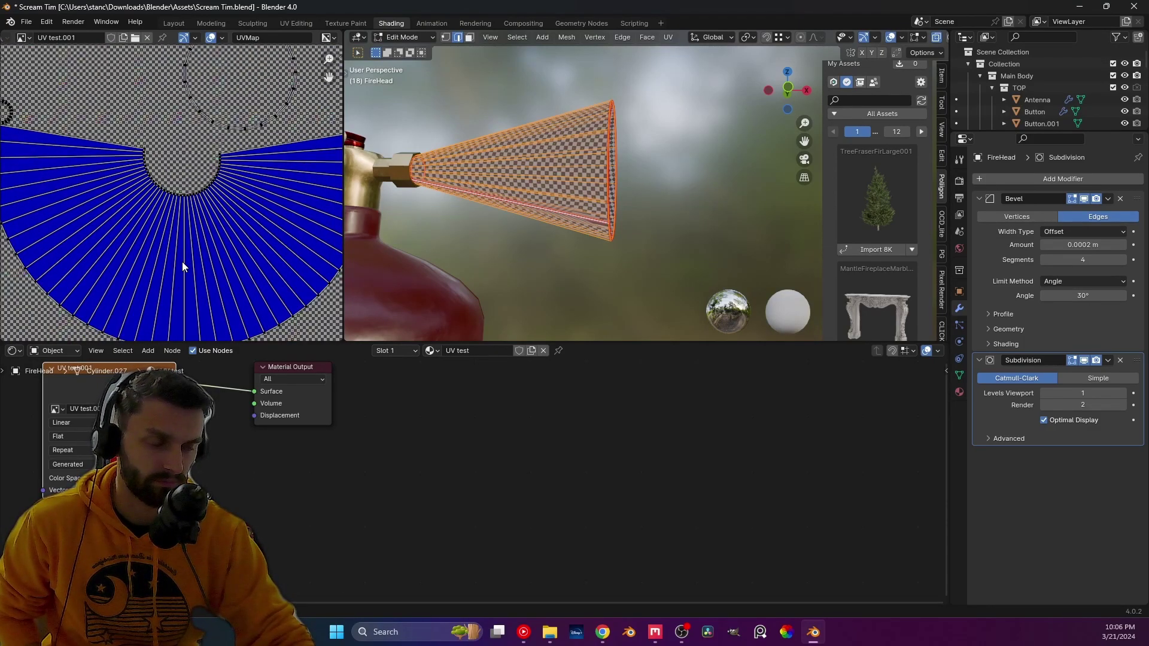
scroll(183, 265, "down", 2)
middle_click_drag(182, 264, 180, 206)
scroll(183, 206, "up", 1)
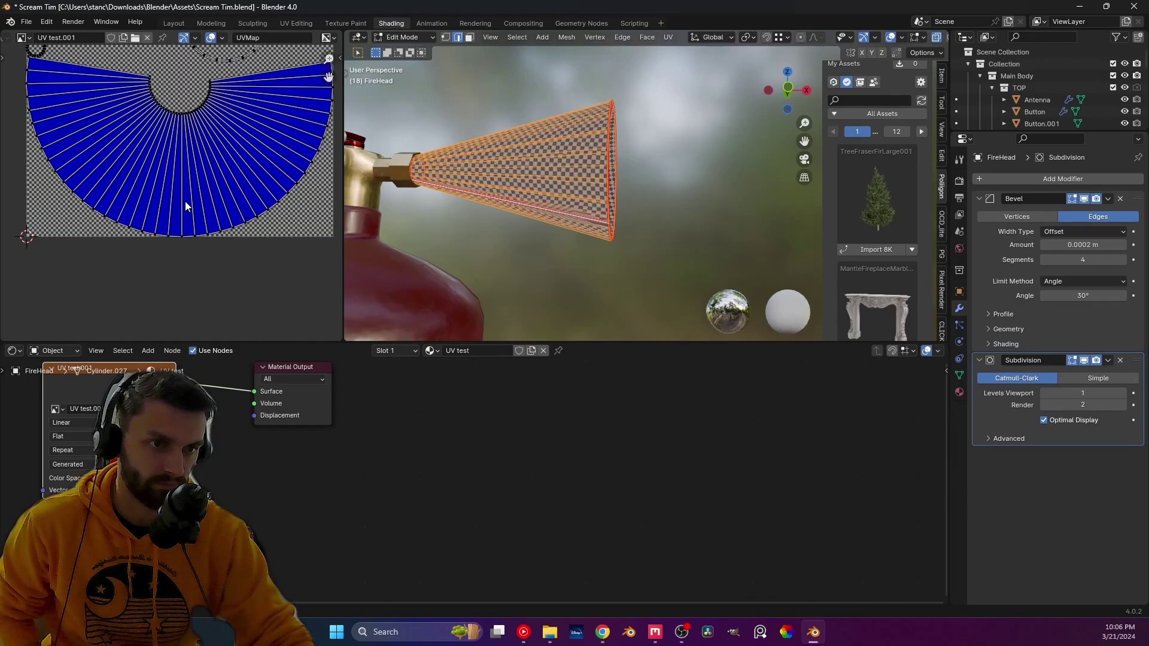
scroll(108, 184, "up", 4)
scroll(108, 183, "up", 4)
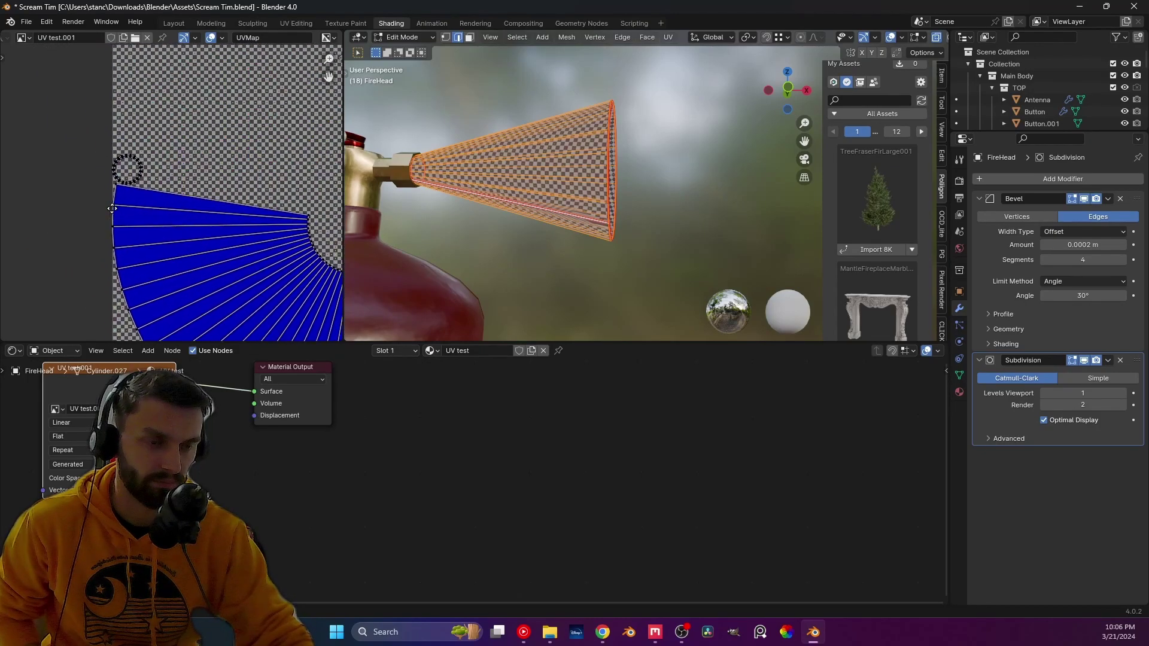
scroll(76, 176, "down", 3)
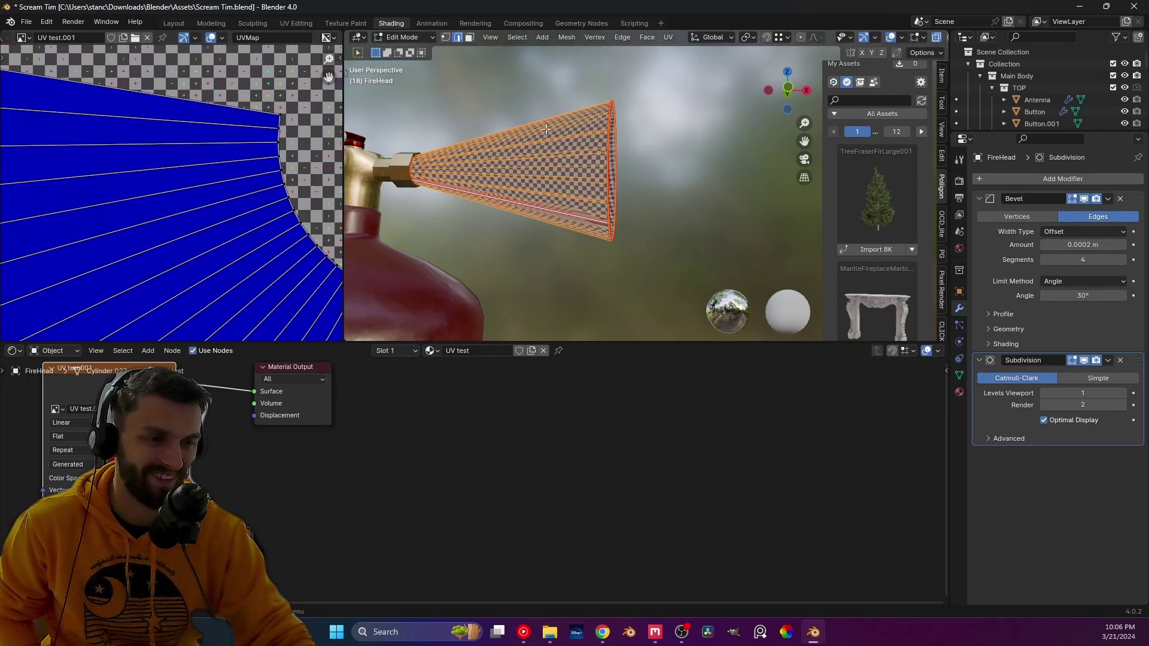
- Try adding lengthwise loop cuts inside the horn, slid close to the seam on either side
middle_click_drag(538, 179, 658, 180)
scroll(583, 237, "up", 8)
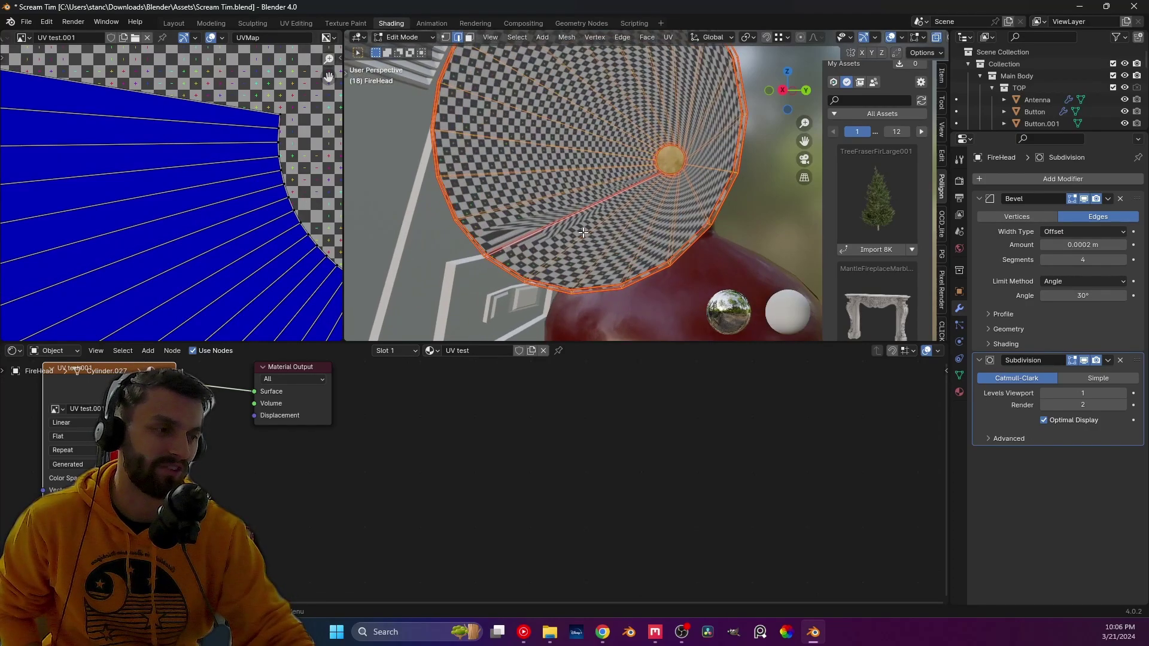
key("ctrl+r")
left_click(485, 222)
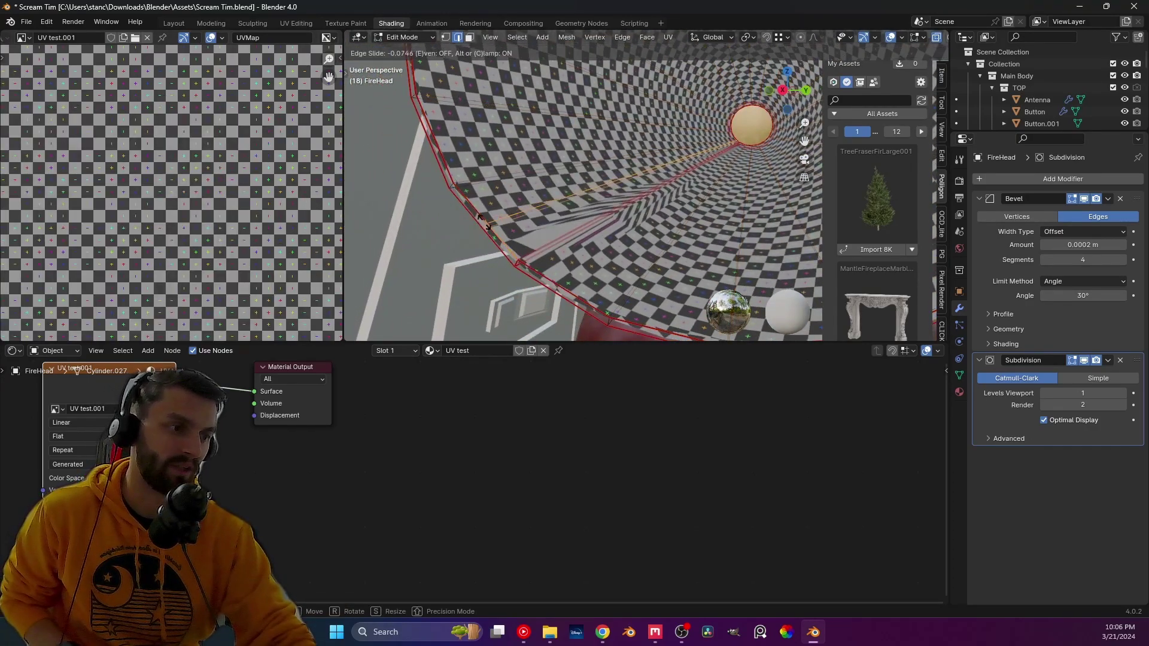
left_click(514, 245)
key("ctrl+r")
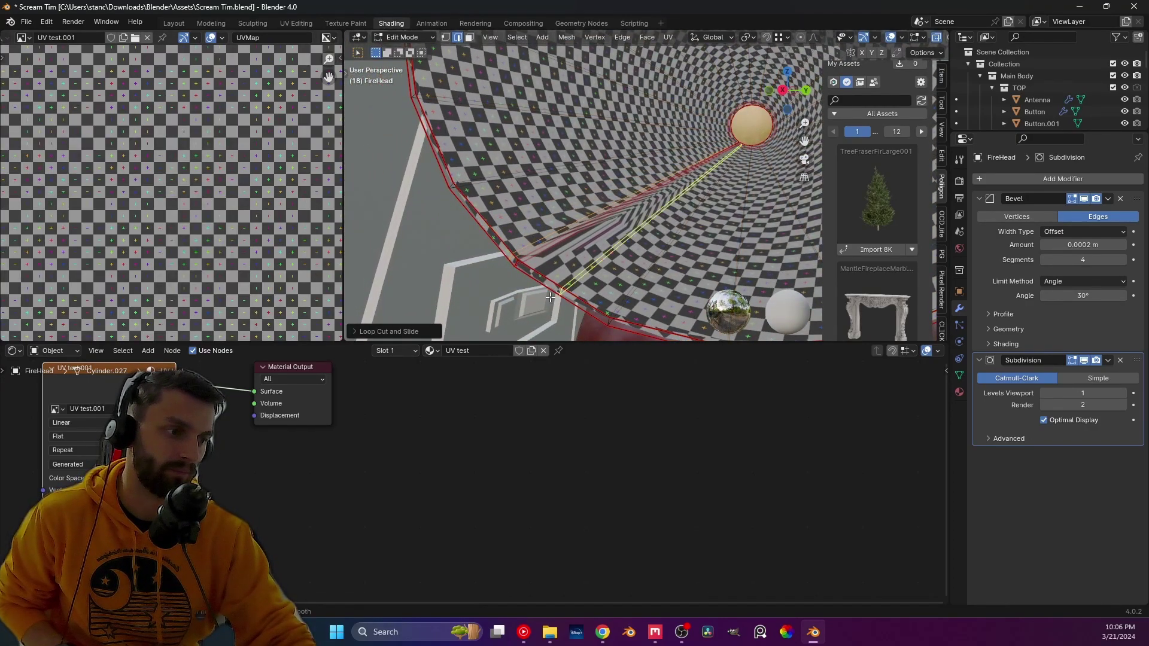
left_click(513, 250)
left_click(504, 283)
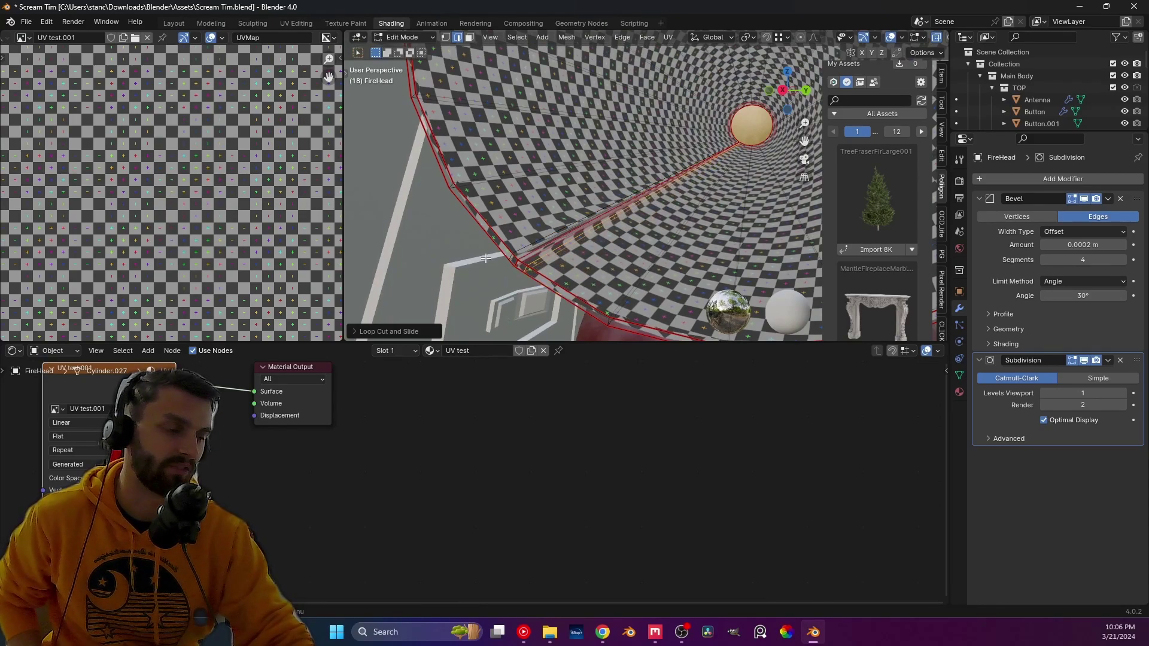
- Inspect the checker pattern along the seam inside the horn in Object Mode
middle_click_drag(486, 258, 485, 260)
key("Tab")
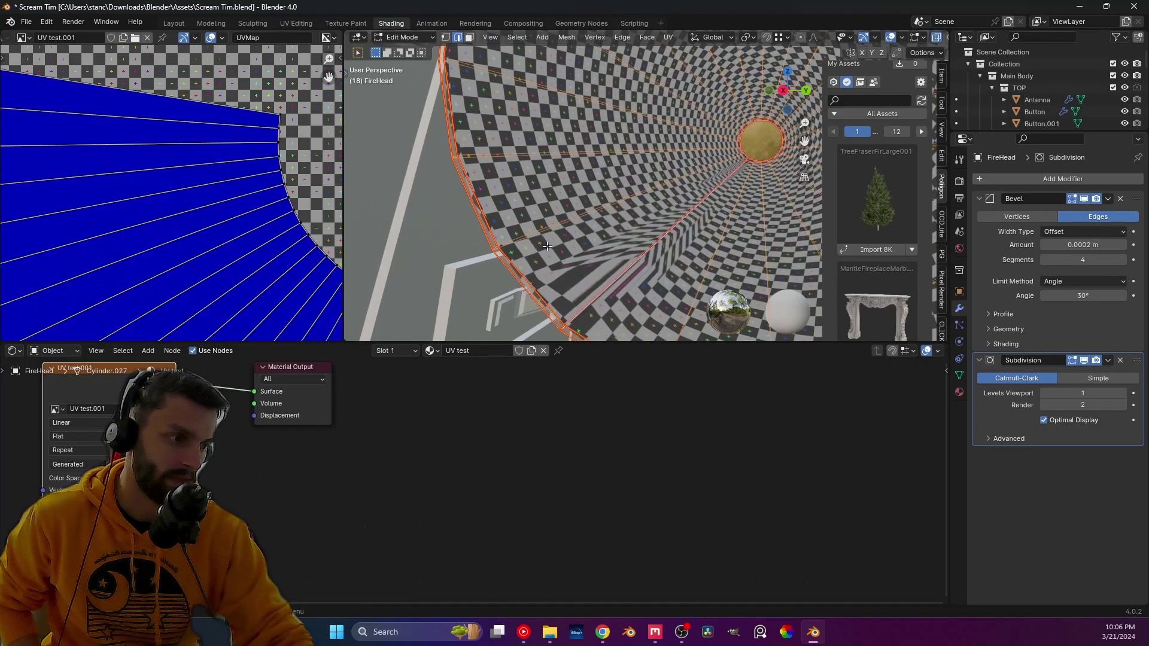
scroll(545, 245, "up", 5)
scroll(545, 243, "down", 5)
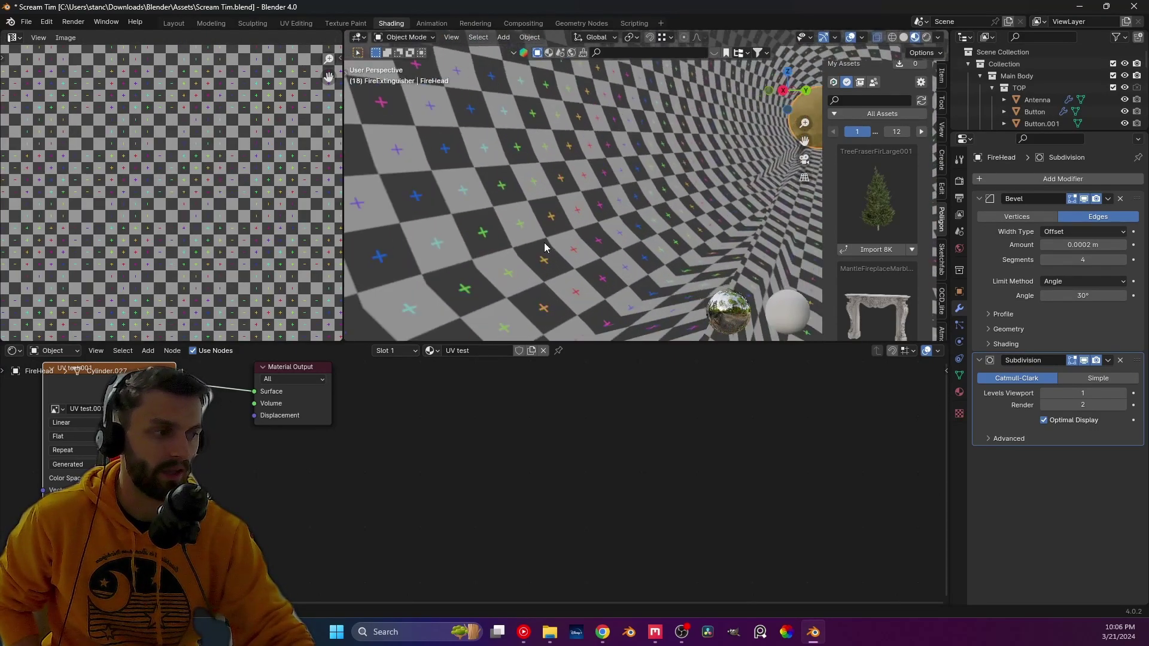
- Save the file and apply the object transform to the extinguisher's horn
mouse_move(551, 236)
middle_mouse_down()
mouse_move(644, 214)
mouse_move(547, 219)
middle_mouse_up()
scroll(547, 215, "down", 6)
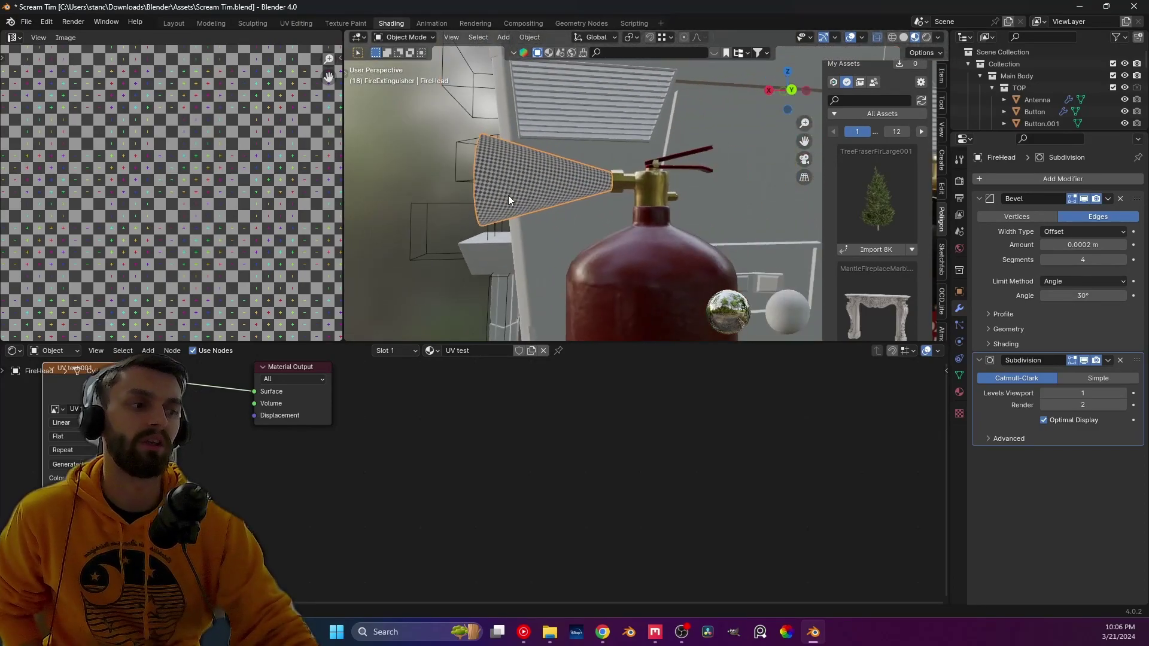
scroll(415, 186, "down", 6)
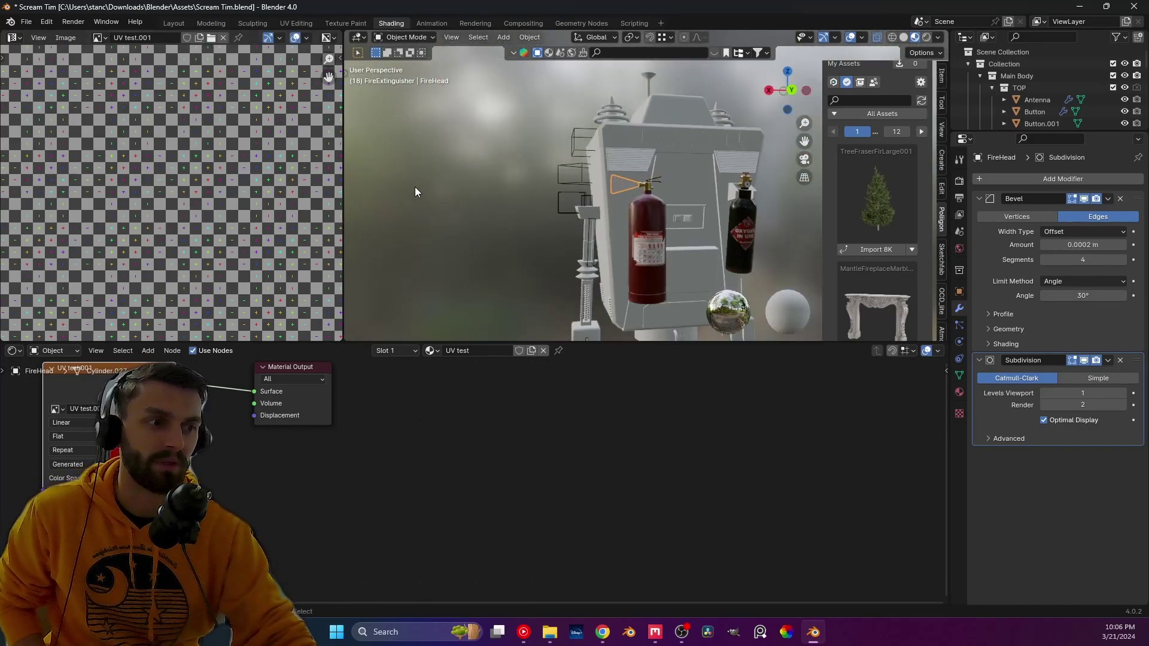
key("ctrl+s")
key("ctrl+a")
left_click(555, 199)
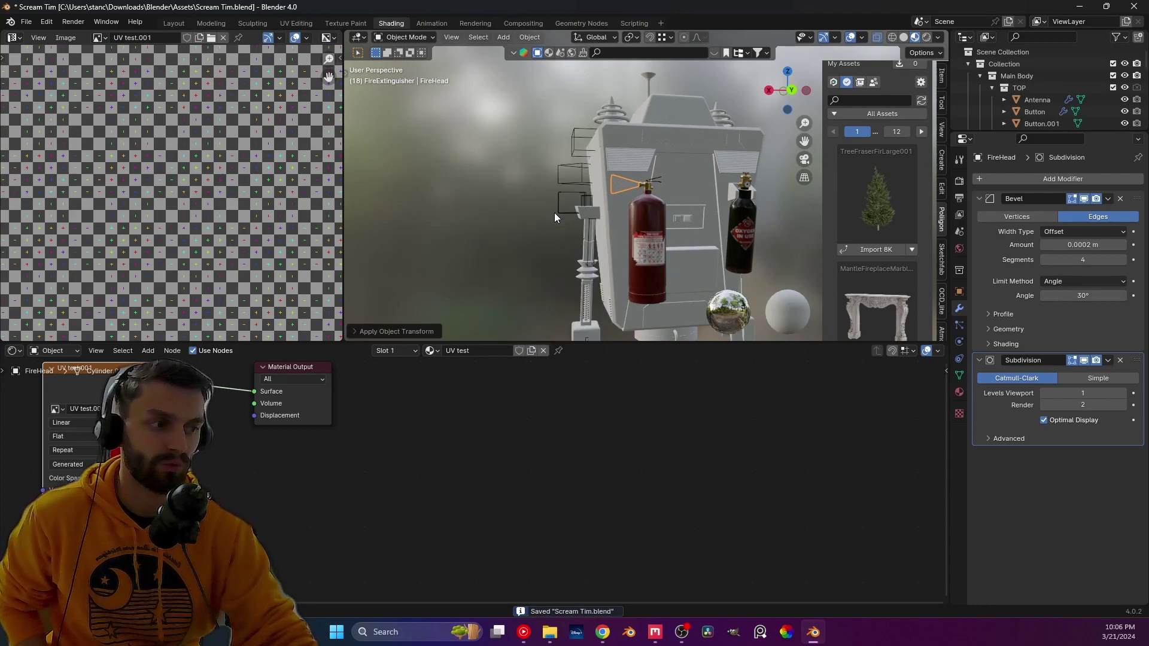
scroll(554, 213, "up", 4)
key("ctrl+a")
key("Escape")
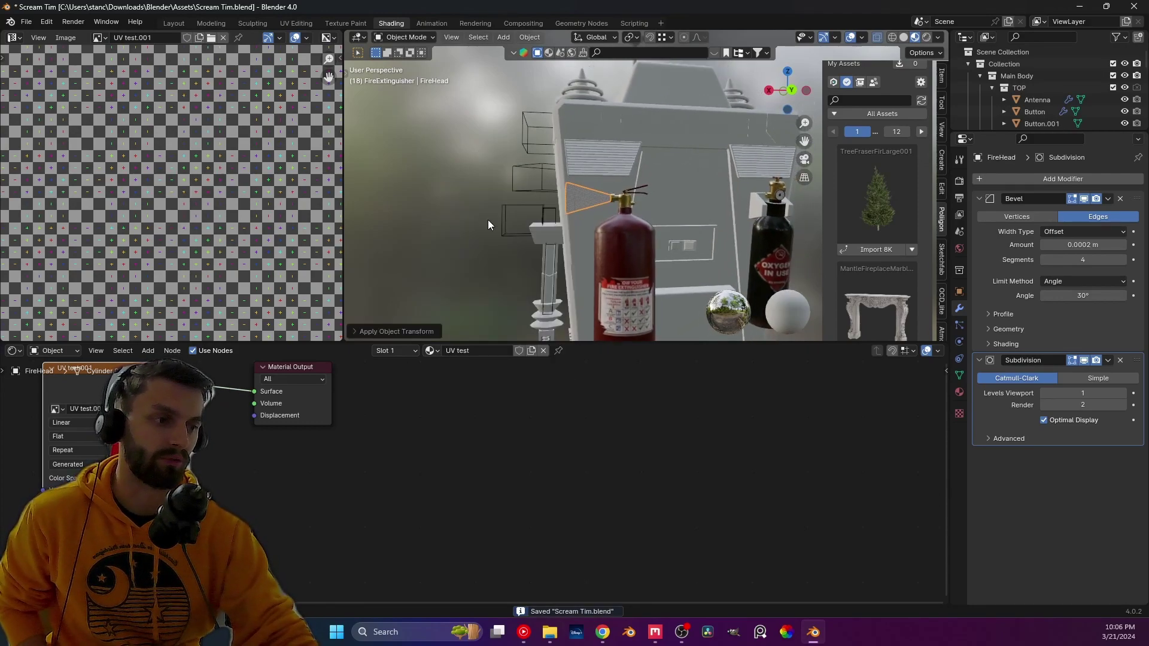
key("ctrl+a")
key("Escape")
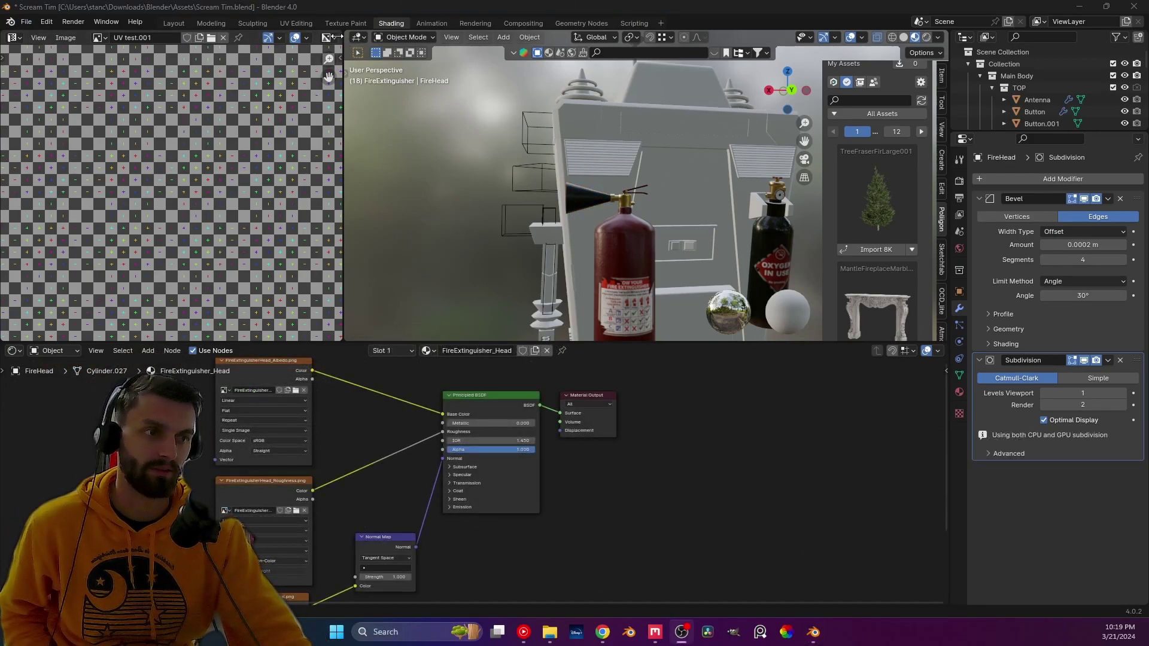
- Inspect the textured fire extinguisher and its horn in the Layout workspace, up close and from the back beside the oxygen tank
left_click(174, 23)
mouse_move(662, 265)
middle_mouse_down()
mouse_move(411, 374)
mouse_move(431, 313)
middle_mouse_up()
scroll(431, 314, "down", 5)
scroll(435, 364, "up", 7)
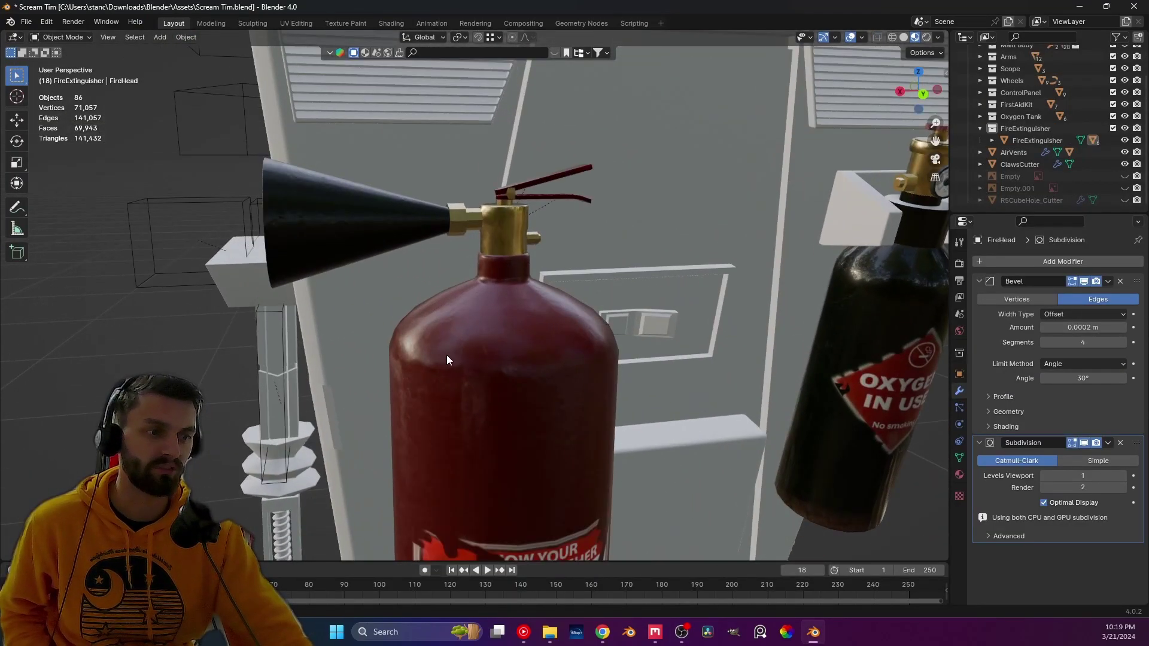
middle_click_drag(447, 359, 564, 372)
scroll(509, 368, "up", 3)
scroll(563, 372, "up", 4)
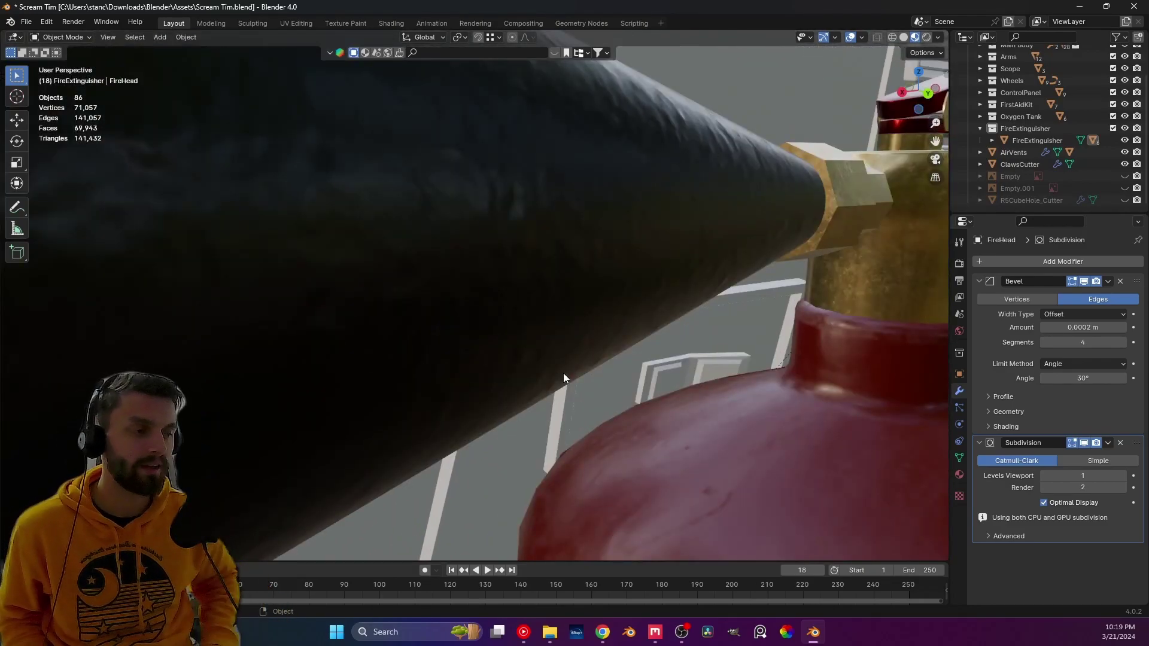
key("KP_1")
key("ctrl+KP_1")
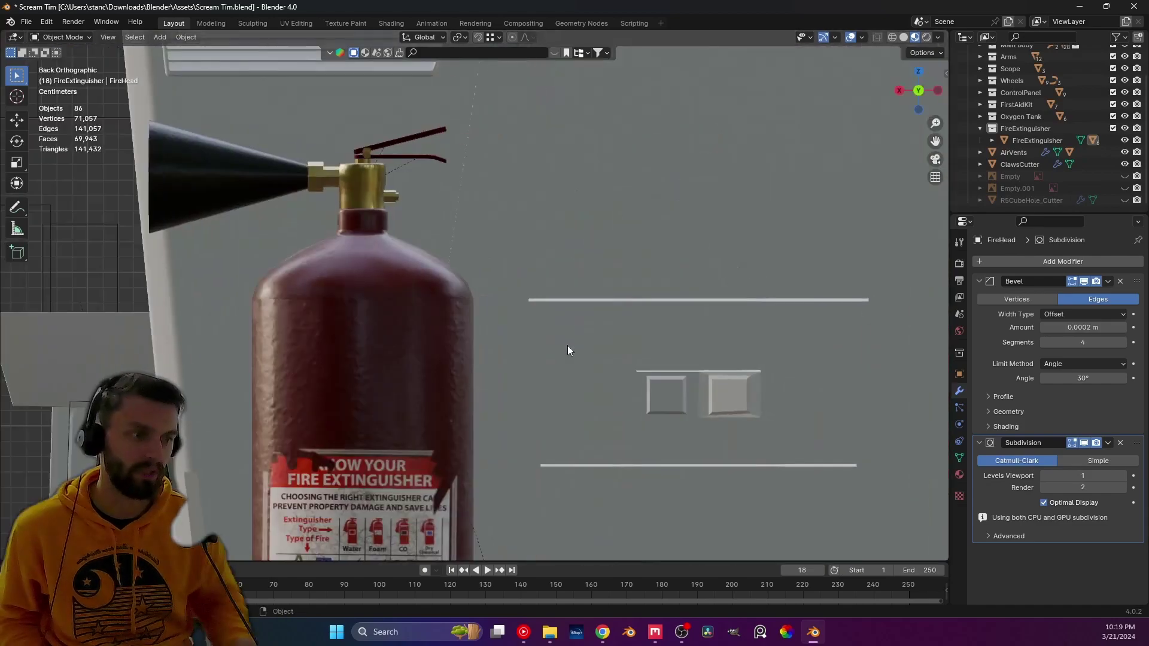
scroll(429, 352, "down", 4)
scroll(429, 352, "down", 2)
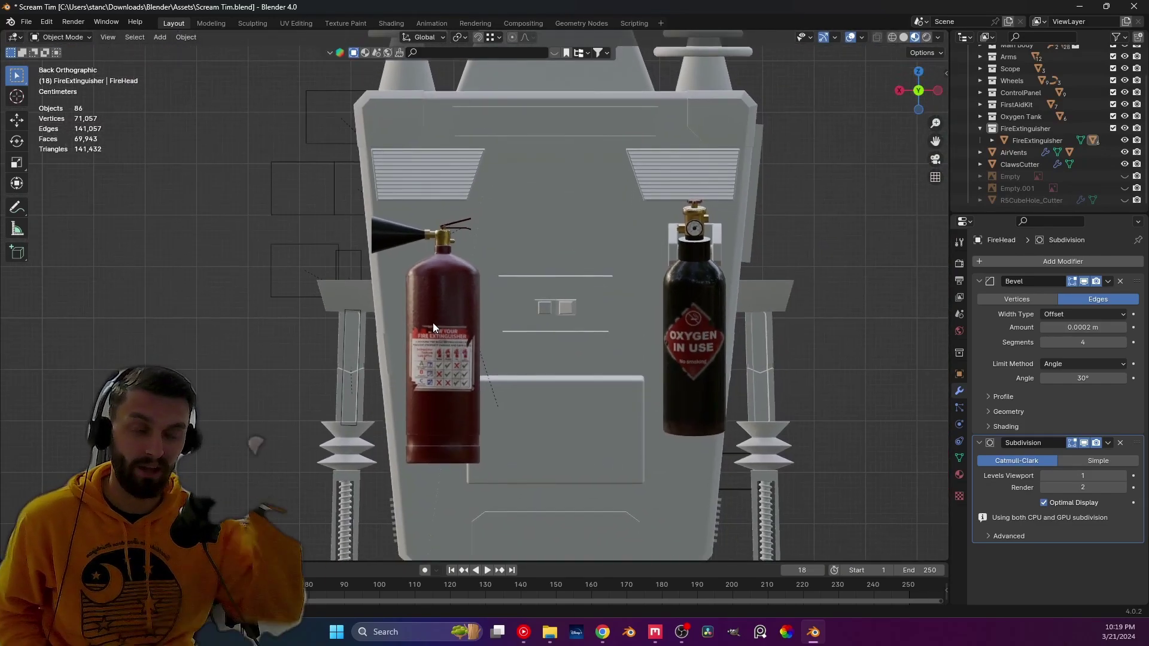
scroll(432, 322, "up", 5)
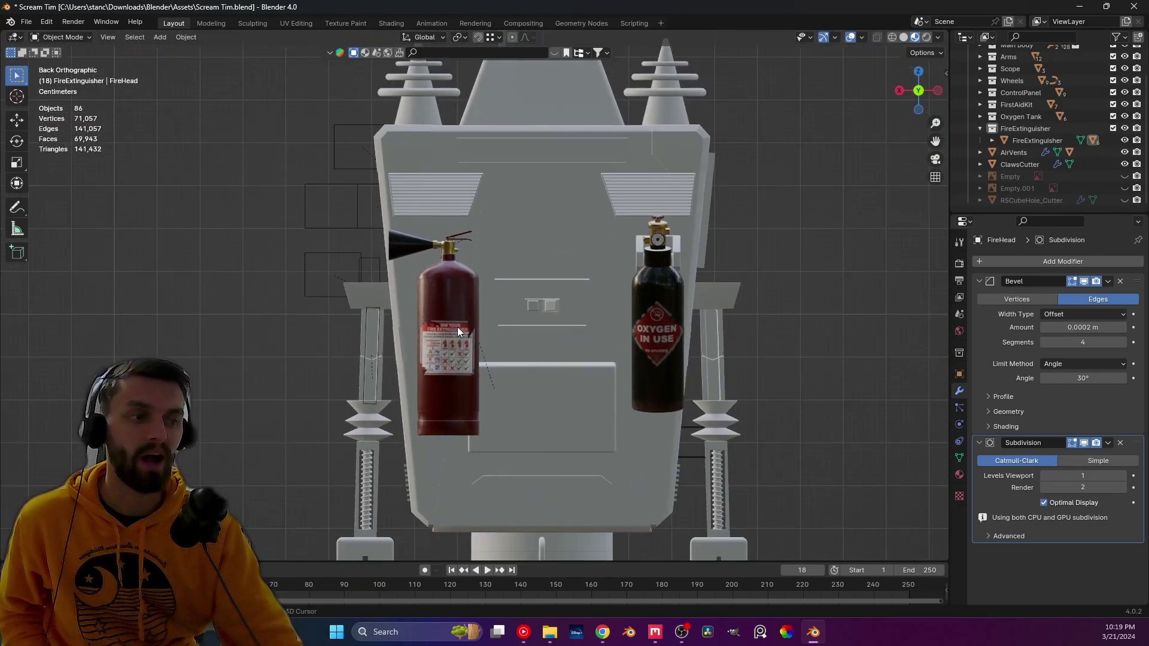
scroll(489, 319, "down", 3)
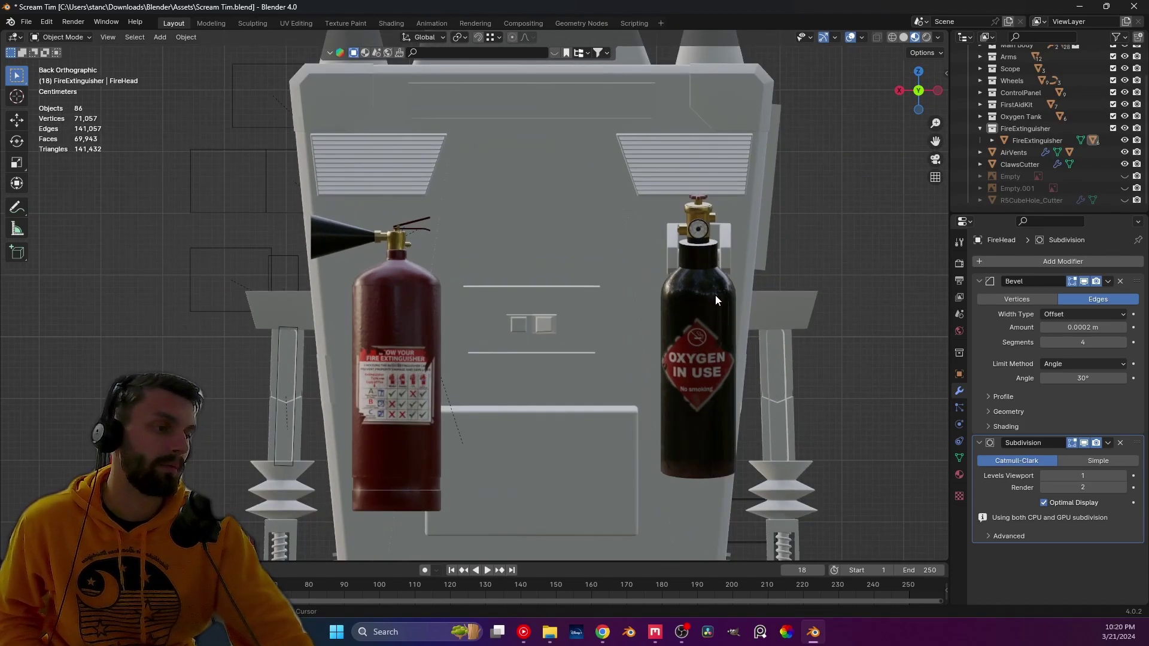
- Move the TankCatch bracket behind the oxygen tank's neck into the Main Body collection
middle_click_drag(716, 295, 574, 361, "shift")
left_click(727, 221)
scroll(693, 346, "up", 4)
scroll(573, 367, "up", 2)
scroll(587, 365, "down", 3)
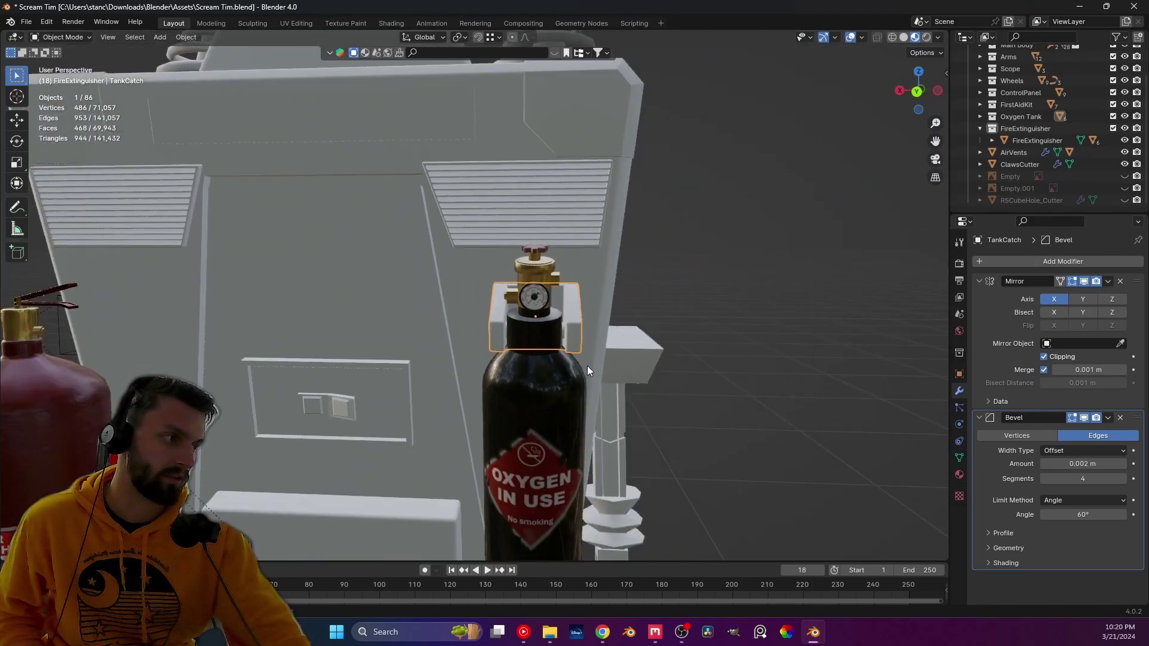
scroll(587, 365, "up", 3)
middle_click_drag(576, 364, 490, 373)
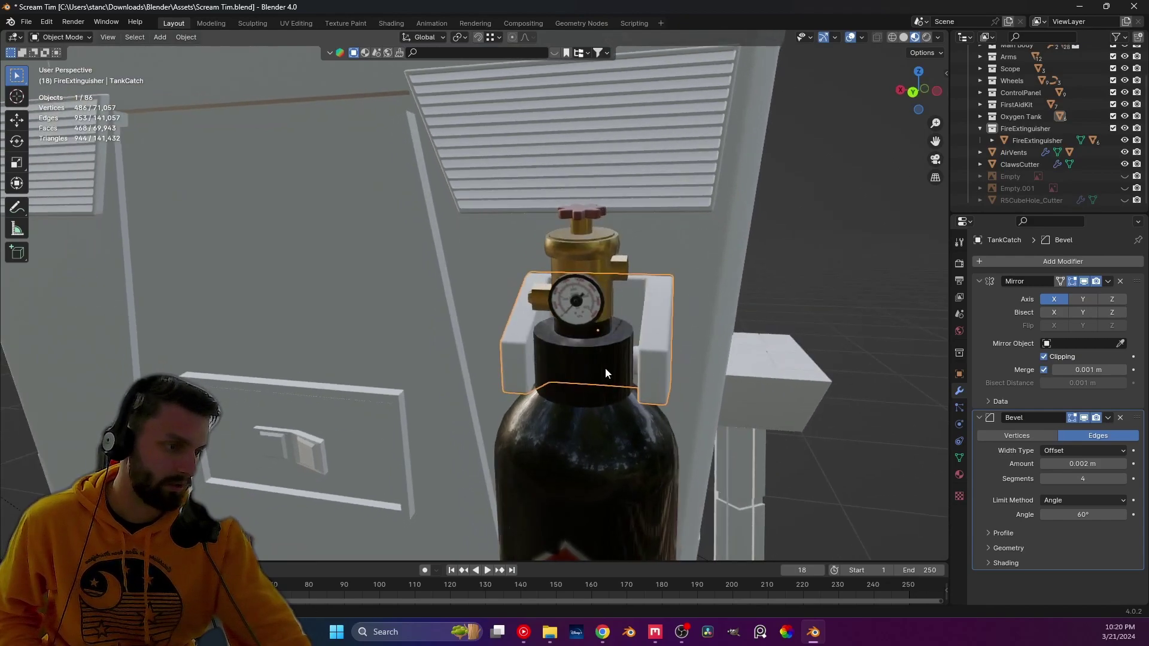
middle_click_drag(605, 367, 631, 366)
scroll(630, 361, "down", 5)
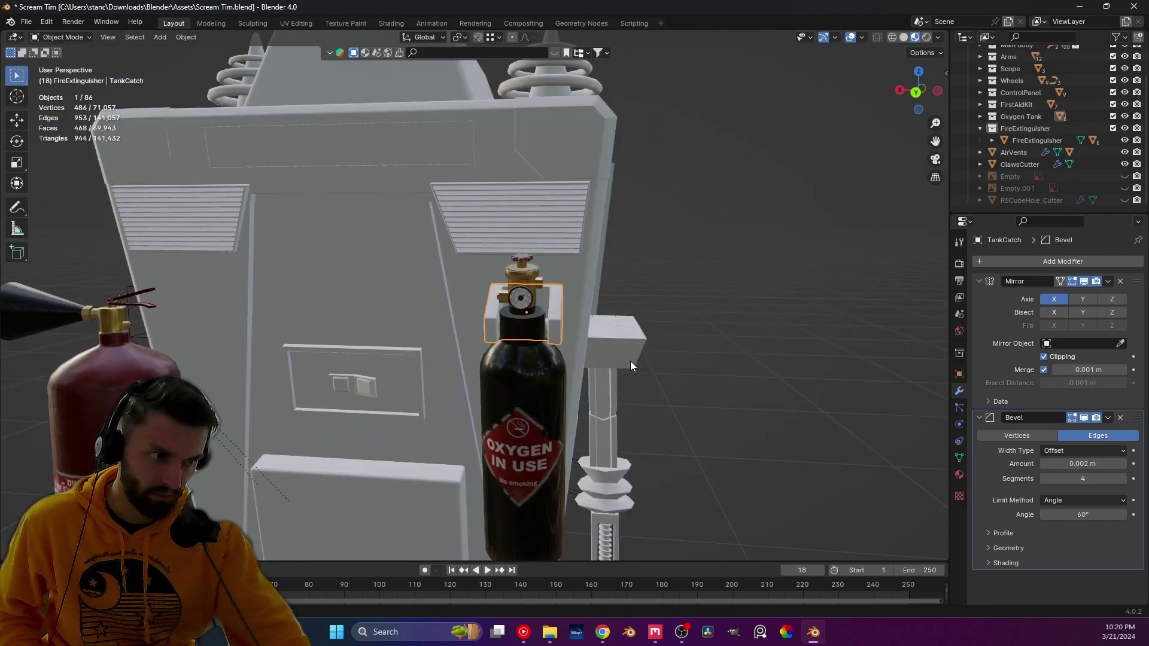
scroll(630, 360, "down", 3)
scroll(573, 355, "down", 2)
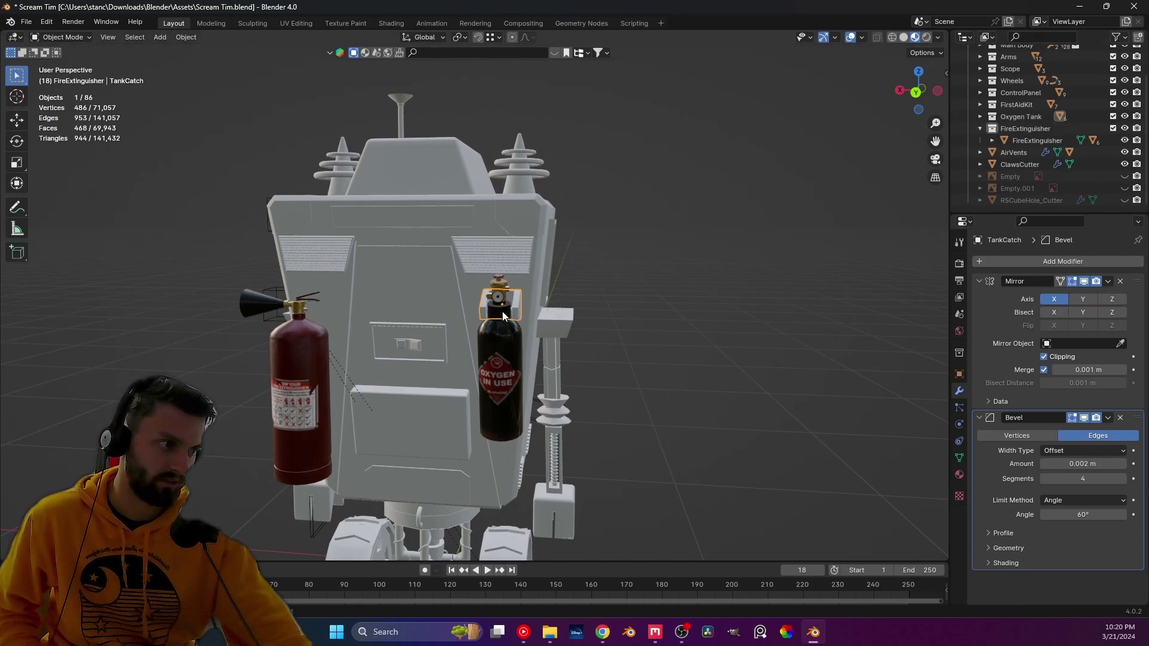
key("m")
mouse_move(509, 341)
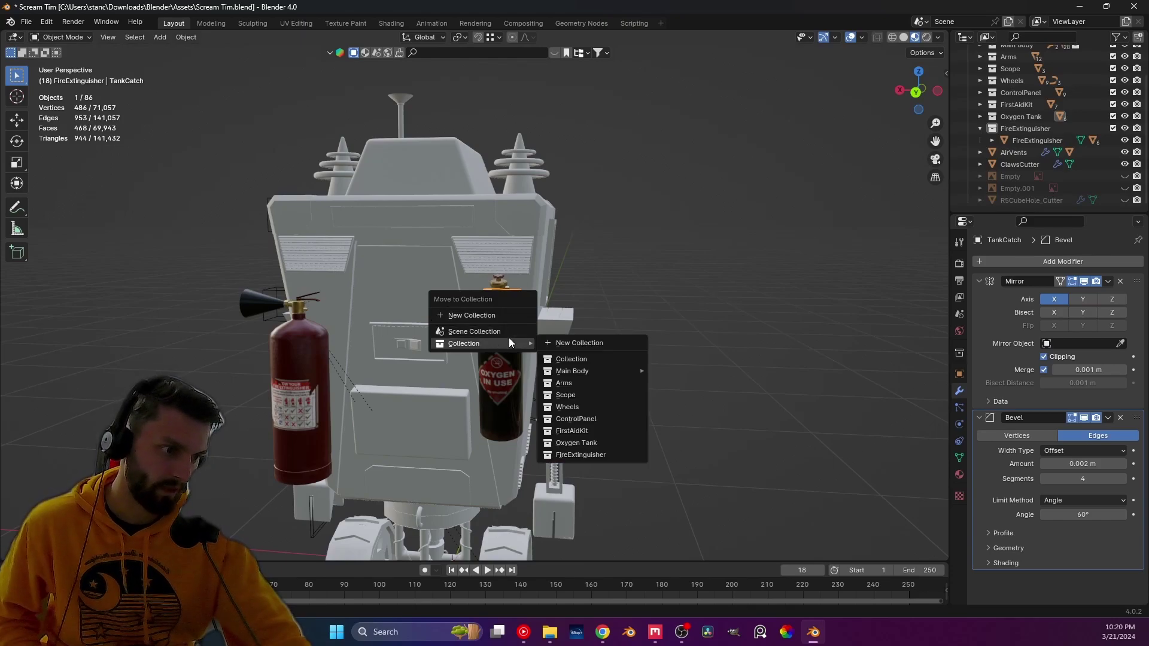
mouse_move(602, 371)
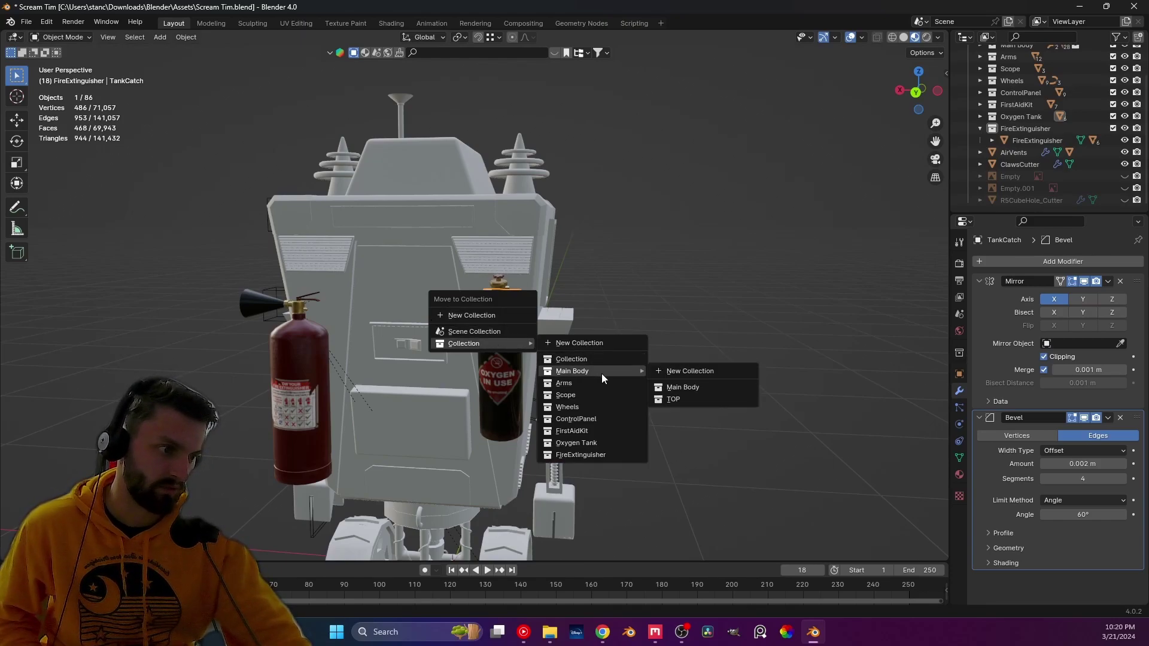
left_click(684, 388)
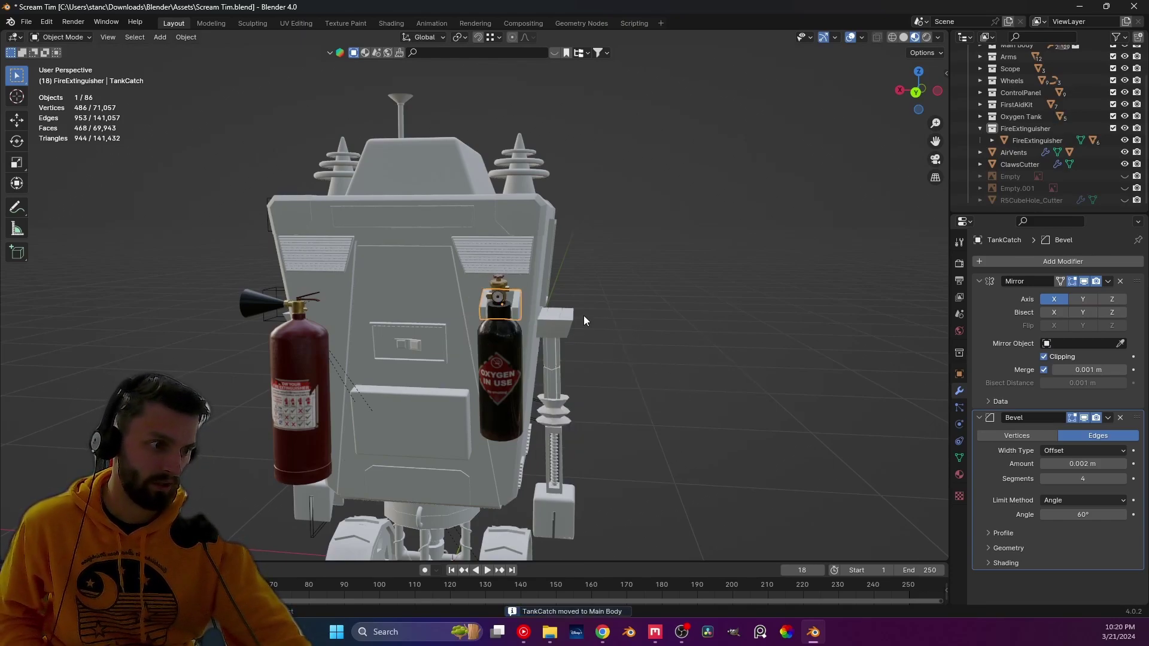
- Add a second Mirror modifier on X to the TankCatch bracket, with Body as its mirror object
left_click(979, 281)
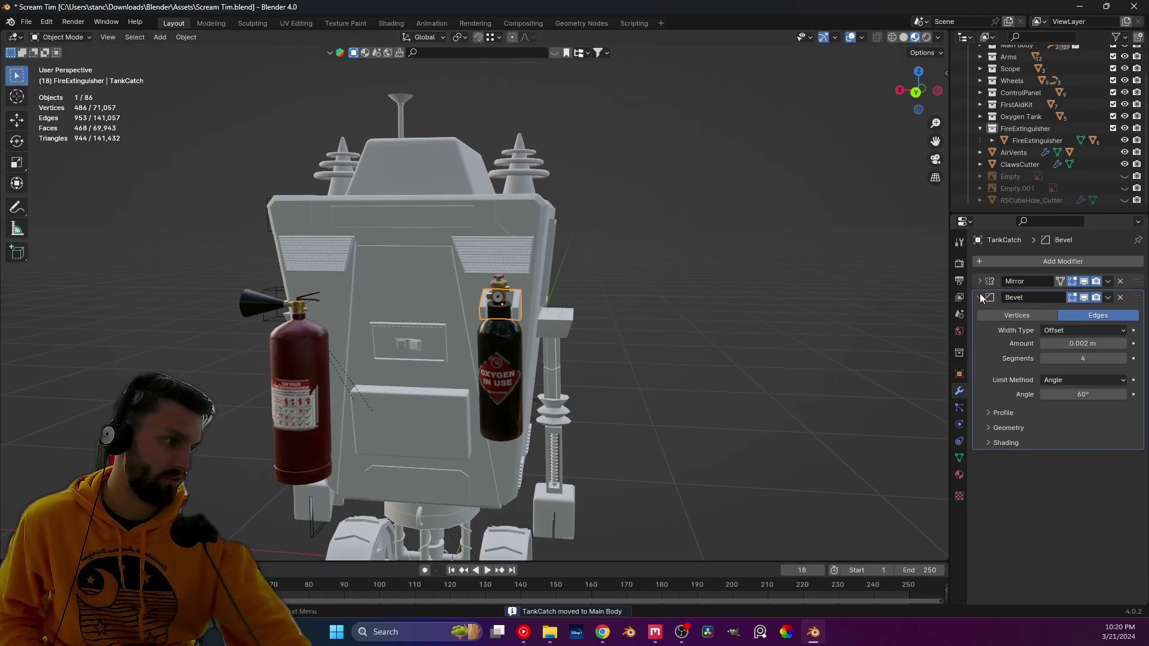
left_click(982, 297)
left_click(984, 261)
mouse_move(984, 262)
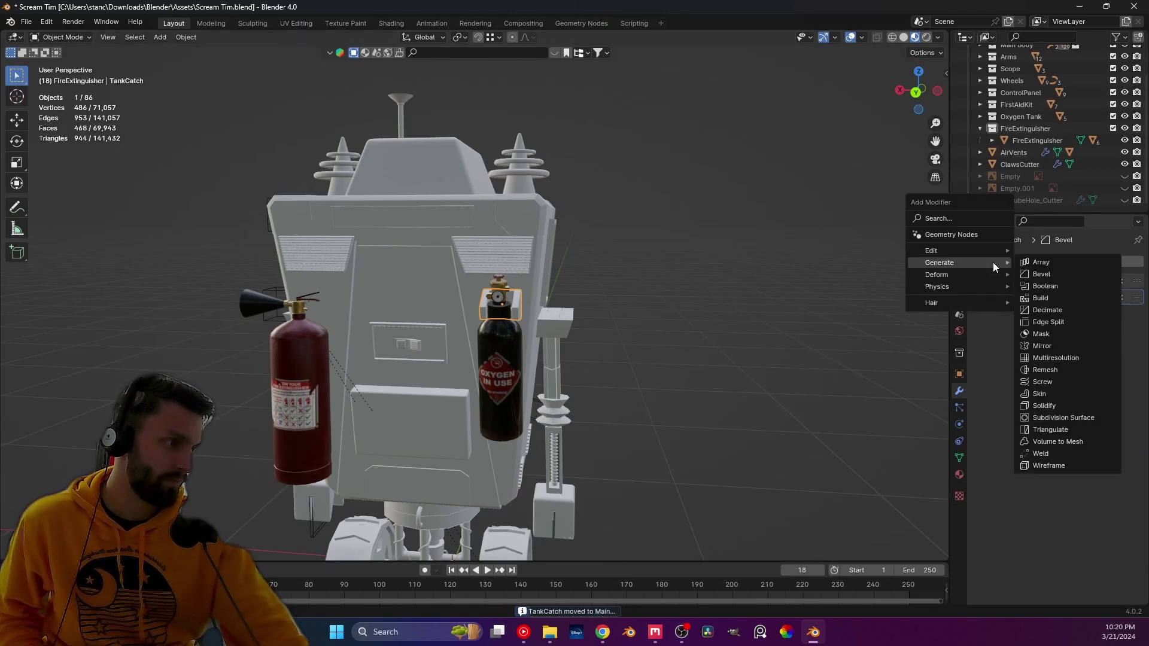
left_click(1041, 346)
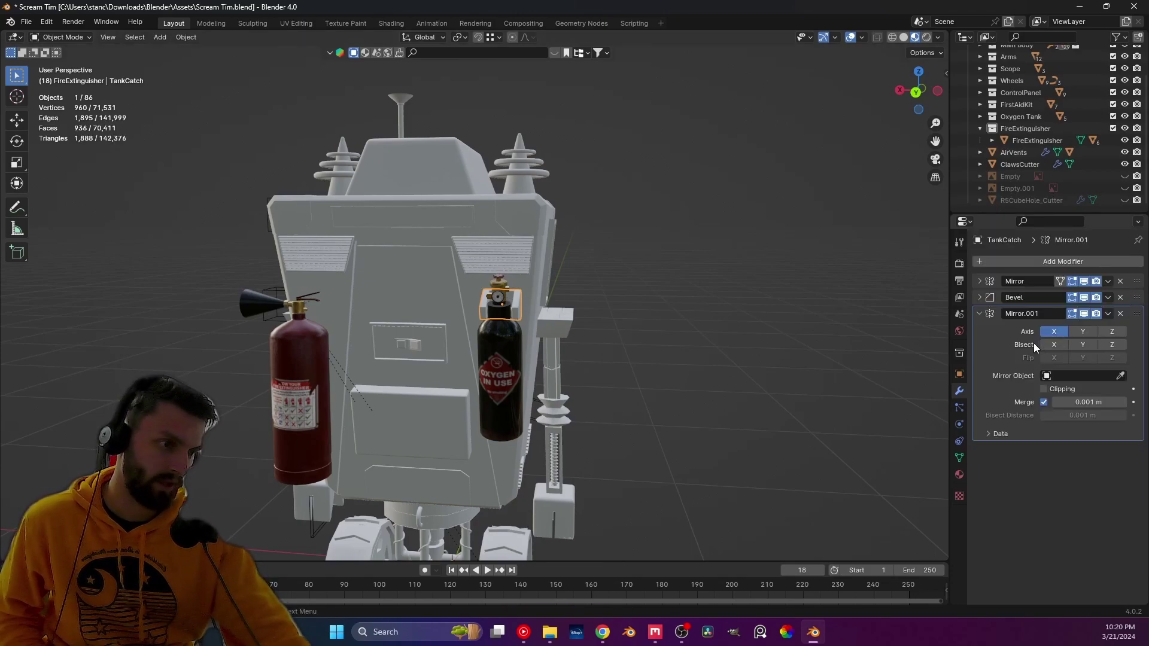
left_click(1125, 376)
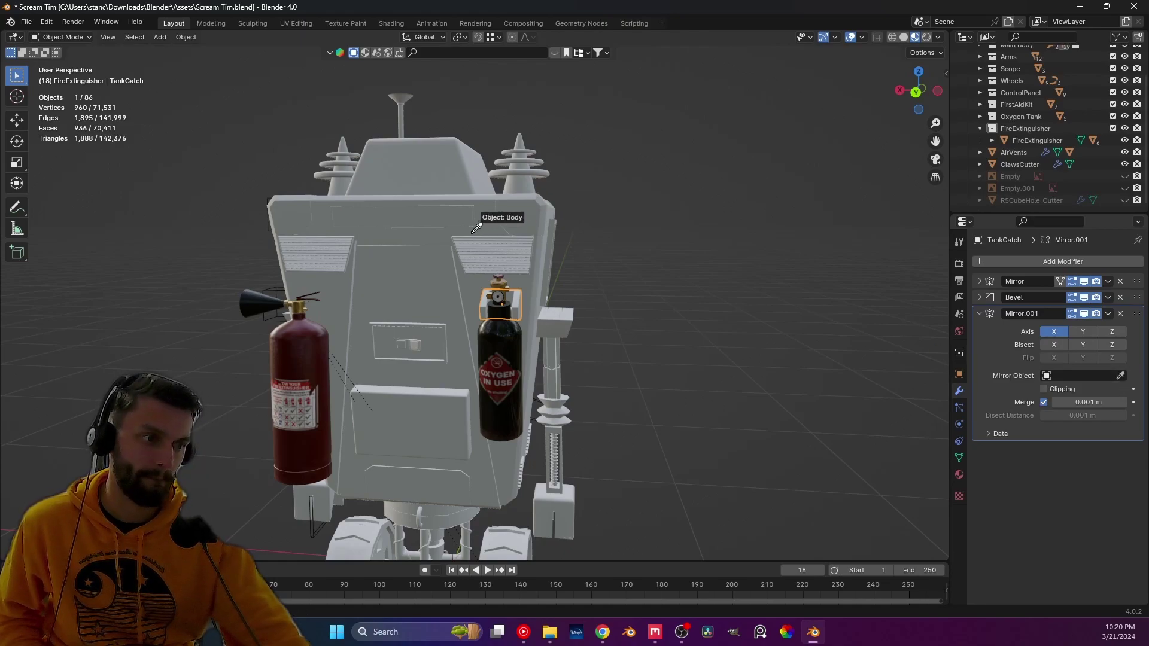
left_click(473, 228)
middle_click_drag(634, 408, 529, 383)
scroll(620, 384, "up", 3)
scroll(530, 370, "down", 2)
scroll(529, 383, "up", 1)
- Move the fire extinguisher along Y away from the robot in the right view and set its origin to its geometry
left_click(545, 404)
scroll(546, 425, "up", 2)
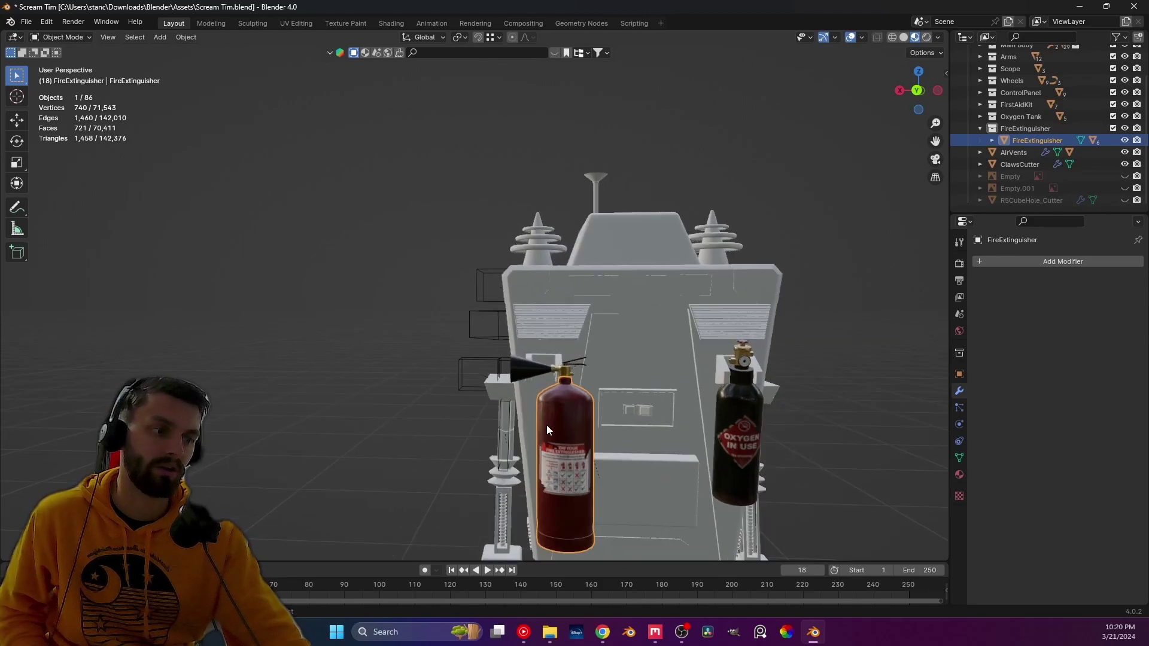
key("KP_3")
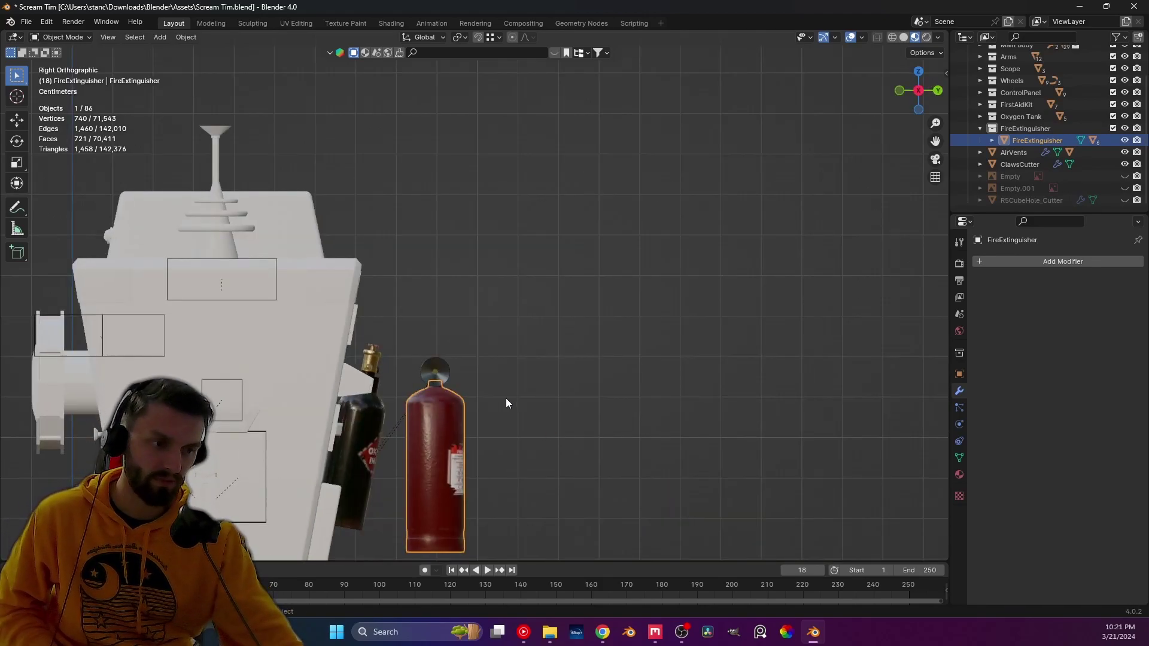
key("g")
key("y")
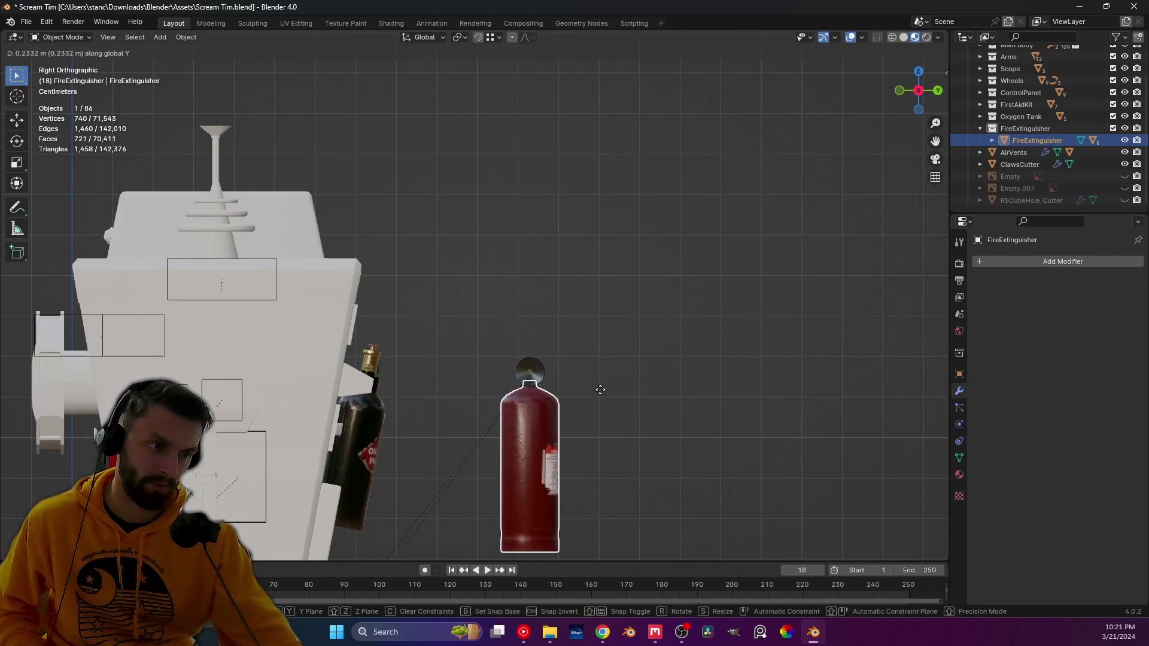
left_click(651, 390)
scroll(573, 391, "down", 1)
scroll(574, 390, "down", 3)
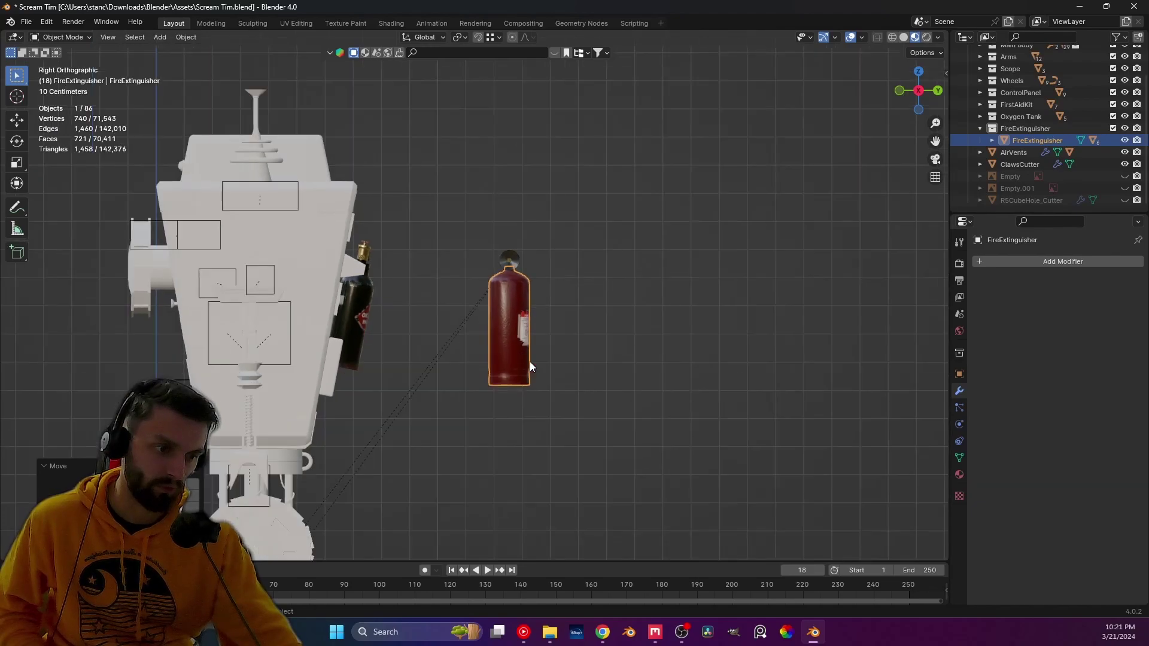
right_click(508, 316)
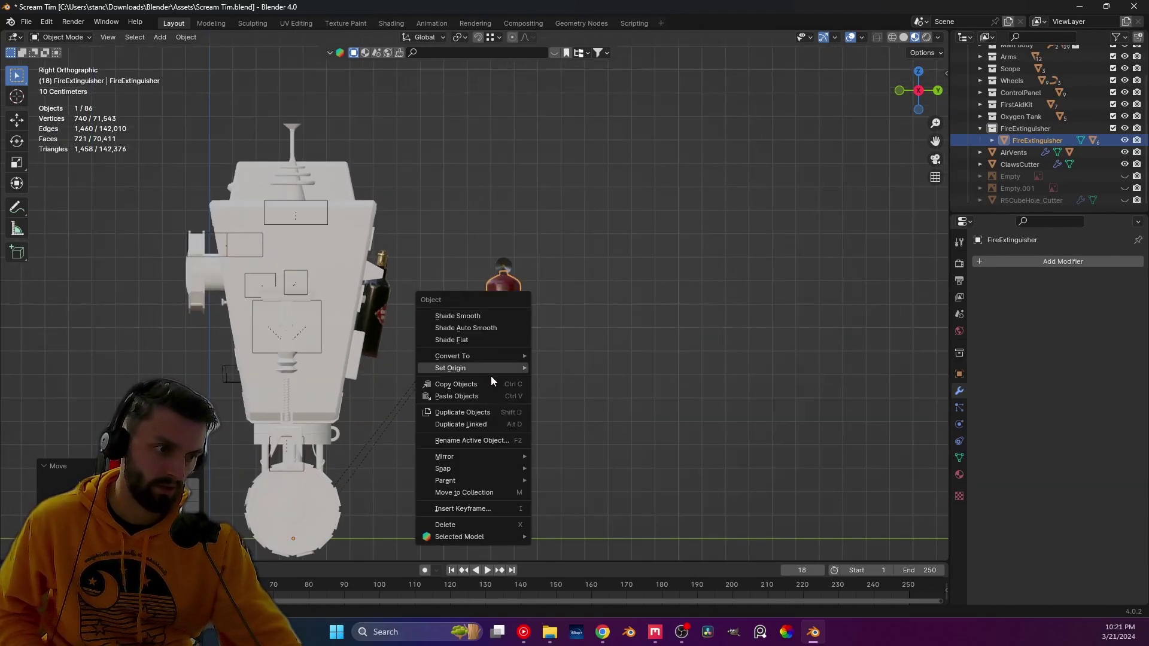
mouse_move(488, 368)
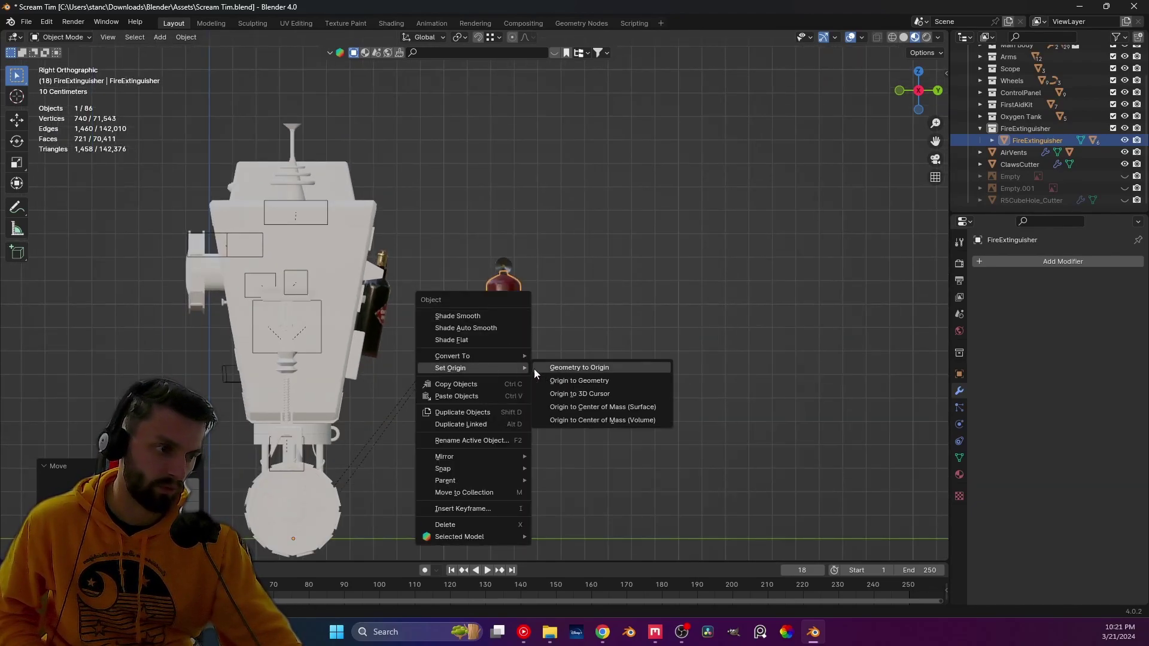
left_click(594, 380)
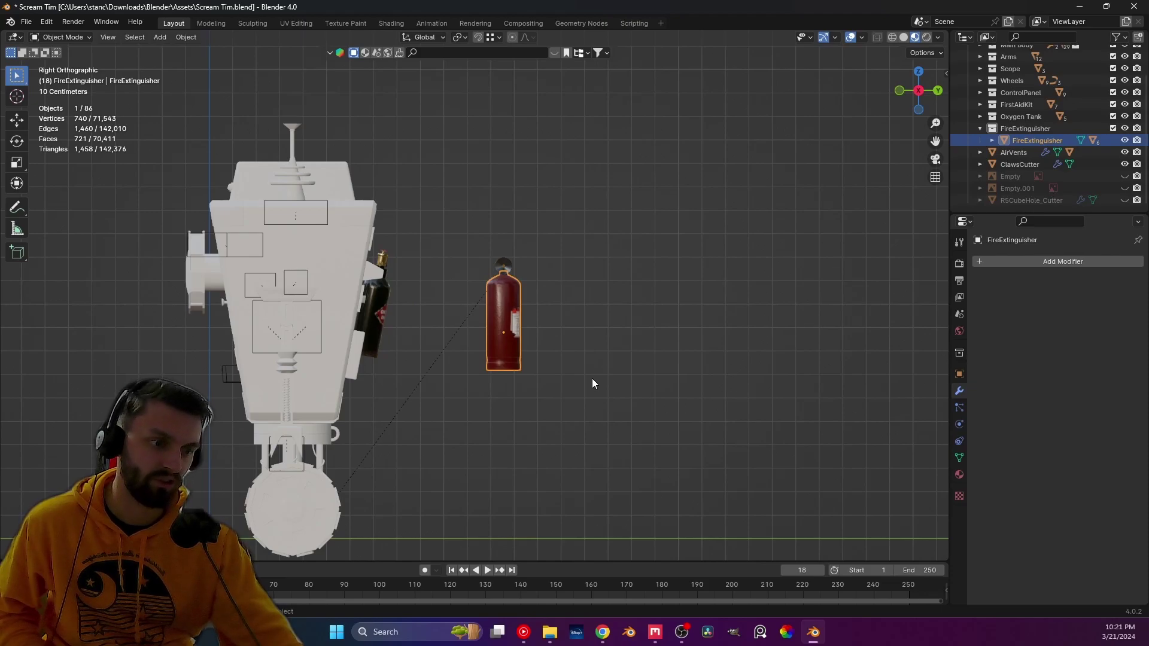
- Move the fire extinguisher along Y toward the robot until it sits close against the back by the bracket
key("g")
key("y")
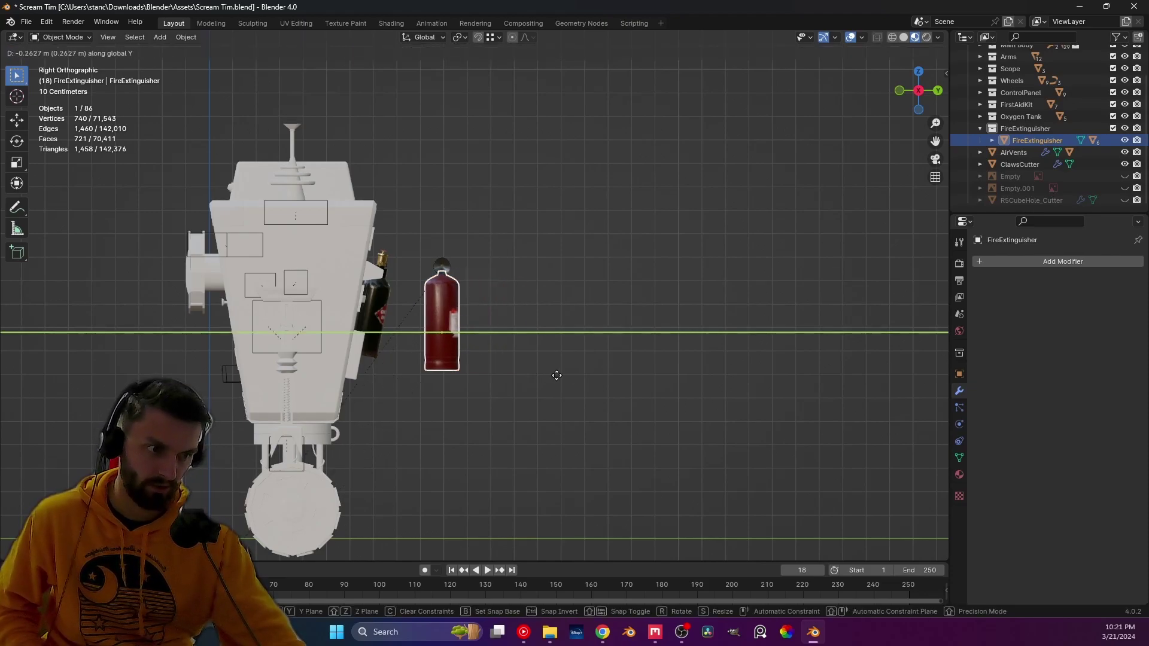
left_click(486, 352)
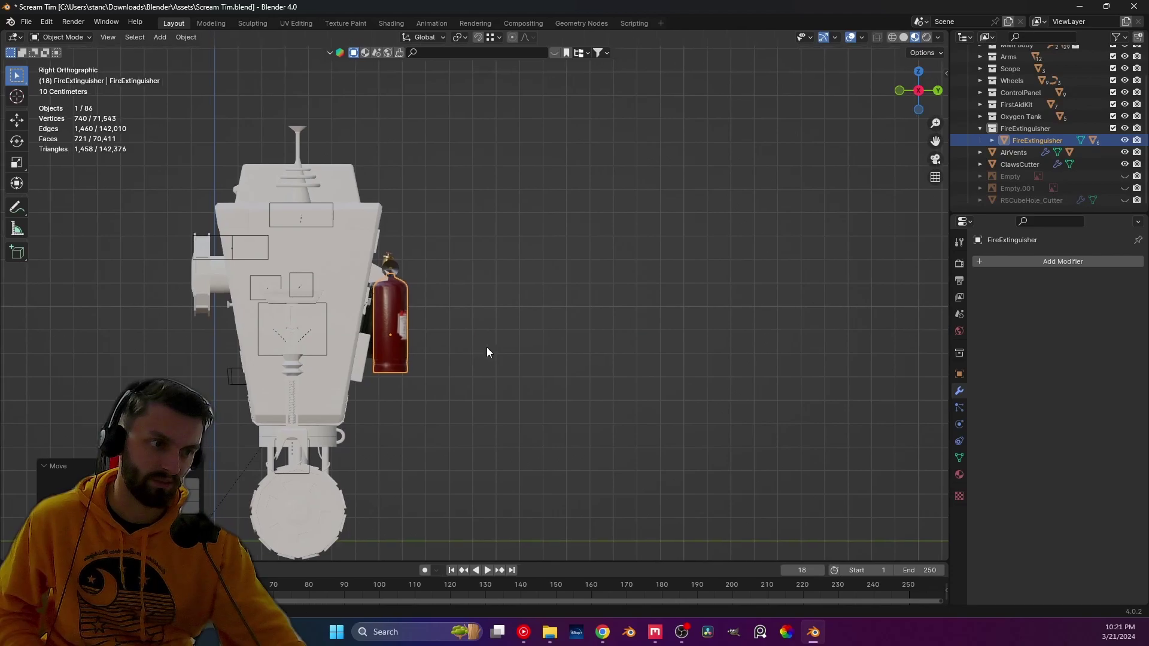
scroll(519, 410, "up", 6)
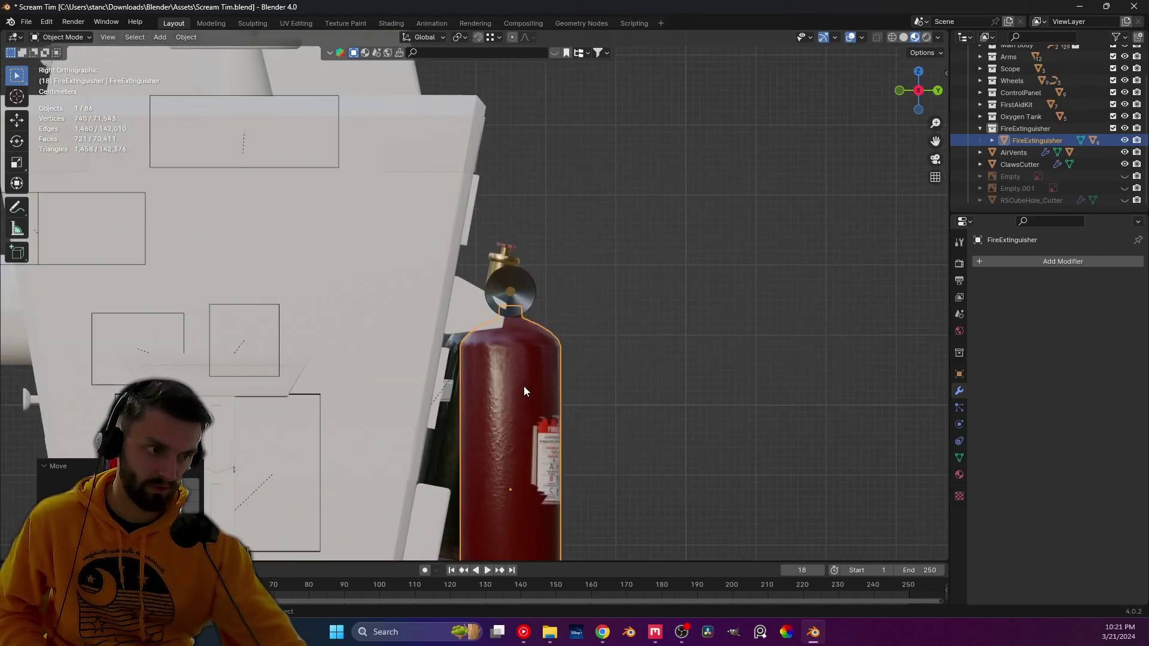
scroll(524, 392, "down", 2)
key("g")
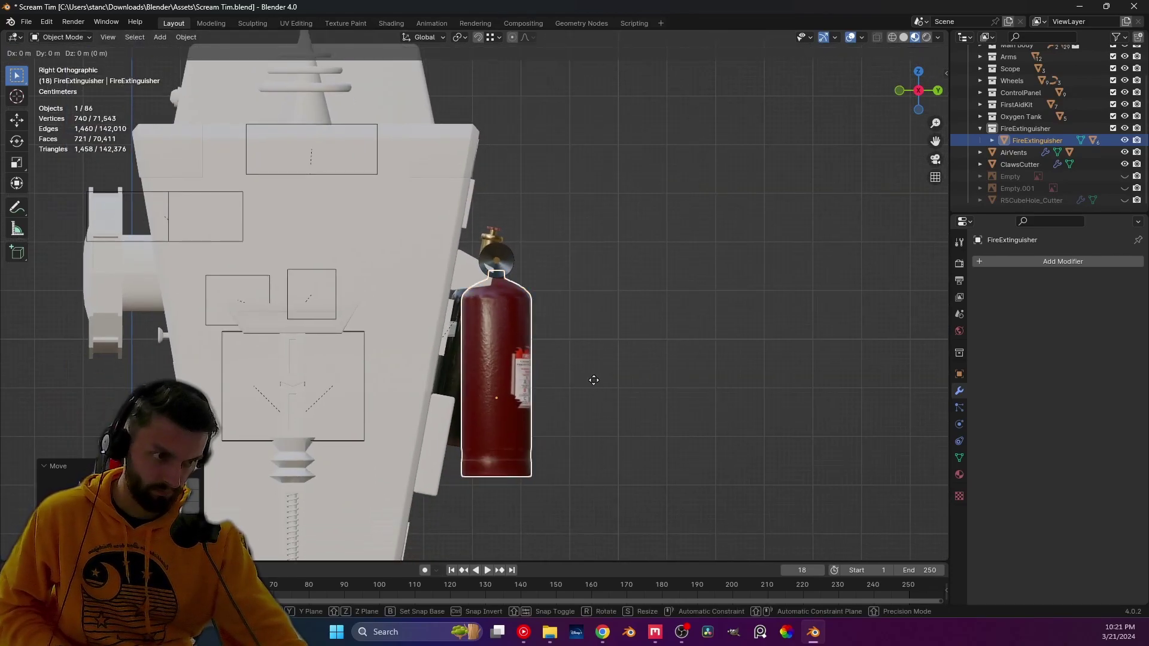
key("y")
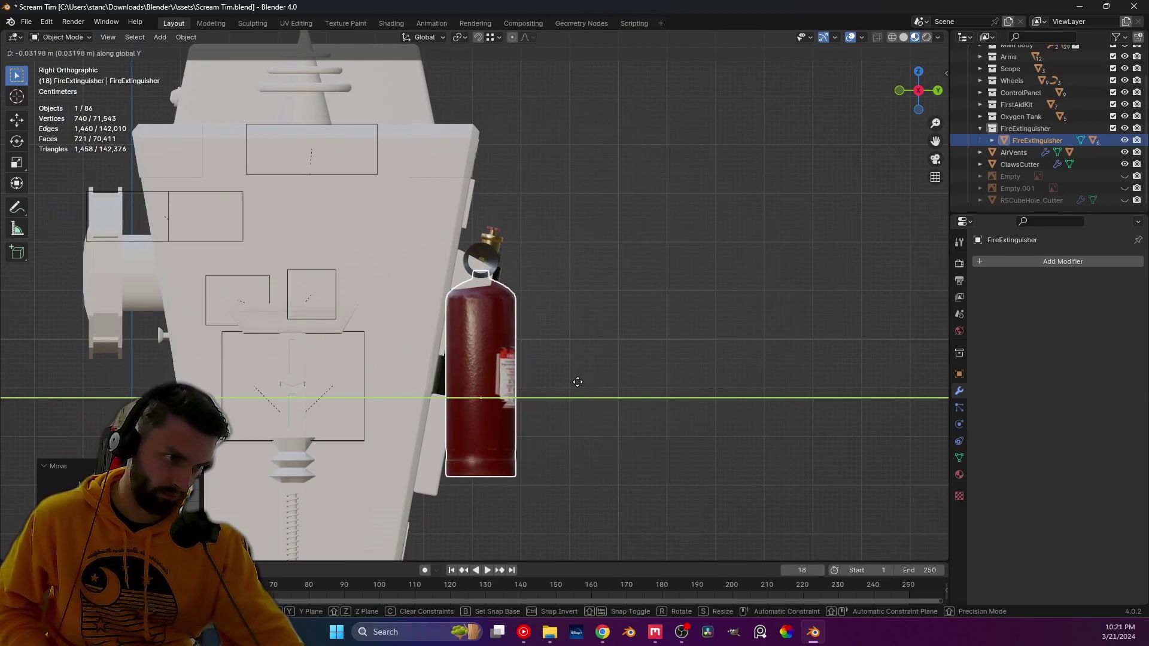
left_click(574, 382)
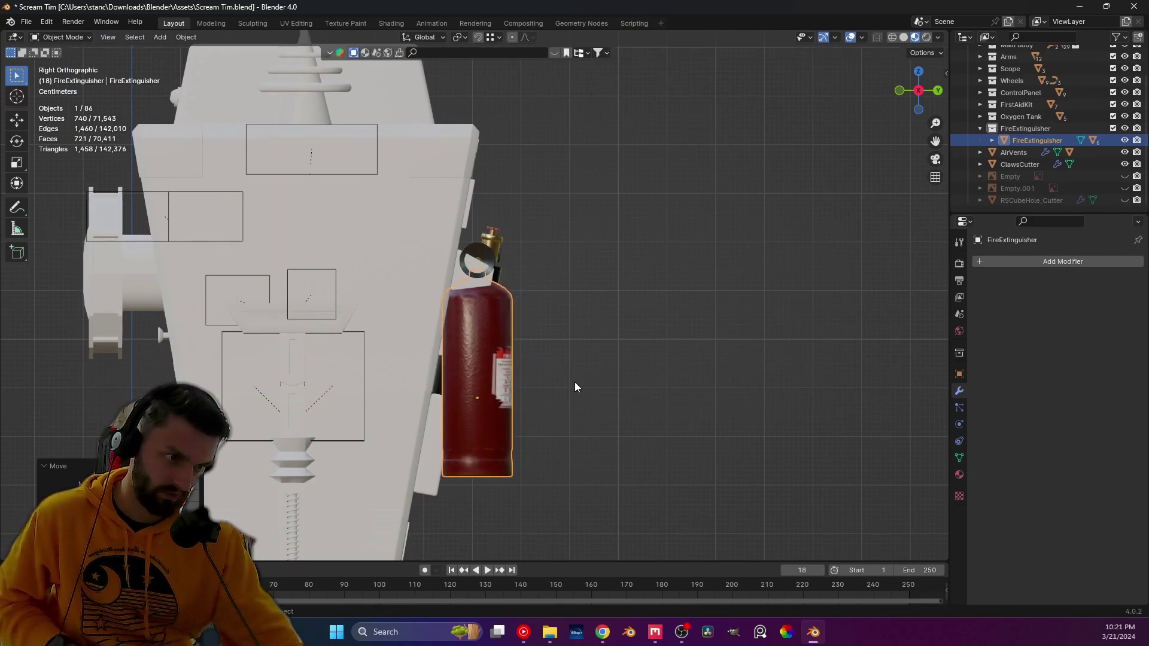
- Tilt the fire extinguisher about 11° around its local X to match the sloped back, and raise it about 0.017 m along local Z
key("r")
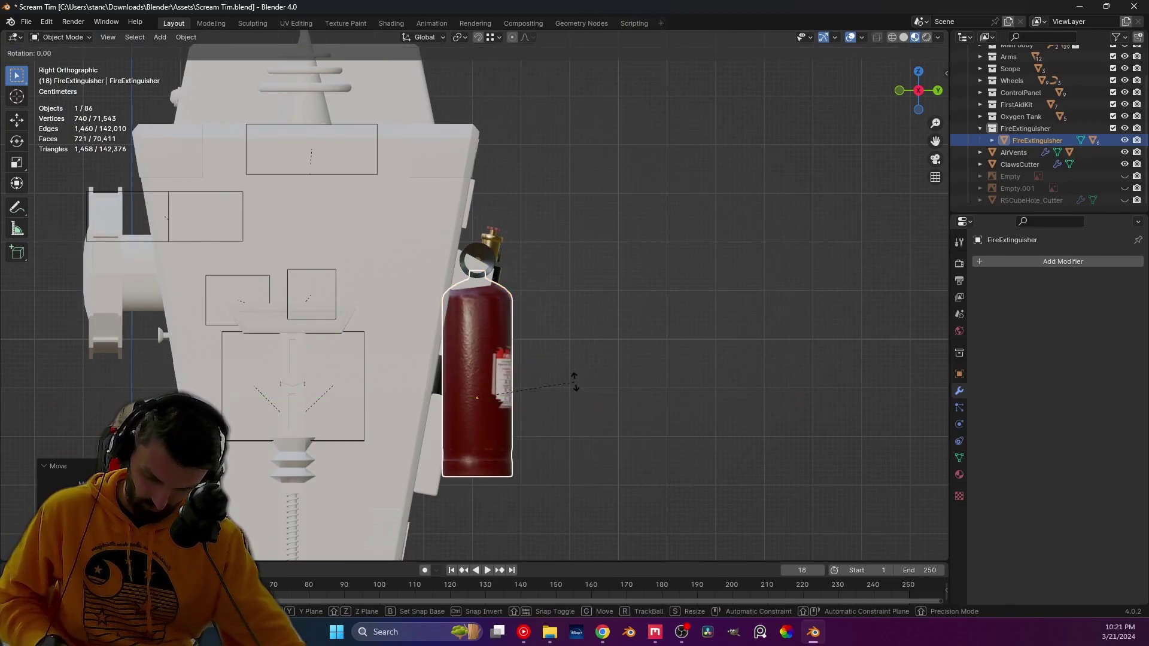
key("x")
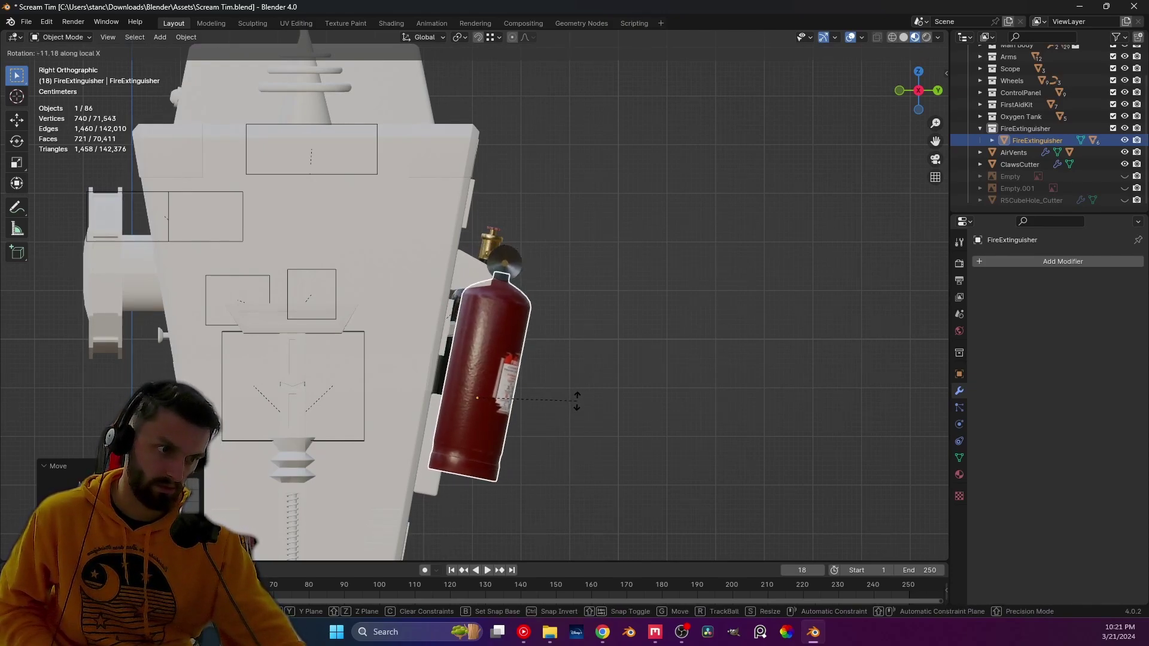
left_click(578, 398)
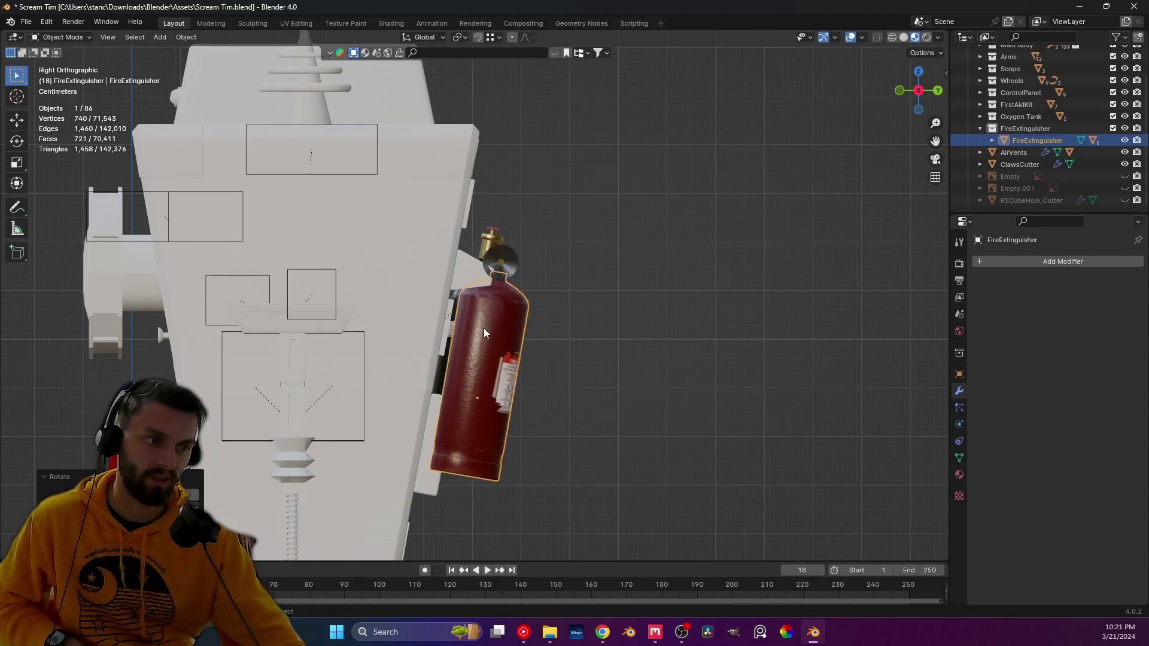
key("g")
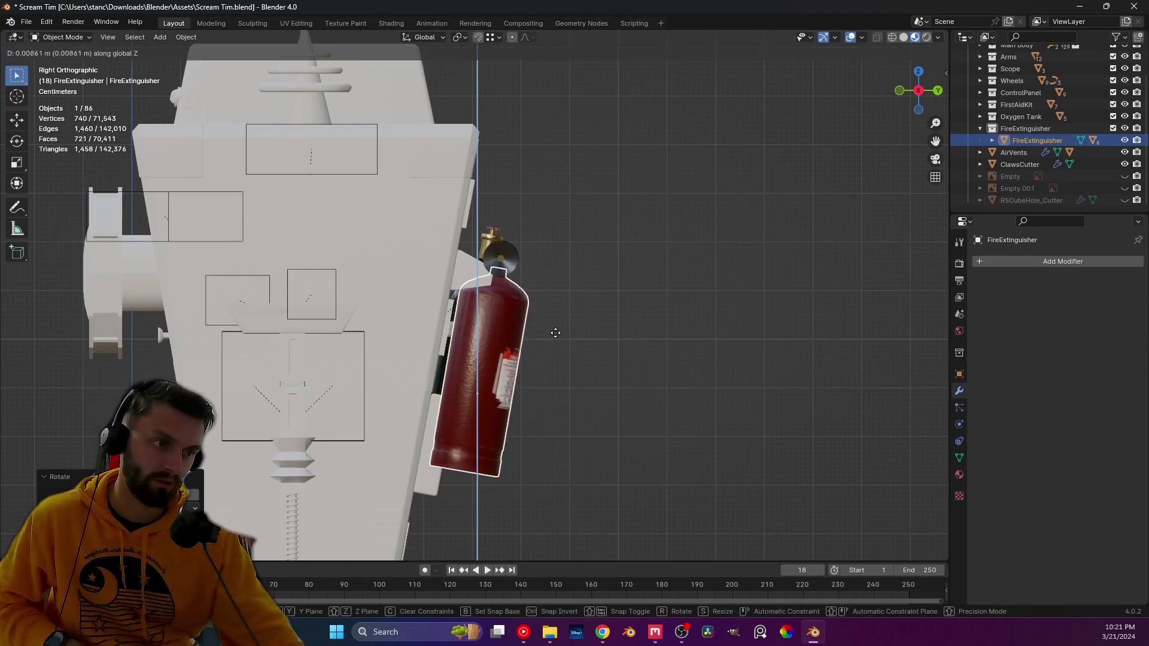
key("z")
key("z")
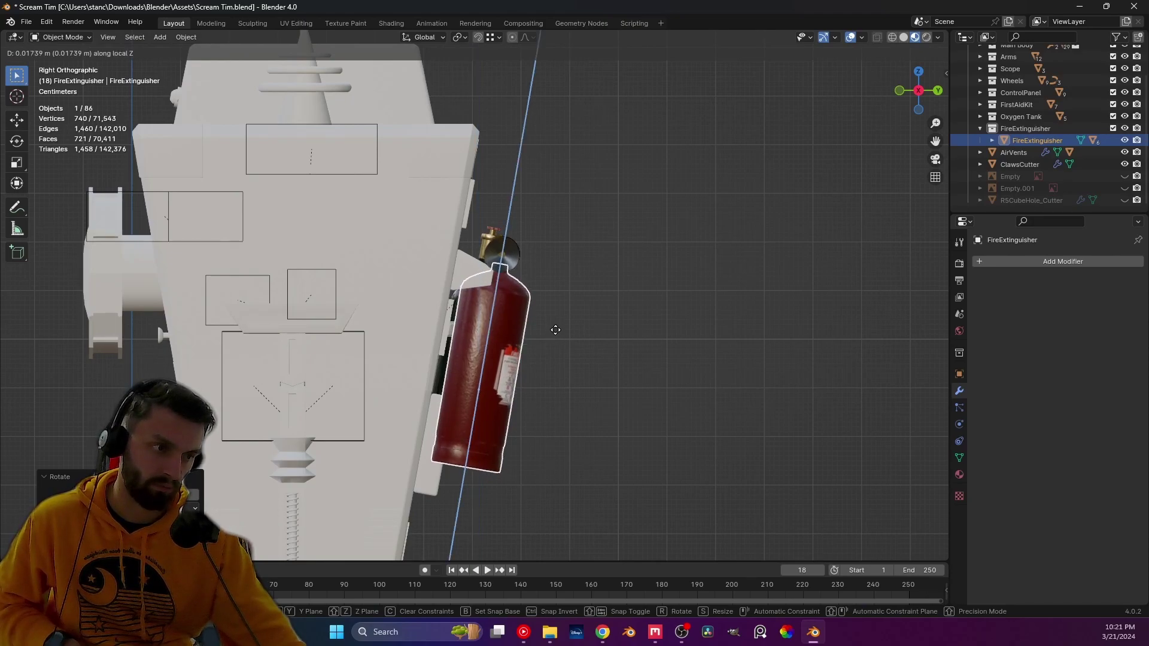
left_click(555, 330)
- Move the fire extinguisher about 0.04 m along its local Y so it sits closer against the robot's back
middle_click_drag(555, 330, 598, 374)
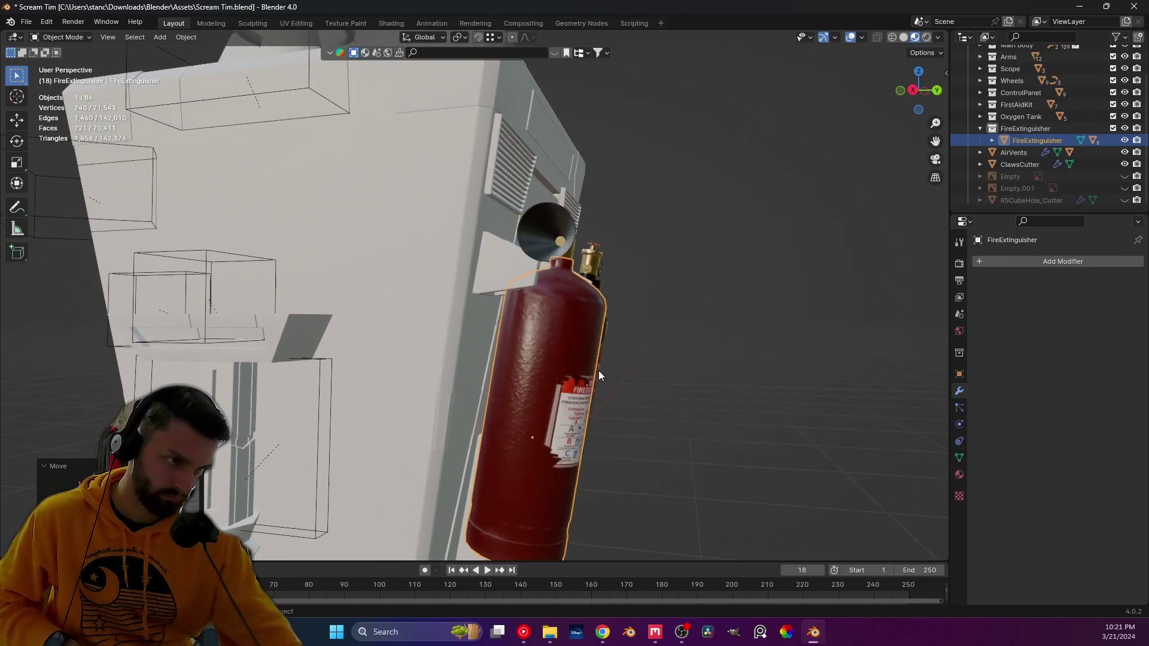
key("g")
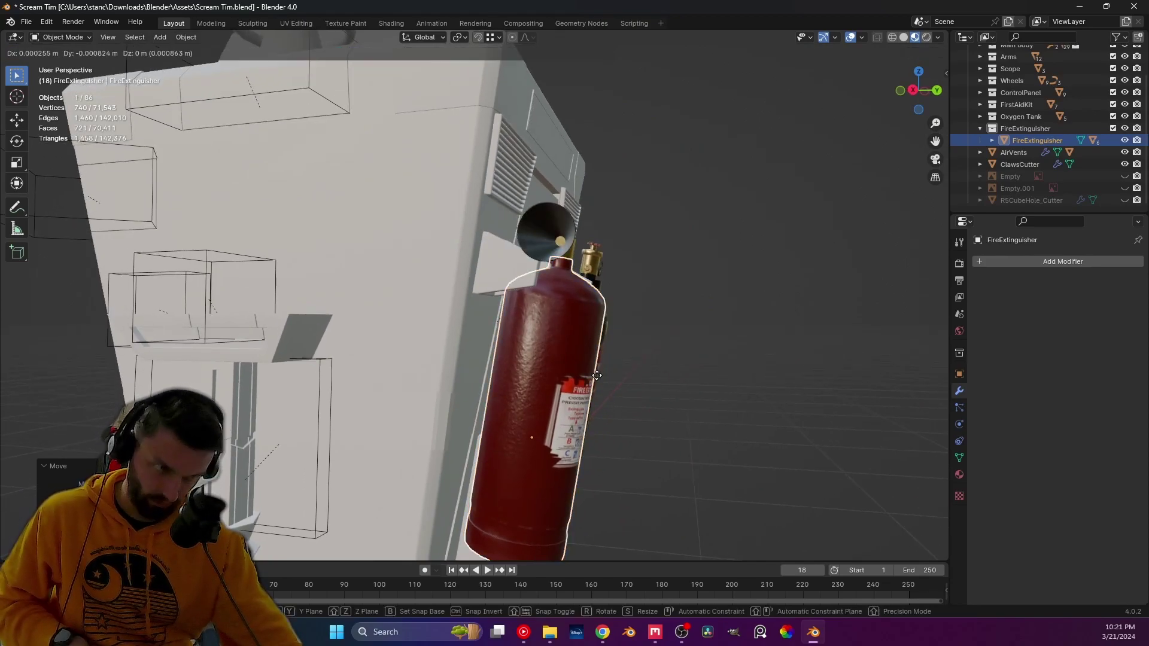
key("y")
key("y")
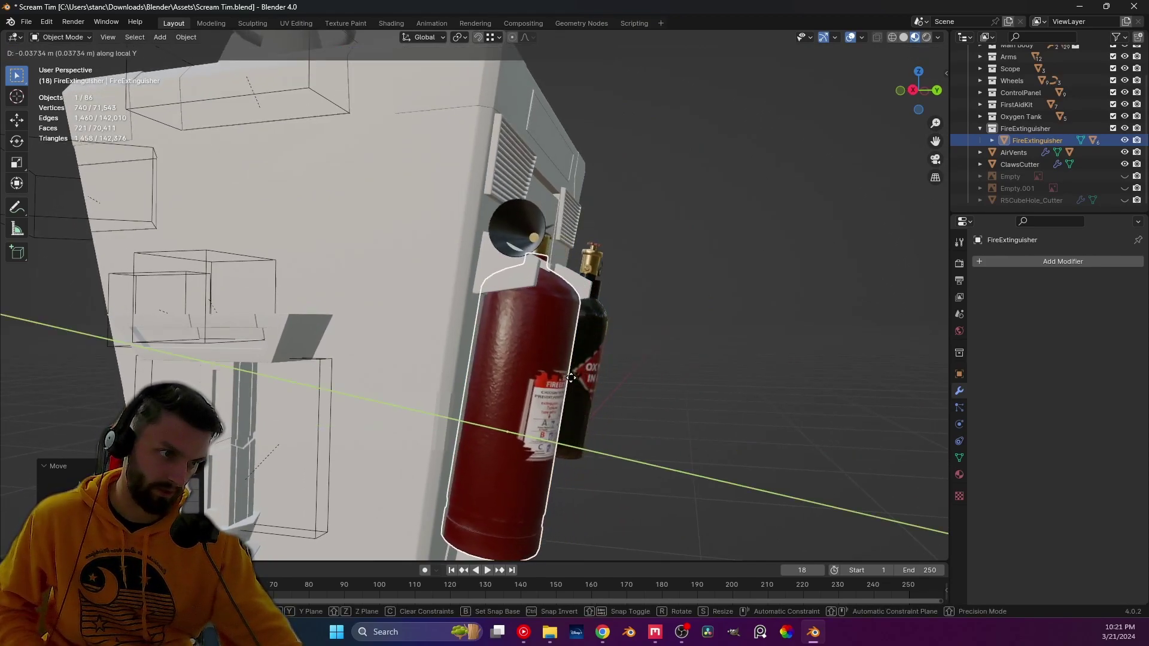
left_click(562, 379)
- In the orthographic back view, move the fire extinguisher along X until its neck is centred on the mirrored bracket
middle_click_drag(562, 379, 474, 393)
key("ctrl+KP_1")
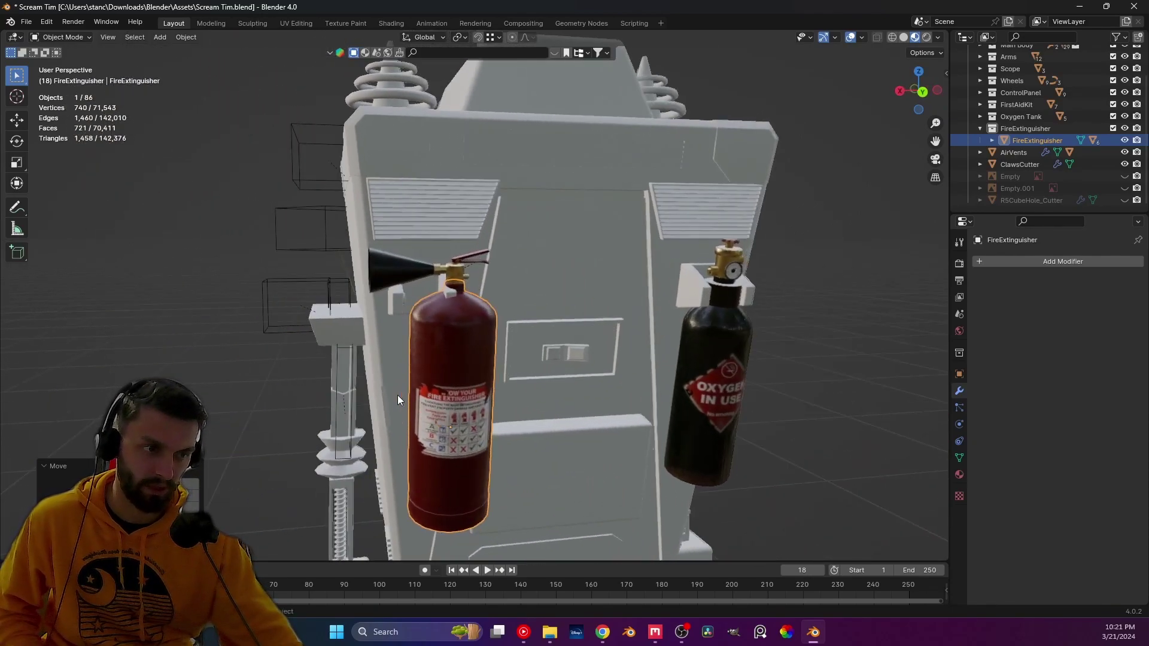
key("KP_5")
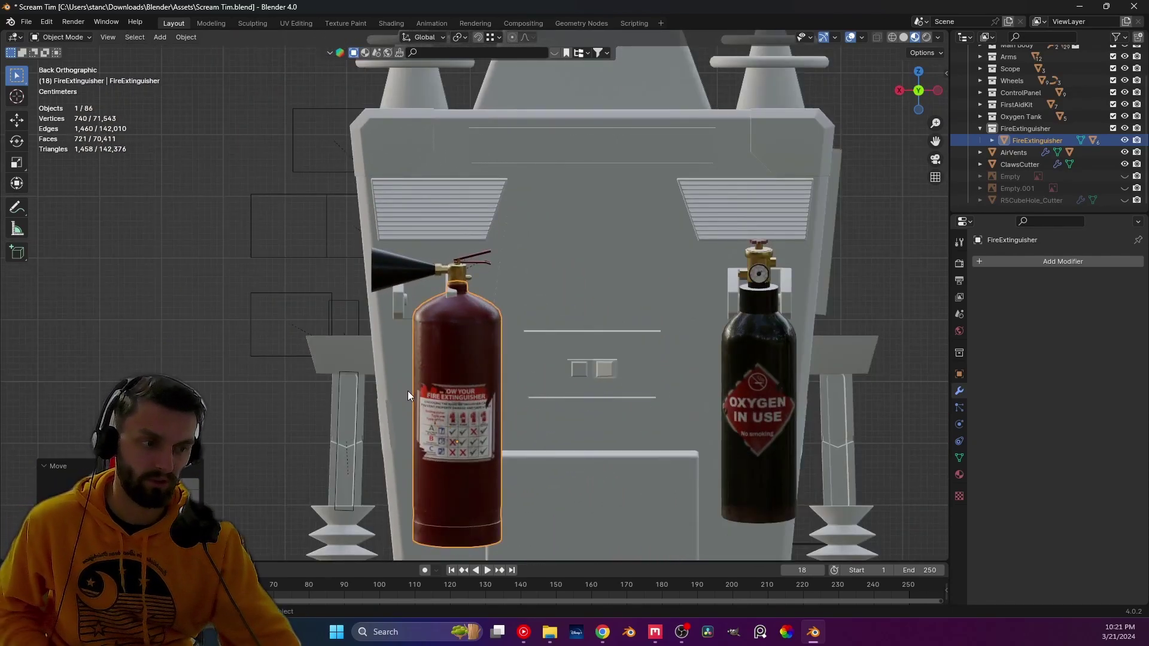
key("g")
key("x")
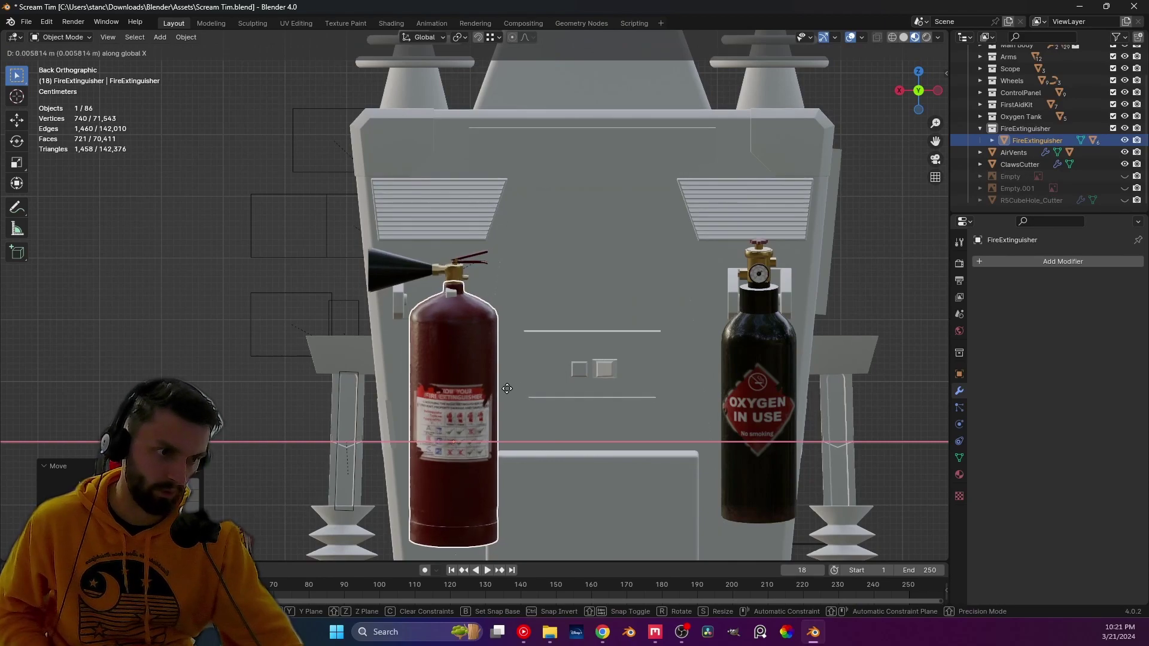
left_click(430, 375)
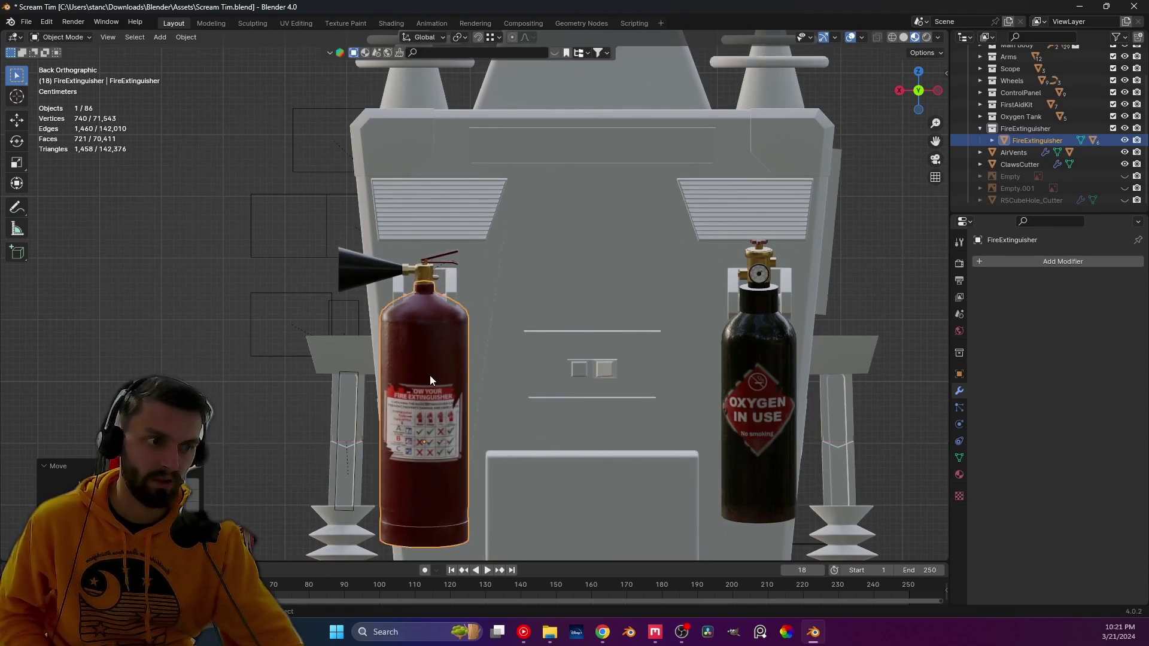
- Lower the fire extinguisher about 0.03 m along Z so its neck sits between the bracket's arms
scroll(424, 377, "up", 5)
key("g")
key("z")
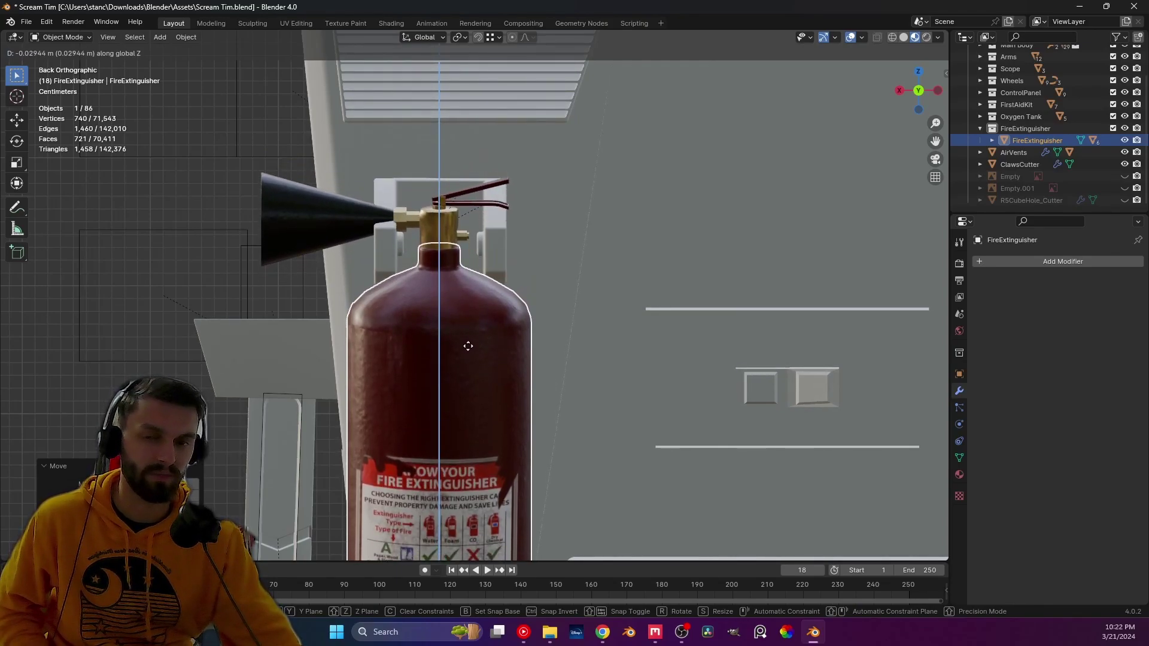
left_click(468, 346)
- Remove the Mirror.001 modifier from the TankCatch bracket
scroll(468, 346, "down", 3)
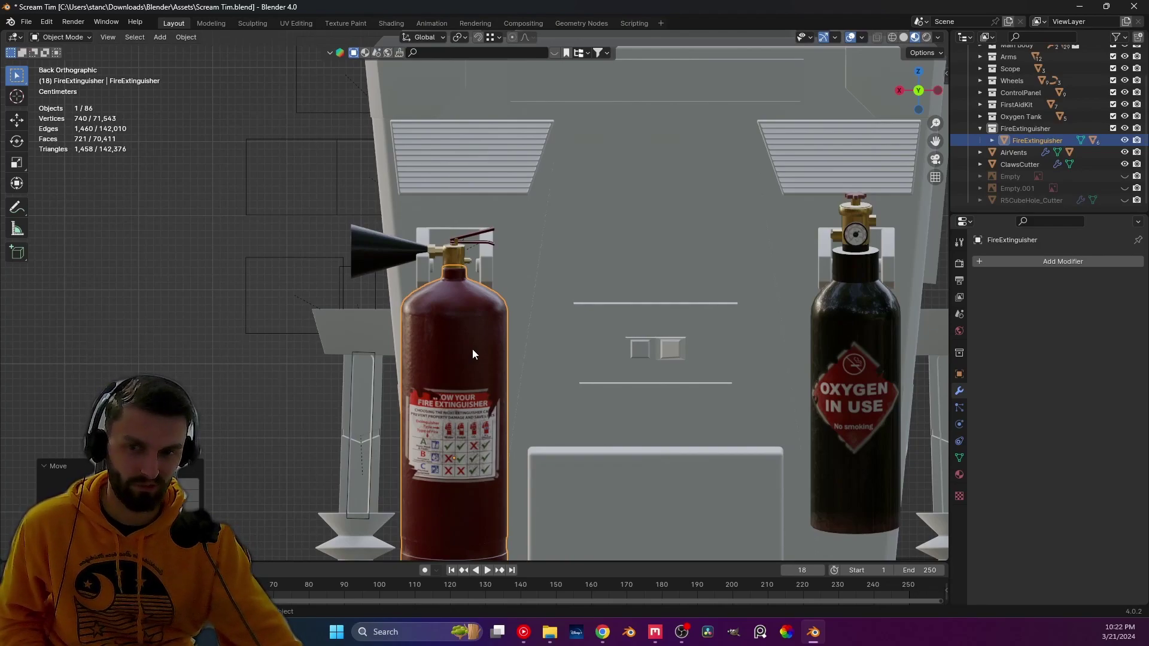
left_click(492, 271)
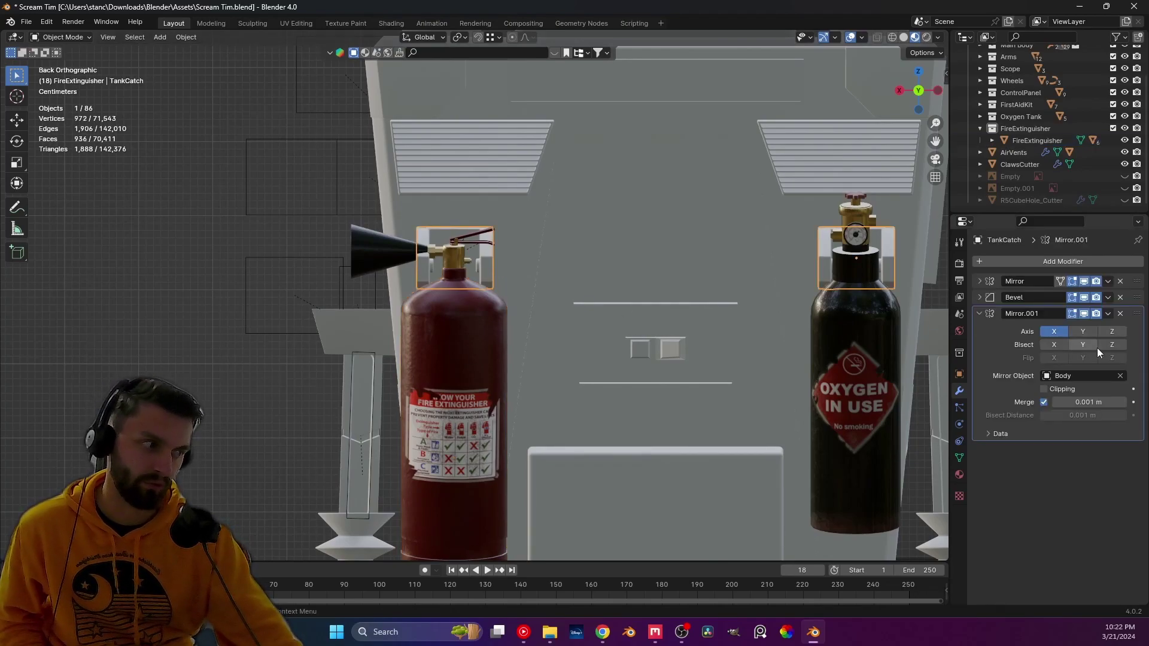
left_click(1120, 314)
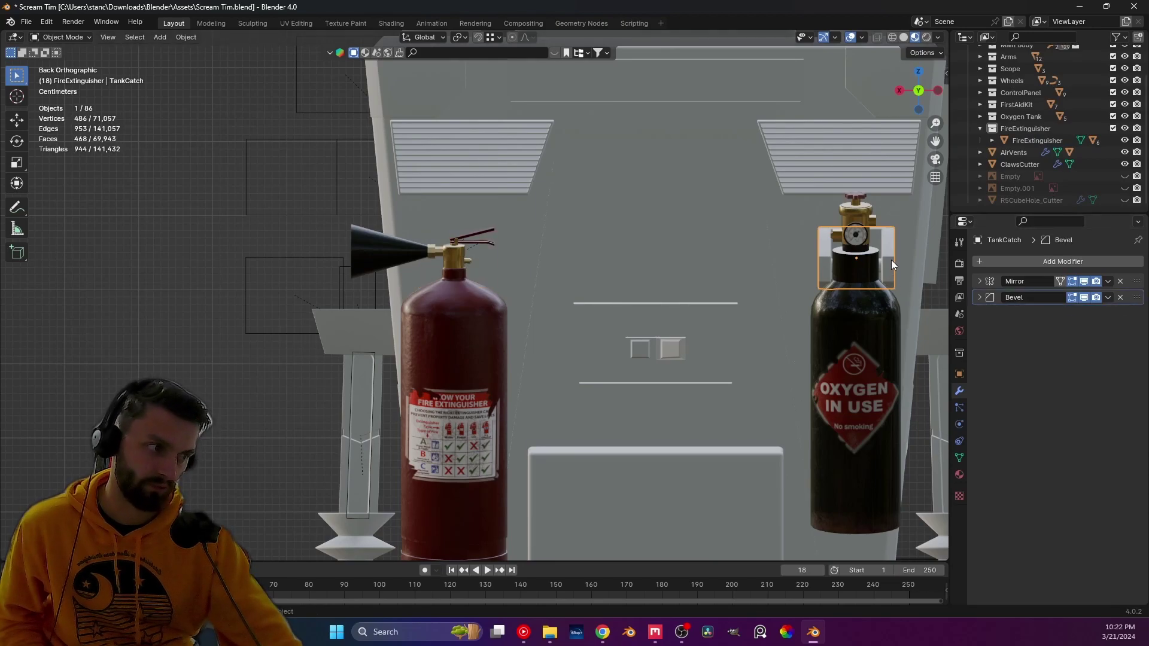
- Duplicate the TankCatch bracket and move the copy about 0.54 m along X behind the fire extinguisher's neck
key("shift+d")
key("x")
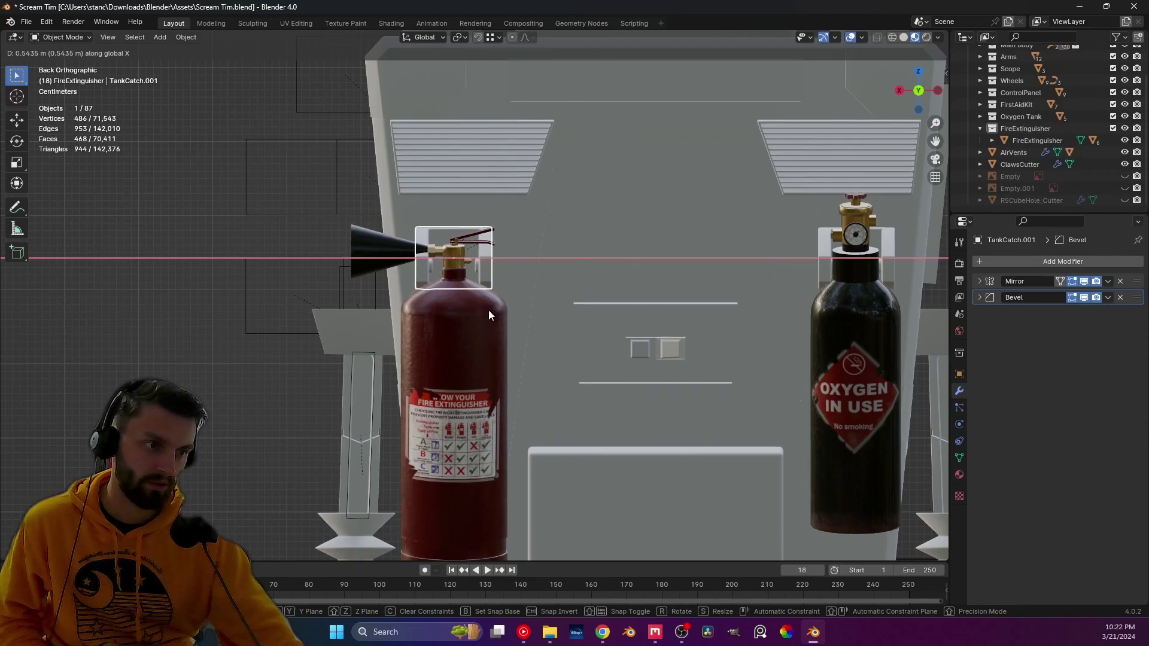
left_click(489, 312)
scroll(408, 388, "down", 1)
scroll(408, 388, "up", 1)
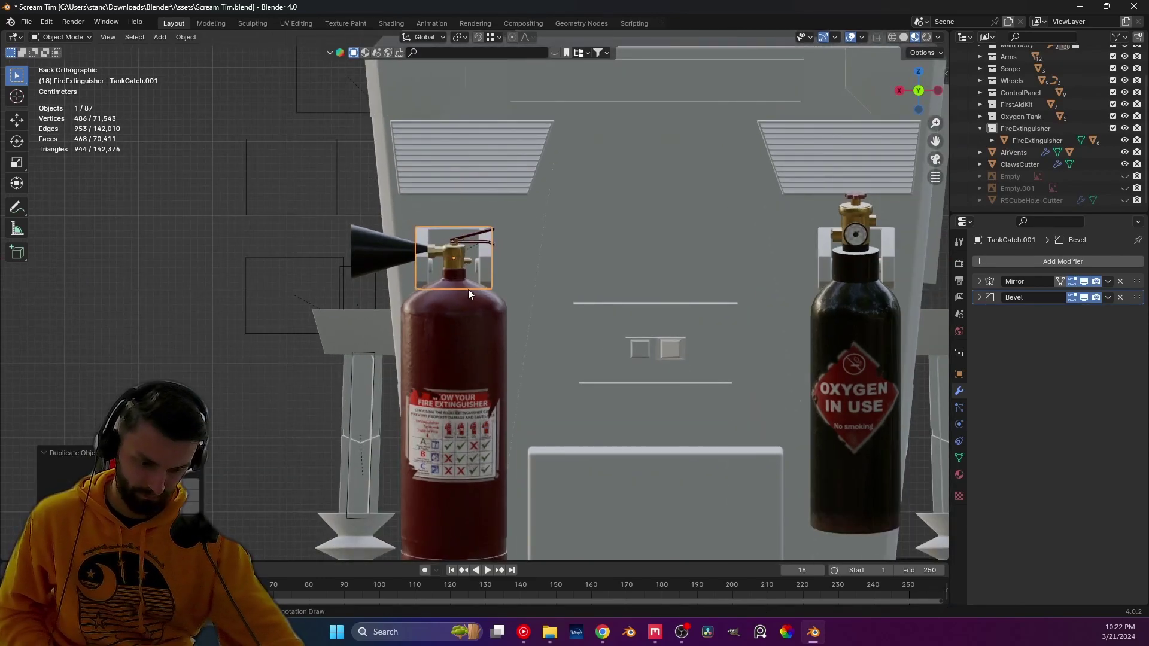
- Lower the sloped upper face of the copied bracket's arm about 0.013 m along local Z to clear the extinguisher's horn
scroll(491, 345, "up", 4)
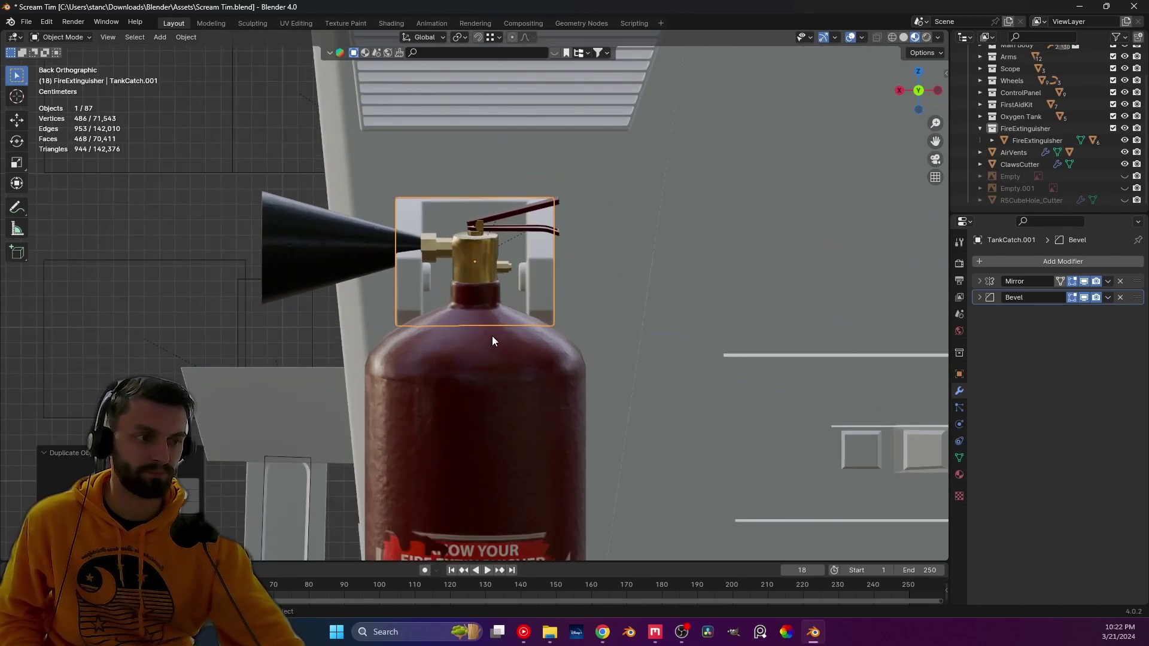
scroll(517, 390, "up", 2)
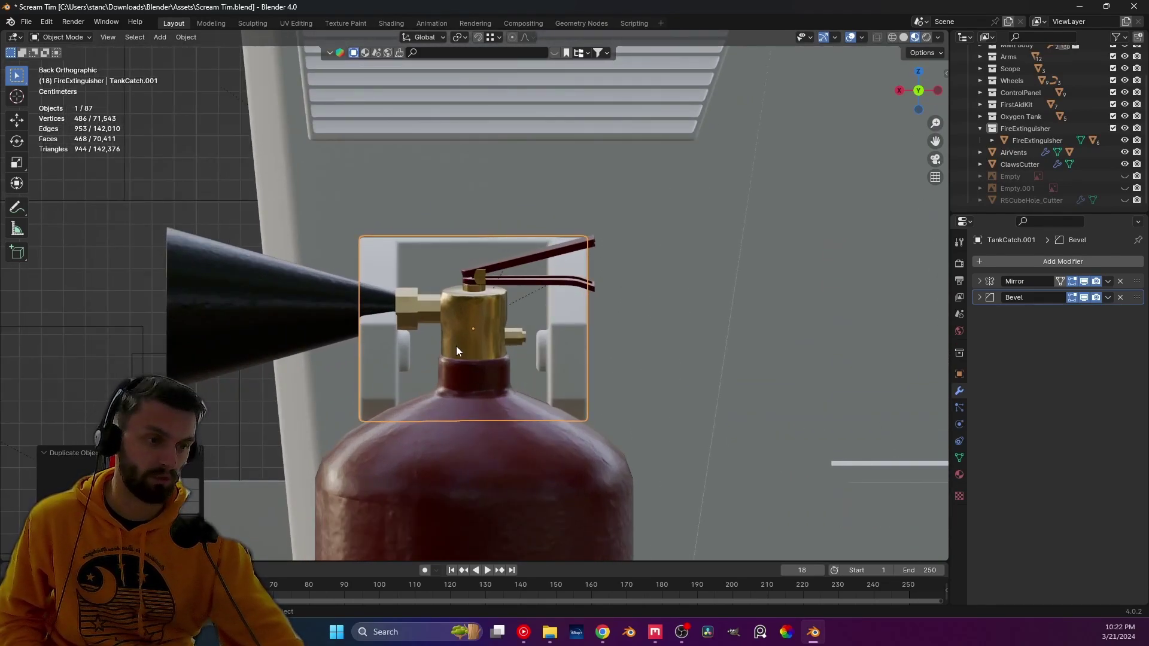
key("Tab")
mouse_move(395, 349)
middle_mouse_down()
mouse_move(441, 367)
mouse_move(347, 363)
mouse_move(375, 303)
mouse_move(383, 335)
middle_mouse_up()
left_click(375, 302)
key("3")
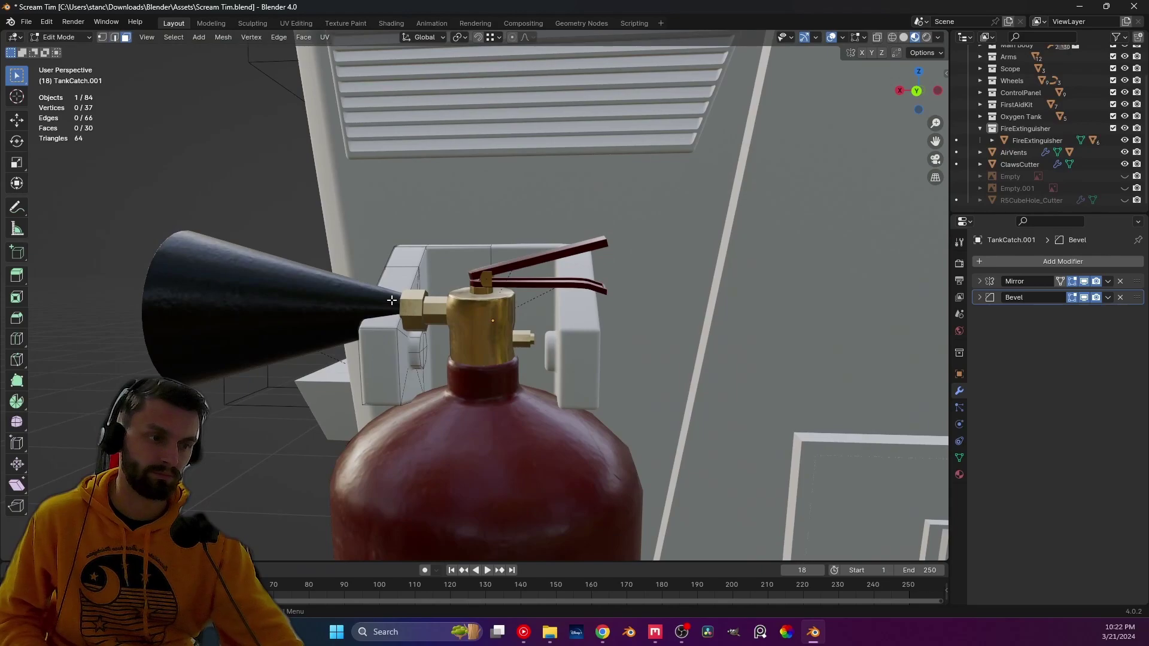
left_click(397, 282)
middle_click_drag(398, 281, 403, 323)
key("g")
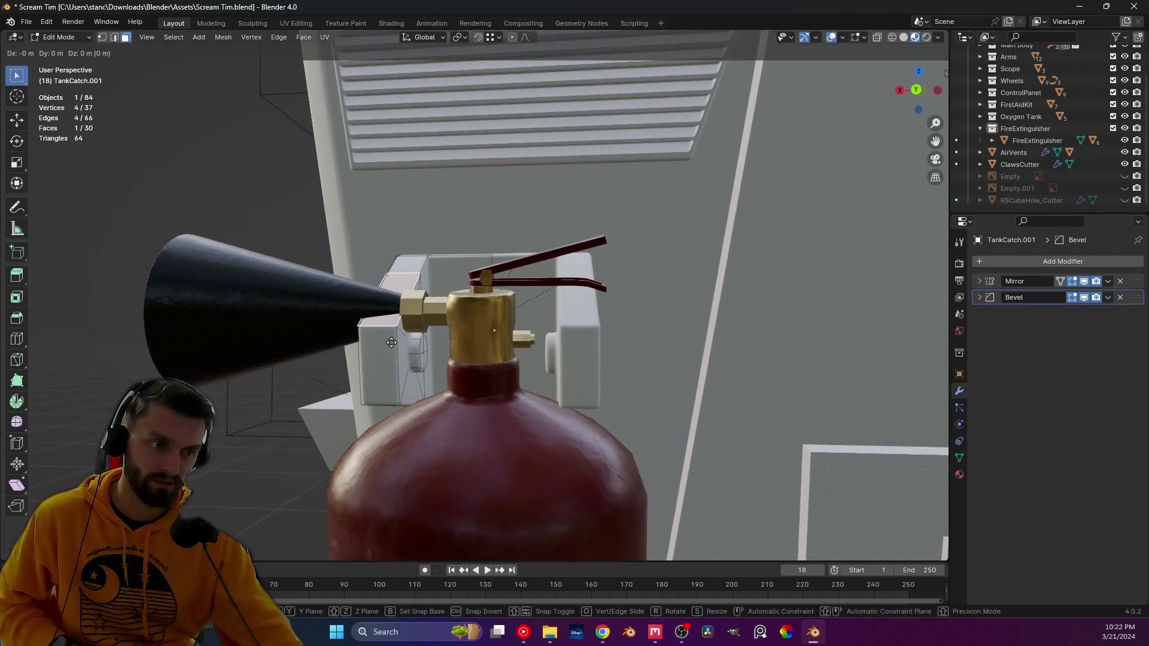
key("z")
key("z")
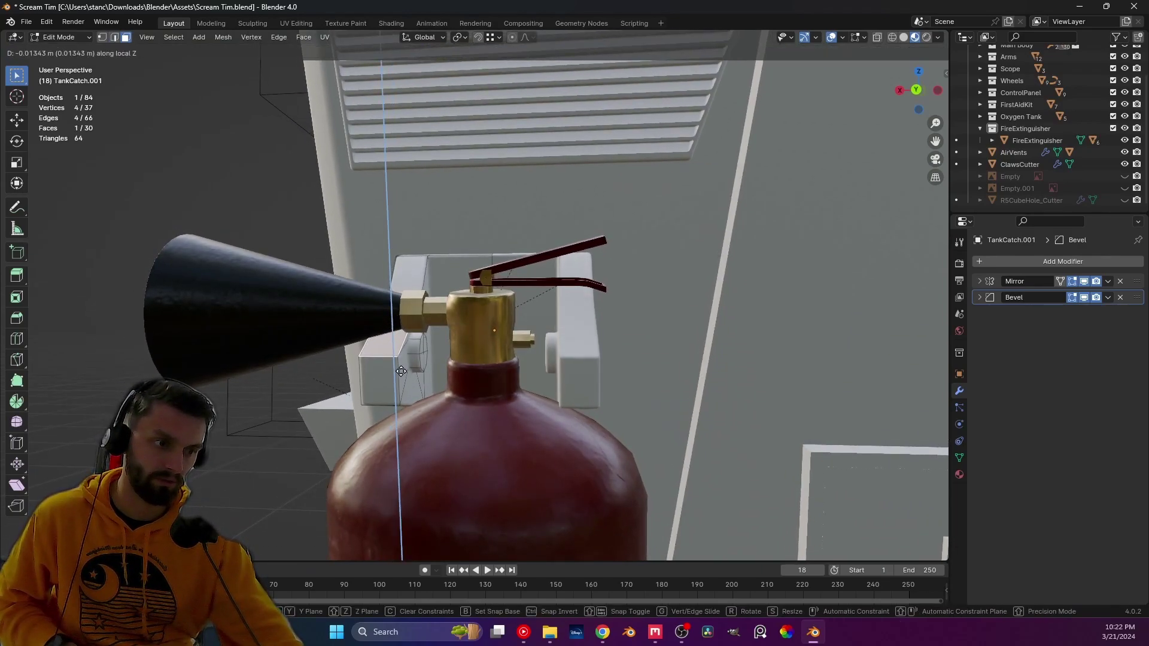
left_click(402, 370)
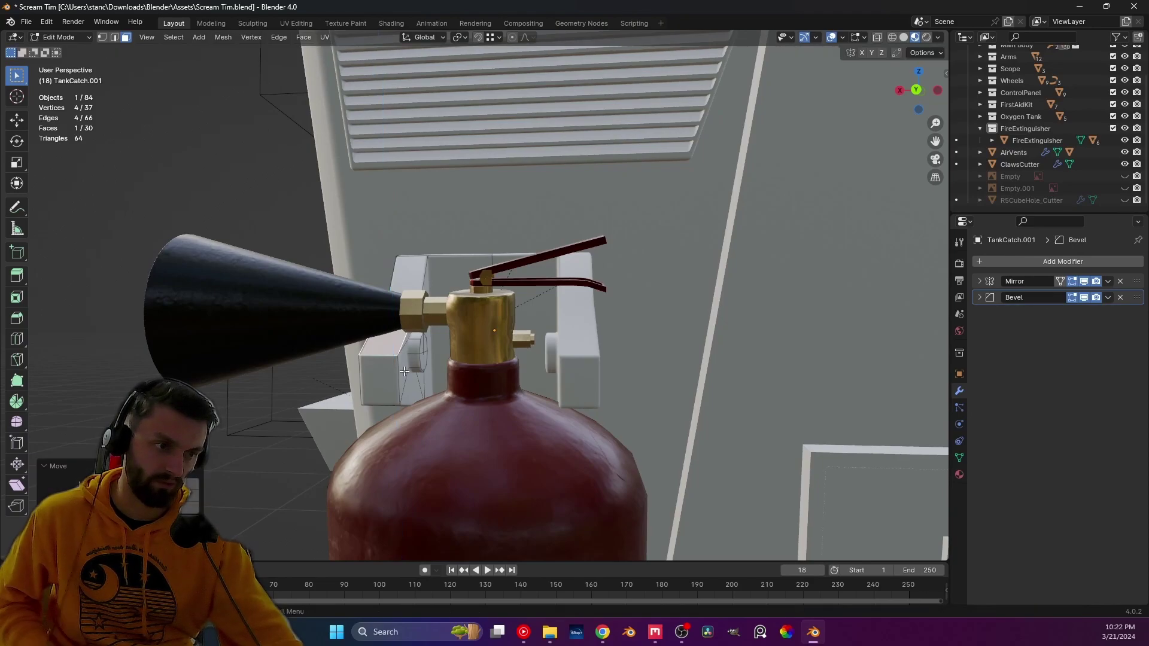
- Select the whole round pin on the copied bracket's arm and move it down along local Z
middle_click_drag(404, 372, 459, 350)
scroll(437, 350, "up", 5)
key("l")
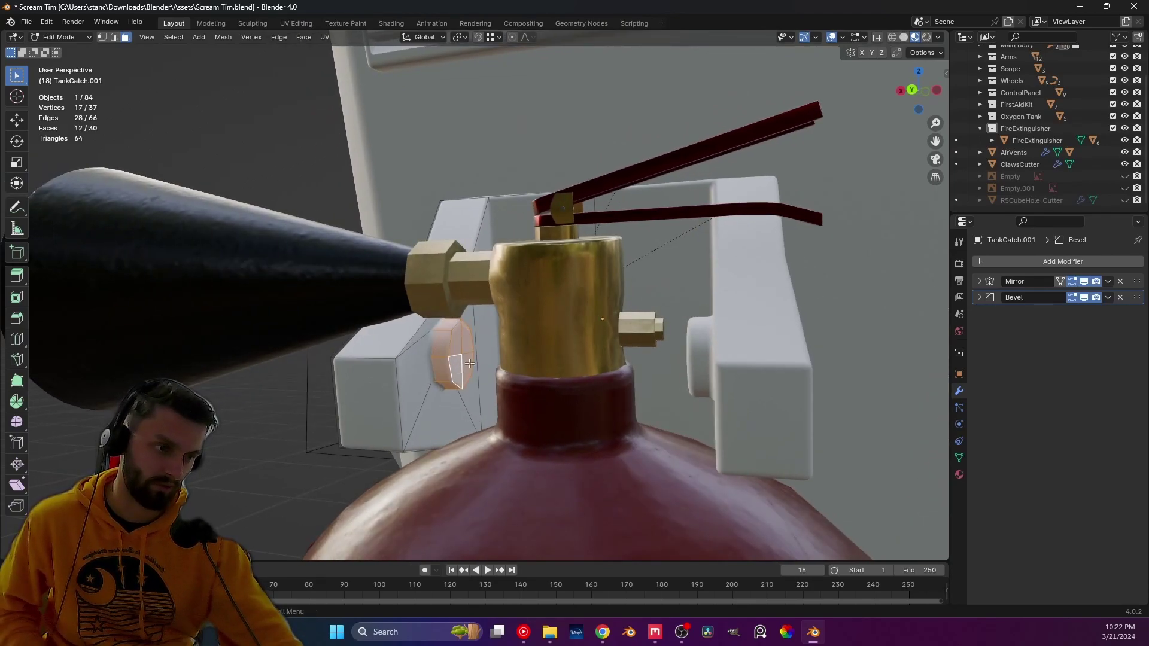
key("g")
key("z")
key("z")
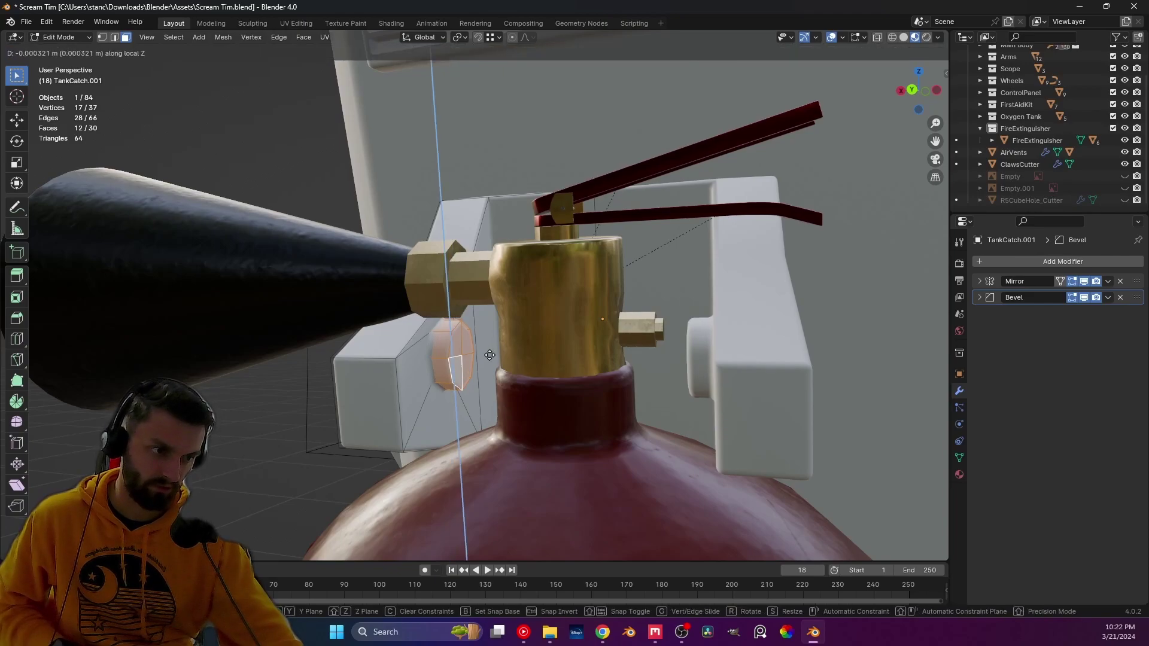
left_click(490, 386)
- Lower the arm's sloped upper face a further 0.007 m or so along local Z
middle_click_drag(490, 388, 413, 341)
left_click(410, 339)
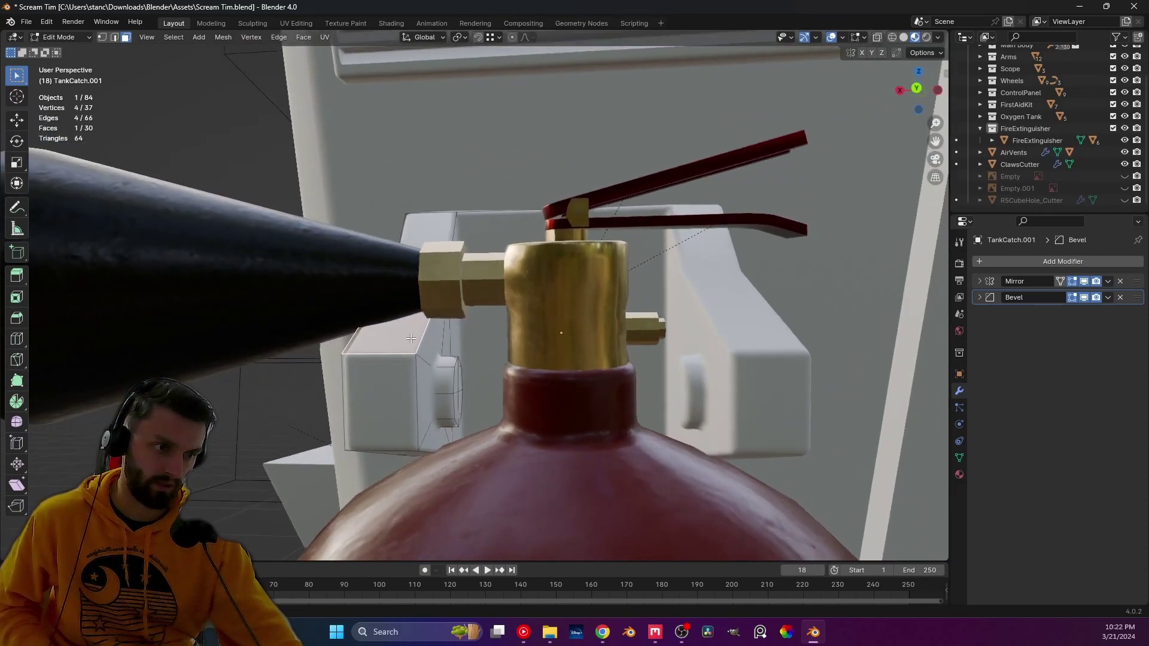
key("g")
key("z")
key("z")
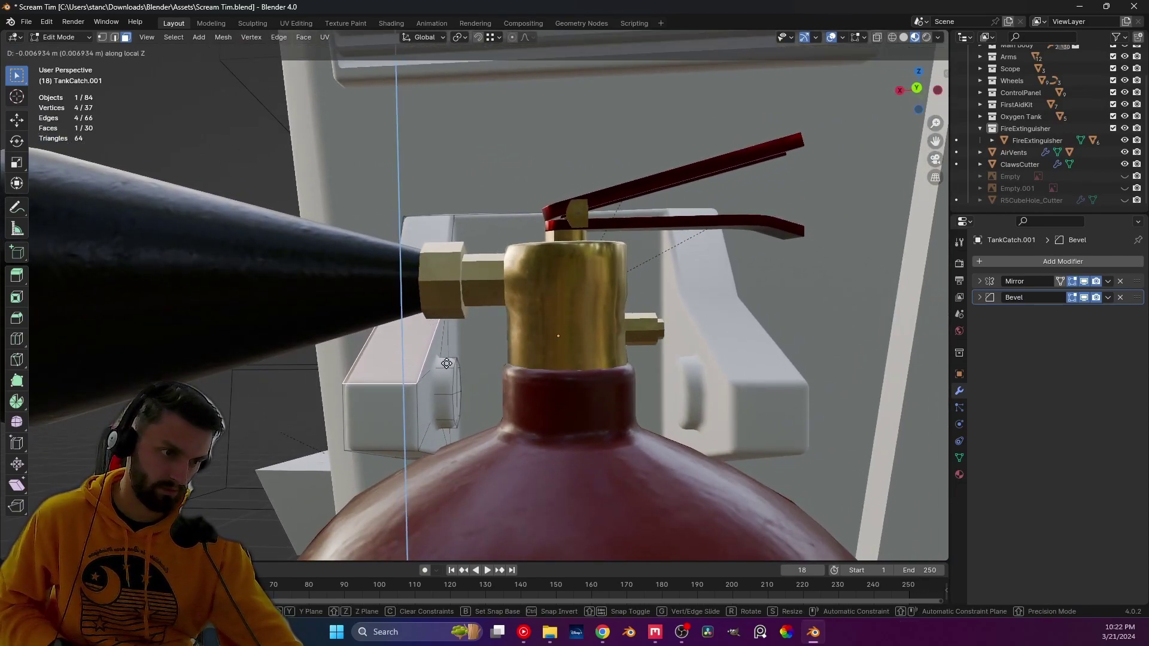
left_click(447, 363)
- Extrude the pin's inner end faces about 0.016 m toward the extinguisher's neck and return to Object Mode
middle_click_drag(446, 363, 477, 395)
left_click(435, 369)
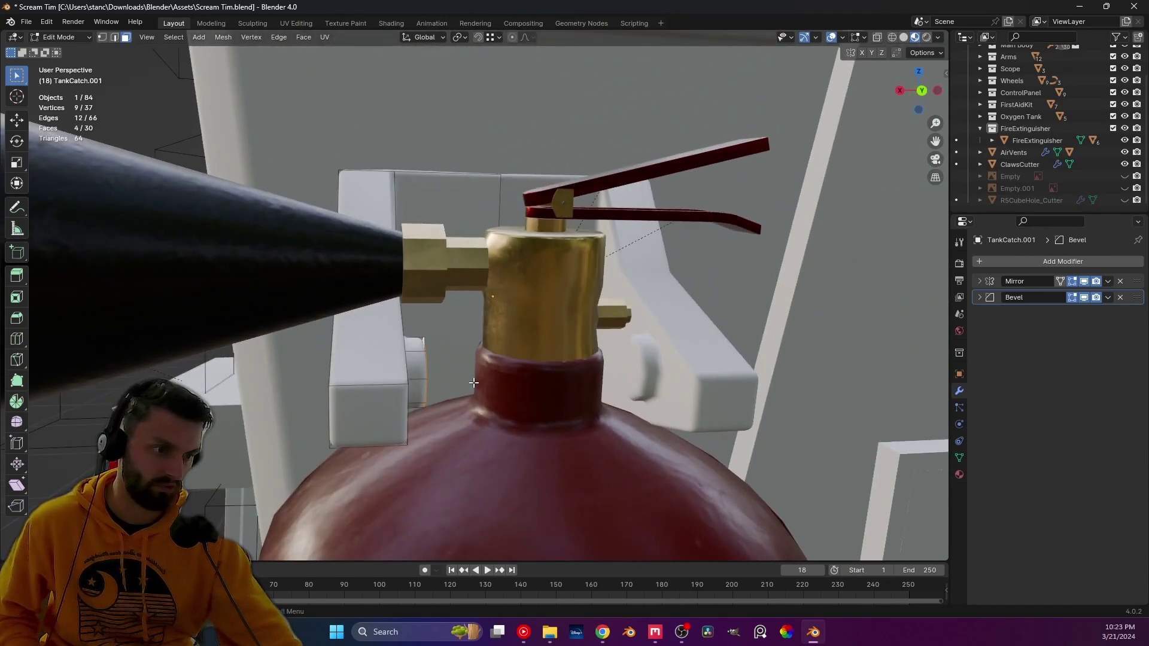
key("e")
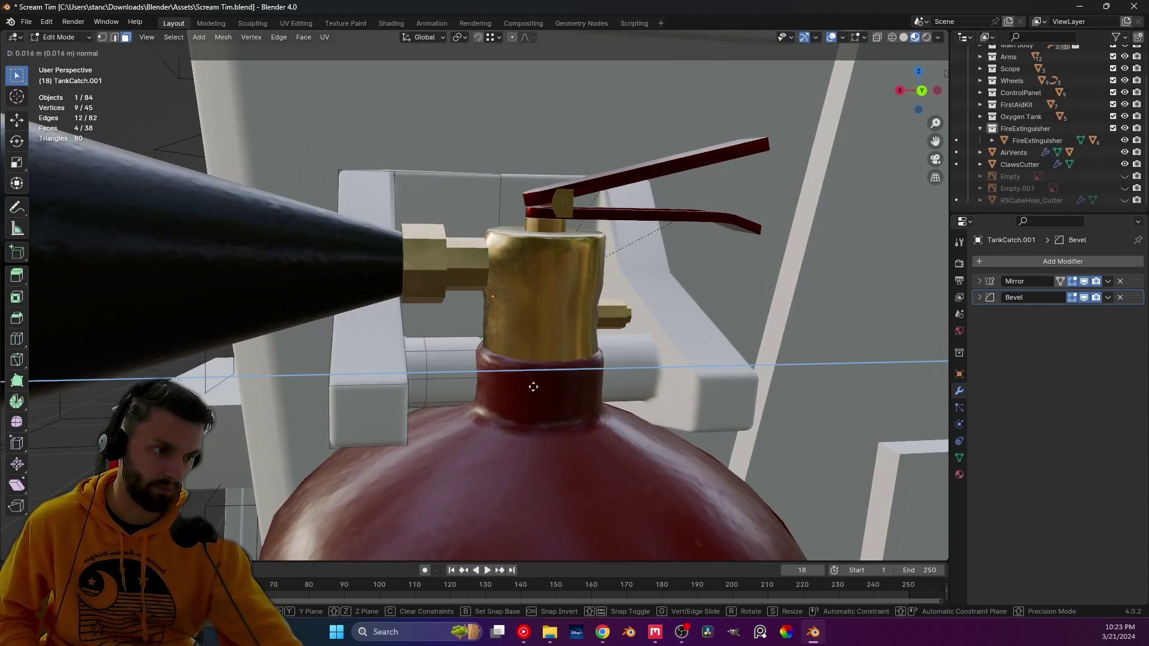
left_click(529, 387)
middle_click_drag(529, 386, 433, 401)
key("Tab")
- Examine from the side how the fire extinguisher and its bracket sit against the robot's sloped back
scroll(523, 381, "down", 4)
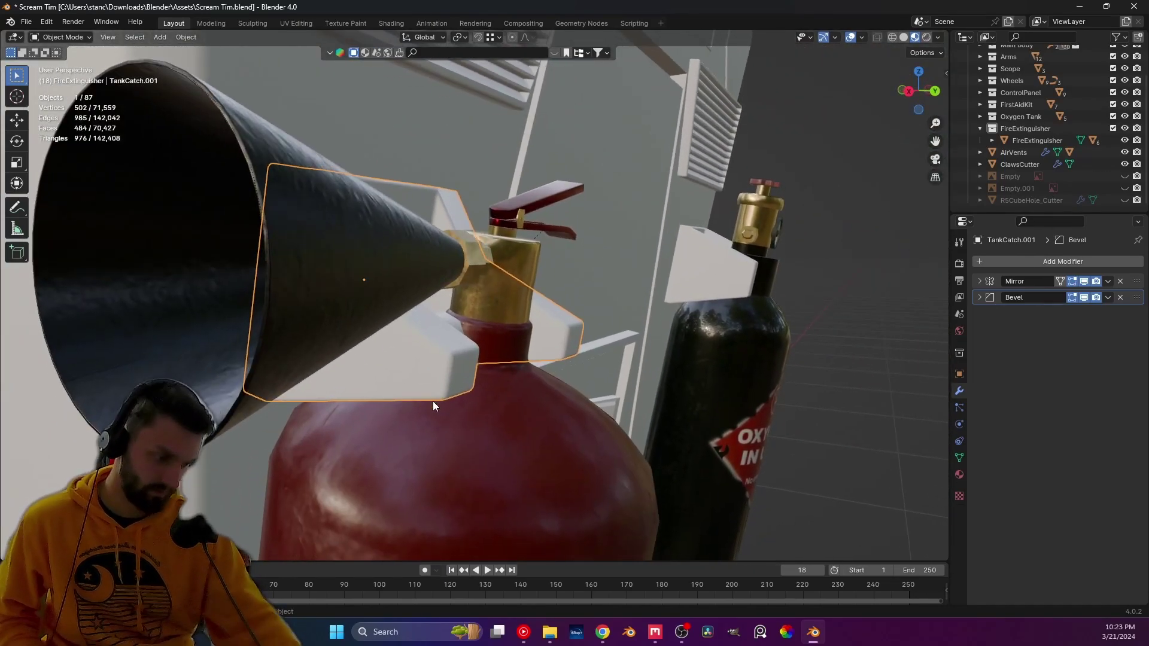
key("KP_3")
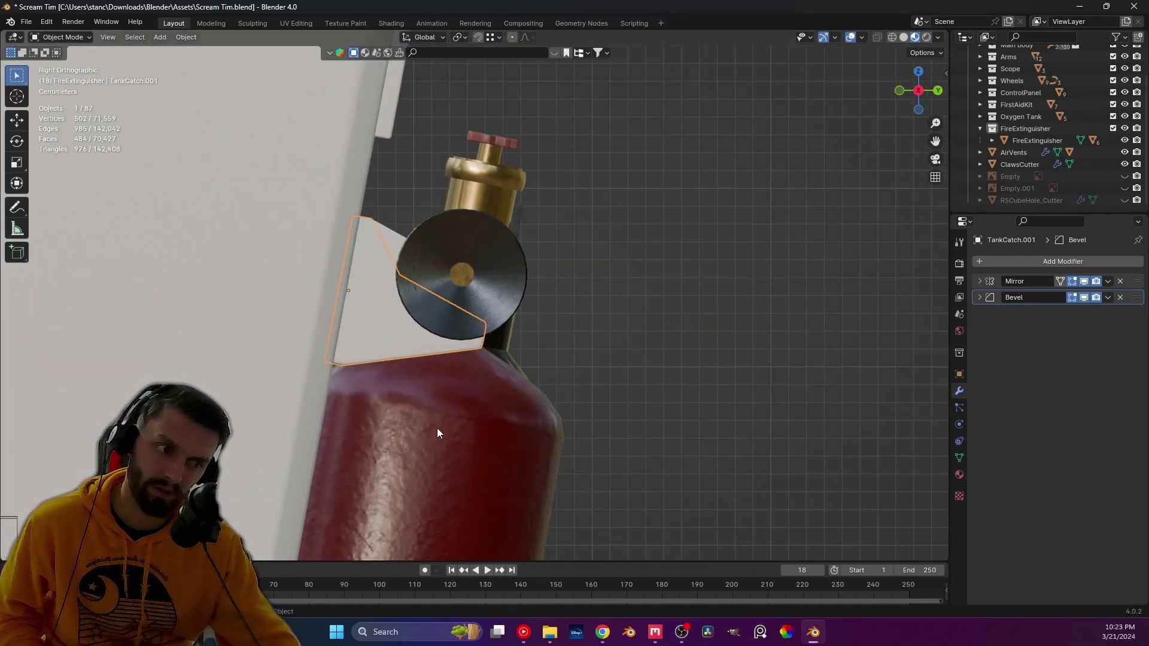
scroll(449, 365, "down", 2)
scroll(462, 329, "down", 2, "shift")
scroll(449, 380, "up", 3)
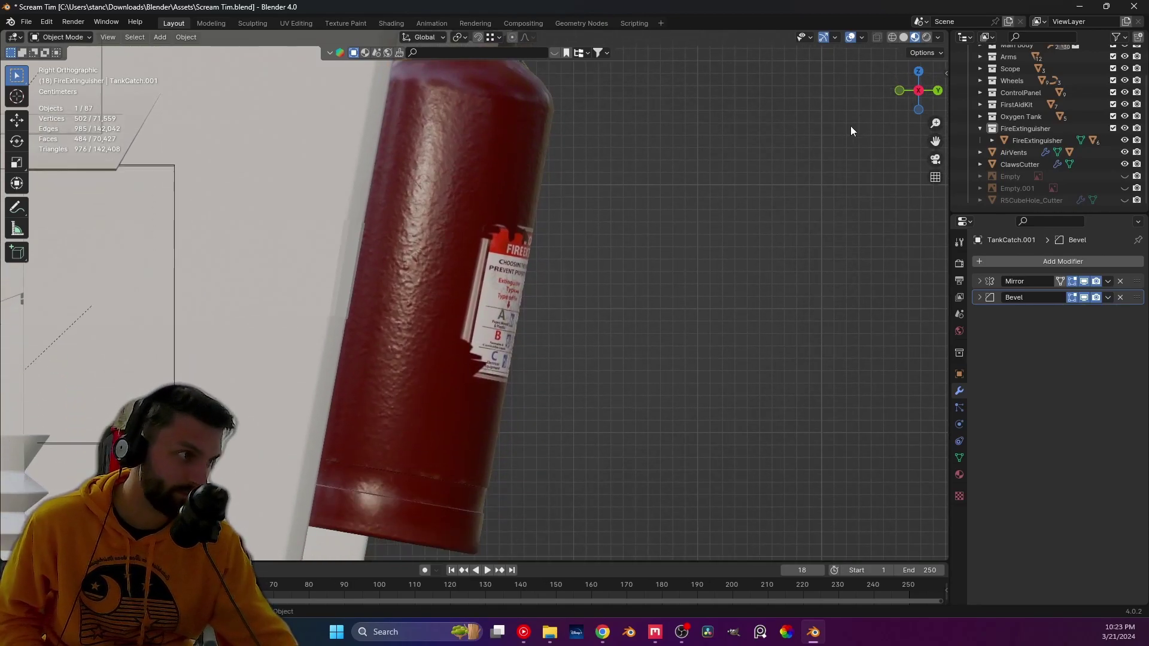
scroll(509, 335, "down", 2)
scroll(509, 306, "down", 3, "shift")
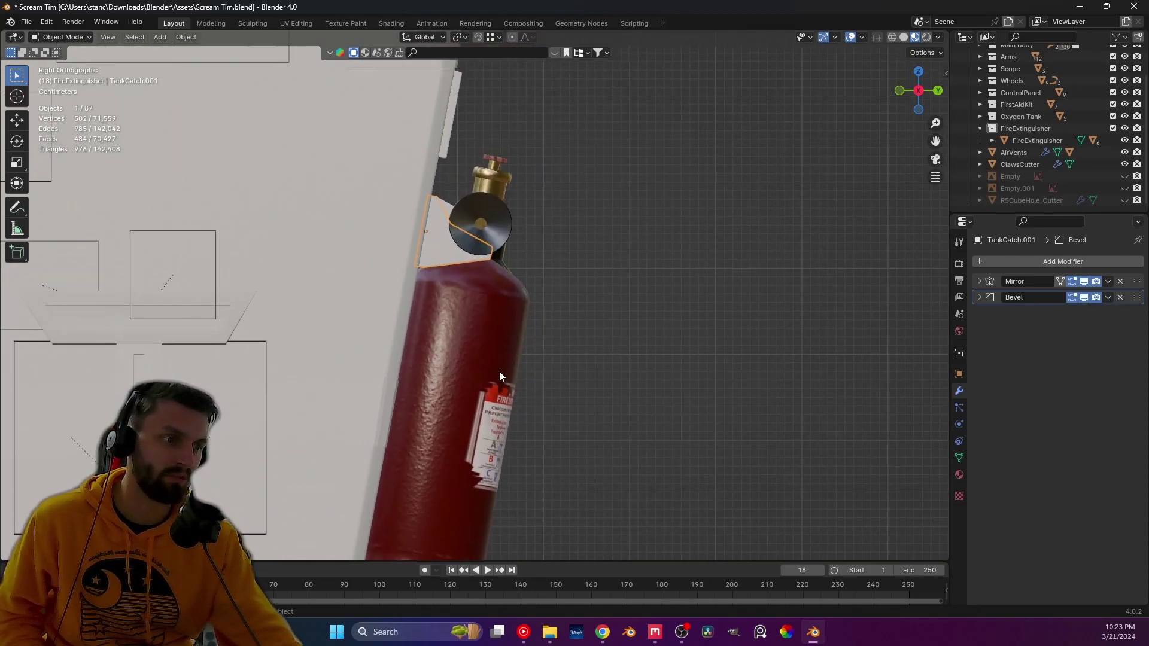
middle_click_drag(582, 304, 540, 275)
scroll(458, 372, "up", 3)
scroll(458, 371, "up", 3)
left_click(565, 379)
key("g")
right_click(567, 379)
scroll(581, 346, "down", 5)
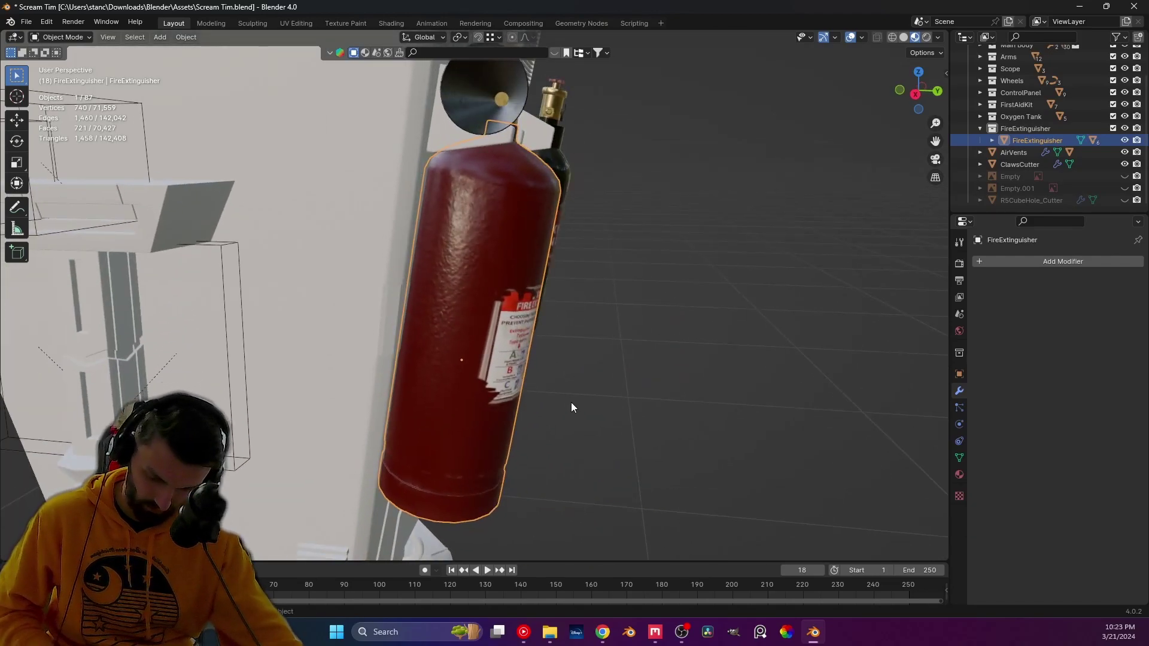
- Rotate the fire extinguisher slightly about global X to lie parallel to the robot's sloped back in side view
key("r")
key("x")
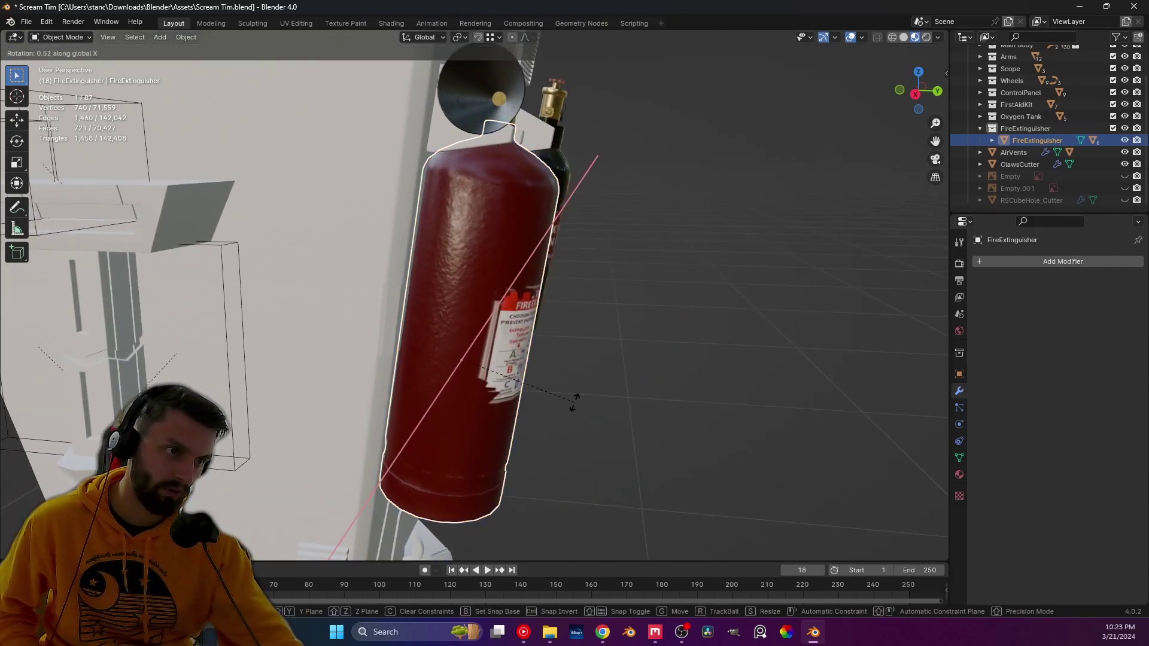
left_click(574, 400)
key("KP_3")
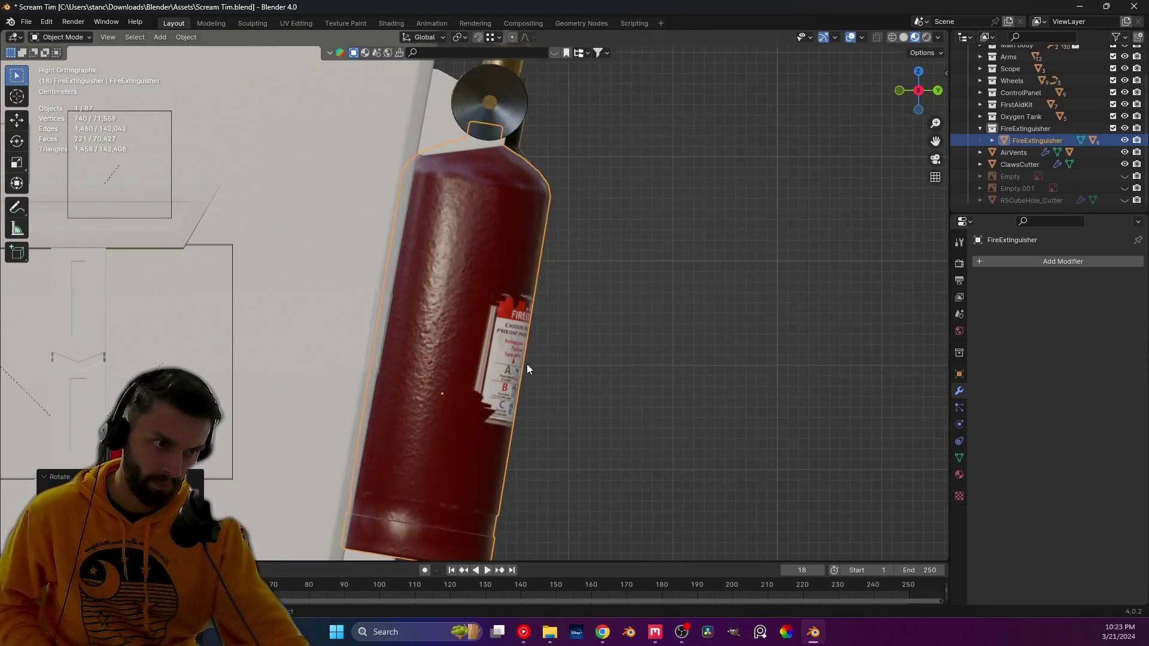
key("r")
key("x")
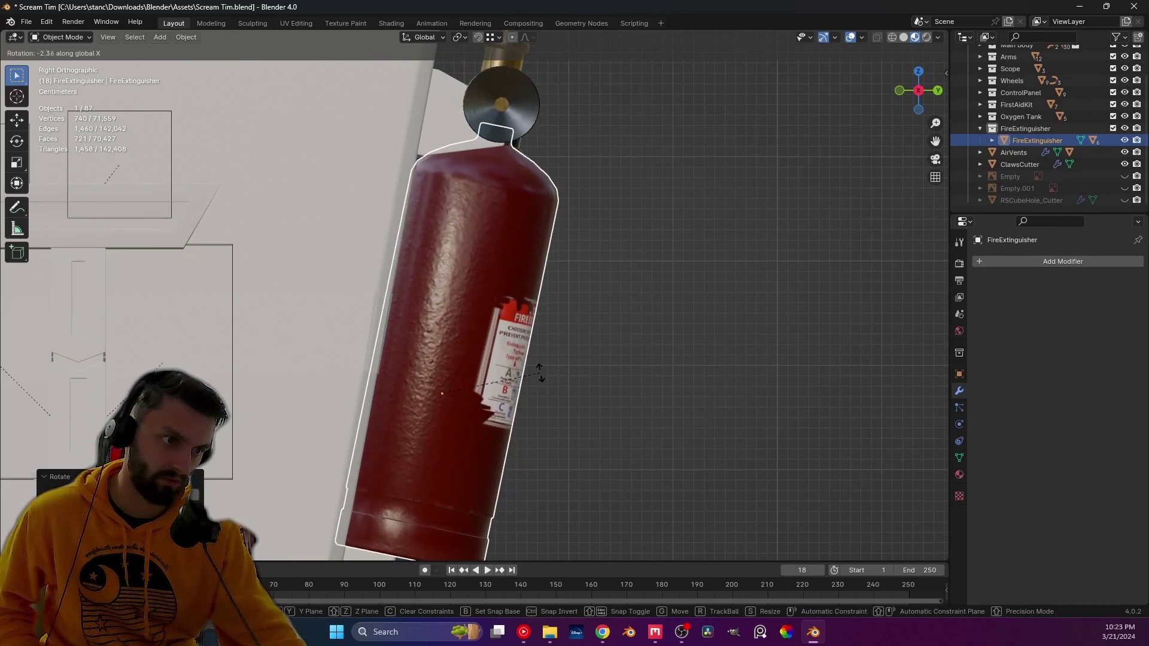
left_click(492, 347)
- Move the fire extinguisher about 0.007 m along local Y, away from the robot's back, and deselect it
key("g")
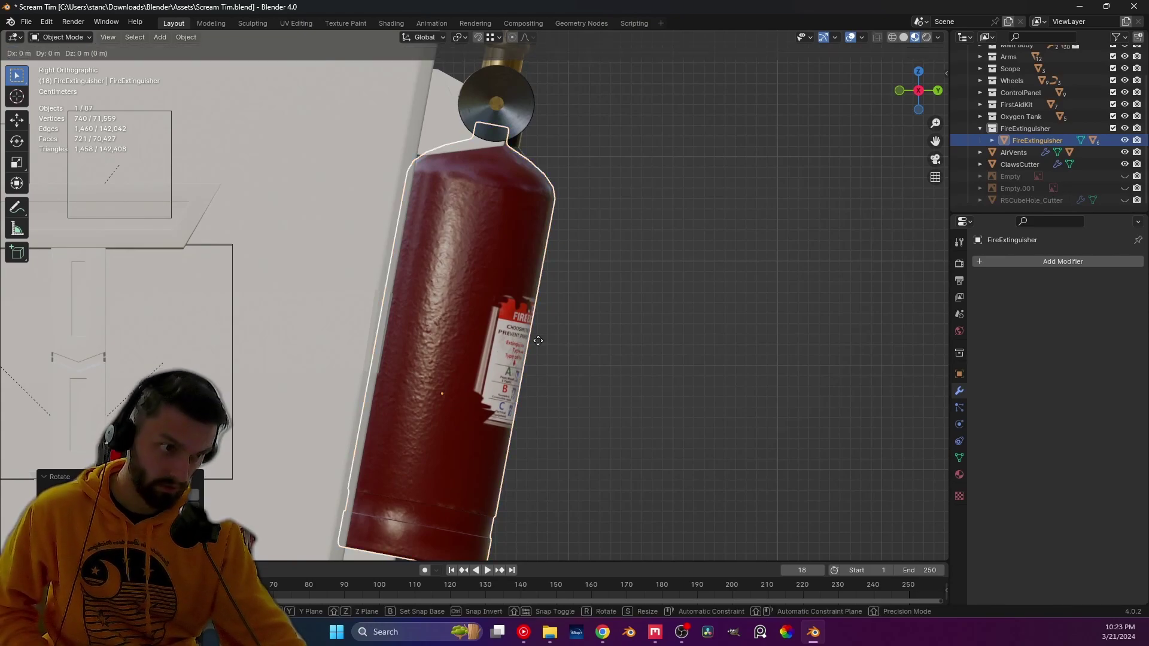
key("y")
key("y")
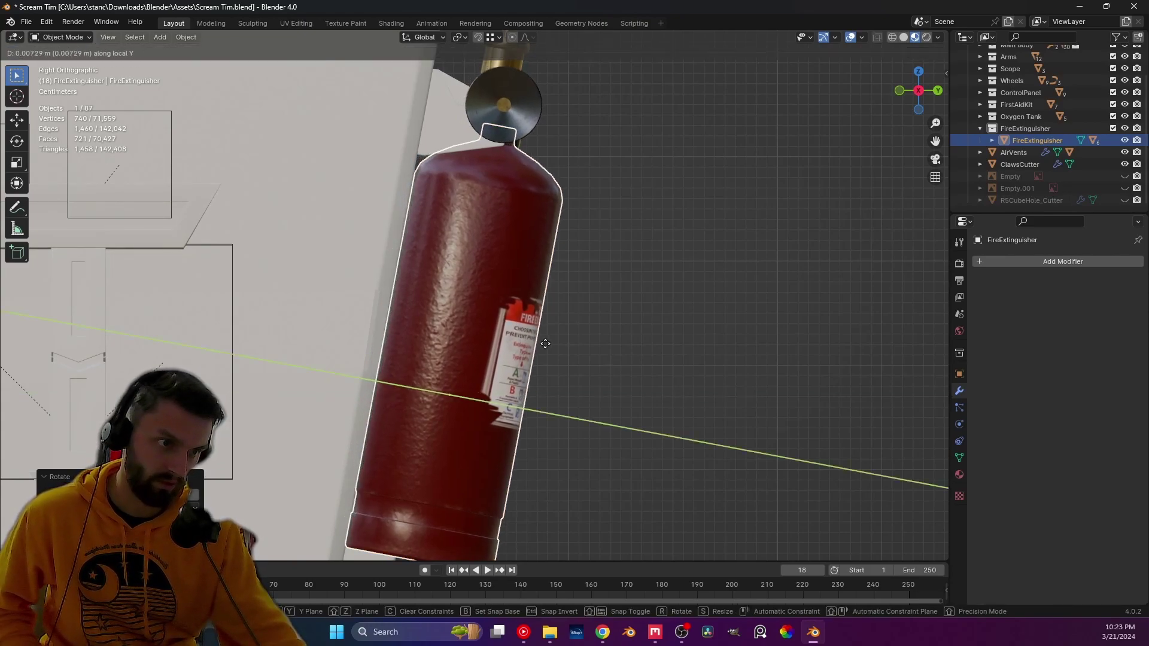
left_click(545, 343)
left_click(667, 305)
- In Edit Mode with X-ray on, select the extinguisher bracket's arm vertices and pin and move them outward along local Y
middle_click_drag(666, 305, 603, 275)
scroll(450, 370, "up", 3)
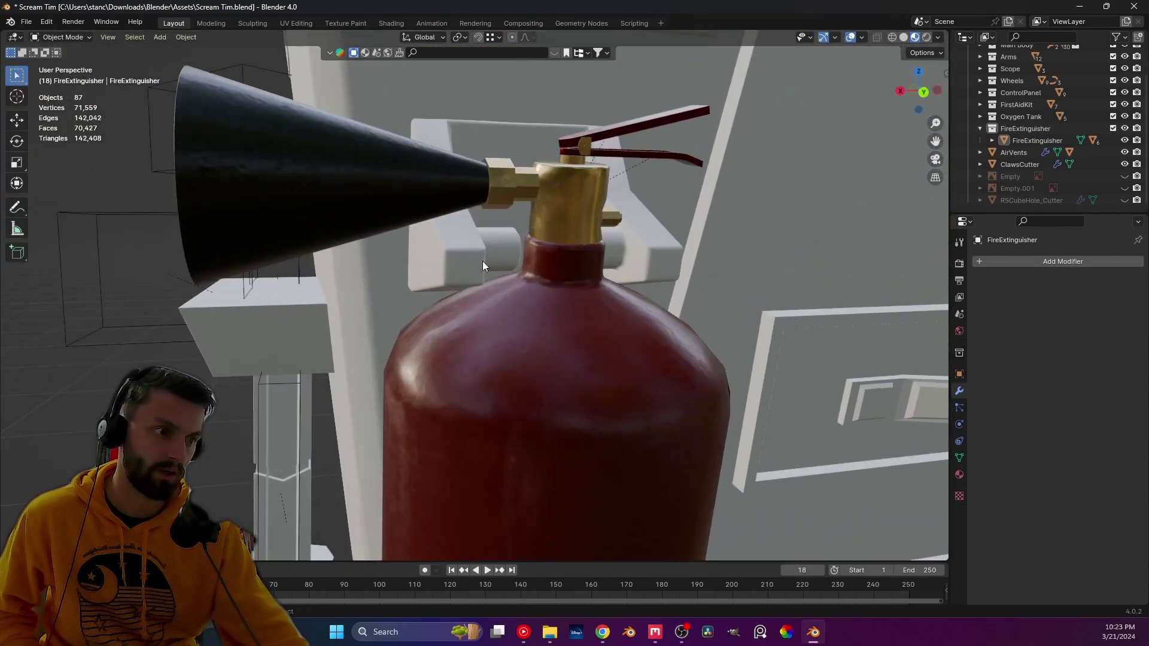
left_click(460, 272)
middle_click_drag(461, 272, 469, 299)
key("Tab")
middle_click_drag(430, 341, 498, 339)
key("KP_3")
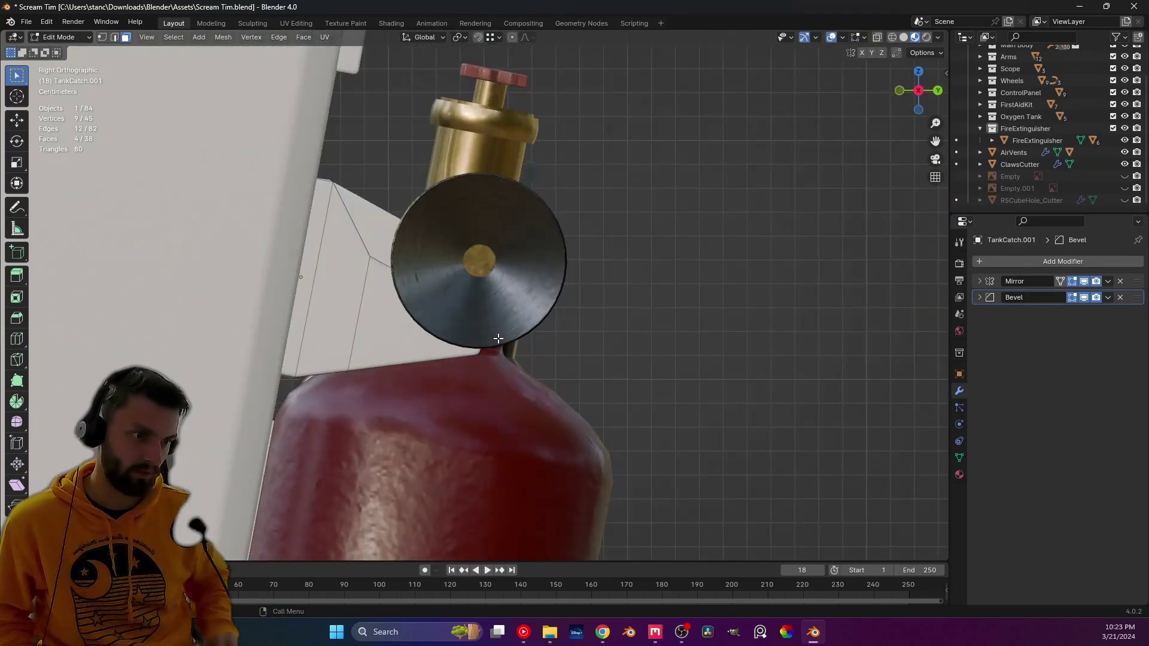
left_click(877, 38)
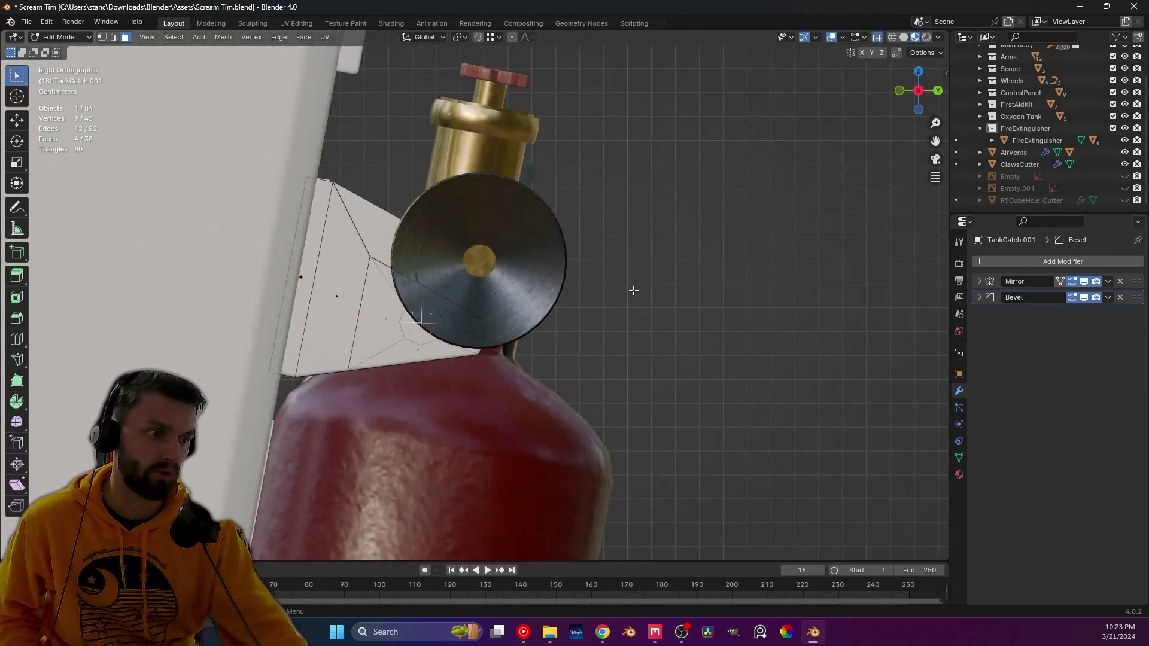
key("1")
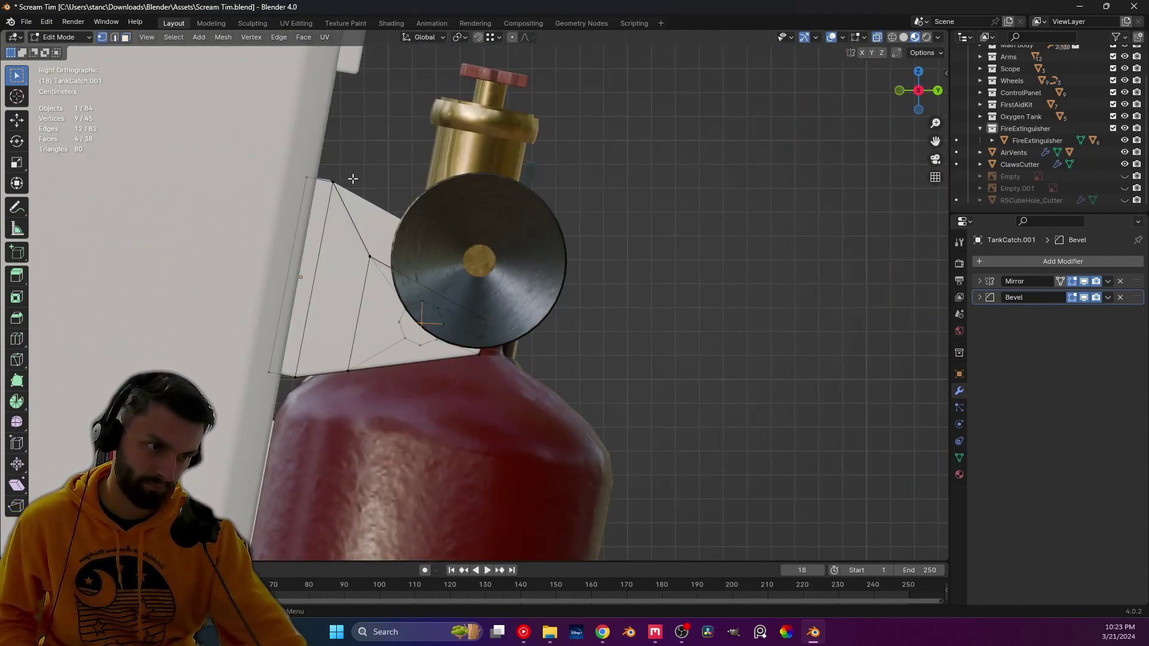
left_click_drag(366, 196, 503, 422)
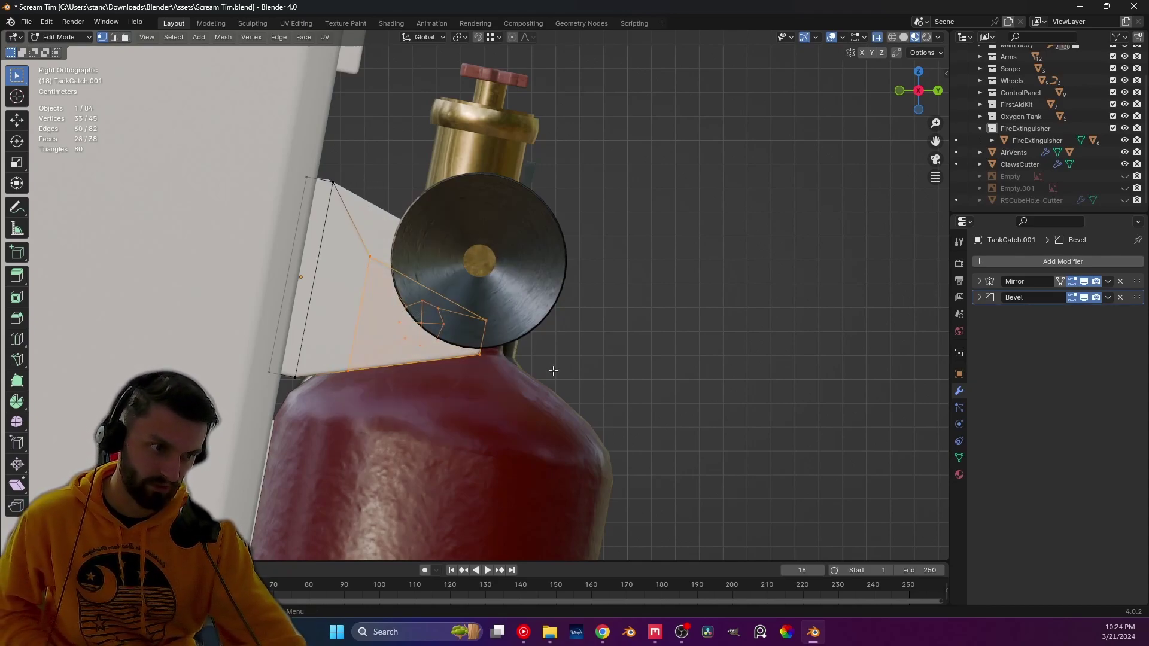
key("g")
key("y")
key("y")
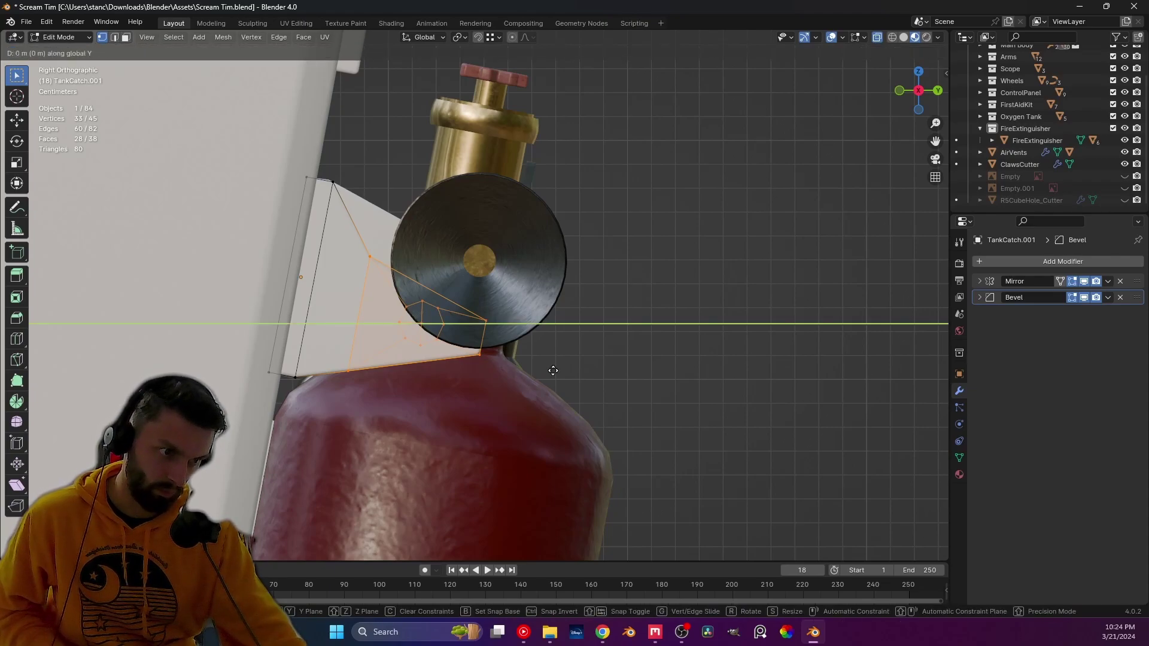
left_click(593, 391)
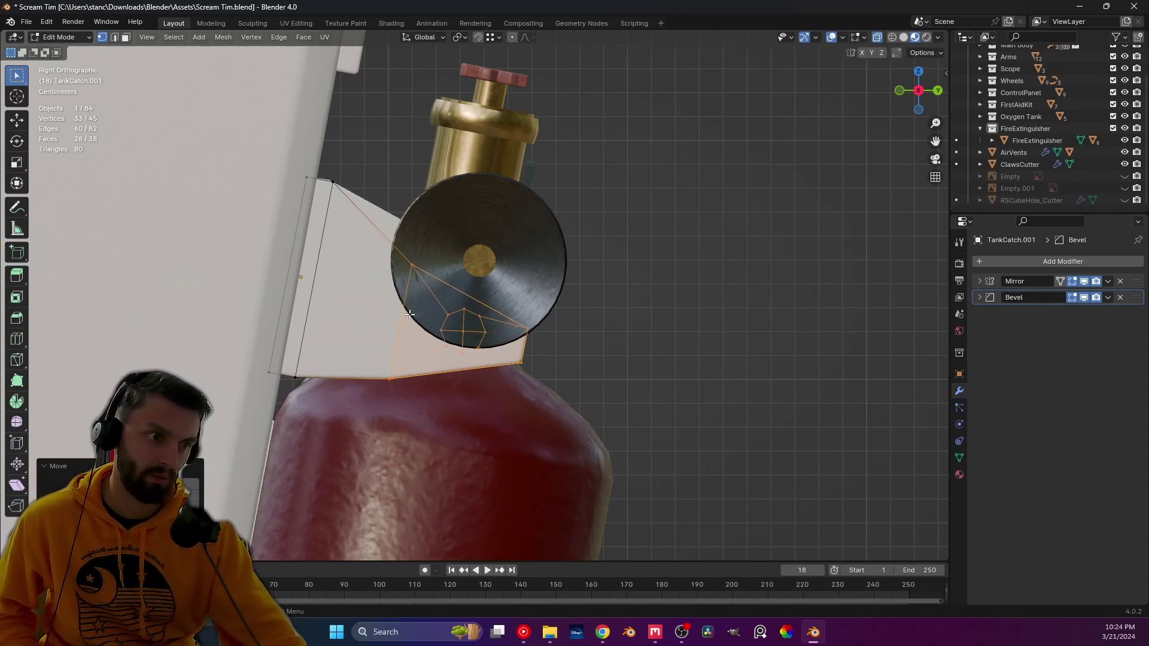
- Edge-slide the loop at the arm's bend back toward the bracket's base by a factor of about 0.45
key("2")
left_click(445, 362, "alt")
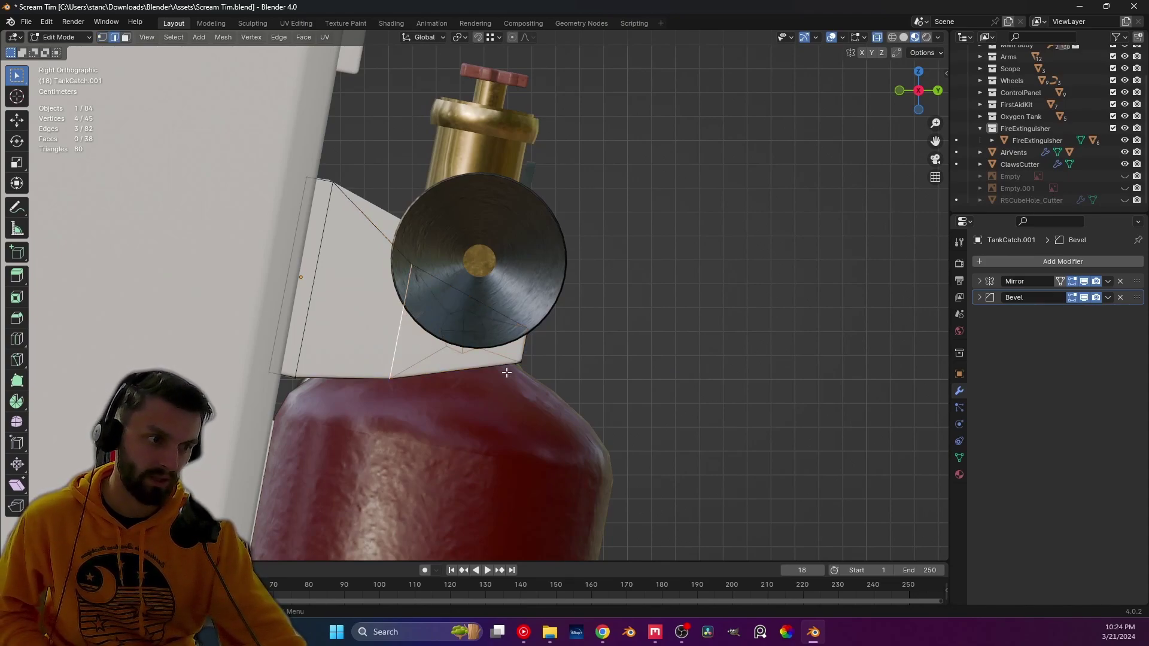
key("g")
key("g")
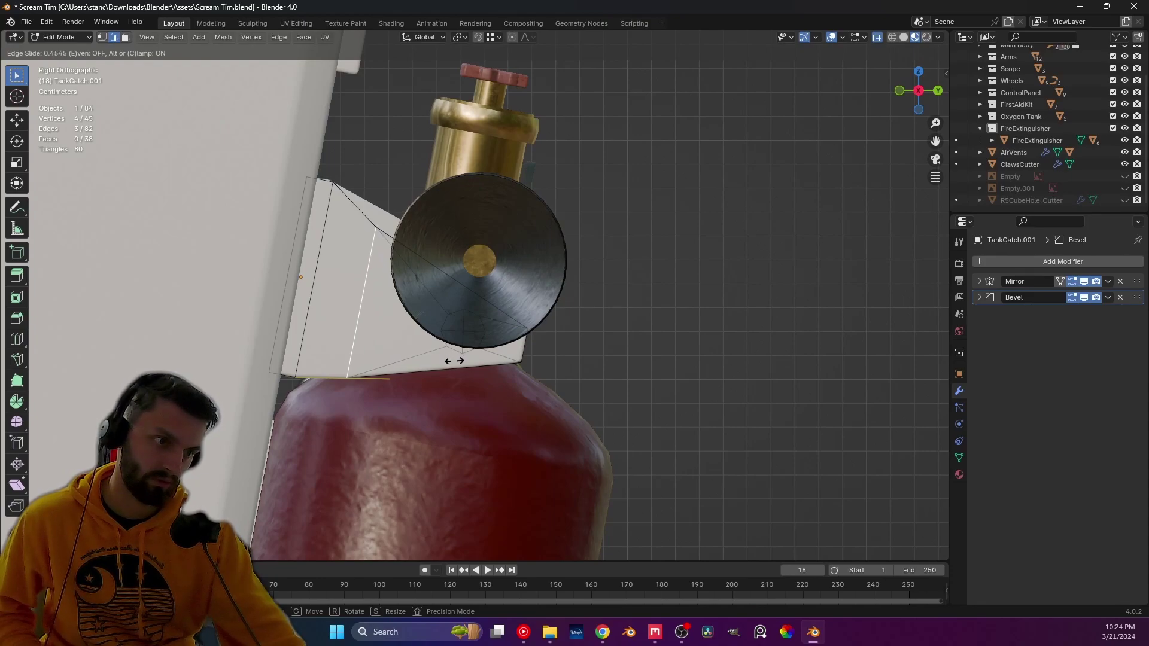
left_click(458, 363)
- Scale the slid edge loop down along local Z to slim the bracket arm at its bend, and deselect it
key("s")
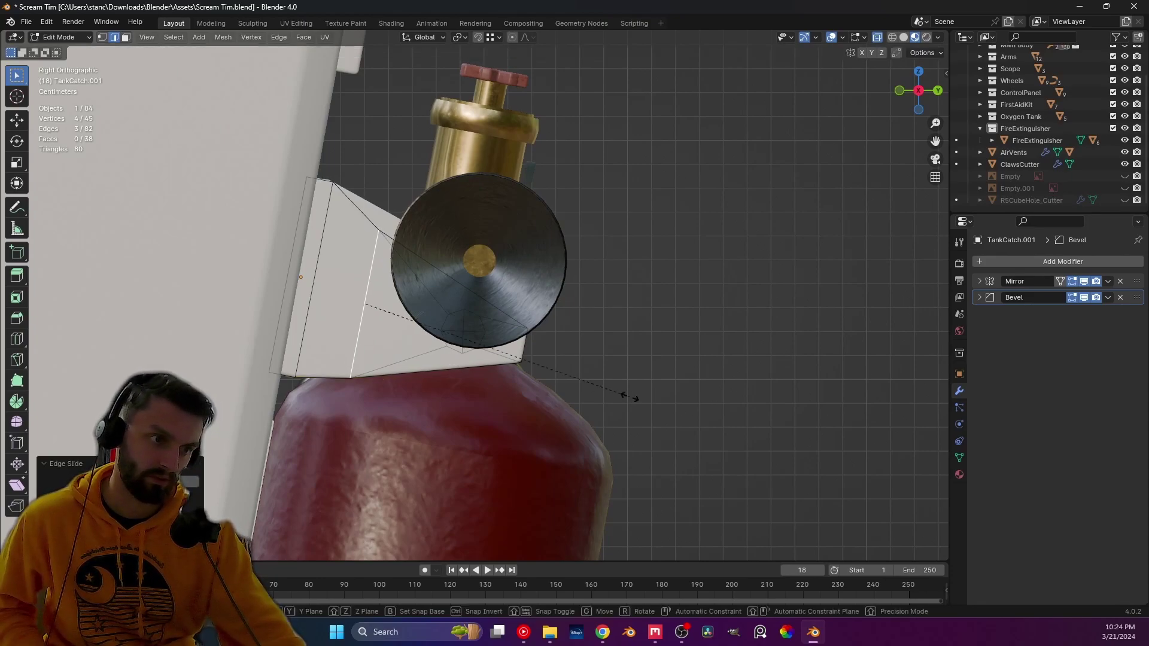
key("z")
key("z")
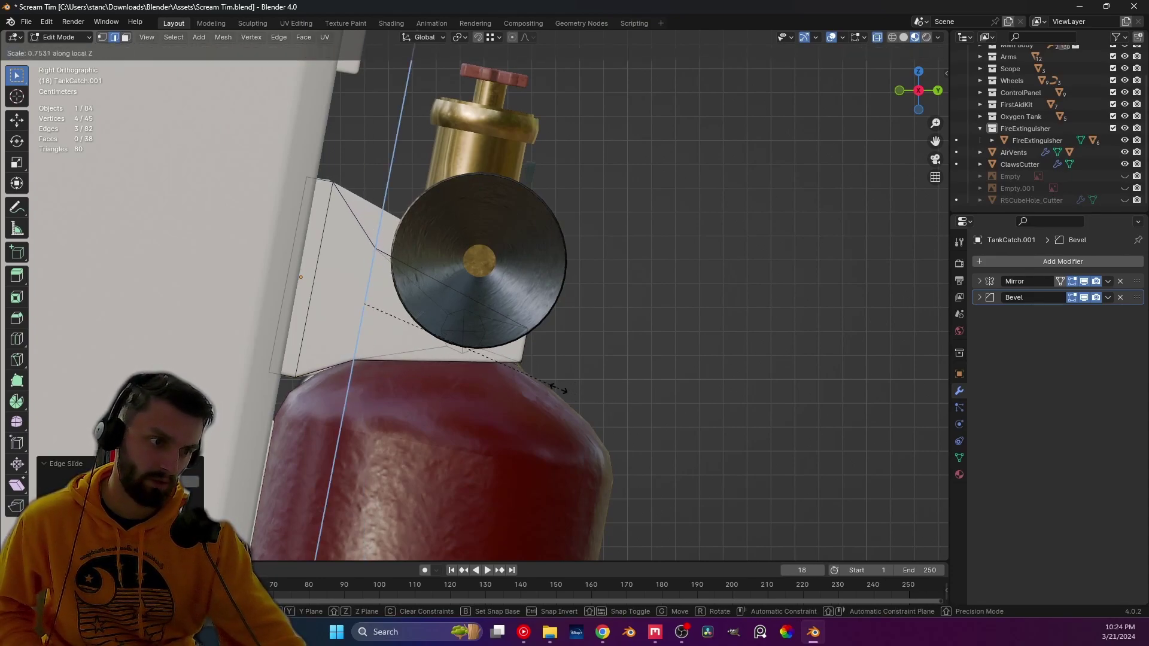
left_click(538, 383)
left_click(615, 341)
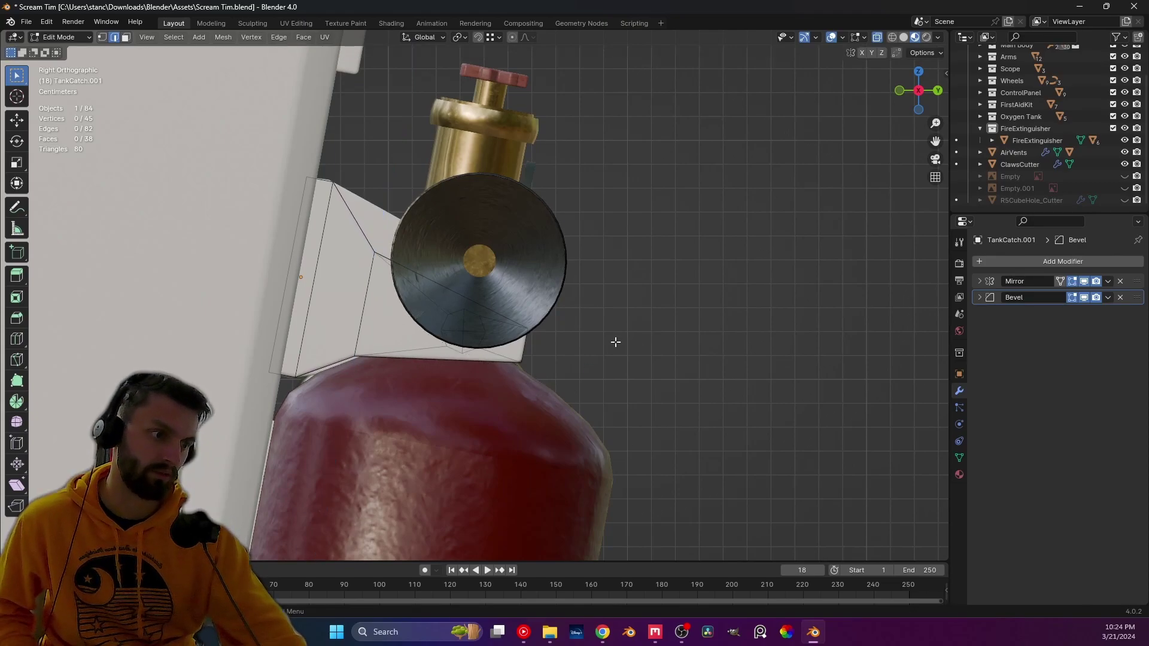
middle_click_drag(616, 341, 383, 335)
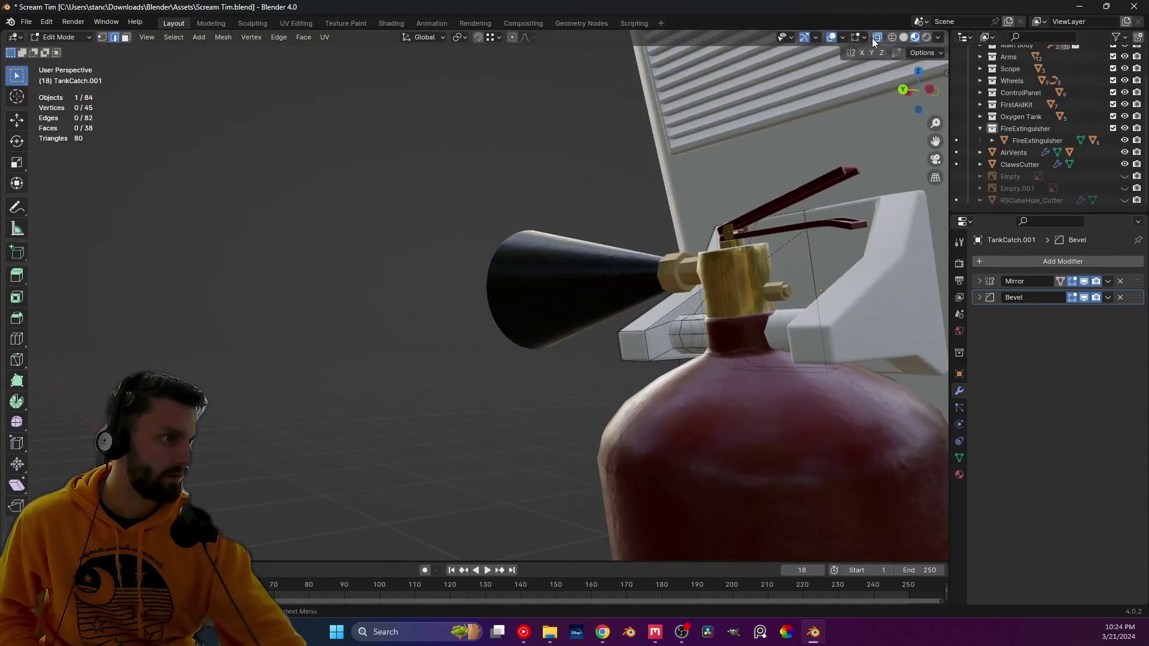
- Return to Object Mode and apply the extinguisher bracket's object transform
middle_click_drag(737, 308, 562, 425)
key("Tab")
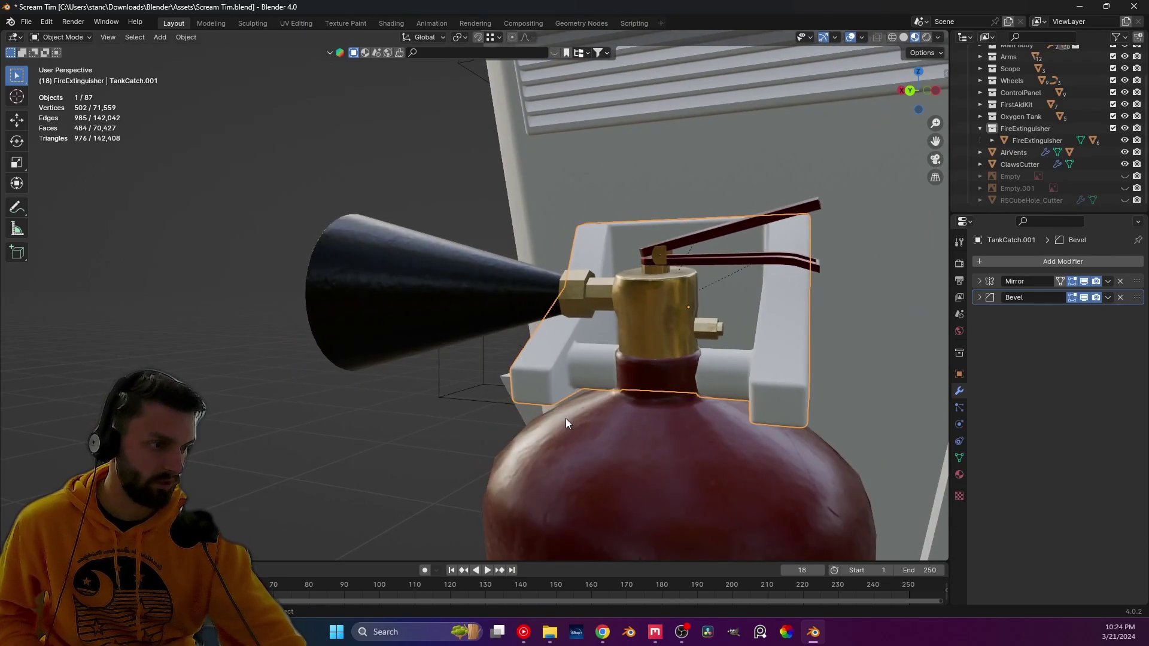
key("ctrl+a")
left_click(551, 443)
scroll(532, 422, "up", 5)
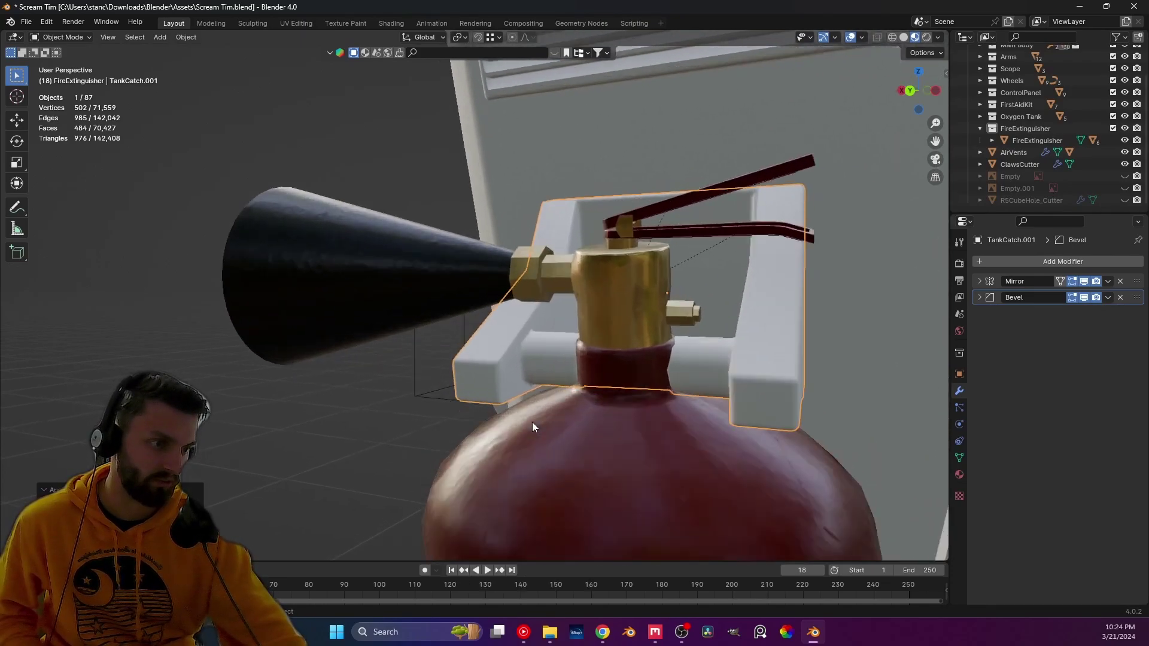
mouse_move(532, 417)
middle_mouse_down()
mouse_move(470, 378)
mouse_move(465, 355)
mouse_move(542, 404)
mouse_move(605, 406)
mouse_move(515, 419)
middle_mouse_up()
- Deselect the extinguisher bracket and save the Scream Tim.blend file
scroll(605, 407, "down", 6)
scroll(515, 419, "down", 5)
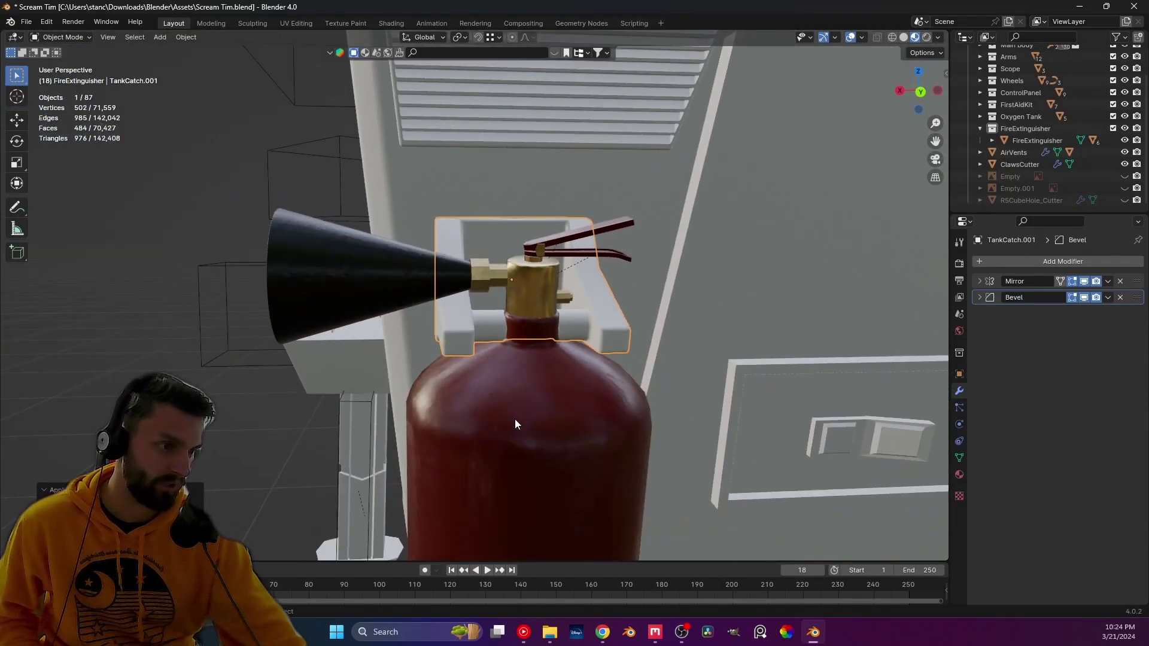
scroll(515, 419, "down", 2)
middle_click_drag(511, 368, 484, 413)
scroll(485, 413, "down", 4)
left_click(763, 358)
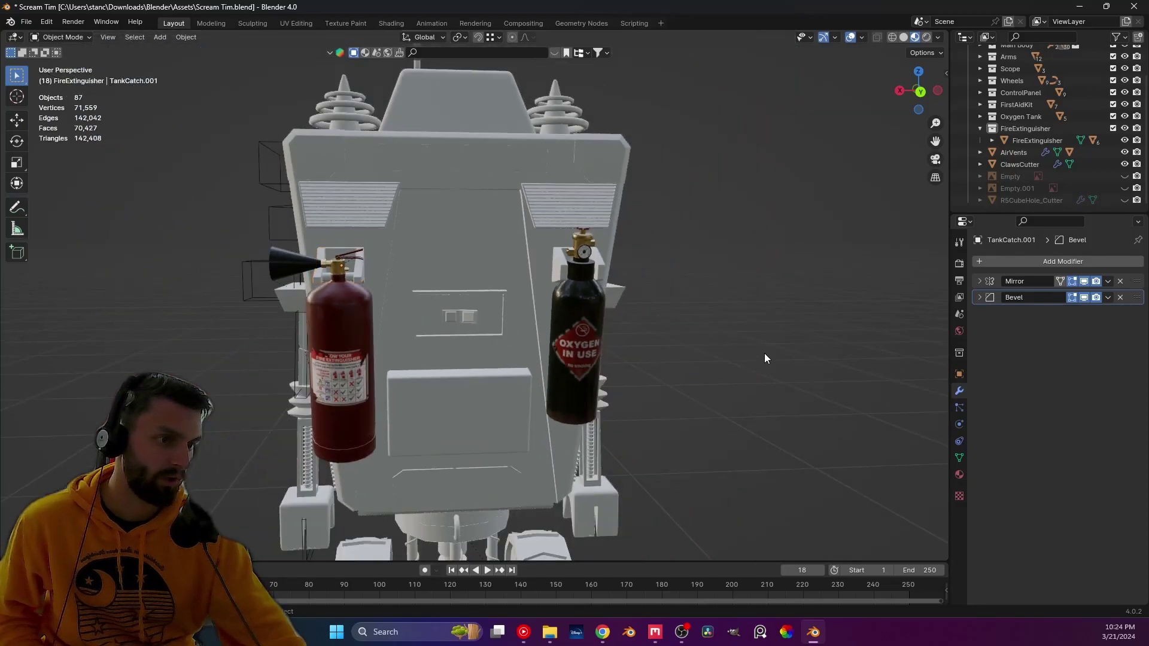
scroll(591, 395, "down", 1)
middle_click_drag(590, 394, 447, 297)
key("ctrl+s")
- Examine the robot from behind and from the side, comparing the mounted fire extinguisher and oxygen tank
scroll(508, 361, "up", 2)
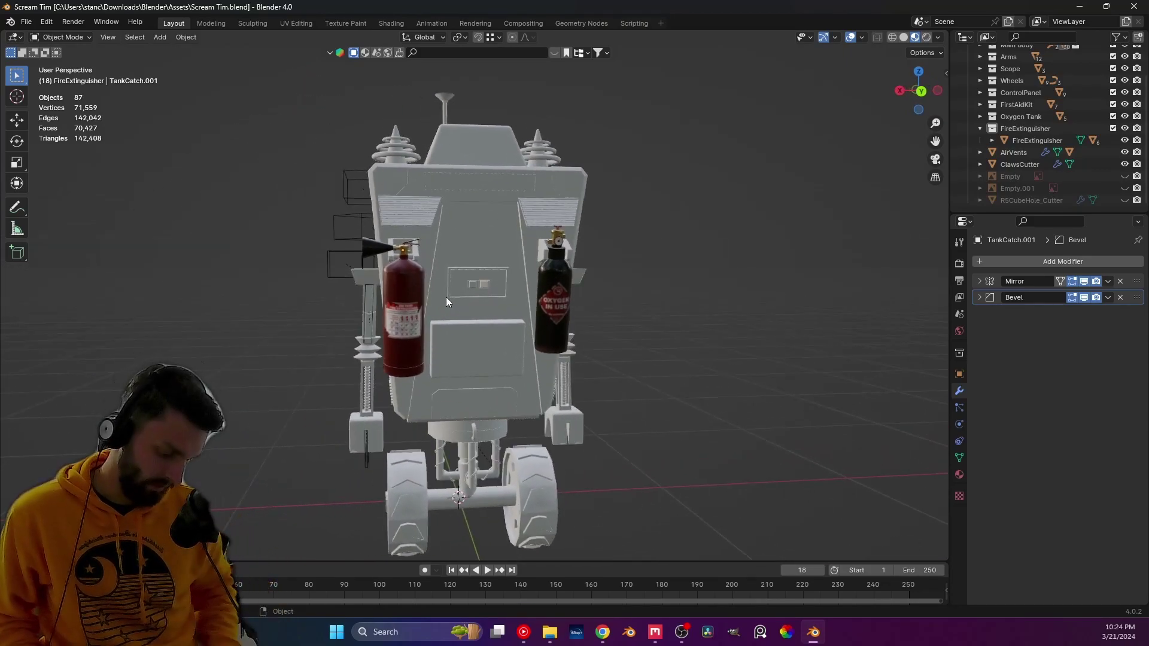
key("ctrl+KP_1")
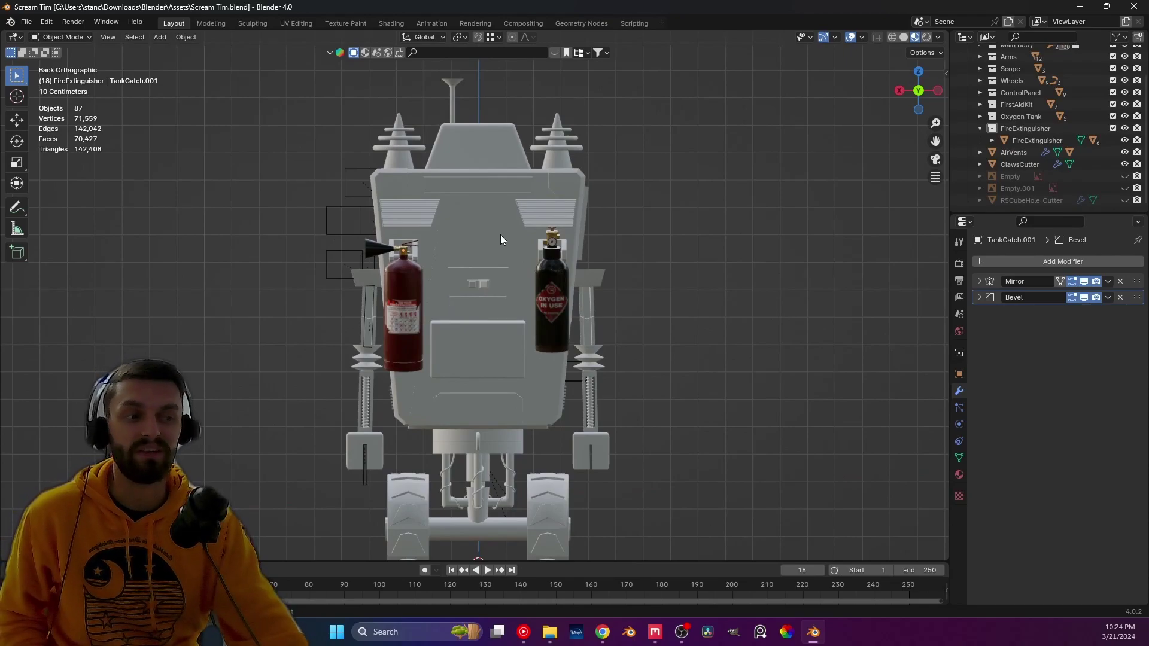
middle_click_drag(501, 240, 454, 227)
mouse_move(599, 210)
middle_mouse_down()
mouse_move(475, 277)
mouse_move(421, 192)
middle_mouse_up()
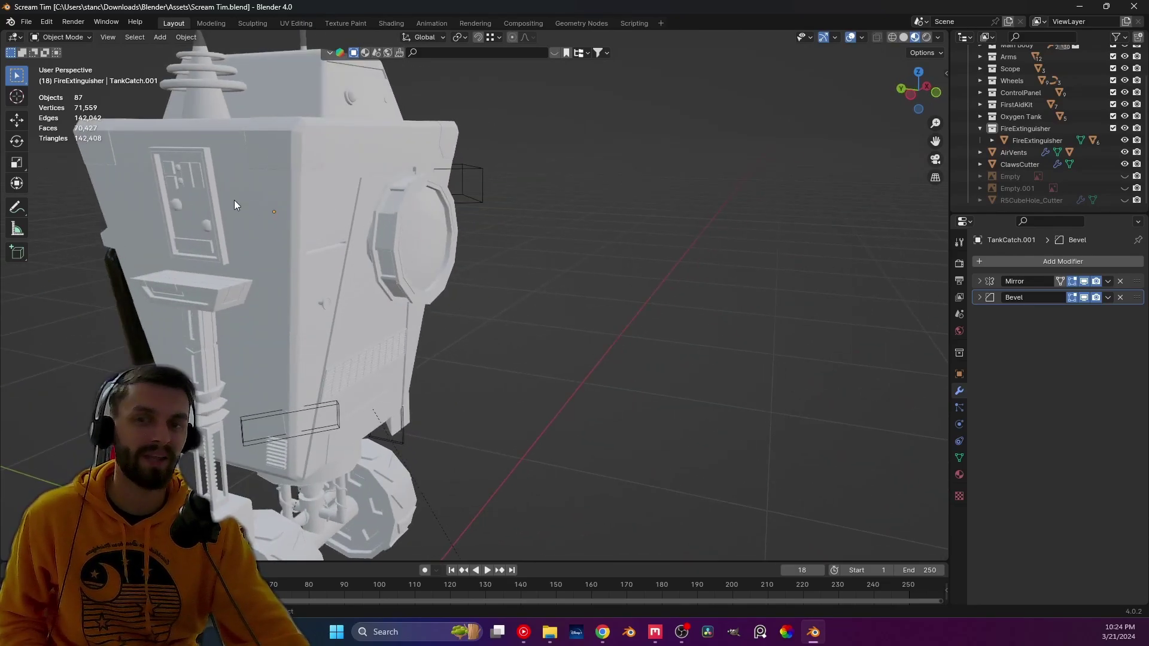
middle_click_drag(217, 240, 347, 235, "shift")
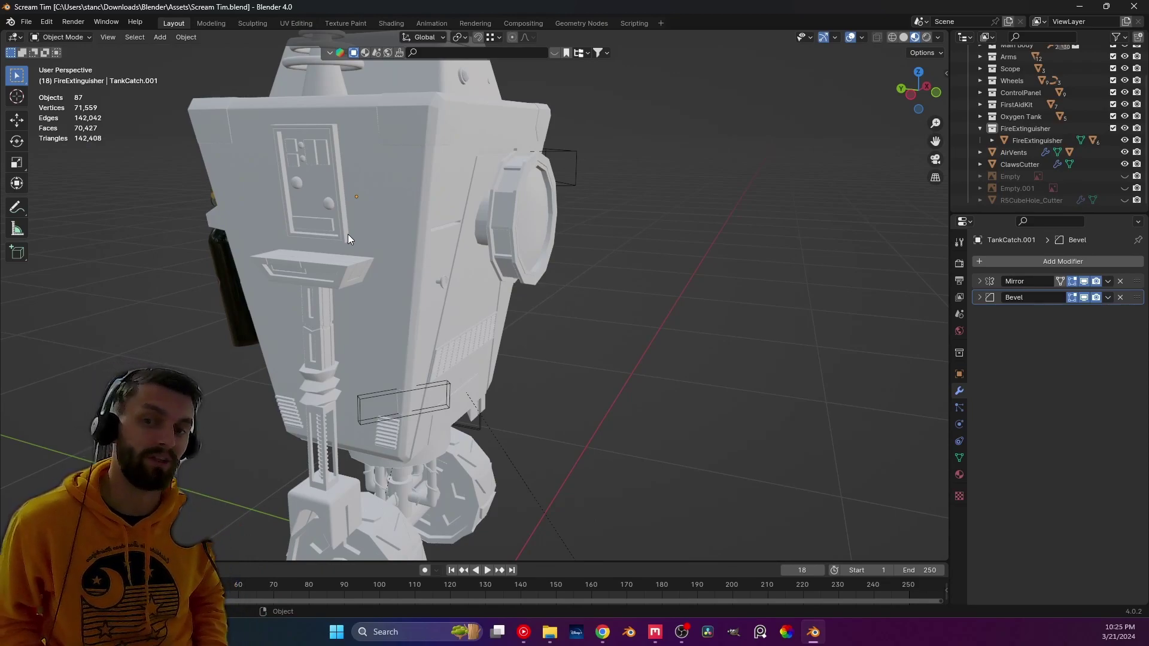
key("ctrl+KP_1")
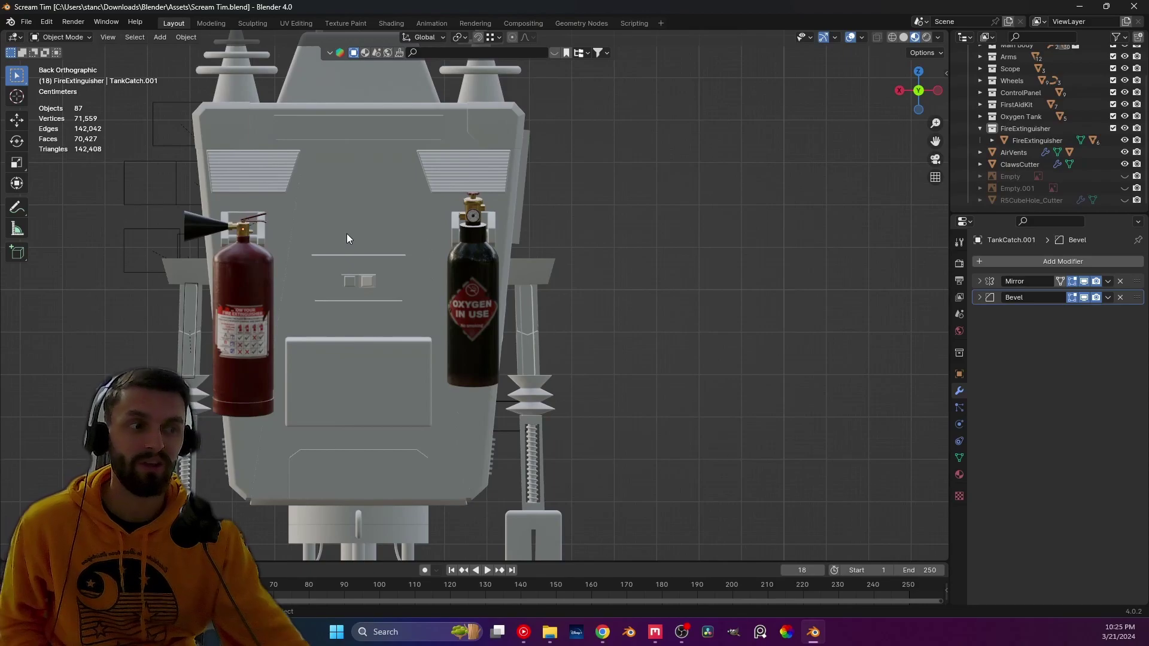
scroll(350, 173, "up", 4)
middle_click_drag(277, 233, 389, 257, "shift")
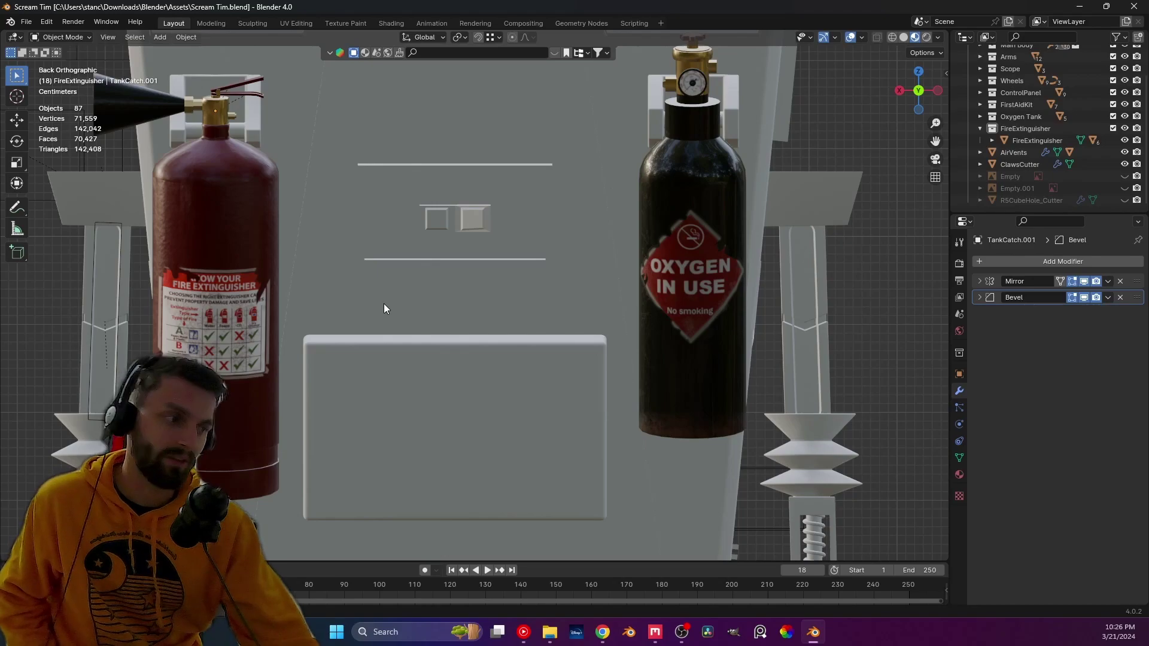
- Save Scream Tim.blend again after reviewing the two cylinders on the robot's back
scroll(379, 290, "down", 4)
middle_click_drag(379, 291, 351, 303)
scroll(387, 286, "up", 2)
scroll(357, 289, "up", 3)
scroll(382, 292, "down", 3)
key("ctrl+s")
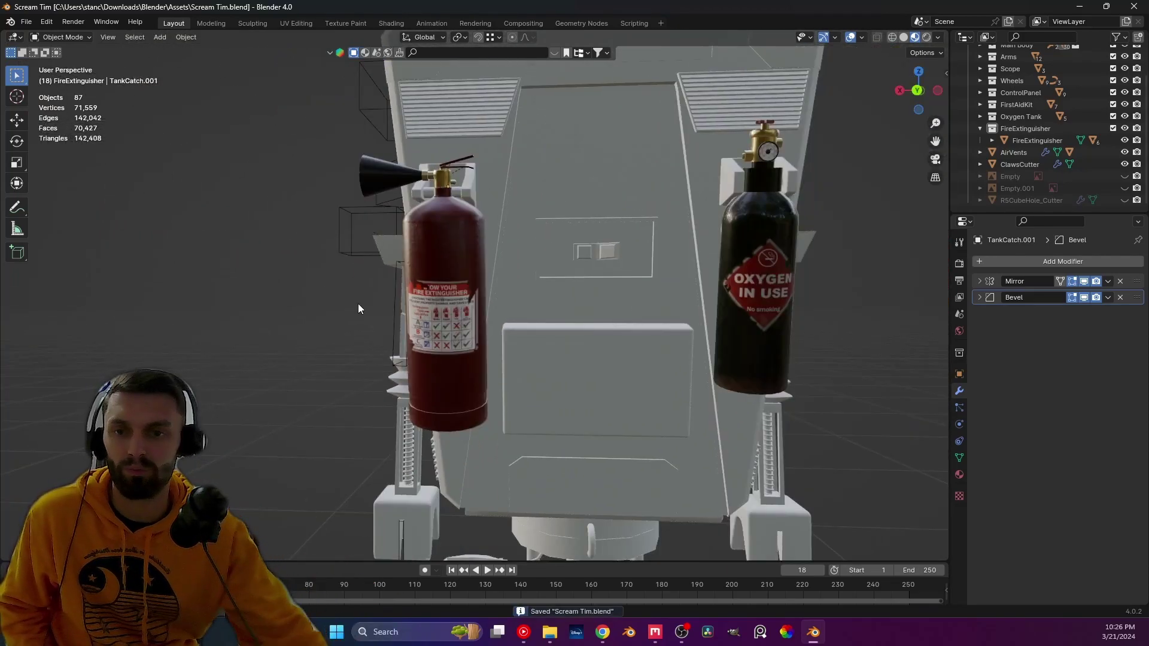
middle_click_drag(388, 276, 450, 280)
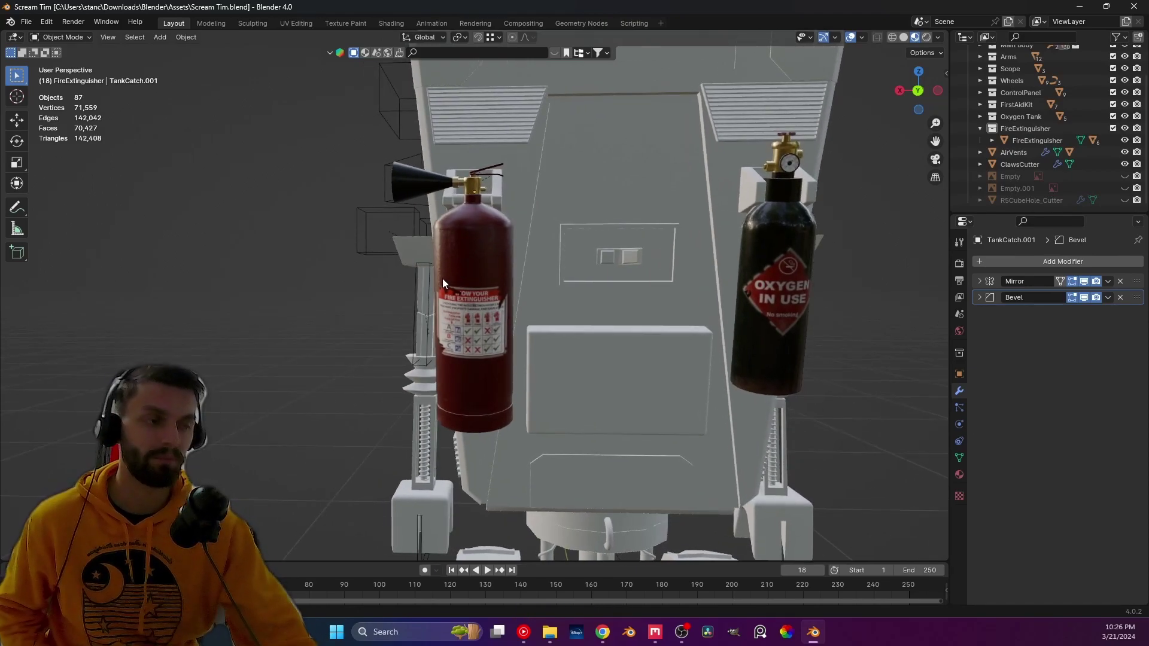